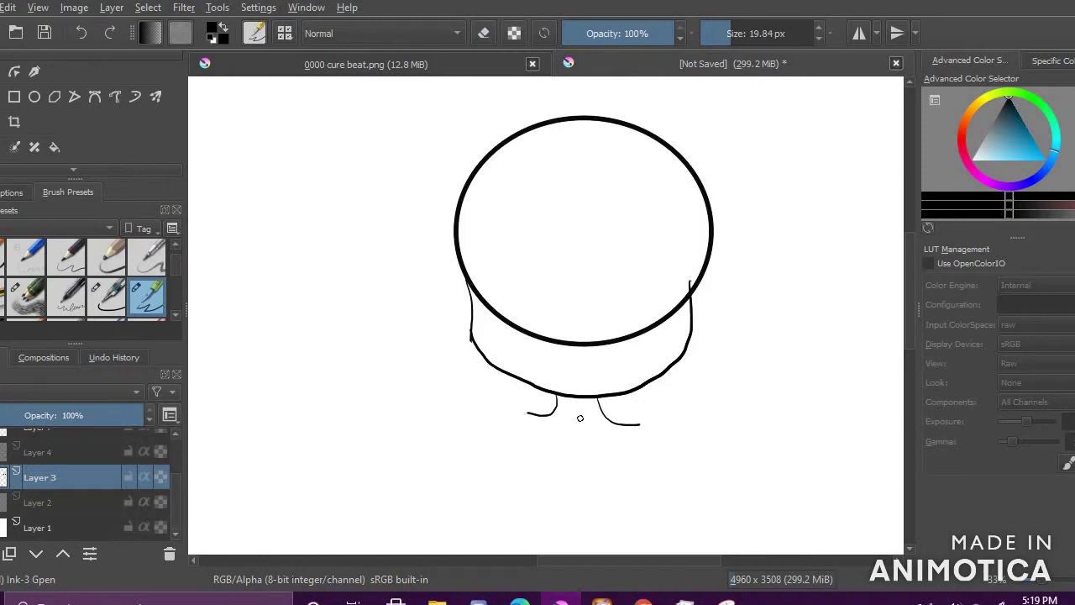
Step: Extend the neck lines outward into rounded shoulders on both sides of the figure
drag(526, 413, 474, 421)
drag(640, 423, 713, 445)
scroll(694, 450, down, 4)
scroll(674, 509, up, 4)
key(ctrl+z)
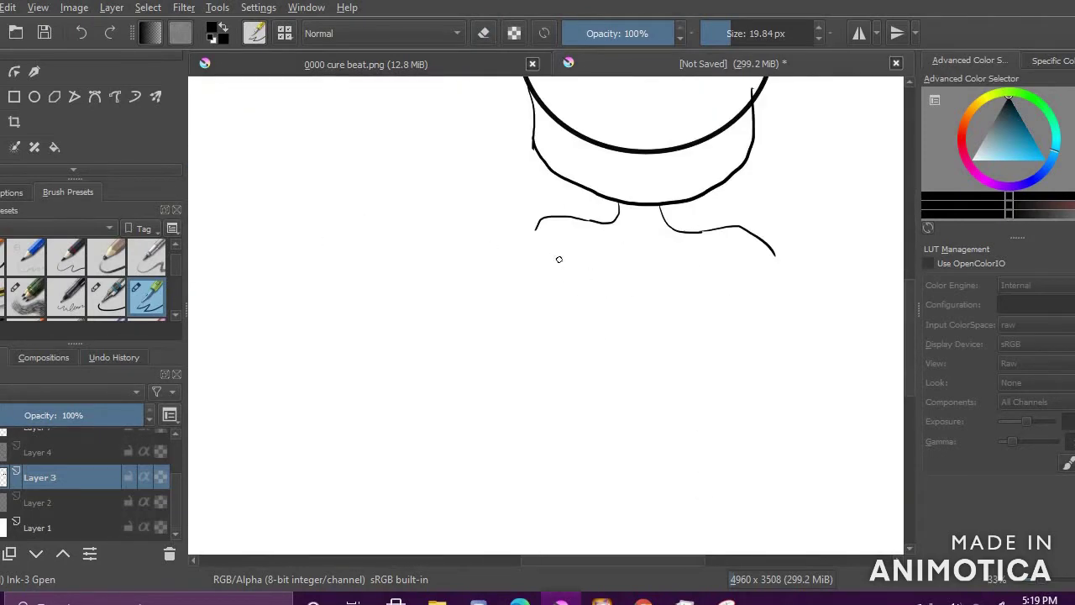
Step: Sketch both sides of the torso below the shoulders and a puffy ruffle across the waist
drag(574, 263, 570, 249)
mouse_move(575, 258)
mouse_down()
mouse_move(573, 342)
mouse_move(595, 403)
mouse_up()
key(ctrl+z)
drag(715, 256, 704, 402)
mouse_move(628, 410)
mouse_down()
mouse_move(599, 440)
mouse_move(593, 406)
mouse_move(663, 410)
mouse_move(668, 442)
mouse_up()
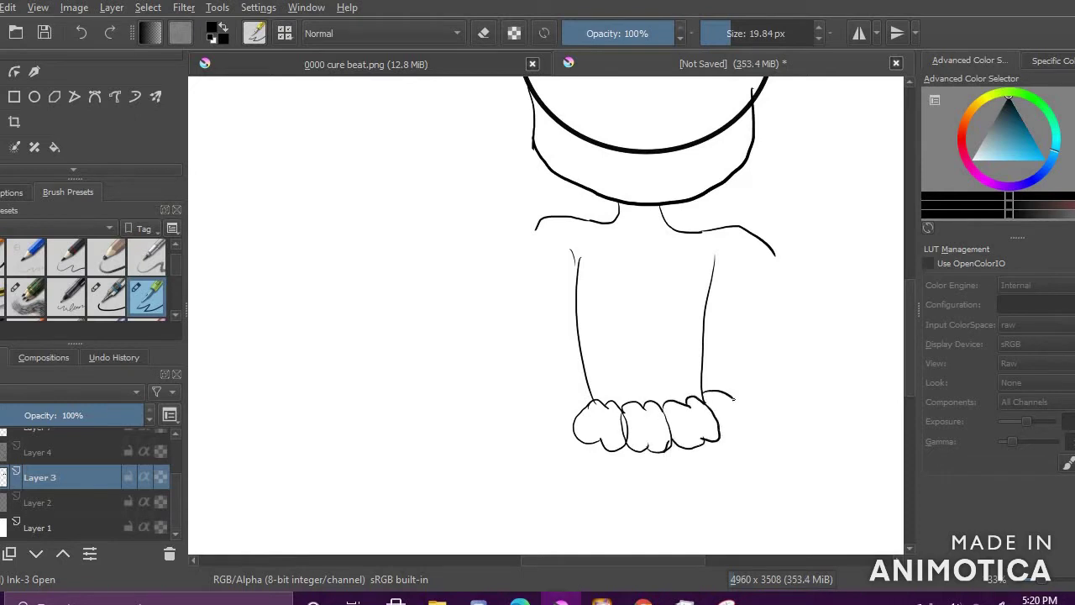
Step: Complete the ends of the waist ruffle and sketch a flared skirt with a wavy front hem, erasing stray strokes
drag(592, 397, 581, 397)
mouse_move(582, 397)
mouse_down()
mouse_move(531, 428)
mouse_move(634, 510)
mouse_move(791, 500)
mouse_move(782, 433)
mouse_move(845, 404)
mouse_move(846, 472)
mouse_up()
key(ctrl+z)
key(ctrl+z)
drag(567, 417, 522, 462)
key(e)
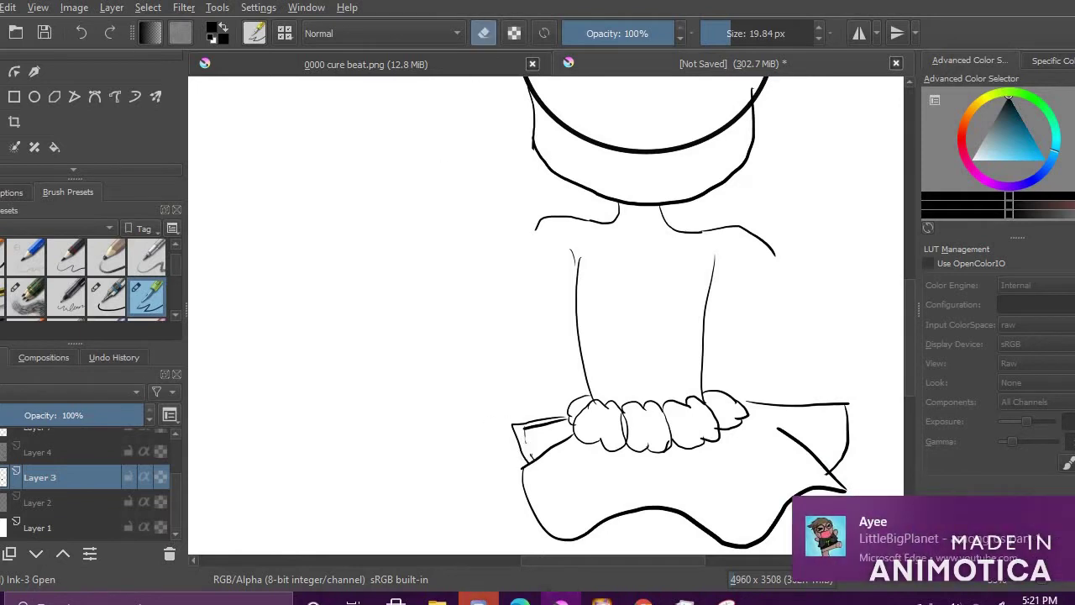
click(483, 33)
Step: Sketch the bodice's curved neckline with a round brooch holding a star and heart at its centre
drag(577, 262, 714, 265)
drag(640, 261, 630, 288)
mouse_move(647, 274)
mouse_down()
mouse_move(657, 297)
mouse_move(642, 276)
mouse_up()
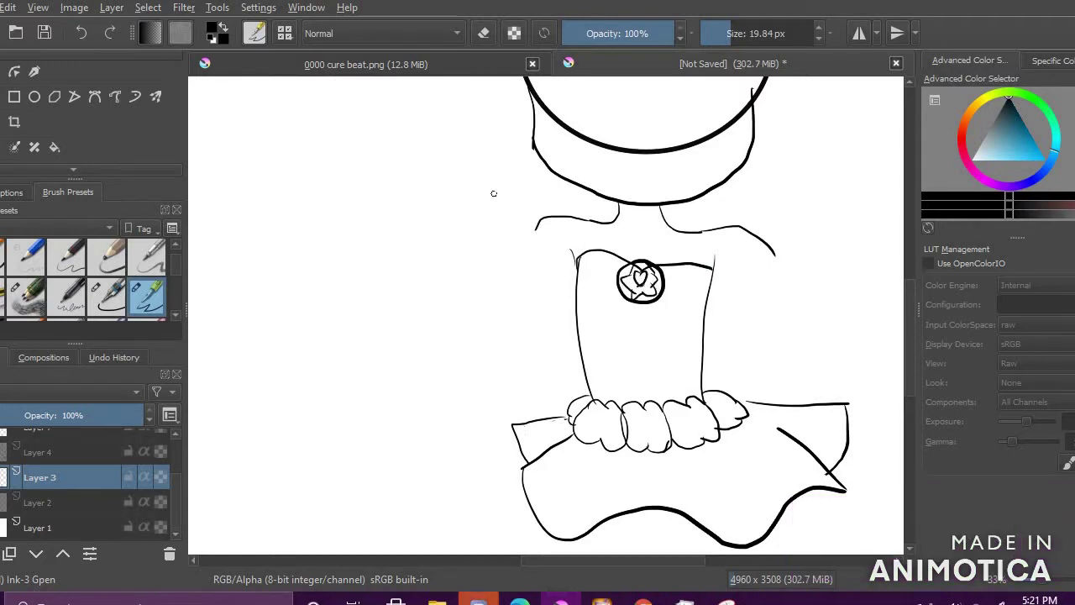
Step: Add a second neckline band, inner side seams and outer contour lines to the bodice
drag(665, 279, 712, 269)
drag(580, 304, 600, 399)
drag(699, 306, 691, 398)
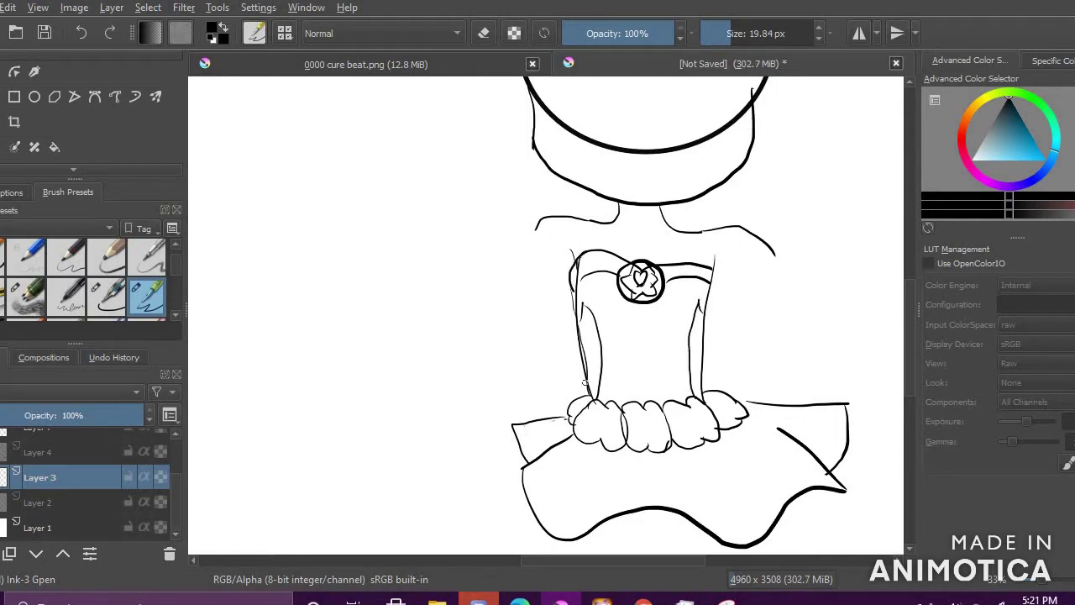
drag(658, 266, 716, 257)
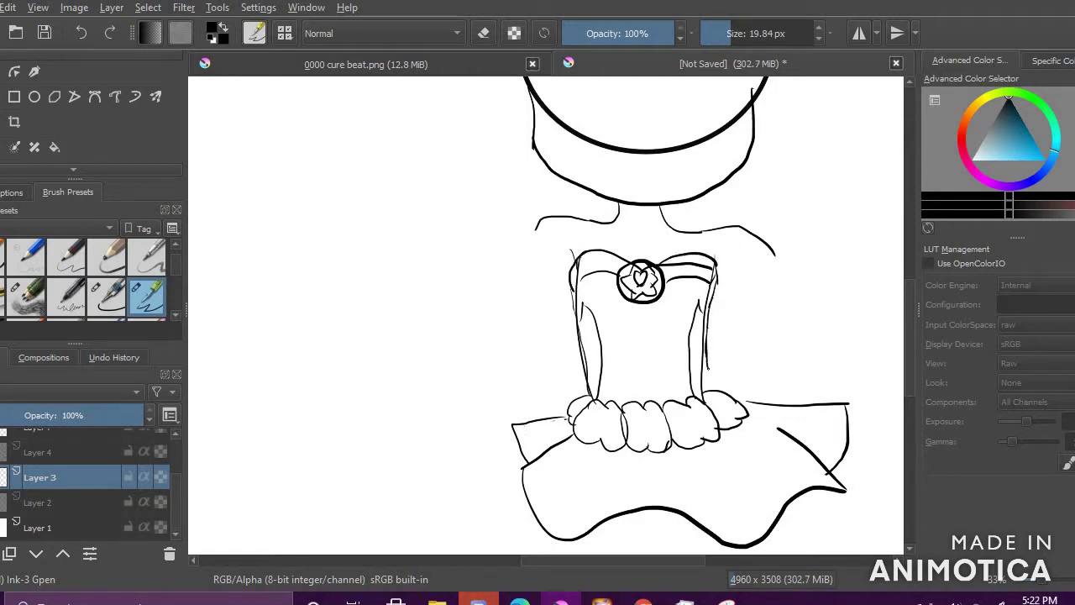
drag(706, 368, 709, 392)
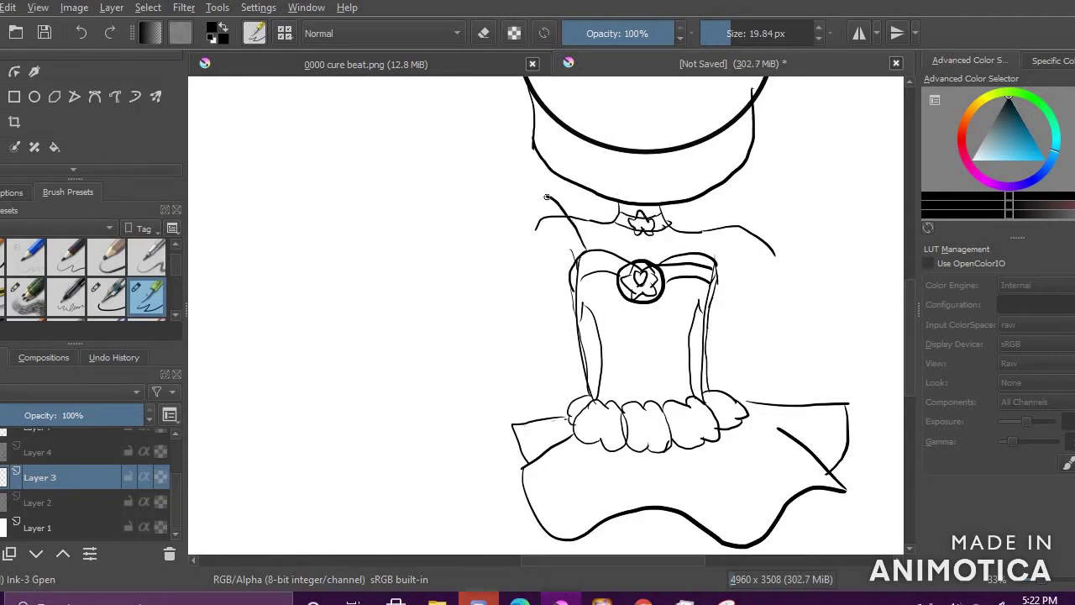
Step: Sketch the shoulder straps and both arms, with a winged armband on the left upper arm
mouse_move(545, 220)
mouse_down()
mouse_move(580, 259)
mouse_move(533, 302)
mouse_move(517, 366)
mouse_up()
key(ctrl+z)
key(ctrl+z)
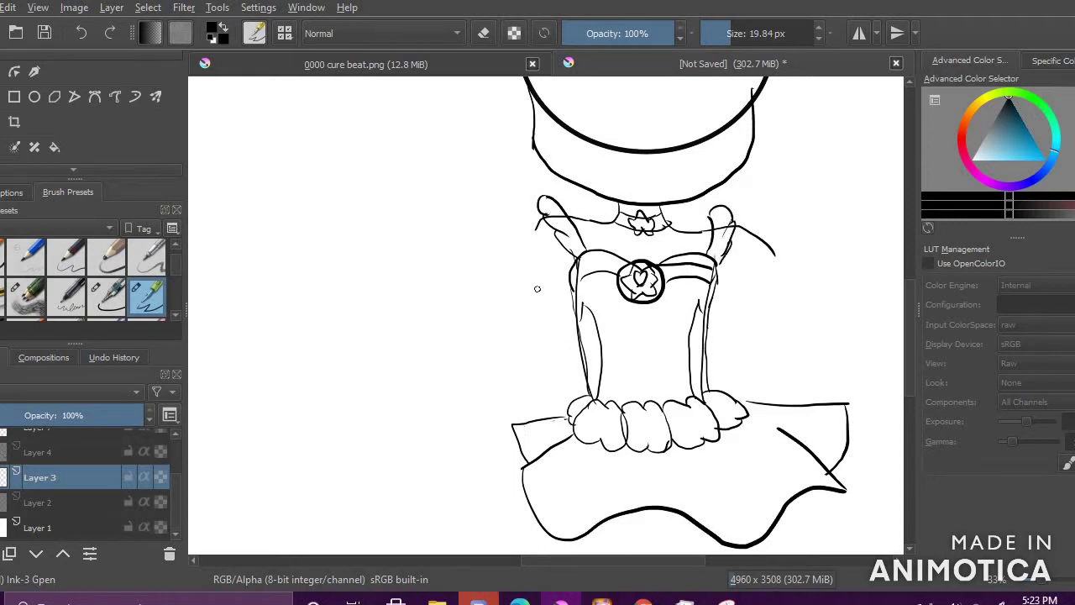
mouse_move(567, 287)
mouse_down()
mouse_move(504, 273)
mouse_move(538, 328)
mouse_move(580, 319)
mouse_up()
drag(538, 232, 537, 287)
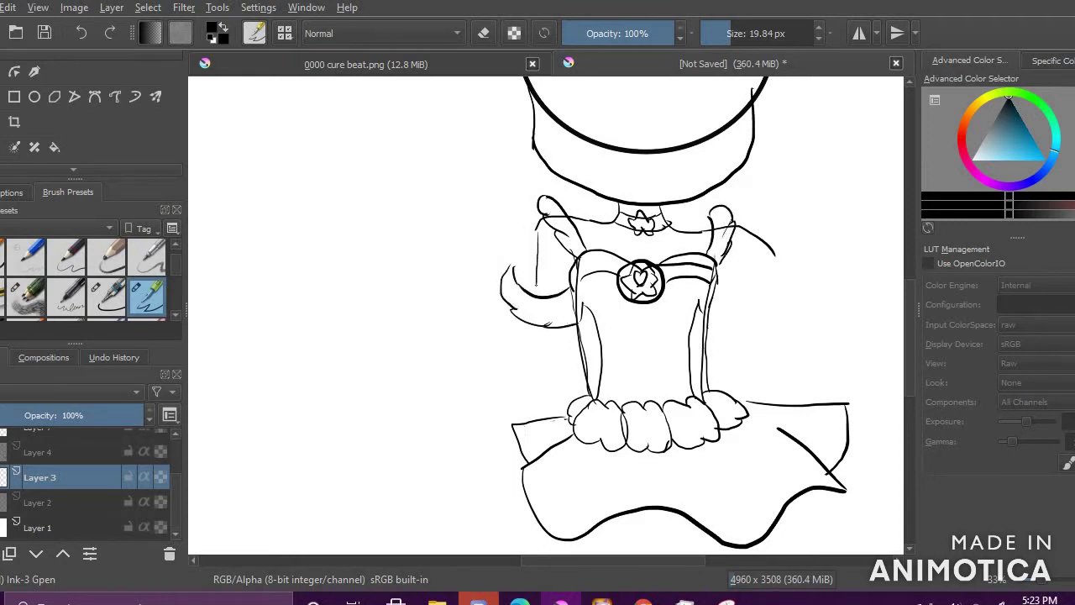
drag(721, 274, 769, 399)
drag(771, 249, 823, 403)
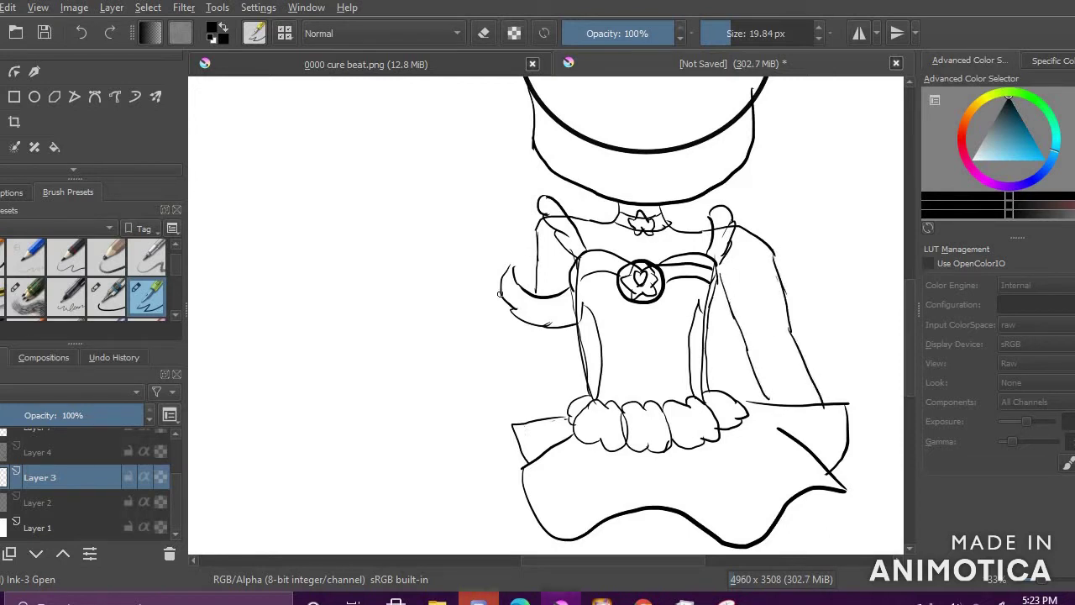
Step: Undo the latest armband strokes and erase the winged armband from the left arm
key(ctrl+z)
mouse_move(516, 326)
mouse_down()
mouse_move(548, 353)
mouse_move(528, 325)
mouse_up()
mouse_move(503, 323)
mouse_down()
mouse_move(578, 357)
mouse_move(541, 348)
mouse_up()
key(ctrl+z)
key(ctrl+z)
key(ctrl+z)
key(ctrl+z)
key(ctrl+z)
key(ctrl+z)
click(489, 35)
mouse_move(514, 267)
mouse_down()
mouse_move(507, 314)
mouse_move(511, 294)
mouse_move(527, 291)
mouse_move(568, 344)
mouse_move(518, 300)
mouse_move(527, 327)
mouse_move(572, 339)
mouse_up()
click(485, 34)
key(e)
key(e)
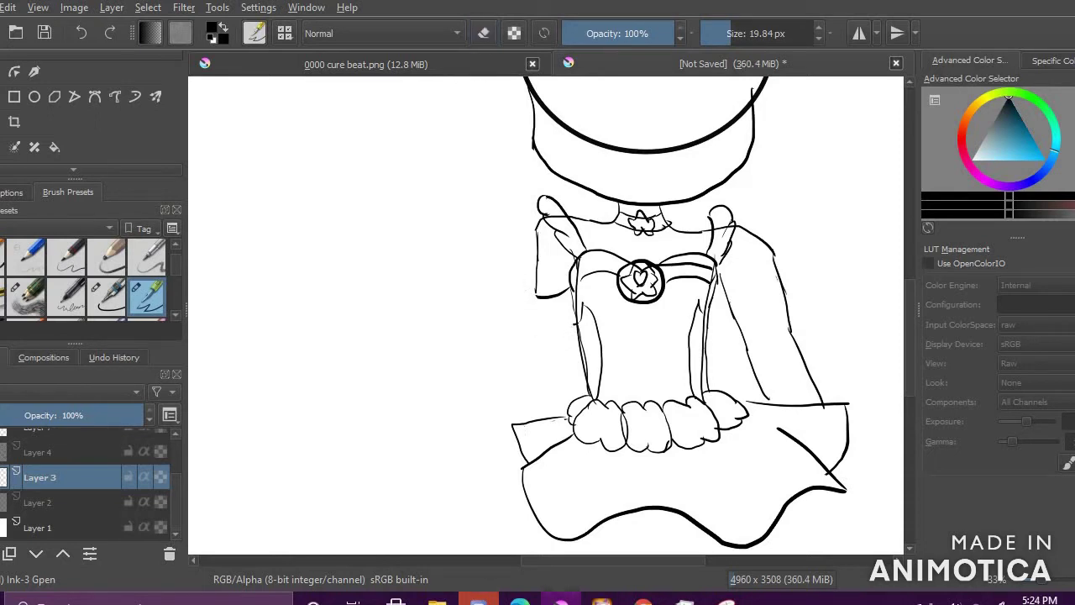
Step: Redraw the left arm's winged armband and forearm, and add stars down the bodice and a trim line along the skirt hem
mouse_move(512, 283)
mouse_down()
mouse_move(570, 323)
mouse_move(511, 312)
mouse_move(545, 337)
mouse_up()
mouse_move(522, 425)
mouse_down()
mouse_move(544, 485)
mouse_move(767, 496)
mouse_move(806, 468)
mouse_up()
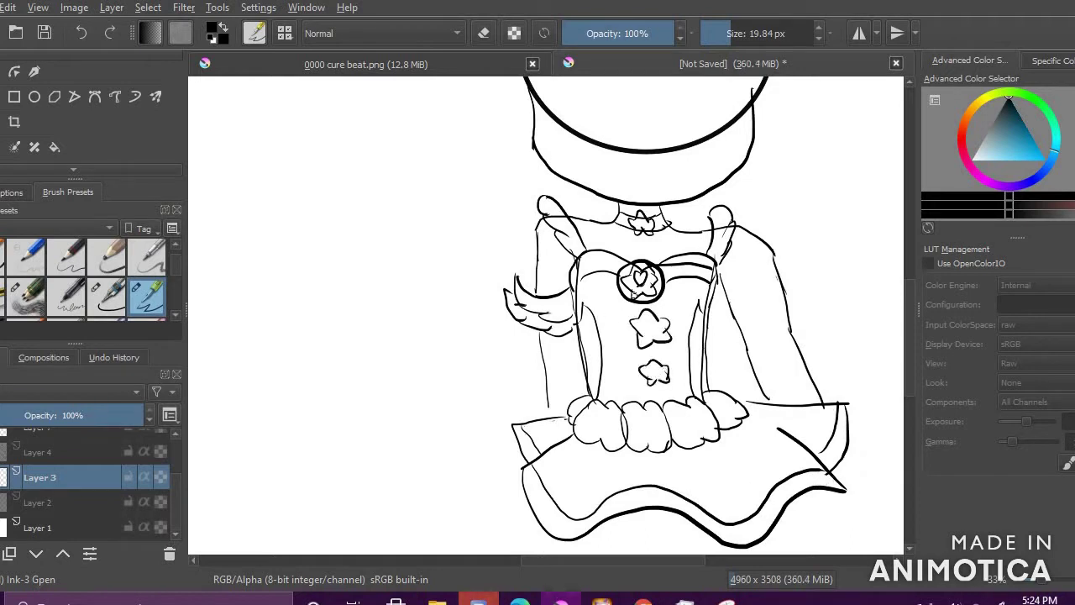
drag(538, 330, 546, 416)
key(ctrl+z)
drag(538, 330, 549, 421)
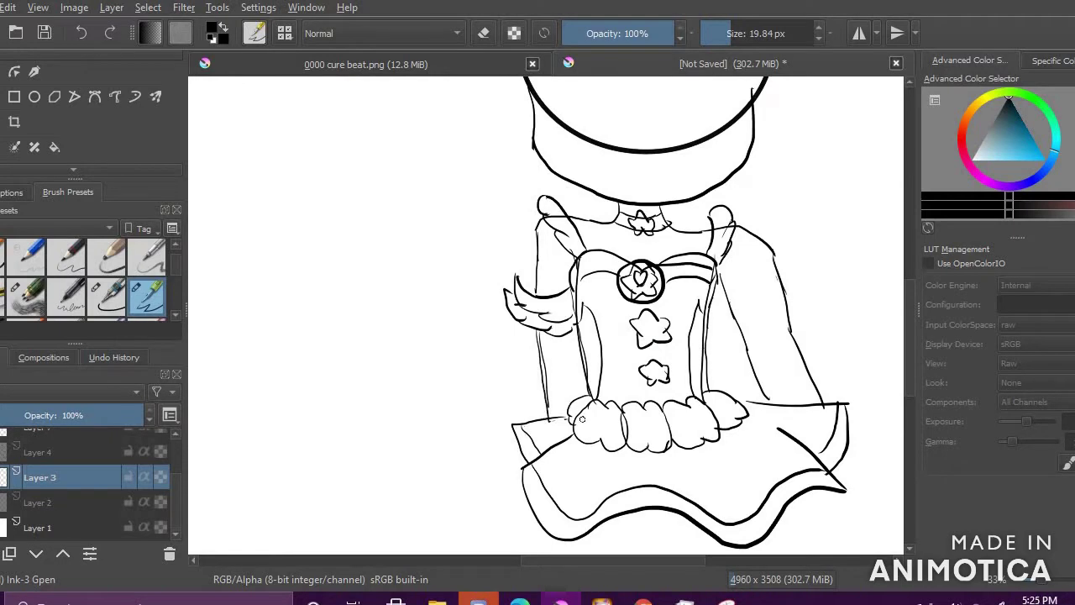
Step: Sketch a matching winged armband across the right upper arm
mouse_move(716, 298)
mouse_down()
mouse_move(793, 269)
mouse_move(766, 317)
mouse_up()
mouse_move(790, 308)
mouse_down()
mouse_move(779, 321)
mouse_move(712, 312)
mouse_up()
mouse_move(791, 314)
mouse_down()
mouse_move(747, 346)
mouse_move(723, 331)
mouse_up()
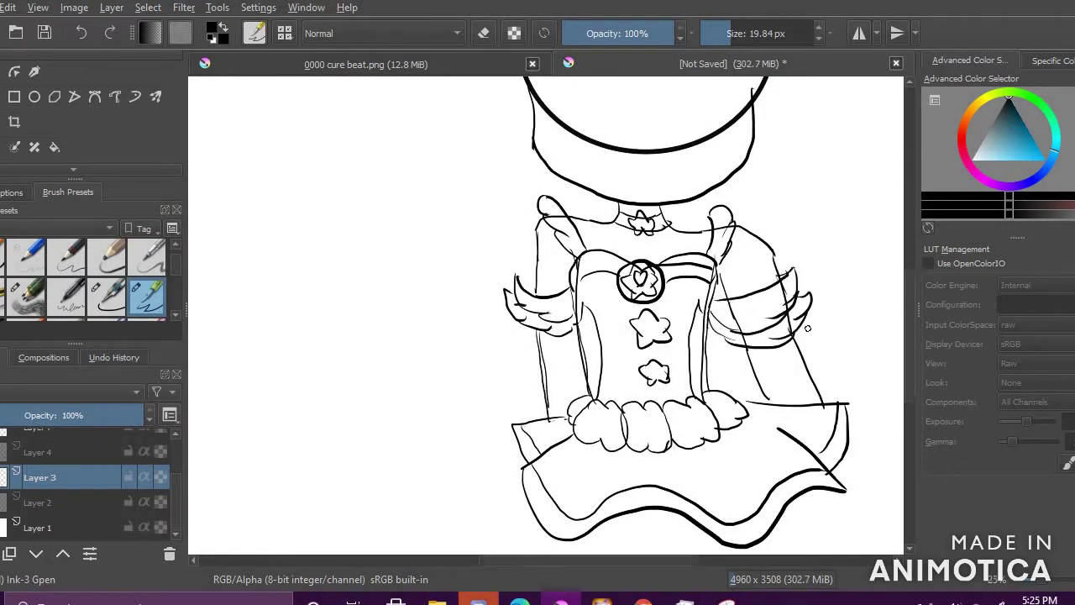
Step: Sketch a ruffled underskirt edge below the skirt hem, curving up at both sides
scroll(841, 326, down, 3)
mouse_move(494, 267)
mouse_down()
mouse_move(523, 356)
mouse_move(668, 377)
mouse_move(775, 366)
mouse_move(815, 324)
mouse_move(842, 256)
mouse_up()
mouse_move(509, 294)
mouse_down()
mouse_move(584, 366)
mouse_move(502, 291)
mouse_up()
Step: Erase the overlapping strokes at the skirt's left side and redraw the trim line and small fold there
key(e)
drag(514, 330, 505, 296)
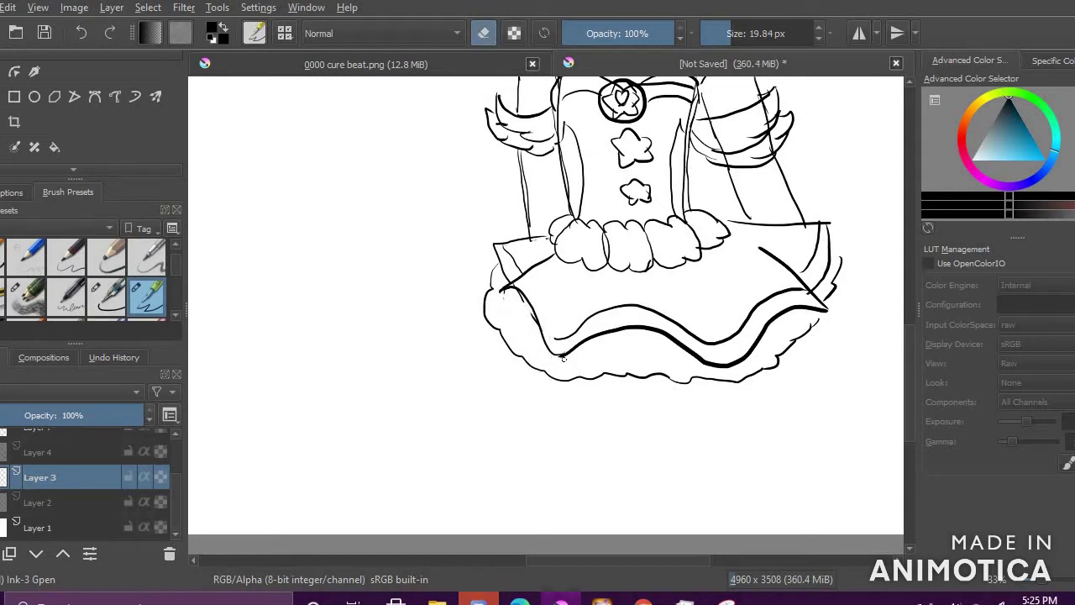
key(e)
drag(525, 275, 557, 330)
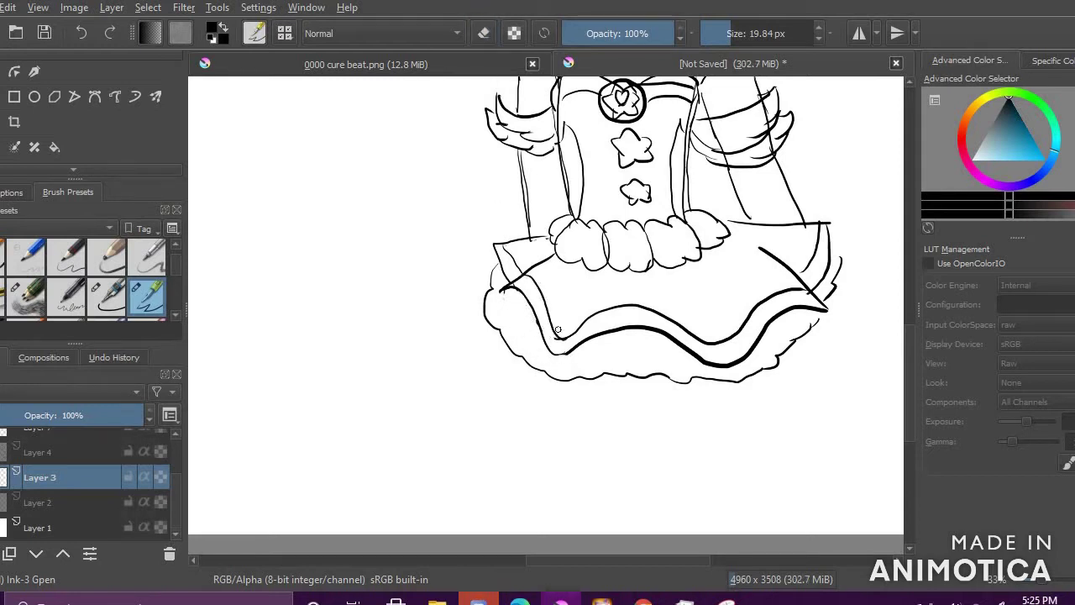
drag(509, 304, 508, 313)
Step: Sketch two legs from the underskirt down to the canvas's lower edge, cleaning up the right leg's inner line
scroll(580, 376, down, 3)
scroll(571, 395, up, 3)
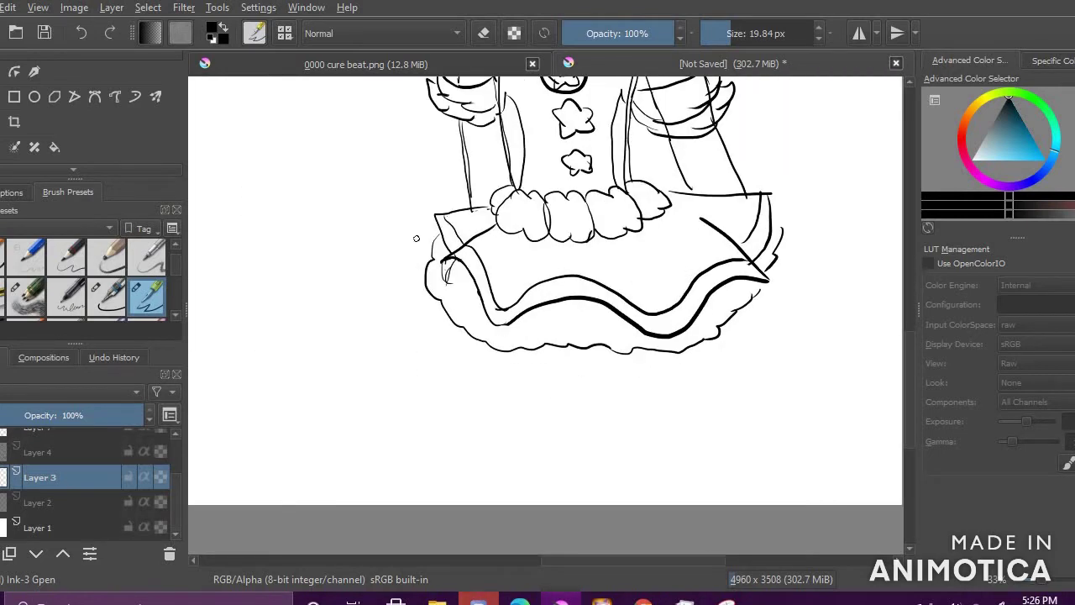
drag(507, 349, 520, 504)
mouse_move(583, 352)
mouse_down()
mouse_move(578, 395)
mouse_move(594, 504)
mouse_up()
key(ctrl+z)
drag(580, 405, 582, 504)
mouse_move(701, 343)
mouse_down()
mouse_move(689, 400)
mouse_move(703, 504)
mouse_up()
mouse_move(621, 353)
mouse_down()
mouse_move(628, 451)
mouse_move(649, 504)
mouse_up()
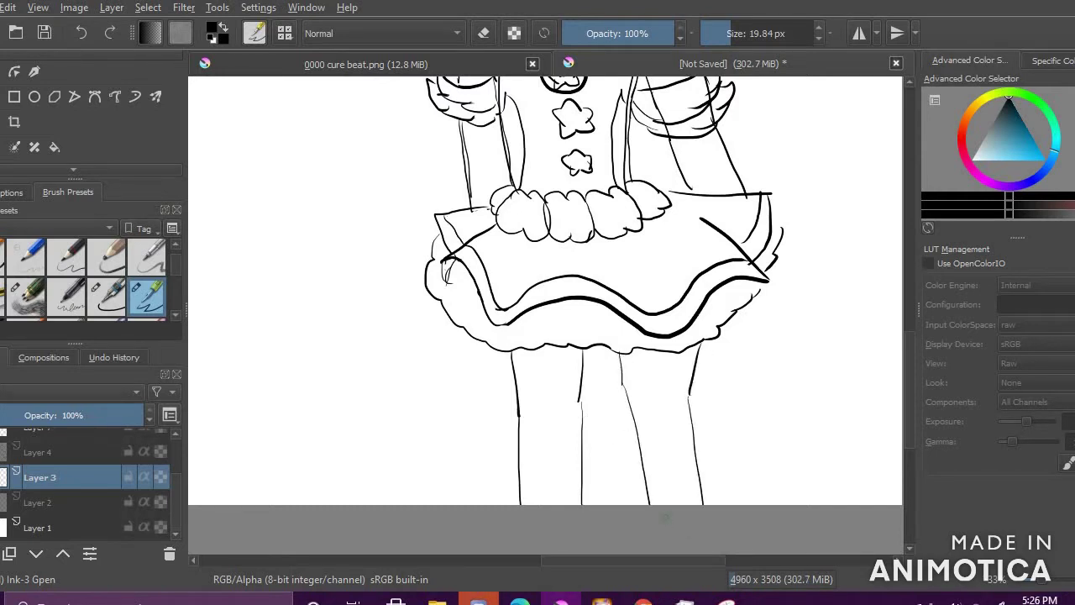
key(e)
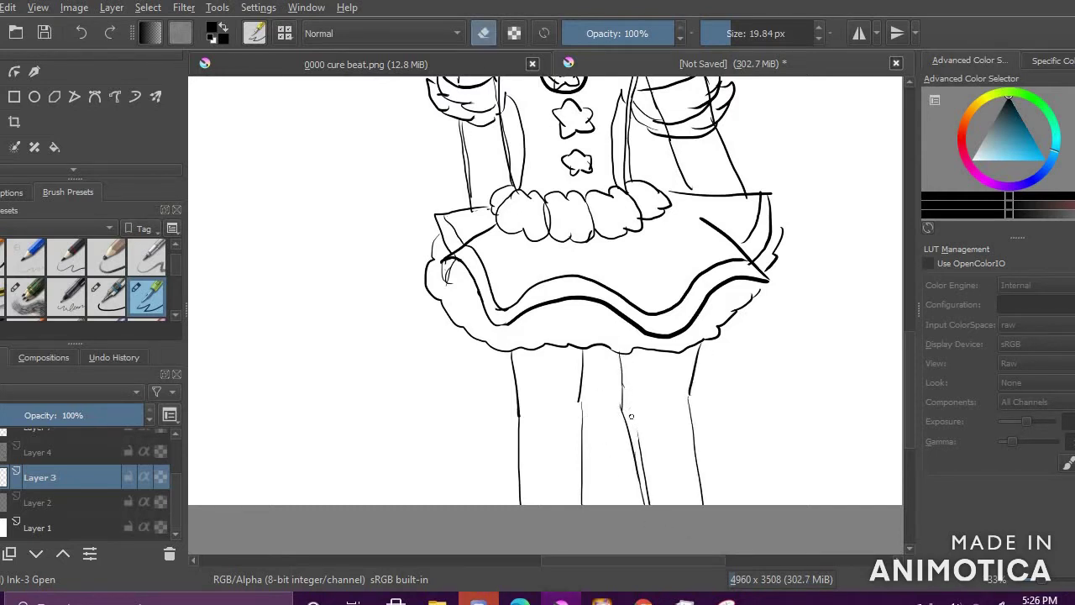
drag(649, 495, 650, 504)
key(e)
Step: Erase the skirt's panels and trim lines between the waist ruffle and underskirt edge, and set the brush size to 10.37 px
scroll(666, 214, down, 5)
scroll(664, 141, up, 2)
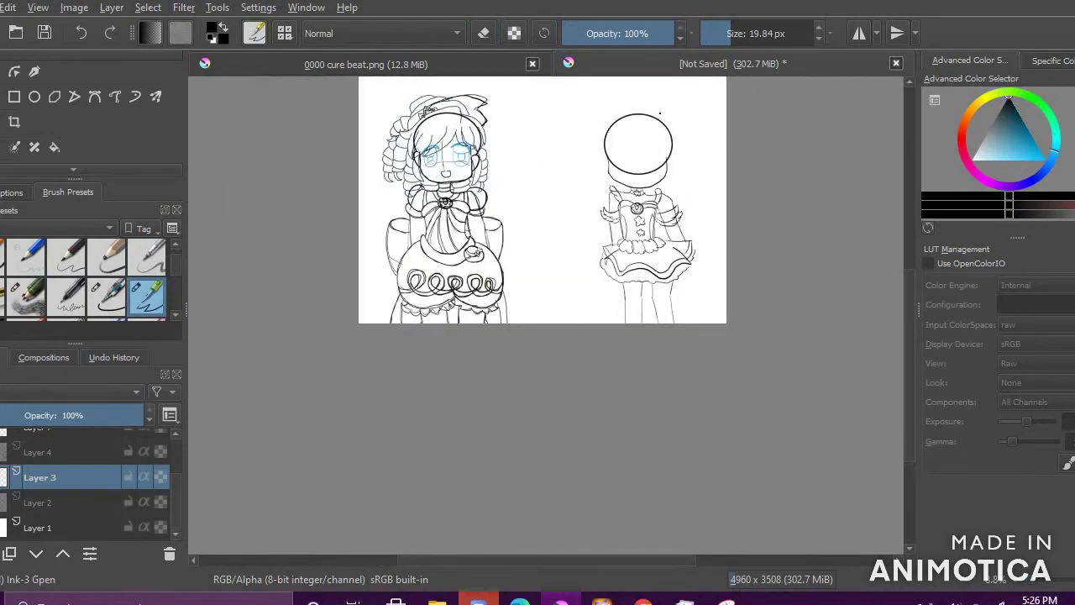
scroll(651, 205, up, 4)
key(e)
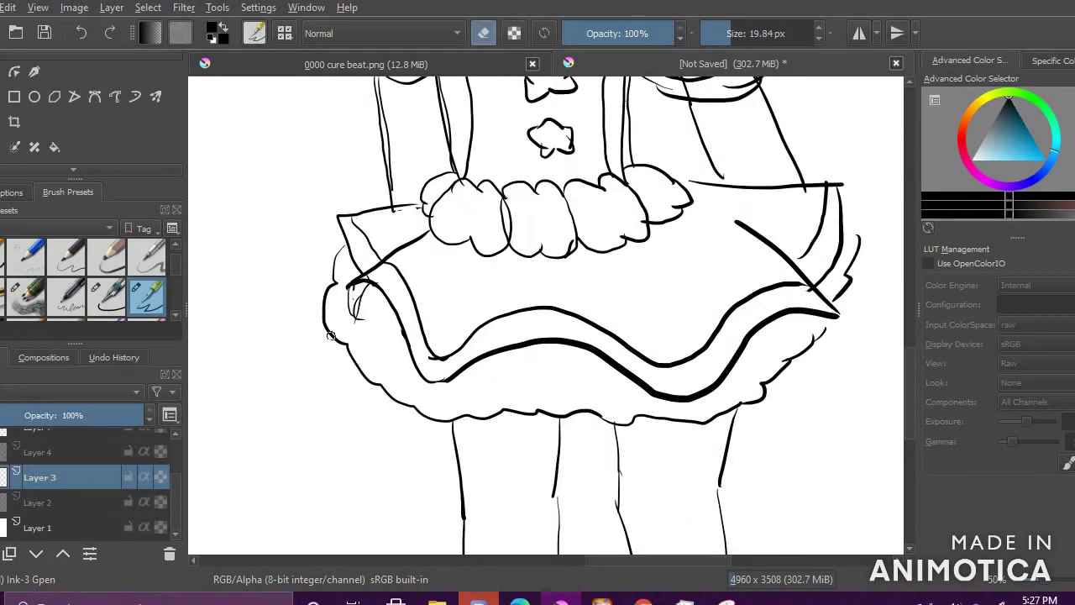
mouse_move(389, 257)
mouse_down()
mouse_move(403, 308)
mouse_move(339, 218)
mouse_move(396, 232)
mouse_move(448, 362)
mouse_move(560, 343)
mouse_move(662, 384)
mouse_move(734, 345)
mouse_move(747, 227)
mouse_move(845, 185)
mouse_move(837, 268)
mouse_move(751, 289)
mouse_move(672, 363)
mouse_up()
drag(714, 39, 727, 37)
click(484, 34)
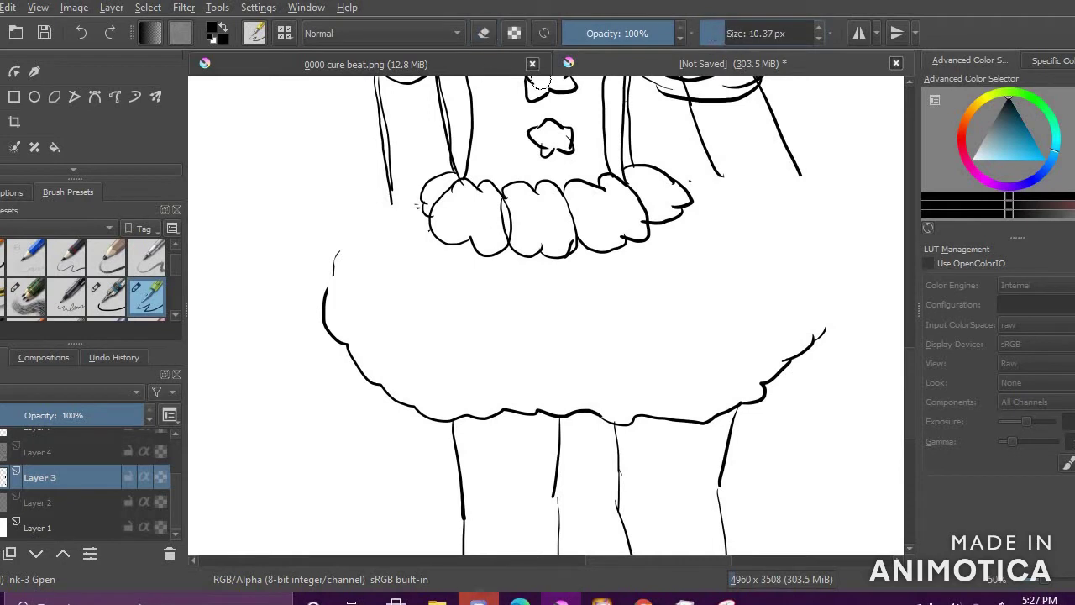
Step: Sketch the left edge of a new back skirt panel starting from the waist ruffle
mouse_move(419, 205)
mouse_down()
mouse_move(328, 235)
mouse_move(356, 299)
mouse_up()
mouse_move(429, 239)
mouse_down()
mouse_move(331, 302)
mouse_move(342, 370)
mouse_up()
key(ctrl+z)
key(ctrl+z)
Step: Erase the old ruffled underskirt edge above the legs and return the brush size to 10.37 px
key(e)
mouse_move(323, 286)
mouse_down()
mouse_move(355, 365)
mouse_move(407, 392)
mouse_up()
mouse_move(454, 418)
mouse_down()
mouse_move(687, 411)
mouse_move(821, 335)
mouse_up()
drag(739, 34, 724, 35)
click(483, 32)
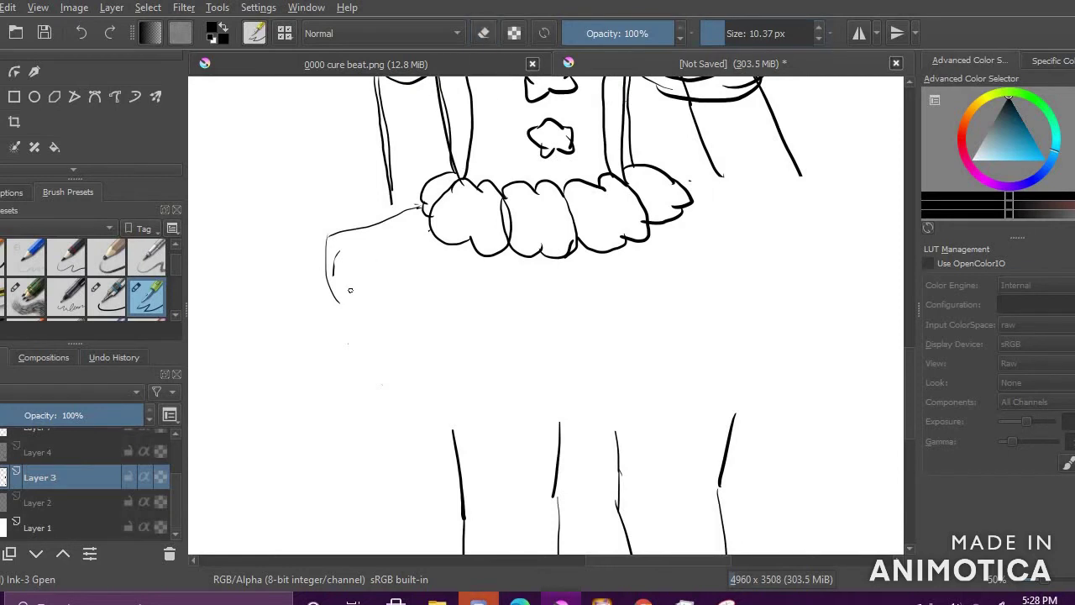
Step: Sketch a new front skirt panel with slanted sides and a scalloped hem below the waist ruffle
mouse_move(432, 238)
mouse_down()
mouse_move(316, 294)
mouse_move(499, 324)
mouse_move(618, 363)
mouse_move(752, 327)
mouse_move(677, 261)
mouse_up()
mouse_move(766, 332)
mouse_down()
mouse_move(803, 289)
mouse_move(718, 201)
mouse_up()
key(ctrl+z)
key(ctrl+z)
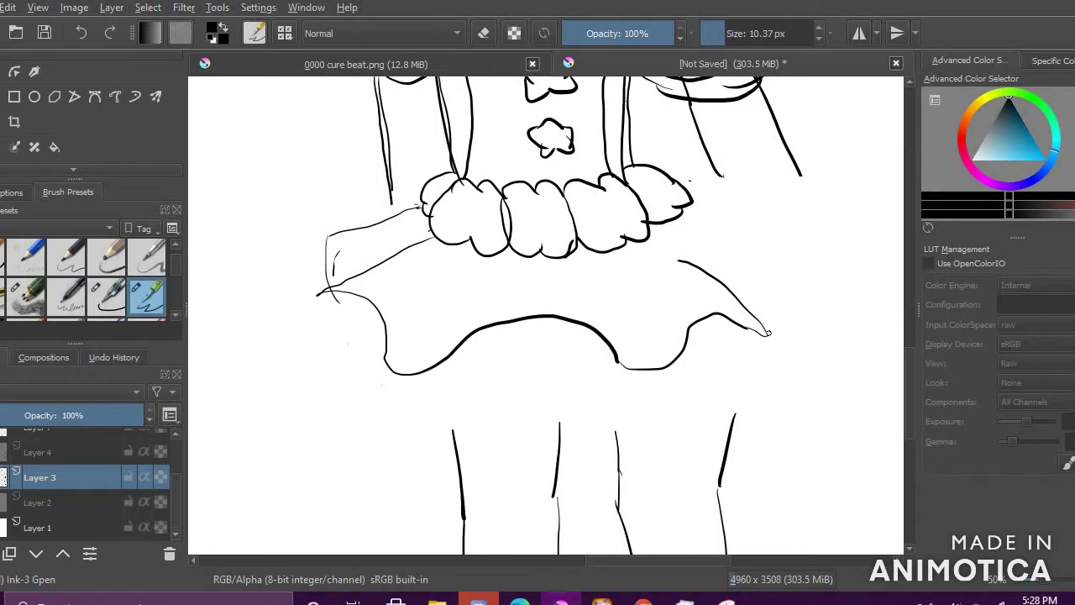
Step: Sketch the right back skirt panel's top and outer edge from the waist ruffle, undoing the unwanted attempts
drag(775, 211, 832, 370)
key(ctrl+z)
mouse_move(674, 174)
mouse_down()
mouse_move(795, 237)
mouse_move(778, 324)
mouse_move(798, 236)
mouse_up()
key(ctrl+z)
key(ctrl+z)
drag(714, 228, 775, 322)
key(ctrl+z)
Step: Erase the front panel's slanted right side and draw a curved edge from the back panel down to the hem point
key(e)
drag(679, 260, 777, 344)
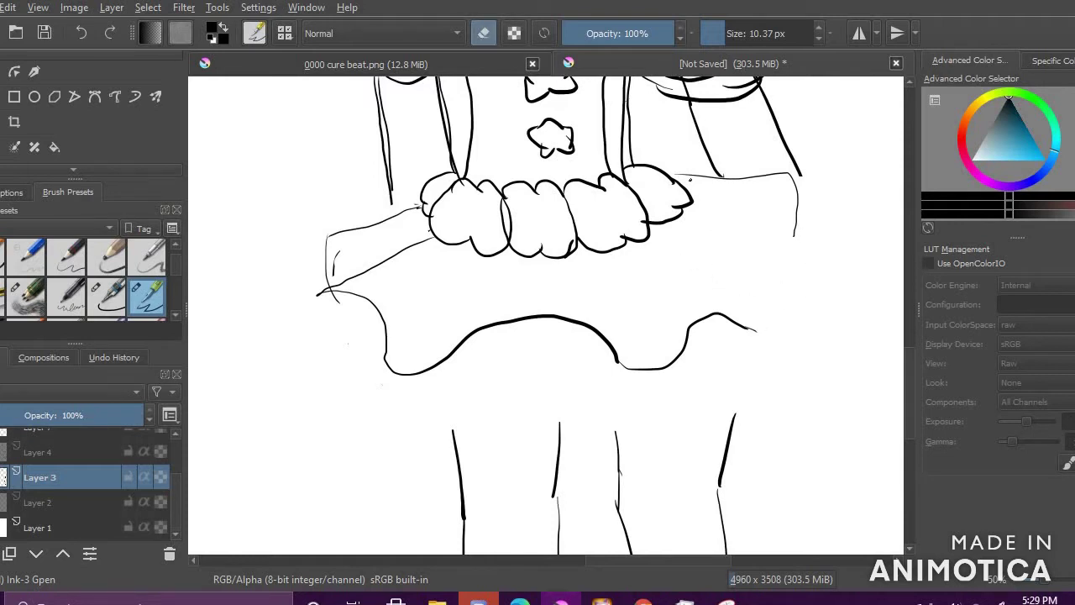
key(e)
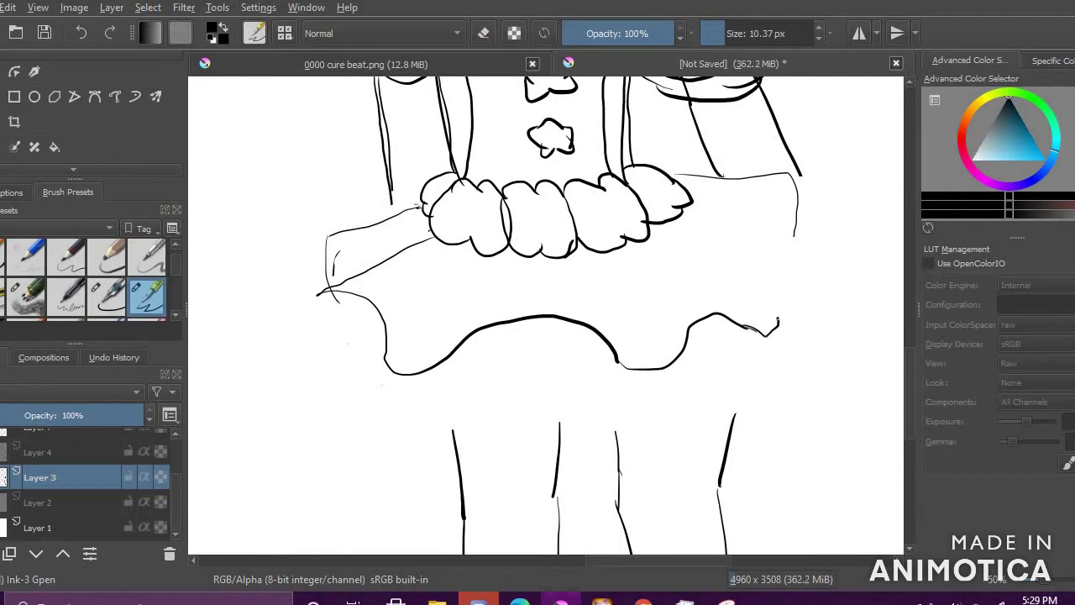
key(ctrl+z)
drag(799, 238, 778, 333)
Step: Erase the rightmost scallop of the front hem and redraw it up to the corner point
key(e)
mouse_move(676, 359)
mouse_down()
mouse_move(702, 313)
mouse_move(748, 334)
mouse_up()
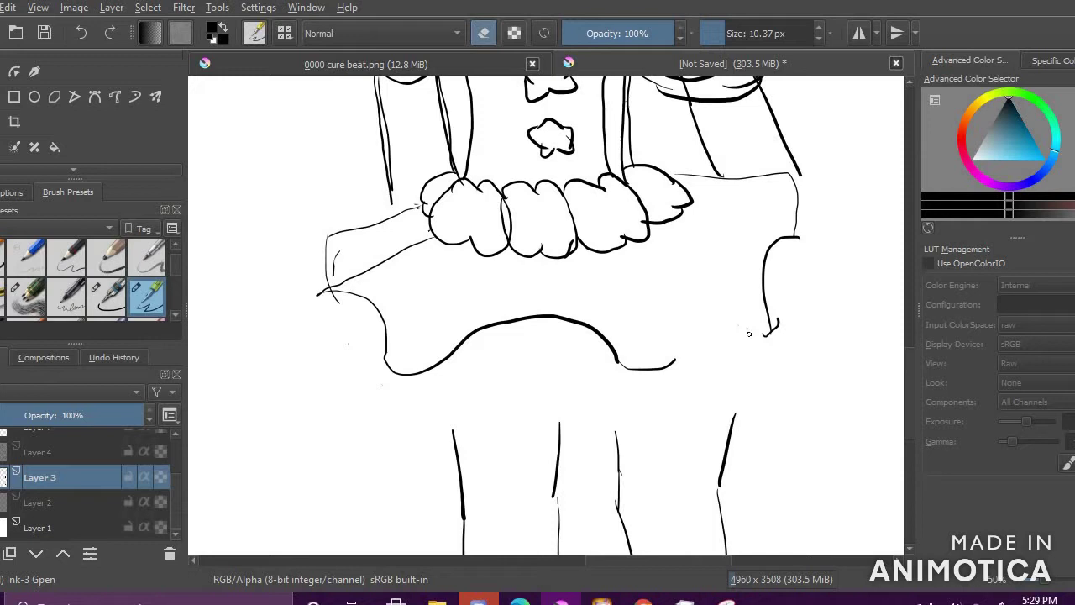
click(492, 37)
drag(678, 361, 761, 329)
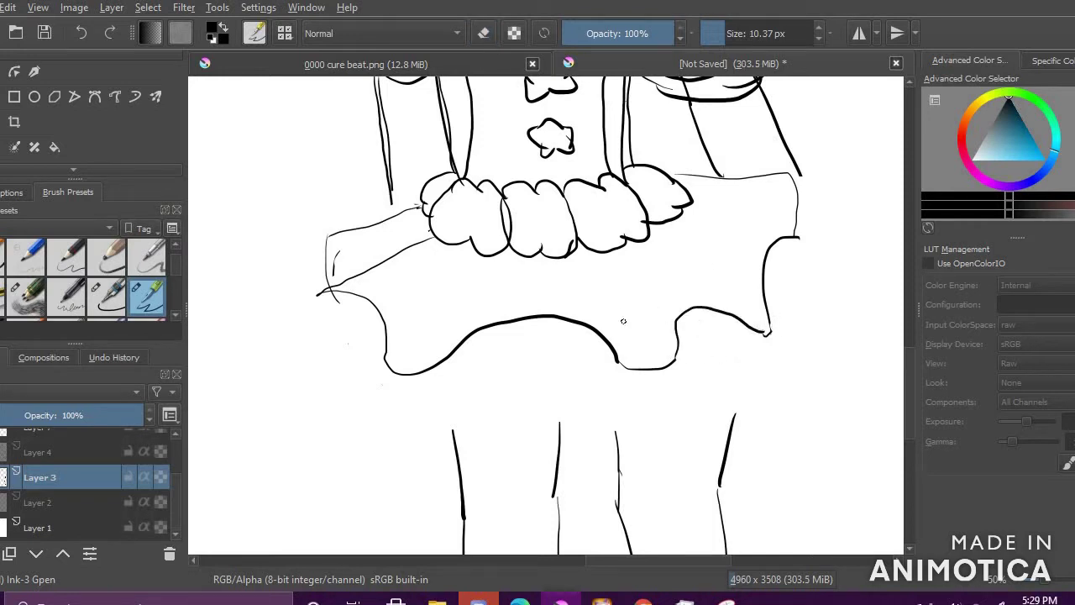
Step: Add fold lines to the skirt front and an inner trim line following the scalloped hem and back panels
drag(480, 258, 461, 363)
drag(793, 232, 708, 214)
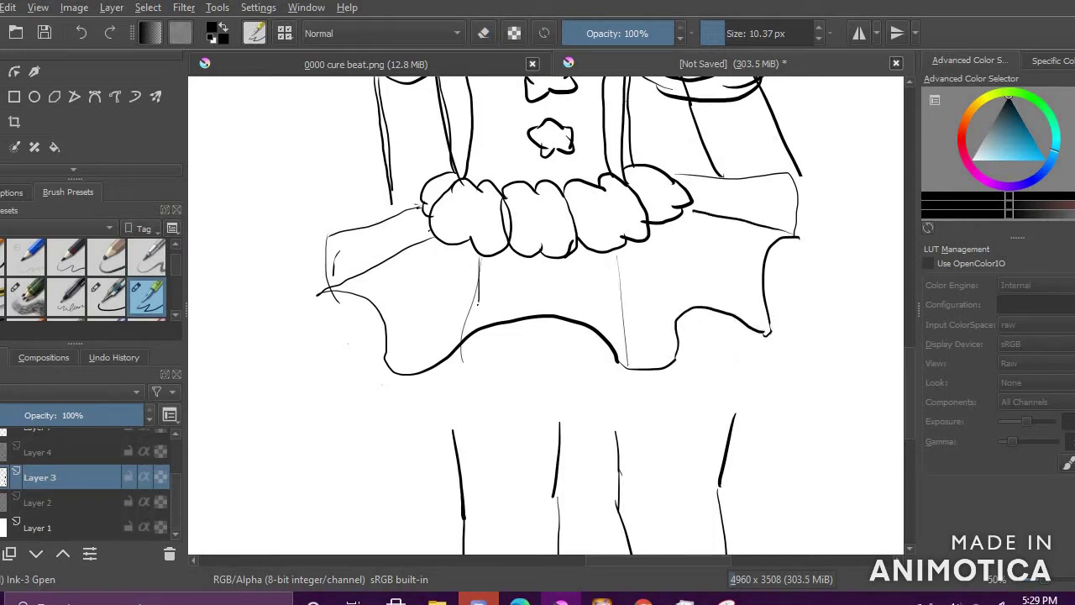
mouse_move(341, 235)
mouse_down()
mouse_move(353, 282)
mouse_move(610, 329)
mouse_move(677, 301)
mouse_move(768, 228)
mouse_move(773, 179)
mouse_up()
key(ctrl+z)
drag(775, 227, 773, 178)
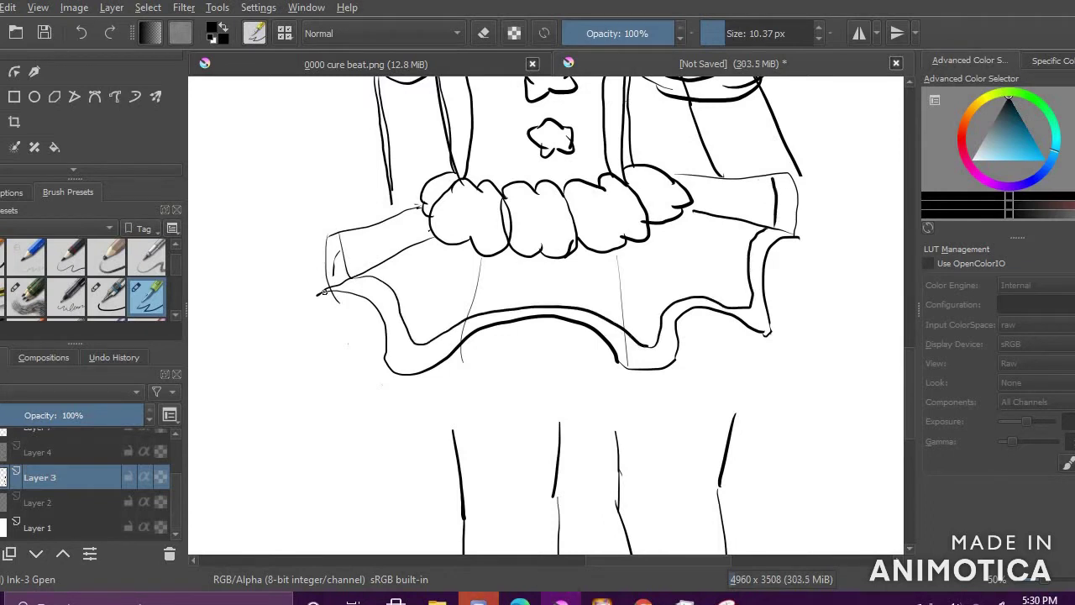
Step: Sketch a new ruffled underskirt edge beneath the scalloped hem and up the skirt's right side
drag(339, 294, 340, 336)
mouse_move(321, 281)
mouse_down()
mouse_move(417, 386)
mouse_move(657, 370)
mouse_move(768, 333)
mouse_up()
key(ctrl+z)
drag(581, 375, 708, 365)
drag(771, 314, 800, 273)
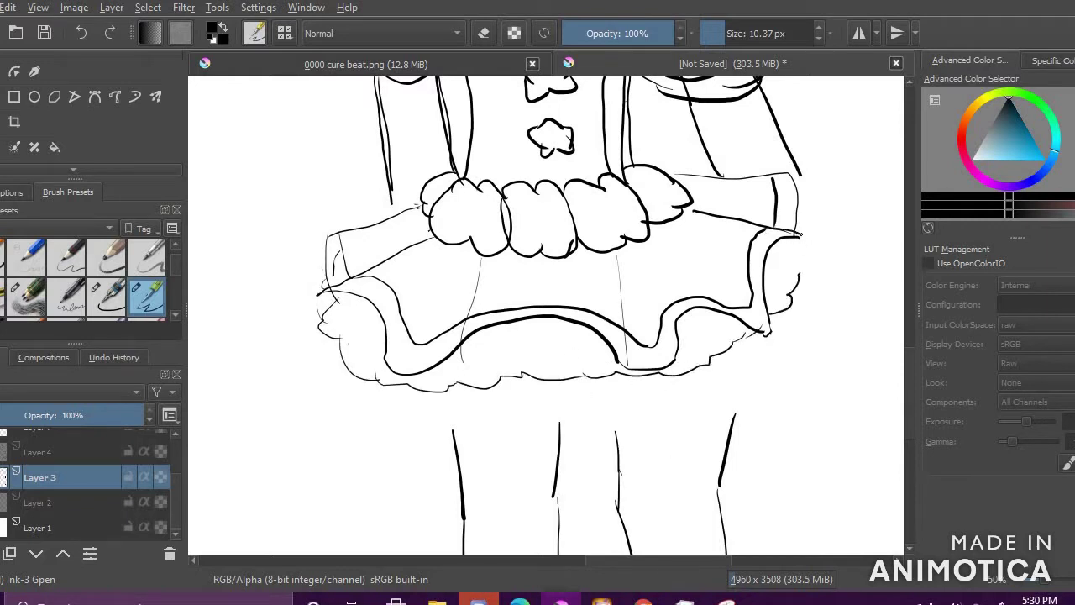
Step: Extend the tops of both legs up to the new ruffled underskirt edge
scroll(464, 402, down, 2)
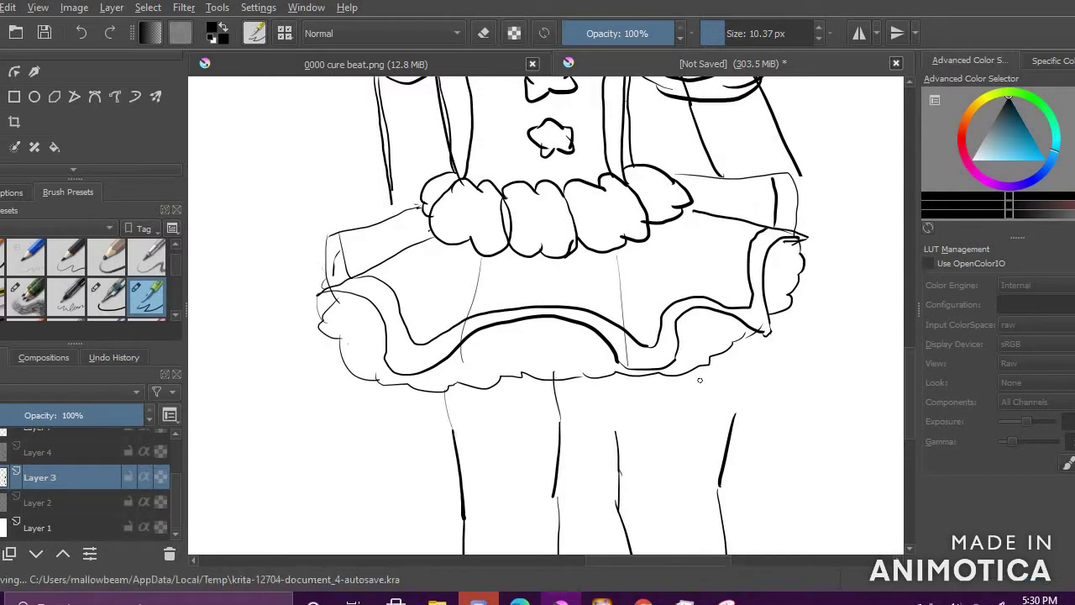
scroll(697, 401, down, 5)
scroll(699, 400, up, 5)
mouse_move(745, 216)
mouse_down()
mouse_move(737, 406)
mouse_move(765, 303)
mouse_move(765, 214)
mouse_move(748, 410)
mouse_up()
key(ctrl+z)
click(485, 34)
click(479, 42)
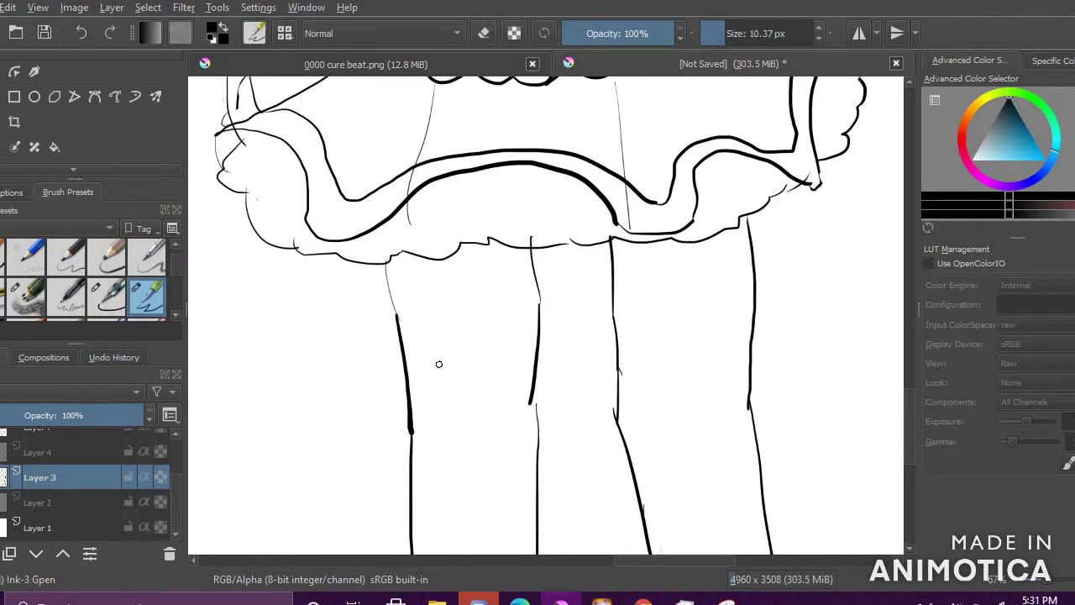
Step: Erase the overlapping stroke at the top of the left leg's inner line and view the whole drawing
key(e)
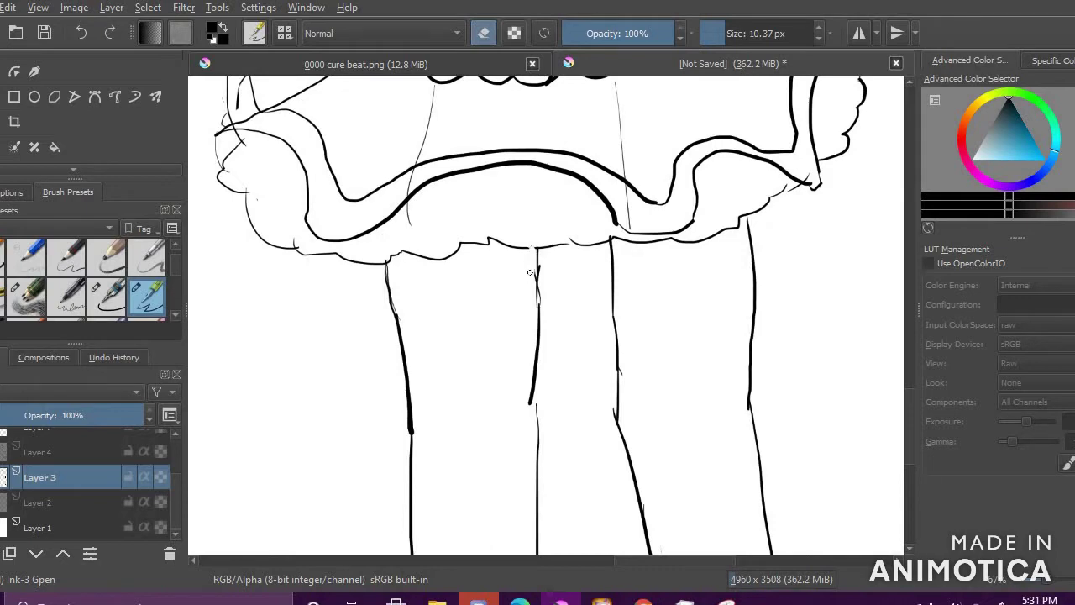
click(478, 25)
scroll(593, 298, down, 7)
scroll(624, 133, up, 2)
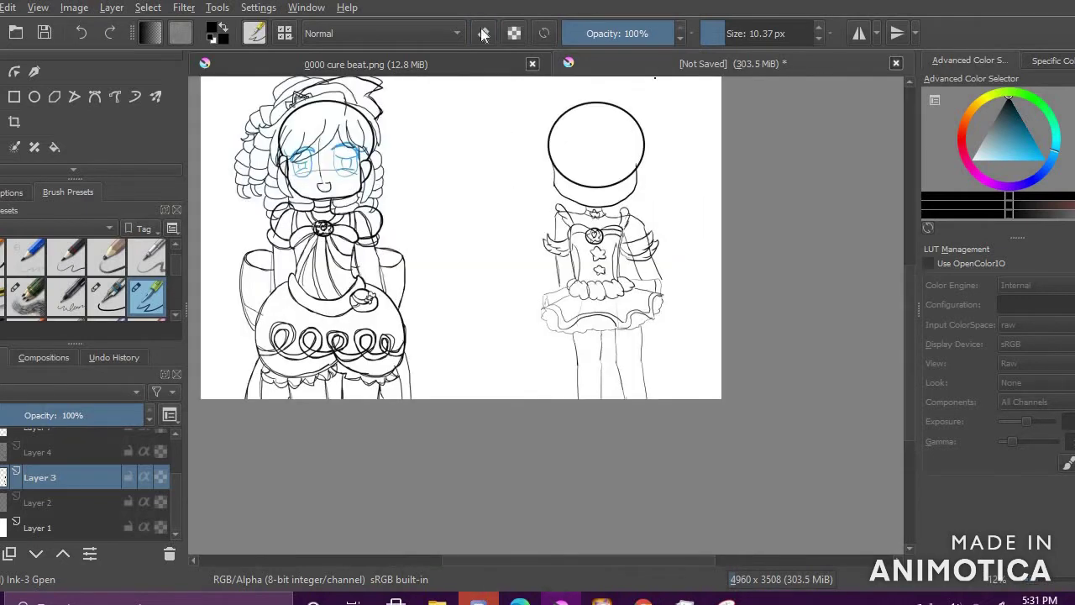
Step: Erase the second character's right arm and the right side of the skirt with a 139.64 px eraser
scroll(622, 173, up, 2)
click(759, 31)
mouse_move(526, 291)
mouse_down()
mouse_move(545, 315)
mouse_move(524, 293)
mouse_move(583, 550)
mouse_move(662, 337)
mouse_move(590, 344)
mouse_move(630, 326)
mouse_up()
key(ctrl+z)
click(485, 35)
key(ctrl+z)
mouse_move(605, 267)
mouse_down()
mouse_move(644, 252)
mouse_move(713, 389)
mouse_move(701, 462)
mouse_up()
Step: Switch to Discord and open the YouTube link shared in the general-vc channel
click(479, 601)
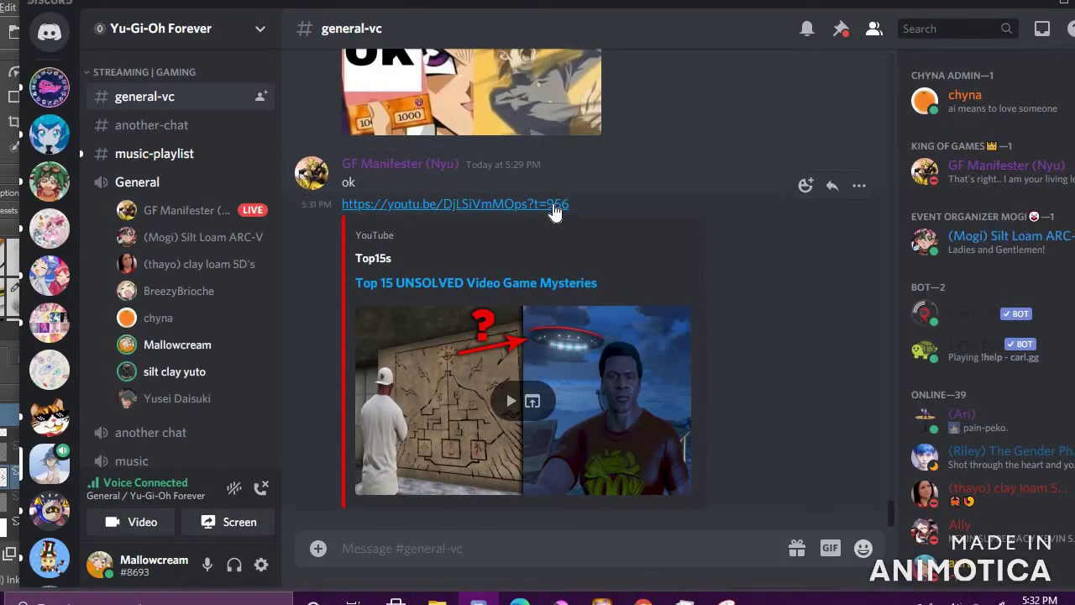
click(555, 204)
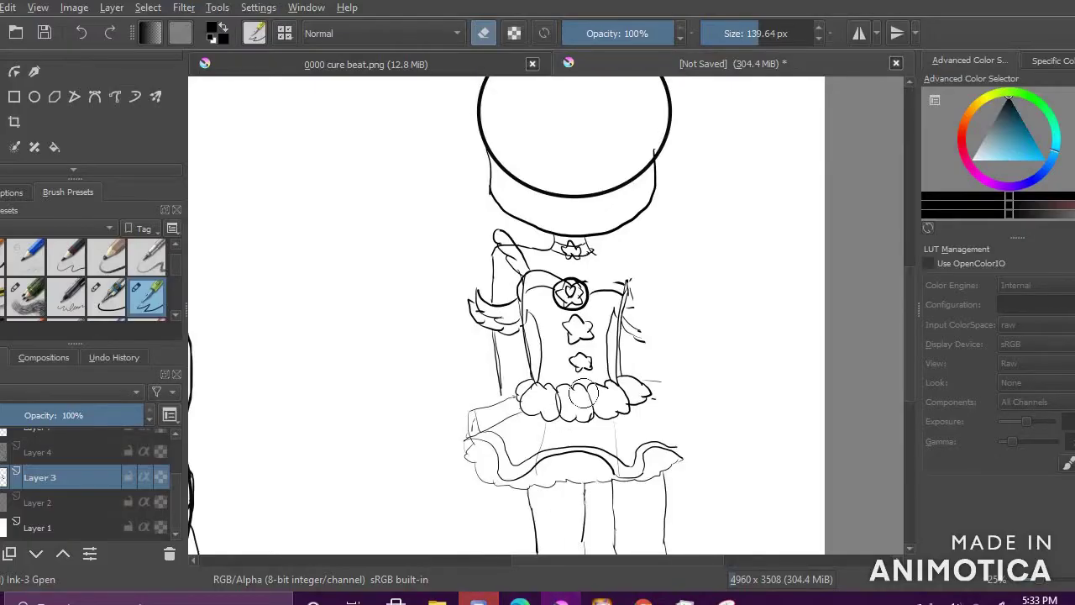
Step: Erase the remaining old dress and arms below the choker, and return to drawing with a 10.37 px brush
mouse_move(469, 321)
mouse_down()
mouse_move(473, 227)
mouse_move(555, 353)
mouse_move(598, 313)
mouse_move(515, 367)
mouse_move(629, 499)
mouse_move(599, 550)
mouse_up()
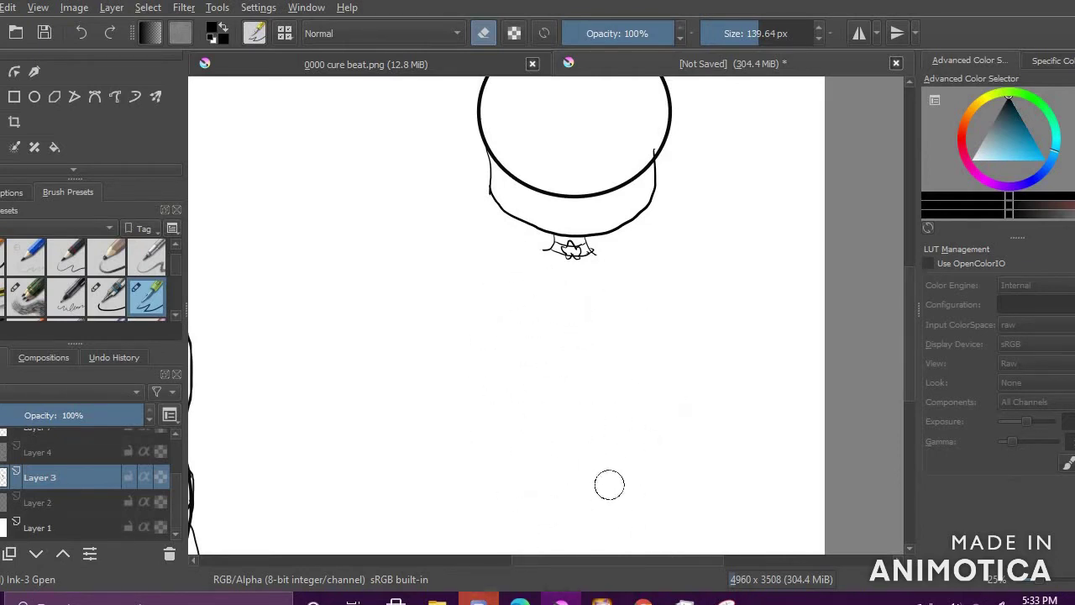
click(726, 36)
click(490, 36)
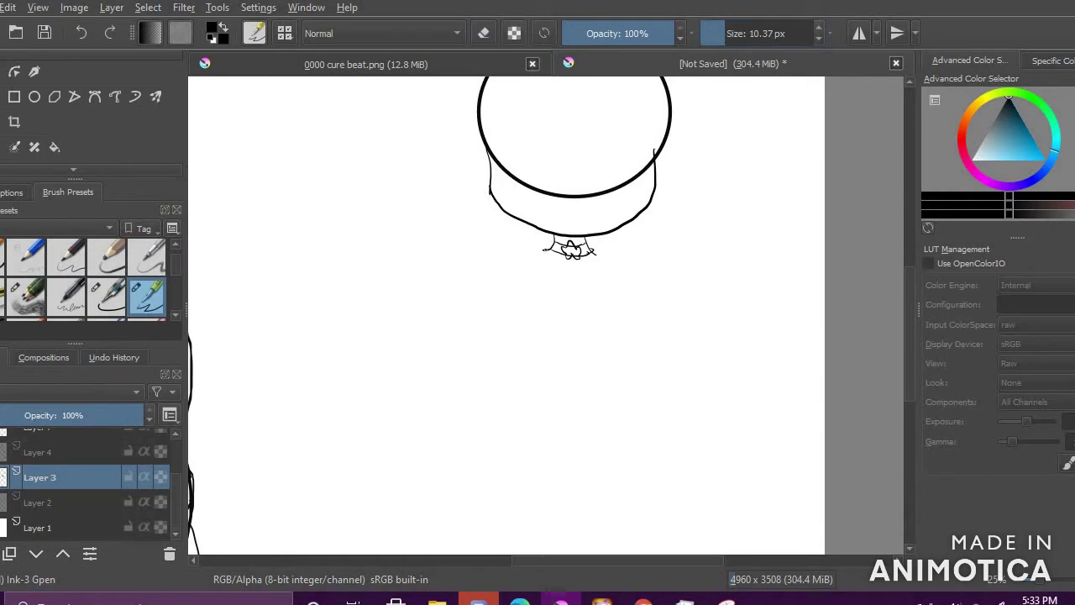
Step: Draw new shoulder lines out from the choker, two collarbone strokes and both side lines of the torso
drag(622, 259, 698, 289)
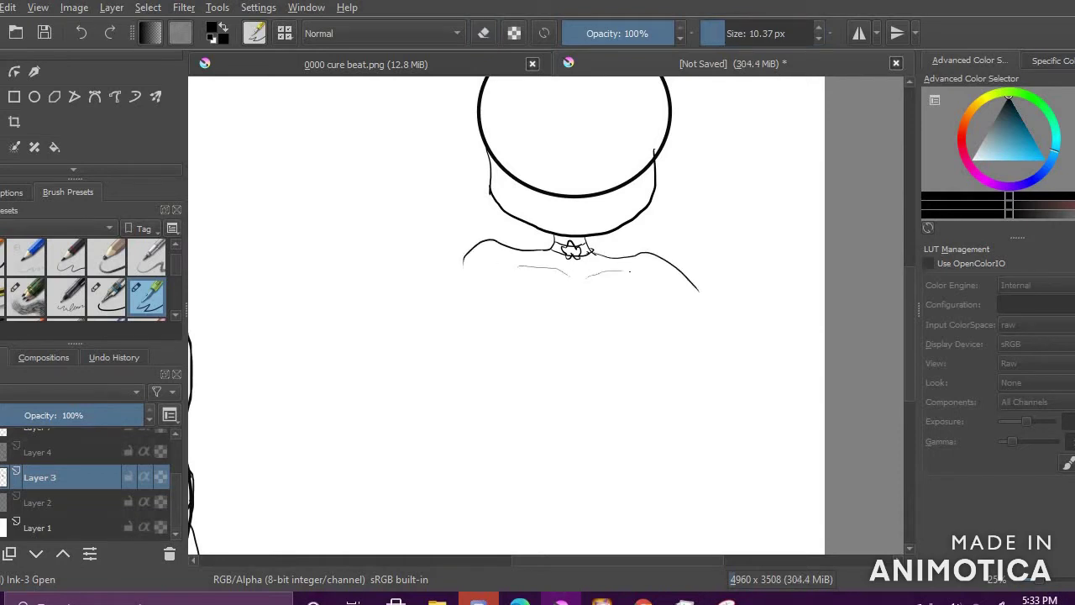
key(ctrl+z)
drag(641, 293, 626, 437)
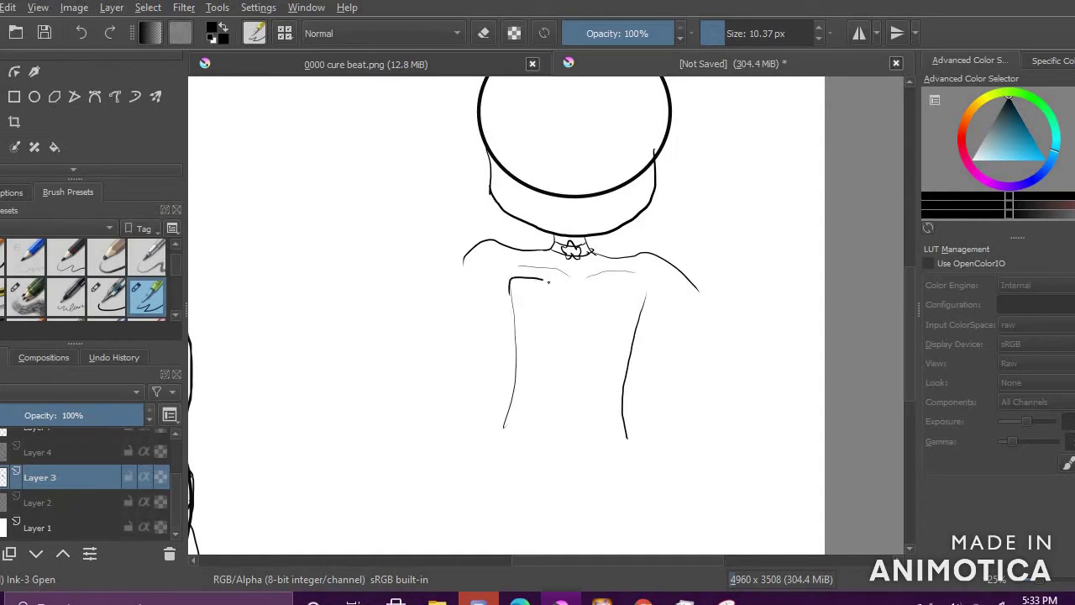
Step: Draw a sweetheart neckline band across the top of the torso with a round star brooch at its centre
scroll(598, 290, up, 5)
mouse_move(364, 271)
mouse_down()
mouse_move(540, 309)
mouse_move(707, 269)
mouse_up()
key(ctrl+z)
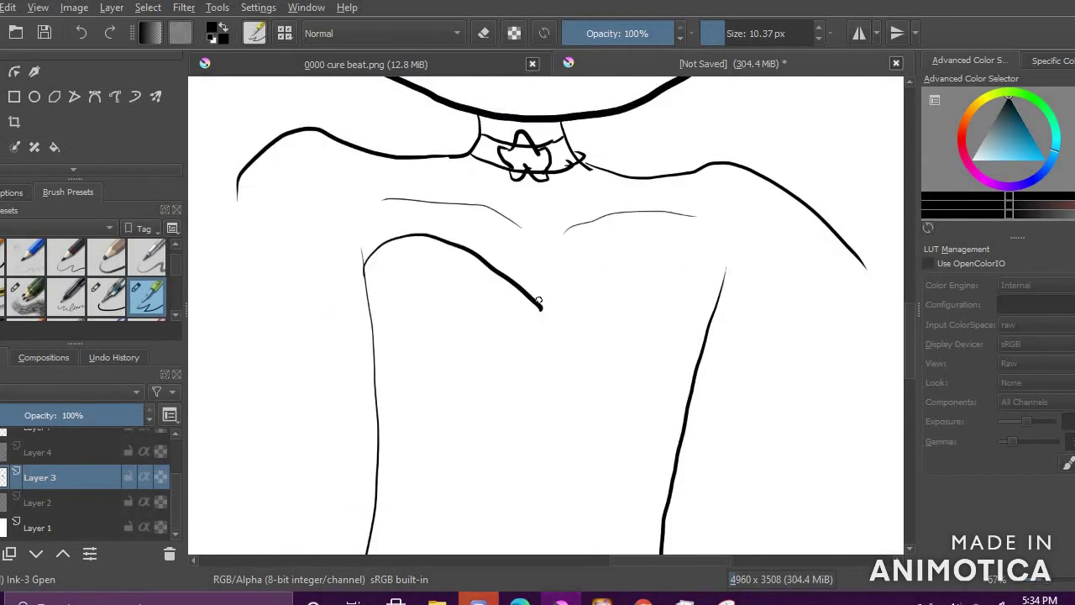
drag(547, 299, 720, 276)
drag(504, 274, 523, 256)
mouse_move(361, 250)
mouse_down()
mouse_move(533, 251)
mouse_move(377, 295)
mouse_move(484, 291)
mouse_up()
mouse_move(578, 255)
mouse_down()
mouse_move(754, 267)
mouse_move(712, 309)
mouse_move(611, 300)
mouse_up()
drag(561, 276, 528, 299)
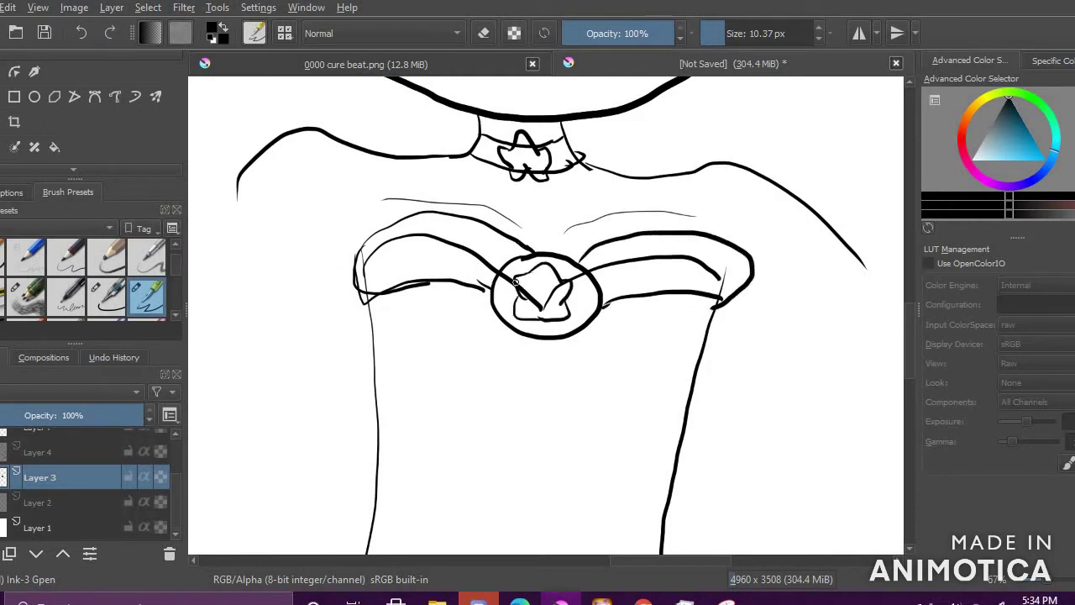
Step: Erase the inner lines of the neckline band, the star inside the brooch and the overhang at the band's right end
scroll(611, 192, down, 5)
scroll(600, 247, up, 4)
scroll(643, 141, down, 5)
scroll(652, 122, up, 6)
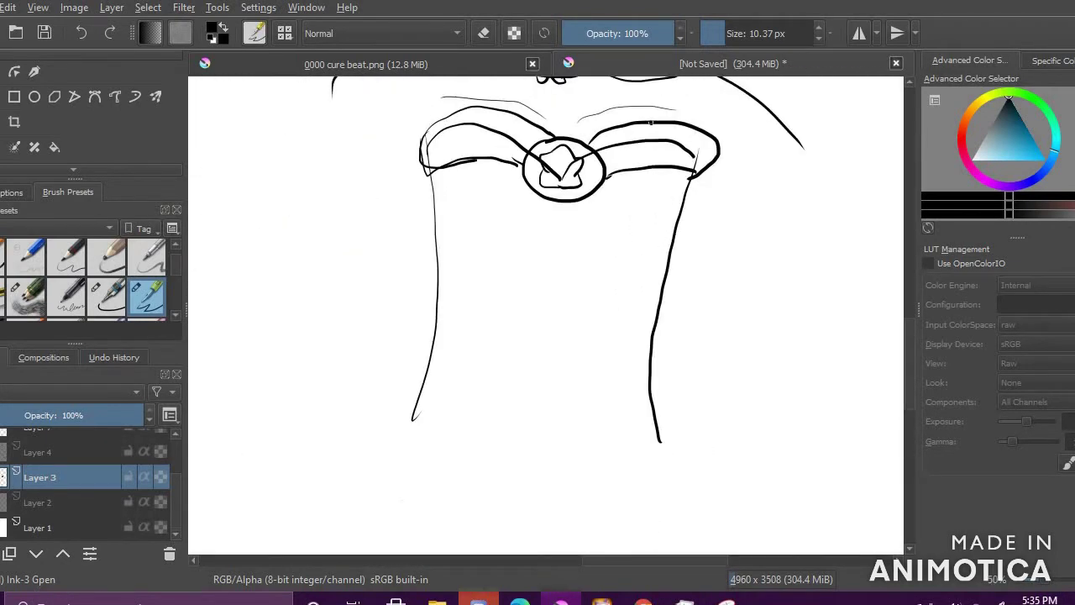
key(e)
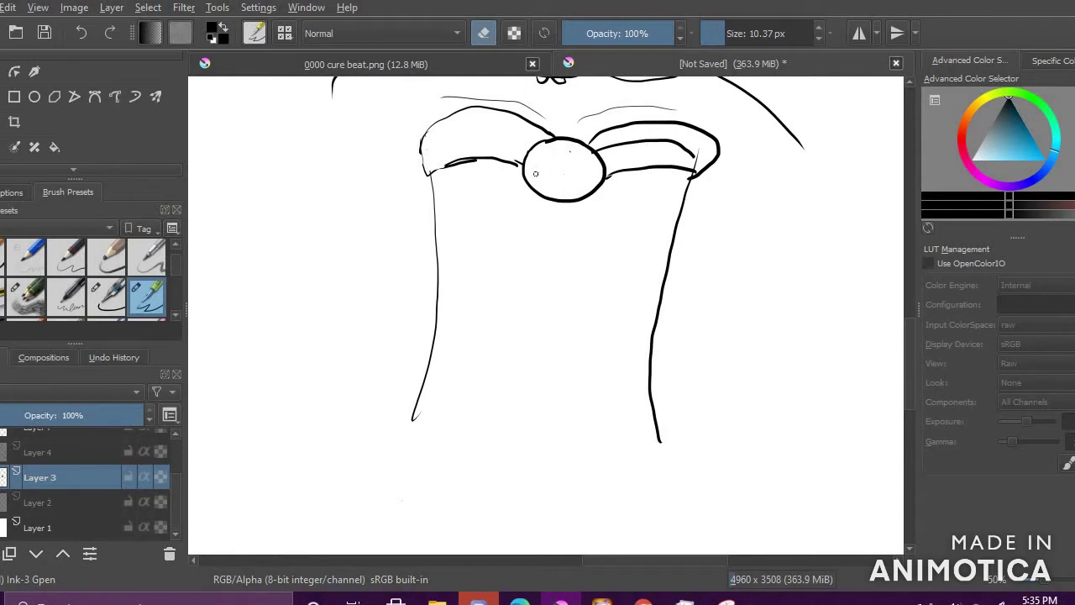
mouse_move(704, 158)
mouse_down()
mouse_move(712, 135)
mouse_move(683, 121)
mouse_move(704, 171)
mouse_up()
key(e)
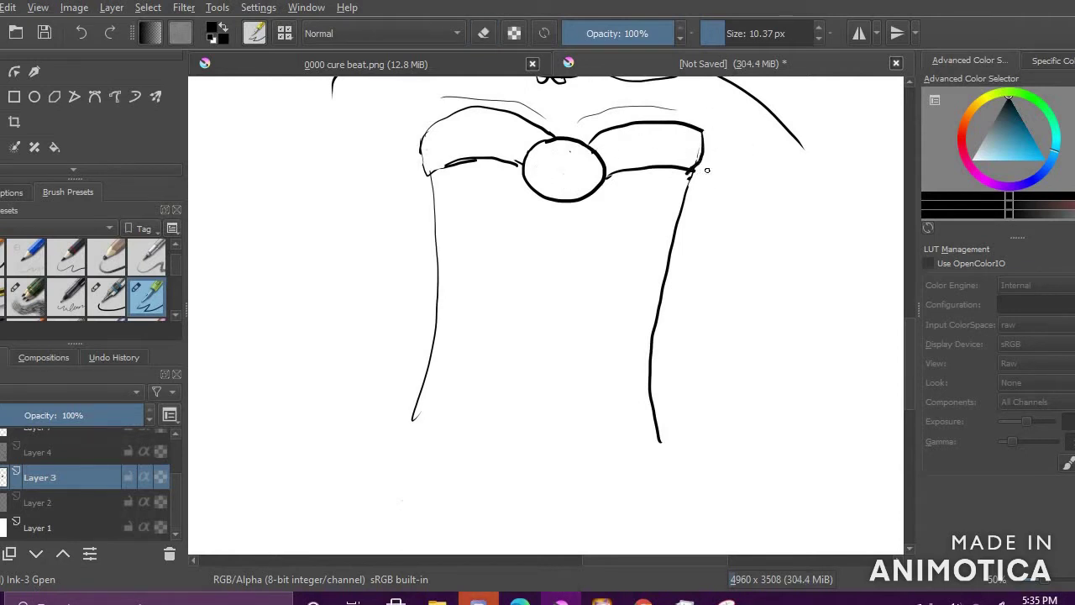
Step: Draw a curved side panel along each side of the bodice
drag(451, 208, 413, 420)
mouse_move(672, 228)
mouse_down()
mouse_move(649, 452)
mouse_move(635, 370)
mouse_move(644, 458)
mouse_up()
key(ctrl+z)
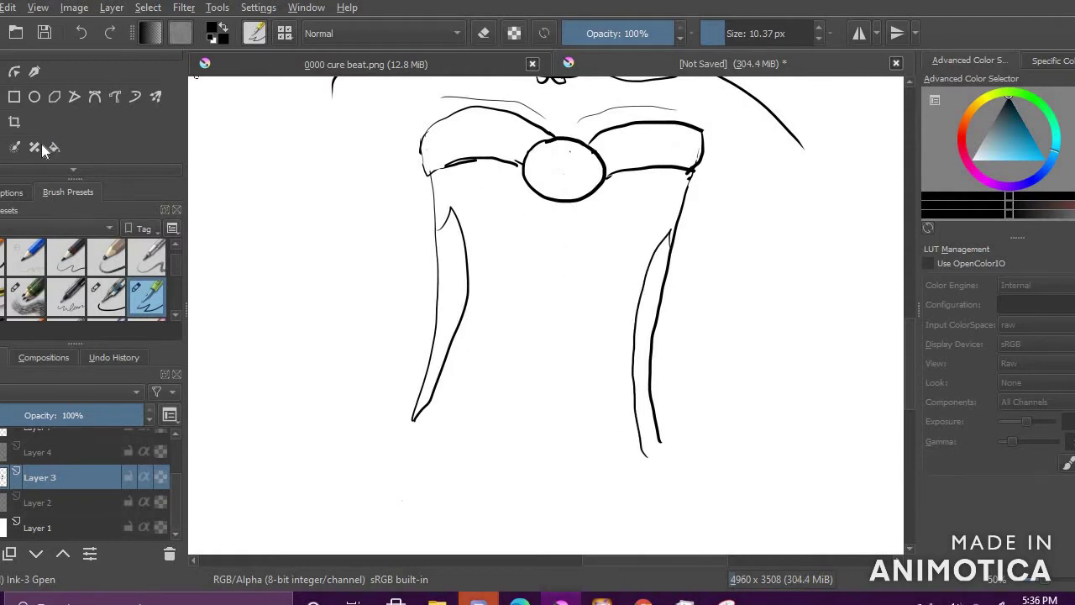
click(33, 71)
drag(446, 246, 413, 260)
drag(423, 282, 373, 270)
drag(439, 245, 717, 362)
mouse_move(538, 135)
mouse_down()
mouse_move(652, 233)
mouse_move(614, 300)
mouse_move(643, 267)
mouse_up()
click(74, 170)
click(2, 166)
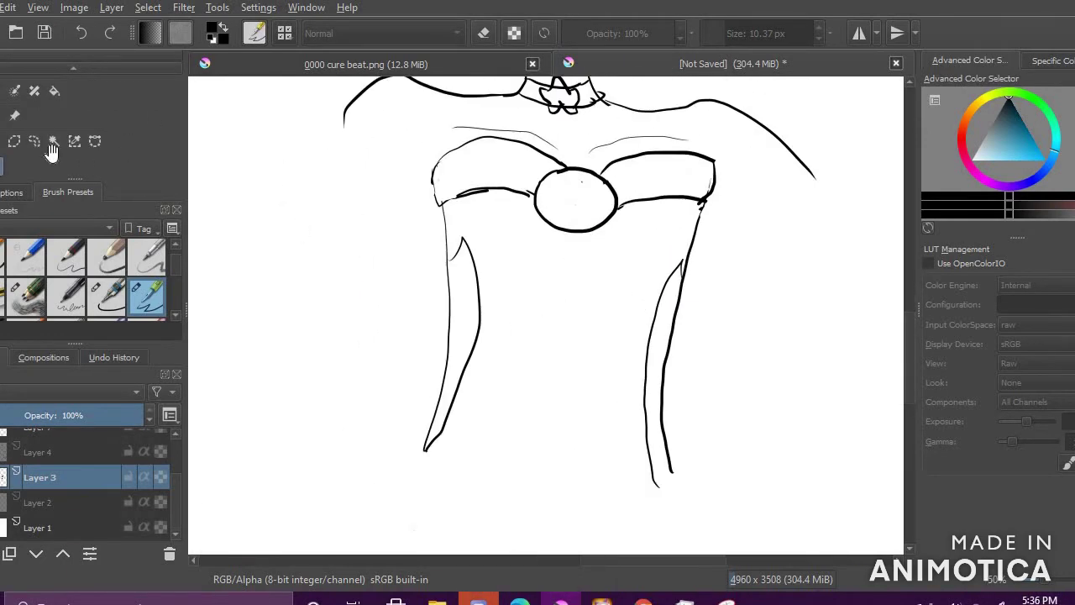
right_click(577, 286)
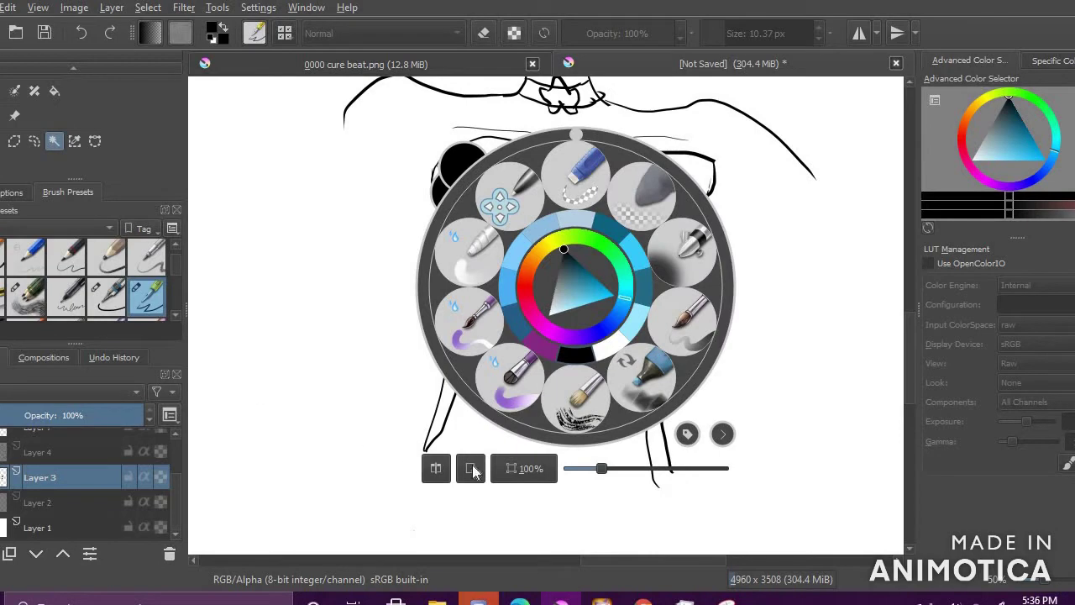
click(71, 164)
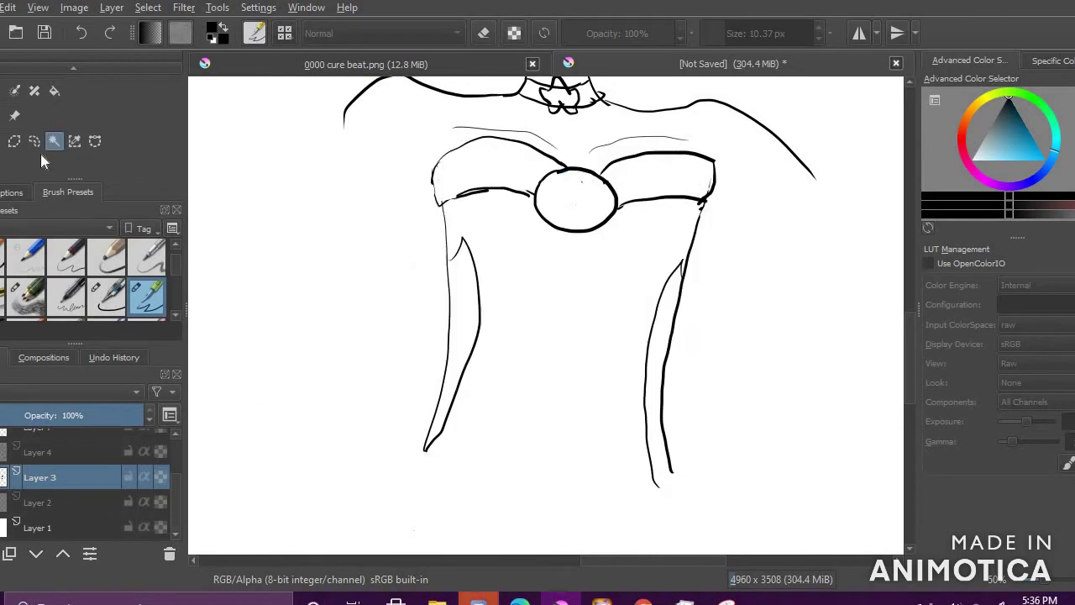
right_click(562, 202)
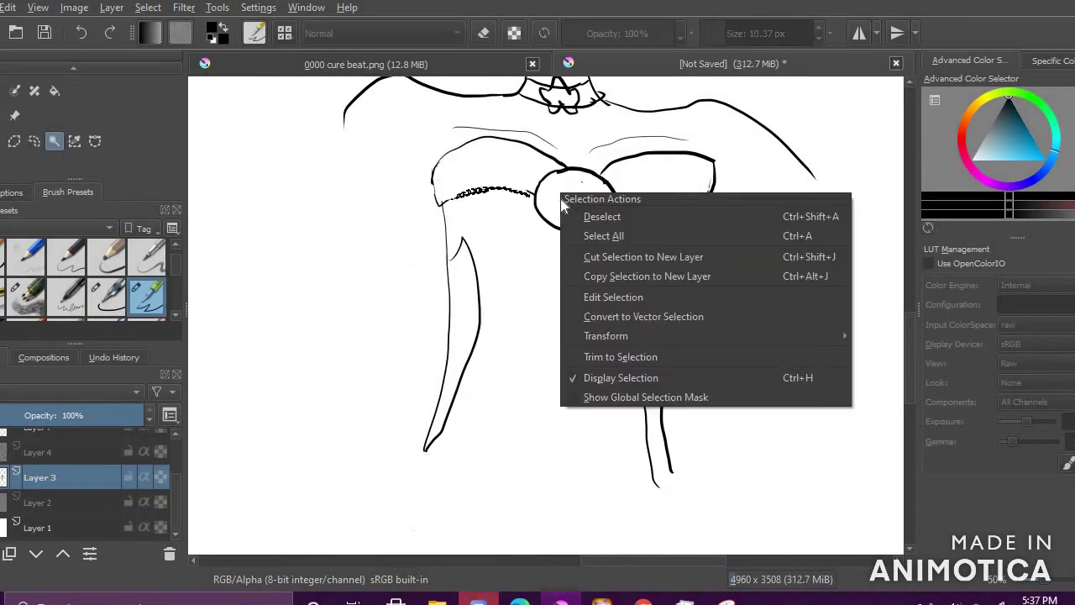
click(600, 216)
key(b)
drag(541, 434, 708, 398)
scroll(706, 394, down, 5)
key(ctrl+z)
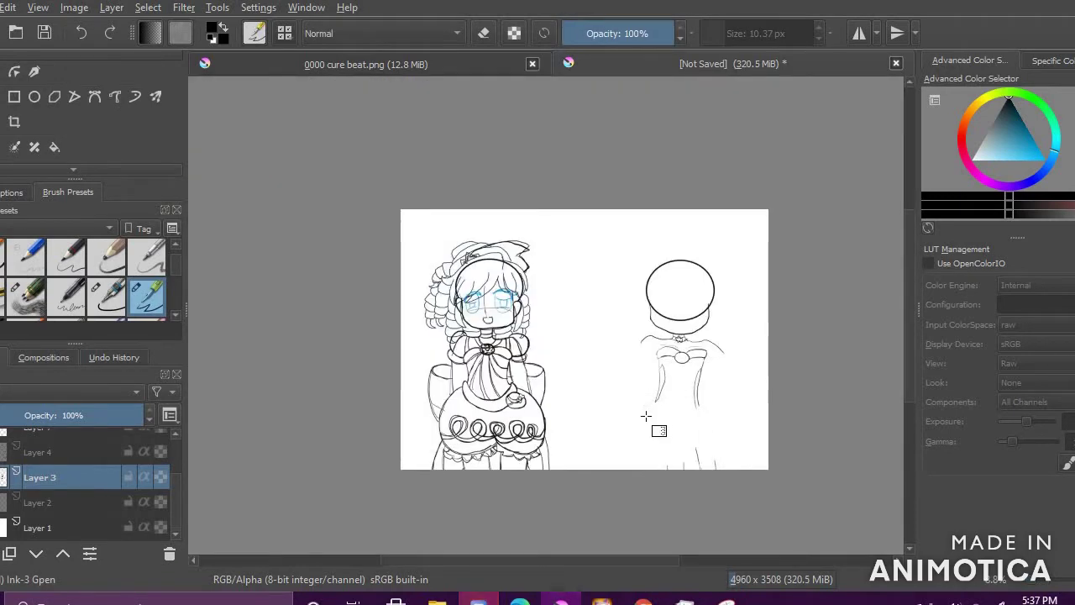
click(1024, 133)
drag(751, 284, 417, 375)
key(ctrl+z)
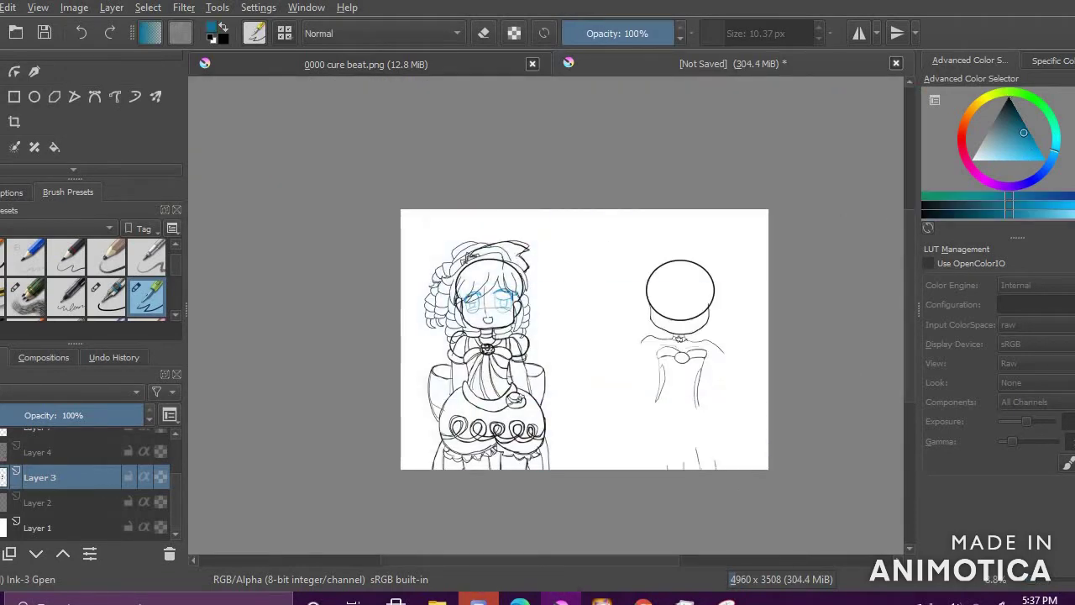
scroll(691, 420, up, 5)
key(d)
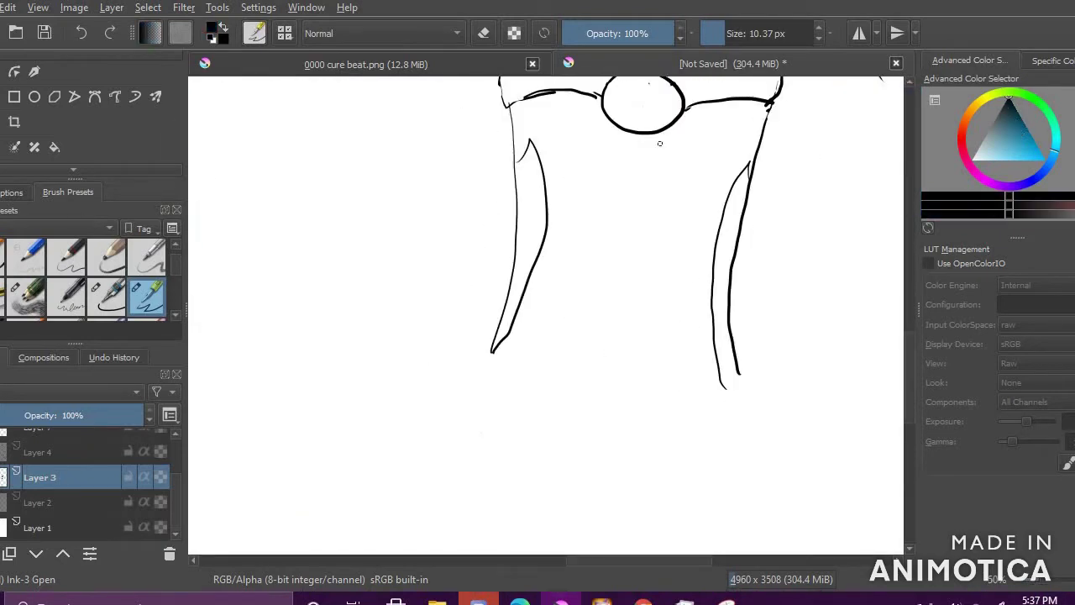
Step: Draw a star inside the round brooch and a second star below it on the bodice front
scroll(637, 152, up, 1)
drag(661, 159, 660, 203)
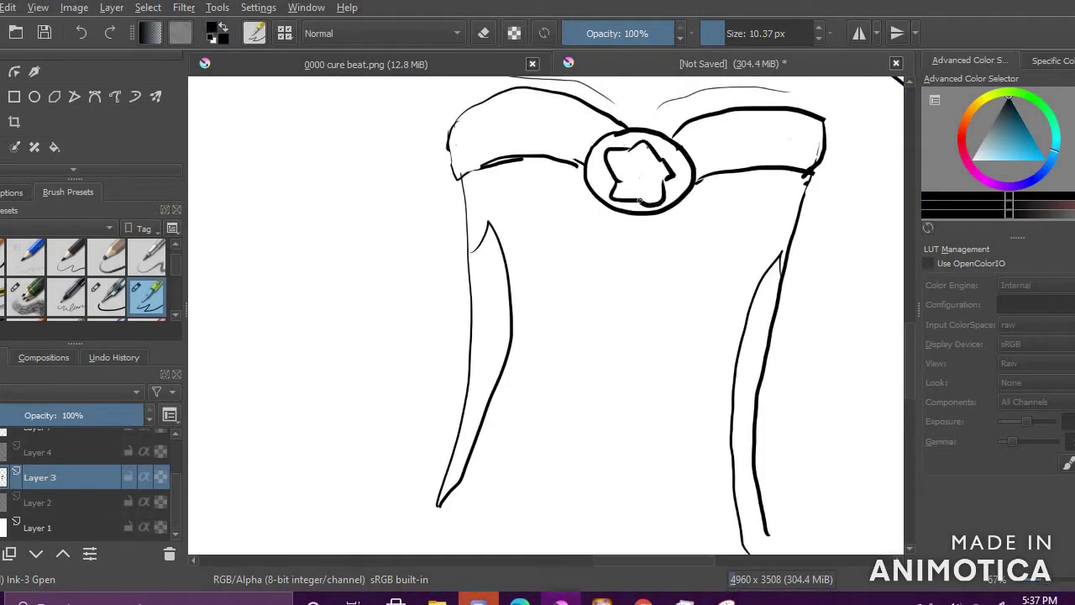
drag(596, 281, 639, 304)
drag(597, 280, 577, 331)
drag(636, 301, 648, 345)
mouse_move(578, 327)
mouse_down()
mouse_move(599, 367)
mouse_move(645, 347)
mouse_up()
scroll(626, 361, down, 5)
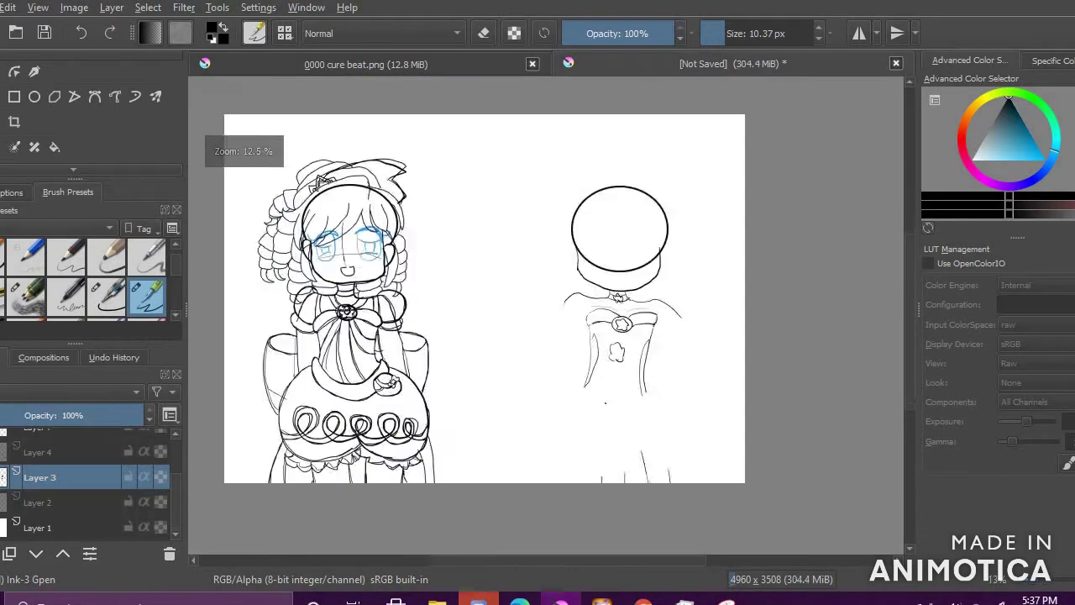
Step: Erase the whole bodice with its neckline, brooch, star and side panels, plus the collarbones, leaving the shoulder lines
scroll(638, 390, up, 2)
click(484, 34)
click(736, 33)
mouse_move(651, 232)
mouse_down()
mouse_move(627, 248)
mouse_move(610, 218)
mouse_up()
drag(748, 34, 794, 34)
mouse_move(579, 210)
mouse_down()
mouse_move(588, 252)
mouse_move(660, 312)
mouse_move(695, 244)
mouse_move(694, 213)
mouse_up()
drag(579, 265, 563, 361)
drag(563, 362, 618, 253)
Step: Draw a narrower sweetheart neckline and new torso side lines beneath the shoulders with a 12.67 px brush
drag(708, 34, 727, 33)
click(484, 33)
mouse_move(559, 250)
mouse_down()
mouse_move(642, 246)
mouse_move(626, 239)
mouse_up()
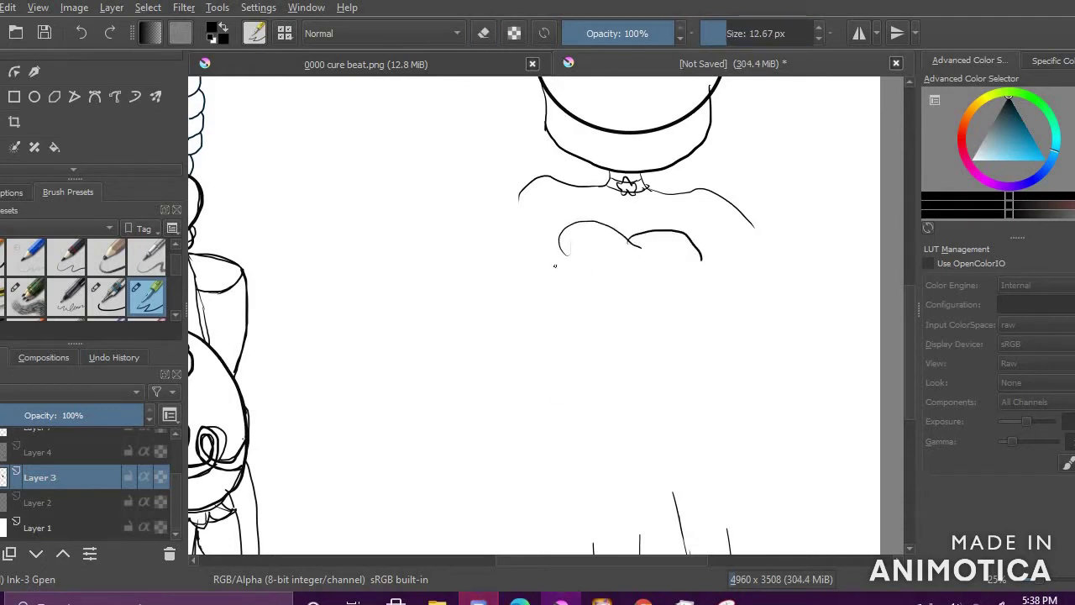
drag(699, 254, 687, 377)
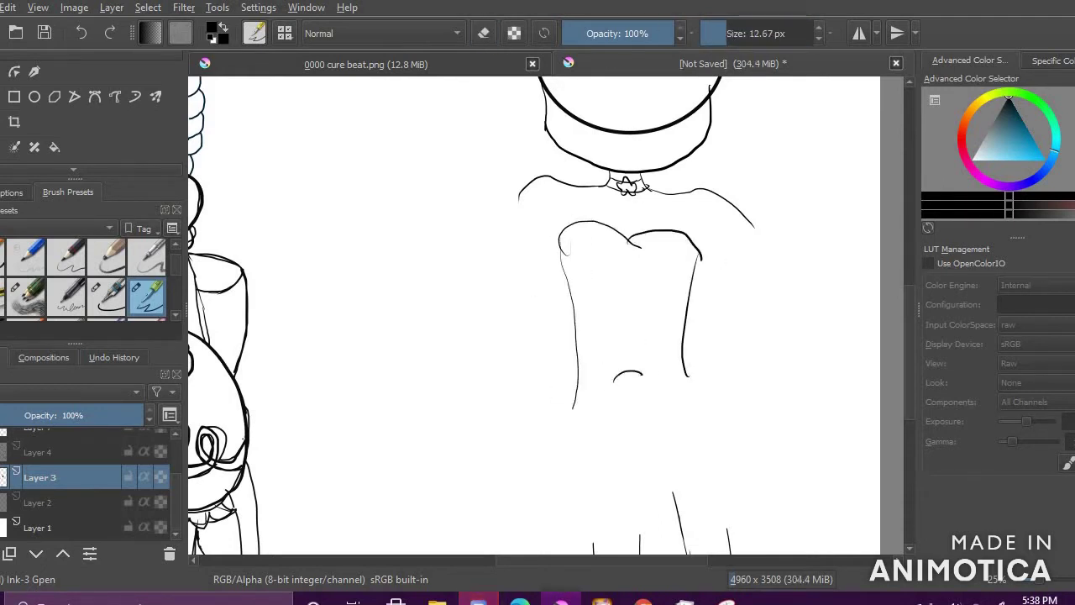
key(ctrl+z)
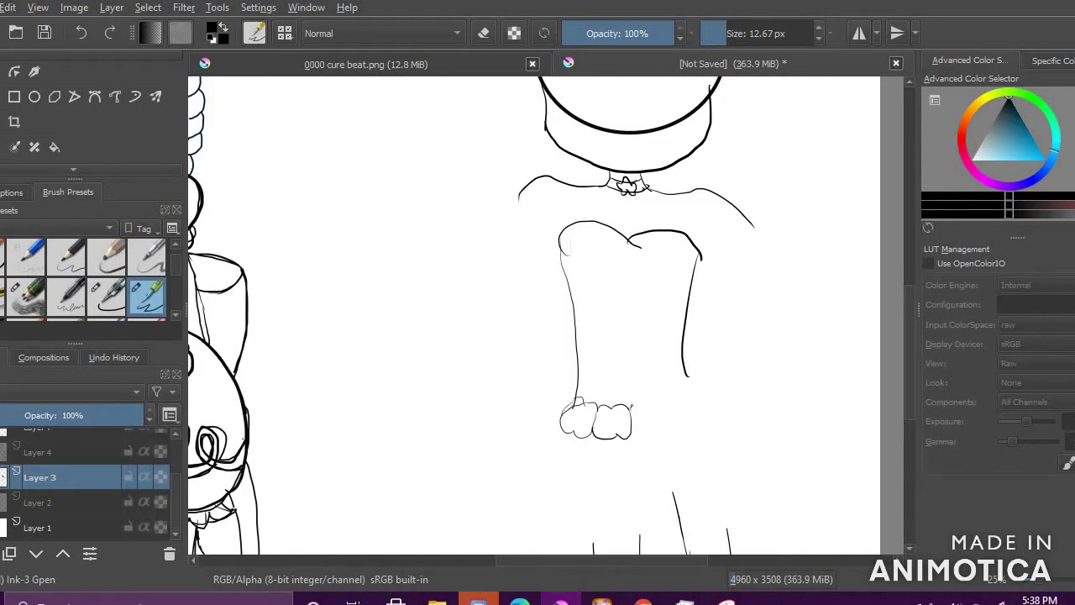
key(ctrl+z)
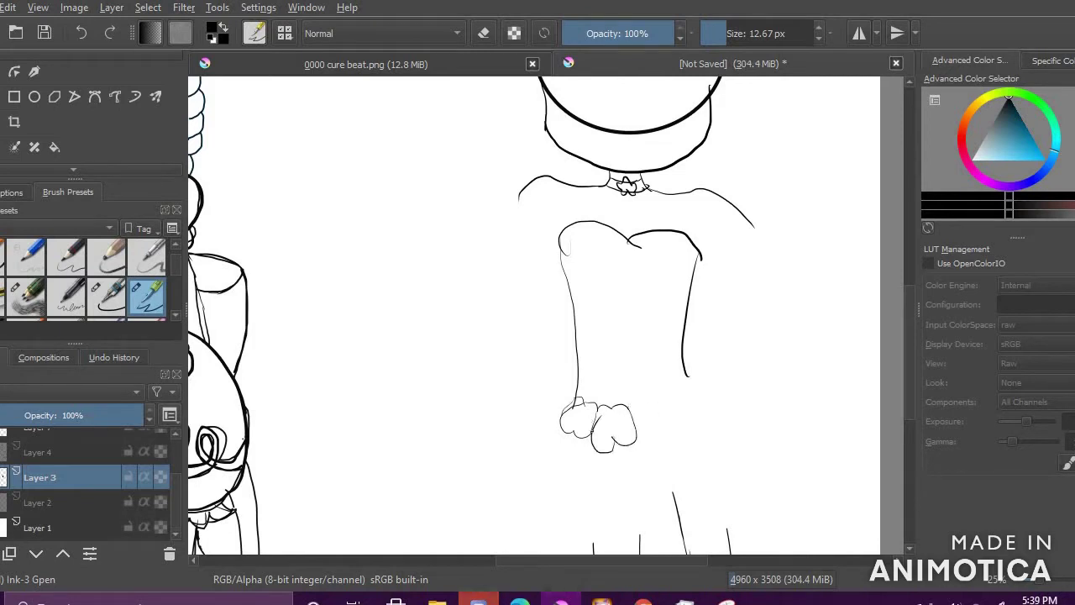
key(ctrl+z)
key(ctrl+z)
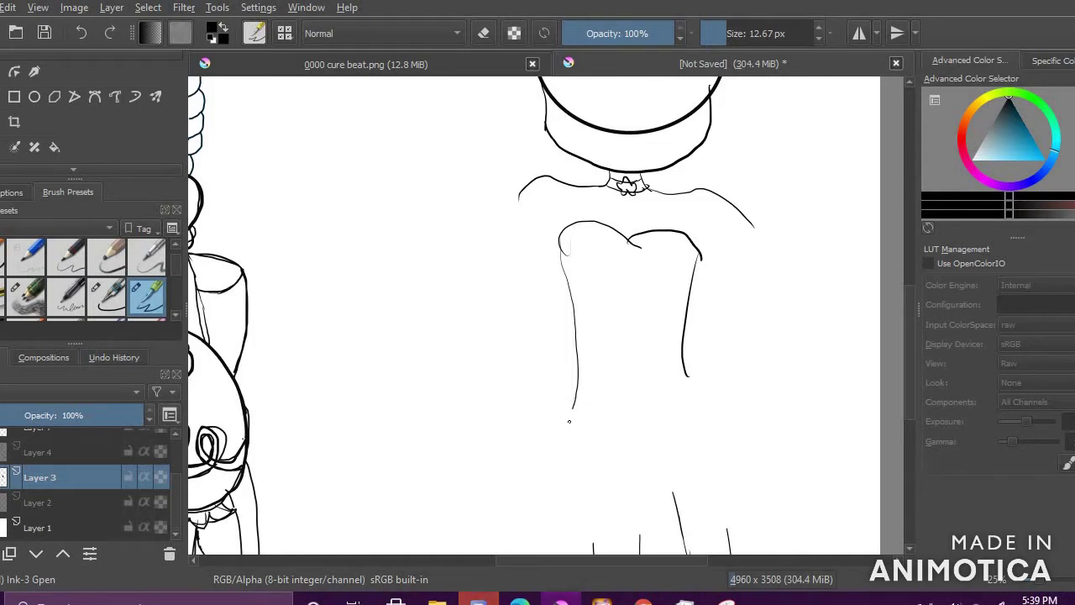
Step: Add a round star brooch at the neckline's centre, a lower band line and curved side panels to the bodice
drag(628, 220, 623, 222)
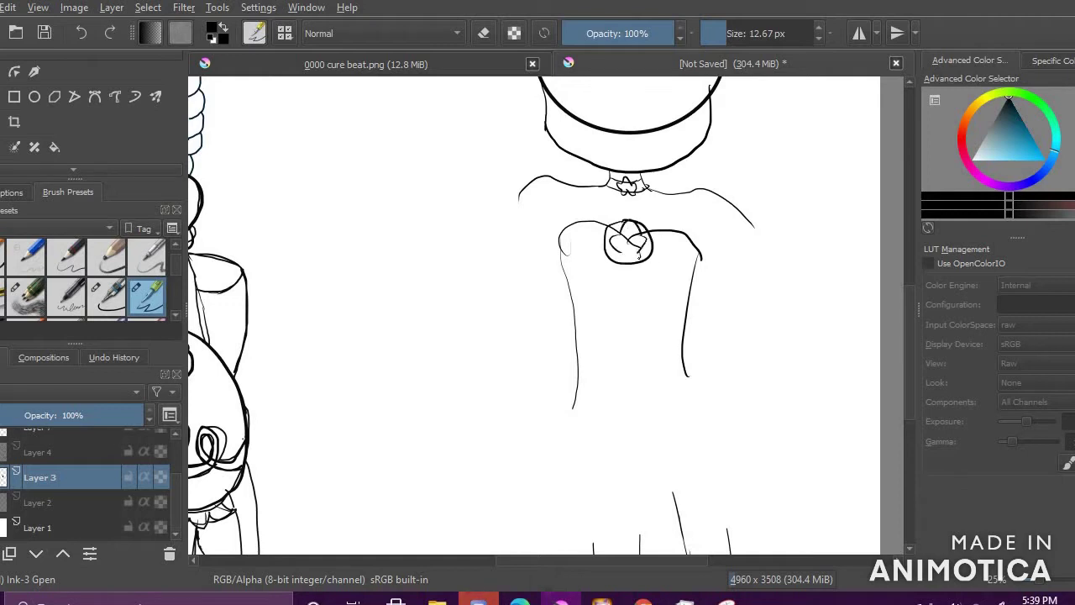
mouse_move(578, 284)
mouse_down()
mouse_move(668, 321)
mouse_move(687, 380)
mouse_move(576, 412)
mouse_up()
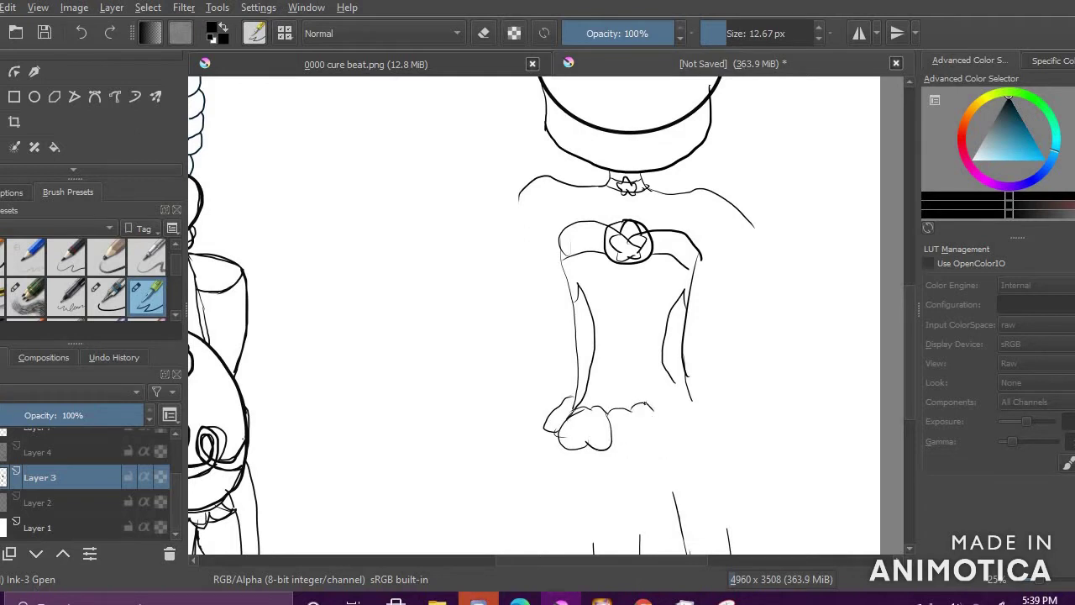
Step: Draw scalloped ruffle puffs along the bodice's lower edge, undoing the puff on the right side
key(ctrl+z)
drag(652, 410, 646, 448)
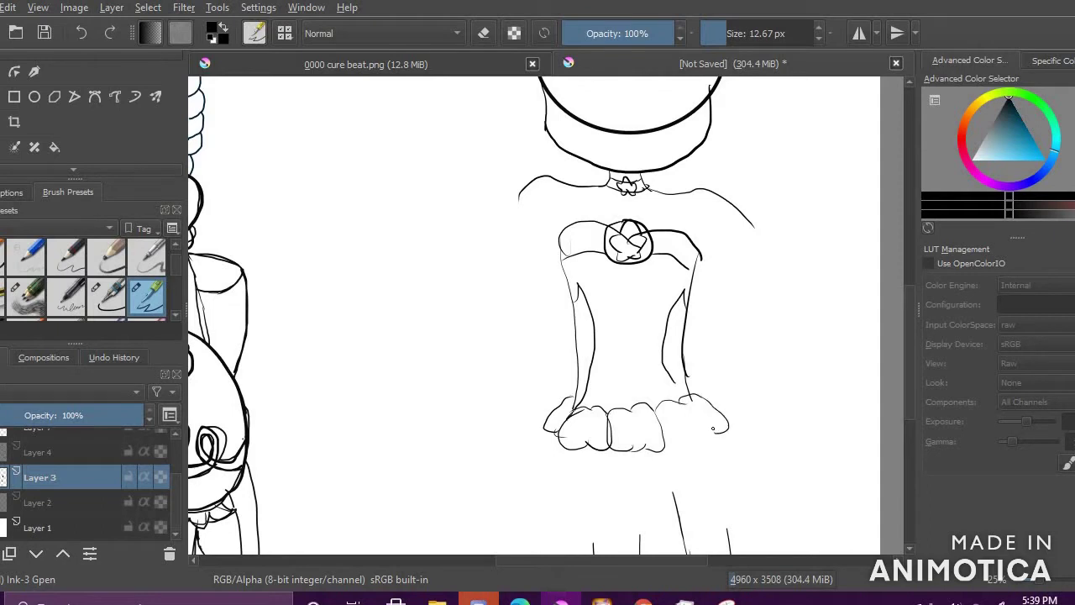
key(ctrl+z)
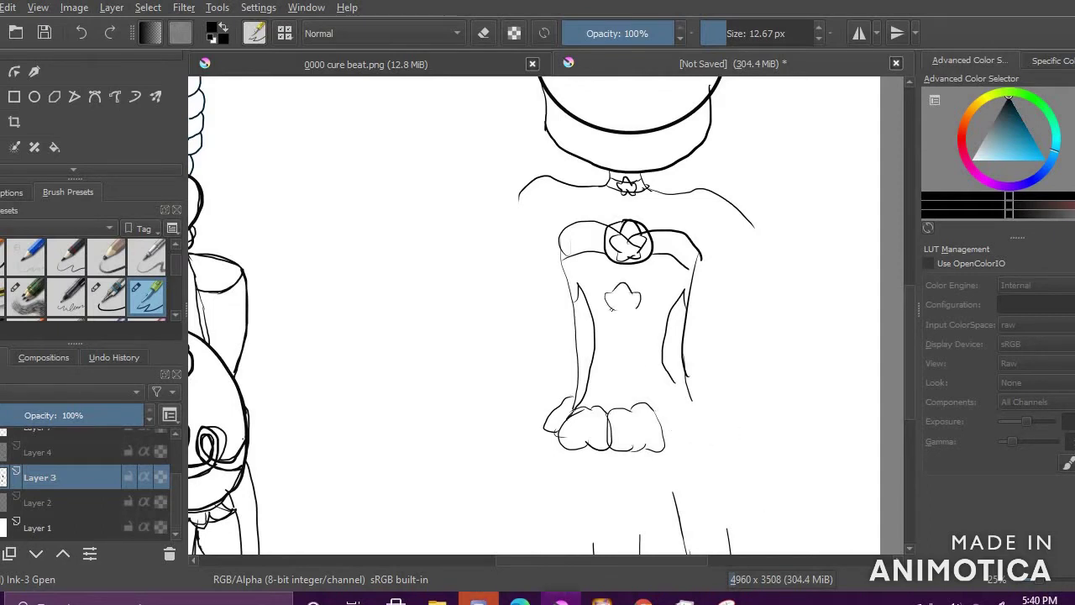
Step: Draw two star buttons down the bodice front below the brooch
drag(623, 343, 645, 348)
key(ctrl+z)
key(ctrl+z)
Step: Draw the outlines of both arms hanging down from the shoulders, with a second, closer outer line on the right arm
drag(514, 232, 498, 437)
drag(754, 224, 860, 415)
drag(701, 266, 743, 371)
drag(736, 208, 774, 333)
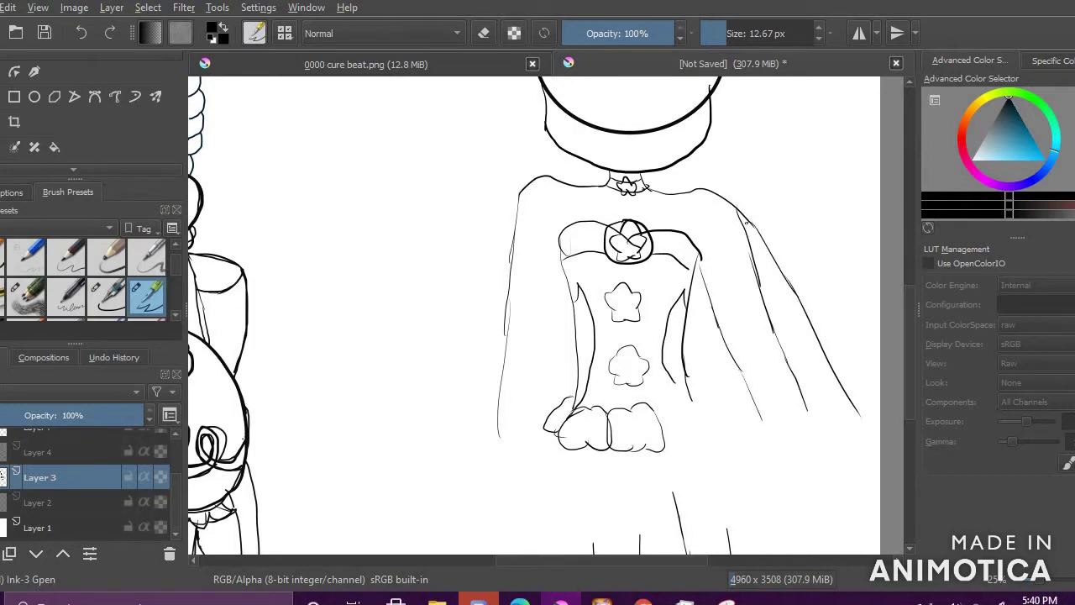
Step: Erase the wider outer line of the right arm
key(e)
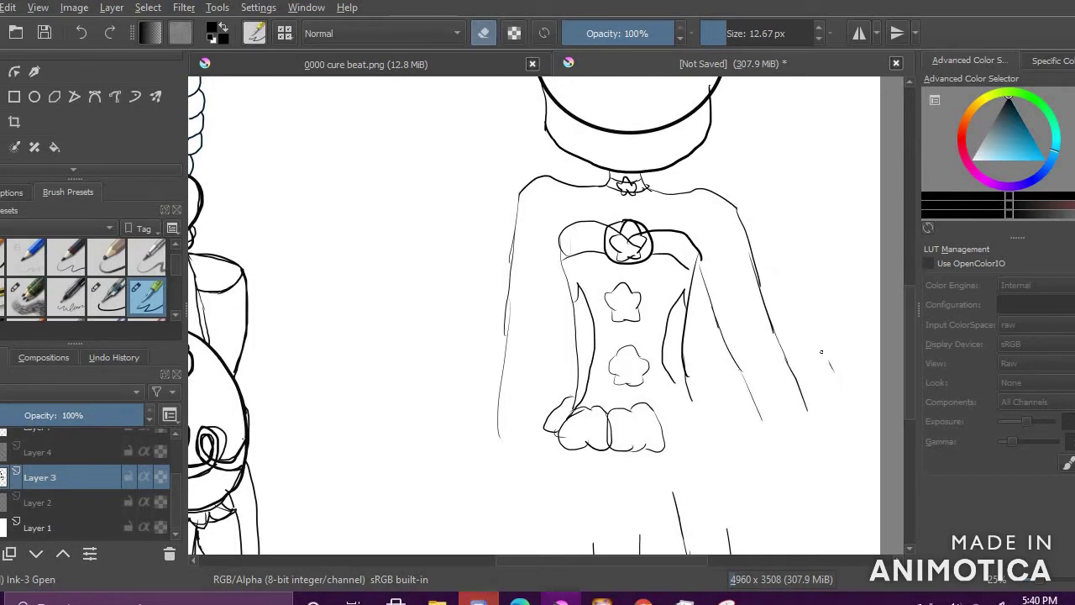
drag(822, 352, 842, 388)
key(e)
Step: Erase the old leg stubs and part of the waist ruffle with a larger eraser
scroll(664, 319, down, 3)
scroll(695, 201, up, 2)
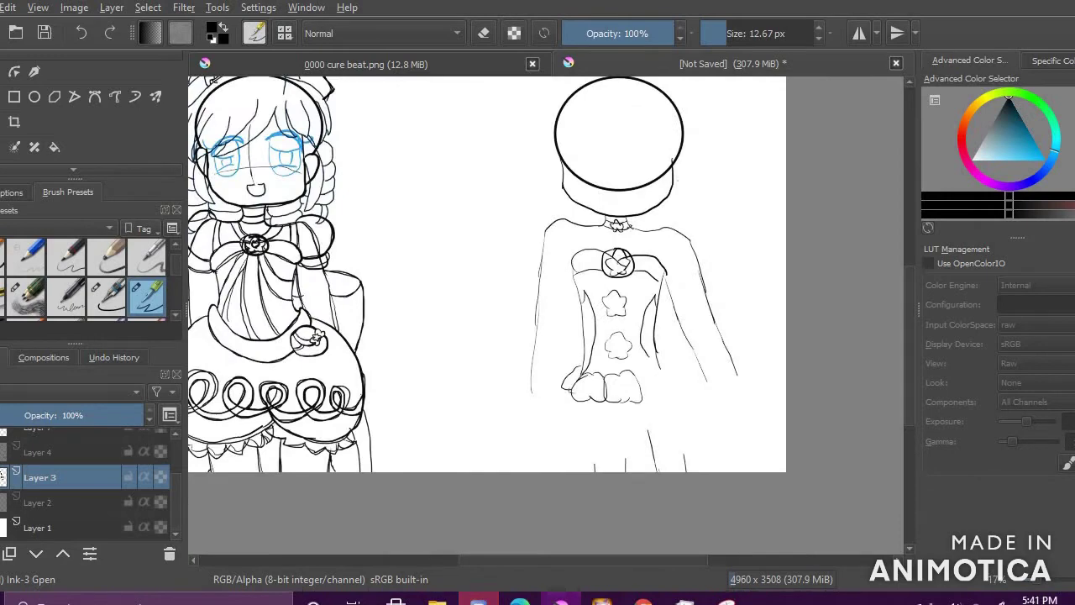
scroll(696, 201, down, 1)
scroll(677, 371, up, 2)
click(737, 38)
drag(562, 418, 565, 437)
click(485, 35)
mouse_move(565, 417)
mouse_down()
mouse_move(516, 431)
mouse_move(610, 423)
mouse_up()
drag(701, 439, 700, 430)
click(484, 35)
drag(729, 32, 725, 31)
scroll(645, 295, up, 4)
mouse_move(566, 291)
mouse_down()
mouse_move(686, 255)
mouse_move(668, 266)
mouse_move(656, 463)
mouse_up()
mouse_move(654, 472)
mouse_down()
mouse_move(595, 422)
mouse_move(508, 432)
mouse_move(437, 331)
mouse_up()
mouse_move(438, 346)
mouse_down()
mouse_move(448, 312)
mouse_move(556, 284)
mouse_up()
key(ctrl+z)
key(ctrl+z)
key(ctrl+z)
mouse_move(515, 444)
mouse_down()
mouse_move(450, 278)
mouse_move(406, 346)
mouse_move(516, 440)
mouse_move(425, 423)
mouse_up()
key(ctrl+z)
key(ctrl+z)
key(ctrl+z)
mouse_move(470, 284)
mouse_down()
mouse_move(409, 412)
mouse_move(516, 458)
mouse_move(413, 443)
mouse_move(500, 442)
mouse_up()
key(ctrl+z)
key(ctrl+z)
key(ctrl+z)
Step: Erase the remaining waist ruffle strokes beneath the bodice's lower tip
key(e)
mouse_move(667, 277)
mouse_down()
mouse_move(630, 397)
mouse_move(705, 298)
mouse_move(372, 344)
mouse_move(362, 398)
mouse_move(270, 289)
mouse_move(252, 294)
mouse_up()
scroll(231, 420, down, 9)
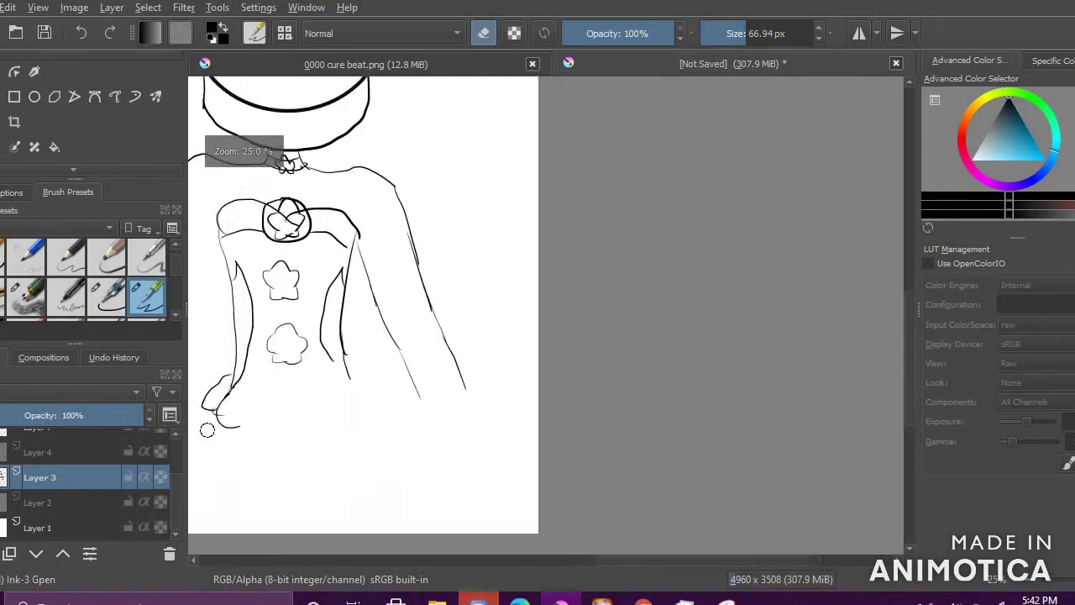
scroll(332, 411, up, 7)
mouse_move(477, 311)
mouse_down()
mouse_move(449, 308)
mouse_move(502, 369)
mouse_up()
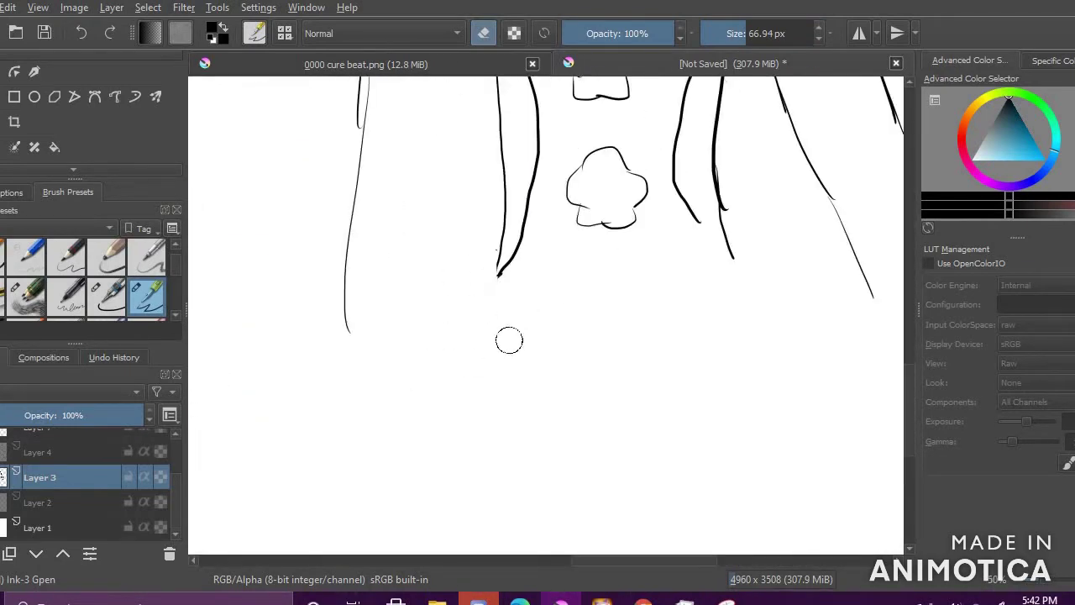
Step: Select the second character with a rectangular selection and move it up and closer to the first character
scroll(538, 398, down, 4)
scroll(90, 135, down, 2)
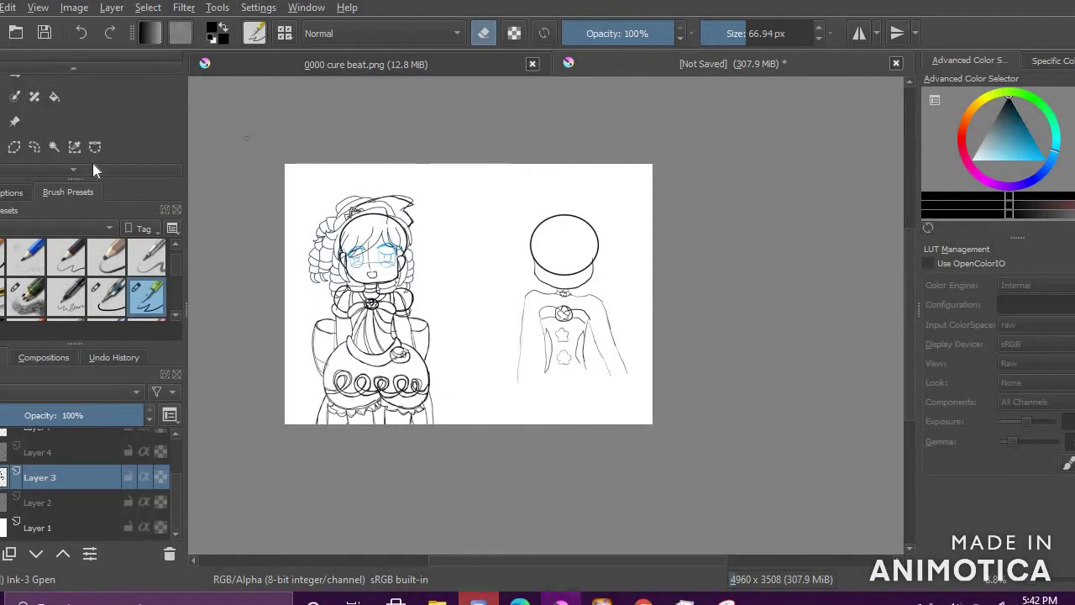
drag(516, 199, 637, 396)
scroll(34, 139, down, 1)
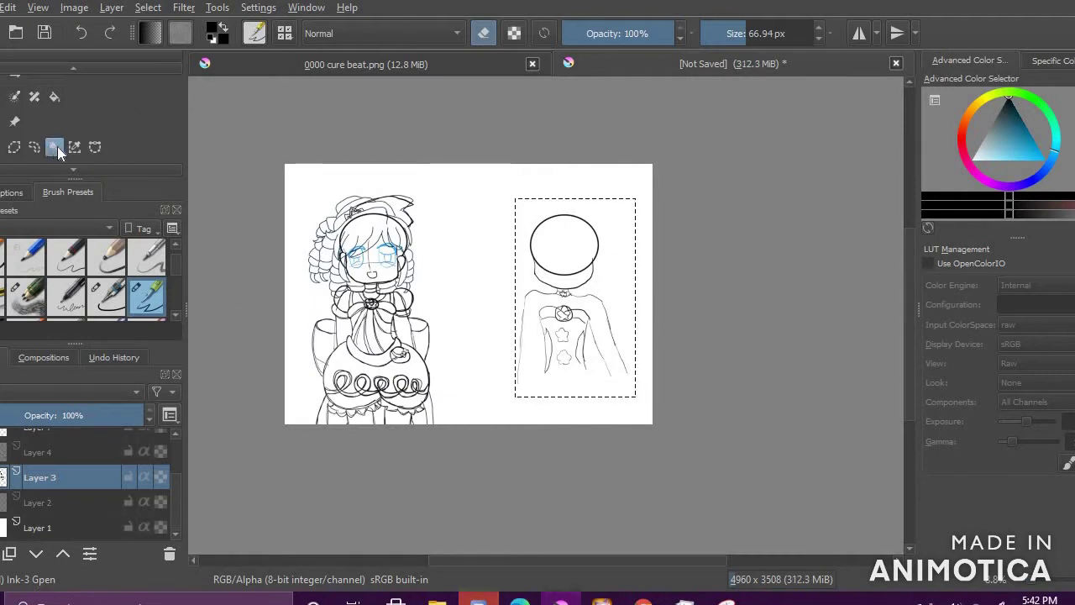
mouse_move(559, 284)
mouse_down()
mouse_move(575, 296)
mouse_move(532, 272)
mouse_move(550, 283)
mouse_up()
scroll(101, 123, up, 2)
click(2, 122)
scroll(537, 275, up, 3)
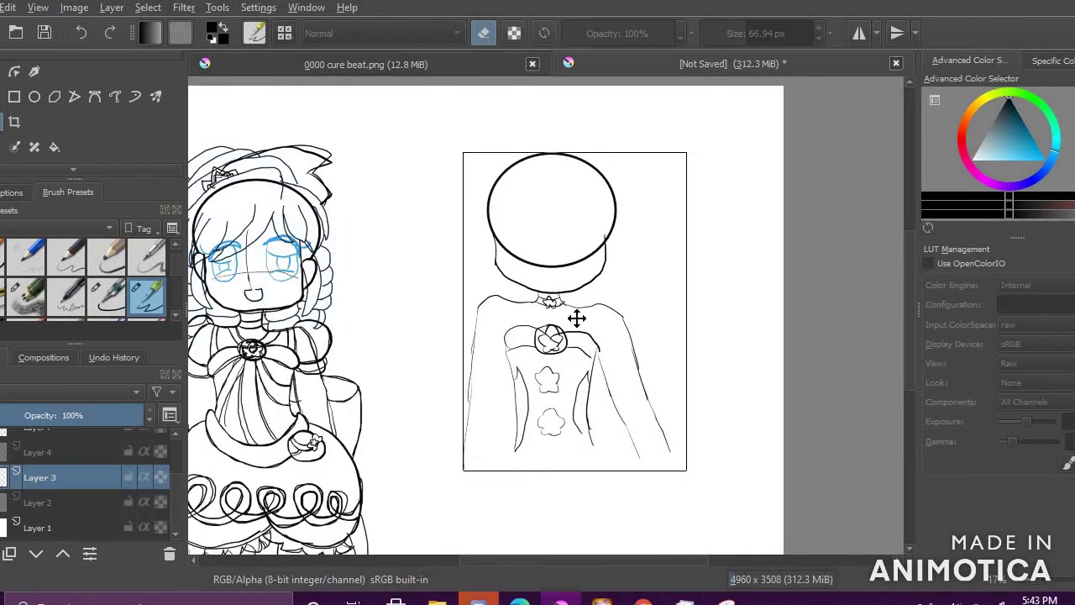
click(1, 97)
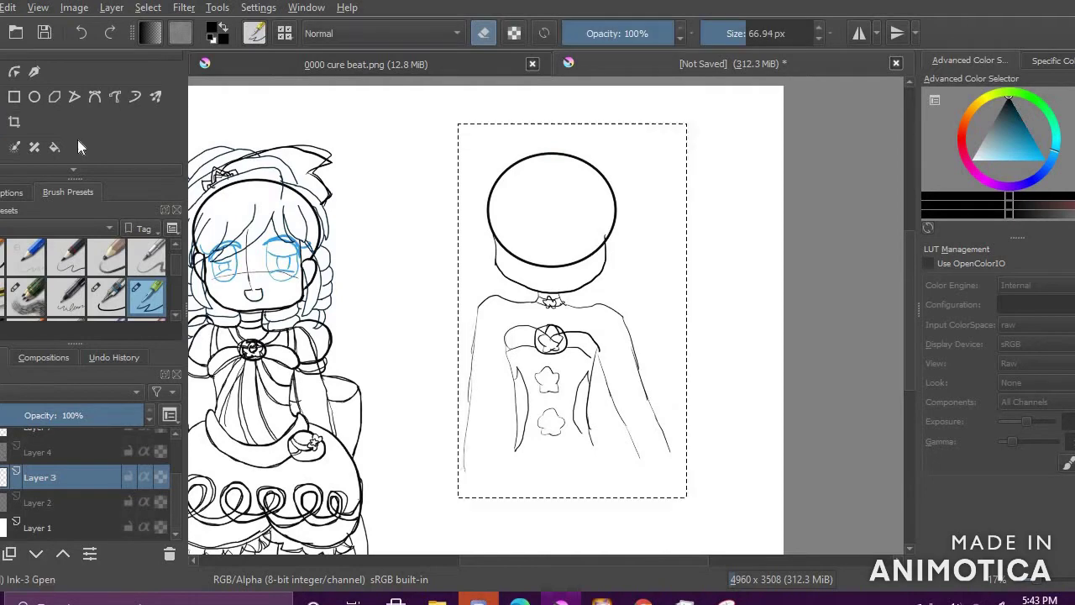
Step: Clear the selection around the second character
right_click(588, 244)
click(386, 211)
right_click(523, 240)
click(740, 176)
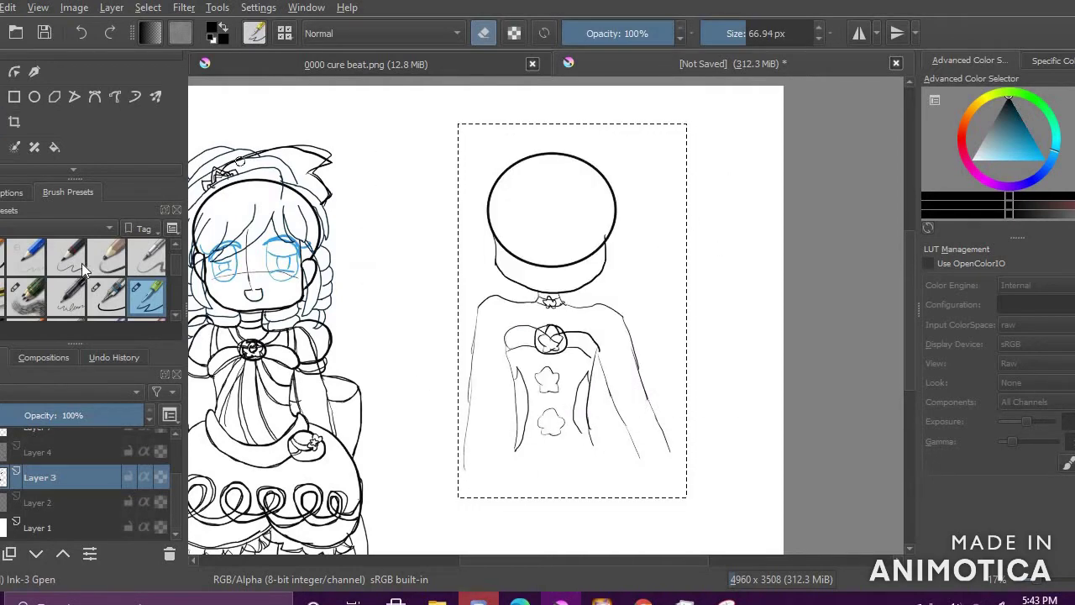
key(ctrl+shift+a)
Step: Draw feathered, wing-like ruffles rising from the bodice's top edge over both shoulders with a 10.37 px brush
drag(744, 44, 725, 38)
scroll(487, 527, up, 2)
scroll(578, 384, down, 1)
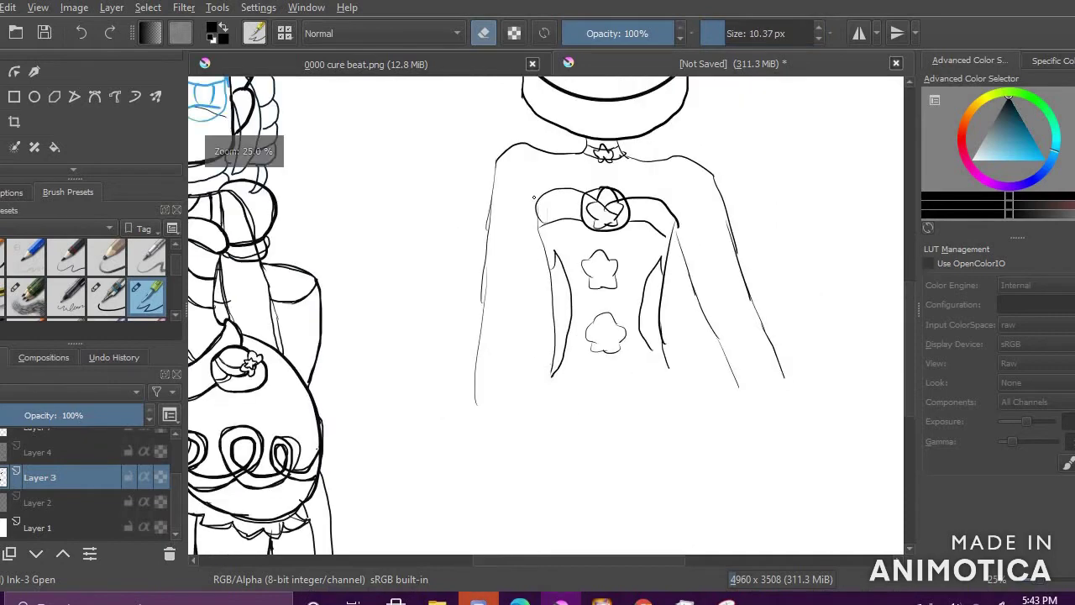
scroll(534, 198, up, 1)
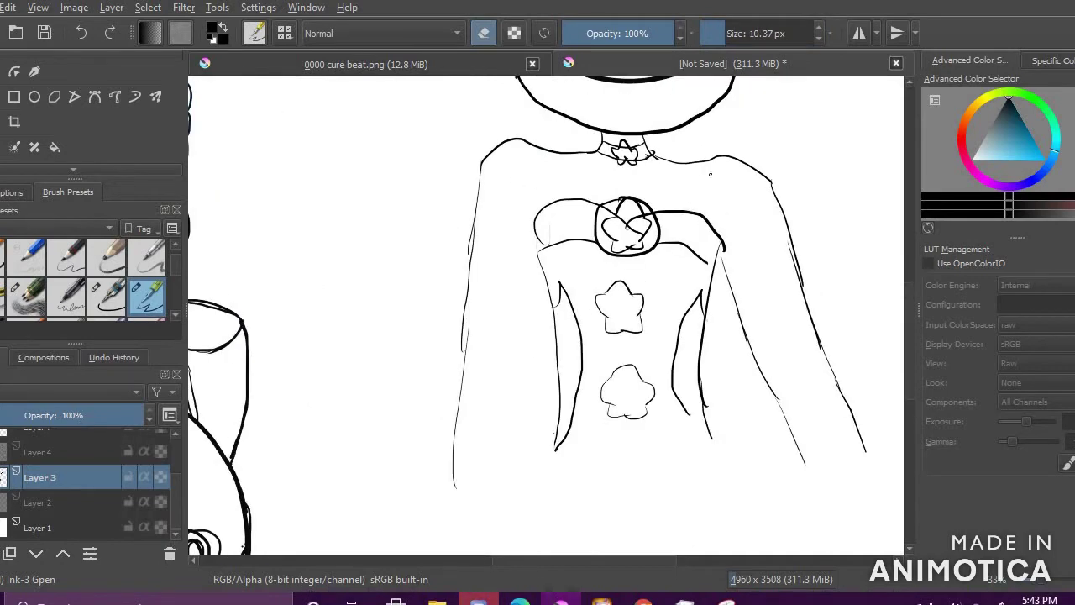
key(e)
drag(691, 209, 725, 134)
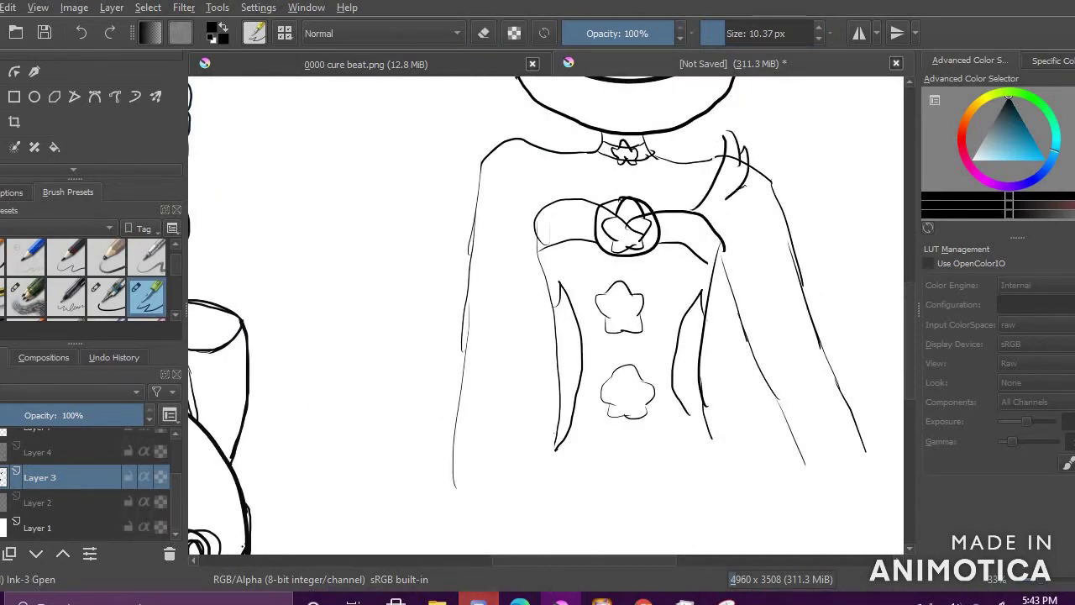
drag(539, 199, 524, 126)
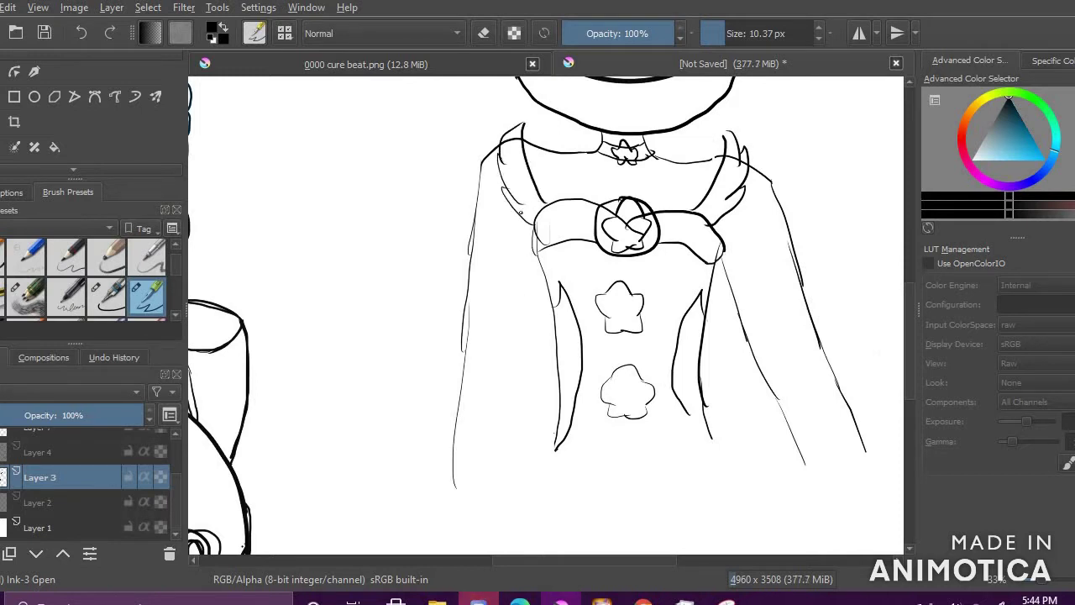
scroll(650, 267, down, 3)
scroll(664, 347, up, 3)
scroll(627, 202, down, 3)
scroll(627, 252, up, 3)
scroll(627, 259, up, 1)
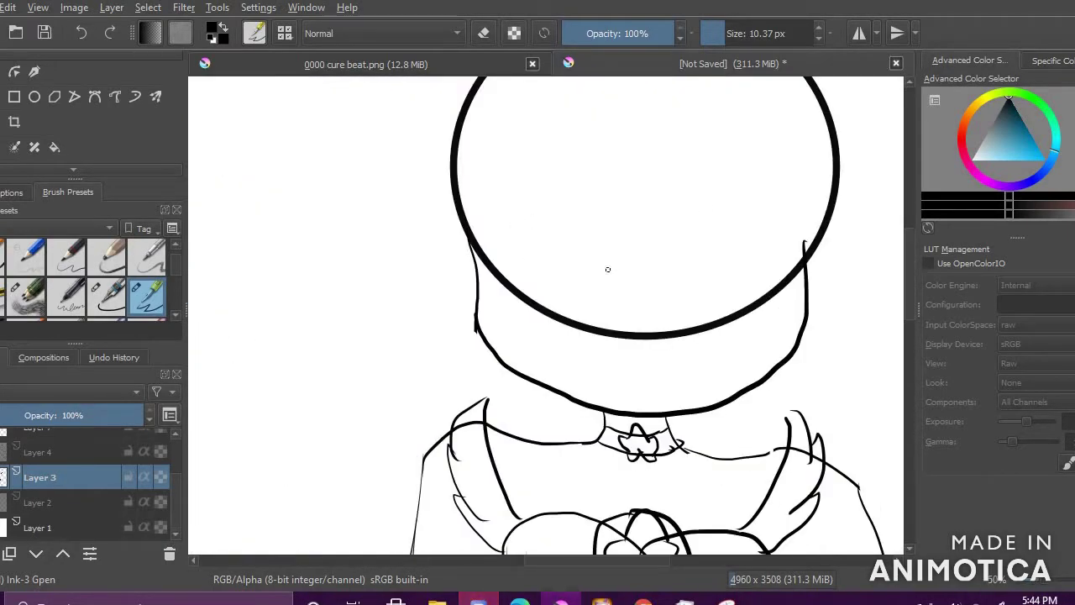
key(alt+Tab)
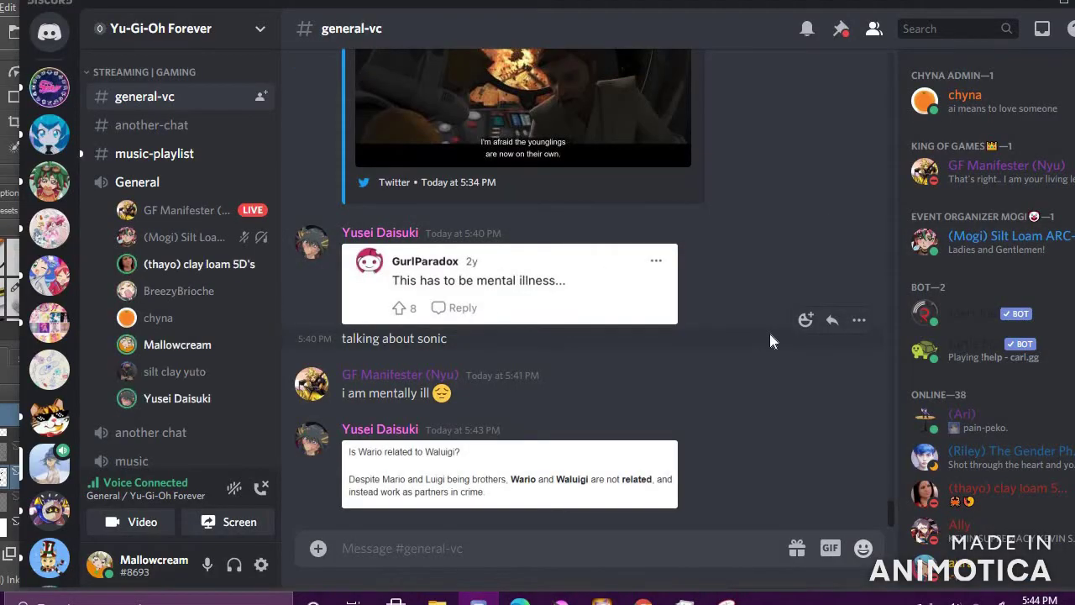
click(561, 601)
scroll(609, 535, up, 3)
click(479, 601)
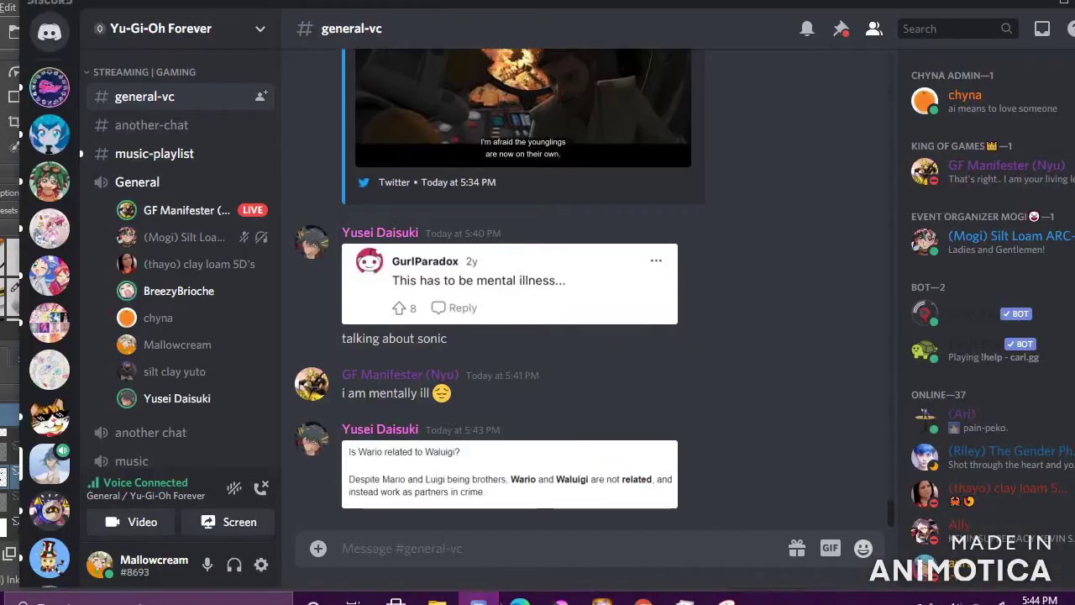
click(561, 601)
Step: Draw a row of four puffy, scalloped ruffles around the waist beneath the bodice
scroll(605, 529, up, 2)
scroll(587, 408, down, 3)
scroll(626, 367, up, 4)
mouse_move(622, 357)
mouse_down()
mouse_move(677, 336)
mouse_move(720, 346)
mouse_up()
mouse_move(623, 357)
mouse_down()
mouse_move(696, 467)
mouse_move(716, 344)
mouse_move(561, 339)
mouse_move(494, 445)
mouse_move(626, 457)
mouse_up()
mouse_move(477, 356)
mouse_down()
mouse_move(515, 349)
mouse_move(479, 458)
mouse_move(500, 449)
mouse_up()
mouse_move(728, 351)
mouse_down()
mouse_move(771, 320)
mouse_move(794, 446)
mouse_move(757, 429)
mouse_up()
scroll(845, 312, down, 2)
scroll(845, 312, up, 1)
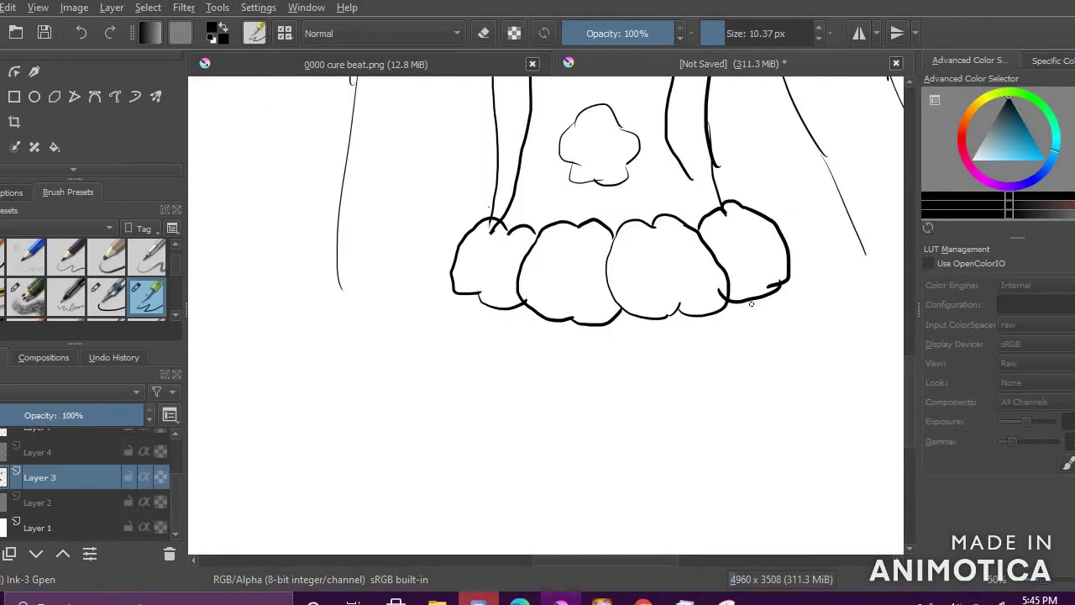
Step: Sketch a flared skirt side from the waist ruffle with a wavy hem running beneath it
drag(449, 287, 360, 285)
key(ctrl+z)
drag(451, 257, 361, 361)
mouse_move(470, 296)
mouse_down()
mouse_move(361, 359)
mouse_move(475, 489)
mouse_move(860, 513)
mouse_up()
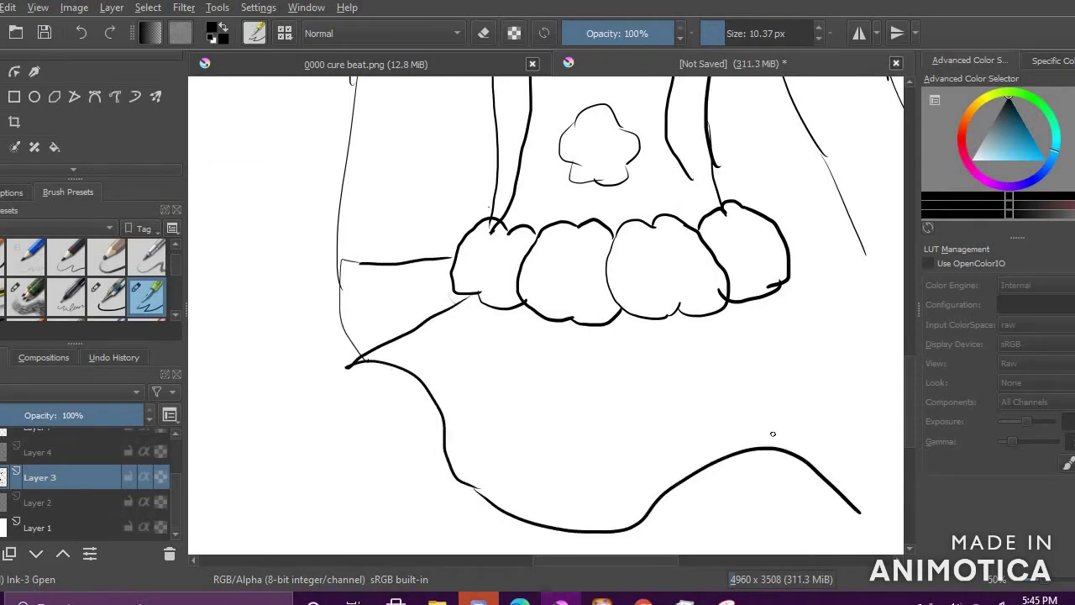
scroll(773, 434, down, 5)
scroll(756, 445, up, 3)
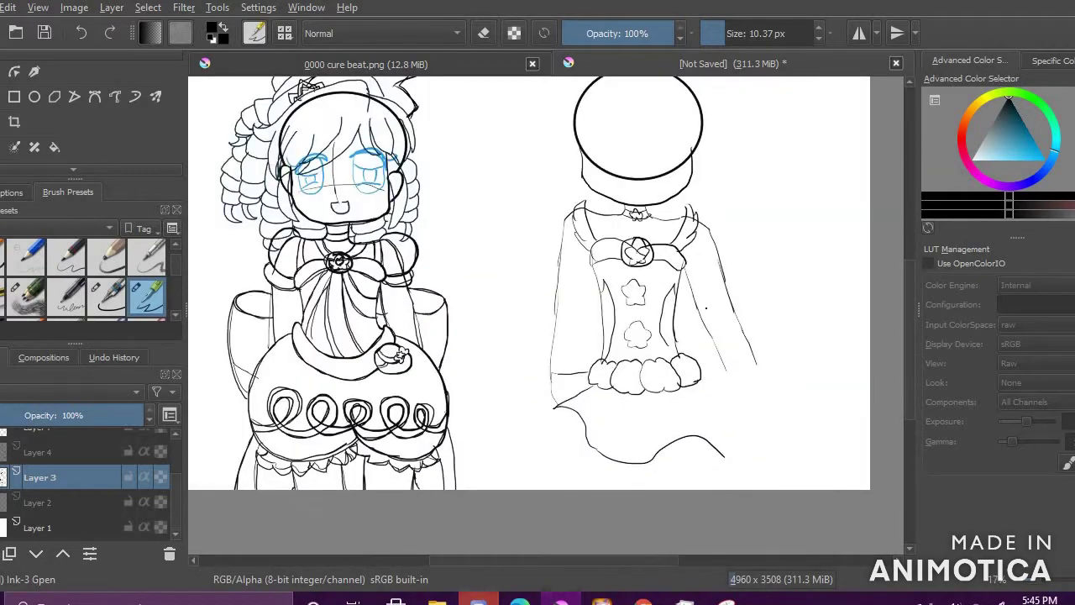
Step: Erase the waist ruffle and the skirt outline below the bodice with a 33.80 px eraser
scroll(721, 345, up, 3)
key(e)
scroll(505, 353, down, 3)
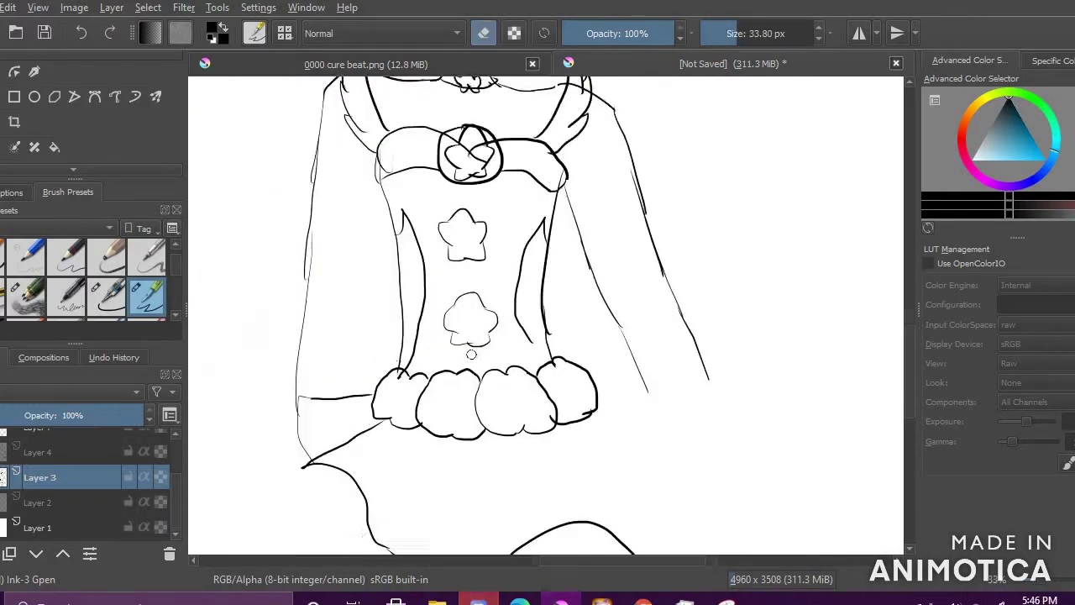
mouse_move(361, 353)
mouse_down()
mouse_move(395, 326)
mouse_move(415, 423)
mouse_move(542, 504)
mouse_move(680, 453)
mouse_up()
mouse_move(644, 285)
mouse_down()
mouse_move(618, 309)
mouse_move(646, 316)
mouse_up()
mouse_move(565, 366)
mouse_down()
mouse_move(545, 341)
mouse_move(590, 288)
mouse_up()
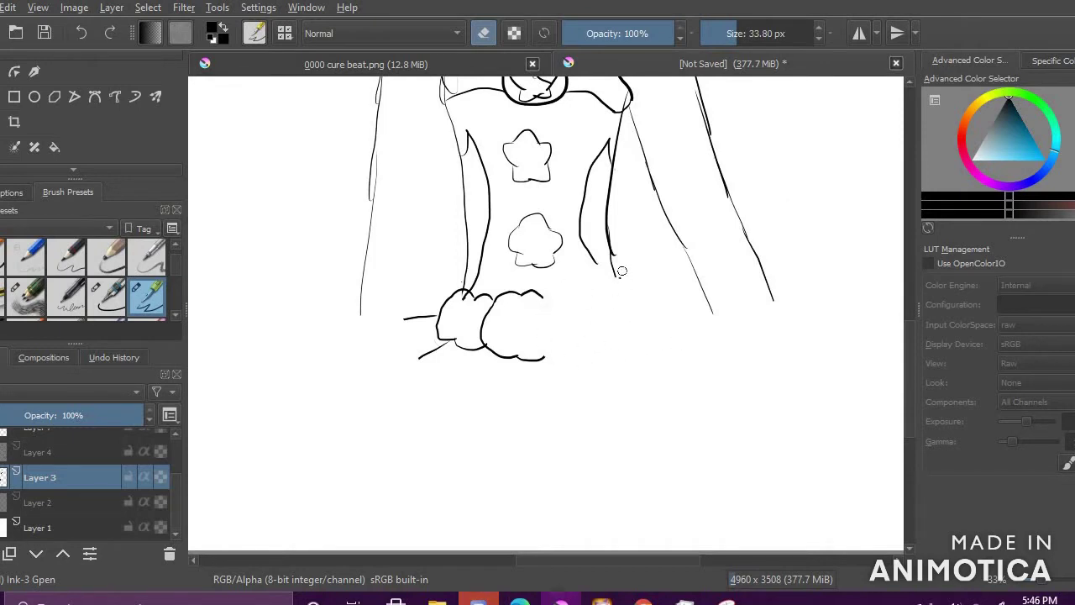
drag(492, 308, 530, 343)
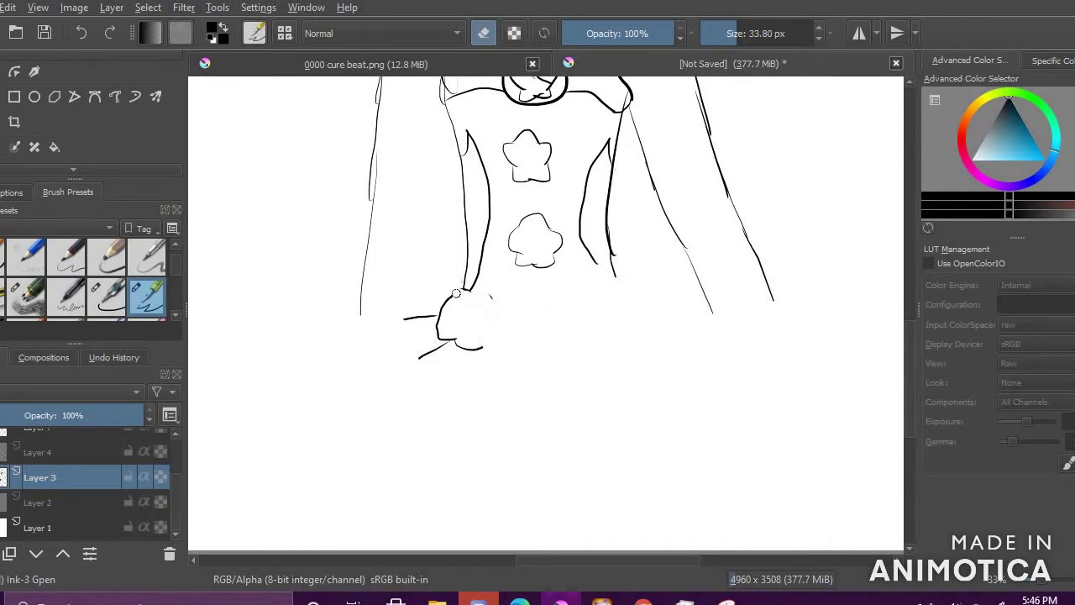
mouse_move(439, 304)
mouse_down()
mouse_move(451, 350)
mouse_move(477, 337)
mouse_up()
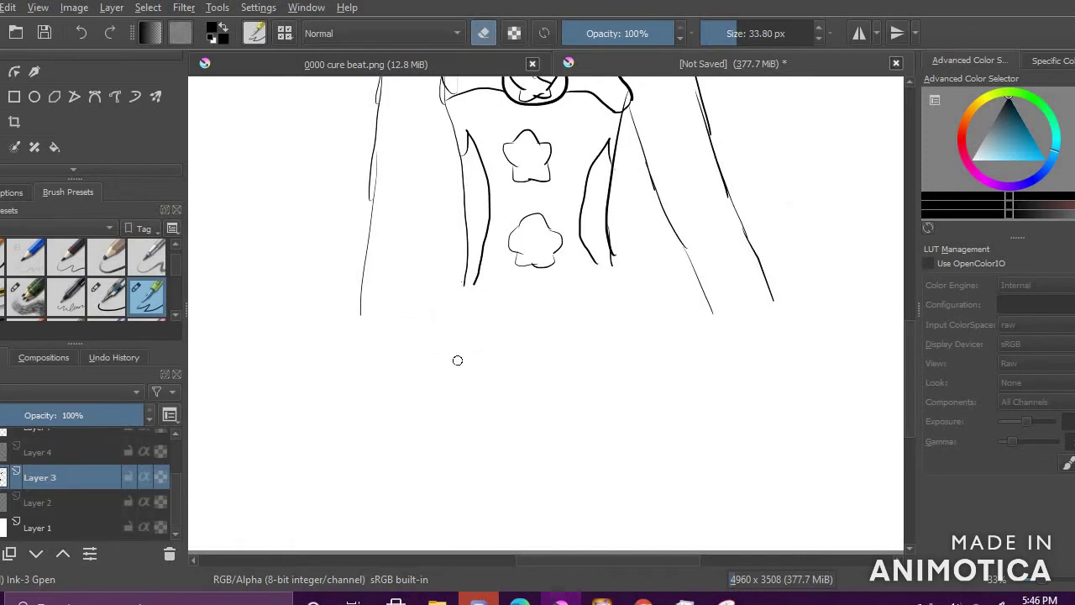
Step: Redraw the waist ruffle as four wider scalloped puffs under the bodice with a 10.37 px brush
click(721, 34)
drag(468, 279, 457, 284)
click(489, 37)
mouse_move(538, 290)
mouse_down()
mouse_move(591, 284)
mouse_move(590, 296)
mouse_move(625, 263)
mouse_move(672, 304)
mouse_move(619, 335)
mouse_up()
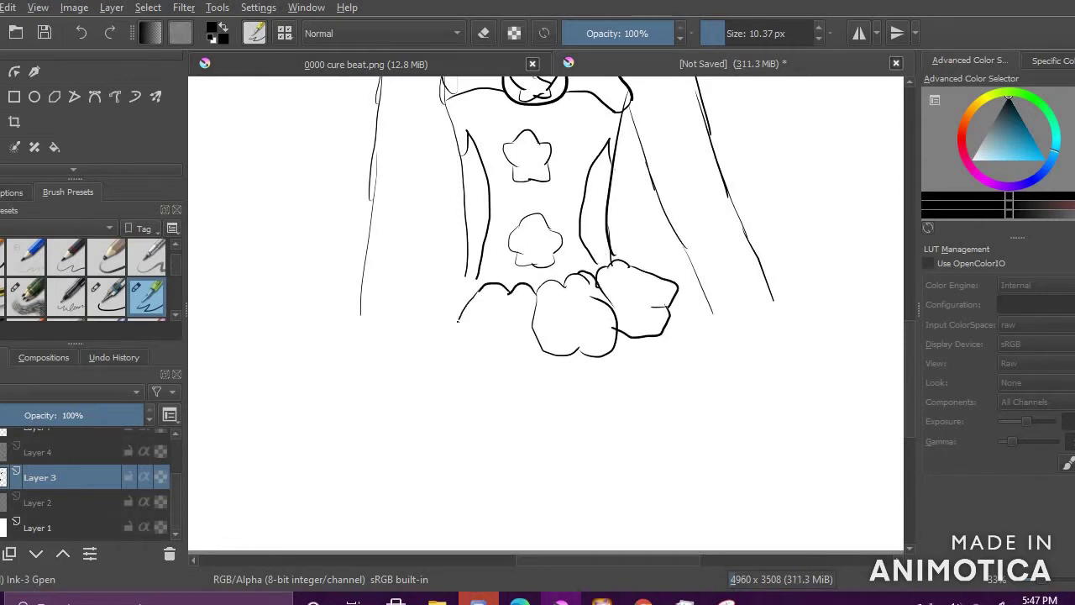
mouse_move(430, 284)
mouse_down()
mouse_move(404, 324)
mouse_move(466, 345)
mouse_move(402, 293)
mouse_up()
key(e)
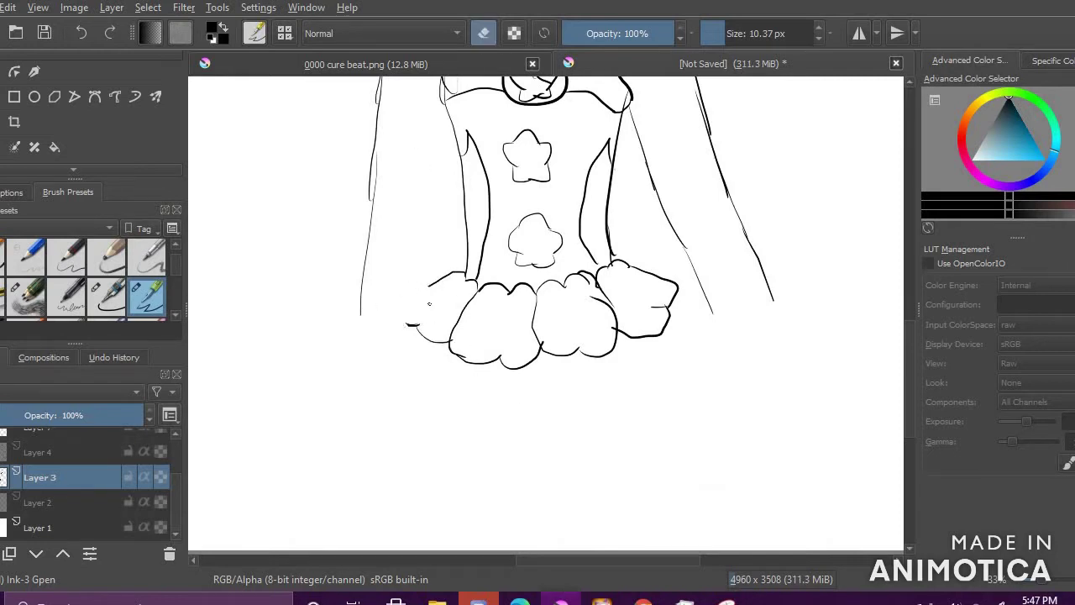
click(490, 35)
drag(462, 273, 409, 326)
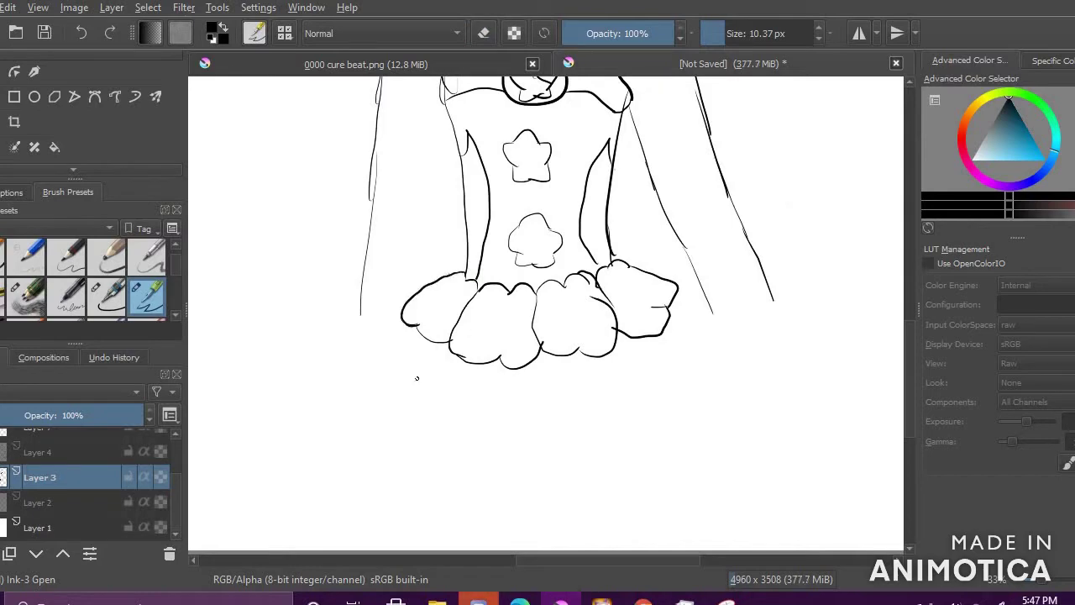
Step: Draw a wide skirt flaring out from both sides of the waist ruffle, with a wavy hem and folded side edges
scroll(394, 351, down, 4)
scroll(411, 356, up, 4)
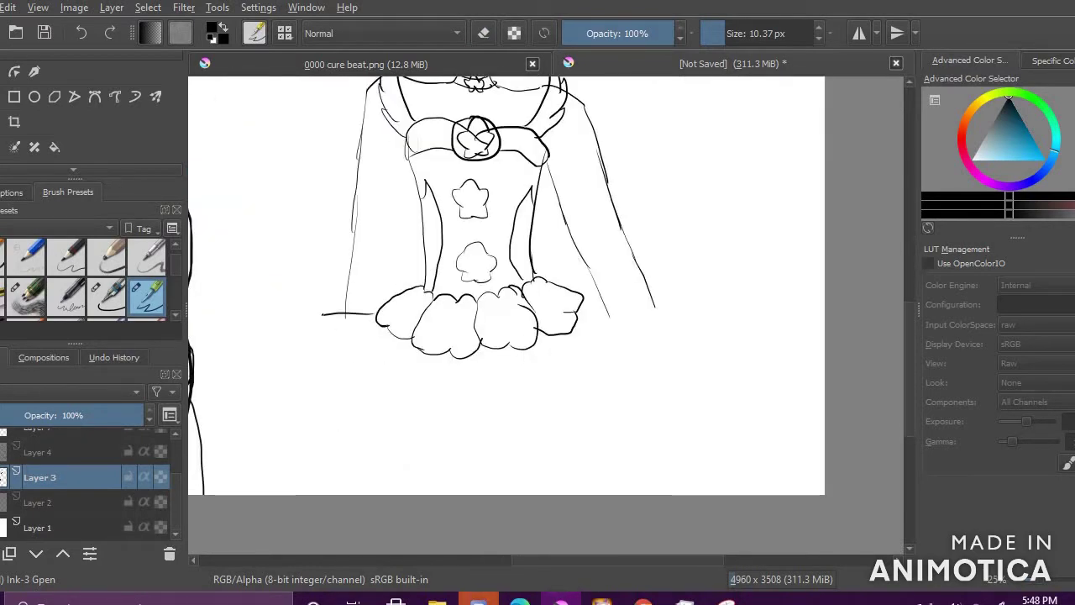
drag(306, 316, 348, 426)
mouse_move(395, 334)
mouse_down()
mouse_move(430, 407)
mouse_move(704, 430)
mouse_up()
drag(606, 396, 708, 435)
mouse_move(611, 342)
mouse_down()
mouse_move(706, 432)
mouse_move(737, 356)
mouse_up()
drag(585, 304, 724, 339)
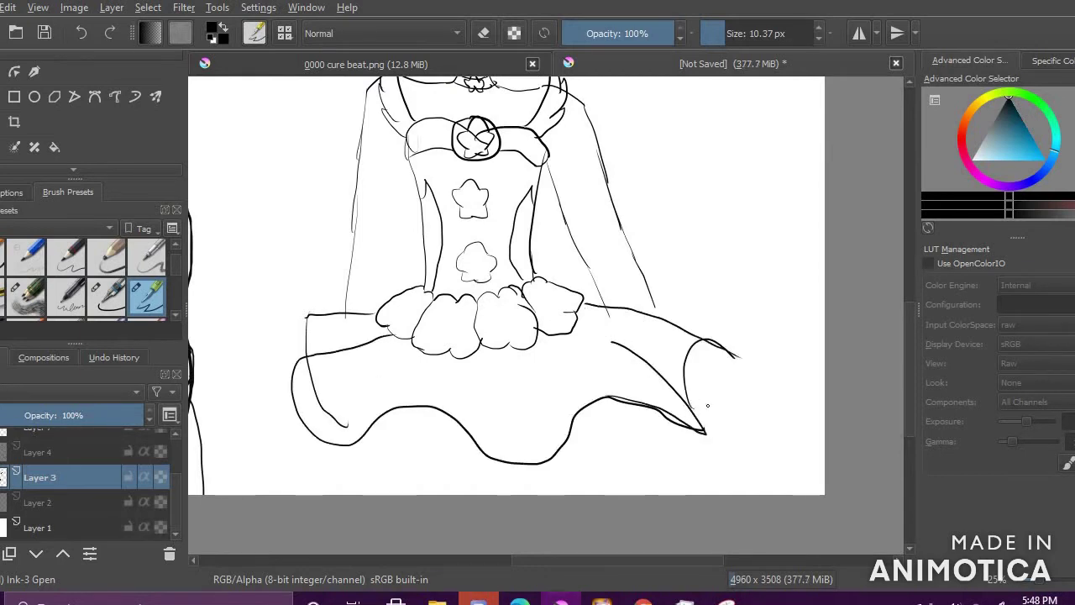
Step: Clean up the doubled strokes on the skirt's right hem and add an inner wavy line following the hem
key(e)
mouse_move(608, 400)
mouse_down()
mouse_move(685, 427)
mouse_move(651, 409)
mouse_up()
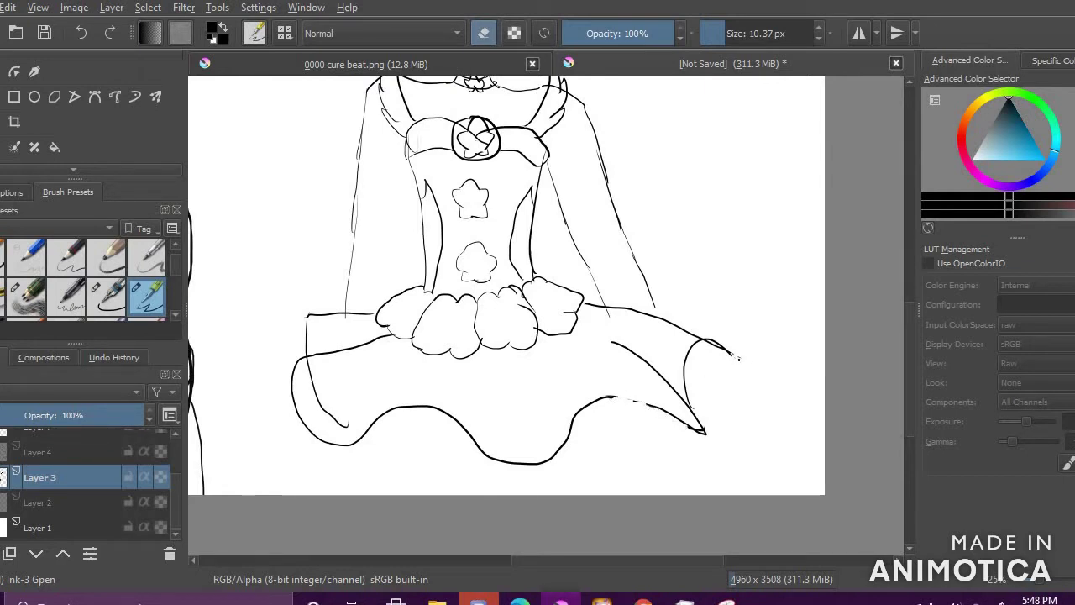
click(485, 31)
mouse_move(346, 426)
mouse_down()
mouse_move(486, 409)
mouse_move(594, 417)
mouse_move(504, 432)
mouse_move(671, 380)
mouse_move(696, 342)
mouse_up()
key(ctrl+z)
mouse_move(579, 293)
mouse_down()
mouse_move(660, 269)
mouse_move(675, 333)
mouse_up()
scroll(613, 346, down, 4)
scroll(636, 303, up, 1)
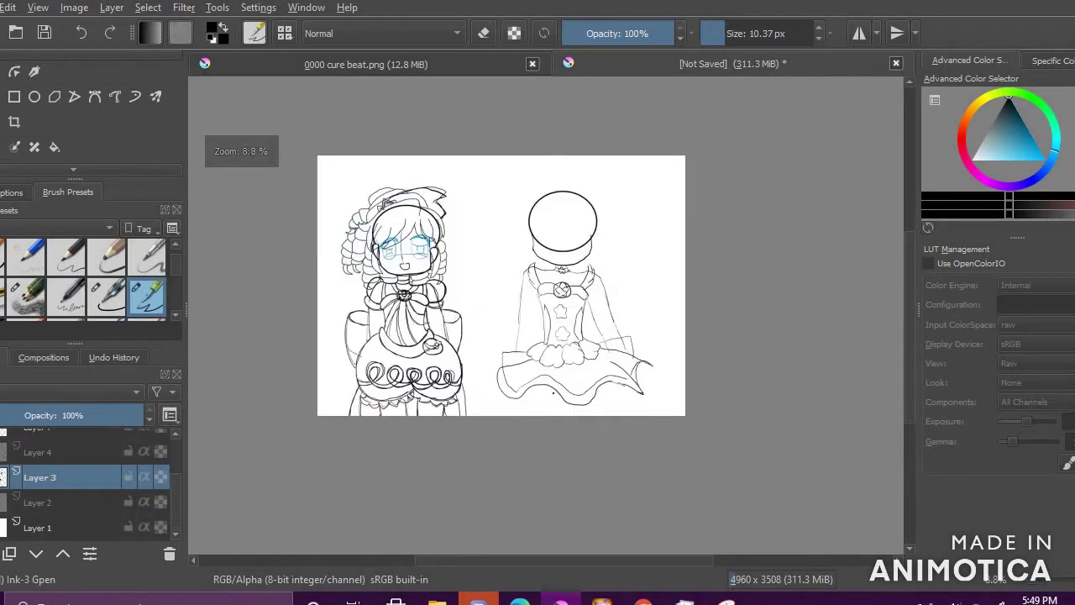
Step: Select the whole second character including the skirt and move it up and slightly left on the canvas
click(1, 121)
mouse_move(545, 253)
mouse_down()
mouse_move(554, 244)
mouse_move(536, 259)
mouse_up()
scroll(58, 145, down, 2)
click(34, 142)
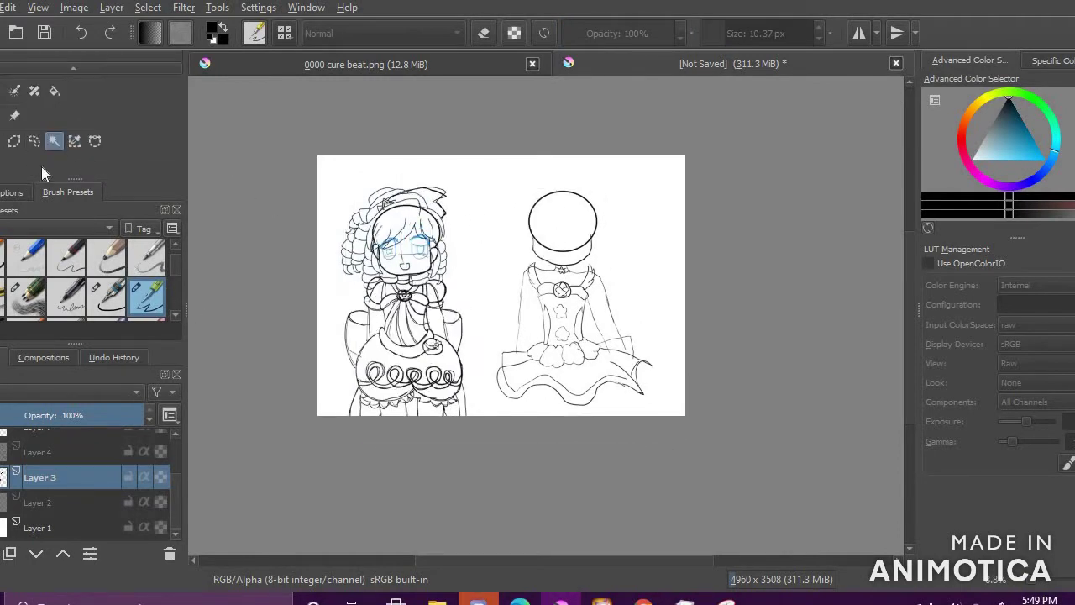
drag(502, 174, 658, 405)
drag(486, 174, 676, 408)
click(3, 122)
mouse_move(595, 303)
mouse_down()
mouse_move(577, 295)
mouse_move(590, 309)
mouse_move(590, 282)
mouse_up()
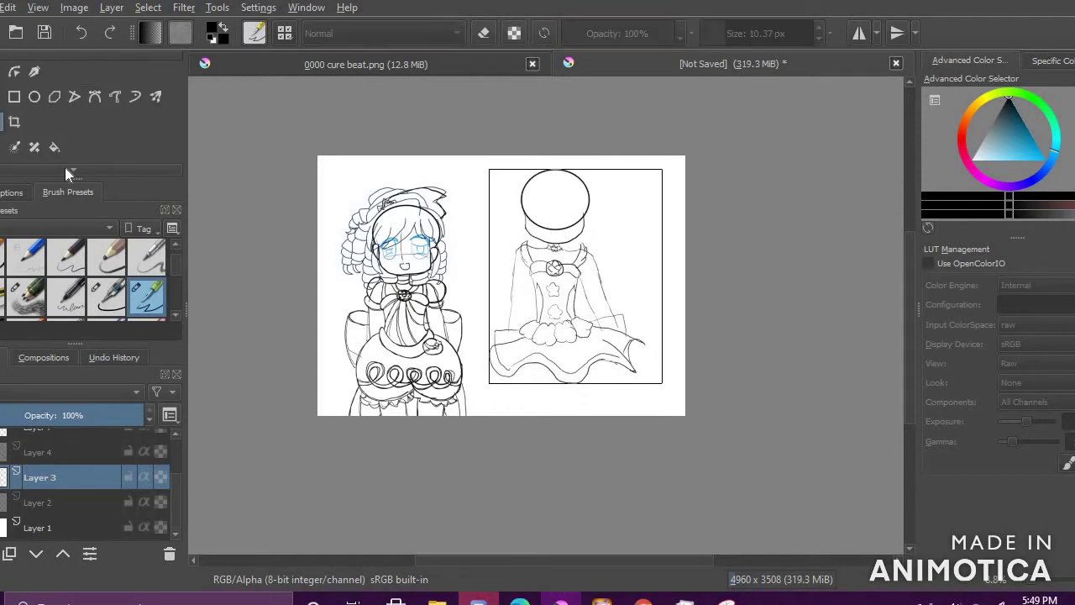
Step: Deselect the moved character
click(1, 97)
click(3, 122)
right_click(541, 266)
click(63, 169)
right_click(621, 183)
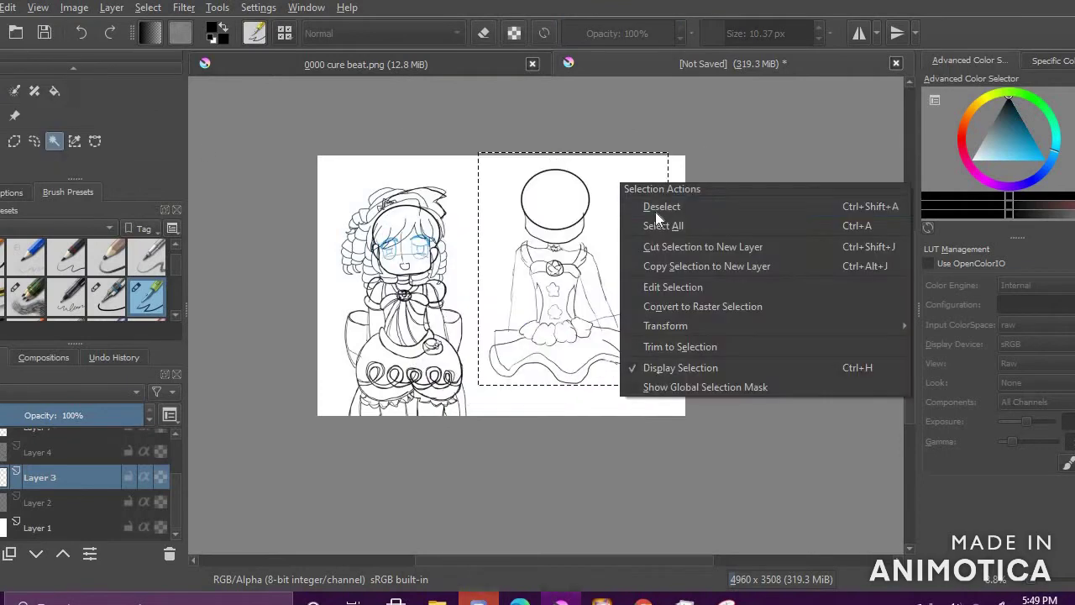
click(664, 207)
Step: Draw a scalloped petticoat around and below the skirt, extending its ruffled edge up both sides
scroll(539, 395, up, 2)
scroll(50, 122, up, 2)
click(2, 97)
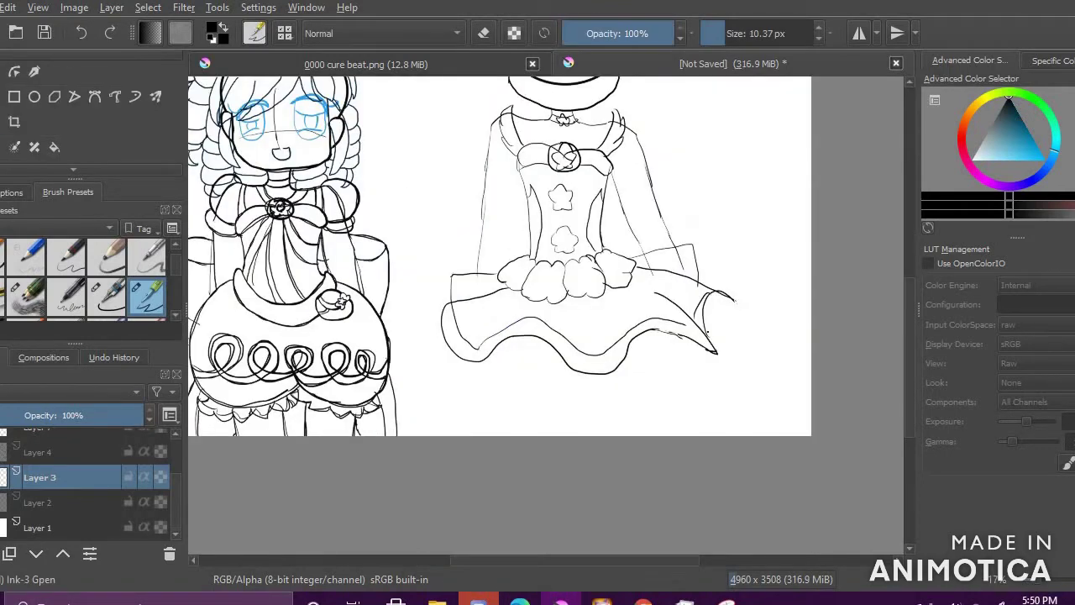
scroll(638, 354, up, 1)
mouse_move(373, 237)
mouse_down()
mouse_move(378, 274)
mouse_move(364, 327)
mouse_up()
mouse_move(354, 260)
mouse_down()
mouse_move(335, 287)
mouse_move(427, 372)
mouse_move(540, 388)
mouse_up()
mouse_move(399, 374)
mouse_down()
mouse_move(697, 398)
mouse_move(774, 308)
mouse_move(739, 276)
mouse_up()
drag(721, 229, 765, 257)
drag(713, 193, 716, 239)
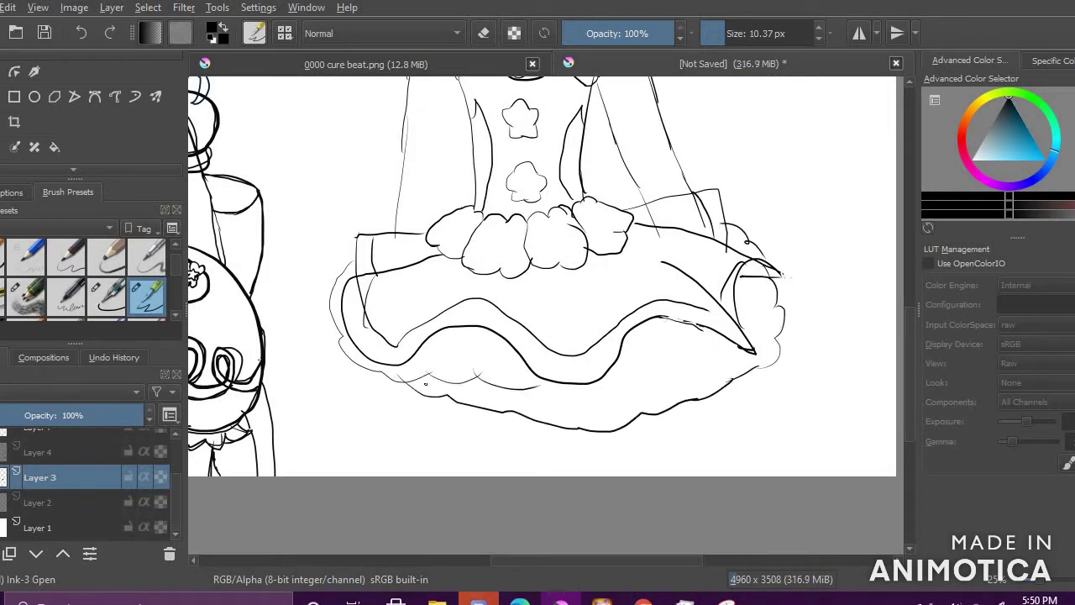
Step: Draw both legs from the petticoat down to the canvas edge, with a pointed stocking top on the left leg
drag(465, 411, 469, 476)
drag(530, 423, 535, 476)
drag(701, 399, 685, 455)
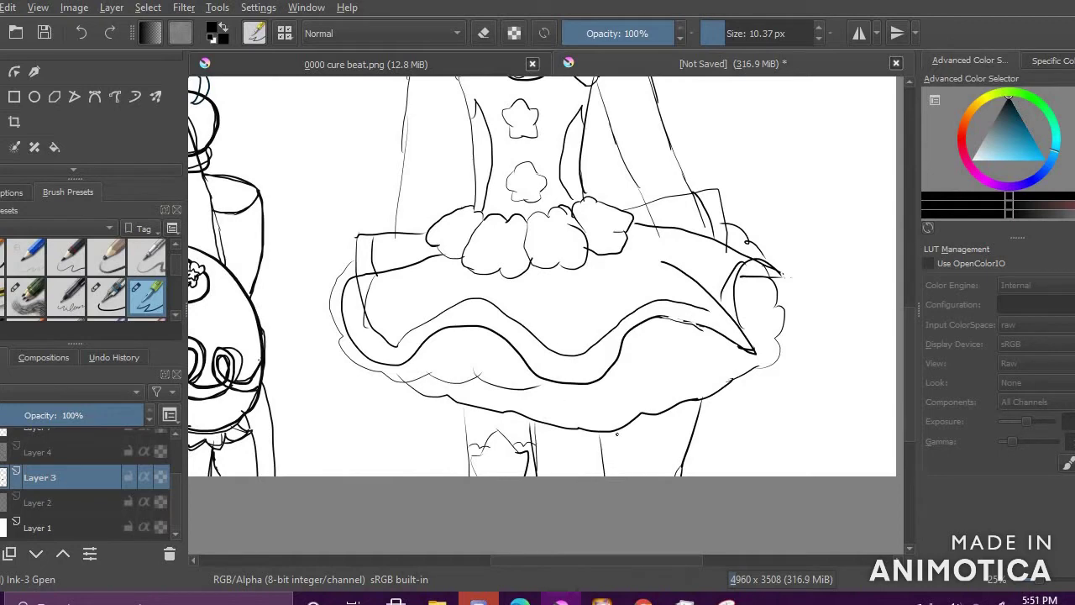
scroll(643, 403, down, 4)
scroll(657, 412, up, 2)
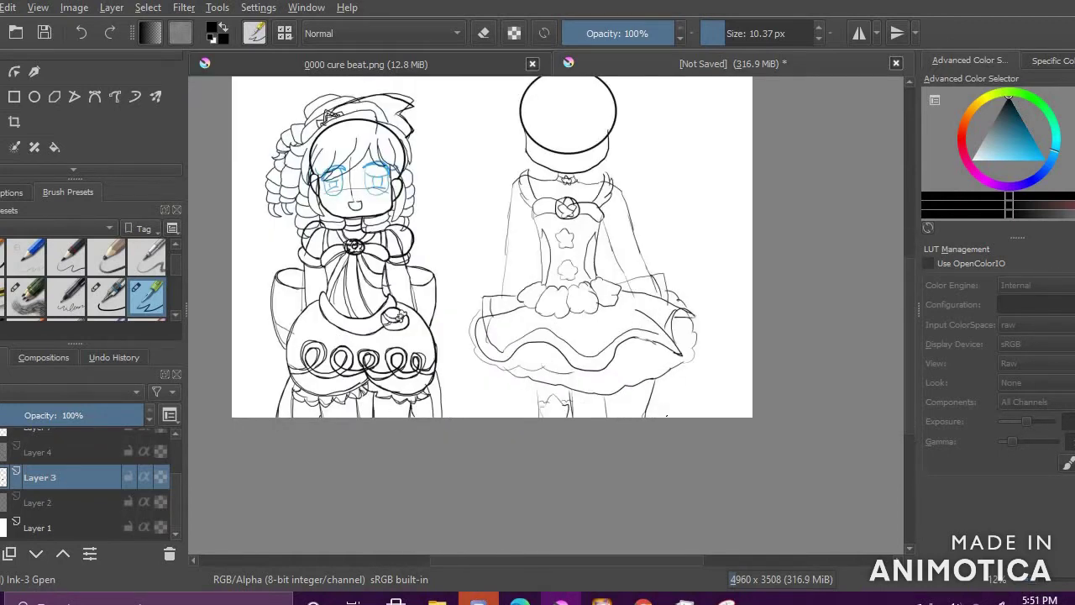
Step: Erase the skirt's pointed right end with a 116.73 px eraser and redraw its right side with a 9.34 px brush
key(e)
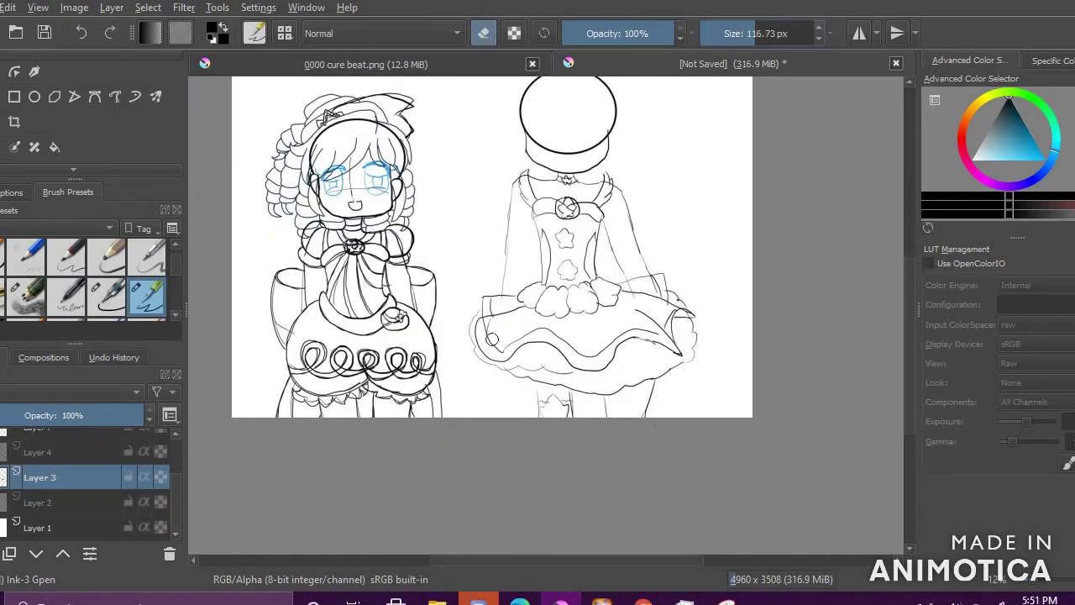
mouse_move(609, 391)
mouse_down()
mouse_move(673, 353)
mouse_move(663, 281)
mouse_move(680, 306)
mouse_move(641, 416)
mouse_move(593, 392)
mouse_up()
drag(743, 38, 723, 36)
key(e)
mouse_move(620, 288)
mouse_down()
mouse_move(672, 332)
mouse_move(602, 364)
mouse_move(661, 327)
mouse_move(668, 336)
mouse_up()
mouse_move(660, 290)
mouse_down()
mouse_move(652, 310)
mouse_move(667, 323)
mouse_up()
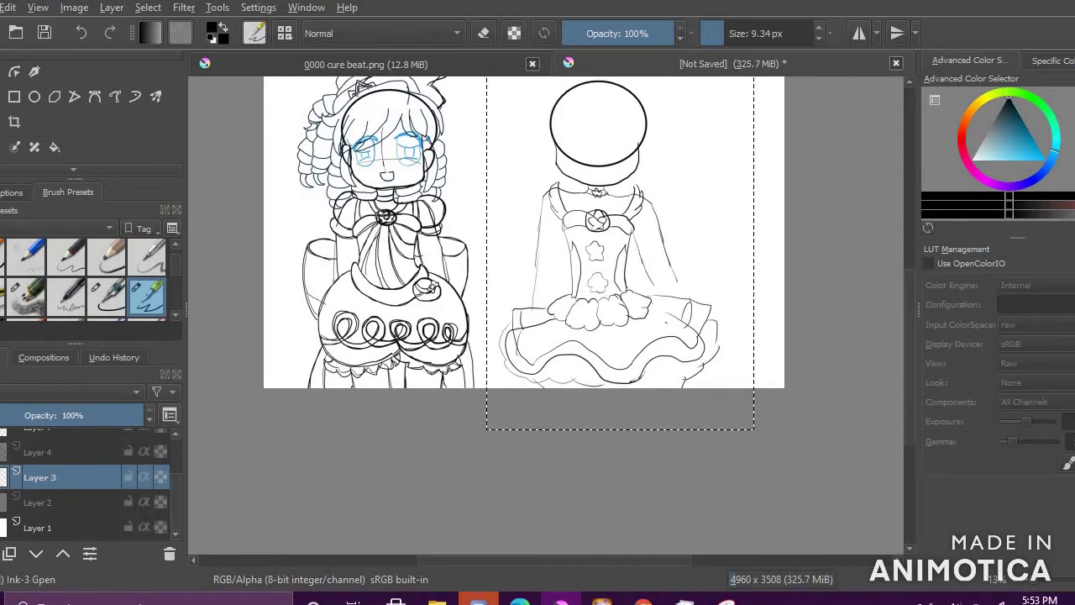
Step: Deselect the rectangular selection around the second character and return to the freehand brush
scroll(73, 134, down, 2)
click(55, 141)
right_click(667, 140)
click(704, 163)
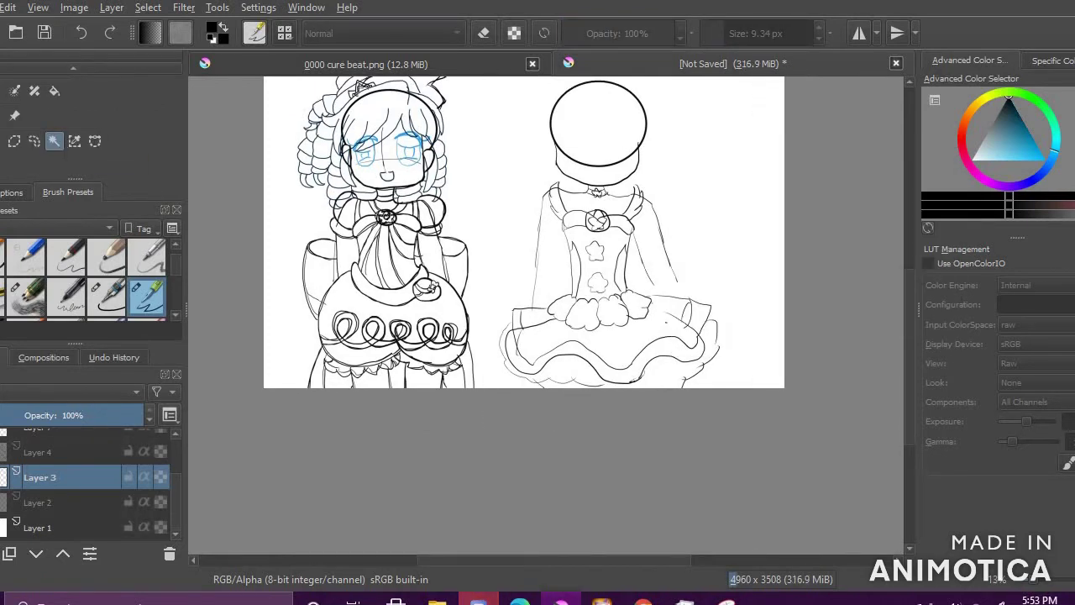
scroll(73, 118, up, 2)
key(b)
scroll(579, 112, up, 3)
scroll(517, 437, down, 3)
scroll(523, 456, down, 2)
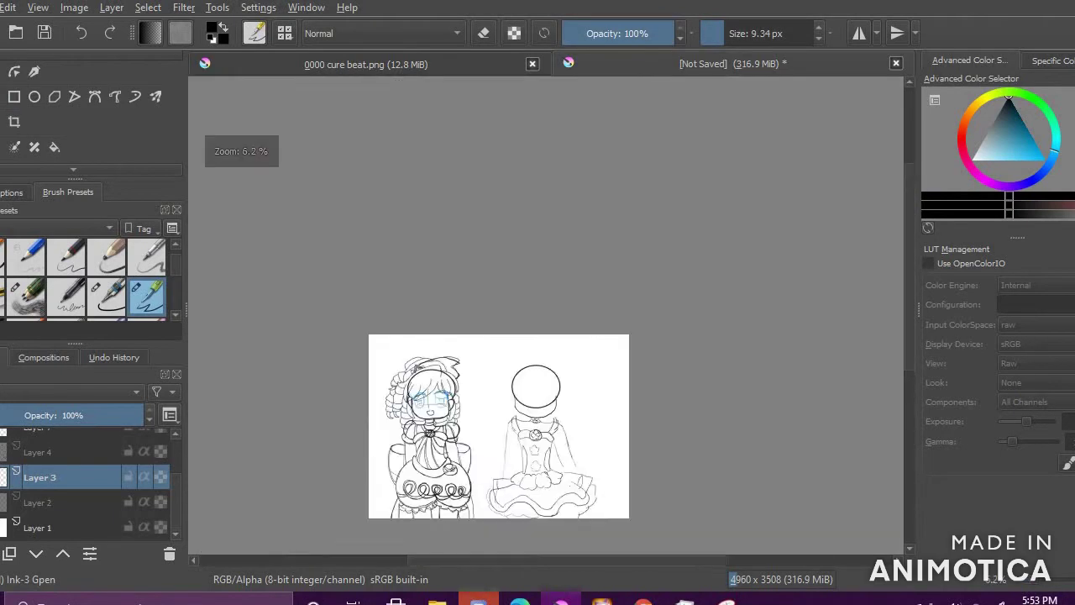
scroll(526, 481, up, 5)
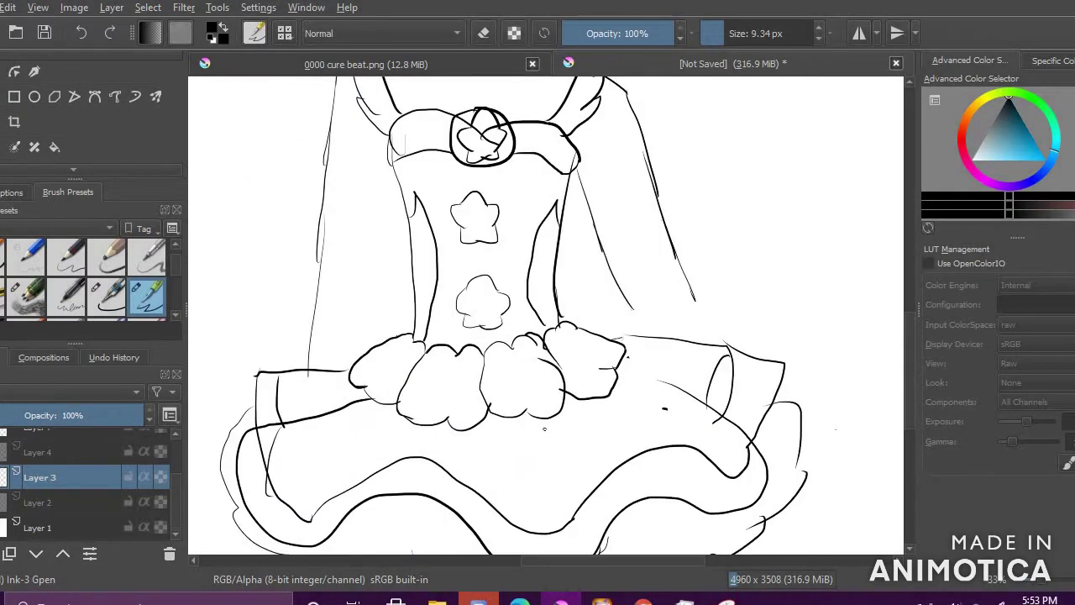
drag(561, 485, 572, 517)
key(ctrl+z)
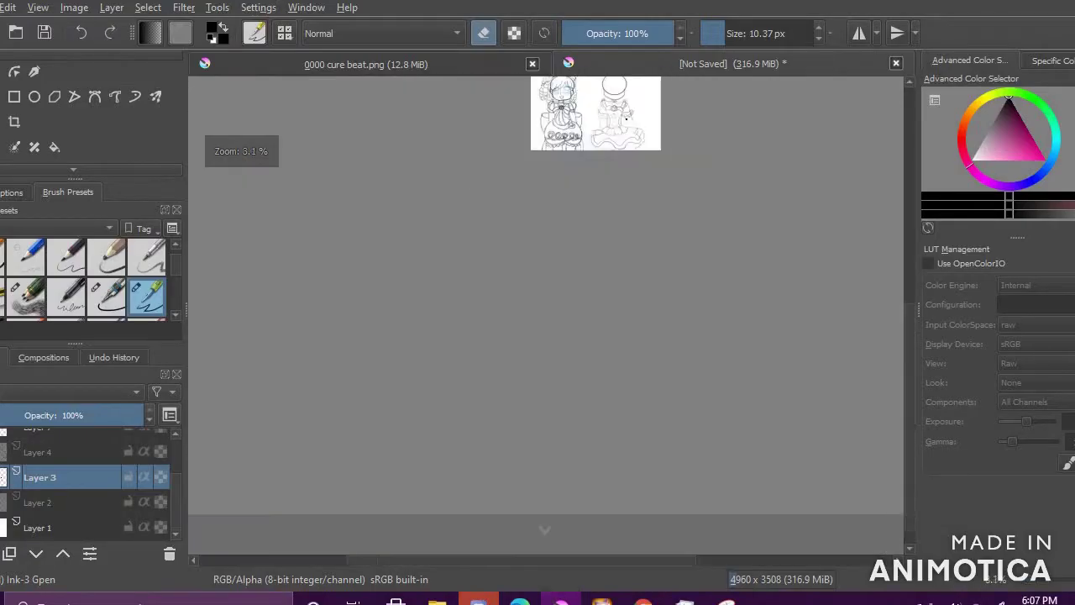
Step: Draw an ear on each side of the second character's head with a 10.37 px black brush
scroll(575, 116, up, 5)
scroll(574, 116, down, 5)
scroll(550, 195, up, 5)
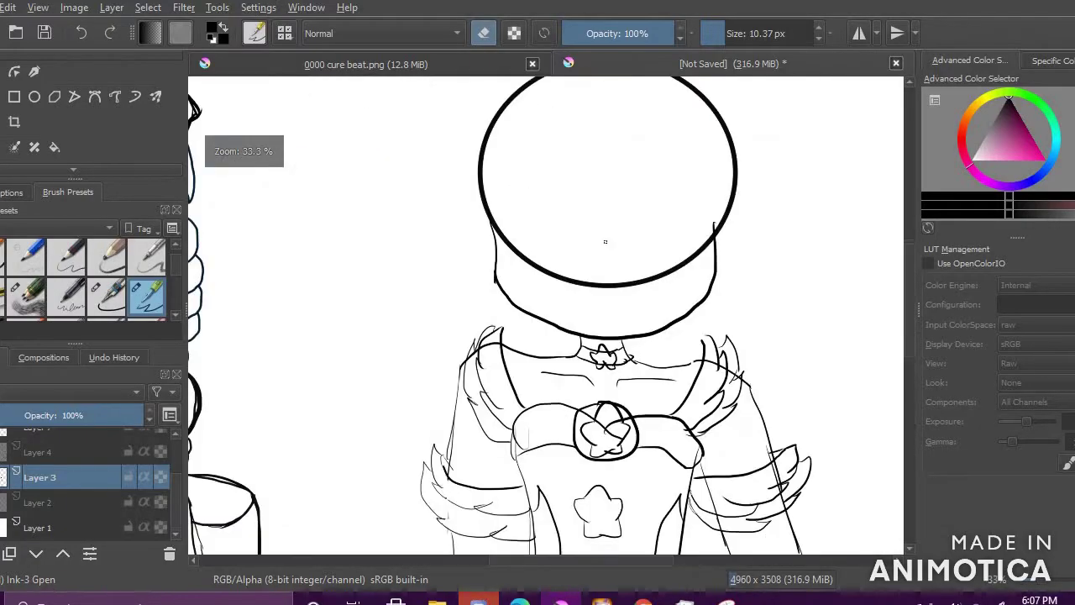
key(e)
drag(714, 225, 715, 288)
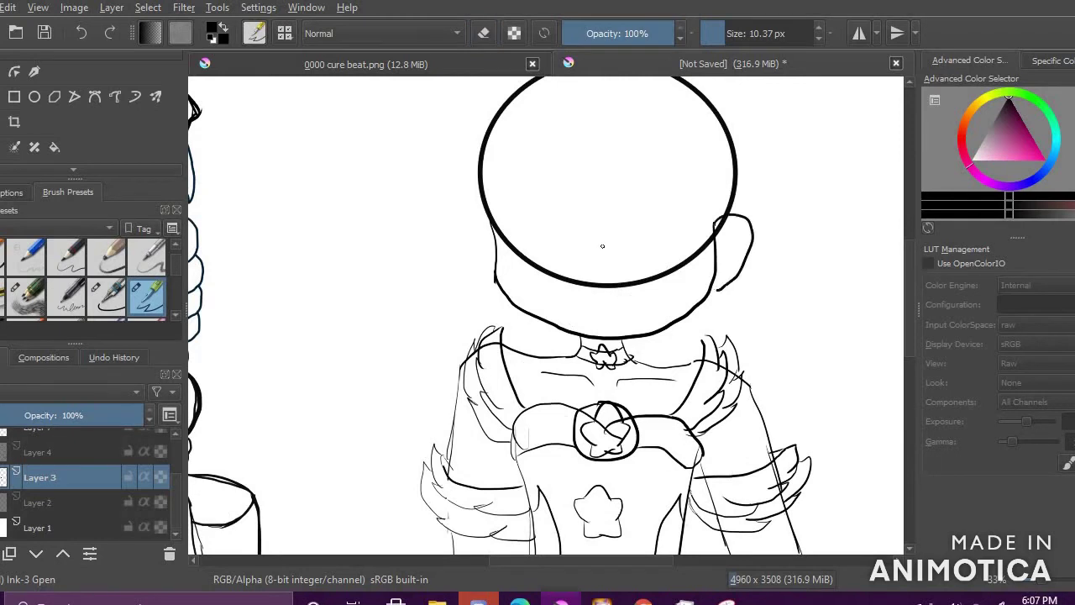
Step: Choose magenta and sketch a curved horizontal and a vertical face guideline across the head
click(1028, 147)
drag(511, 244, 590, 230)
key(ctrl+z)
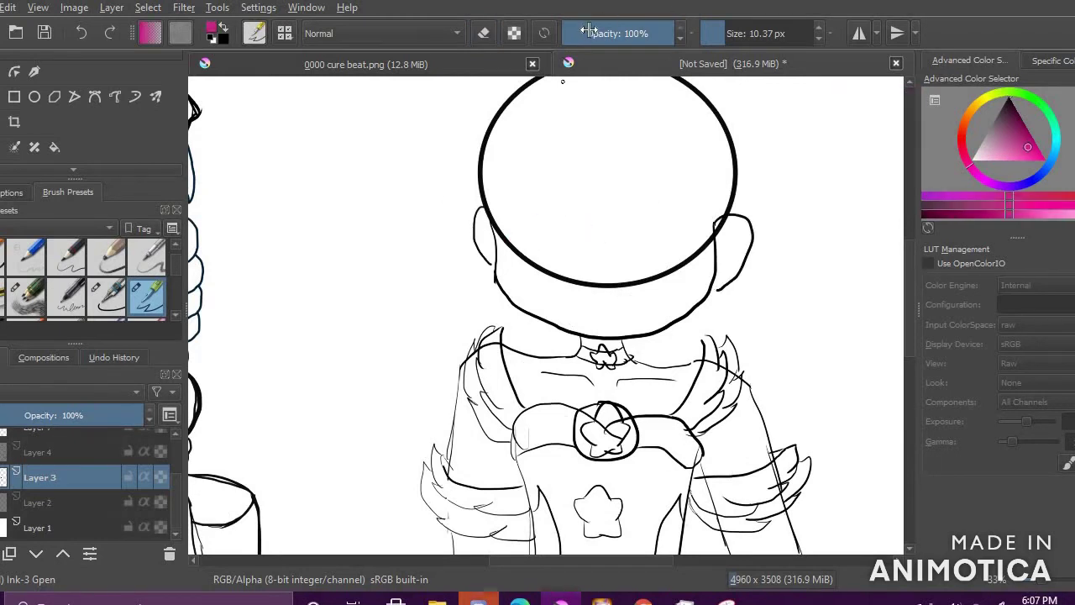
drag(502, 261, 679, 282)
drag(609, 182, 596, 312)
drag(509, 239, 569, 205)
mouse_move(636, 194)
mouse_down()
mouse_move(710, 222)
mouse_move(700, 238)
mouse_up()
key(ctrl+z)
key(ctrl+z)
key(ctrl+z)
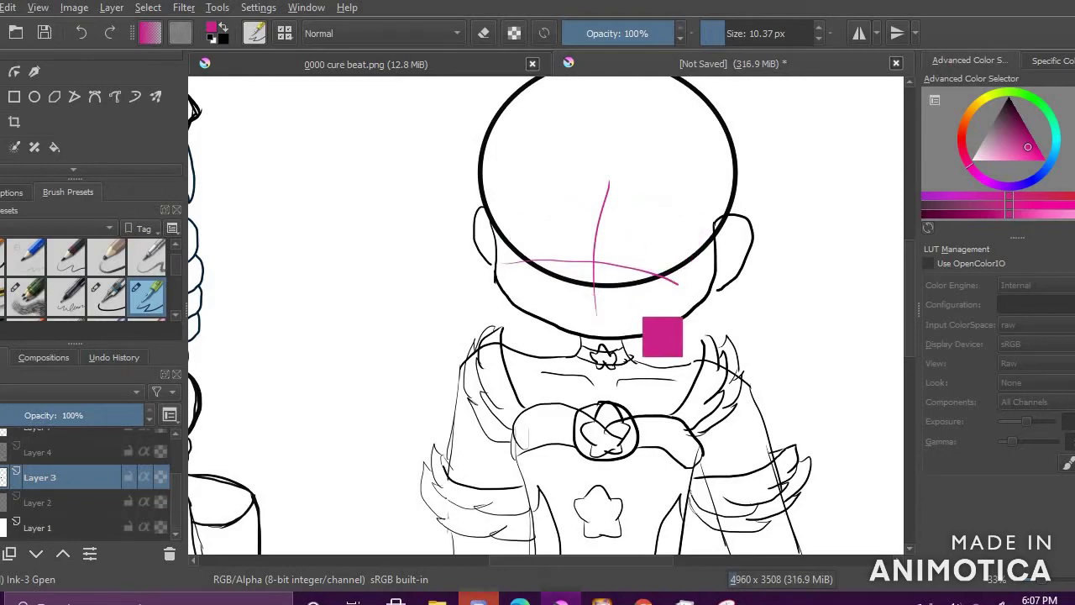
Step: Add a new paint layer directly above Layer 3 for the hair sketch
key(Insert)
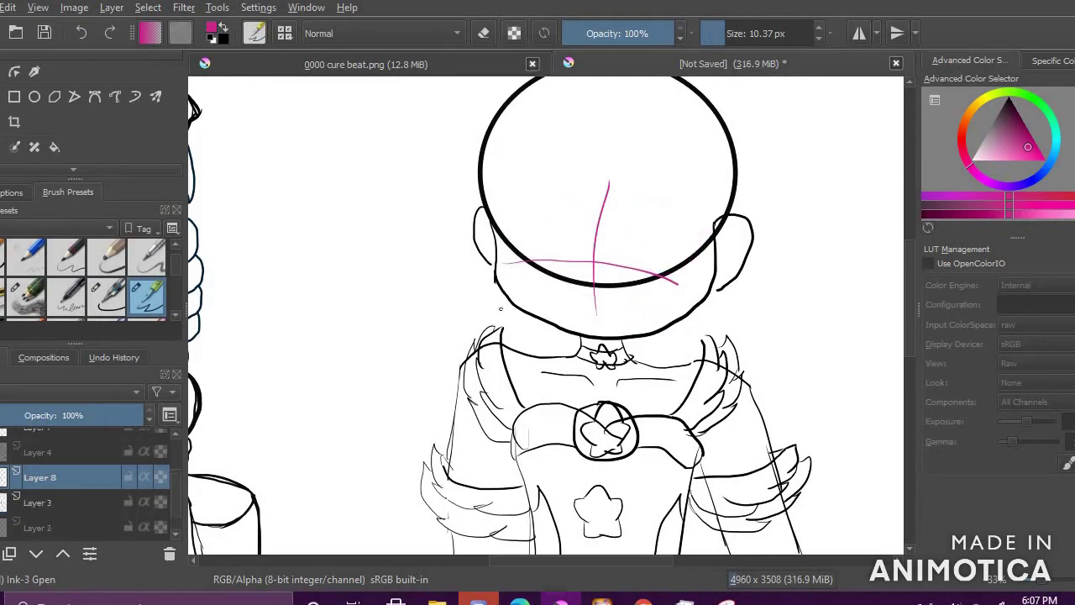
scroll(582, 153, down, 4)
scroll(472, 195, up, 4)
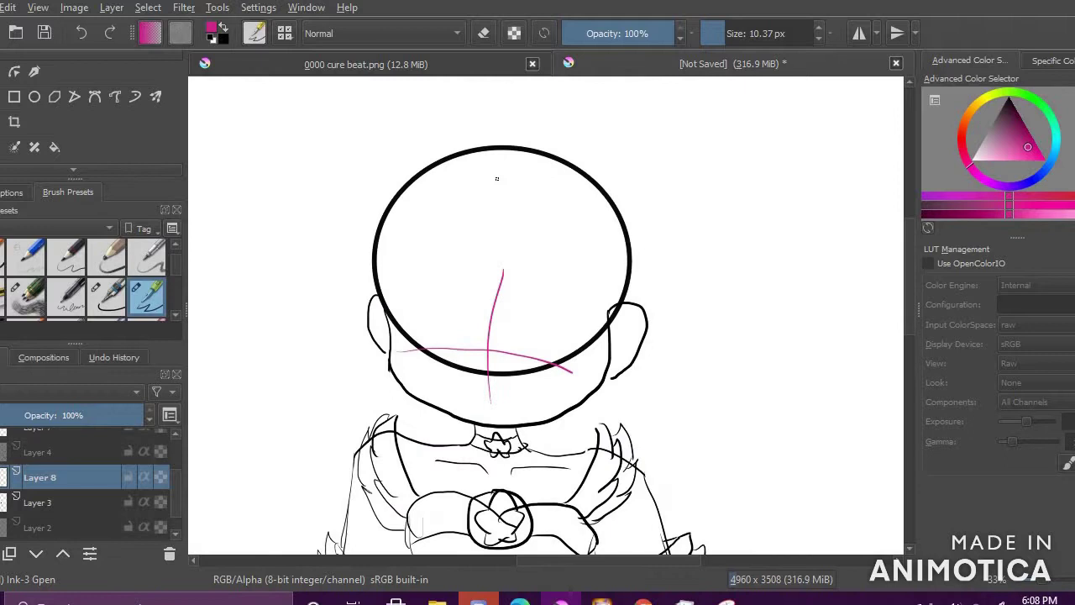
drag(482, 227, 525, 249)
key(ctrl+z)
drag(538, 209, 519, 242)
drag(461, 186, 501, 175)
mouse_move(493, 166)
mouse_down()
mouse_move(543, 167)
mouse_move(578, 183)
mouse_move(588, 267)
mouse_up()
mouse_move(551, 171)
mouse_down()
mouse_move(633, 186)
mouse_move(662, 232)
mouse_up()
mouse_move(600, 148)
mouse_down()
mouse_move(694, 192)
mouse_move(645, 178)
mouse_move(659, 220)
mouse_up()
key(ctrl+z)
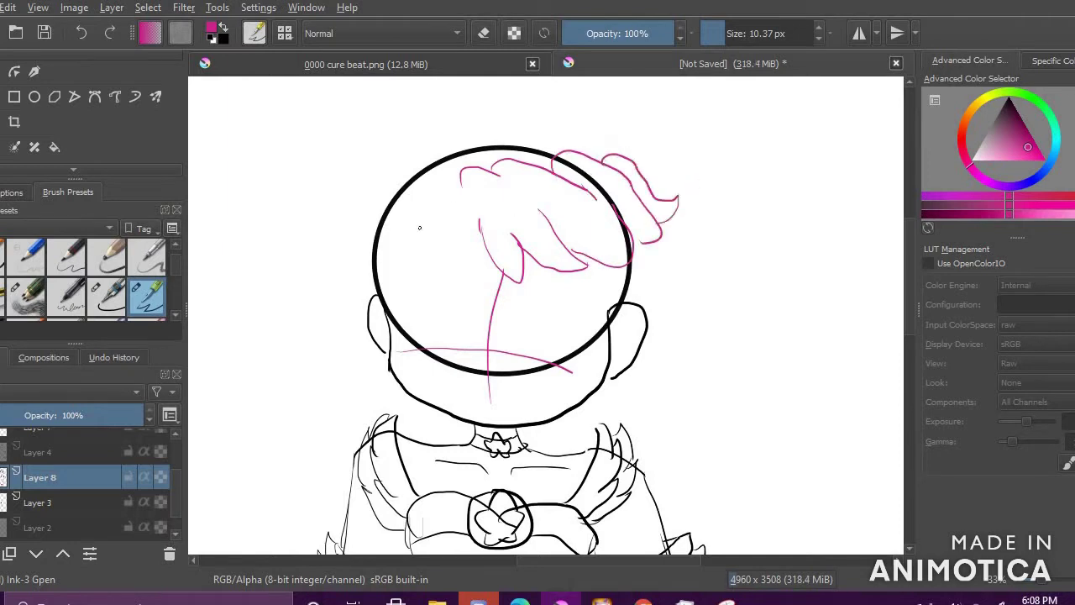
mouse_move(425, 191)
mouse_down()
mouse_move(375, 243)
mouse_move(391, 296)
mouse_move(430, 228)
mouse_move(462, 261)
mouse_move(434, 227)
mouse_move(435, 277)
mouse_up()
key(ctrl+z)
key(ctrl+z)
key(ctrl+z)
key(ctrl+z)
key(ctrl+z)
key(ctrl+z)
key(ctrl+z)
key(ctrl+z)
key(ctrl+z)
key(ctrl+z)
drag(509, 271, 529, 280)
key(ctrl+z)
mouse_move(468, 216)
mouse_down()
mouse_move(495, 298)
mouse_move(508, 239)
mouse_up()
mouse_move(463, 178)
mouse_down()
mouse_move(540, 174)
mouse_move(602, 247)
mouse_up()
key(ctrl+z)
drag(424, 156, 324, 233)
key(ctrl+z)
mouse_move(464, 175)
mouse_down()
mouse_move(420, 158)
mouse_move(330, 262)
mouse_move(357, 265)
mouse_move(349, 294)
mouse_up()
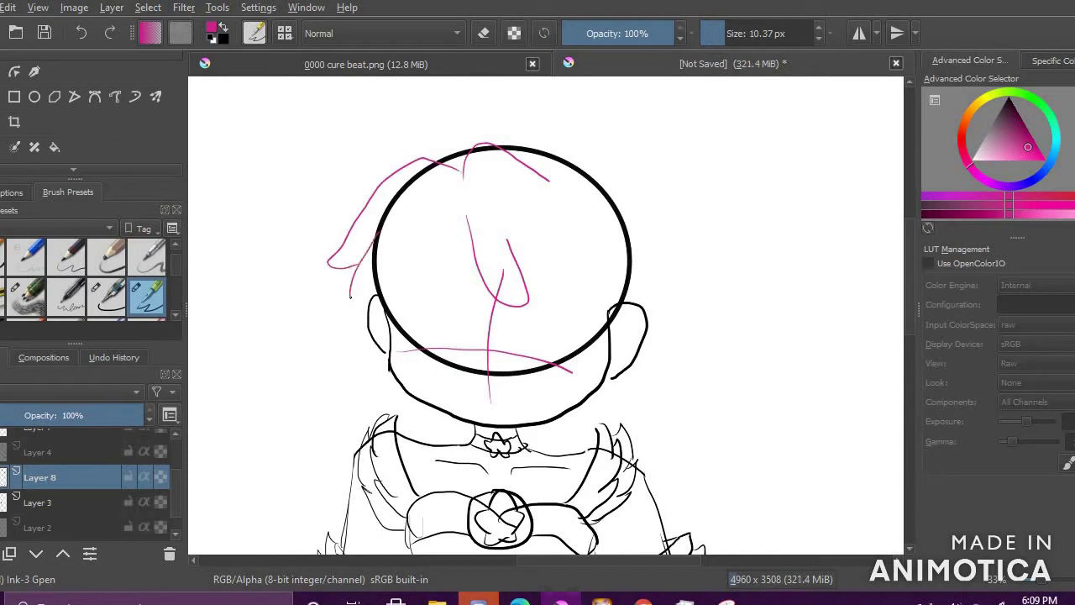
mouse_move(468, 220)
mouse_down()
mouse_move(436, 217)
mouse_move(534, 306)
mouse_up()
key(ctrl+z)
mouse_move(538, 216)
mouse_down()
mouse_move(588, 277)
mouse_move(579, 296)
mouse_up()
drag(570, 202, 627, 283)
key(ctrl+z)
mouse_move(597, 225)
mouse_down()
mouse_move(609, 288)
mouse_move(551, 250)
mouse_up()
drag(586, 211, 605, 229)
drag(533, 168, 599, 175)
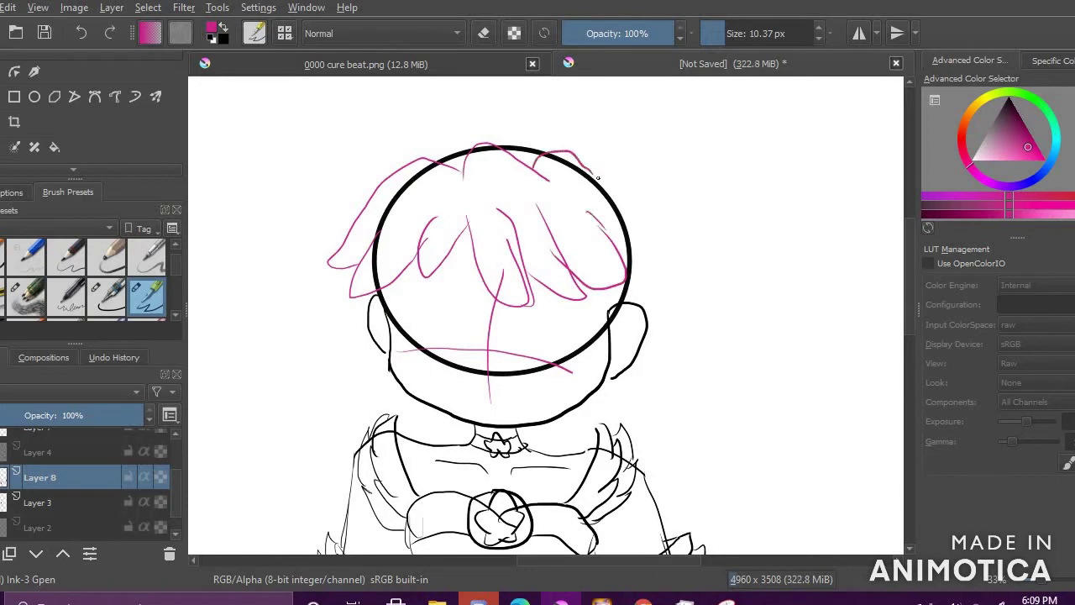
key(ctrl+z)
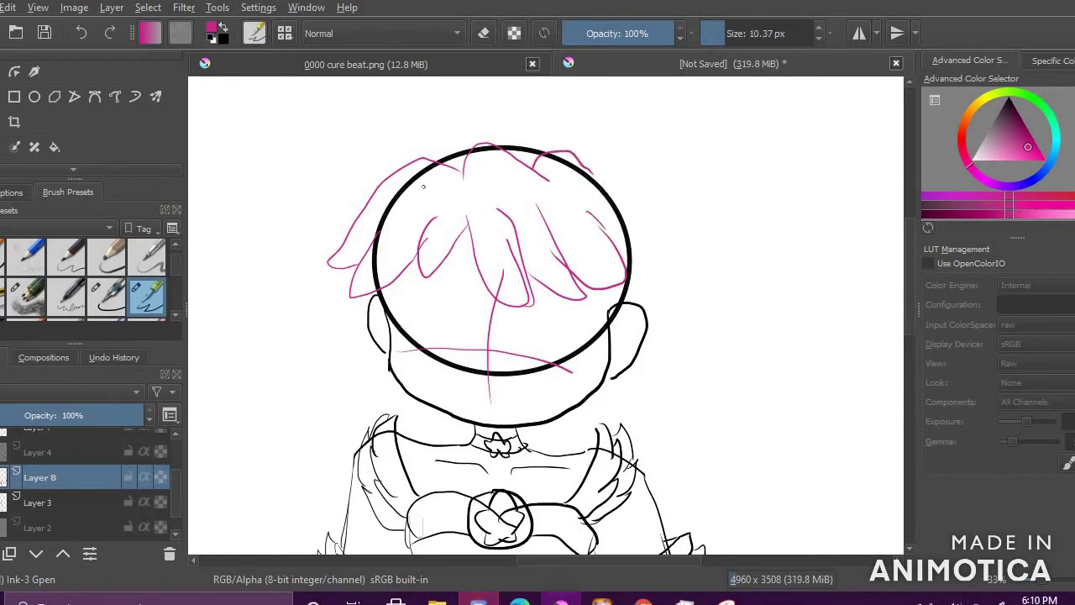
mouse_move(465, 177)
mouse_down()
mouse_move(528, 172)
mouse_move(548, 184)
mouse_up()
drag(565, 260, 588, 301)
drag(626, 254, 578, 291)
drag(656, 250, 630, 272)
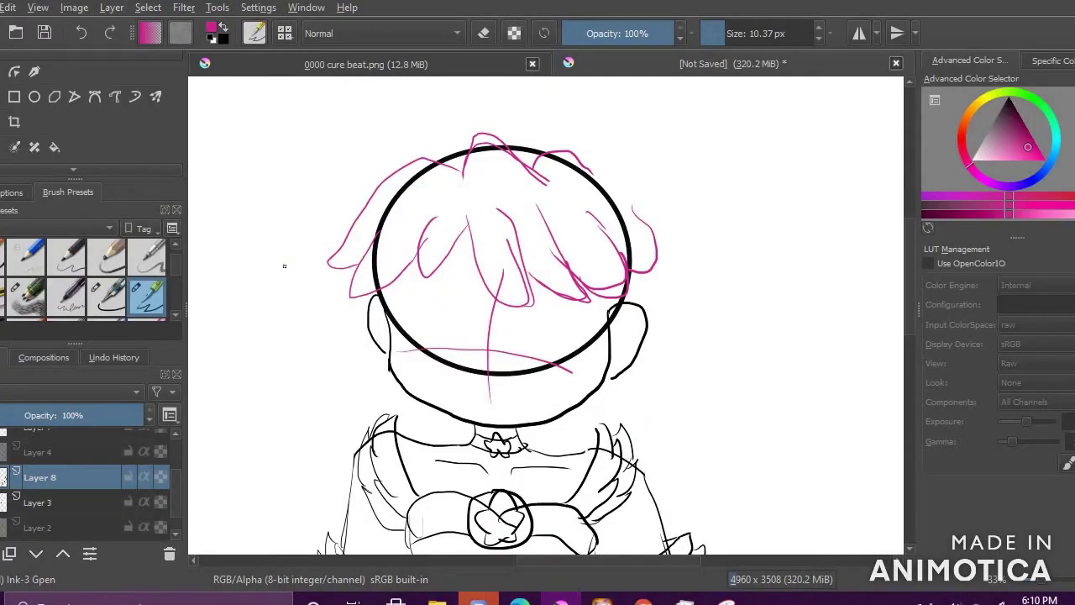
mouse_move(375, 313)
mouse_down()
mouse_move(353, 378)
mouse_move(363, 405)
mouse_up()
drag(385, 346, 396, 409)
drag(613, 309, 629, 420)
drag(606, 420, 620, 353)
drag(630, 274, 637, 197)
drag(591, 153, 658, 241)
key(ctrl+z)
key(ctrl+z)
key(ctrl+z)
key(ctrl+z)
key(ctrl+z)
key(ctrl+z)
key(ctrl+z)
key(ctrl+z)
key(ctrl+z)
key(ctrl+z)
key(ctrl+z)
key(ctrl+z)
key(ctrl+z)
key(ctrl+z)
key(ctrl+z)
click(720, 39)
key(ctrl+z)
key(ctrl+z)
Step: Set the brush size to 11.48 px and sketch magenta bangs and locks over the crown and the head's right side
click(724, 34)
mouse_move(468, 227)
mouse_down()
mouse_move(485, 307)
mouse_move(515, 259)
mouse_move(507, 250)
mouse_up()
key(ctrl+z)
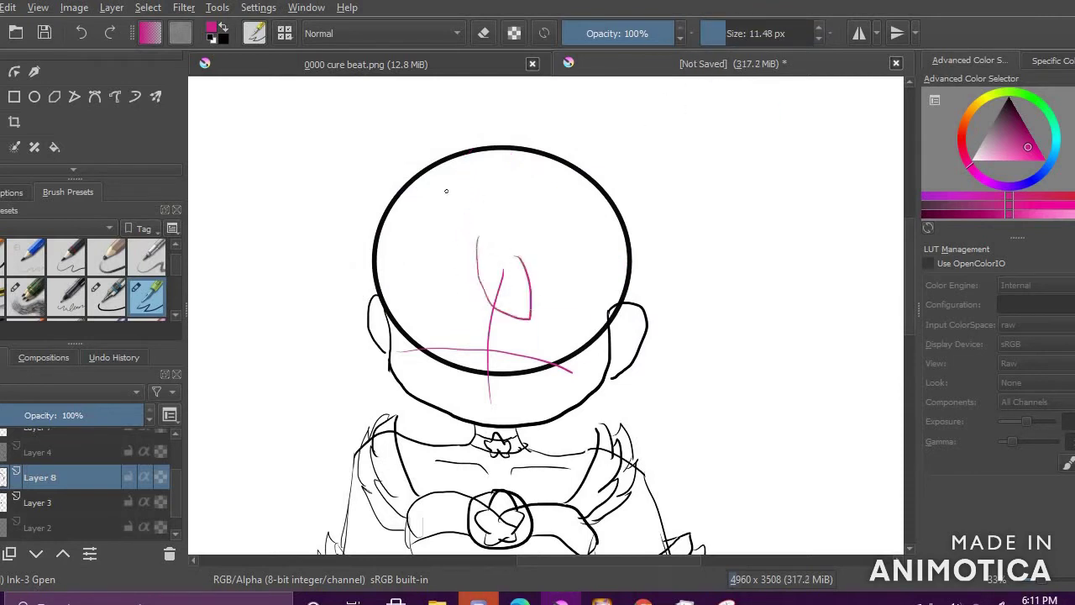
drag(526, 156, 594, 220)
mouse_move(531, 270)
mouse_down()
mouse_move(568, 256)
mouse_move(653, 301)
mouse_move(626, 248)
mouse_up()
mouse_move(550, 168)
mouse_down()
mouse_move(592, 176)
mouse_move(654, 249)
mouse_up()
drag(596, 171, 675, 229)
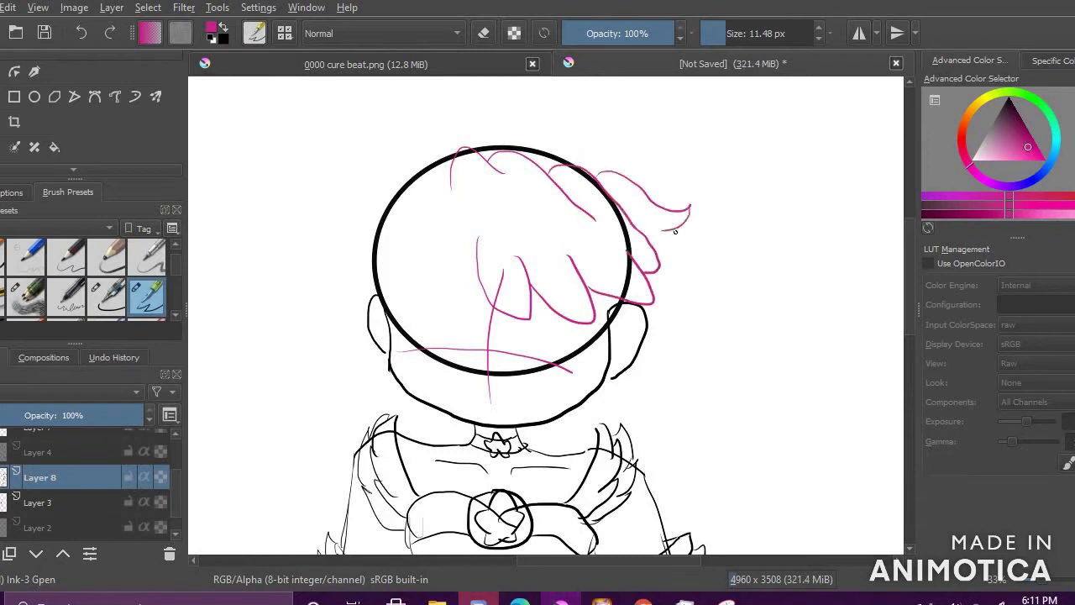
Step: Sketch pointed magenta hair locks along the left side of the head and forehead
drag(393, 171, 374, 252)
drag(342, 299, 402, 254)
drag(477, 240, 445, 225)
mouse_move(395, 292)
mouse_down()
mouse_move(415, 207)
mouse_move(336, 257)
mouse_up()
key(ctrl+z)
key(ctrl+z)
key(ctrl+z)
Step: Draw rounded side locks hanging over both ears down to the shoulders
mouse_move(353, 294)
mouse_down()
mouse_move(450, 227)
mouse_move(399, 428)
mouse_up()
drag(391, 344, 397, 418)
drag(624, 307, 580, 434)
drag(582, 434, 616, 361)
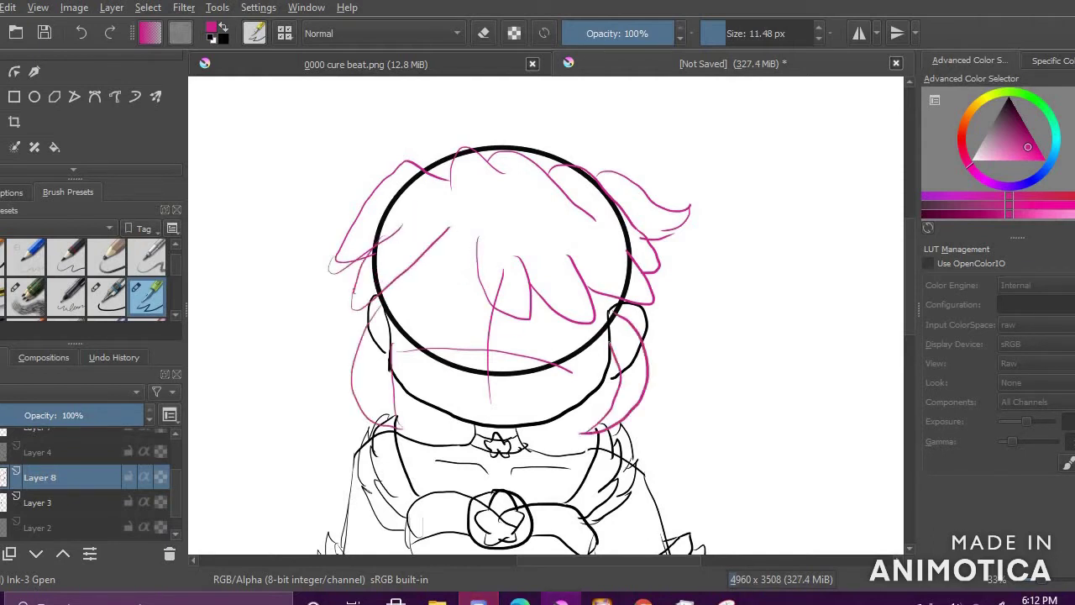
Step: Add a pointed bang left of the forehead's center and erase the overlapping hair lines around it
mouse_move(467, 214)
mouse_down()
mouse_move(471, 254)
mouse_move(440, 276)
mouse_up()
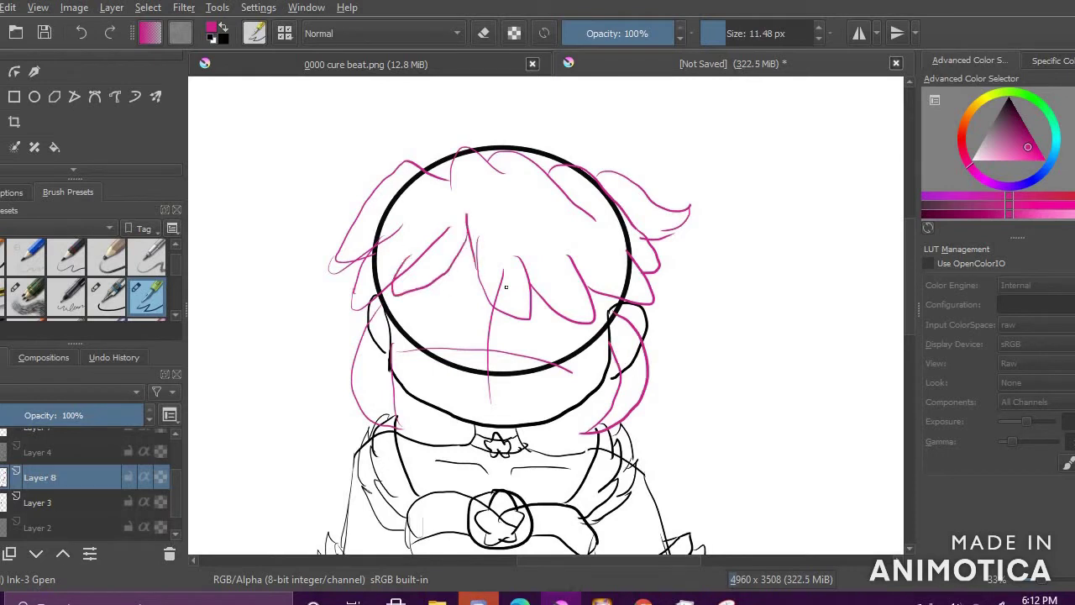
click(481, 35)
drag(337, 259, 348, 262)
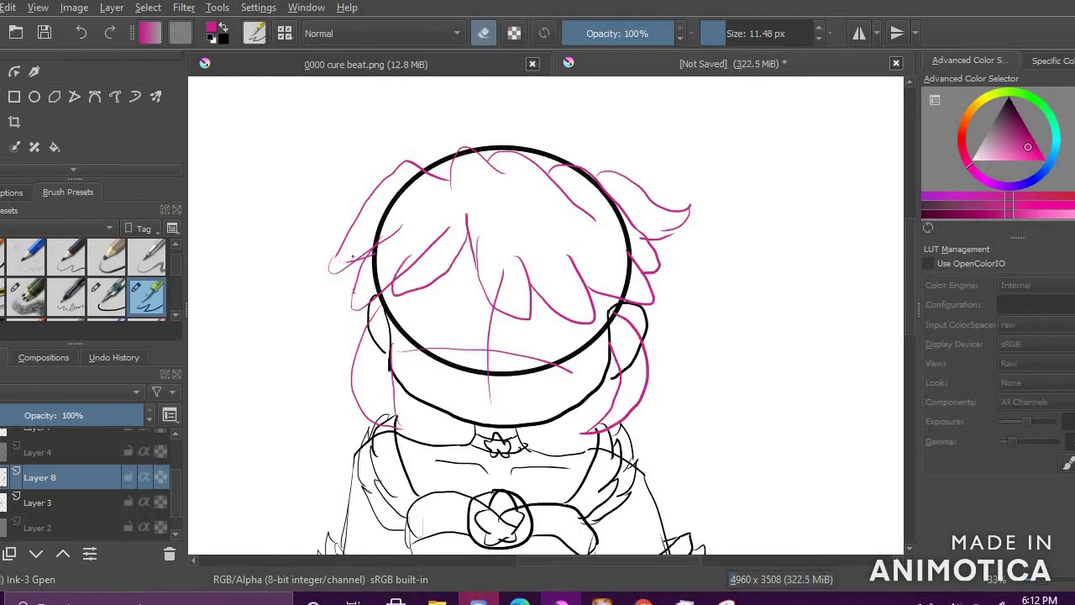
click(480, 40)
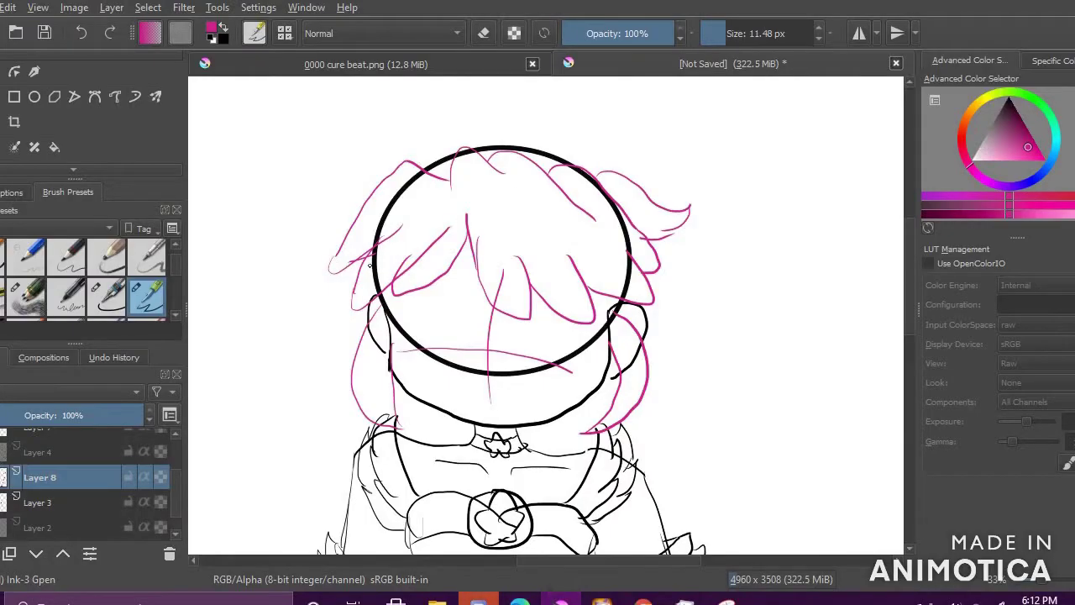
key(e)
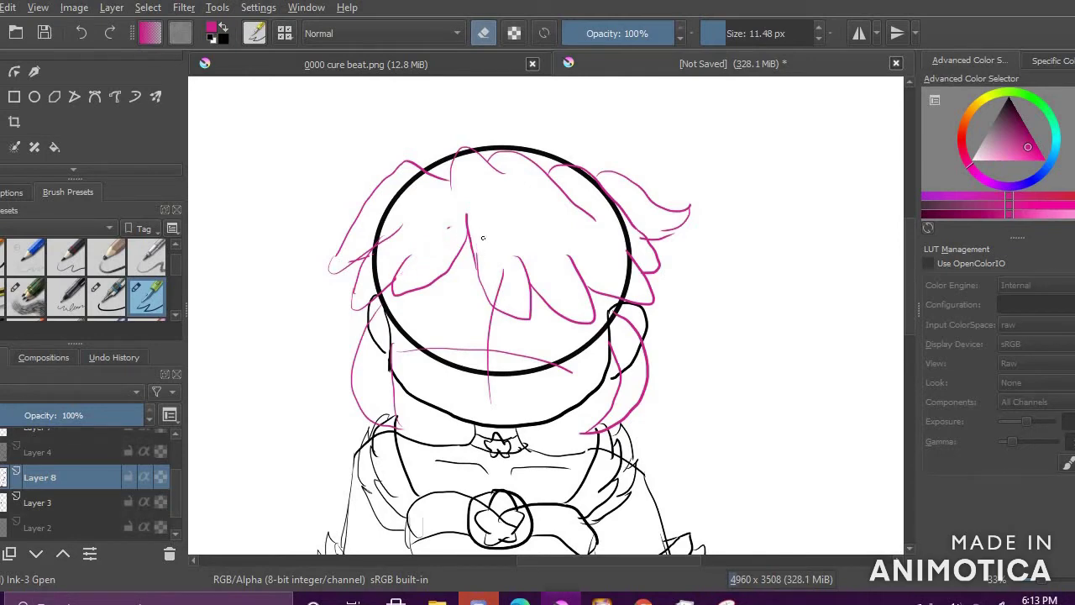
click(483, 33)
Step: Draw a band over the top of the head, plus black ruffled frills at both ends on Layer 3
drag(420, 158, 610, 173)
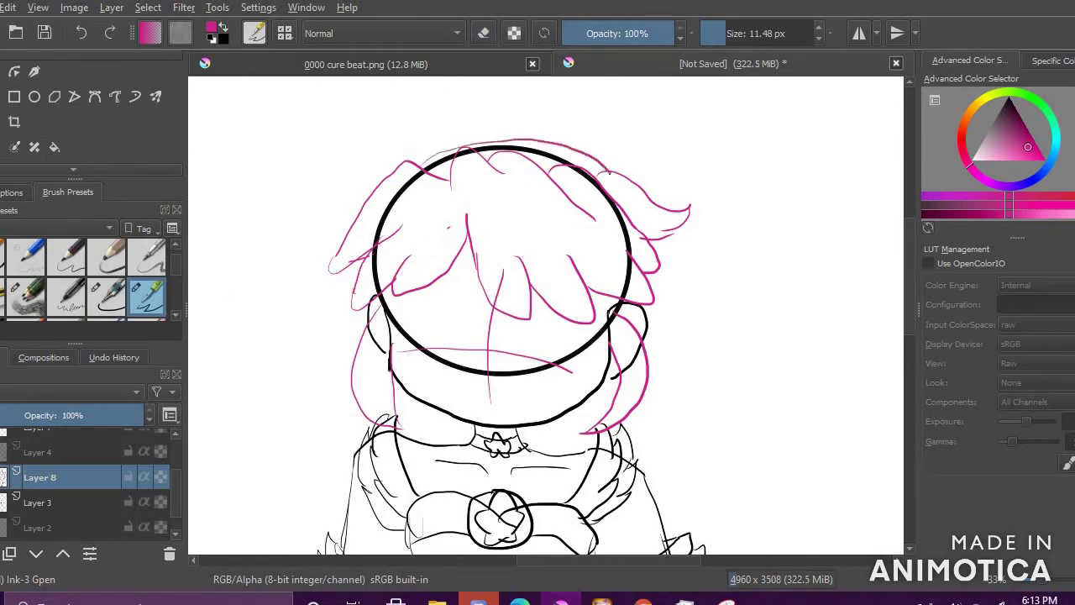
click(57, 504)
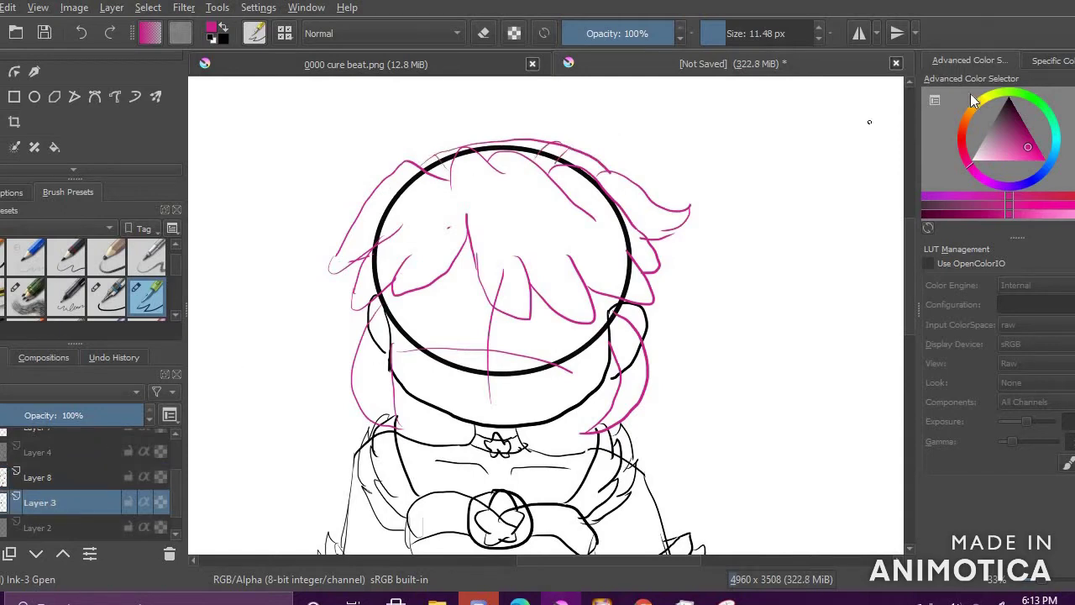
click(1009, 98)
drag(589, 153, 644, 161)
mouse_move(644, 160)
mouse_down()
mouse_move(677, 188)
mouse_move(695, 239)
mouse_up()
drag(704, 238, 654, 263)
mouse_move(441, 127)
mouse_down()
mouse_move(403, 141)
mouse_move(352, 187)
mouse_move(351, 222)
mouse_up()
mouse_move(694, 240)
mouse_down()
mouse_move(676, 262)
mouse_move(655, 265)
mouse_move(700, 261)
mouse_up()
key(e)
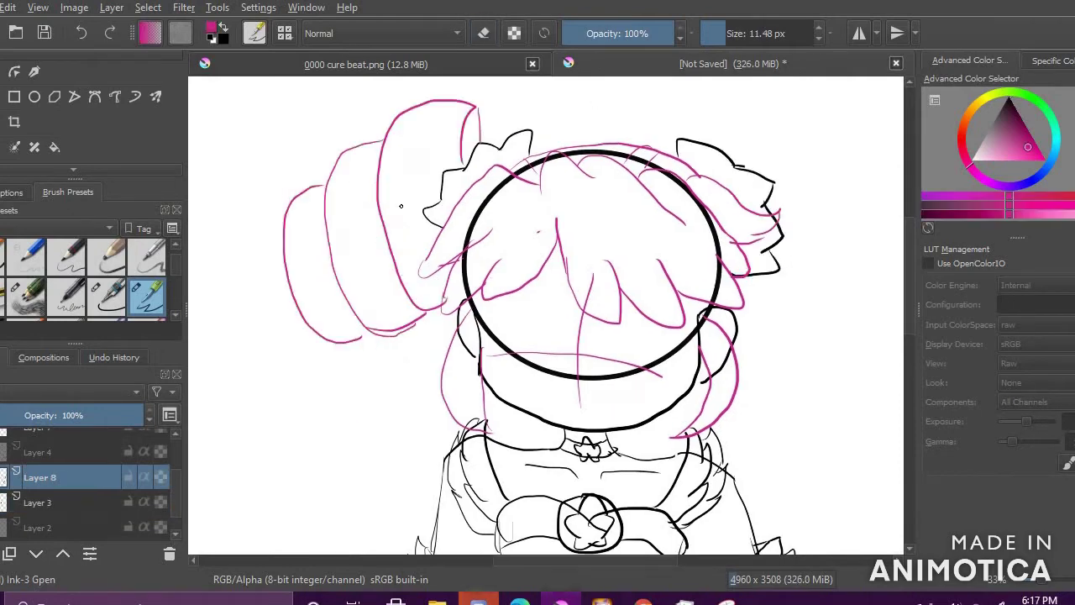
Step: Add vertical strand lines inside the left drill pigtail's segments on Layer 8 and draw its curled tip
drag(362, 194, 374, 315)
drag(315, 206, 323, 324)
drag(329, 203, 341, 323)
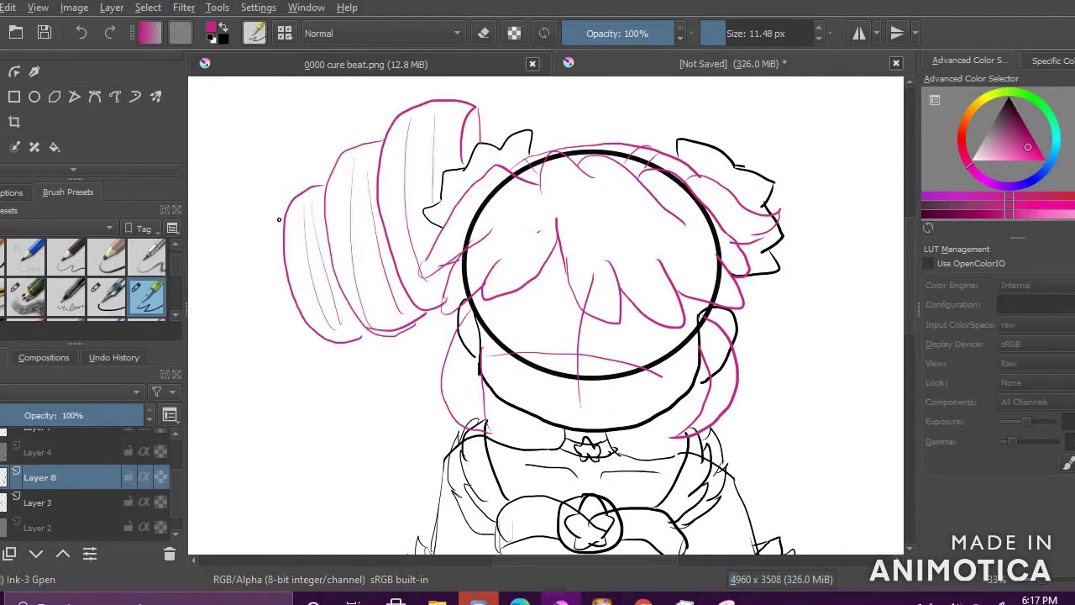
drag(239, 336, 269, 375)
drag(282, 295, 294, 376)
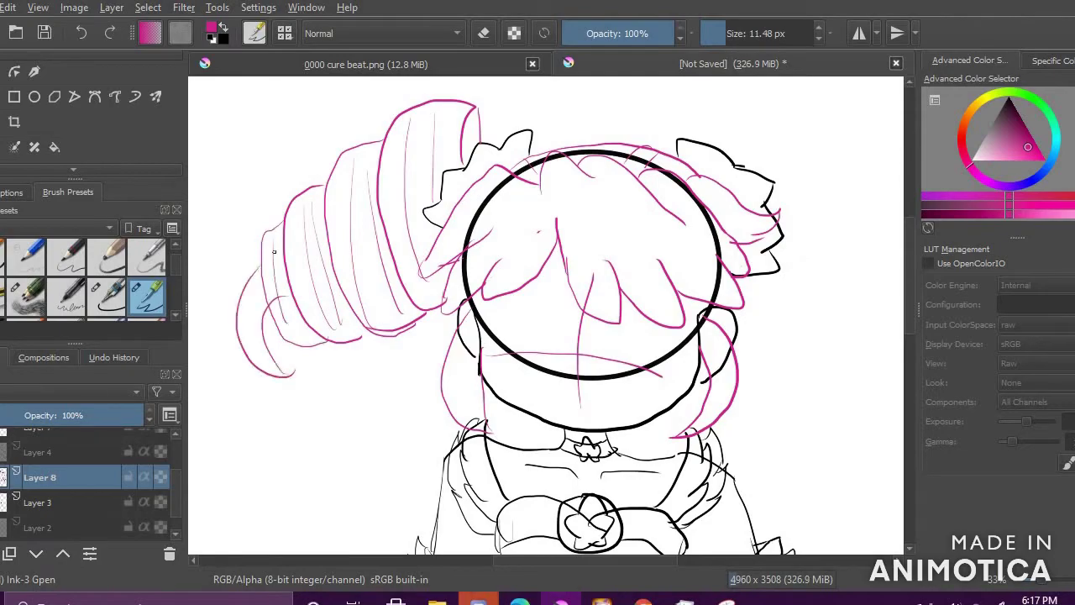
scroll(495, 353, down, 3)
scroll(524, 435, up, 3)
scroll(547, 459, down, 1)
click(479, 600)
click(561, 600)
scroll(776, 291, up, 1)
scroll(776, 286, down, 2)
scroll(823, 240, up, 2)
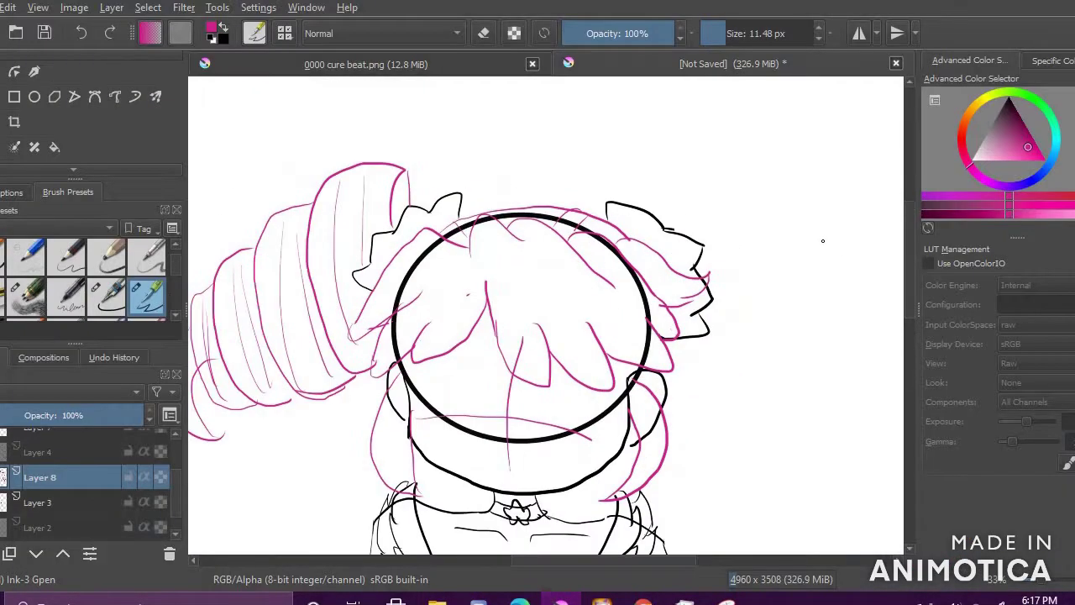
Step: Outline the first two large segments of the right drill pigtail beside the frill
scroll(823, 240, down, 3)
scroll(831, 247, up, 3)
drag(623, 210, 708, 350)
key(ctrl+z)
mouse_move(681, 137)
mouse_down()
mouse_move(737, 279)
mouse_move(688, 359)
mouse_up()
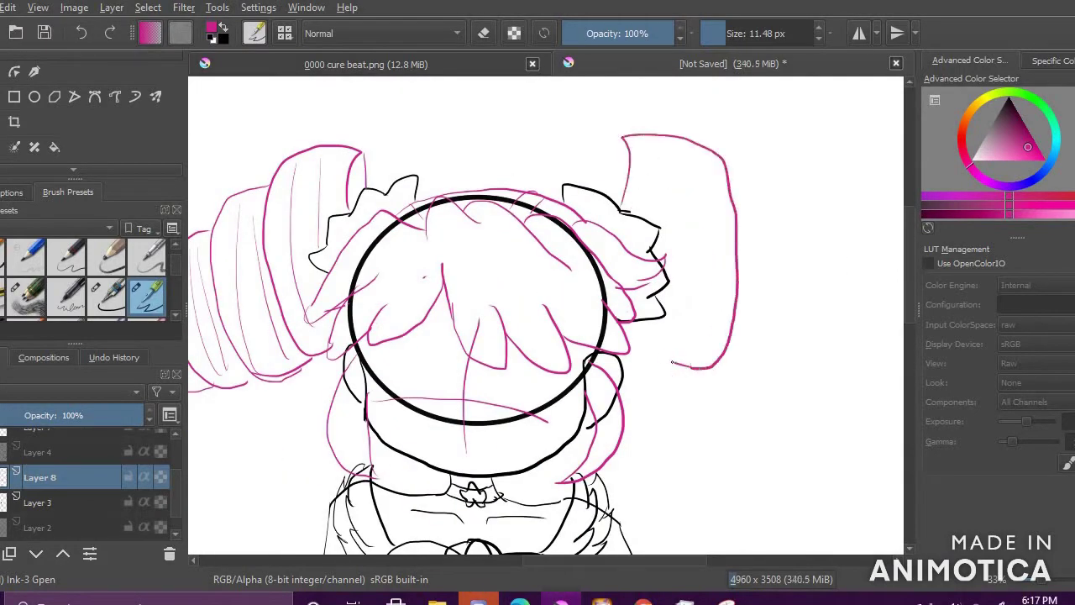
mouse_move(728, 164)
mouse_down()
mouse_move(825, 243)
mouse_move(724, 370)
mouse_up()
drag(808, 198, 790, 370)
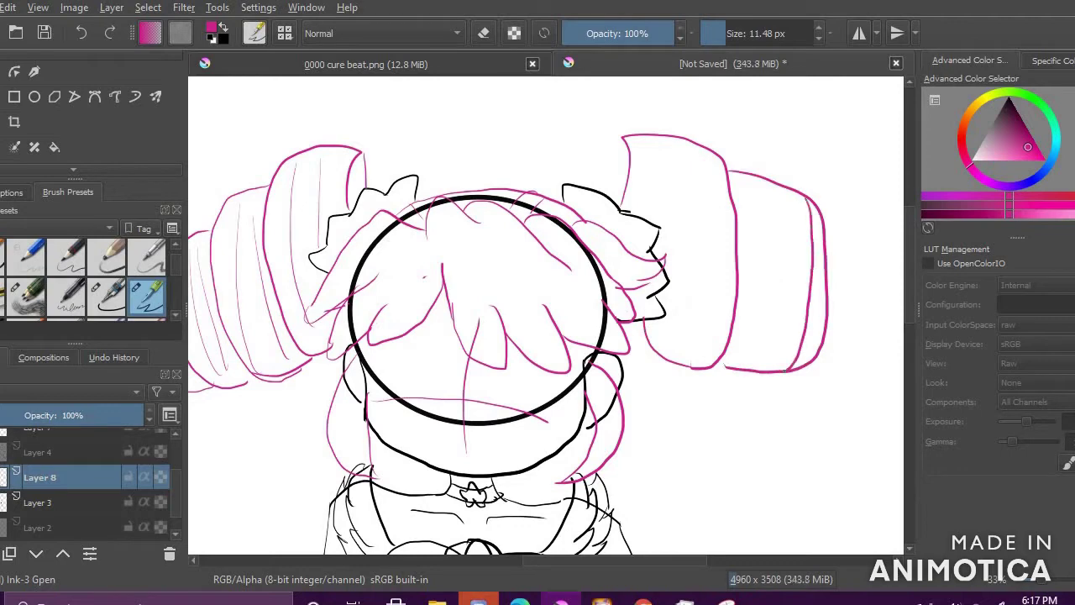
key(e)
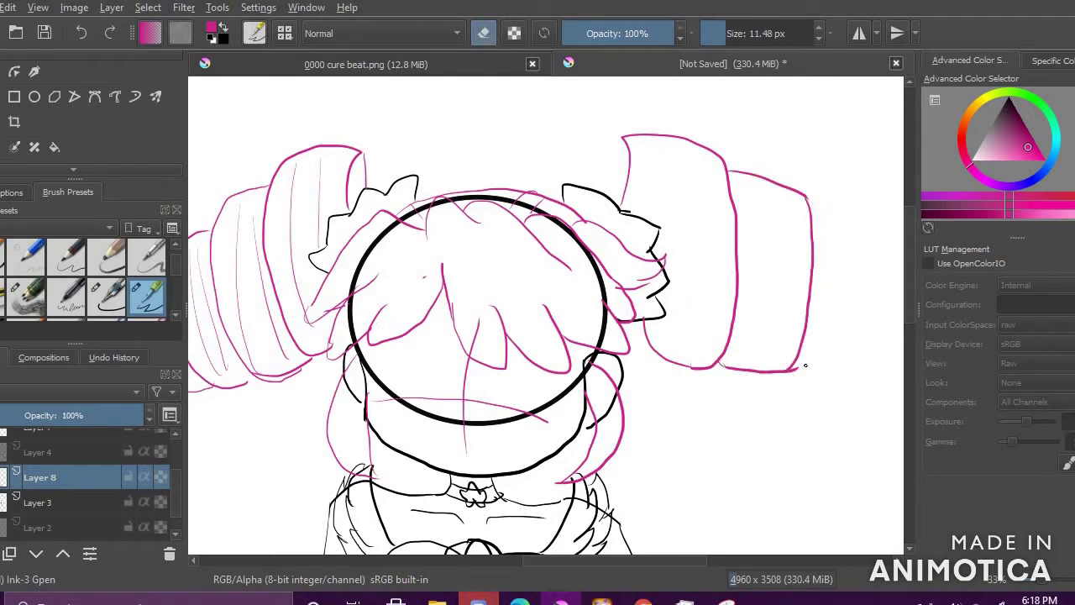
key(e)
Step: Extend the right pigtail with progressively smaller segments and a curled tip
scroll(787, 360, down, 2)
scroll(849, 336, up, 2)
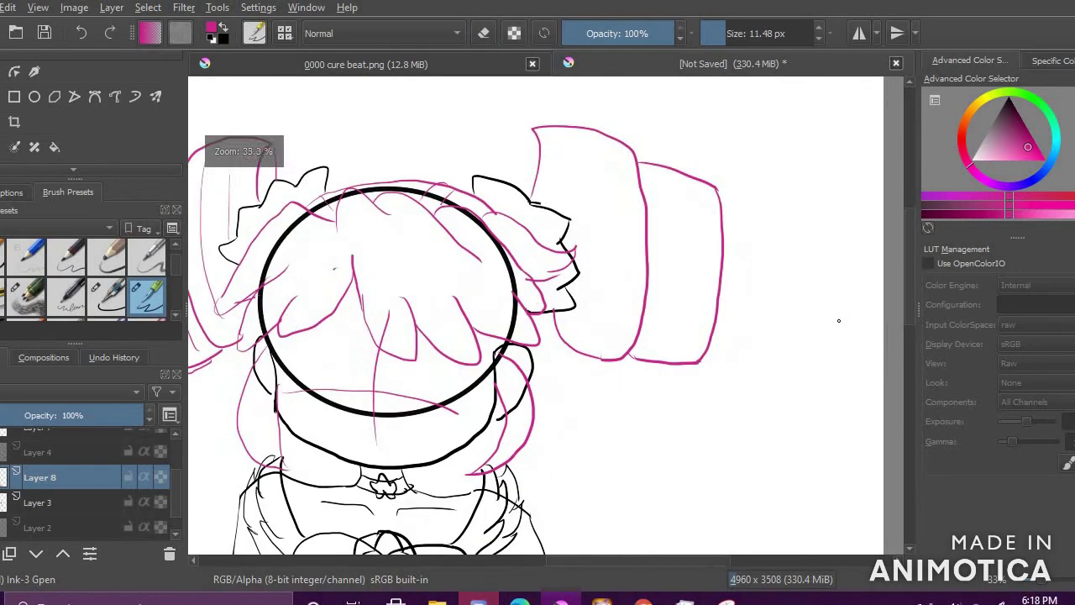
scroll(823, 345, down, 1)
drag(781, 260, 729, 363)
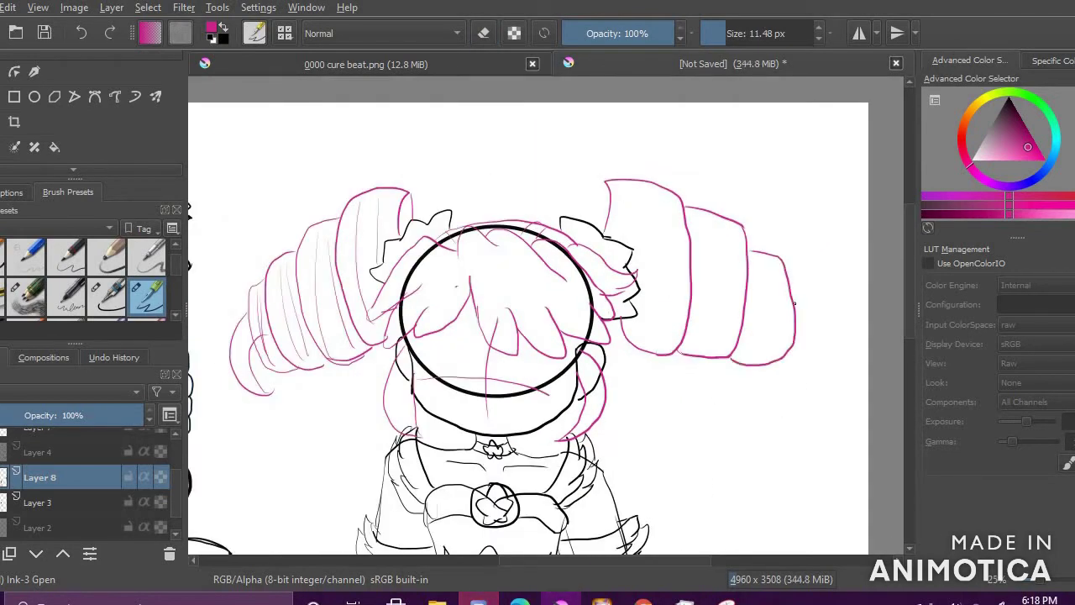
drag(813, 302, 807, 383)
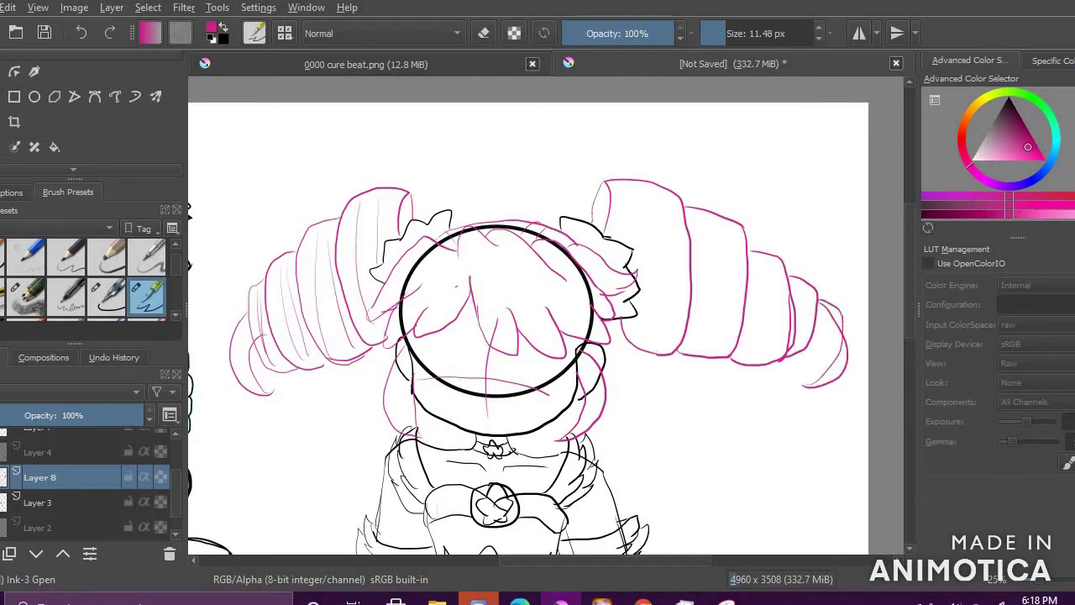
Step: Add thin vertical strand lines inside the right pigtail's segments
drag(710, 220, 706, 339)
drag(739, 240, 731, 336)
drag(774, 273, 758, 353)
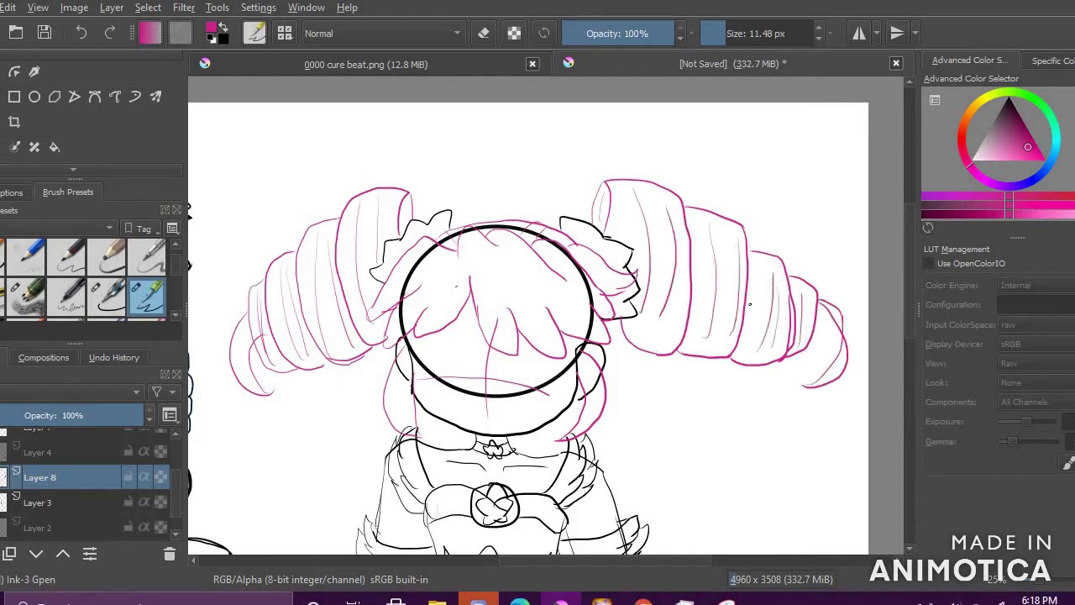
Step: Undo the right drill pigtail's outer segments and strand lines and redraw them narrower, ending in a hooked tip
key(ctrl+z)
key(ctrl+z)
key(ctrl+z)
key(ctrl+z)
key(ctrl+z)
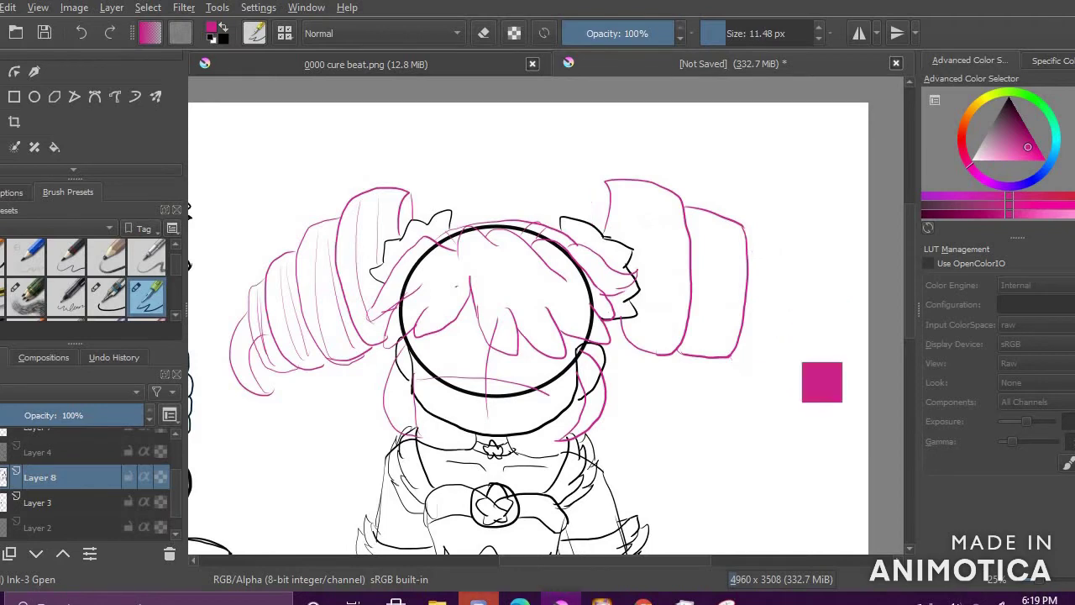
key(ctrl+z)
mouse_move(725, 231)
mouse_down()
mouse_move(763, 340)
mouse_move(714, 361)
mouse_up()
key(ctrl+z)
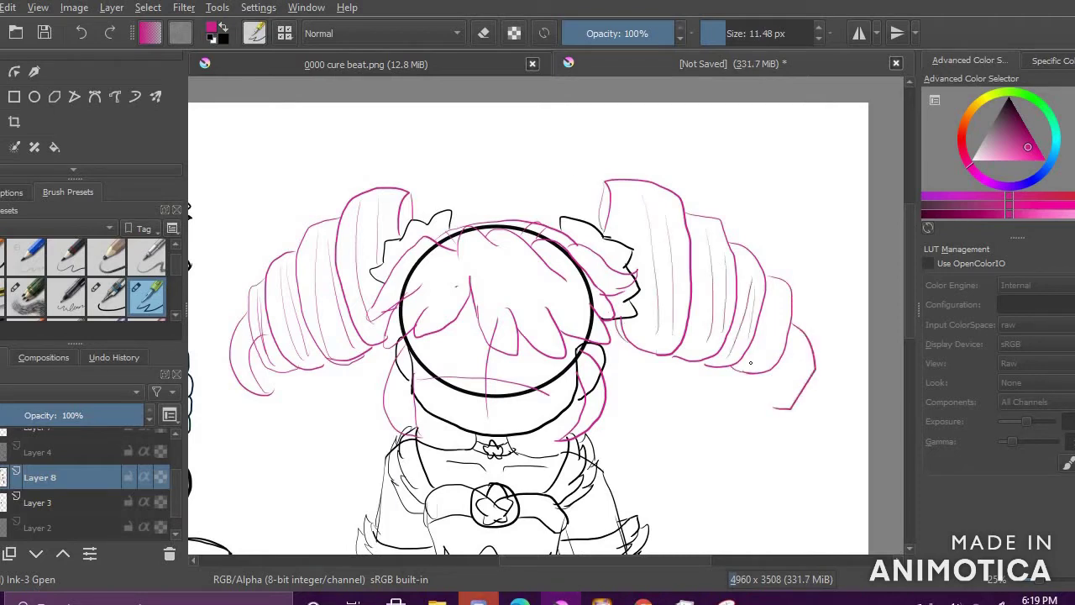
scroll(681, 344, down, 4)
scroll(696, 369, up, 5)
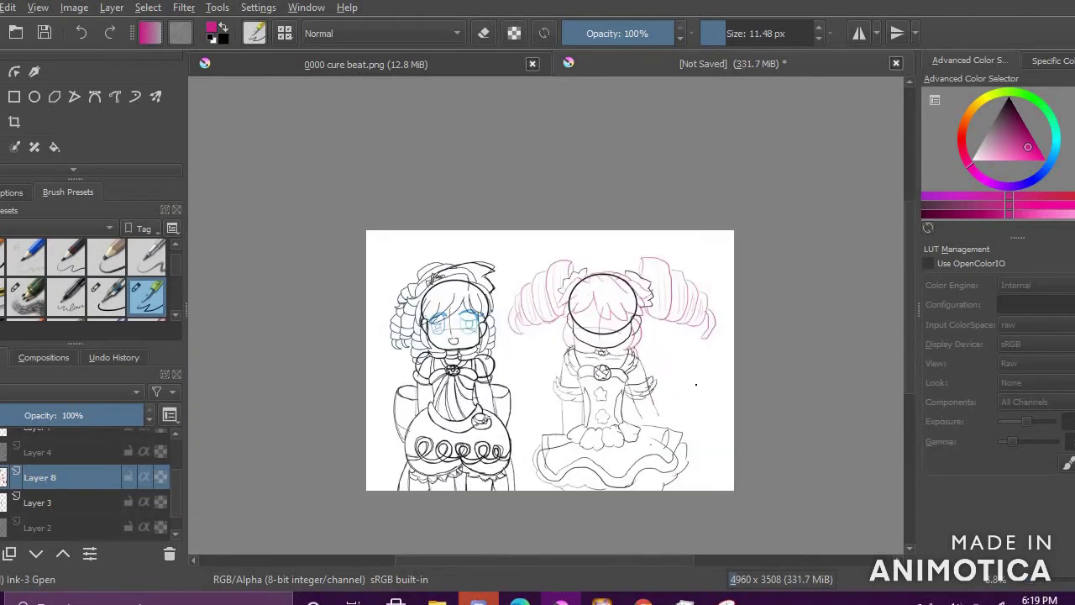
scroll(601, 252, down, 5)
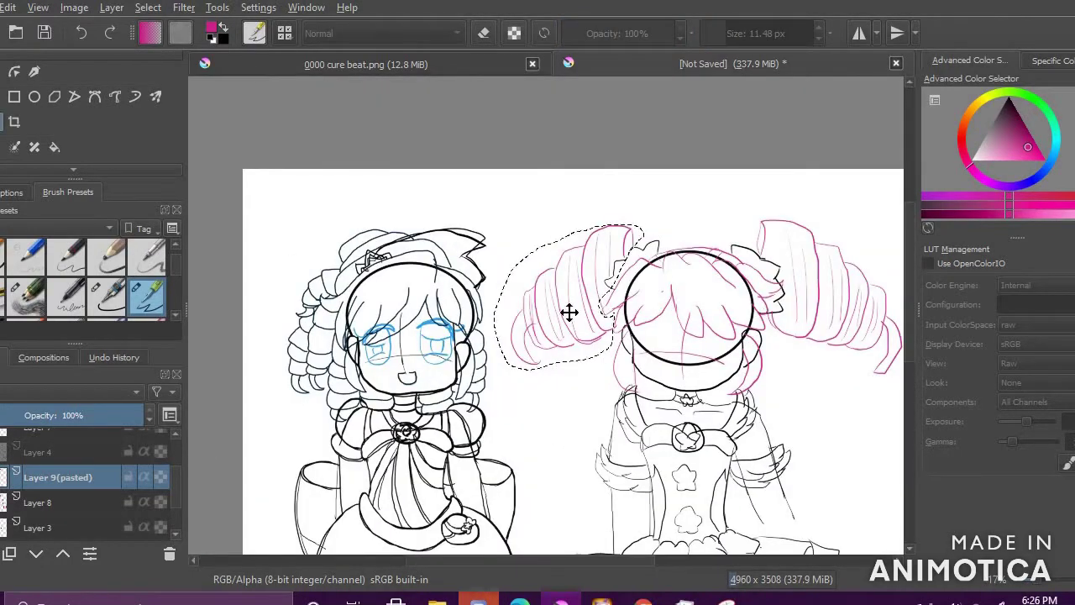
Step: Move the pasted copy of the left pigtail over to the head's right side and mirror its layer horizontally
drag(783, 320, 740, 341)
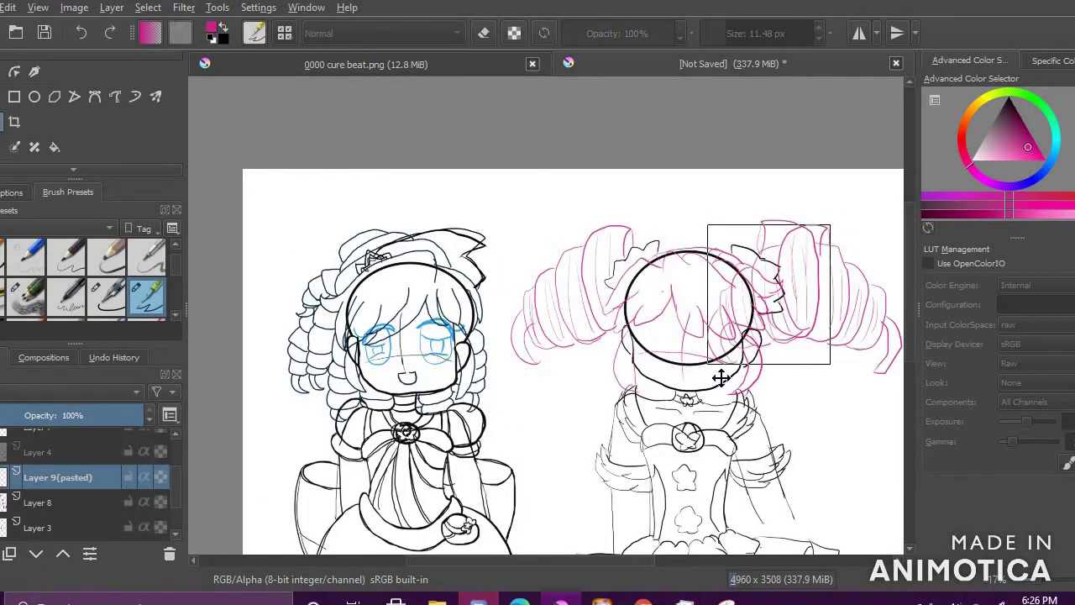
right_click(723, 278)
right_click(726, 280)
right_click(726, 280)
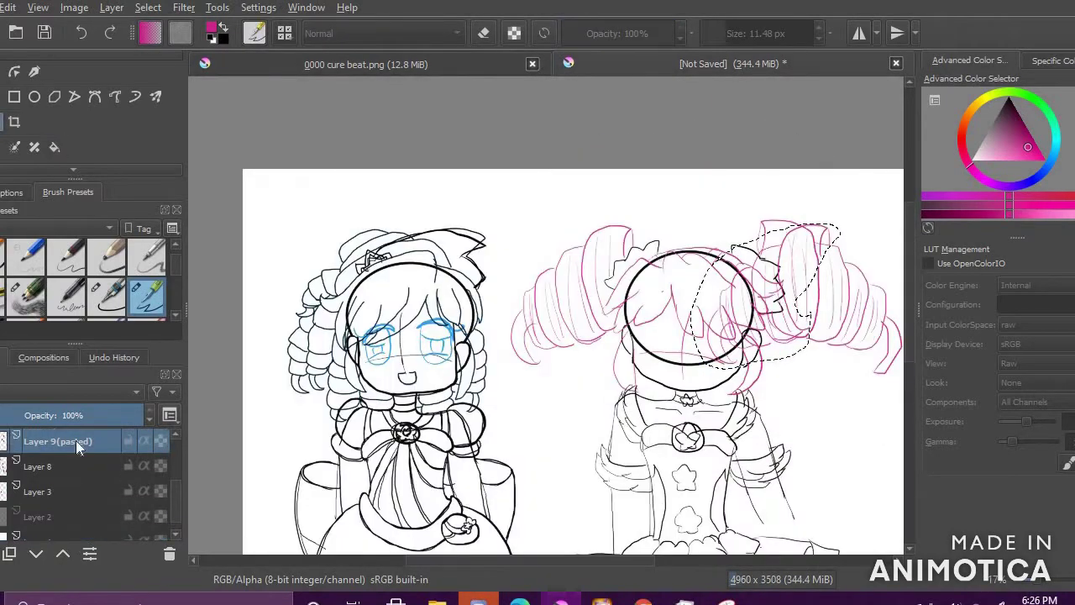
click(74, 7)
mouse_move(219, 184)
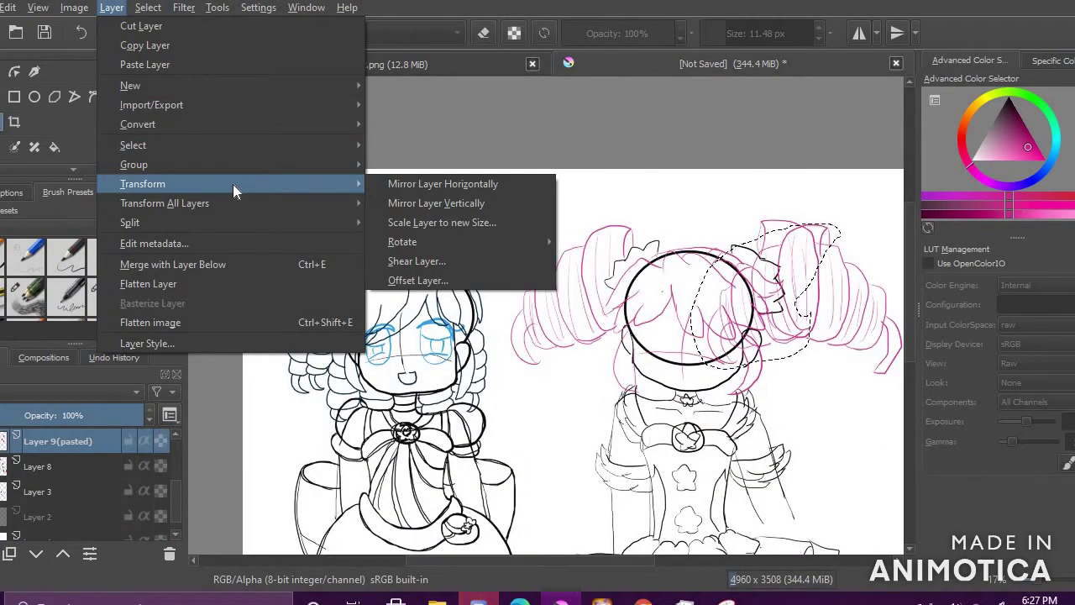
click(386, 183)
key(Page_Down)
key(Page_Up)
right_click(708, 284)
right_click(778, 312)
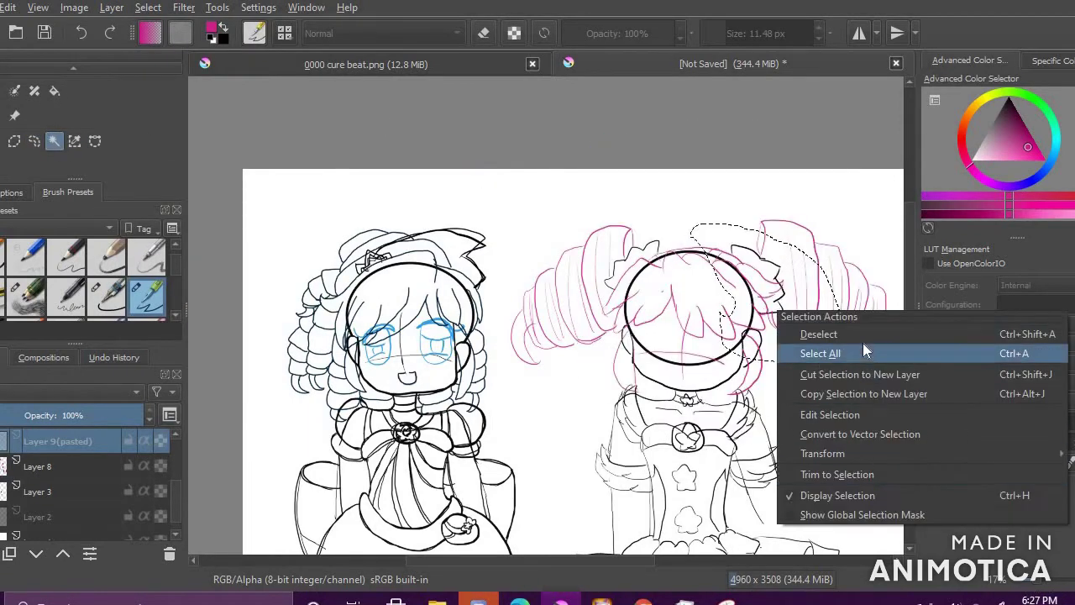
Step: Activate Layer 3 and switch the brush to eraser mode at 21.54 px near the right pigtail
click(74, 492)
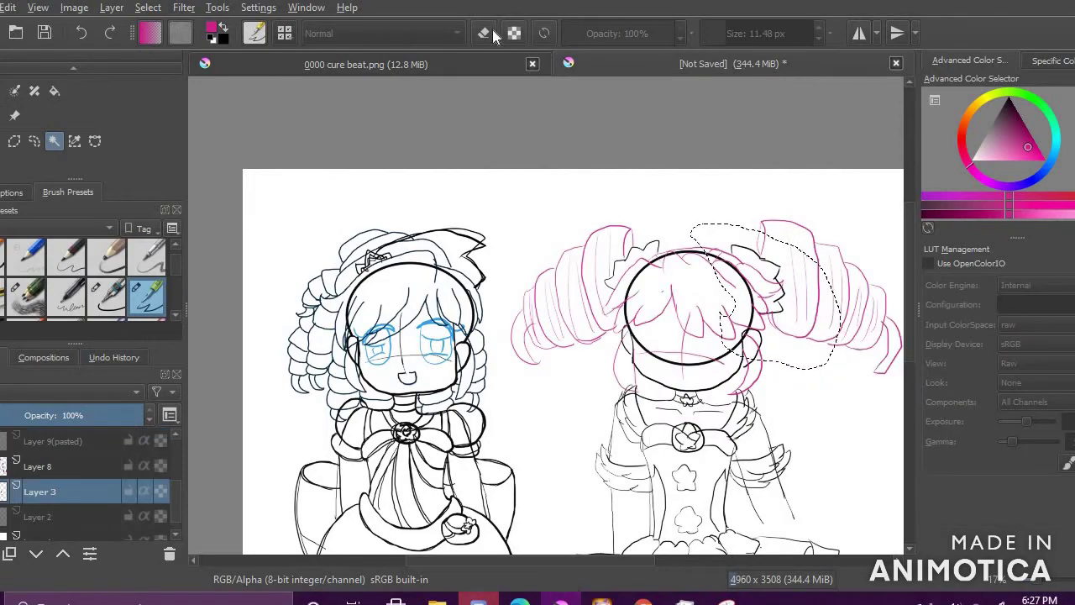
key(b)
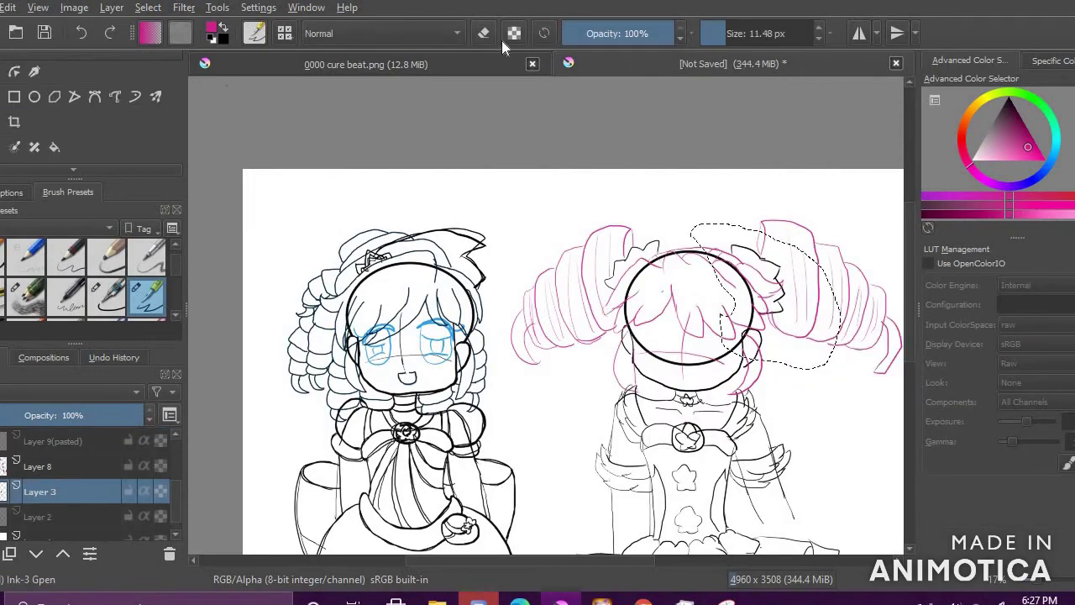
click(485, 34)
scroll(496, 322, down, 1)
scroll(753, 274, up, 3)
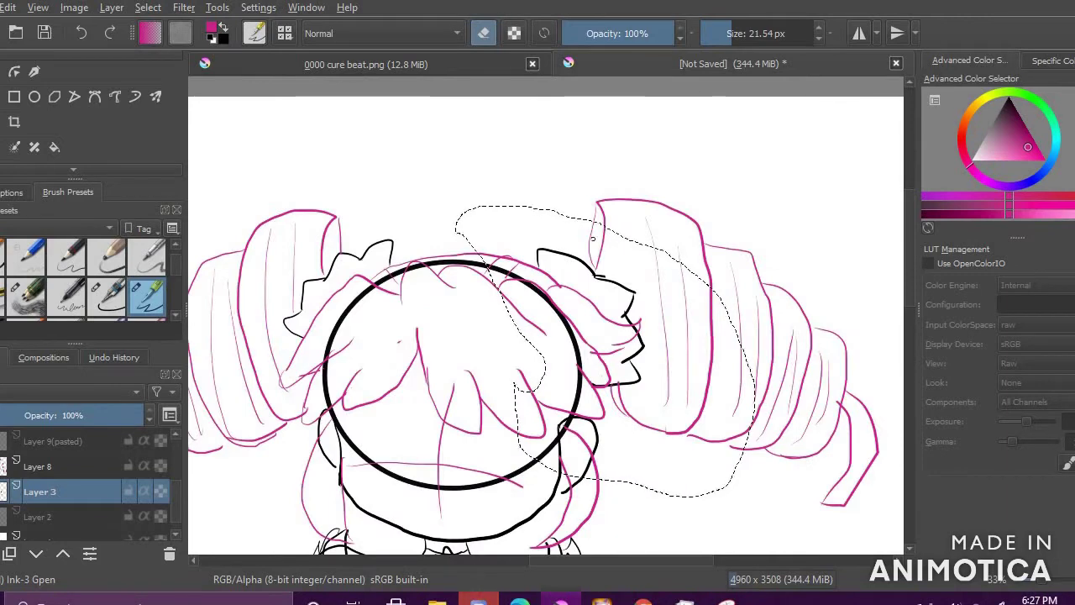
scroll(780, 386, down, 2)
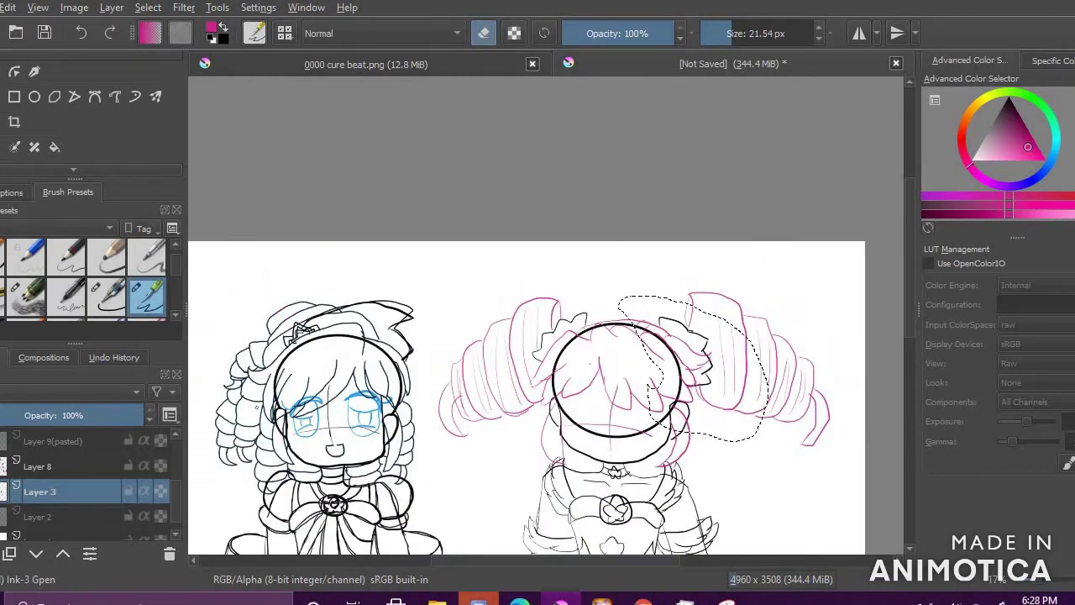
Step: Undo the mirroring and repositioning of the pigtail copy and return to Layer 8
key(ctrl+z)
click(86, 475)
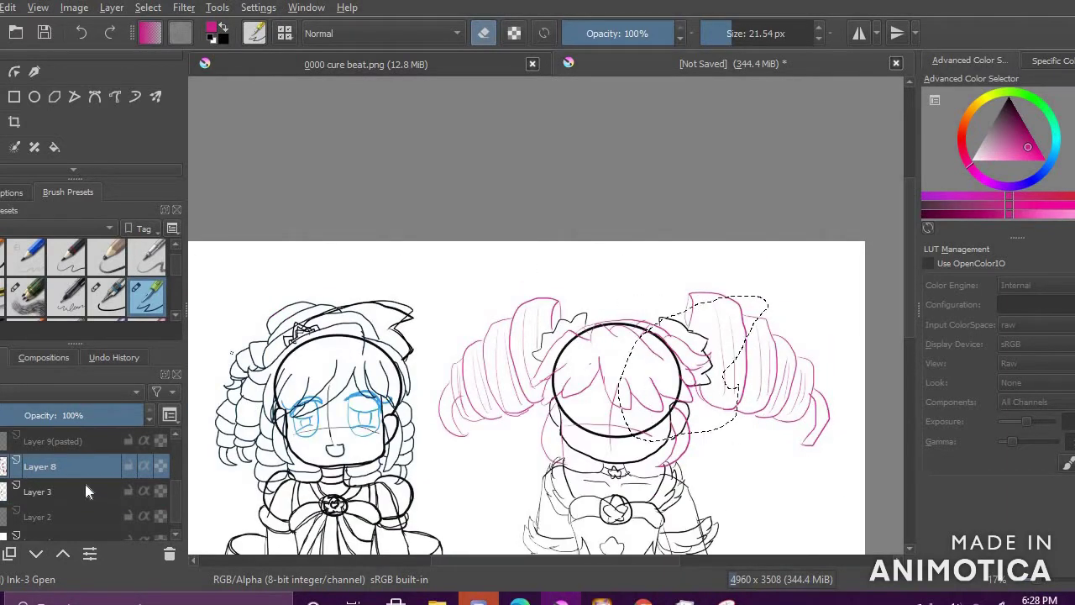
click(86, 494)
key(ctrl+z)
click(67, 466)
key(ctrl+t)
mouse_move(524, 375)
mouse_down()
mouse_move(622, 427)
mouse_move(501, 375)
mouse_move(513, 378)
mouse_up()
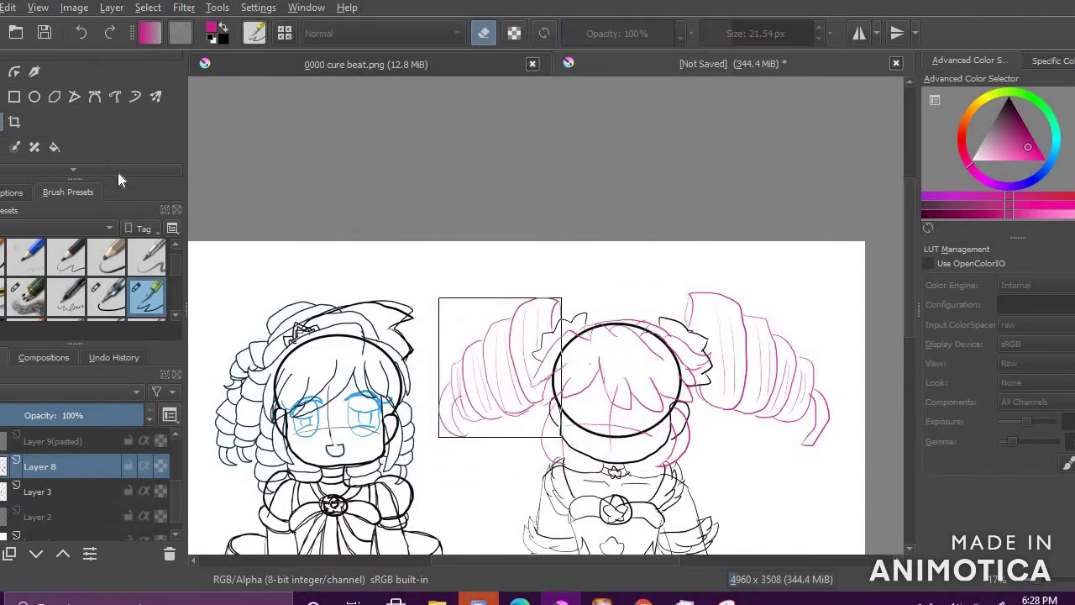
Step: Clear the selection around the left drill pigtail
scroll(106, 164, down, 3)
click(55, 141)
right_click(490, 346)
click(526, 370)
scroll(715, 421, down, 2)
scroll(738, 491, up, 3)
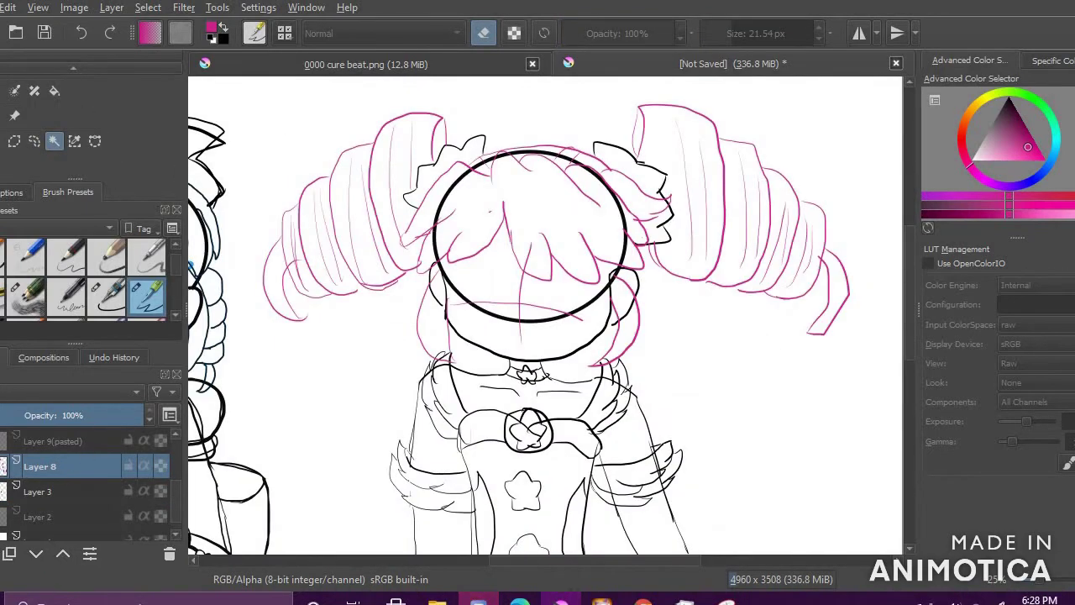
click(1, 466)
click(1, 466)
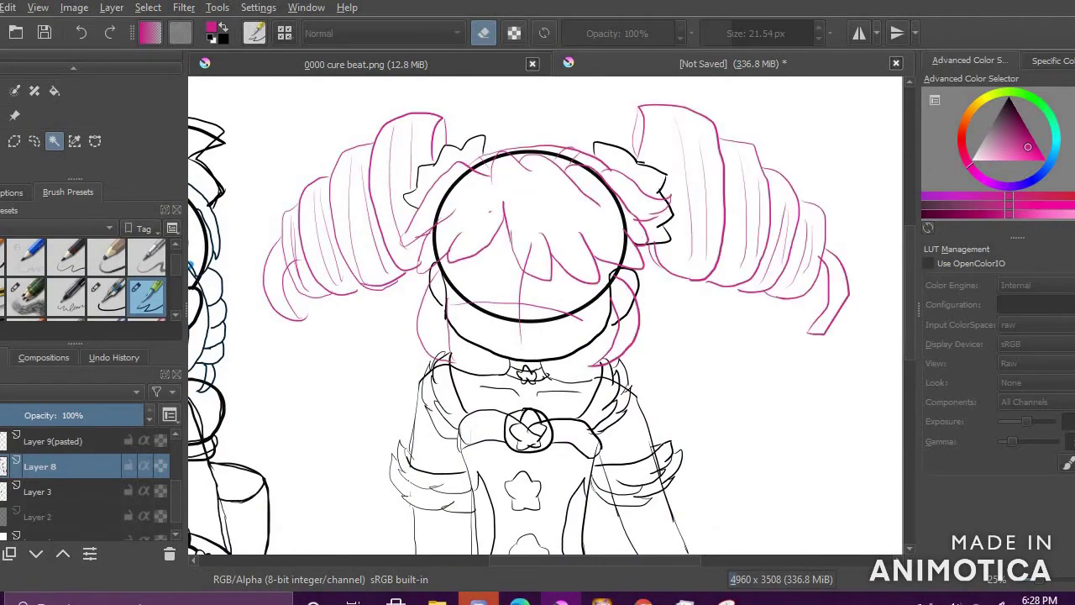
scroll(577, 450, down, 3)
scroll(576, 450, up, 2)
scroll(576, 450, down, 3)
scroll(573, 445, up, 3)
scroll(51, 126, up, 3)
click(1, 97)
scroll(512, 369, down, 1)
scroll(492, 312, up, 5)
scroll(504, 319, down, 2)
scroll(531, 412, up, 2)
Step: Lower the opacity of Layer 3 to 54% and of Layer 8 to 50%
click(35, 488)
click(58, 412)
click(46, 467)
click(54, 412)
Step: Add a new layer above Layer 8 and set up the Ink-2 Fineliner brush in black at 10.18 px
scroll(525, 401, down, 7)
scroll(529, 404, up, 6)
scroll(540, 99, down, 2)
scroll(540, 99, up, 4)
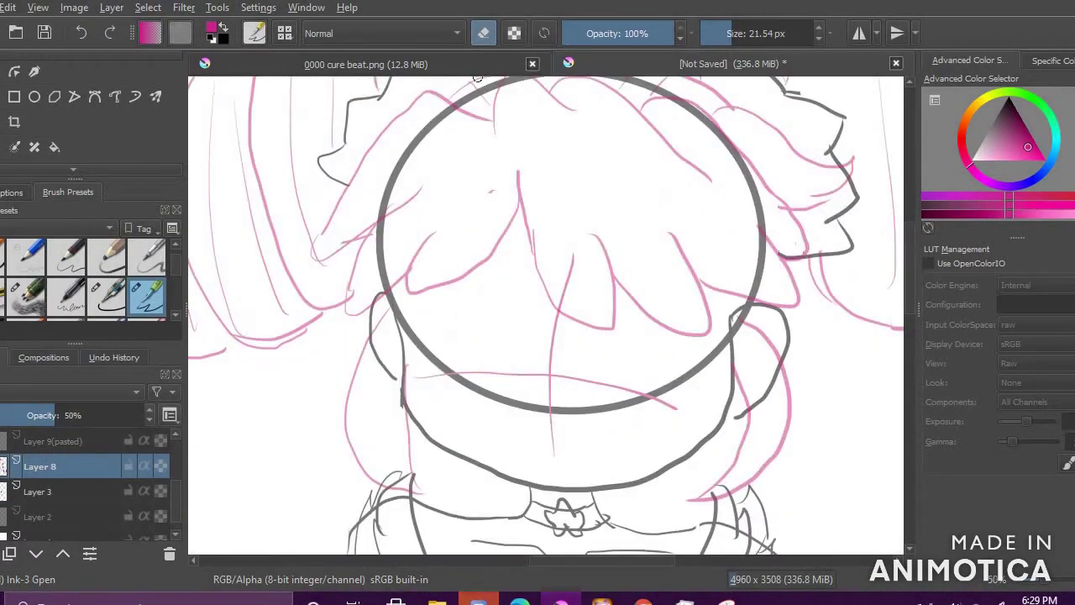
click(106, 294)
click(40, 491)
scroll(536, 465, up, 2)
drag(536, 466, 541, 407)
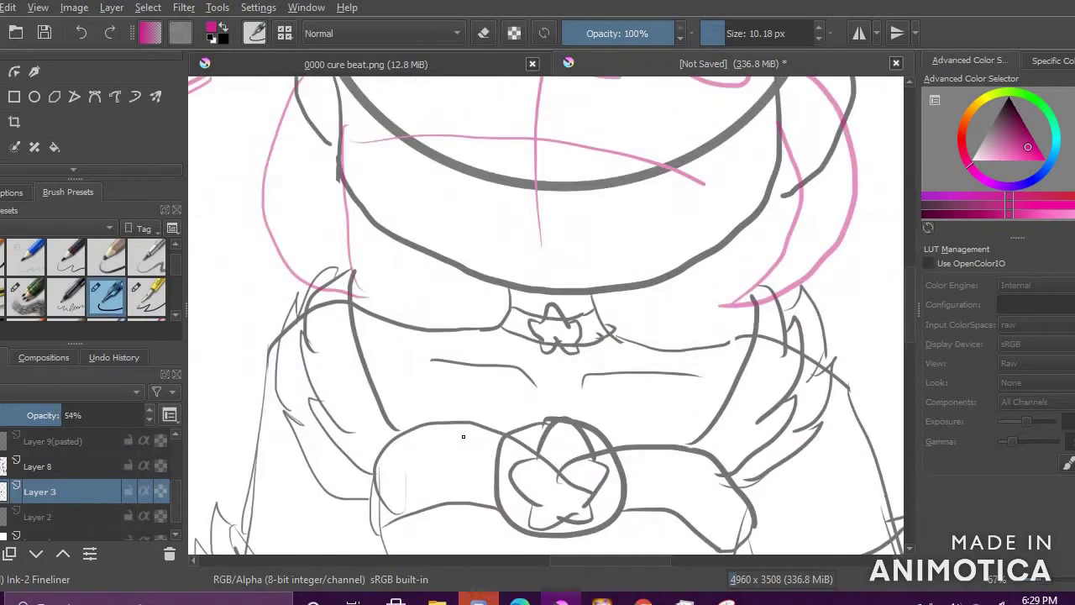
click(131, 461)
key(Insert)
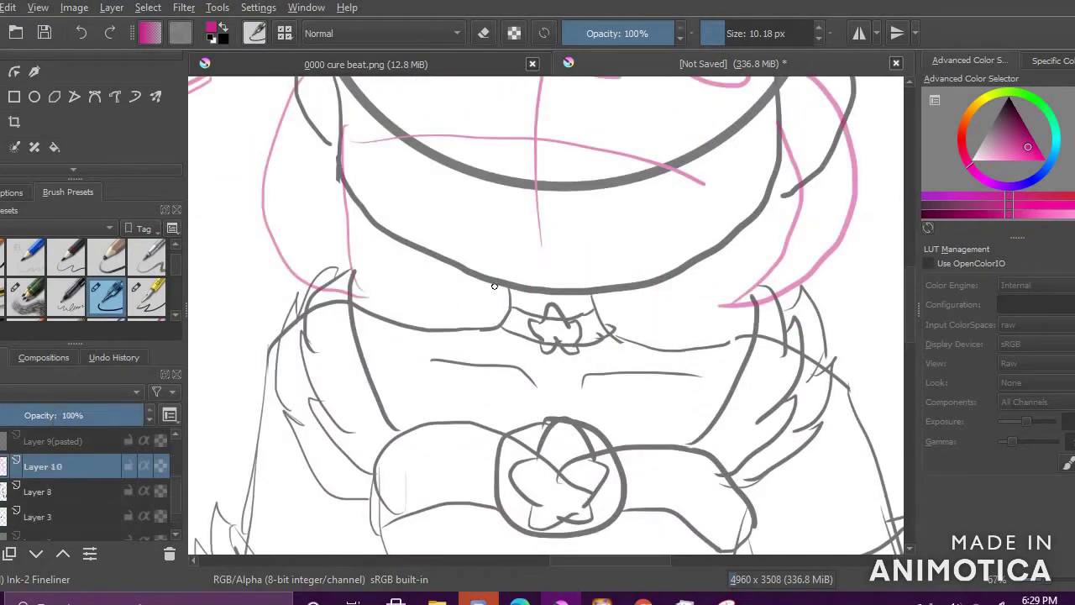
key(d)
Step: Ink the left half of the neckline and the inner row of the left shoulder feathers on Layer 10
mouse_move(506, 285)
mouse_down()
mouse_move(464, 331)
mouse_move(372, 312)
mouse_up()
mouse_move(359, 256)
mouse_down()
mouse_move(309, 330)
mouse_move(355, 427)
mouse_up()
mouse_move(294, 385)
mouse_down()
mouse_move(362, 496)
mouse_move(462, 427)
mouse_move(543, 420)
mouse_move(628, 474)
mouse_move(594, 533)
mouse_move(491, 469)
mouse_move(609, 446)
mouse_move(614, 523)
mouse_move(523, 529)
mouse_move(501, 456)
mouse_move(565, 423)
mouse_move(602, 446)
mouse_move(537, 428)
mouse_move(522, 457)
mouse_move(588, 454)
mouse_up()
key(ctrl+z)
key(ctrl+z)
key(ctrl+z)
key(ctrl+z)
Step: Ink the round chest brooch with a star and a small heart inside, plus the left bow loop's upper edge
drag(601, 505, 541, 496)
mouse_move(559, 473)
mouse_down()
mouse_move(576, 486)
mouse_move(560, 472)
mouse_up()
click(479, 600)
scroll(601, 362, up, 3)
scroll(640, 375, down, 3)
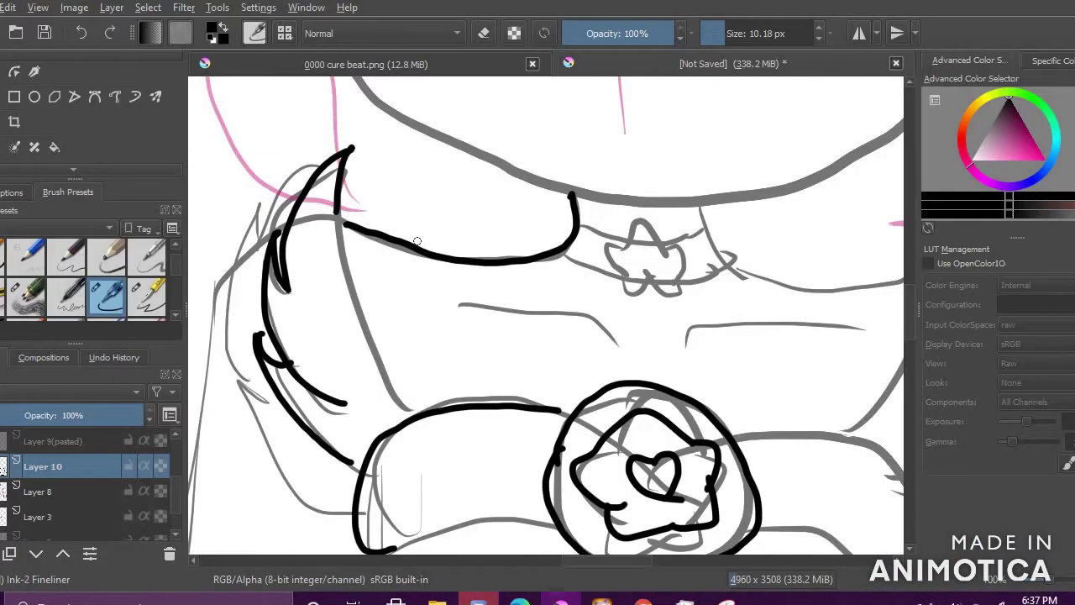
Step: Close the left bow loop's lower edge and ink the left collar edge and the neckline right of the neck
drag(399, 547, 562, 530)
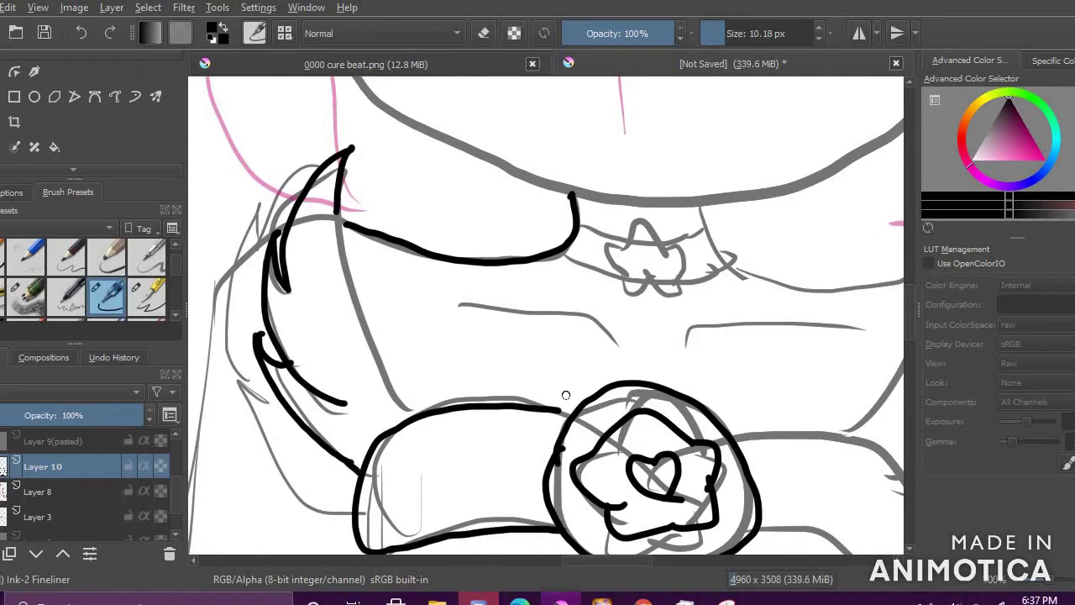
drag(339, 202, 418, 413)
mouse_move(697, 206)
mouse_down()
mouse_move(707, 243)
mouse_move(850, 297)
mouse_up()
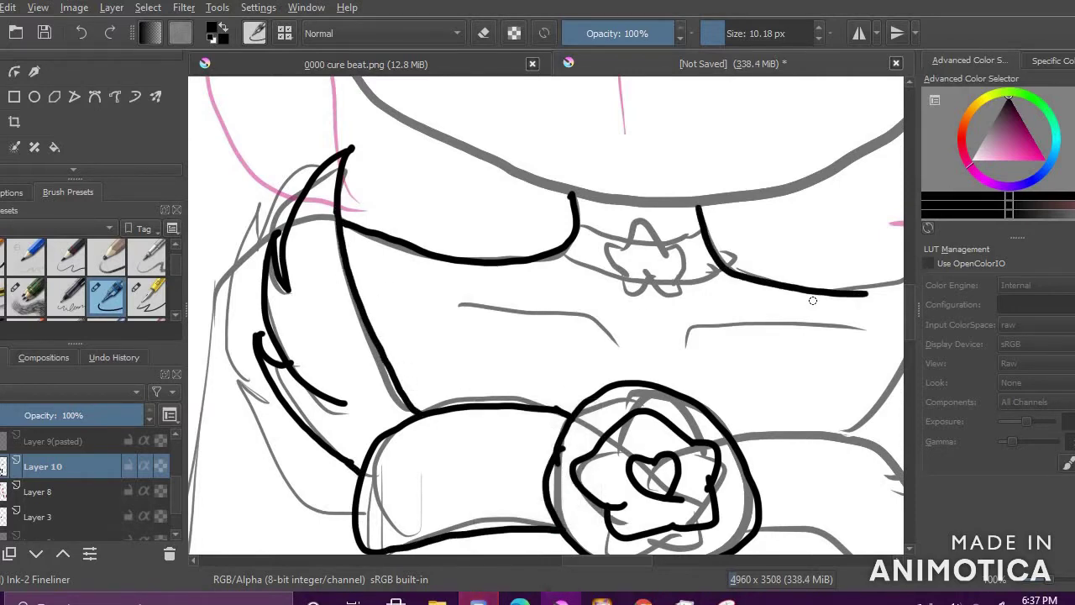
Step: Ink the outer row of pointed feathers on the left shoulder down to the bow
scroll(725, 208, down, 5)
scroll(481, 200, up, 4)
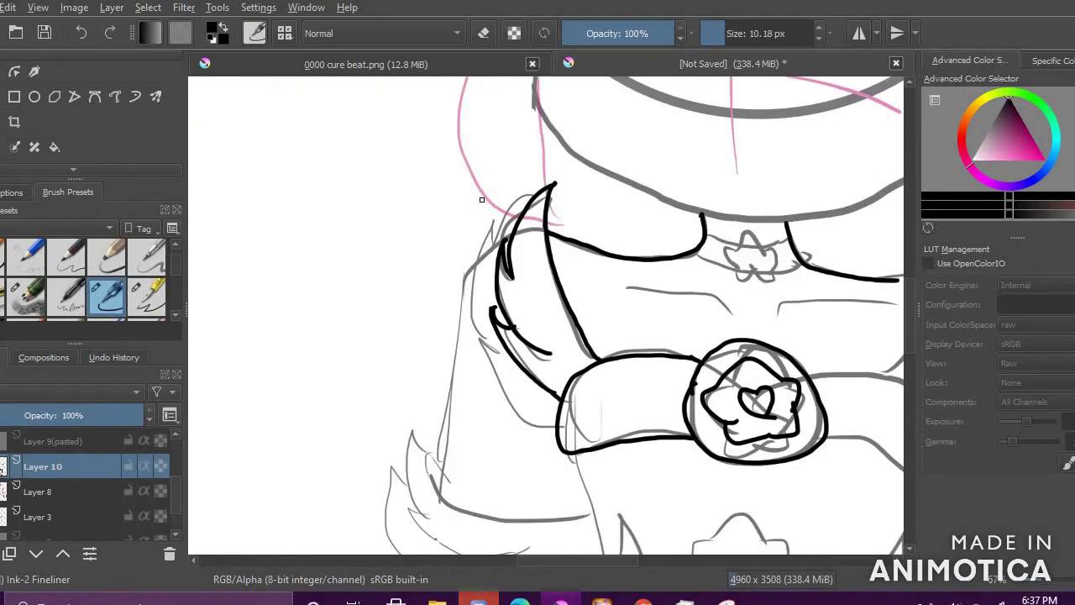
drag(517, 220, 488, 223)
mouse_move(487, 220)
mouse_down()
mouse_move(477, 315)
mouse_move(556, 425)
mouse_up()
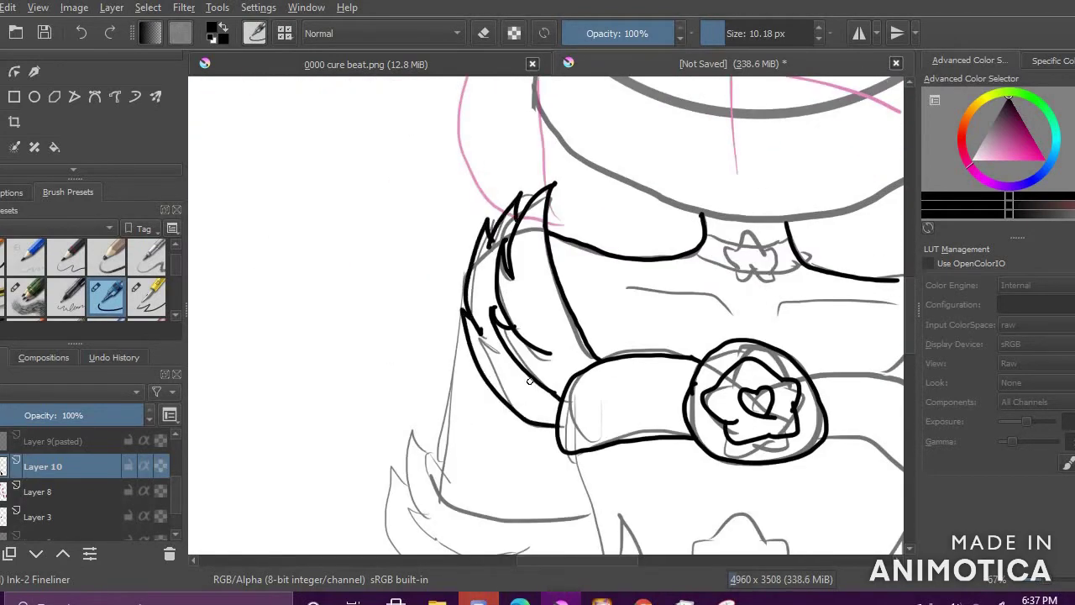
Step: Ink the two thin collarbone lines with a 4.53 px brush and set the size back to about 10 px
drag(720, 39, 717, 39)
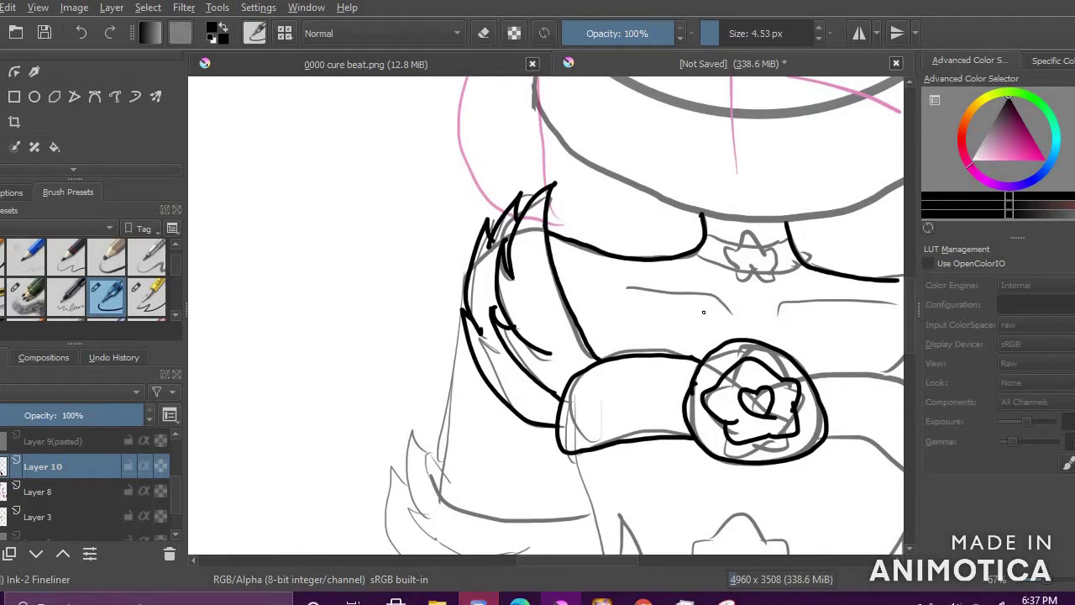
scroll(725, 290, down, 4)
drag(721, 38, 724, 40)
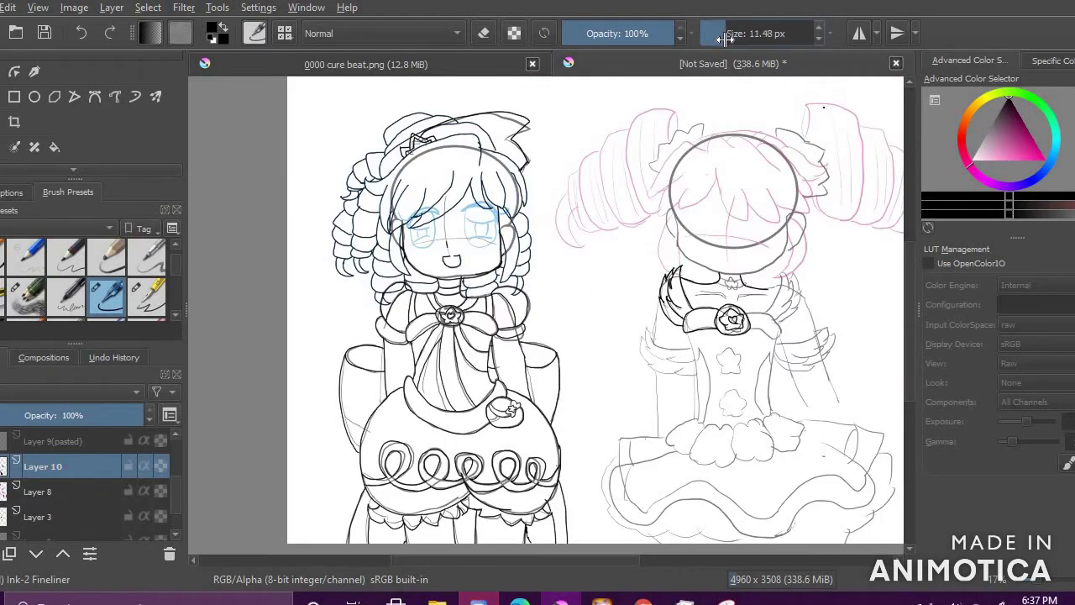
Step: Ink the right bow loop, the right collar edge and the feathers on the right shoulder
scroll(775, 249, up, 4)
mouse_move(568, 294)
mouse_down()
mouse_move(667, 299)
mouse_move(712, 383)
mouse_move(586, 357)
mouse_up()
mouse_move(640, 293)
mouse_down()
mouse_move(704, 149)
mouse_move(755, 237)
mouse_move(688, 311)
mouse_up()
mouse_move(744, 120)
mouse_down()
mouse_move(785, 170)
mouse_move(801, 214)
mouse_move(767, 254)
mouse_move(756, 313)
mouse_move(698, 327)
mouse_up()
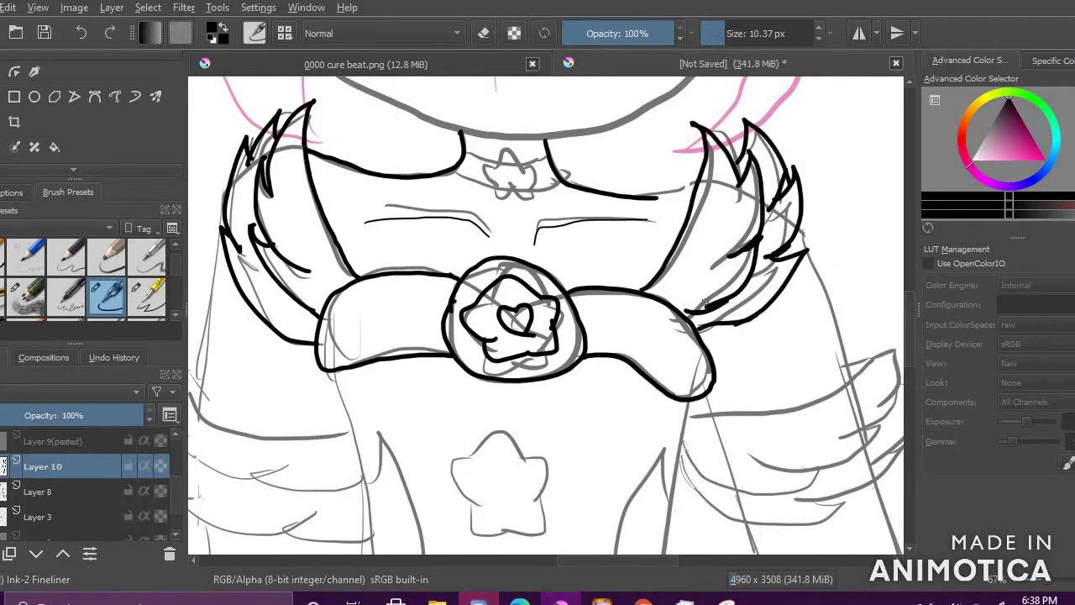
Step: Undo the right shoulder feather strokes and redraw both feather rows in a slimmer shape
key(ctrl+z)
key(ctrl+z)
key(ctrl+z)
key(ctrl+z)
key(ctrl+z)
mouse_move(739, 180)
mouse_down()
mouse_move(737, 251)
mouse_move(705, 269)
mouse_up()
drag(748, 243, 714, 314)
mouse_move(738, 122)
mouse_down()
mouse_move(771, 191)
mouse_move(783, 267)
mouse_move(710, 334)
mouse_up()
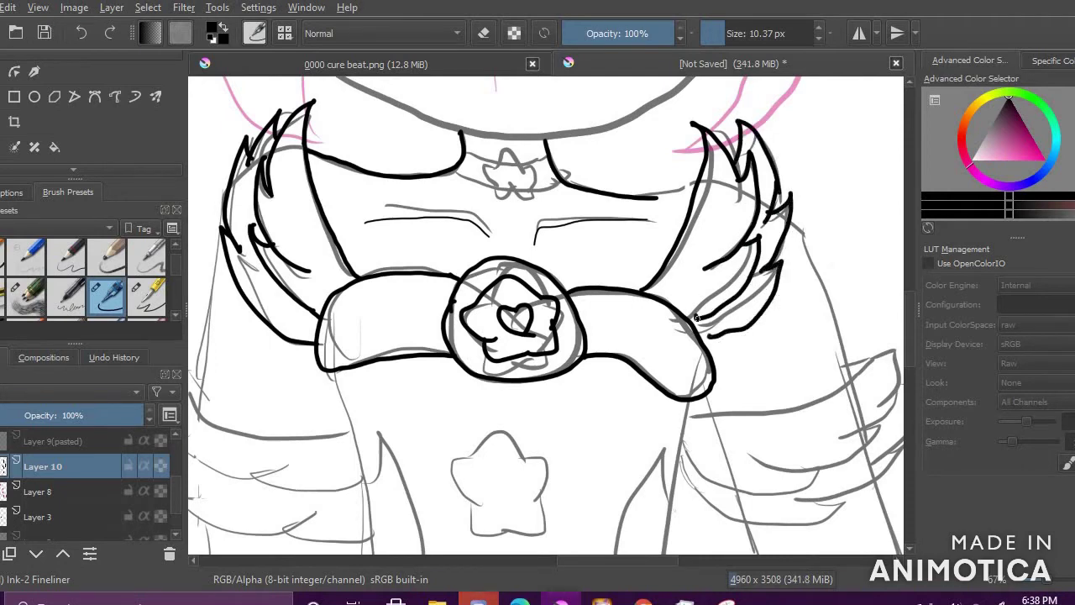
Step: Ink the right upper arm's outline and the upper edge of its feathered cuff
drag(790, 220, 828, 322)
drag(707, 409, 710, 413)
drag(689, 417, 841, 404)
key(ctrl+z)
mouse_move(689, 417)
mouse_down()
mouse_move(874, 377)
mouse_move(892, 350)
mouse_up()
key(ctrl+z)
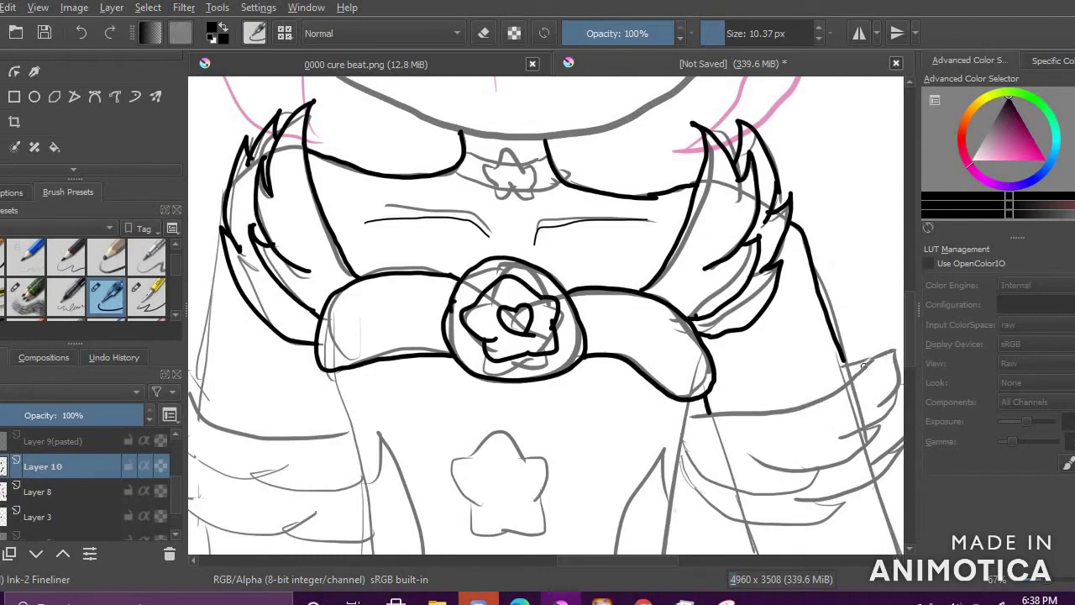
drag(827, 394, 691, 414)
Step: Extend the right cuff's upper edge into a pointed feather tip and ink the tip's outer side
scroll(815, 385, down, 3)
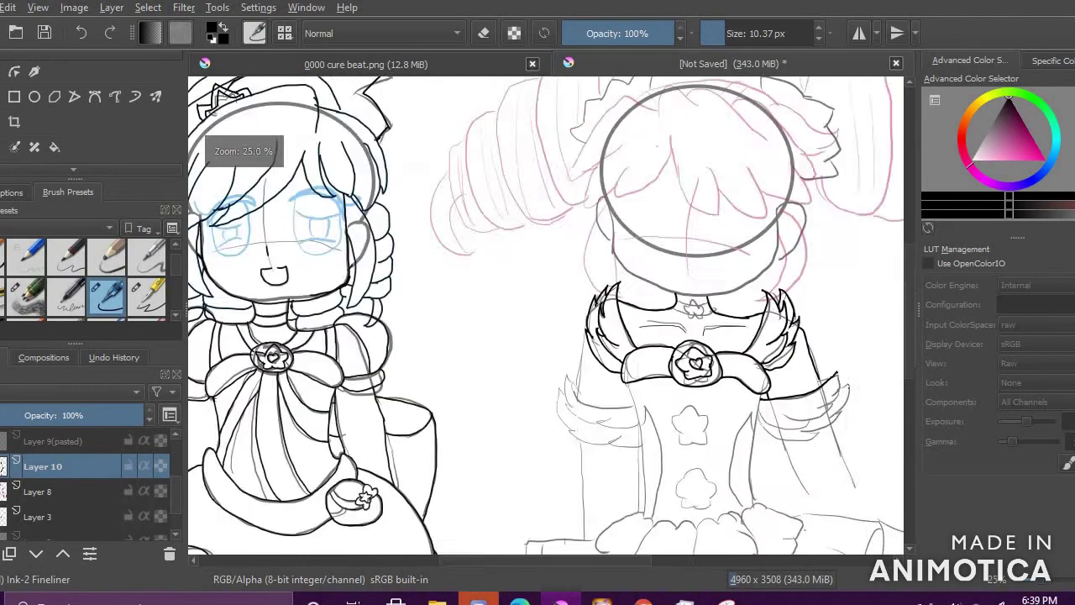
scroll(849, 382, up, 5)
drag(768, 295, 726, 467)
key(ctrl+z)
mouse_move(738, 323)
mouse_down()
mouse_move(770, 274)
mouse_move(721, 461)
mouse_up()
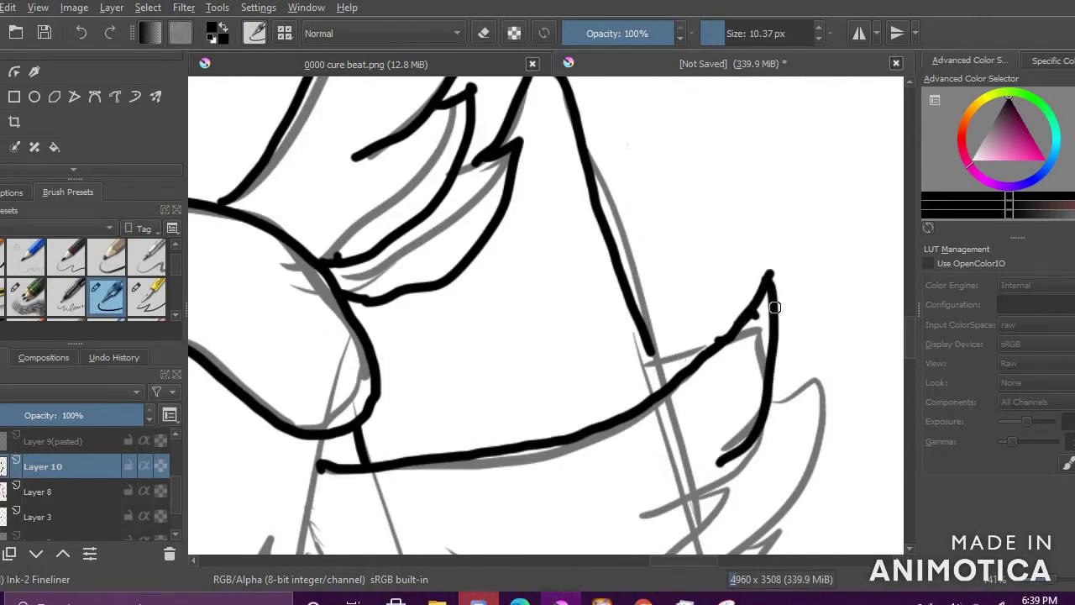
Step: Ink the inner feather strokes and the first lower edge of the right arm's cuff
scroll(533, 213, down, 3)
drag(623, 331, 590, 336)
mouse_move(628, 330)
mouse_down()
mouse_move(582, 373)
mouse_move(457, 388)
mouse_move(496, 357)
mouse_up()
key(ctrl+z)
mouse_move(592, 377)
mouse_down()
mouse_move(441, 383)
mouse_move(429, 362)
mouse_up()
Step: Ink the outer feather tips and the bottom edge of the right arm's cuff, redoing strokes that miss
drag(647, 305, 657, 348)
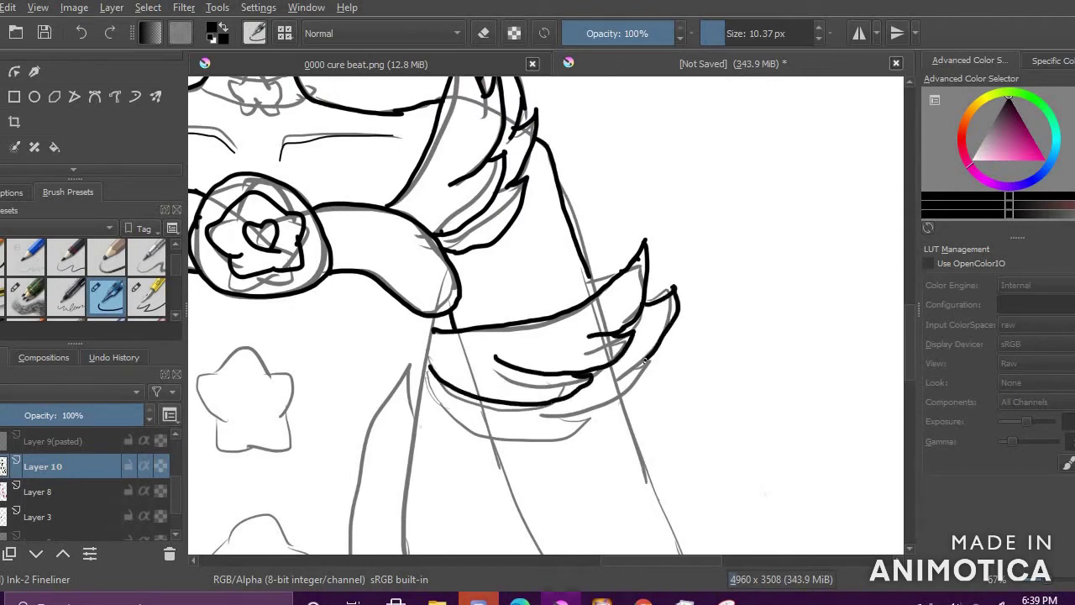
key(ctrl+z)
mouse_move(675, 289)
mouse_down()
mouse_move(632, 359)
mouse_move(671, 345)
mouse_up()
mouse_move(668, 347)
mouse_down()
mouse_move(587, 412)
mouse_move(648, 406)
mouse_move(594, 425)
mouse_move(423, 377)
mouse_up()
key(ctrl+z)
key(ctrl+z)
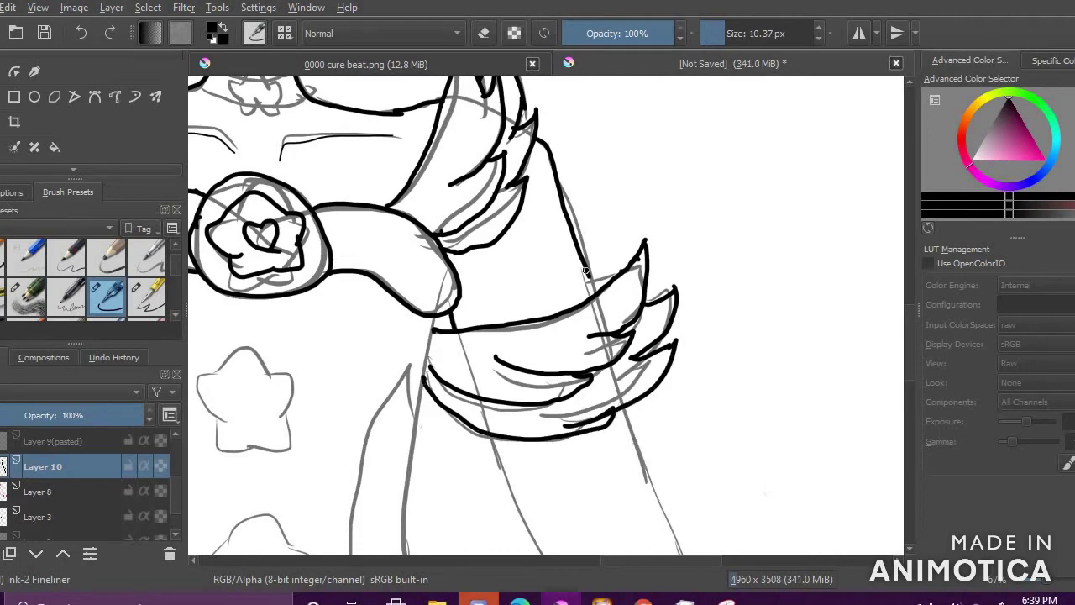
Step: Ink the narrow pointed panel along the bodice's right side down to the waist
drag(411, 421, 415, 345)
drag(413, 345, 353, 479)
key(ctrl+z)
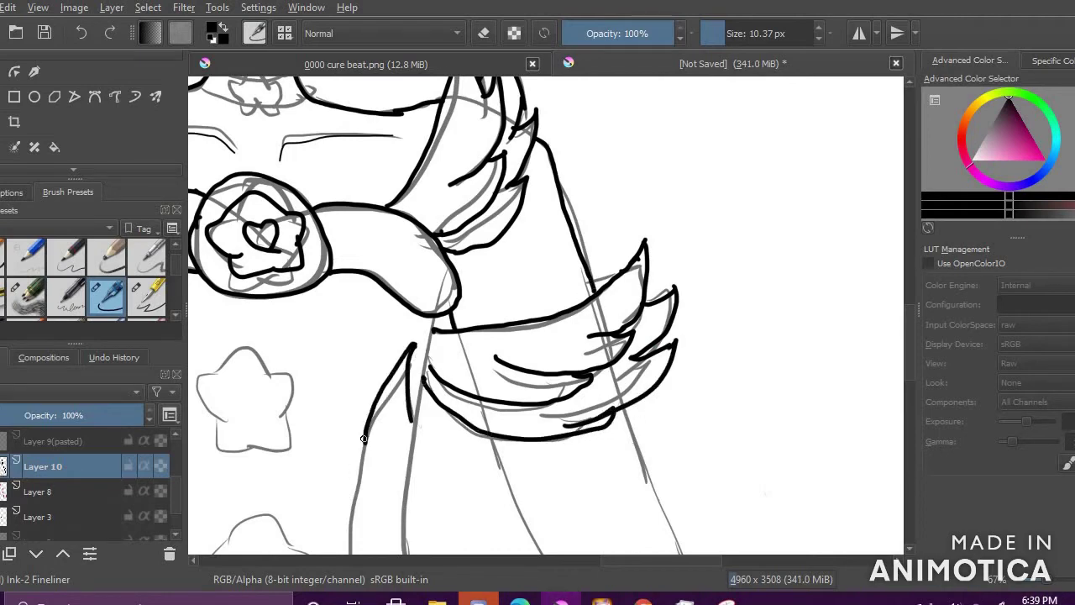
scroll(362, 345, down, 3)
scroll(333, 417, up, 3)
drag(462, 263, 467, 449)
mouse_move(418, 277)
mouse_down()
mouse_move(407, 424)
mouse_move(437, 463)
mouse_up()
Step: Ink the outlines of the two stars down the middle of the bodice
mouse_move(265, 209)
mouse_down()
mouse_move(335, 250)
mouse_move(265, 293)
mouse_move(265, 209)
mouse_up()
mouse_move(277, 374)
mouse_down()
mouse_move(344, 385)
mouse_move(362, 424)
mouse_up()
mouse_move(281, 378)
mouse_down()
mouse_move(275, 430)
mouse_move(363, 416)
mouse_up()
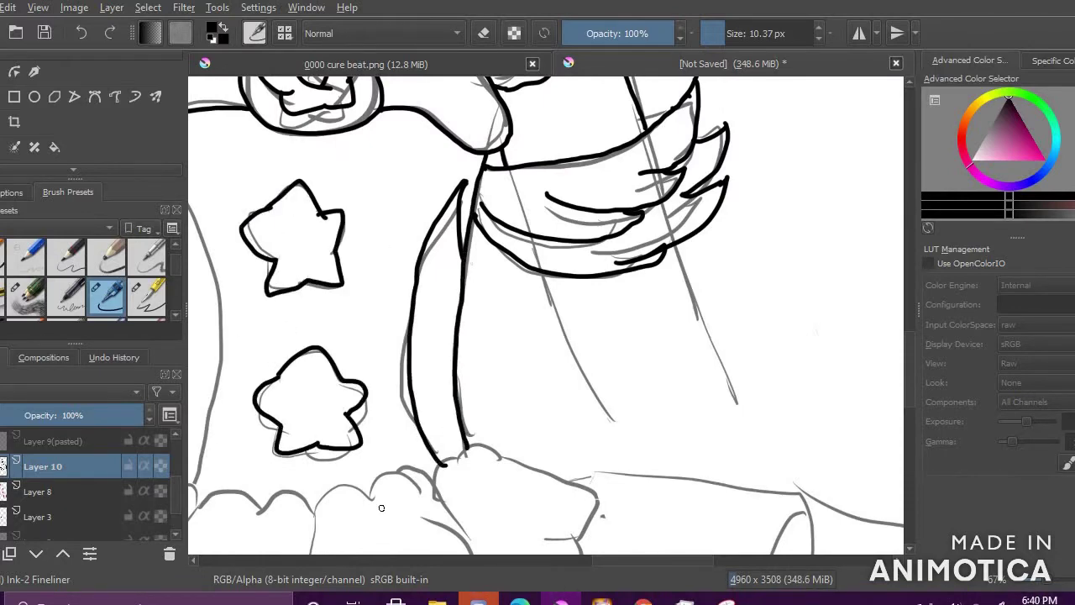
Step: Ink the bodice's left side edge and the narrow pointed panel beside it down to the waist
scroll(337, 496, down, 2)
scroll(395, 336, up, 2)
mouse_move(357, 230)
mouse_down()
mouse_move(397, 334)
mouse_move(372, 533)
mouse_up()
mouse_move(309, 168)
mouse_down()
mouse_move(350, 304)
mouse_move(355, 512)
mouse_up()
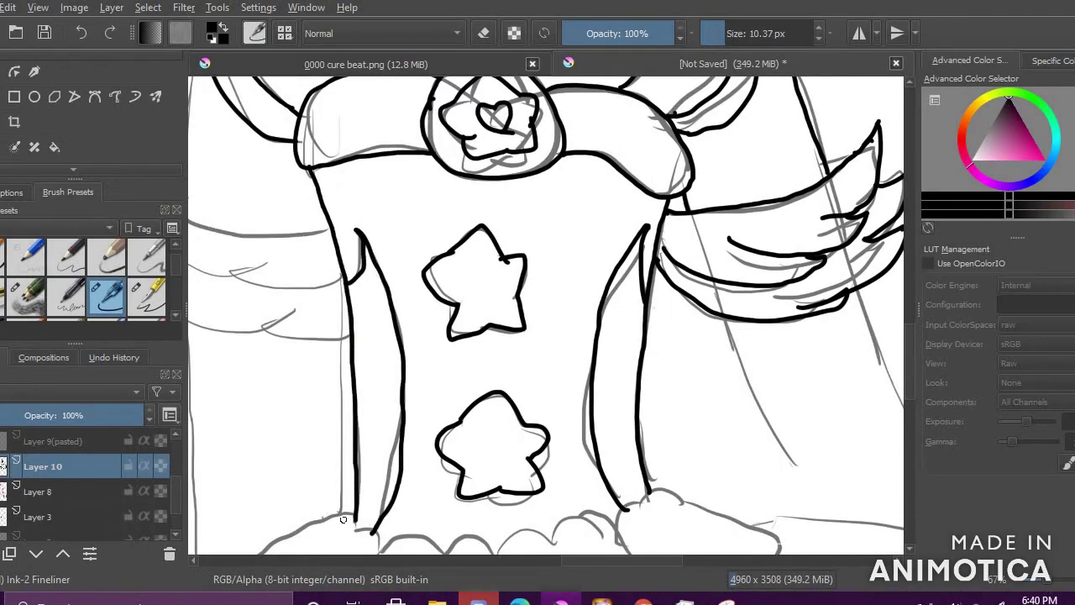
Step: Ink the scalloped waistline across the bottom of the bodice and the upper edge of the far-left waist petal
scroll(387, 517, down, 3)
scroll(329, 418, up, 2)
mouse_move(374, 413)
mouse_down()
mouse_move(552, 419)
mouse_move(731, 383)
mouse_move(788, 320)
mouse_move(849, 341)
mouse_up()
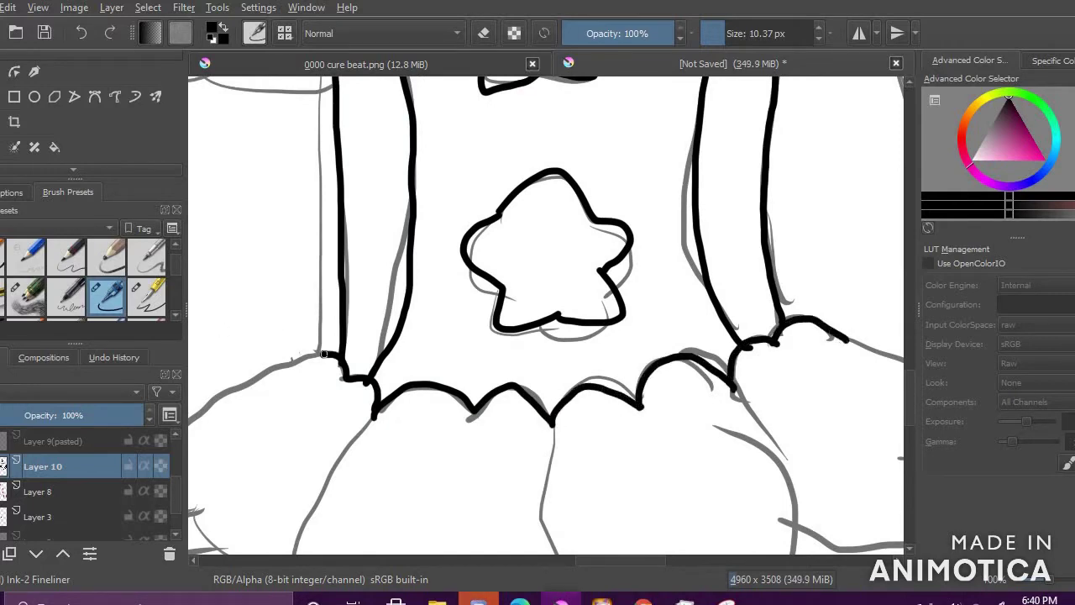
drag(330, 353, 234, 383)
Step: Ink the outlines of the two central waist petals, redoing strokes that miss
scroll(233, 383, down, 3)
scroll(489, 358, up, 3)
mouse_move(409, 250)
mouse_down()
mouse_move(464, 452)
mouse_move(582, 413)
mouse_up()
key(ctrl+z)
drag(464, 452, 595, 412)
mouse_move(586, 259)
mouse_down()
mouse_move(694, 439)
mouse_move(769, 260)
mouse_move(584, 372)
mouse_move(777, 435)
mouse_move(761, 214)
mouse_up()
key(ctrl+z)
scroll(331, 239, down, 3)
scroll(291, 247, up, 1)
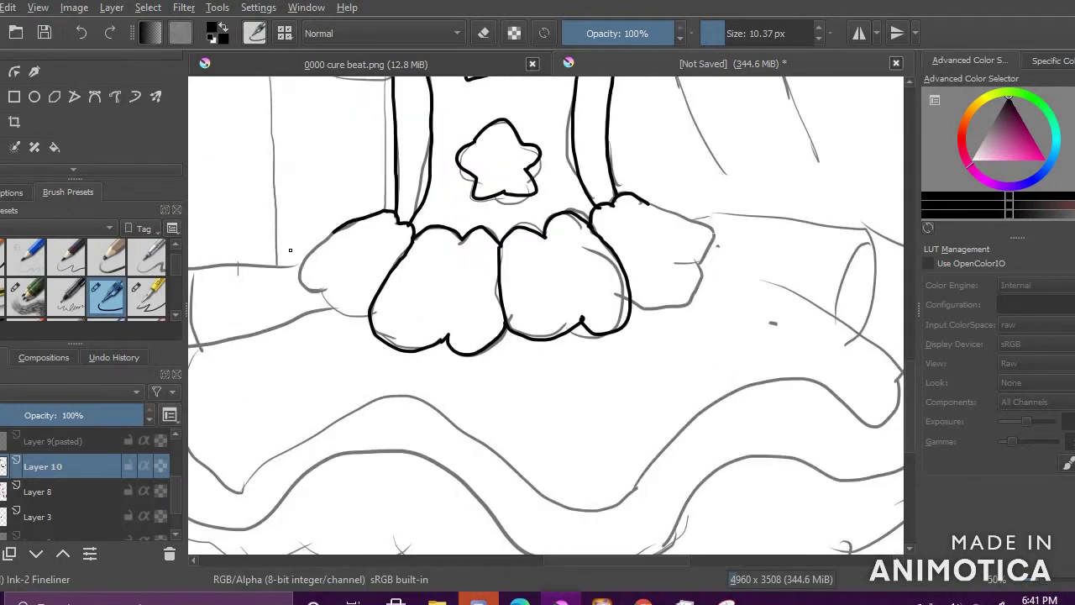
Step: Ink the outer waist petals on both sides with their notched lower edges
scroll(807, 403, down, 2)
scroll(828, 328, up, 3)
mouse_move(413, 245)
mouse_down()
mouse_move(528, 383)
mouse_move(404, 463)
mouse_up()
scroll(468, 371, down, 2)
scroll(308, 411, up, 2)
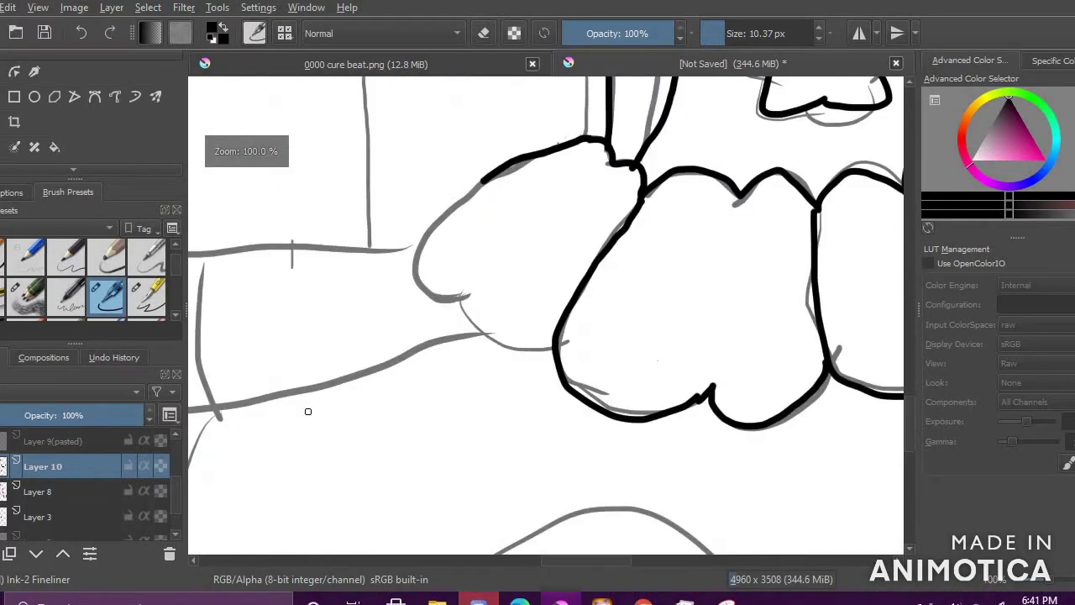
mouse_move(459, 176)
mouse_down()
mouse_move(420, 302)
mouse_move(537, 338)
mouse_up()
Step: Reduce the brush size to 9.34 px and ink the left arm's feathered cuff, redoing strokes that miss
scroll(537, 338, down, 3)
scroll(494, 297, up, 4)
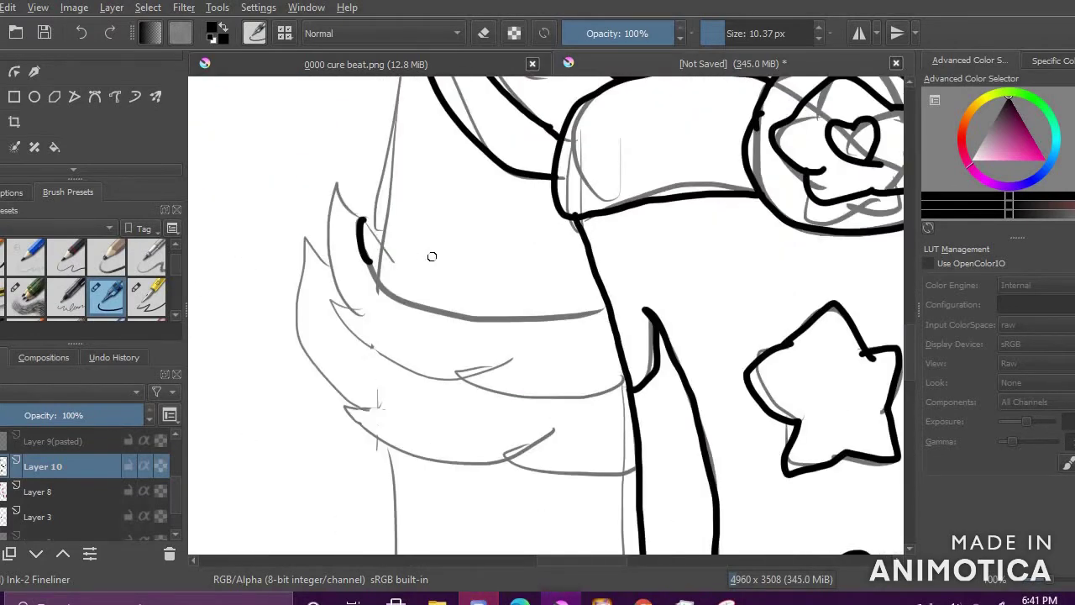
key(bracketleft)
mouse_move(383, 241)
mouse_down()
mouse_move(471, 317)
mouse_move(606, 313)
mouse_up()
mouse_move(335, 173)
mouse_down()
mouse_move(378, 304)
mouse_move(466, 351)
mouse_up()
key(ctrl+z)
mouse_move(375, 303)
mouse_down()
mouse_move(387, 368)
mouse_move(504, 361)
mouse_up()
mouse_move(405, 388)
mouse_down()
mouse_move(558, 405)
mouse_move(418, 392)
mouse_move(623, 380)
mouse_up()
key(ctrl+z)
mouse_move(334, 264)
mouse_down()
mouse_move(333, 361)
mouse_move(353, 380)
mouse_up()
key(ctrl+z)
drag(304, 348, 467, 451)
mouse_move(414, 452)
mouse_down()
mouse_move(447, 471)
mouse_move(633, 430)
mouse_up()
Step: Ink the left arm's outer and inner edges from the feathered cuff down to the skirt
scroll(478, 411, down, 5)
scroll(486, 523, up, 3)
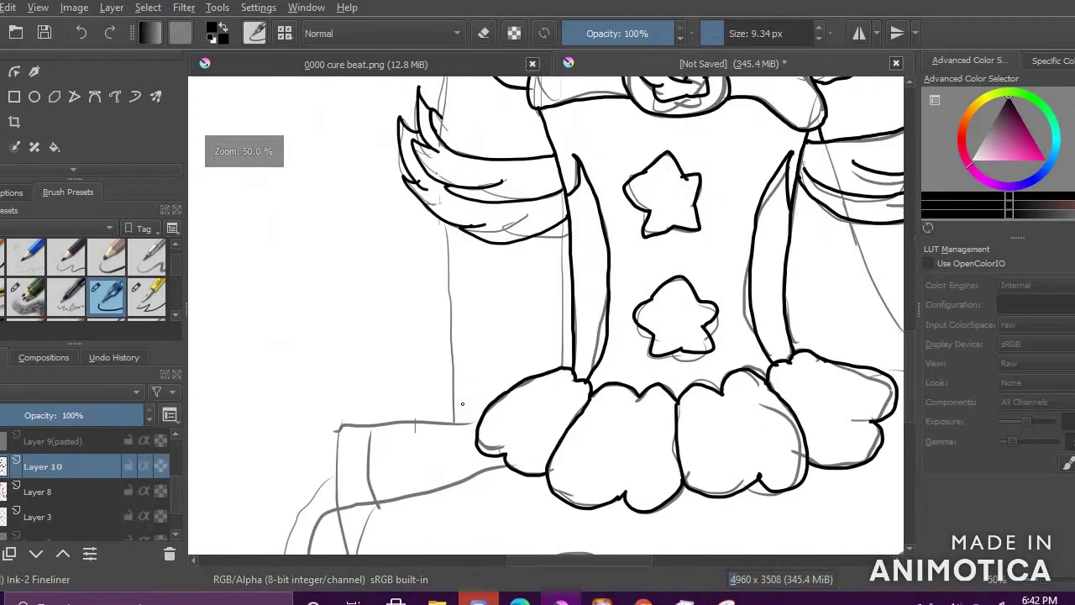
scroll(462, 404, up, 1)
drag(443, 168, 460, 430)
drag(589, 169, 599, 352)
scroll(533, 305, down, 4)
scroll(512, 189, up, 3)
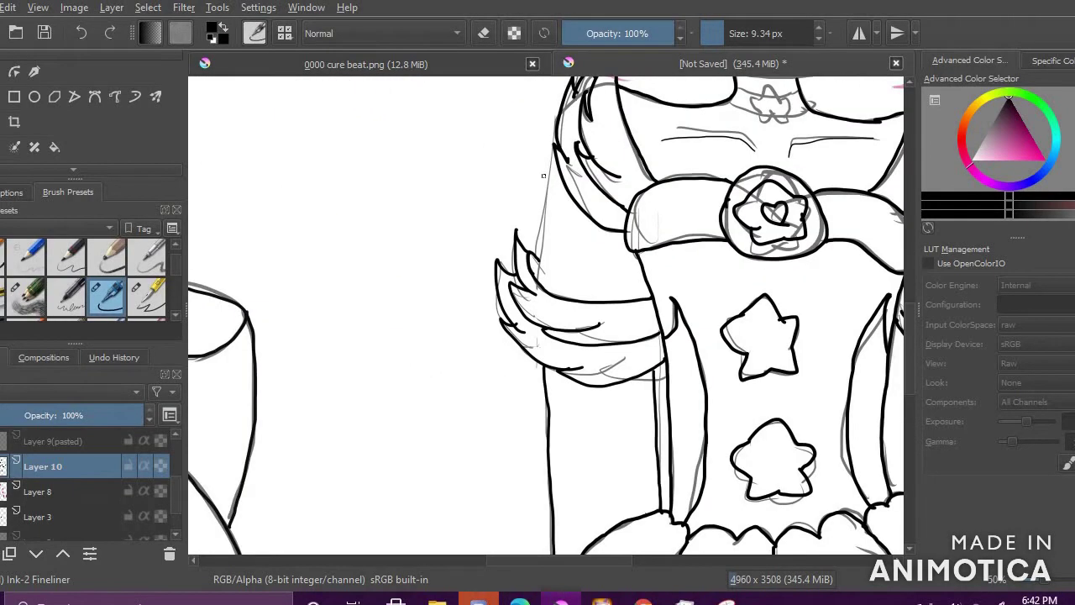
Step: Ink the skirt's upper tier on the left and the start of the main skirt's left curve
scroll(699, 154, down, 3)
scroll(755, 239, up, 3)
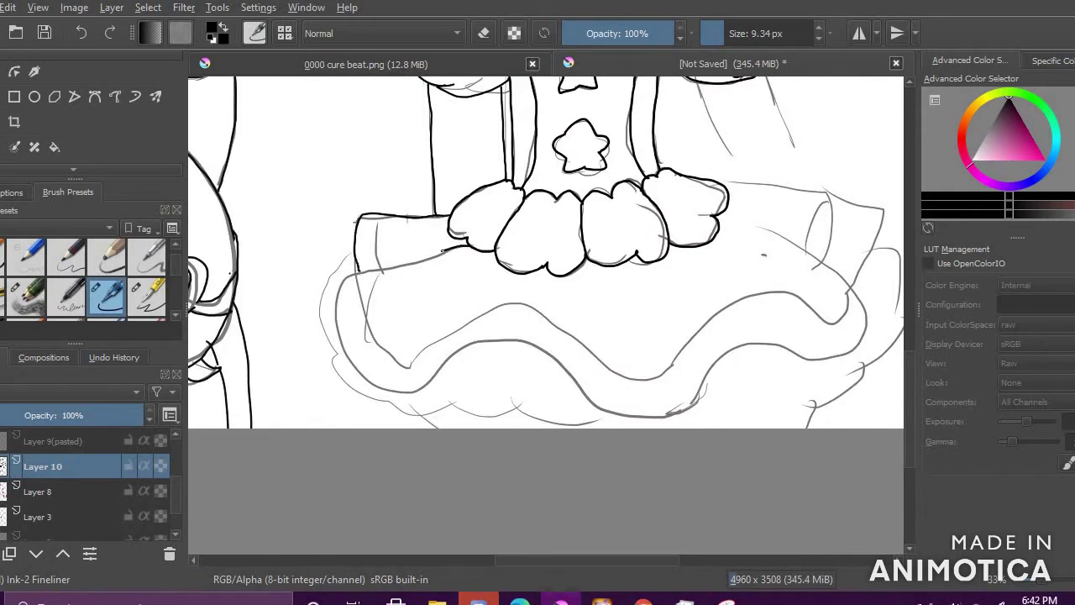
drag(343, 351, 465, 346)
key(ctrl+z)
scroll(351, 239, up, 3)
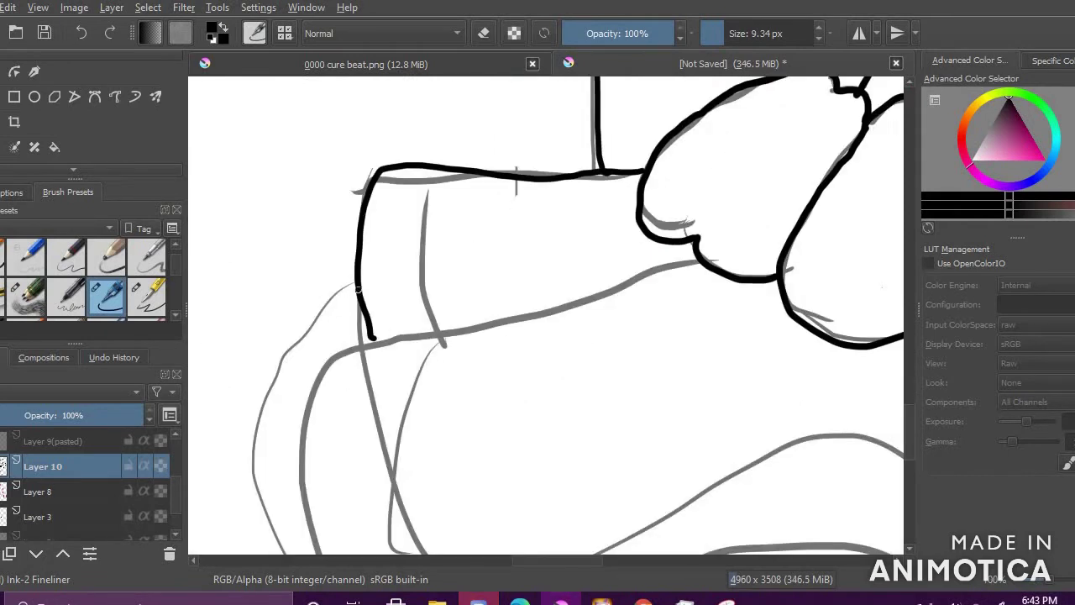
drag(674, 271, 491, 328)
key(ctrl+z)
mouse_move(351, 351)
mouse_down()
mouse_move(694, 262)
mouse_move(304, 460)
mouse_move(327, 559)
mouse_up()
scroll(350, 223, down, 3)
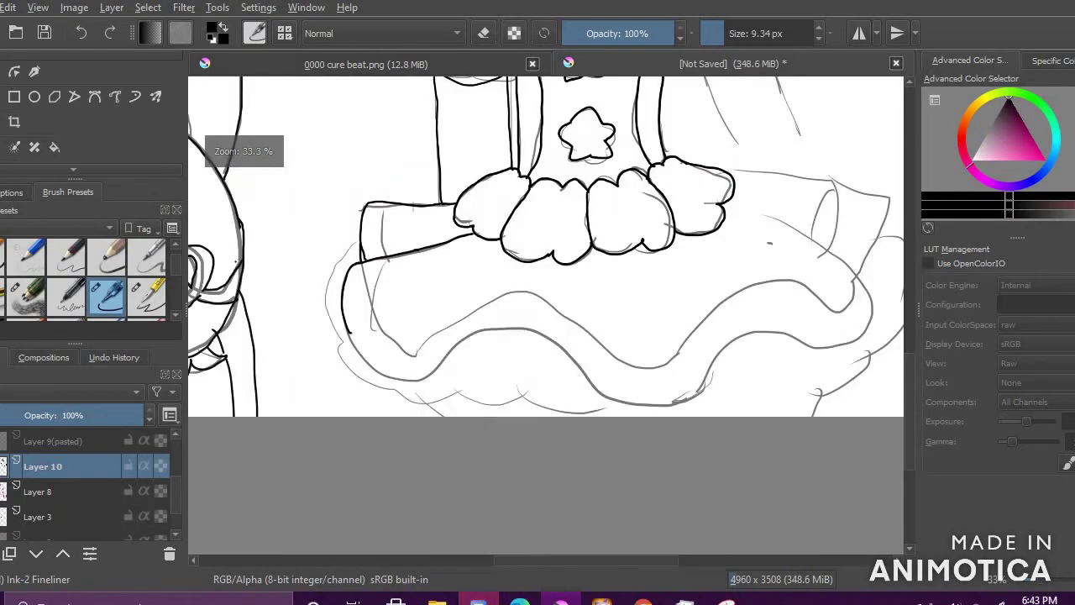
Step: Ink the main skirt's hem around the left curve and over the first wave, redoing strokes that miss
scroll(372, 338, up, 3)
mouse_move(277, 326)
mouse_down()
mouse_move(336, 420)
mouse_move(416, 465)
mouse_up()
key(ctrl+z)
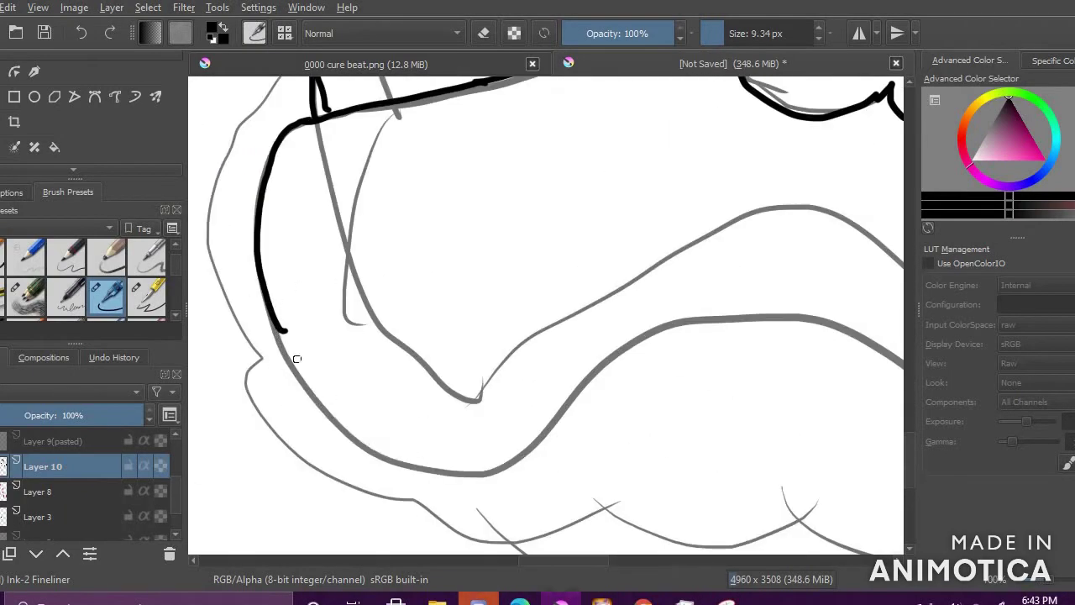
scroll(905, 229, down, 3)
drag(284, 231, 293, 284)
key(ctrl+z)
mouse_move(281, 239)
mouse_down()
mouse_move(468, 372)
mouse_move(840, 259)
mouse_move(882, 257)
mouse_up()
key(ctrl+z)
mouse_move(282, 249)
mouse_down()
mouse_move(571, 316)
mouse_move(904, 252)
mouse_up()
Step: Ink the rest of the wavy hem on Layer 10 and carry it up around the skirt's right edge
scroll(519, 319, down, 2)
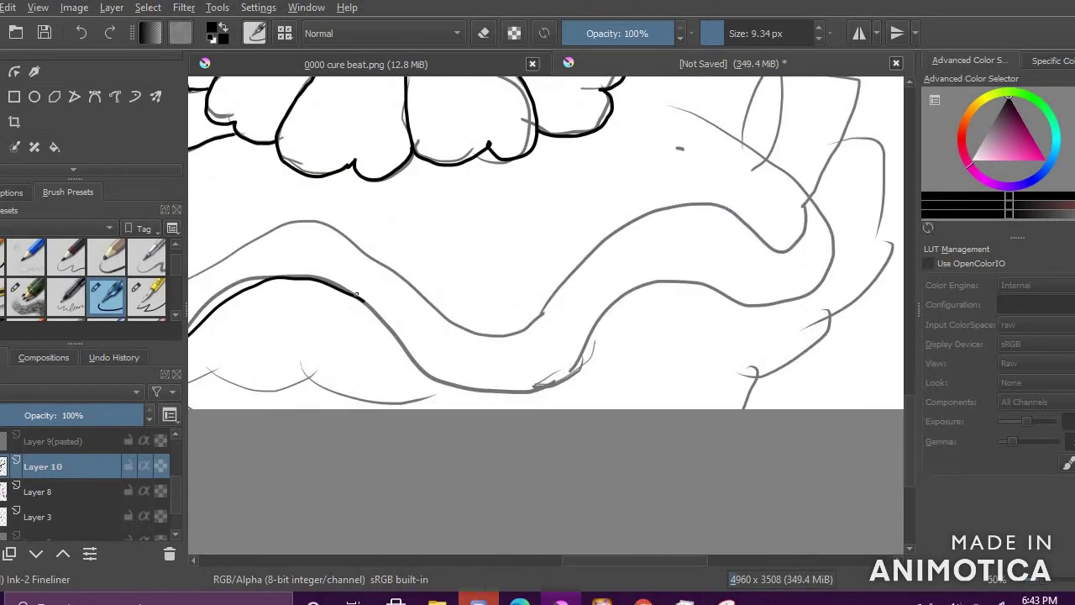
click(65, 517)
click(59, 491)
click(64, 466)
mouse_move(373, 293)
mouse_down()
mouse_move(379, 318)
mouse_move(451, 386)
mouse_move(679, 289)
mouse_move(810, 306)
mouse_move(695, 128)
mouse_move(853, 191)
mouse_move(835, 272)
mouse_move(553, 371)
mouse_move(354, 312)
mouse_up()
key(ctrl+z)
key(ctrl+z)
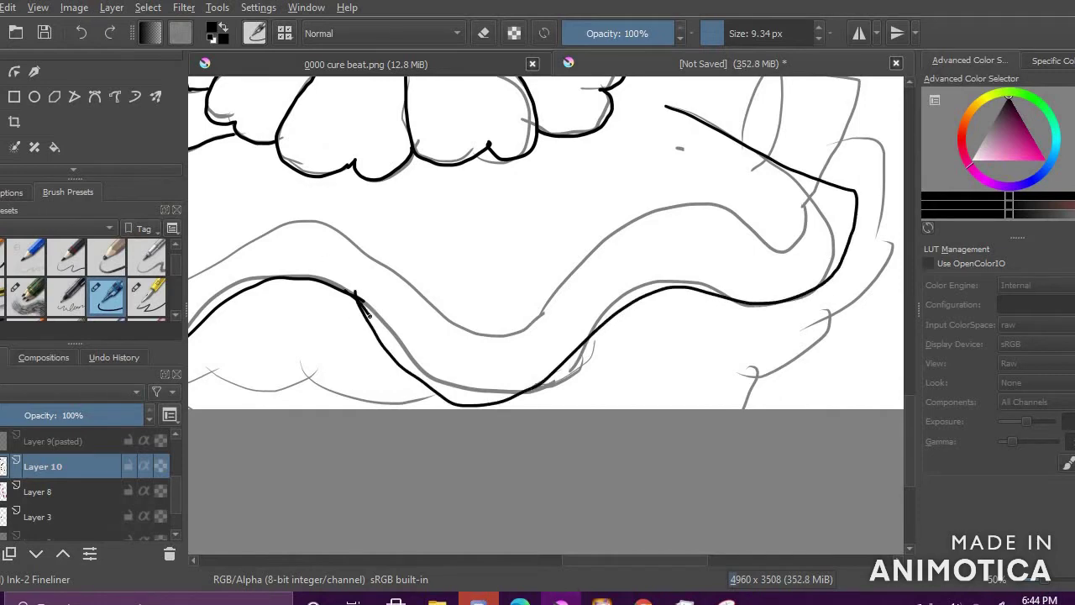
Step: Erase the stray stroke ends where the two hem lines meet after the first wave
click(485, 35)
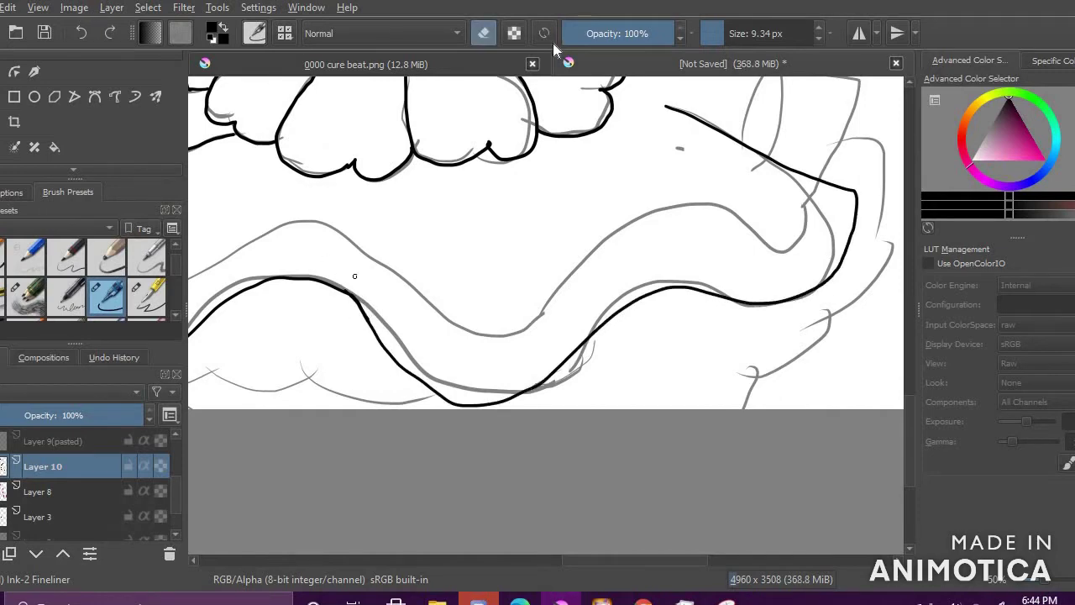
key(e)
scroll(874, 252, down, 6)
scroll(873, 252, up, 5)
scroll(697, 276, down, 1)
scroll(739, 359, up, 1)
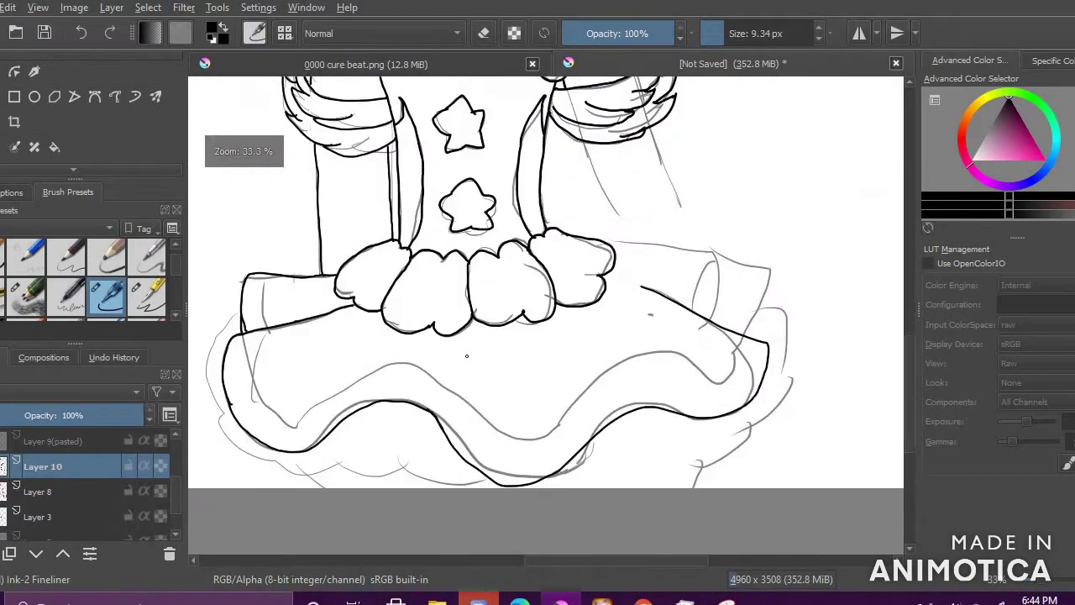
Step: Ink the skirt's upper tier on the right with its side edge and inner trim line
key(plus)
drag(506, 242, 725, 323)
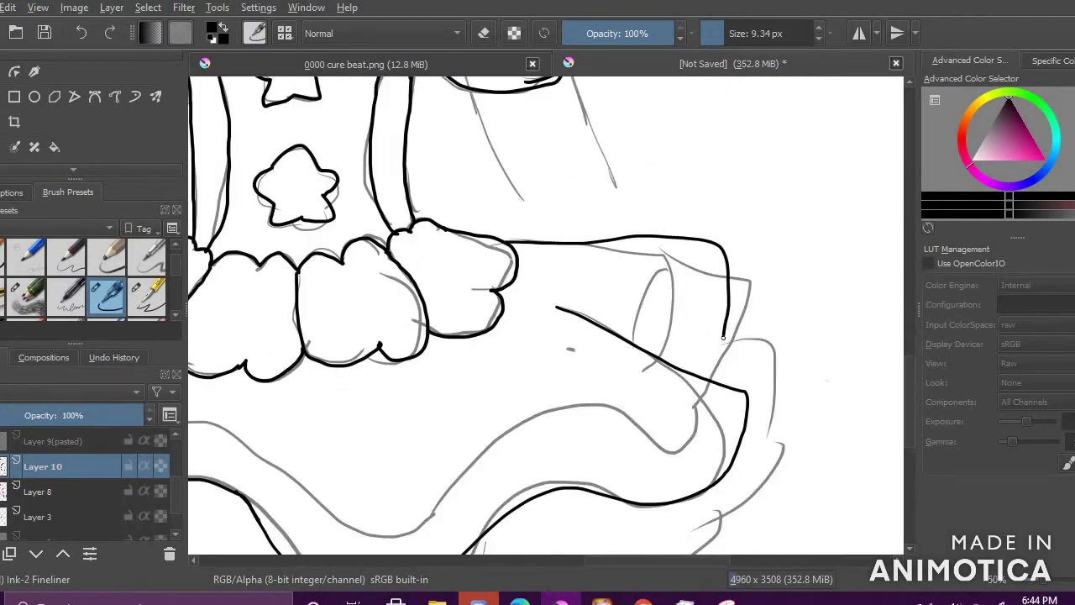
mouse_move(693, 243)
mouse_down()
mouse_move(698, 358)
mouse_move(689, 374)
mouse_up()
Step: Ink the scalloped ruffle beneath the skirt's left side and along the bottom of the canvas
scroll(675, 367, down, 2)
drag(452, 417, 643, 341)
scroll(643, 341, up, 1)
drag(433, 295, 453, 390)
mouse_move(451, 385)
mouse_down()
mouse_move(492, 417)
mouse_move(554, 426)
mouse_up()
drag(552, 421, 629, 434)
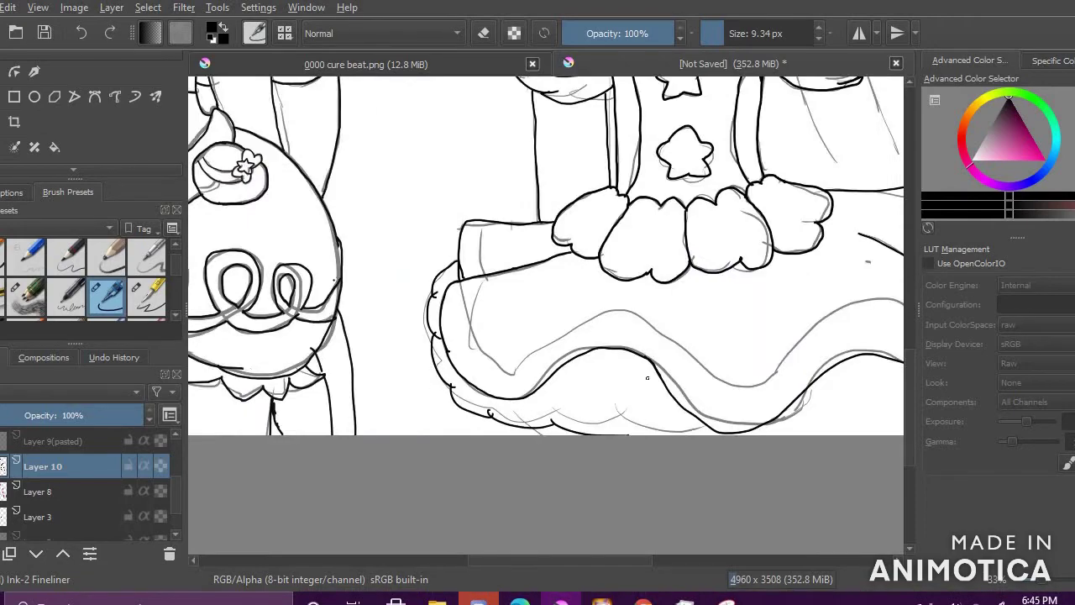
Step: Ink the scalloped ruffle on the skirt's right side and the wavy trim line parallel to the hem
scroll(648, 374, down, 1)
drag(827, 366, 649, 352)
scroll(693, 300, up, 1)
mouse_move(722, 235)
mouse_down()
mouse_move(746, 288)
mouse_move(718, 382)
mouse_move(682, 437)
mouse_up()
mouse_move(227, 266)
mouse_down()
mouse_move(221, 349)
mouse_move(425, 375)
mouse_move(709, 279)
mouse_up()
Step: Erase the overlapping end of the wavy trim line where it crosses the skirt's right upper edge
scroll(723, 286, up, 3)
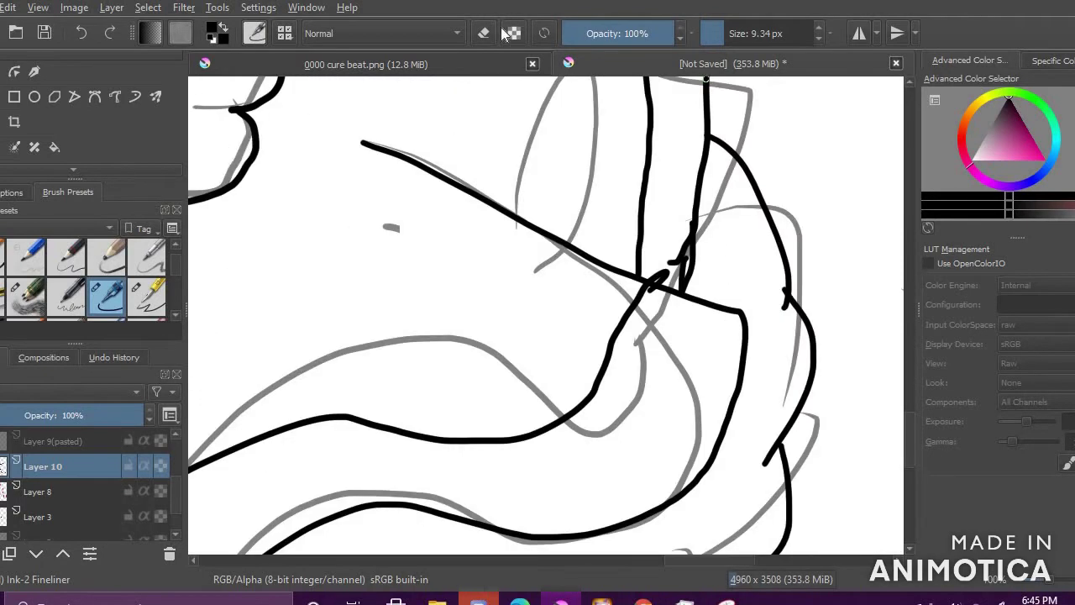
key(e)
mouse_move(664, 263)
mouse_down()
mouse_move(684, 241)
mouse_move(679, 282)
mouse_move(691, 268)
mouse_move(688, 288)
mouse_move(695, 239)
mouse_move(688, 282)
mouse_up()
click(486, 35)
scroll(684, 290, down, 5)
scroll(619, 404, up, 6)
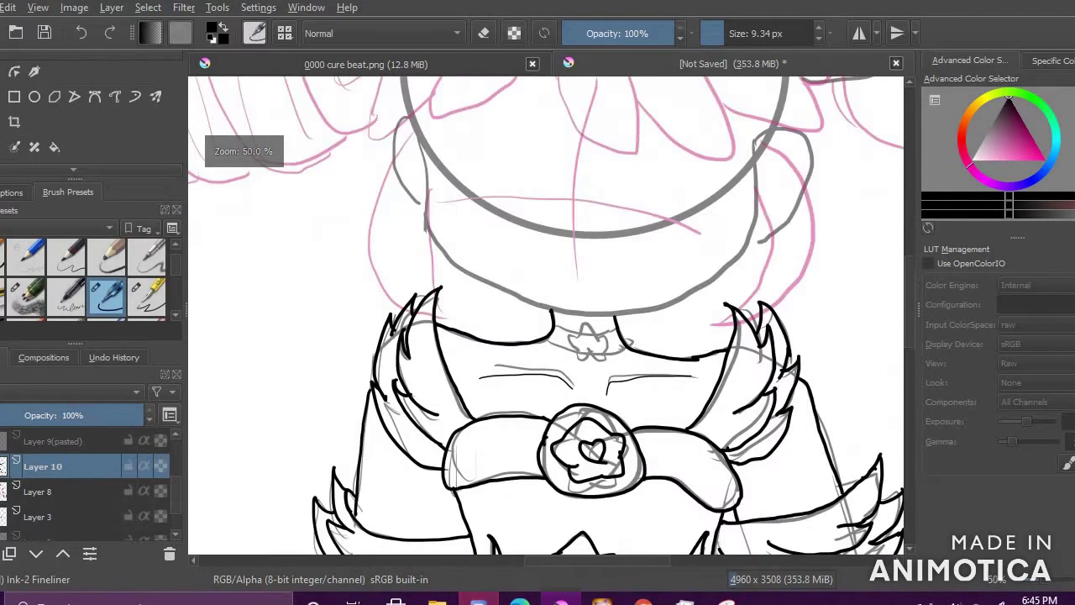
drag(528, 293, 653, 306)
drag(514, 320, 681, 343)
mouse_move(575, 313)
mouse_down()
mouse_move(627, 325)
mouse_move(559, 351)
mouse_up()
drag(557, 354, 590, 374)
key(ctrl+z)
key(ctrl+z)
key(ctrl+z)
key(ctrl+z)
key(ctrl+z)
drag(567, 321, 623, 325)
drag(566, 320, 564, 360)
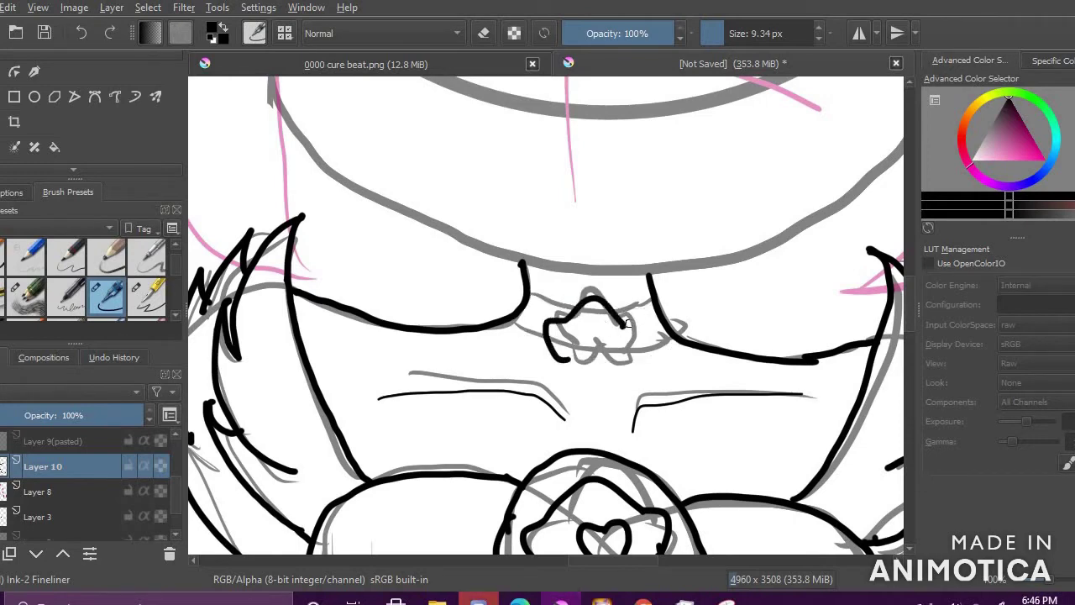
drag(623, 324, 597, 363)
drag(564, 361, 597, 372)
drag(526, 302, 551, 320)
drag(514, 320, 547, 360)
key(ctrl+z)
key(ctrl+z)
key(ctrl+z)
key(ctrl+z)
key(ctrl+z)
key(ctrl+z)
Step: Ink a small star on the choker and the band's upper and lower edges on both sides of it
drag(570, 314, 624, 315)
drag(573, 311, 571, 336)
drag(624, 316, 595, 345)
drag(540, 297, 565, 307)
drag(531, 292, 573, 348)
key(ctrl+z)
drag(517, 316, 571, 340)
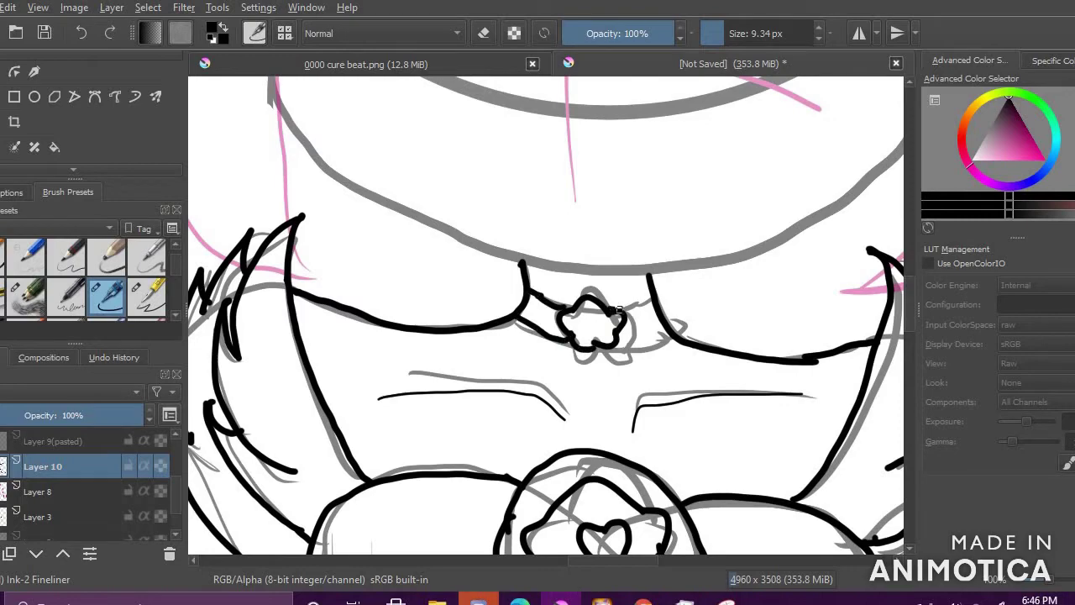
drag(611, 311, 653, 307)
drag(614, 344, 672, 337)
Step: Ink the narrow curved shape beside the left arm and the right arm's edges from cuff to skirt
scroll(547, 315, down, 5)
scroll(462, 449, up, 1)
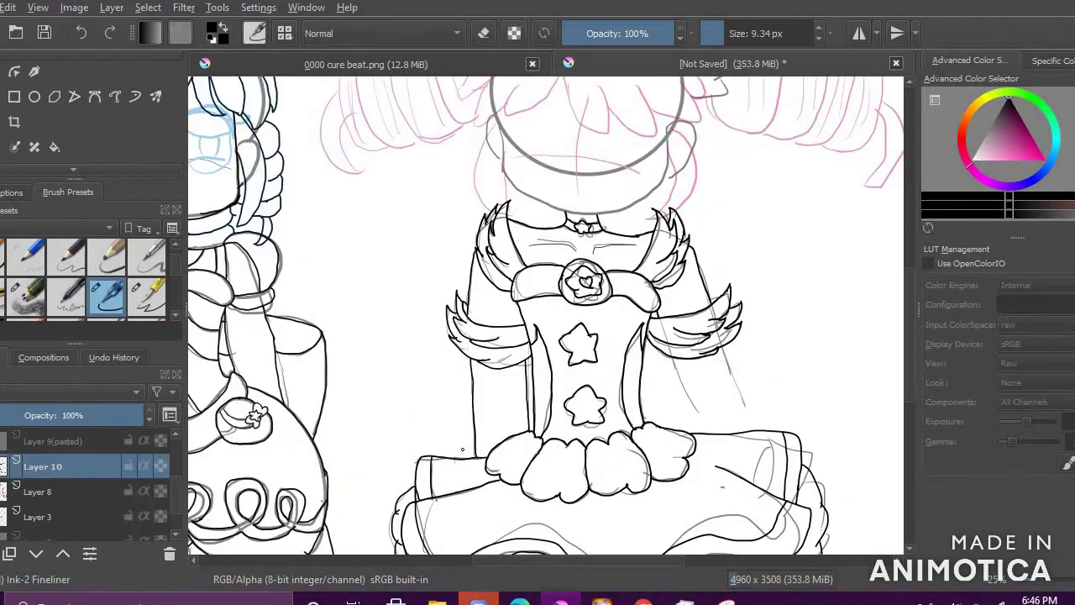
drag(433, 422, 437, 455)
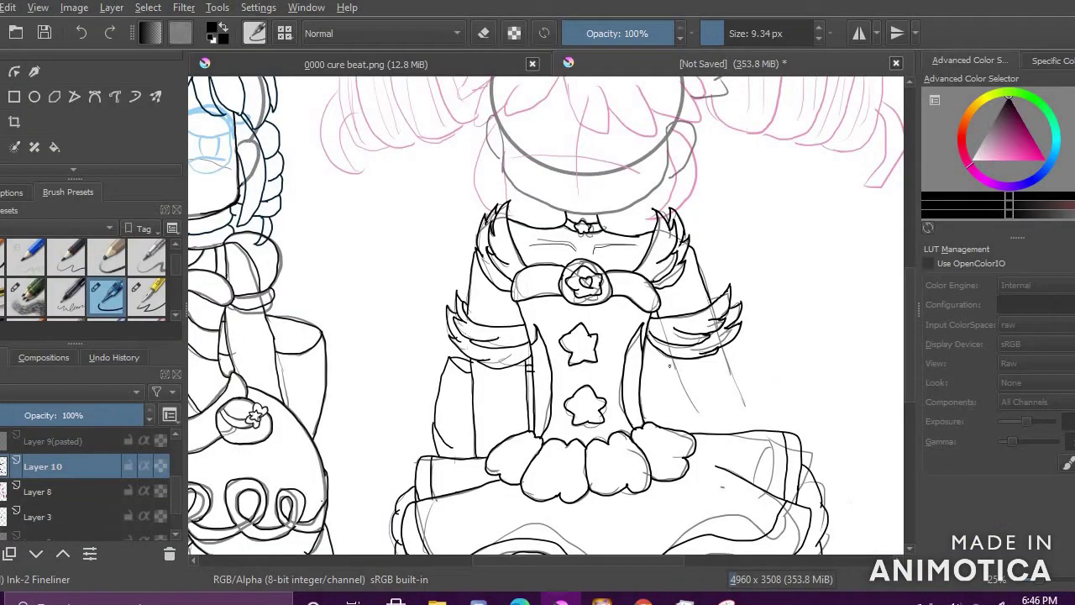
drag(669, 365, 707, 430)
mouse_move(723, 350)
mouse_down()
mouse_move(741, 424)
mouse_move(710, 435)
mouse_up()
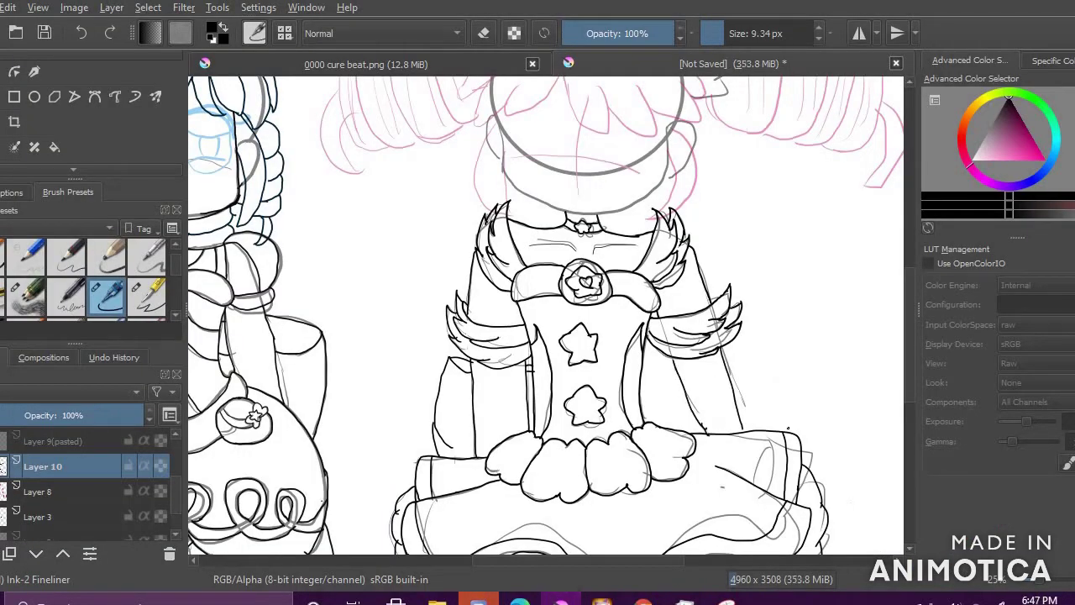
drag(643, 372, 680, 378)
mouse_move(646, 357)
mouse_down()
mouse_move(737, 359)
mouse_move(753, 426)
mouse_up()
Step: Ink the left ear and the left side of the face, trying the jawline towards the chin
scroll(549, 151, up, 4)
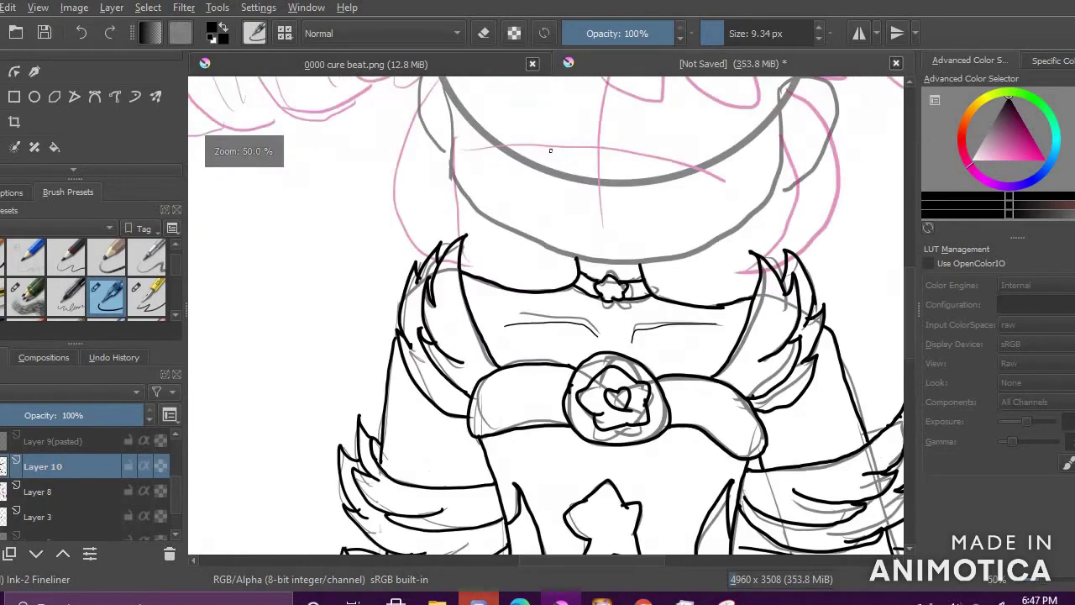
mouse_move(422, 163)
mouse_down()
mouse_move(439, 304)
mouse_move(487, 396)
mouse_up()
mouse_move(405, 119)
mouse_down()
mouse_move(390, 250)
mouse_move(430, 299)
mouse_up()
drag(484, 397, 684, 509)
key(ctrl+z)
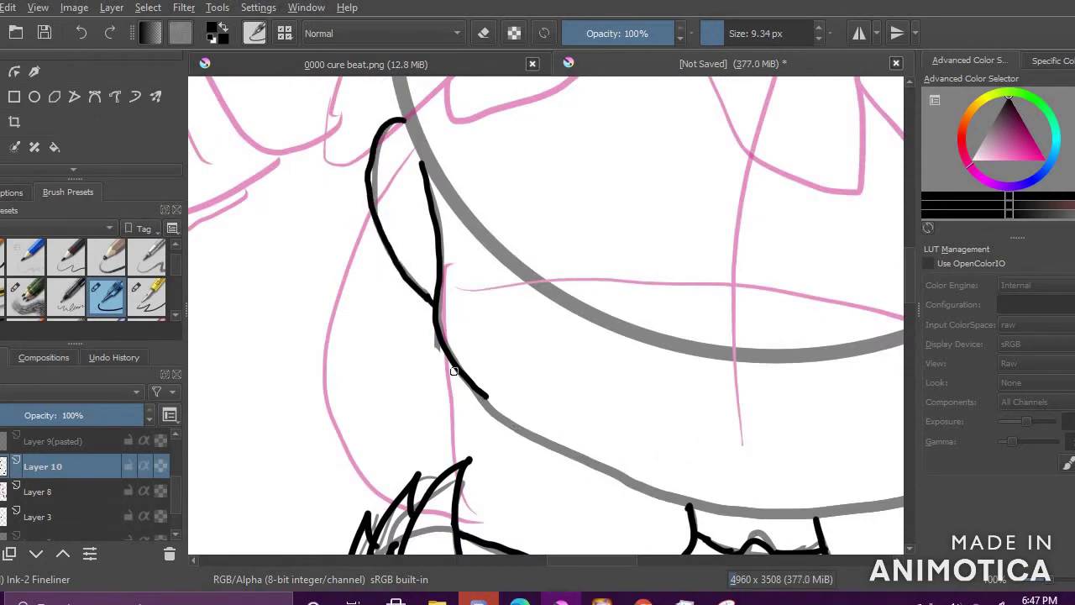
drag(471, 385, 600, 460)
key(ctrl+z)
Step: Create a new document from the Design presentation A3 Landscape template
click(0, 7)
click(613, 258)
key(ctrl+n)
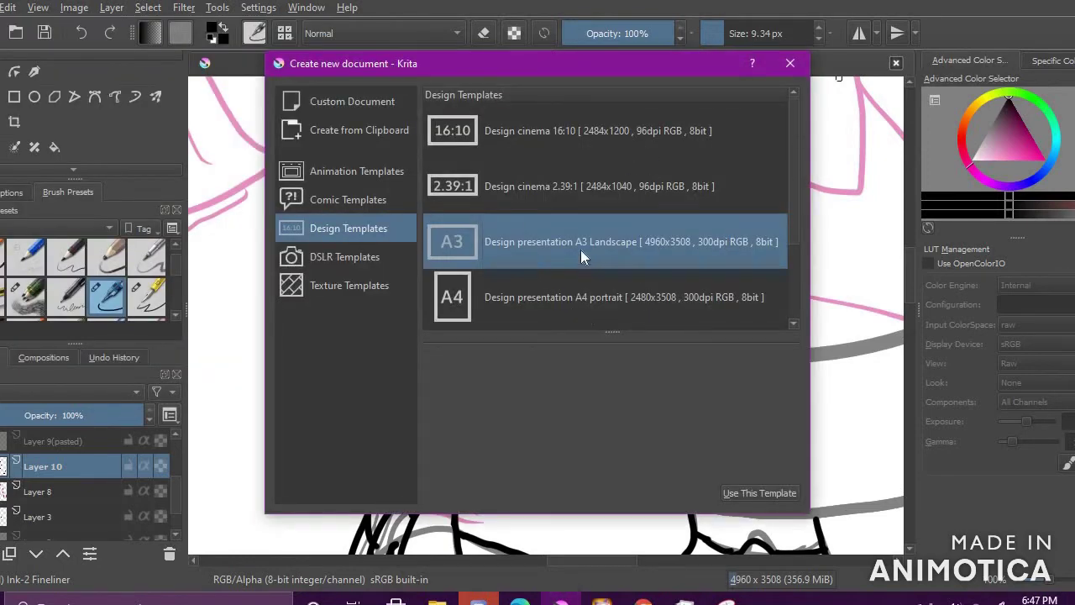
click(613, 168)
click(344, 257)
click(343, 235)
click(742, 496)
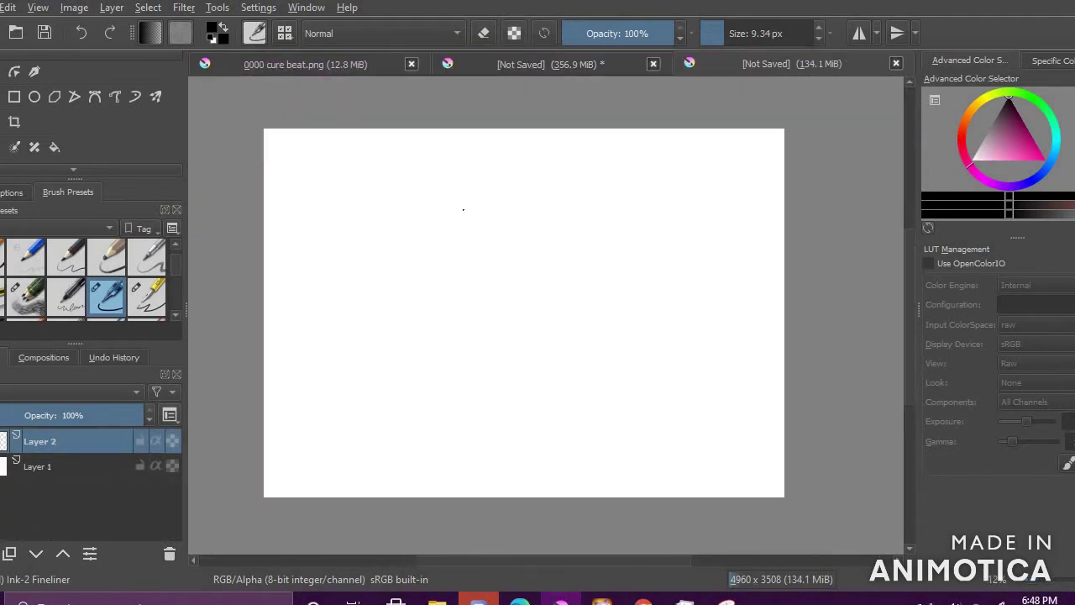
Step: Draw a round character in black outline with tall oval eyes, a small mouth, cheeks, two arms and two feet
drag(463, 210, 454, 203)
mouse_move(486, 350)
mouse_down()
mouse_move(512, 328)
mouse_move(487, 352)
mouse_up()
mouse_move(550, 353)
mouse_down()
mouse_move(530, 266)
mouse_move(548, 348)
mouse_move(651, 340)
mouse_up()
drag(479, 312, 475, 348)
drag(404, 282, 412, 363)
drag(635, 246, 664, 361)
drag(413, 353, 481, 405)
drag(621, 338, 642, 395)
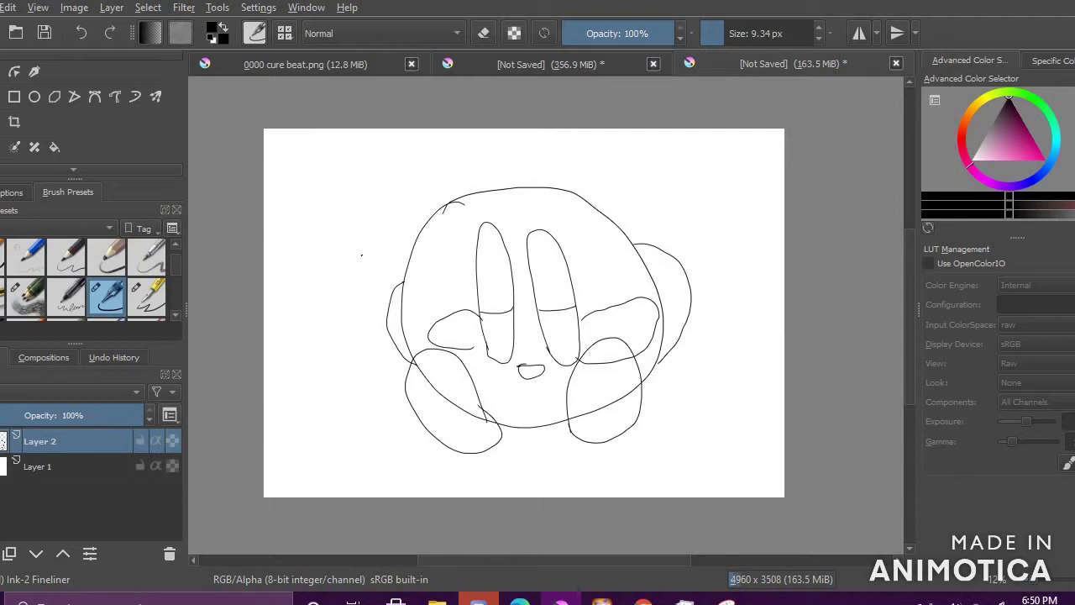
Step: On a new layer, outline pointed bangs and the upper contour of the hair over the round character in dark blue
key(Insert)
click(1040, 175)
mouse_move(1019, 159)
mouse_down()
mouse_move(1019, 172)
mouse_move(1020, 155)
mouse_up()
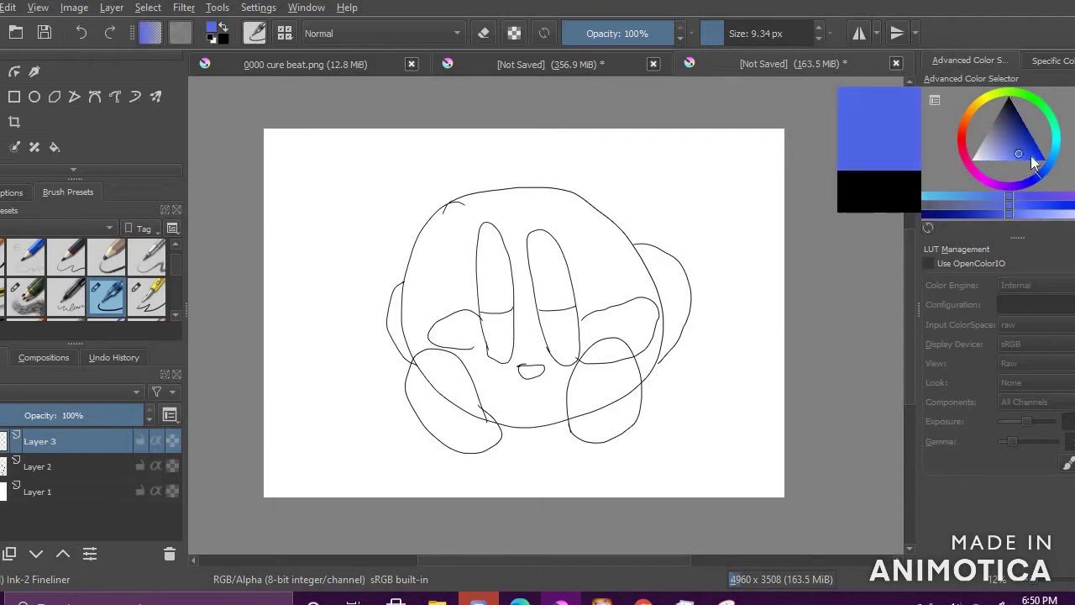
click(1048, 166)
click(1019, 135)
drag(473, 244, 534, 288)
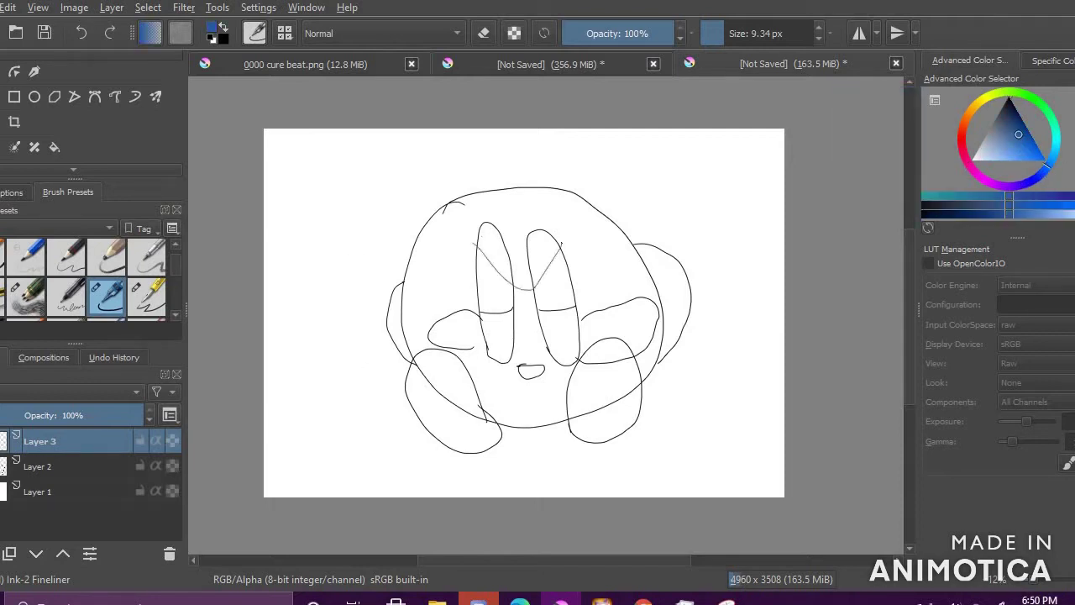
drag(474, 229, 484, 298)
mouse_move(438, 254)
mouse_down()
mouse_move(395, 323)
mouse_move(369, 326)
mouse_move(474, 176)
mouse_up()
drag(586, 230, 544, 292)
drag(585, 259, 636, 308)
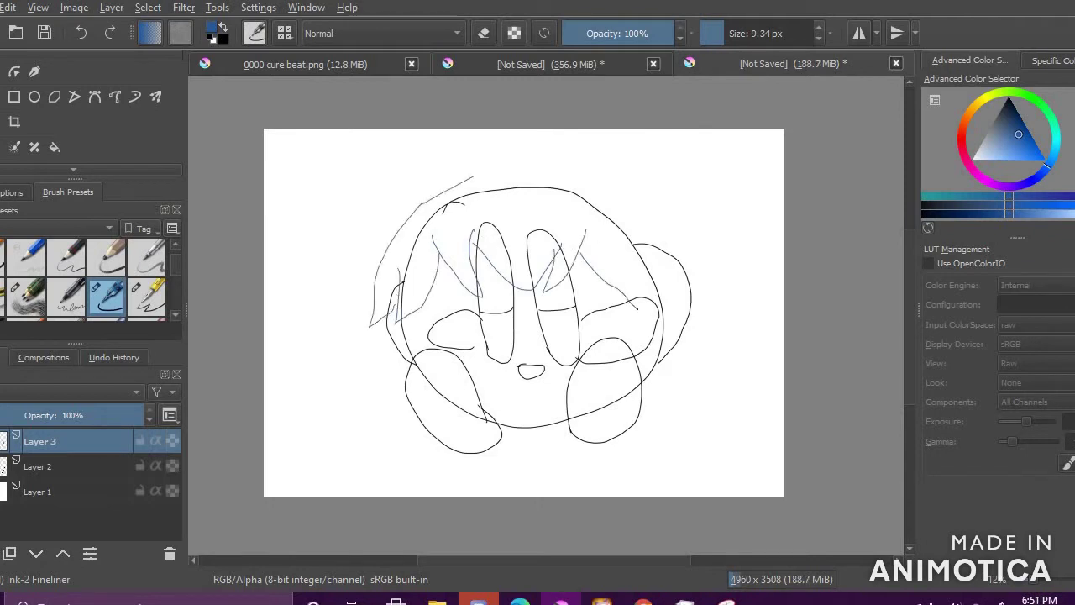
drag(630, 210, 486, 178)
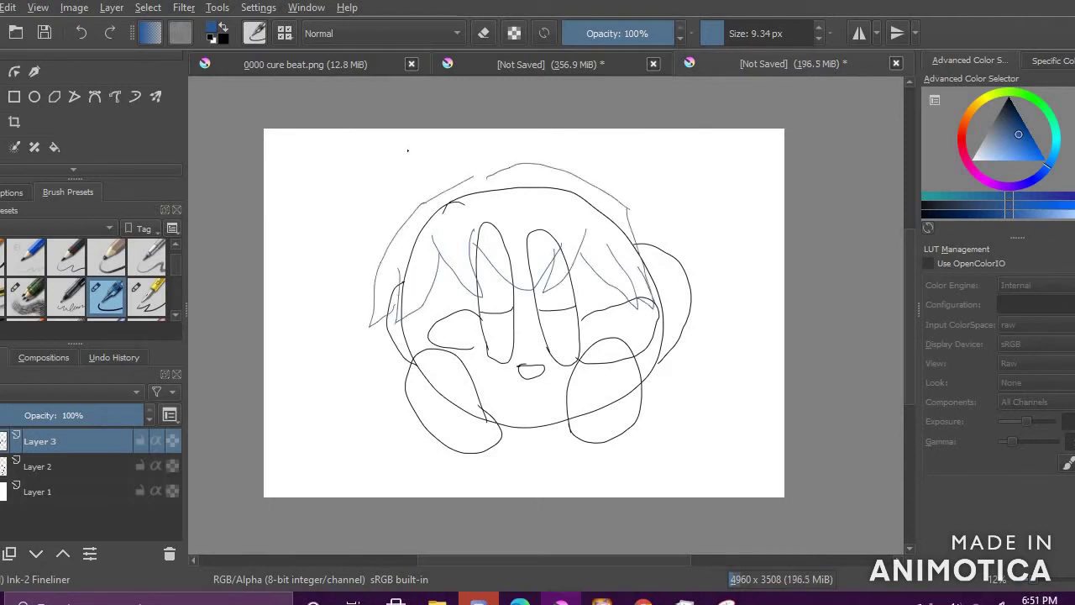
Step: Draw the outer hair contour down the character's left side and the spiked strands beneath the body
mouse_move(422, 193)
mouse_down()
mouse_move(404, 388)
mouse_move(440, 445)
mouse_up()
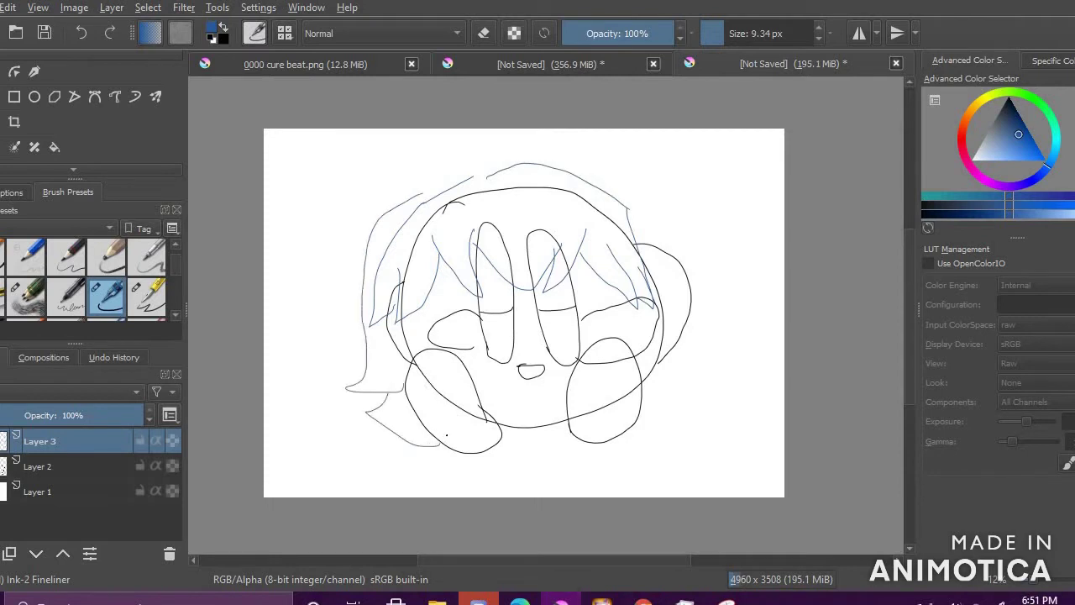
key(ctrl+z)
key(ctrl+z)
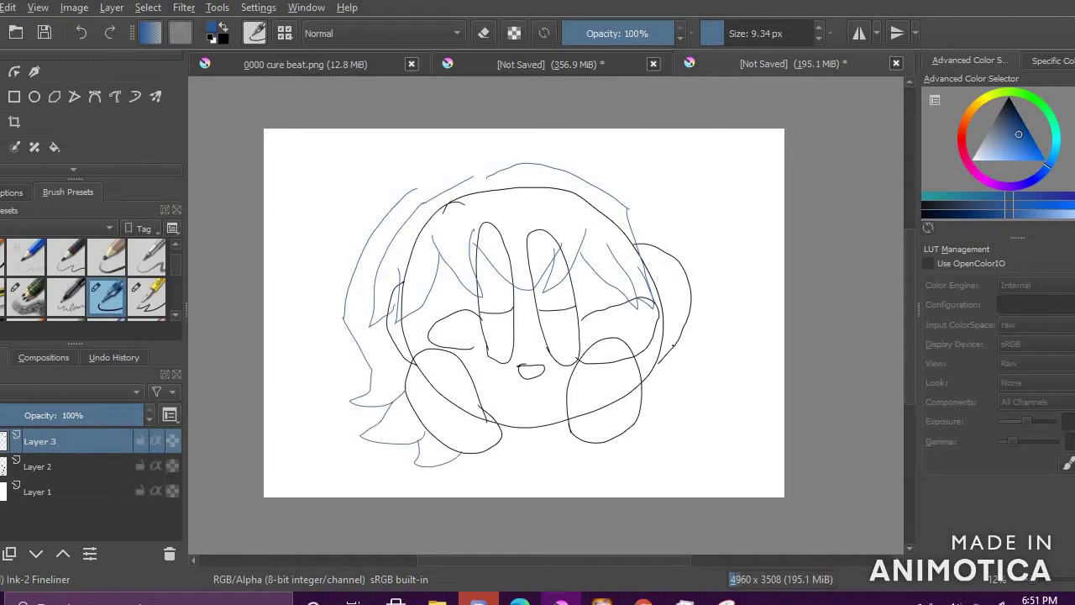
drag(519, 460, 556, 486)
Step: With the Ink-3 Gpen brush, draw two tufts on the crown, the outer right hair contour and the spiked strands at the lower right
click(147, 294)
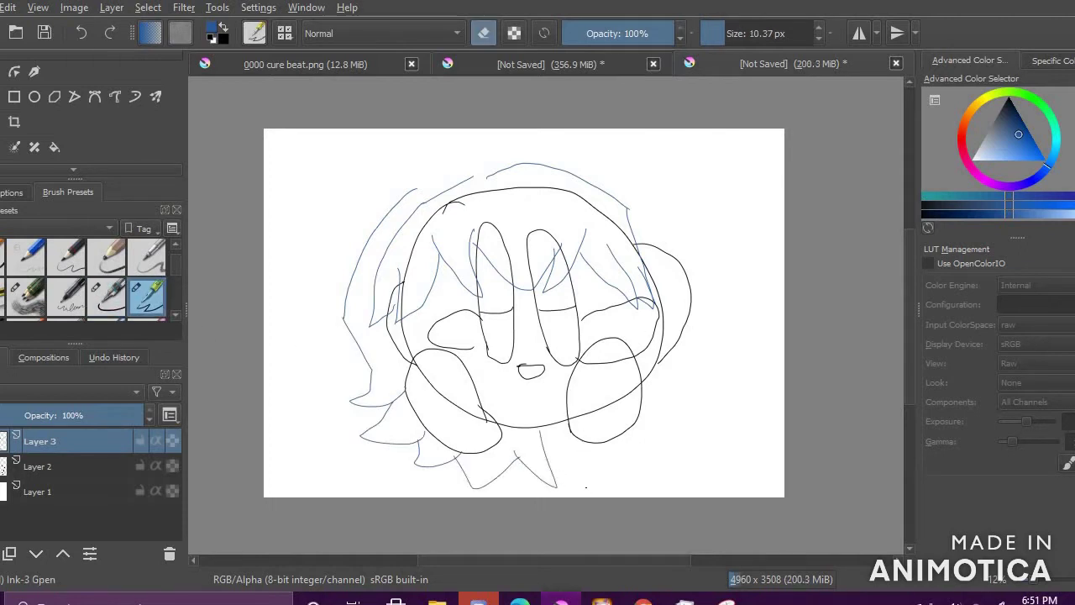
click(1022, 132)
key(e)
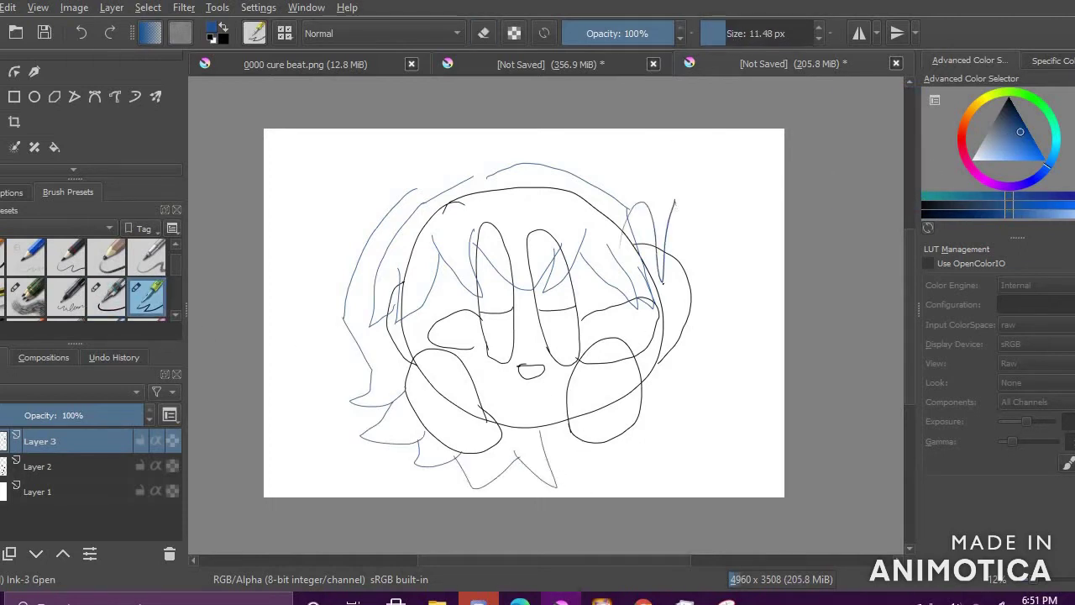
drag(444, 150, 637, 206)
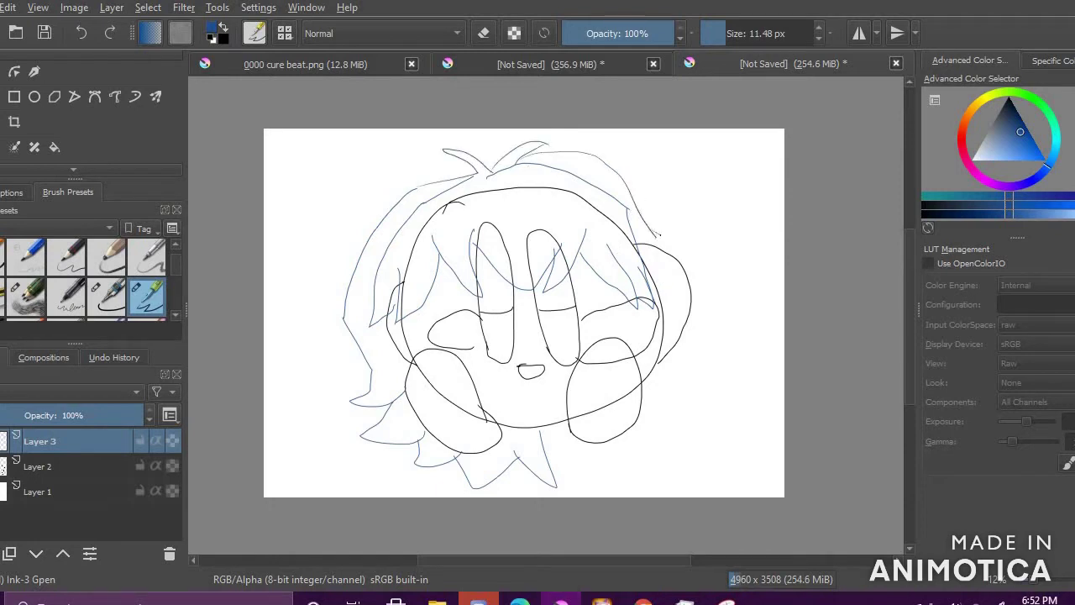
drag(682, 343, 719, 466)
drag(584, 445, 669, 481)
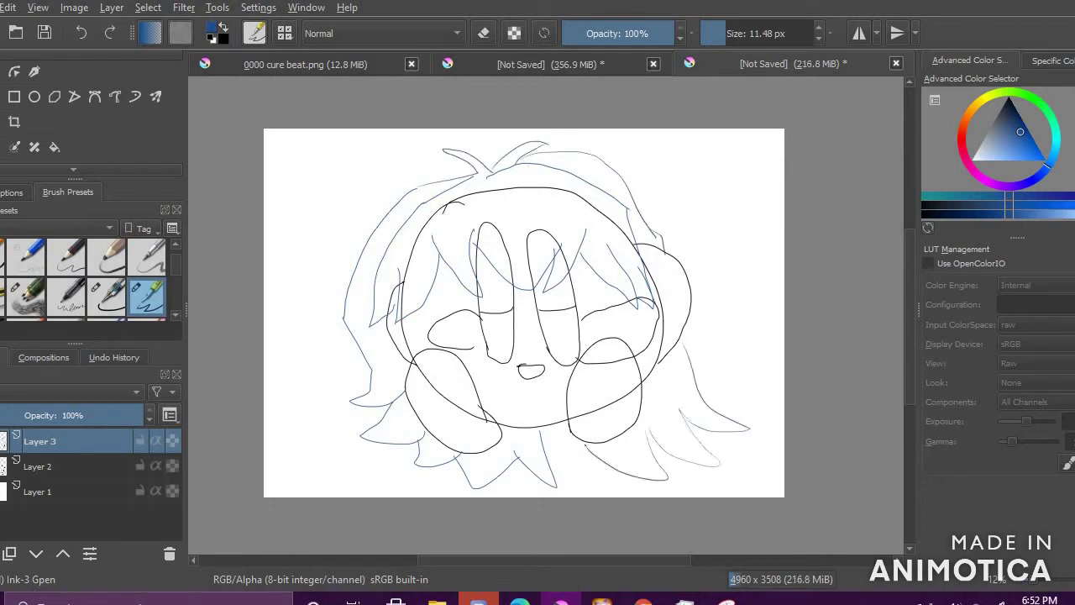
drag(548, 462, 599, 493)
Step: Erase the head outline covered by the hair from the character's line layer with a 15.28 px eraser
click(66, 467)
key(e)
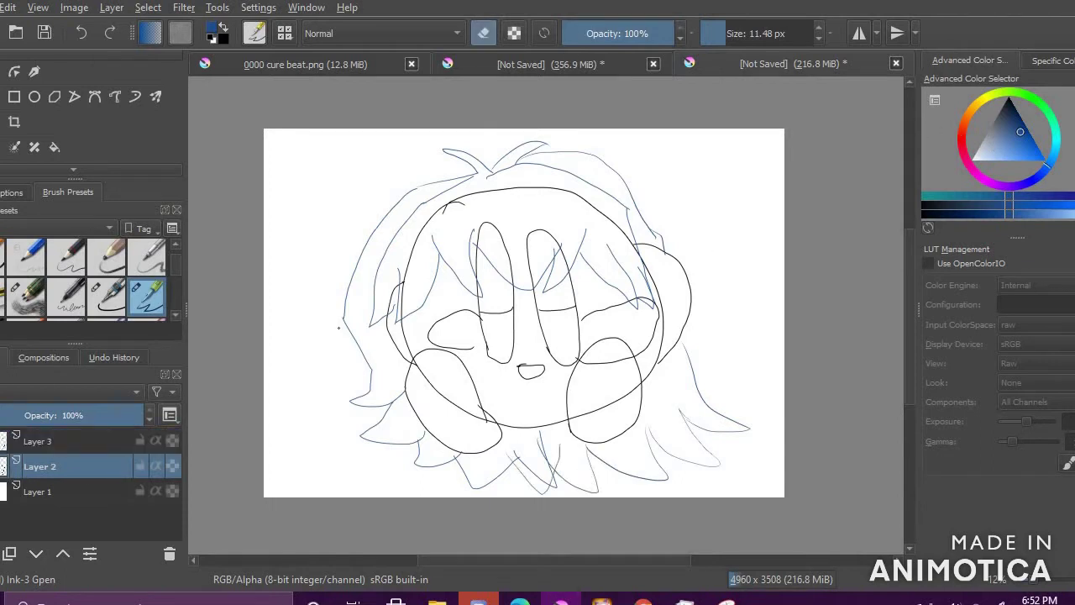
drag(726, 37, 728, 36)
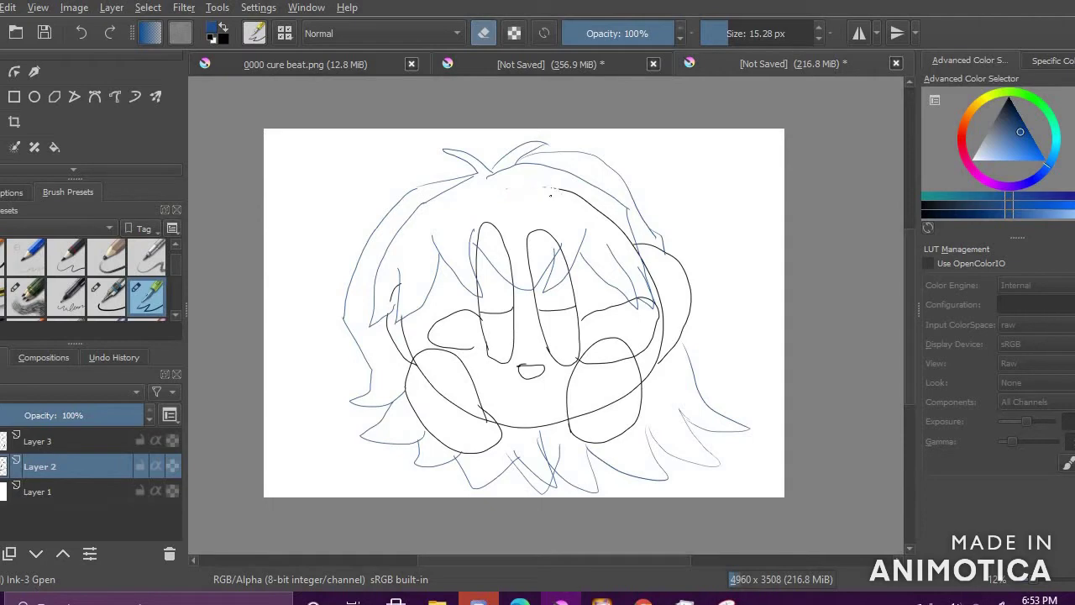
ctrl+scroll(533, 197, up, 3)
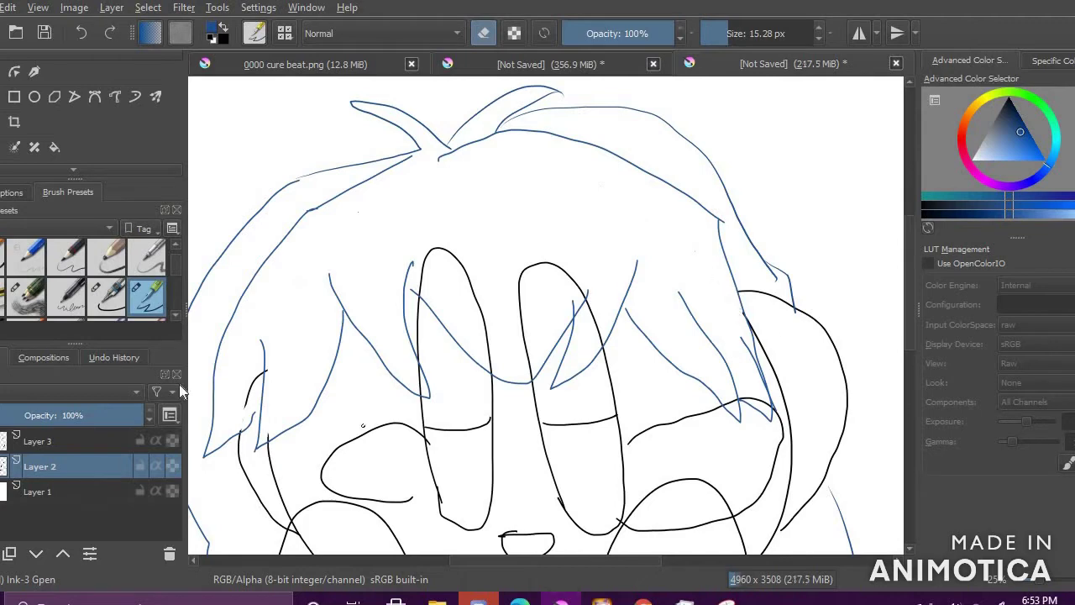
Step: Add a new paint layer directly beneath the hair line layer
click(88, 440)
key(Insert)
drag(86, 441, 105, 475)
drag(1055, 159, 1022, 151)
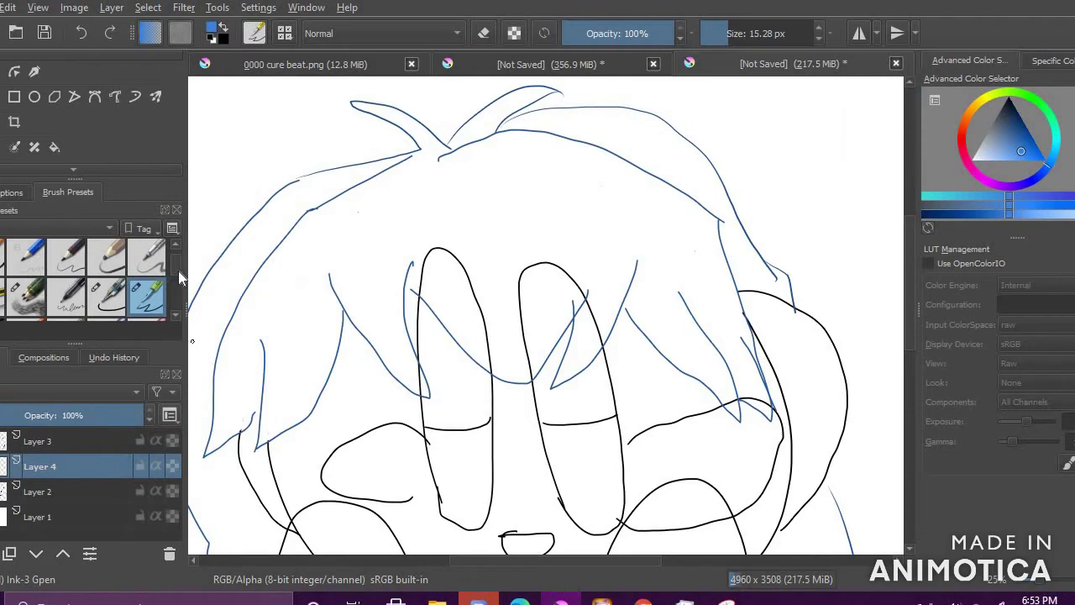
click(147, 295)
mouse_move(356, 201)
mouse_down()
mouse_move(387, 353)
mouse_move(398, 330)
mouse_up()
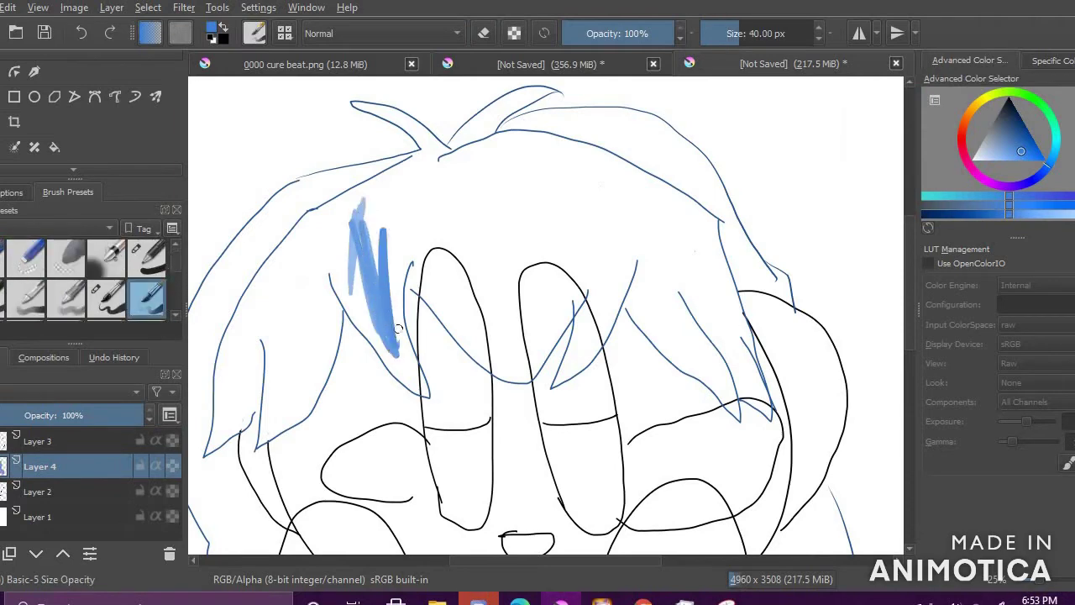
key(ctrl+z)
Step: Fill the crown tufts, the central bangs and the right side of the upper hair in dark teal with the Marker Details brush
click(1019, 130)
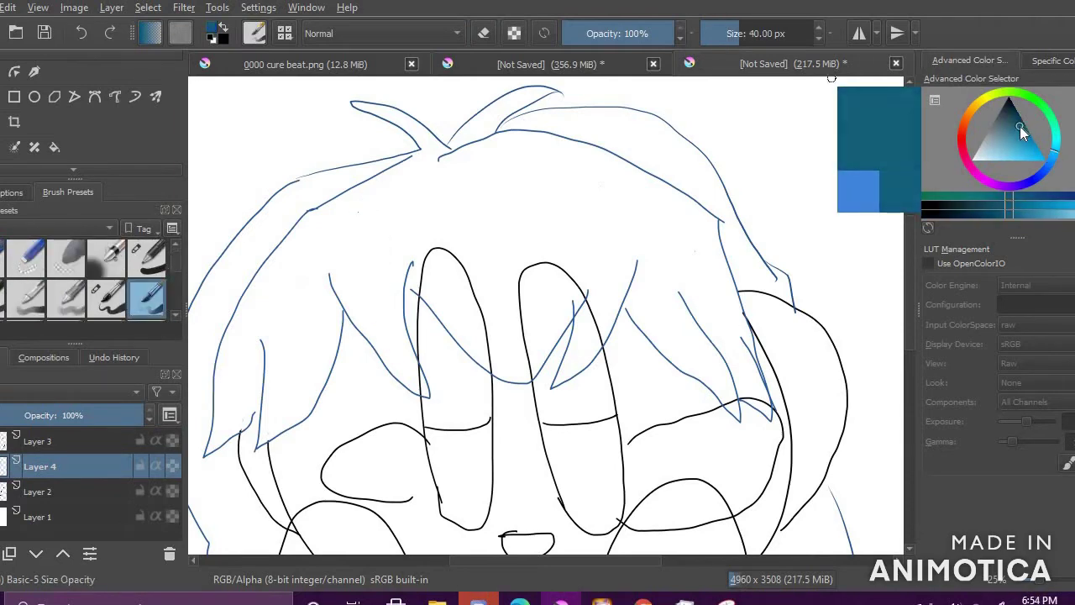
click(174, 295)
click(174, 295)
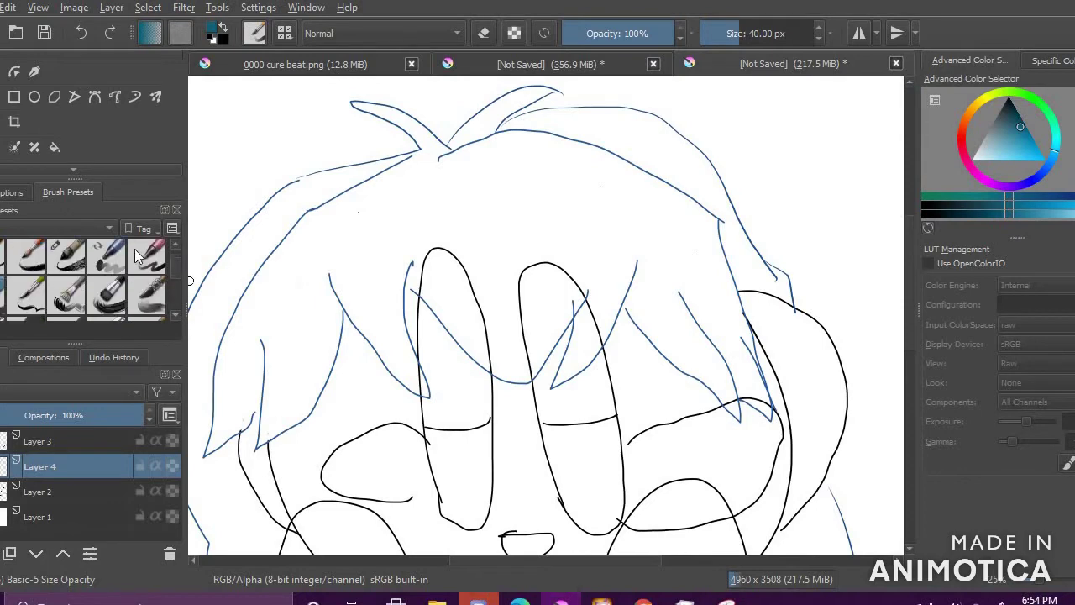
click(141, 253)
mouse_move(452, 243)
mouse_down()
mouse_move(526, 301)
mouse_move(542, 348)
mouse_move(412, 252)
mouse_move(445, 172)
mouse_up()
drag(357, 105, 433, 156)
mouse_move(454, 155)
mouse_down()
mouse_move(486, 126)
mouse_move(554, 151)
mouse_move(588, 218)
mouse_move(697, 353)
mouse_move(737, 341)
mouse_move(701, 202)
mouse_move(580, 126)
mouse_move(714, 206)
mouse_move(786, 294)
mouse_up()
mouse_move(786, 295)
mouse_down()
mouse_move(700, 175)
mouse_move(713, 235)
mouse_up()
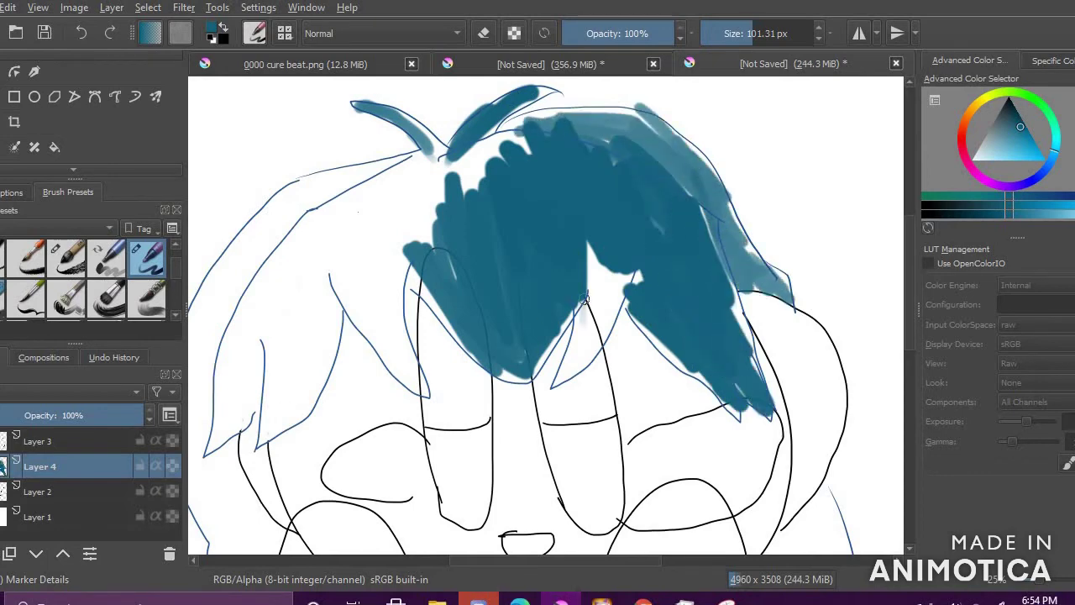
Step: Fill the remaining pointed bangs and the left part of the upper hair in dark teal
drag(583, 304, 548, 377)
drag(622, 277, 571, 376)
drag(371, 225, 410, 372)
mouse_move(361, 250)
mouse_down()
mouse_move(389, 359)
mouse_move(437, 168)
mouse_move(378, 202)
mouse_move(336, 327)
mouse_move(302, 382)
mouse_move(223, 441)
mouse_move(311, 210)
mouse_move(428, 160)
mouse_move(523, 143)
mouse_move(518, 126)
mouse_up()
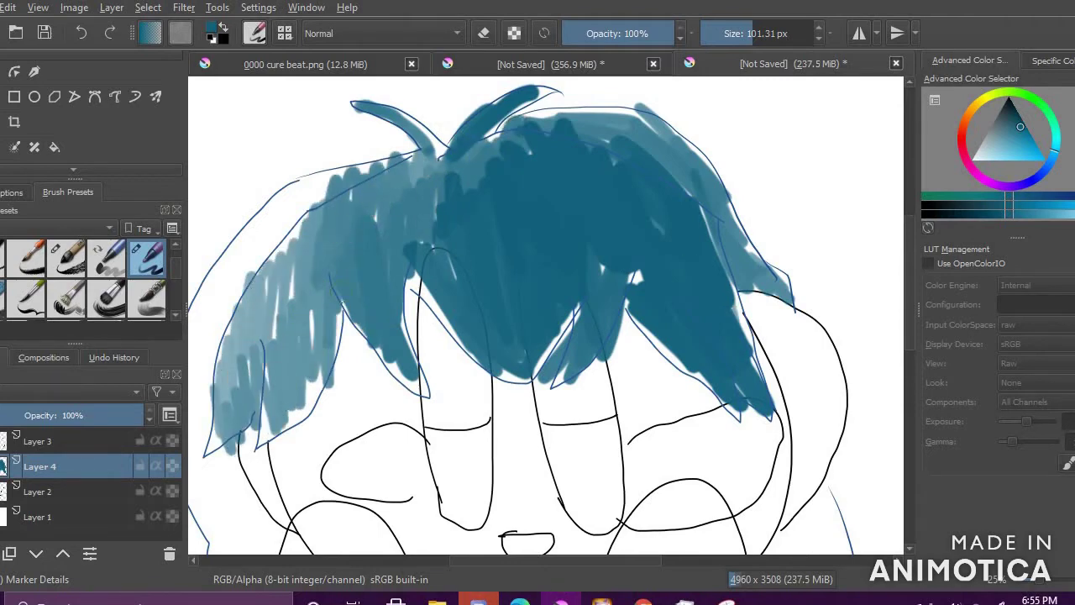
Step: Fill the outer left hair and all the spiked strands below and to the right of the body in dark teal
scroll(332, 108, down, 4)
scroll(329, 117, up, 3)
mouse_move(368, 223)
mouse_down()
mouse_move(352, 256)
mouse_move(395, 152)
mouse_move(454, 92)
mouse_move(362, 302)
mouse_move(401, 290)
mouse_move(414, 353)
mouse_move(391, 369)
mouse_move(387, 420)
mouse_move(401, 400)
mouse_move(437, 424)
mouse_move(444, 466)
mouse_move(492, 445)
mouse_move(525, 459)
mouse_move(647, 458)
mouse_move(588, 420)
mouse_move(639, 420)
mouse_up()
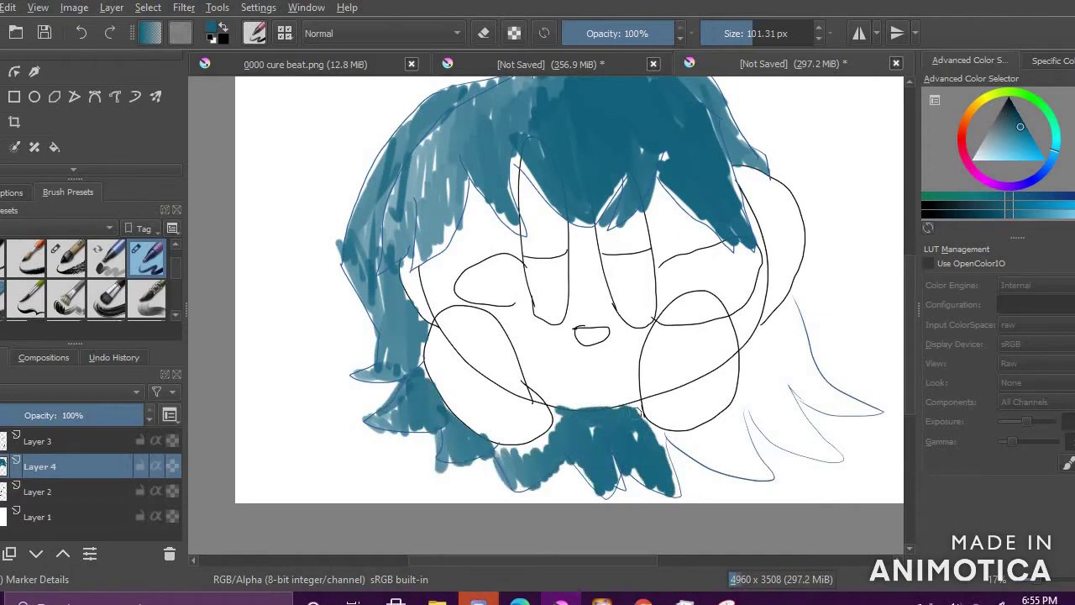
mouse_move(580, 445)
mouse_down()
mouse_move(722, 453)
mouse_move(706, 440)
mouse_move(731, 454)
mouse_move(769, 391)
mouse_move(832, 457)
mouse_move(811, 425)
mouse_move(781, 319)
mouse_move(823, 394)
mouse_move(823, 384)
mouse_move(875, 414)
mouse_up()
drag(744, 376, 760, 338)
Step: Paint a light blue zigzag highlight across the bangs and short highlights on the side strands, and switch the paint color to pale pink
click(994, 152)
mouse_move(395, 224)
mouse_down()
mouse_move(579, 156)
mouse_move(756, 147)
mouse_up()
drag(370, 230, 369, 257)
mouse_move(777, 333)
mouse_down()
mouse_move(796, 373)
mouse_move(819, 382)
mouse_up()
drag(394, 294, 395, 353)
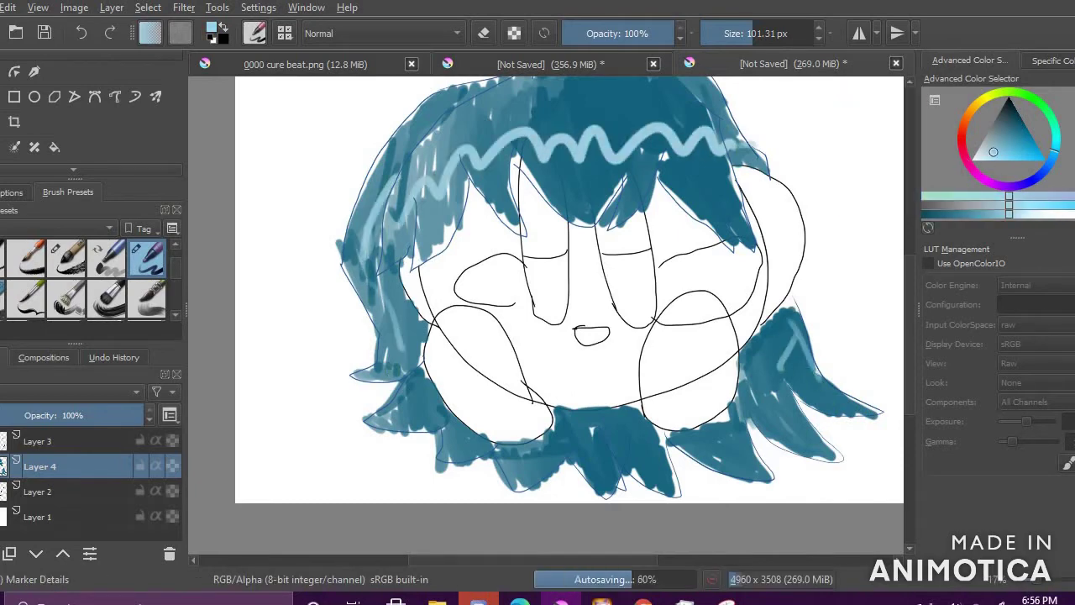
mouse_move(983, 174)
mouse_down()
mouse_move(973, 170)
mouse_move(988, 174)
mouse_up()
mouse_move(420, 273)
mouse_down()
mouse_move(408, 298)
mouse_move(443, 270)
mouse_up()
drag(83, 491, 84, 456)
mouse_move(420, 304)
mouse_down()
mouse_move(475, 197)
mouse_move(509, 223)
mouse_move(515, 177)
mouse_up()
mouse_move(578, 232)
mouse_down()
mouse_move(580, 310)
mouse_move(592, 244)
mouse_move(525, 382)
mouse_move(597, 395)
mouse_move(587, 361)
mouse_up()
mouse_move(521, 320)
mouse_down()
mouse_move(555, 339)
mouse_move(576, 315)
mouse_move(614, 325)
mouse_move(598, 347)
mouse_move(661, 194)
mouse_move(679, 243)
mouse_move(701, 241)
mouse_move(756, 202)
mouse_move(773, 243)
mouse_up()
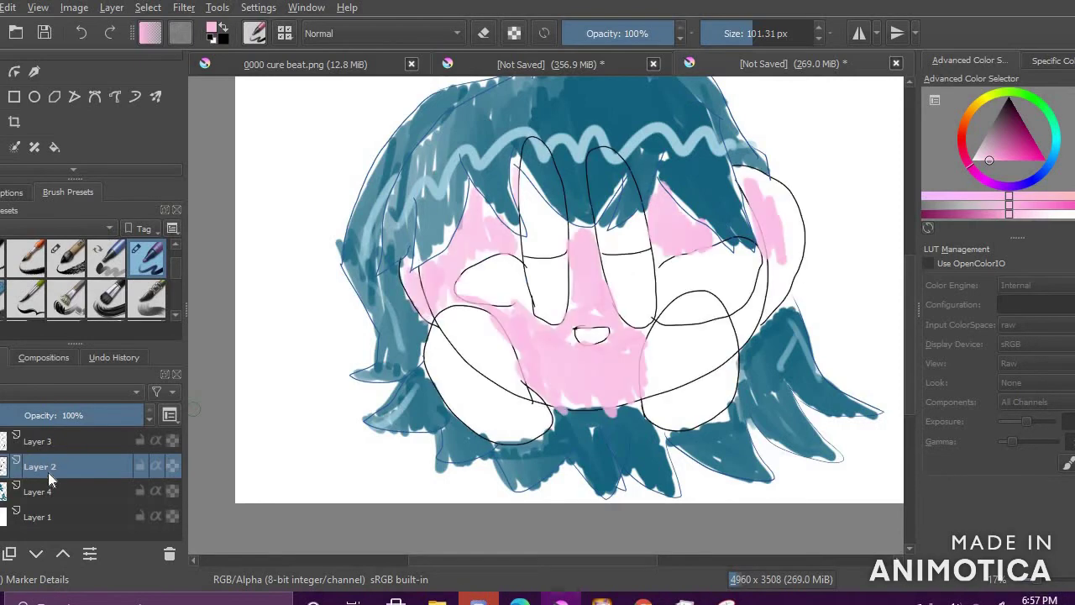
key(ctrl+z)
key(ctrl+z)
key(ctrl+z)
key(ctrl+z)
key(ctrl+z)
key(ctrl+z)
key(ctrl+z)
key(ctrl+z)
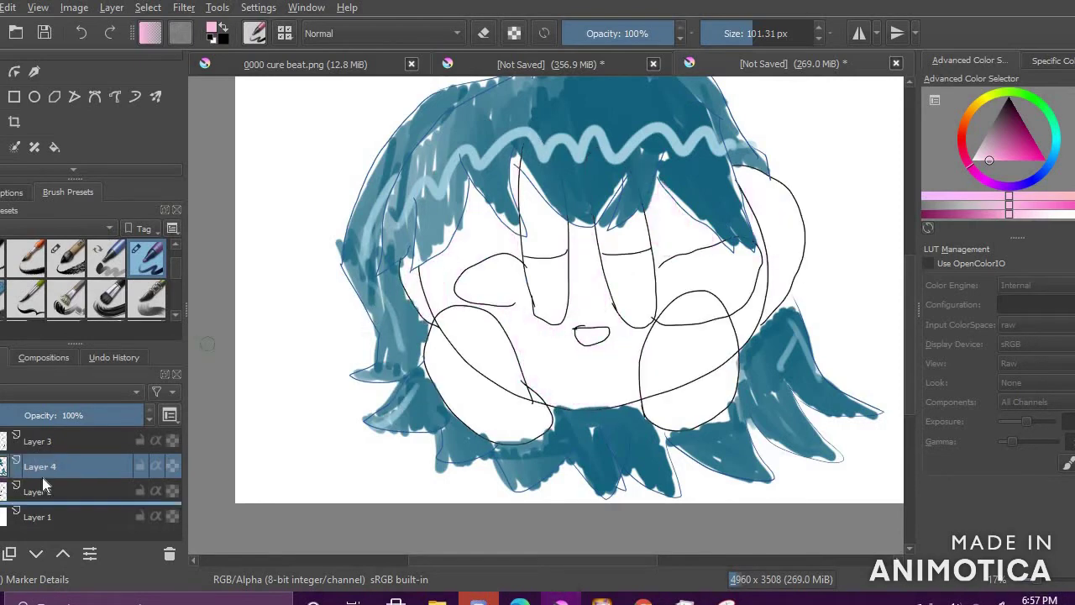
Step: Place the hair paint layer beneath the character's line layer and fill the face and both arms in pale pink
mouse_move(413, 293)
mouse_down()
mouse_move(461, 261)
mouse_move(477, 202)
mouse_move(495, 222)
mouse_move(439, 296)
mouse_up()
mouse_move(497, 320)
mouse_down()
mouse_move(556, 346)
mouse_move(598, 400)
mouse_move(632, 384)
mouse_move(609, 360)
mouse_move(580, 368)
mouse_move(498, 309)
mouse_up()
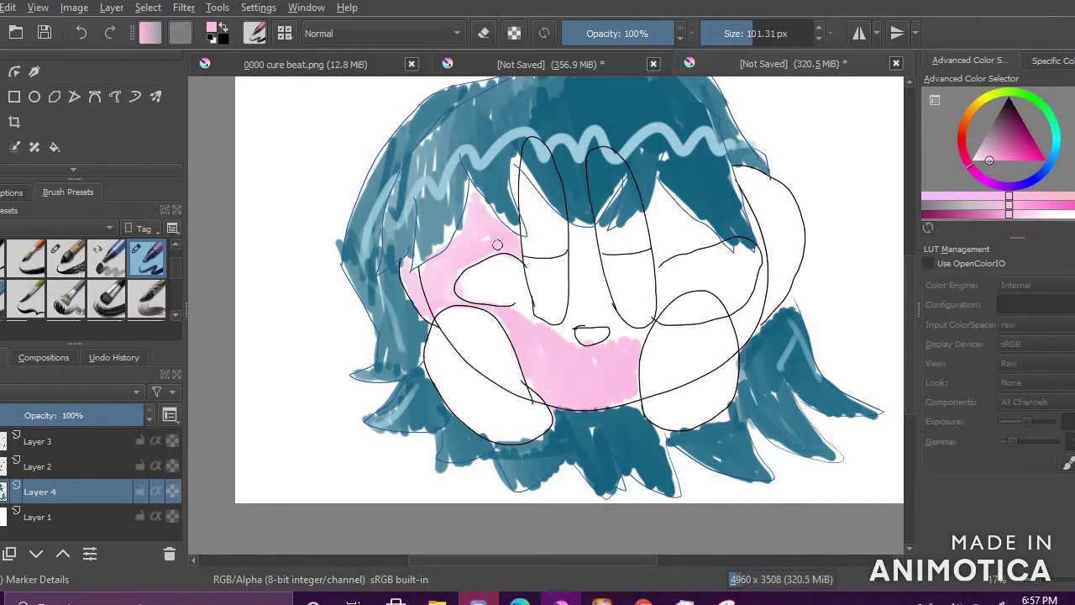
mouse_move(579, 296)
mouse_down()
mouse_move(576, 233)
mouse_move(598, 279)
mouse_move(572, 246)
mouse_move(616, 322)
mouse_move(632, 331)
mouse_move(560, 342)
mouse_up()
drag(654, 213, 708, 243)
mouse_move(749, 337)
mouse_down()
mouse_move(764, 310)
mouse_move(753, 312)
mouse_move(794, 242)
mouse_up()
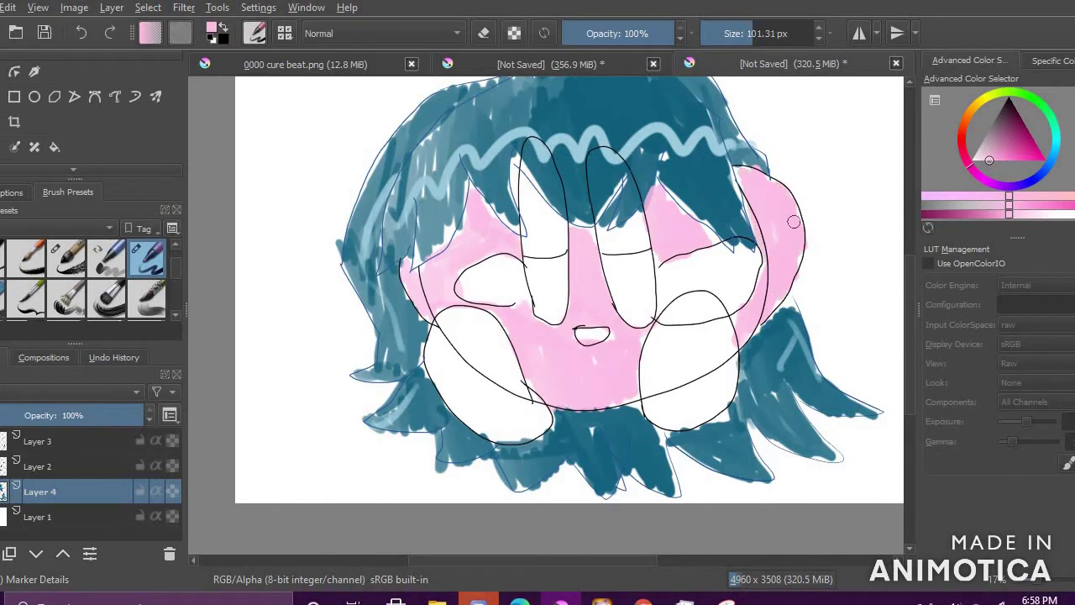
Step: Fill both cheeks with a saturated pink
drag(996, 158, 1024, 159)
mouse_move(482, 267)
mouse_down()
mouse_move(468, 281)
mouse_move(509, 289)
mouse_up()
mouse_move(666, 295)
mouse_down()
mouse_move(684, 265)
mouse_move(727, 252)
mouse_move(756, 270)
mouse_move(654, 311)
mouse_up()
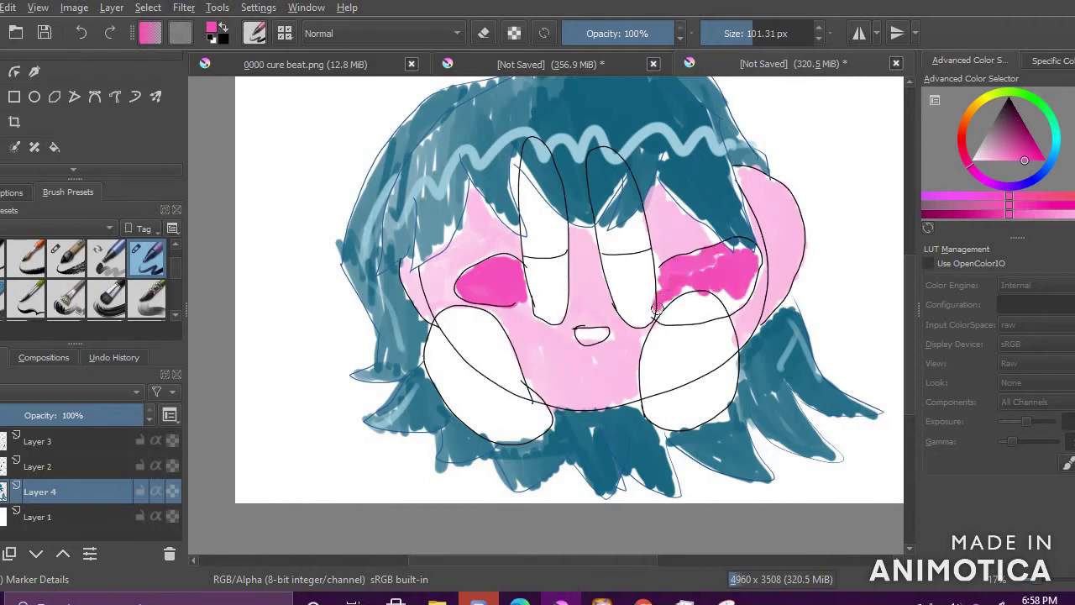
Step: Fill both feet with bright red
click(962, 148)
drag(1024, 155, 1039, 159)
mouse_move(467, 335)
mouse_down()
mouse_move(489, 353)
mouse_move(507, 401)
mouse_move(432, 388)
mouse_move(471, 323)
mouse_move(428, 342)
mouse_up()
drag(490, 431, 534, 420)
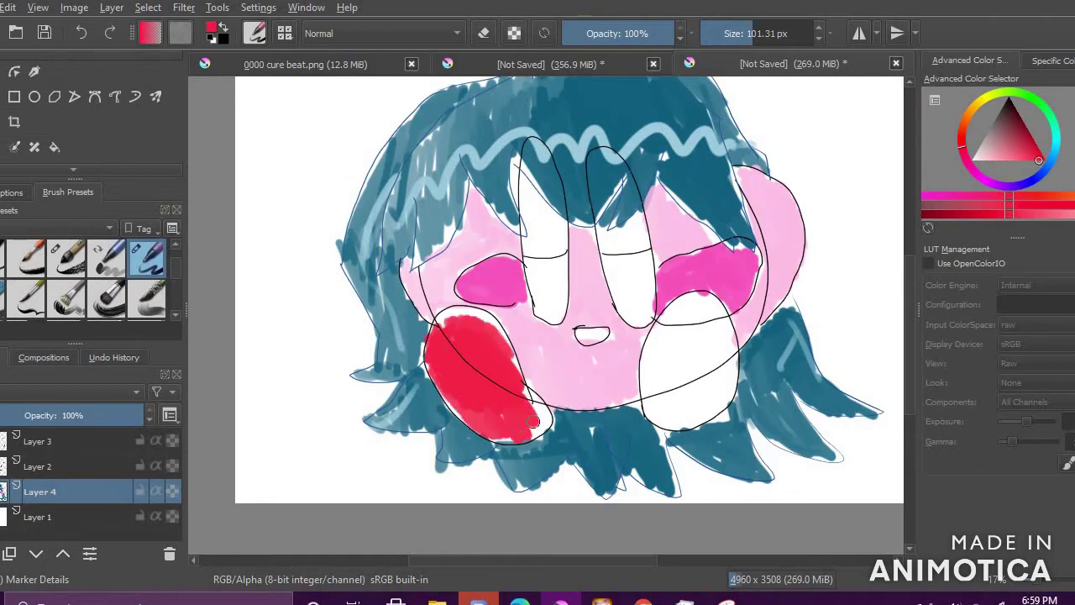
mouse_move(677, 332)
mouse_down()
mouse_move(660, 403)
mouse_move(680, 412)
mouse_move(697, 311)
mouse_move(720, 351)
mouse_move(709, 407)
mouse_up()
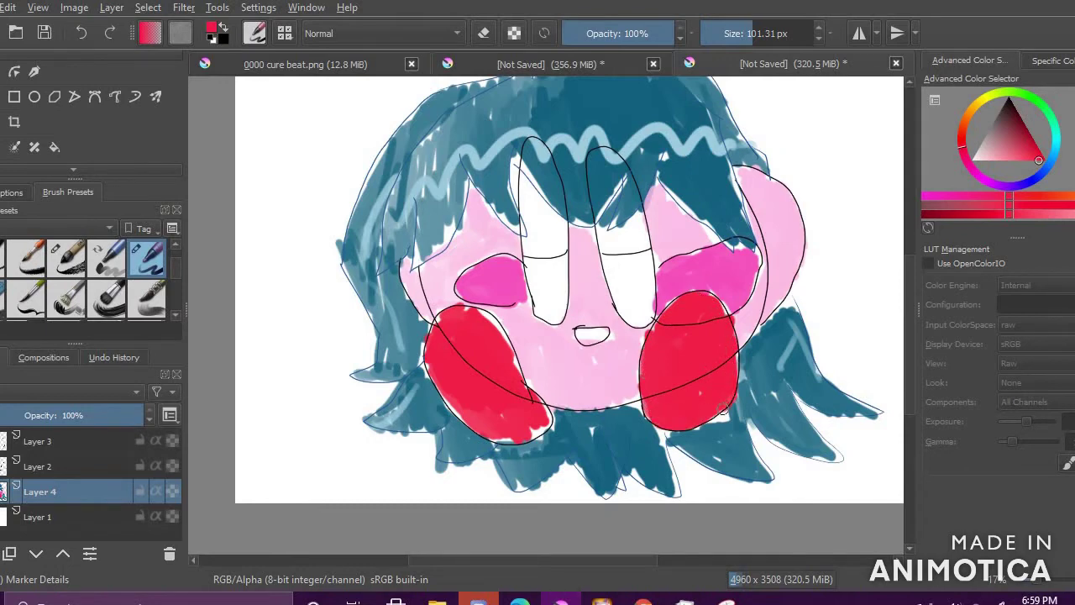
Step: Fill the lower sections of both eyes with bright cyan
drag(1055, 154, 1057, 164)
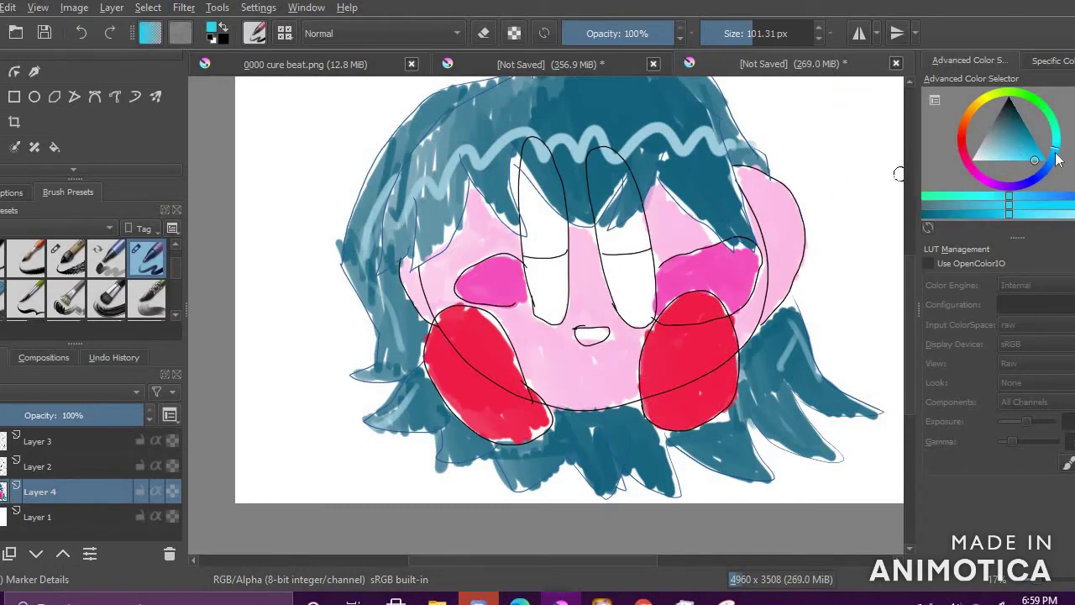
mouse_move(541, 269)
mouse_down()
mouse_move(547, 298)
mouse_move(552, 290)
mouse_up()
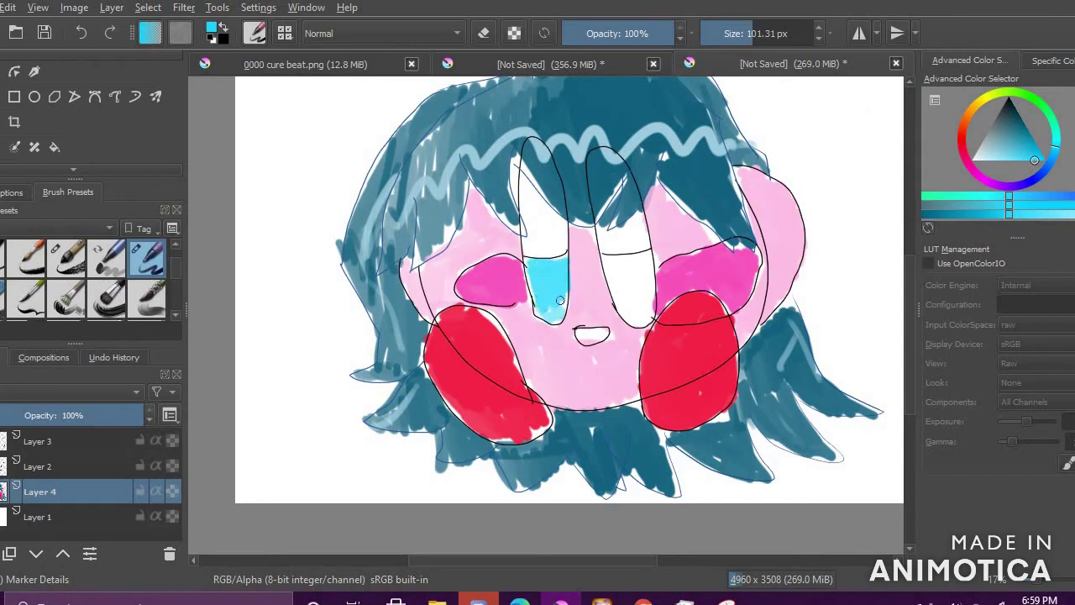
drag(618, 279, 640, 300)
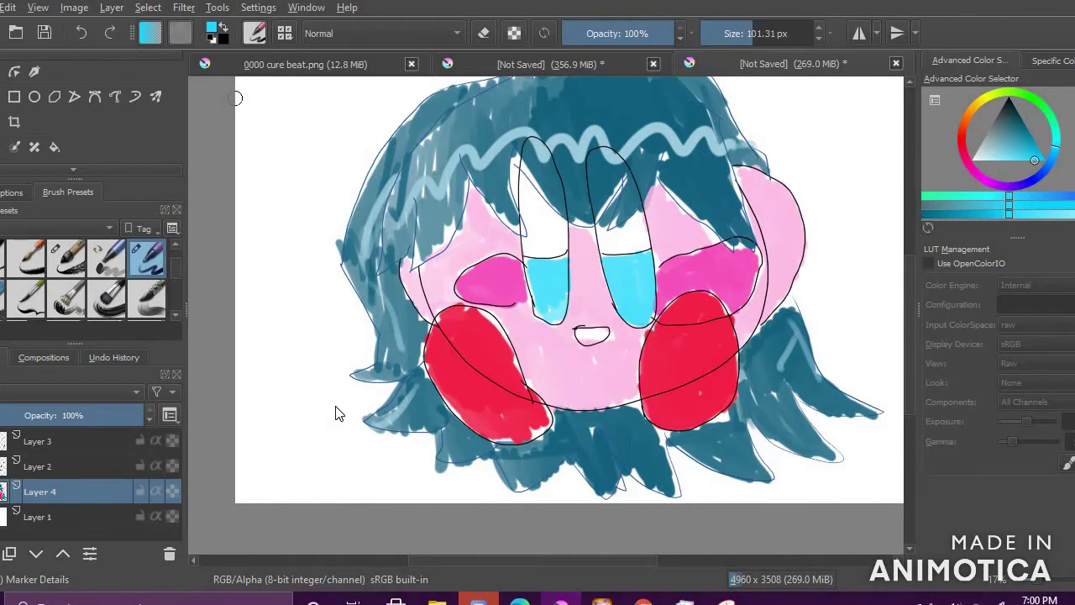
Step: Save the drawing as a Krita document named bruno kirby in the Downloads folder
click(40, 184)
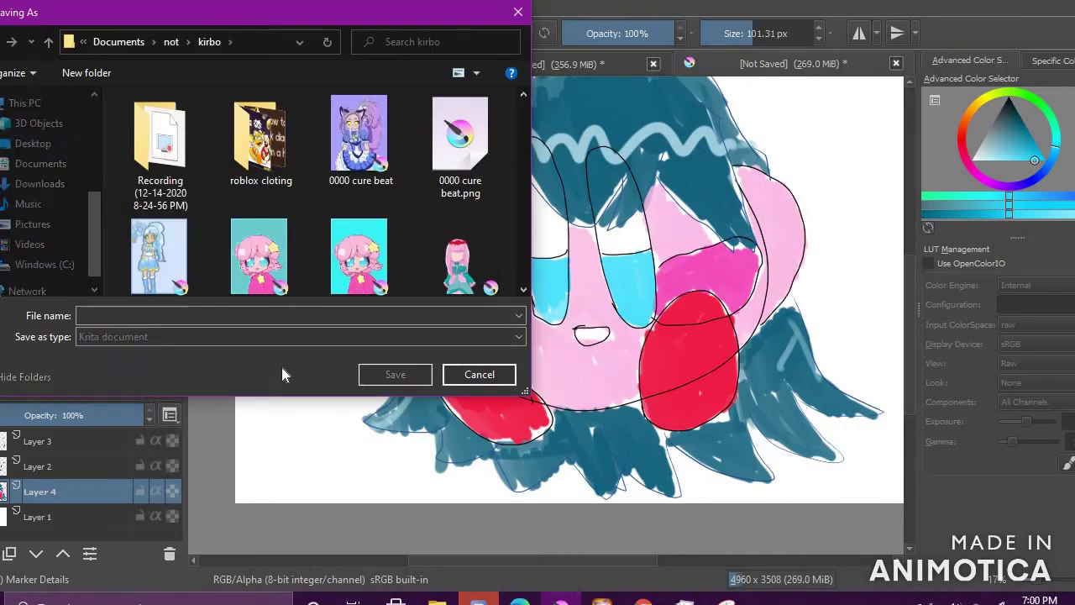
text(bruno kirby)
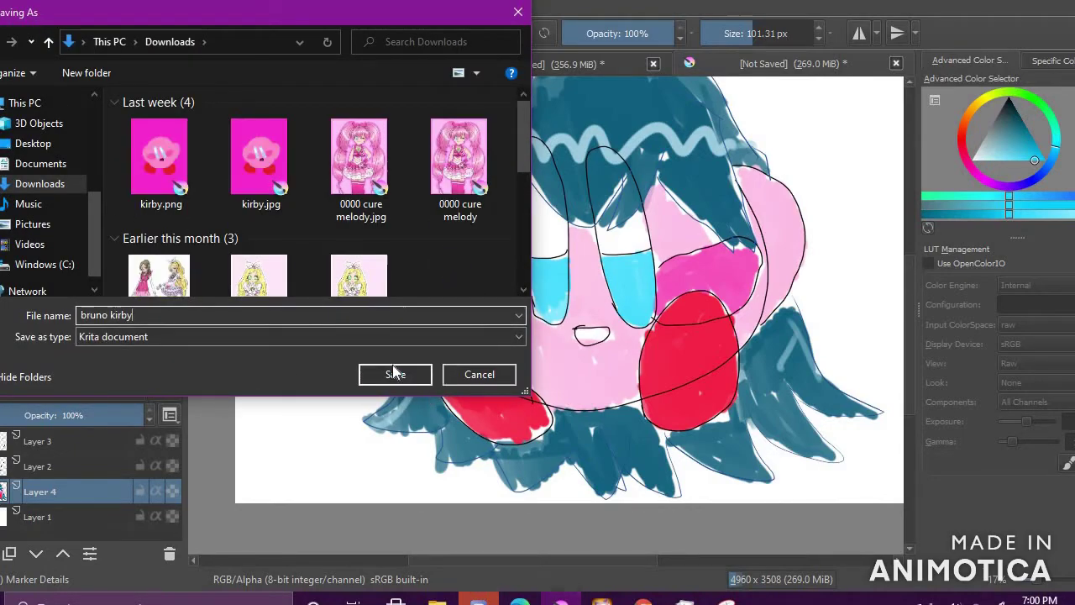
click(395, 374)
Step: Switch to Discord and reply to the video recommendation in show-suggestions, saying it has been watched many times
key(alt+Tab)
click(49, 87)
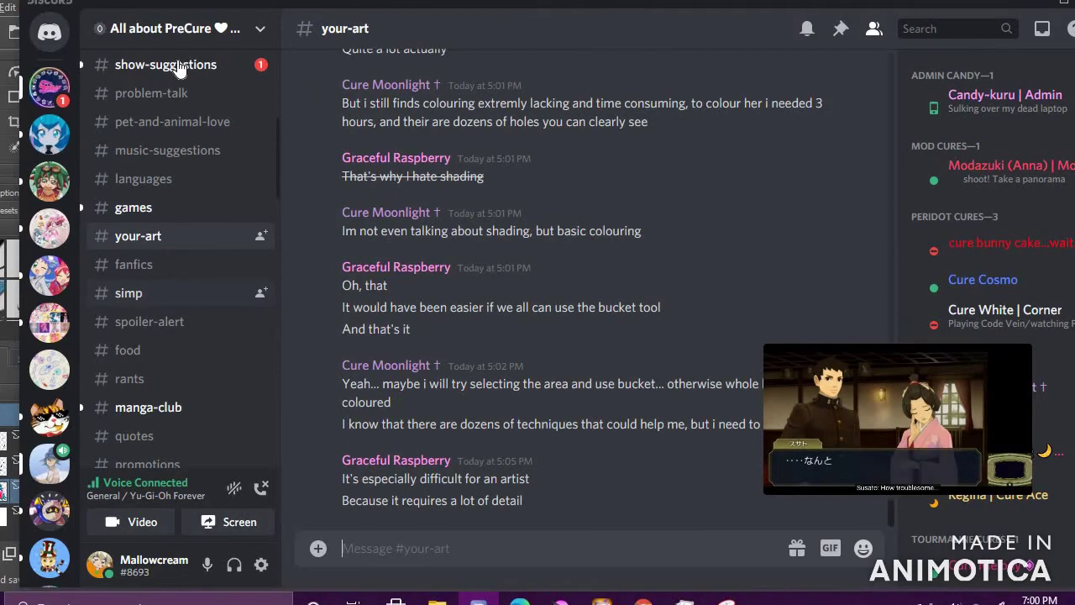
click(179, 69)
click(829, 94)
text(ive watched it many times i hav)
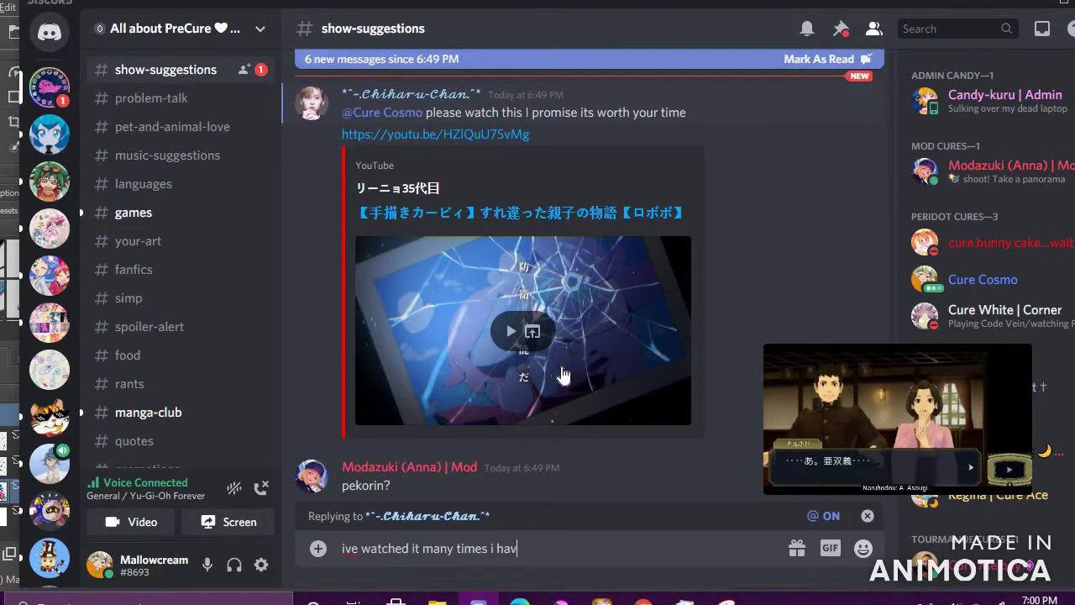
text(e n)
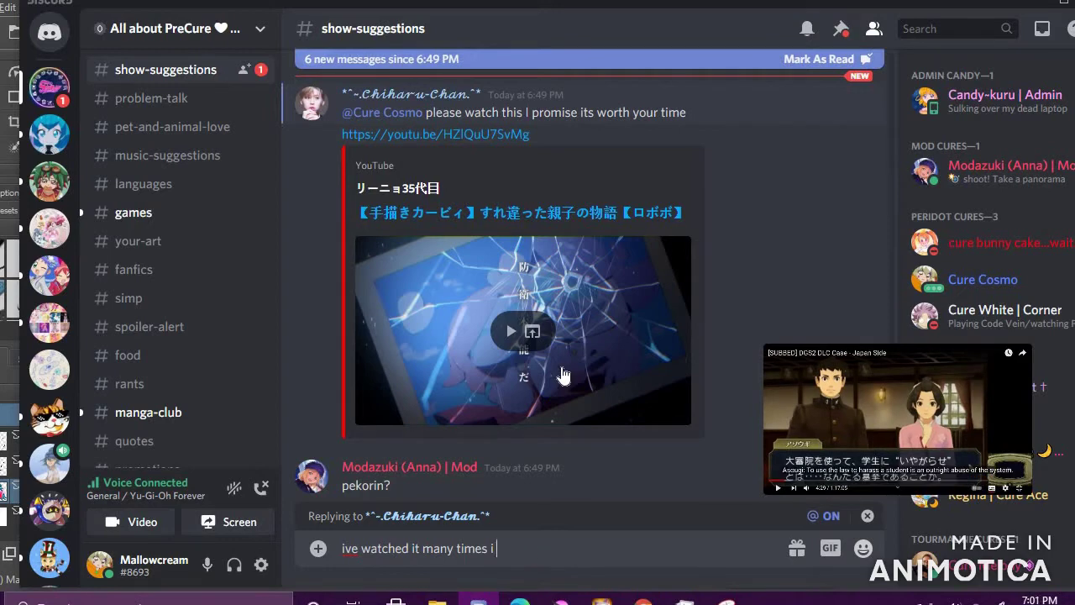
text(ame out)
key(Return)
scroll(612, 264, up, 10)
scroll(612, 264, down, 10)
Step: Switch back to Krita and ink the second character's right-hand jawline in black over the faded sketch
click(520, 604)
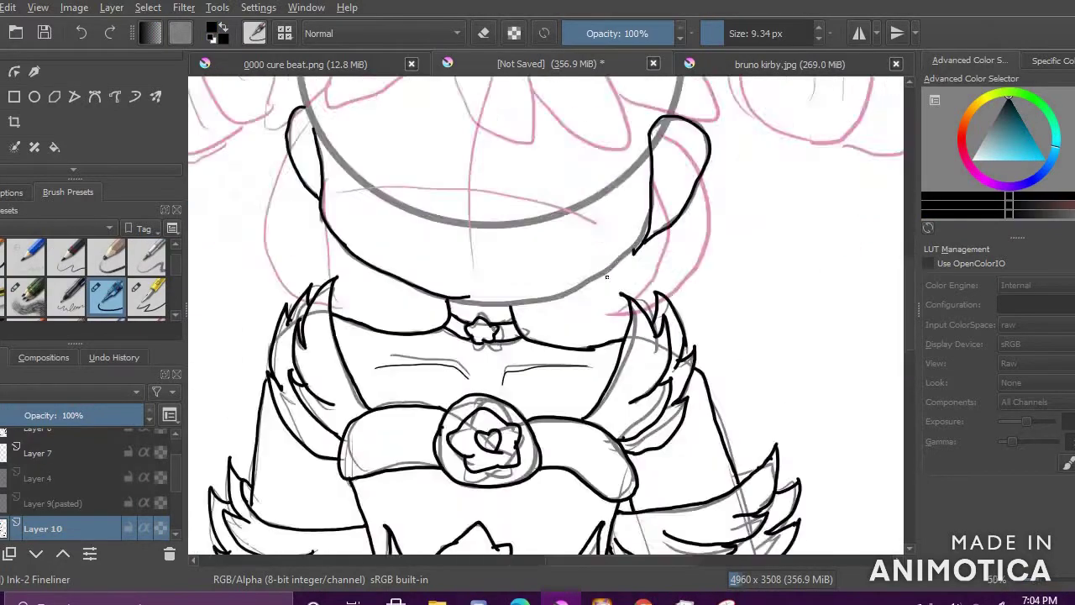
scroll(606, 276, up, 3)
mouse_move(723, 200)
mouse_down()
mouse_move(653, 263)
mouse_move(344, 401)
mouse_move(215, 418)
mouse_up()
scroll(294, 395, down, 2)
scroll(224, 401, up, 2)
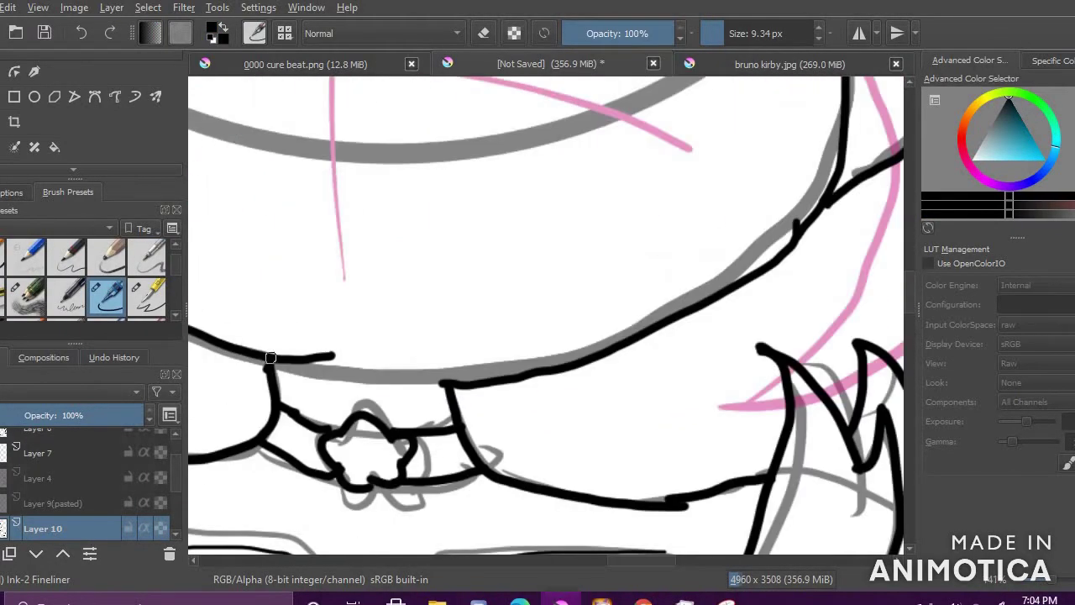
Step: Ink the chin line across the top of the collar and erase the overshooting line ends along the jaw
drag(267, 361, 468, 382)
key(e)
drag(296, 357, 276, 352)
click(484, 32)
click(484, 33)
click(487, 34)
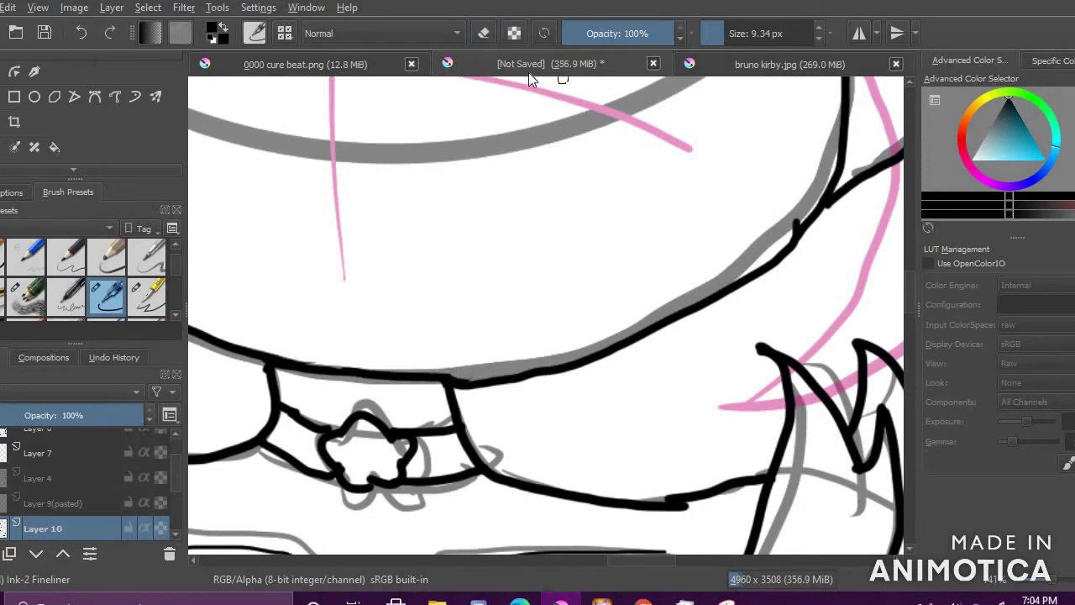
drag(801, 216, 788, 237)
click(484, 34)
Step: Close the gap in the upper outline of the second character's left-hand ear
scroll(503, 92, down, 8)
scroll(503, 105, up, 5)
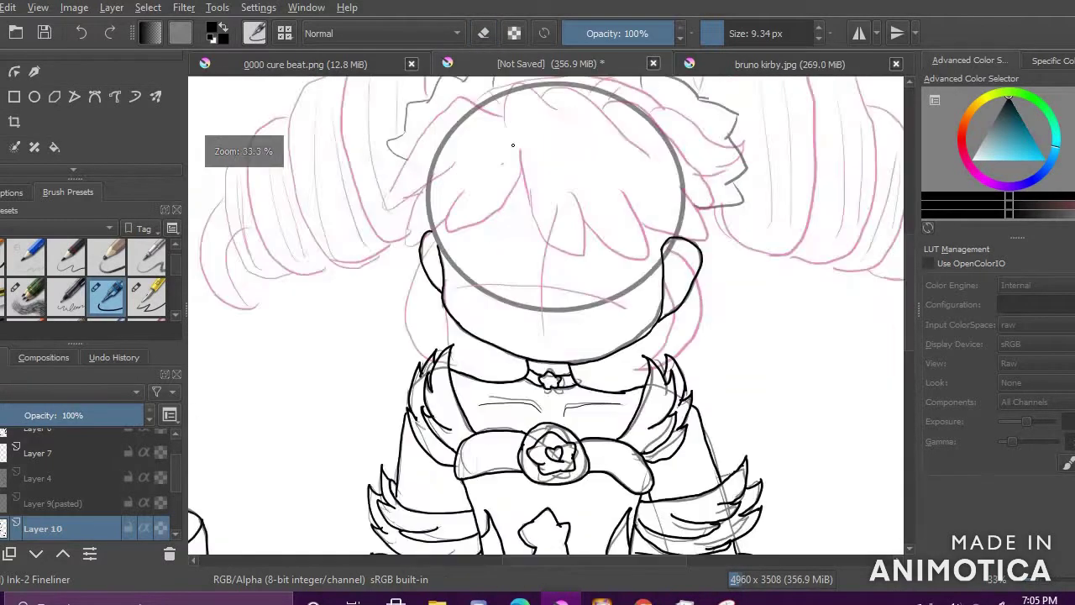
scroll(396, 291, up, 3)
drag(407, 303, 392, 245)
scroll(453, 281, down, 8)
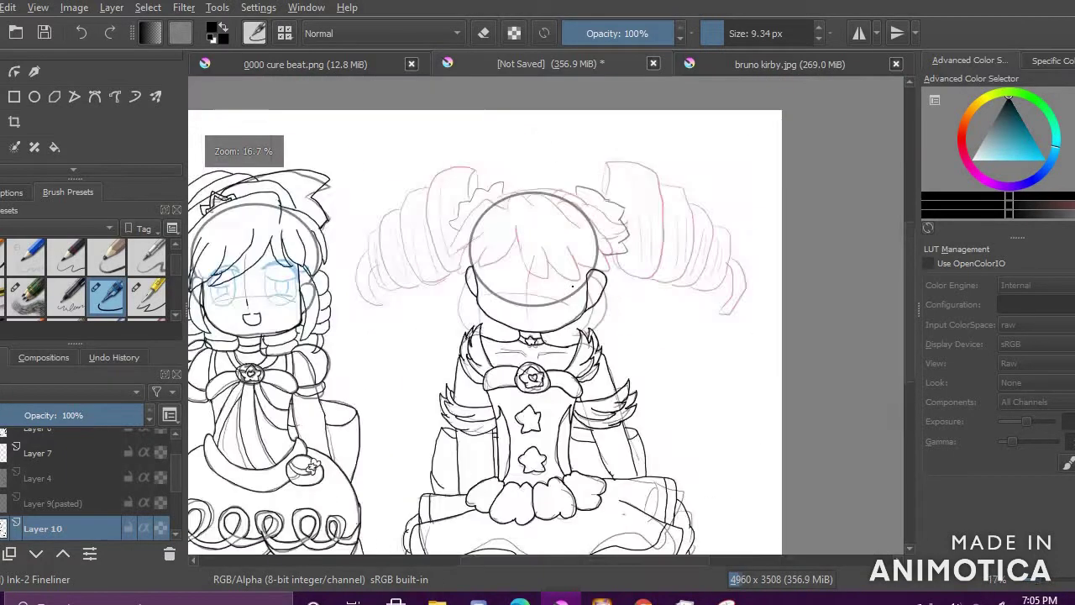
Step: Add a new paint layer directly above Layer 10 and set the brush color to dark crimson
scroll(50, 483, down, 3)
click(0, 477)
click(0, 477)
scroll(51, 483, up, 4)
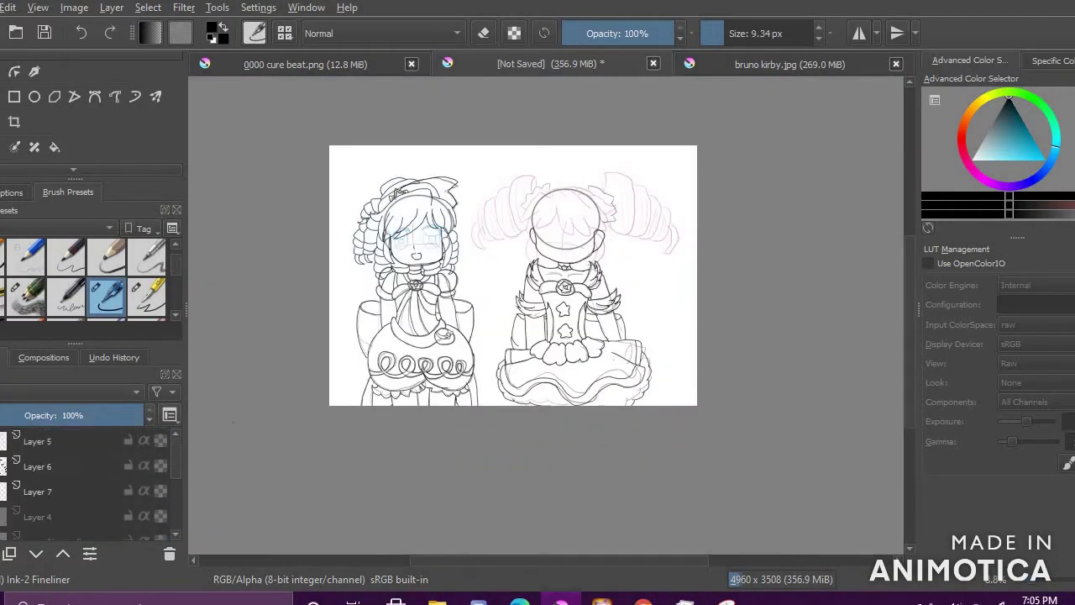
scroll(84, 483, down, 2)
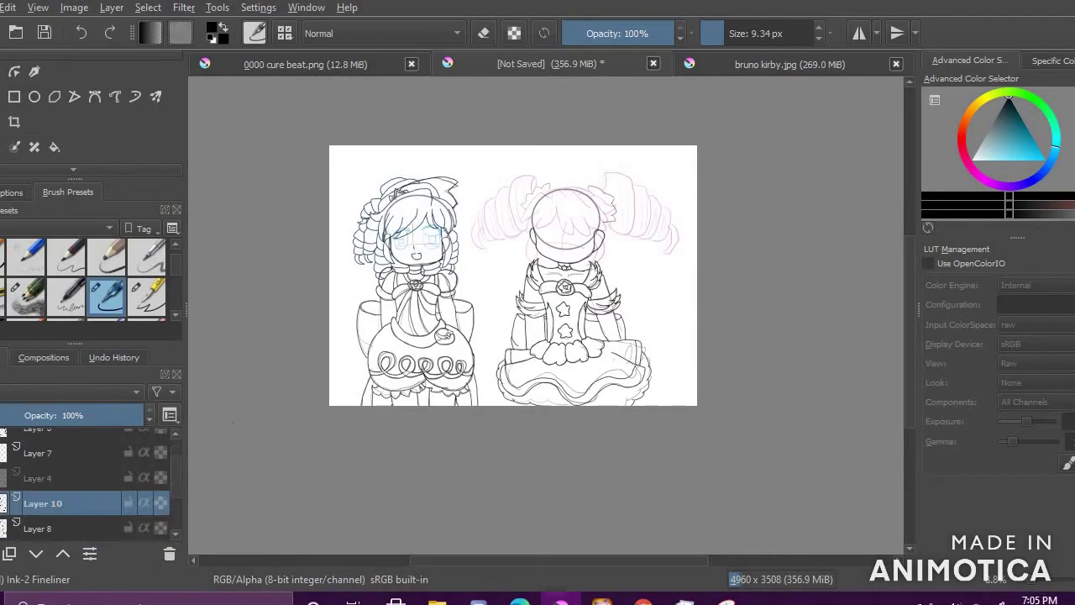
key(Insert)
scroll(572, 194, up, 6)
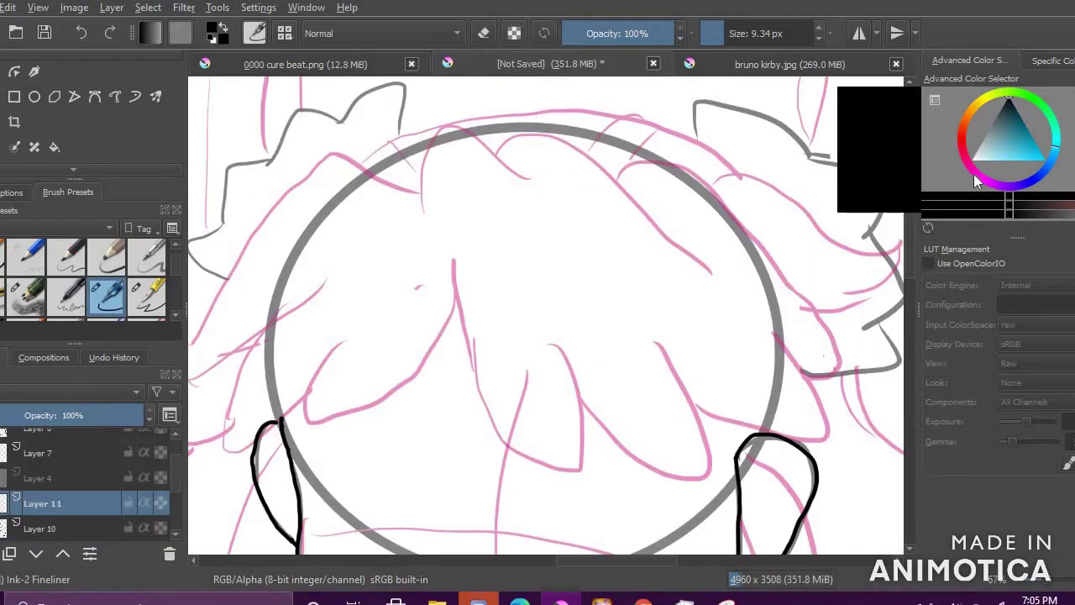
click(974, 173)
click(1023, 117)
click(1029, 130)
scroll(487, 268, down, 5)
click(964, 155)
Step: Ink the hair tufts on the crown and the pointed locks on the right-hand side of the head in crimson
scroll(518, 288, up, 4)
drag(643, 269, 517, 212)
scroll(534, 241, up, 1)
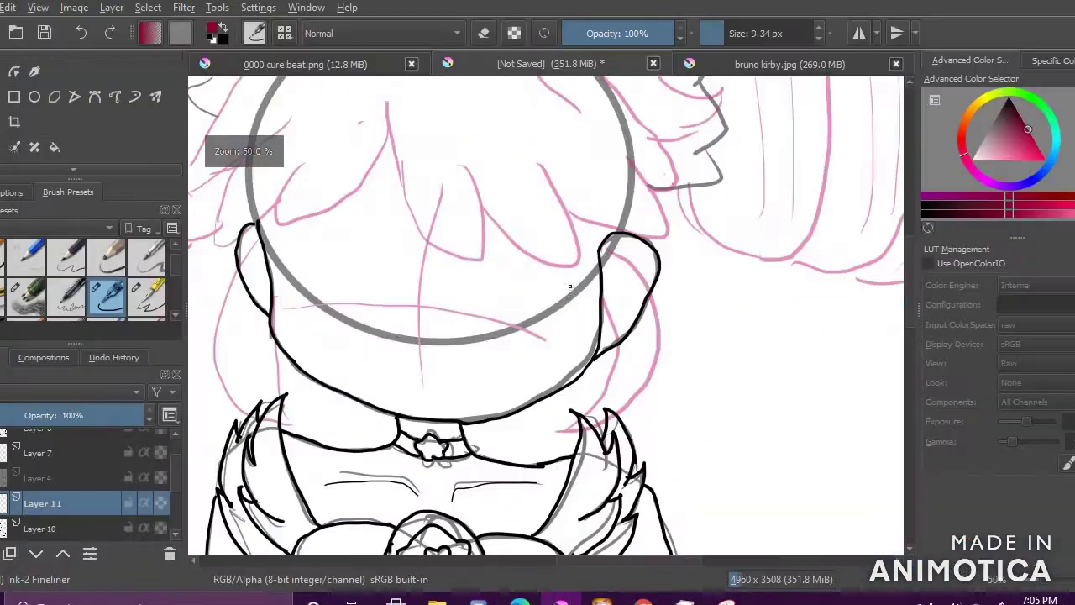
scroll(528, 169, down, 2)
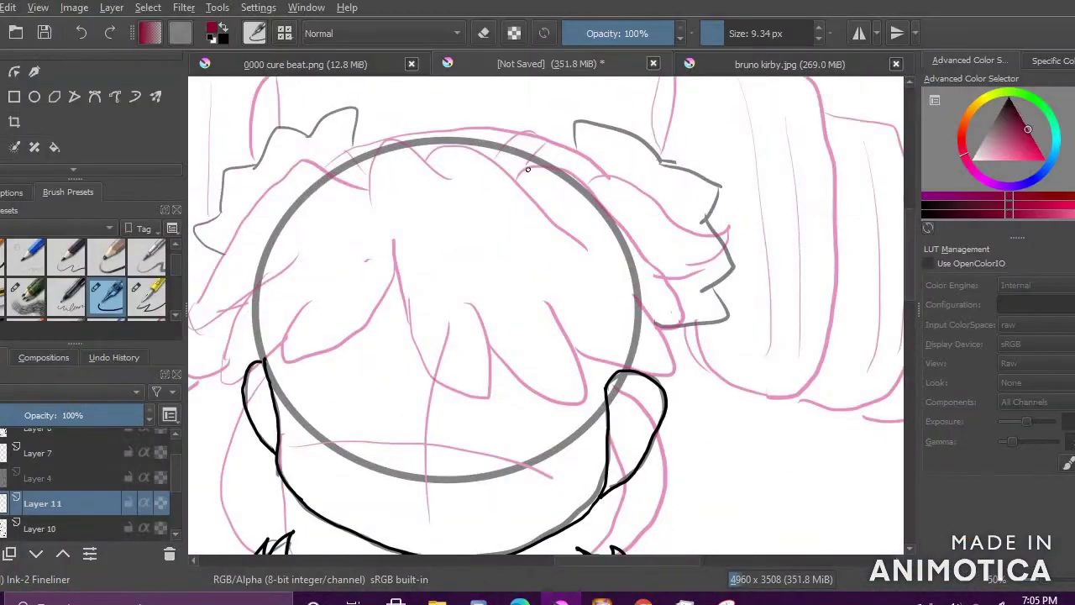
drag(370, 203, 461, 195)
drag(429, 160, 603, 250)
drag(578, 348, 629, 294)
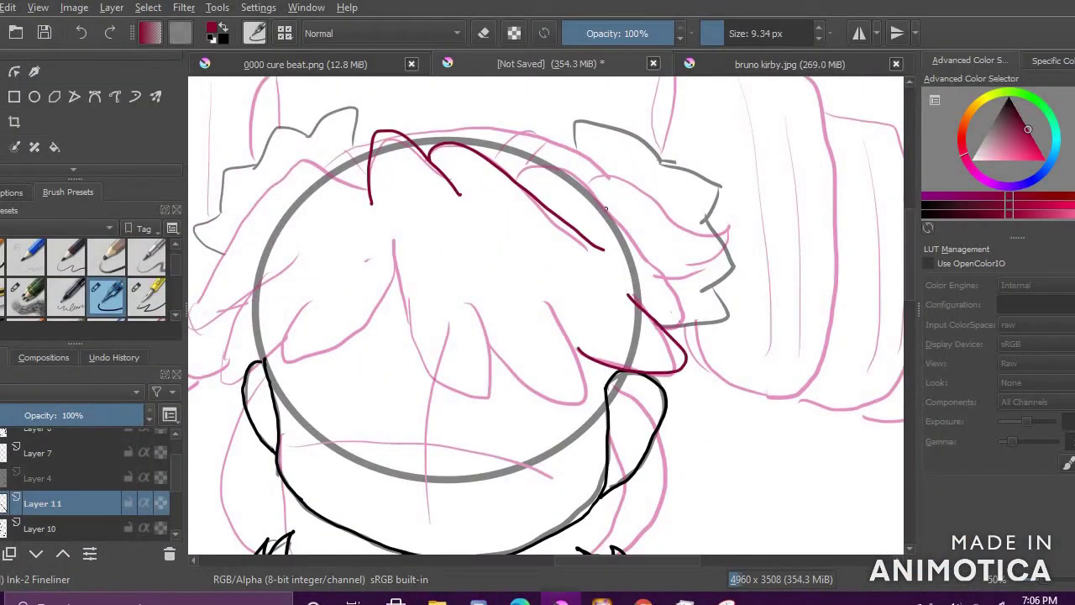
drag(516, 183, 669, 280)
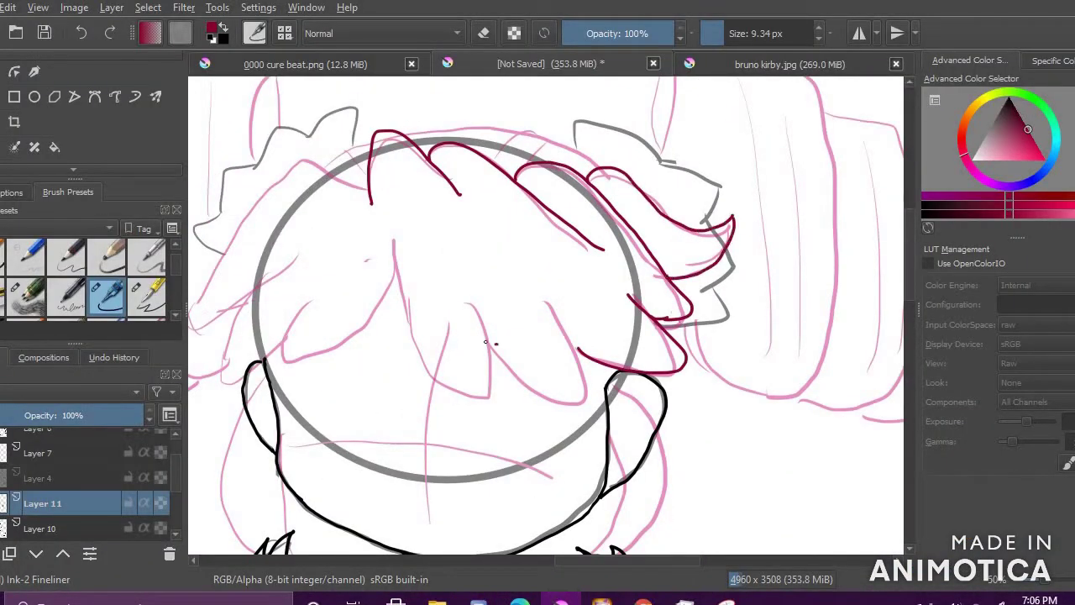
Step: Ink the central and right-hand bangs hanging over the forehead in crimson
key(ctrl+z)
mouse_move(391, 236)
mouse_down()
mouse_move(414, 332)
mouse_move(482, 337)
mouse_move(462, 315)
mouse_up()
key(ctrl+z)
drag(326, 174, 251, 215)
key(ctrl+z)
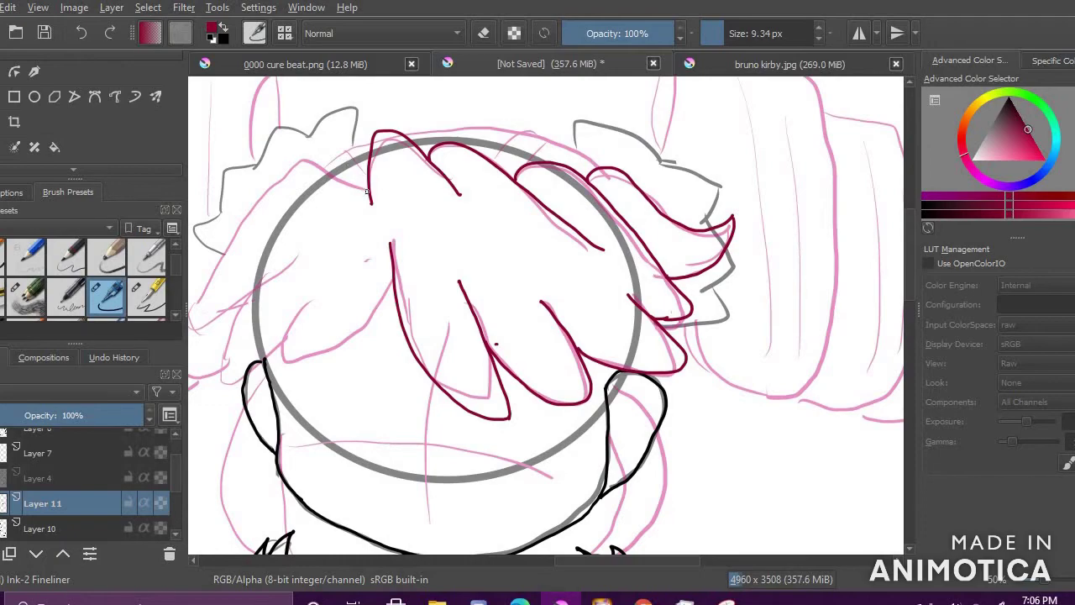
Step: Ink the left-hand side locks and the left-hand bangs above the ear in crimson
scroll(348, 195, down, 3)
scroll(329, 168, up, 3)
mouse_move(428, 131)
mouse_down()
mouse_move(338, 245)
mouse_move(409, 237)
mouse_up()
mouse_move(361, 284)
mouse_down()
mouse_move(390, 332)
mouse_move(418, 300)
mouse_move(353, 307)
mouse_up()
key(ctrl+z)
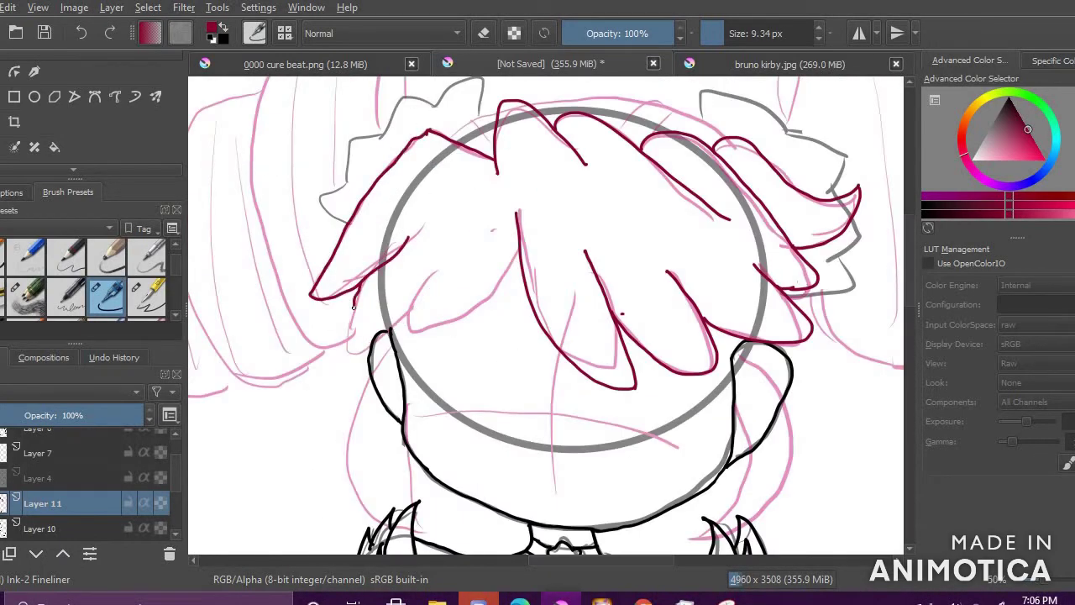
key(ctrl+z)
key(ctrl+z)
scroll(438, 308, up, 3)
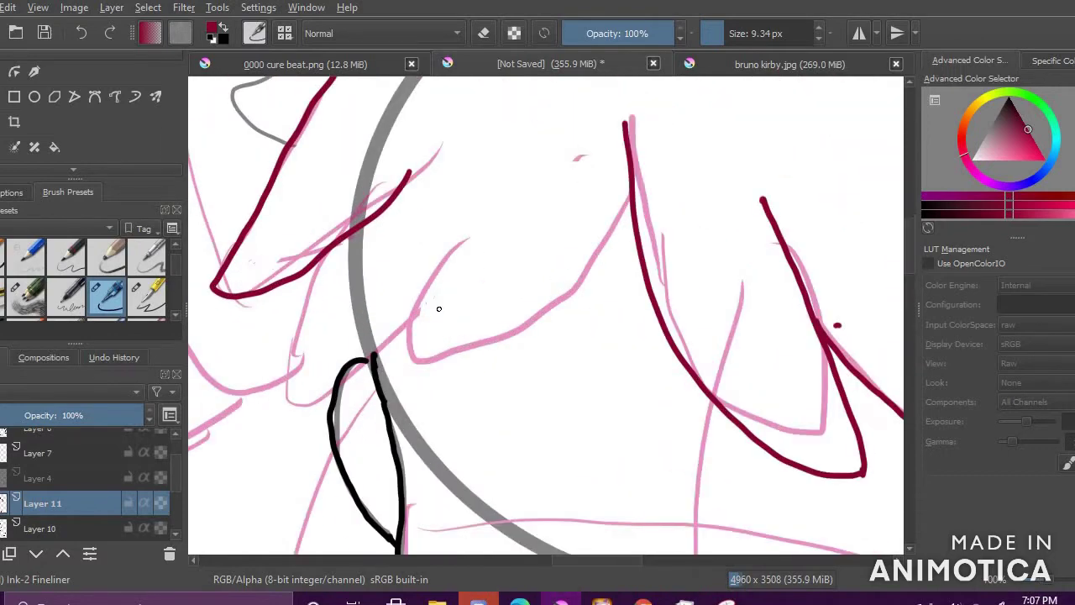
mouse_move(313, 265)
mouse_down()
mouse_move(335, 387)
mouse_move(485, 193)
mouse_up()
mouse_move(631, 202)
mouse_down()
mouse_move(531, 328)
mouse_move(423, 288)
mouse_up()
Step: Ink the jagged hair ornament on the left-hand side of the head in black on Layer 10
scroll(467, 293, down, 5)
click(67, 529)
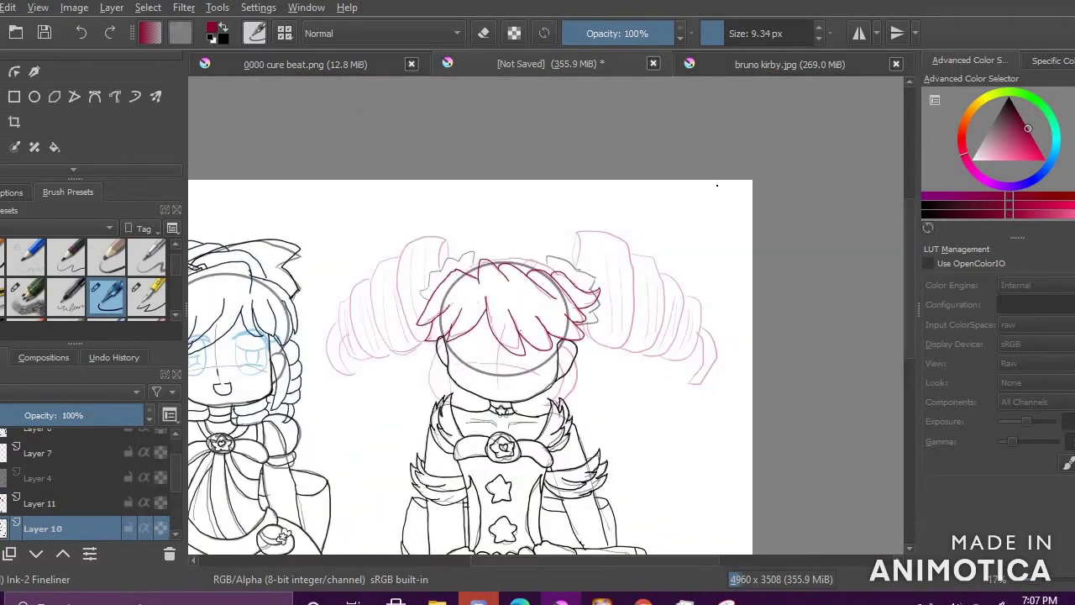
key(d)
scroll(395, 387, up, 5)
mouse_move(393, 387)
mouse_down()
mouse_move(418, 316)
mouse_move(477, 239)
mouse_move(549, 245)
mouse_move(566, 220)
mouse_up()
scroll(532, 259, down, 5)
Step: Ink the jagged hair ornament on the right-hand side of the head with pointed black edges
scroll(437, 188, up, 5)
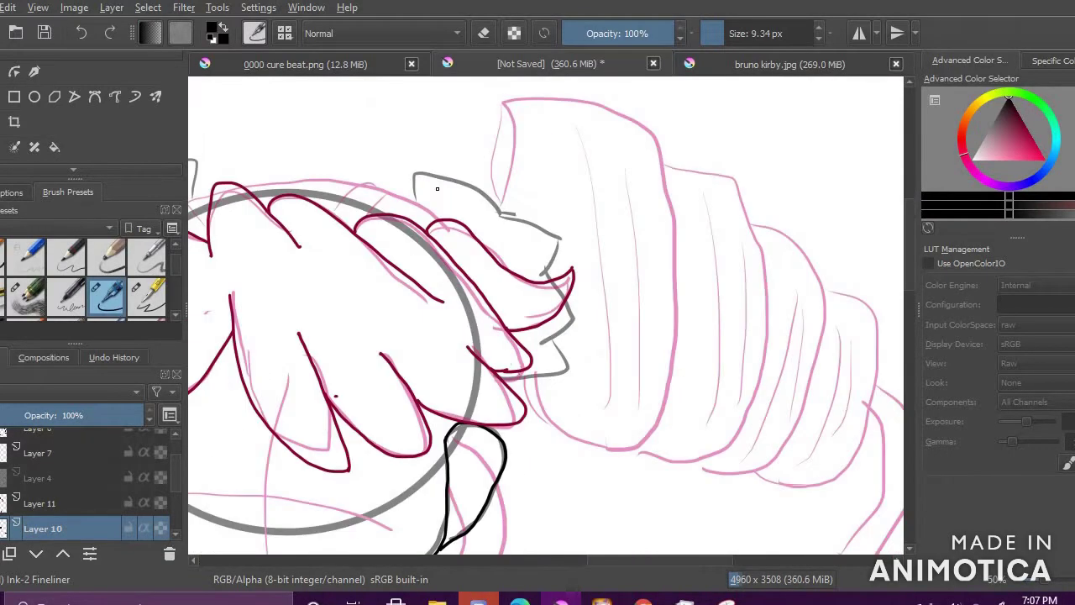
mouse_move(415, 200)
mouse_down()
mouse_move(493, 219)
mouse_move(553, 268)
mouse_up()
drag(603, 307, 514, 393)
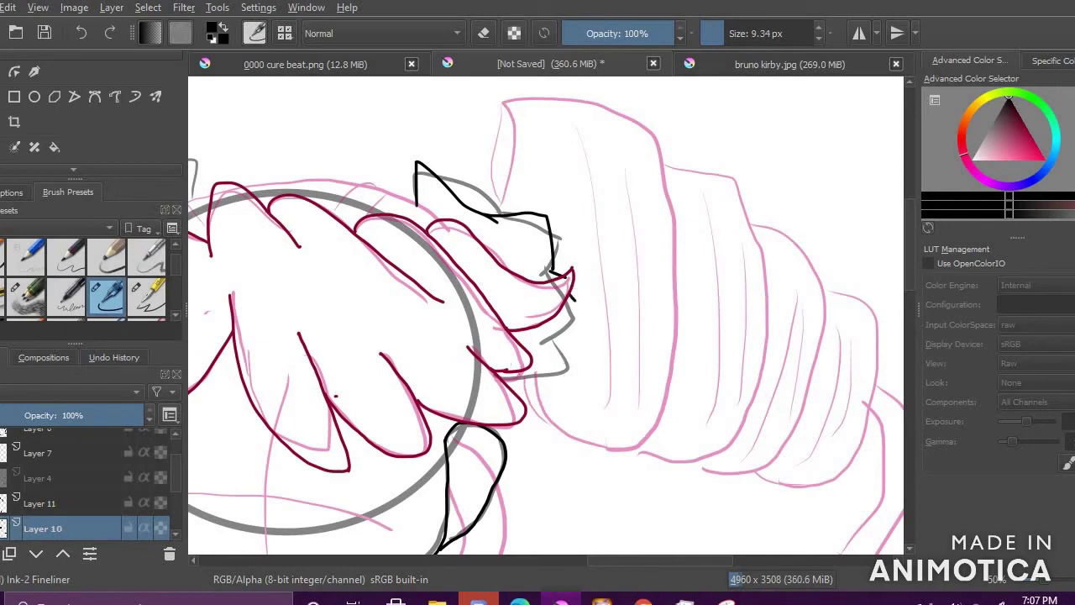
key(ctrl+z)
mouse_move(576, 283)
mouse_down()
mouse_move(572, 372)
mouse_move(526, 364)
mouse_up()
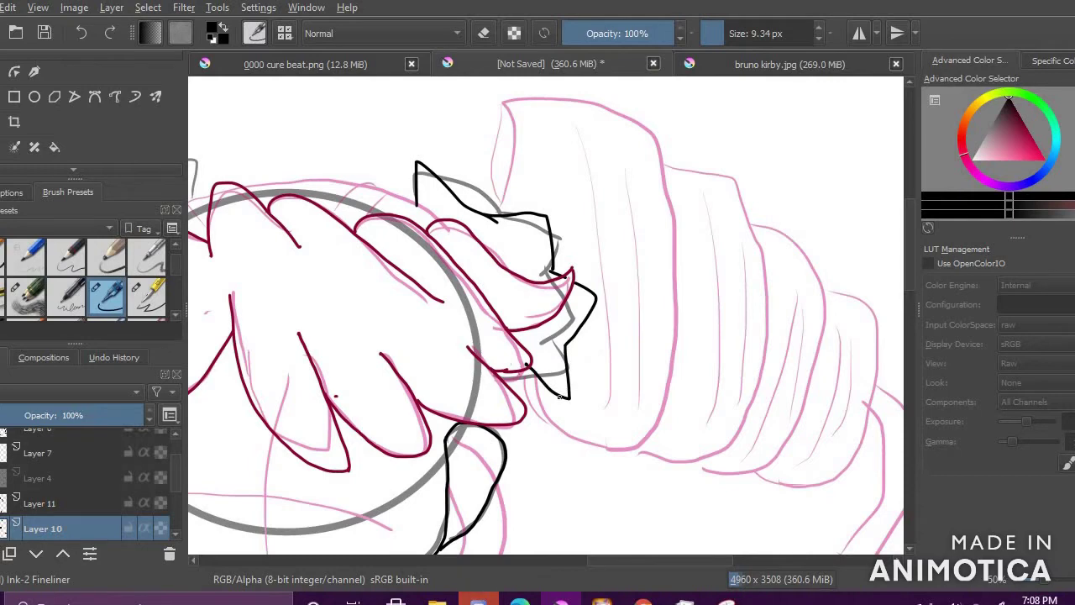
Step: Ink the top contour of the head between the two ornaments on Layer 11 in the hair's crimson
scroll(555, 395, down, 3)
click(42, 503)
ctrl+click(447, 343)
scroll(446, 344, up, 4)
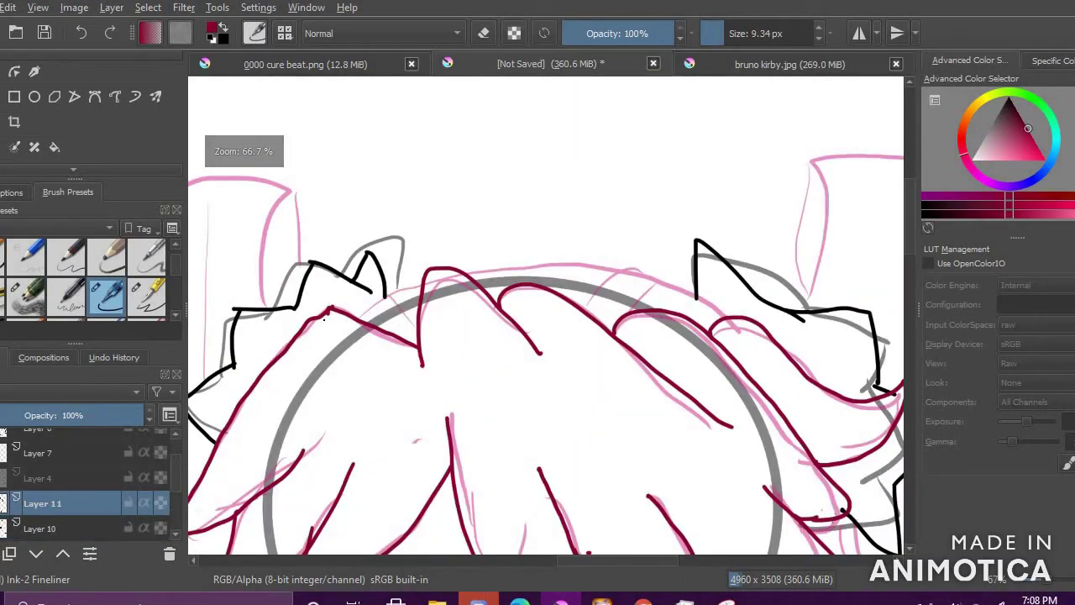
drag(462, 270, 635, 278)
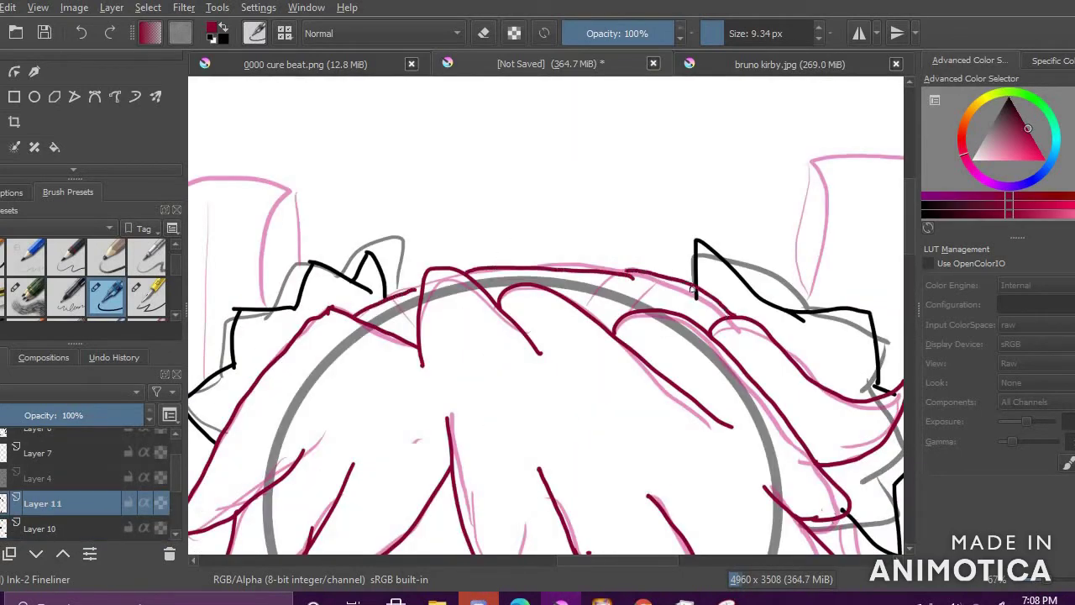
Step: Add thin strand lines along the crown with a 3.41 px brush, and restore the brush size to 9.34 px
click(717, 31)
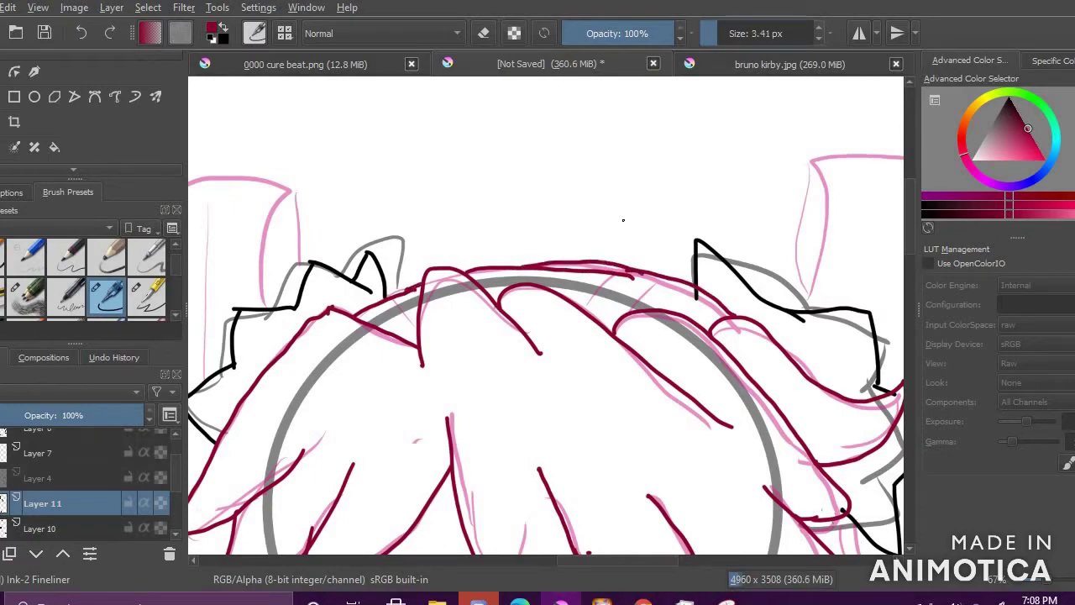
click(725, 33)
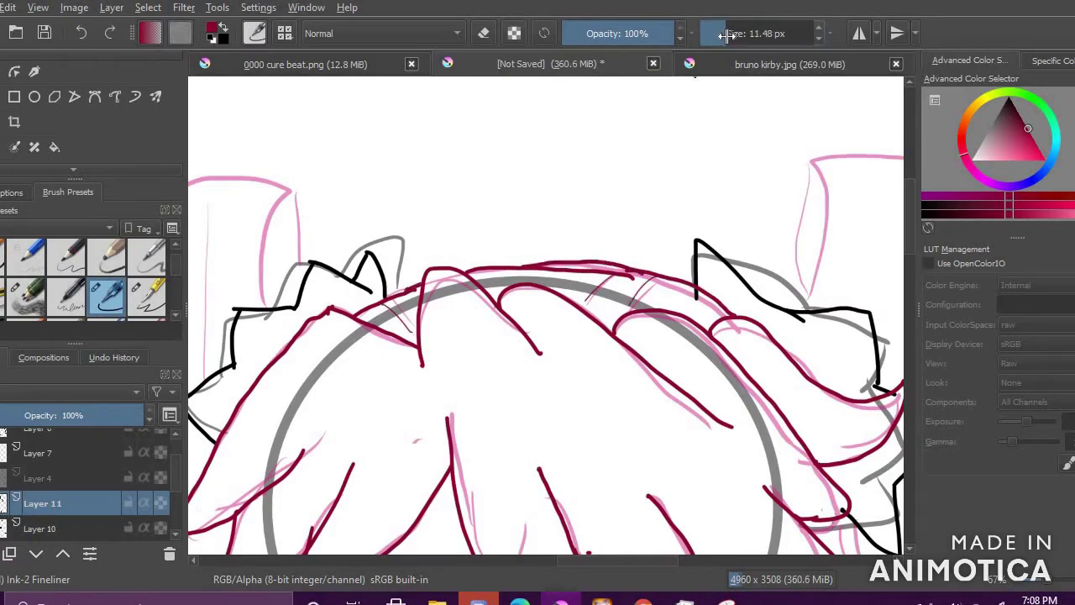
scroll(651, 153, down, 3)
scroll(509, 215, up, 3)
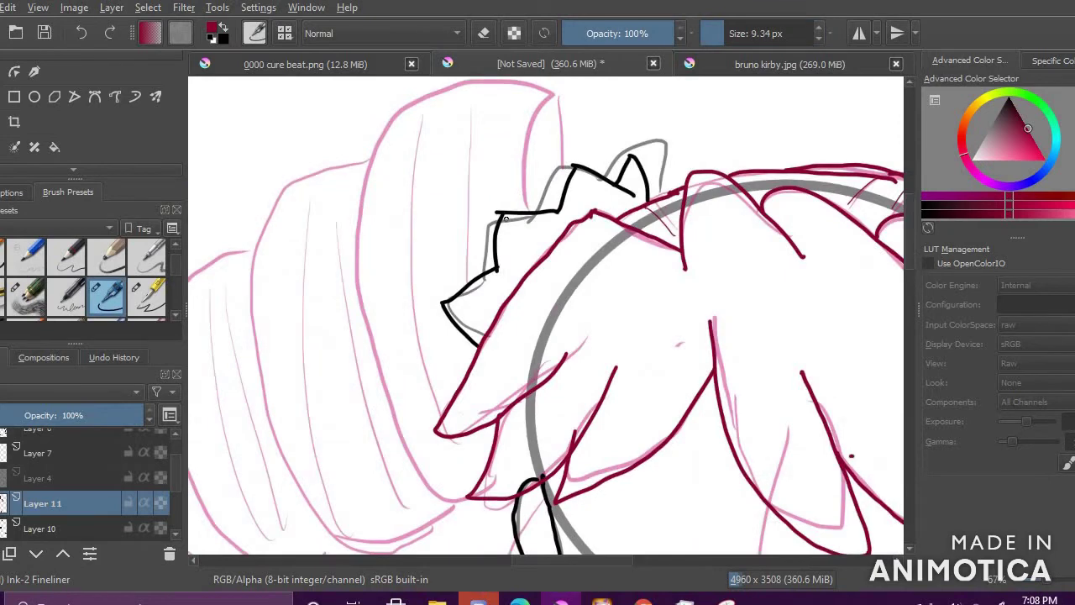
Step: Ink the two largest curls of the left-hand pigtail in crimson, starting beside the hair ornament
mouse_move(521, 213)
mouse_down()
mouse_move(548, 94)
mouse_move(565, 166)
mouse_move(539, 84)
mouse_move(443, 87)
mouse_move(363, 216)
mouse_move(426, 468)
mouse_up()
mouse_move(364, 160)
mouse_down()
mouse_move(252, 327)
mouse_move(327, 529)
mouse_move(463, 507)
mouse_up()
key(ctrl+z)
scroll(384, 147, down, 1)
mouse_move(369, 156)
mouse_down()
mouse_move(284, 233)
mouse_move(315, 405)
mouse_move(422, 436)
mouse_up()
scroll(455, 279, down, 1)
scroll(261, 354, up, 1)
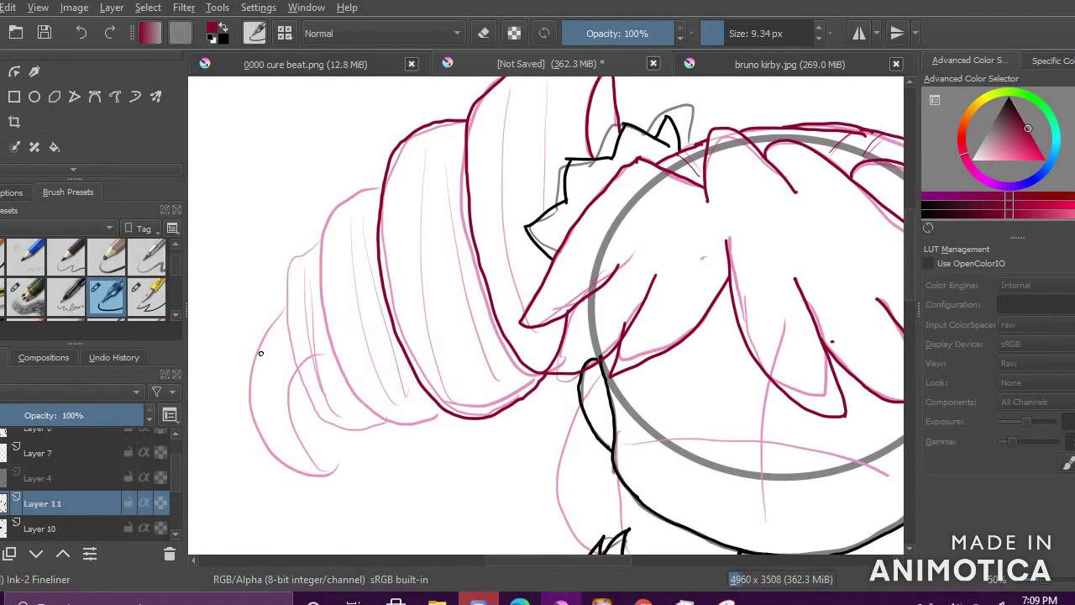
Step: Ink the remaining smaller curls and the curved tail end of the left-hand pigtail
mouse_move(319, 249)
mouse_down()
mouse_move(352, 393)
mouse_move(448, 425)
mouse_up()
drag(294, 330, 383, 431)
drag(290, 298, 366, 479)
drag(367, 478, 303, 405)
scroll(290, 429, down, 3)
scroll(404, 521, up, 1)
Step: Ink the curved locks of hair behind both ears down to the shoulder ruffles in crimson
click(479, 602)
click(561, 601)
scroll(260, 345, up, 3)
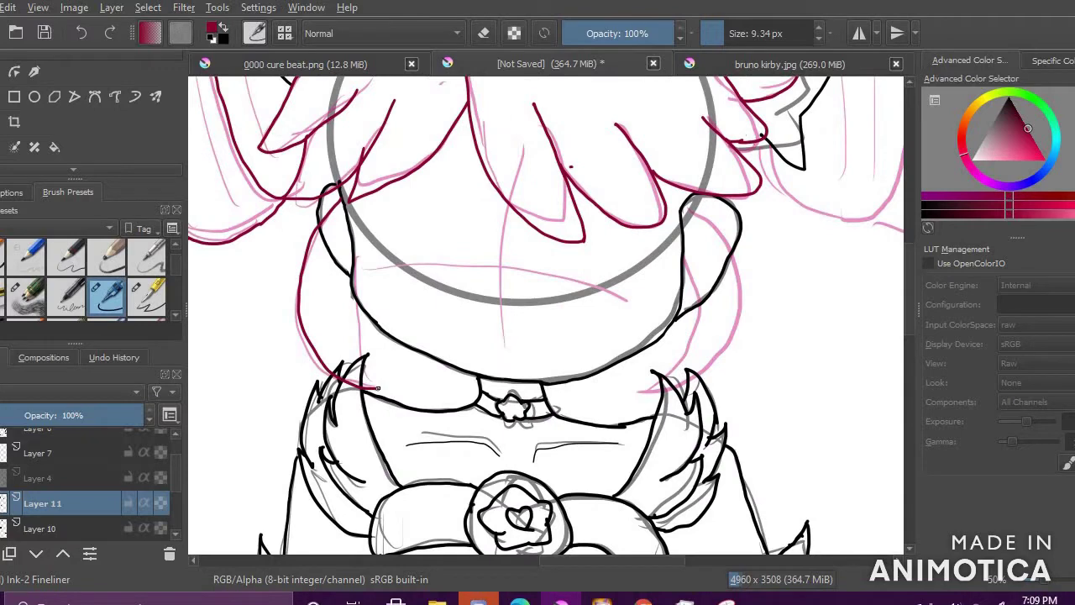
mouse_move(686, 206)
mouse_down()
mouse_move(730, 307)
mouse_move(668, 385)
mouse_move(734, 322)
mouse_move(742, 269)
mouse_move(655, 403)
mouse_up()
key(ctrl+z)
key(ctrl+z)
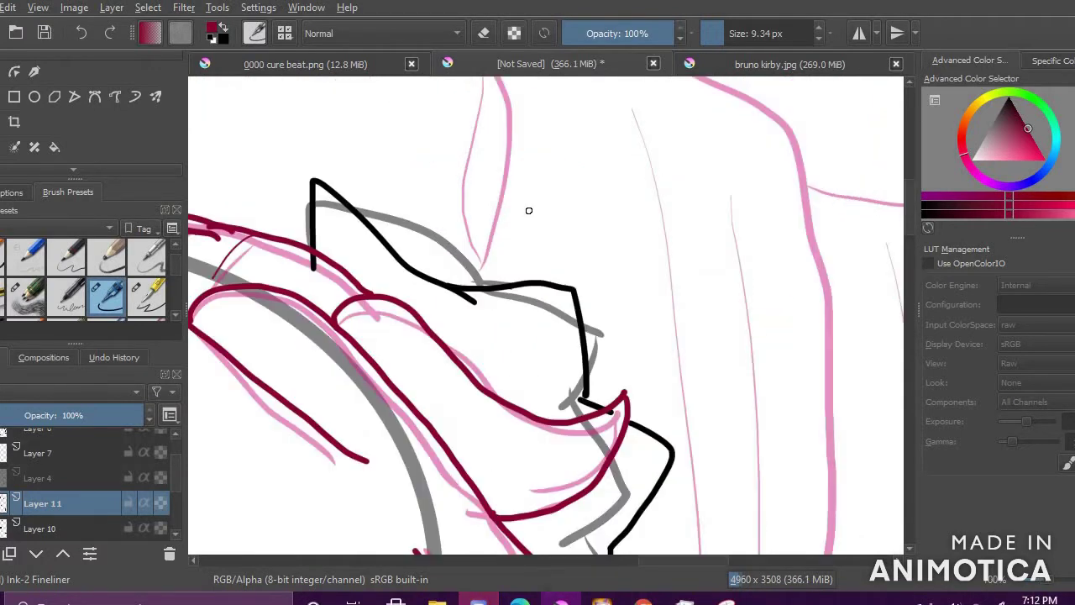
Step: Ink the larger curls of the right-hand pigtail in crimson, from the hair ornament outward
scroll(528, 209, down, 2)
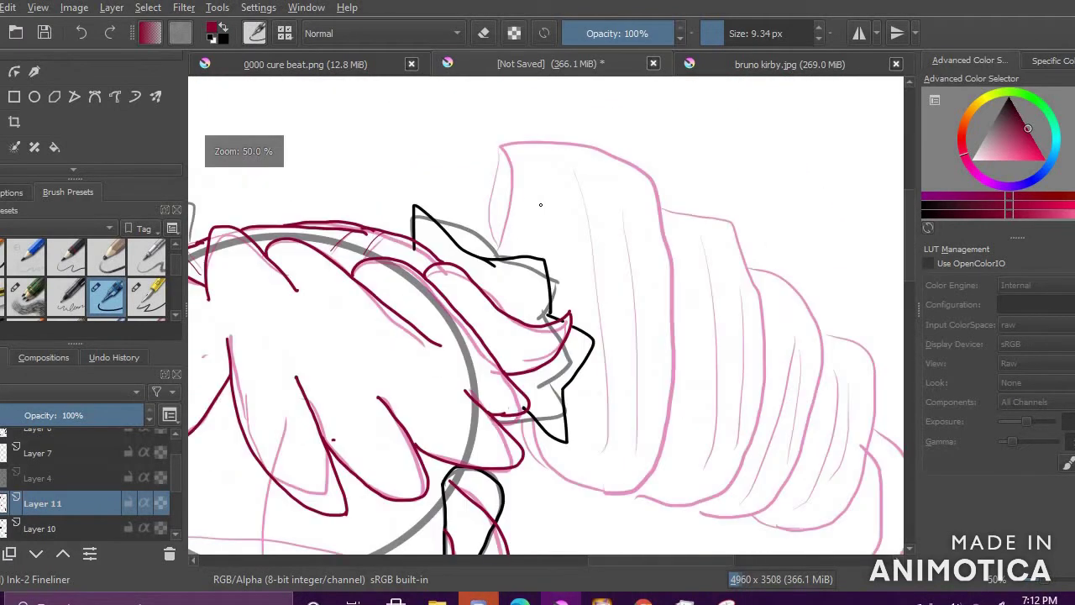
mouse_move(492, 134)
mouse_down()
mouse_move(662, 189)
mouse_move(573, 495)
mouse_up()
mouse_move(668, 211)
mouse_down()
mouse_move(742, 229)
mouse_move(762, 425)
mouse_move(637, 499)
mouse_up()
mouse_move(759, 265)
mouse_down()
mouse_move(759, 512)
mouse_move(703, 514)
mouse_up()
scroll(797, 431, down, 3)
scroll(815, 434, up, 3)
Step: Ink the outermost curl and the pointed tail end of the right-hand pigtail
drag(787, 284, 771, 410)
key(ctrl+z)
drag(736, 254, 787, 401)
drag(800, 341, 784, 441)
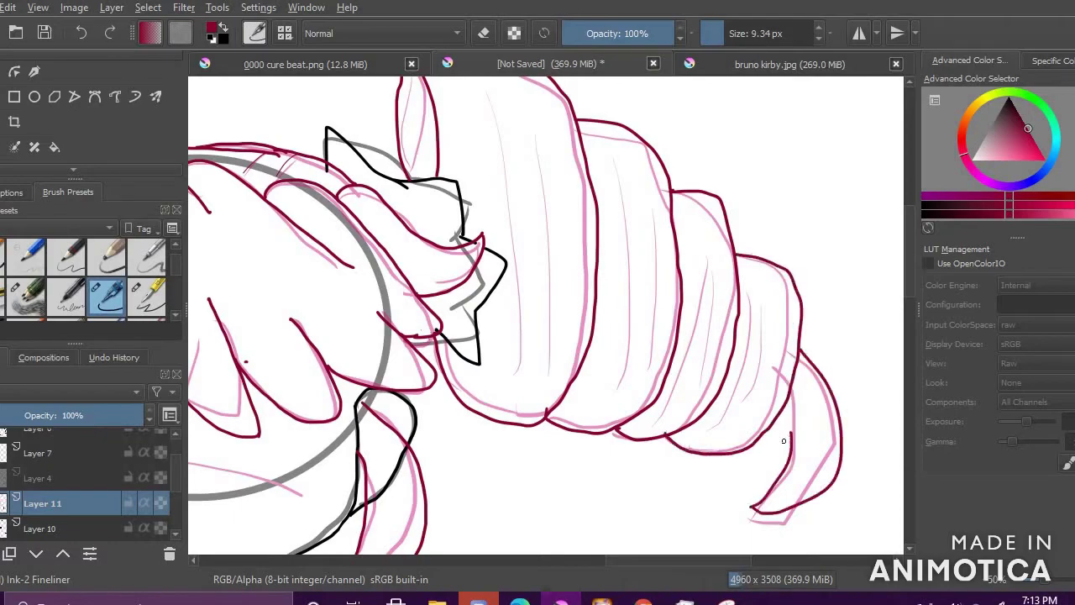
scroll(712, 263, down, 3)
Step: Make Layer 3 the active layer and set the brush to a lighter, medium pink
scroll(544, 336, up, 4)
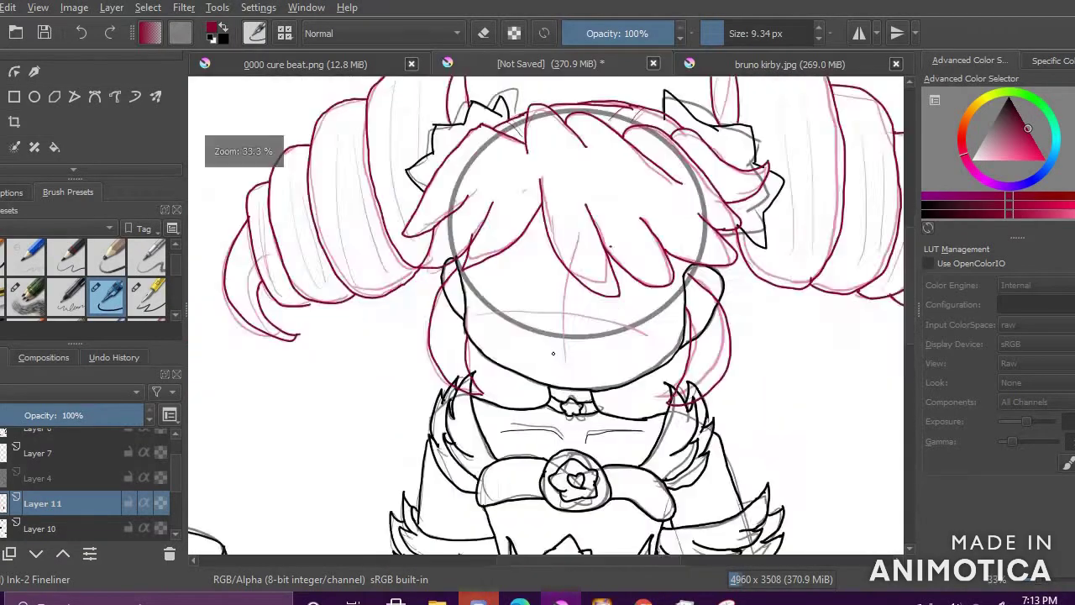
scroll(72, 531, down, 2)
scroll(72, 527, down, 1)
click(51, 477)
click(1, 477)
click(1, 477)
click(1020, 144)
Step: Sketch the left-hand eye with its iris and pupil, and a rounded open mouth on the face
scroll(512, 268, up, 1)
drag(396, 294, 613, 267)
drag(423, 262, 586, 248)
drag(328, 193, 382, 260)
drag(419, 304, 580, 319)
mouse_move(435, 430)
mouse_down()
mouse_move(554, 383)
mouse_move(588, 392)
mouse_up()
drag(483, 347, 486, 389)
drag(539, 341, 537, 379)
drag(675, 420, 671, 451)
Step: Sketch the matching right-hand eye with its iris and pupil beneath the bangs
scroll(551, 449, down, 5)
scroll(556, 467, up, 3)
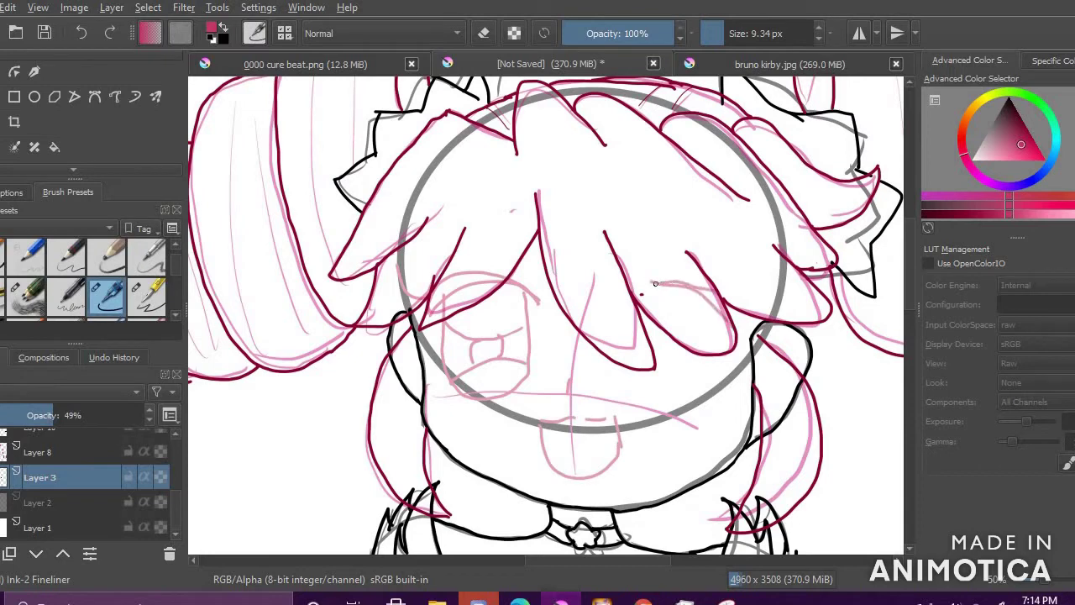
drag(659, 319, 732, 325)
drag(662, 364, 734, 368)
drag(689, 356, 697, 333)
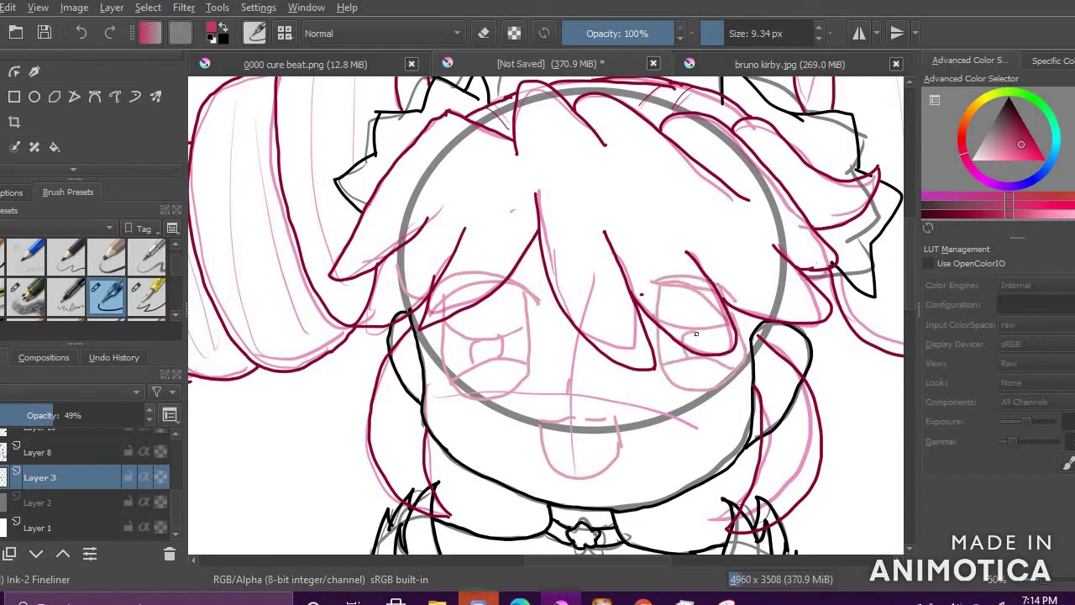
Step: Undo the right-hand eye sketch and redraw the eye, with its iris and lower curve, slightly closer to the face's centre line
key(ctrl+z)
key(ctrl+z)
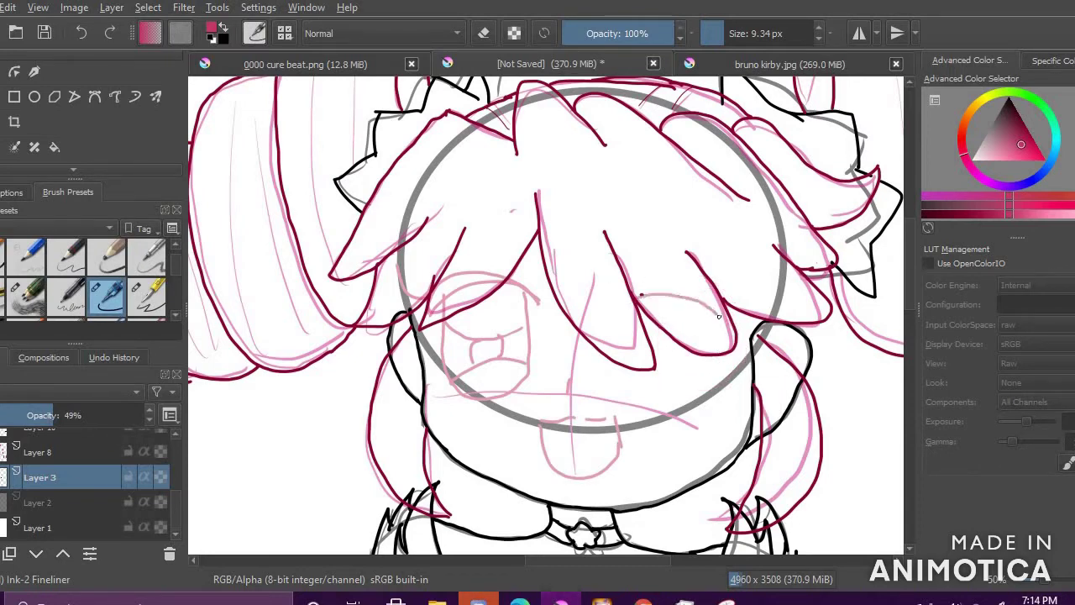
key(ctrl+z)
mouse_move(638, 320)
mouse_down()
mouse_move(718, 319)
mouse_move(716, 338)
mouse_up()
drag(643, 389, 728, 374)
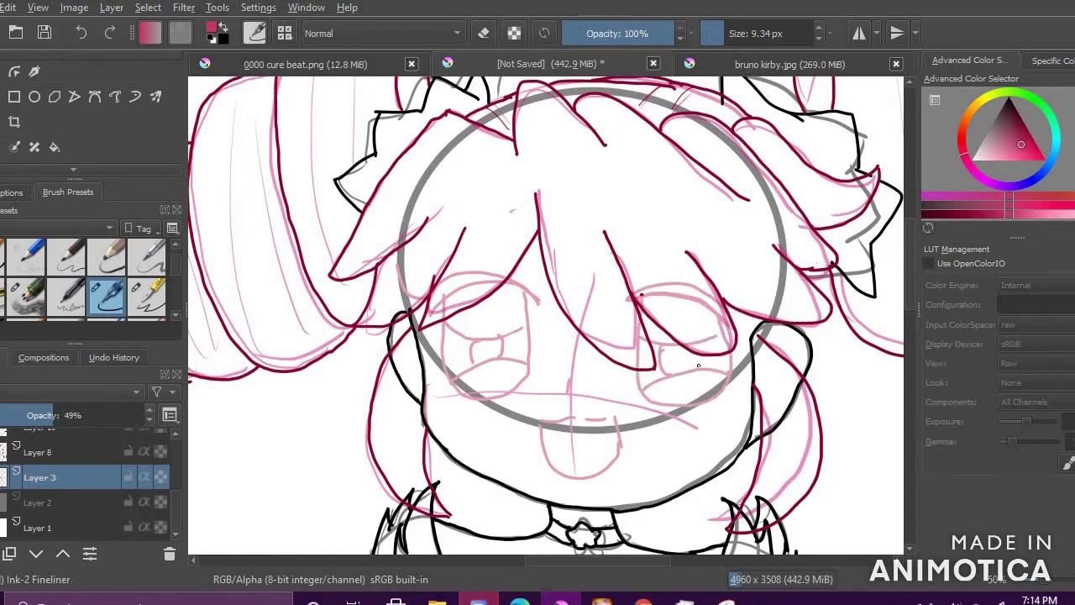
drag(738, 280, 743, 301)
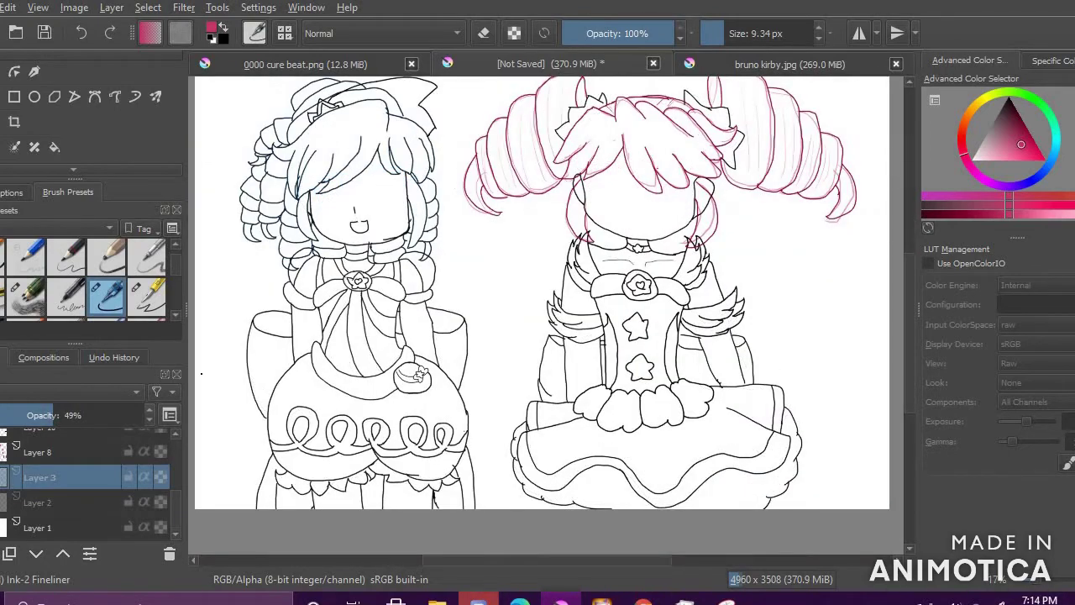
Step: Check which layers hold the sketches and line art, and hide the pink hair sketch on Layer 8
scroll(70, 498, up, 3)
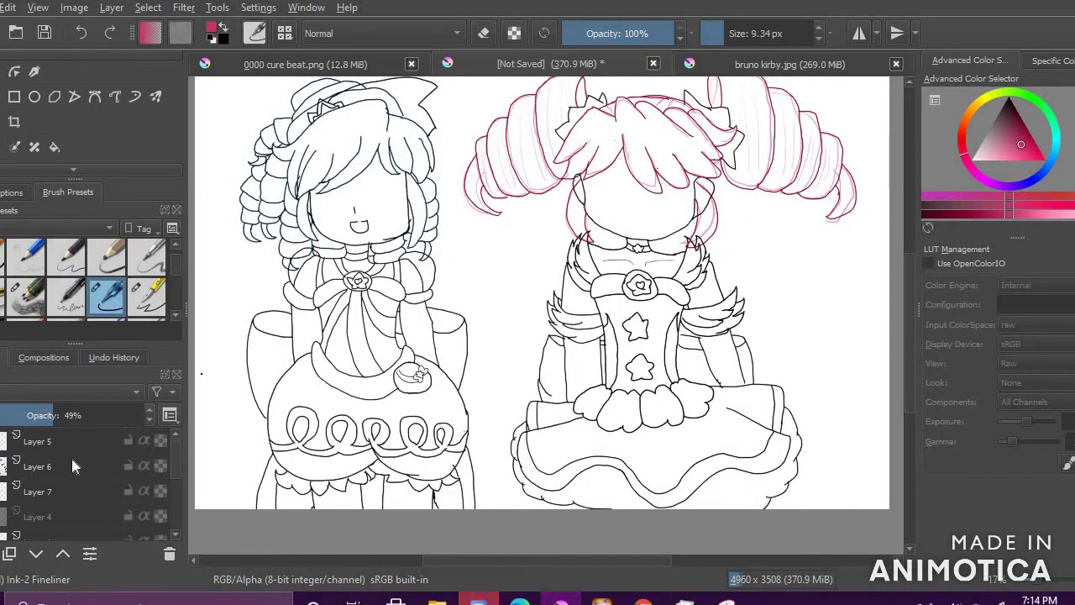
click(69, 475)
scroll(72, 464, down, 3)
scroll(71, 464, up, 1)
click(0, 492)
click(0, 493)
click(0, 467)
click(0, 467)
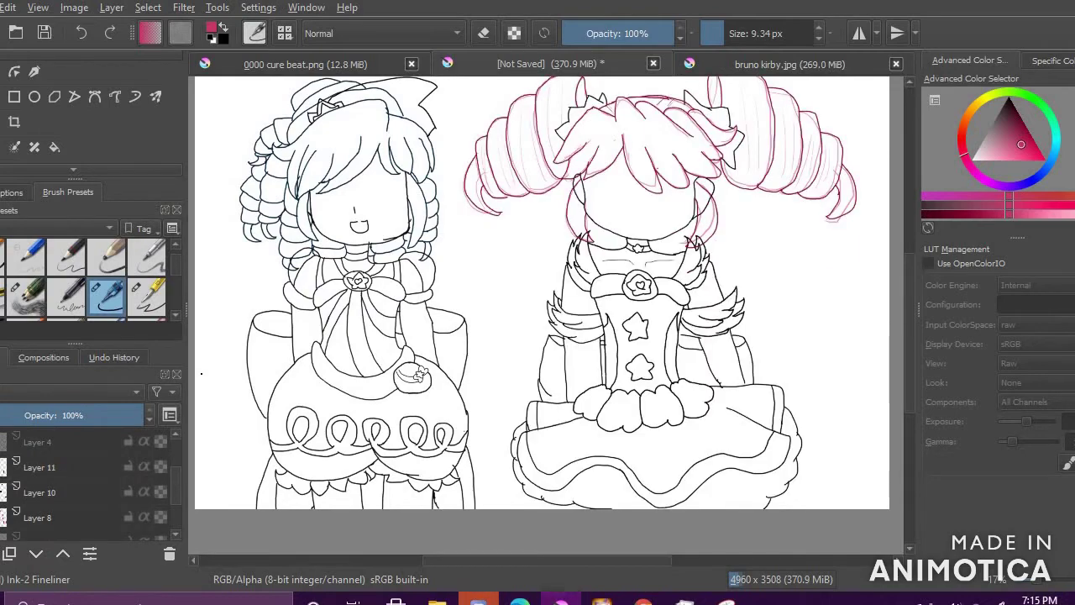
click(0, 517)
scroll(625, 307, down, 1)
scroll(656, 219, up, 3)
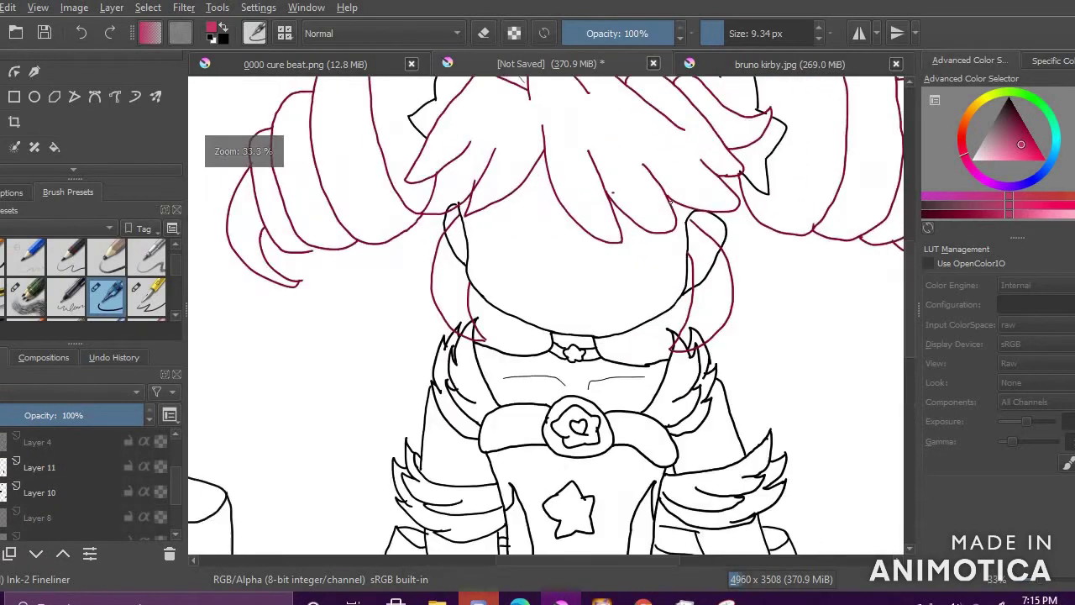
Step: Set a brighter, more saturated pink and add a paint layer directly beneath the hair line art on Layer 11
scroll(612, 192, down, 3)
drag(1020, 156, 1031, 168)
scroll(519, 202, up, 3)
click(40, 470)
click(0, 467)
click(0, 468)
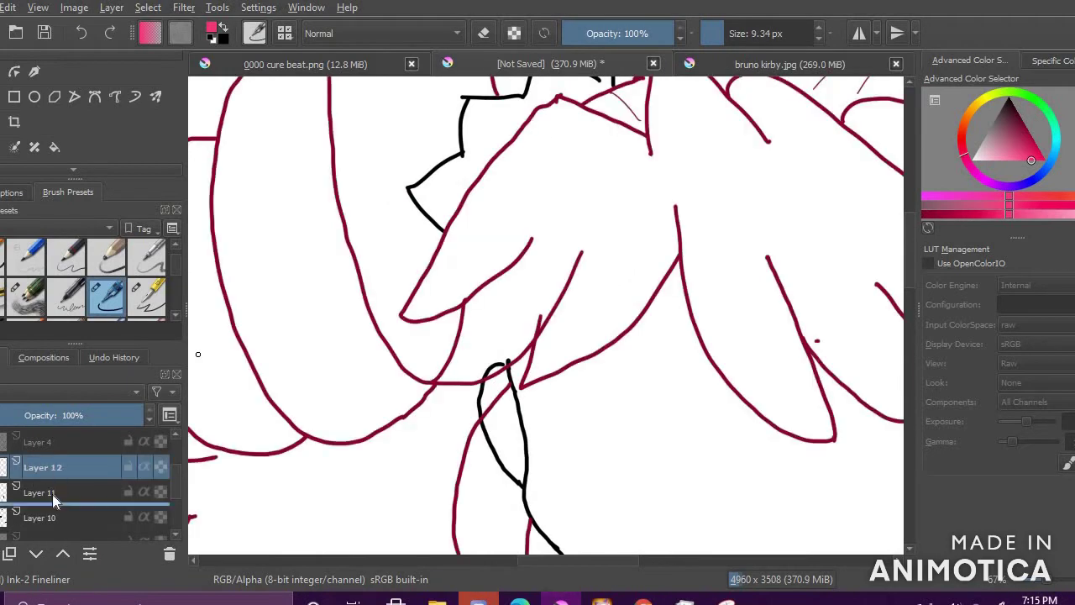
drag(52, 494, 53, 495)
Step: Choose the Basic-5 Size brush and set its size to 91.82 px
drag(175, 264, 176, 271)
drag(473, 288, 500, 310)
drag(176, 271, 176, 261)
click(106, 299)
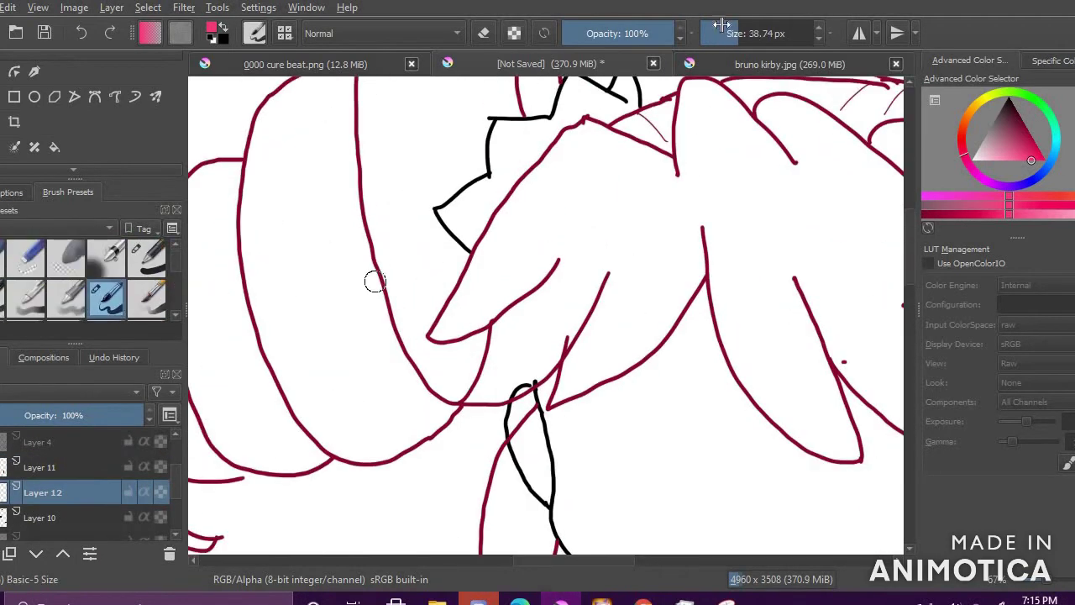
click(750, 30)
Step: Block in bright pink on the left-hand pigtail's middle coils and the left-hand bangs
scroll(556, 246, down, 2)
mouse_move(430, 239)
mouse_down()
mouse_move(414, 205)
mouse_move(410, 267)
mouse_move(362, 311)
mouse_move(412, 203)
mouse_up()
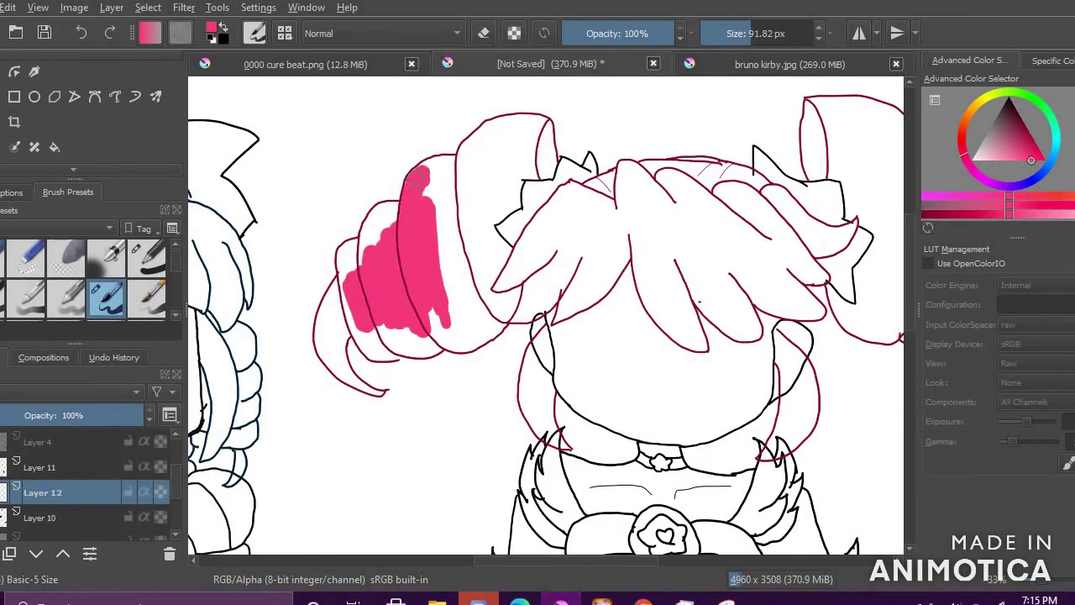
mouse_move(450, 163)
mouse_down()
mouse_move(480, 285)
mouse_move(522, 294)
mouse_move(514, 275)
mouse_move(575, 222)
mouse_move(565, 303)
mouse_up()
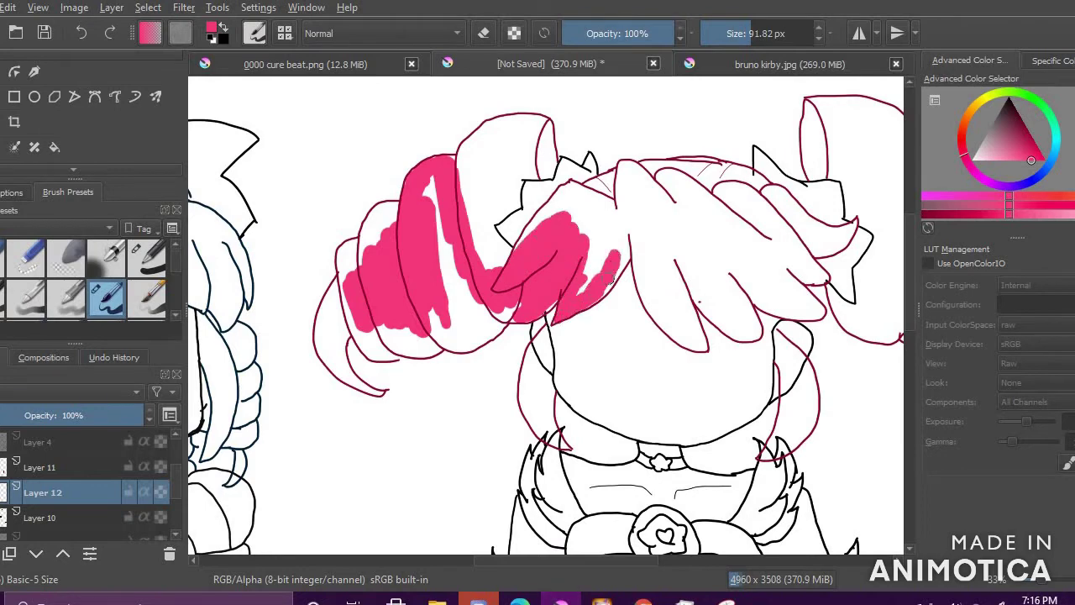
Step: Fill the long central bang and the crown of the hair with pink, up to the head's upper outline
drag(632, 236, 647, 274)
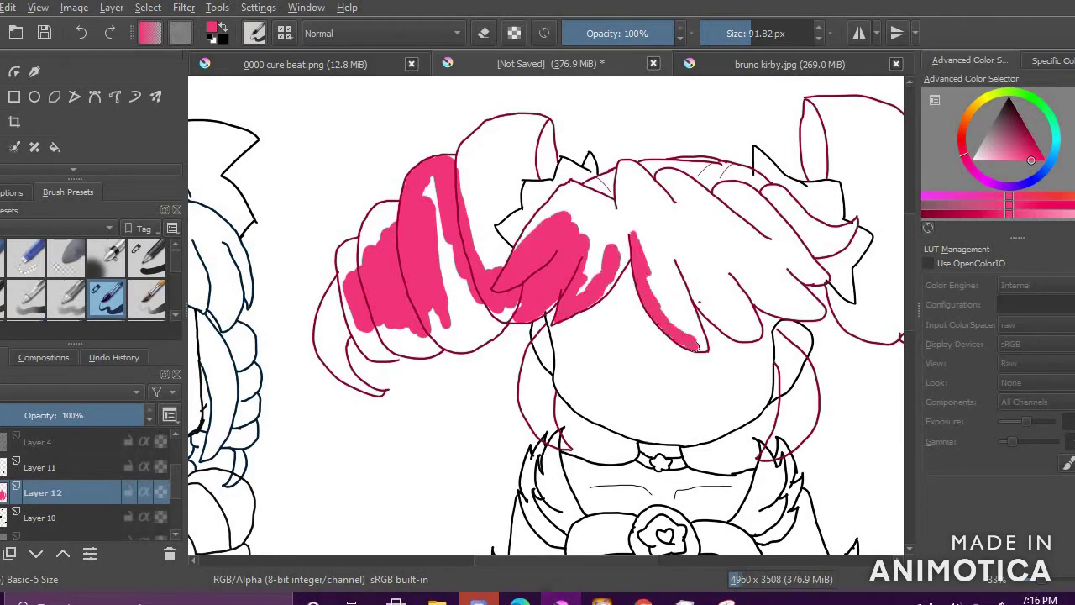
mouse_move(696, 346)
mouse_down()
mouse_move(668, 269)
mouse_move(691, 327)
mouse_up()
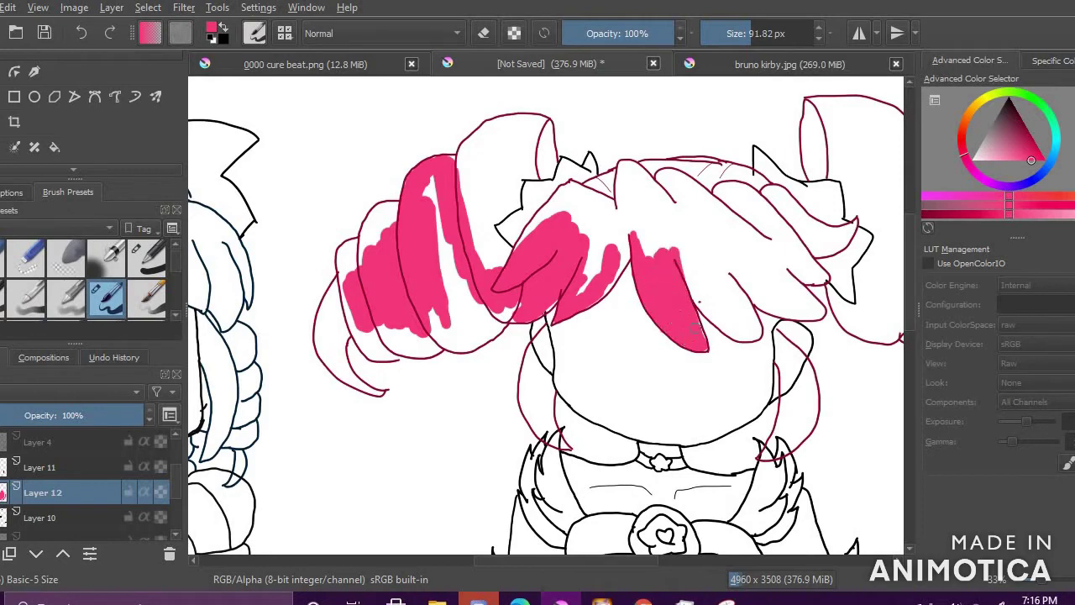
mouse_move(651, 225)
mouse_down()
mouse_move(781, 223)
mouse_move(766, 198)
mouse_move(728, 195)
mouse_move(736, 177)
mouse_move(636, 181)
mouse_move(580, 284)
mouse_up()
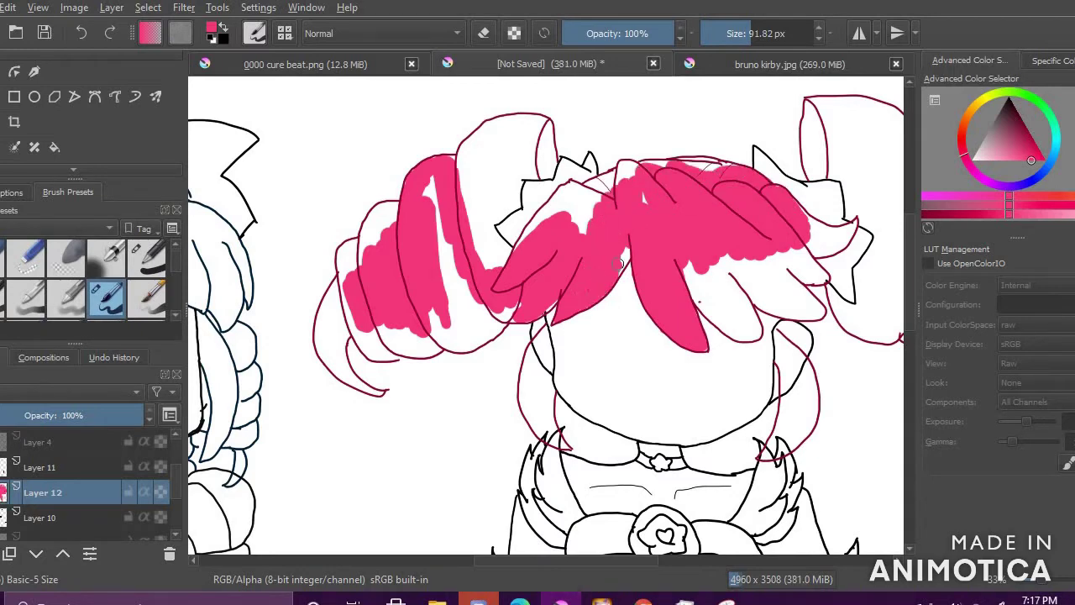
drag(683, 165, 736, 165)
mouse_move(620, 195)
mouse_down()
mouse_move(592, 234)
mouse_move(547, 229)
mouse_move(513, 254)
mouse_move(558, 199)
mouse_move(601, 186)
mouse_up()
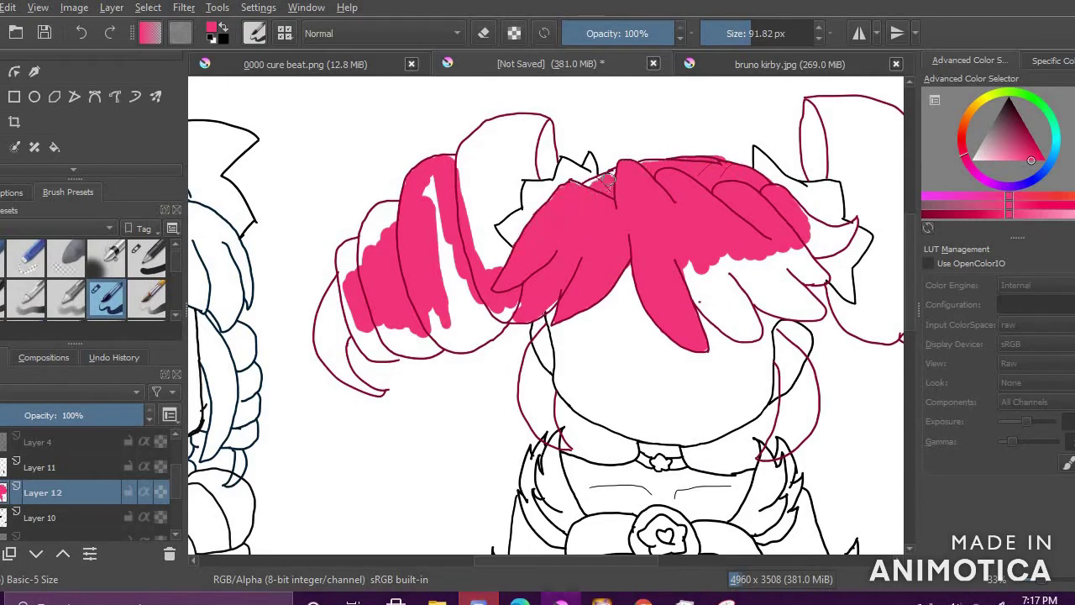
Step: Fill the white gaps in the left-hand pigtail's inner coils and their lower edge beside the bangs
drag(479, 235, 451, 244)
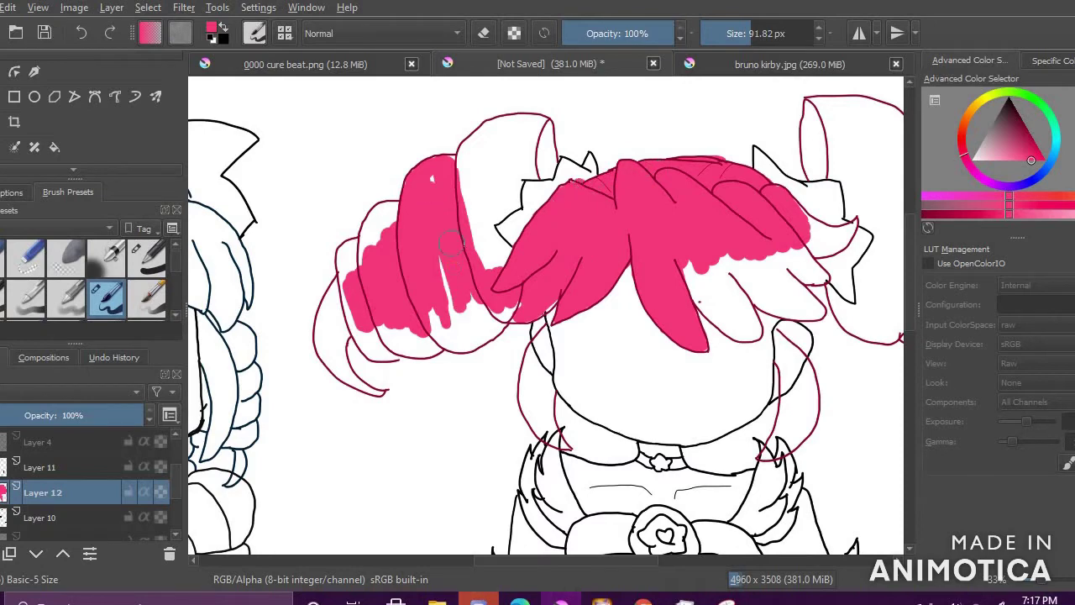
mouse_move(431, 193)
mouse_down()
mouse_move(457, 305)
mouse_move(492, 305)
mouse_up()
mouse_move(499, 267)
mouse_down()
mouse_move(465, 190)
mouse_move(469, 164)
mouse_up()
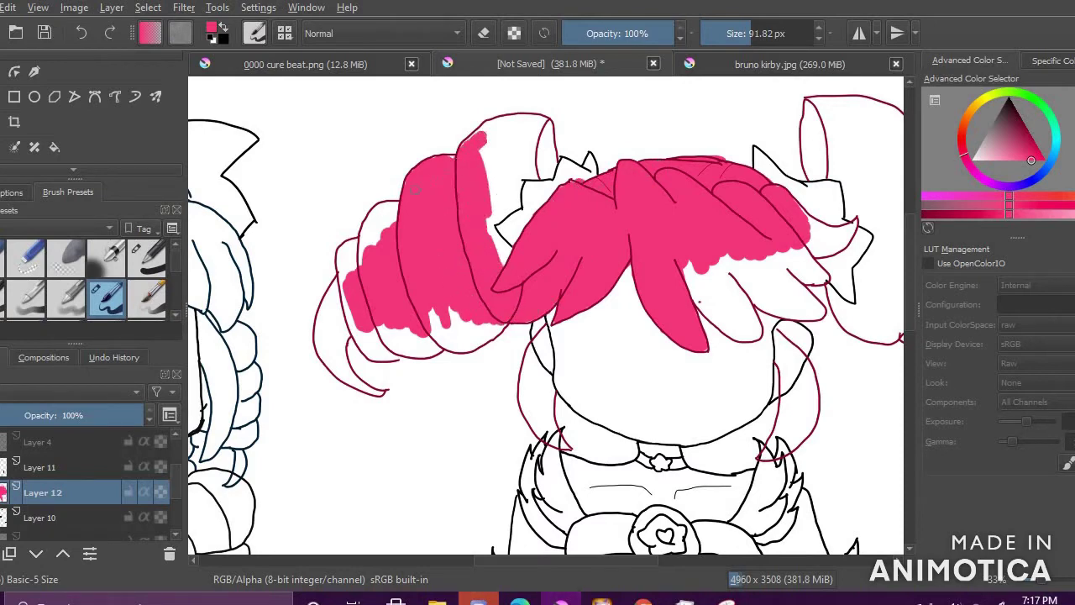
mouse_move(450, 309)
mouse_down()
mouse_move(432, 332)
mouse_move(469, 335)
mouse_up()
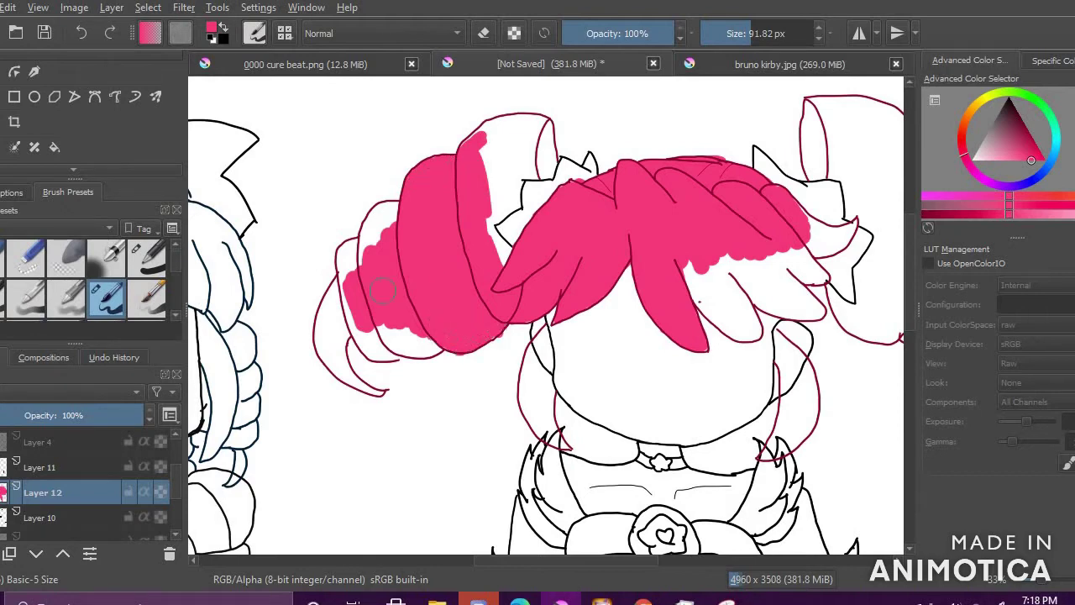
Step: Fill the left-hand pigtail's two outer coils with pink up to their outlines
mouse_move(372, 220)
mouse_down()
mouse_move(366, 237)
mouse_move(383, 220)
mouse_up()
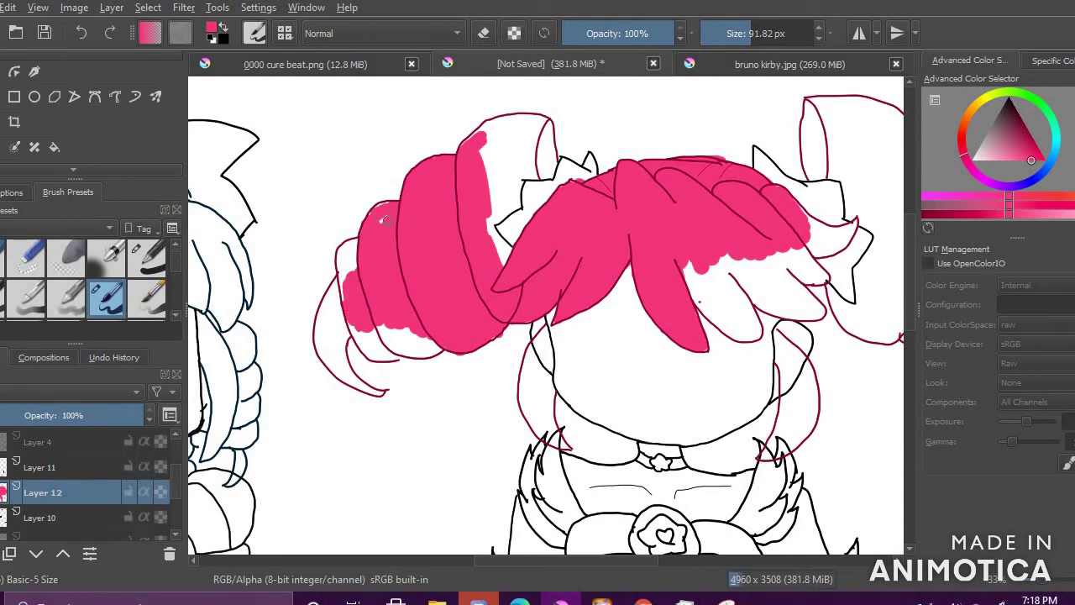
drag(379, 324, 433, 348)
mouse_move(343, 276)
mouse_down()
mouse_move(341, 300)
mouse_move(352, 246)
mouse_up()
mouse_move(359, 330)
mouse_down()
mouse_move(388, 356)
mouse_move(383, 336)
mouse_move(430, 354)
mouse_up()
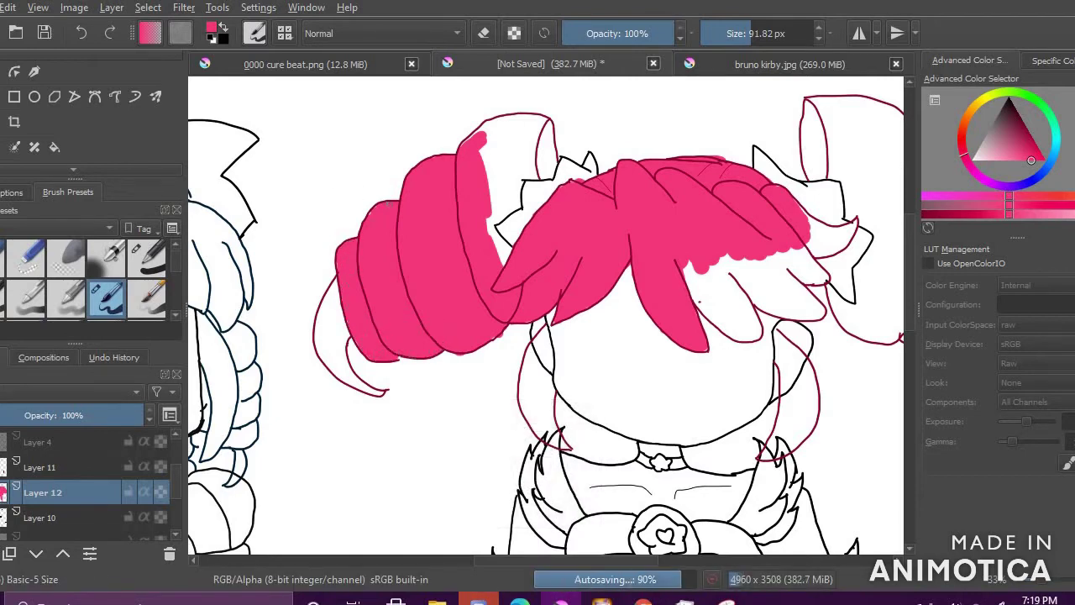
Step: Undo the first fill of the left-hand pigtail's uppermost coil and repaint it together with its rolled end
mouse_move(538, 117)
mouse_down()
mouse_move(505, 193)
mouse_move(491, 135)
mouse_move(546, 134)
mouse_move(530, 149)
mouse_up()
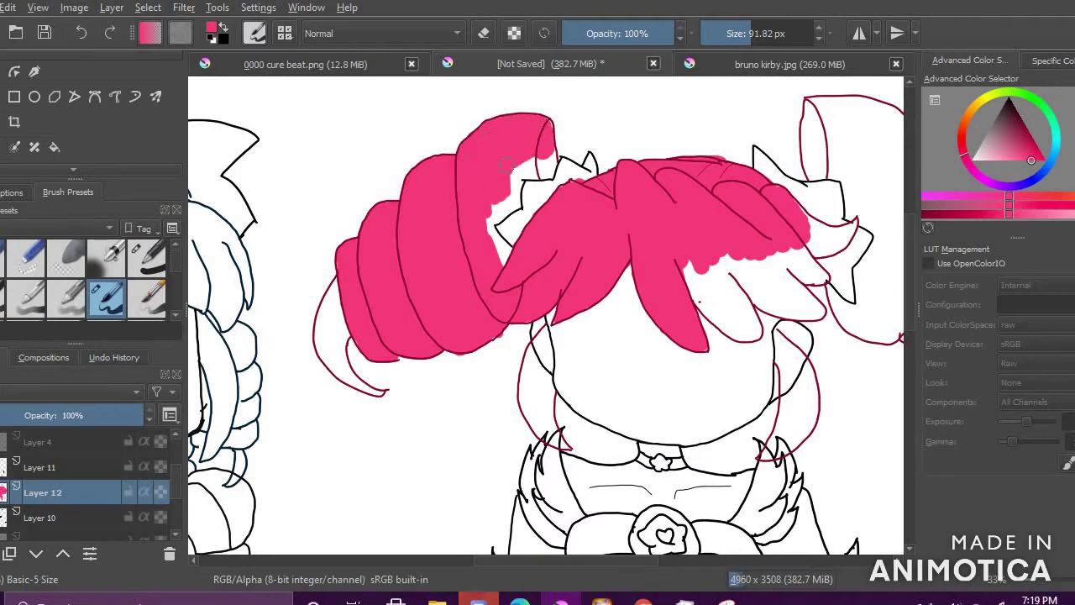
key(ctrl+z)
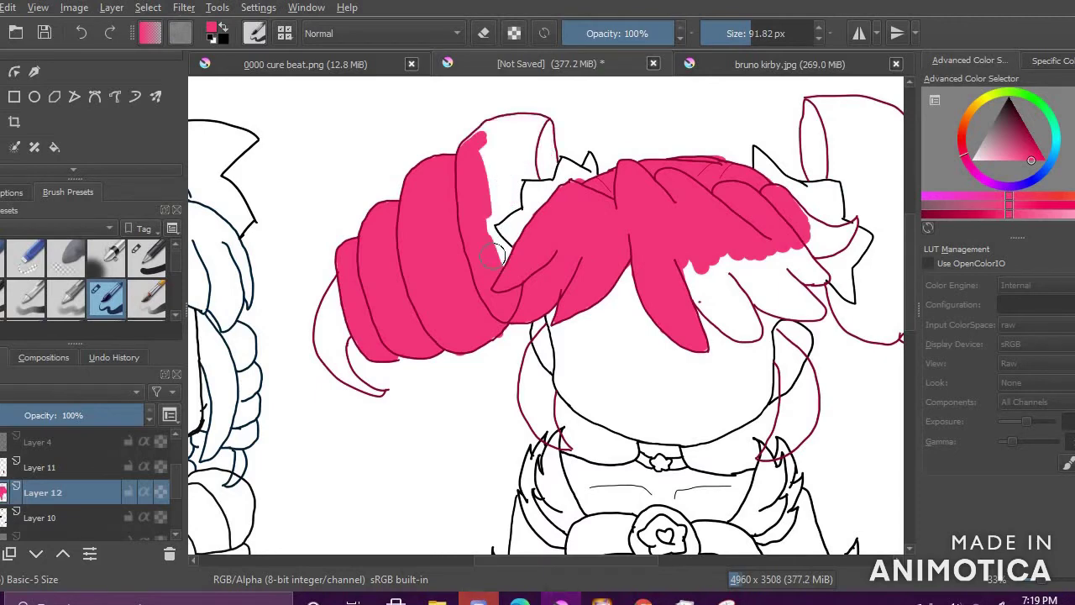
mouse_move(480, 207)
mouse_down()
mouse_move(506, 163)
mouse_move(539, 150)
mouse_up()
scroll(610, 127, up, 4)
scroll(450, 235, down, 3)
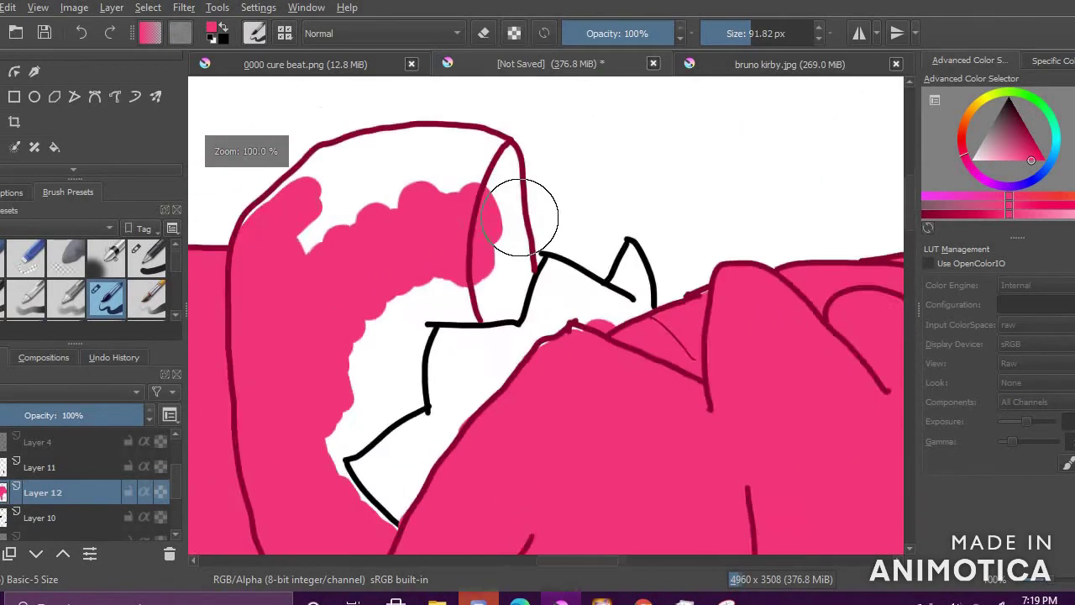
mouse_move(507, 194)
mouse_down()
mouse_move(517, 231)
mouse_move(511, 270)
mouse_move(518, 250)
mouse_up()
mouse_move(415, 236)
mouse_down()
mouse_move(424, 203)
mouse_move(395, 220)
mouse_move(437, 191)
mouse_move(418, 196)
mouse_move(426, 187)
mouse_move(485, 182)
mouse_move(446, 210)
mouse_move(499, 248)
mouse_up()
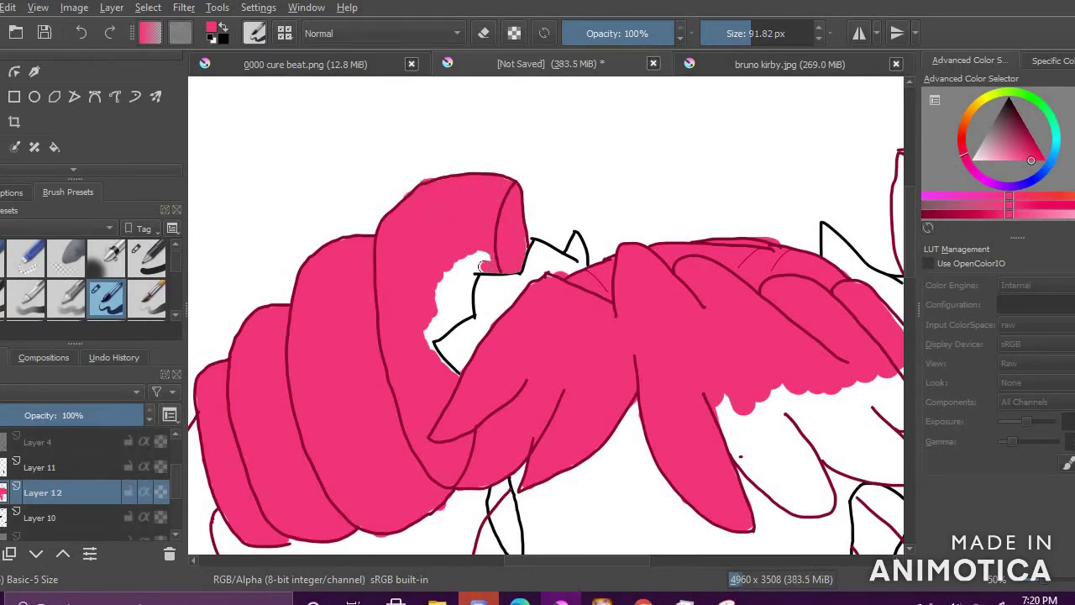
Step: Undo the last stroke and neatly fill the uppermost left-hand coil to its outline and the bow's jagged edge
key(ctrl+z)
mouse_move(414, 217)
mouse_down()
mouse_move(502, 200)
mouse_move(506, 182)
mouse_move(392, 215)
mouse_up()
drag(438, 179, 483, 180)
drag(432, 279, 468, 250)
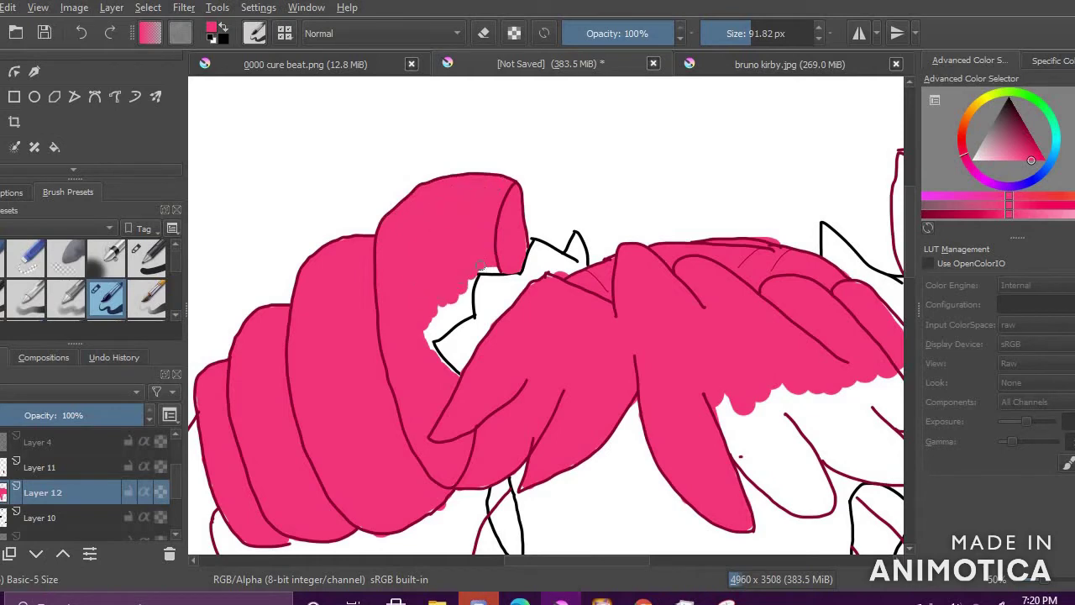
drag(468, 291, 459, 296)
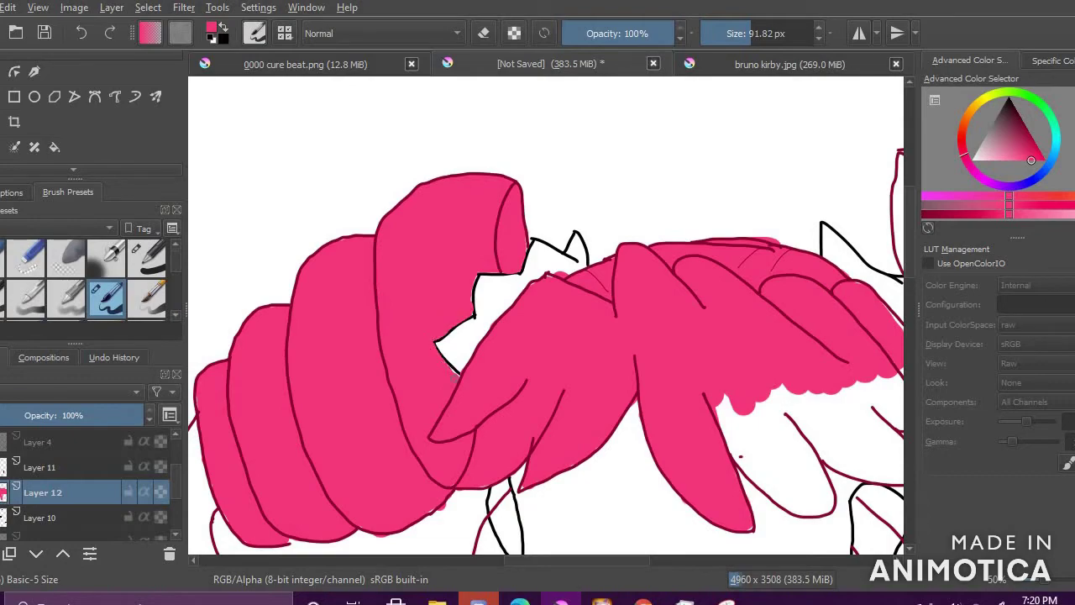
Step: Extend the pink through the right-hand strands of the hair, out to the upturned strand beside the bow
mouse_move(717, 409)
mouse_down()
mouse_move(766, 452)
mouse_move(858, 399)
mouse_up()
scroll(836, 390, down, 3)
scroll(871, 432, up, 5)
scroll(836, 313, down, 1)
mouse_move(712, 248)
mouse_down()
mouse_move(723, 198)
mouse_move(701, 175)
mouse_move(669, 172)
mouse_move(695, 299)
mouse_move(757, 328)
mouse_move(734, 300)
mouse_move(764, 321)
mouse_move(734, 254)
mouse_move(754, 273)
mouse_move(765, 228)
mouse_up()
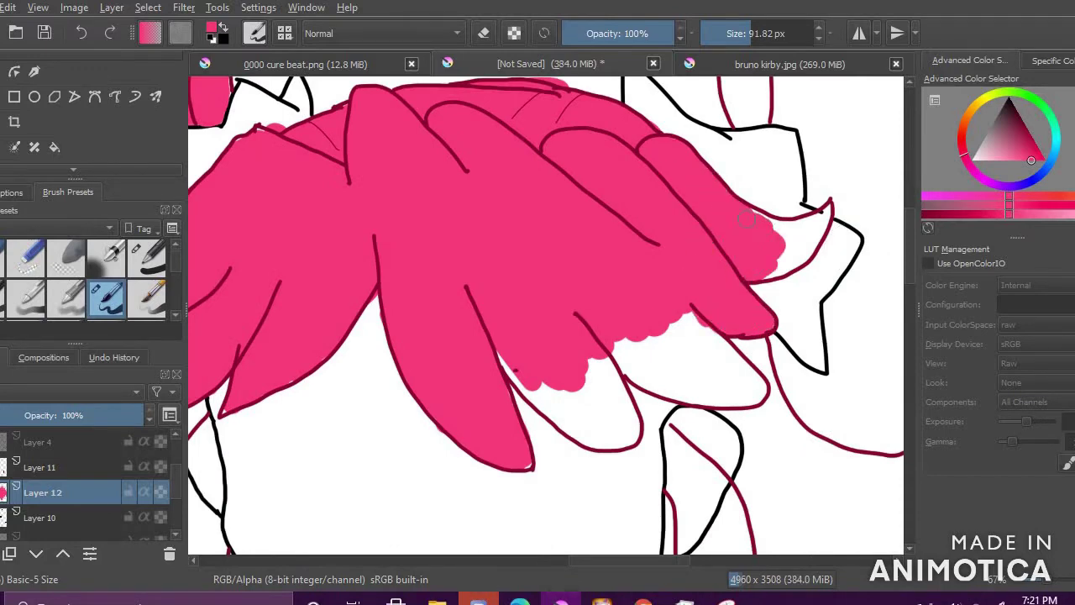
drag(772, 266, 806, 228)
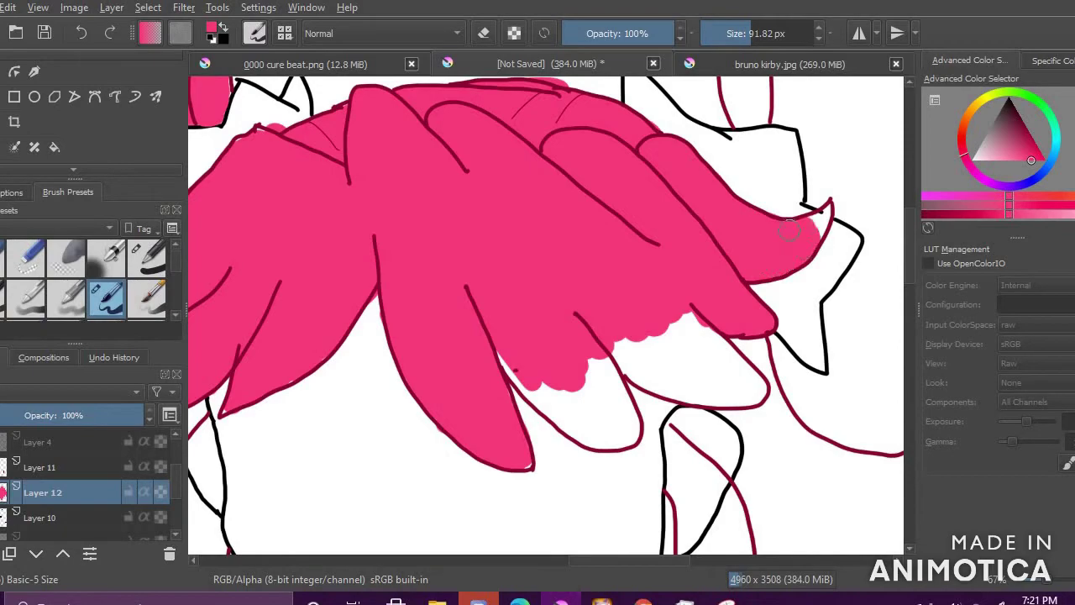
Step: Fill the tips of the two remaining right-hand bangs with pink
scroll(813, 220, down, 5)
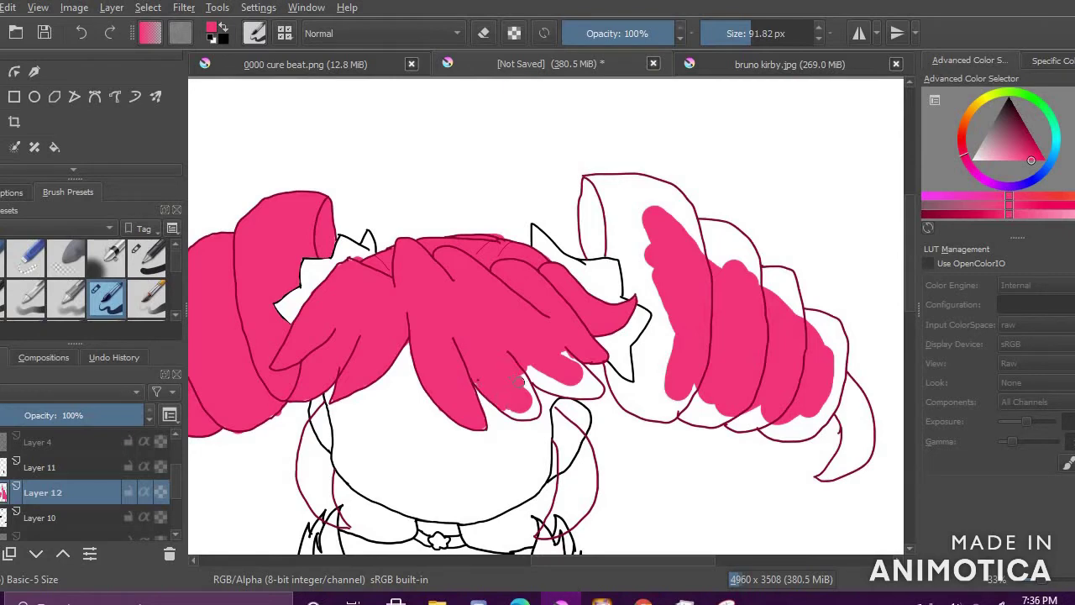
mouse_move(516, 413)
mouse_down()
mouse_move(534, 409)
mouse_move(533, 390)
mouse_move(533, 411)
mouse_up()
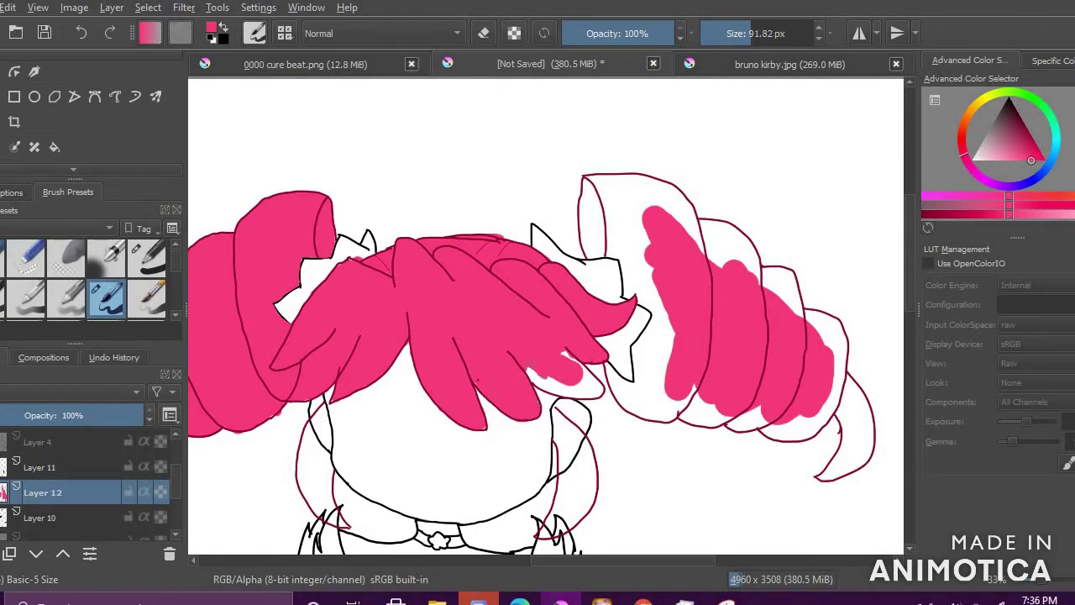
mouse_move(597, 385)
mouse_down()
mouse_move(534, 380)
mouse_move(597, 385)
mouse_up()
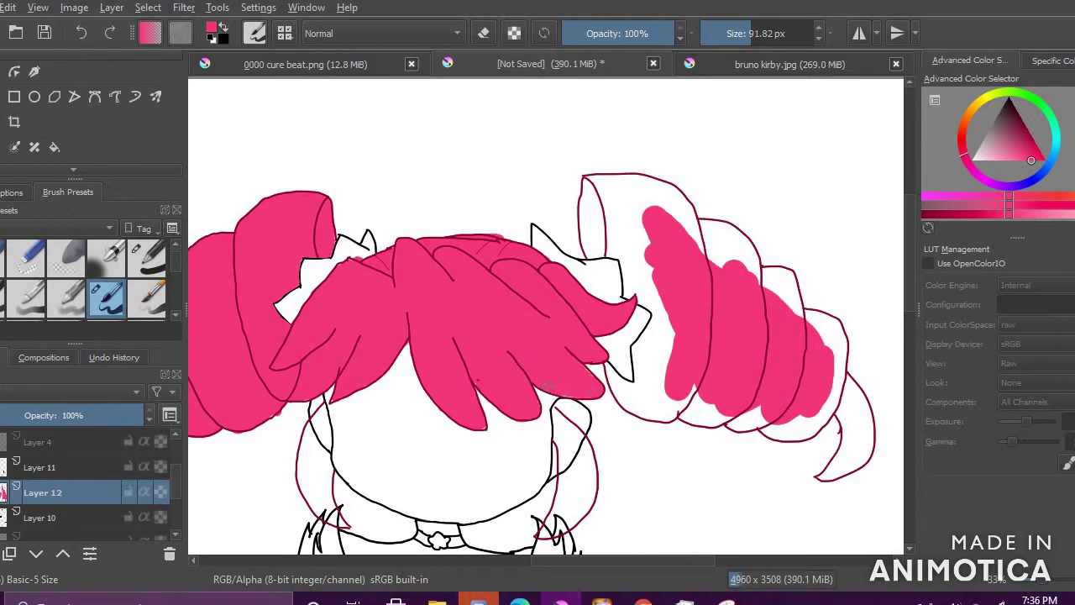
Step: Fill the right-hand pigtail's coils with pink, including the uppermost coil and its rolled end
mouse_move(712, 246)
mouse_down()
mouse_move(773, 290)
mouse_move(827, 353)
mouse_move(752, 416)
mouse_move(686, 381)
mouse_move(623, 206)
mouse_move(593, 225)
mouse_move(652, 297)
mouse_move(653, 374)
mouse_move(696, 418)
mouse_up()
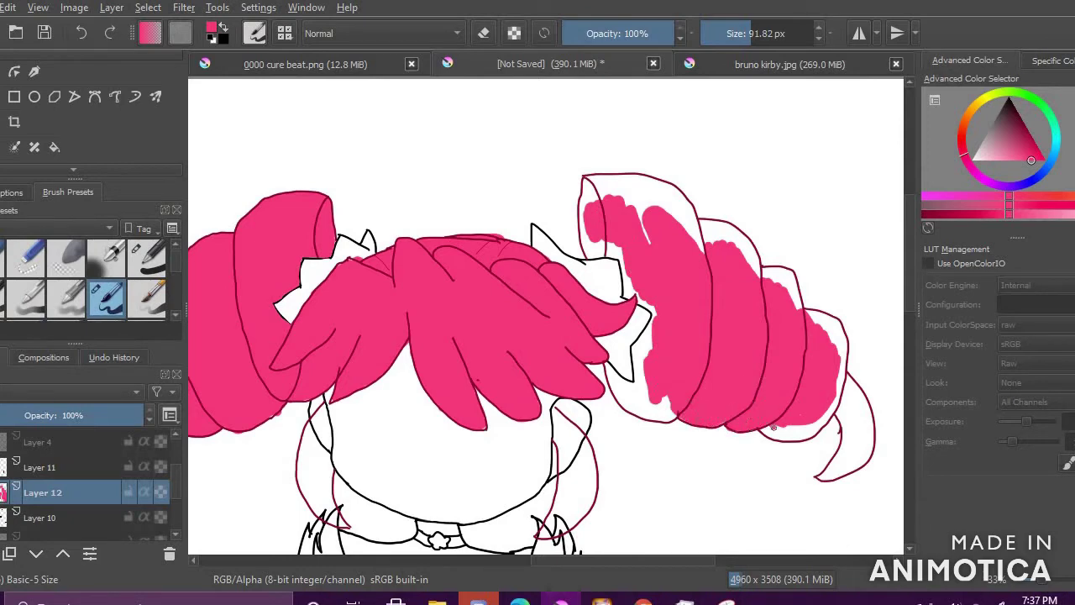
mouse_move(646, 237)
mouse_down()
mouse_move(593, 192)
mouse_move(588, 214)
mouse_up()
scroll(693, 244, up, 1)
mouse_move(598, 285)
mouse_down()
mouse_move(581, 251)
mouse_move(536, 241)
mouse_move(531, 213)
mouse_up()
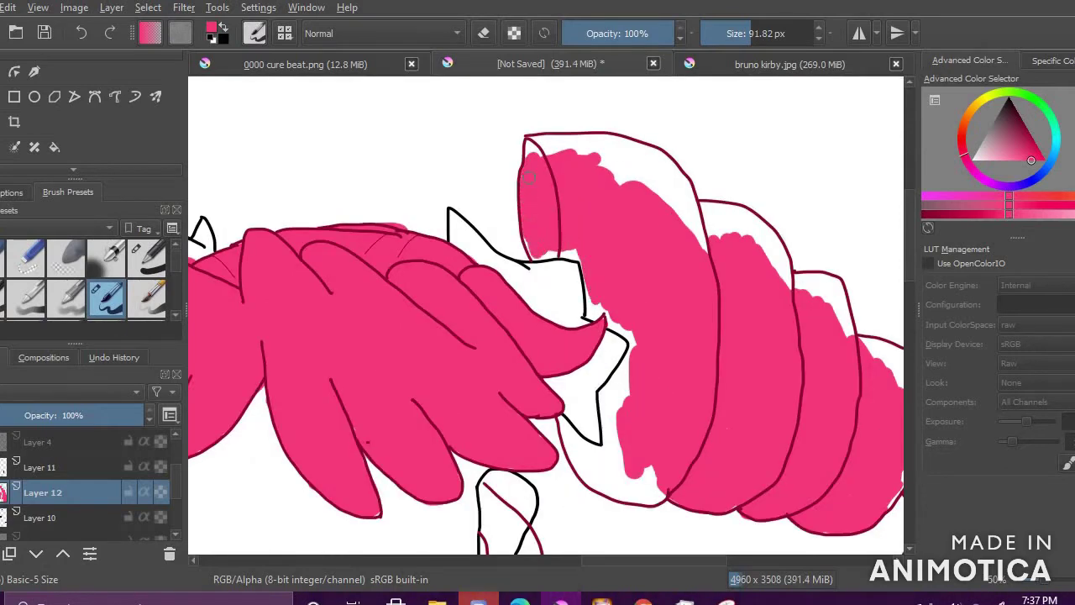
mouse_move(529, 142)
mouse_down()
mouse_move(577, 143)
mouse_move(662, 162)
mouse_move(697, 231)
mouse_move(651, 198)
mouse_move(581, 208)
mouse_move(571, 250)
mouse_move(529, 241)
mouse_move(532, 253)
mouse_move(565, 252)
mouse_up()
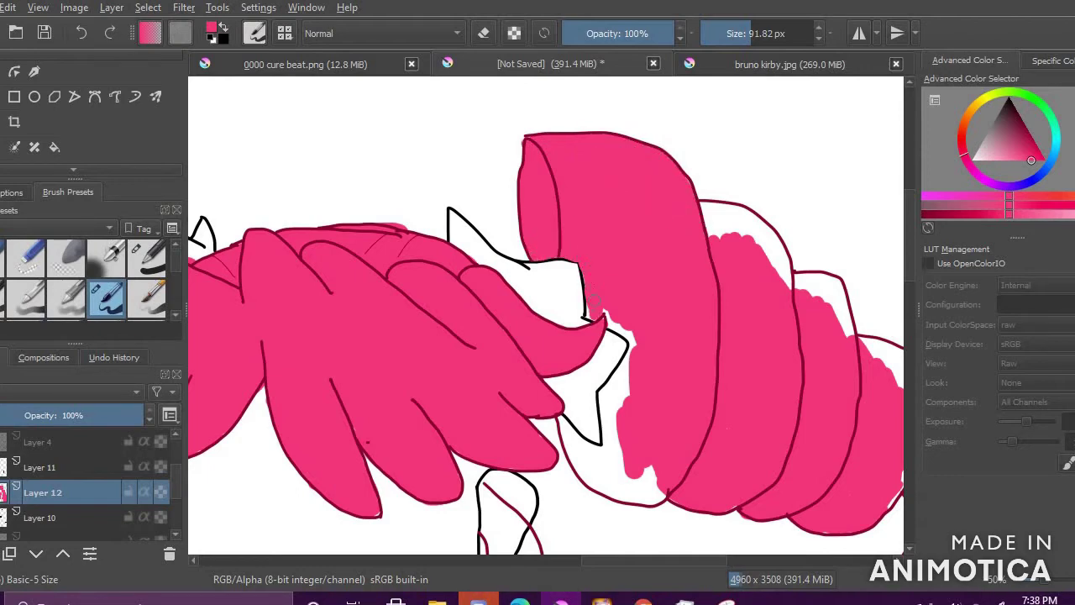
Step: Fill the inner coil of the right-hand pigtail down to its lower outline and along the bow's jagged edge
mouse_move(629, 322)
mouse_down()
mouse_move(616, 416)
mouse_move(634, 475)
mouse_move(651, 481)
mouse_move(580, 454)
mouse_up()
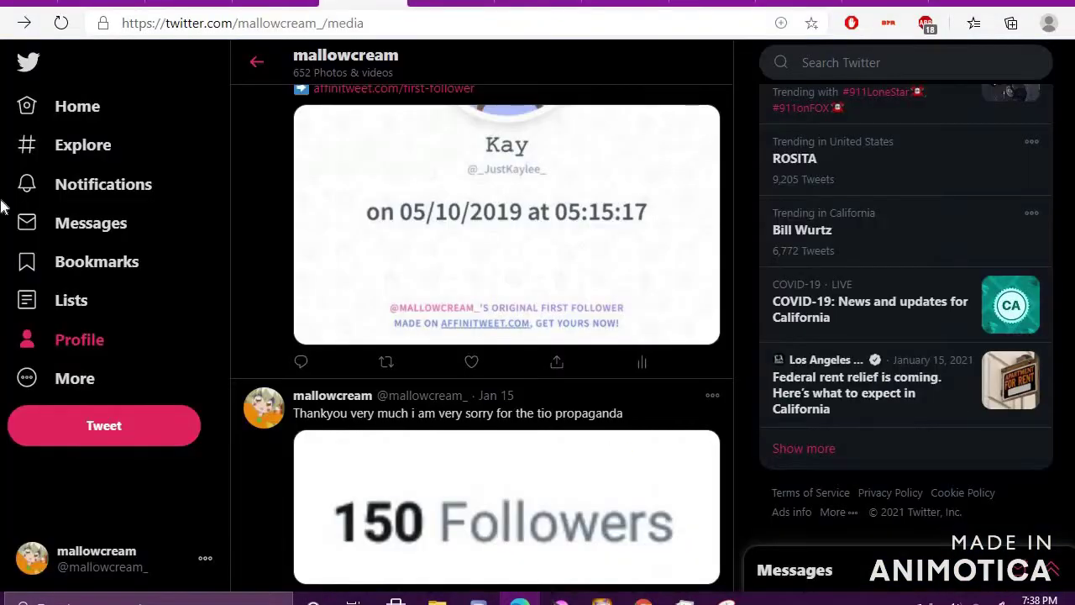
scroll(583, 384, down, 5)
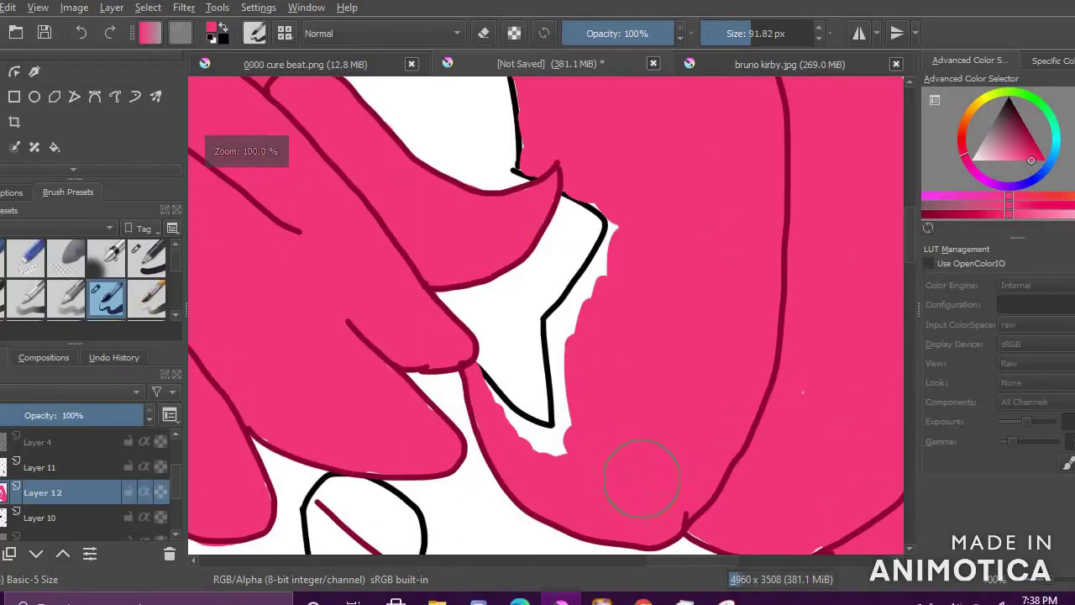
mouse_move(512, 418)
mouse_down()
mouse_move(577, 436)
mouse_move(578, 371)
mouse_move(619, 225)
mouse_up()
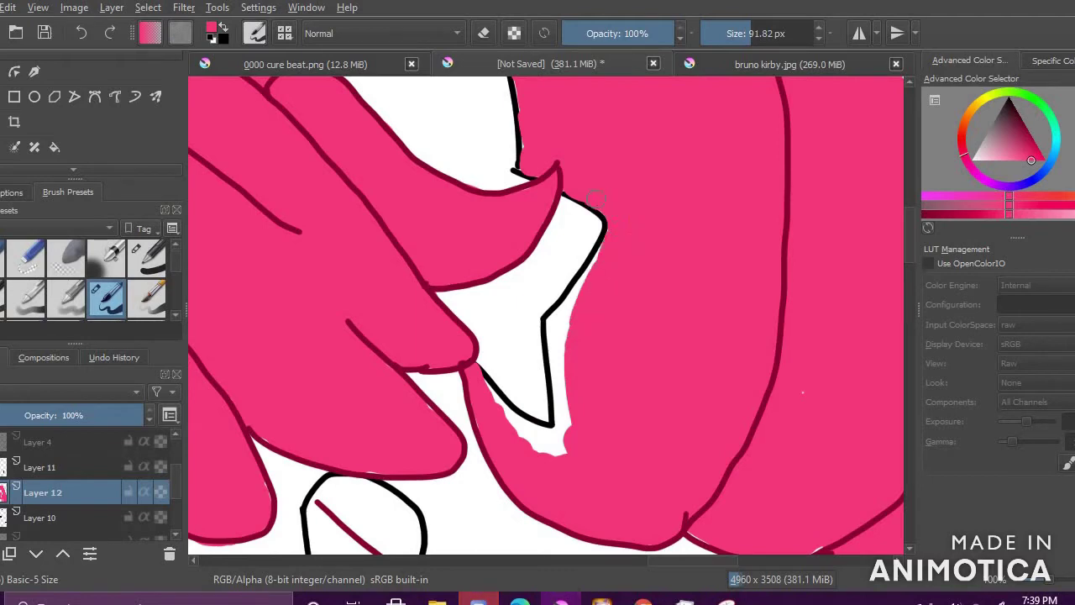
Step: Paint the white gap between the right pigtail's fill and the bow outline with the pink hair colour
mouse_move(589, 280)
mouse_down()
mouse_move(558, 323)
mouse_move(547, 427)
mouse_move(516, 442)
mouse_move(559, 424)
mouse_move(556, 370)
mouse_move(598, 294)
mouse_up()
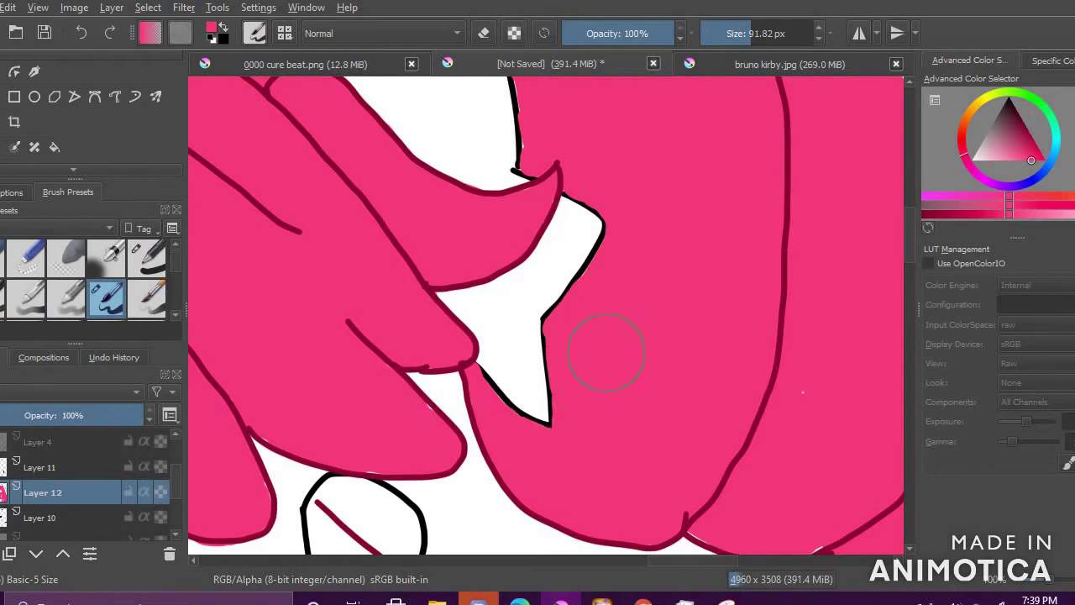
scroll(784, 398, down, 4)
scroll(781, 424, up, 6)
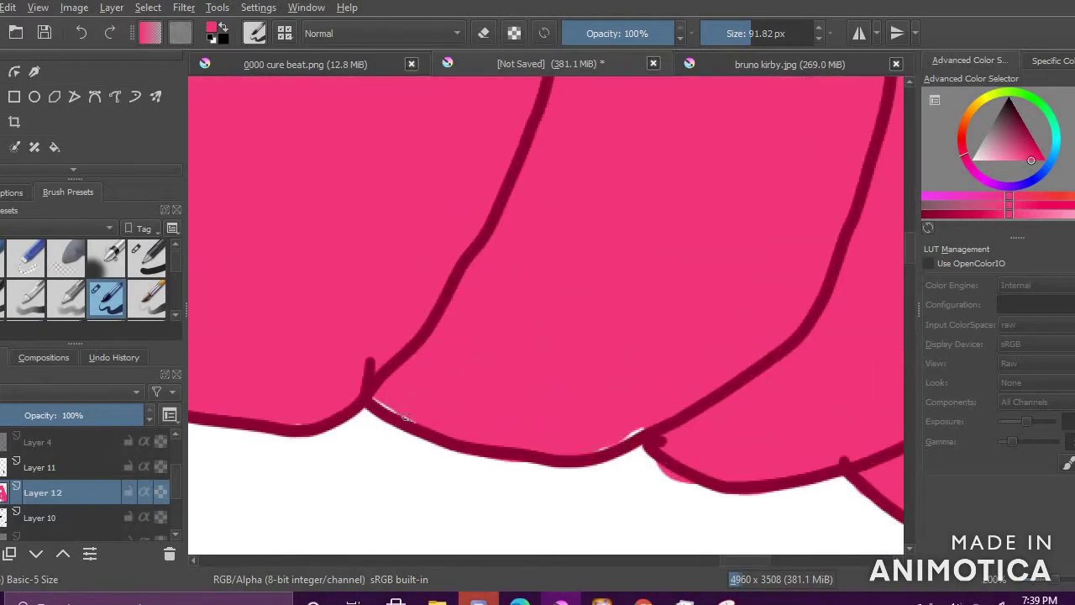
Step: Fill the second curl of the right pigtail with pink up to its dark red outline, undoing strokes that overshoot
scroll(634, 432, down, 5)
scroll(714, 312, up, 5)
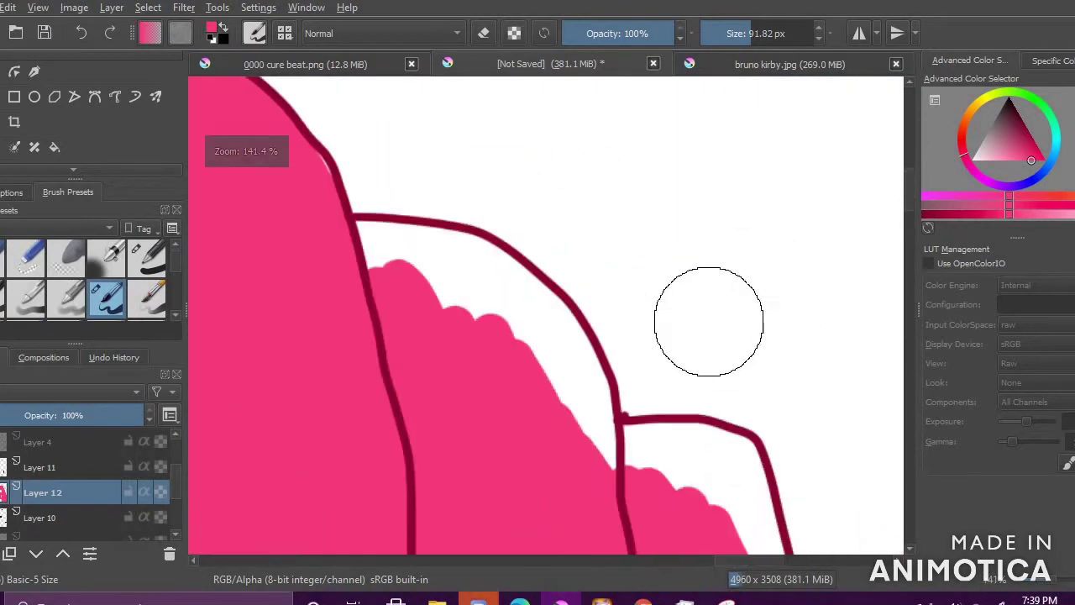
mouse_move(552, 336)
mouse_down()
mouse_move(527, 299)
mouse_move(510, 291)
mouse_move(378, 291)
mouse_move(353, 237)
mouse_move(512, 251)
mouse_up()
key(ctrl+z)
mouse_move(414, 271)
mouse_down()
mouse_move(355, 251)
mouse_move(420, 245)
mouse_move(473, 277)
mouse_move(539, 371)
mouse_up()
mouse_move(431, 243)
mouse_down()
mouse_move(528, 282)
mouse_move(594, 336)
mouse_up()
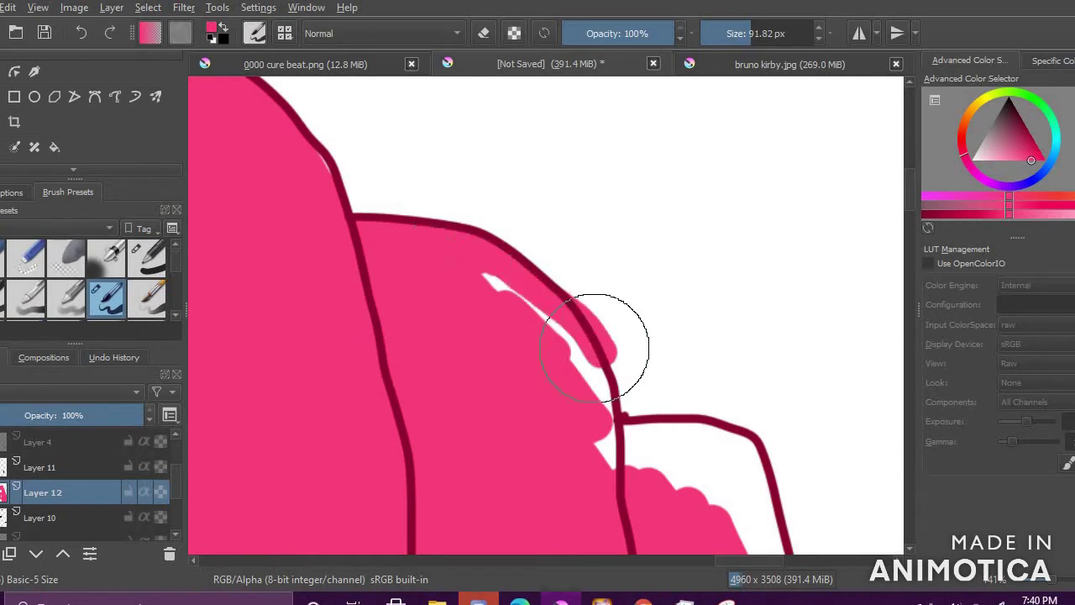
key(ctrl+z)
mouse_move(493, 363)
mouse_down()
mouse_move(590, 435)
mouse_move(580, 357)
mouse_move(514, 282)
mouse_move(421, 230)
mouse_move(353, 232)
mouse_move(457, 336)
mouse_move(457, 288)
mouse_up()
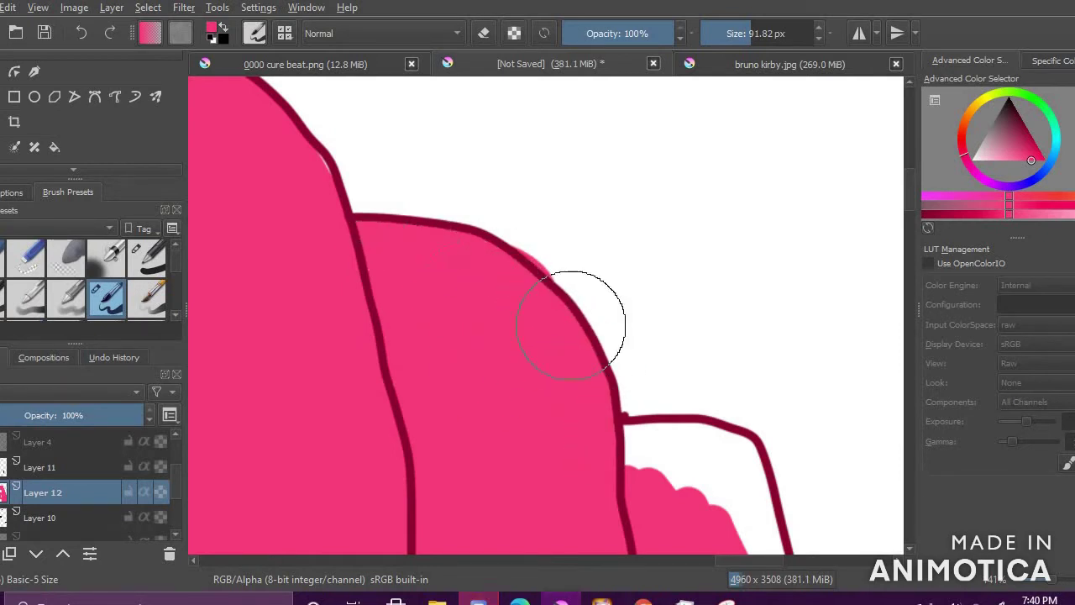
Step: Clean up the spill outside the second curl and fill the top of the third curl with pink
click(480, 35)
scroll(698, 448, down, 4)
scroll(744, 403, up, 5)
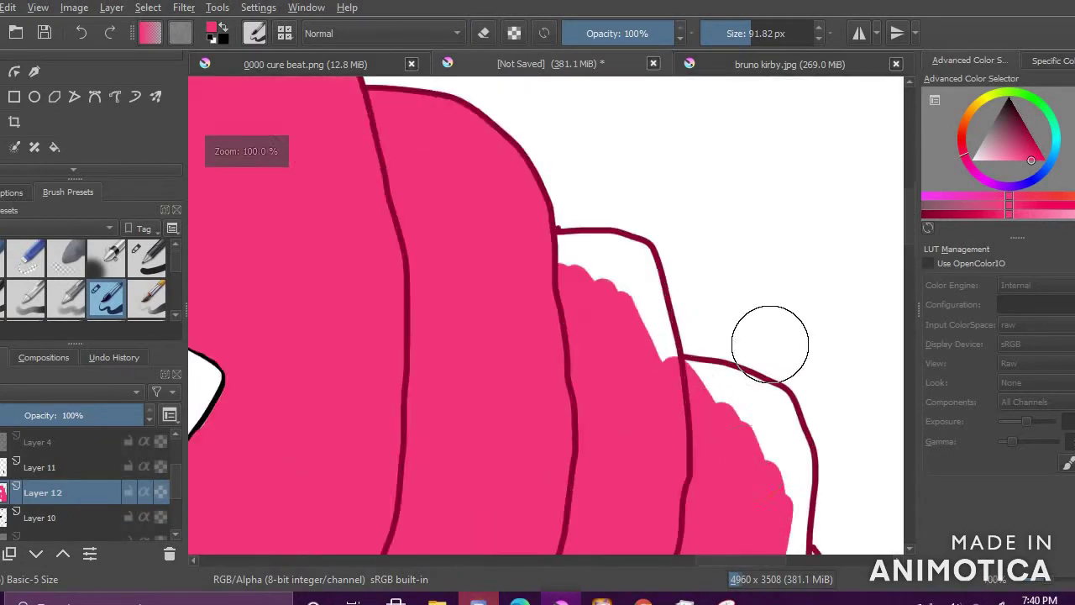
mouse_move(522, 327)
mouse_down()
mouse_move(428, 267)
mouse_move(491, 229)
mouse_move(547, 252)
mouse_move(619, 439)
mouse_move(554, 336)
mouse_up()
Step: Fill the upper edge of the right pigtail's outermost curl with pink and reduce the brush size to 38.74 px
scroll(553, 319, down, 5)
scroll(664, 348, up, 4)
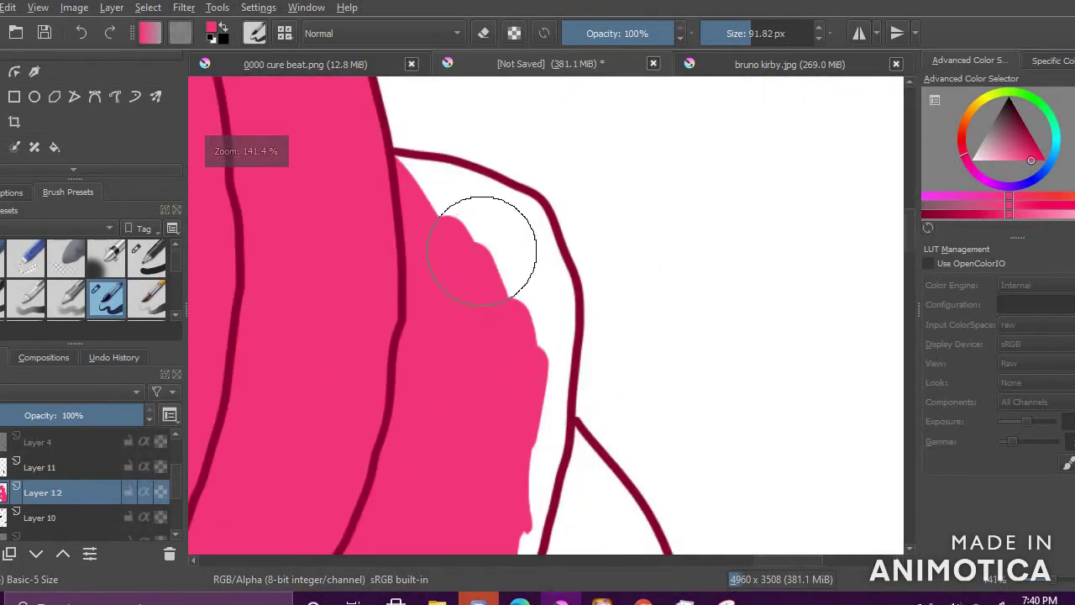
mouse_move(437, 203)
mouse_down()
mouse_move(396, 165)
mouse_move(453, 181)
mouse_move(511, 319)
mouse_move(471, 173)
mouse_move(526, 210)
mouse_move(547, 277)
mouse_move(568, 301)
mouse_move(538, 471)
mouse_move(624, 361)
mouse_up()
click(739, 34)
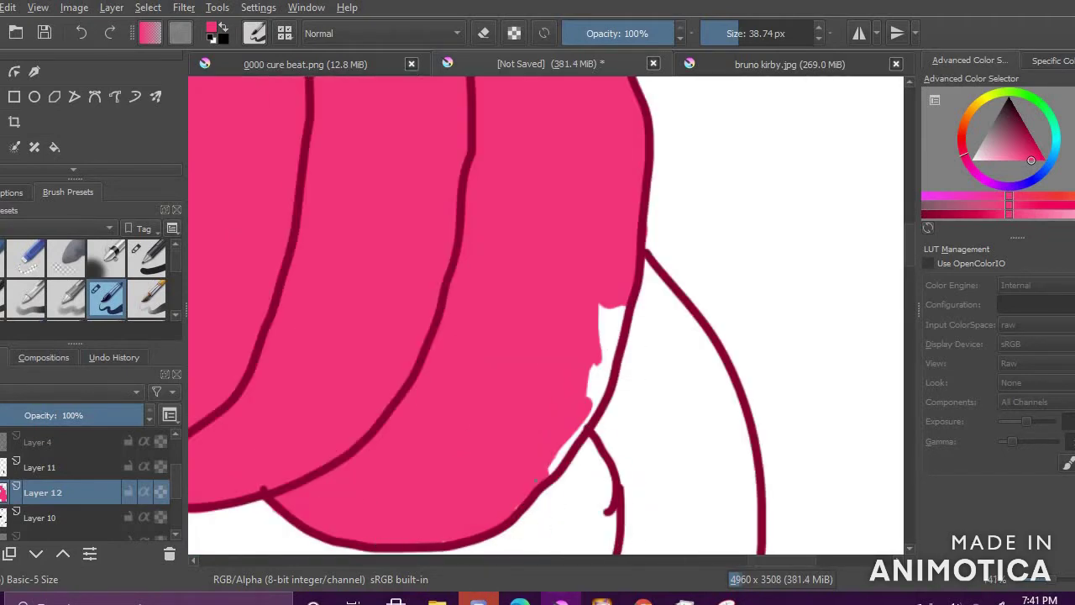
Step: Fill the outermost curl's remaining lower edge and the right pigtail's hanging tip with pink
mouse_move(580, 426)
mouse_down()
mouse_move(610, 336)
mouse_move(656, 395)
mouse_move(643, 278)
mouse_move(664, 291)
mouse_move(701, 466)
mouse_move(630, 478)
mouse_move(643, 512)
mouse_up()
mouse_move(685, 304)
mouse_down()
mouse_move(745, 463)
mouse_move(679, 461)
mouse_move(636, 514)
mouse_move(723, 486)
mouse_move(730, 523)
mouse_up()
scroll(726, 483, down, 6)
scroll(724, 525, up, 6)
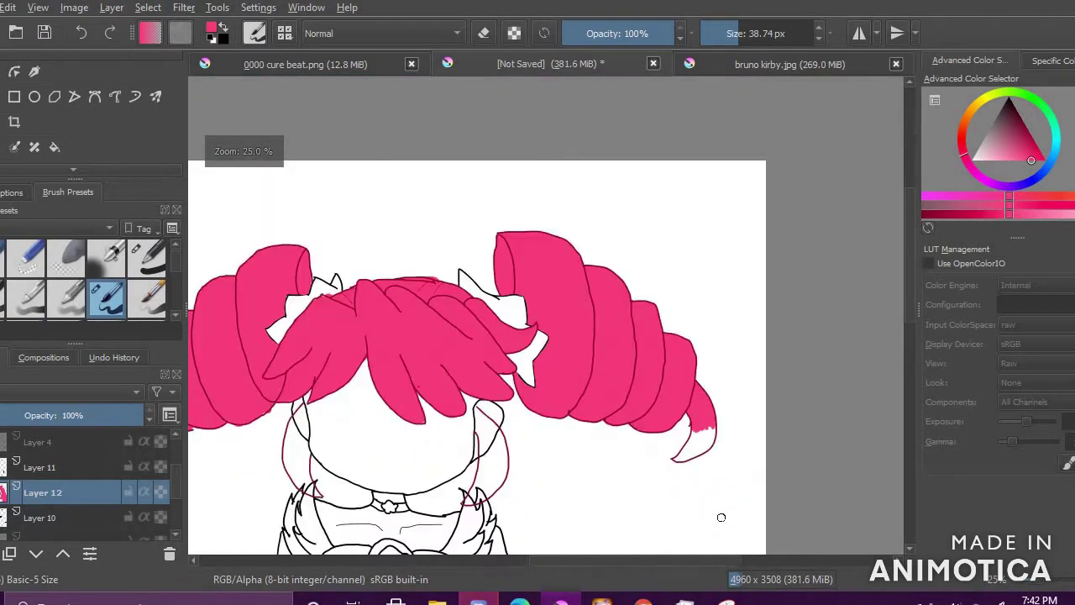
mouse_move(676, 263)
mouse_down()
mouse_move(664, 206)
mouse_move(748, 197)
mouse_move(603, 319)
mouse_move(655, 220)
mouse_move(626, 269)
mouse_move(672, 306)
mouse_move(706, 296)
mouse_move(750, 252)
mouse_move(769, 185)
mouse_move(588, 302)
mouse_move(593, 336)
mouse_move(542, 345)
mouse_move(580, 356)
mouse_move(632, 345)
mouse_up()
key(minus)
key(minus)
key(minus)
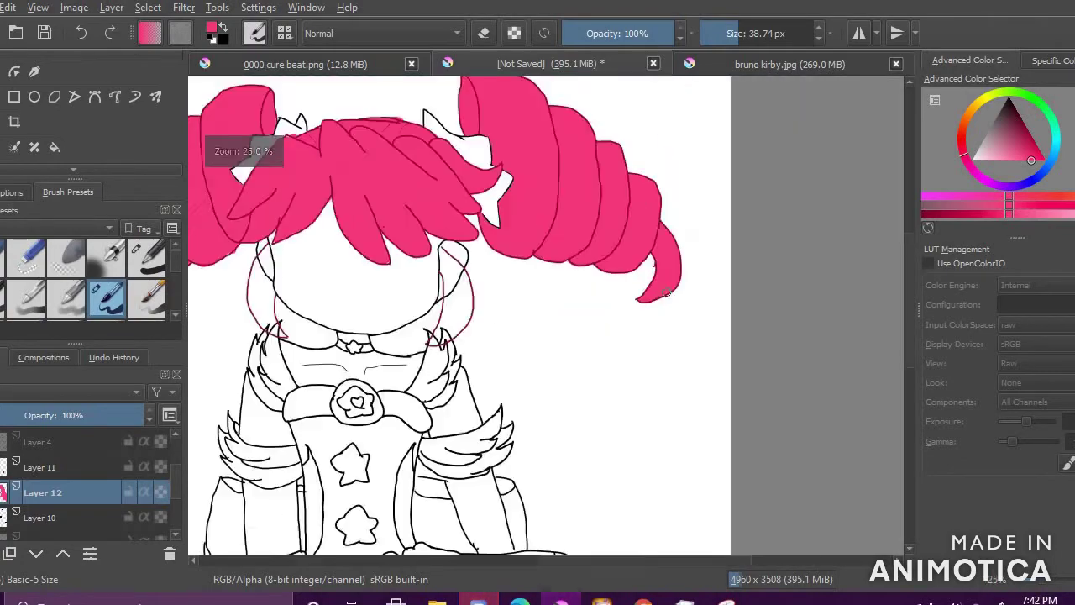
Step: Fill the curved hanging tip of the left pigtail with pink up to its outline
scroll(414, 253, up, 6)
scroll(444, 260, down, 1)
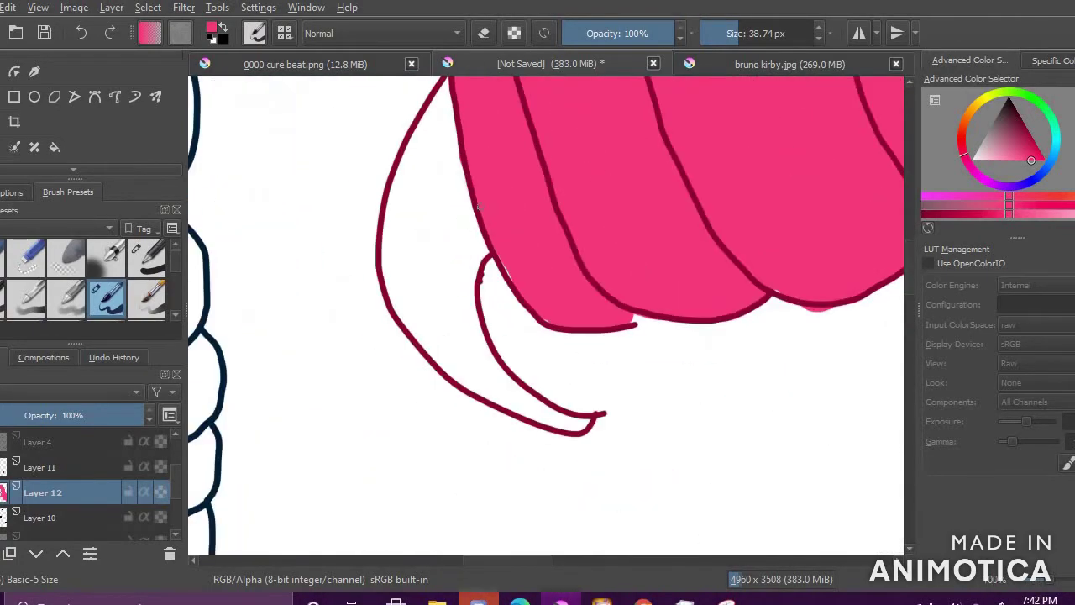
mouse_move(444, 278)
mouse_down()
mouse_move(441, 155)
mouse_move(412, 269)
mouse_move(483, 382)
mouse_move(436, 113)
mouse_move(420, 336)
mouse_move(455, 264)
mouse_move(500, 374)
mouse_move(550, 416)
mouse_up()
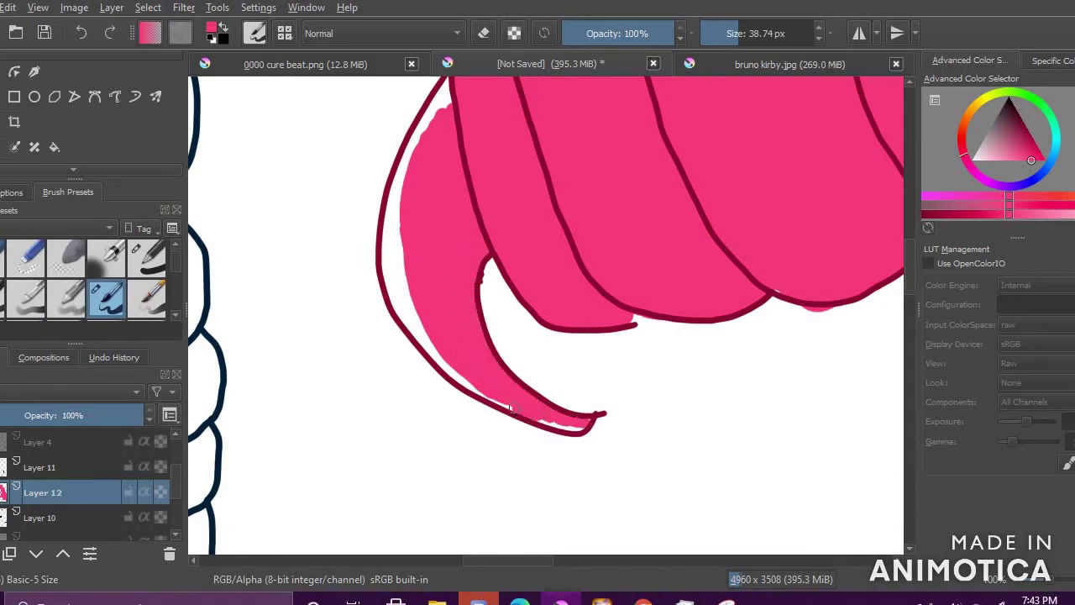
mouse_move(473, 383)
mouse_down()
mouse_move(412, 315)
mouse_move(389, 206)
mouse_move(450, 91)
mouse_up()
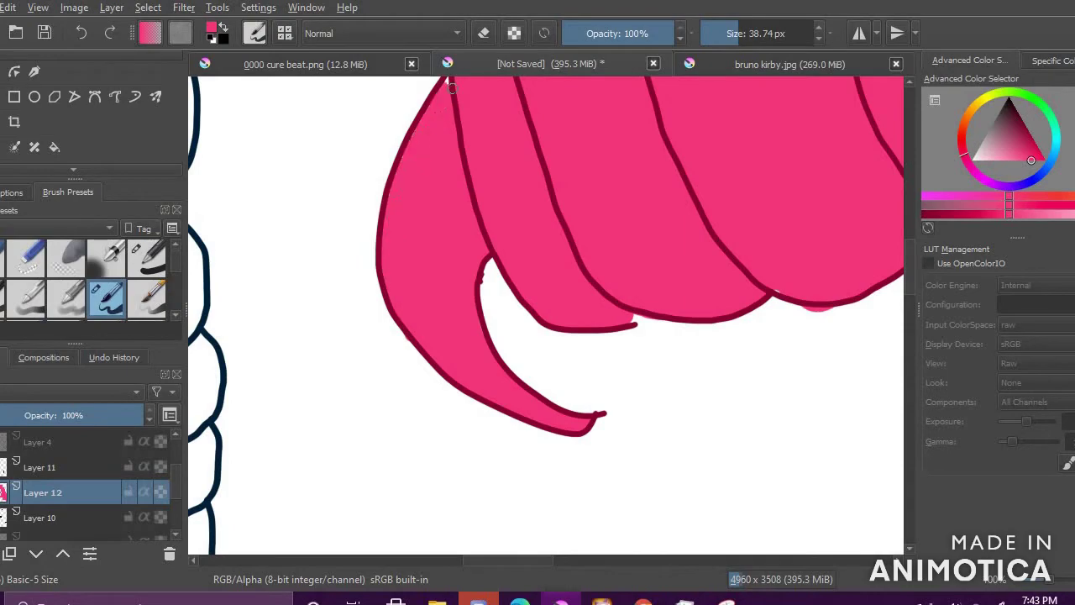
Step: Paint the left face-framing hair lock pink from its top down along the outer outline
scroll(643, 244, down, 6)
scroll(663, 269, up, 5)
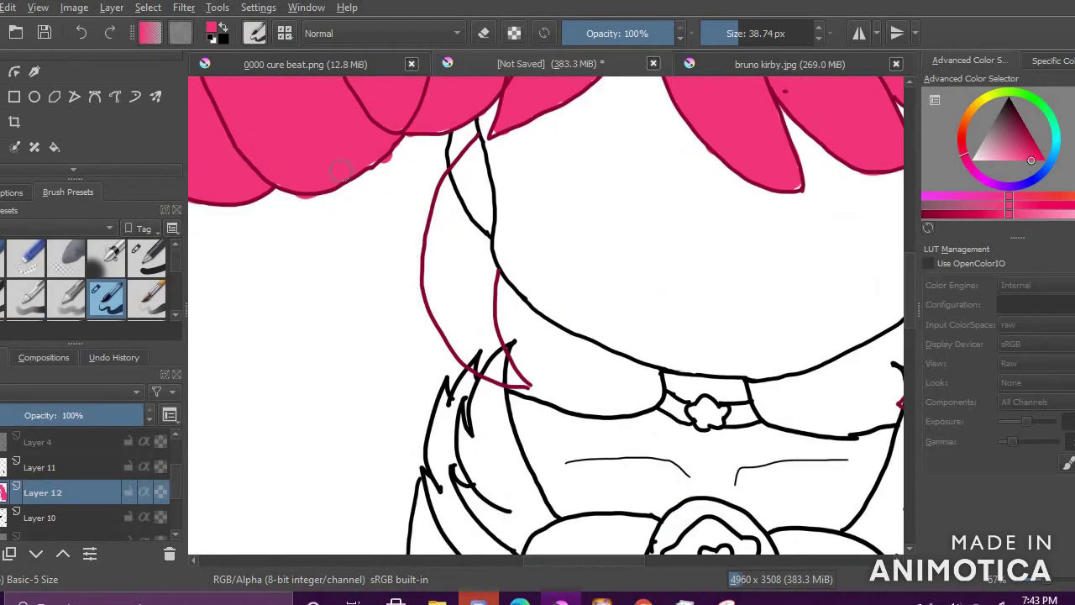
mouse_move(448, 295)
mouse_down()
mouse_move(472, 303)
mouse_move(445, 303)
mouse_up()
mouse_move(447, 206)
mouse_down()
mouse_move(496, 362)
mouse_move(453, 315)
mouse_move(440, 230)
mouse_up()
drag(458, 181, 481, 179)
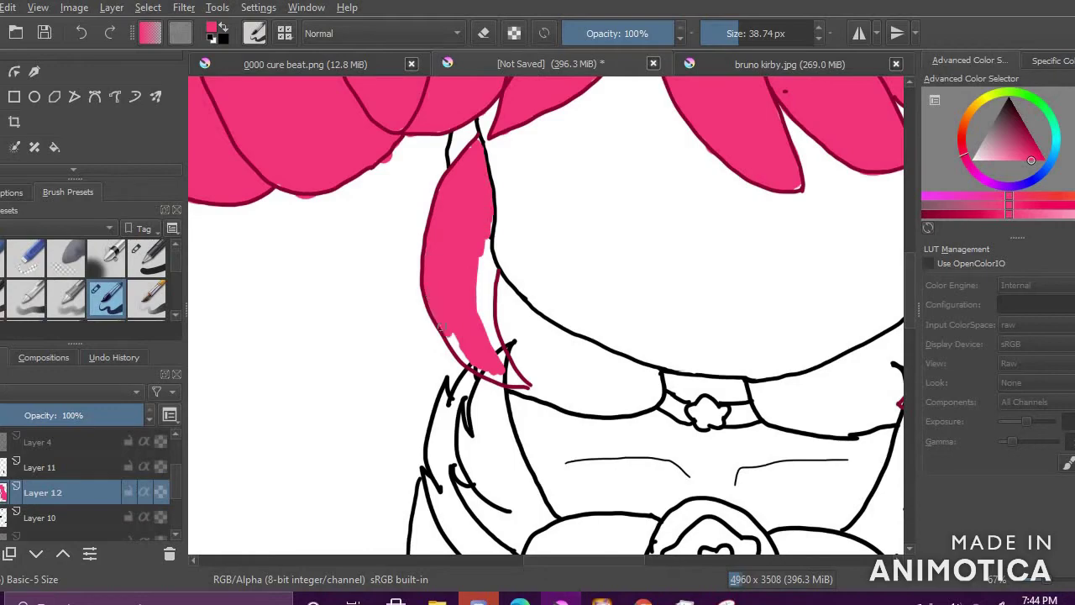
Step: Switch to Discord to check the messages in the general-vc channel, and return to the drawing
click(479, 601)
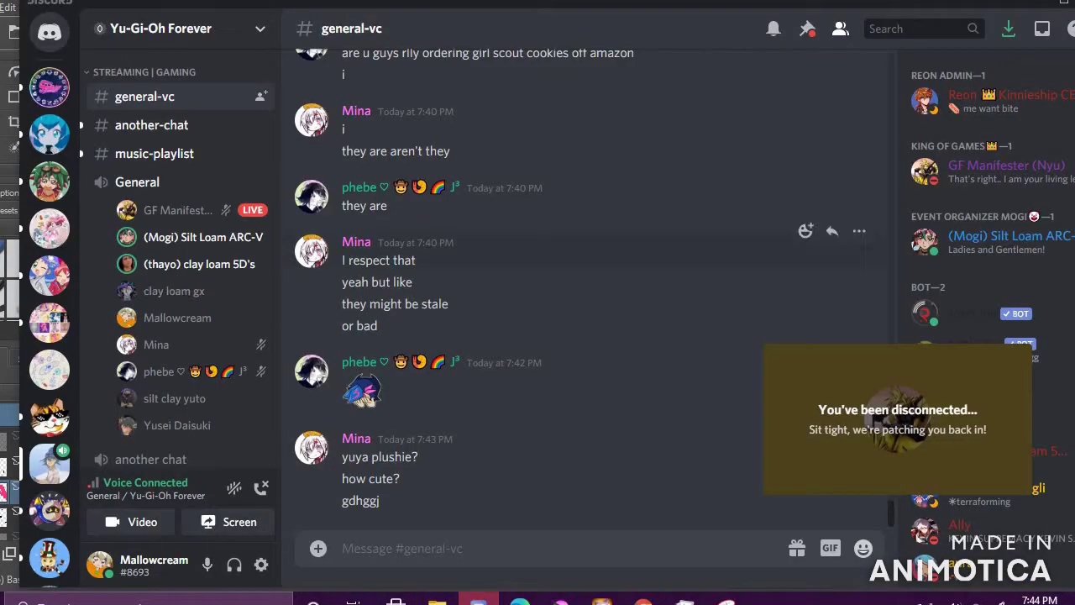
scroll(492, 224, up, 10)
scroll(493, 230, down, 5)
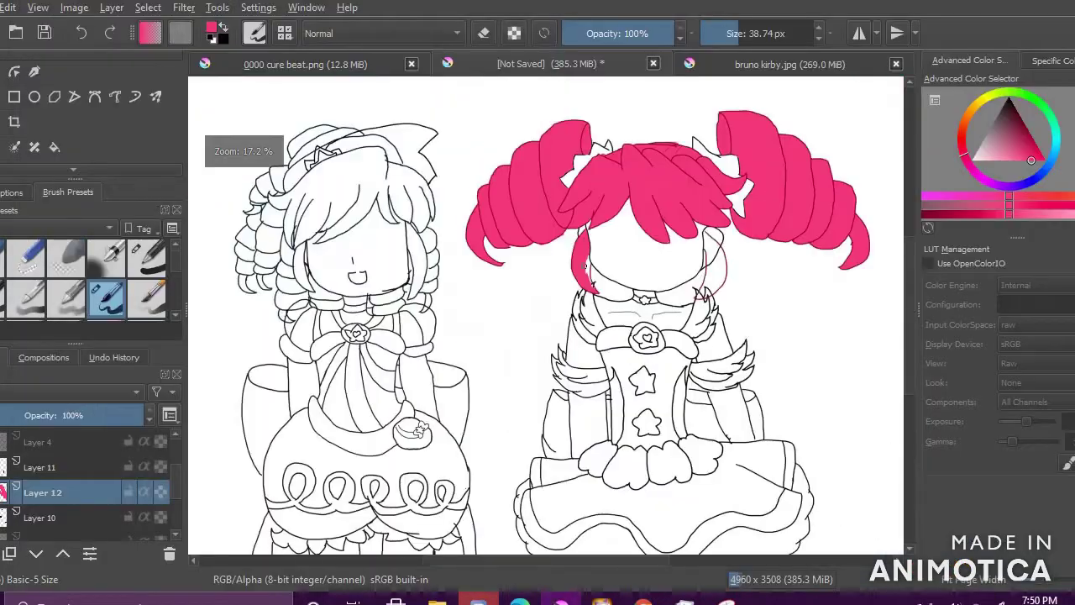
Step: Fill the remaining white gap along the inner edge of the left face-framing lock with pink
scroll(538, 277, up, 5)
scroll(567, 251, down, 4)
scroll(628, 193, up, 5)
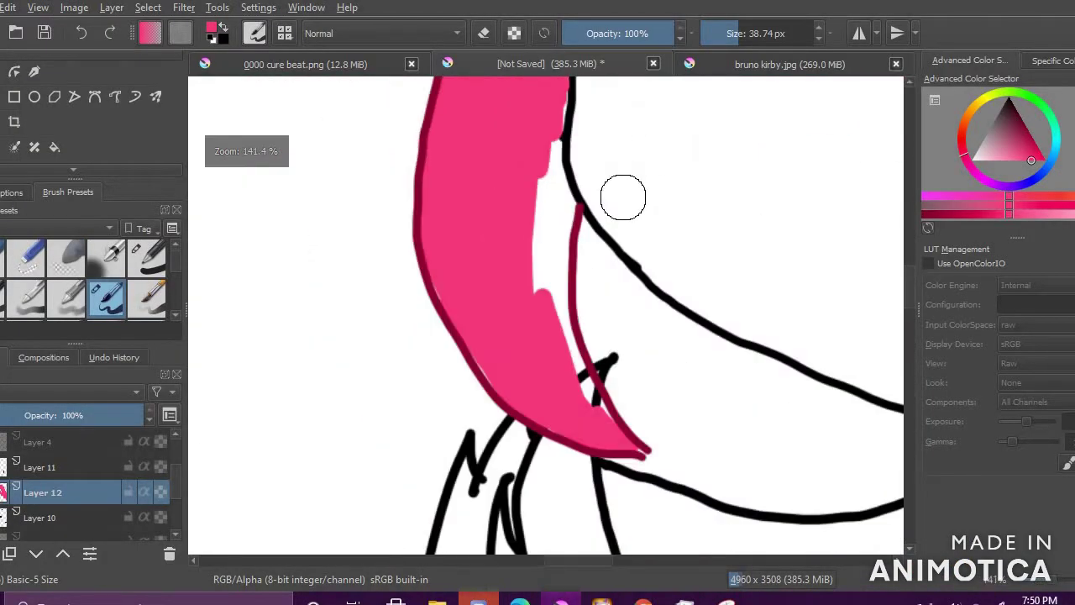
mouse_move(539, 284)
mouse_down()
mouse_move(548, 156)
mouse_move(567, 203)
mouse_move(558, 311)
mouse_move(570, 389)
mouse_up()
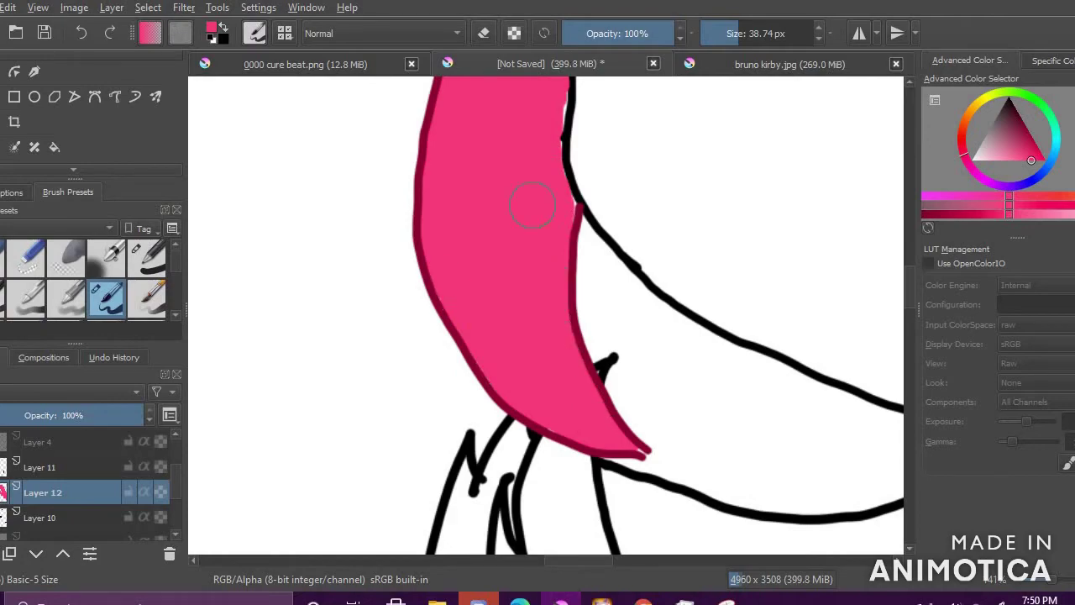
Step: Block in the middle of the right face-framing hair lock with pink
scroll(811, 251, down, 9)
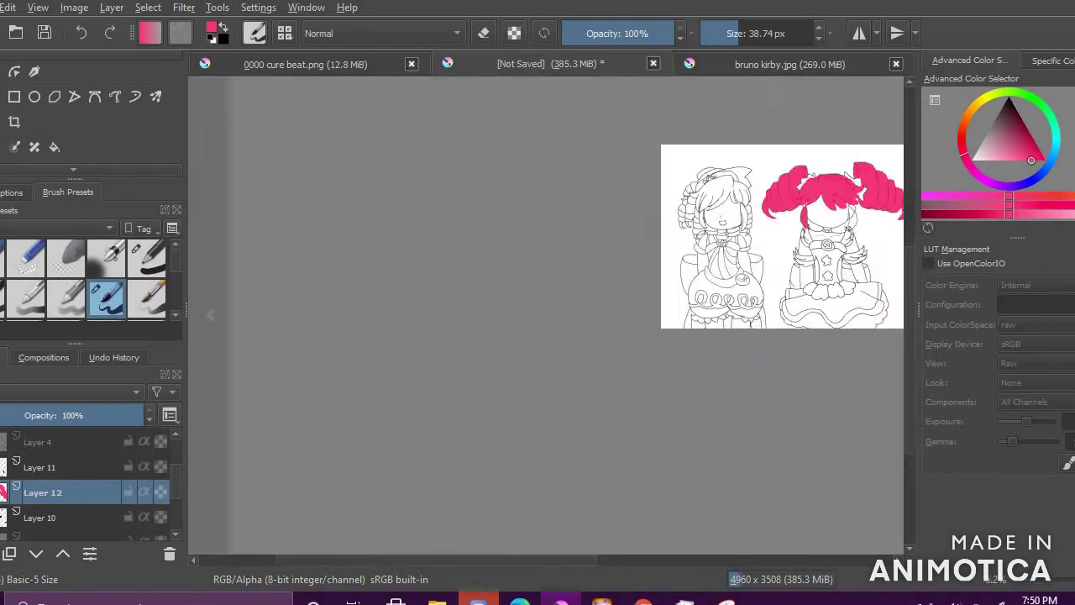
scroll(851, 245, up, 8)
scroll(693, 415, down, 2)
scroll(675, 396, up, 2)
scroll(676, 391, down, 1)
mouse_move(676, 248)
mouse_down()
mouse_move(675, 289)
mouse_move(670, 253)
mouse_move(668, 319)
mouse_move(654, 317)
mouse_move(670, 356)
mouse_move(652, 391)
mouse_move(661, 274)
mouse_move(640, 210)
mouse_up()
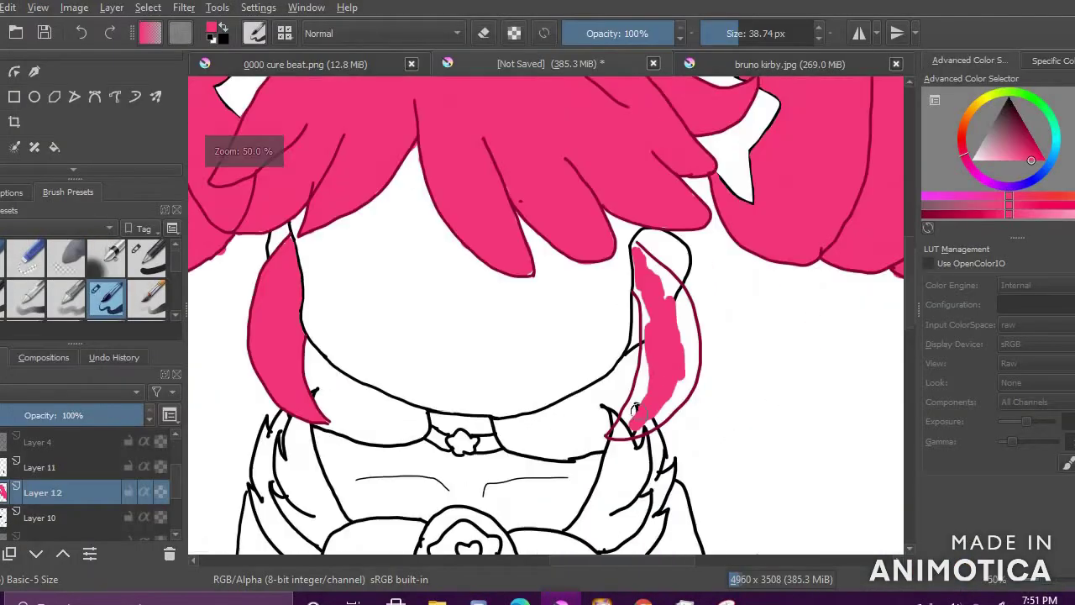
Step: Extend the pink fill of the right face-framing lock to its outlines, from the lower tip to the top
scroll(649, 410, up, 3)
scroll(649, 408, up, 1)
mouse_move(641, 235)
mouse_down()
mouse_move(640, 152)
mouse_move(600, 345)
mouse_move(602, 324)
mouse_move(531, 426)
mouse_move(631, 398)
mouse_move(692, 362)
mouse_move(705, 316)
mouse_move(720, 302)
mouse_move(729, 310)
mouse_move(742, 267)
mouse_move(756, 286)
mouse_move(769, 194)
mouse_up()
scroll(677, 420, down, 2)
scroll(784, 198, up, 2)
drag(522, 290, 515, 400)
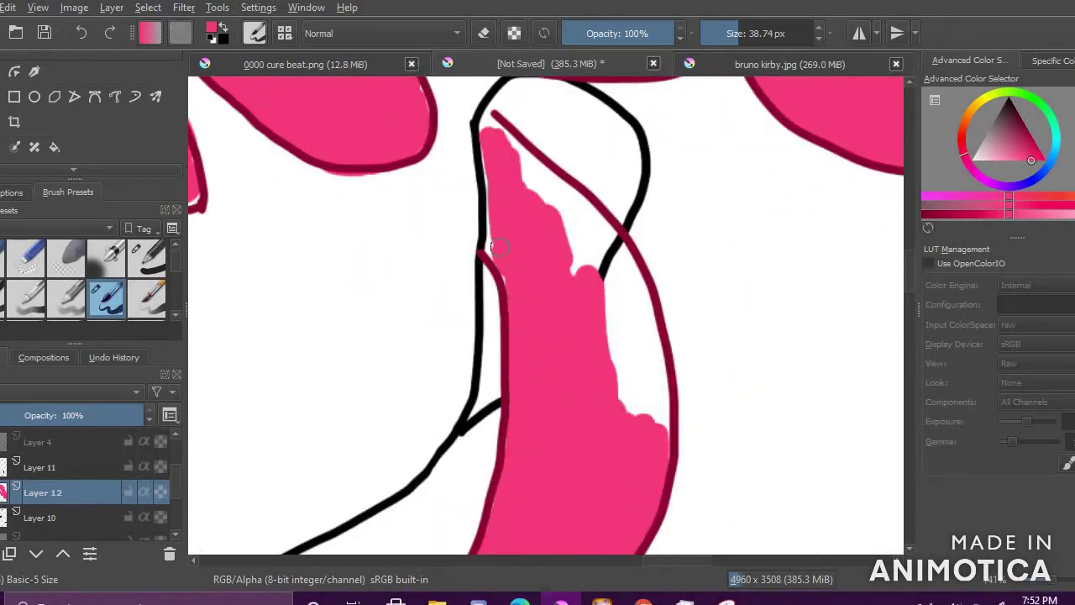
mouse_move(495, 190)
mouse_down()
mouse_move(523, 176)
mouse_move(524, 160)
mouse_move(576, 254)
mouse_move(559, 193)
mouse_move(630, 406)
mouse_move(618, 301)
mouse_move(555, 187)
mouse_move(604, 232)
mouse_move(660, 433)
mouse_move(654, 345)
mouse_up()
Step: Erase the pink spilling past the outlines of the bangs, including the notch above the face
scroll(654, 345, down, 10)
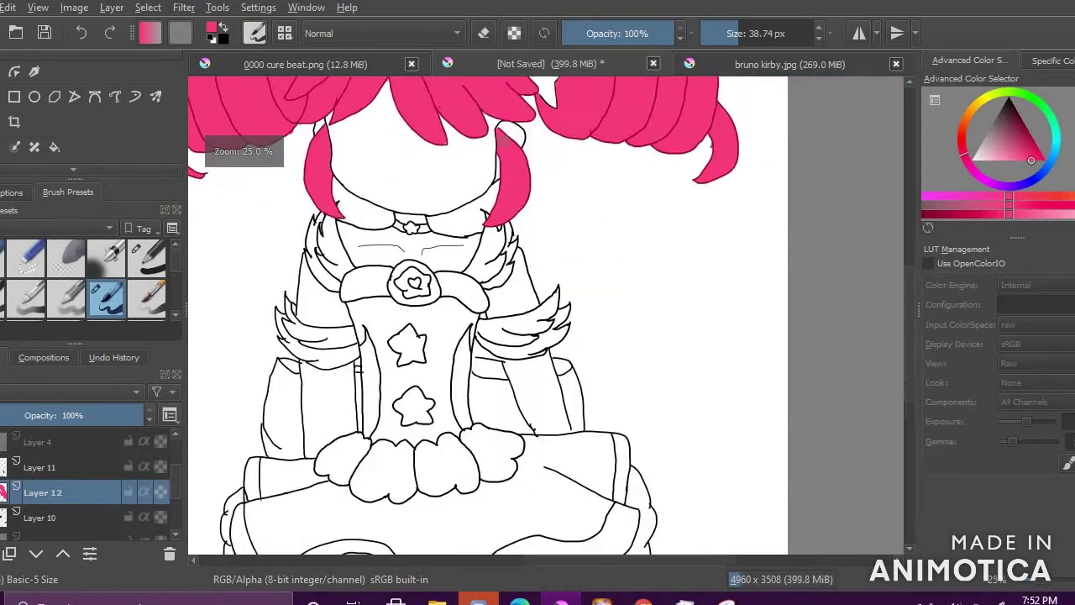
scroll(457, 269, up, 10)
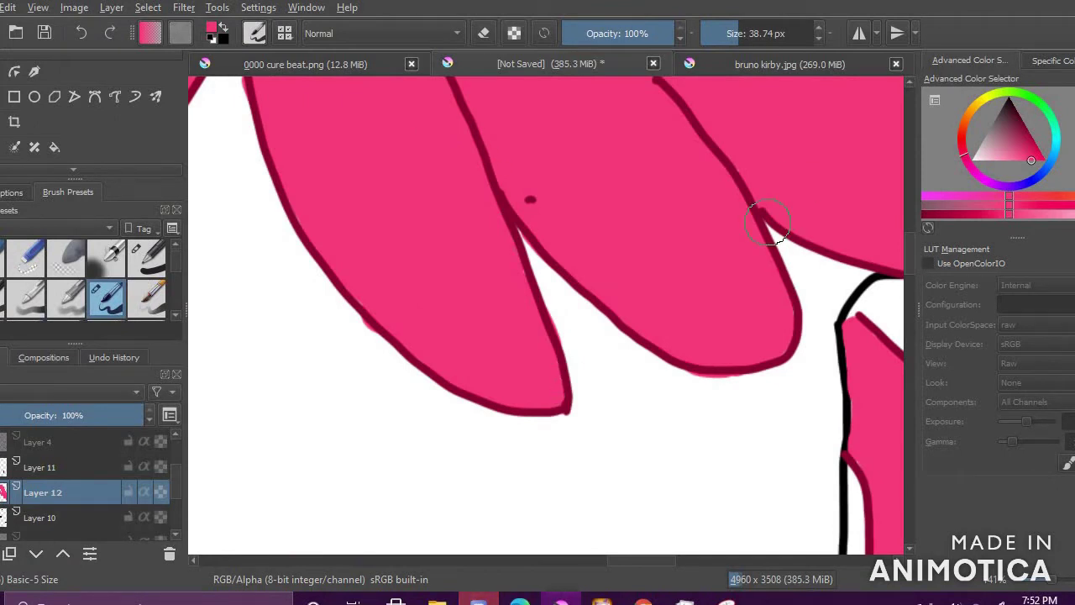
click(483, 34)
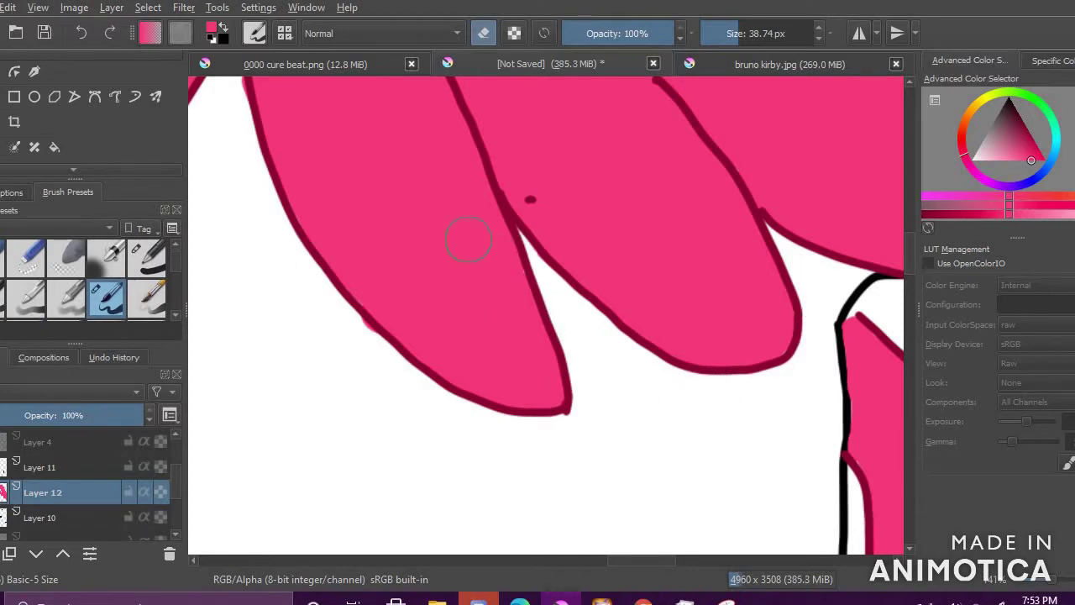
scroll(375, 352, down, 2)
scroll(328, 277, up, 4)
drag(461, 208, 464, 186)
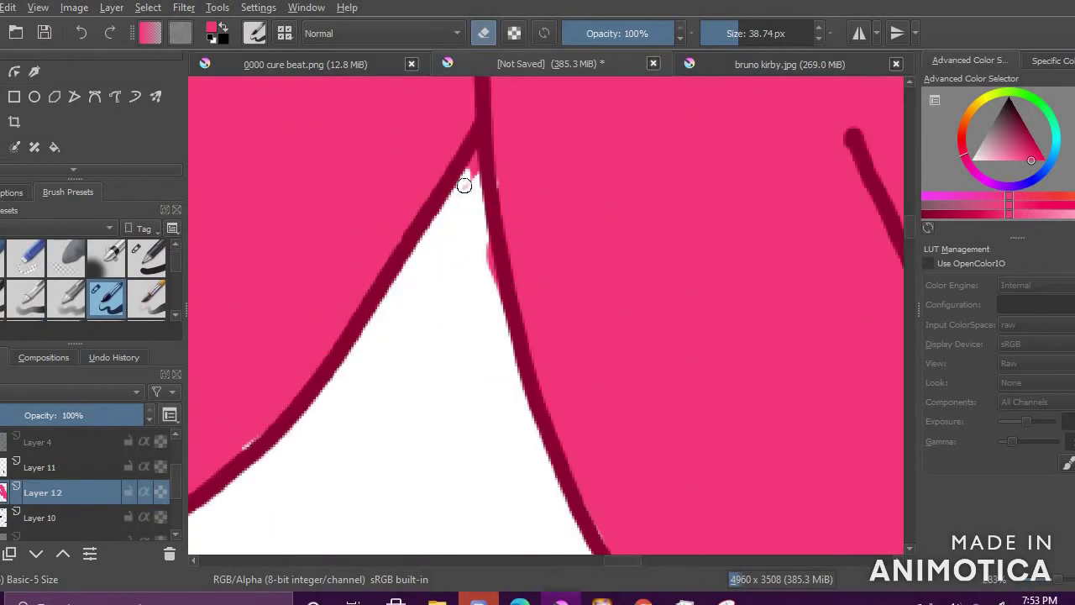
drag(485, 252, 491, 287)
Step: Erase the stray pink around the left bangs' tip and the top of the left face-framing lock
scroll(510, 304, down, 4)
scroll(393, 395, up, 4)
drag(403, 326, 436, 315)
drag(316, 242, 327, 236)
click(491, 40)
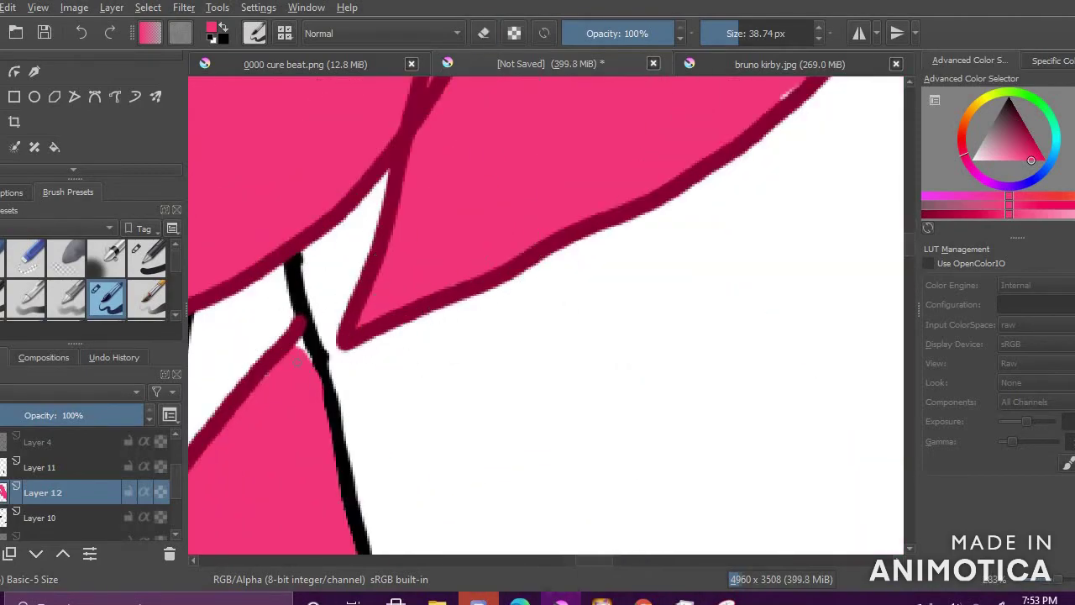
Step: Erase the pink spill below the left pigtail's curls and switch back to painting to cover the small white slivers
scroll(789, 109, down, 6)
scroll(824, 128, up, 2)
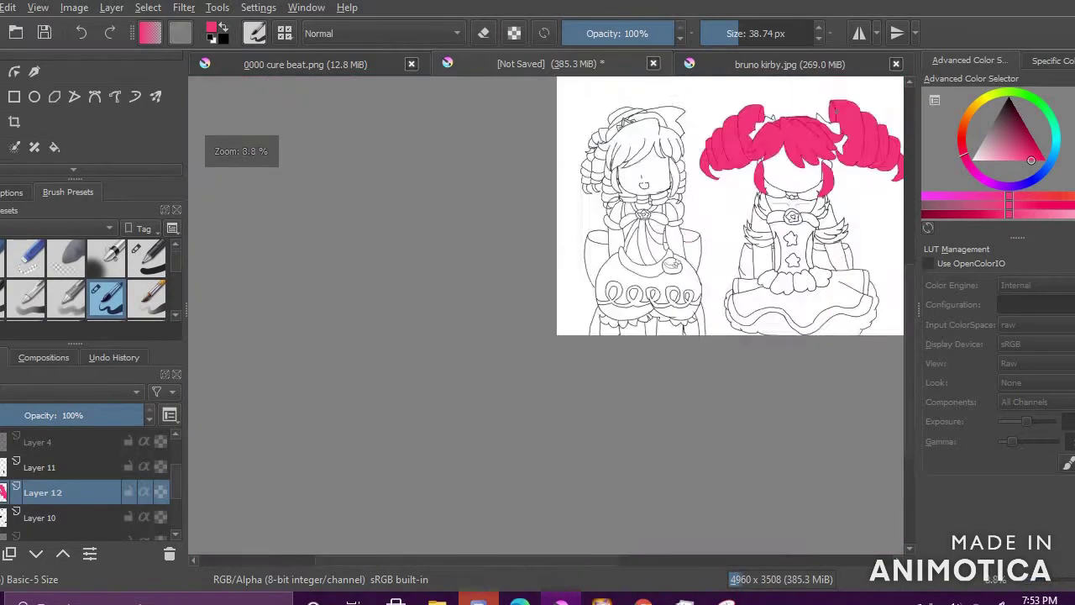
scroll(781, 210, up, 5)
key(e)
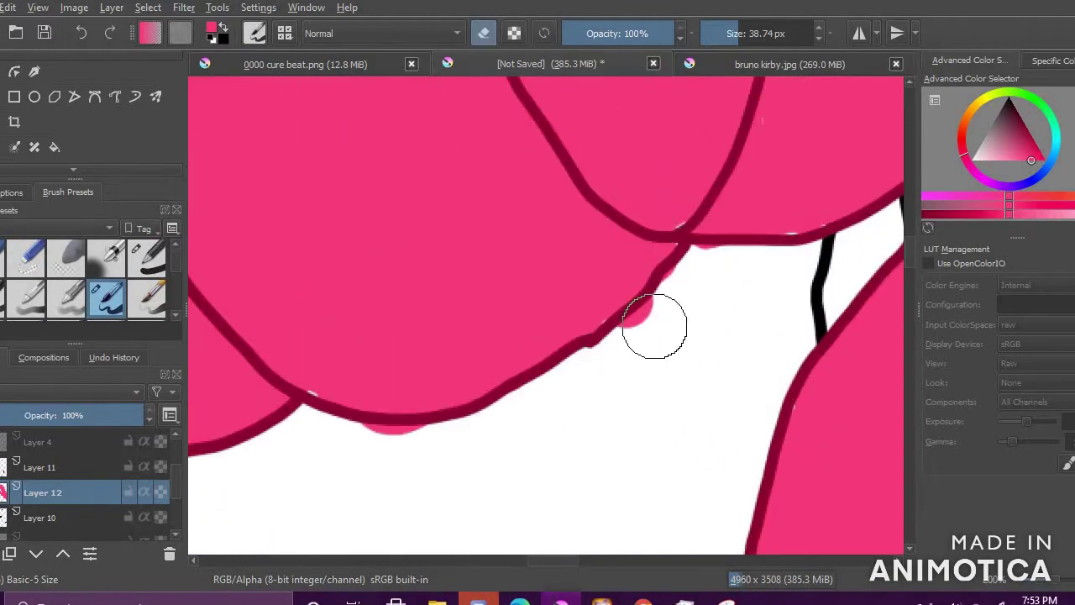
drag(355, 426, 436, 430)
mouse_move(660, 310)
mouse_down()
mouse_move(639, 319)
mouse_move(714, 245)
mouse_up()
key(e)
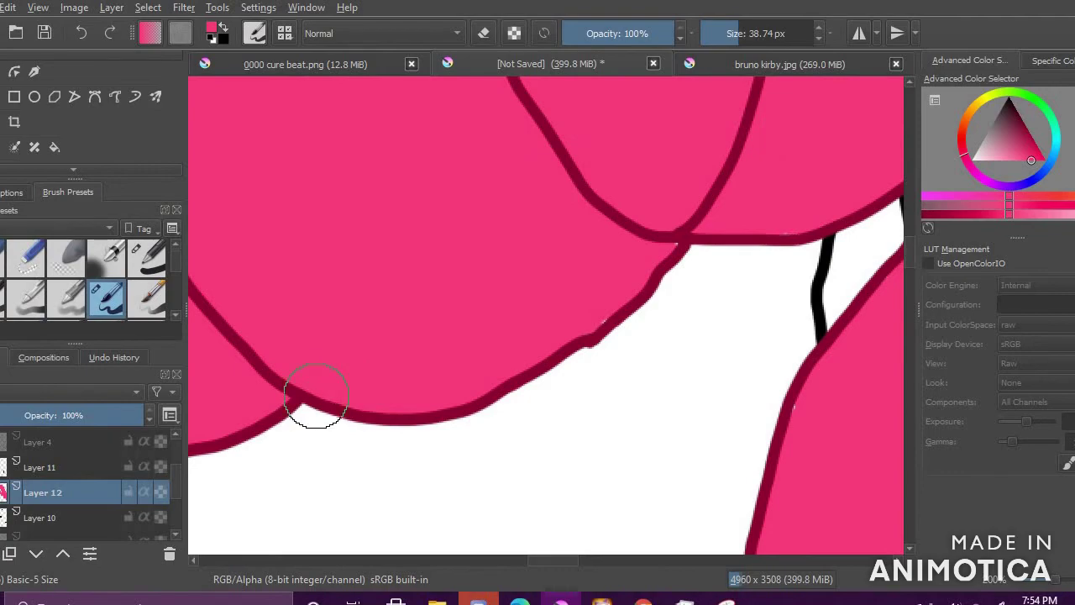
Step: Erase the pink blob above the hair outline beneath the left bow
scroll(550, 96, down, 5)
scroll(305, 393, up, 5)
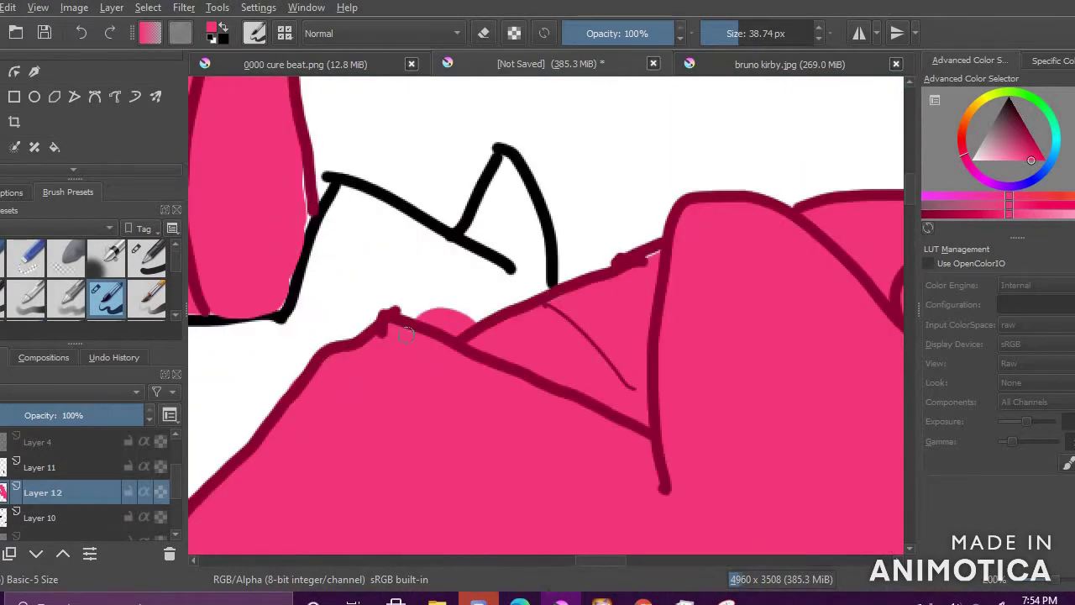
key(e)
drag(413, 320, 448, 324)
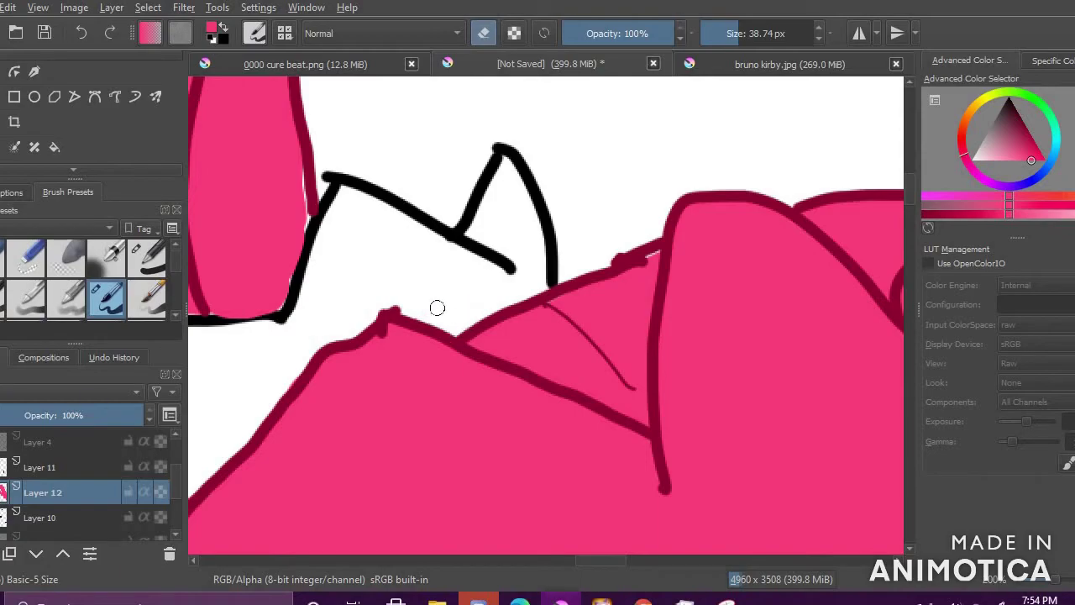
Step: Erase the pink overflow above the hair outline along the crown of the head
scroll(454, 319, down, 5)
scroll(586, 271, up, 5)
mouse_move(586, 272)
mouse_down()
mouse_move(684, 337)
mouse_move(536, 311)
mouse_up()
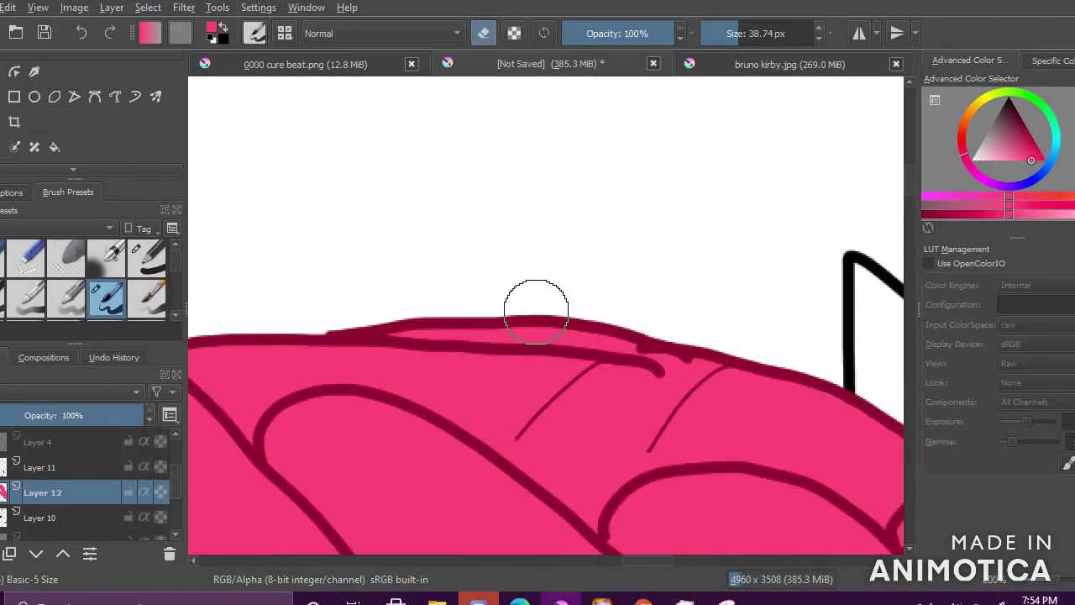
scroll(536, 311, down, 5)
scroll(536, 311, up, 3)
scroll(536, 311, down, 3)
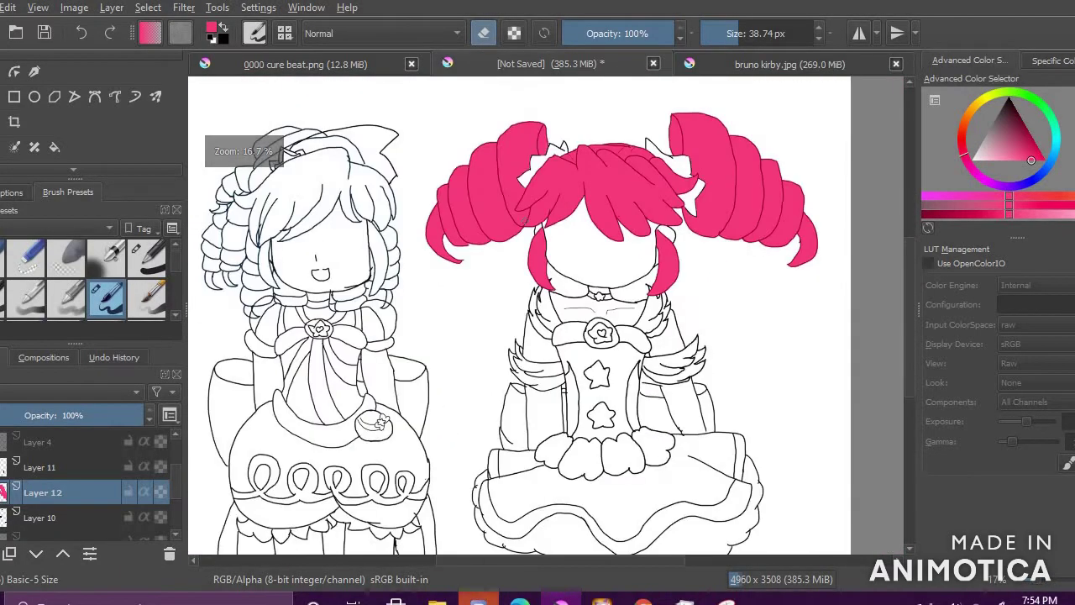
Step: Add a new layer above the pink hair layer and choose a light blue painting colour
drag(525, 221, 657, 204)
click(0, 553)
click(1053, 153)
click(1011, 160)
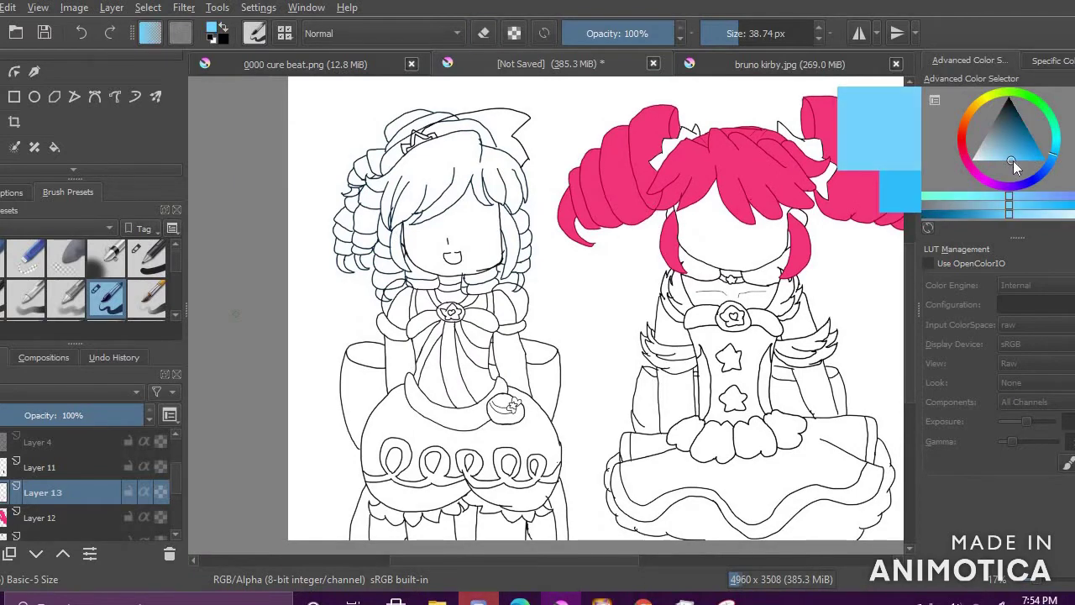
Step: Brush light blue over the left character's bangs and the first curls and lock beside the face
scroll(429, 175, up, 3)
mouse_move(428, 175)
mouse_down()
mouse_move(367, 280)
mouse_move(475, 199)
mouse_move(455, 179)
mouse_move(487, 221)
mouse_move(527, 174)
mouse_move(603, 144)
mouse_move(689, 182)
mouse_move(712, 206)
mouse_move(650, 177)
mouse_move(604, 182)
mouse_move(618, 245)
mouse_move(637, 270)
mouse_move(656, 275)
mouse_move(662, 250)
mouse_move(694, 287)
mouse_move(694, 263)
mouse_move(687, 316)
mouse_move(703, 298)
mouse_move(720, 219)
mouse_up()
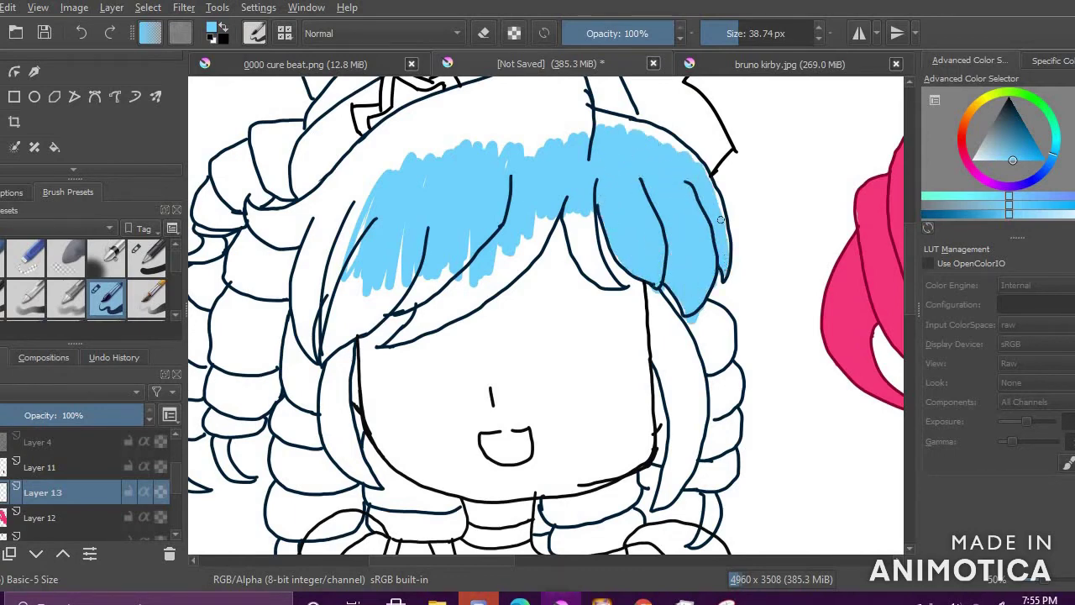
mouse_move(362, 277)
mouse_down()
mouse_move(332, 336)
mouse_move(369, 185)
mouse_move(307, 353)
mouse_move(302, 301)
mouse_move(332, 202)
mouse_move(328, 353)
mouse_move(361, 290)
mouse_move(396, 284)
mouse_move(410, 296)
mouse_move(441, 277)
mouse_move(462, 305)
mouse_move(445, 302)
mouse_move(510, 158)
mouse_up()
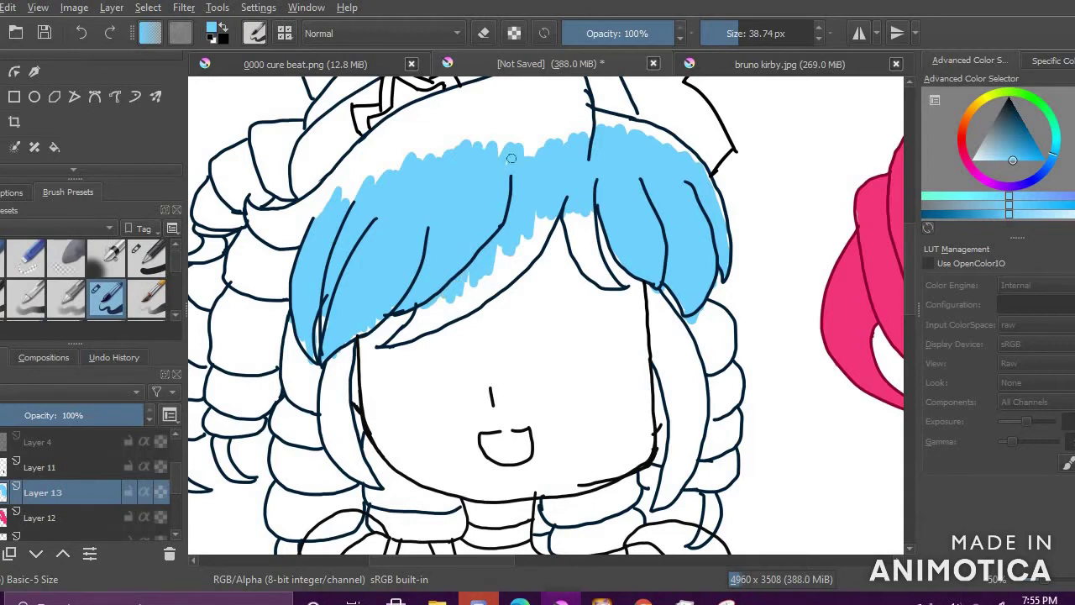
drag(564, 209, 587, 245)
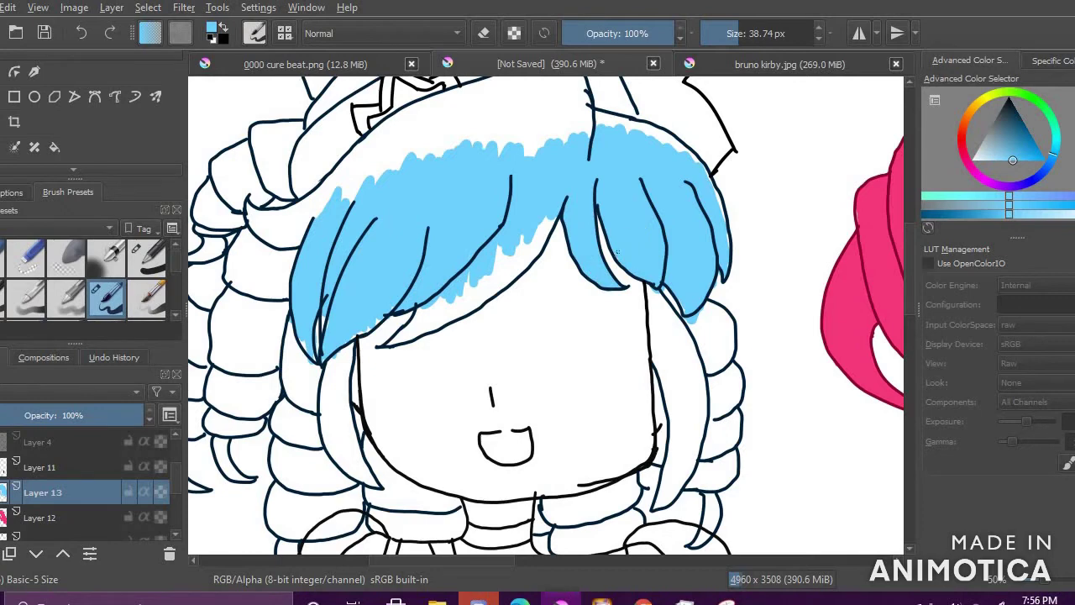
mouse_move(676, 353)
mouse_down()
mouse_move(693, 424)
mouse_move(725, 420)
mouse_move(701, 336)
mouse_move(688, 331)
mouse_up()
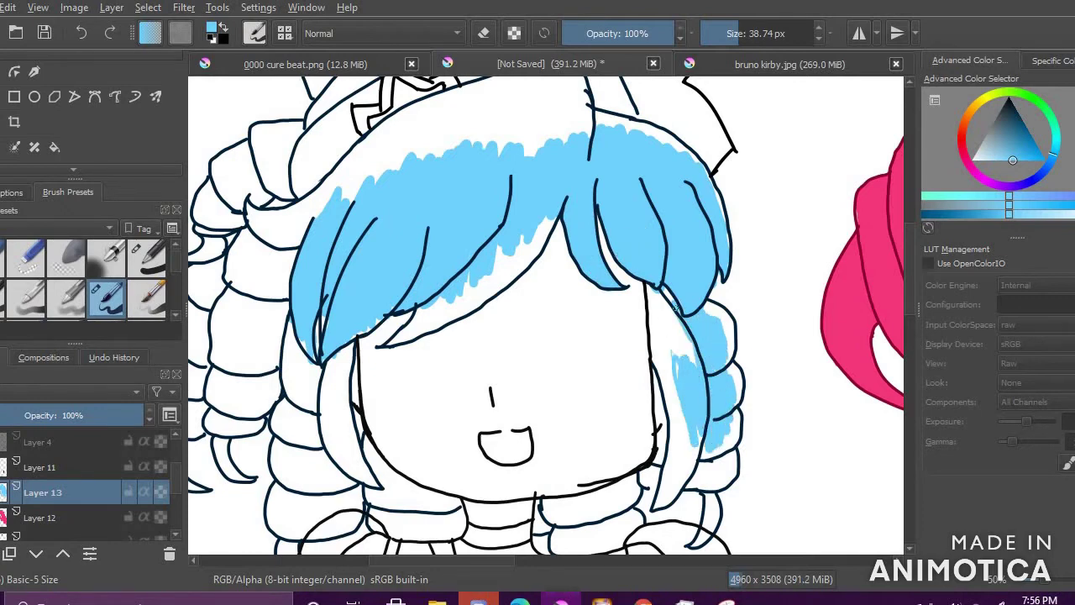
Step: Try to cover both side locks, the remaining fringe edge and the crown with light blue brushwork, using a larger 53.14 px brush
mouse_move(670, 266)
mouse_down()
mouse_move(674, 347)
mouse_move(693, 375)
mouse_move(656, 299)
mouse_move(654, 350)
mouse_move(651, 293)
mouse_move(674, 405)
mouse_up()
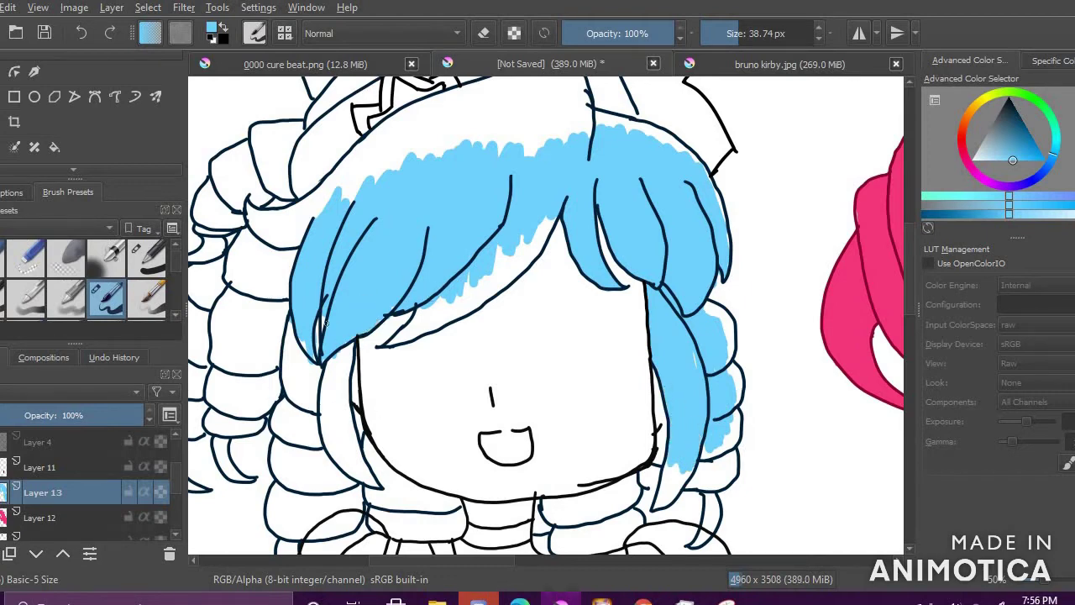
mouse_move(340, 433)
mouse_down()
mouse_move(337, 348)
mouse_move(348, 347)
mouse_move(343, 431)
mouse_move(324, 441)
mouse_move(352, 470)
mouse_move(342, 405)
mouse_up()
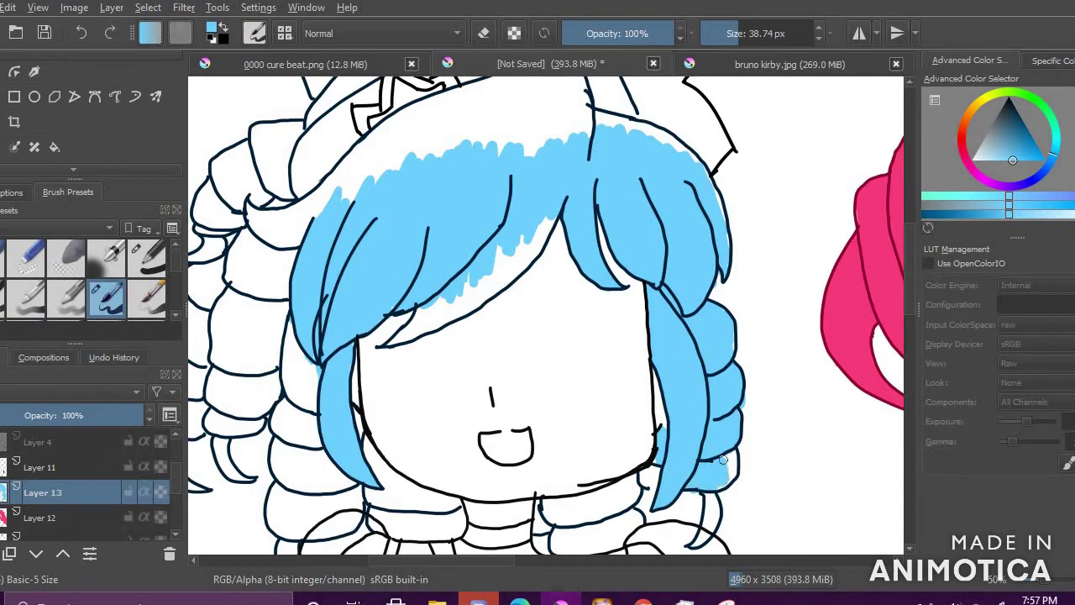
mouse_move(530, 203)
mouse_down()
mouse_move(488, 269)
mouse_move(428, 311)
mouse_move(428, 300)
mouse_move(499, 280)
mouse_move(553, 223)
mouse_move(502, 273)
mouse_up()
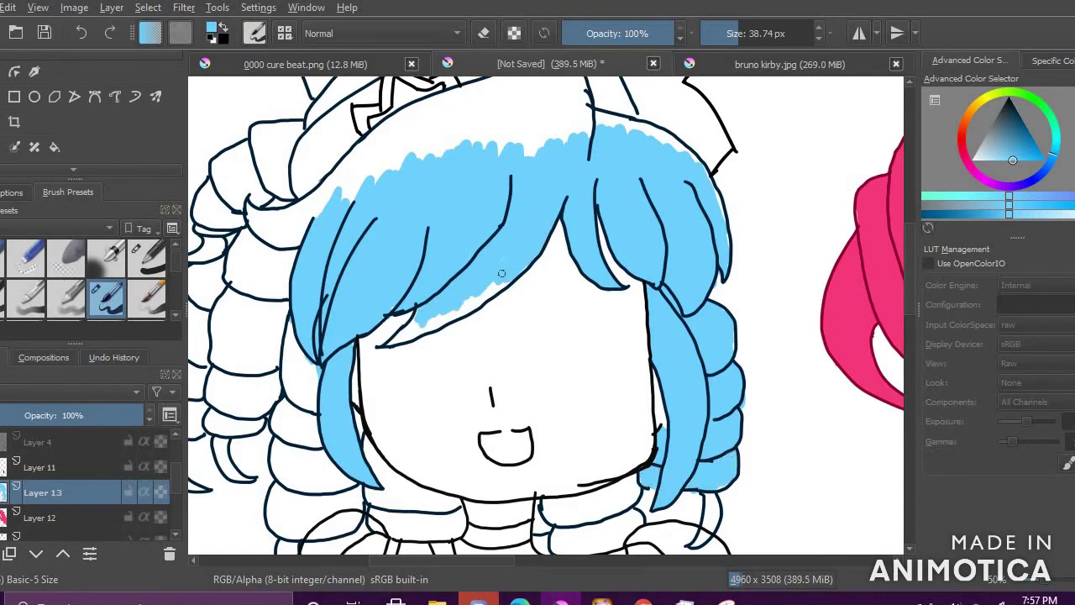
drag(408, 341, 436, 320)
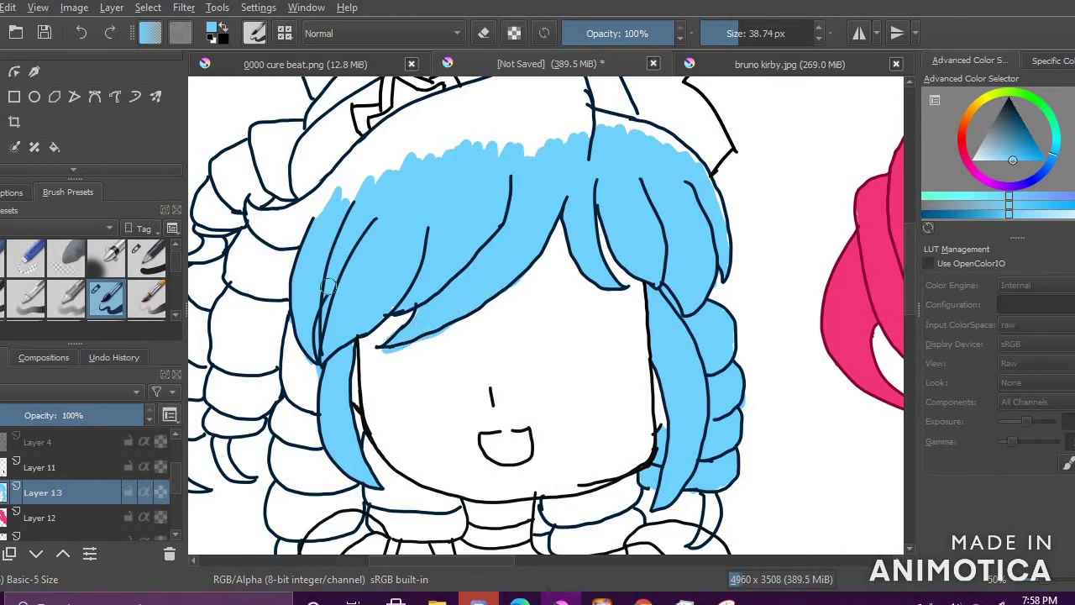
key(])
mouse_move(332, 254)
mouse_down()
mouse_move(347, 189)
mouse_move(420, 186)
mouse_up()
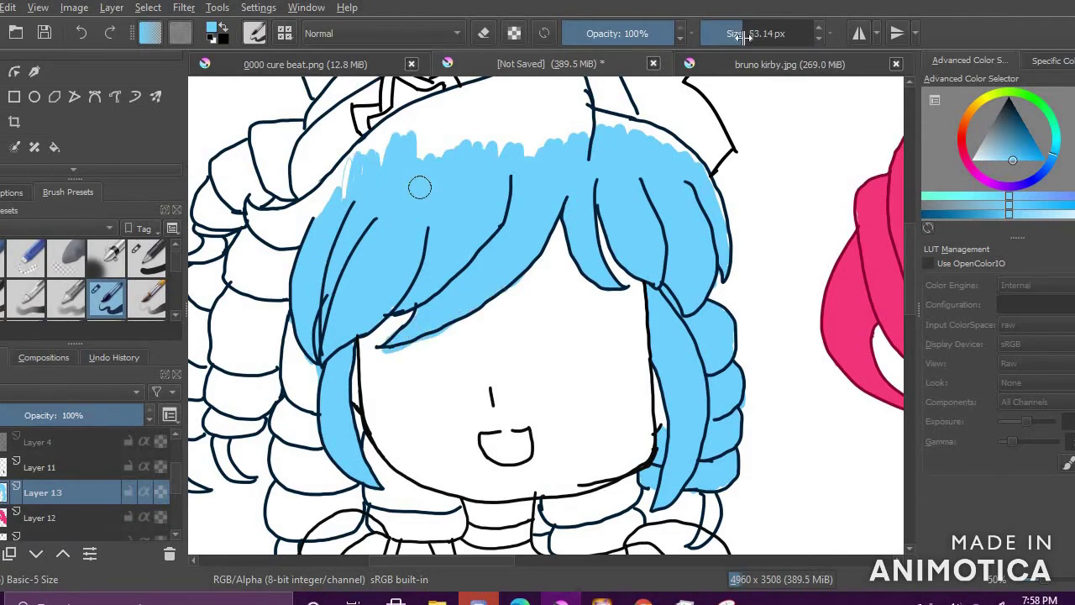
Step: Undo the hand-brushed light blue strokes on the left character's hair
key(ctrl+z)
key(ctrl+z)
key(ctrl+z)
key(ctrl+z)
key(ctrl+z)
key(ctrl+z)
key(ctrl+z)
key(ctrl+z)
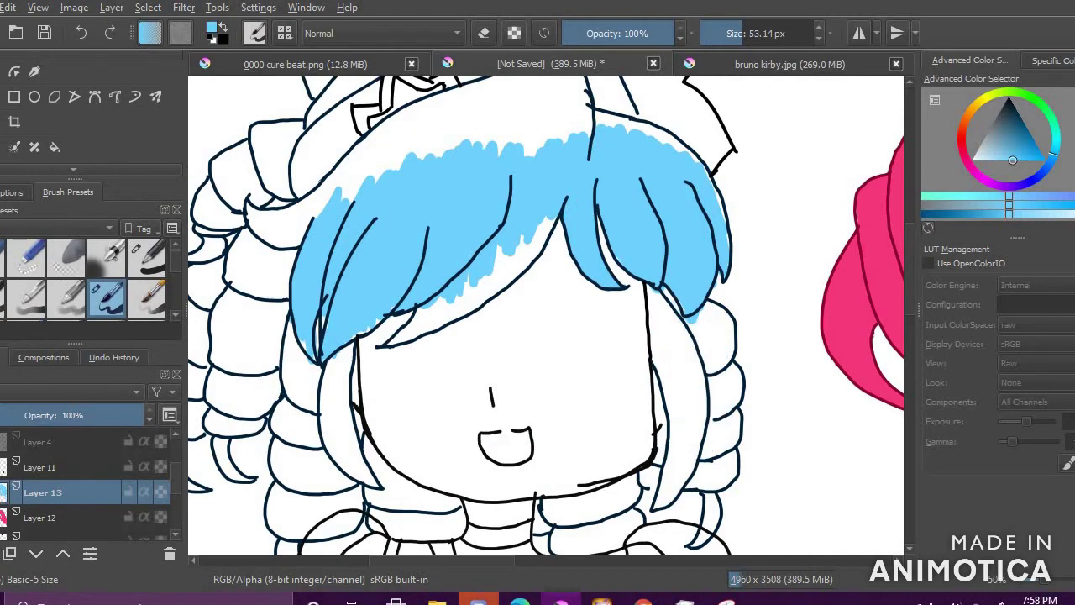
Step: Switch to flood filling and turn off filling the entire selection and limiting to the current layer
key(f)
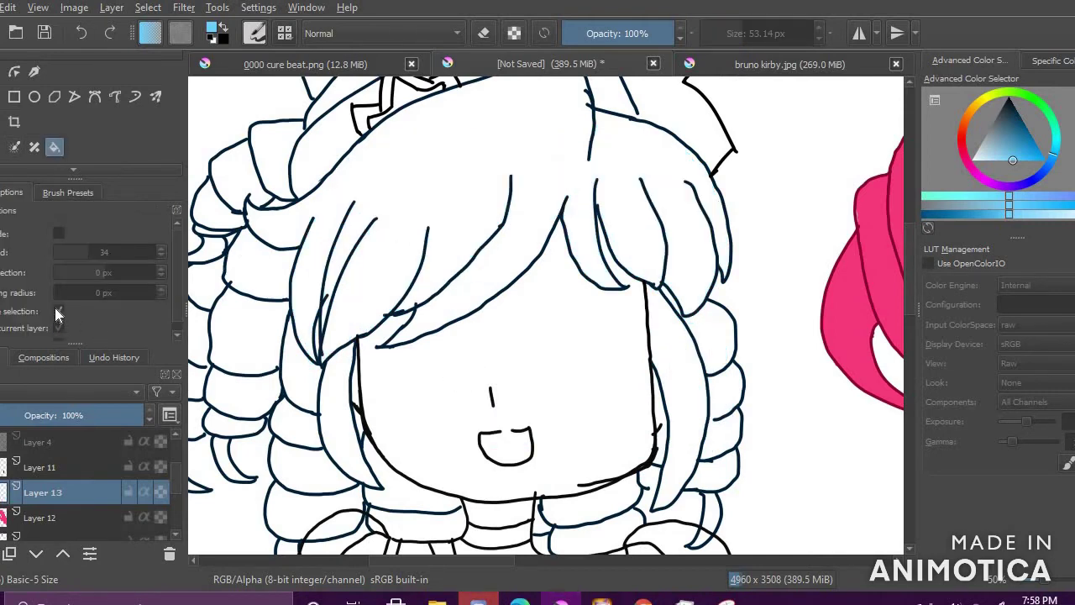
click(236, 227)
key(ctrl+z)
scroll(67, 301, down, 1)
click(59, 301)
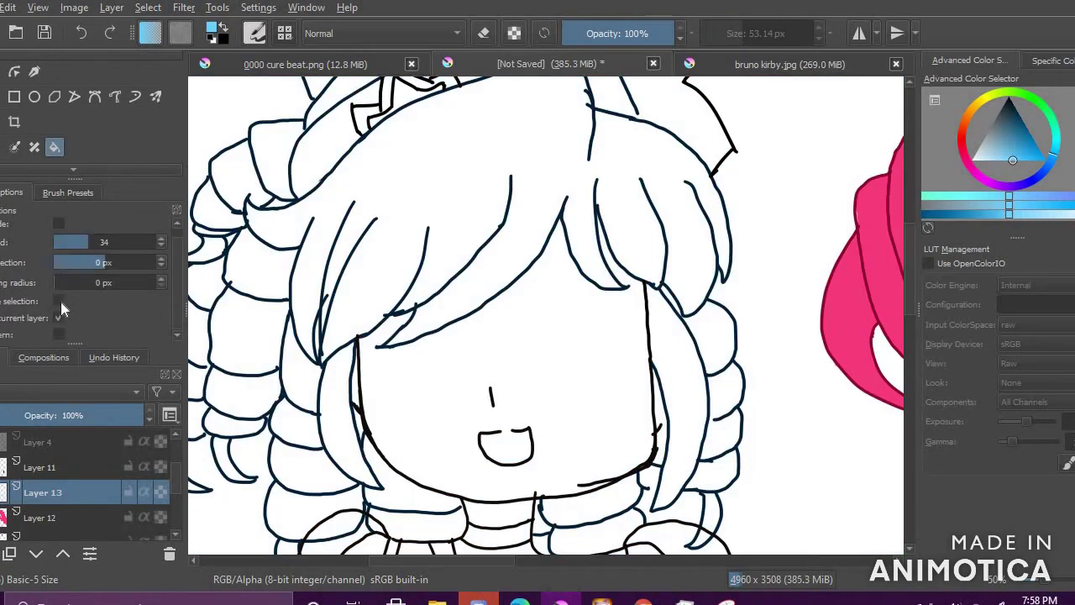
Step: Fill the left character's bangs and the first hanging ringlet, including its curled tip, with light blue
click(319, 247)
click(252, 329)
click(252, 389)
click(233, 427)
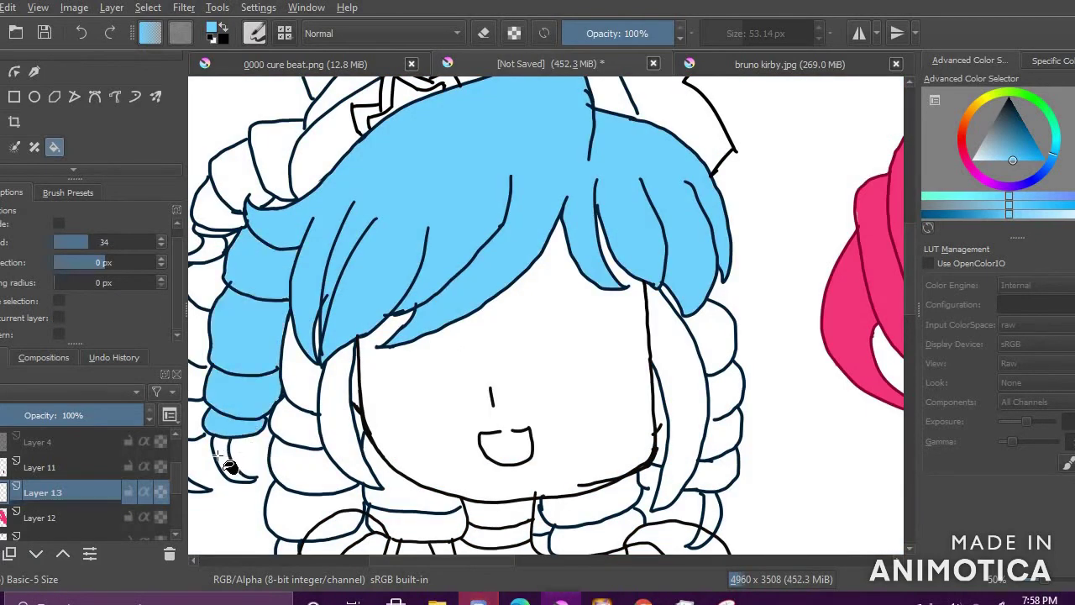
click(221, 455)
Step: Fill the inner ringlets, side locks and curls around the neck with light blue
click(300, 420)
click(300, 458)
click(302, 378)
click(336, 399)
mouse_move(673, 358)
mouse_down()
mouse_move(709, 338)
mouse_move(673, 301)
mouse_move(717, 370)
mouse_move(738, 443)
mouse_move(703, 461)
mouse_move(670, 449)
mouse_move(718, 506)
mouse_move(707, 533)
mouse_move(723, 538)
mouse_move(597, 508)
mouse_move(407, 502)
mouse_move(412, 524)
mouse_move(349, 521)
mouse_up()
ctrl+scroll(353, 507, down, 5)
ctrl+scroll(408, 504, up, 4)
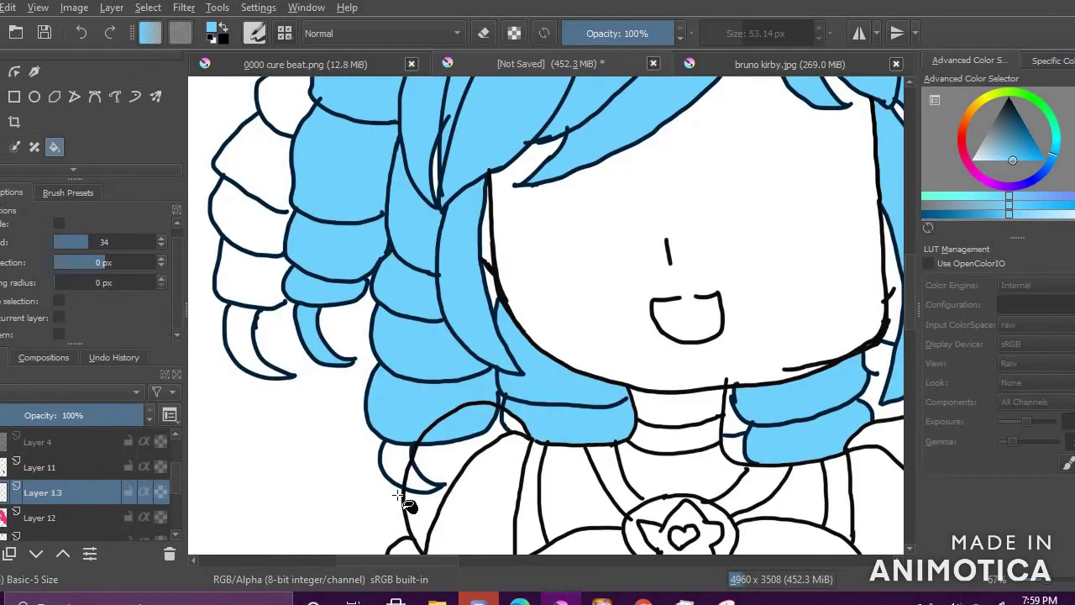
Step: Fill the outermost left ringlet and its curled tip light blue, undoing any fill that floods the background
click(252, 244)
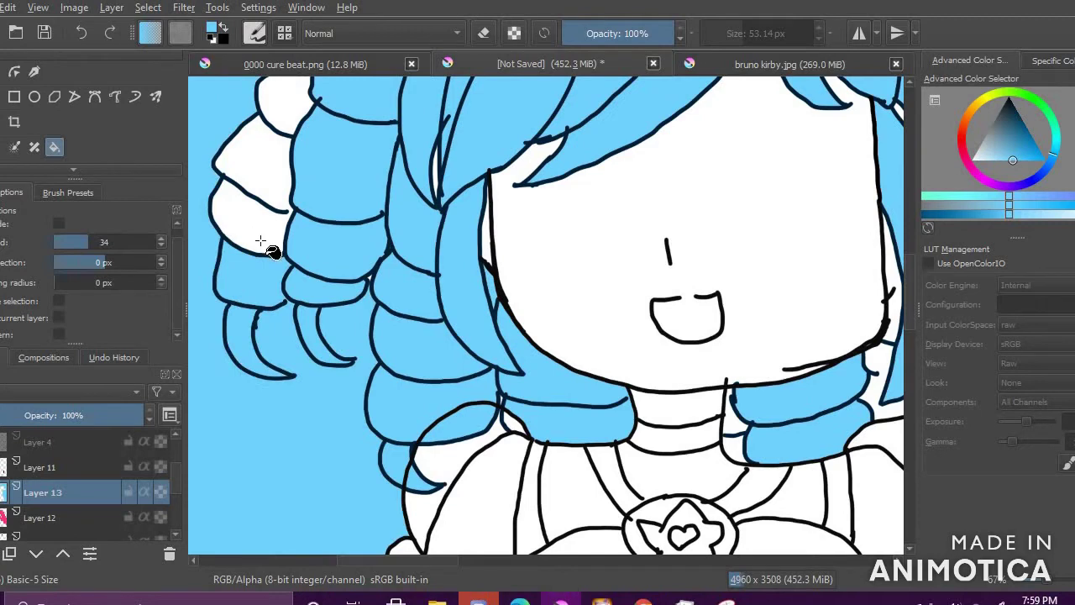
key(ctrl+z)
click(262, 195)
click(286, 105)
click(252, 340)
key(b)
mouse_move(232, 259)
mouse_down()
mouse_move(236, 282)
mouse_move(226, 263)
mouse_move(281, 278)
mouse_up()
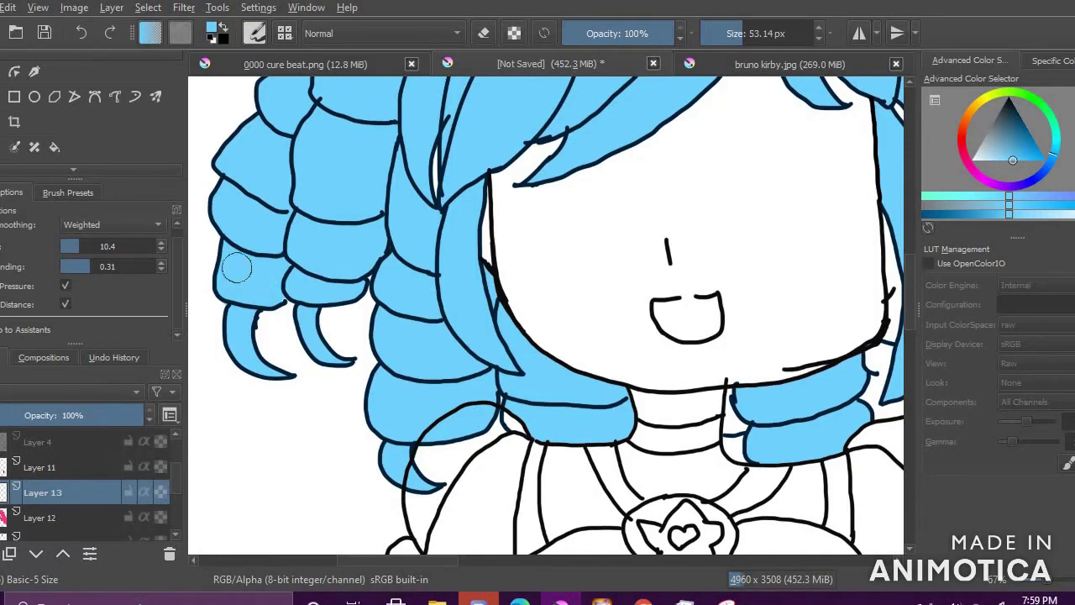
Step: Brush light blue into the gaps beside the bangs and right side lock, and erase the overflow under the curls
click(56, 150)
key(b)
drag(442, 151, 436, 193)
scroll(468, 207, down, 3)
scroll(658, 246, up, 4)
mouse_move(554, 345)
mouse_down()
mouse_move(579, 353)
mouse_move(575, 324)
mouse_move(599, 250)
mouse_up()
key(e)
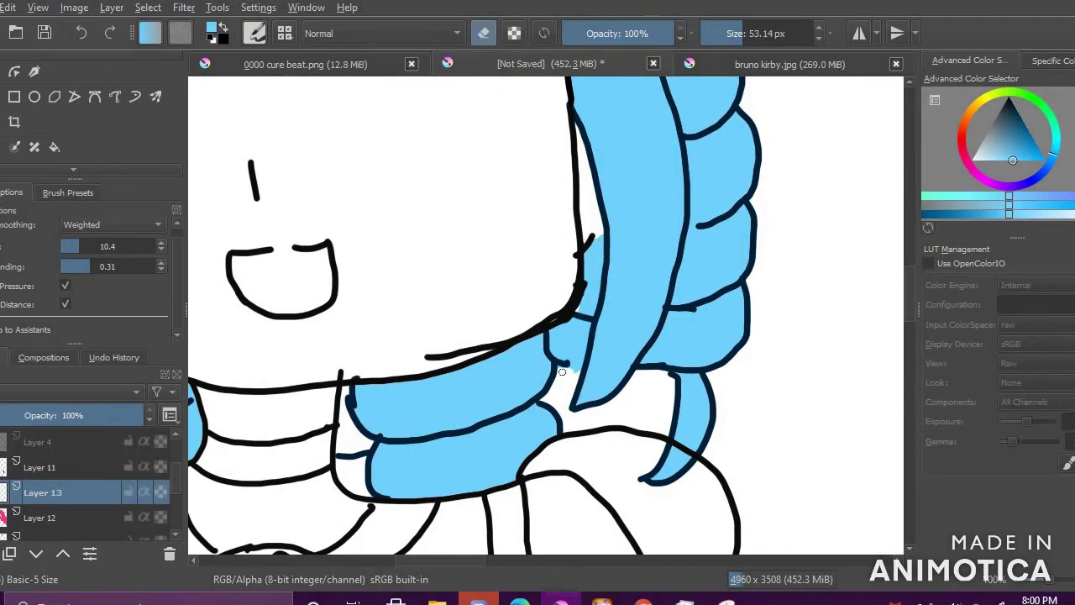
scroll(578, 353, down, 3)
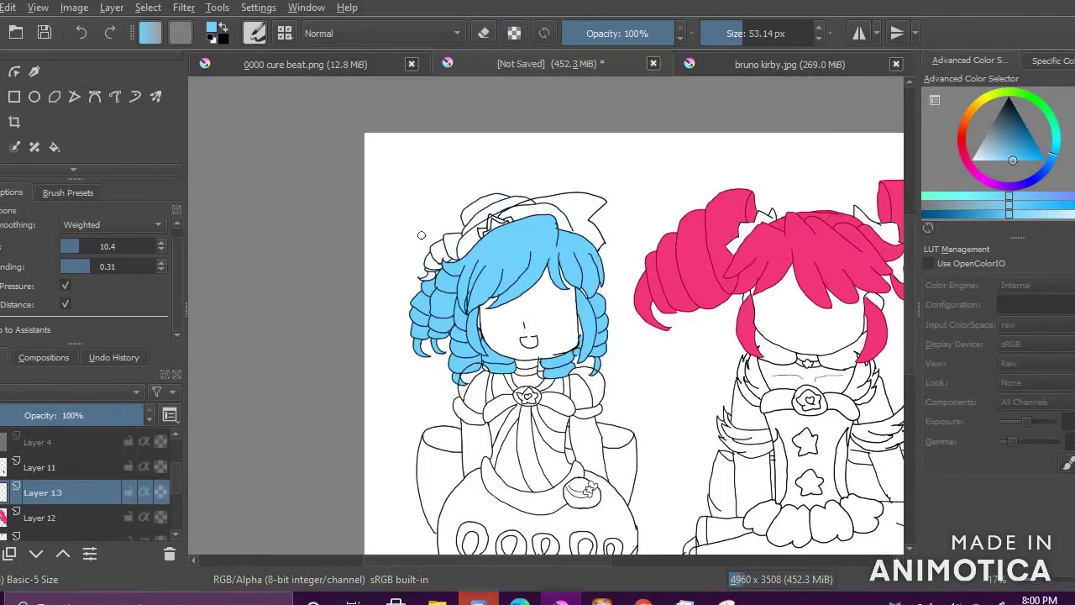
Step: Fill the small upper curls on the left side of the head with light blue
scroll(420, 320, up, 4)
key(f)
click(455, 315)
click(467, 237)
click(462, 279)
click(535, 202)
scroll(593, 187, down, 5)
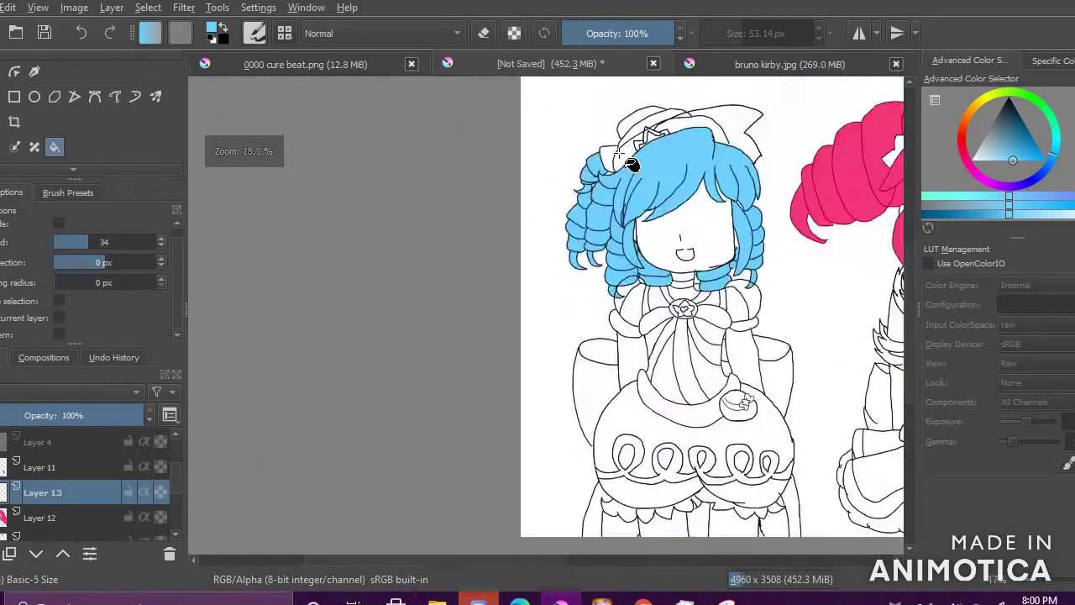
Step: Fill the rolled hair sections at the top of the head behind the star ornament with light blue
scroll(622, 153, up, 2)
click(536, 210)
click(504, 217)
scroll(565, 168, down, 3)
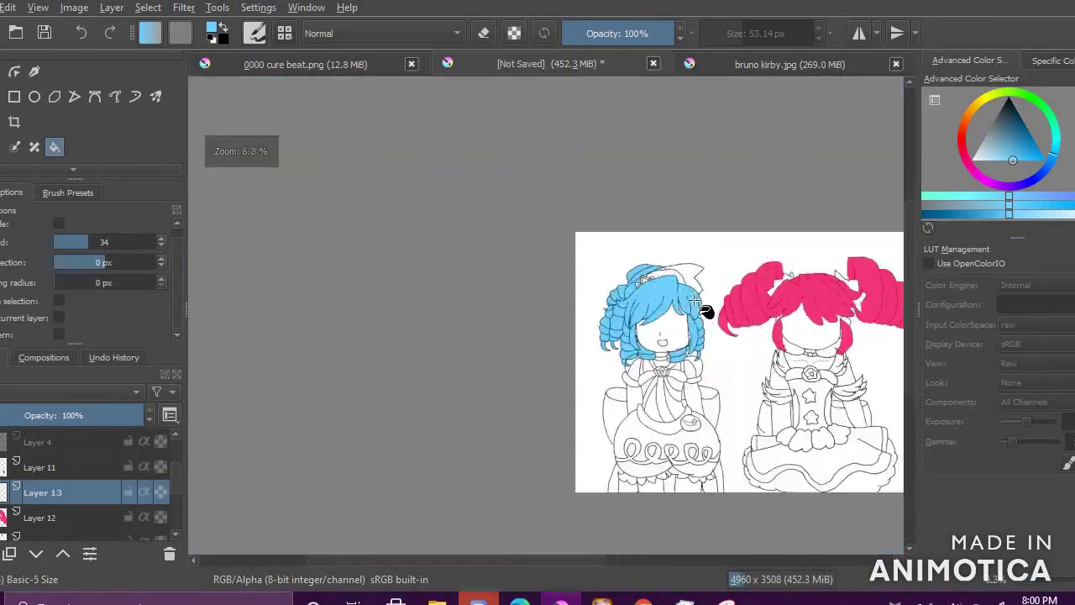
Step: Brush light blue along the unfilled band above the crown of the left character's head
scroll(651, 269, up, 1)
scroll(715, 344, up, 3)
scroll(622, 239, down, 3)
scroll(596, 177, up, 2)
scroll(593, 171, up, 3)
scroll(504, 420, down, 4)
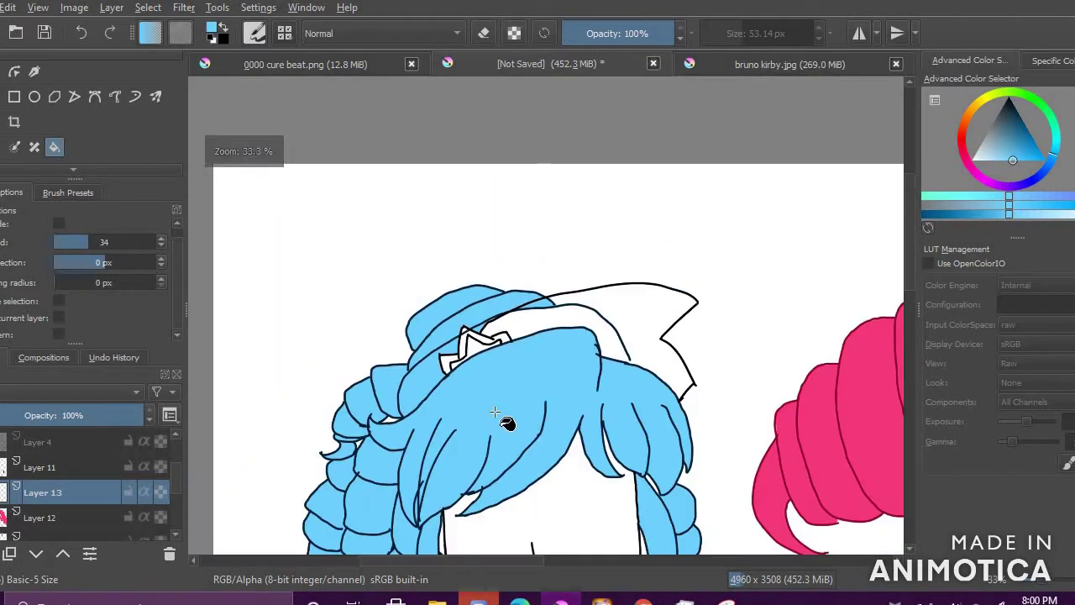
scroll(556, 318, up, 2)
scroll(557, 317, up, 3)
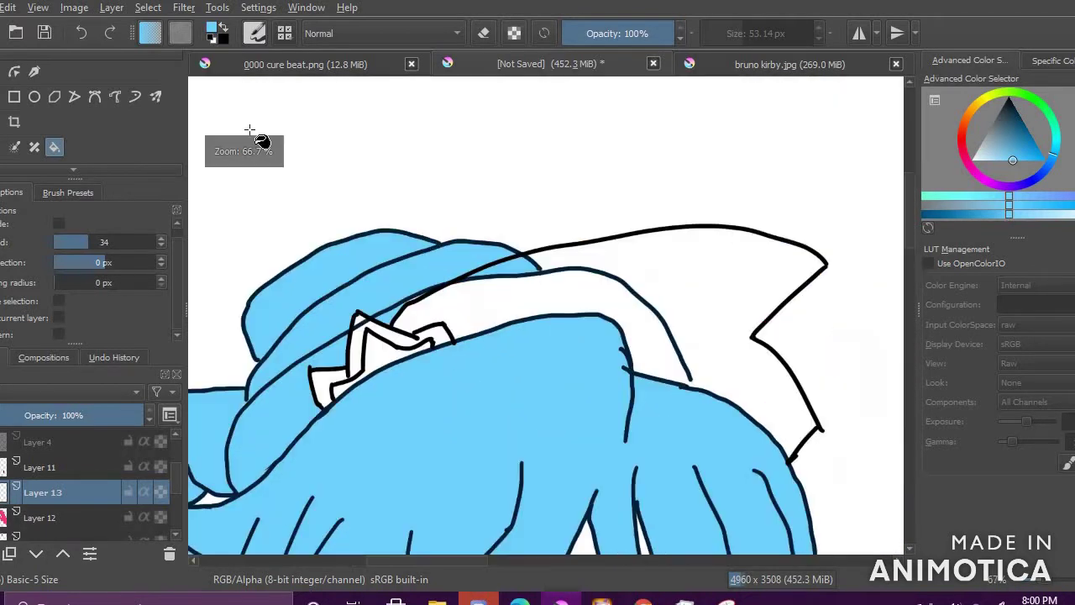
key(b)
mouse_move(677, 370)
mouse_down()
mouse_move(647, 371)
mouse_move(638, 302)
mouse_move(630, 318)
mouse_move(599, 282)
mouse_move(581, 295)
mouse_move(576, 279)
mouse_move(496, 295)
mouse_move(459, 288)
mouse_move(402, 324)
mouse_move(457, 318)
mouse_up()
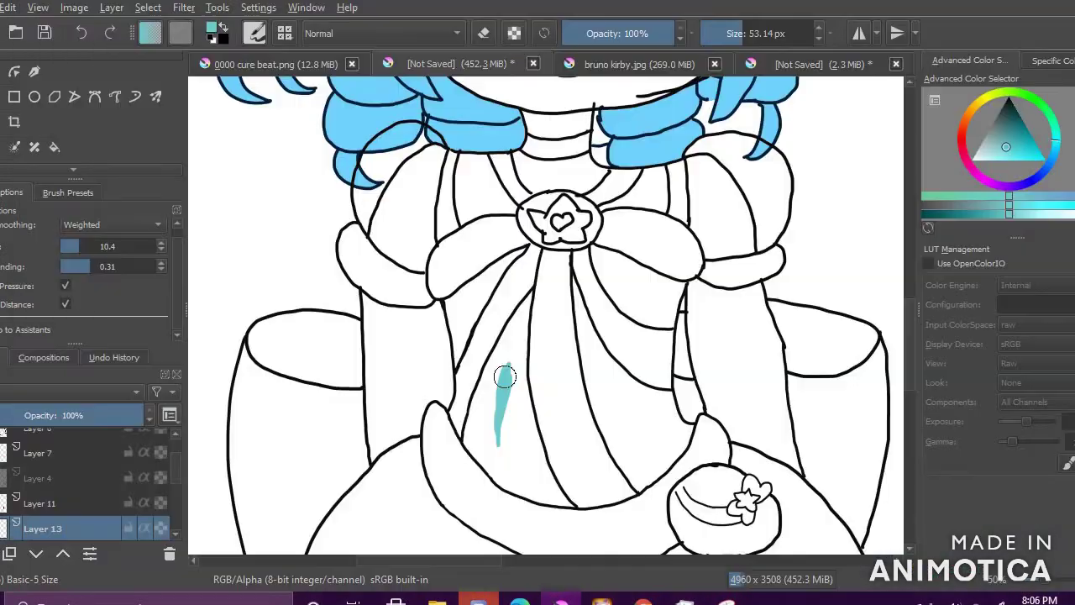
Step: Try to colour the bodice's left-centre stripe teal by hand, and undo the brush strokes
mouse_move(501, 420)
mouse_down()
mouse_move(500, 358)
mouse_move(530, 295)
mouse_move(510, 328)
mouse_move(526, 299)
mouse_move(507, 388)
mouse_move(527, 324)
mouse_move(528, 404)
mouse_up()
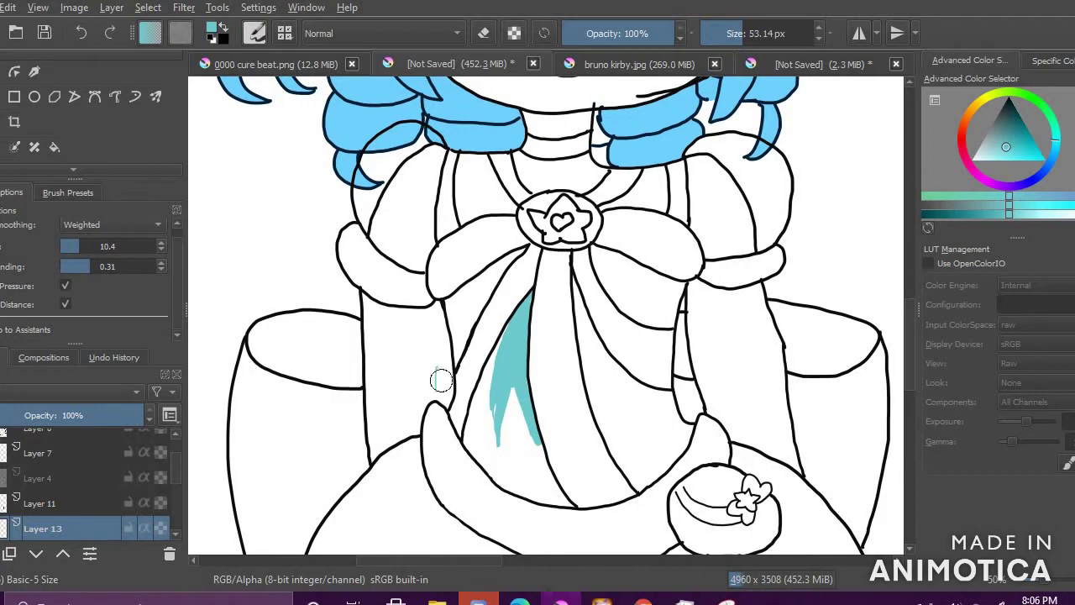
drag(515, 389, 516, 404)
mouse_move(526, 472)
mouse_down()
mouse_move(487, 443)
mouse_move(483, 382)
mouse_up()
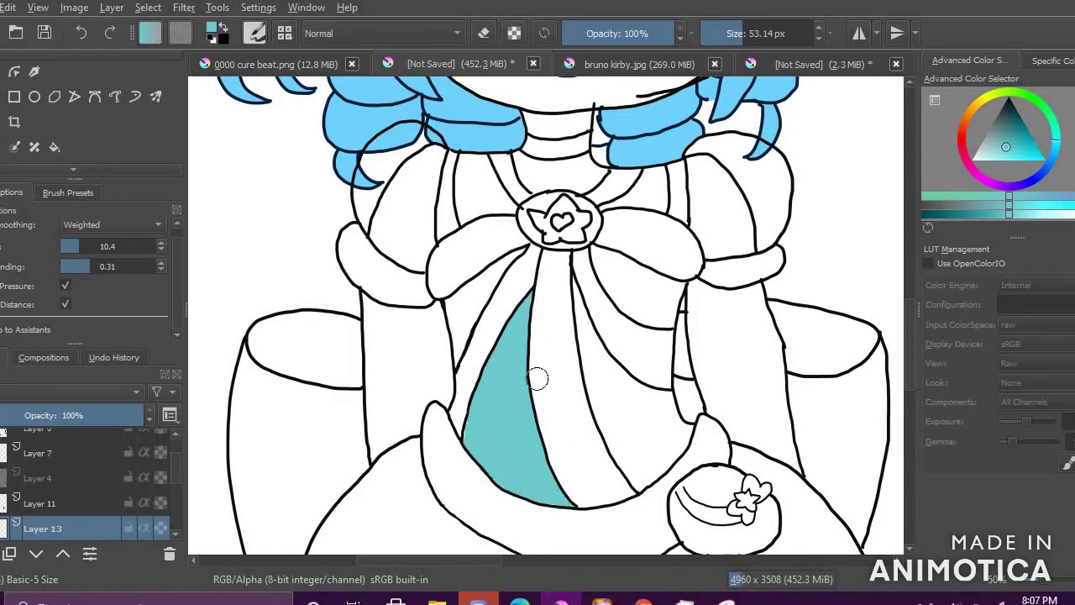
drag(573, 280, 593, 377)
key(ctrl+z)
key(ctrl+z)
key(ctrl+z)
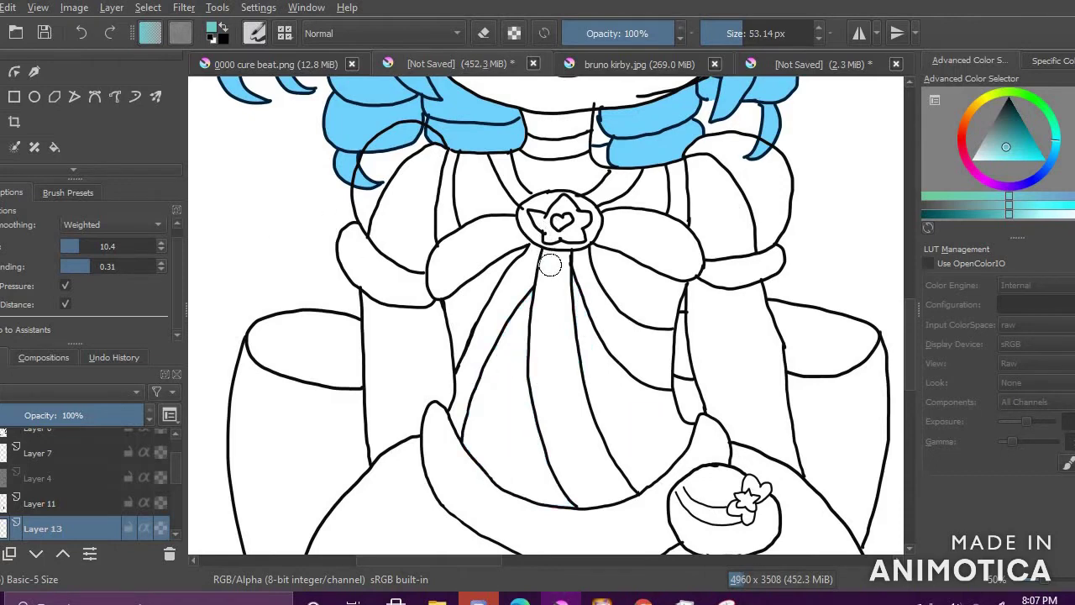
Step: Flood fill four alternating stripes of the left character's bodice with teal
key(f)
click(480, 319)
click(521, 421)
click(639, 387)
click(635, 273)
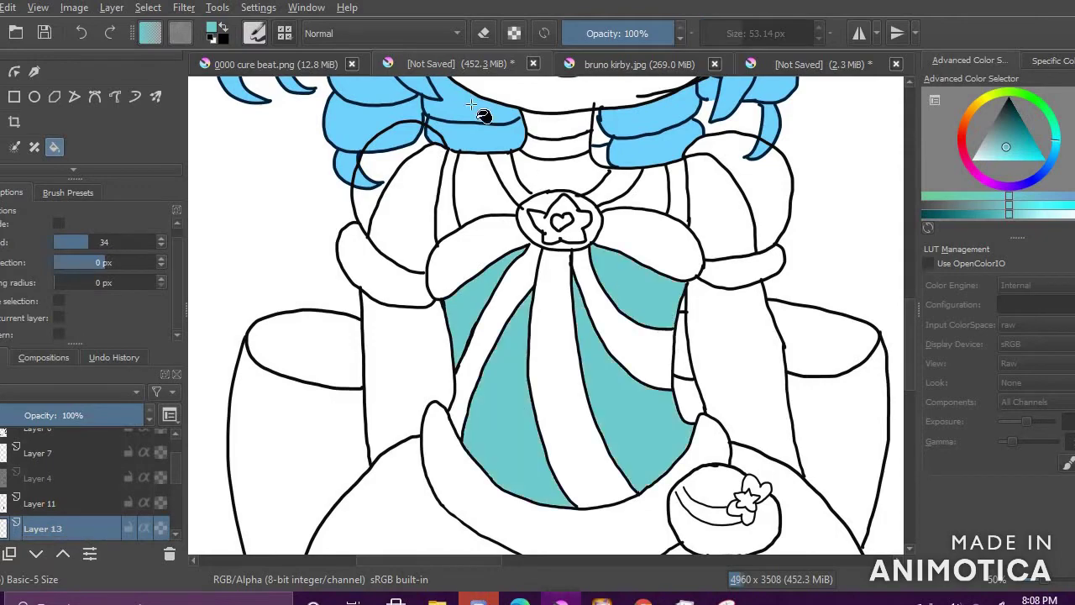
Step: Sample pale yellow from the reference artwork and fill the remaining bodice stripes with it
click(290, 64)
ctrl+click(568, 189)
click(471, 65)
click(470, 257)
click(503, 315)
click(554, 328)
click(626, 348)
Step: Check the reference character sheet, choose a very pale cyan and colour the left loop of the chest bow
click(761, 64)
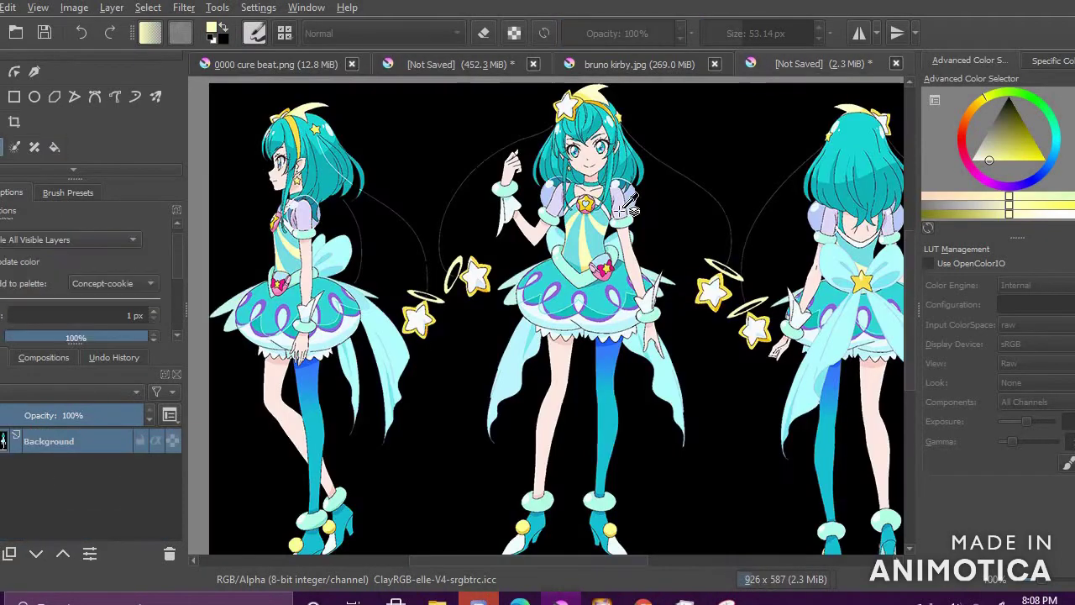
click(1057, 139)
key(ctrl+Tab)
key(ctrl+Tab)
click(977, 160)
key(b)
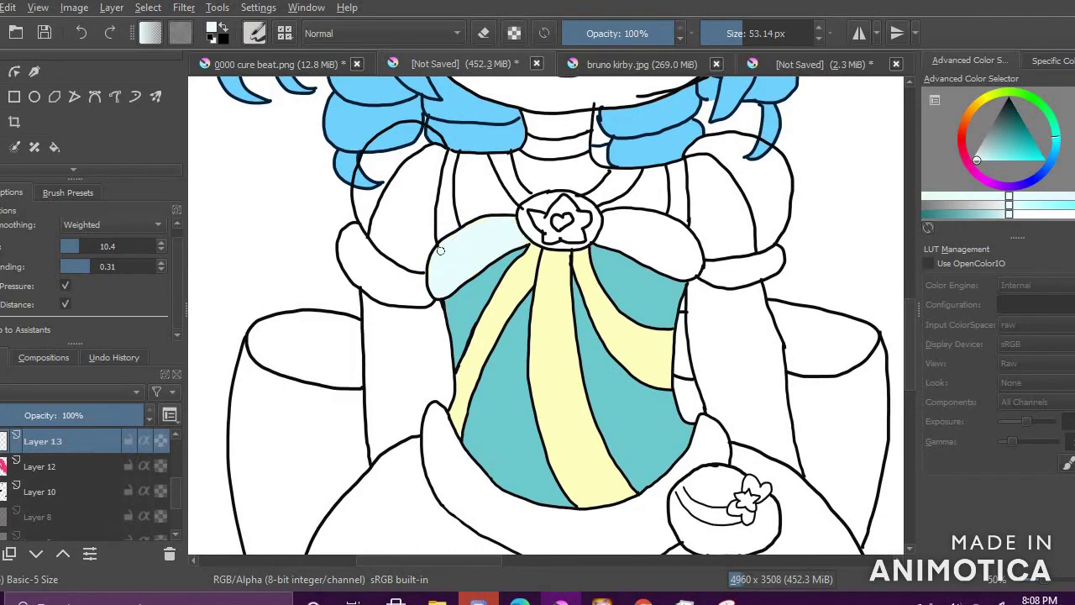
Step: Fill the right loop of the chest bow with the very pale cyan, undoing the brushed attempt
drag(645, 252, 672, 246)
key(ctrl+z)
click(55, 147)
click(674, 235)
key(b)
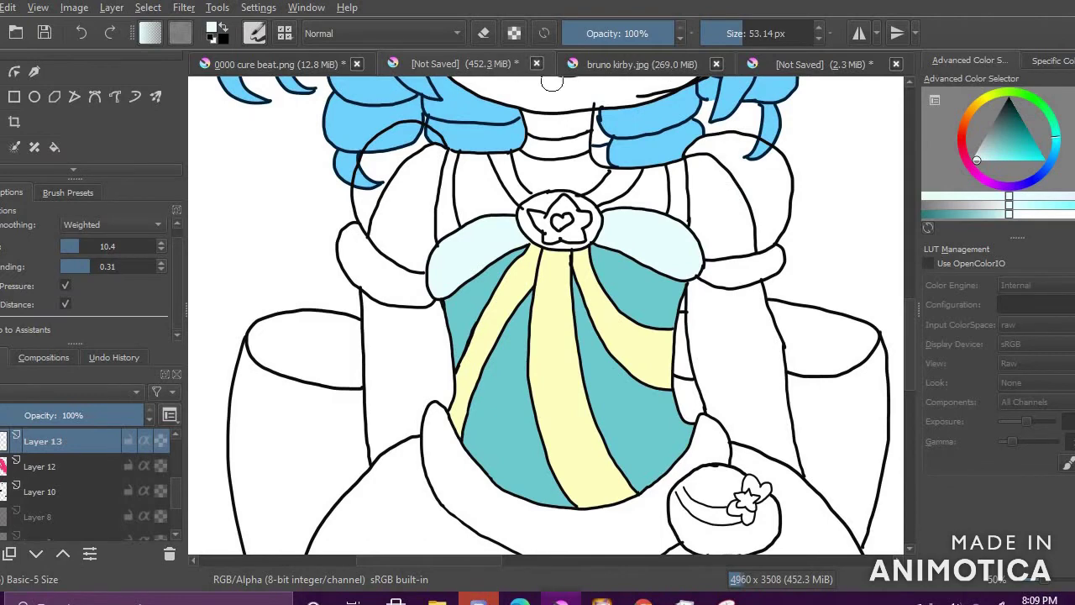
Step: Sample mint green from the reference character's outfit and fill the curved waist trim below the bodice
click(765, 67)
ctrl+click(575, 242)
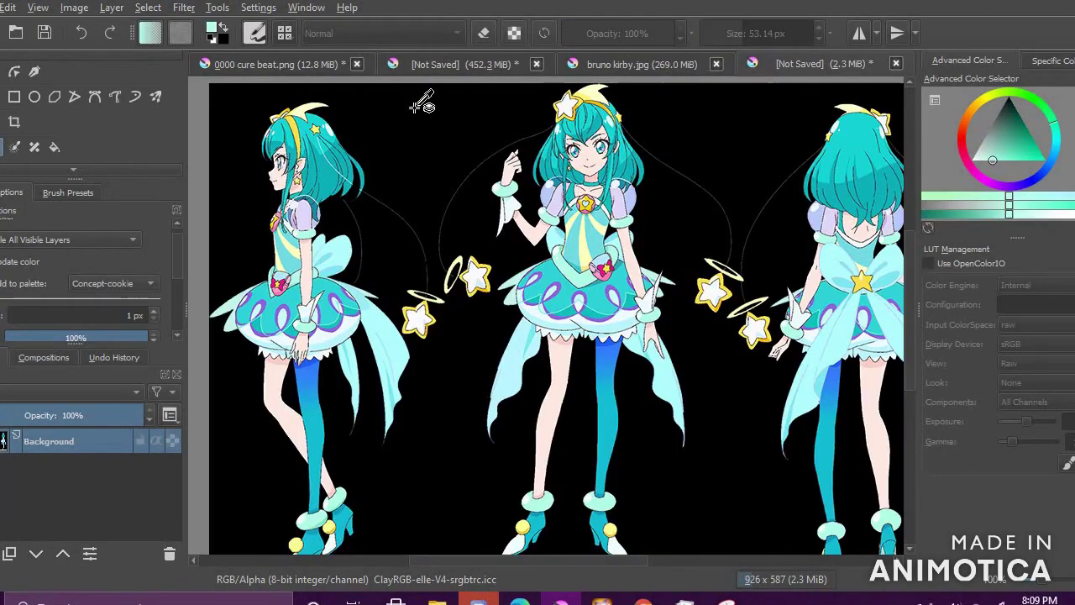
click(464, 65)
click(55, 147)
click(455, 488)
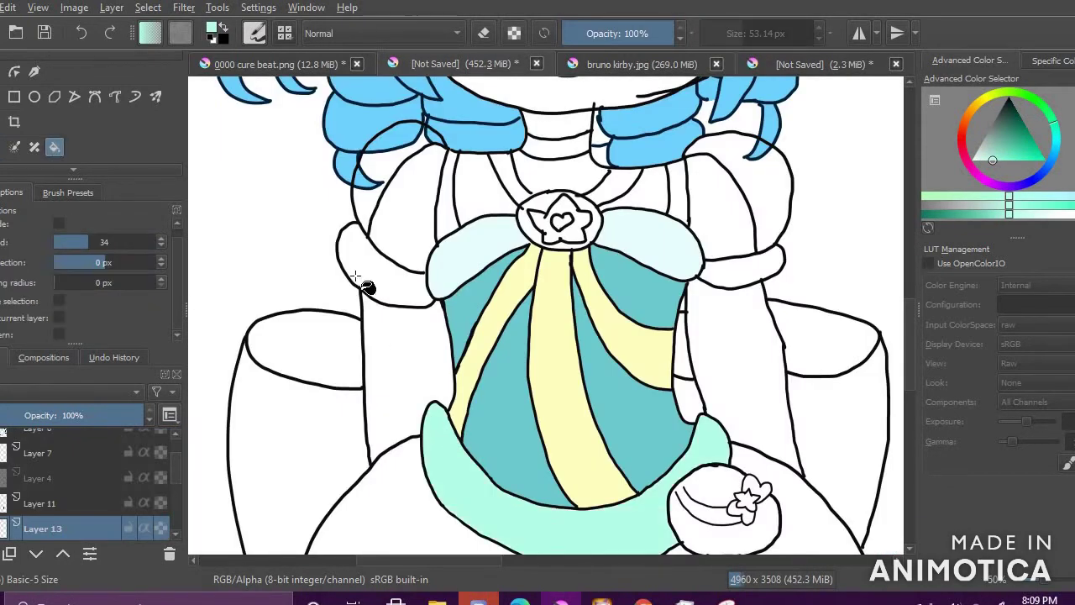
Step: Fill both sleeve cuffs and the left puffed sleeve section with mint green
click(358, 275)
click(407, 221)
click(741, 279)
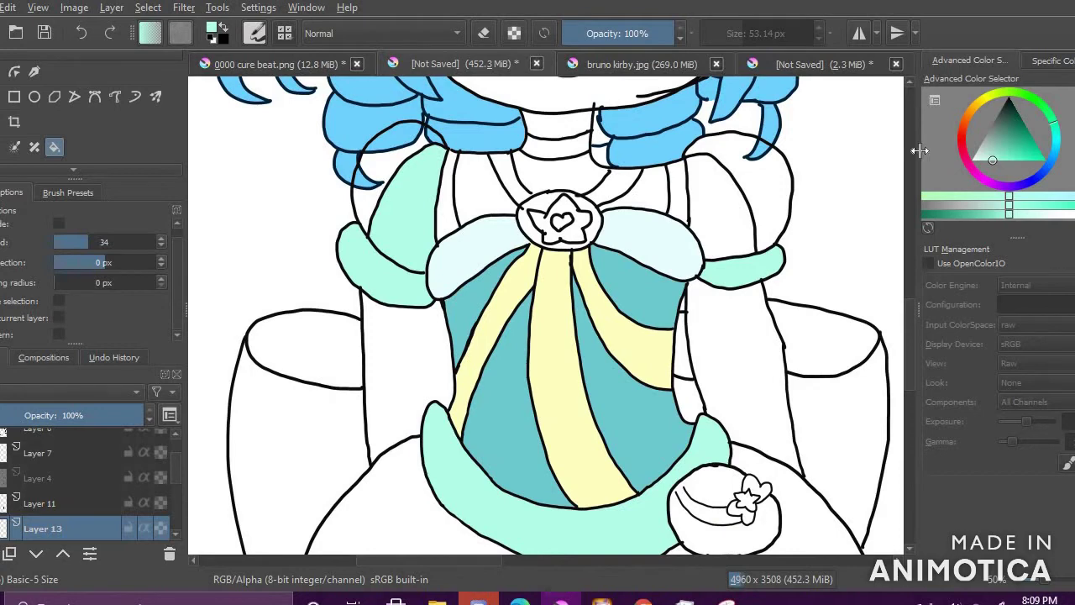
Step: Sample bright teal from the reference character's outfit and fill the two upper bodice panels beside the neckline
ctrl+click(342, 125)
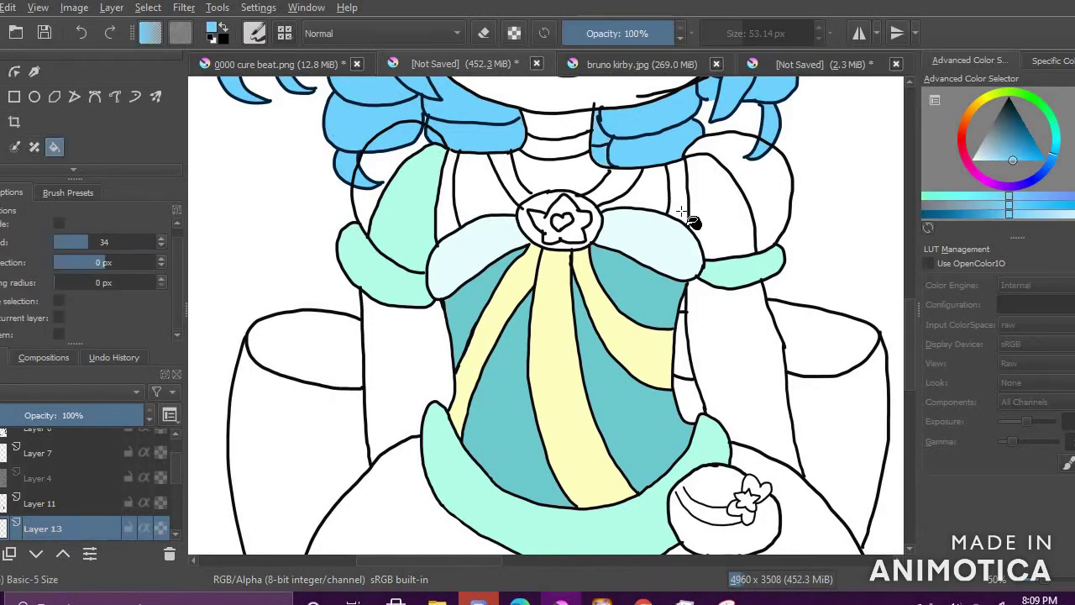
click(813, 67)
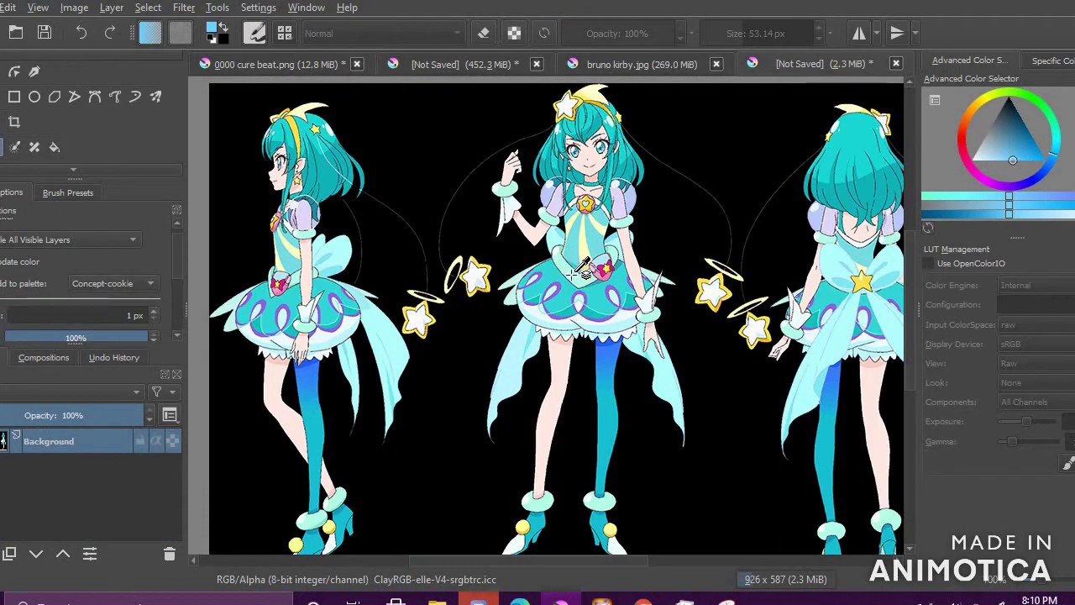
click(448, 65)
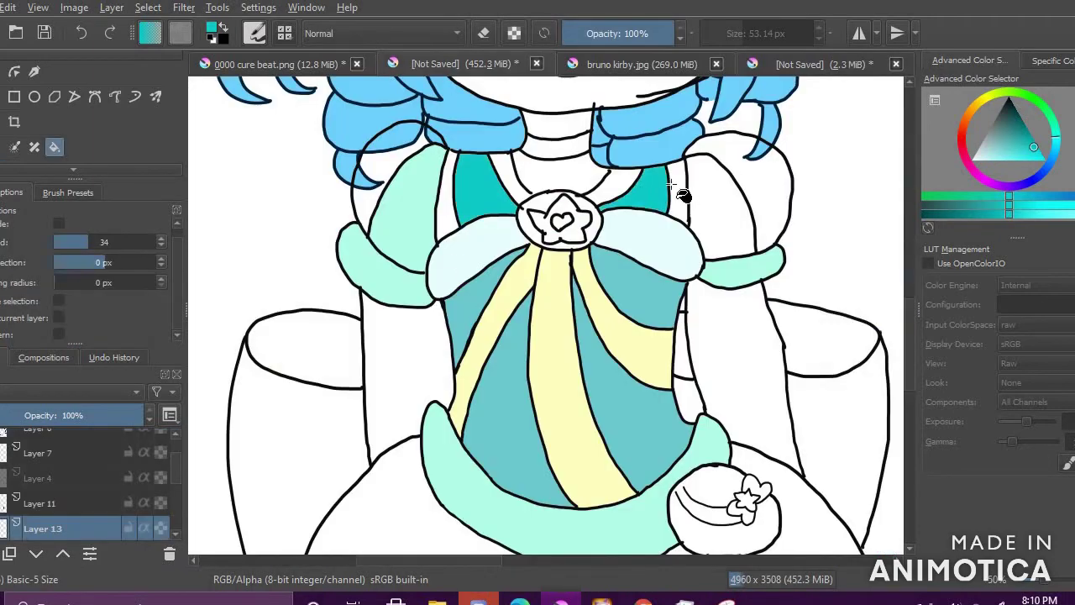
Step: Fill the narrow outer strips of the upper bodice with a darker teal and compare them with the reference artwork
click(1025, 134)
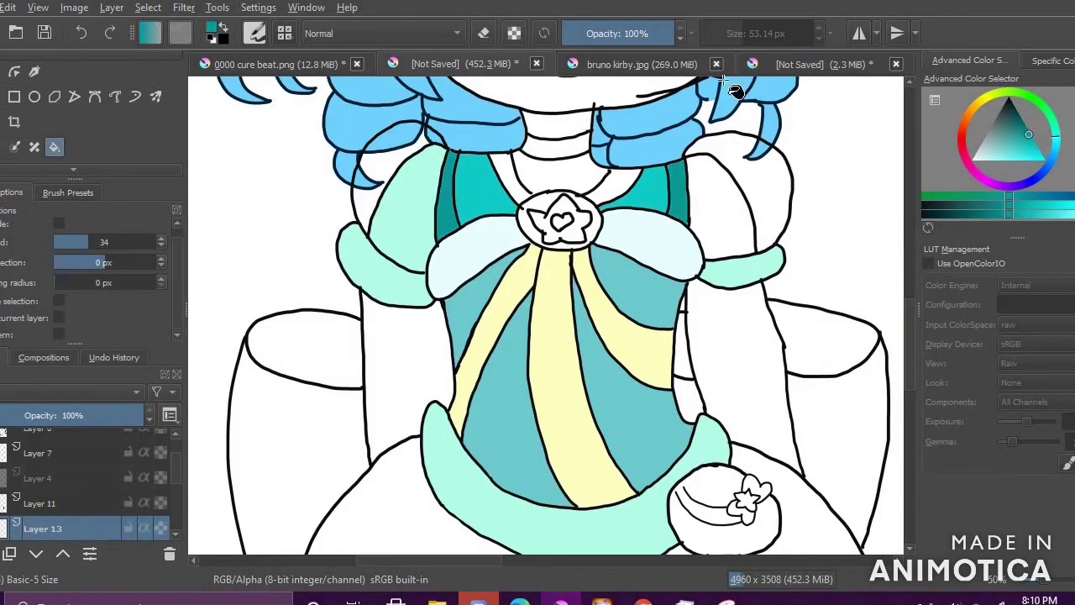
click(780, 65)
click(294, 65)
click(480, 67)
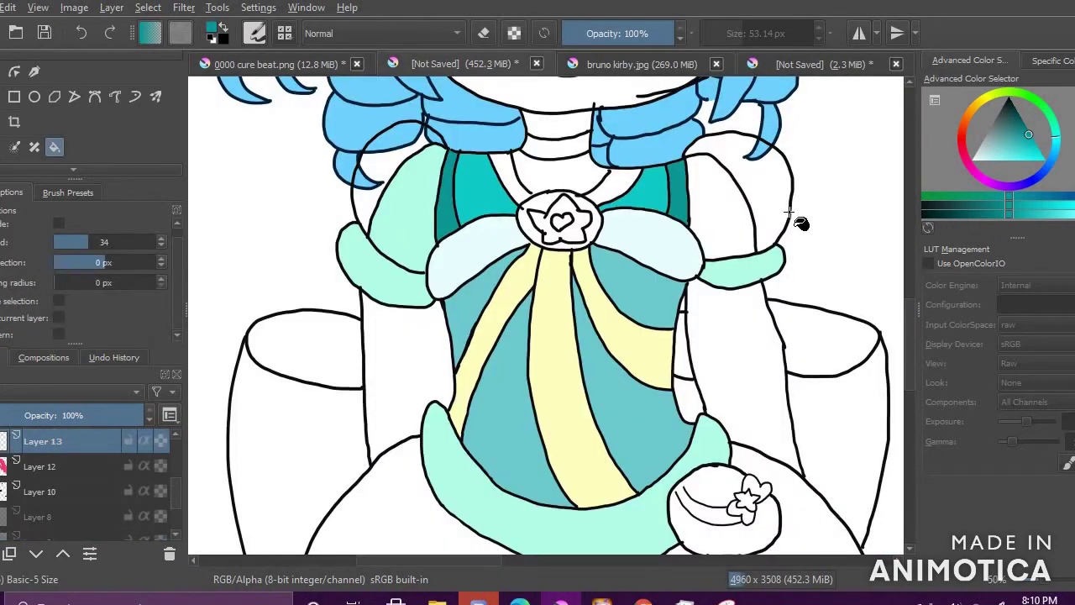
Step: Sample the bright teal of the upper bodice panels and refill both narrow outer strips with it
key(b)
key(f)
ctrl+click(454, 216)
click(450, 214)
click(679, 214)
Step: Toggle the visibility of individual layers, including Layer 1 and Layer 5, to locate the dress outlines
drag(176, 490, 181, 430)
click(0, 466)
click(0, 466)
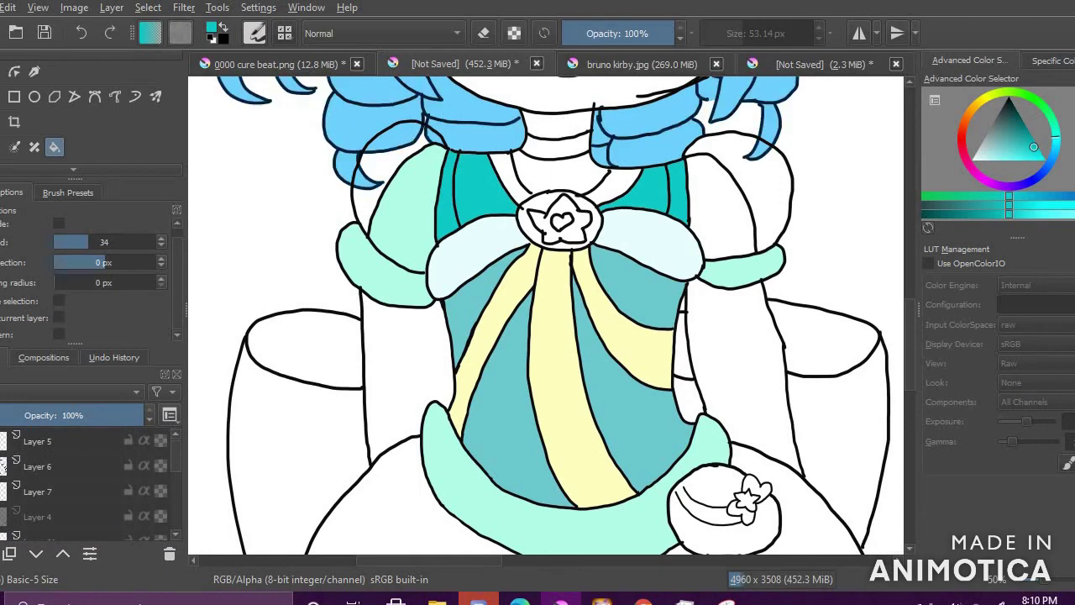
scroll(84, 483, up, 2)
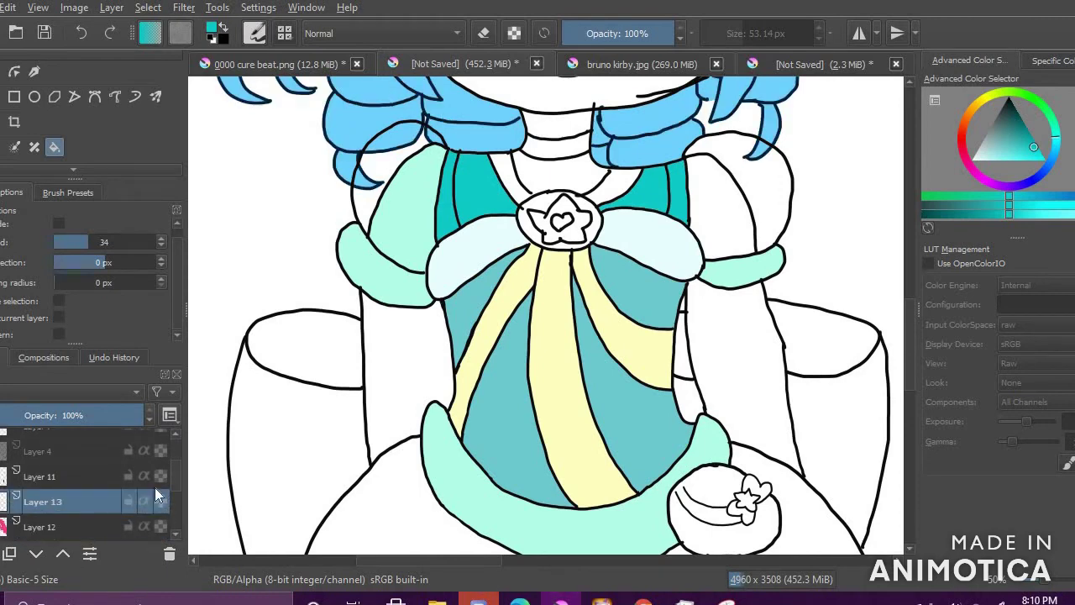
scroll(133, 488, down, 2)
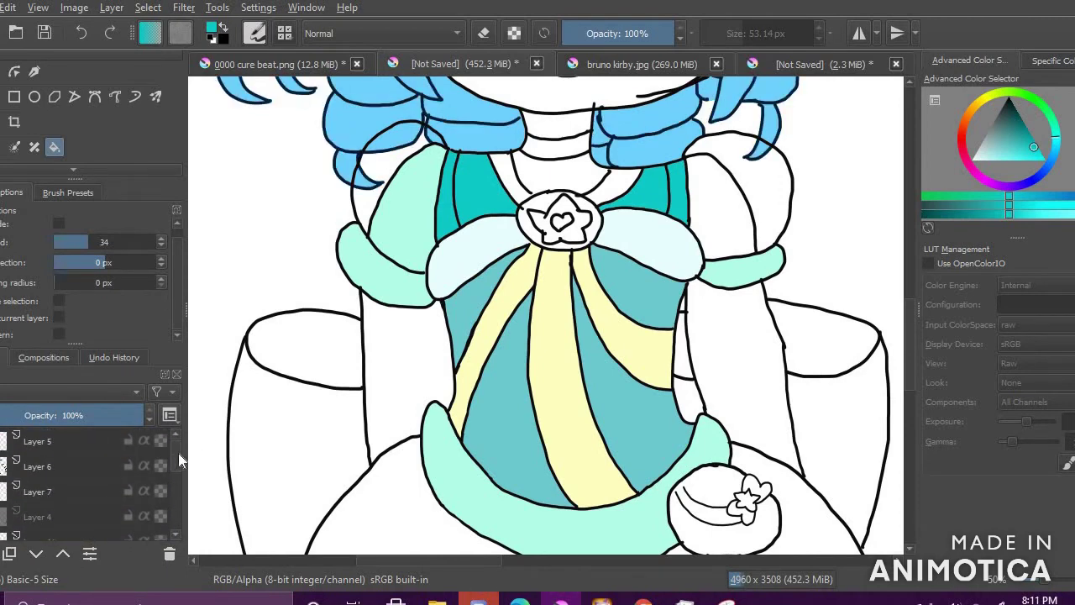
scroll(177, 461, down, 2)
scroll(84, 483, down, 2)
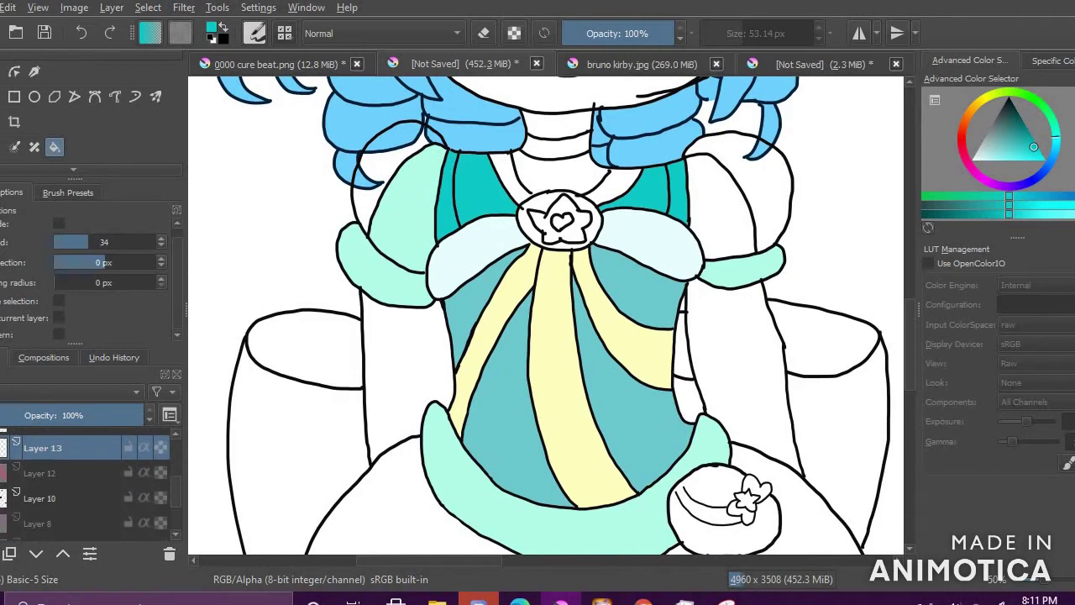
scroll(171, 529, down, 3)
click(1, 529)
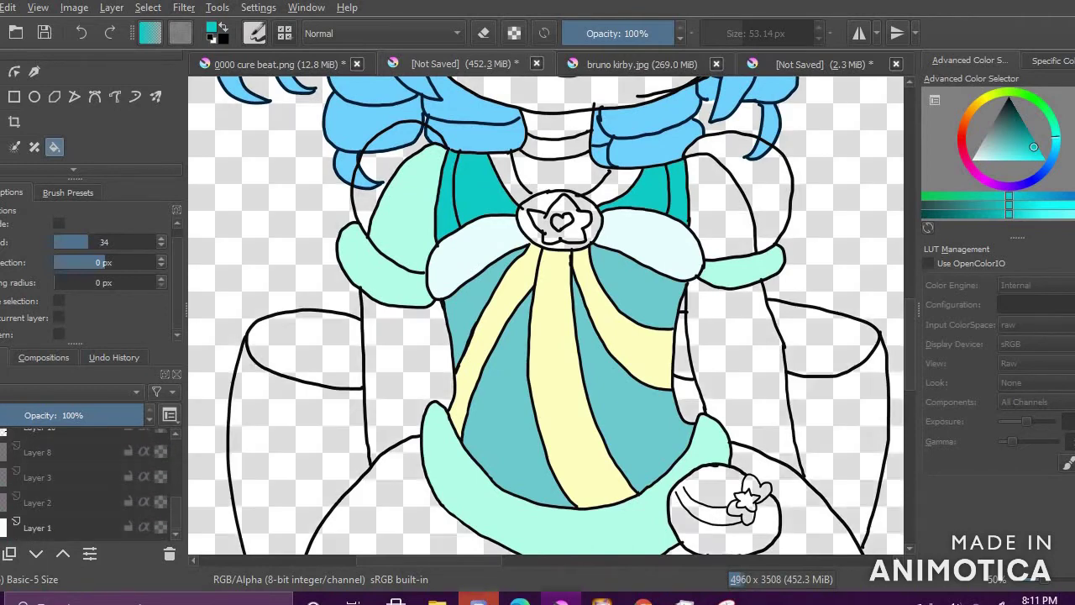
click(1, 528)
scroll(2, 504, up, 5)
click(1, 441)
click(0, 441)
click(0, 441)
click(1, 442)
click(1, 441)
click(1, 442)
click(4, 441)
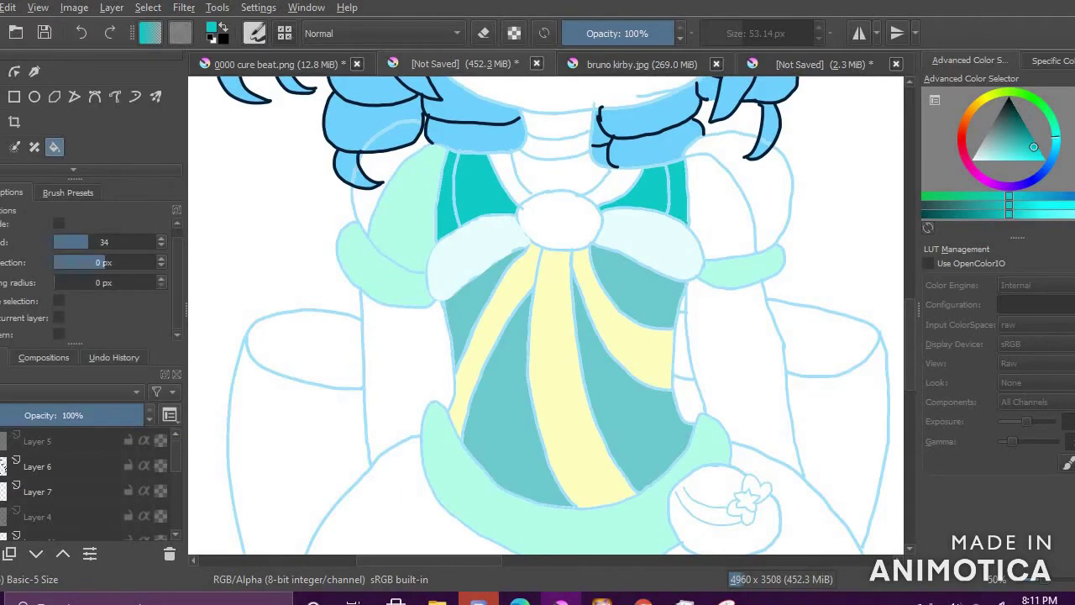
click(1, 441)
click(1, 96)
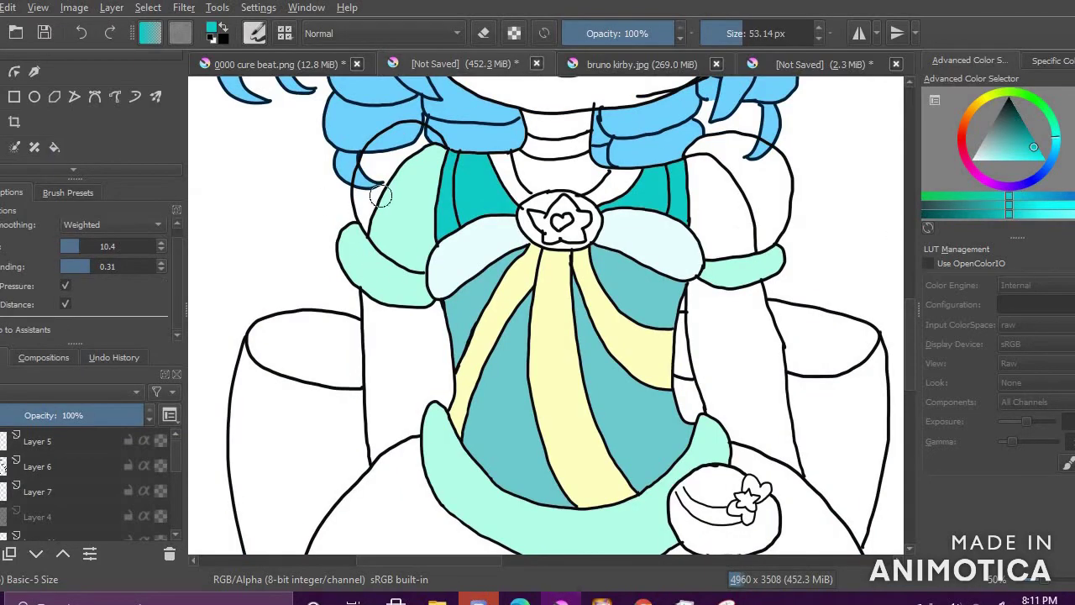
click(1029, 134)
key(ctrl+z)
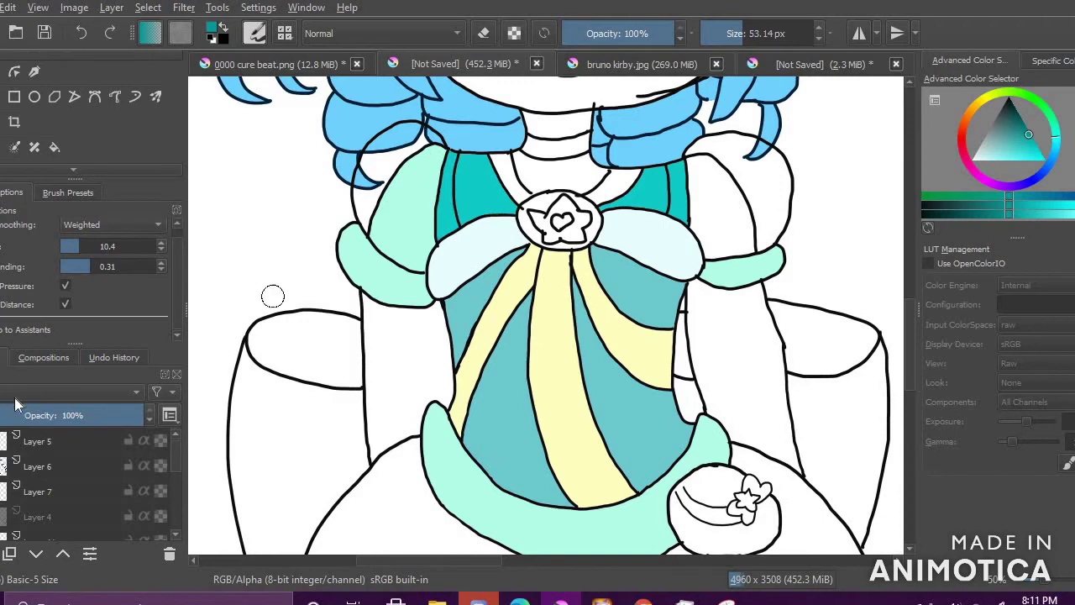
Step: On Layer 5, brush bright teal over the outlines separating the upper bodice panels from their outer strips
click(3, 441)
click(1, 441)
click(1, 147)
click(489, 198)
key(b)
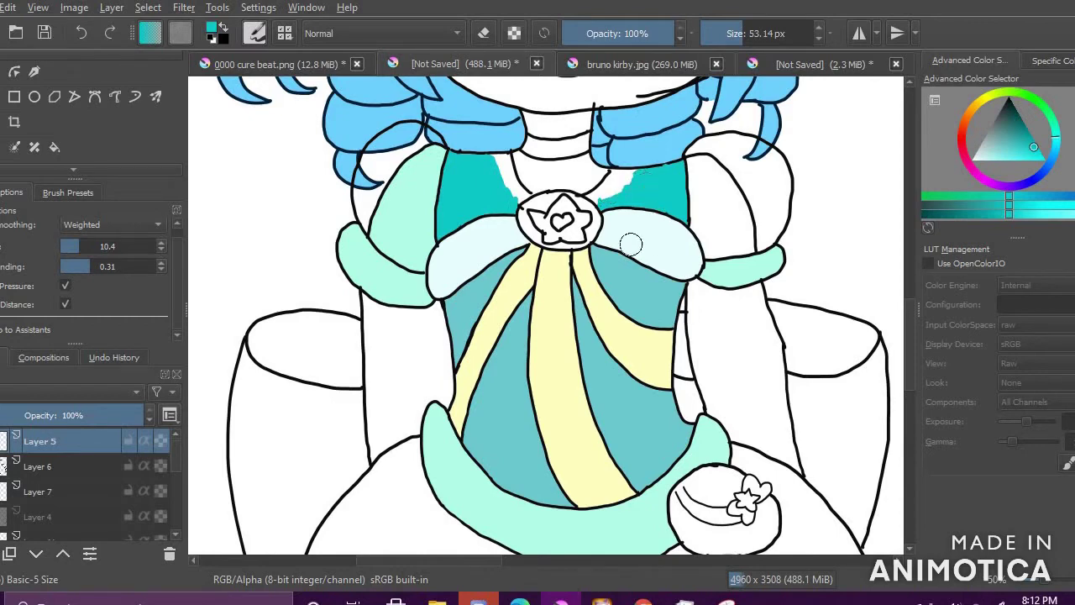
Step: Try to fill the areas along both sides of the neckline with bright teal on Layer 5, undoing the fills
key(f)
click(500, 200)
click(632, 201)
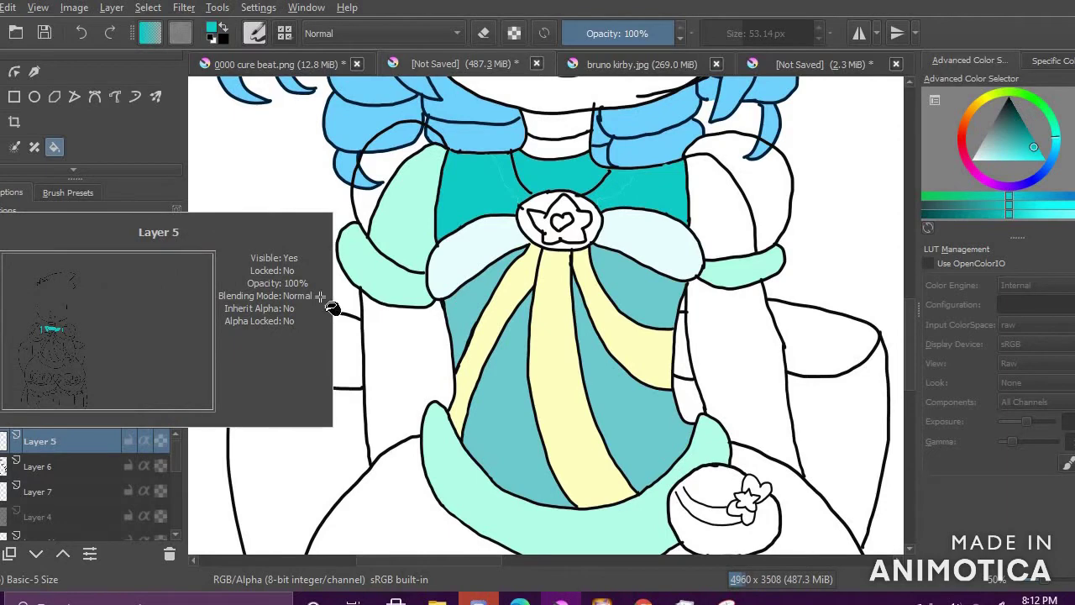
key(ctrl+z)
key(ctrl+z)
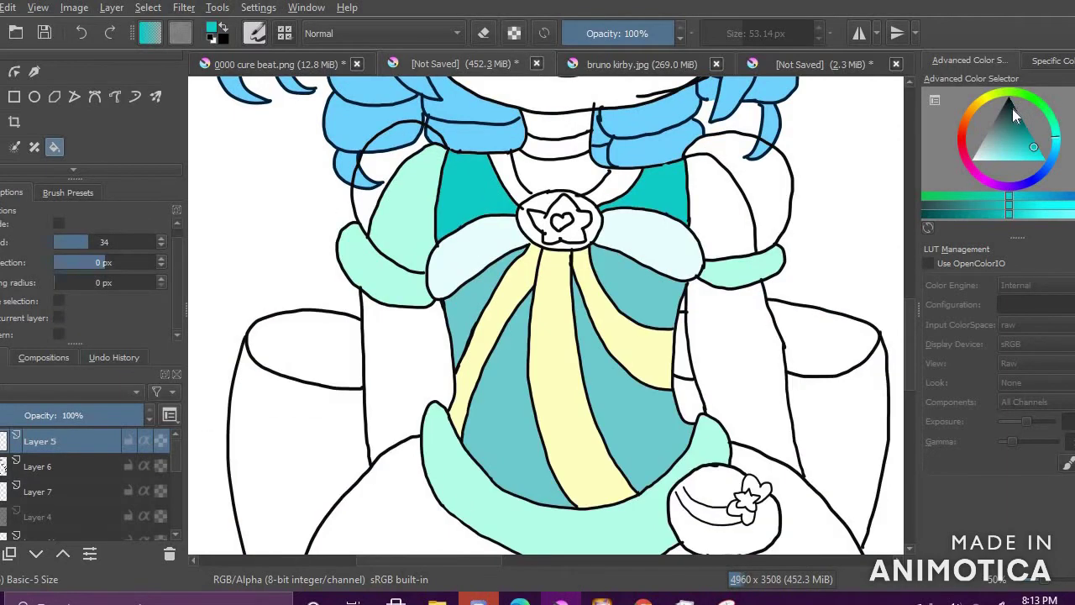
Step: Using the Ink-2 Fineliner in black and as an eraser, clear the inner neckline outlines on Layer 5, and return to Layer 13
click(1009, 97)
key(b)
click(68, 192)
click(179, 296)
click(107, 298)
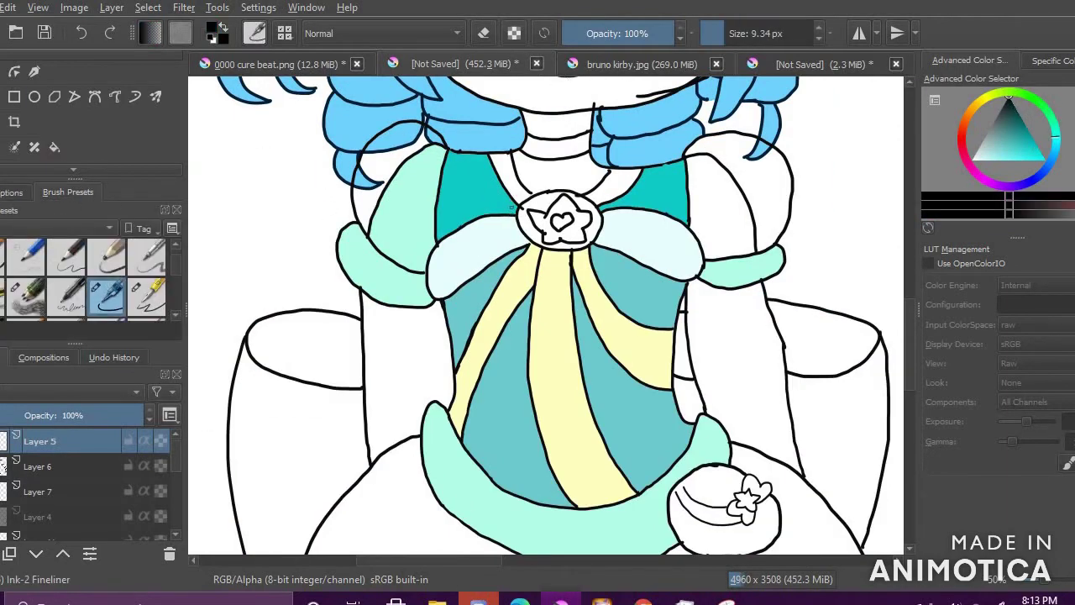
key(e)
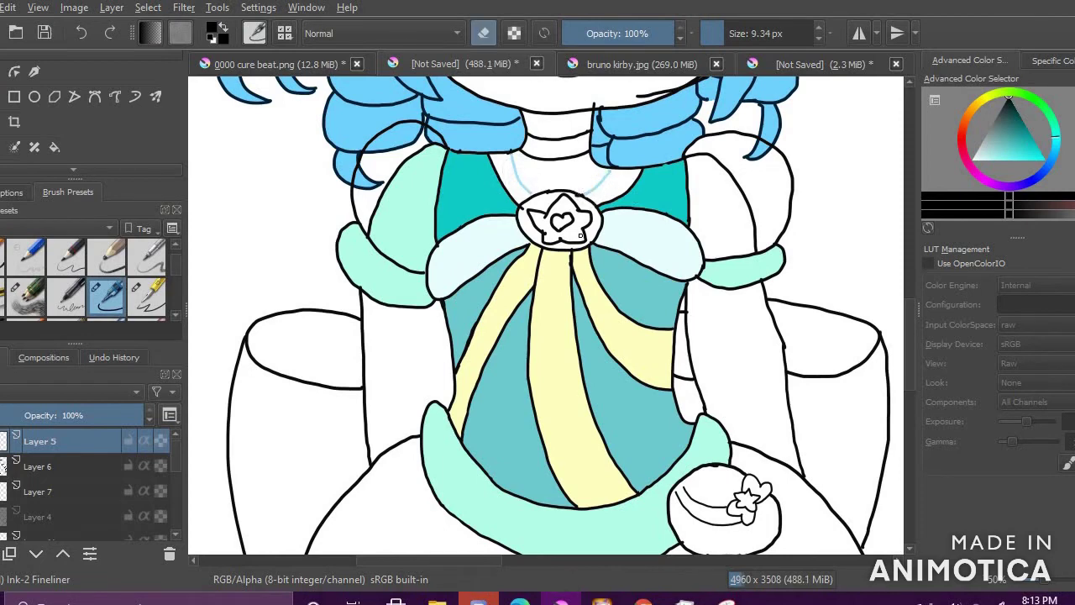
scroll(178, 464, down, 2)
click(55, 507)
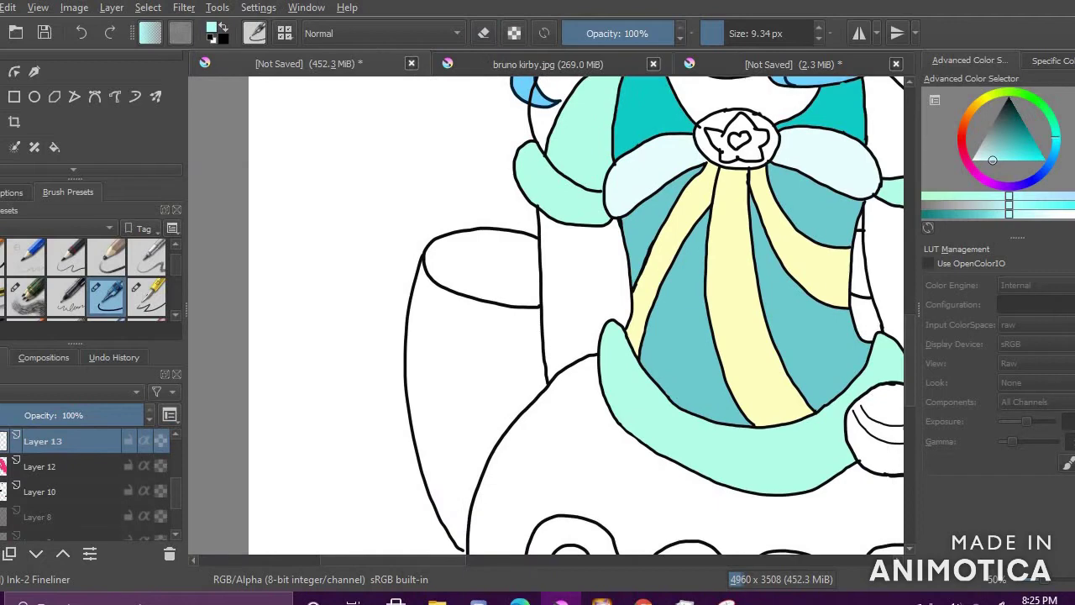
Step: Start brushing pale aqua inside the left loop of the large back bow on Layer 13
scroll(160, 274, up, 1)
click(107, 298)
mouse_move(461, 327)
mouse_down()
mouse_move(453, 410)
mouse_move(459, 300)
mouse_move(465, 362)
mouse_move(443, 413)
mouse_up()
key(ctrl+z)
click(2, 441)
click(2, 441)
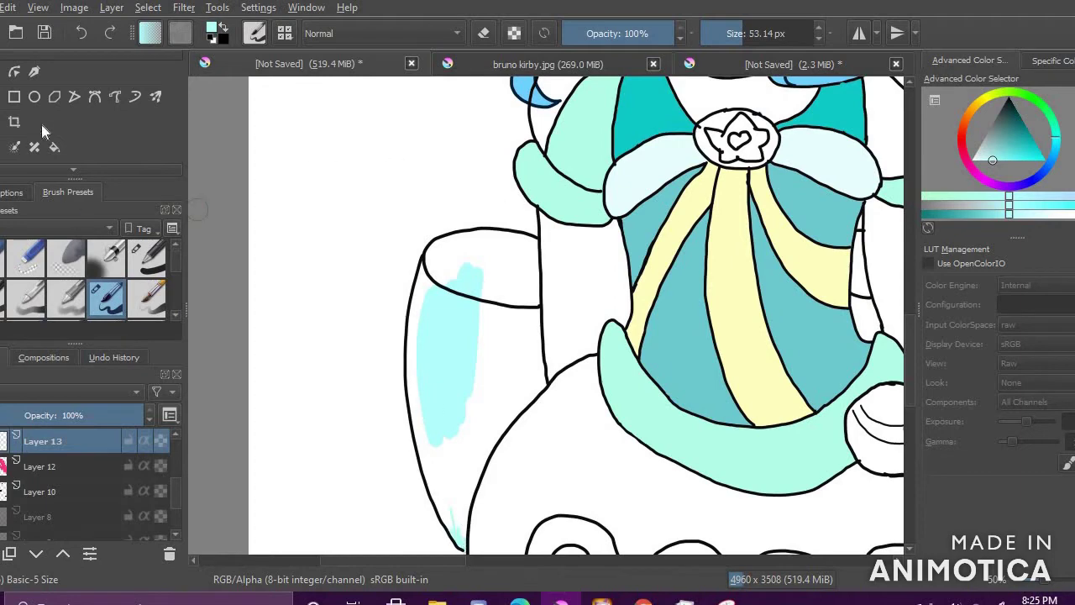
Step: Try to flood-fill the left loop of the back bow with pale aqua, undoing the fill
click(55, 147)
click(488, 386)
key(ctrl+z)
Step: Brush pale aqua over the rest of the back bow's left loop, including its oval opening, up to the outlines
click(106, 298)
mouse_move(446, 507)
mouse_down()
mouse_move(436, 478)
mouse_move(460, 510)
mouse_move(460, 401)
mouse_move(446, 487)
mouse_move(425, 384)
mouse_move(426, 473)
mouse_move(416, 371)
mouse_move(418, 414)
mouse_move(421, 290)
mouse_move(437, 257)
mouse_move(459, 385)
mouse_move(501, 385)
mouse_move(532, 289)
mouse_move(449, 243)
mouse_up()
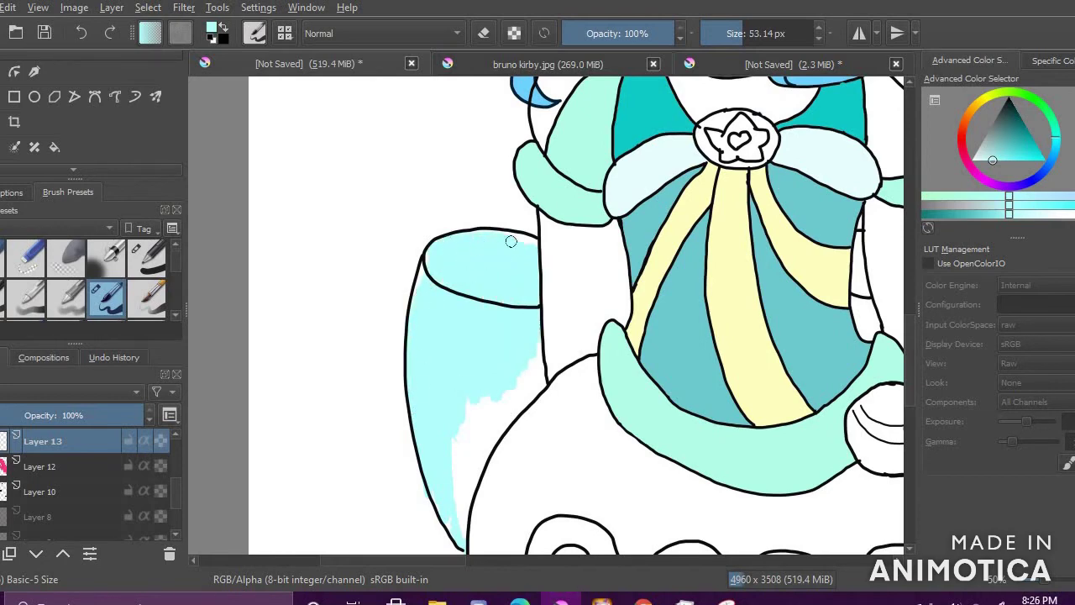
mouse_move(438, 494)
mouse_down()
mouse_move(458, 526)
mouse_move(485, 380)
mouse_move(454, 468)
mouse_move(522, 391)
mouse_move(531, 349)
mouse_move(542, 383)
mouse_up()
drag(489, 438, 473, 448)
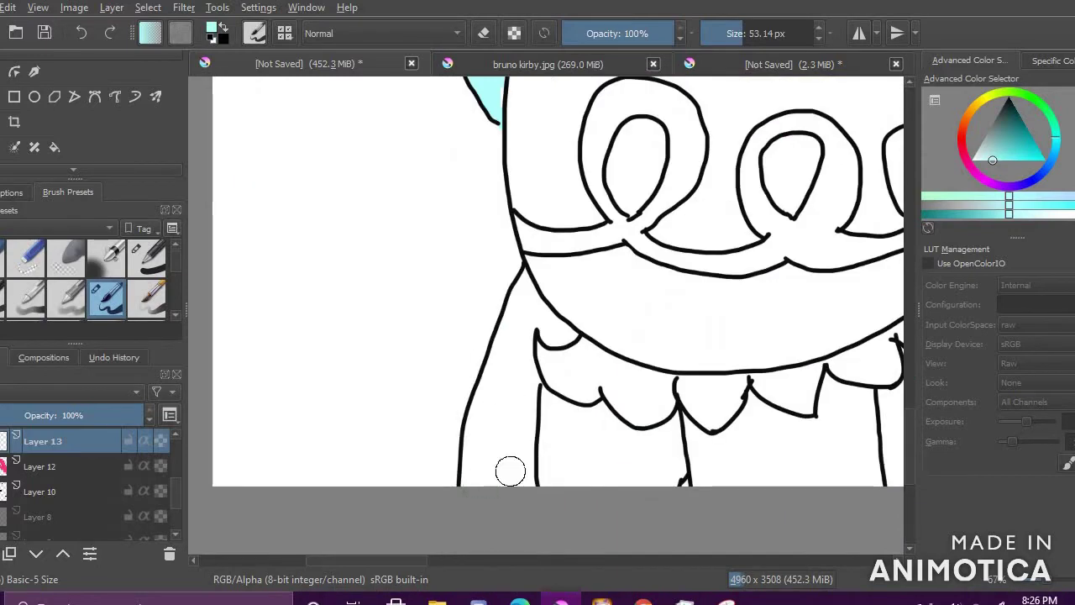
Step: Paint the back bow's ribbon tails hanging below both sides of the skirt with pale aqua
mouse_move(510, 471)
mouse_down()
mouse_move(578, 491)
mouse_move(661, 478)
mouse_move(676, 418)
mouse_move(633, 449)
mouse_move(616, 443)
mouse_move(614, 420)
mouse_move(529, 405)
mouse_move(533, 387)
mouse_move(598, 422)
mouse_up()
mouse_move(515, 477)
mouse_down()
mouse_move(525, 435)
mouse_move(477, 477)
mouse_move(463, 457)
mouse_move(524, 283)
mouse_move(557, 345)
mouse_move(529, 330)
mouse_up()
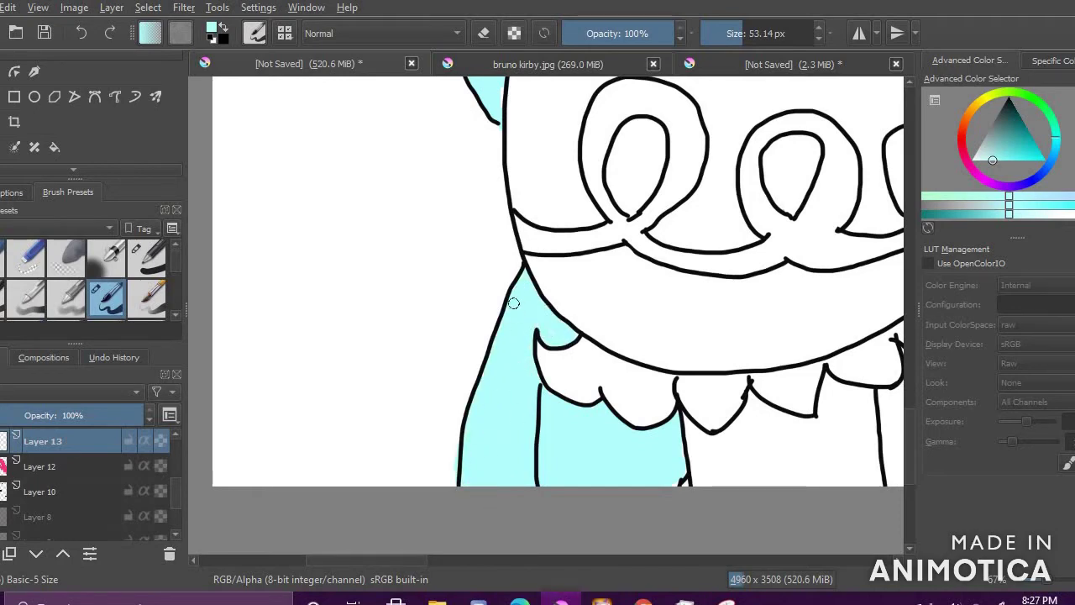
scroll(636, 259, down, 6)
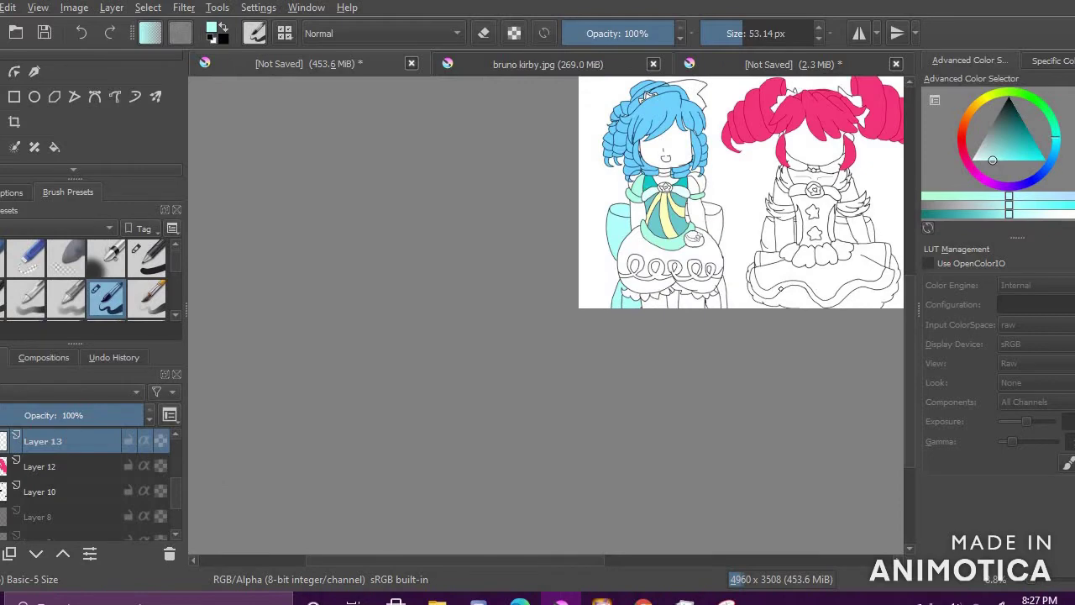
scroll(773, 280, up, 5)
mouse_move(643, 412)
mouse_down()
mouse_move(617, 370)
mouse_move(701, 352)
mouse_move(737, 389)
mouse_move(778, 345)
mouse_move(727, 308)
mouse_move(728, 254)
mouse_move(700, 207)
mouse_move(726, 175)
mouse_move(698, 175)
mouse_move(715, 153)
mouse_move(763, 261)
mouse_move(761, 165)
mouse_move(744, 91)
mouse_move(673, 214)
mouse_move(665, 209)
mouse_move(628, 346)
mouse_move(617, 445)
mouse_move(584, 418)
mouse_move(571, 337)
mouse_move(595, 316)
mouse_move(645, 424)
mouse_move(619, 406)
mouse_move(624, 292)
mouse_move(651, 298)
mouse_move(692, 297)
mouse_up()
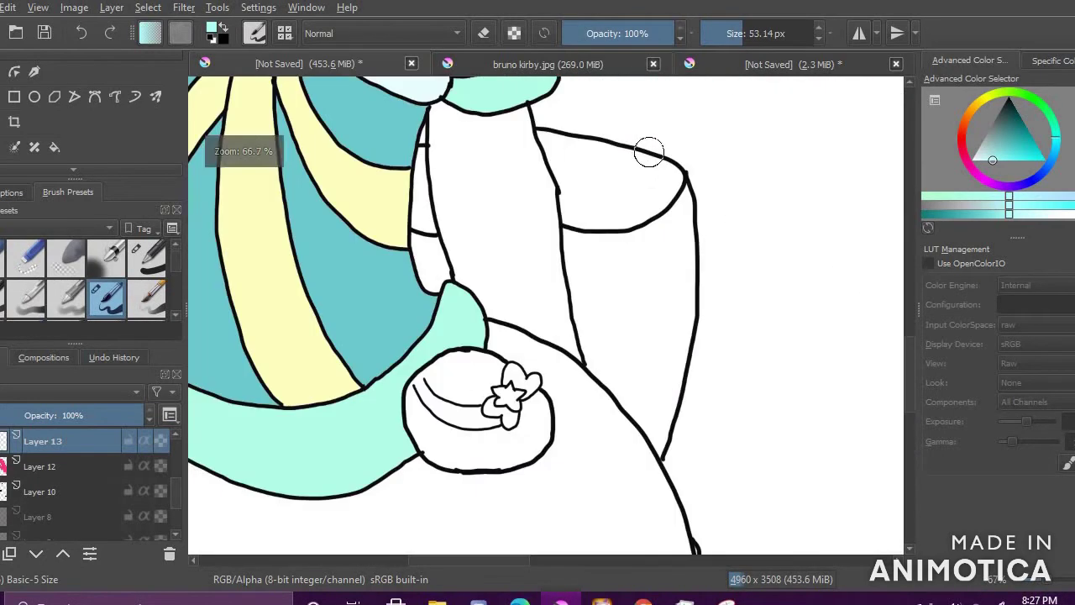
Step: Paint the back bow's right loop and the slivers between the bodice and arm with pale aqua
drag(423, 245, 420, 182)
drag(424, 223, 421, 266)
mouse_move(605, 193)
mouse_down()
mouse_move(653, 211)
mouse_move(627, 223)
mouse_move(599, 329)
mouse_move(569, 167)
mouse_move(656, 191)
mouse_move(670, 173)
mouse_move(558, 155)
mouse_up()
mouse_move(576, 229)
mouse_down()
mouse_move(684, 247)
mouse_move(680, 342)
mouse_move(672, 314)
mouse_move(601, 341)
mouse_move(612, 385)
mouse_move(661, 445)
mouse_move(672, 409)
mouse_up()
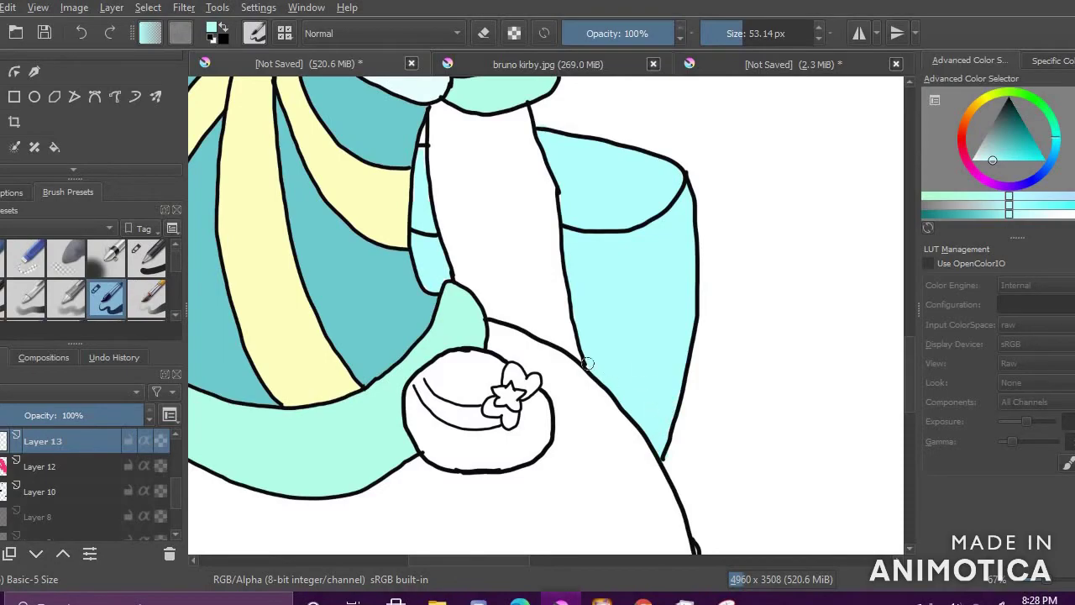
Step: Choose turquoise and fill the upper skirt, including the areas inside and between the looping trim
scroll(626, 336, down, 5)
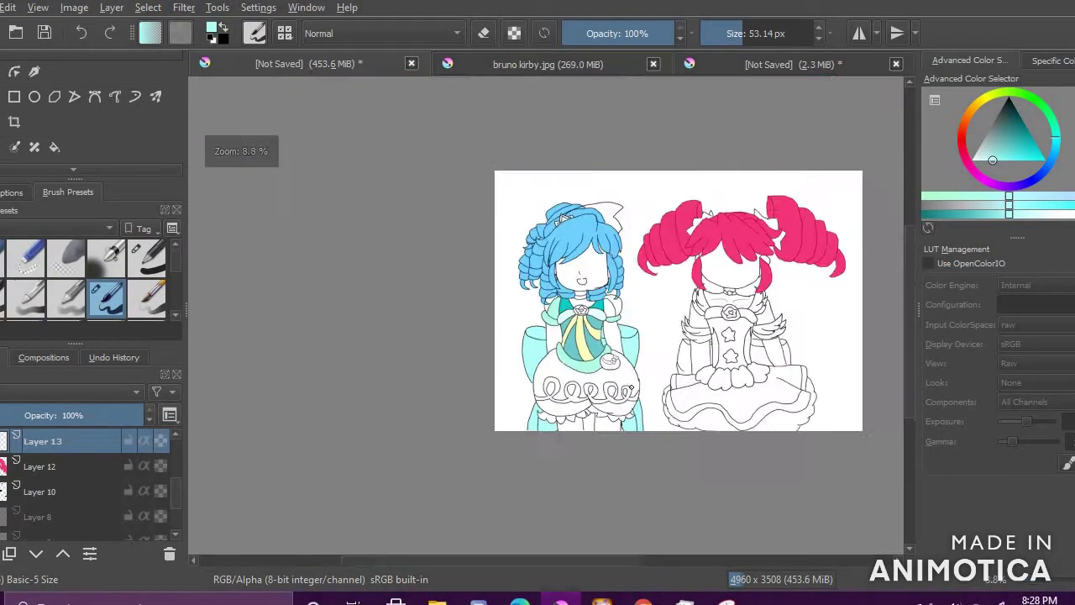
scroll(513, 206, up, 6)
scroll(490, 263, down, 5)
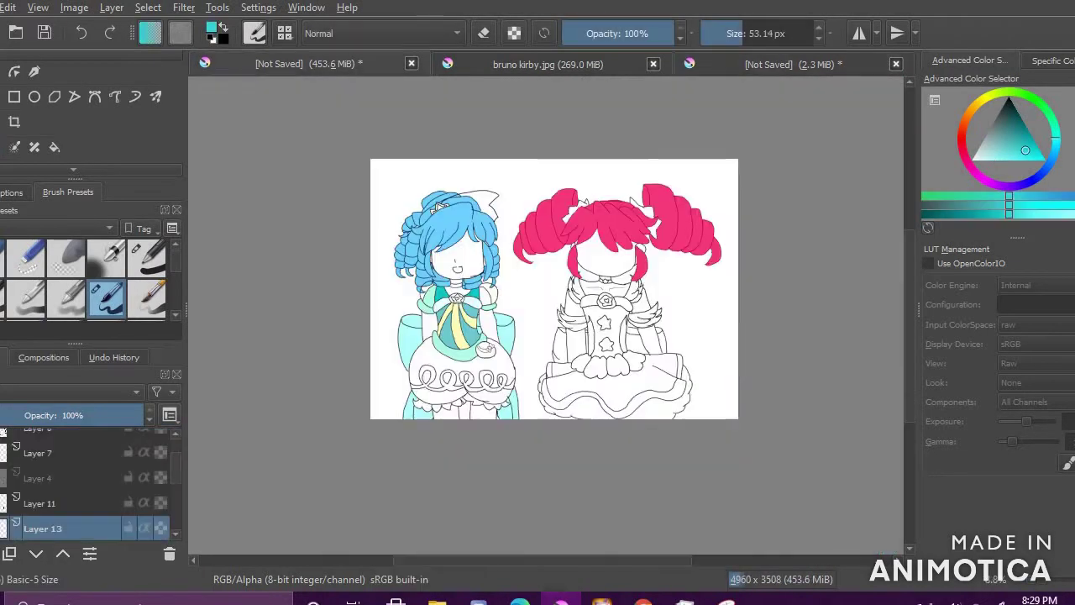
scroll(622, 294, up, 3)
scroll(463, 311, up, 2)
mouse_move(512, 361)
mouse_down()
mouse_move(526, 289)
mouse_move(498, 321)
mouse_move(526, 238)
mouse_move(536, 277)
mouse_move(633, 263)
mouse_move(594, 230)
mouse_move(557, 263)
mouse_move(575, 168)
mouse_up()
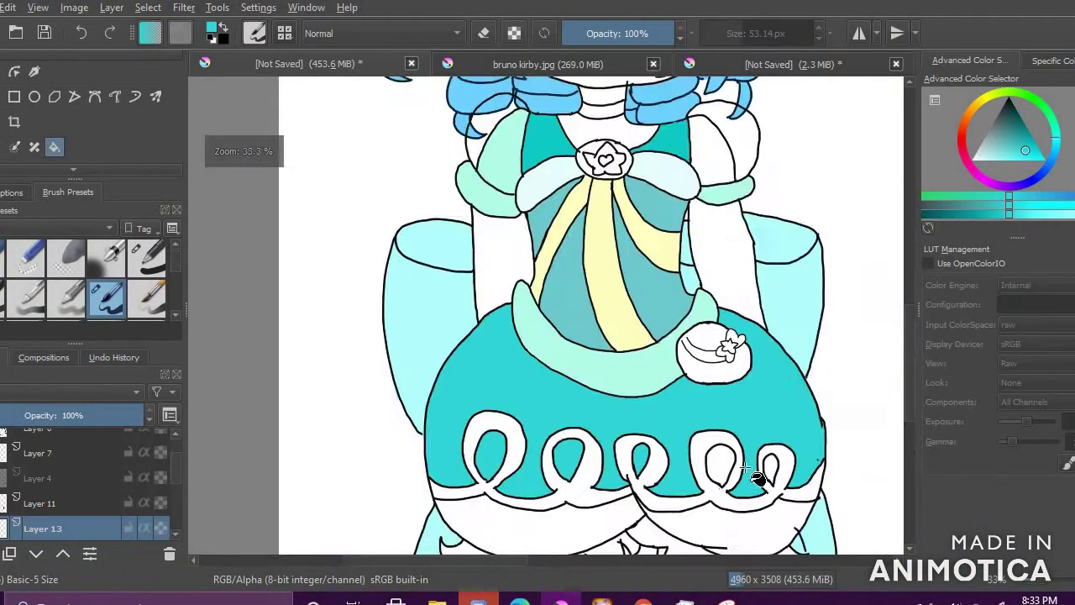
scroll(748, 470, up, 2)
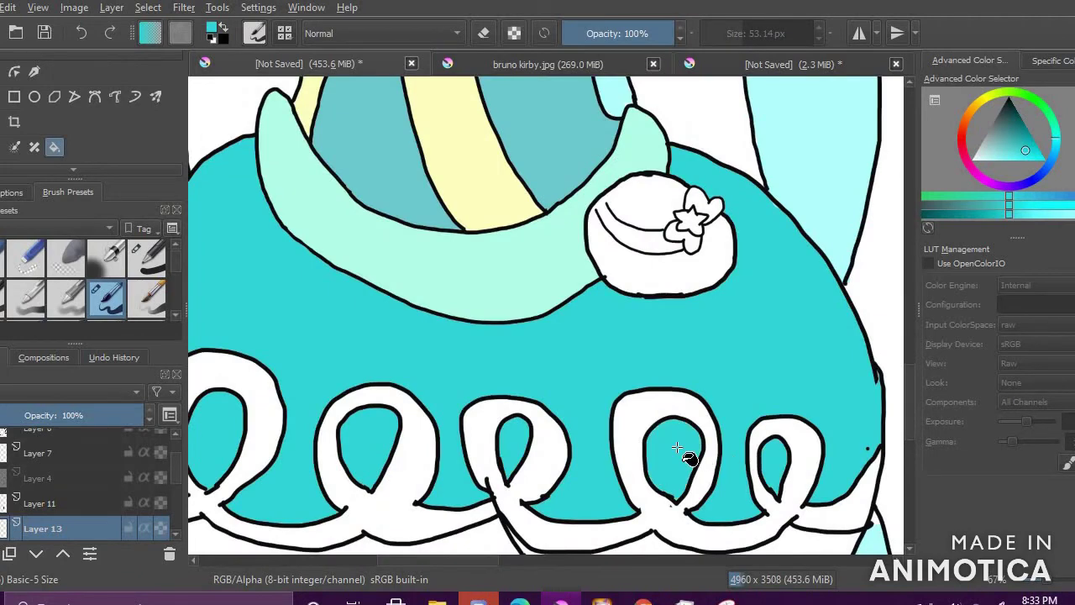
Step: Choose a very pale blue and fill the skirt's lower band and the ruffled hem beneath it
scroll(496, 425, down, 3)
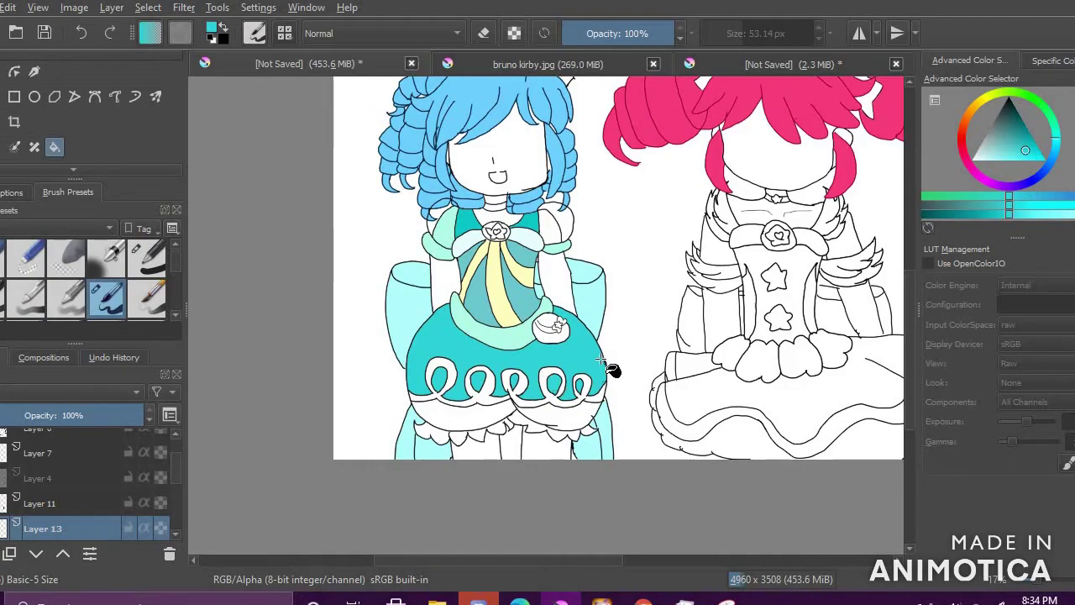
scroll(514, 276, up, 5)
scroll(531, 443, down, 4)
scroll(531, 443, up, 2)
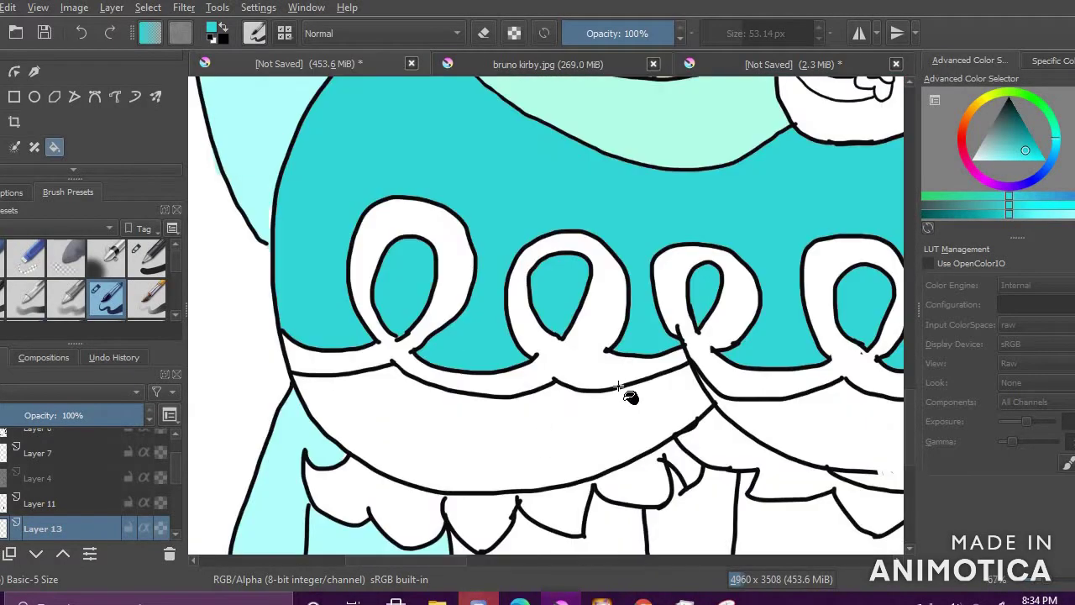
scroll(613, 424, down, 2)
scroll(442, 487, up, 2)
scroll(441, 487, up, 3)
scroll(633, 311, down, 4)
scroll(594, 255, up, 2)
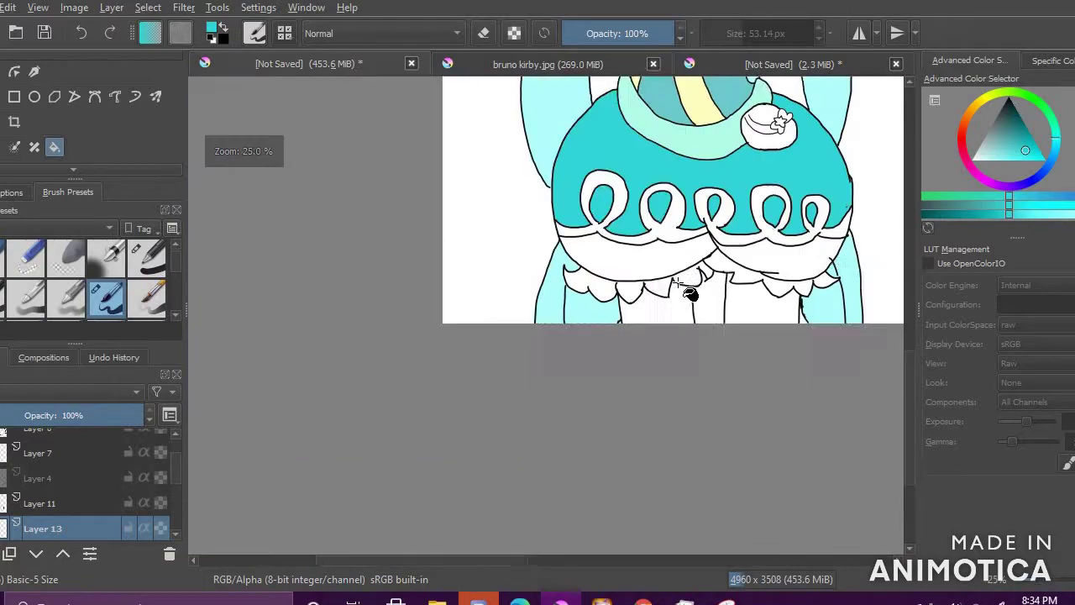
scroll(593, 255, down, 4)
scroll(579, 181, up, 3)
scroll(642, 173, up, 2)
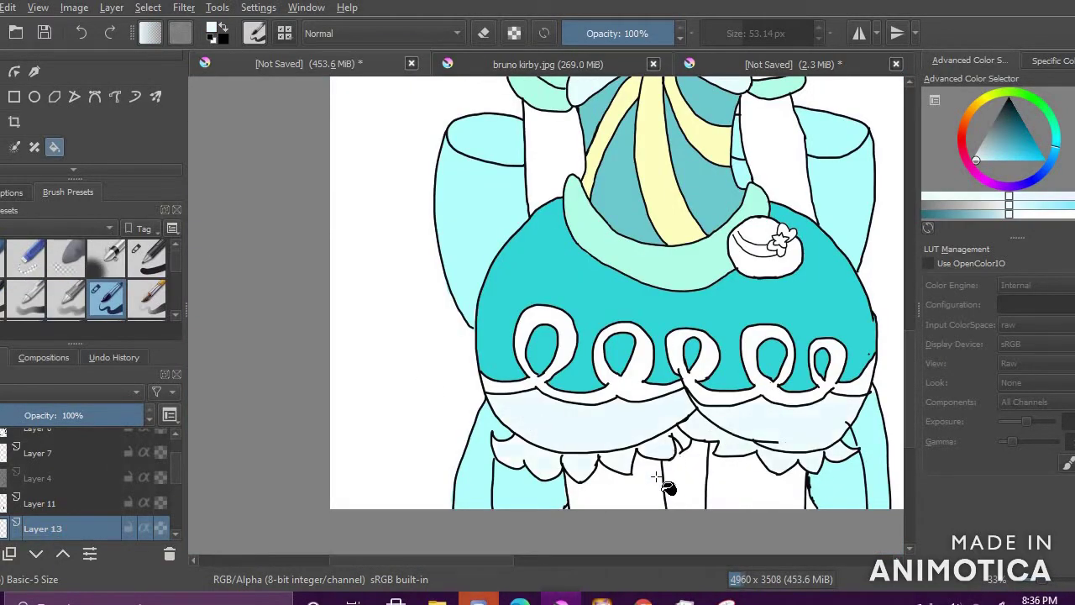
Step: Sample purple from the reference character's skirt pattern and fill the looping trim across the turquoise skirt
click(729, 64)
scroll(547, 288, up, 4)
click(592, 274)
click(309, 64)
click(54, 147)
click(568, 333)
click(709, 368)
scroll(752, 392, down, 1)
scroll(762, 403, down, 2)
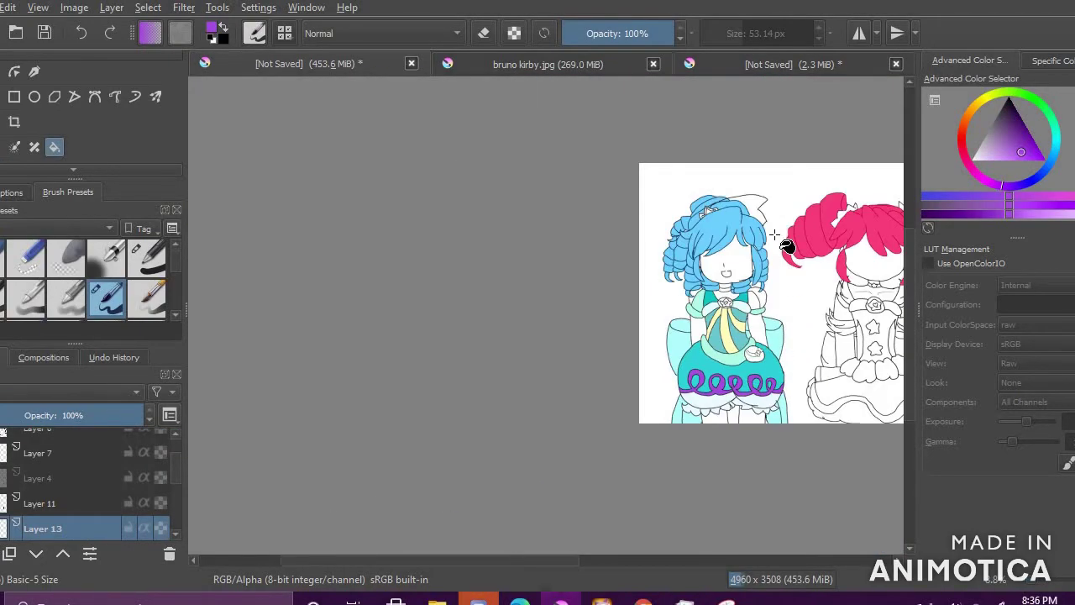
Step: Choose bright yellow and paint the outer band of the star-shaped tiara in the left character's hair
scroll(697, 220, up, 5)
scroll(696, 220, down, 2)
scroll(696, 220, down, 2)
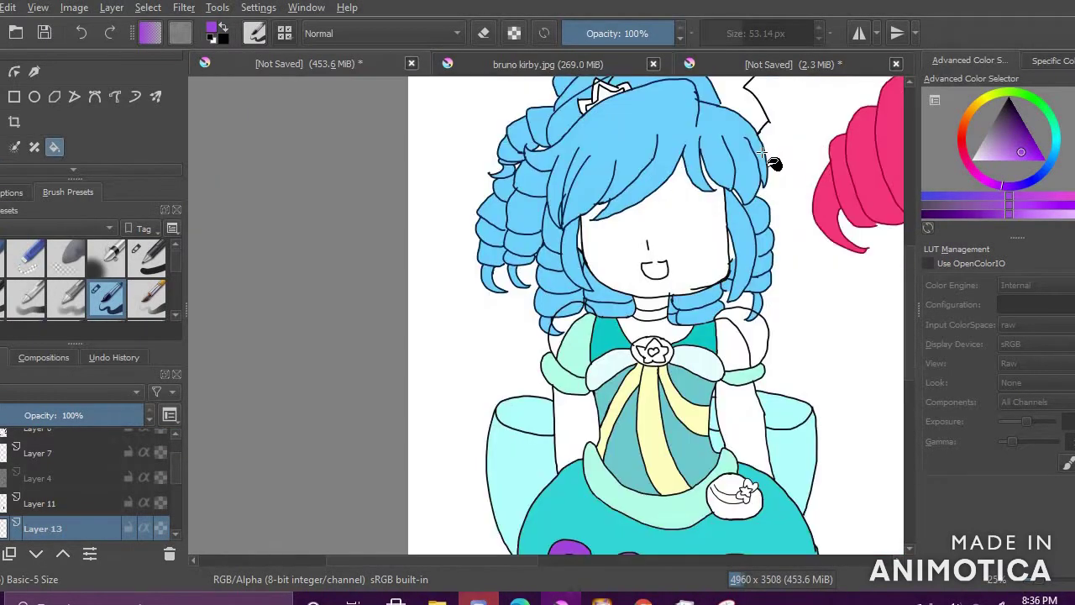
scroll(775, 151, down, 2)
scroll(774, 147, up, 3)
scroll(773, 147, down, 2)
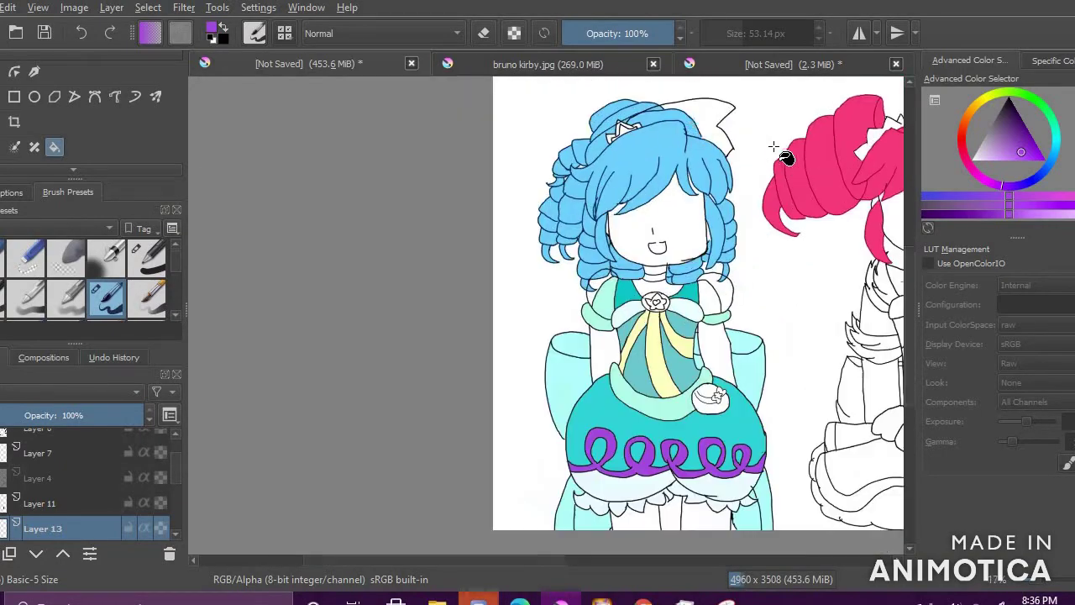
scroll(624, 96, up, 6)
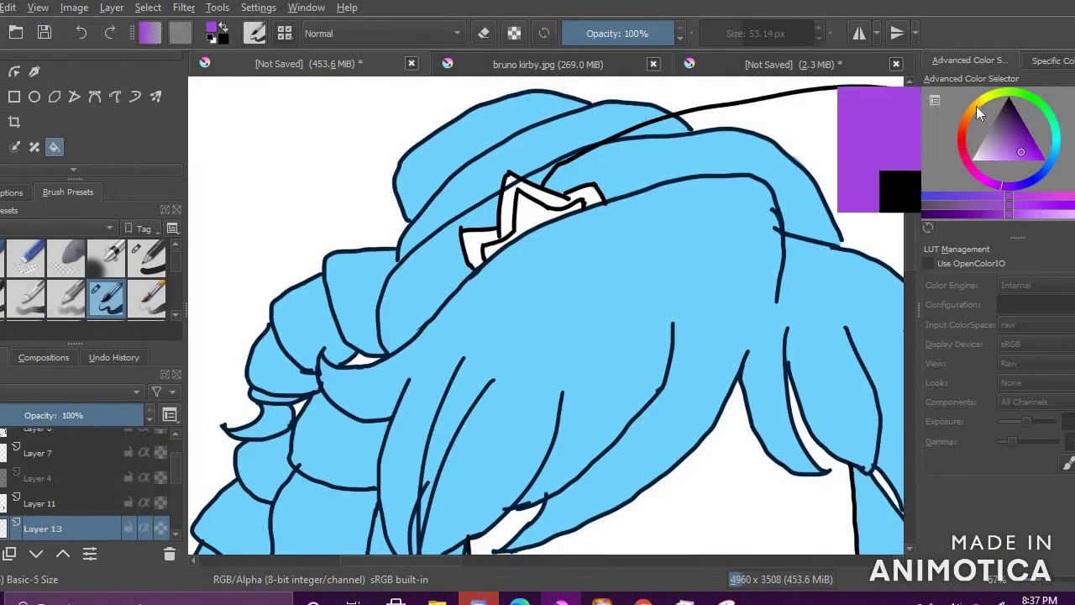
click(976, 106)
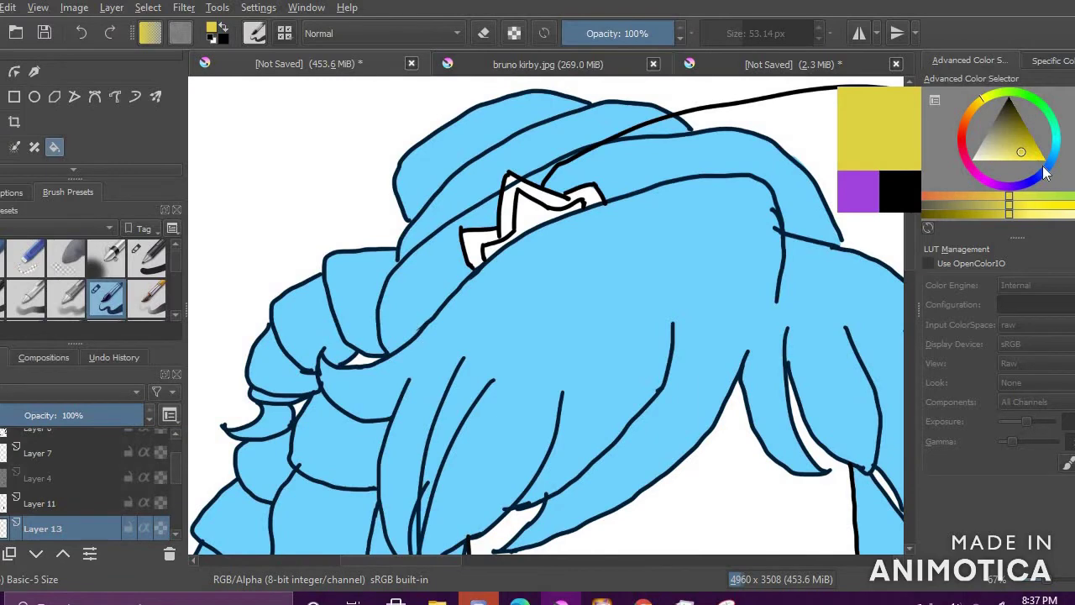
click(1032, 172)
key(b)
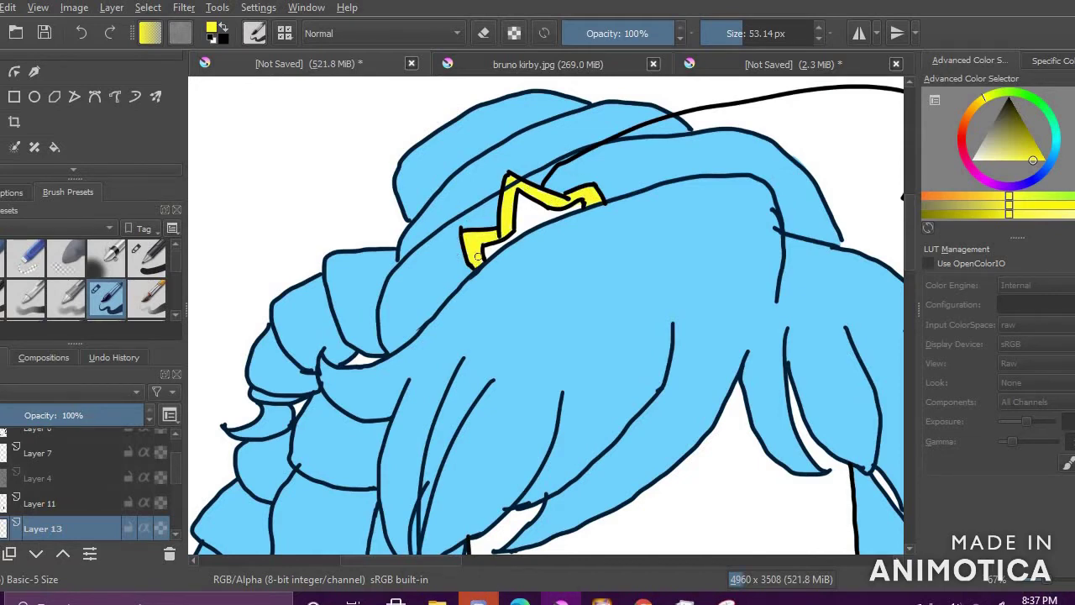
click(479, 601)
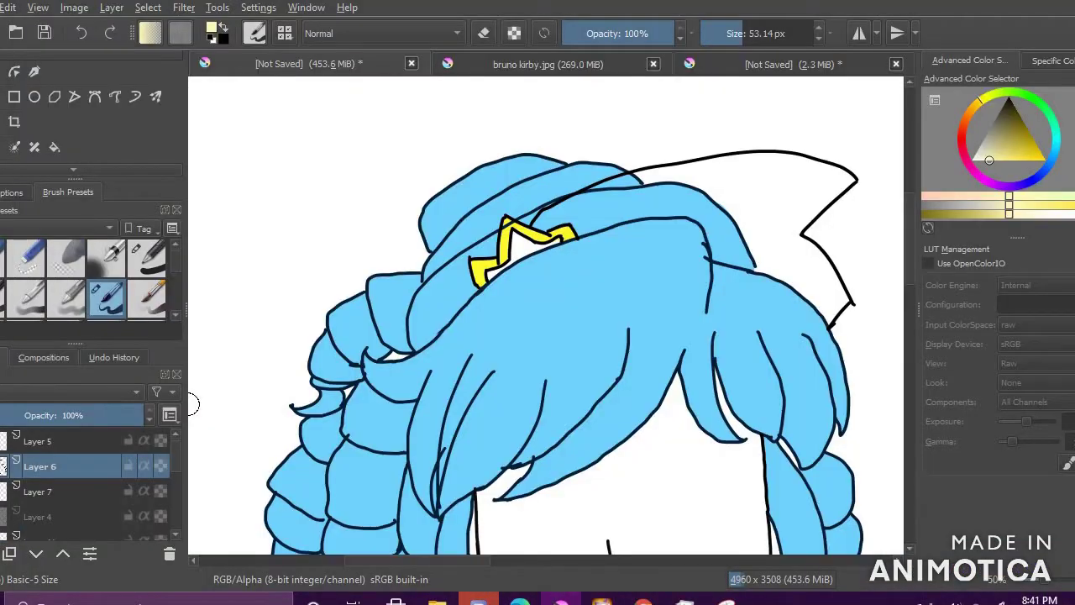
scroll(769, 260, down, 1)
scroll(784, 221, up, 2)
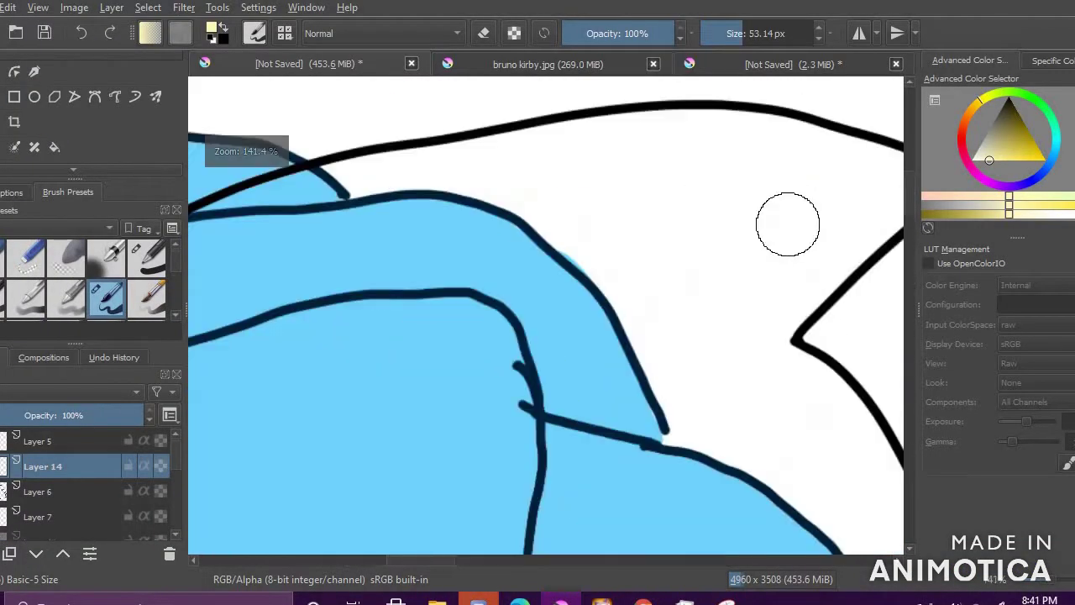
mouse_move(567, 235)
mouse_down()
mouse_move(542, 223)
mouse_move(635, 203)
mouse_move(672, 219)
mouse_move(694, 207)
mouse_move(799, 223)
mouse_move(774, 257)
mouse_move(795, 234)
mouse_move(723, 269)
mouse_move(755, 244)
mouse_move(728, 267)
mouse_move(695, 250)
mouse_move(680, 298)
mouse_up()
key(ctrl+z)
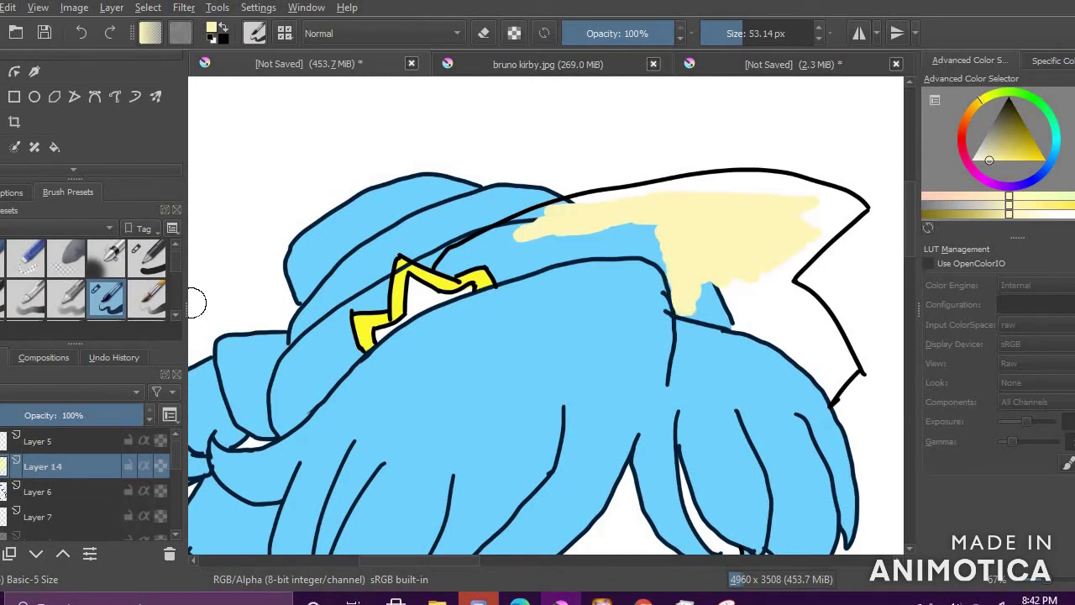
key(ctrl+z)
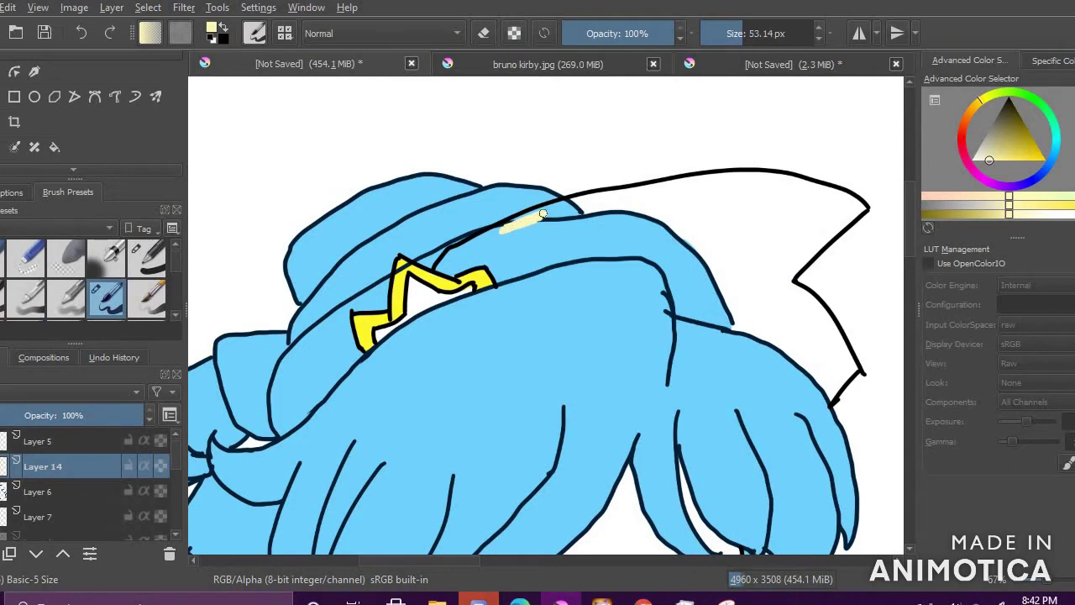
Step: Paint the large ribbon on the left character's head pale yellow on Layer 14, covering the blue hair inside it down to the bangs
drag(543, 212, 605, 185)
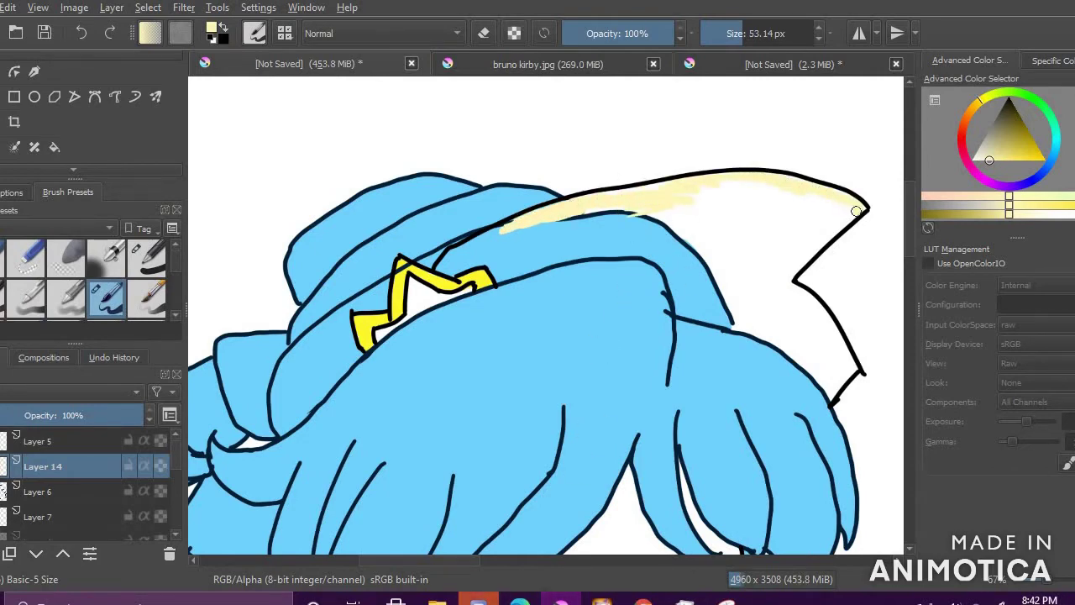
mouse_move(832, 392)
mouse_down()
mouse_move(814, 335)
mouse_move(793, 329)
mouse_move(777, 258)
mouse_move(811, 360)
mouse_move(842, 363)
mouse_up()
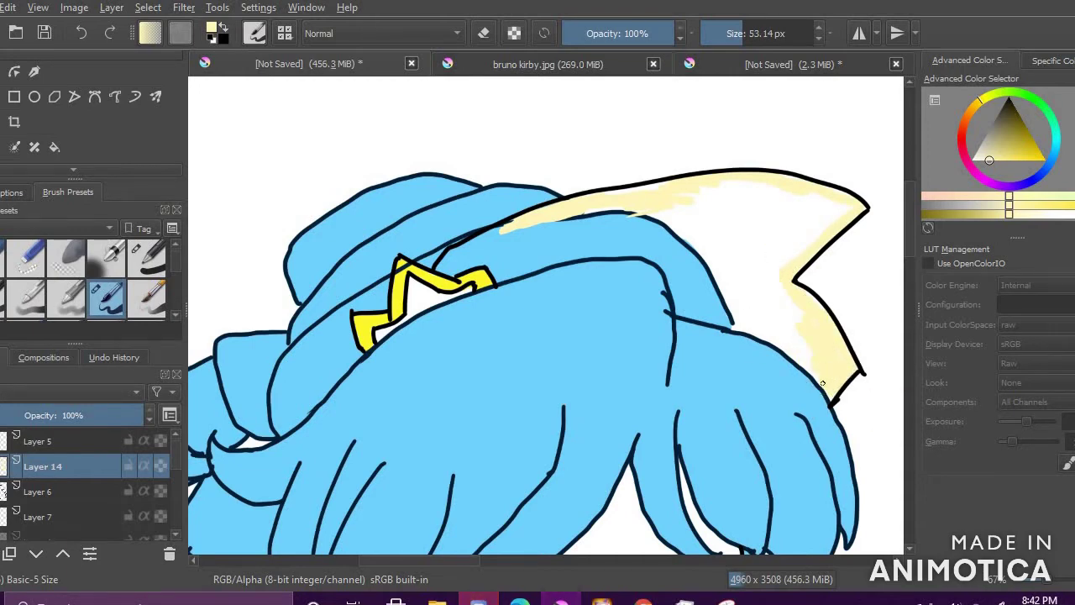
mouse_move(811, 309)
mouse_down()
mouse_move(778, 225)
mouse_move(748, 217)
mouse_move(738, 265)
mouse_move(680, 273)
mouse_move(765, 314)
mouse_move(758, 276)
mouse_move(822, 229)
mouse_up()
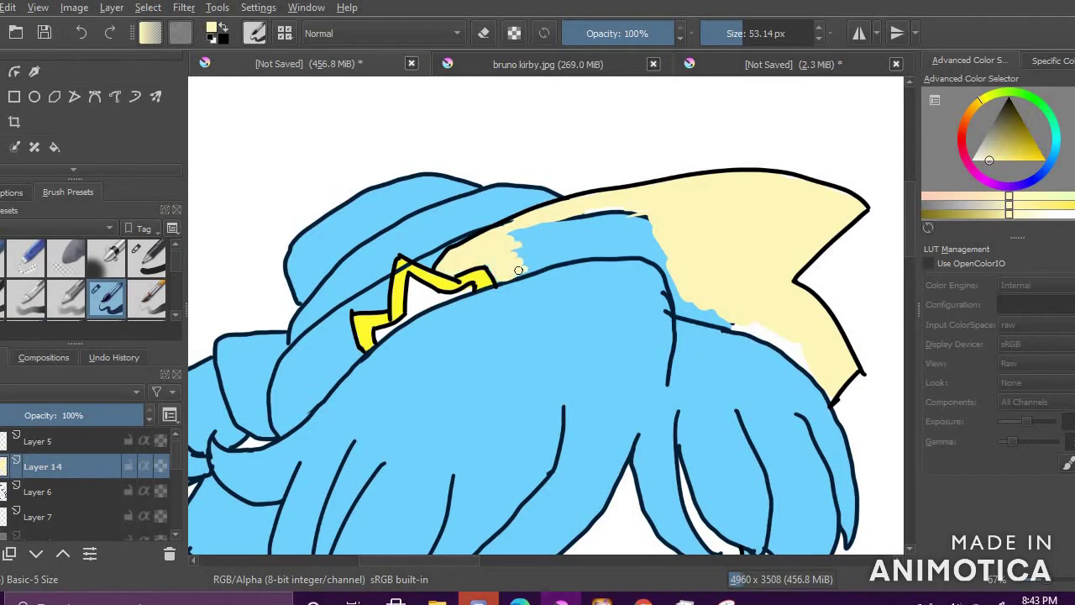
mouse_move(513, 241)
mouse_down()
mouse_move(629, 219)
mouse_move(687, 287)
mouse_up()
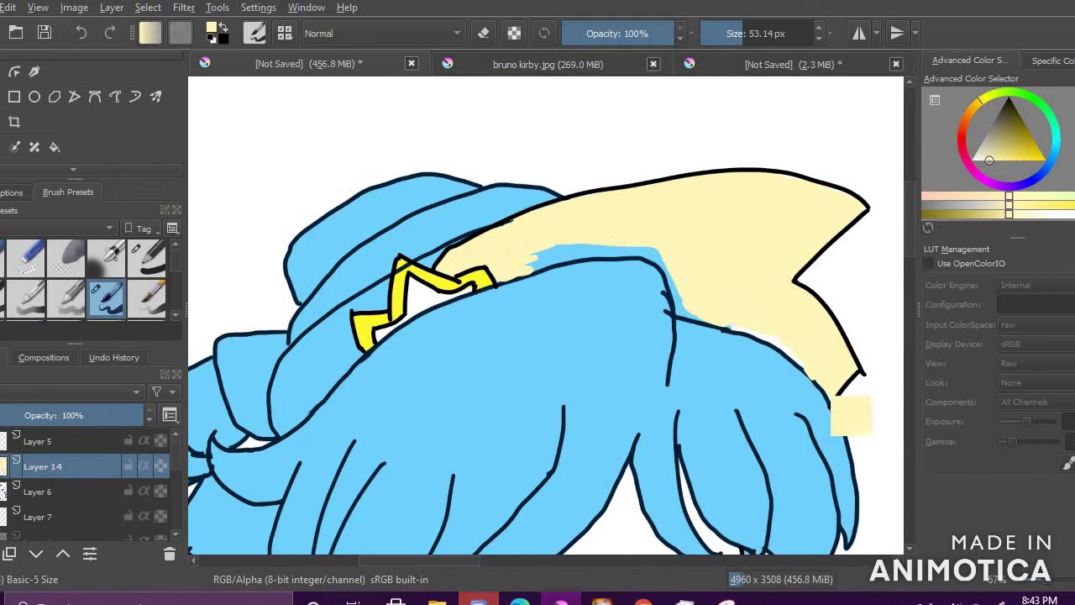
key(ctrl+z)
drag(542, 244, 580, 243)
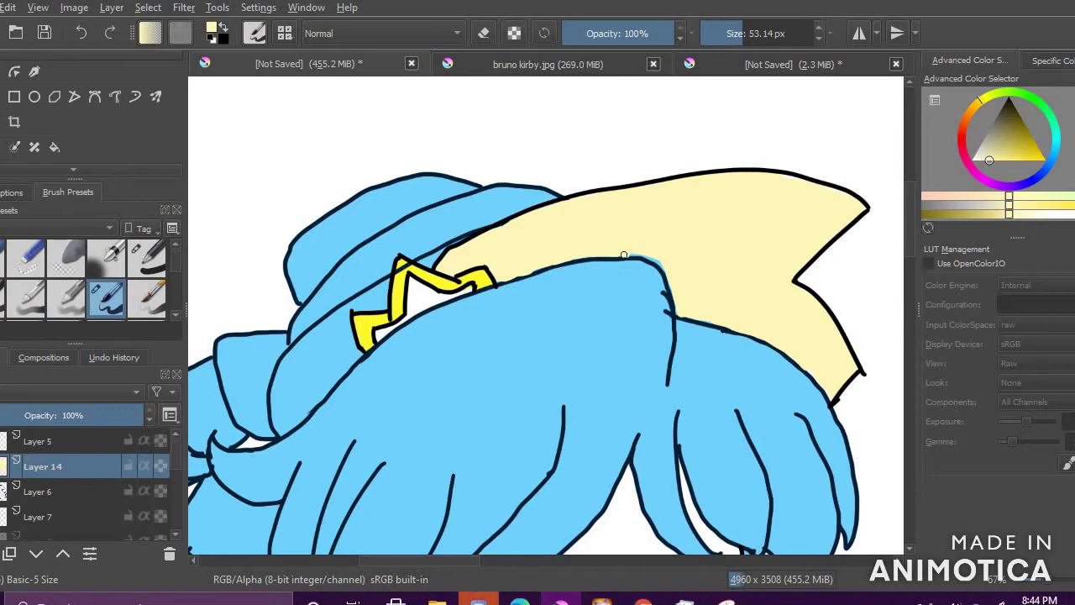
Step: Zoom in on the pouch at the skirt's waist and toggle Layers 5, 6 and 14 to examine what each contains
scroll(691, 358, down, 5)
scroll(621, 420, up, 6)
scroll(617, 424, down, 7)
scroll(644, 404, up, 9)
scroll(571, 378, up, 2)
scroll(512, 471, down, 2)
scroll(498, 492, up, 2)
click(75, 491)
scroll(76, 492, down, 3)
scroll(76, 491, up, 1)
scroll(75, 492, up, 3)
click(2, 492)
click(2, 491)
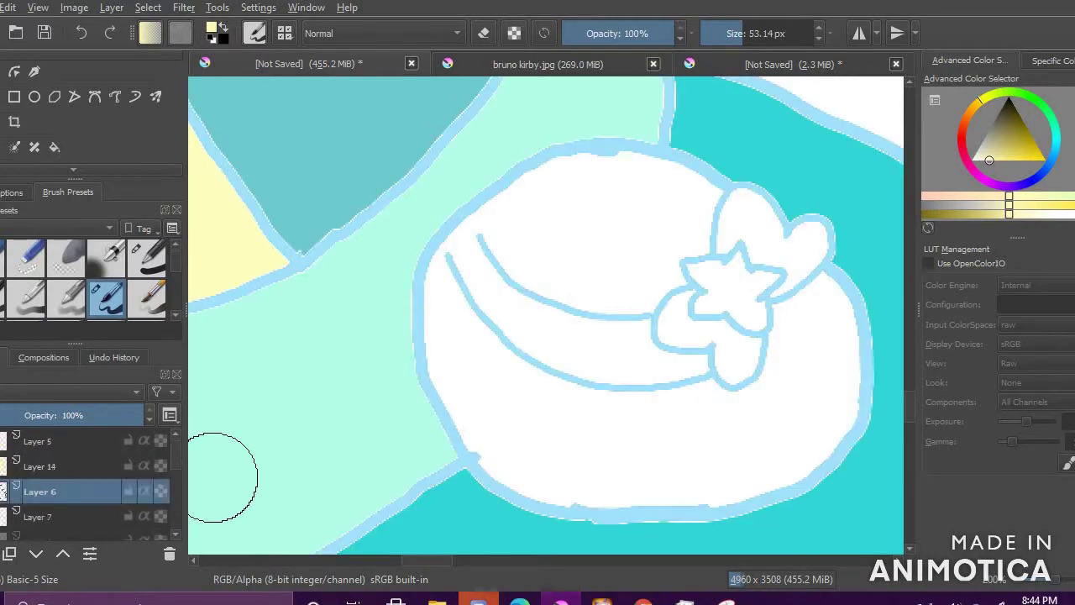
click(1, 441)
click(2, 441)
click(2, 466)
click(1, 466)
Step: On Layer 5, use black Ink-2 Fineliner at 6.65 px to extend the pouch's strap lines to its outline and draw a small curved band
click(76, 441)
scroll(107, 294, down, 1)
click(107, 298)
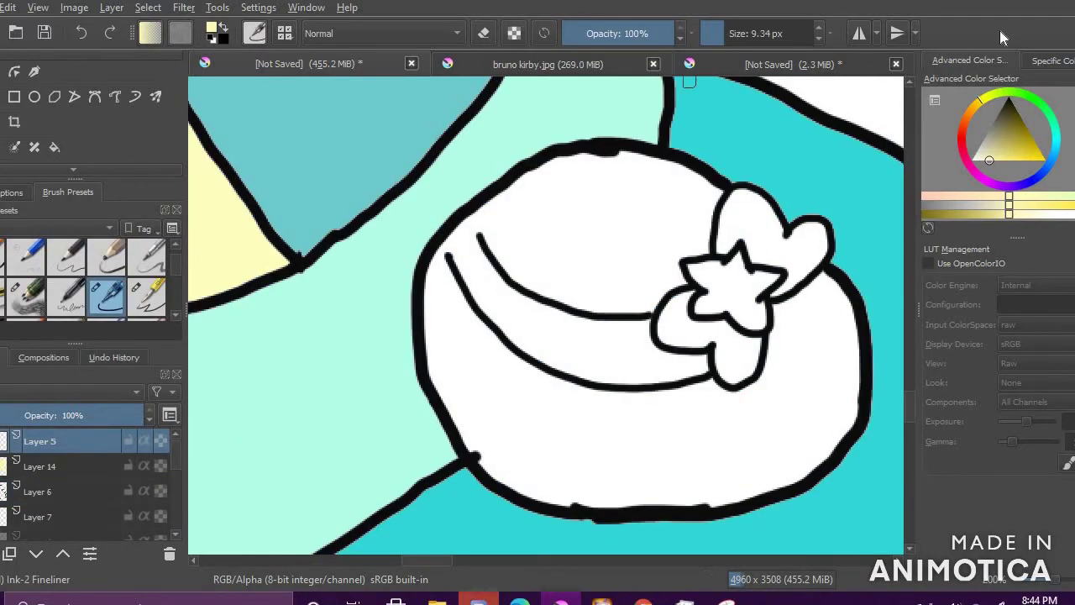
ctrl+click(419, 312)
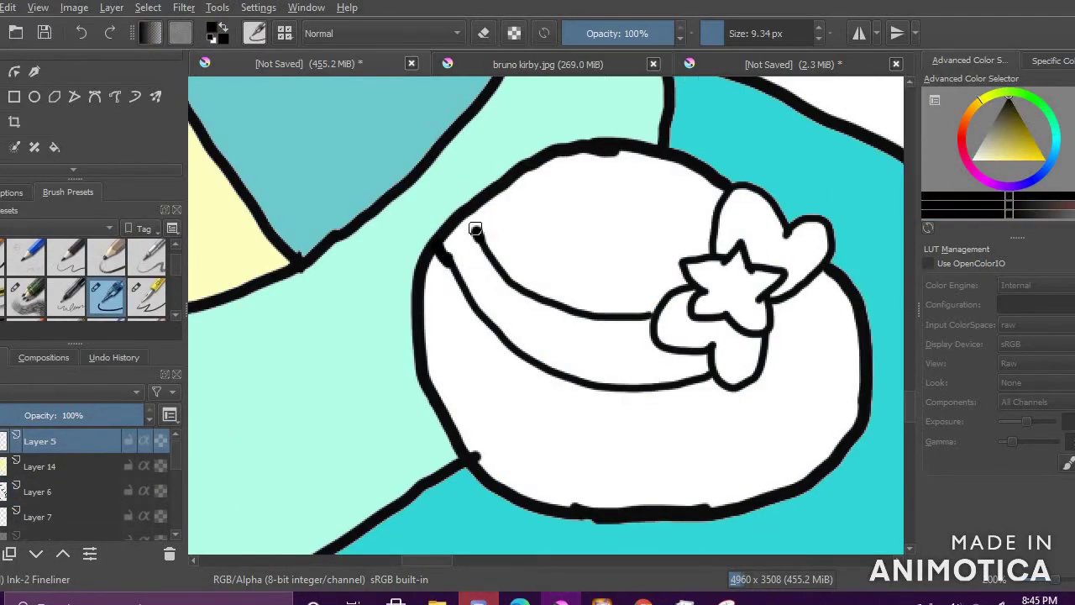
key(ctrl+z)
key(ctrl+z)
click(722, 33)
mouse_move(490, 331)
mouse_down()
mouse_move(445, 391)
mouse_move(515, 352)
mouse_up()
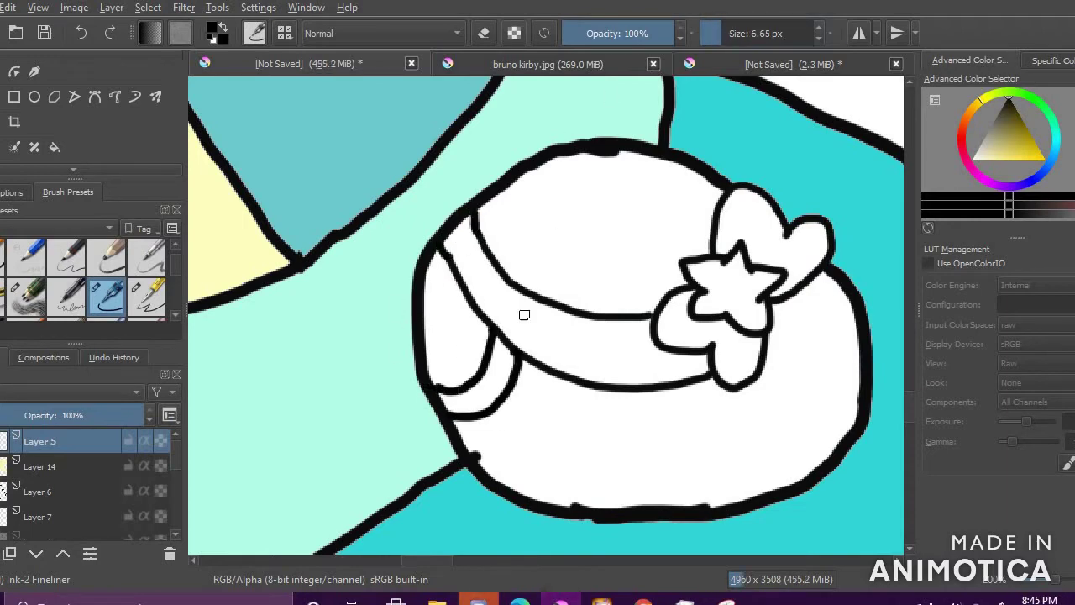
Step: Sample light blue from the reference artwork and fill the pouch's upper section with it on Layer 13
scroll(126, 479, down, 3)
click(88, 494)
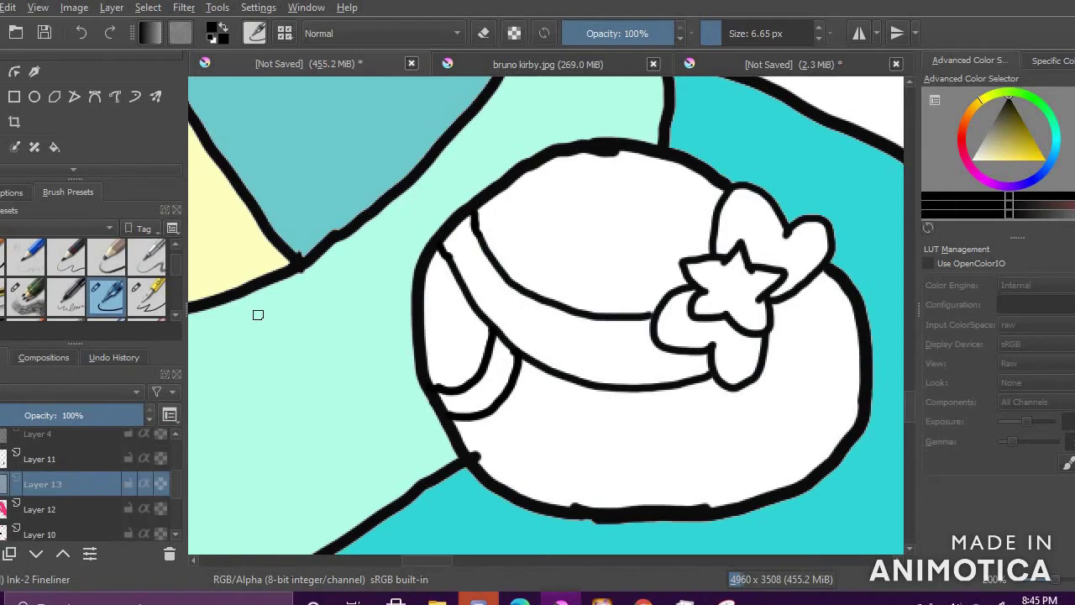
click(730, 72)
ctrl+click(678, 521)
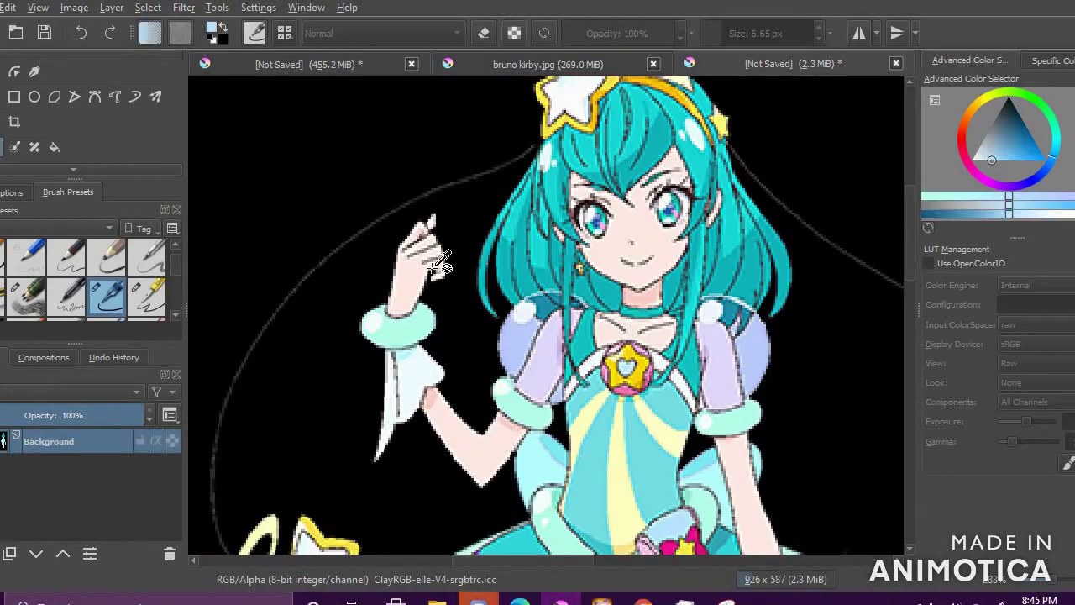
click(376, 66)
click(55, 147)
click(603, 253)
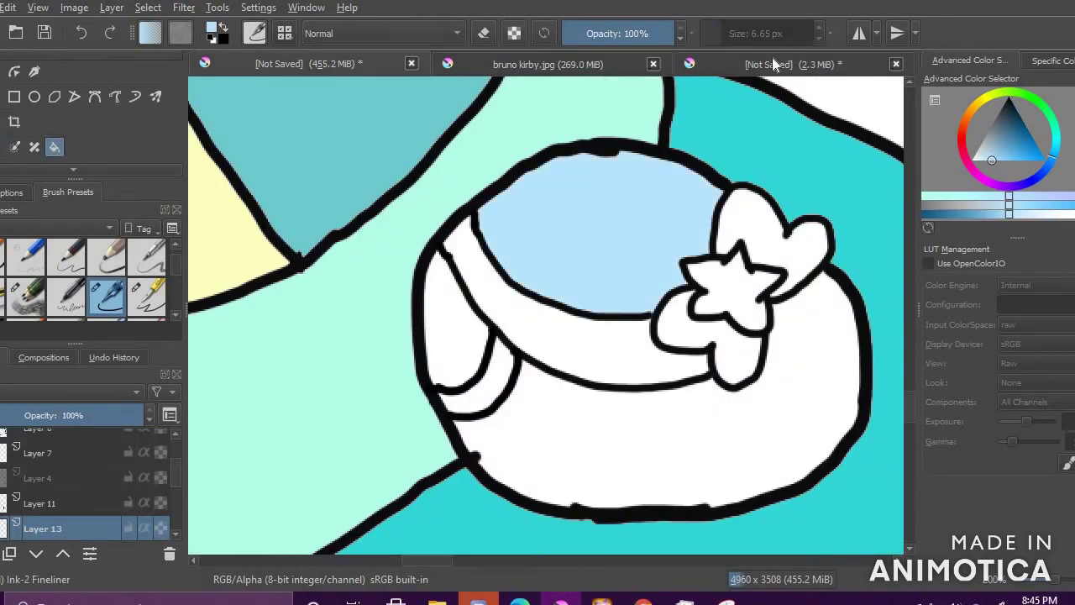
Step: Fill the pouch's body and strap with very pale pink and the small curved band with medium pink
click(774, 64)
click(338, 72)
click(969, 162)
drag(992, 162, 980, 160)
click(661, 410)
click(768, 71)
click(373, 69)
click(531, 309)
click(1020, 158)
click(1012, 160)
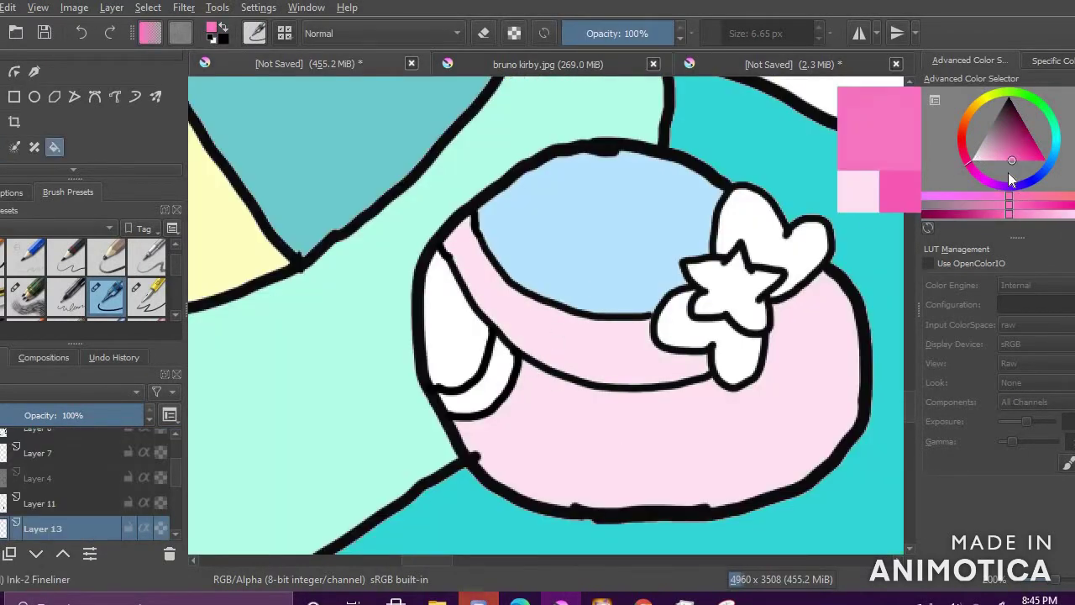
click(504, 380)
Step: Refill the pouch's body with soft pink, and its small curved band and strap with a deeper pink
drag(973, 173, 978, 159)
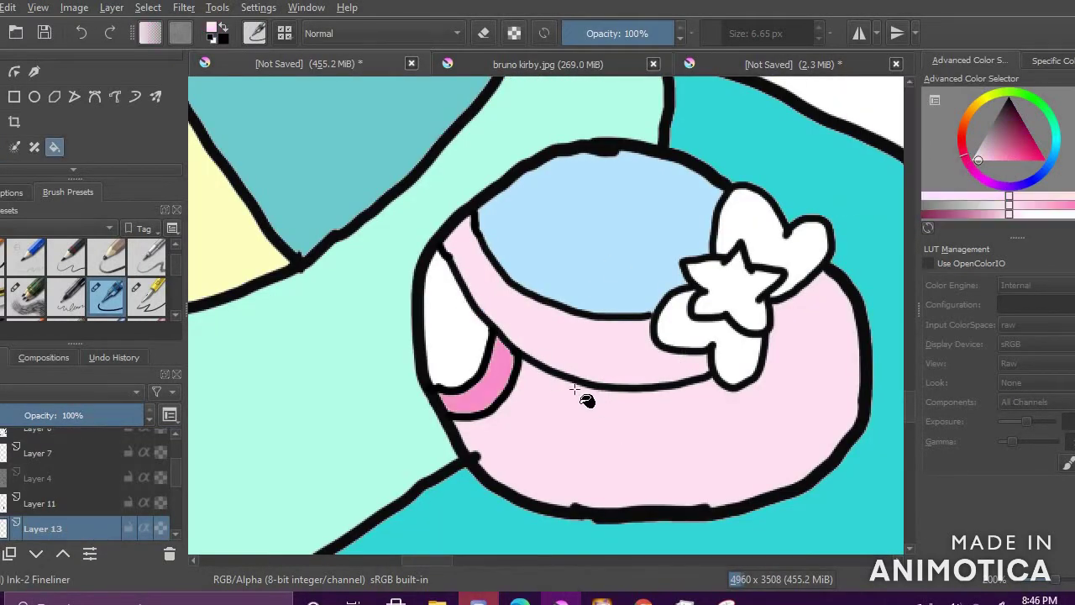
click(996, 159)
click(605, 354)
click(641, 442)
click(1017, 160)
click(499, 382)
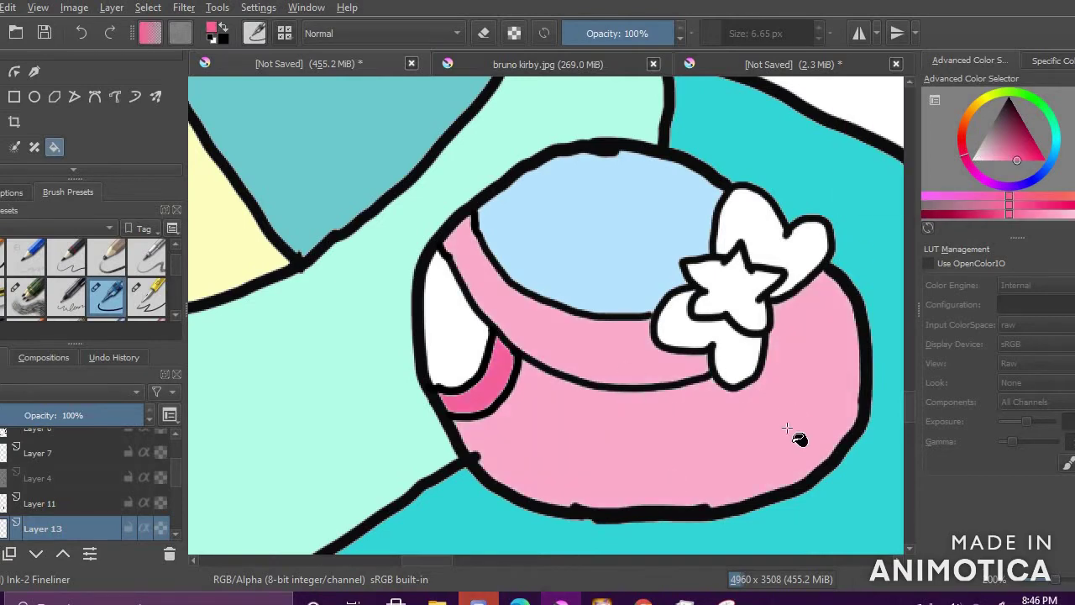
click(32, 191)
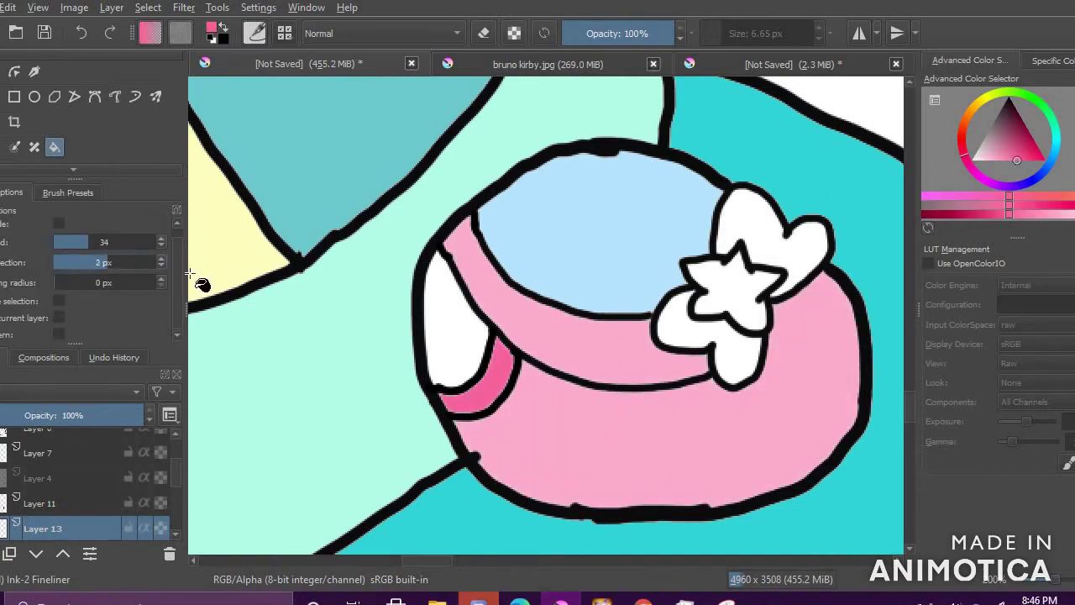
click(586, 361)
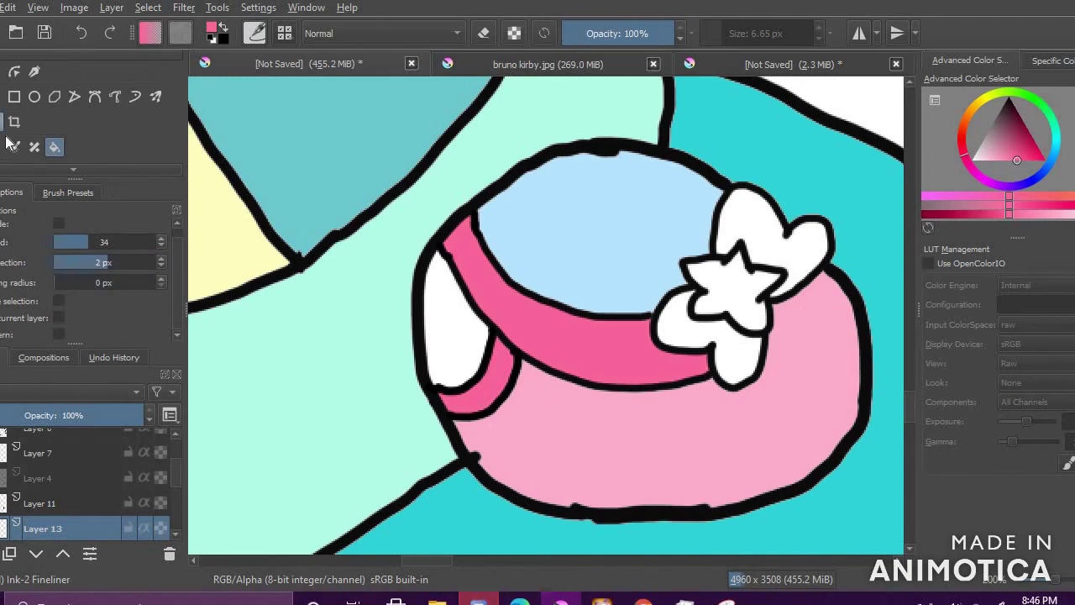
Step: Try the pouch body's soft pink on the strap and refill the strap with the deeper pink
click(1, 147)
click(571, 403)
click(1, 97)
click(556, 334)
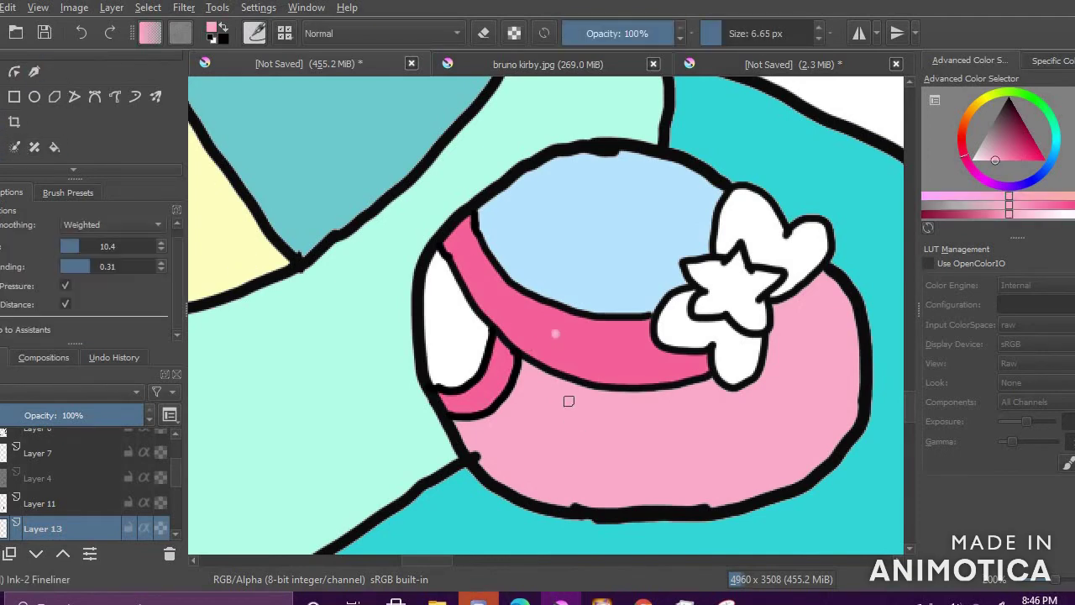
click(54, 147)
click(573, 366)
click(1017, 160)
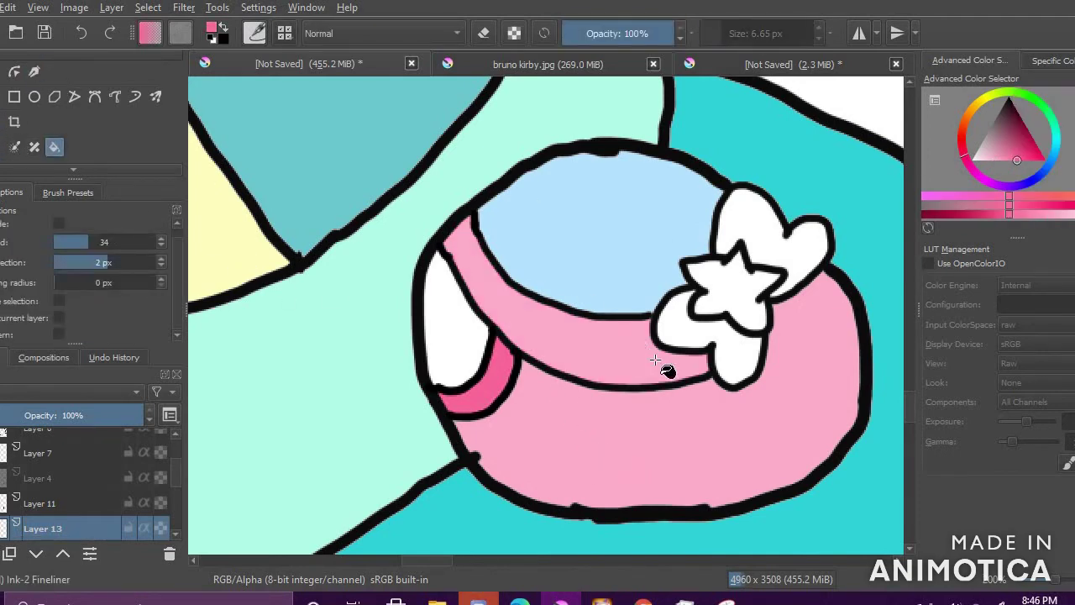
click(652, 357)
Step: Fill the petals on the pouch's ornament with bright aqua and the star at its centre with yellow
click(1057, 131)
click(1025, 160)
click(677, 314)
click(809, 245)
click(986, 97)
click(730, 290)
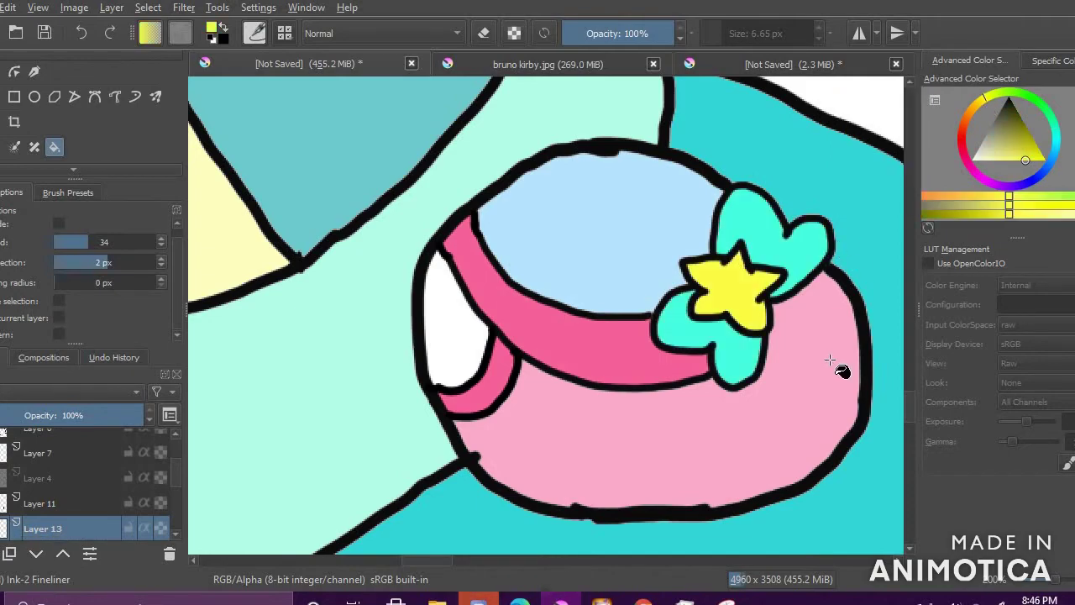
Step: Check the reference artwork, sample teal from the dress's upper bodice and fill the left character's choker with it
scroll(664, 291, down, 9)
scroll(586, 229, up, 7)
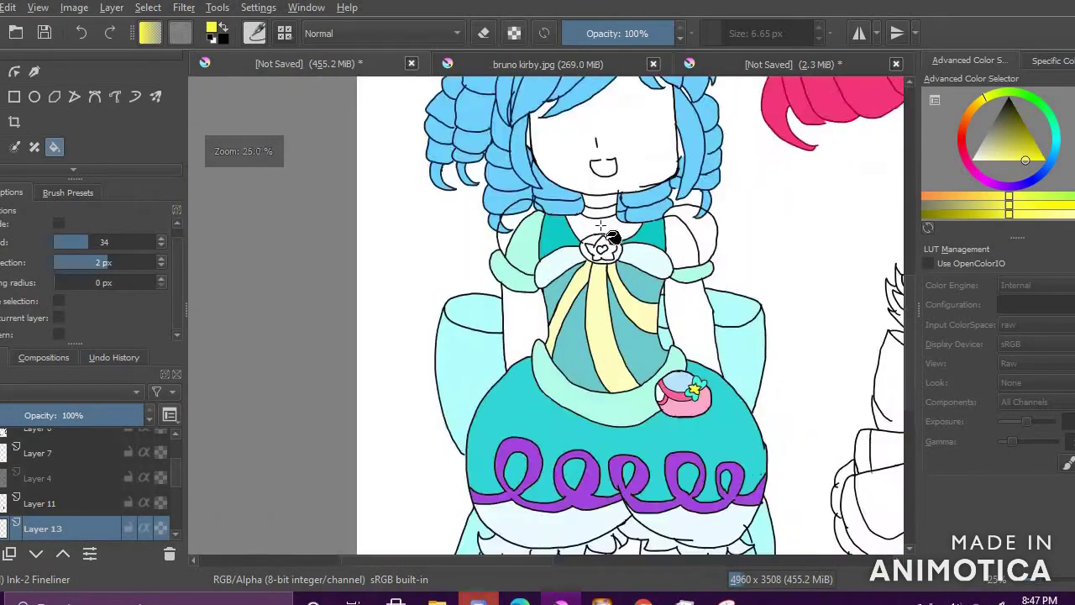
click(735, 65)
click(391, 66)
click(2, 147)
click(370, 277)
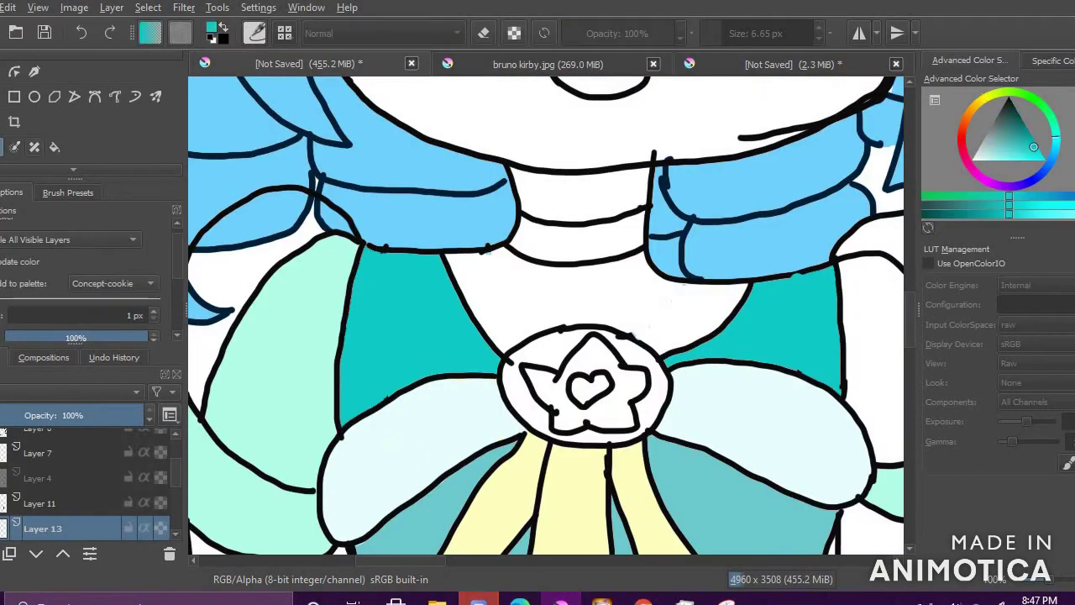
key(b)
key(f)
click(590, 243)
Step: Sample the skin tone from the reference artwork and fill the left character's legs, face, neck and arms with it
scroll(598, 337, down, 6)
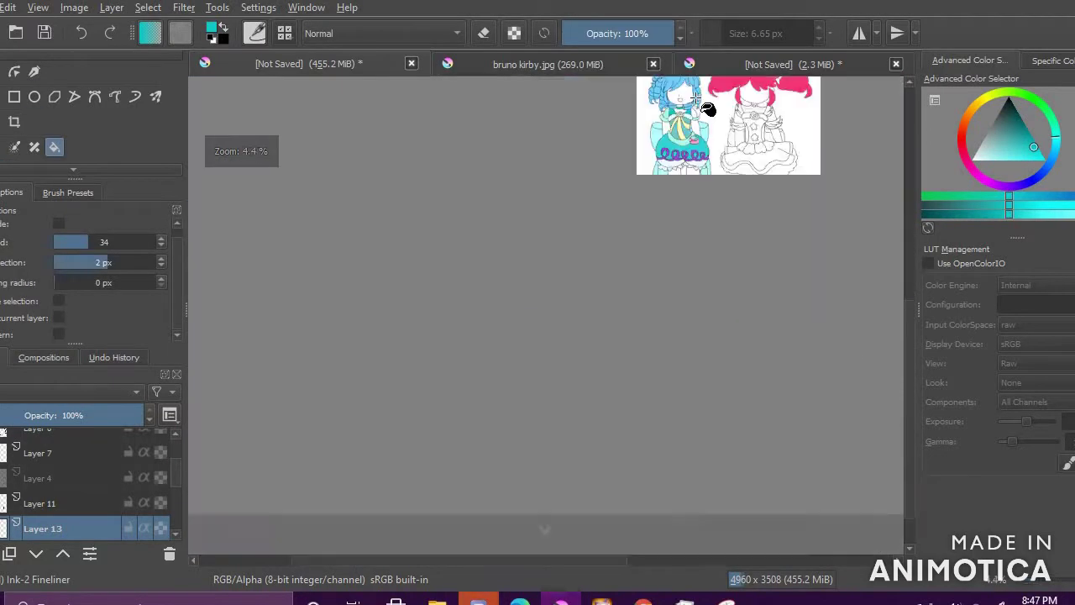
scroll(607, 361, up, 6)
scroll(606, 362, down, 4)
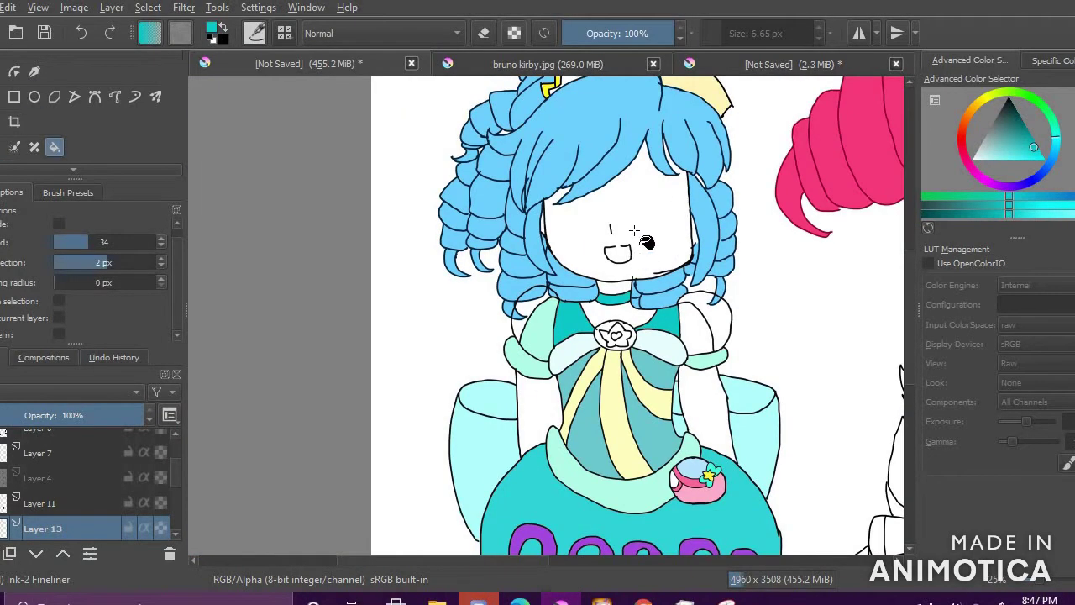
scroll(598, 336, down, 5)
scroll(644, 463, up, 6)
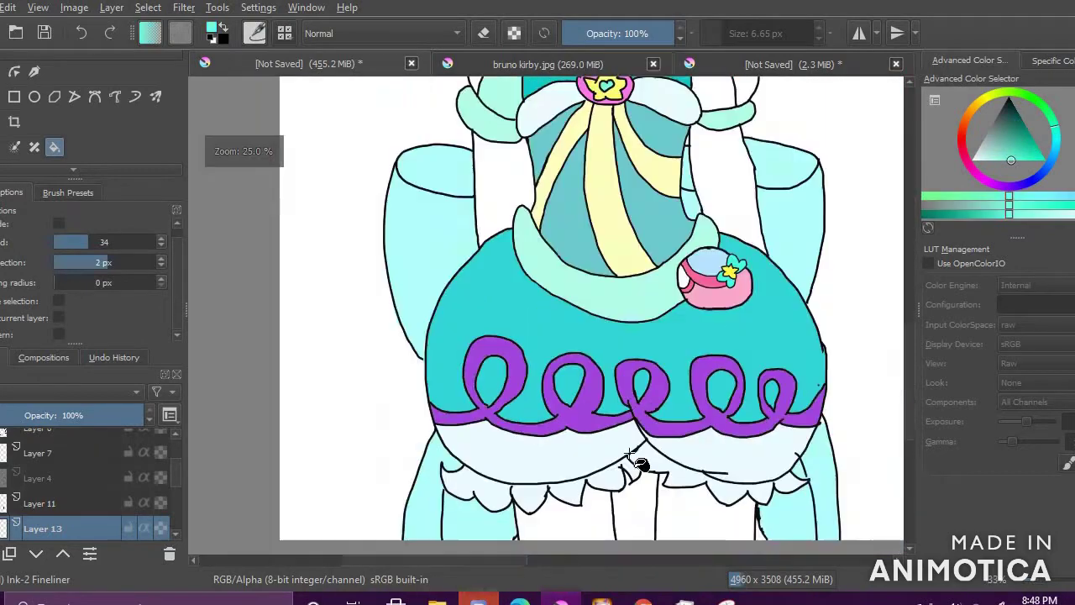
scroll(537, 336, down, 1)
click(779, 66)
click(636, 205)
click(370, 65)
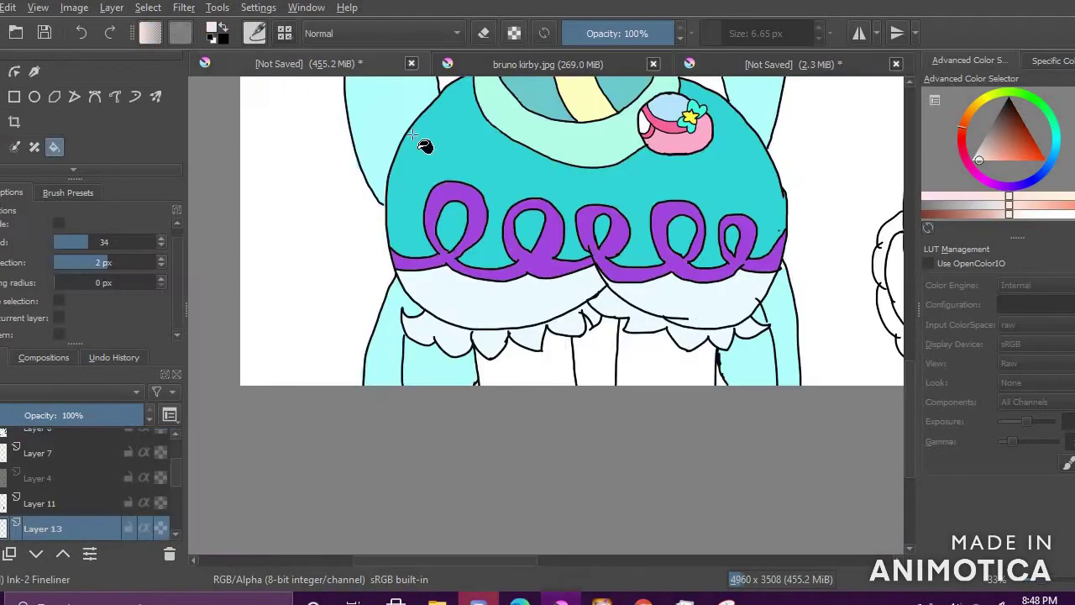
click(552, 367)
click(668, 365)
scroll(668, 365, down, 3)
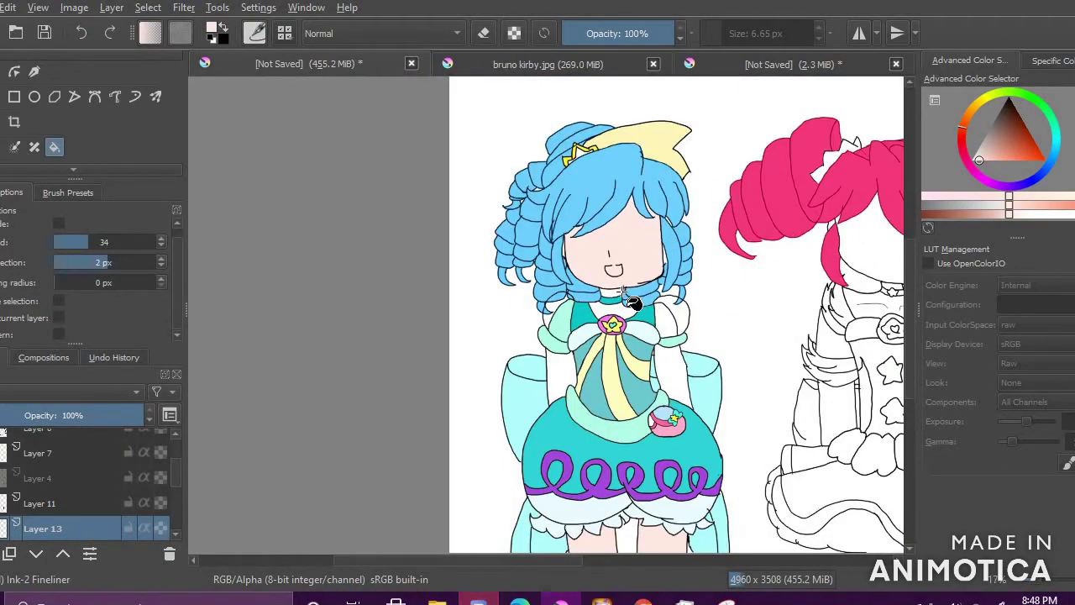
scroll(600, 335, up, 3)
scroll(600, 335, down, 5)
scroll(664, 319, up, 7)
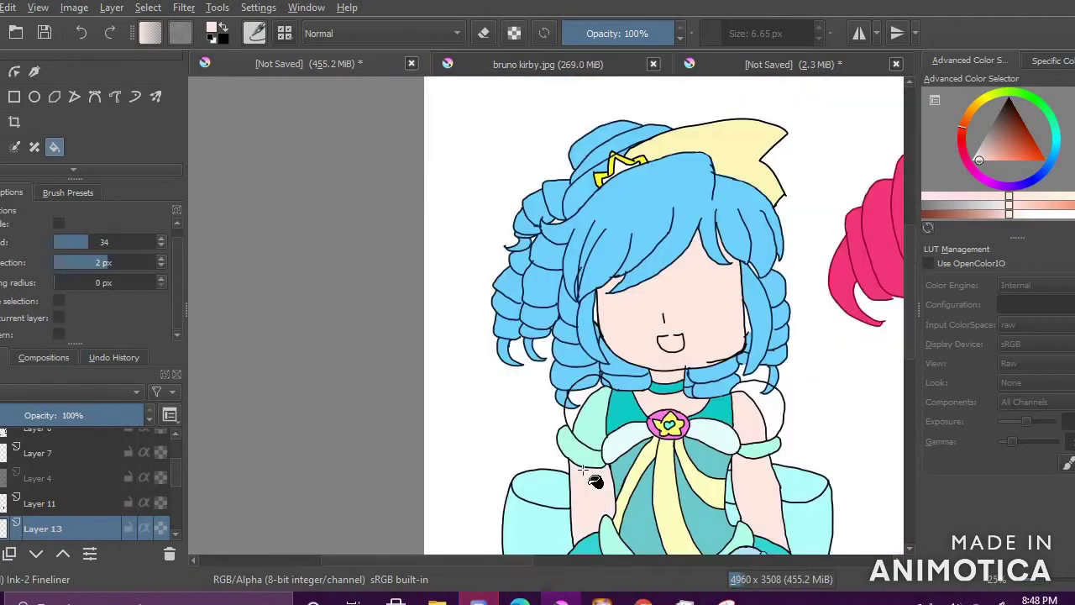
Step: Paint over the mint shoulder between the sleeve band and teal bodice with the skin tone, using the Basic-5 Size brush
key(b)
click(59, 192)
click(105, 298)
scroll(569, 360, up, 2)
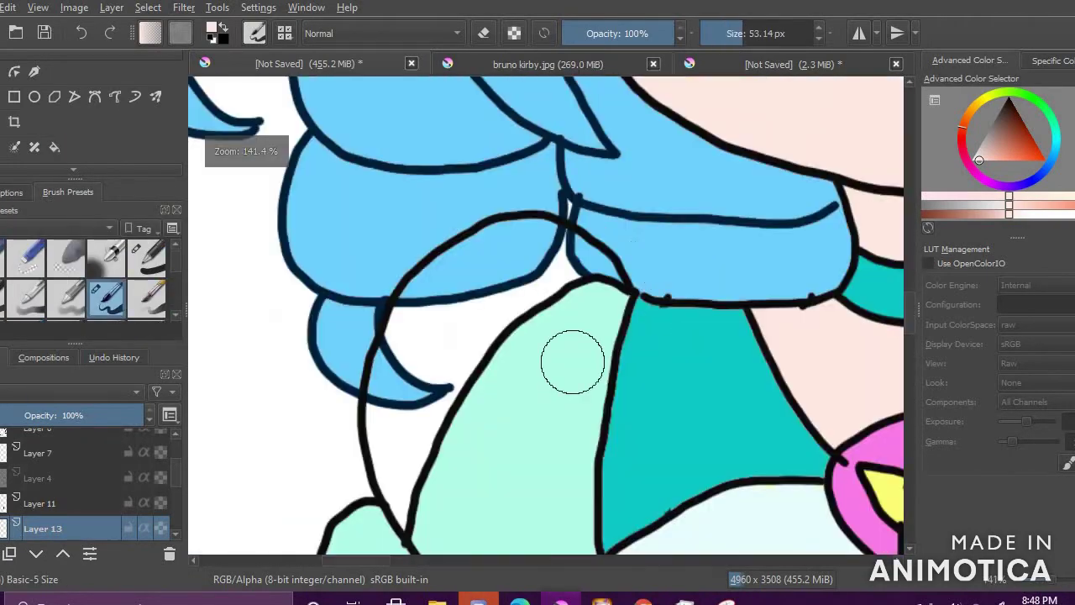
drag(549, 378, 519, 246)
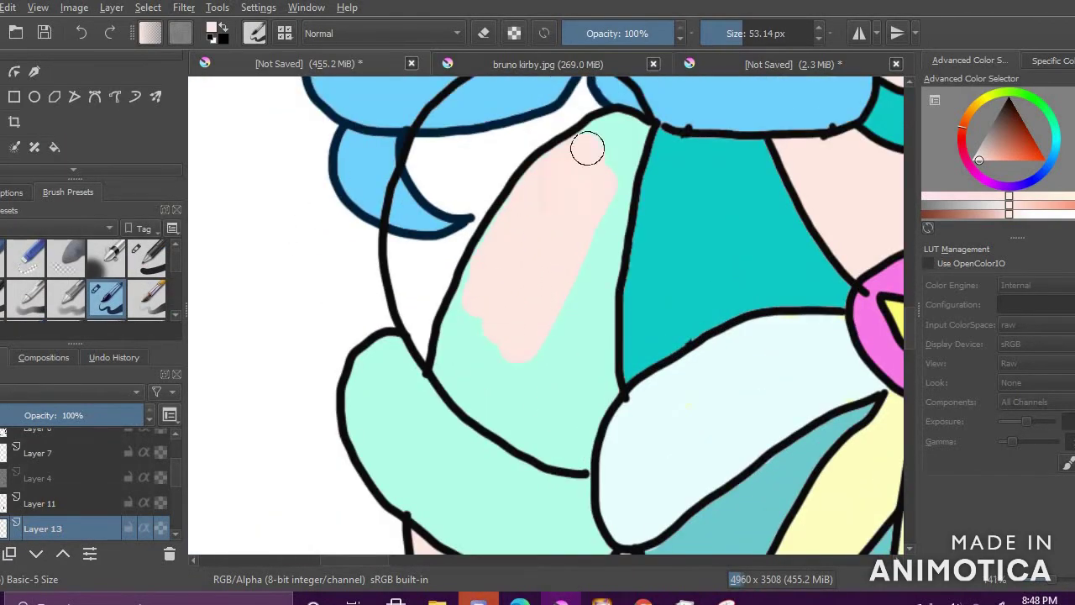
mouse_move(635, 136)
mouse_down()
mouse_move(587, 265)
mouse_move(601, 308)
mouse_move(578, 429)
mouse_move(521, 295)
mouse_move(485, 265)
mouse_up()
mouse_move(454, 326)
mouse_down()
mouse_move(438, 363)
mouse_move(498, 429)
mouse_up()
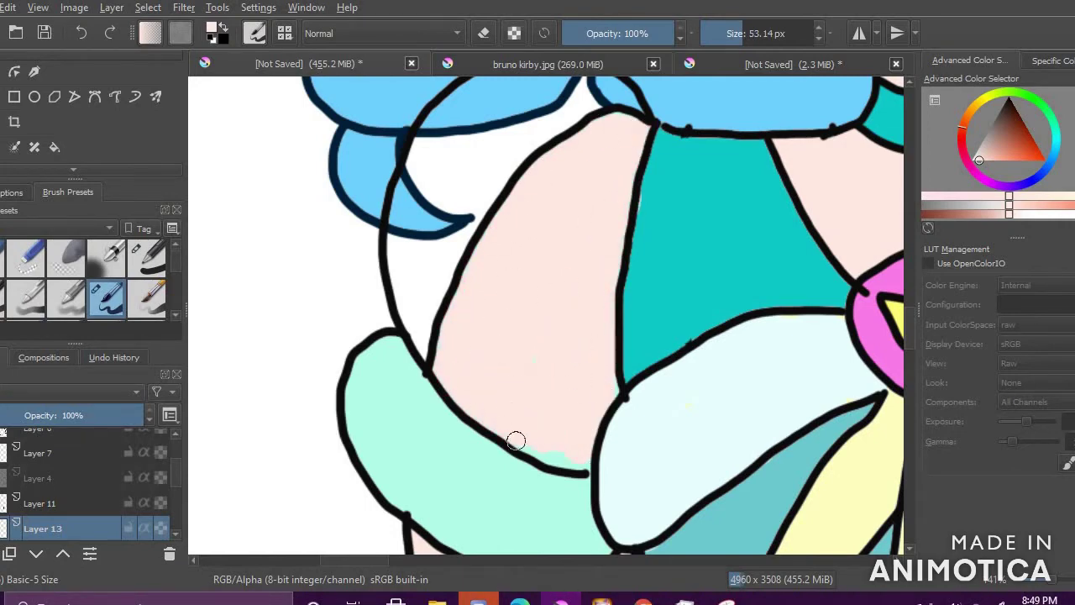
scroll(664, 431, down, 8)
scroll(693, 435, up, 3)
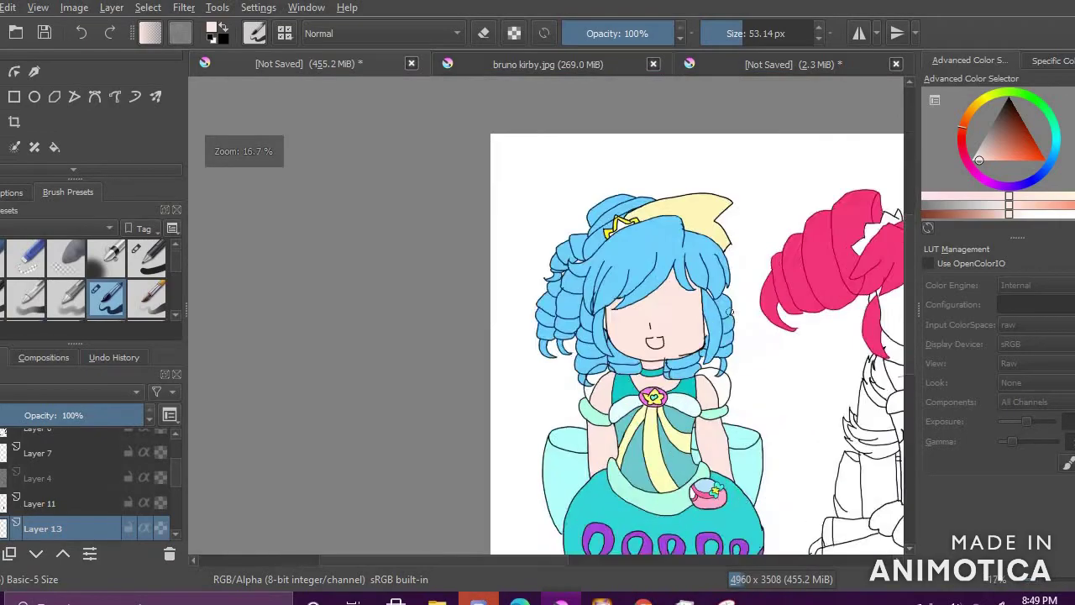
scroll(728, 236, down, 3)
scroll(738, 297, up, 4)
scroll(696, 252, down, 5)
scroll(266, 325, up, 10)
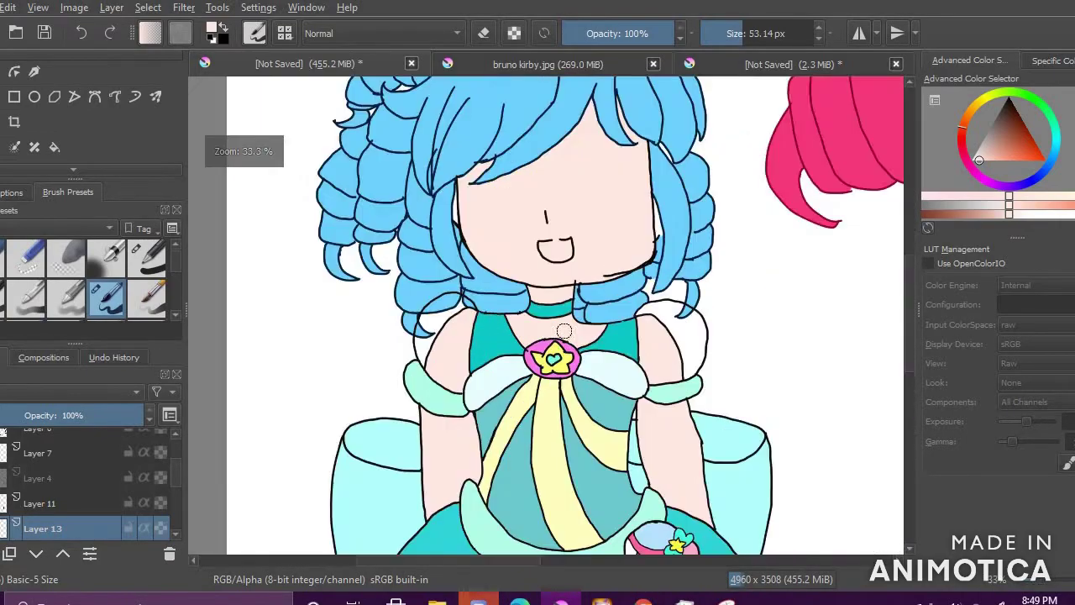
scroll(265, 325, down, 6)
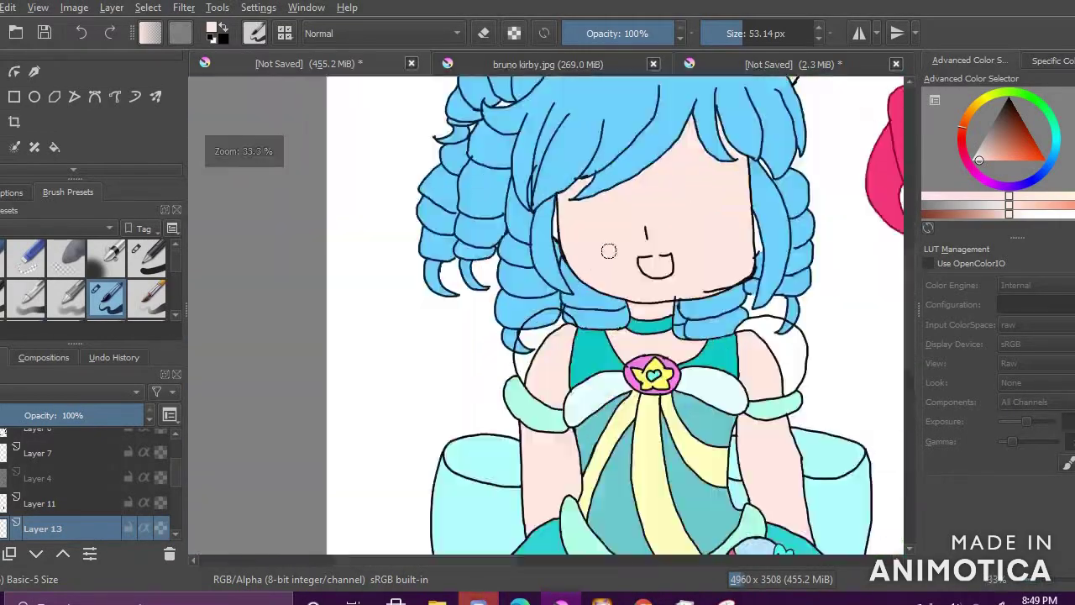
Step: Paint a light pink tongue along the lower part of the left character's open mouth
scroll(586, 487, up, 3)
scroll(756, 160, up, 2)
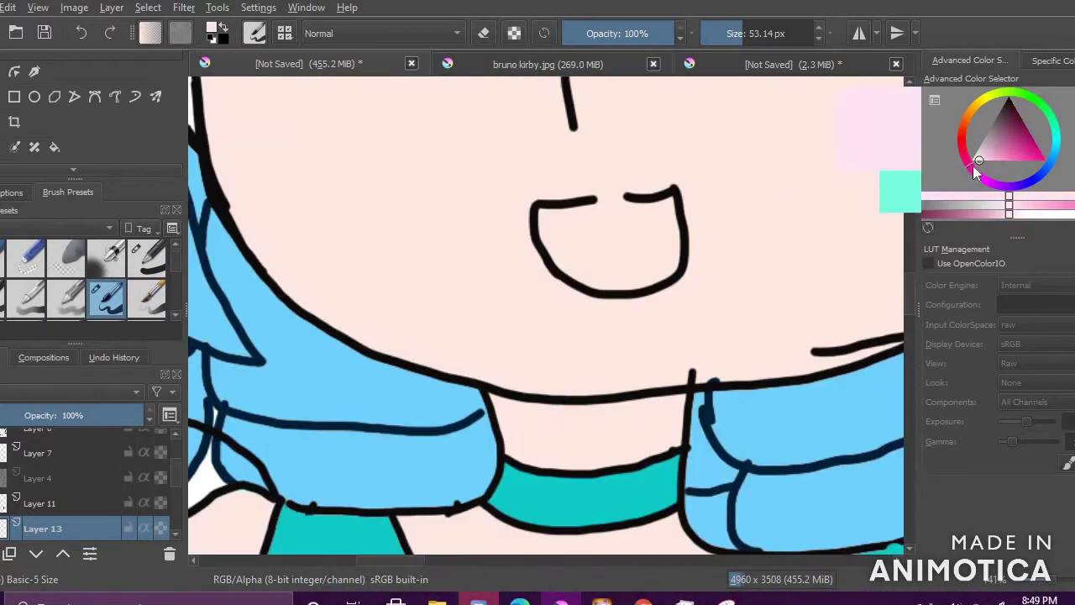
click(969, 165)
click(1002, 159)
mouse_move(613, 252)
mouse_down()
mouse_move(560, 228)
mouse_move(597, 267)
mouse_move(662, 260)
mouse_move(617, 283)
mouse_up()
Step: Paint the rest of the left character's mouth a strong reddish pink, including the gap in its upper outline
drag(1014, 149, 1028, 159)
mouse_move(575, 252)
mouse_down()
mouse_move(672, 206)
mouse_move(542, 220)
mouse_move(559, 261)
mouse_up()
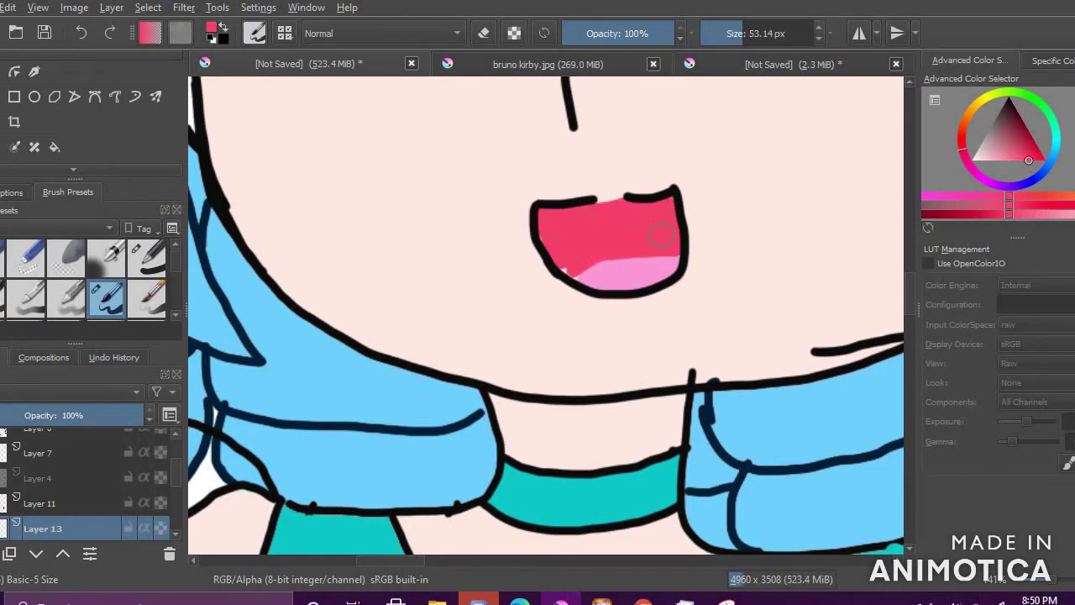
scroll(554, 246, down, 4)
scroll(576, 240, up, 6)
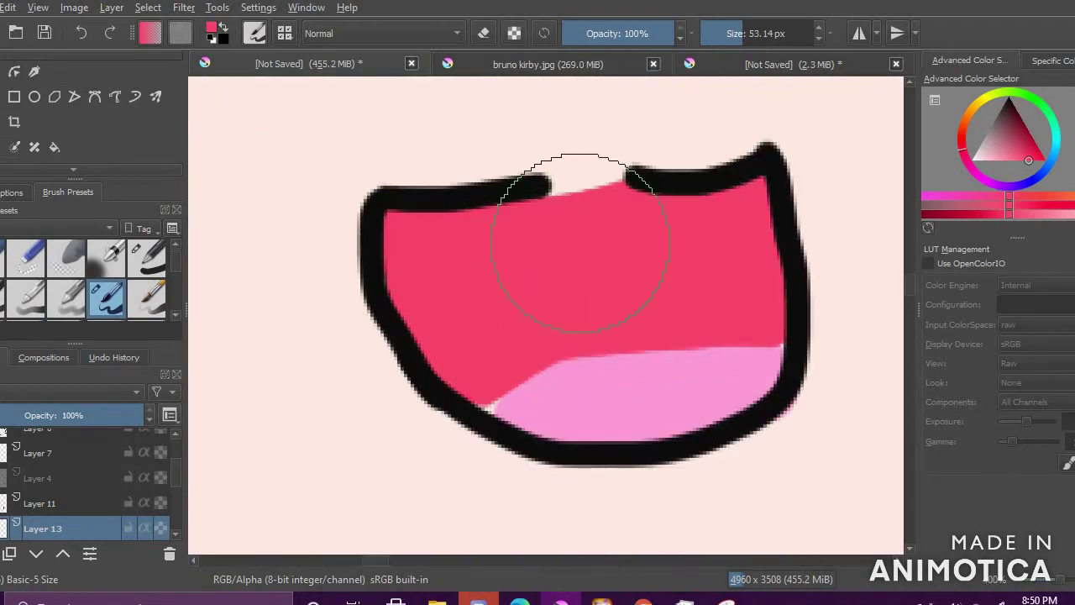
drag(542, 191, 628, 180)
scroll(532, 193, down, 5)
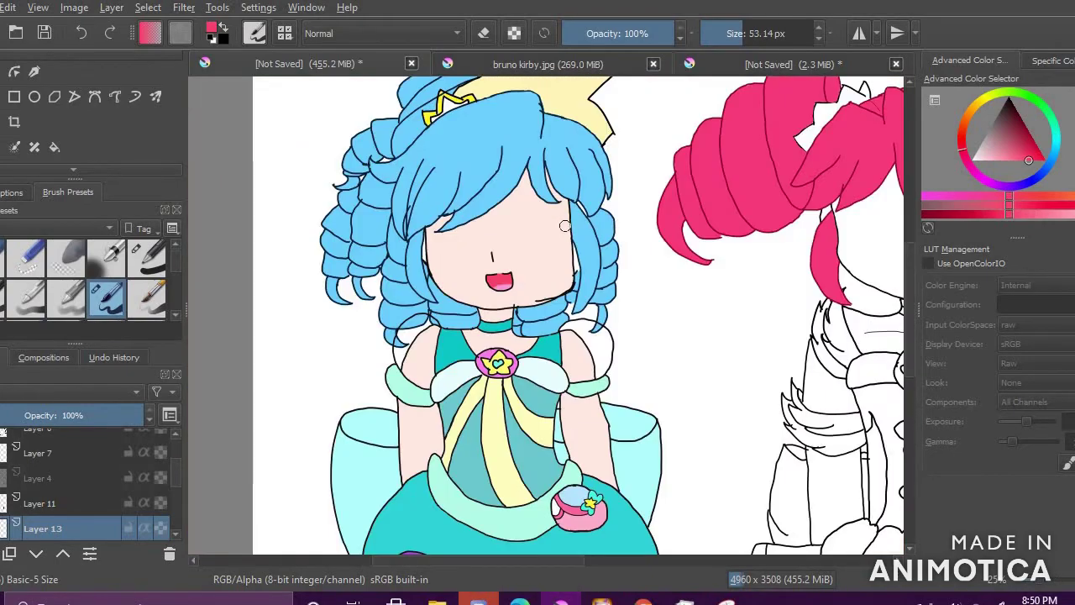
Step: Make Layer 12 active and examine the right character's hair and uncoloured dress line art
scroll(653, 355, down, 2)
scroll(463, 297, up, 4)
scroll(680, 295, down, 5)
scroll(689, 338, up, 4)
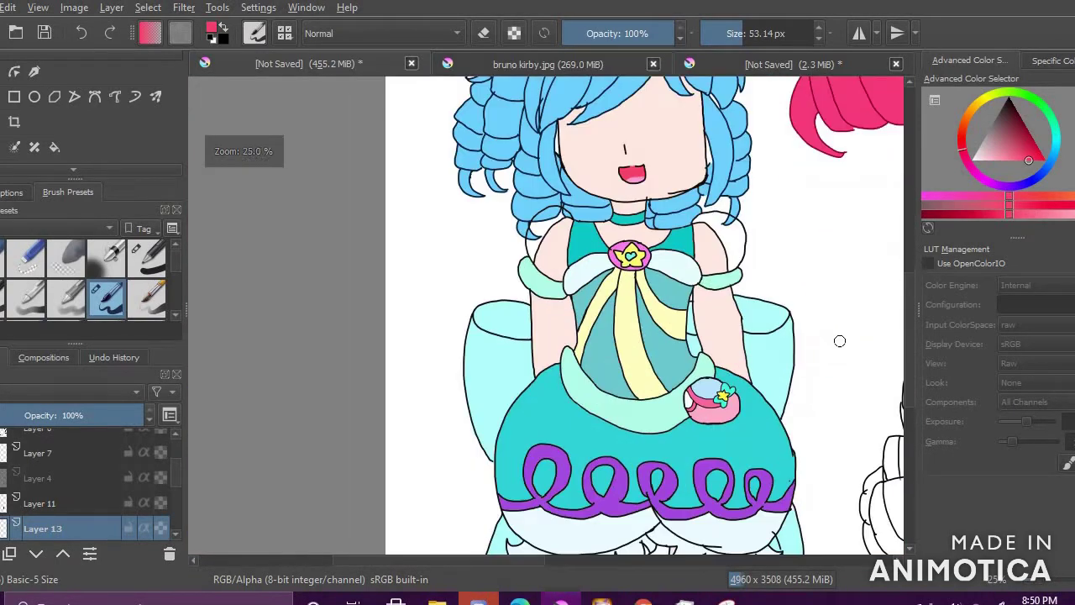
scroll(622, 271, down, 1)
scroll(105, 513, down, 1)
click(80, 488)
scroll(823, 236, down, 3)
scroll(857, 273, up, 5)
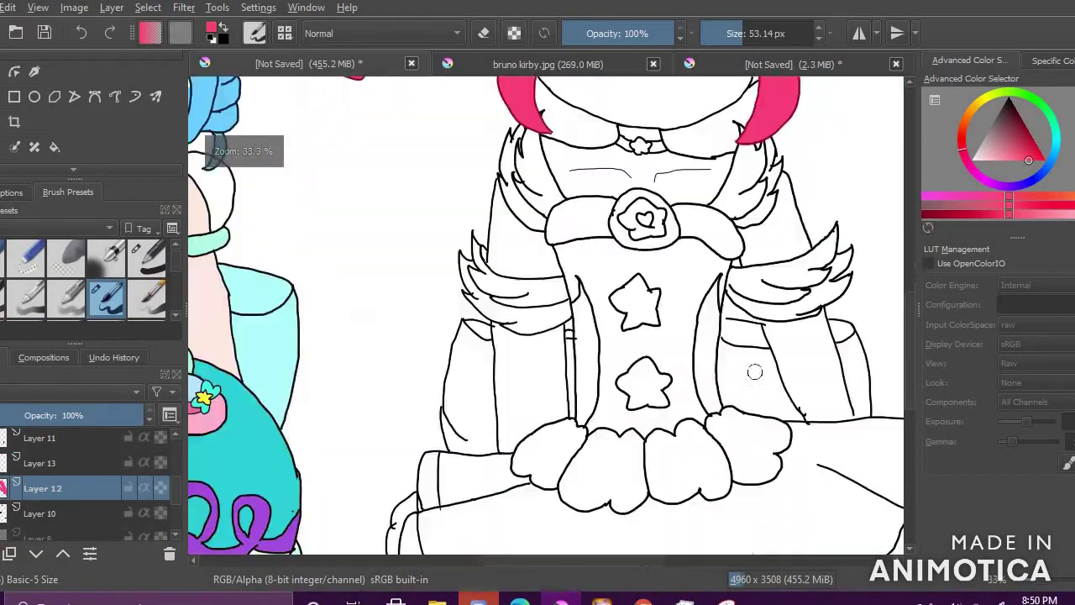
scroll(619, 417, down, 3)
scroll(471, 360, up, 1)
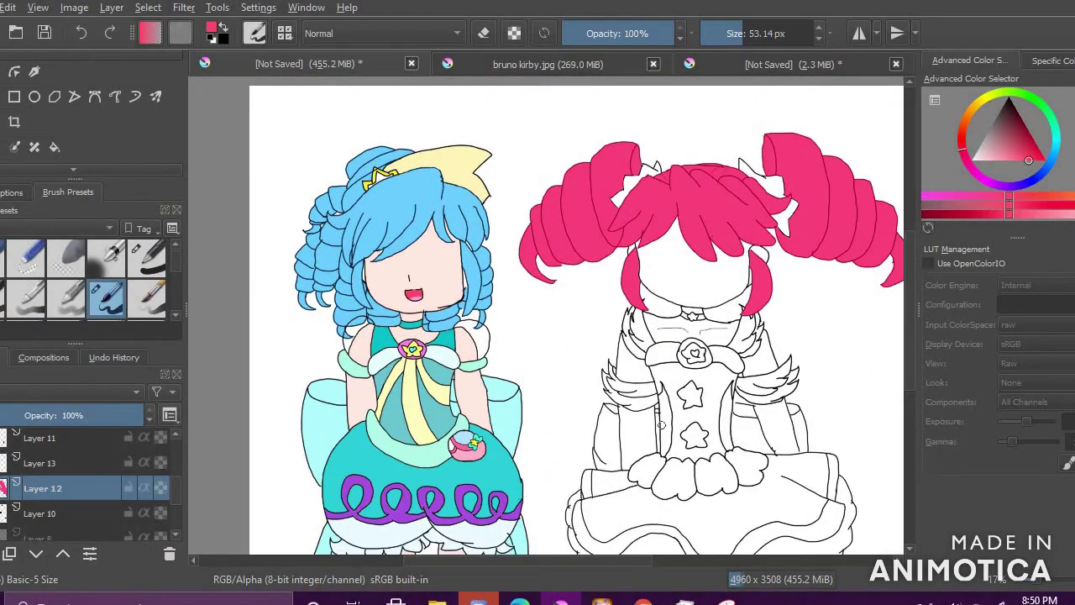
scroll(662, 424, up, 2)
scroll(576, 507, down, 4)
scroll(576, 506, up, 2)
scroll(622, 353, down, 1)
scroll(674, 192, up, 2)
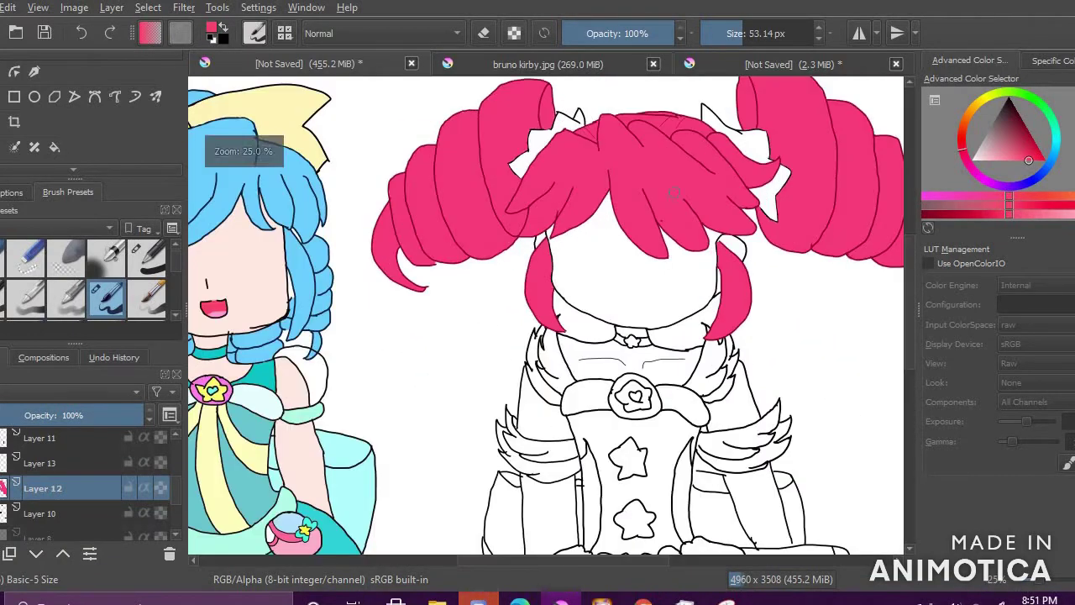
scroll(673, 193, up, 2)
scroll(469, 483, down, 7)
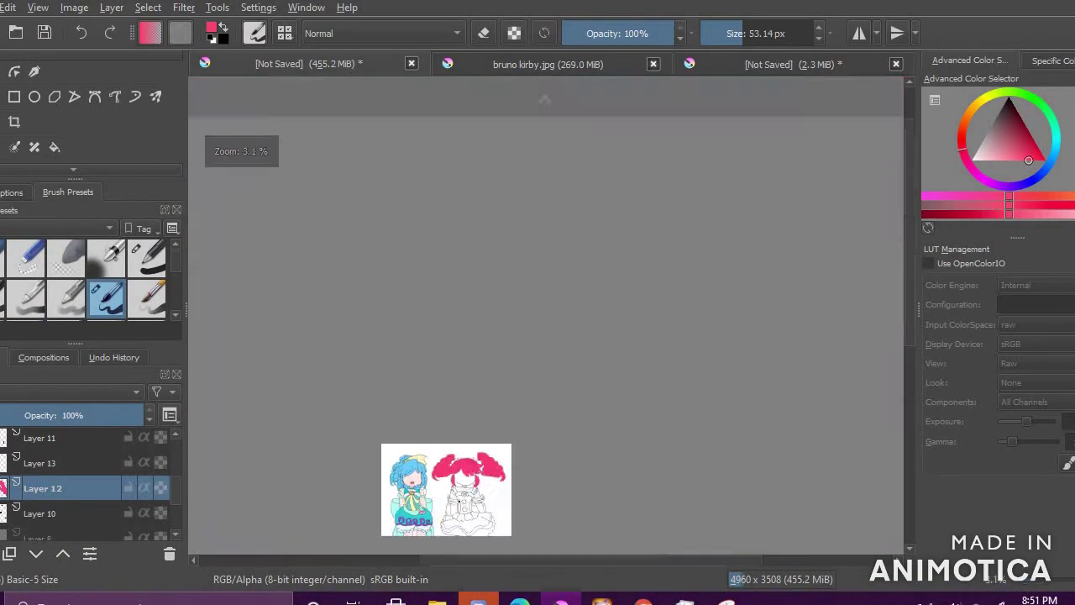
scroll(470, 515, up, 7)
Step: Try filling part of the right character with the pale skin tone on Layer 12
click(1073, 134)
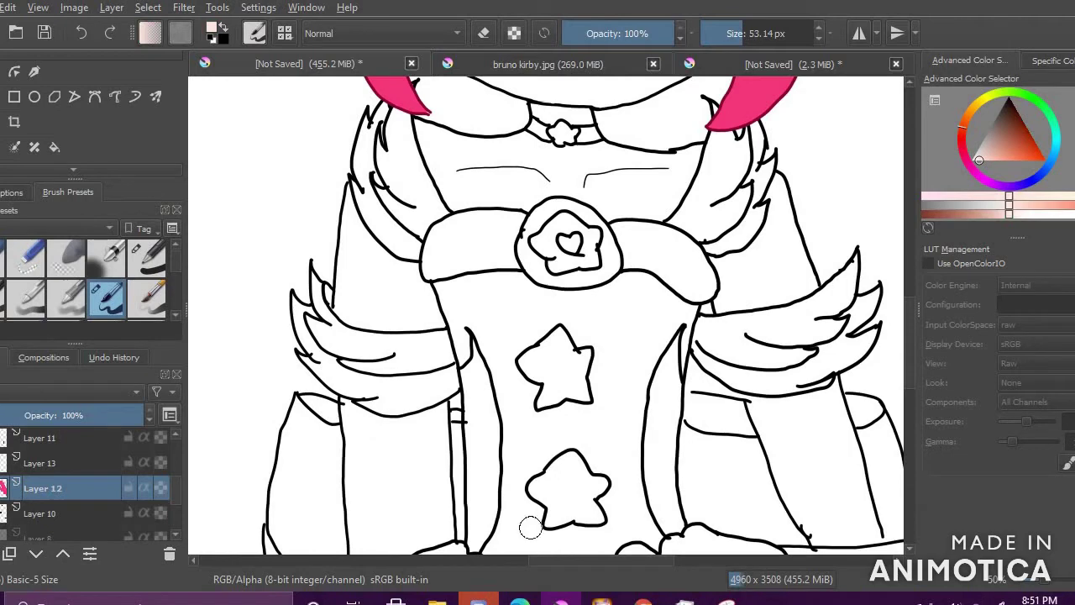
click(54, 147)
click(386, 252)
key(ctrl+z)
Step: Identify Layer 10 by toggling its visibility and move it above Layer 12
click(1, 513)
click(1, 513)
drag(50, 513, 53, 474)
Step: Try filling the right character's face, neck, chest and arms with the pale skin tone on Layer 10
click(428, 308)
click(429, 309)
click(533, 188)
scroll(739, 327, down, 4)
scroll(739, 328, up, 2)
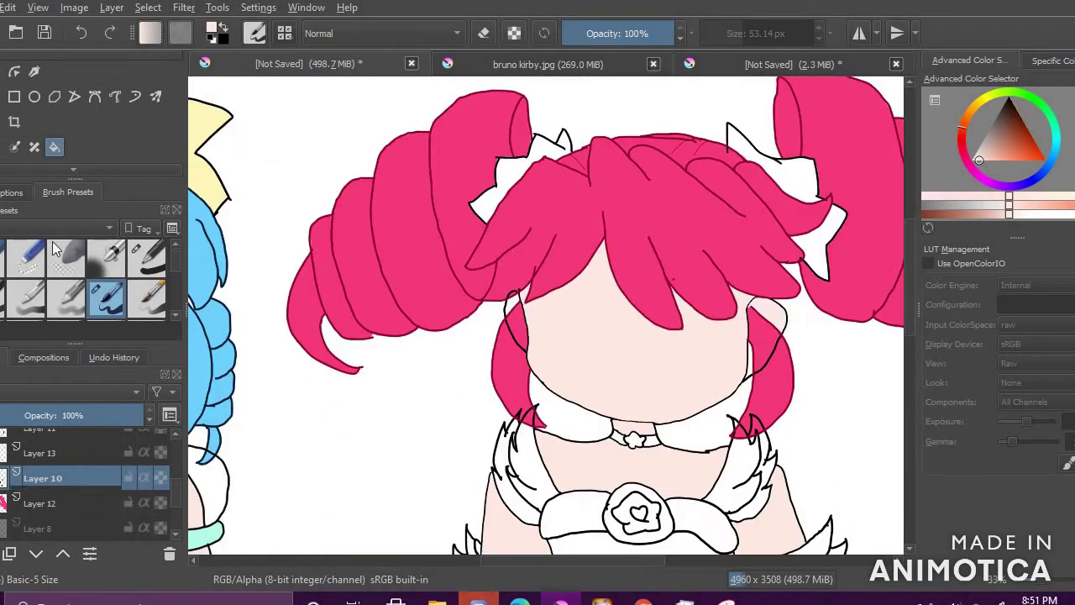
Step: Set the fill tool's grow selection to 0 px and undo the skin-tone fills on the right character
click(12, 193)
scroll(508, 395, down, 2)
key(ctrl+z)
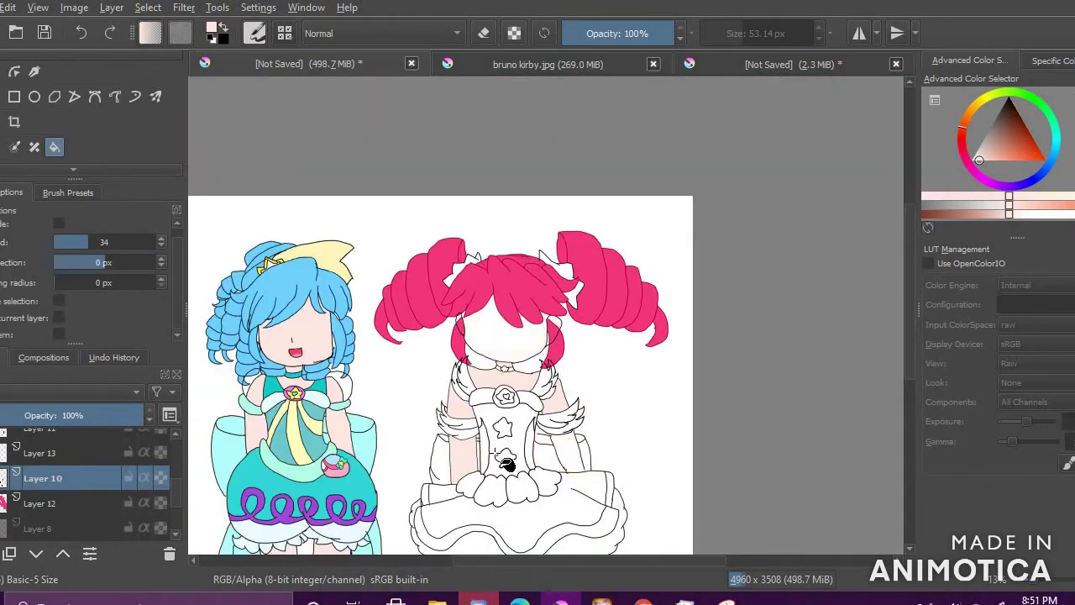
key(ctrl+z)
key(ctrl+z)
key(ctrl+z)
Step: Refill the right character's arms, chest and face with the pale skin tone
scroll(456, 462, up, 2)
click(468, 452)
click(465, 355)
click(651, 437)
click(581, 298)
click(576, 244)
Step: Fill the right character's small remaining skin areas, including an ear and the gap beside the side lock
scroll(561, 263, up, 3)
click(559, 269)
click(430, 141)
scroll(785, 172, up, 3)
click(777, 168)
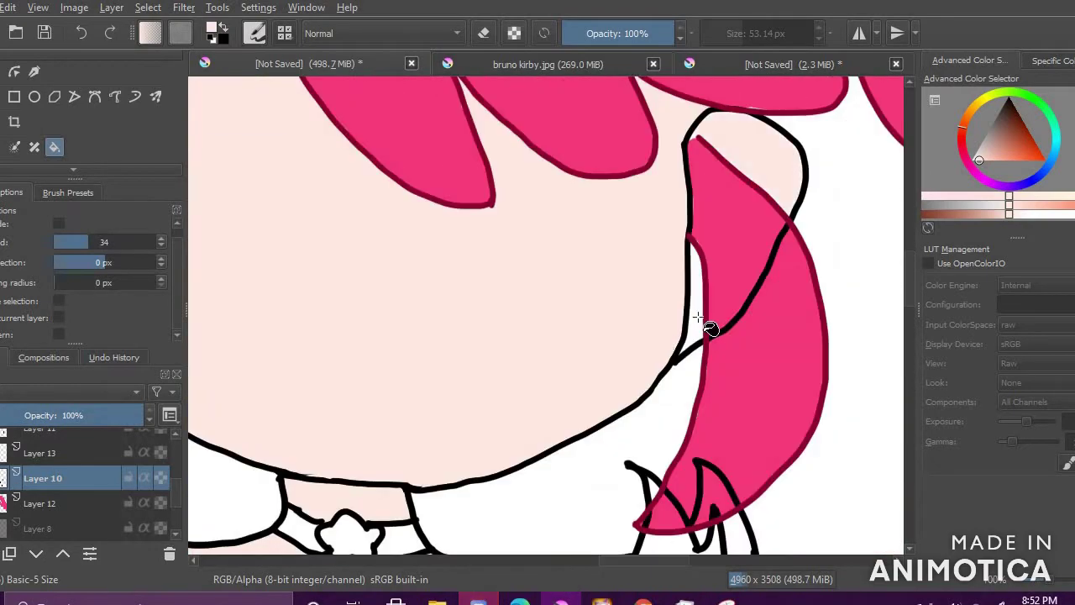
click(694, 321)
Step: Move Layer 10 back below Layer 12
scroll(636, 448, down, 6)
scroll(622, 469, up, 3)
drag(71, 478, 76, 511)
scroll(553, 437, down, 1)
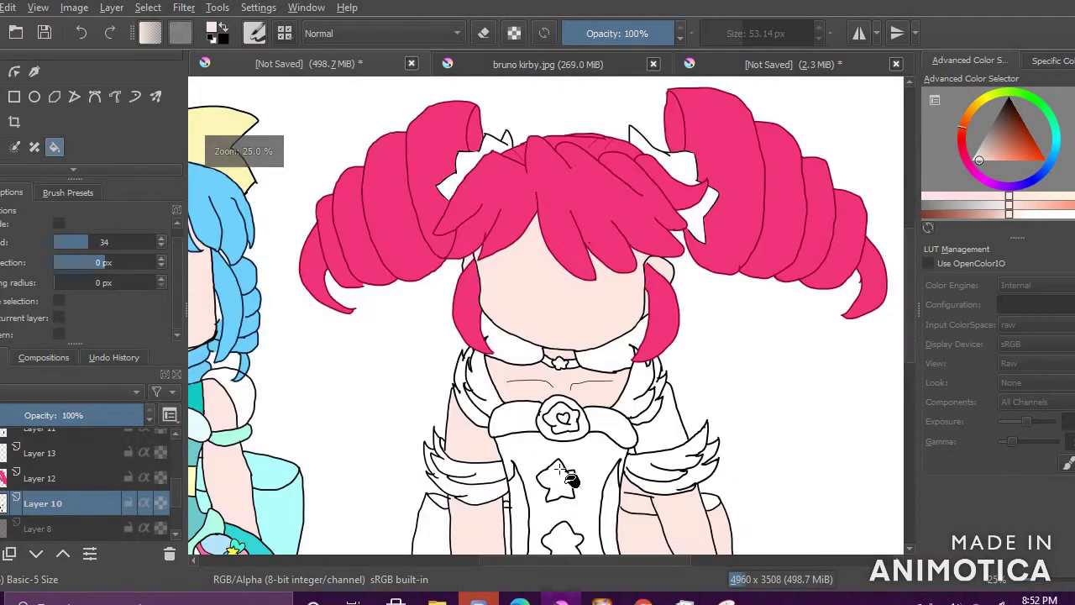
Step: Choose a bright yellow and fill the right character's hair bows and choker star with it
click(986, 98)
click(1017, 158)
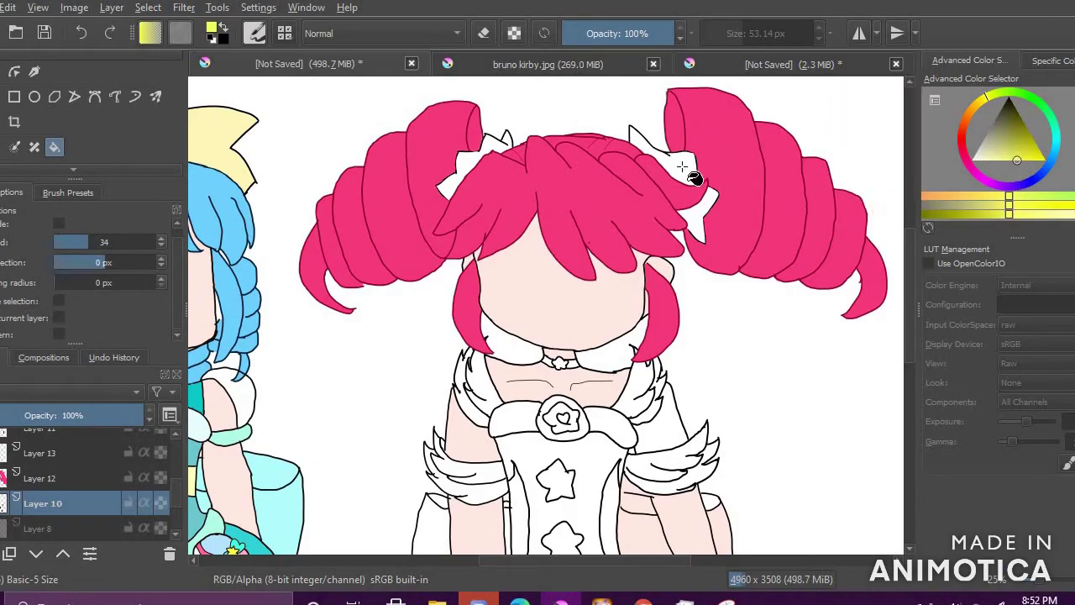
click(697, 168)
click(710, 228)
click(492, 168)
scroll(576, 360, up, 4)
scroll(594, 360, down, 5)
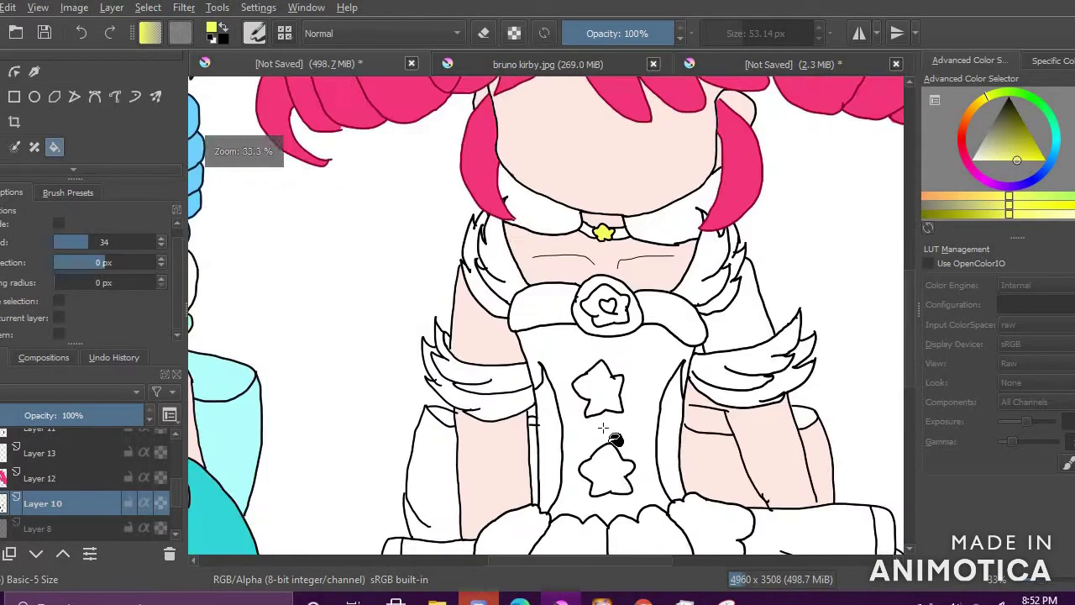
Step: Fill the two bodice stars and the bow sections behind the right character's arm with the bright yellow
scroll(631, 504, up, 3)
click(548, 397)
scroll(607, 385, up, 3)
click(794, 441)
scroll(883, 372, down, 3)
scroll(897, 293, up, 3)
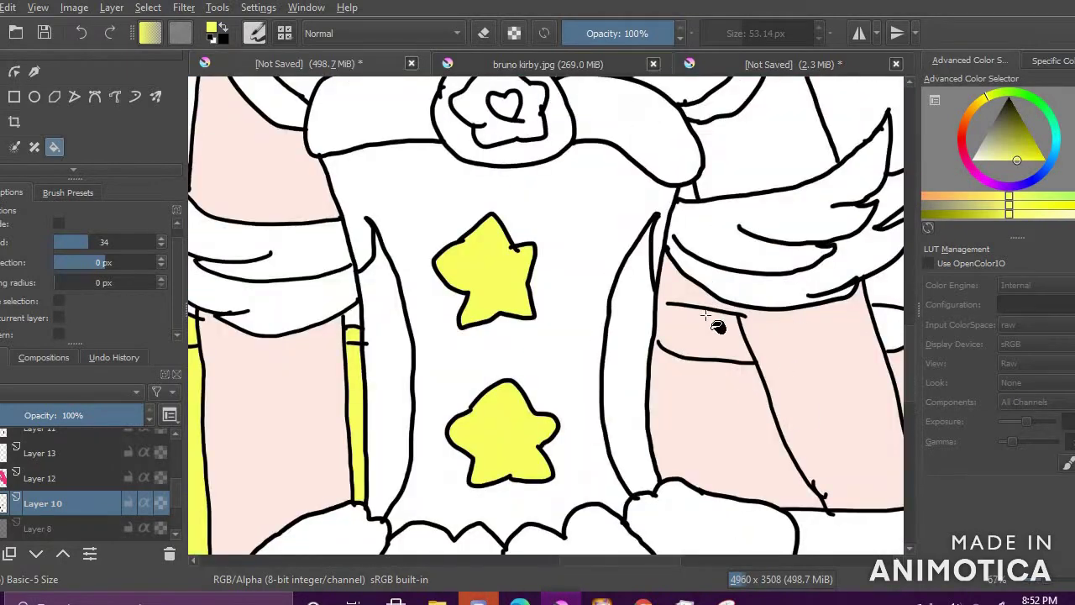
Step: Try brushing yellow over the skin-toned bow section between the bodice and the arm
key(b)
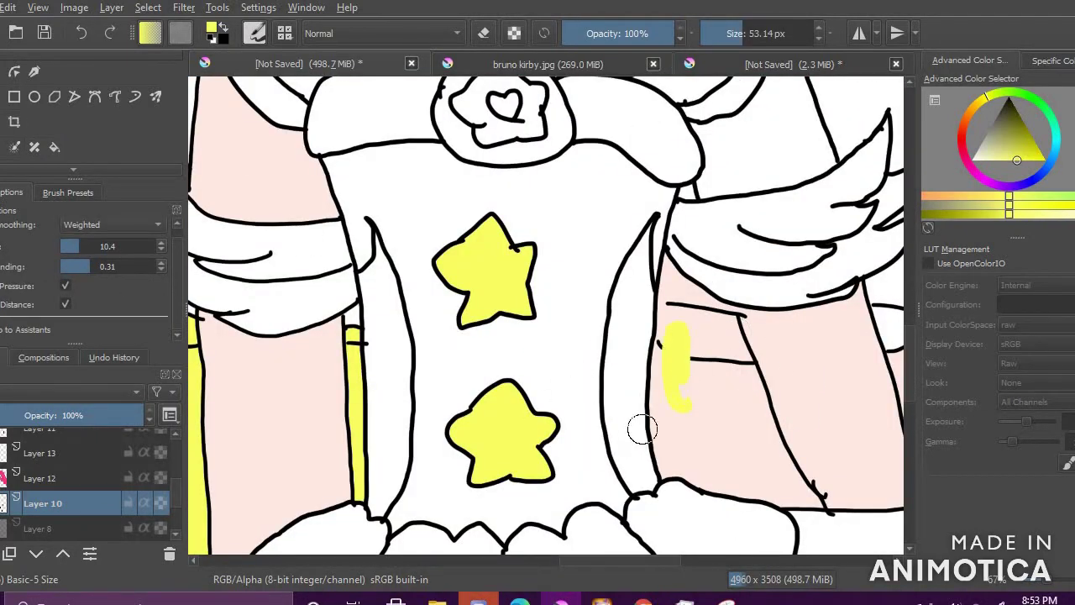
scroll(676, 399, down, 3)
key(ctrl+z)
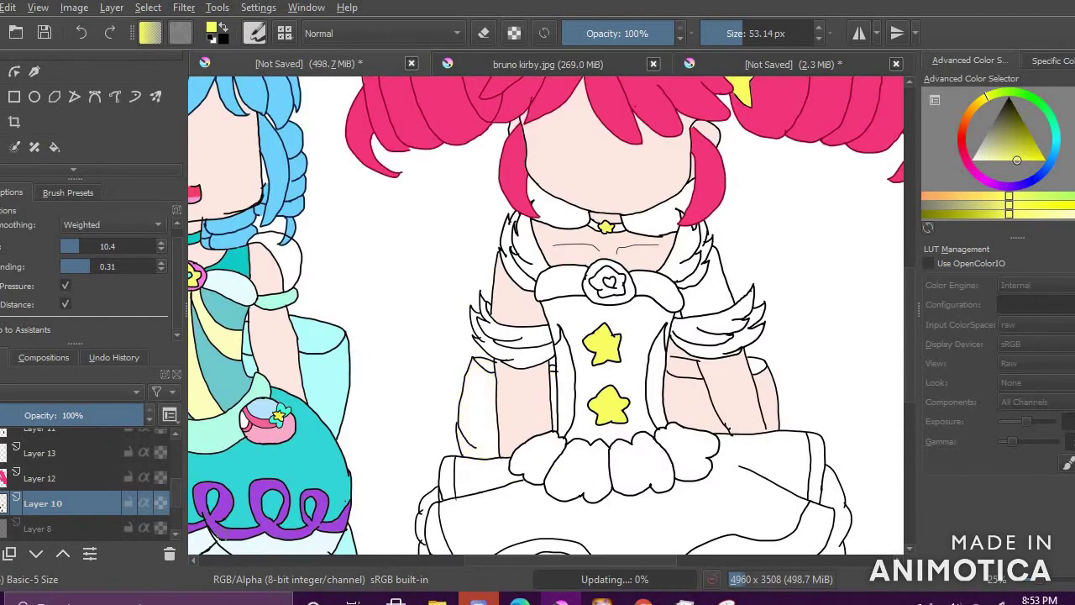
Step: Undo the yellow and skin-tone fills and the layer reordering made for the right character
scroll(764, 345, down, 3)
key(ctrl+Page_Up)
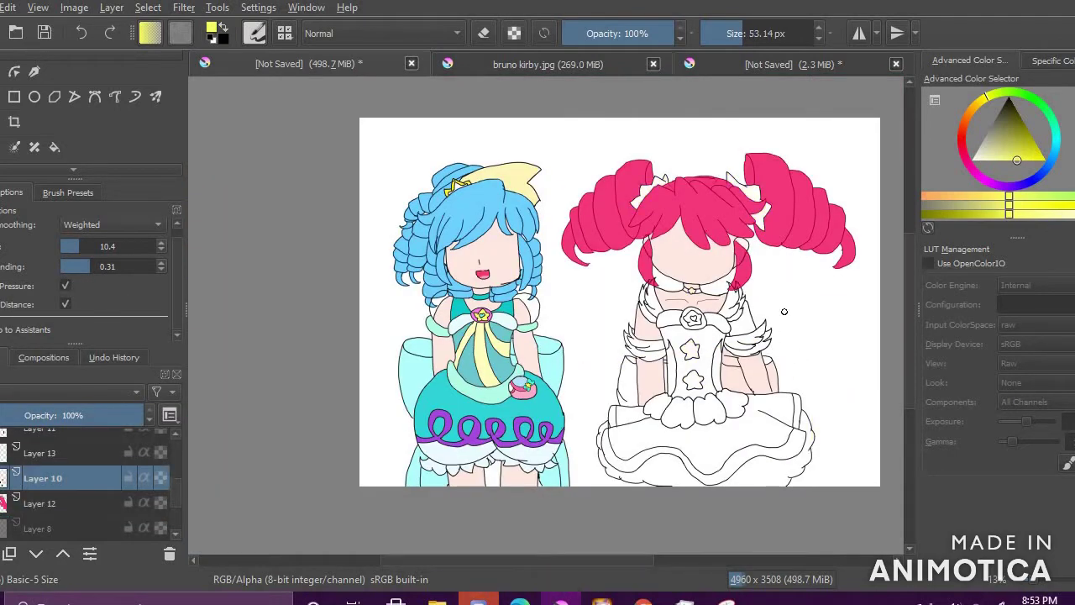
key(ctrl+z)
key(ctrl+z)
key(ctrl+z)
key(ctrl+z)
key(ctrl+z)
key(ctrl+z)
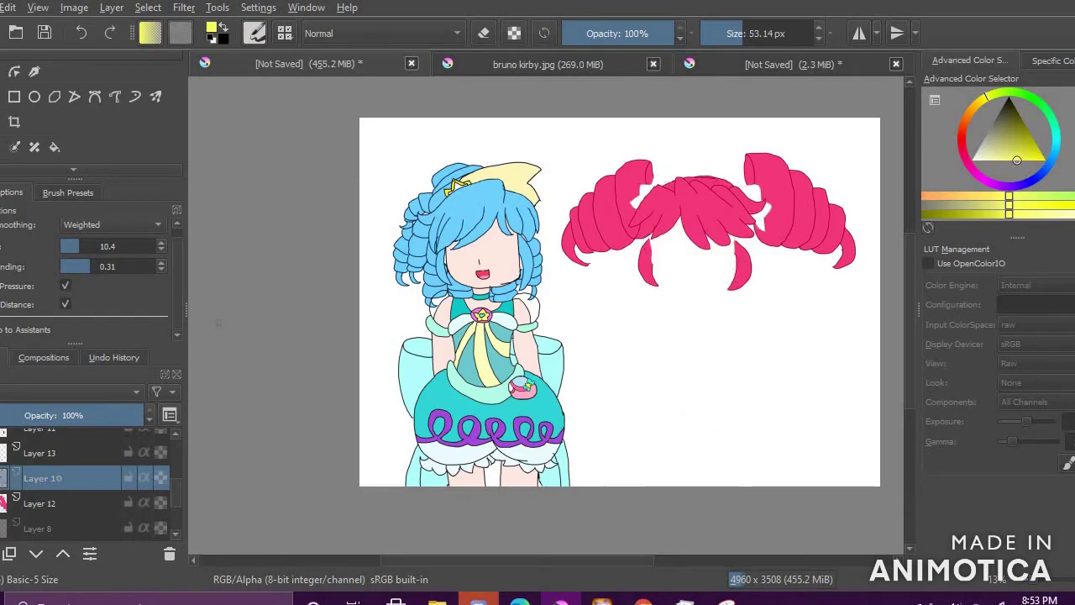
Step: Close the gaps in the bow outlines behind the right character's arm with the black Ink-2 Fineliner on Layer 10
click(67, 193)
click(107, 297)
click(1009, 99)
scroll(790, 388, up, 6)
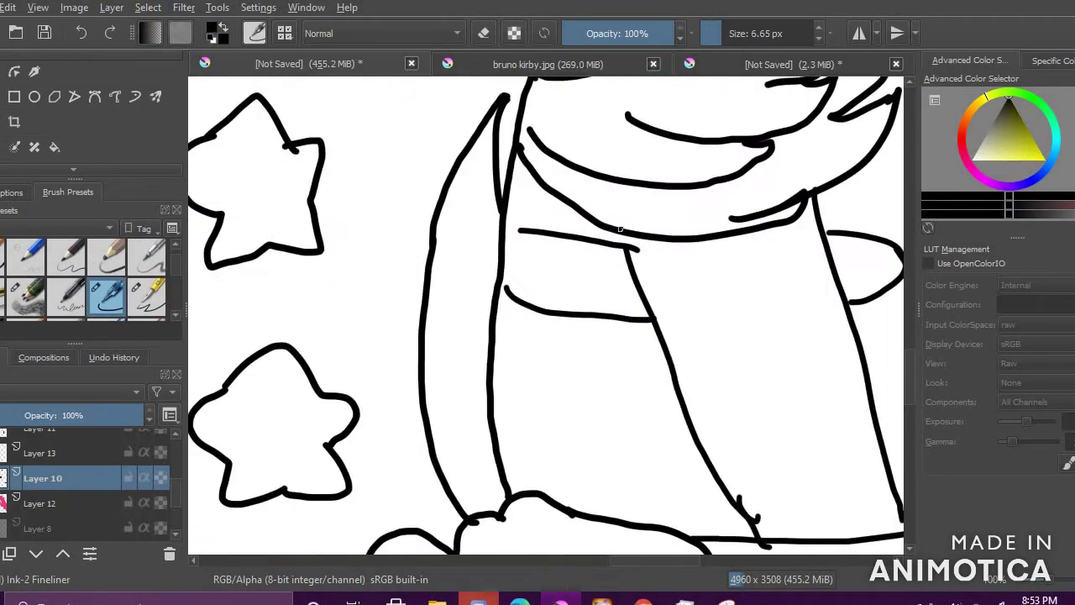
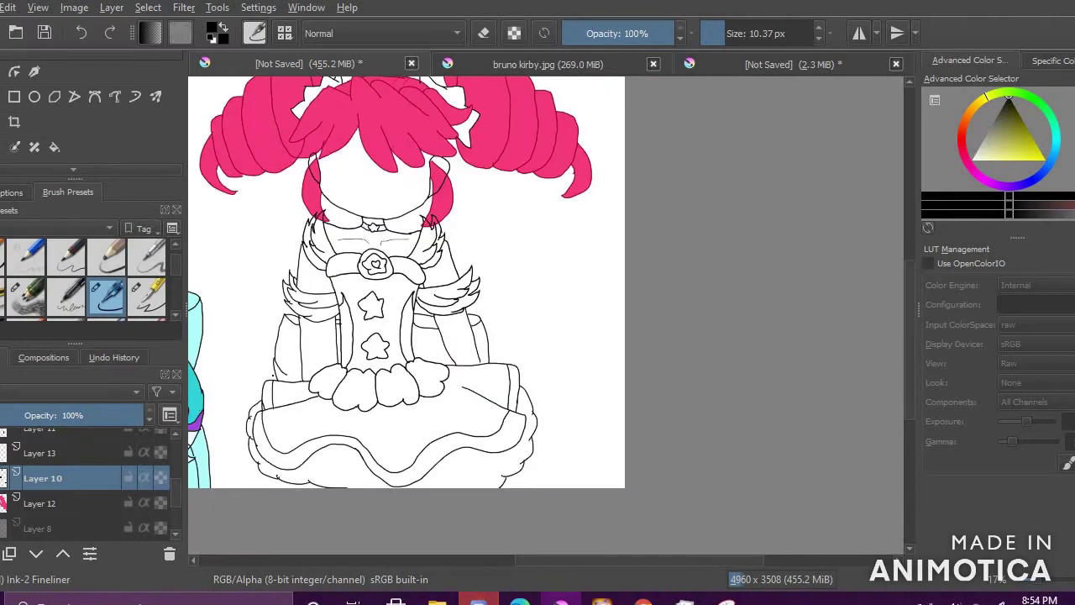
Step: Fill the right character's face, chest and arms with the pale skin tone on Layer 12
click(67, 503)
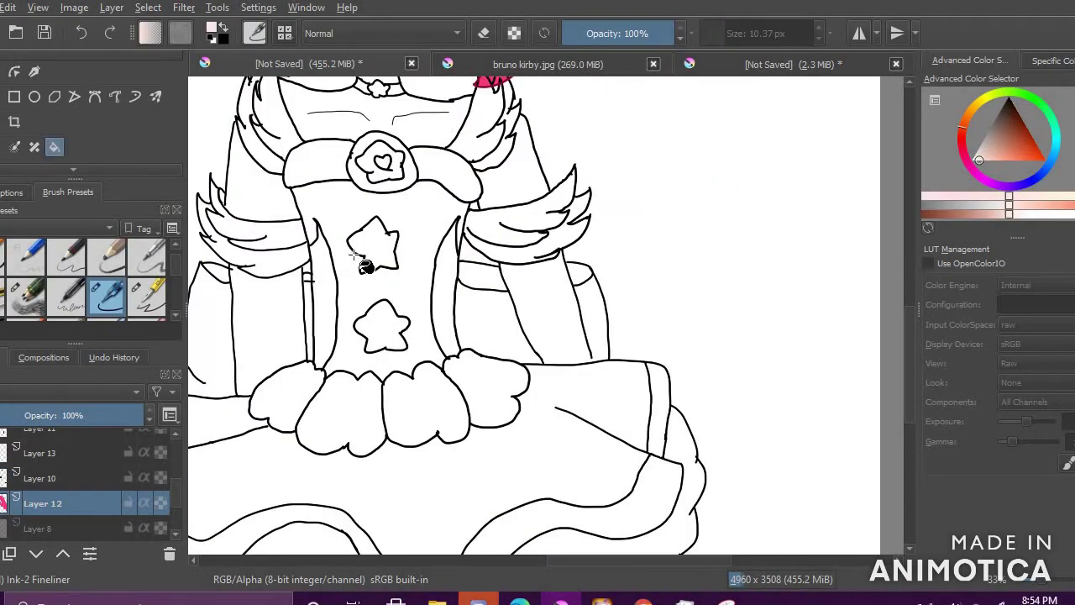
click(269, 336)
click(554, 311)
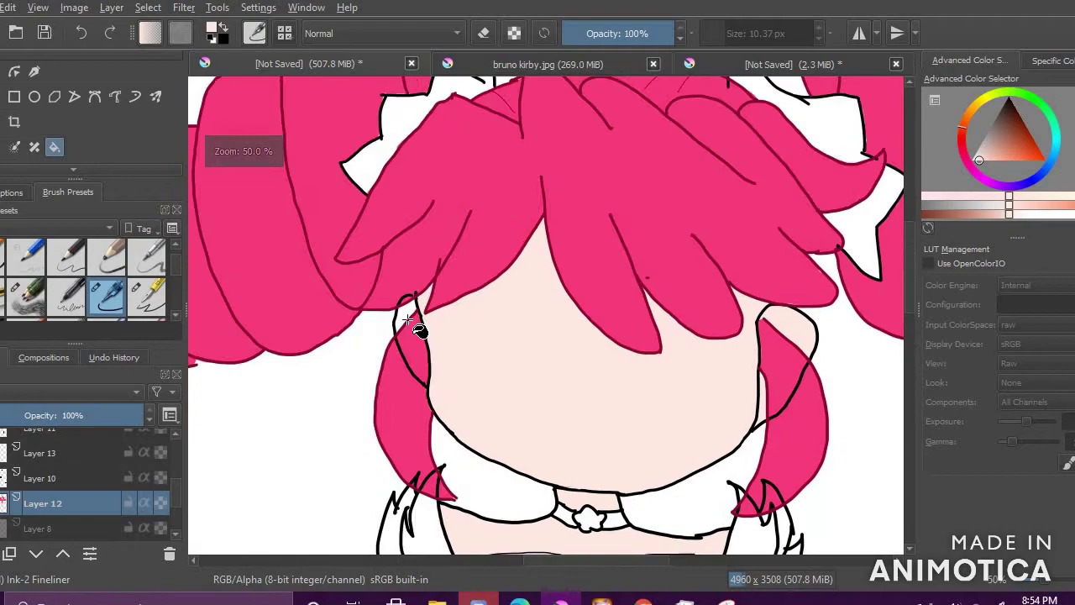
key(minus)
key(minus)
key(minus)
key(minus)
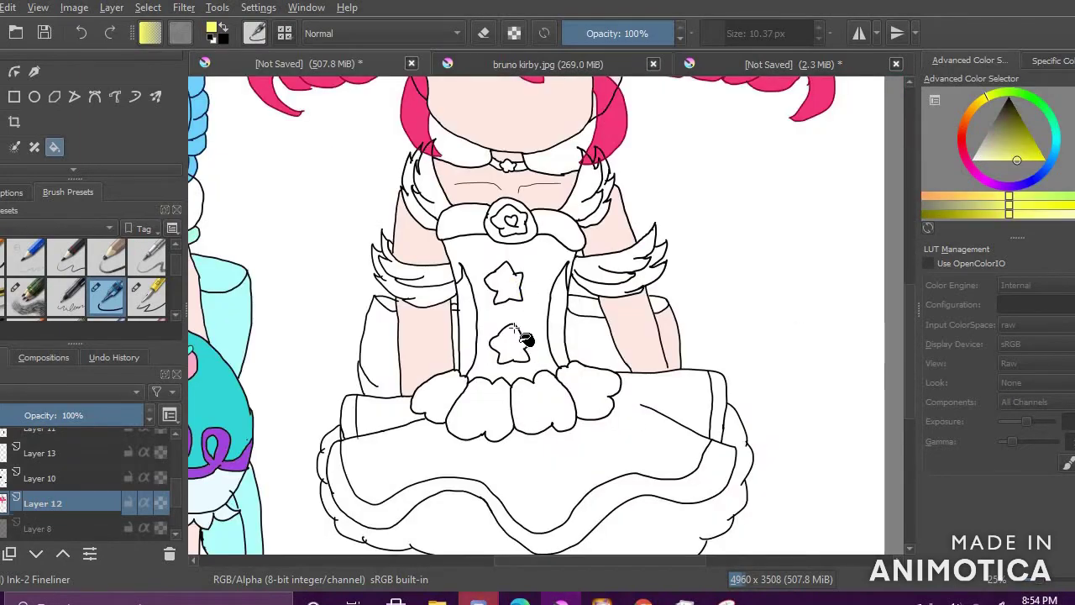
Step: Fill the two bodice stars and the brooch star with bright yellow, and the brooch's heart with cyan
click(511, 340)
click(509, 221)
key(1)
click(1056, 129)
click(1011, 159)
click(451, 298)
Step: Choose a medium pink and fill the brooch's outer ring with it
click(968, 165)
click(1002, 160)
click(536, 335)
Step: Choose a deeper pink and fill the scalloped waist ruffle and both bodice side panels with it
scroll(538, 462, down, 6)
scroll(538, 494, up, 2)
click(966, 159)
click(1015, 160)
click(544, 430)
click(604, 412)
click(511, 430)
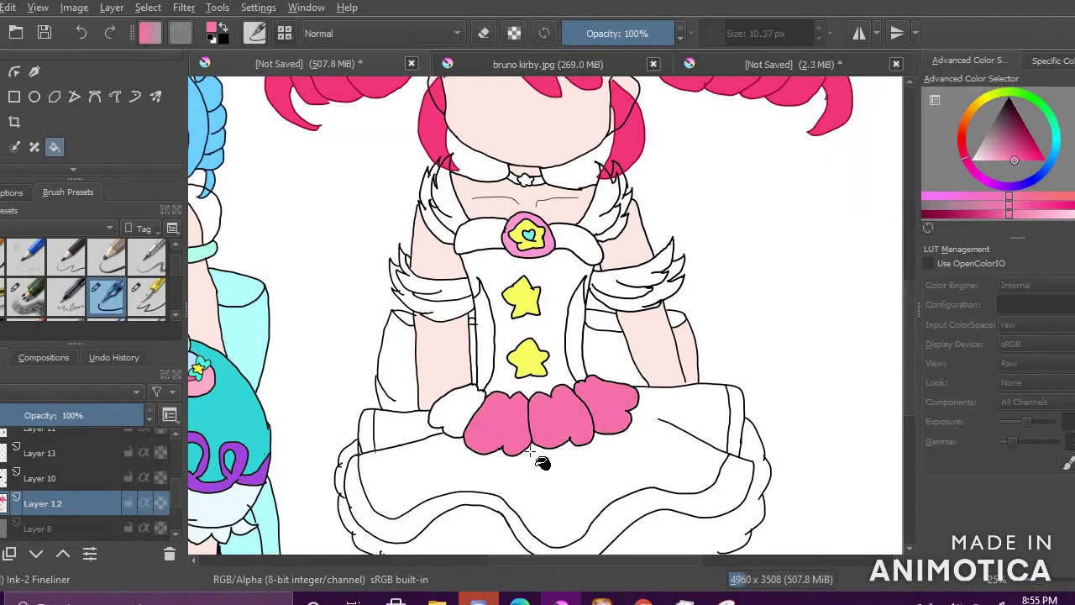
click(450, 412)
click(578, 353)
click(485, 353)
Step: Choose a light pink and fill the skirt, its back section and the bodice centre with it
click(989, 159)
click(588, 496)
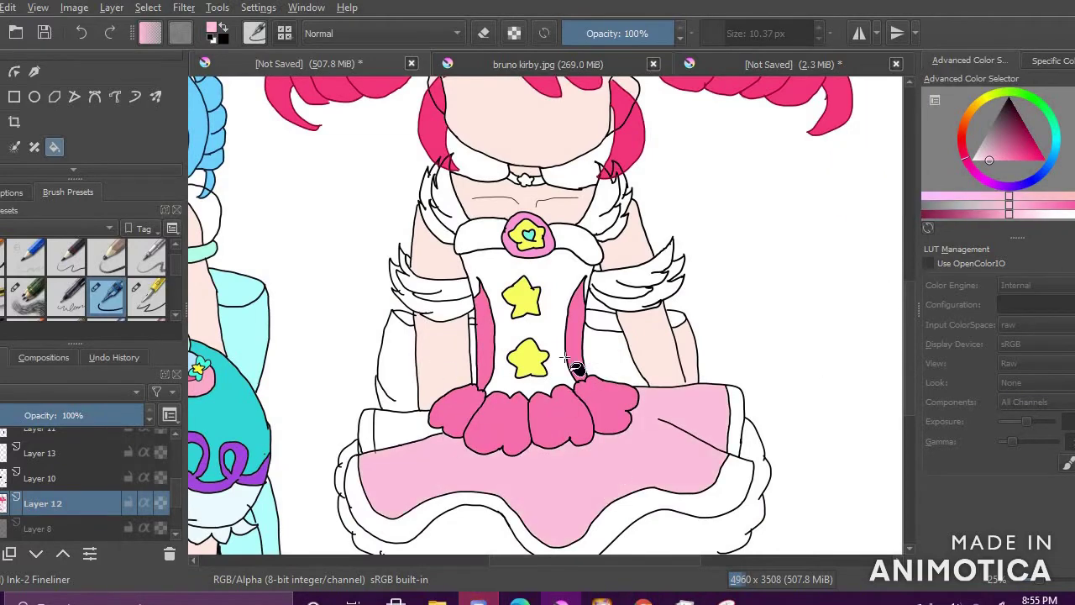
click(410, 430)
click(556, 361)
Step: Choose a very pale pink and try filling the petticoat ruffle below the skirt with it
scroll(589, 420, down, 3)
scroll(602, 436, up, 2)
click(974, 159)
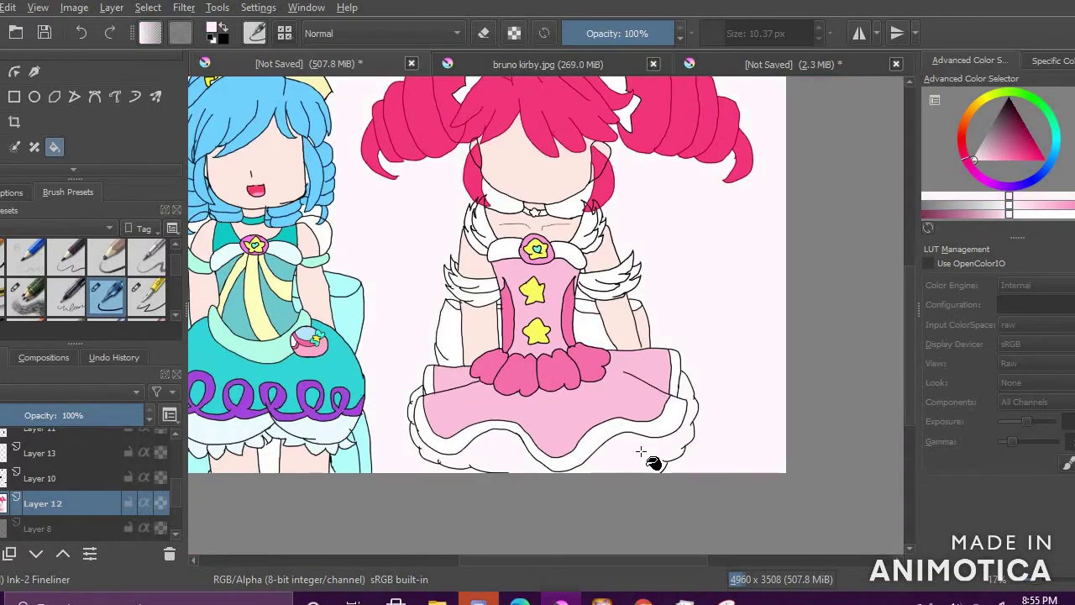
scroll(647, 453, down, 3)
scroll(662, 462, up, 4)
scroll(663, 491, down, 3)
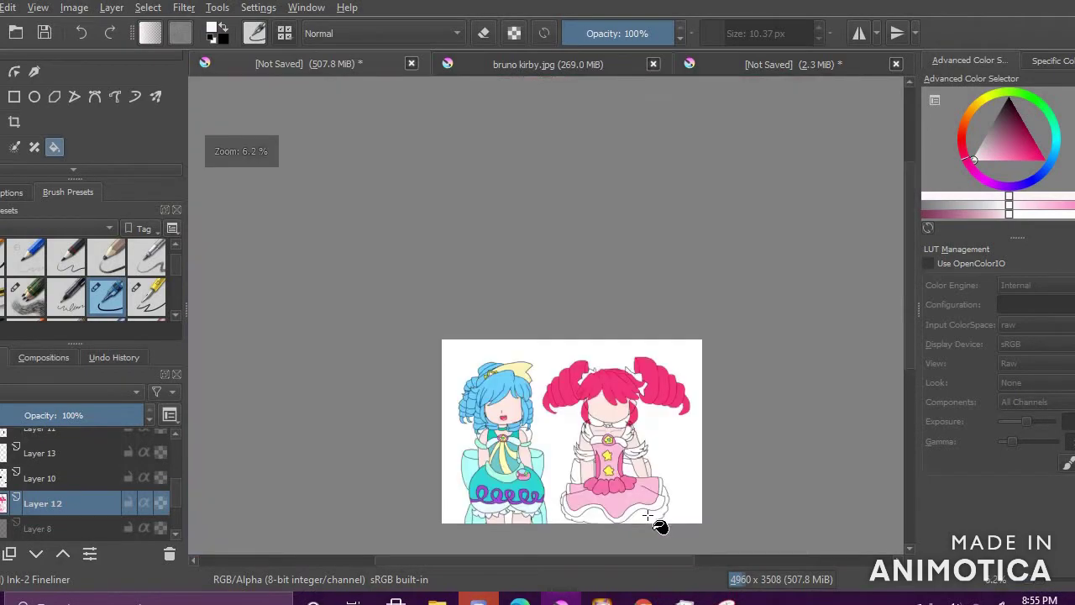
scroll(677, 472, up, 2)
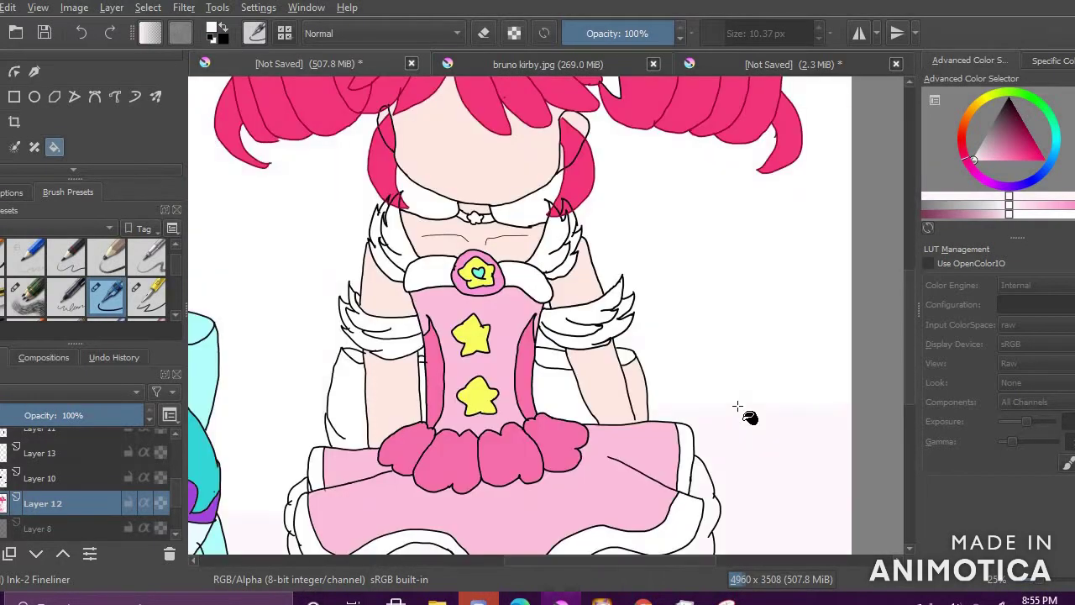
Step: Fill the bodice centre with the very pale pink
scroll(738, 406, down, 3)
scroll(713, 446, up, 3)
click(558, 277)
scroll(353, 489, up, 2)
scroll(227, 411, down, 3)
scroll(244, 431, up, 2)
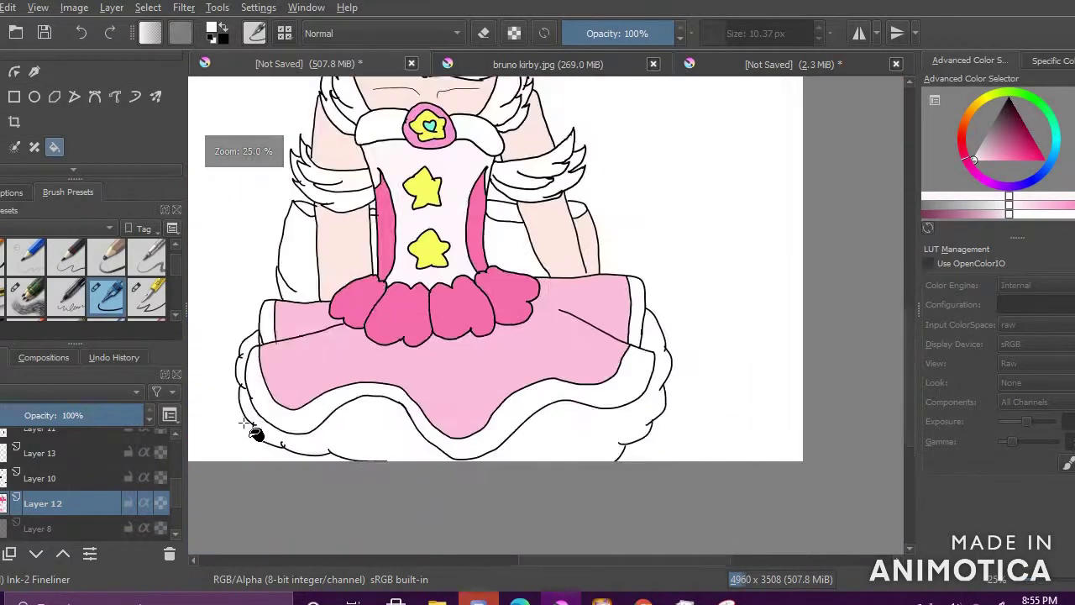
Step: Brush the very pale pink over the left and middle parts of the petticoat ruffle with the Basic-5 Size brush at 53.14 px
scroll(110, 281, up, 2)
click(107, 297)
scroll(241, 350, up, 1)
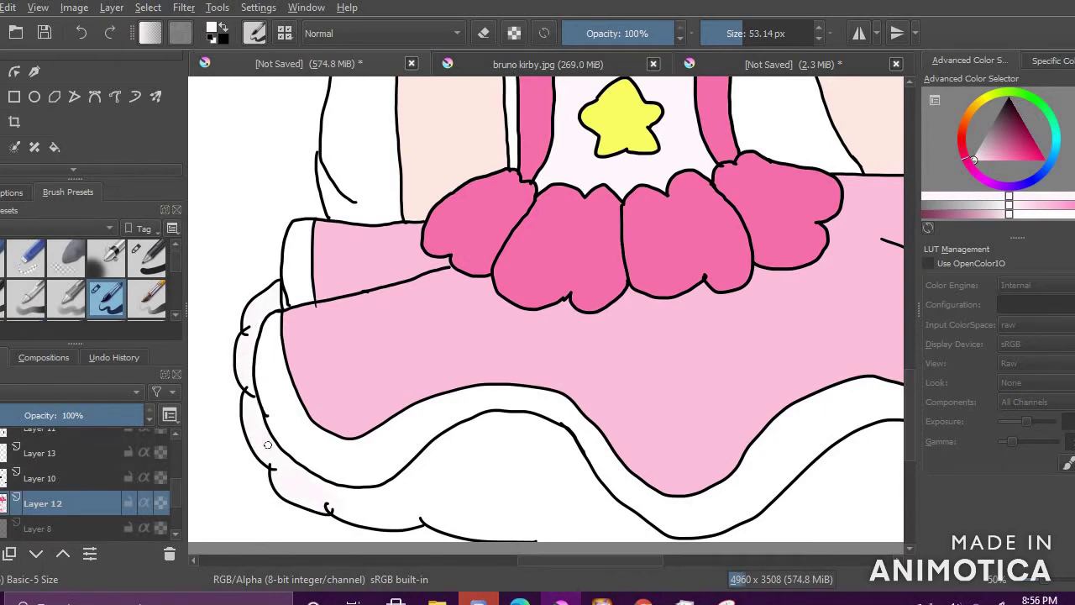
mouse_move(393, 519)
mouse_down()
mouse_move(441, 515)
mouse_move(471, 528)
mouse_move(535, 513)
mouse_move(574, 481)
mouse_up()
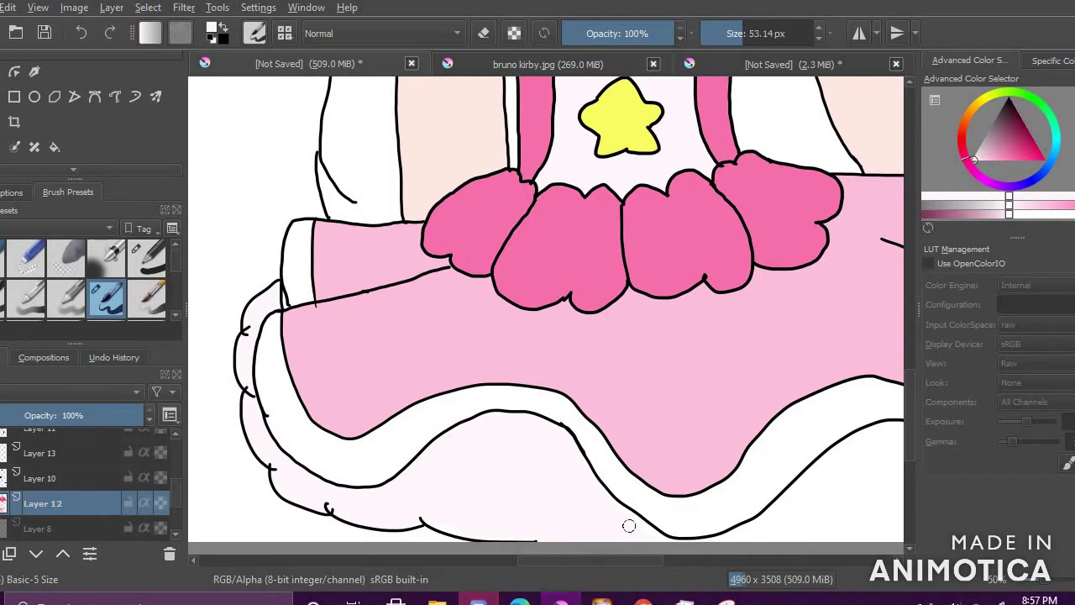
Step: Brush the very pale pink over the right part of the petticoat ruffle, up to the skirt's outer trim
scroll(645, 471, down, 4)
scroll(715, 481, up, 5)
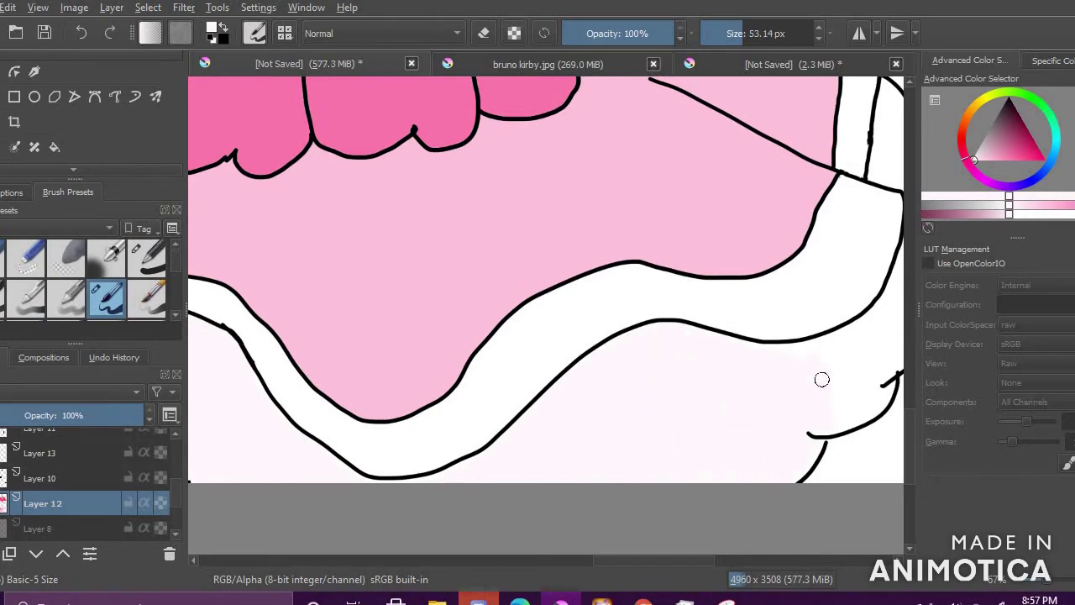
scroll(846, 333, down, 3)
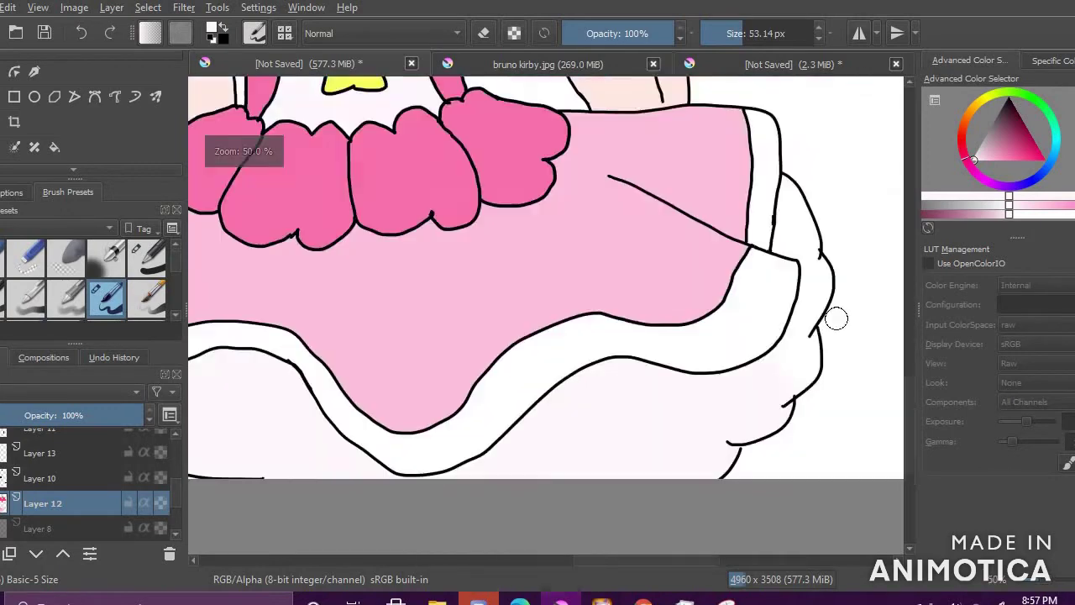
scroll(853, 323, up, 5)
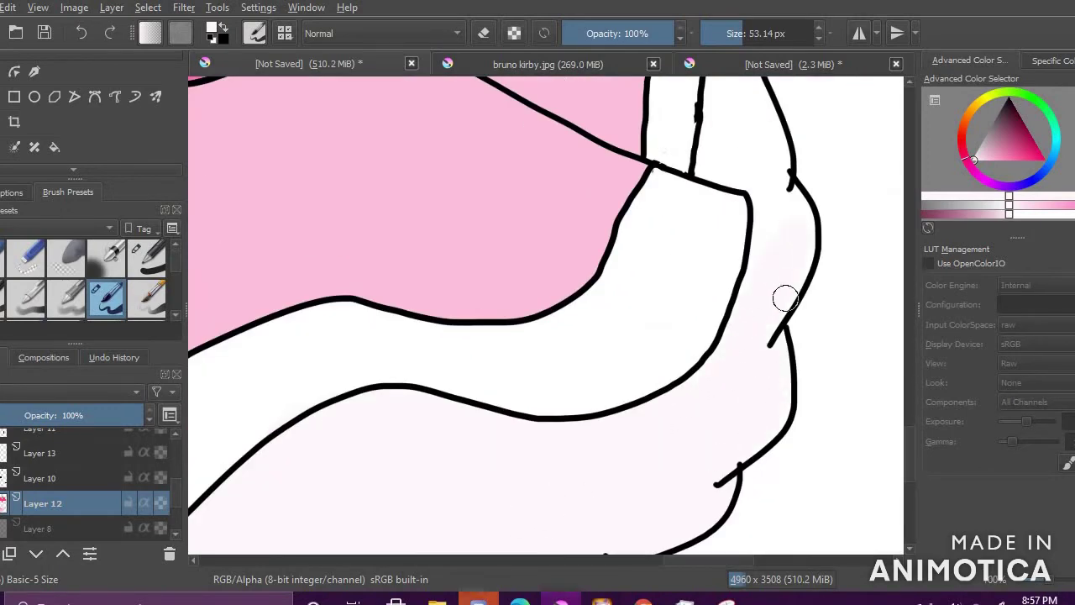
mouse_move(748, 152)
mouse_down()
mouse_move(756, 187)
mouse_move(764, 120)
mouse_move(735, 134)
mouse_up()
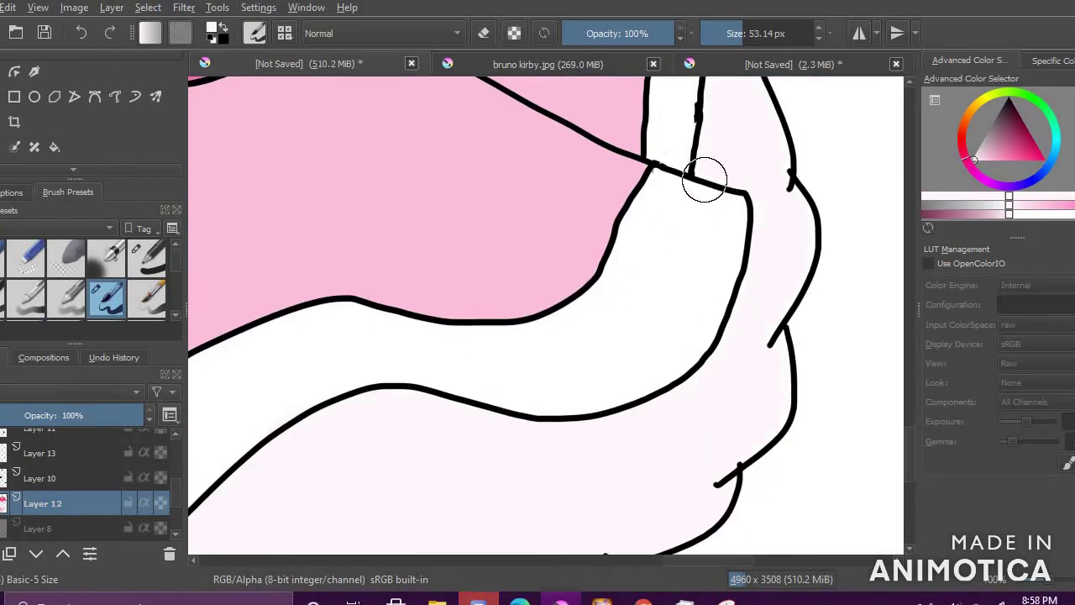
Step: Brush hot pink over the white gaps along the lower edge of the skirt's wavy trim on Layer 12
scroll(704, 181, down, 4)
scroll(725, 121, up, 4)
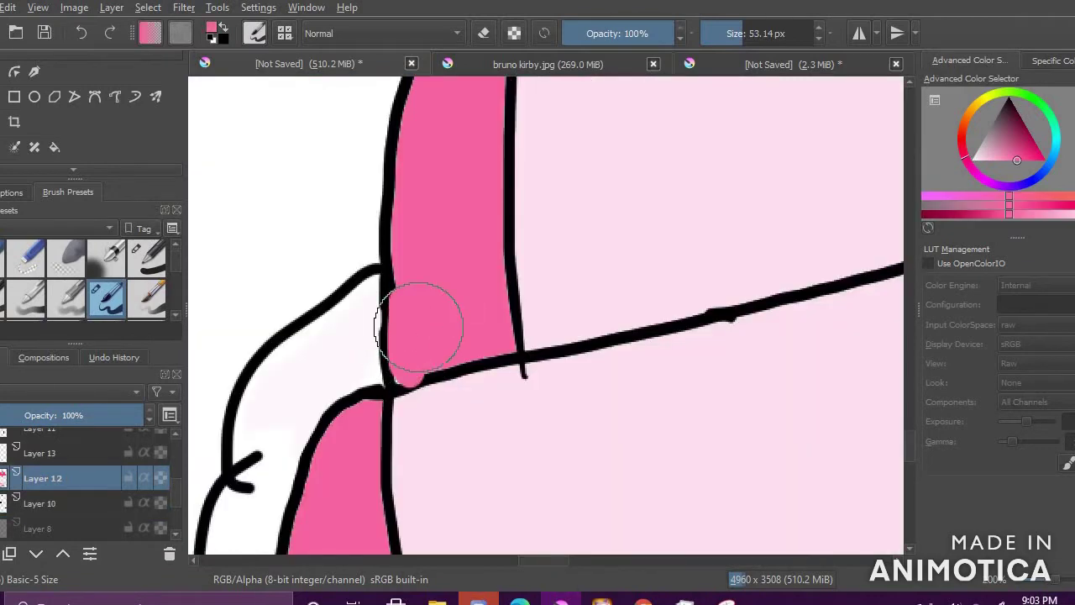
key(ctrl+z)
key(ctrl+shift+z)
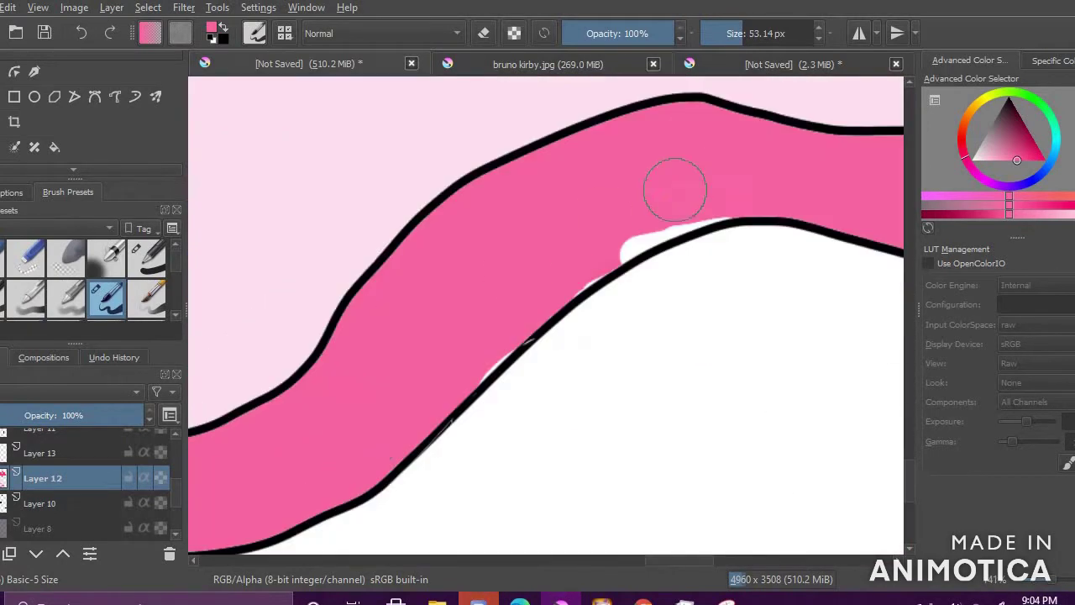
drag(676, 190, 630, 246)
mouse_move(702, 219)
mouse_down()
mouse_move(576, 288)
mouse_move(475, 368)
mouse_up()
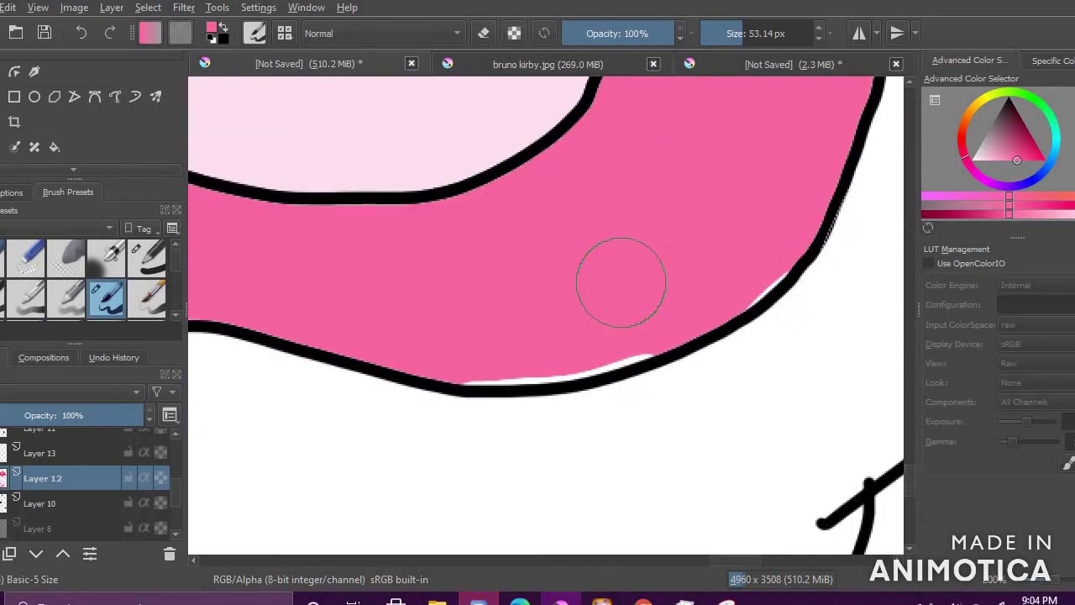
drag(456, 384, 505, 379)
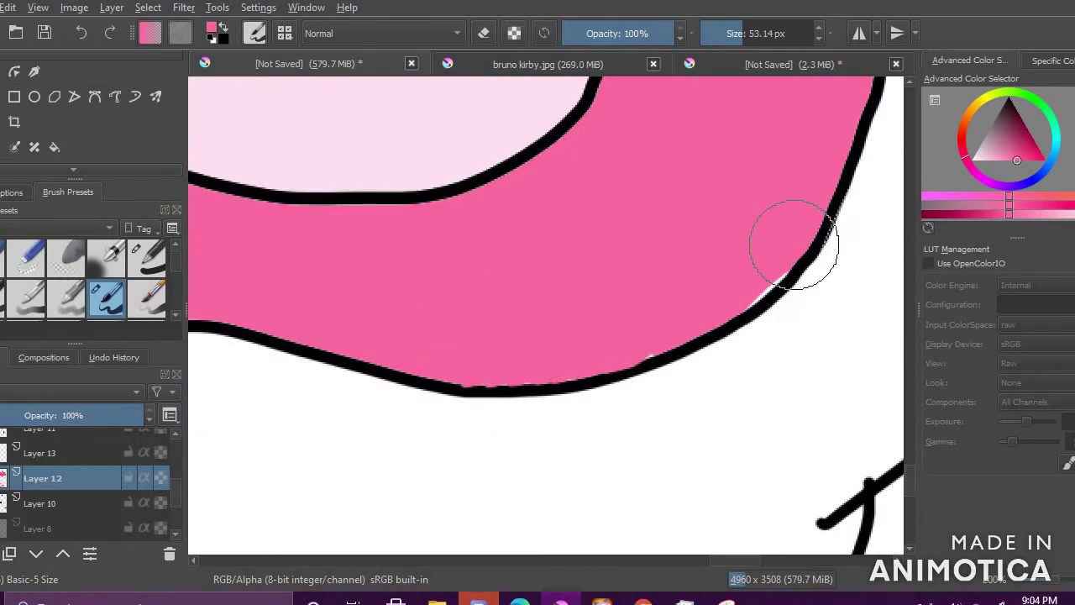
mouse_move(773, 286)
mouse_down()
mouse_move(744, 312)
mouse_move(657, 349)
mouse_up()
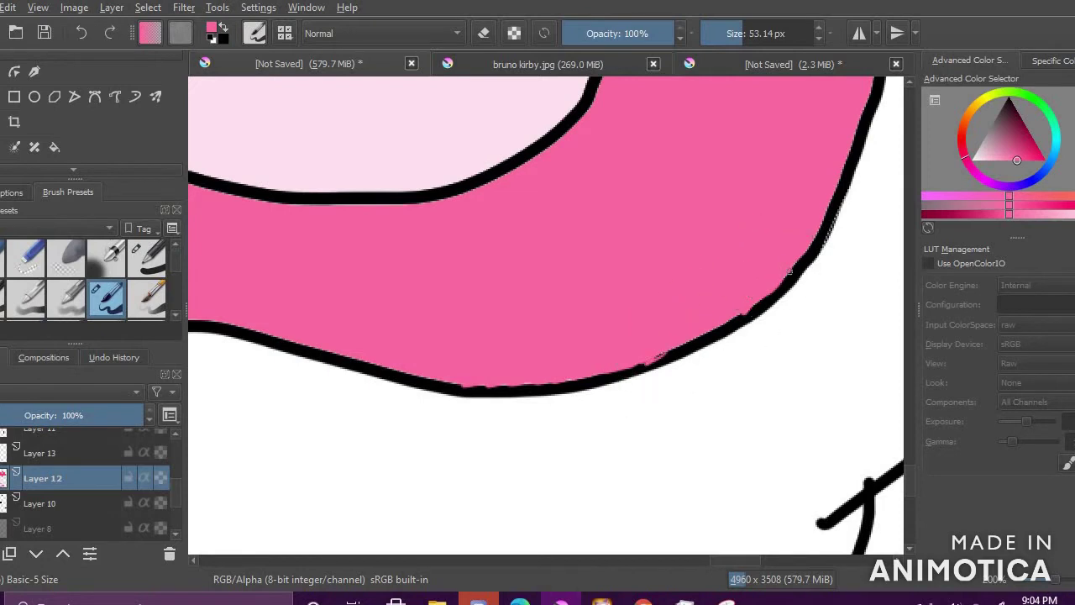
Step: Erase the pink overspill along the trim's lower edge at 25.22 px, and raise the eraser size to 56.39 px
key(e)
key(bracketleft)
key(bracketleft)
key(bracketleft)
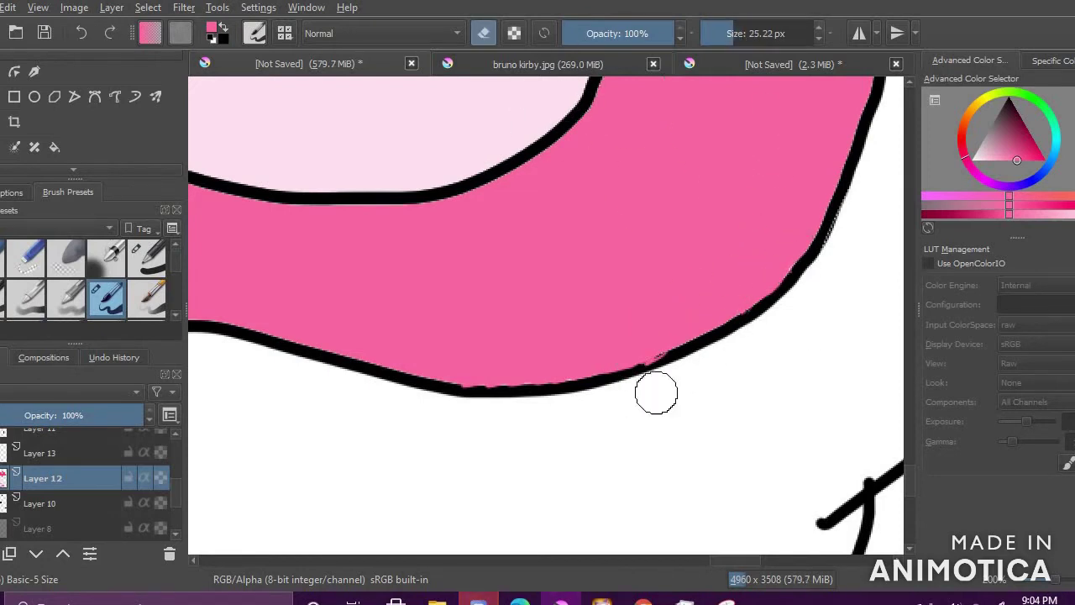
drag(514, 383, 455, 394)
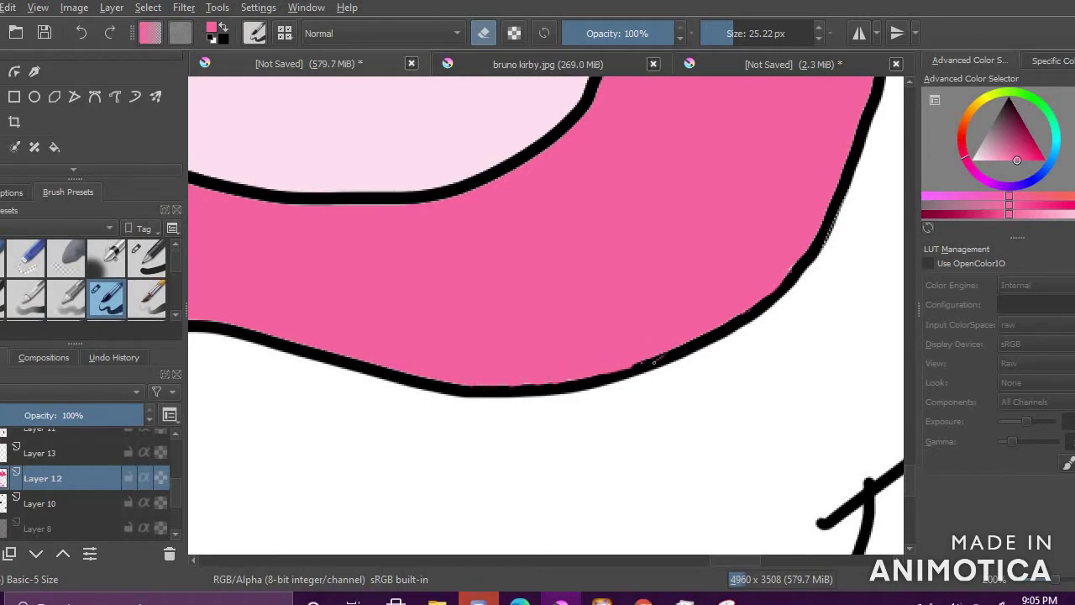
drag(746, 34, 743, 34)
scroll(547, 356, down, 6)
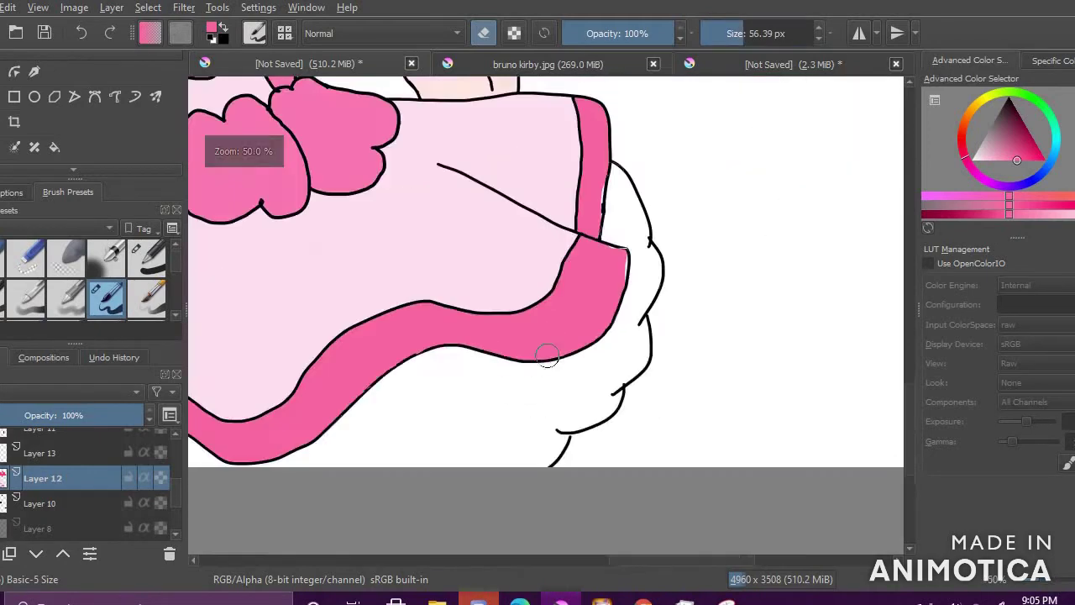
scroll(404, 197, up, 2)
scroll(742, 356, up, 2)
scroll(555, 479, down, 3)
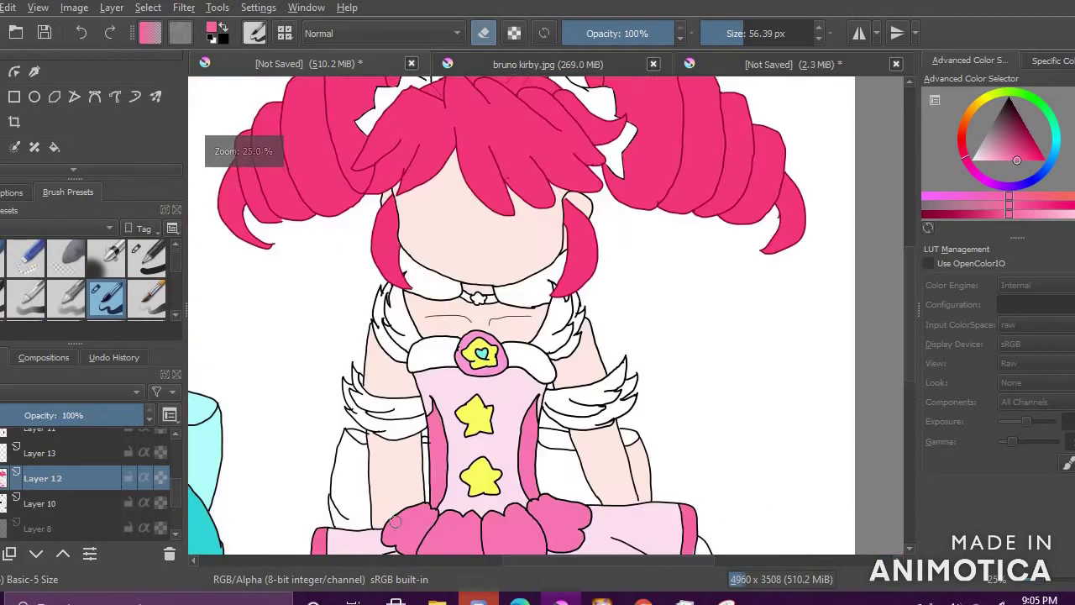
Step: Try a fineliner stroke beside the bow behind the arm on Layer 10, and undo it
scroll(538, 501, up, 3)
scroll(781, 351, down, 4)
scroll(813, 357, up, 5)
click(57, 502)
key(e)
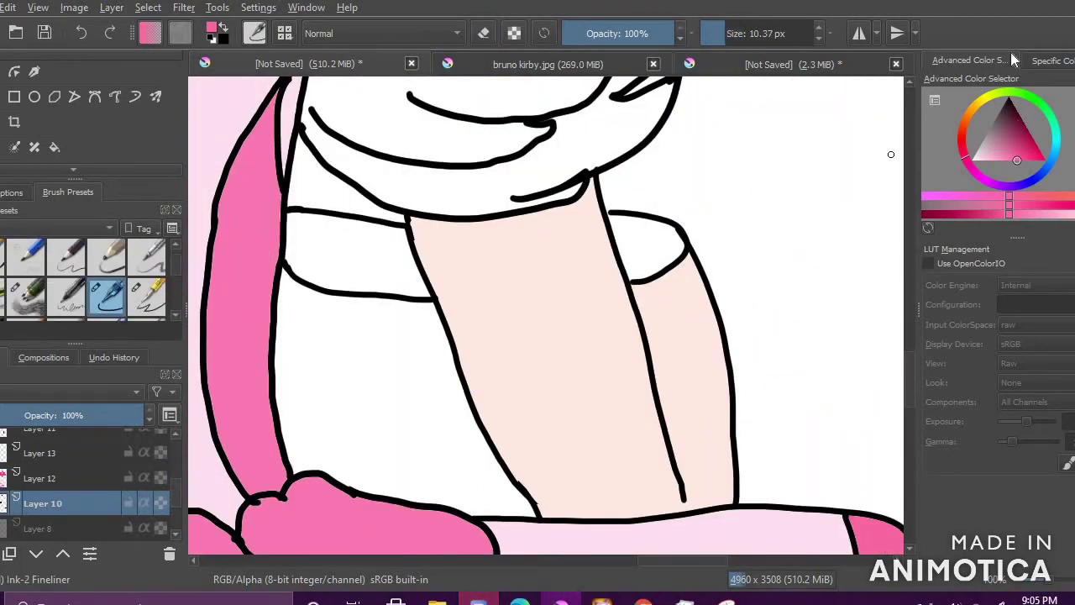
mouse_move(785, 266)
mouse_down()
mouse_move(768, 345)
mouse_move(776, 303)
mouse_up()
key(ctrl+z)
Step: Clear the skin tone from the forearm and the adjoining bow section on Layer 12 with an erasing fill
click(57, 478)
click(484, 32)
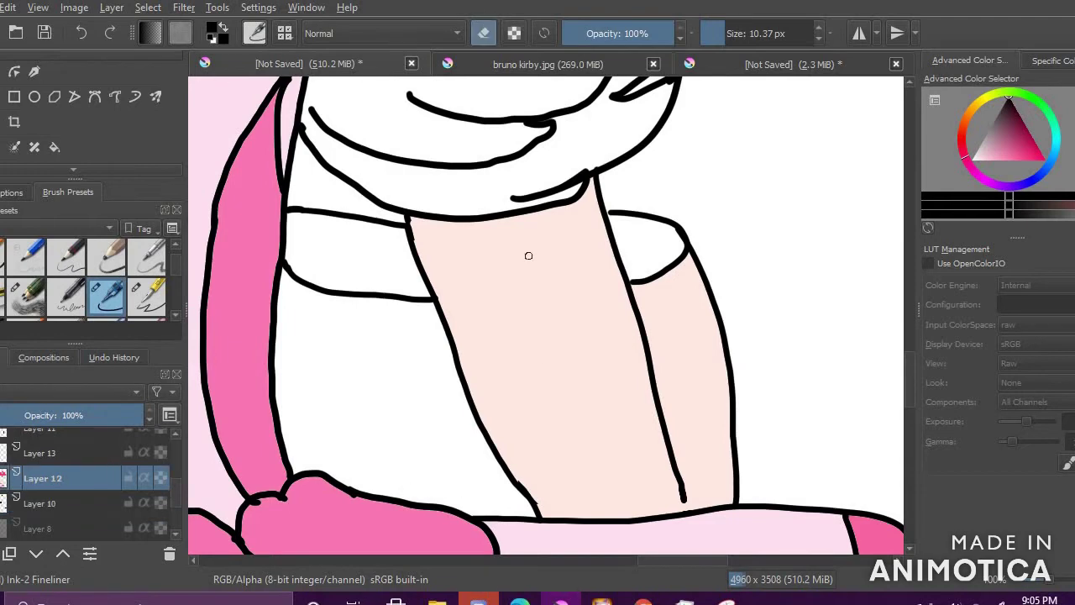
click(55, 148)
click(520, 370)
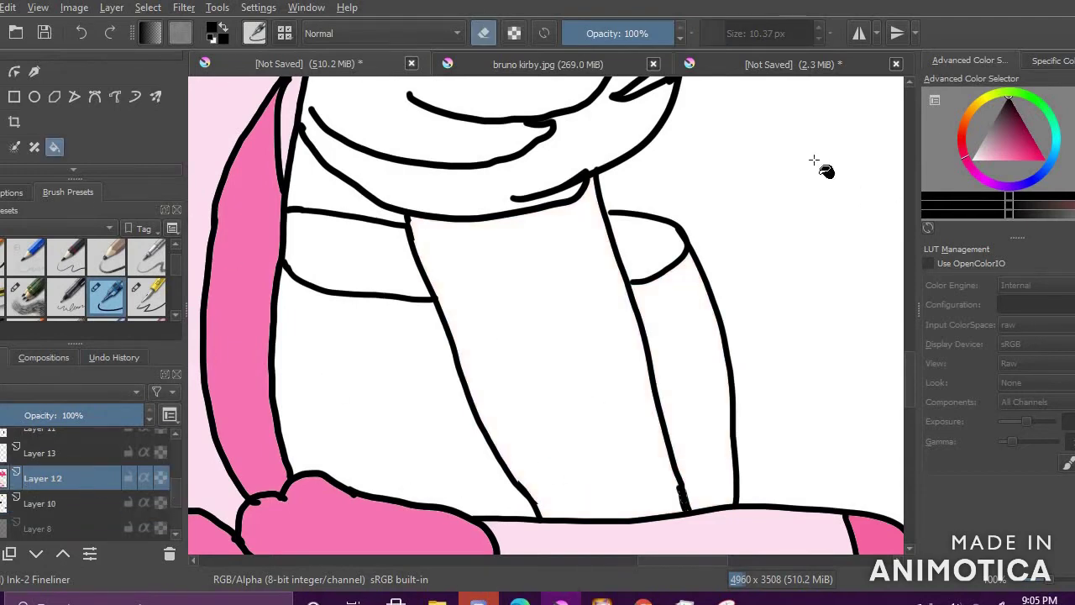
Step: Join the bow's upper outline to the forearm's outline with the black fineliner on Layer 10
key(Page_Down)
key(b)
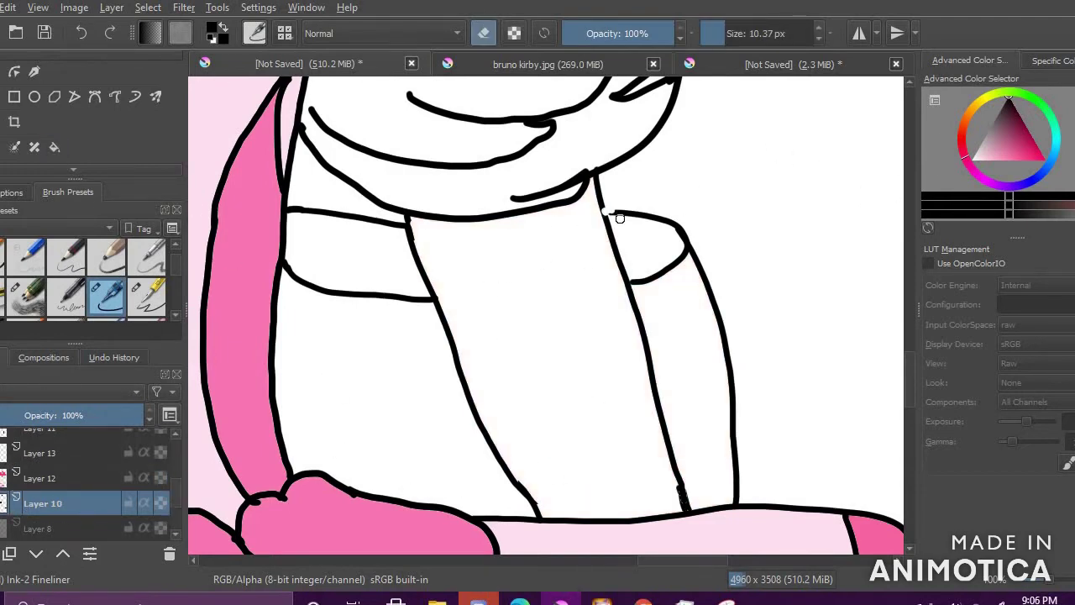
key(e)
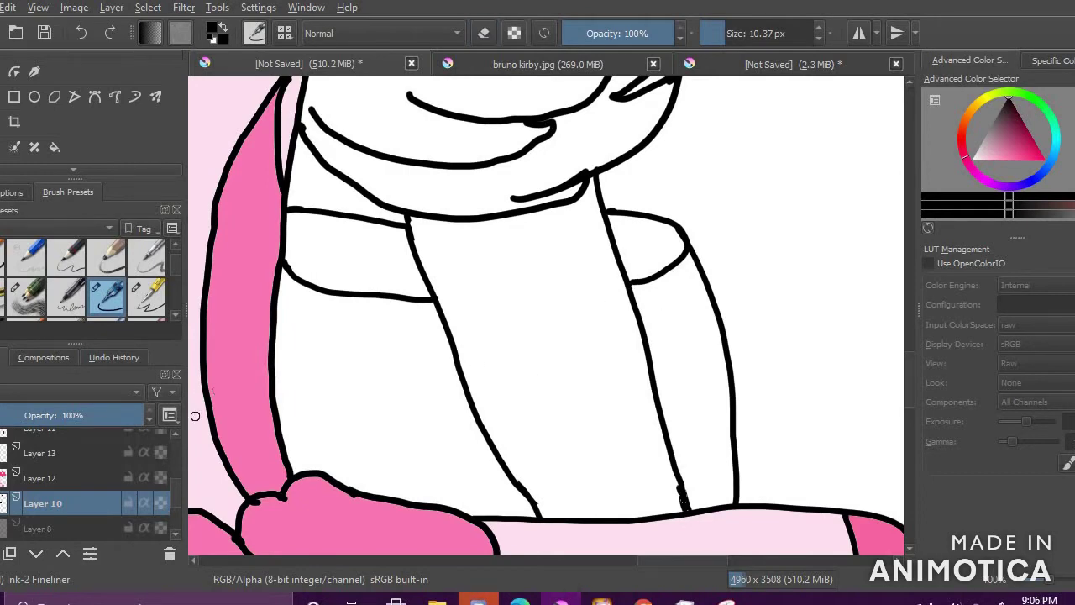
Step: Fill the cleared forearm with the very pale pink on Layer 12
click(973, 159)
click(63, 478)
click(55, 148)
click(545, 451)
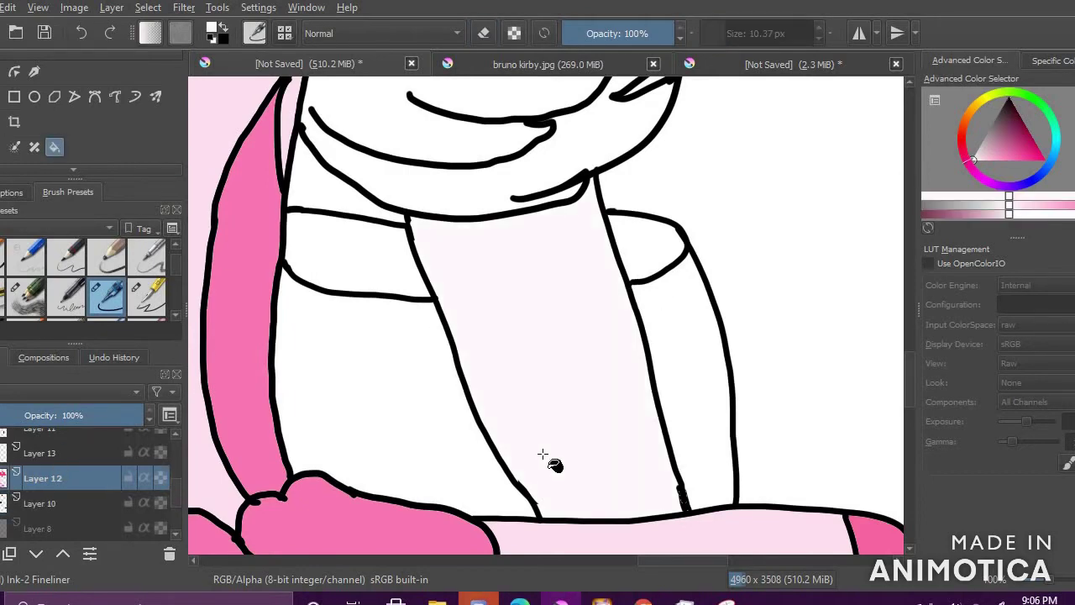
Step: Sample pale yellow from the other unsaved document and fill the bow sections on both sides of the cleared forearm with it
click(728, 68)
ctrl+click(390, 219)
click(359, 65)
click(370, 357)
click(363, 259)
click(650, 247)
click(684, 341)
Step: Fill the bow sections around the right character's other arm with the pale yellow
scroll(798, 346, down, 4)
scroll(505, 386, up, 2)
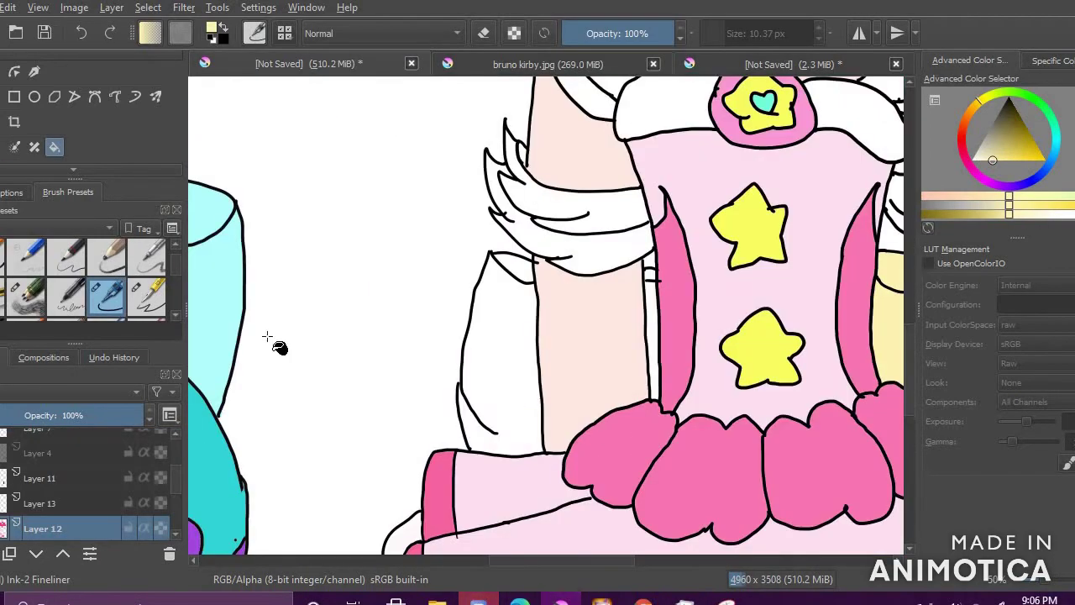
click(505, 387)
click(652, 277)
Step: Compare with the reference document, sample the deep pink from the bodice's side panel and fill both bodice collar sections with it
scroll(596, 322, down, 5)
scroll(697, 230, up, 3)
click(728, 67)
click(395, 67)
scroll(608, 416, down, 2)
click(2, 156)
click(536, 452)
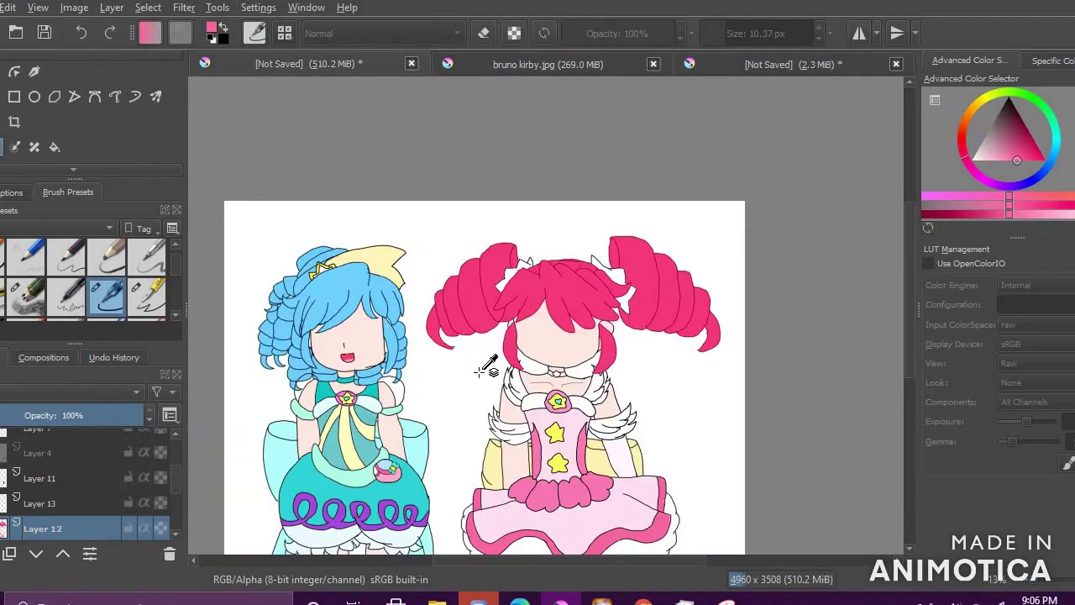
scroll(556, 418, up, 4)
click(55, 148)
click(467, 357)
click(660, 366)
Step: Compare the right character's choker and collar with the reference document
scroll(634, 411, down, 2)
scroll(573, 485, up, 3)
scroll(563, 366, down, 2)
scroll(585, 187, up, 4)
click(834, 67)
scroll(588, 227, down, 2)
scroll(588, 202, up, 3)
click(390, 66)
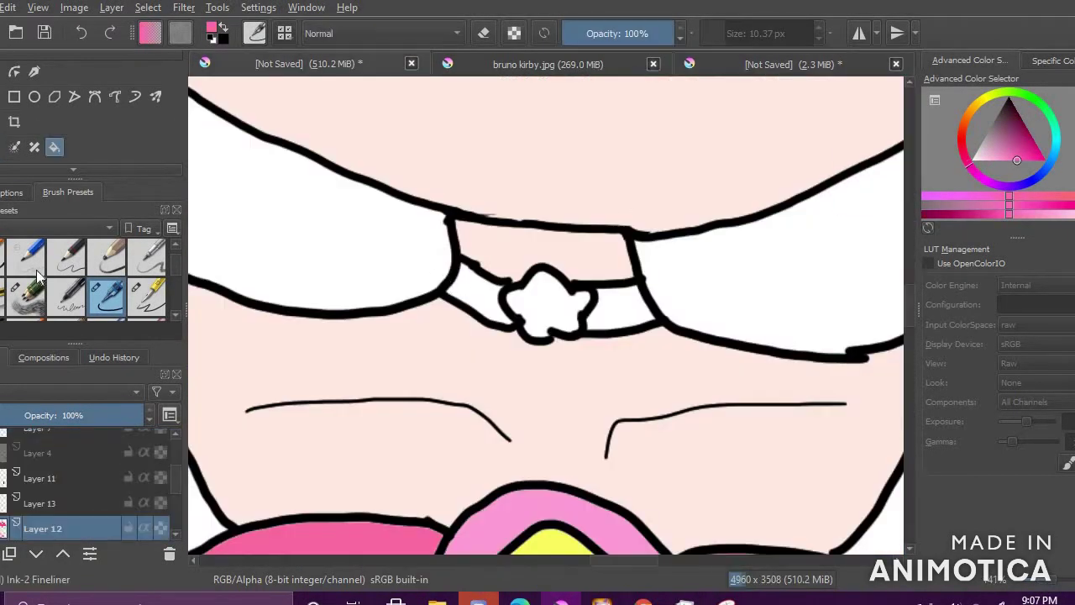
Step: Paint the choker band pink on both sides of its star, working on Layer 15
scroll(51, 513, down, 2)
click(51, 513)
drag(77, 488, 76, 525)
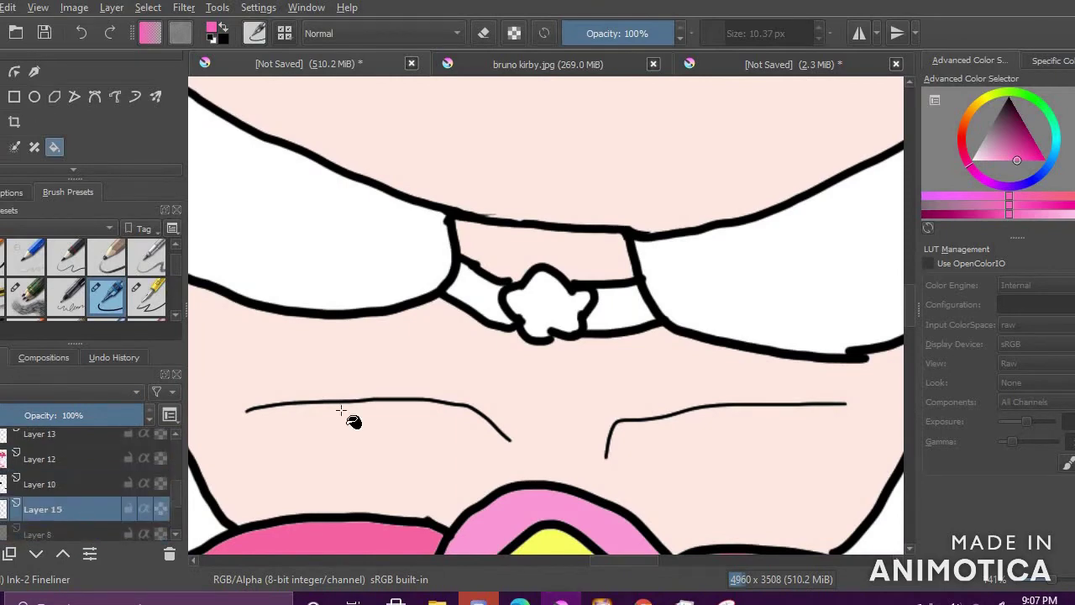
key(b)
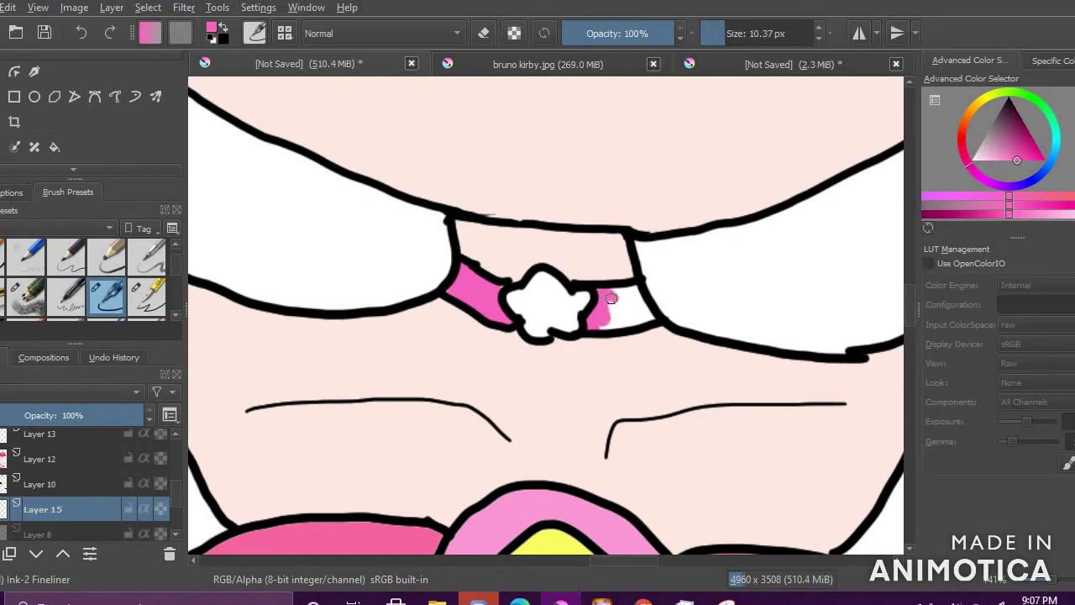
drag(612, 299, 629, 311)
Step: Paint the small star on the choker pale yellow
click(982, 99)
click(1001, 161)
mouse_move(550, 288)
mouse_down()
mouse_move(532, 309)
mouse_move(510, 300)
mouse_move(518, 309)
mouse_move(558, 289)
mouse_move(581, 306)
mouse_move(564, 328)
mouse_move(528, 323)
mouse_up()
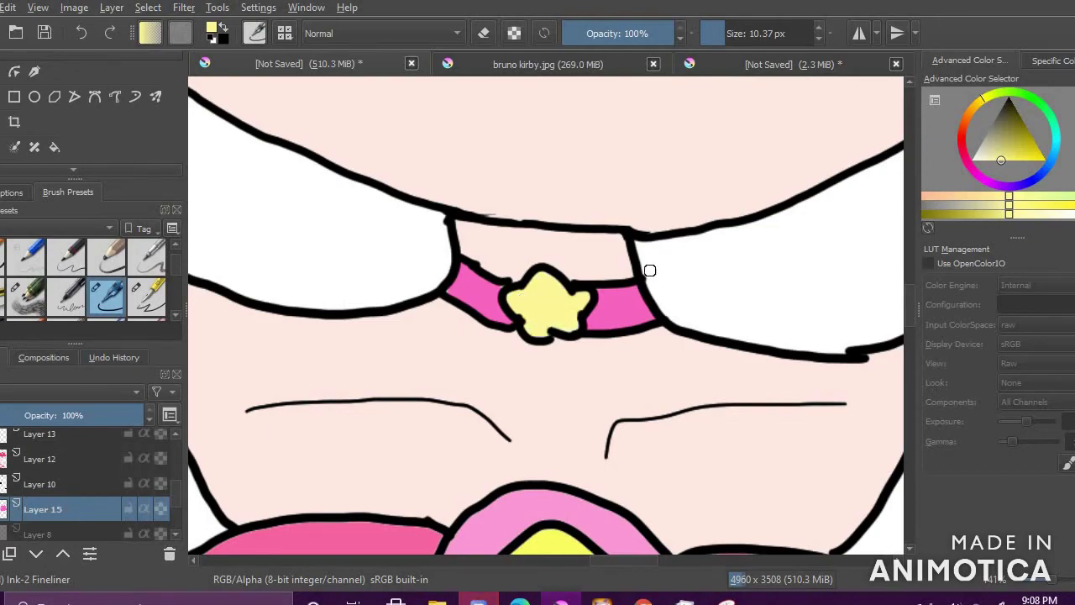
Step: Fill the right character's two hair bows with the pale yellow
scroll(524, 300, down, 6)
scroll(728, 171, up, 3)
click(55, 147)
click(270, 210)
click(715, 216)
Step: Fill the feather trims on the right character's shoulders and arms with a pale cream
scroll(724, 382, down, 1)
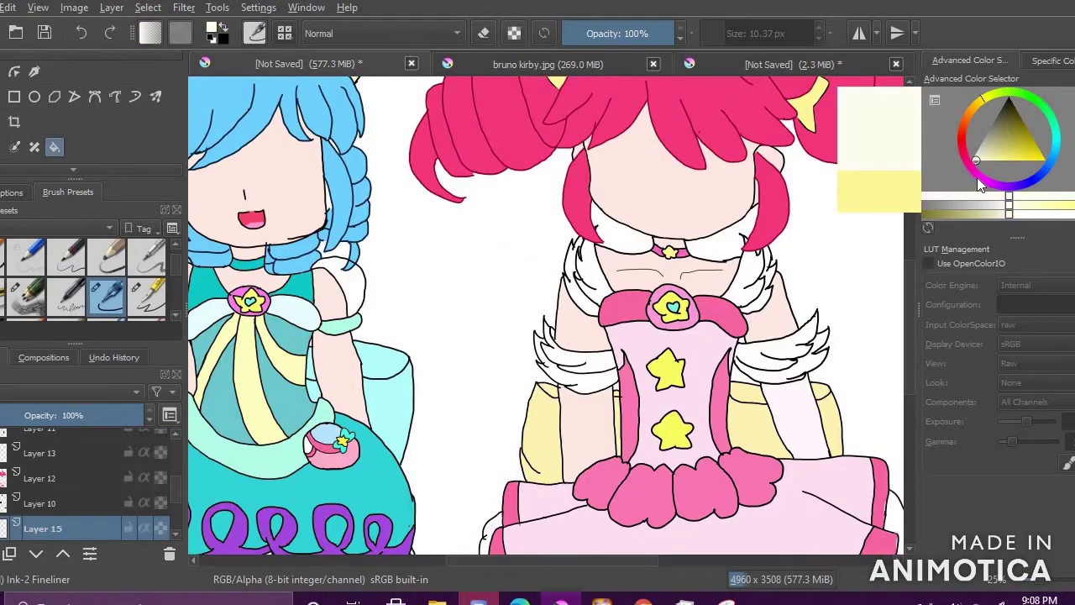
scroll(659, 281, up, 3)
click(496, 296)
click(869, 285)
click(521, 466)
scroll(514, 464, down, 1)
click(850, 468)
scroll(767, 324, down, 1)
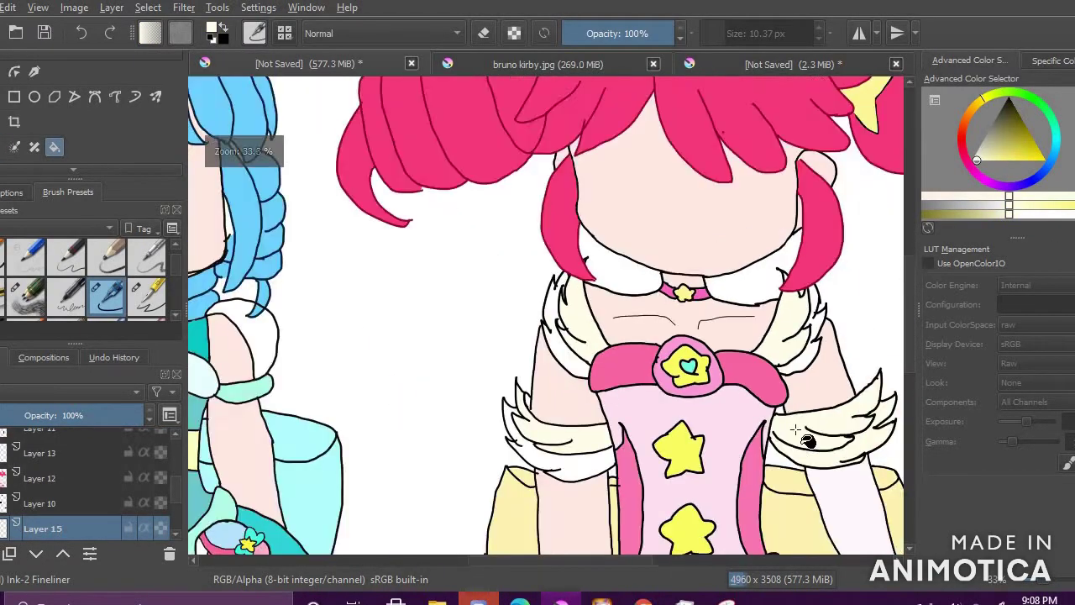
Step: Recolour the right character's shoulder and arm feather trims with near-white
scroll(791, 447, up, 2)
click(971, 163)
click(820, 399)
click(795, 239)
scroll(792, 518, down, 2)
scroll(733, 467, down, 2)
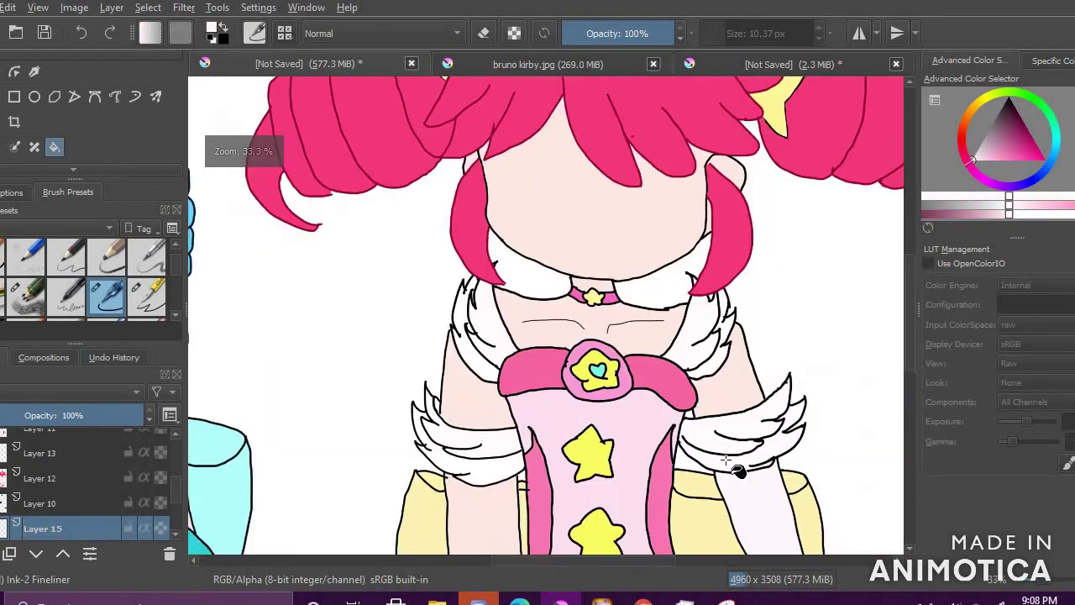
Step: Sample light pink from the reference's sleeve feathers and fill the outer feathers of the right character's trims with it on Layer 10
scroll(719, 456, up, 5)
click(84, 504)
click(2, 97)
click(1009, 97)
mouse_move(437, 599)
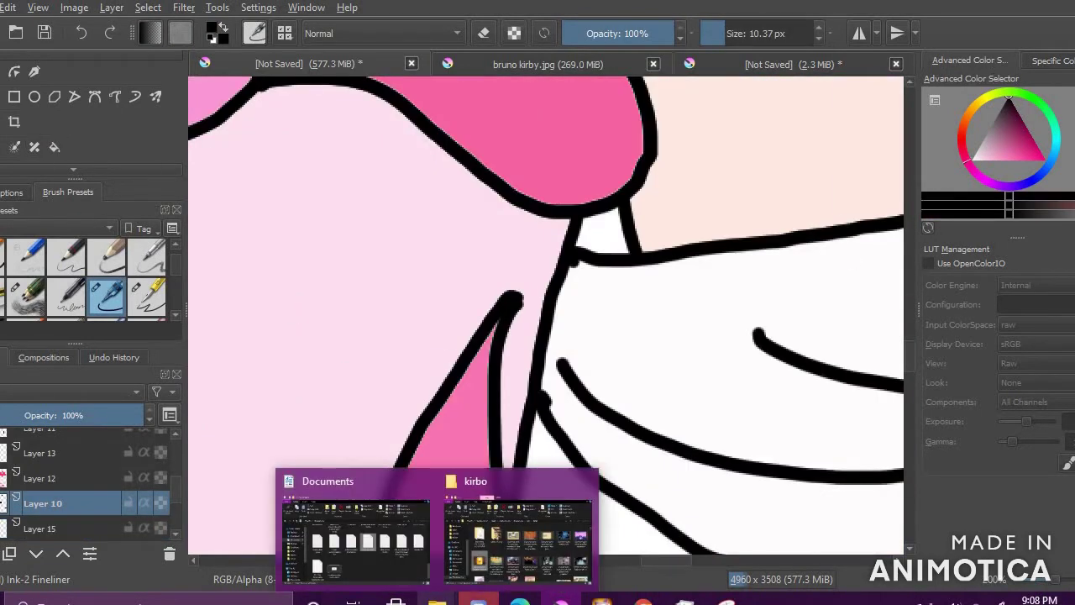
click(1019, 151)
click(823, 67)
ctrl+click(824, 257)
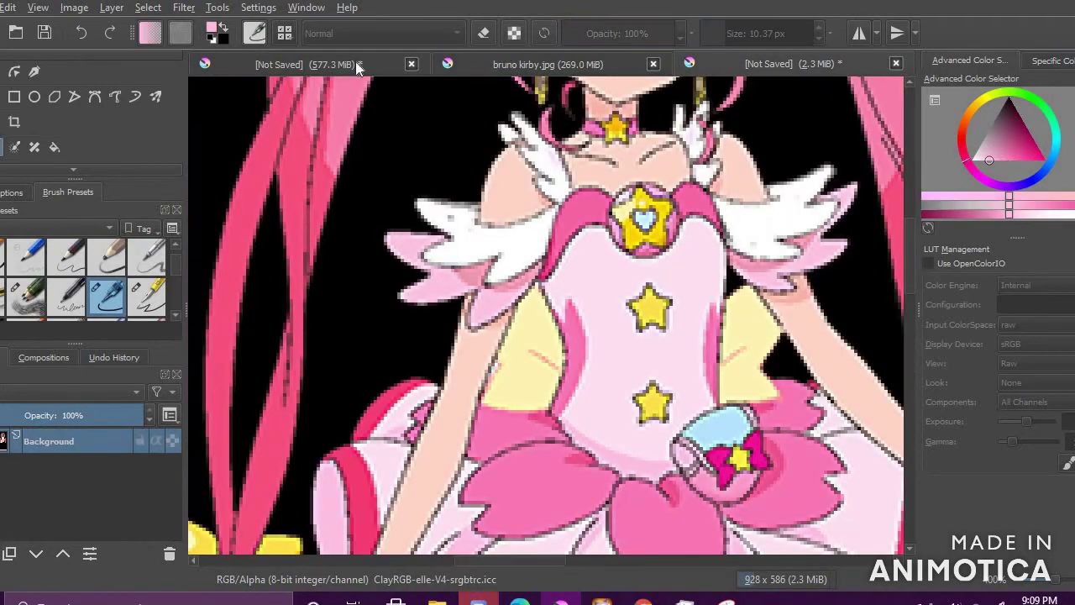
click(356, 64)
click(54, 147)
click(627, 452)
scroll(639, 437, down, 5)
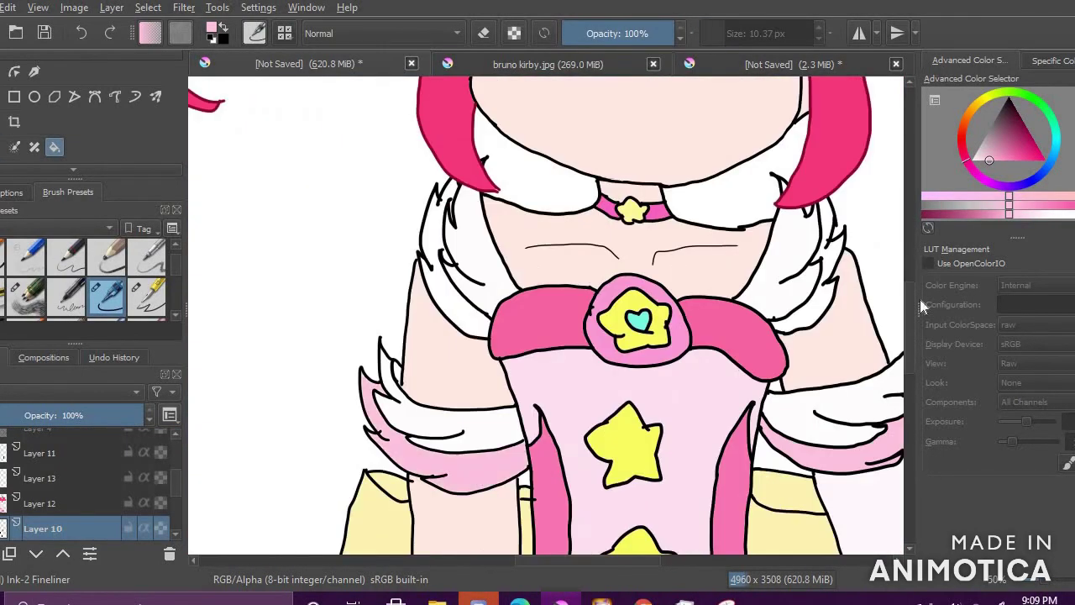
Step: Check the colouring of both characters for areas that are still missing colour
scroll(866, 528, down, 4)
scroll(866, 528, up, 3)
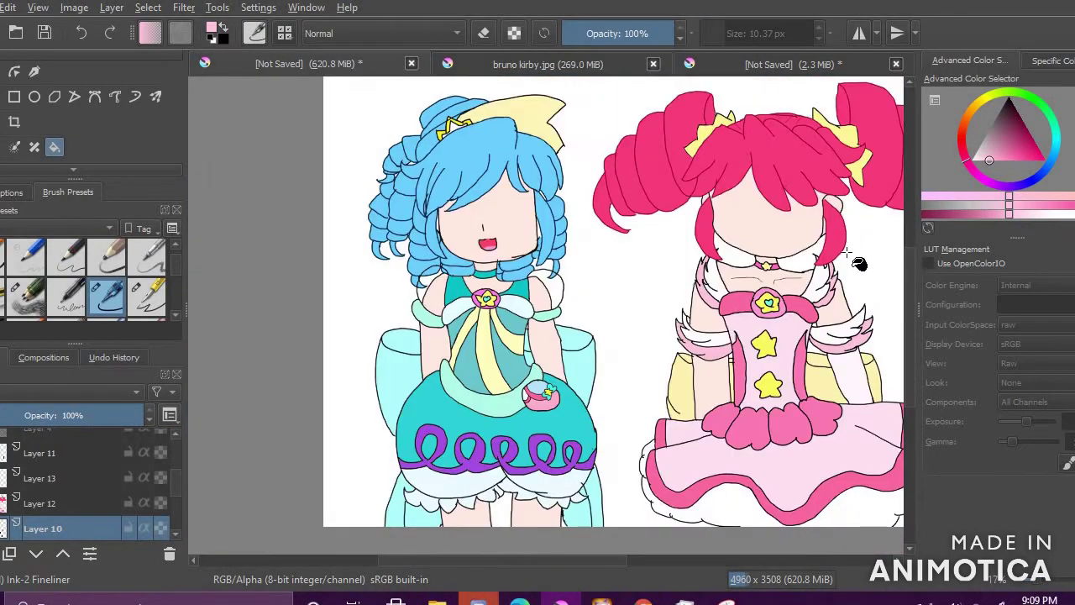
scroll(852, 300, down, 3)
scroll(759, 283, up, 6)
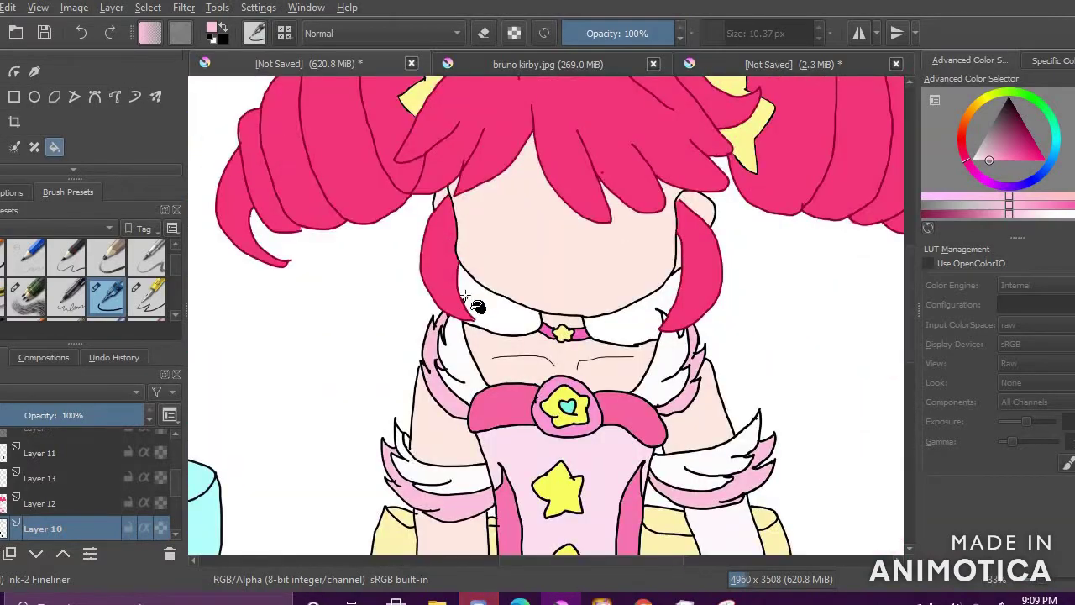
scroll(476, 306, down, 8)
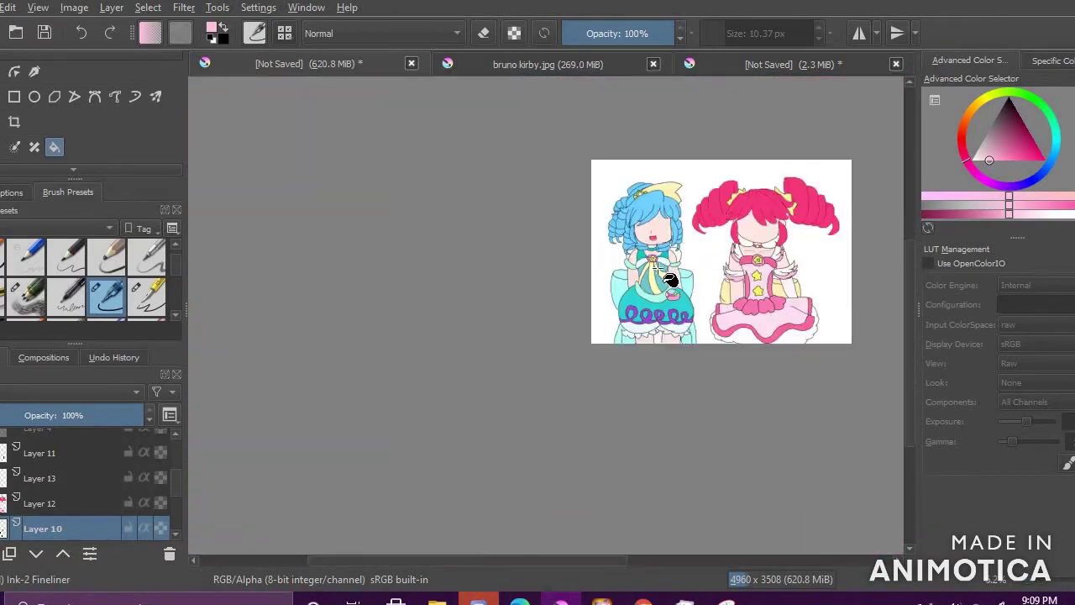
scroll(670, 280, up, 4)
scroll(698, 120, down, 3)
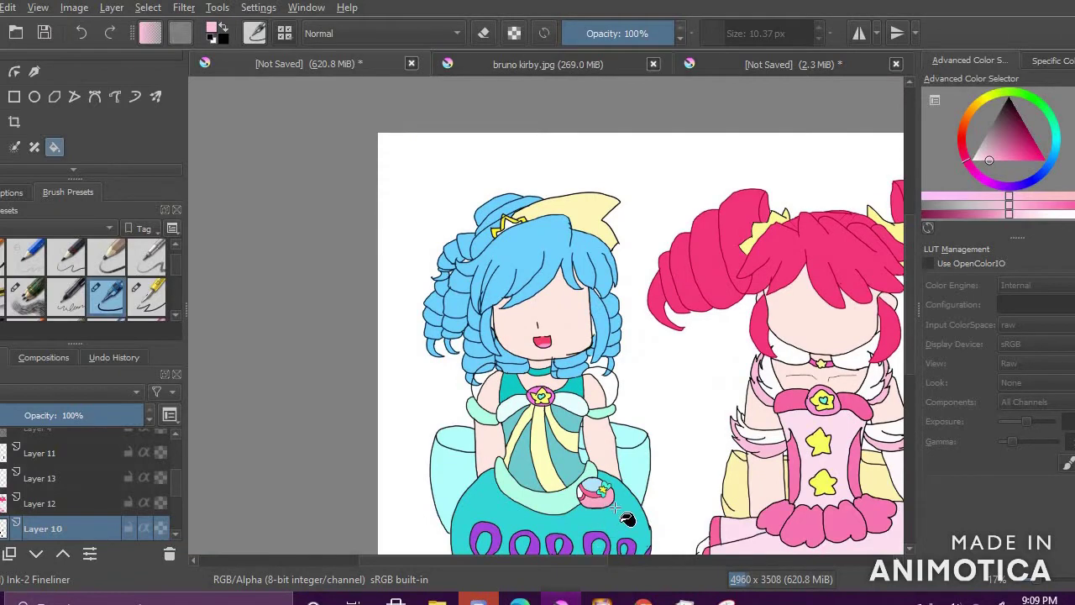
scroll(555, 422, down, 2)
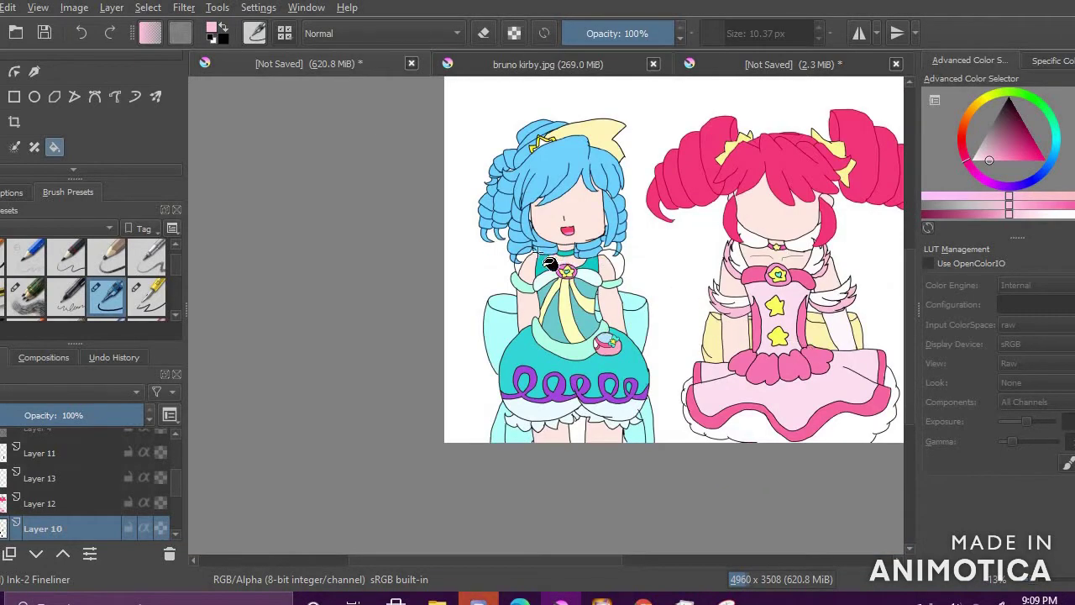
Step: Add a new paint layer between Layer 14 and Layer 6 for the blue-haired character's sleeves
scroll(551, 264, up, 4)
click(39, 442)
click(42, 467)
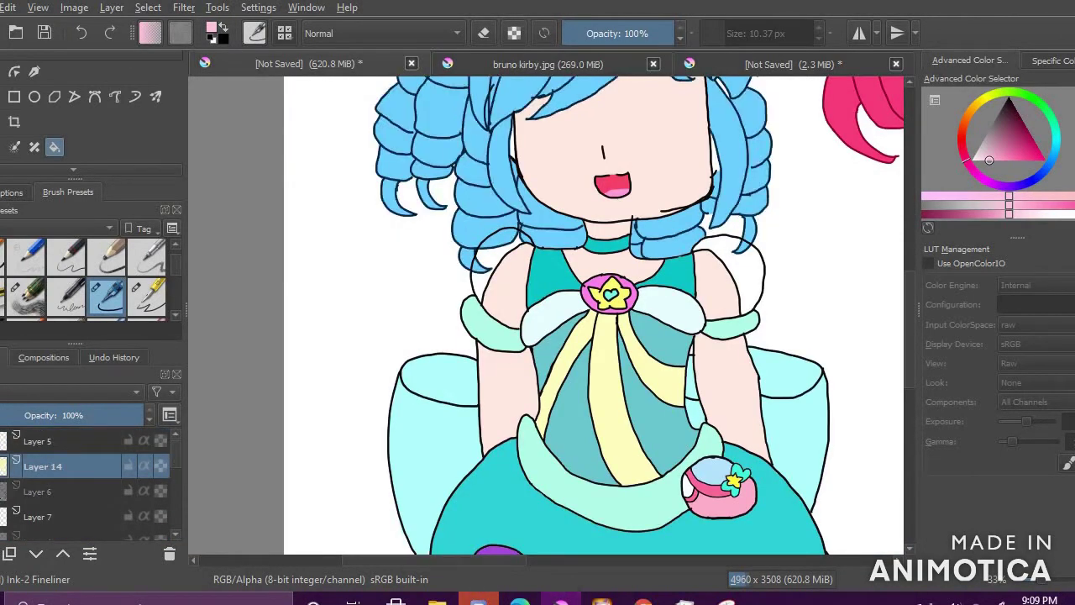
click(1, 466)
click(1, 492)
click(1, 492)
click(40, 492)
Step: Paint the blue-haired character's left puff sleeve light aqua with the Basic-5 Size brush and lower Layer 16's opacity
click(1056, 130)
click(1003, 160)
scroll(478, 273, up, 3)
click(1, 96)
key(e)
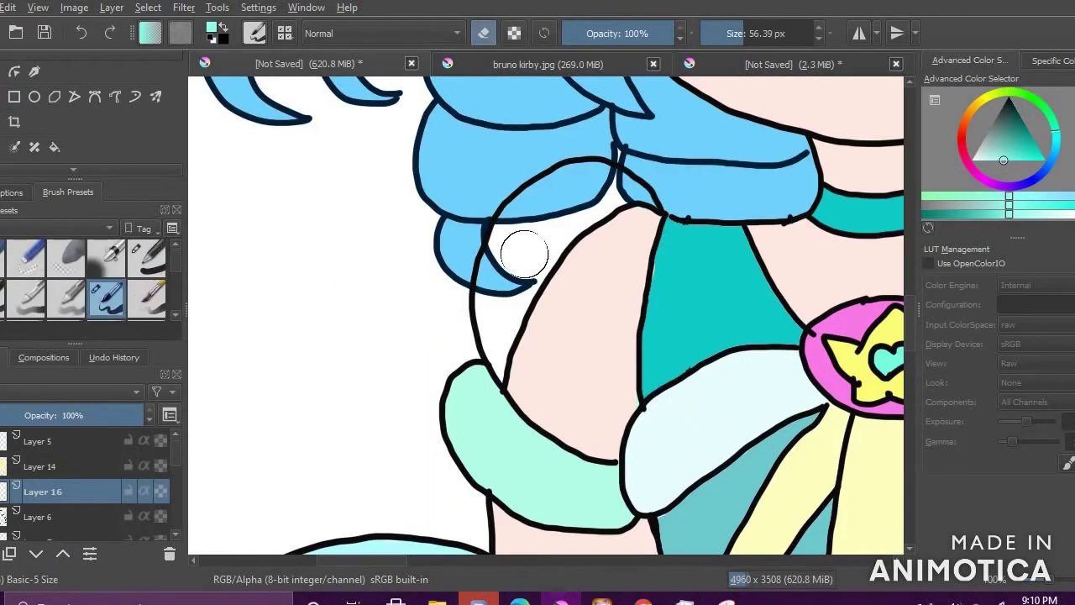
click(484, 35)
mouse_move(512, 291)
mouse_down()
mouse_move(565, 242)
mouse_move(545, 262)
mouse_move(548, 238)
mouse_move(572, 360)
mouse_move(615, 182)
mouse_move(531, 262)
mouse_move(541, 353)
mouse_move(494, 286)
mouse_move(497, 240)
mouse_move(579, 174)
mouse_move(644, 215)
mouse_move(628, 307)
mouse_move(596, 383)
mouse_move(494, 339)
mouse_up()
key(ctrl+z)
mouse_move(481, 300)
mouse_down()
mouse_move(495, 356)
mouse_move(563, 434)
mouse_move(596, 434)
mouse_move(631, 360)
mouse_up()
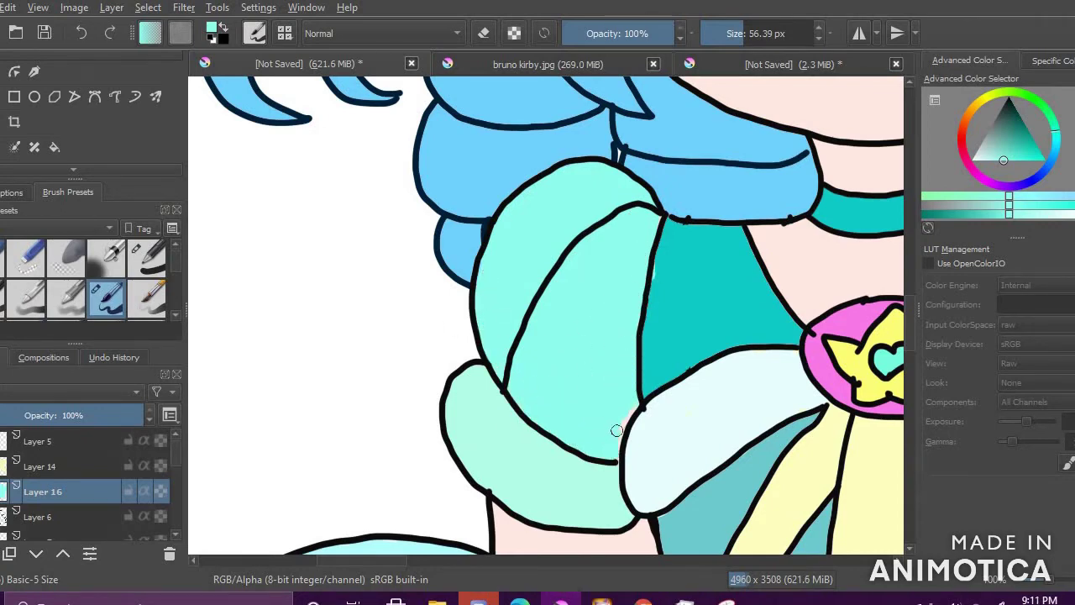
mouse_move(92, 415)
mouse_down()
mouse_move(49, 410)
mouse_move(151, 413)
mouse_up()
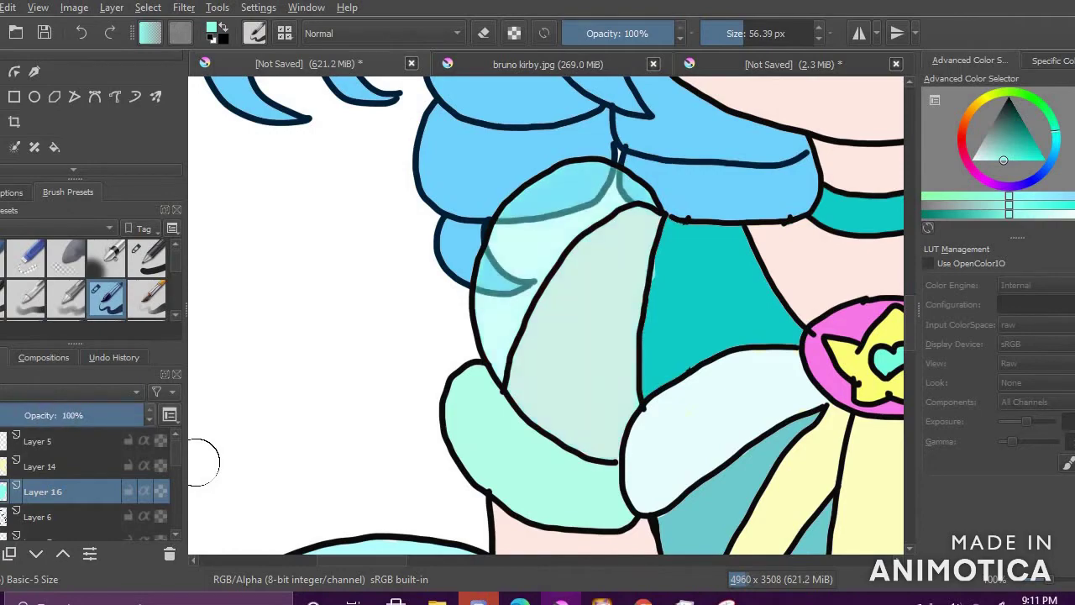
Step: Paint the blue-haired character's other puff sleeve with the same light aqua on Layer 16
scroll(554, 190, down, 5)
scroll(630, 164, up, 6)
mouse_move(589, 210)
mouse_down()
mouse_move(614, 350)
mouse_move(586, 182)
mouse_move(505, 213)
mouse_move(460, 140)
mouse_move(547, 223)
mouse_move(698, 243)
mouse_move(562, 344)
mouse_move(467, 243)
mouse_up()
mouse_move(549, 123)
mouse_down()
mouse_move(637, 129)
mouse_move(716, 252)
mouse_up()
key(ctrl+z)
mouse_move(564, 115)
mouse_down()
mouse_move(452, 217)
mouse_move(447, 155)
mouse_move(466, 347)
mouse_move(453, 370)
mouse_move(477, 395)
mouse_up()
mouse_move(491, 454)
mouse_down()
mouse_move(475, 409)
mouse_move(486, 296)
mouse_move(529, 417)
mouse_move(576, 398)
mouse_up()
mouse_move(605, 112)
mouse_down()
mouse_move(689, 171)
mouse_move(719, 294)
mouse_move(703, 353)
mouse_move(631, 418)
mouse_move(506, 430)
mouse_move(500, 444)
mouse_move(674, 411)
mouse_up()
Step: Set Layer 16's opacity to 31% so the puff sleeves look sheer
scroll(600, 361, down, 6)
click(58, 416)
scroll(593, 420, up, 2)
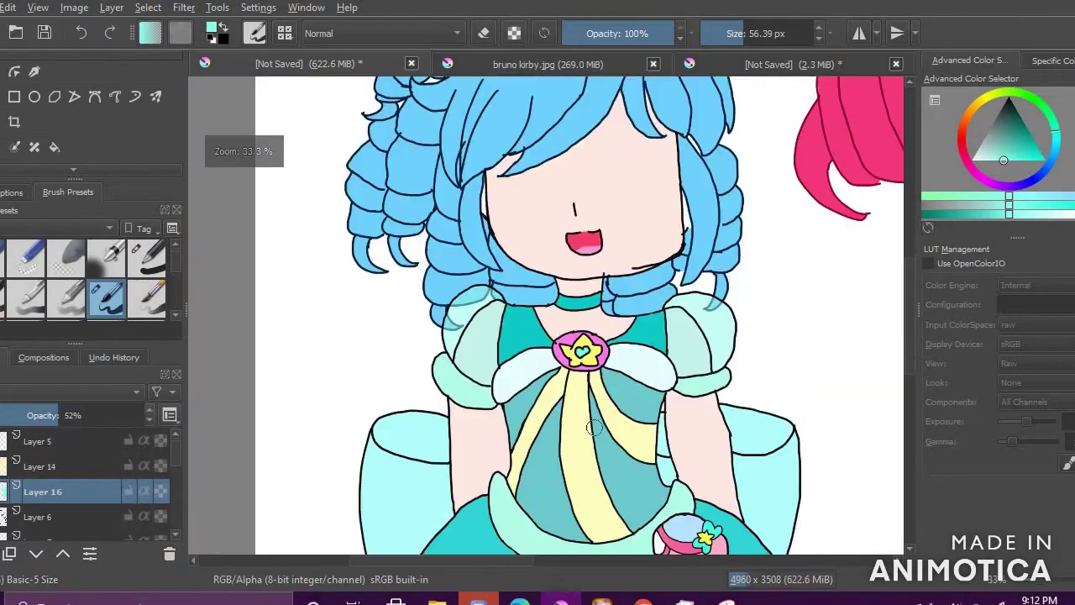
scroll(595, 424, down, 2)
click(22, 415)
scroll(620, 245, up, 3)
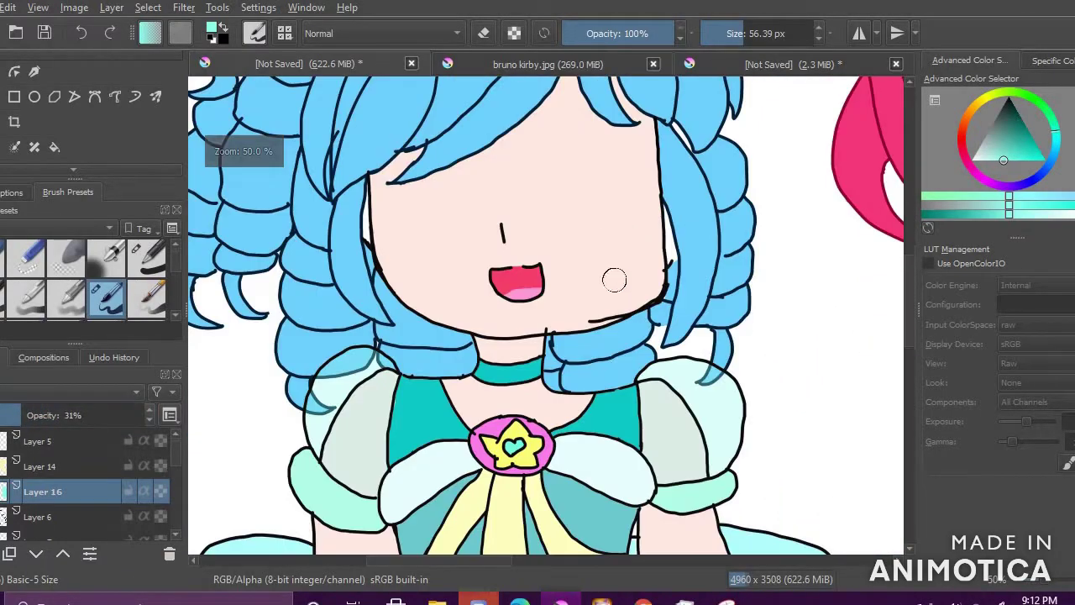
Step: Add a new layer above Layer 16 and paint white highlight strokes on the puff sleeves
key(minus)
key(Insert)
key(plus)
key(plus)
key(plus)
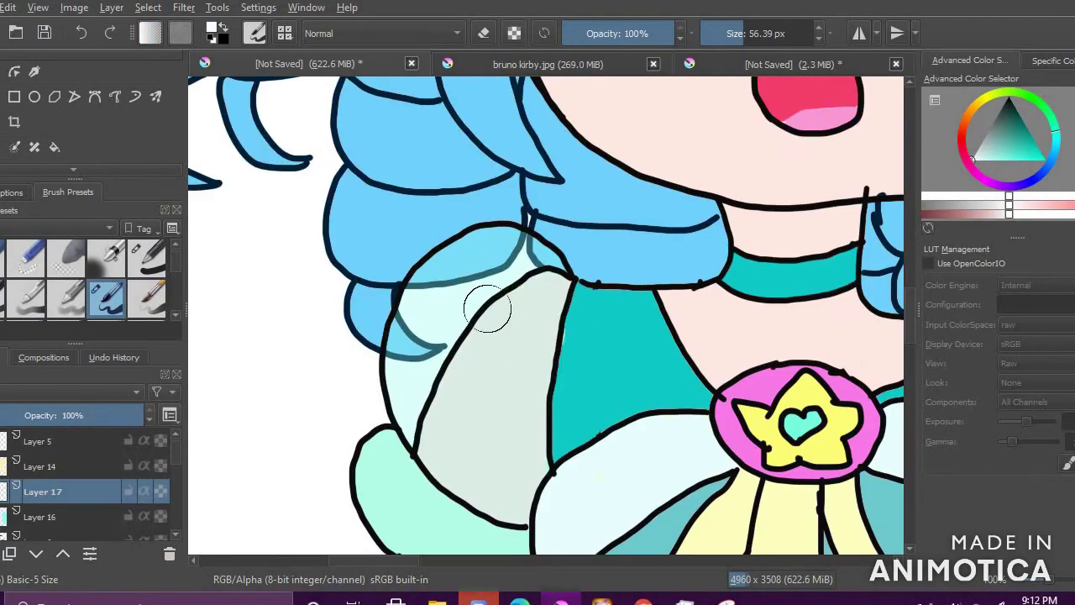
key(minus)
key(plus)
drag(668, 284, 729, 336)
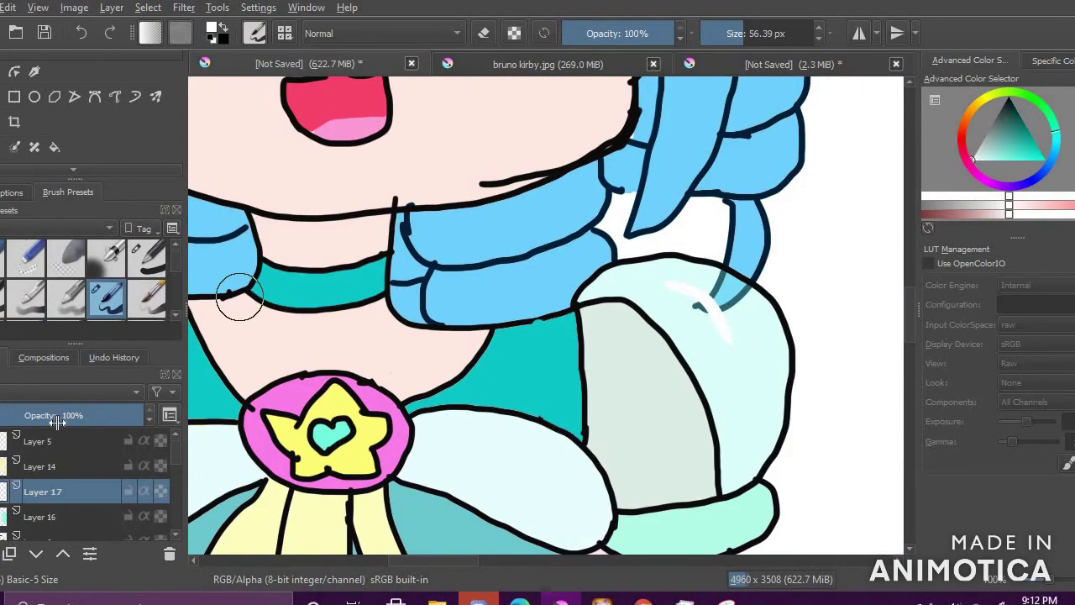
Step: Set the highlight layer's opacity to 76%
click(80, 415)
click(101, 415)
key(minus)
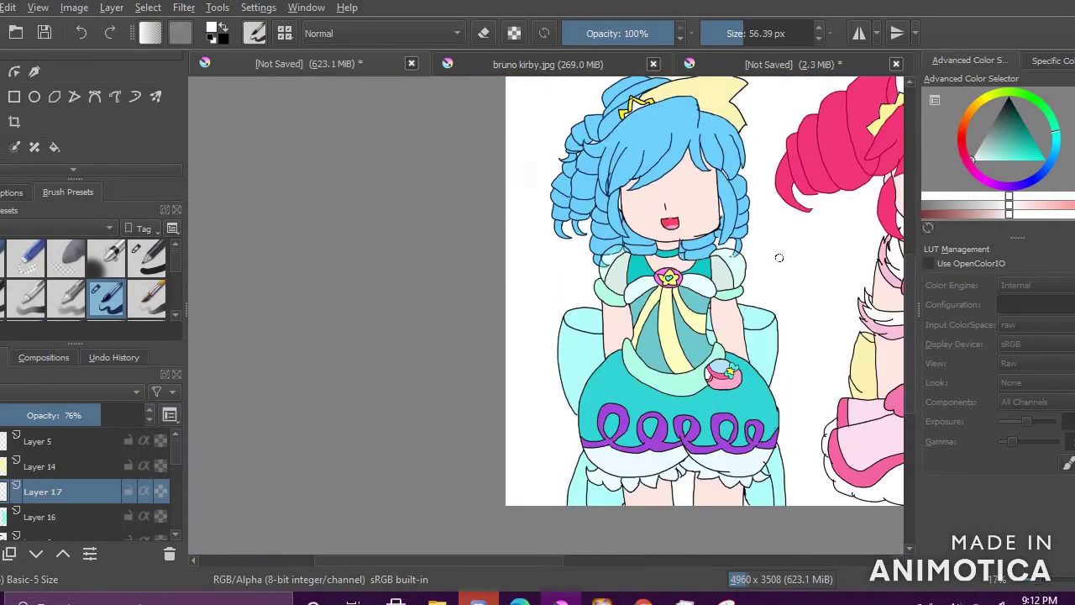
key(plus)
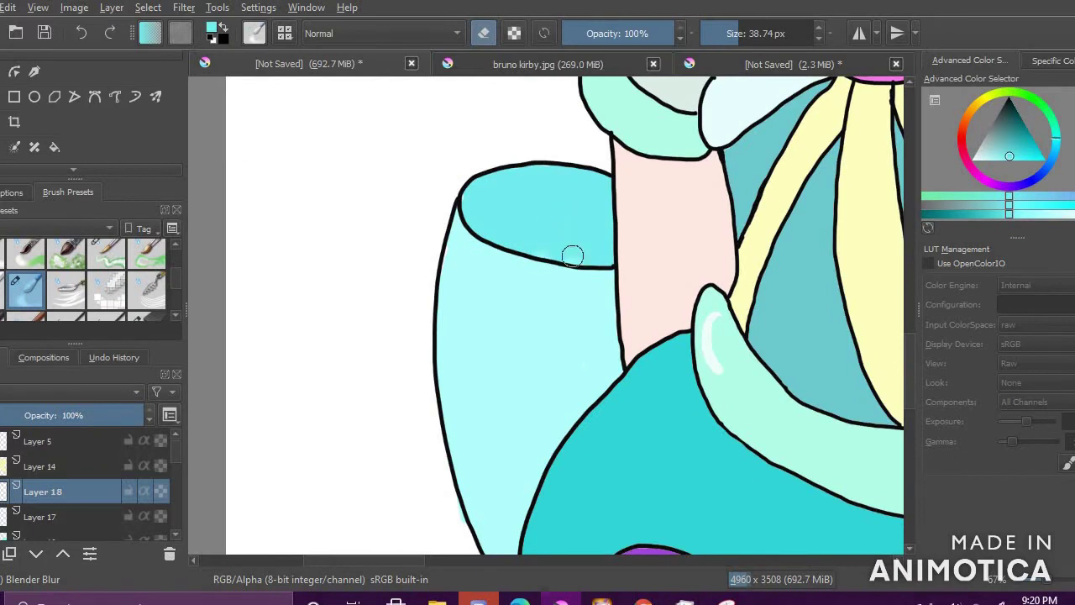
Step: Replace Layer 18 with a fresh layer and brush soft aqua inside the left bow loop using Waterpaint Soft Edges
click(147, 256)
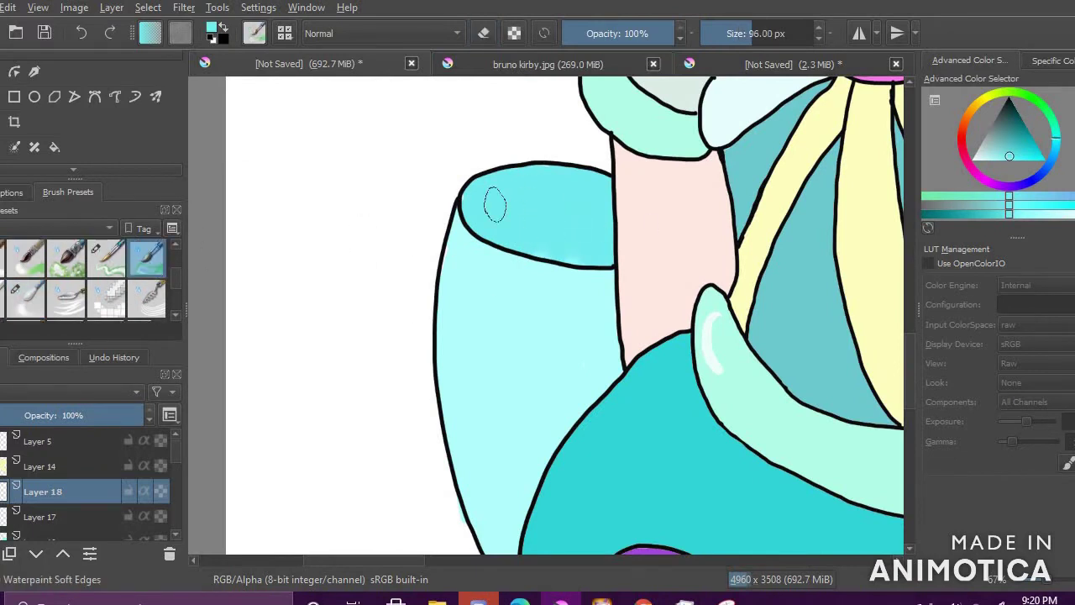
click(170, 553)
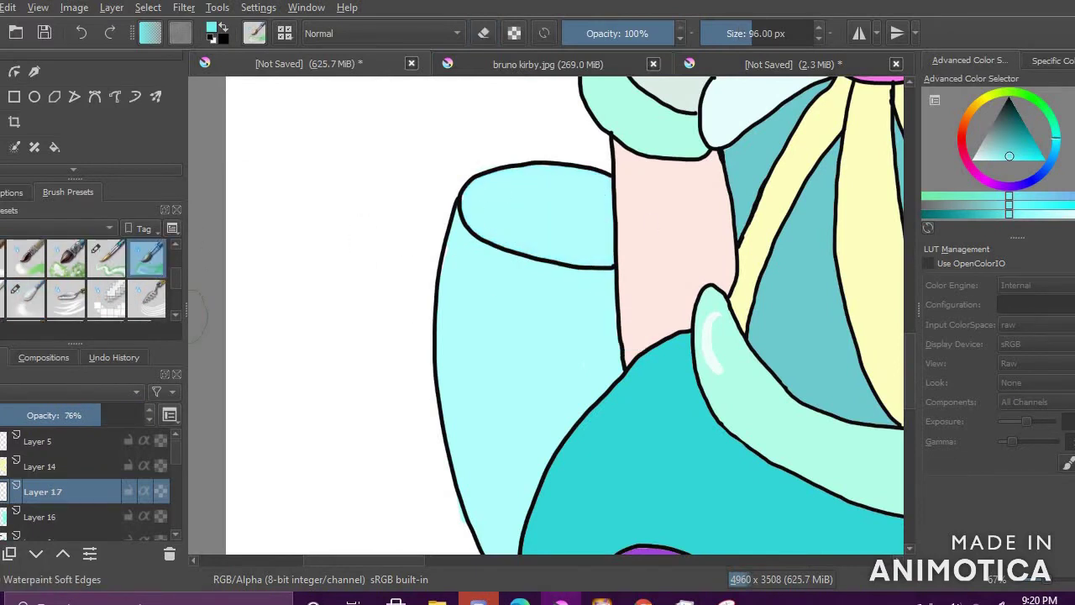
key(Insert)
mouse_move(565, 223)
mouse_down()
mouse_move(523, 224)
mouse_move(488, 195)
mouse_up()
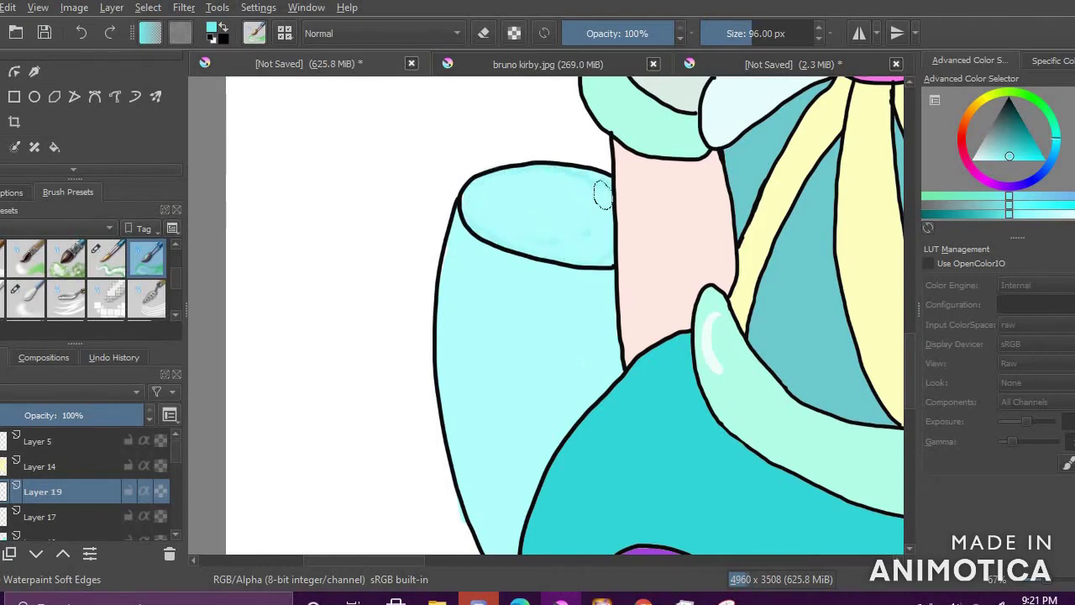
Step: Shade the inside and lower part of the left bow loop with darker aqua using the Watercolor Texture brush
click(66, 259)
mouse_move(504, 204)
mouse_down()
mouse_move(551, 228)
mouse_move(573, 200)
mouse_move(493, 212)
mouse_up()
click(1013, 148)
mouse_move(499, 420)
mouse_down()
mouse_move(496, 481)
mouse_move(536, 393)
mouse_up()
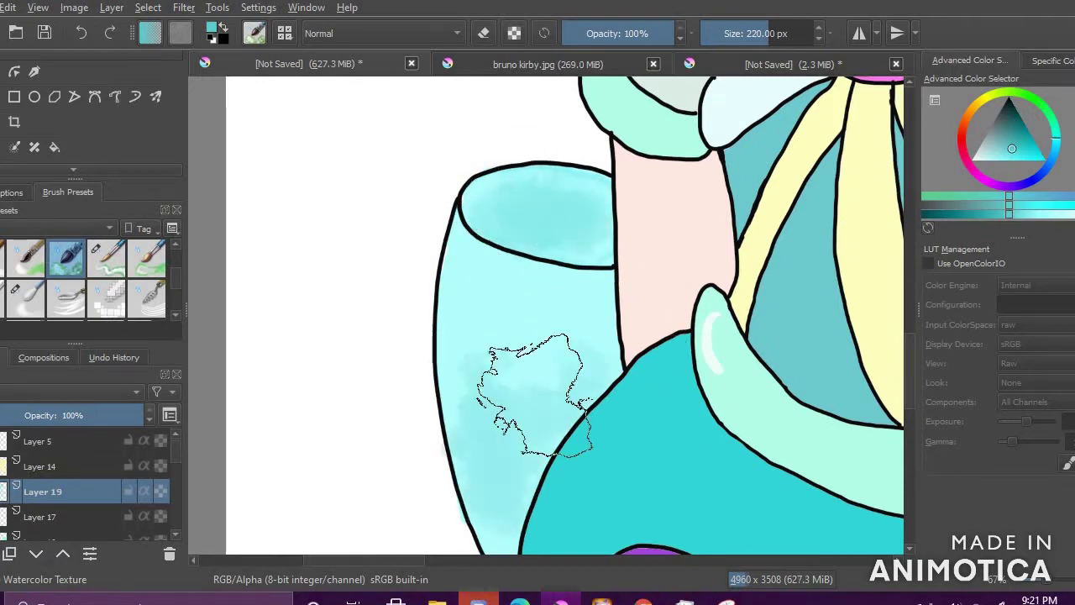
Step: Switch to Discord, leave the General voice channel and toggle the computer's Wi-Fi
click(478, 601)
click(918, 599)
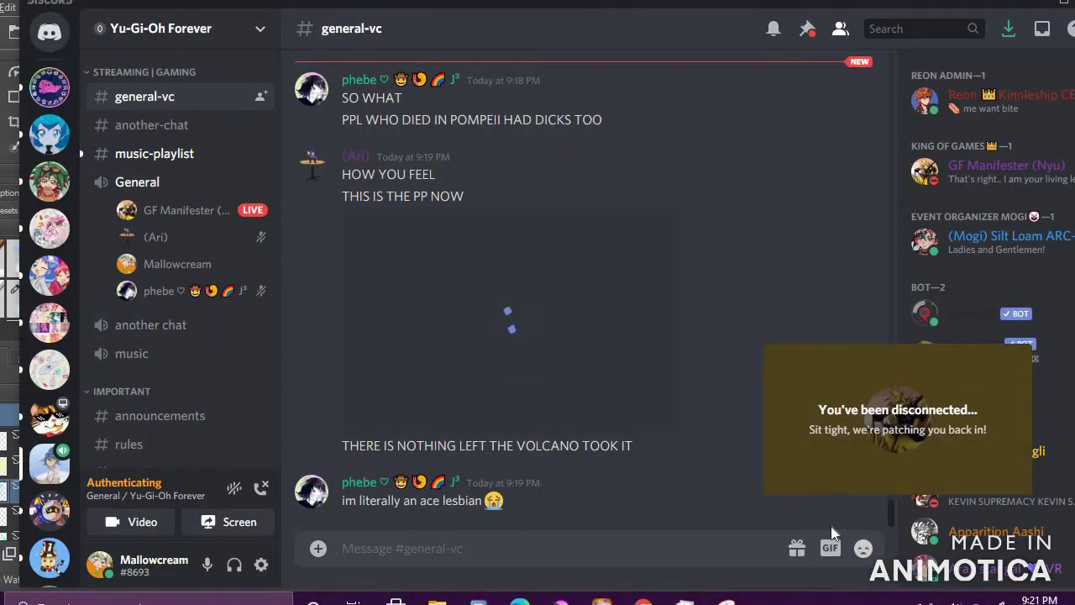
click(263, 489)
click(901, 600)
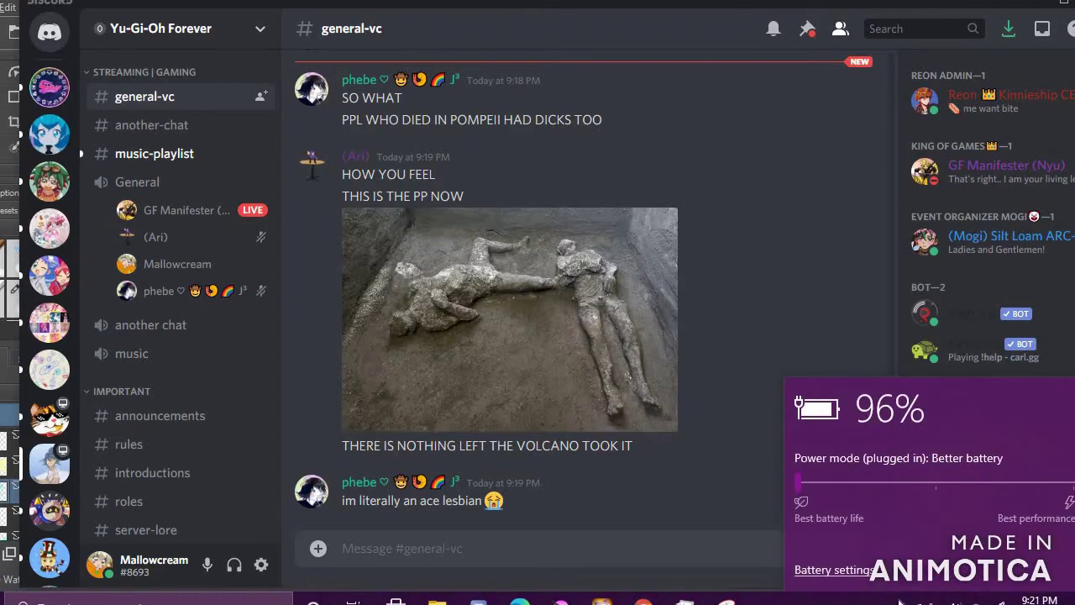
click(916, 599)
click(868, 579)
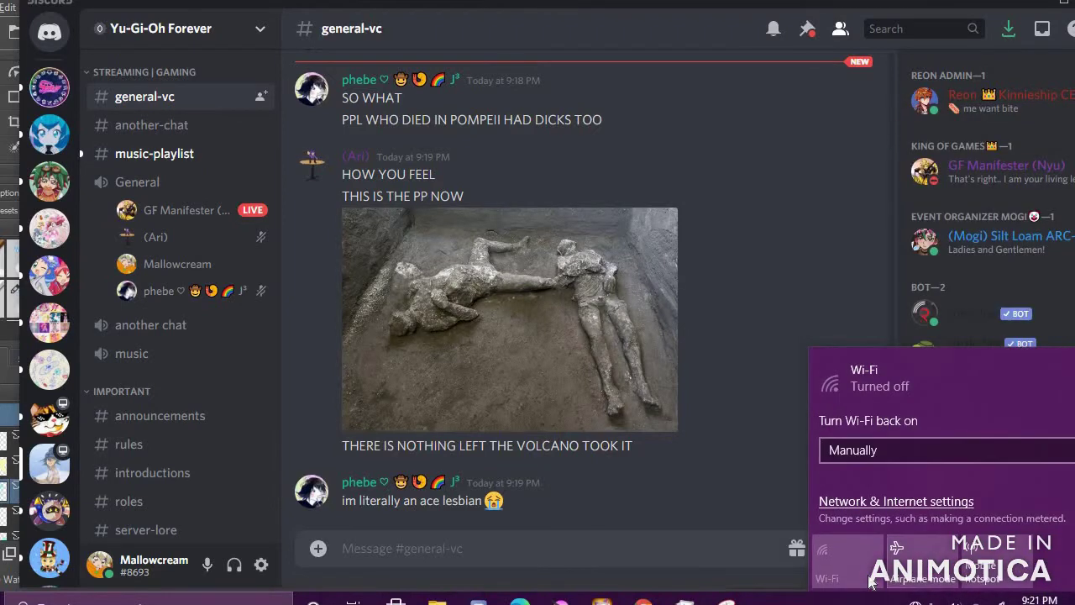
click(872, 582)
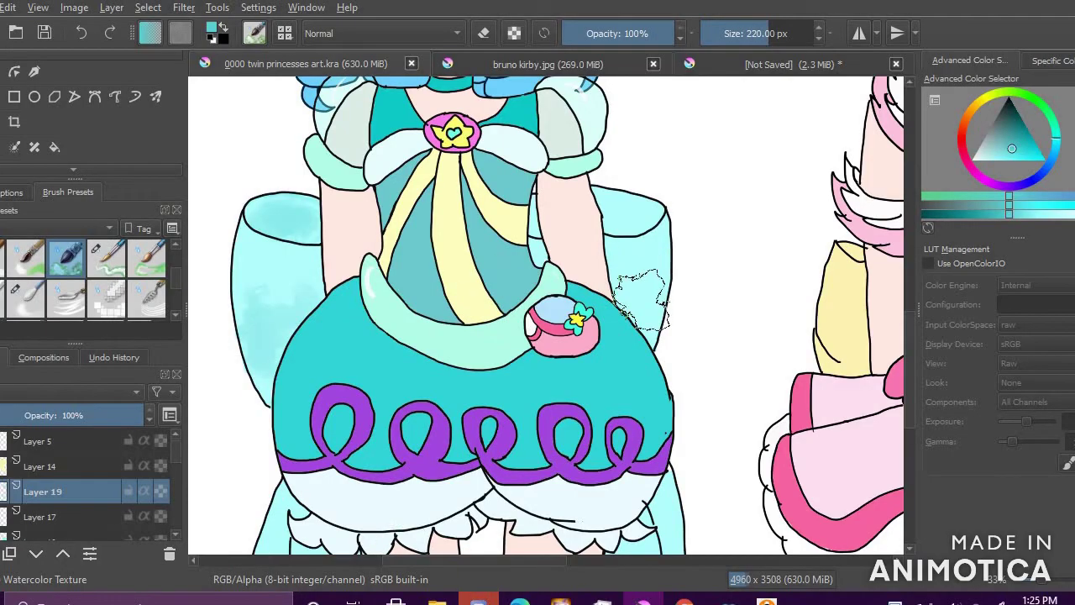
Step: Shade the inside and lower part of the blue-haired character's right bow loop with the aqua Watercolor Texture brush
drag(646, 304, 654, 304)
drag(616, 206, 622, 220)
scroll(630, 273, up, 3)
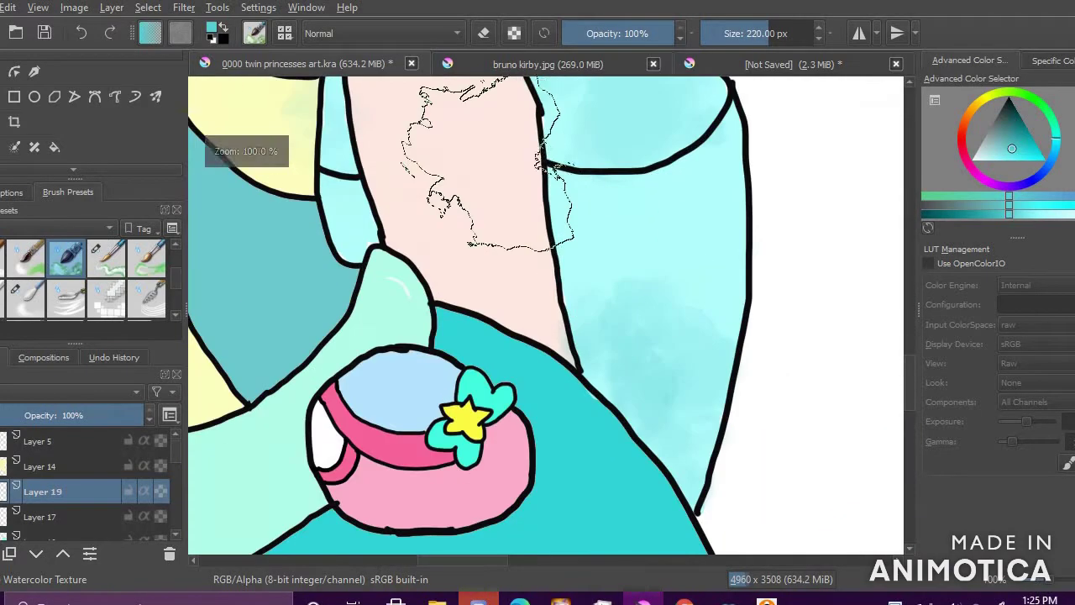
Step: Shade the narrow bow section between the bodice and the right arm with the aqua watercolour
scroll(538, 172, down, 3)
scroll(537, 135, up, 4)
scroll(699, 340, down, 2)
scroll(588, 361, up, 2)
drag(487, 297, 555, 262)
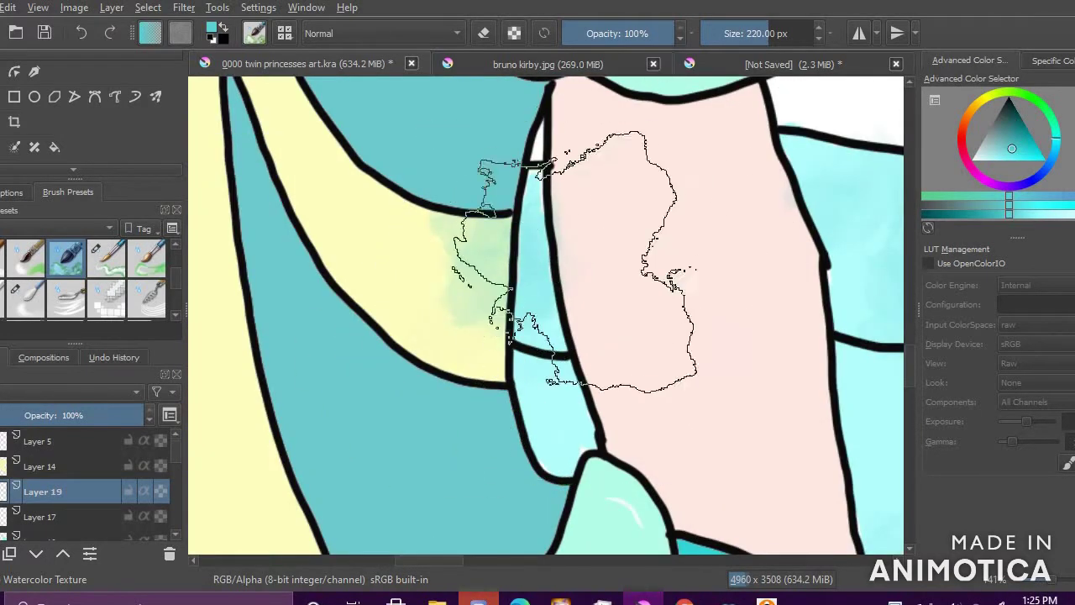
Step: Erase the stray aqua paint from the yellow bodice stripe and the skin beside the bow using the Basic-5 Size brush
drag(172, 281, 180, 272)
click(106, 299)
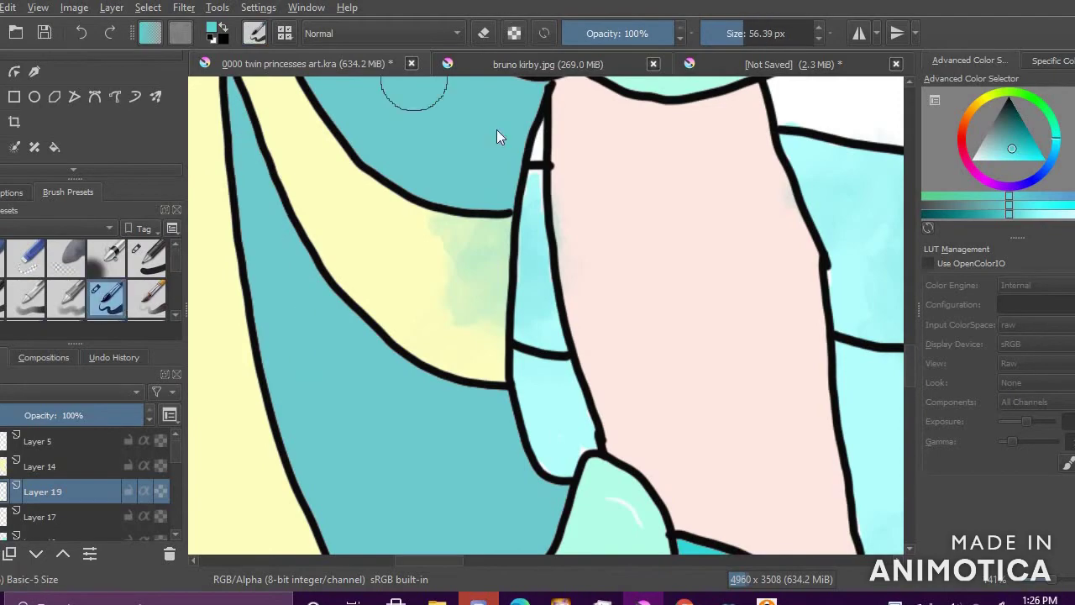
click(483, 36)
drag(483, 222, 438, 229)
drag(502, 223, 485, 251)
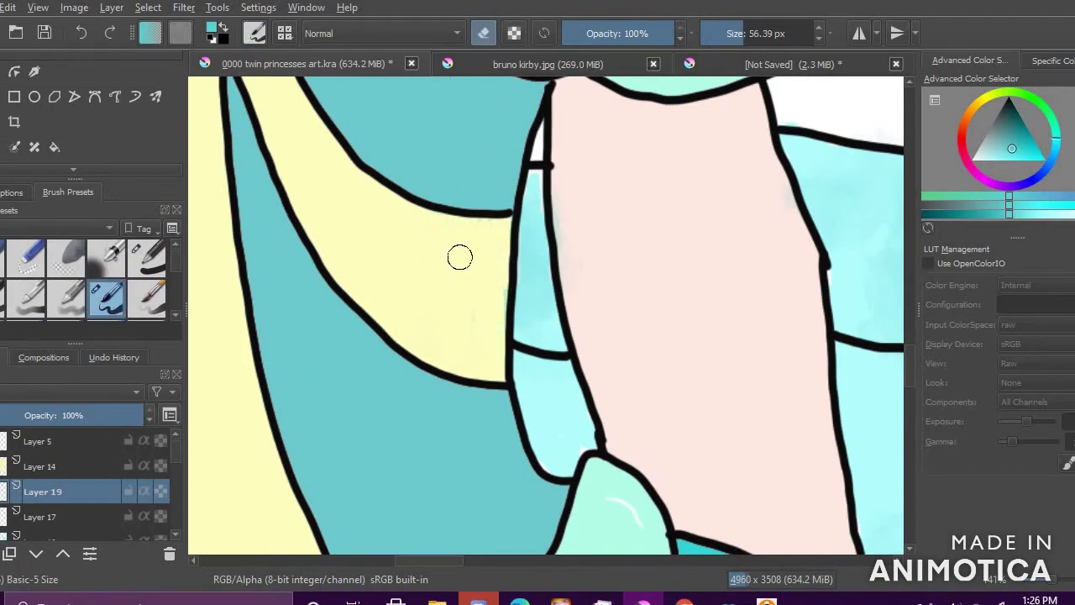
scroll(584, 286, down, 4)
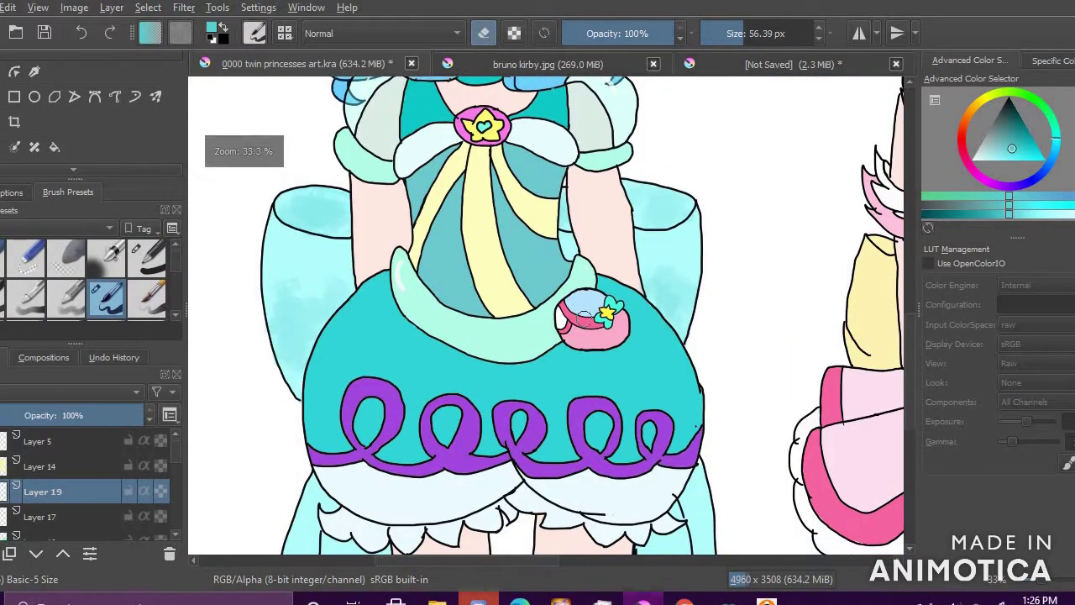
drag(585, 320, 632, 444)
click(483, 34)
scroll(159, 293, down, 3)
click(25, 256)
mouse_move(267, 308)
mouse_down()
mouse_move(265, 374)
mouse_move(283, 343)
mouse_up()
key(ctrl+z)
click(107, 258)
drag(267, 225, 261, 336)
key(ctrl+z)
Step: Shade the lower bow tails beneath the skirt on both sides with aqua, darkened at the centres, using the Watercolor Texture brush
click(67, 258)
drag(290, 231, 300, 292)
key(ctrl+z)
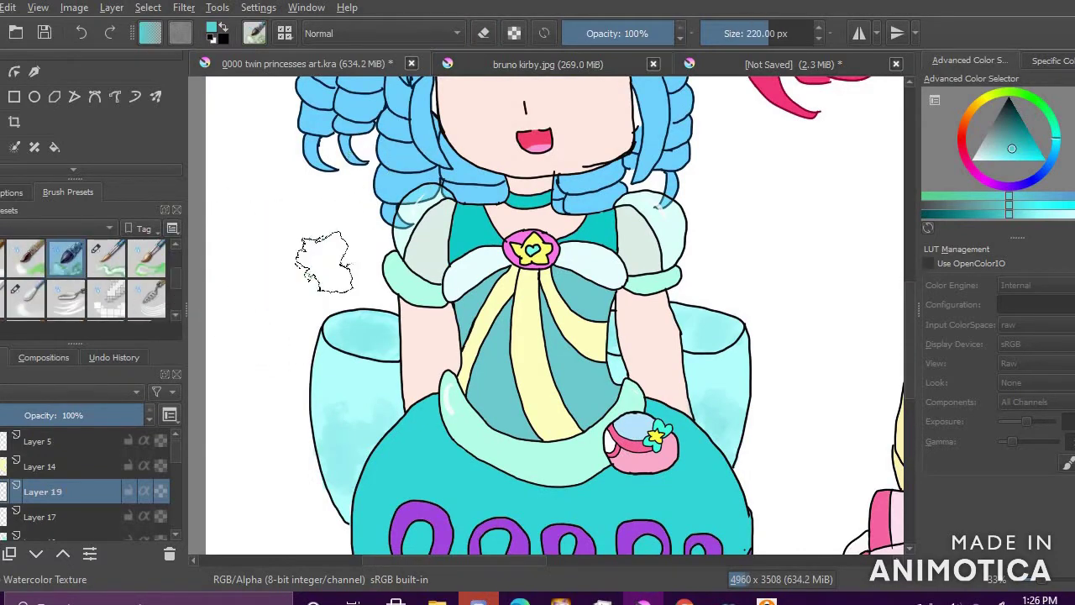
scroll(324, 252, down, 3)
scroll(353, 401, up, 5)
scroll(372, 300, down, 3)
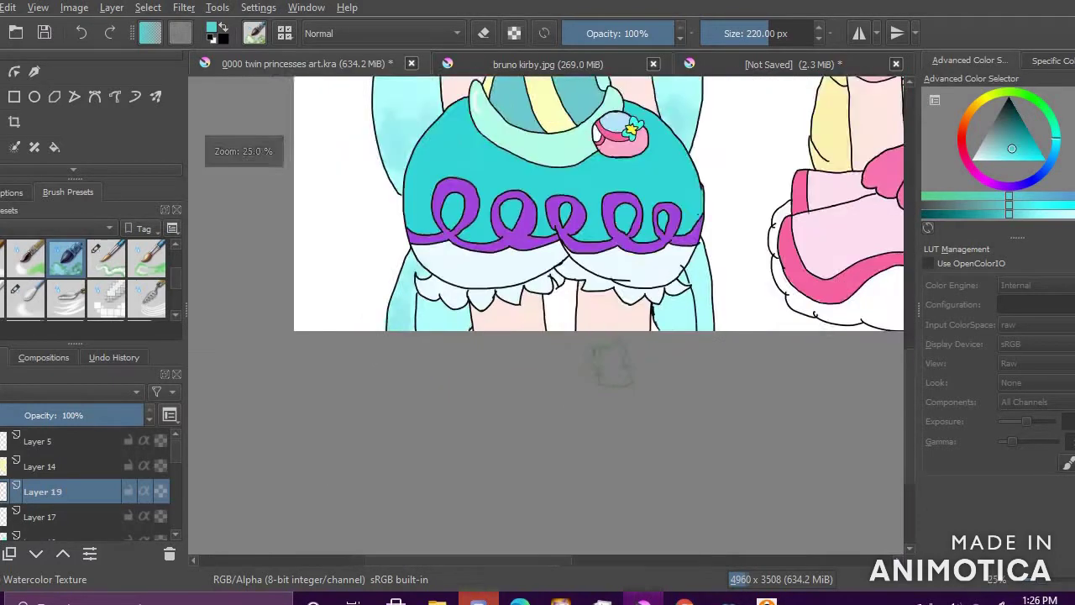
scroll(613, 360, up, 3)
mouse_move(252, 278)
mouse_down()
mouse_move(300, 288)
mouse_move(275, 300)
mouse_up()
mouse_move(731, 243)
mouse_down()
mouse_move(745, 277)
mouse_move(760, 264)
mouse_move(752, 294)
mouse_up()
click(1012, 132)
drag(271, 279, 281, 294)
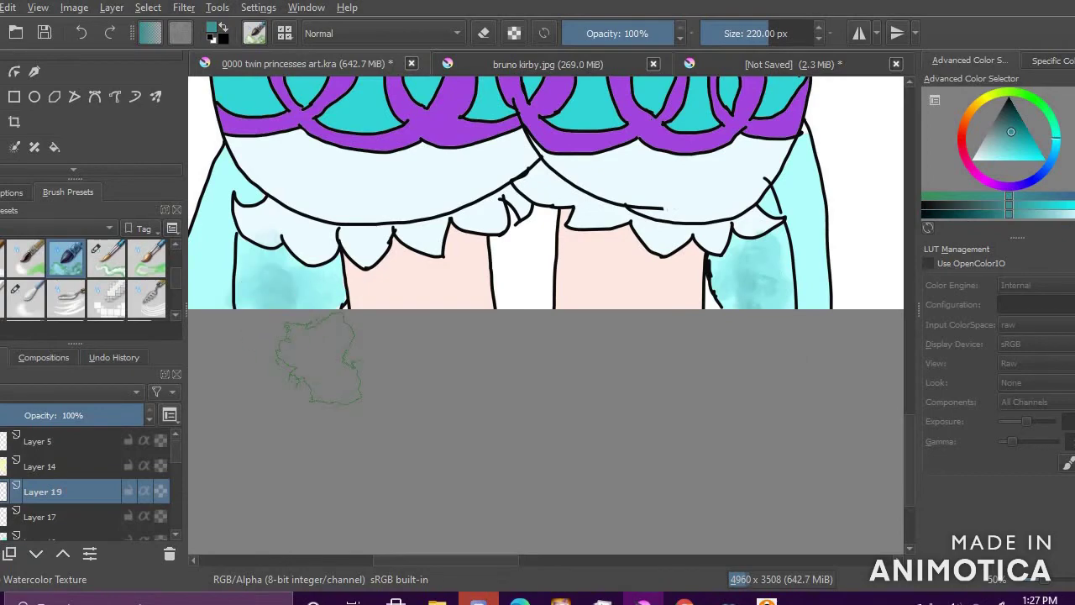
Step: Wash light aqua over the white petticoat and its ruffles with the Watercolor Texture brush
scroll(415, 336, down, 3)
scroll(521, 353, up, 1)
click(1005, 160)
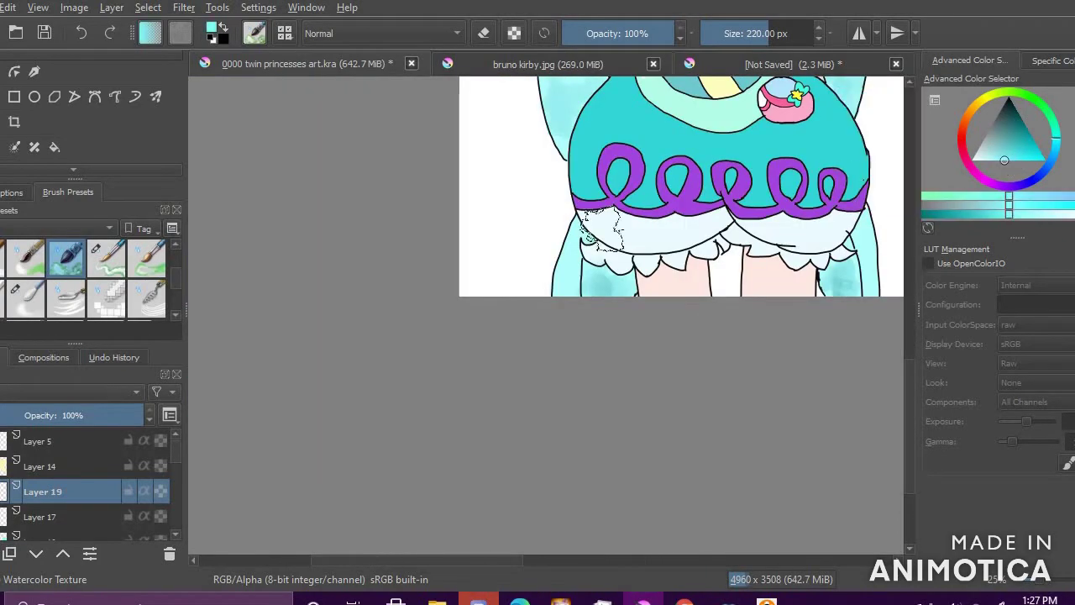
scroll(829, 217, up, 3)
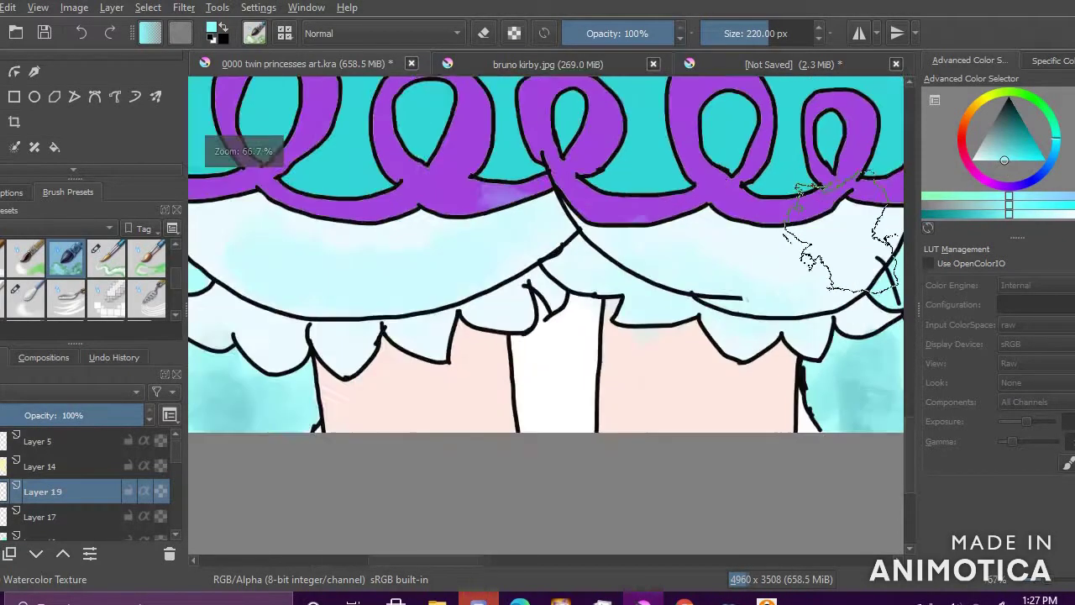
scroll(840, 228, down, 4)
scroll(781, 195, up, 3)
scroll(634, 368, down, 2)
scroll(756, 361, up, 2)
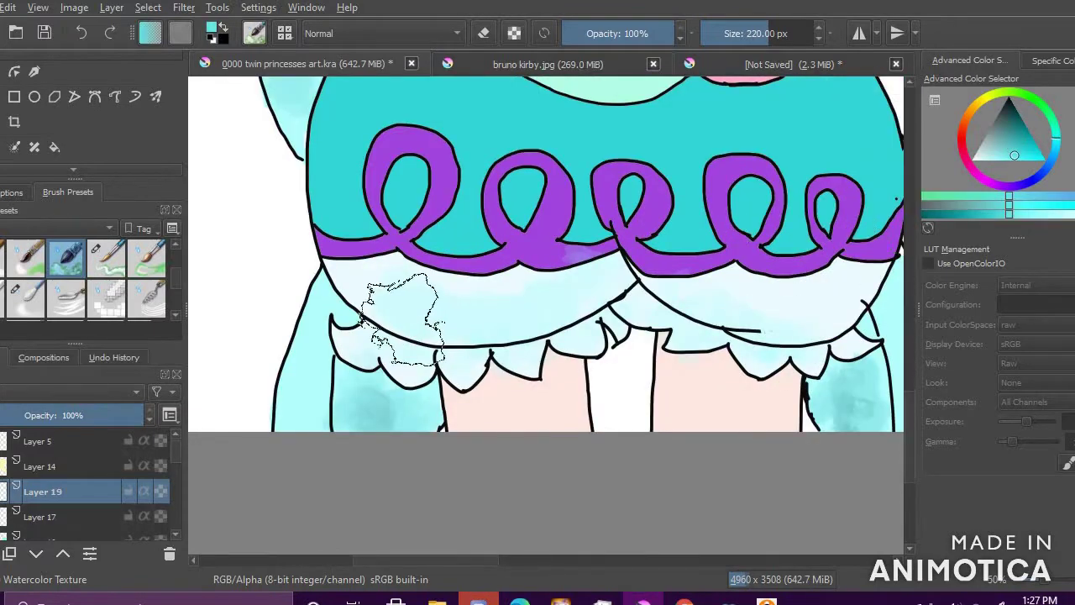
Step: Deepen the petticoat's lower edge with aqua using the Watercolor Texture brush at about 96 px after trying both Waterpaint brushes
click(106, 257)
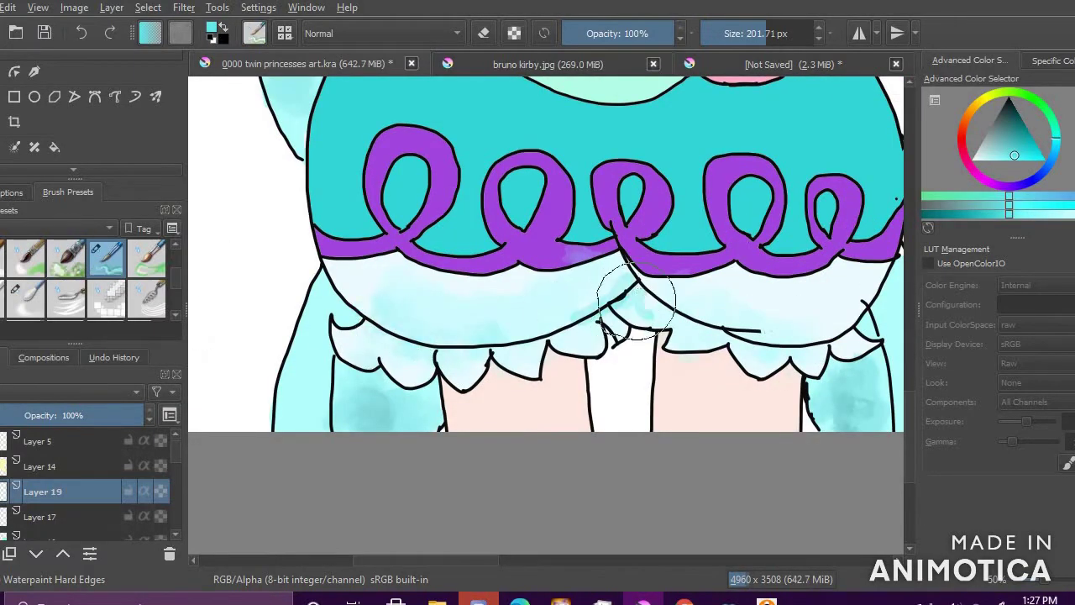
click(146, 257)
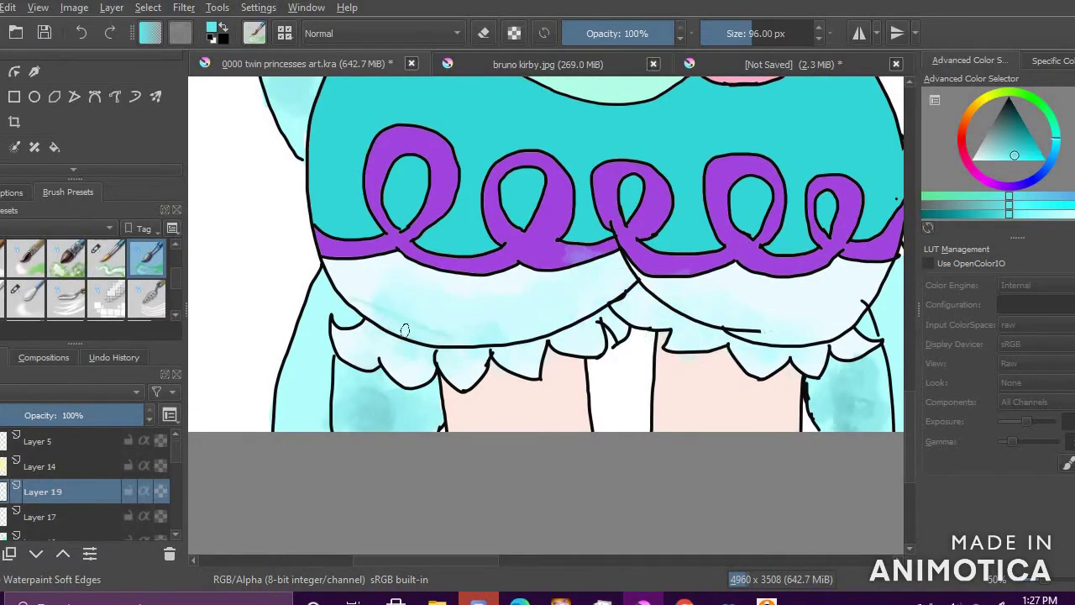
click(67, 256)
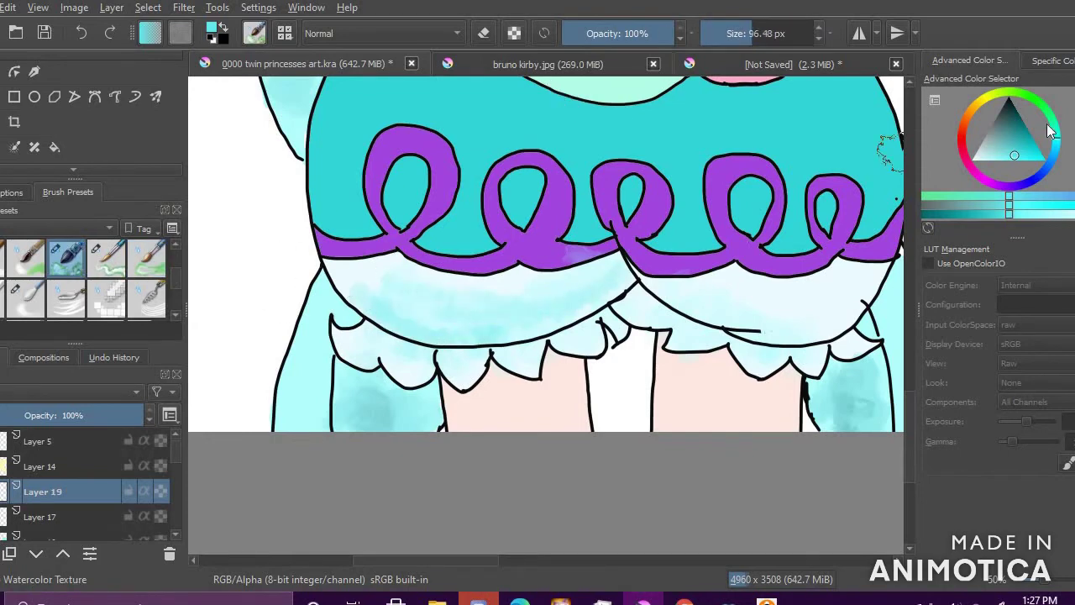
click(1002, 147)
click(1016, 157)
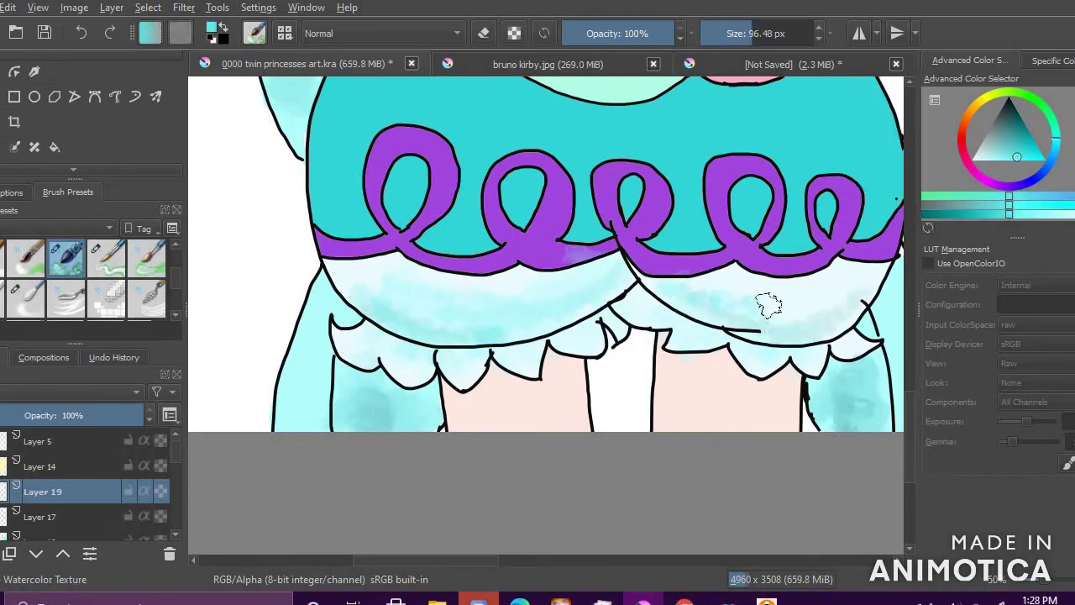
Step: Add a violet shadow to the petticoat just under the purple trim where the two halves meet
click(1011, 185)
click(1020, 154)
drag(656, 294, 693, 293)
click(1016, 139)
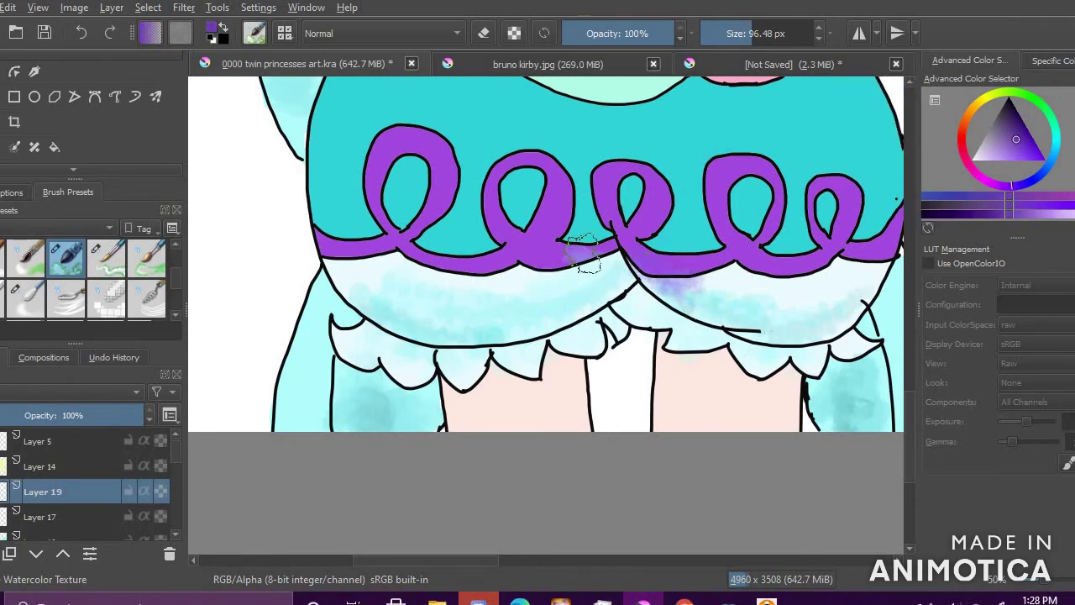
mouse_move(348, 288)
mouse_down()
mouse_move(336, 246)
mouse_move(418, 304)
mouse_up()
key(ctrl+z)
Step: Blend a muted teal over the violet shadow and along the upper part of both petticoat halves
click(1056, 144)
click(1035, 160)
click(1003, 147)
mouse_move(528, 288)
mouse_down()
mouse_move(600, 277)
mouse_move(517, 284)
mouse_up()
drag(659, 286, 832, 296)
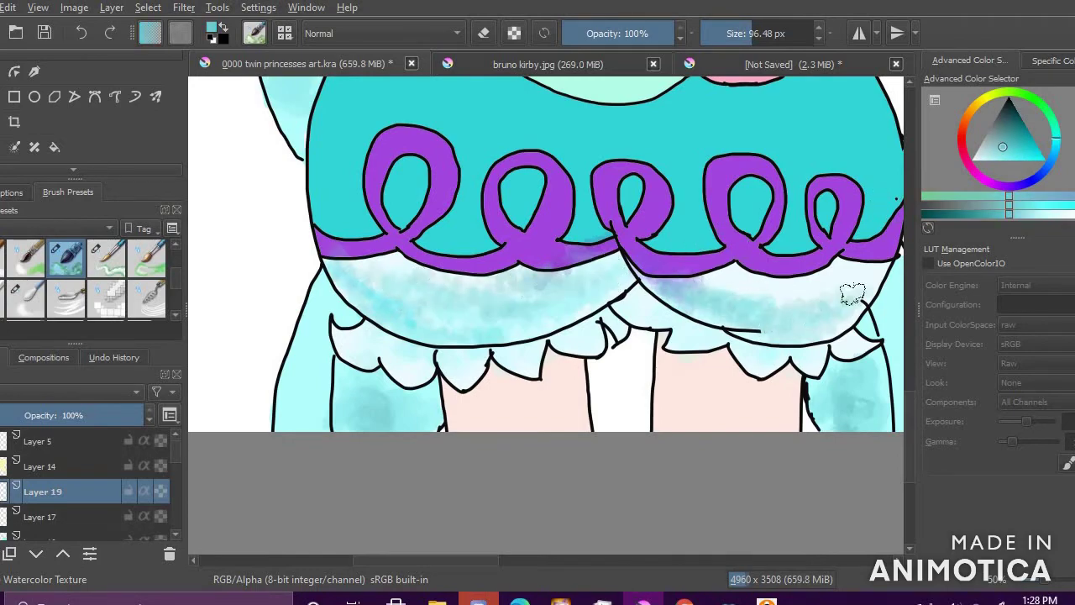
Step: Soften the shading on both petticoat halves by erasing lightly with the watercolour texture
scroll(629, 341, down, 4)
scroll(629, 341, up, 4)
key(e)
mouse_move(380, 316)
mouse_down()
mouse_move(471, 270)
mouse_move(528, 342)
mouse_up()
drag(765, 305, 669, 286)
Step: Shade the petticoat's scalloped ruffles with a stronger teal using the Watercolor Texture brush
click(1020, 148)
click(484, 34)
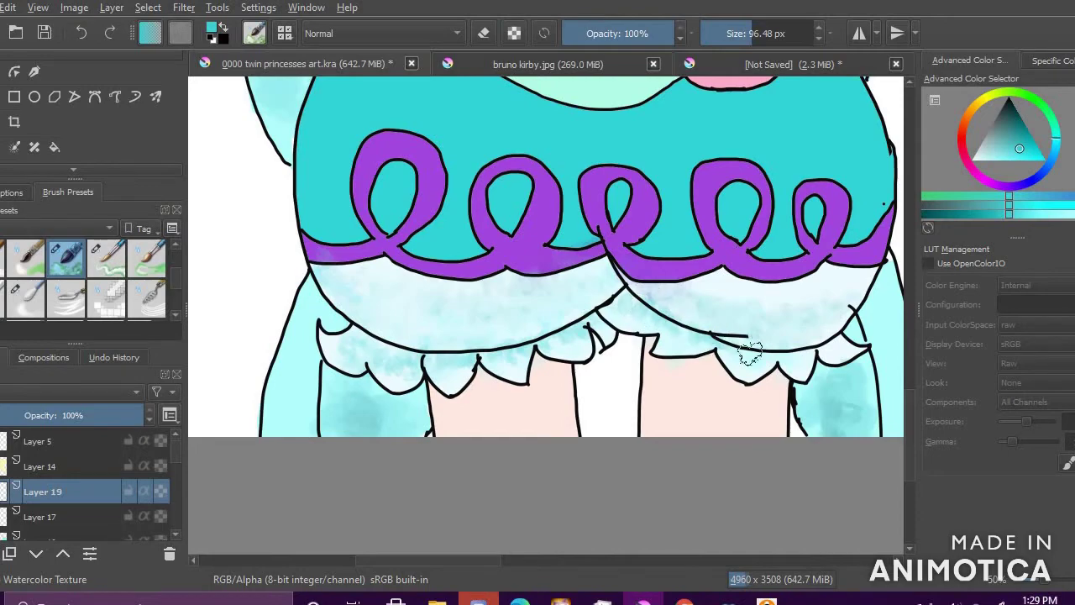
scroll(843, 347, down, 3)
scroll(751, 145, up, 3)
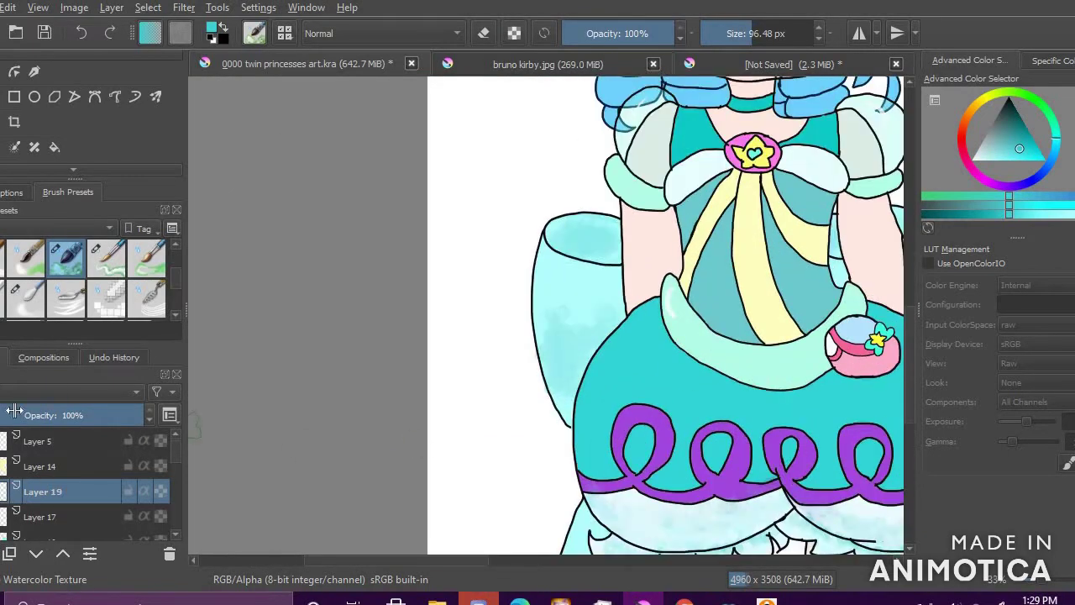
Step: Add a layer above Layer 19 and draw a pale aqua overskirt edge over the left bow loop with Ink-2 Fineliner
click(25, 517)
click(59, 491)
click(171, 555)
click(983, 160)
scroll(177, 295, up, 4)
click(107, 298)
scroll(637, 328, up, 1)
scroll(645, 324, down, 1)
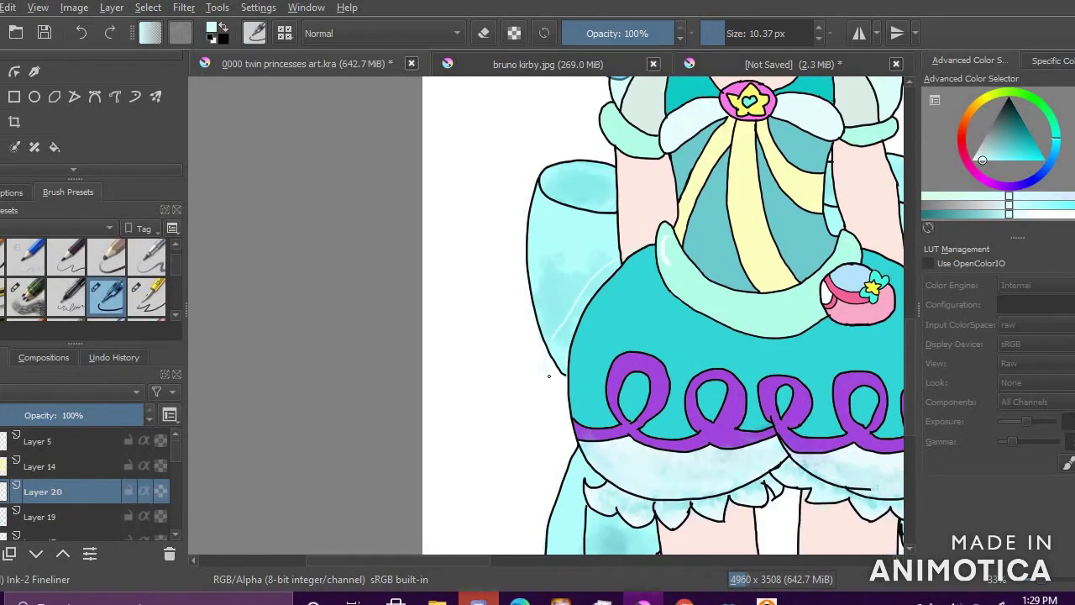
Step: Move Layer 20 to the top of the layer stack and draw the overskirt's pale looped hem across the skirt
scroll(806, 385, down, 1)
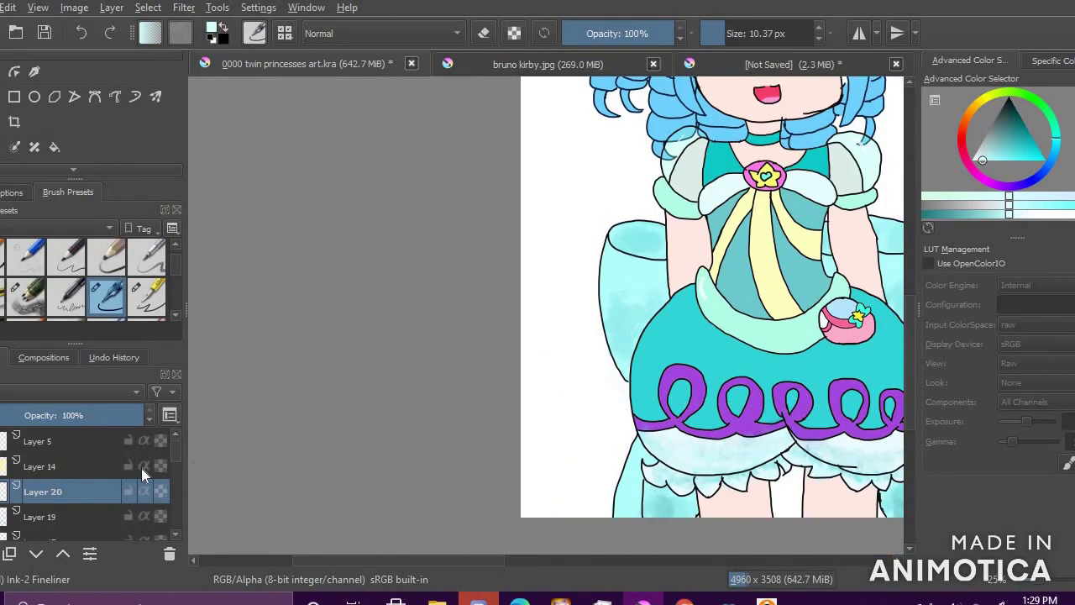
drag(141, 468, 120, 445)
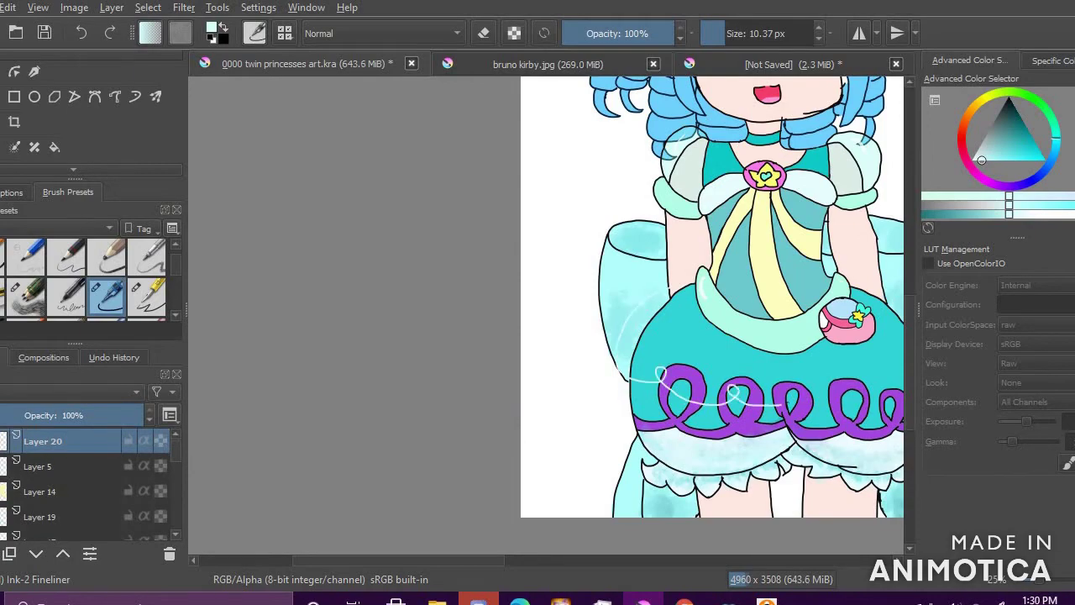
scroll(740, 316, up, 1)
scroll(740, 316, down, 1)
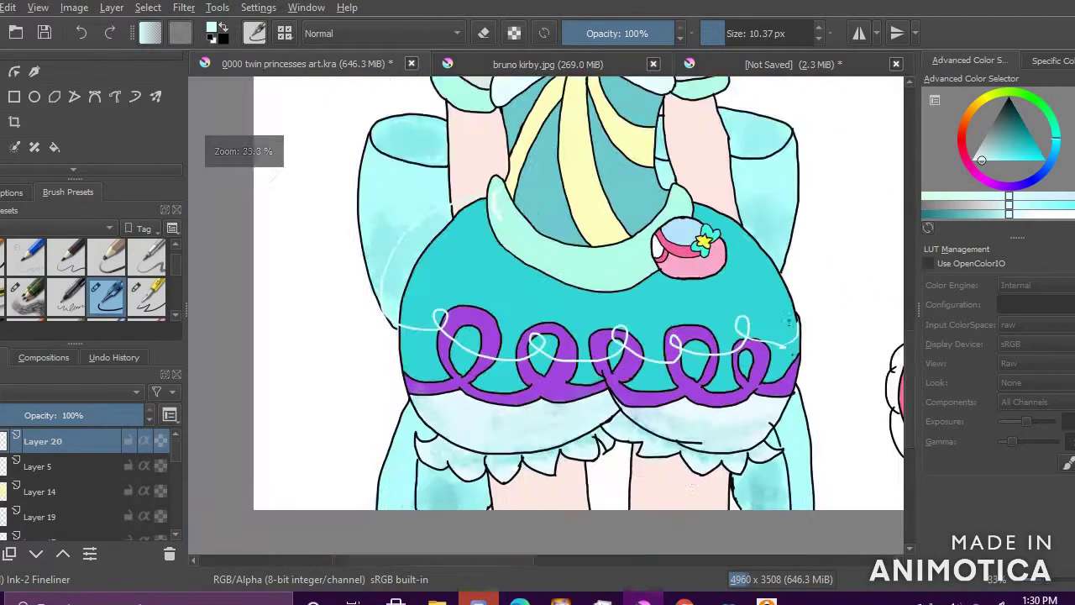
scroll(756, 328, up, 2)
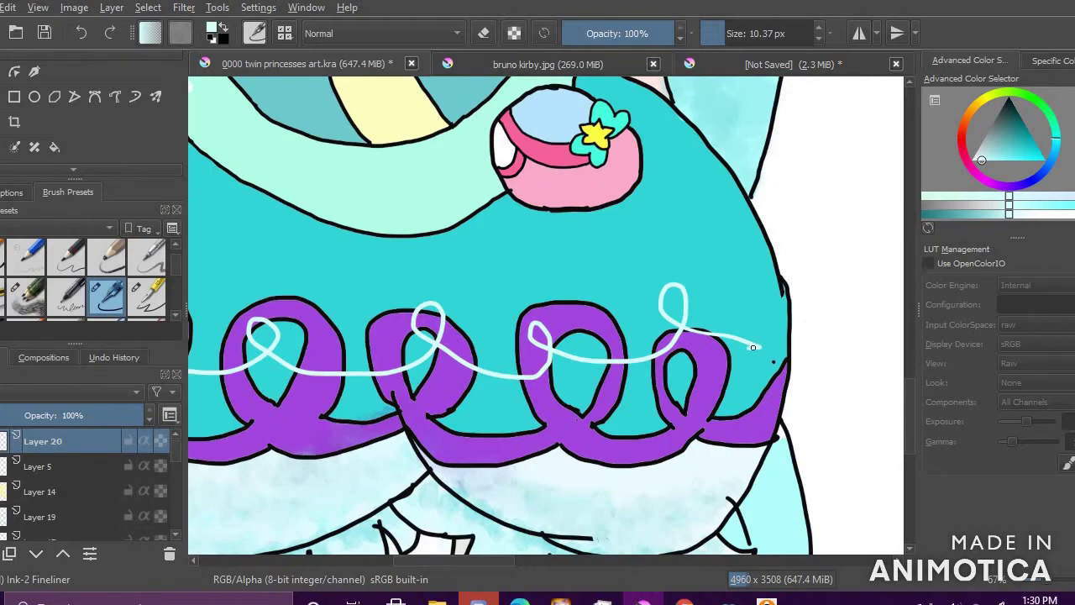
scroll(614, 147, up, 1)
scroll(613, 252, down, 2)
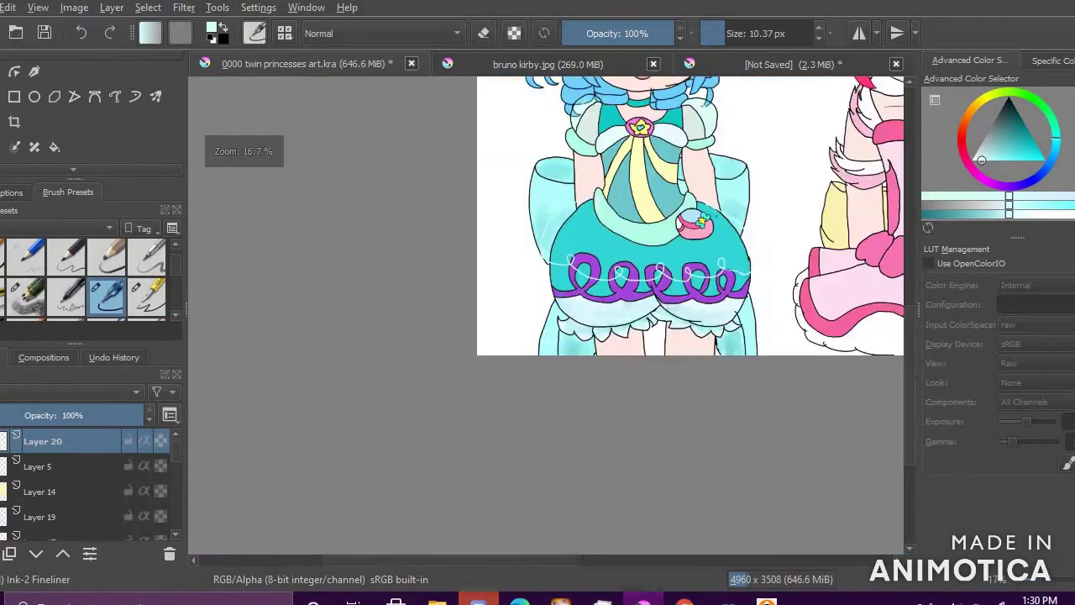
Step: Start filling the overskirt's left part with light aqua on a new layer using the Basic-5 Size brush
scroll(673, 252, up, 3)
click(1001, 160)
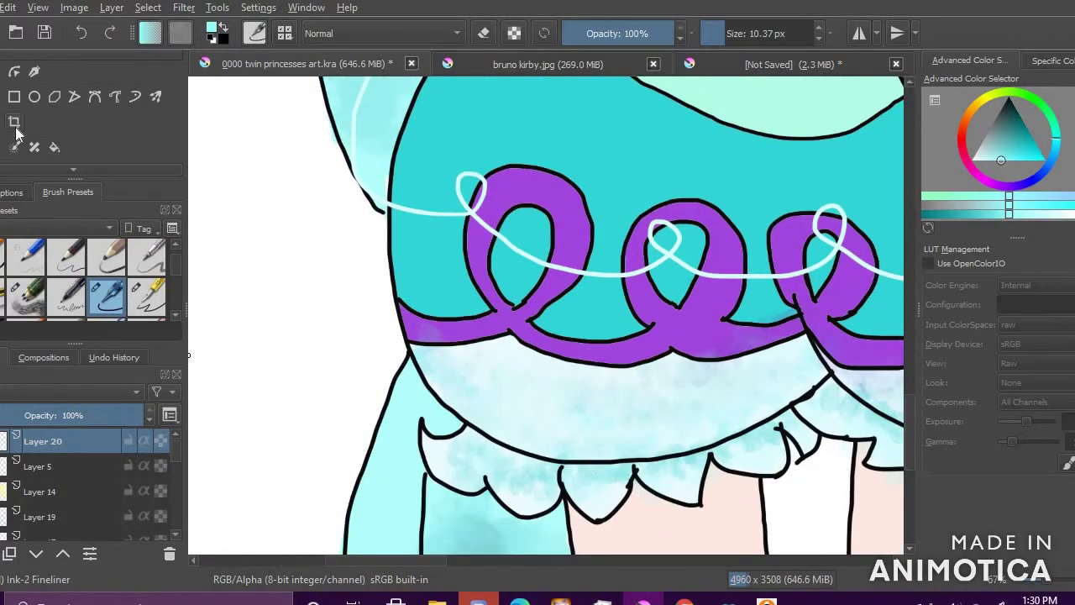
scroll(190, 284, down, 2)
drag(175, 258, 174, 253)
click(106, 299)
scroll(753, 120, up, 3)
mouse_move(458, 161)
mouse_down()
mouse_move(449, 142)
mouse_move(377, 239)
mouse_move(333, 135)
mouse_move(391, 282)
mouse_up()
Step: Continue the aqua fill along the overskirt's left edge at 100% layer opacity and move Layer 22 below Layer 20
drag(67, 414, 42, 417)
scroll(399, 237, down, 2)
scroll(426, 133, up, 2)
mouse_move(445, 234)
mouse_down()
mouse_move(427, 303)
mouse_move(456, 435)
mouse_move(371, 375)
mouse_up()
drag(332, 426, 311, 418)
drag(103, 416, 149, 416)
drag(310, 389, 336, 406)
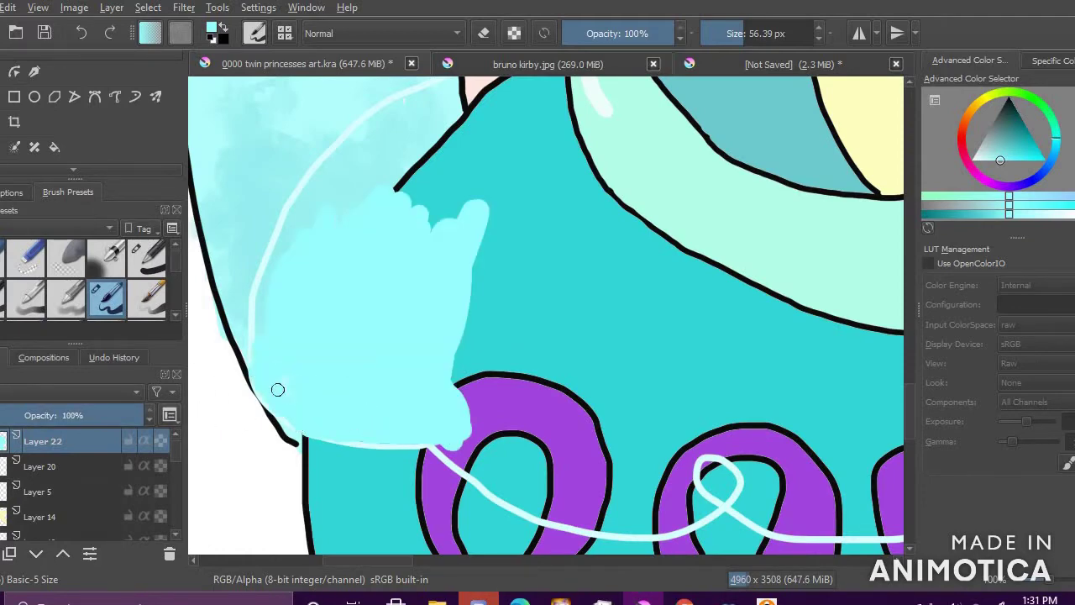
drag(72, 475, 71, 478)
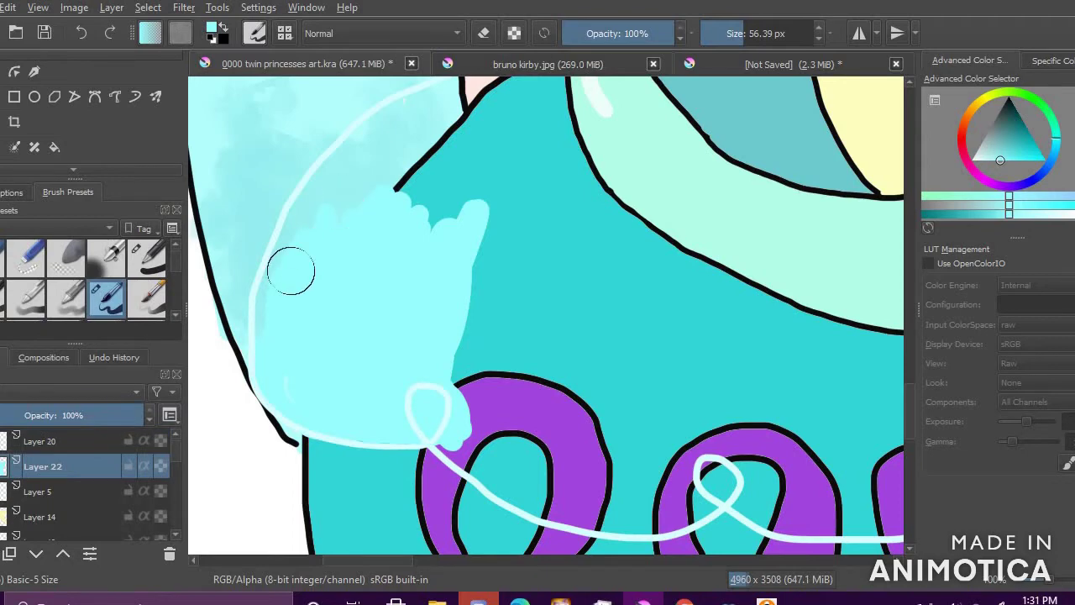
Step: Extend the light aqua overskirt fill along the looped hem to the second loop with a larger brush
mouse_move(410, 194)
mouse_down()
mouse_move(466, 361)
mouse_move(520, 400)
mouse_move(566, 309)
mouse_move(568, 420)
mouse_move(656, 340)
mouse_move(729, 367)
mouse_move(527, 448)
mouse_move(471, 376)
mouse_move(461, 429)
mouse_move(441, 439)
mouse_move(466, 461)
mouse_move(513, 418)
mouse_move(602, 461)
mouse_move(706, 455)
mouse_move(730, 478)
mouse_move(672, 525)
mouse_move(546, 527)
mouse_up()
key(bracketright)
key(bracketright)
key(bracketright)
key(ctrl+z)
mouse_move(471, 383)
mouse_down()
mouse_move(543, 430)
mouse_move(506, 453)
mouse_move(620, 463)
mouse_move(461, 425)
mouse_up()
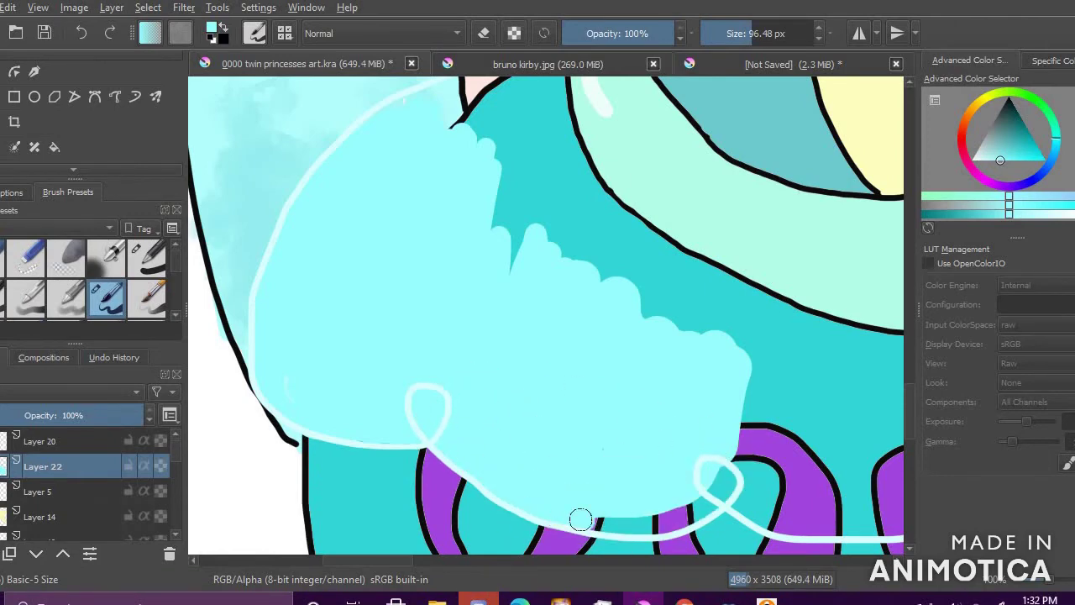
mouse_move(646, 525)
mouse_down()
mouse_move(749, 449)
mouse_move(736, 376)
mouse_up()
Step: Fill the overskirt's upper left area below the arm and even out the inner edge of the light aqua fill
scroll(483, 233, down, 4)
scroll(506, 202, up, 4)
mouse_move(429, 301)
mouse_down()
mouse_move(420, 176)
mouse_move(334, 148)
mouse_up()
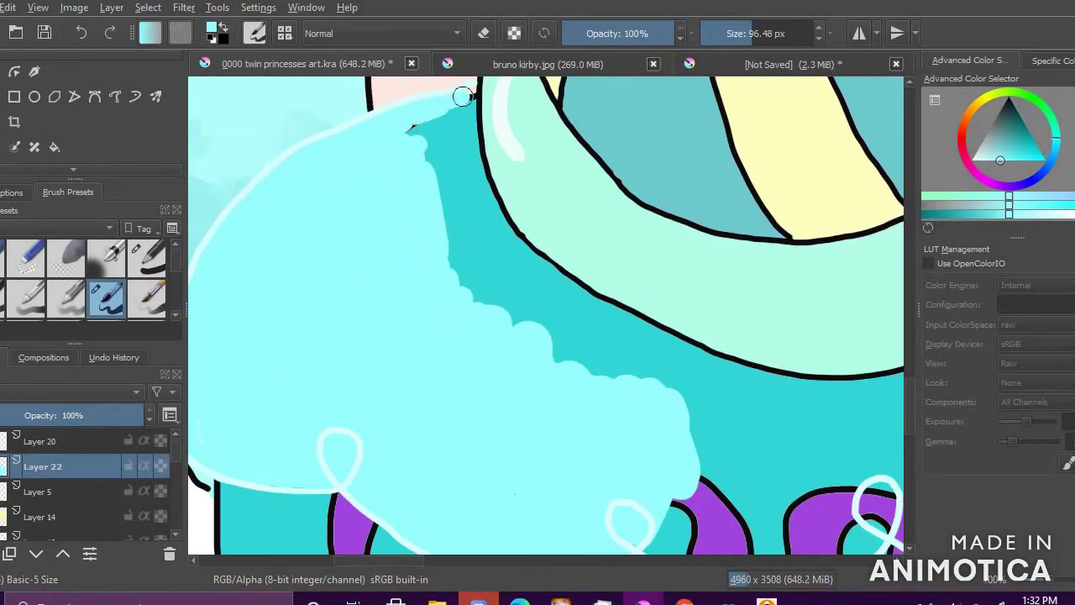
key(ctrl+z)
mouse_move(465, 116)
mouse_down()
mouse_move(478, 148)
mouse_move(437, 212)
mouse_up()
key(ctrl+z)
mouse_move(409, 178)
mouse_down()
mouse_move(523, 329)
mouse_move(446, 238)
mouse_move(338, 168)
mouse_up()
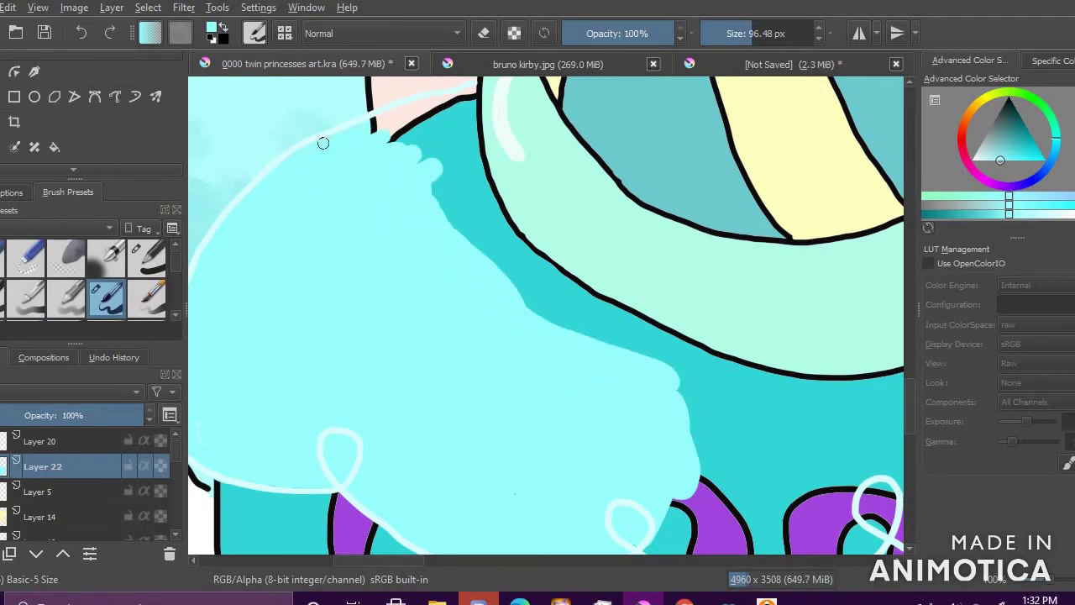
Step: Fill the gap between the light aqua area and the left side of the mint waistband
mouse_move(470, 157)
mouse_down()
mouse_move(415, 137)
mouse_move(461, 166)
mouse_up()
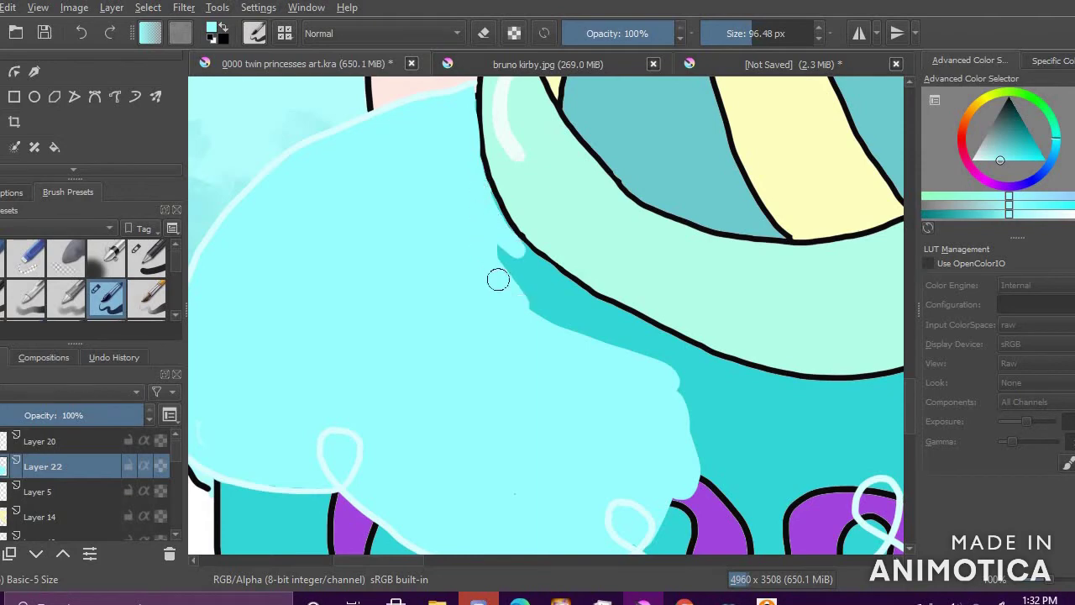
drag(520, 305, 513, 277)
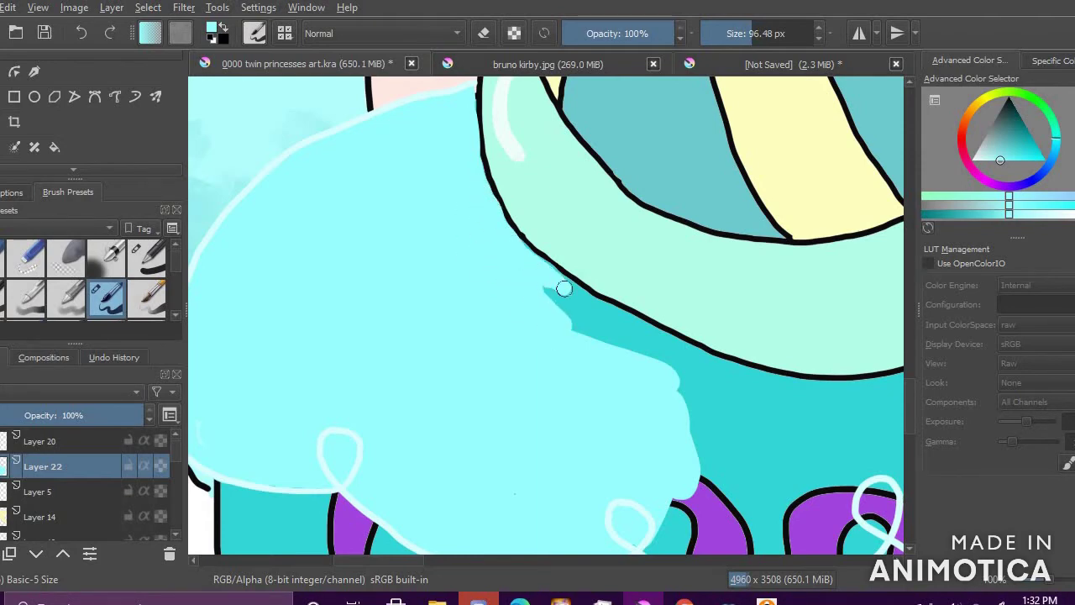
drag(600, 310, 632, 329)
key(ctrl+z)
key(ctrl+z)
mouse_move(553, 293)
mouse_down()
mouse_move(511, 242)
mouse_move(456, 236)
mouse_move(393, 141)
mouse_up()
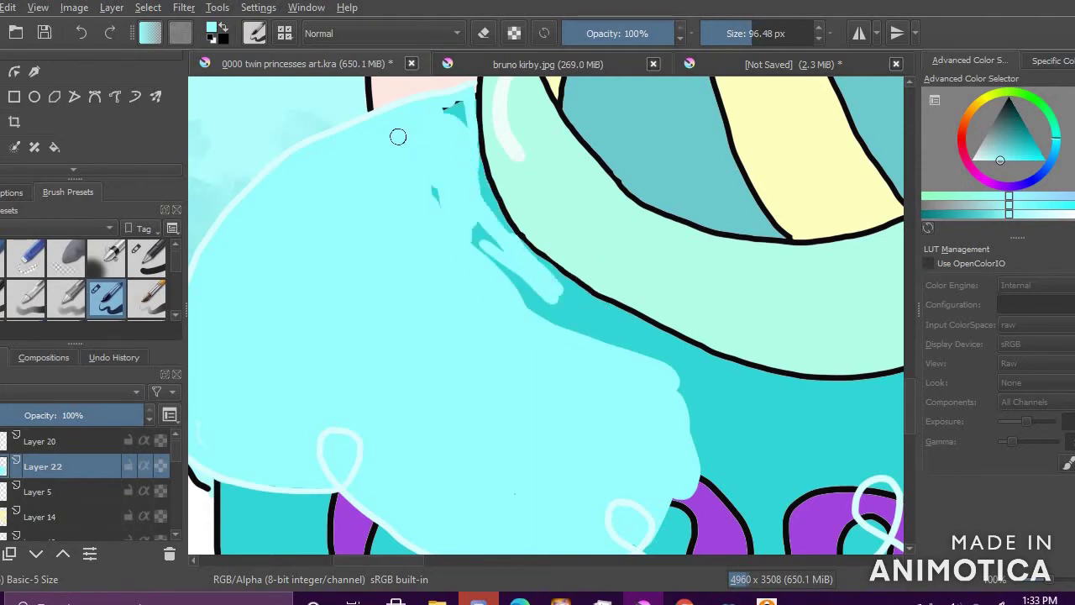
mouse_move(519, 256)
mouse_down()
mouse_move(566, 328)
mouse_move(523, 262)
mouse_up()
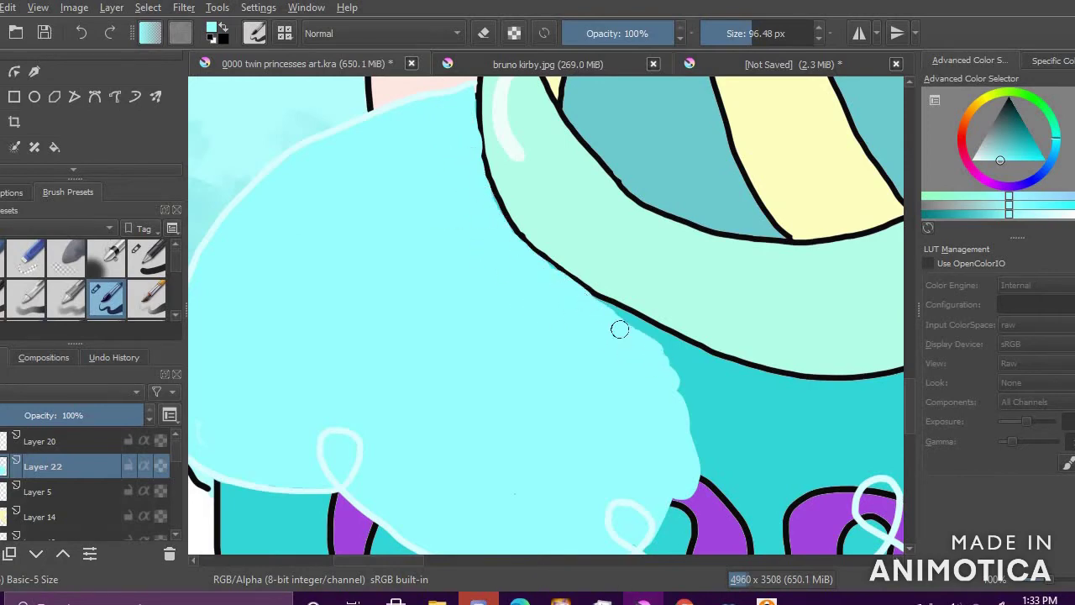
Step: Extend the light aqua overskirt fill below the mint waistband and along the hem to the third loop
drag(668, 383, 710, 431)
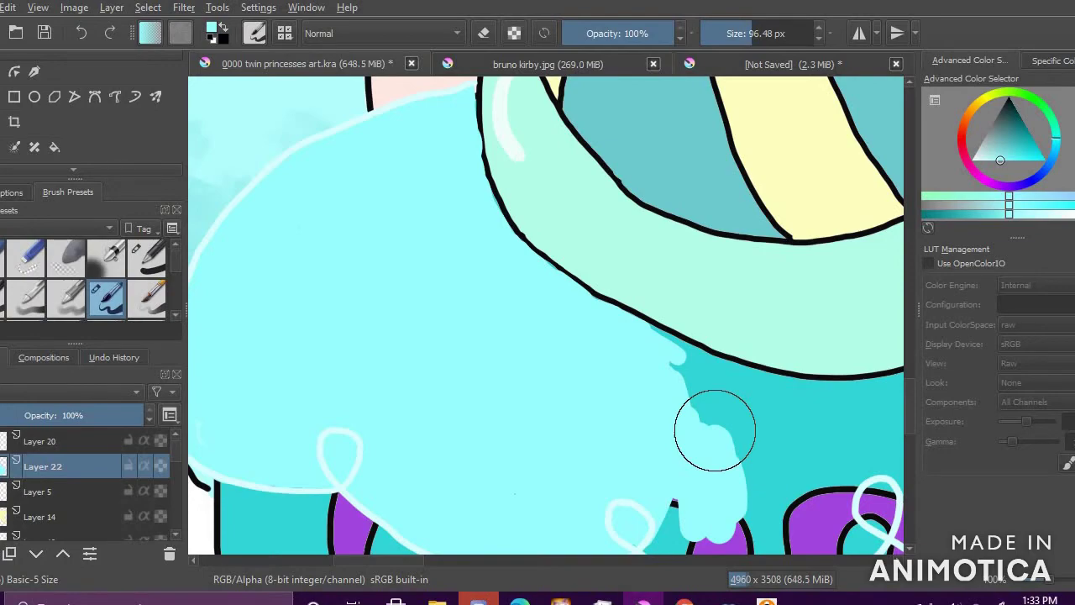
scroll(715, 431, down, 4)
scroll(705, 469, up, 4)
drag(621, 451, 819, 432)
scroll(806, 430, down, 4)
scroll(836, 421, up, 4)
mouse_move(744, 411)
mouse_down()
mouse_move(759, 434)
mouse_move(862, 417)
mouse_up()
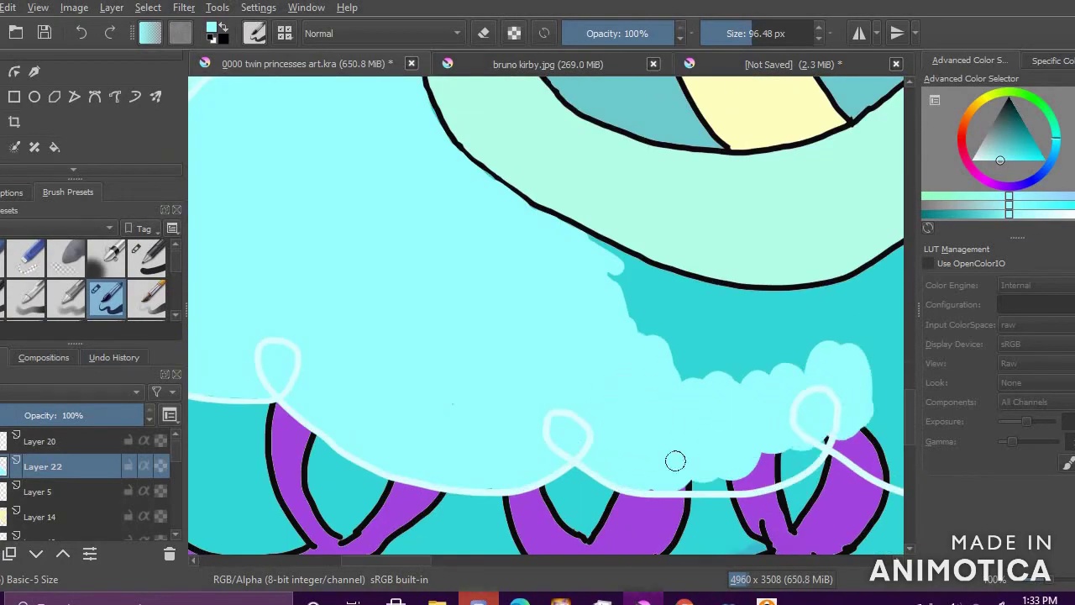
drag(669, 486, 754, 477)
mouse_move(800, 425)
mouse_down()
mouse_move(663, 367)
mouse_move(582, 261)
mouse_move(604, 254)
mouse_move(797, 368)
mouse_move(718, 344)
mouse_move(723, 335)
mouse_move(646, 277)
mouse_move(728, 312)
mouse_move(689, 295)
mouse_move(785, 307)
mouse_up()
Step: Preview the overskirt fill at 43% layer opacity and return the layer to 100%
scroll(393, 415, down, 3)
scroll(109, 462, down, 1)
click(41, 416)
scroll(618, 395, down, 2)
scroll(605, 387, up, 2)
scroll(605, 386, down, 2)
scroll(651, 408, down, 1)
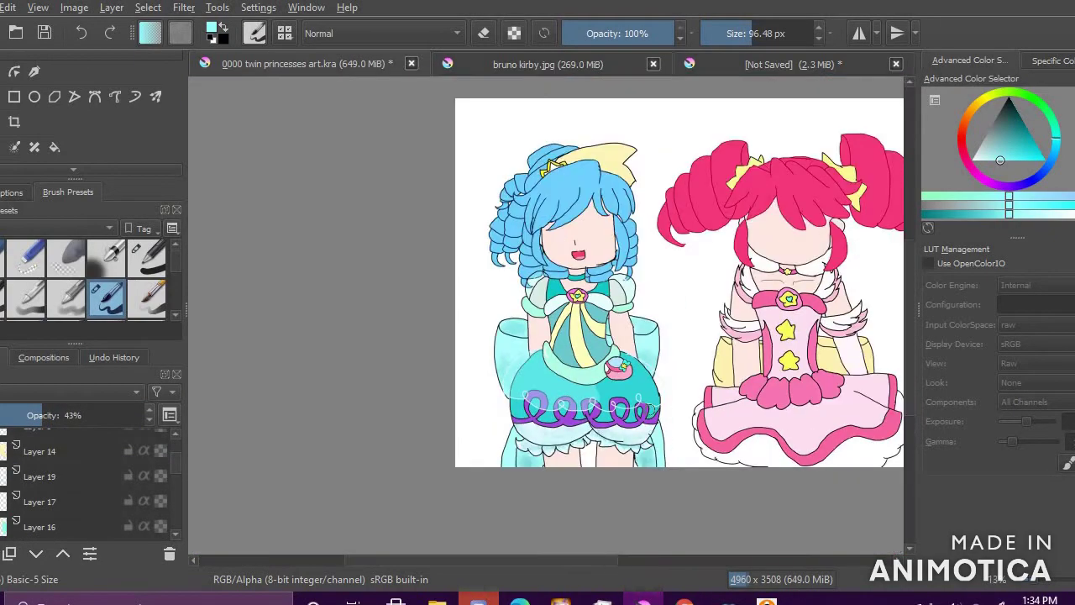
click(143, 415)
Step: Fill the centre of the overskirt beneath the waistband and continue the aqua along the hem loops past the pink pouch
scroll(615, 403, up, 8)
mouse_move(514, 445)
mouse_down()
mouse_move(544, 487)
mouse_move(617, 457)
mouse_move(762, 430)
mouse_move(764, 512)
mouse_move(747, 540)
mouse_move(729, 487)
mouse_up()
scroll(728, 479, down, 2)
scroll(602, 316, up, 2)
mouse_move(731, 353)
mouse_down()
mouse_move(600, 333)
mouse_move(581, 305)
mouse_move(727, 253)
mouse_up()
mouse_move(784, 199)
mouse_down()
mouse_move(768, 333)
mouse_move(852, 350)
mouse_up()
scroll(823, 353, down, 3)
scroll(852, 370, up, 1)
scroll(852, 350, up, 1)
mouse_move(706, 391)
mouse_down()
mouse_move(663, 426)
mouse_move(775, 312)
mouse_move(782, 250)
mouse_move(708, 348)
mouse_up()
scroll(775, 313, down, 3)
scroll(685, 309, up, 1)
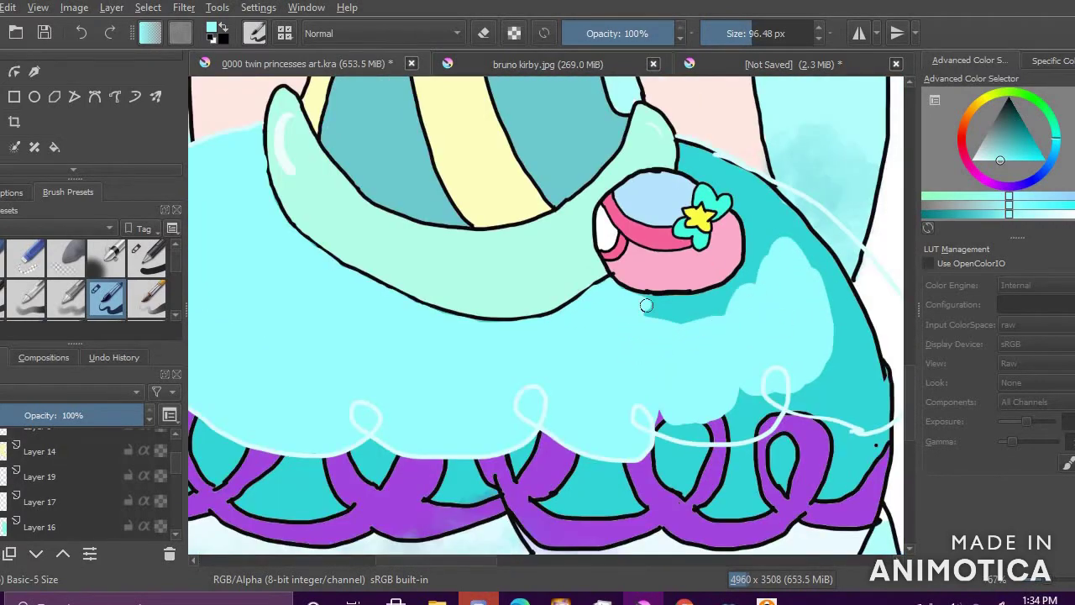
Step: Undo the last stroke and fill the area below and right of the pouch down to the last hem loop
key(ctrl+z)
mouse_move(809, 276)
mouse_down()
mouse_move(761, 305)
mouse_move(657, 331)
mouse_up()
mouse_move(649, 426)
mouse_down()
mouse_move(828, 392)
mouse_move(863, 268)
mouse_move(772, 238)
mouse_up()
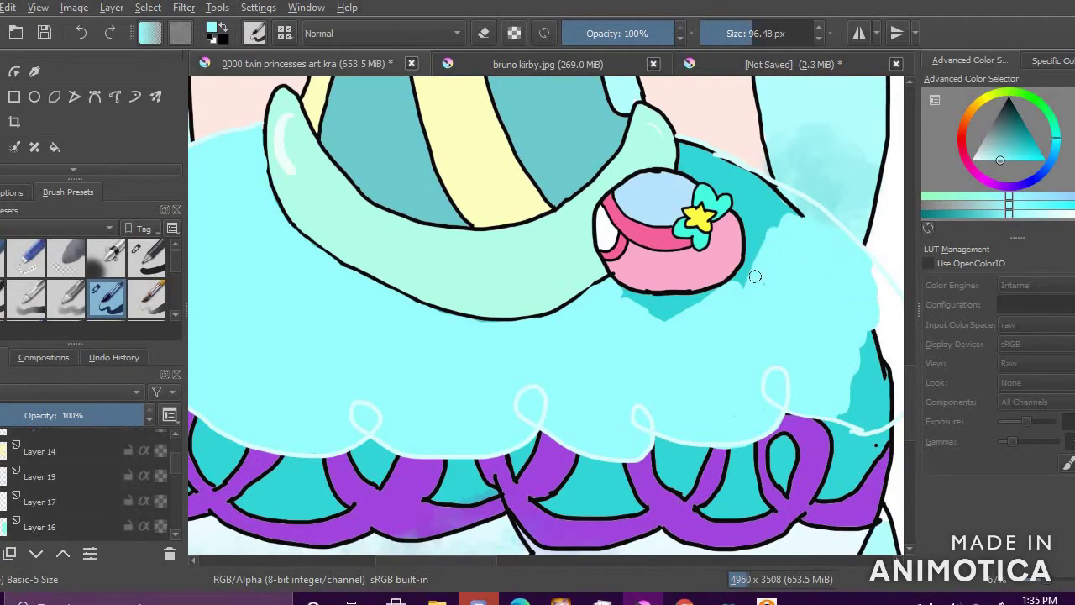
drag(845, 395, 698, 378)
Step: Fill the overskirt's right bulge with light aqua out to its pale outline
scroll(698, 365, up, 2)
mouse_move(659, 472)
mouse_down()
mouse_move(667, 475)
mouse_move(685, 385)
mouse_move(717, 485)
mouse_move(795, 408)
mouse_move(799, 328)
mouse_move(742, 264)
mouse_up()
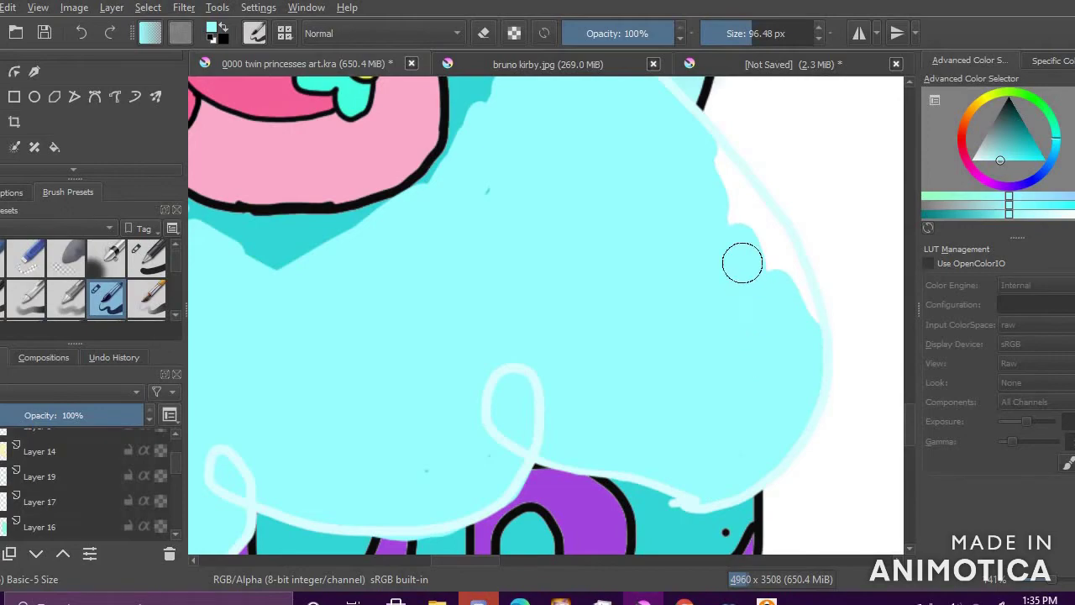
drag(707, 147, 811, 326)
scroll(505, 221, down, 2)
scroll(382, 236, up, 3)
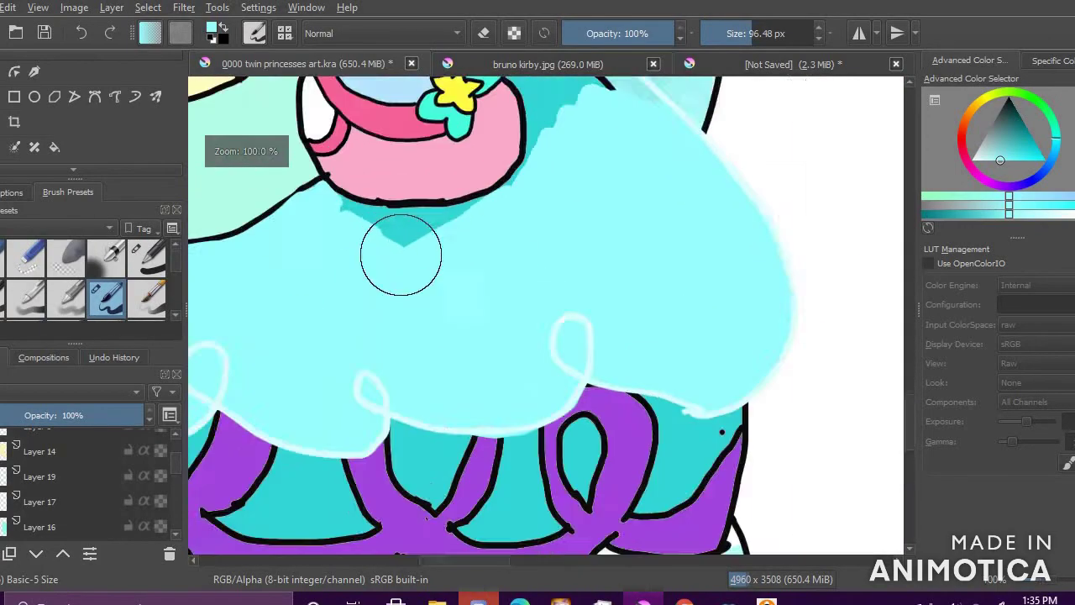
Step: Fill the remaining darker teal gap directly beneath the pink pouch with light aqua
mouse_move(372, 211)
mouse_down()
mouse_move(470, 228)
mouse_move(607, 215)
mouse_up()
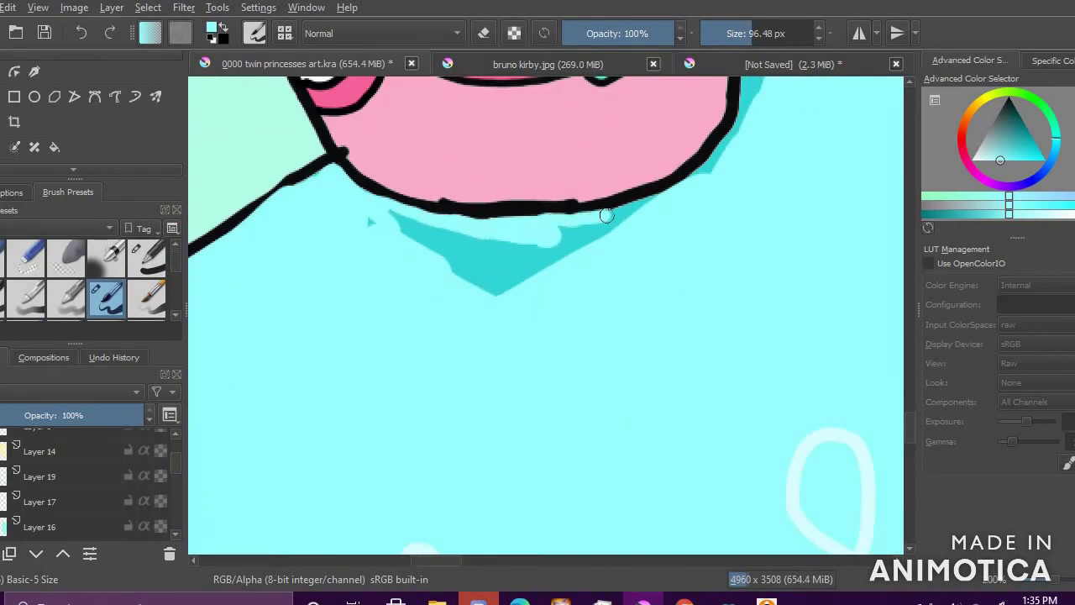
mouse_move(697, 182)
mouse_down()
mouse_move(602, 236)
mouse_move(445, 269)
mouse_up()
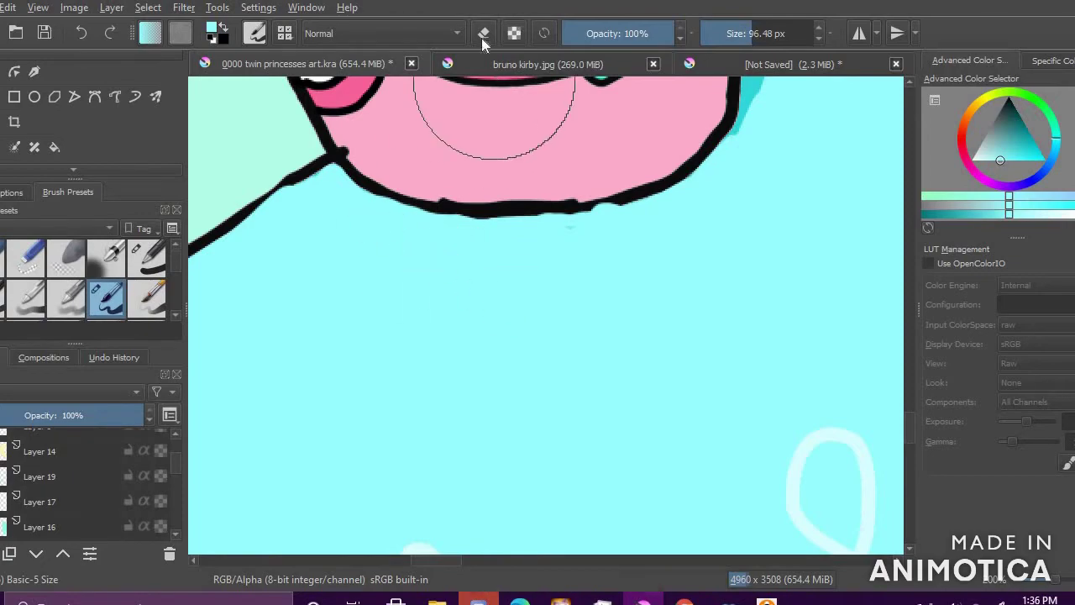
scroll(691, 181, down, 4)
scroll(683, 171, up, 4)
mouse_move(699, 183)
mouse_down()
mouse_move(650, 281)
mouse_move(694, 173)
mouse_up()
Step: Fill the strip above and right of the pouch, below the arm, up to the overskirt's outline
scroll(703, 277, down, 3)
scroll(730, 192, up, 2)
drag(719, 258, 813, 307)
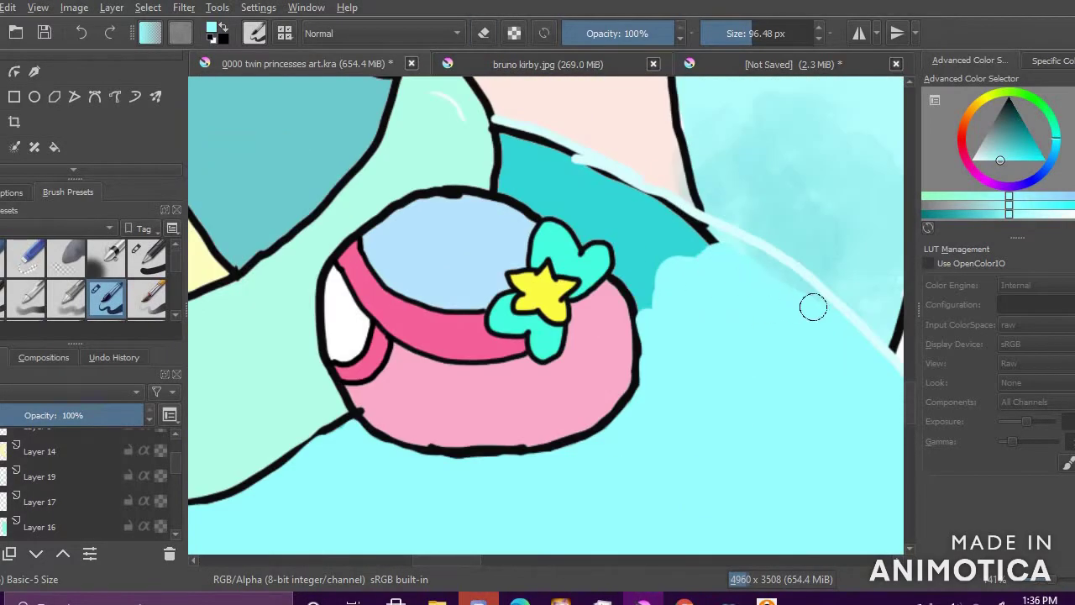
mouse_move(622, 168)
mouse_down()
mouse_move(511, 149)
mouse_move(656, 202)
mouse_move(543, 194)
mouse_move(652, 307)
mouse_up()
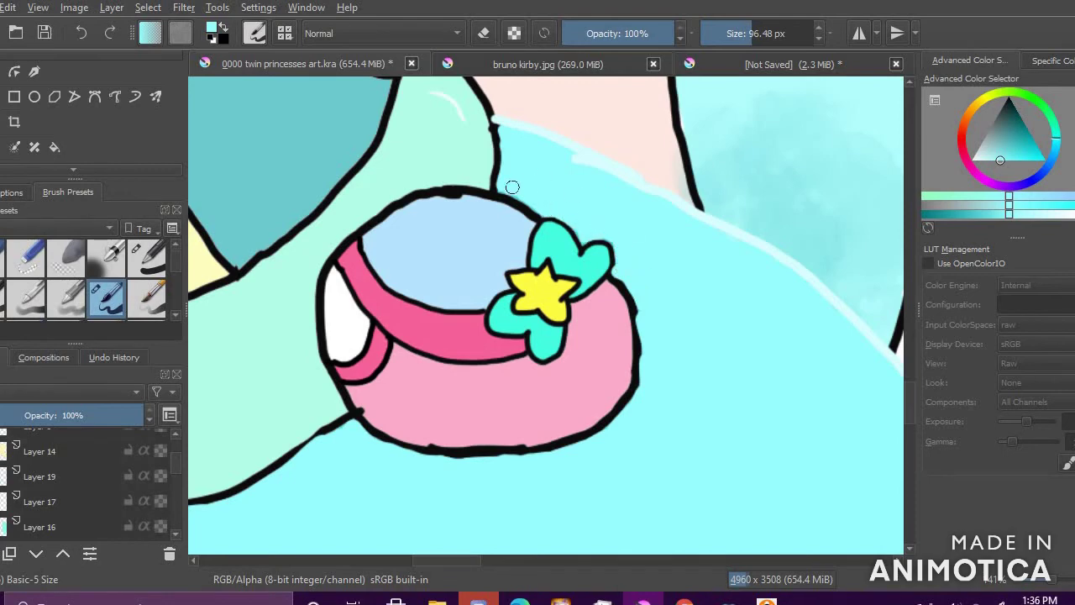
Step: Lower the overskirt layer's opacity to 30% and brighten its fill with the Adjust Dodge brush while preserving alpha
scroll(538, 179, down, 5)
drag(46, 412, 49, 422)
click(515, 36)
scroll(168, 302, down, 5)
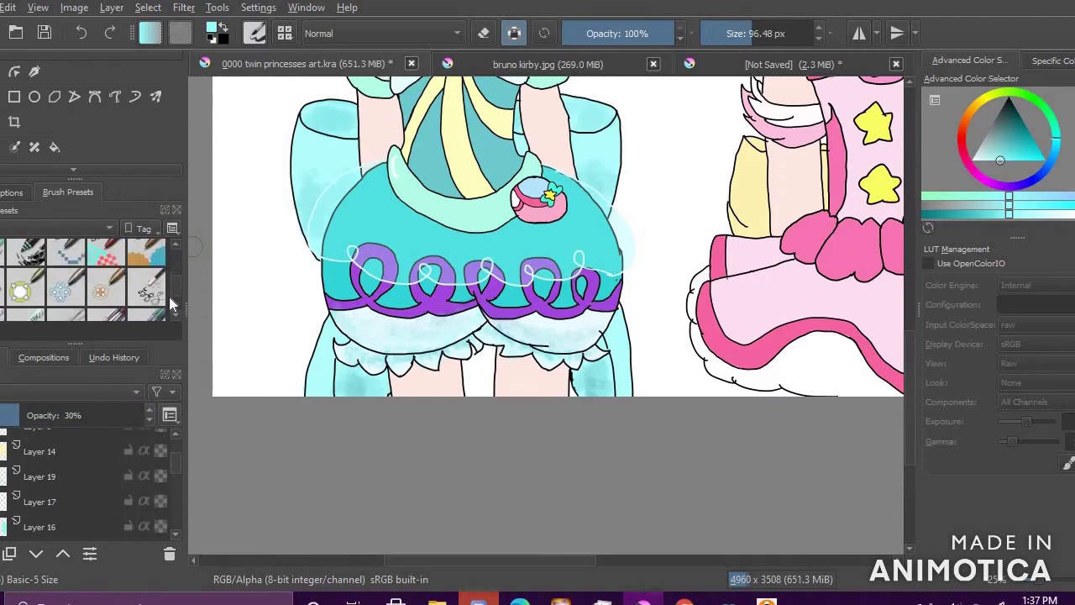
scroll(136, 245, down, 2)
click(106, 275)
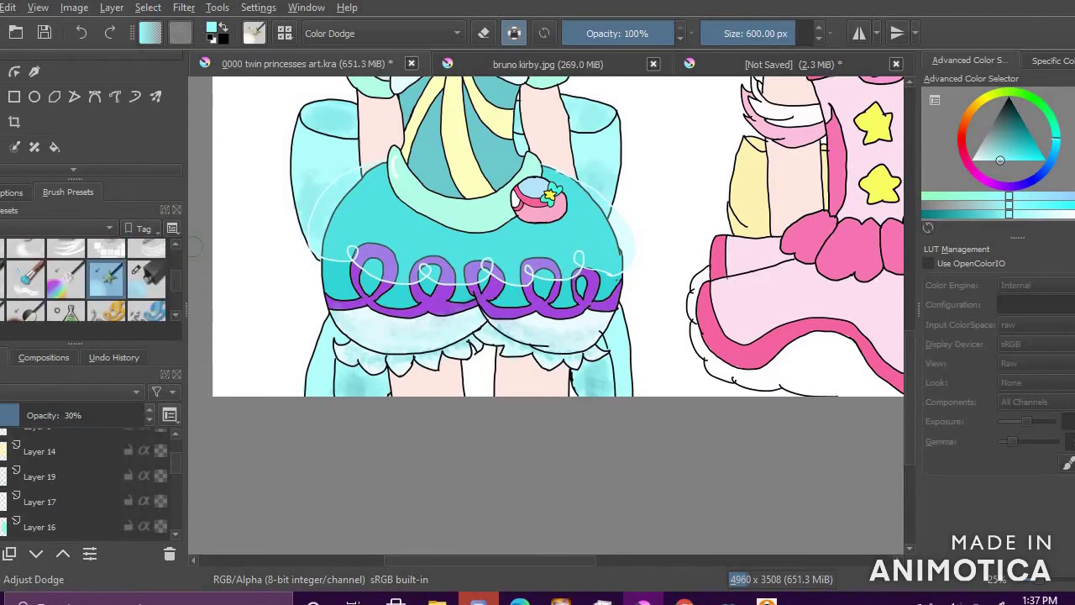
Step: Set the overskirt layer's blending mode to Luminosity
click(109, 391)
click(99, 365)
click(101, 389)
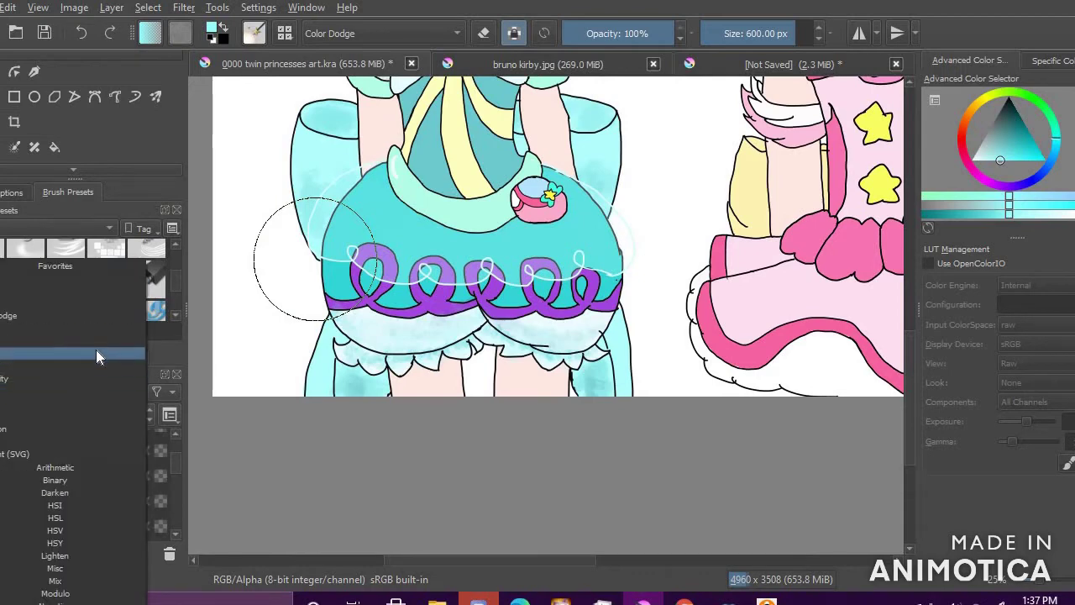
click(92, 378)
Step: Try the Adjust Dodge and Adjust Overlay Burn brushes over the skirt on Layer 20, with alpha preservation off and on
scroll(75, 471, up, 2)
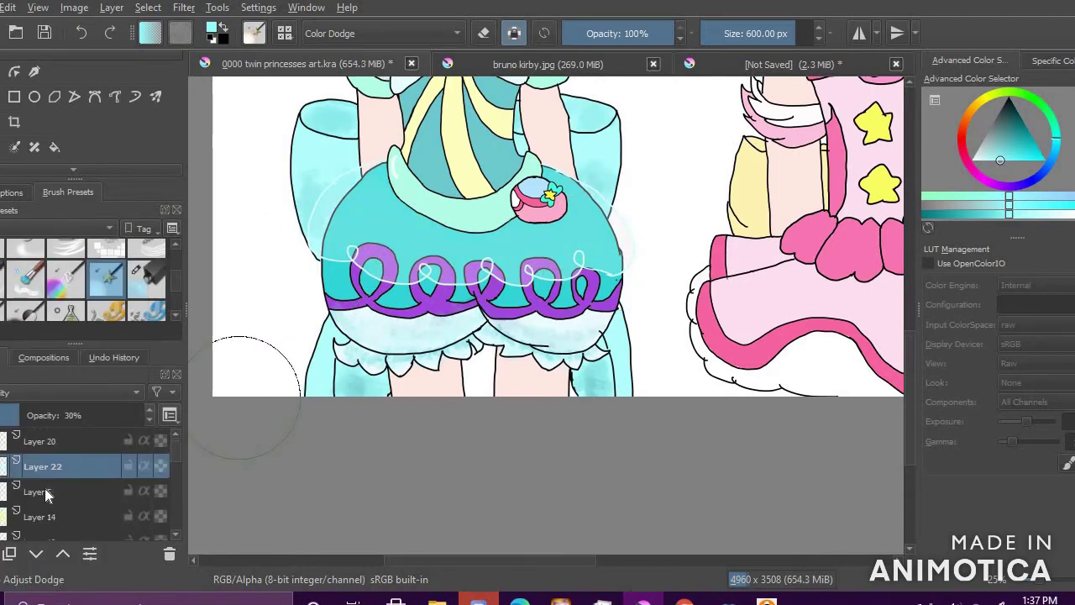
click(50, 492)
click(51, 441)
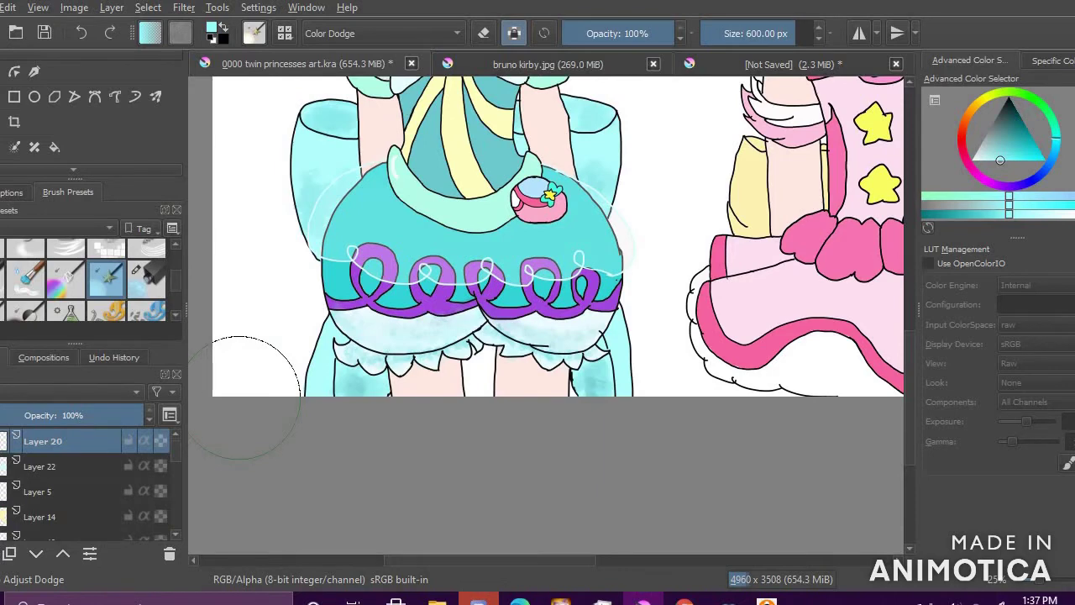
click(515, 33)
drag(438, 298, 446, 340)
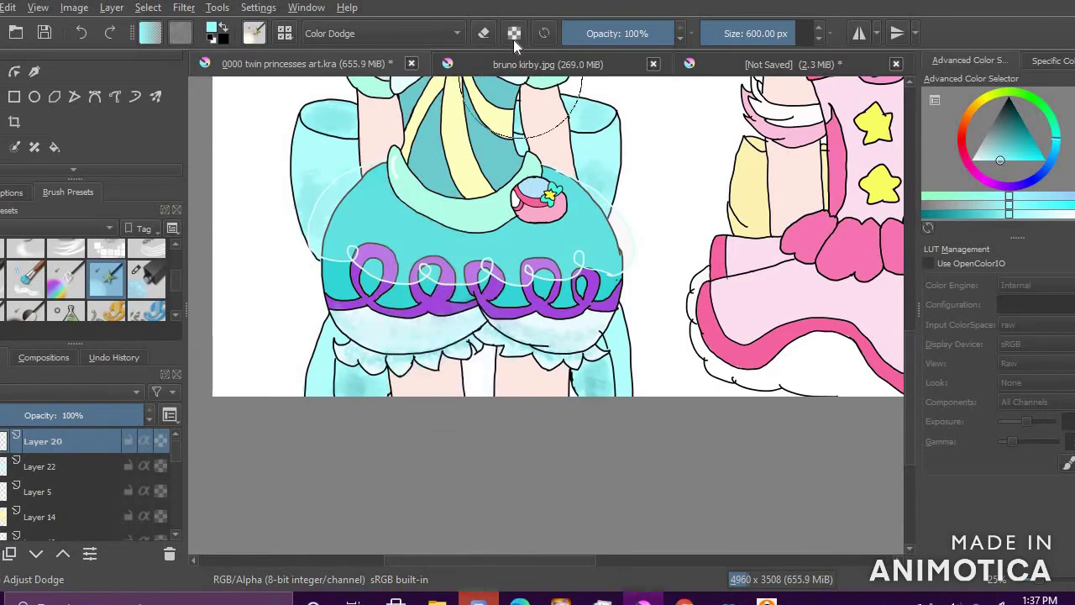
click(514, 36)
scroll(19, 298, down, 1)
click(25, 257)
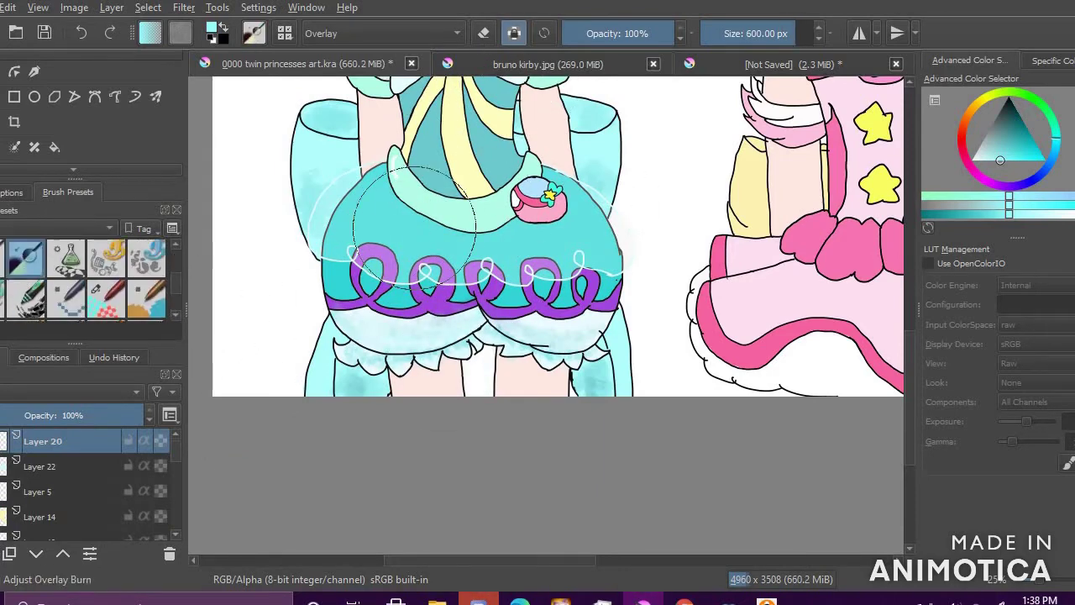
Step: Choose the Texture Impressionism brush with a near-white colour and add a new layer directly above Layer 22
click(51, 466)
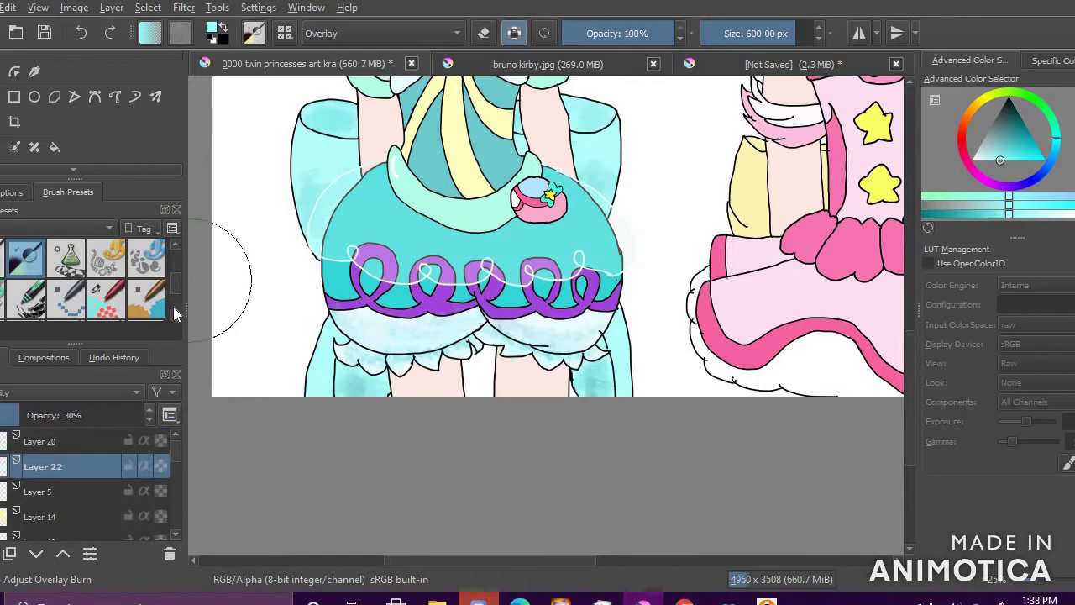
scroll(152, 298, down, 2)
click(106, 296)
click(976, 159)
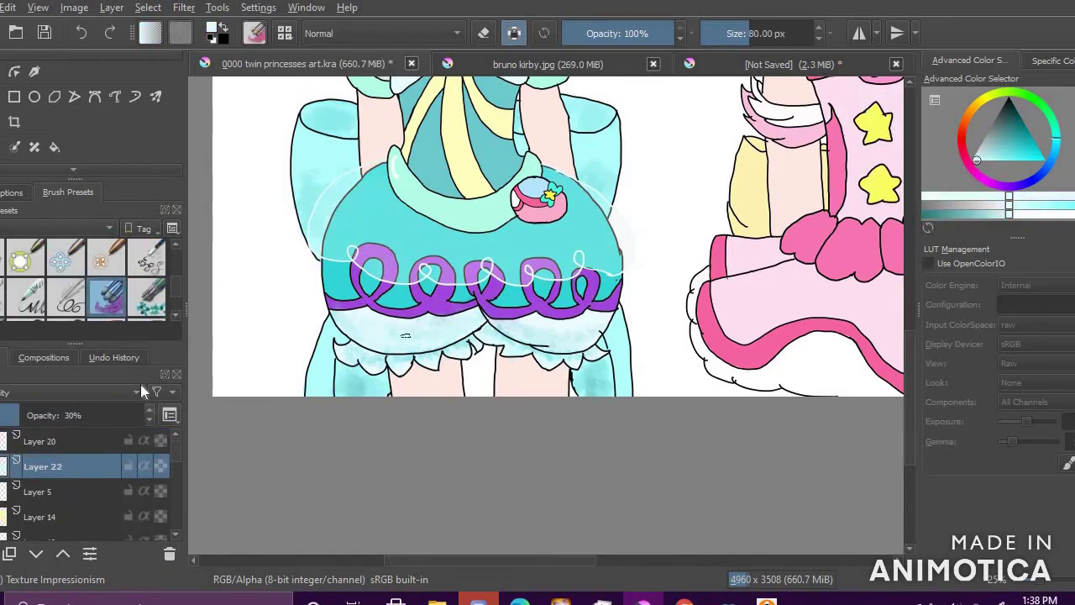
key(Insert)
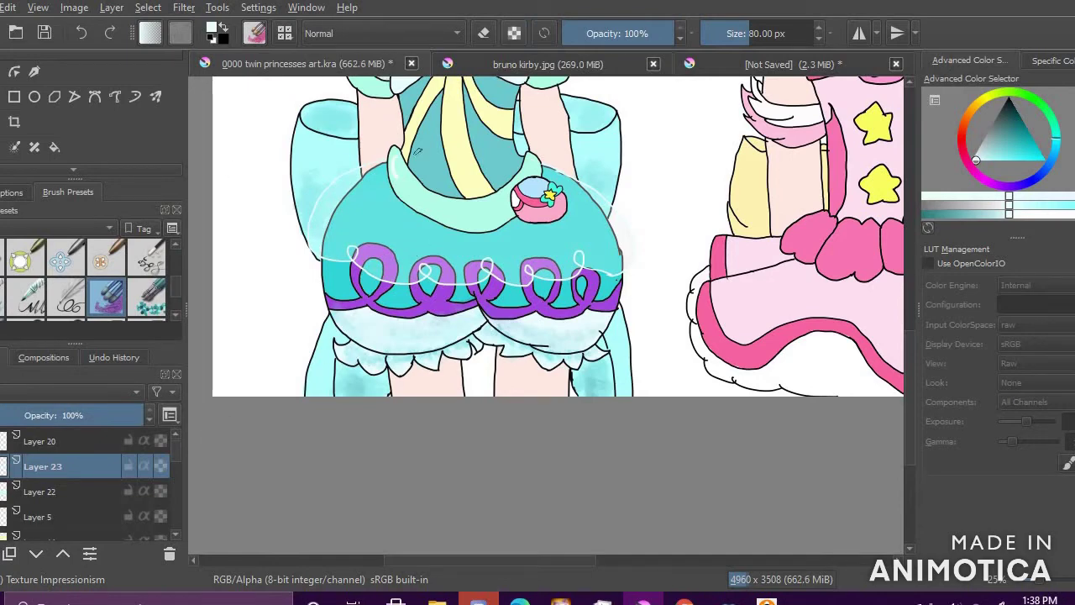
Step: Undo the texture stroke and try the Stamp Bokeh and Stamp Shoujo Bubbles brushes on the skirt
key(ctrl+z)
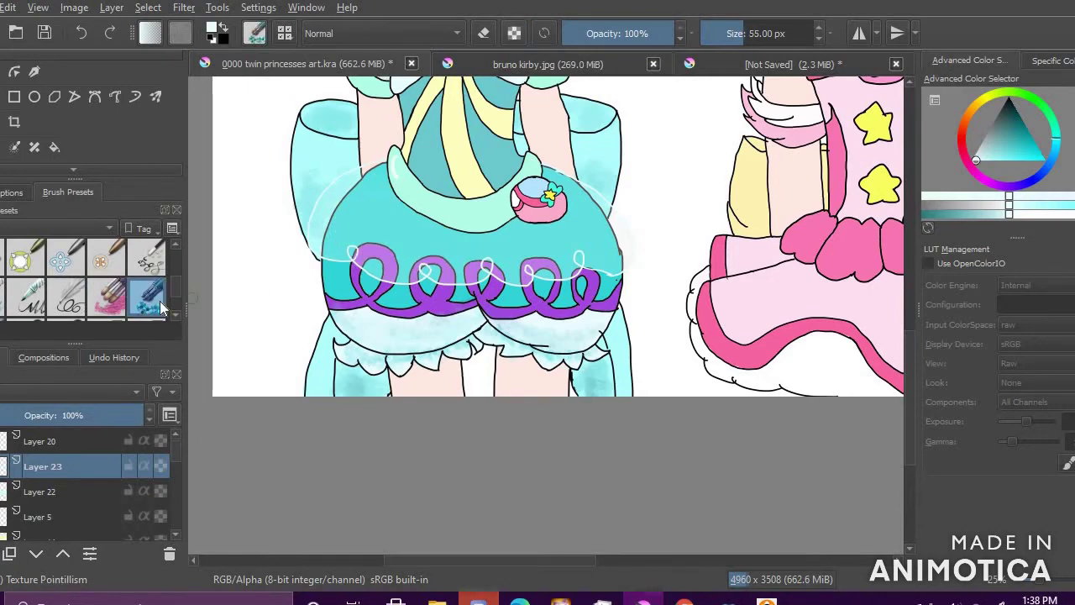
scroll(57, 312, down, 3)
scroll(142, 295, down, 3)
click(142, 295)
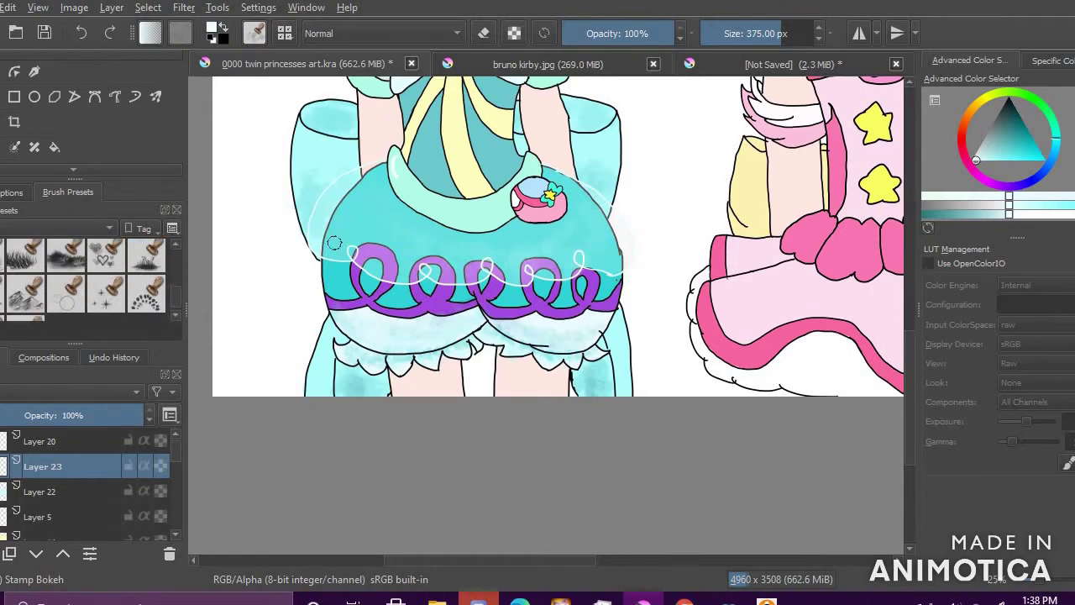
click(67, 294)
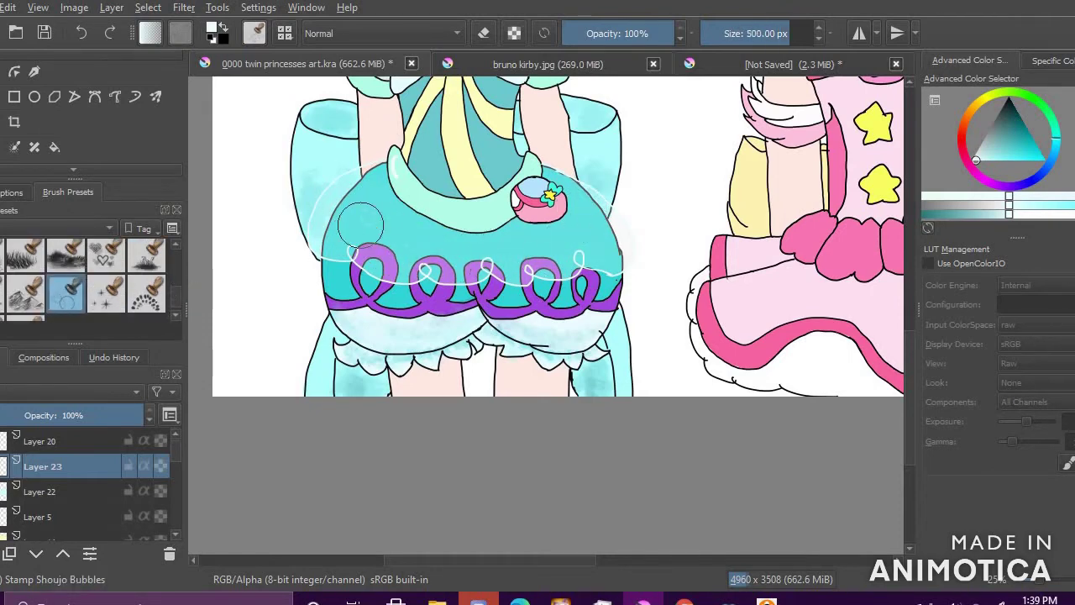
Step: Scatter near-white sparkles across the overskirt on Layer 23 with the Stamp Sparkles brush
click(106, 292)
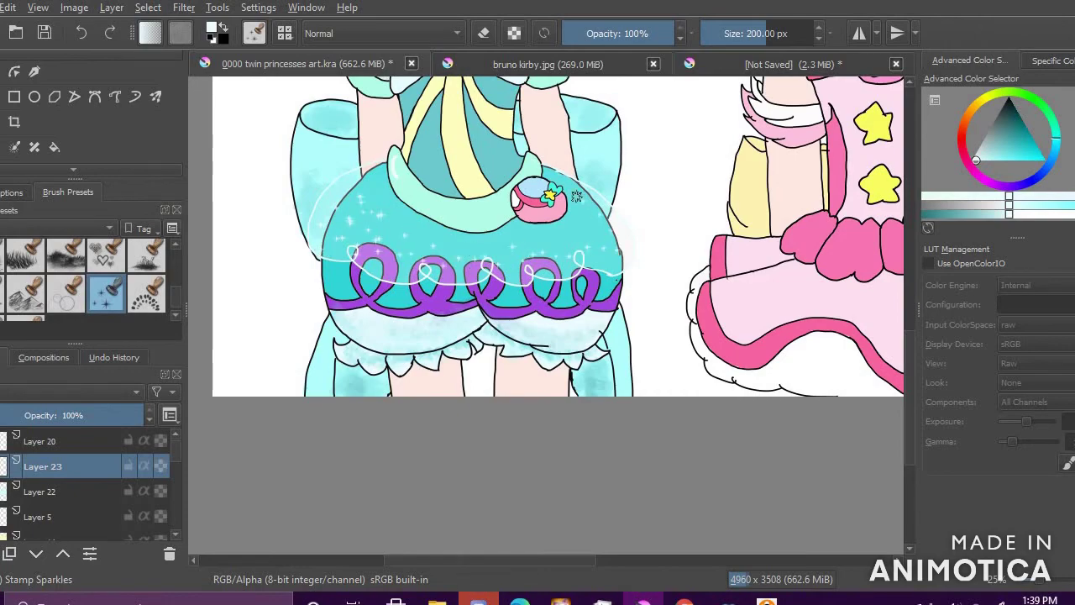
scroll(451, 299, down, 1)
scroll(336, 198, up, 4)
click(557, 314)
scroll(583, 362, down, 2)
Step: Reduce the sparkle layer's opacity to 66%
drag(99, 419, 89, 423)
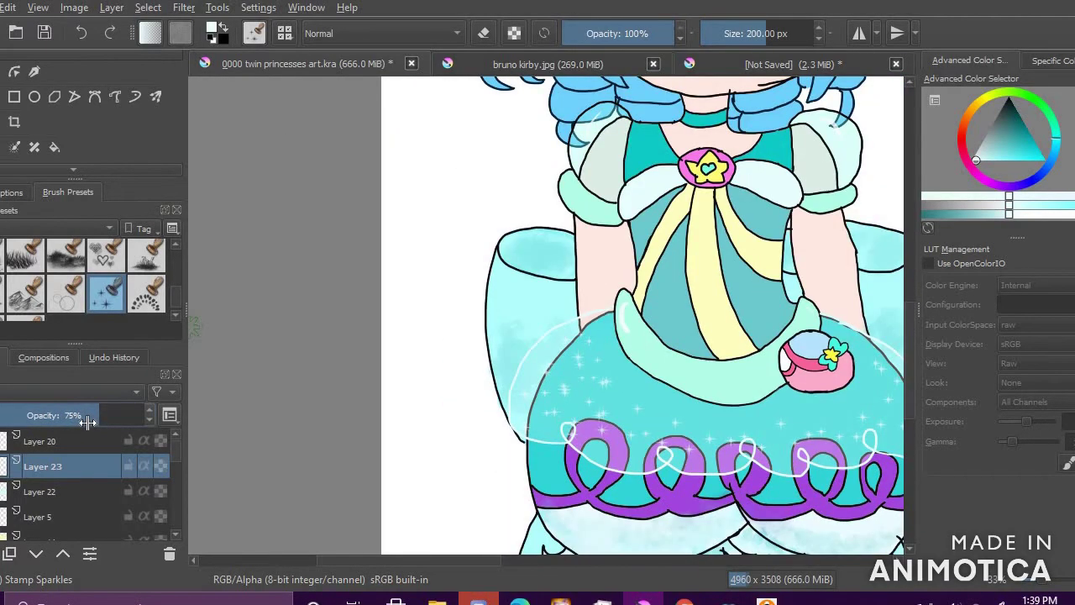
scroll(484, 372, down, 2)
scroll(580, 298, up, 3)
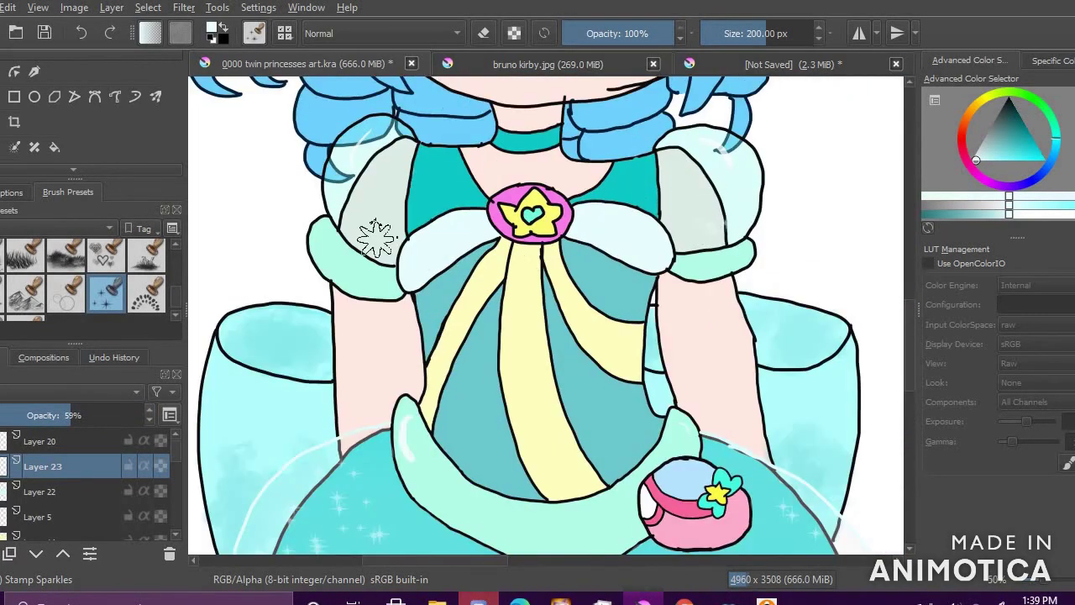
drag(91, 414, 147, 415)
click(100, 411)
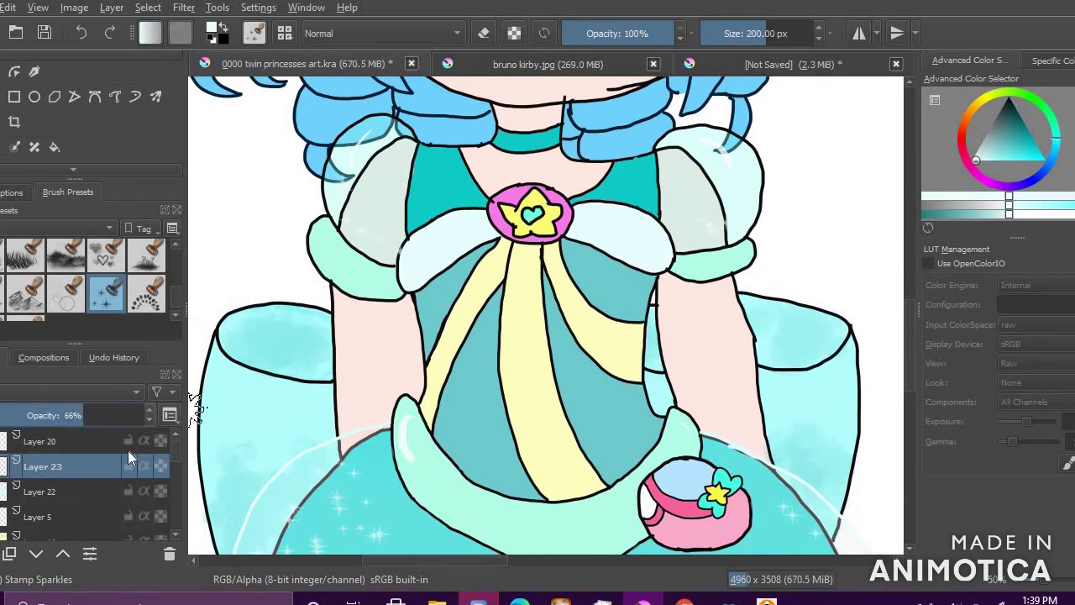
Step: Shade the lower ends of the bodice's teal stripes on Layer 19 with the Watercolor Texture brush in darker teals
scroll(175, 457, down, 1)
click(0, 483)
click(0, 483)
click(50, 483)
click(1012, 139)
drag(175, 291, 177, 283)
scroll(178, 283, down, 3)
click(61, 264)
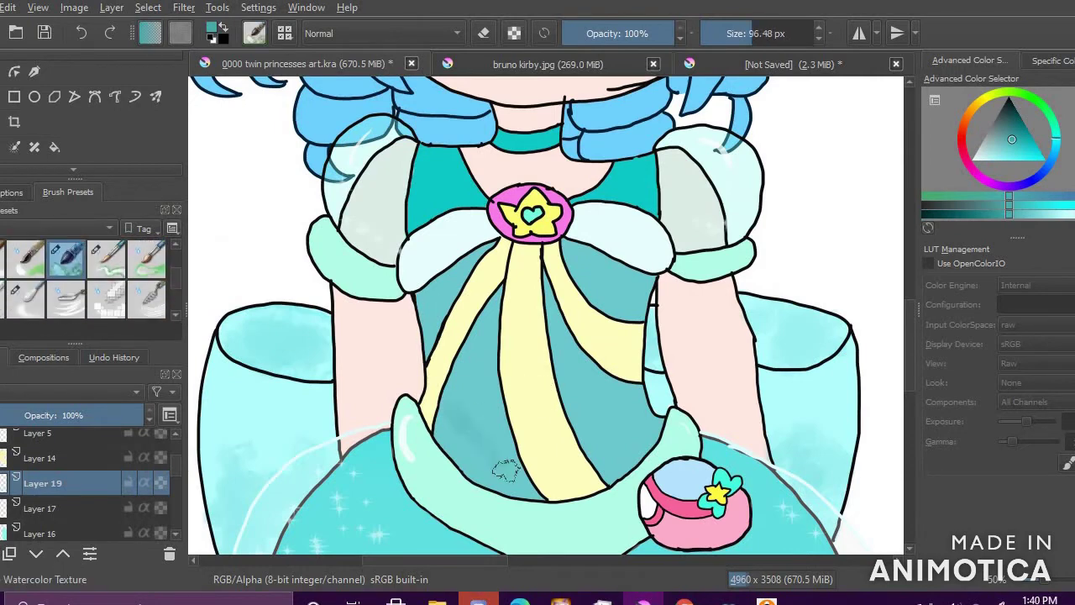
mouse_move(604, 468)
mouse_down()
mouse_move(643, 459)
mouse_move(609, 391)
mouse_up()
click(1020, 128)
mouse_move(618, 437)
mouse_down()
mouse_move(617, 464)
mouse_move(520, 460)
mouse_move(520, 488)
mouse_move(470, 401)
mouse_up()
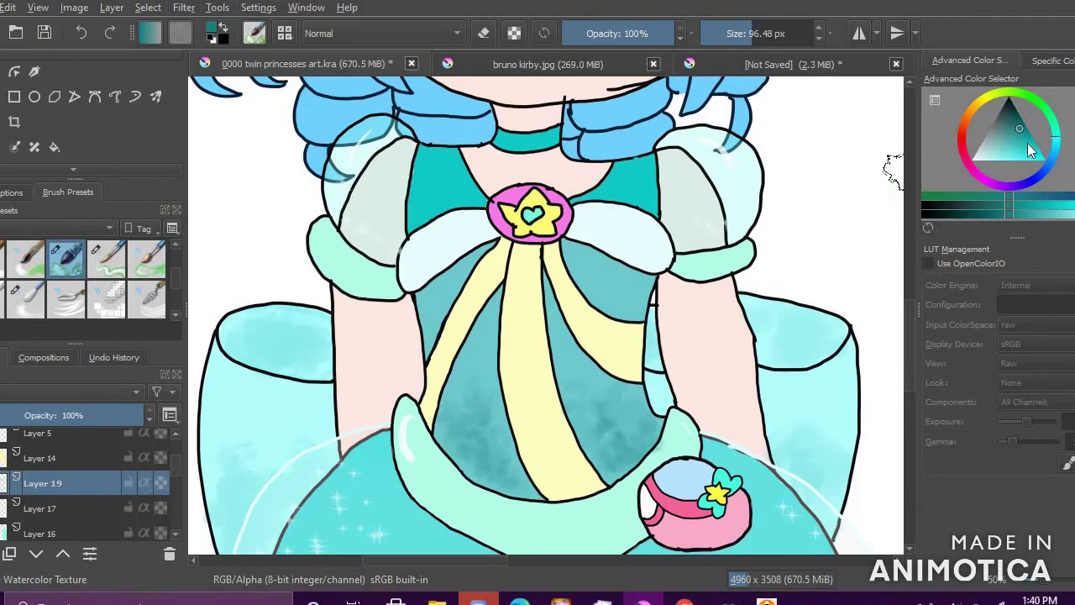
click(1027, 146)
Step: Shade the central yellow stripe's lower end in olive yellow and the teal panels beside the neckline in dark teal
ctrl+click(568, 442)
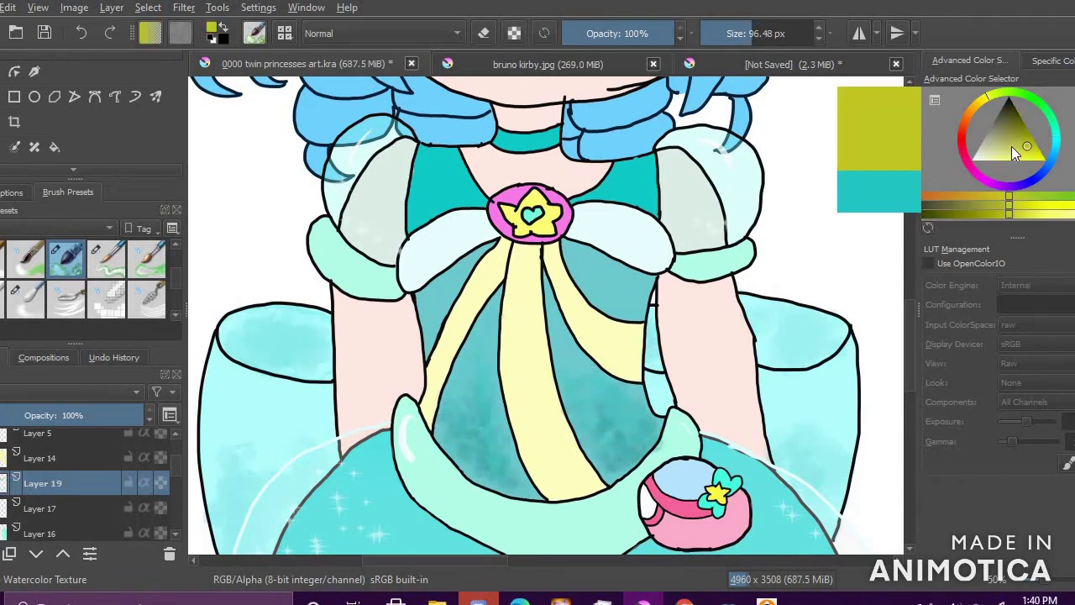
mouse_move(568, 441)
mouse_down()
mouse_move(547, 456)
mouse_move(550, 430)
mouse_up()
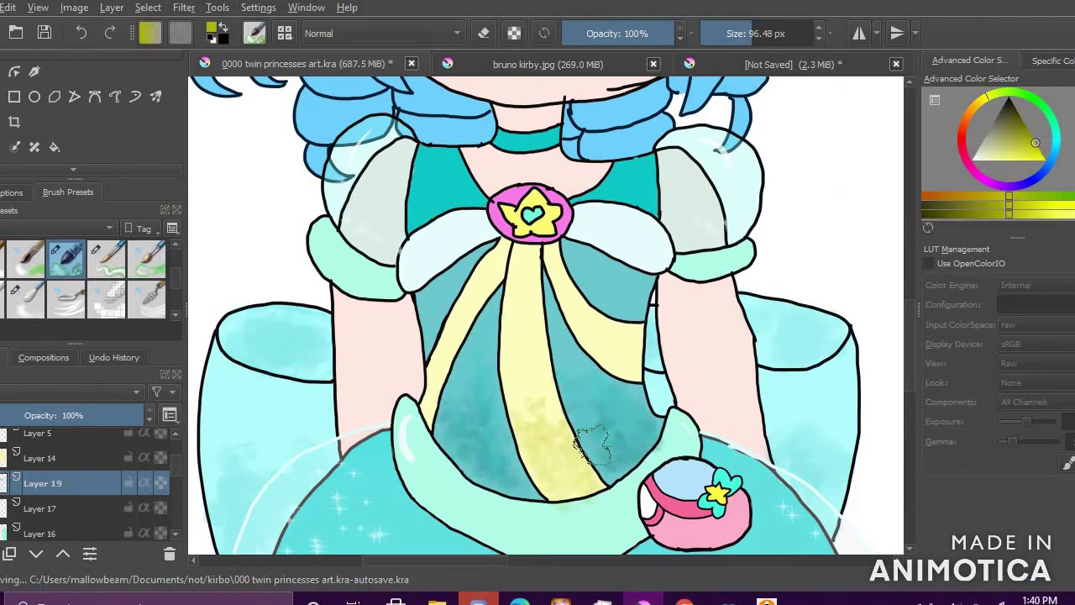
drag(1042, 173, 1056, 138)
drag(1043, 157, 1023, 144)
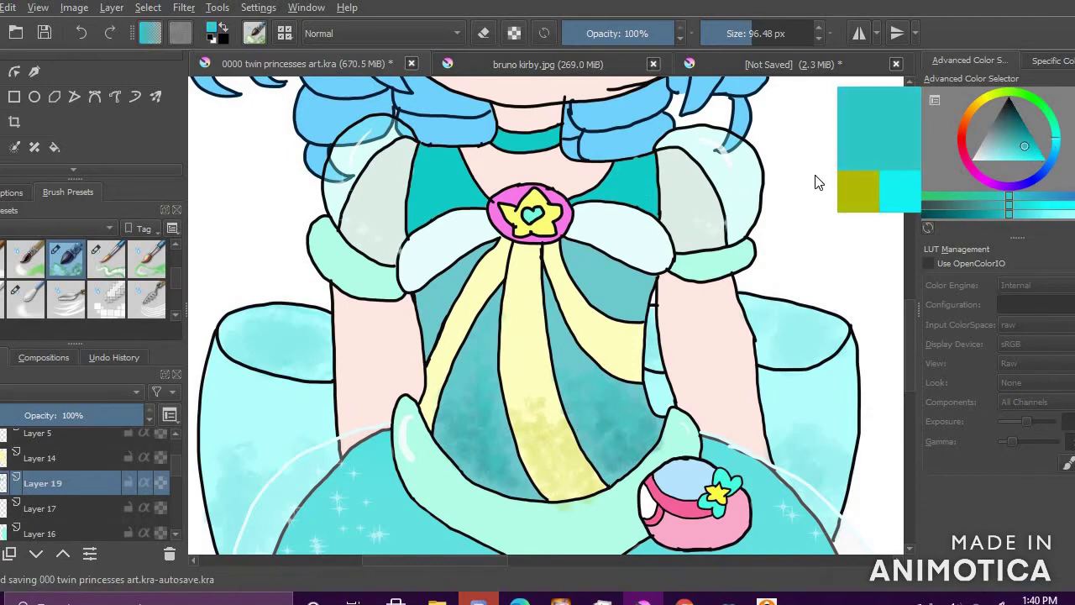
click(1021, 128)
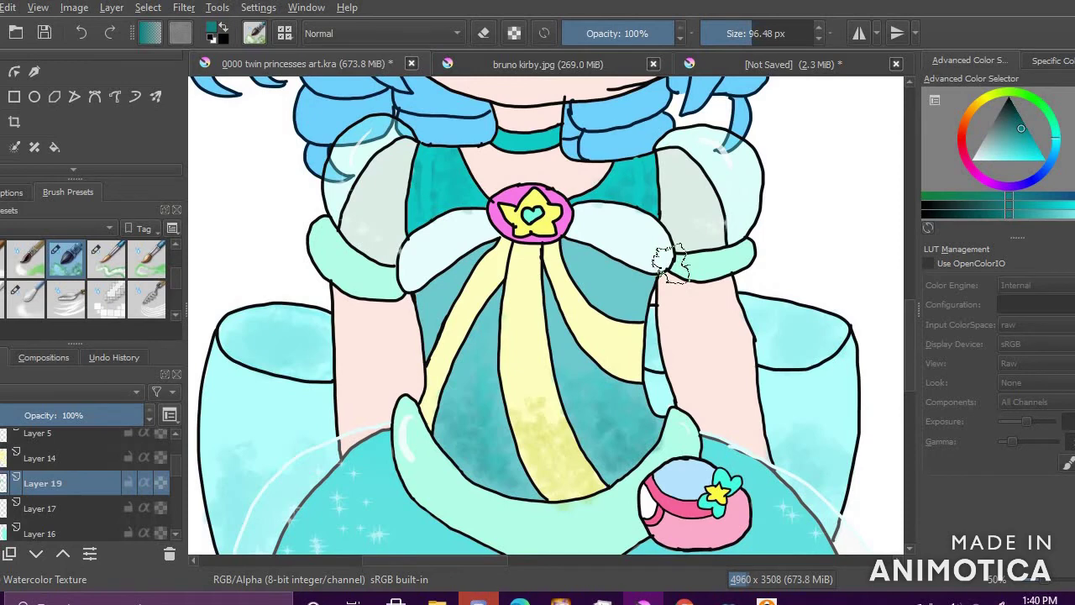
Step: Shade both arms below the sleeve cuffs in salmon watercolour and soften the shading with a lighter peach
click(998, 157)
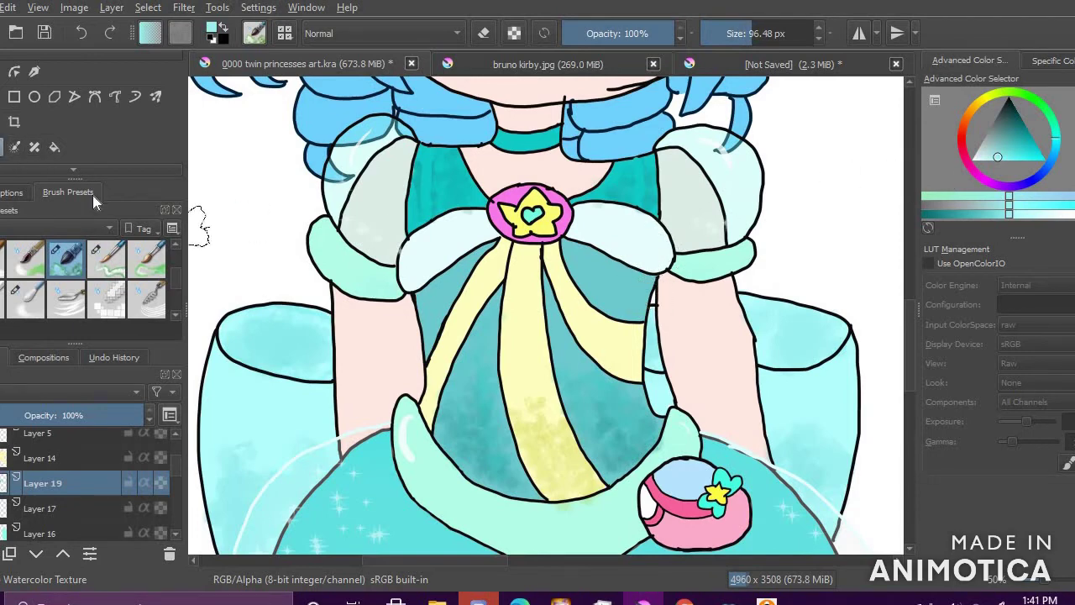
click(376, 349)
click(1, 97)
click(1004, 156)
mouse_move(400, 316)
mouse_down()
mouse_move(391, 334)
mouse_move(401, 319)
mouse_up()
drag(340, 302, 385, 394)
mouse_move(668, 327)
mouse_down()
mouse_move(684, 414)
mouse_move(683, 295)
mouse_up()
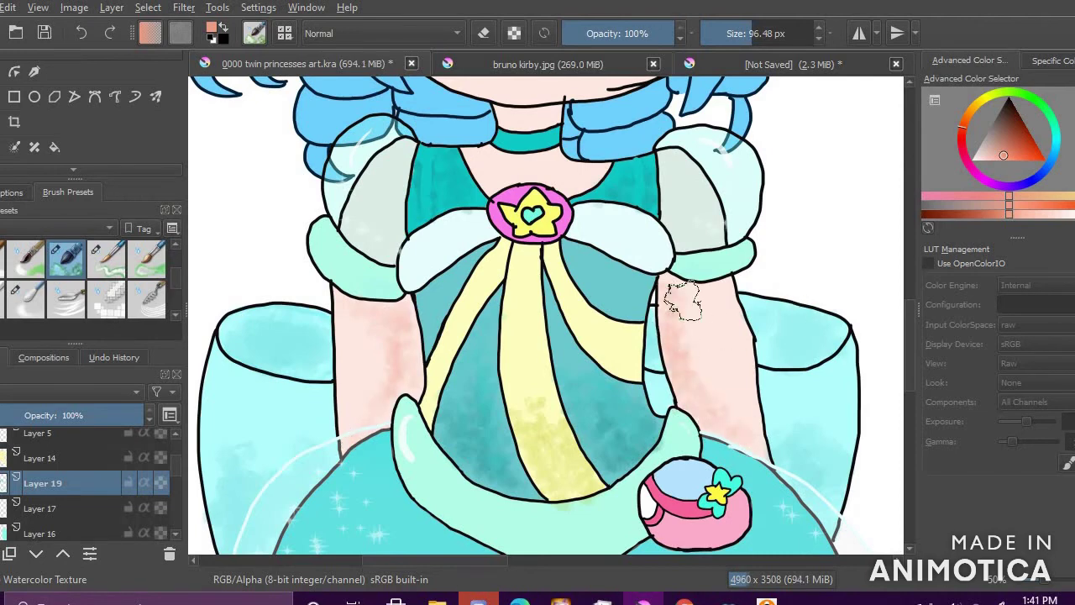
click(990, 159)
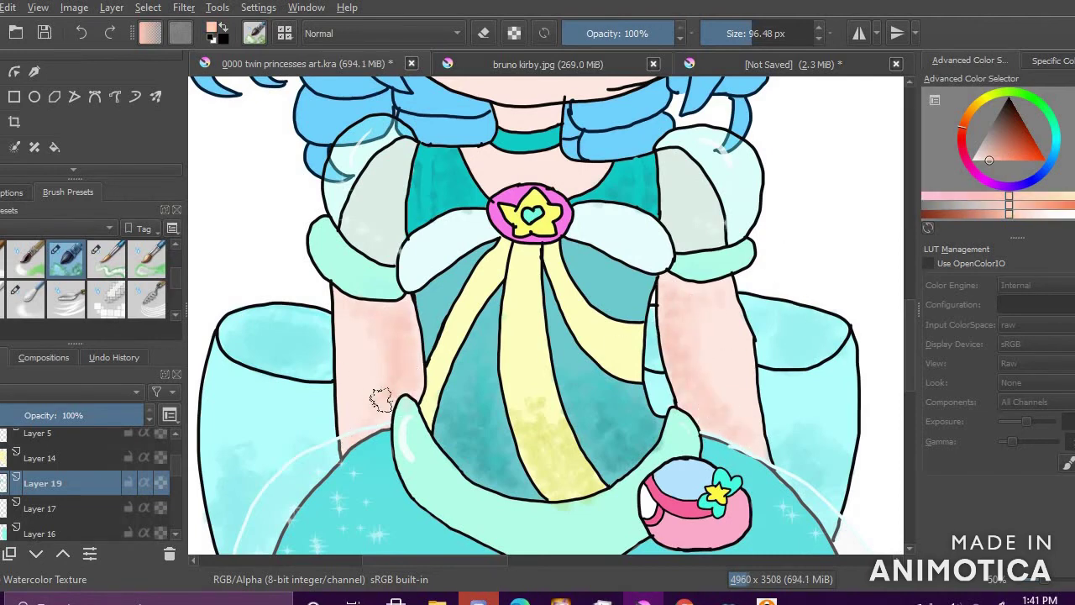
Step: Deepen the watercolour shading at the bottom of the bodice's teal stripes with dark teal
click(1021, 128)
mouse_move(595, 423)
mouse_down()
mouse_move(610, 457)
mouse_move(634, 413)
mouse_up()
mouse_move(461, 440)
mouse_down()
mouse_move(489, 425)
mouse_move(499, 437)
mouse_move(488, 428)
mouse_up()
click(105, 259)
key(ctrl+z)
click(66, 259)
Step: Shade the lower ends of the two outer yellow bodice stripes in olive yellow and sample teal from the adjacent stripe
scroll(593, 402, down, 5)
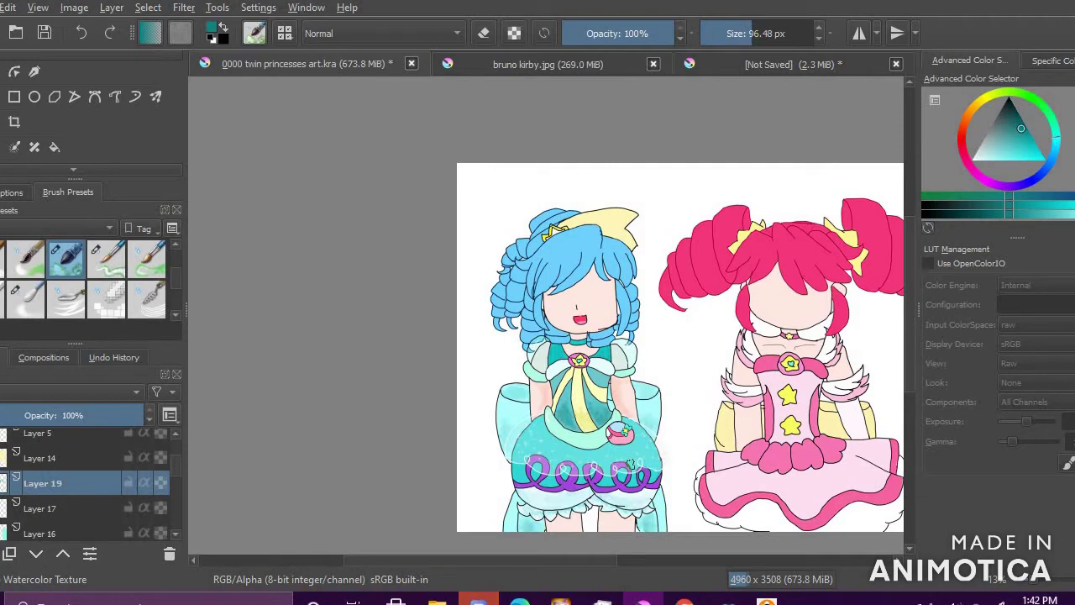
click(987, 95)
click(1037, 142)
scroll(605, 381, up, 4)
drag(604, 428, 603, 451)
drag(394, 502, 413, 464)
ctrl+click(448, 465)
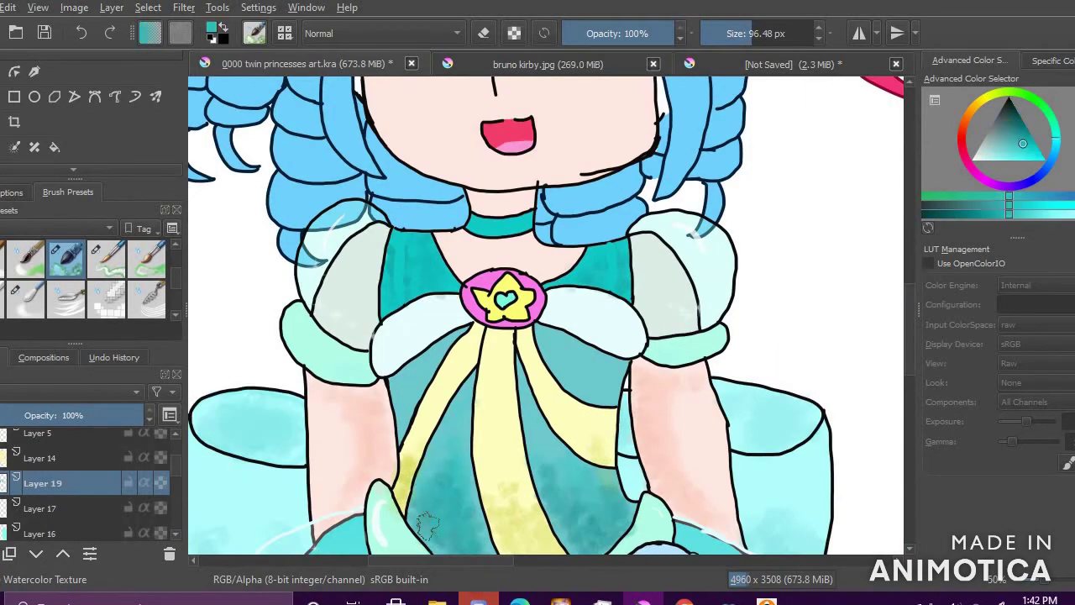
Step: Deepen the lower ends of the dress's yellow stripes with stronger yellow, blending with sampled pale yellow and retouching with sampled teal
click(986, 96)
click(1029, 159)
scroll(642, 305, down, 1)
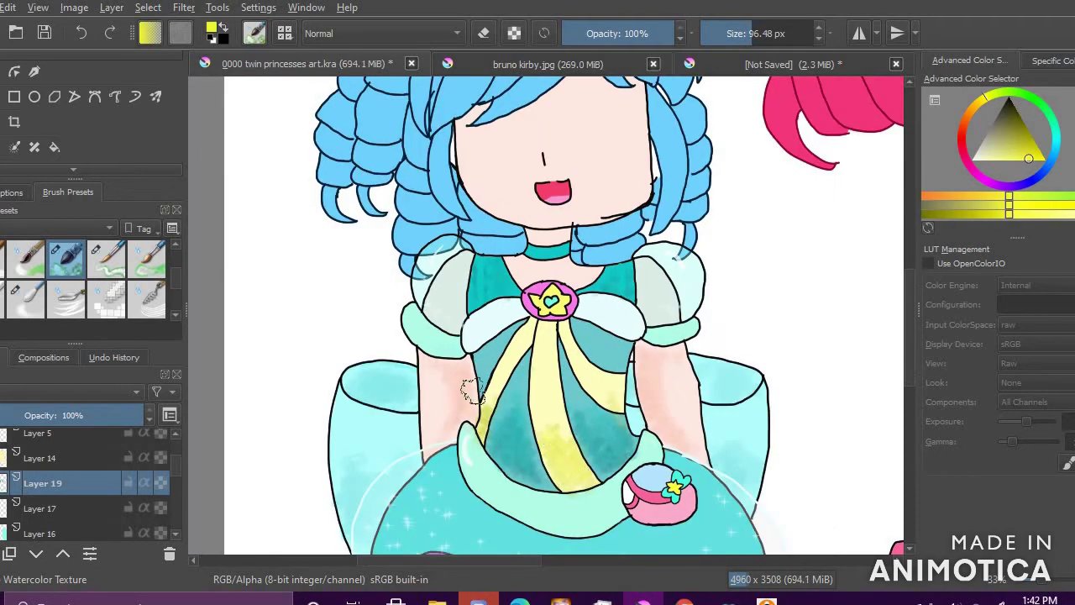
ctrl+click(550, 429)
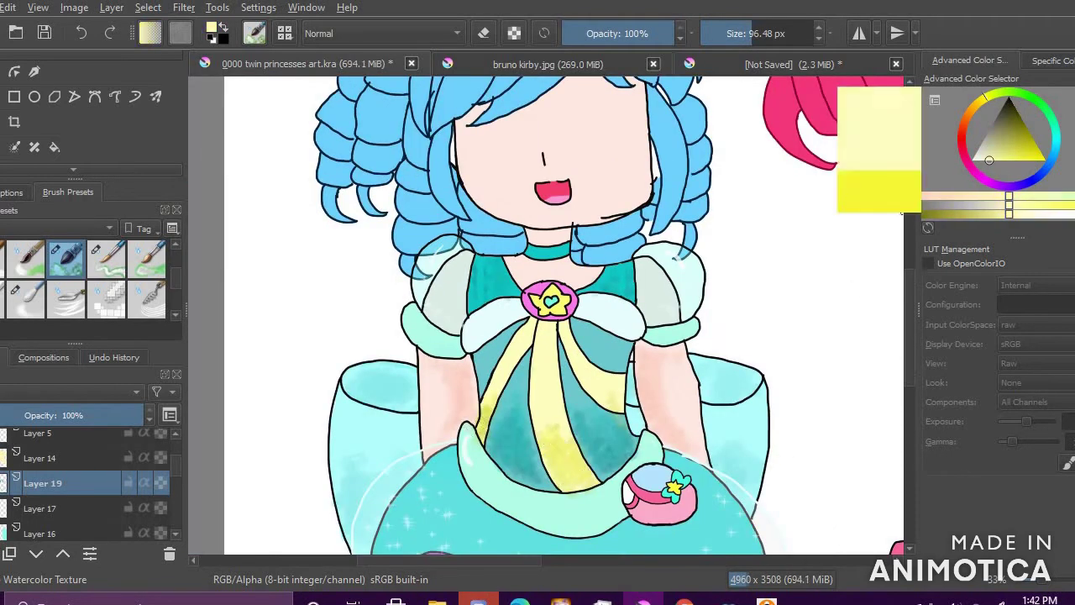
ctrl+click(637, 393)
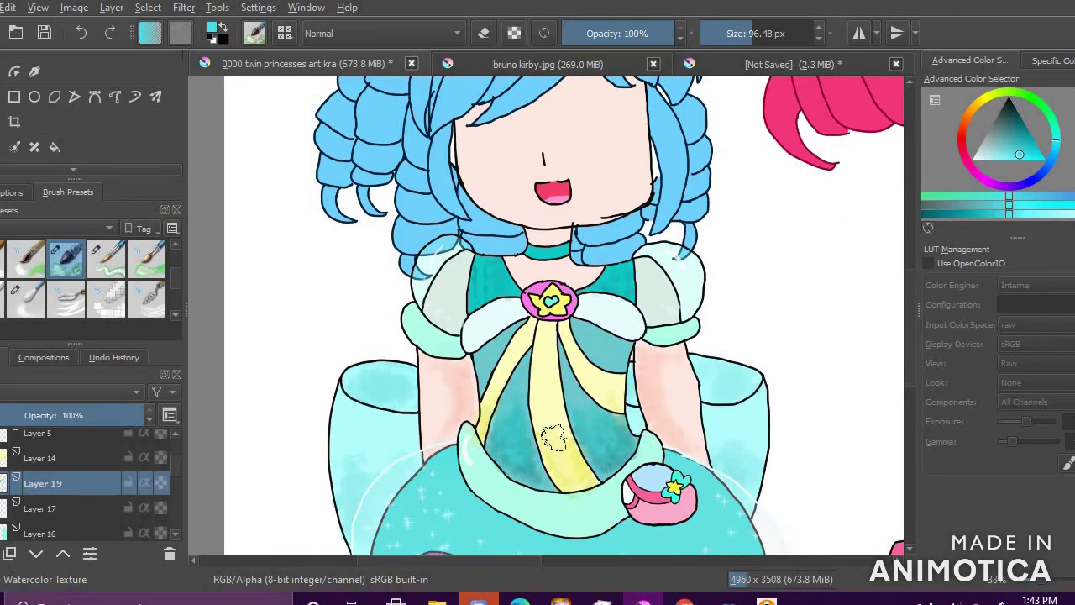
scroll(553, 437, up, 2)
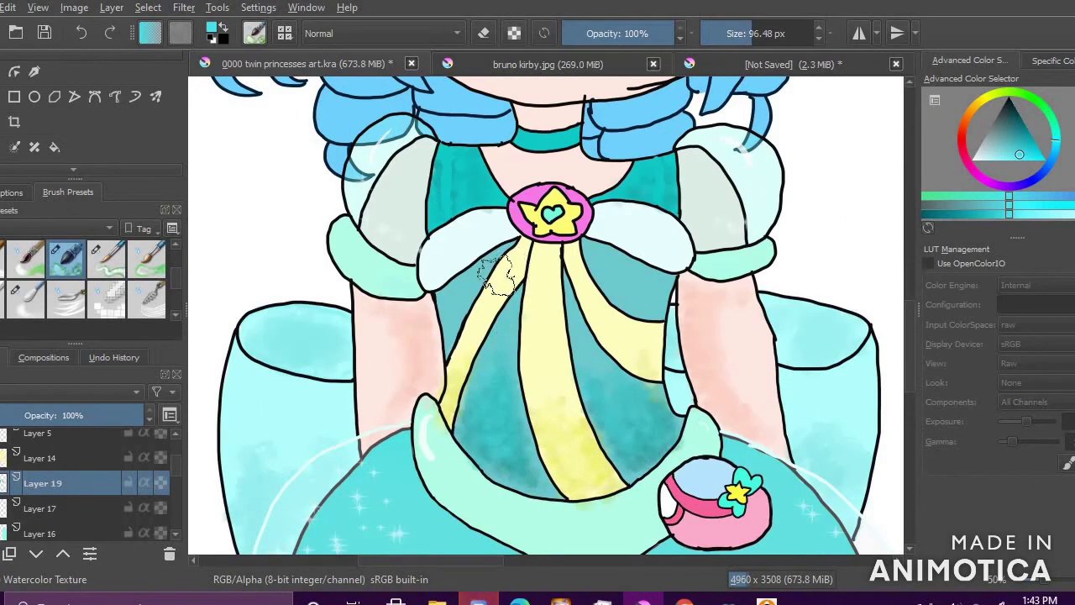
Step: Choose a magenta colour and try a Watercolor Fringe stroke across the brooch
scroll(179, 289, down, 2)
scroll(172, 302, down, 3)
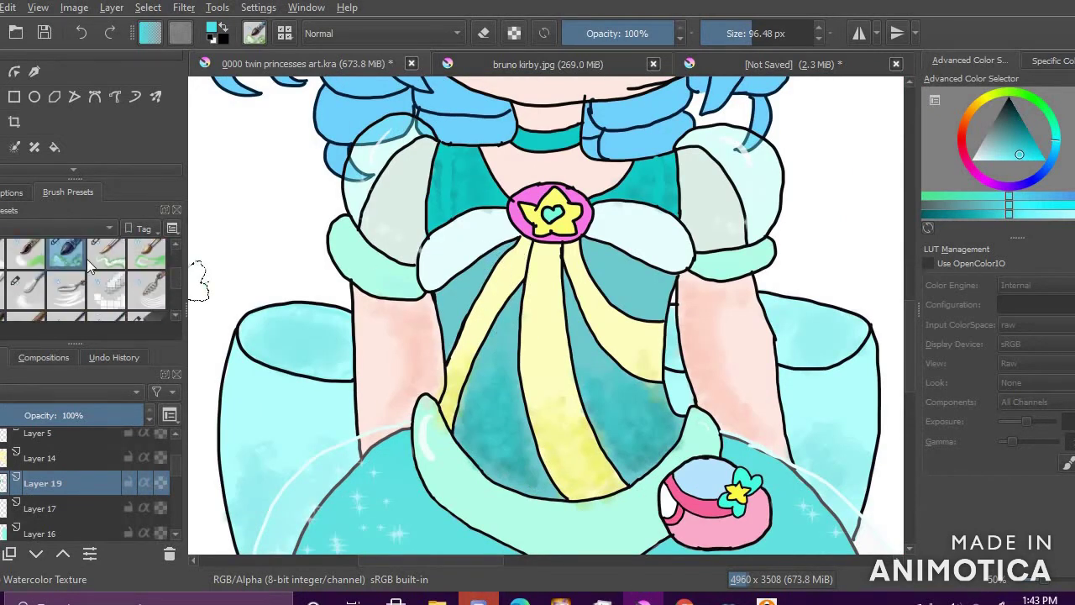
click(26, 258)
click(974, 171)
click(1028, 153)
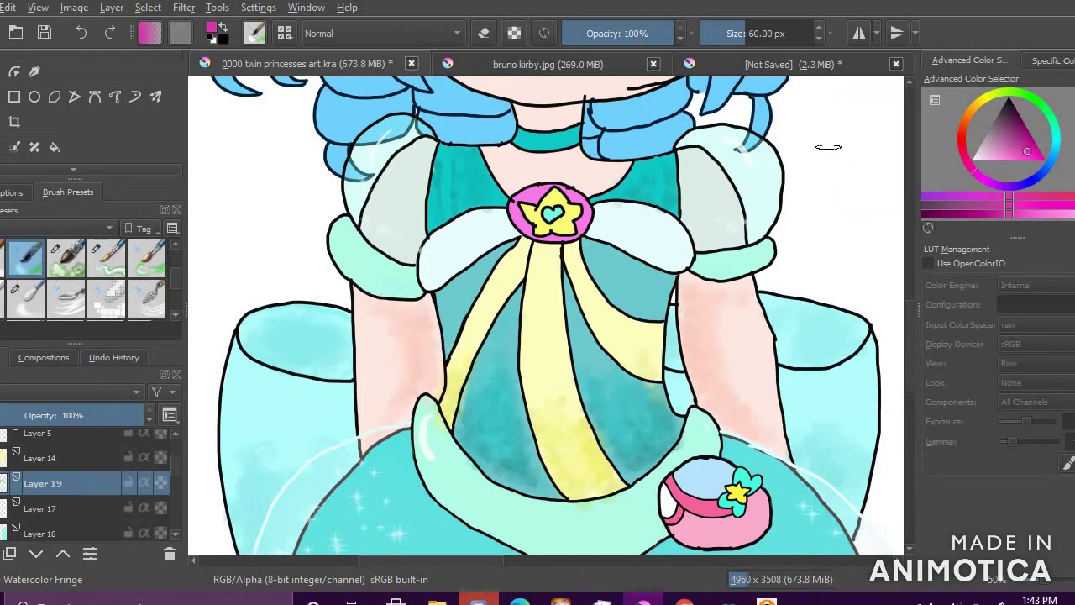
scroll(567, 204, up, 5)
mouse_move(304, 301)
mouse_down()
mouse_move(354, 346)
mouse_move(600, 252)
mouse_up()
key(ctrl+z)
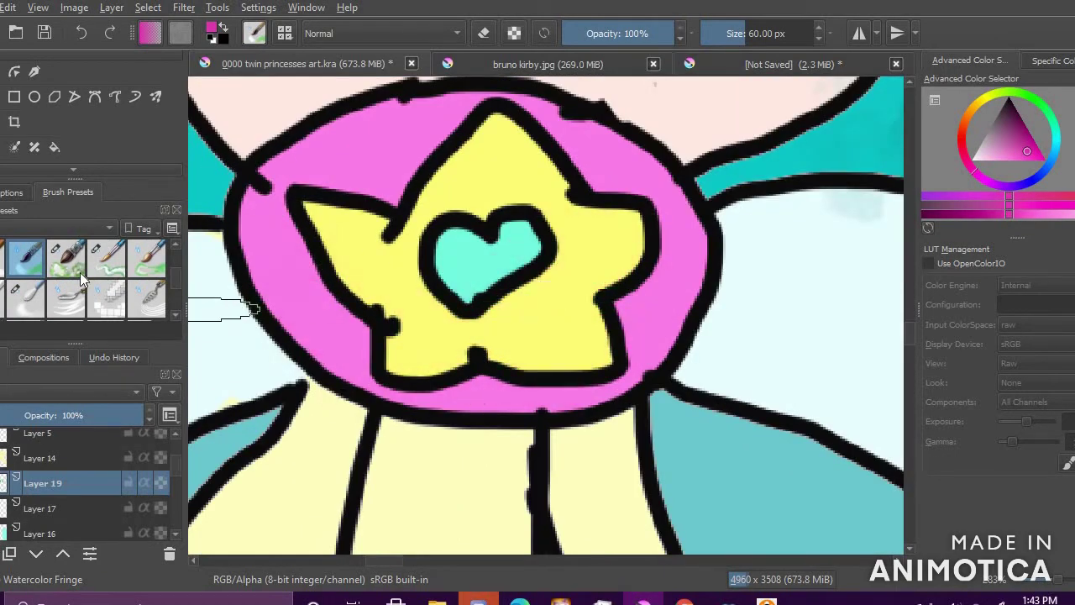
Step: Shade both sides of the brooch's pink oval in magenta with the Watercolor Texture brush at 15.28 px
click(108, 258)
click(68, 258)
drag(723, 35, 729, 35)
drag(290, 270, 287, 318)
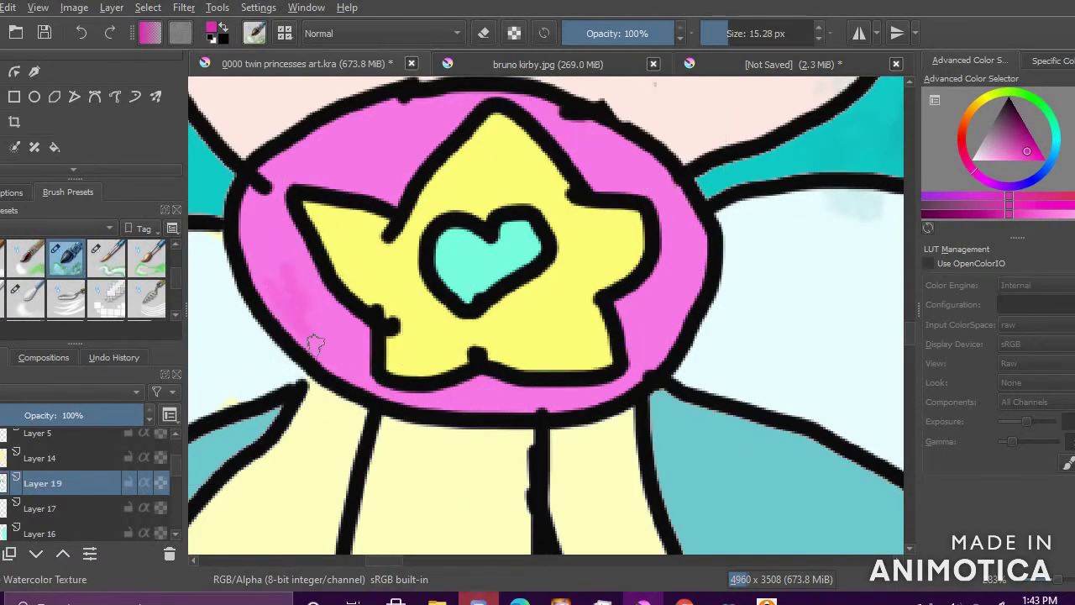
mouse_move(255, 279)
mouse_down()
mouse_move(365, 374)
mouse_move(607, 411)
mouse_move(694, 256)
mouse_up()
Step: Paint a white highlight inside the turquoise heart at the brooch's centre
click(972, 159)
drag(452, 259, 464, 251)
drag(507, 330, 319, 421)
Step: Shade the edges of the brooch's star with a deeper yellow
click(983, 99)
click(1011, 160)
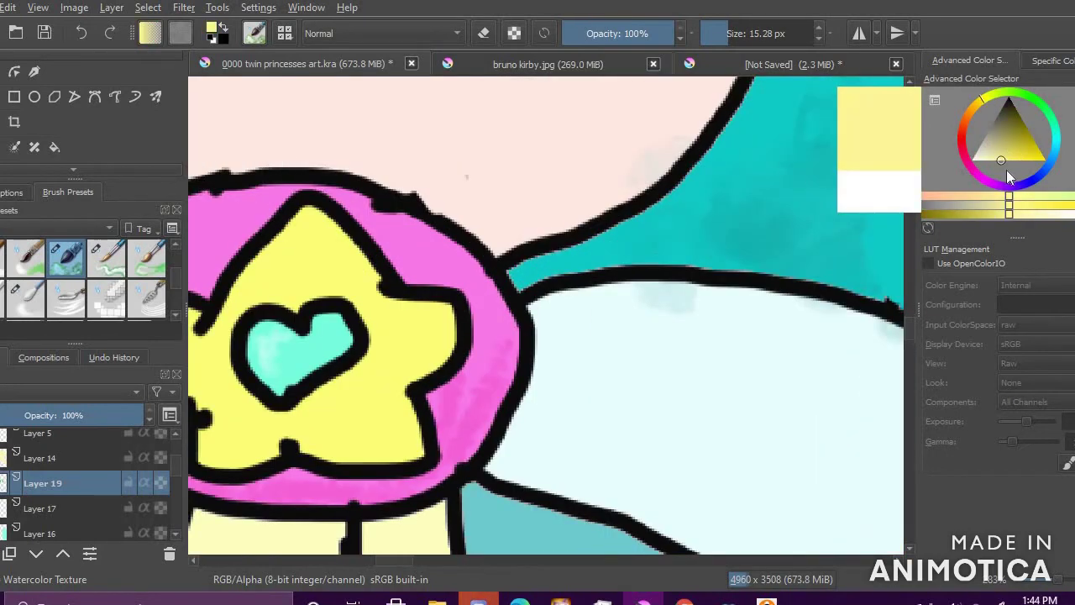
click(1028, 160)
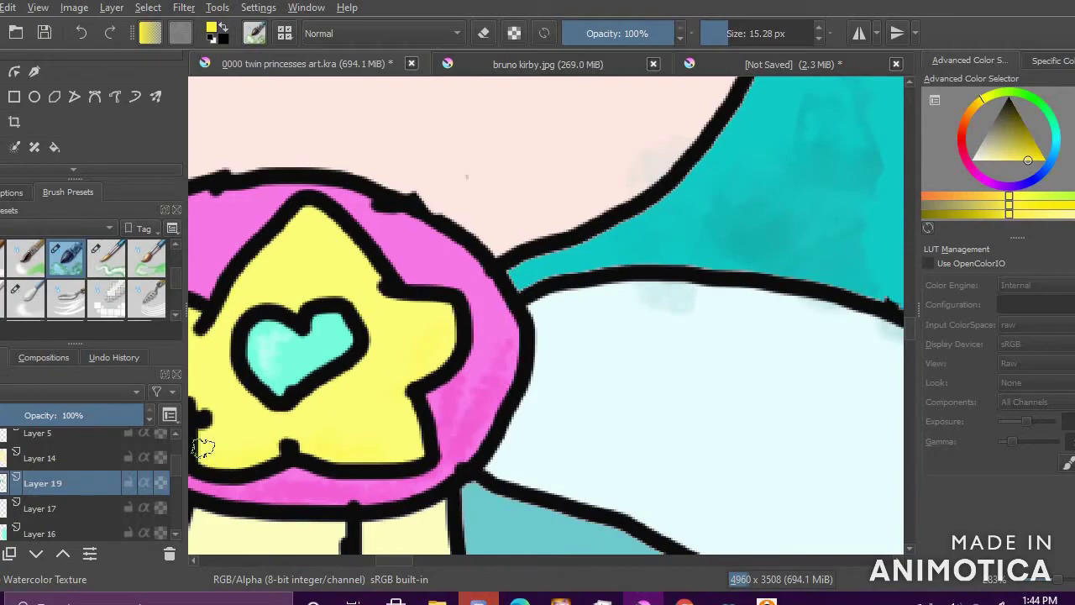
Step: Apply light peach shading to the legs below the scalloped hem with the Watercolor Texture brush at 87.30 px
scroll(252, 378, down, 5)
scroll(382, 361, down, 4)
scroll(359, 403, up, 1)
scroll(562, 243, up, 1)
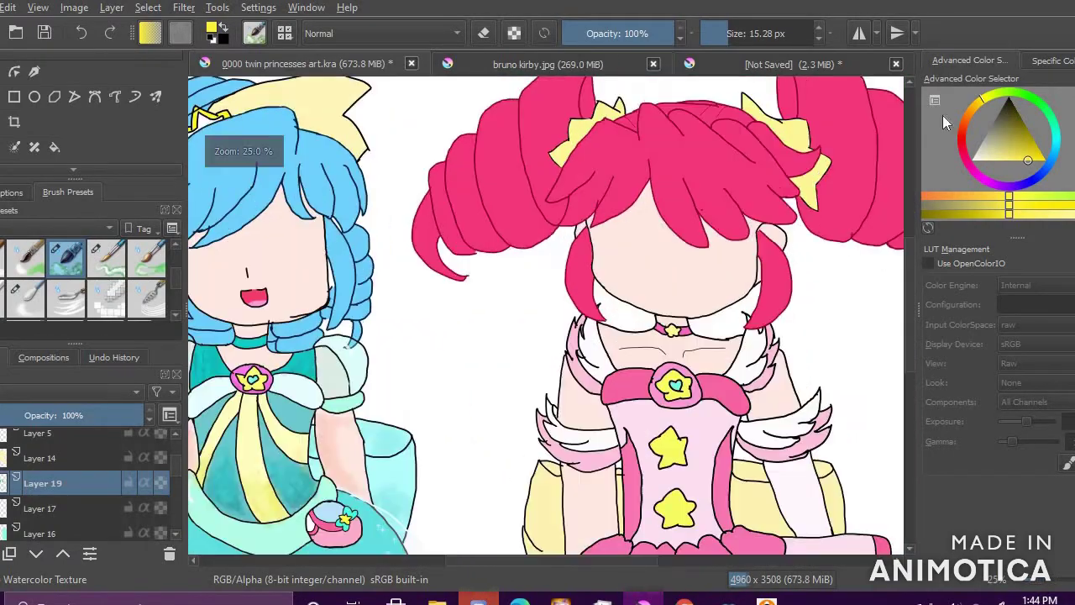
click(962, 127)
click(989, 161)
scroll(306, 428, down, 4)
scroll(306, 509, up, 4)
click(737, 33)
scroll(560, 247, up, 3)
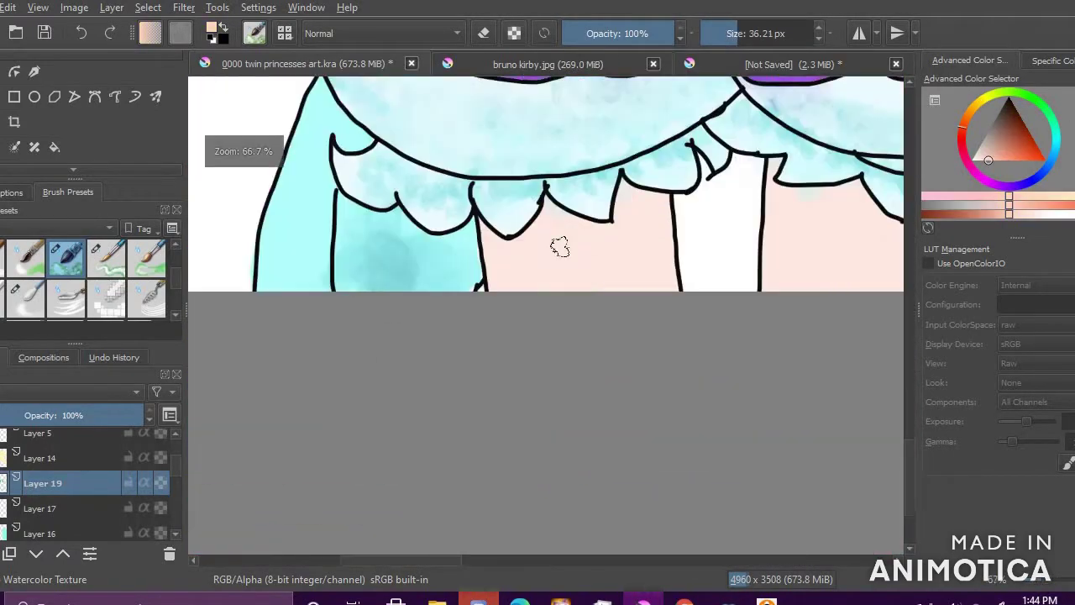
click(755, 34)
scroll(563, 246, up, 1)
mouse_move(485, 276)
mouse_down()
mouse_move(534, 211)
mouse_move(694, 201)
mouse_up()
mouse_move(891, 186)
mouse_down()
mouse_move(654, 206)
mouse_move(692, 227)
mouse_move(832, 245)
mouse_up()
Step: Add darker peach shadows on both legs just under the skirt's scalloped hem
scroll(811, 249, down, 3)
scroll(845, 242, up, 3)
click(1003, 157)
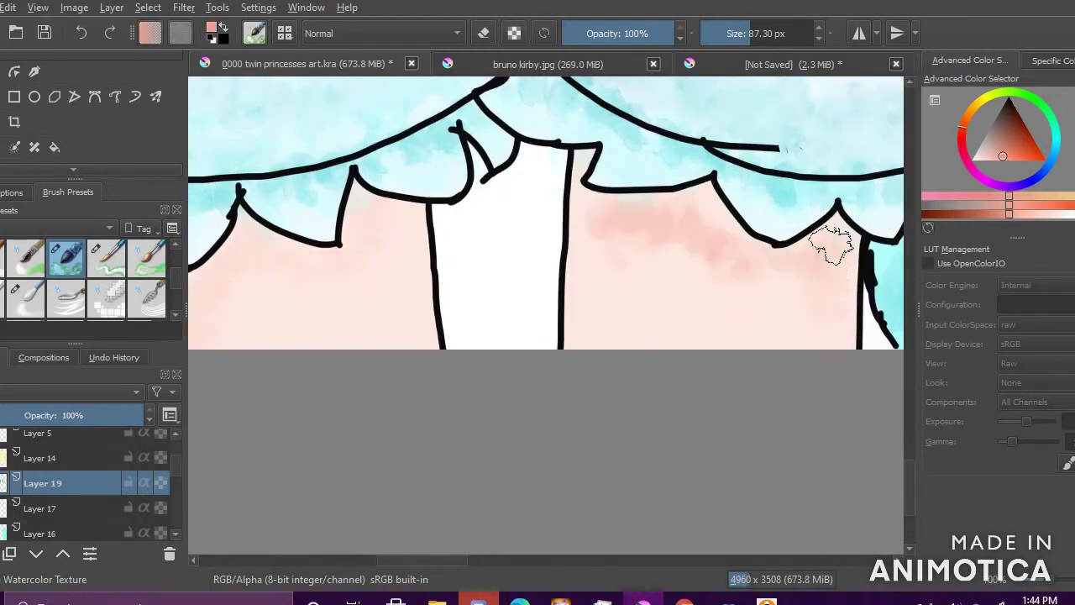
scroll(830, 246, down, 3)
scroll(703, 256, up, 3)
mouse_move(461, 289)
mouse_down()
mouse_move(457, 264)
mouse_move(557, 231)
mouse_move(665, 234)
mouse_up()
Step: Blend the shading on both legs with lighter and mid peach tones
click(991, 159)
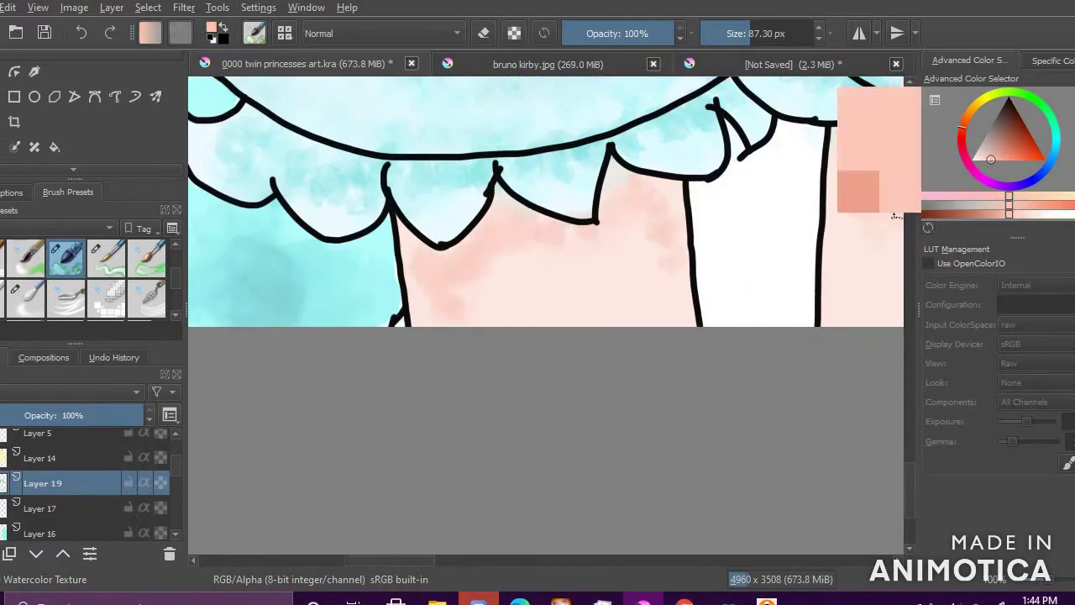
scroll(426, 349, up, 3)
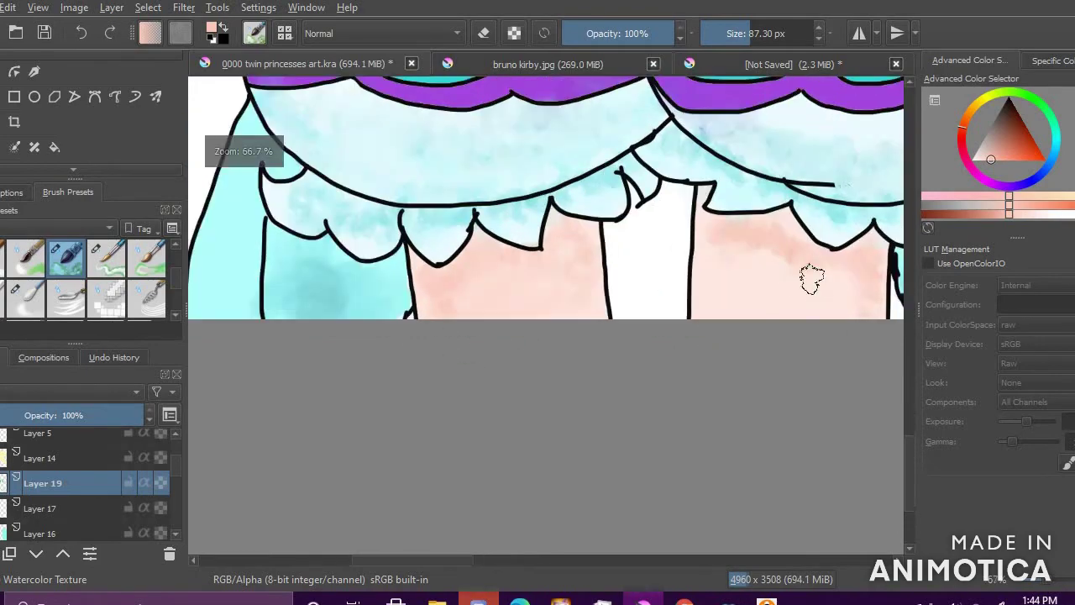
click(997, 159)
click(982, 160)
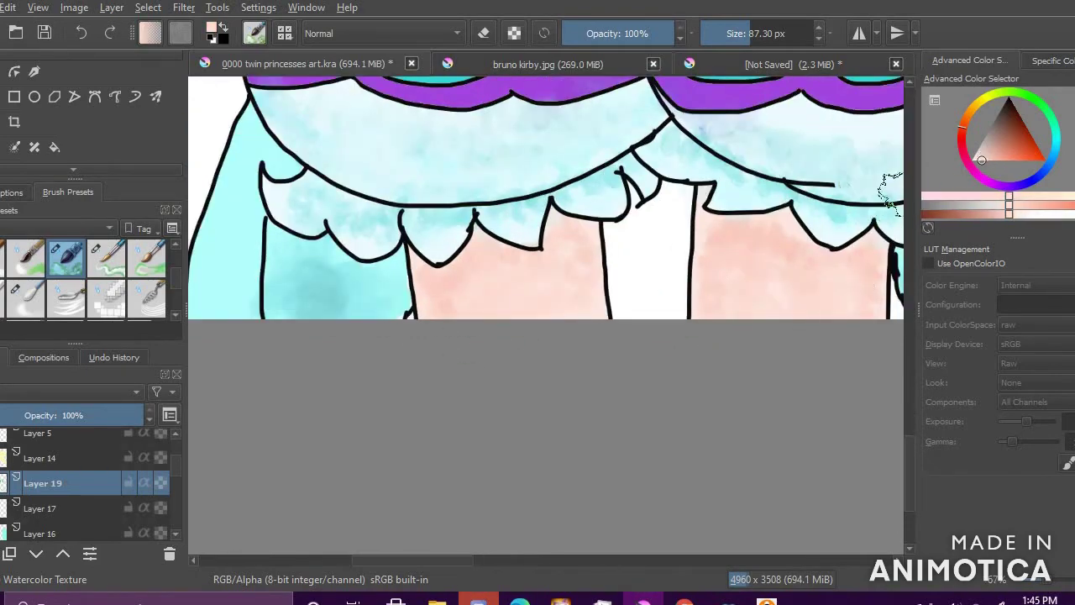
Step: Shade the blue-haired girl's neck and upper chest in peach skin tones
scroll(636, 359, down, 3)
mouse_move(636, 362)
mouse_down()
mouse_move(646, 418)
mouse_move(636, 429)
mouse_move(740, 396)
mouse_up()
scroll(542, 190, up, 4)
click(992, 160)
drag(642, 316, 681, 324)
Step: Try a white Watercolor Texture highlight across the blue bangs
click(1053, 155)
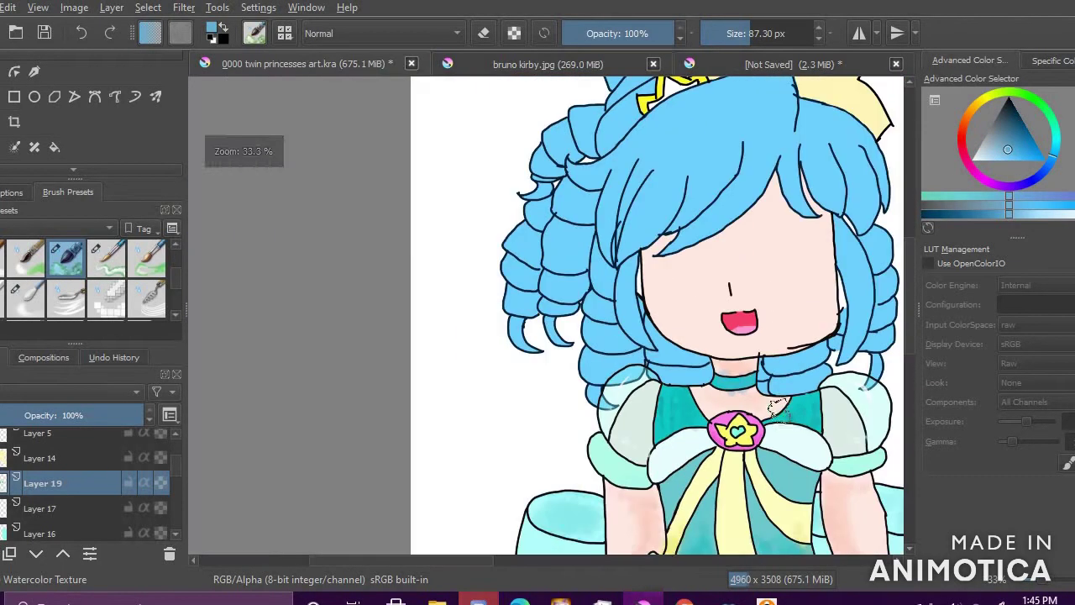
scroll(780, 405, down, 3)
scroll(780, 405, down, 4)
scroll(787, 374, up, 5)
click(972, 160)
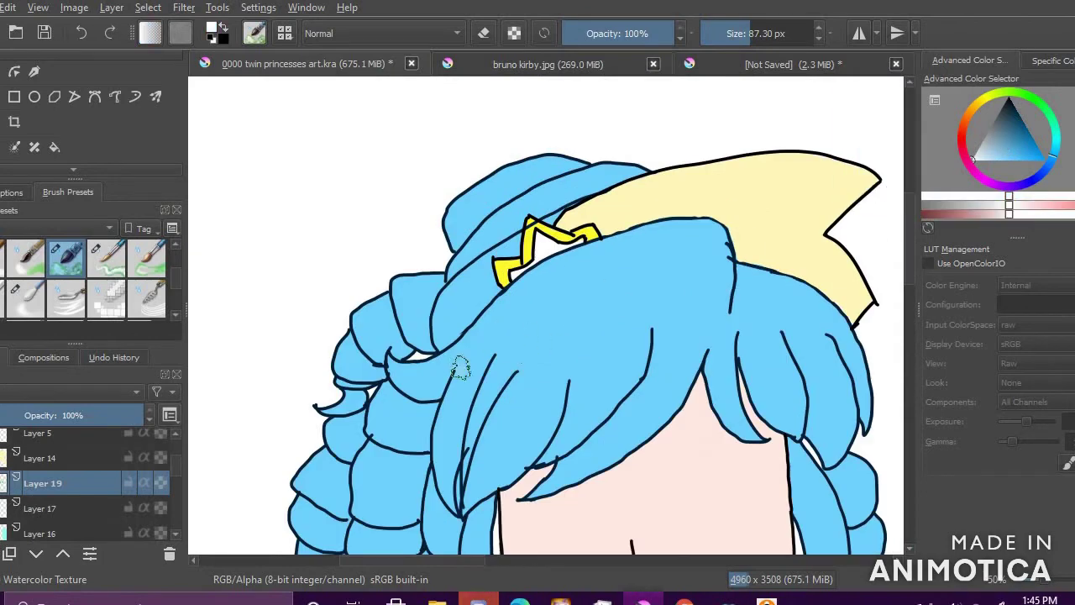
drag(455, 367, 728, 341)
scroll(730, 375, down, 5)
scroll(726, 377, up, 4)
key(ctrl+z)
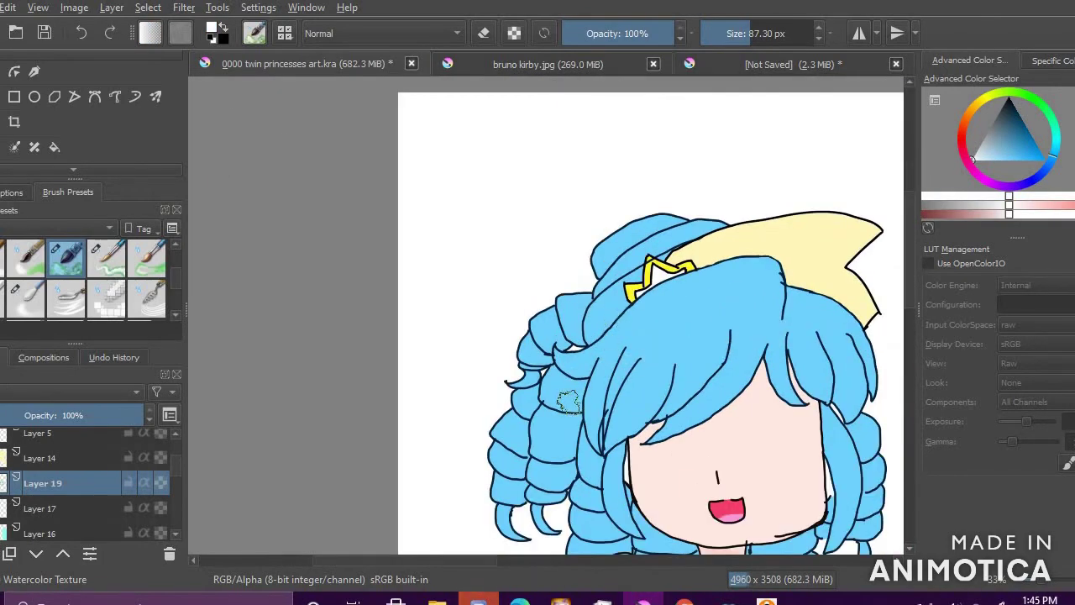
Step: Test other brush presets, including Wet Smear, with strokes on the blue hair, undoing each trial
scroll(182, 281, up, 2)
click(66, 296)
mouse_move(723, 347)
mouse_down()
mouse_move(587, 367)
mouse_move(762, 340)
mouse_move(755, 330)
mouse_move(603, 345)
mouse_up()
key(ctrl+z)
click(26, 299)
key(ctrl+z)
key(ctrl+z)
scroll(177, 308, down, 2)
click(147, 296)
key(ctrl+z)
Step: Pick a darker hair blue and compare the Wet Smear and Waterpaint Soft Edges brushes on the bangs
ctrl+click(580, 407)
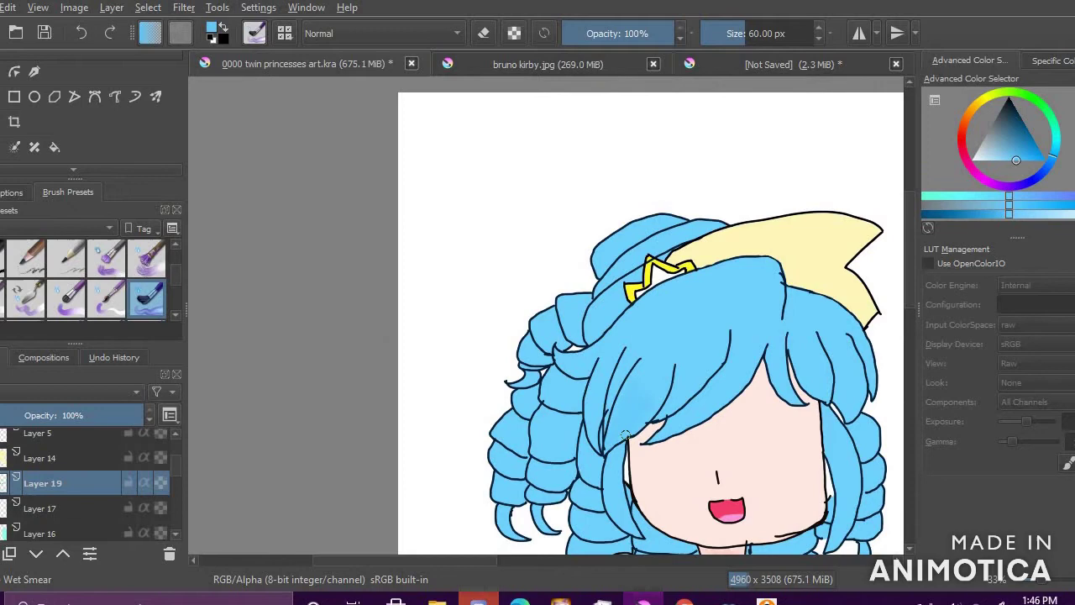
ctrl+click(616, 380)
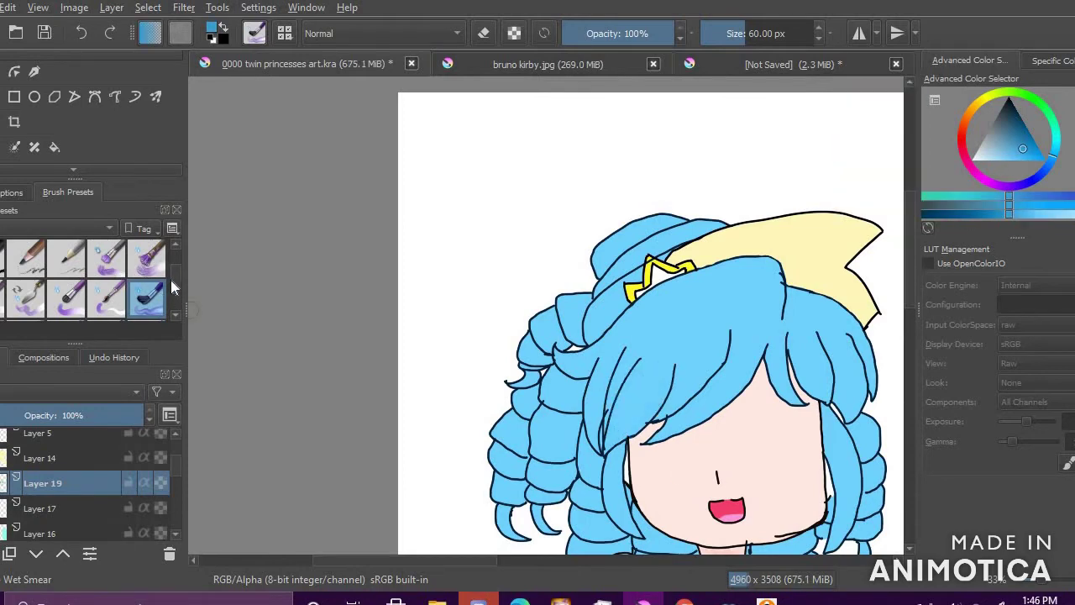
scroll(172, 286, up, 2)
click(147, 258)
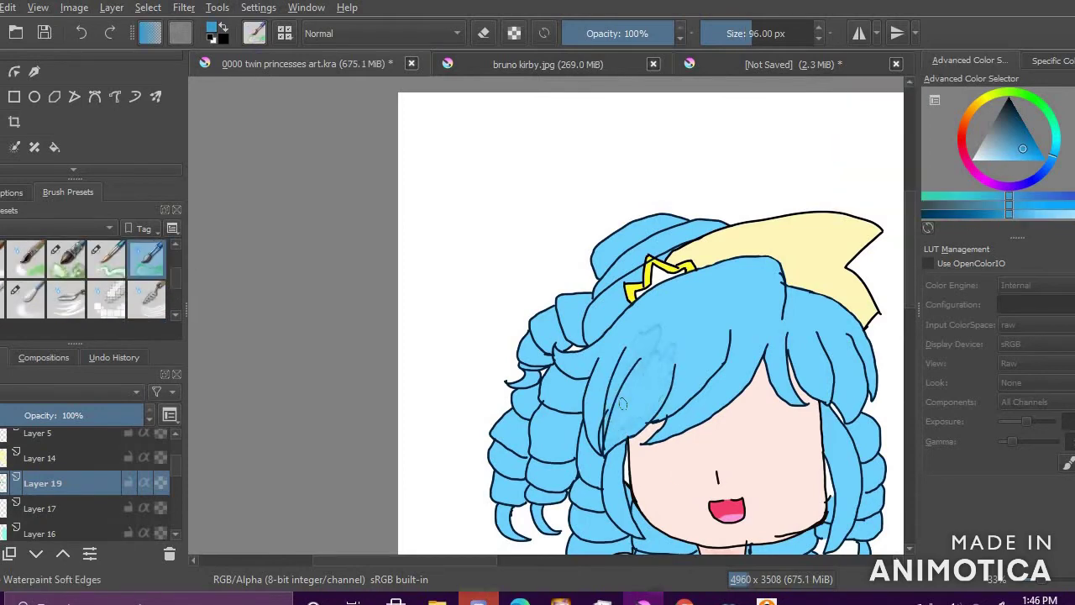
scroll(172, 284, down, 2)
click(147, 279)
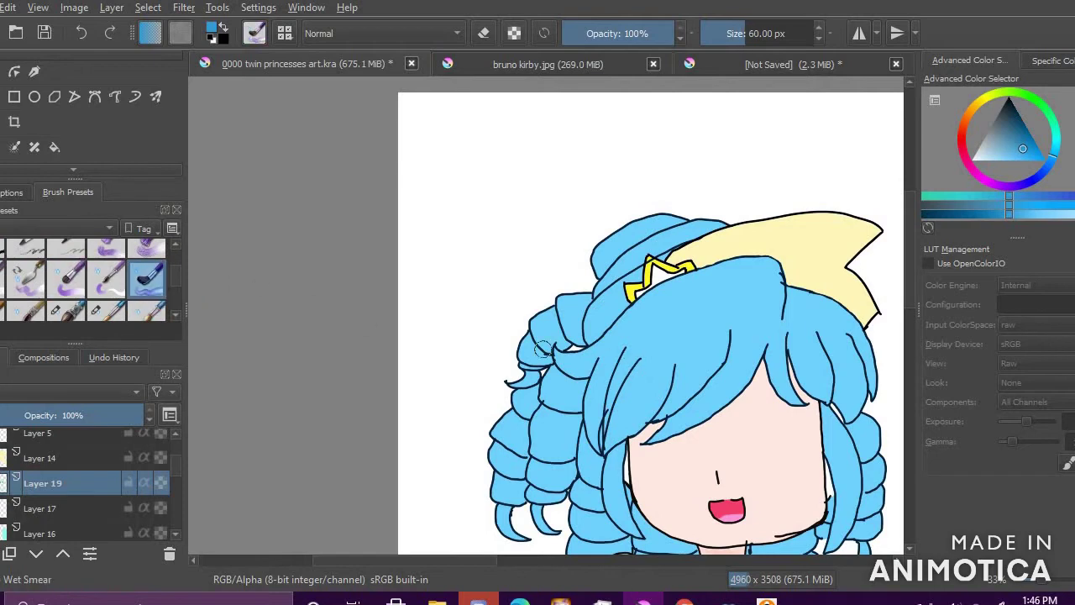
Step: Try darker blue shading on the bangs and curls with Wet Smear, adding Watercolor Texture strokes over it
drag(650, 383, 640, 410)
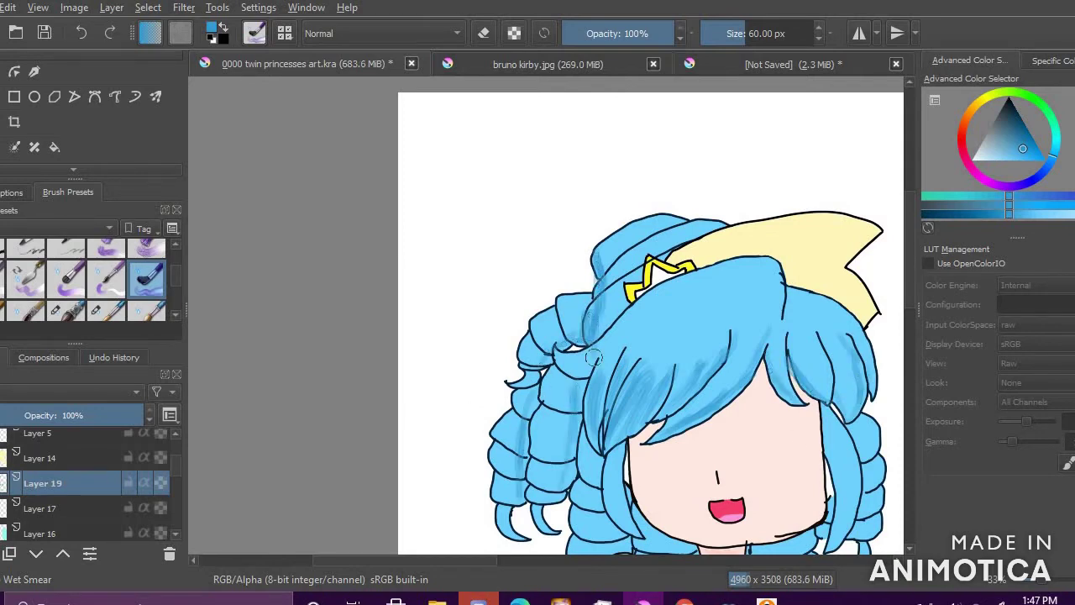
scroll(137, 260, down, 2)
click(137, 261)
click(77, 267)
mouse_move(597, 433)
mouse_down()
mouse_move(607, 369)
mouse_move(663, 412)
mouse_move(708, 397)
mouse_up()
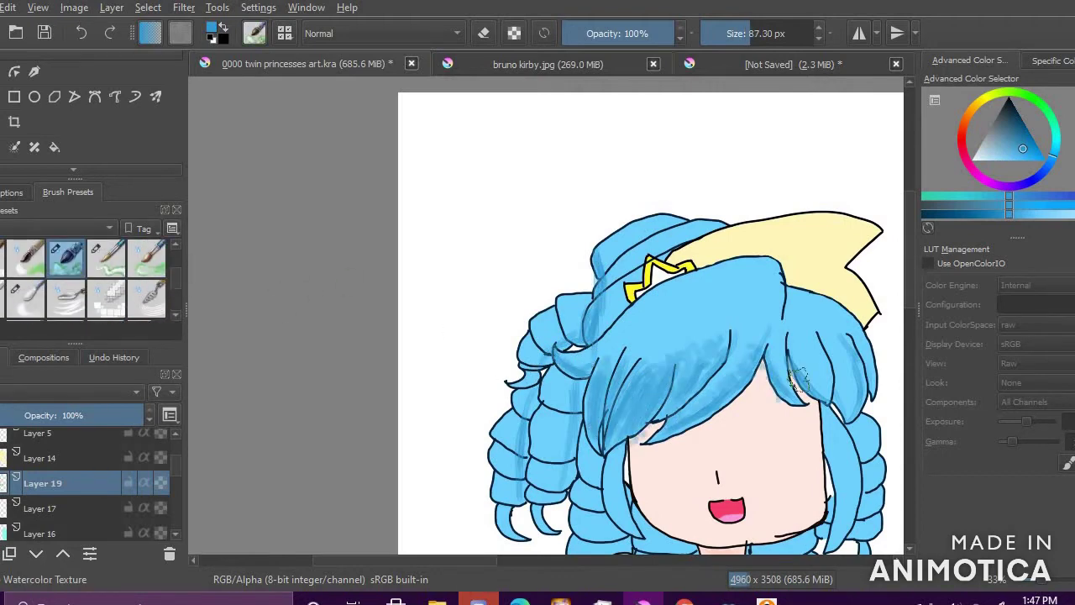
Step: Undo the darker blue shading strokes on the bangs and curls
key(ctrl+z)
key(ctrl+z)
key(ctrl+z)
key(ctrl+z)
key(ctrl+z)
key(ctrl+z)
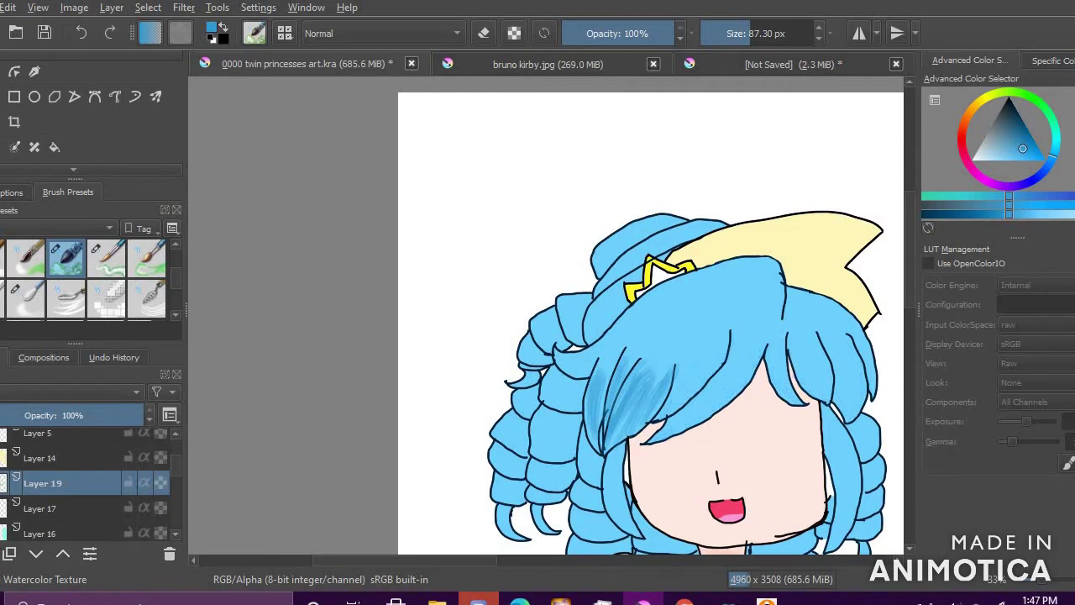
key(ctrl+z)
Step: Shade the bangs, side locks and upper curls in darker blue with Watercolor Texture on a new layer above Layer 19
mouse_move(660, 388)
mouse_down()
mouse_move(625, 380)
mouse_move(657, 400)
mouse_move(593, 438)
mouse_move(576, 368)
mouse_move(597, 323)
mouse_move(600, 266)
mouse_up()
mouse_move(681, 427)
mouse_down()
mouse_move(757, 341)
mouse_move(641, 405)
mouse_up()
mouse_move(802, 367)
mouse_down()
mouse_move(860, 377)
mouse_move(863, 360)
mouse_move(825, 439)
mouse_up()
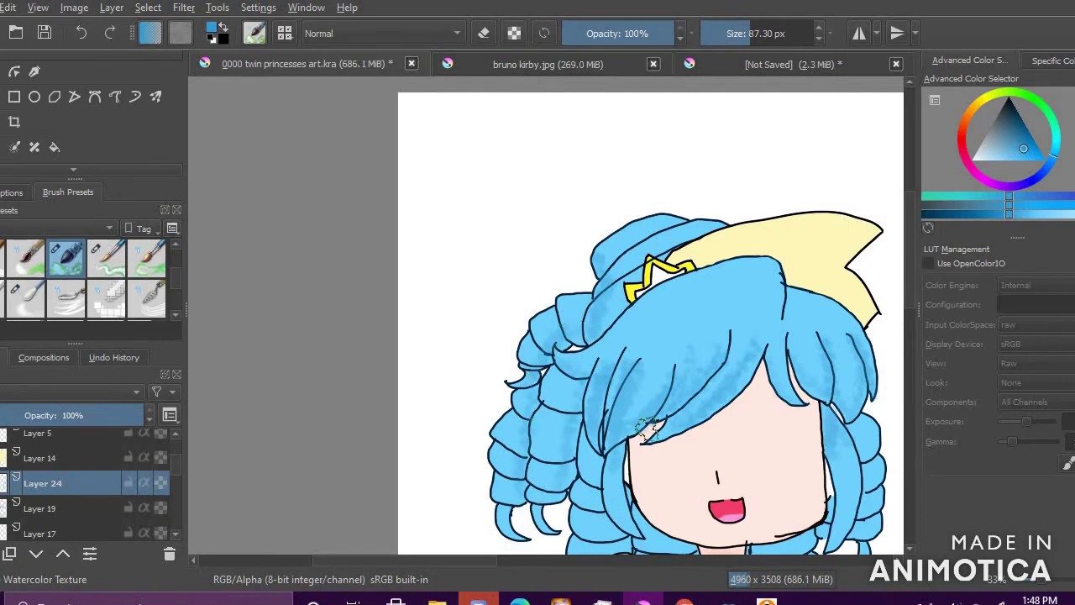
drag(558, 355, 594, 373)
Step: Continue the darker blue shading down the lower curls and the curls on both sides of the neck
scroll(625, 395, down, 3)
scroll(617, 429, up, 4)
drag(647, 462, 644, 517)
drag(736, 504, 752, 506)
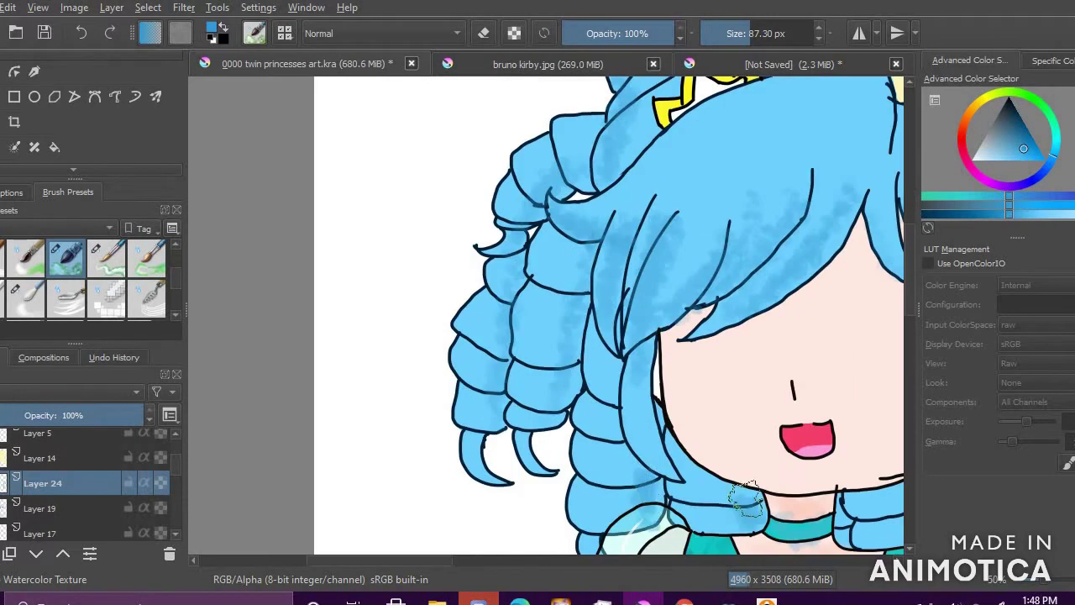
scroll(643, 433, down, 2)
scroll(808, 503, up, 2)
mouse_move(685, 437)
mouse_down()
mouse_move(733, 450)
mouse_move(756, 429)
mouse_up()
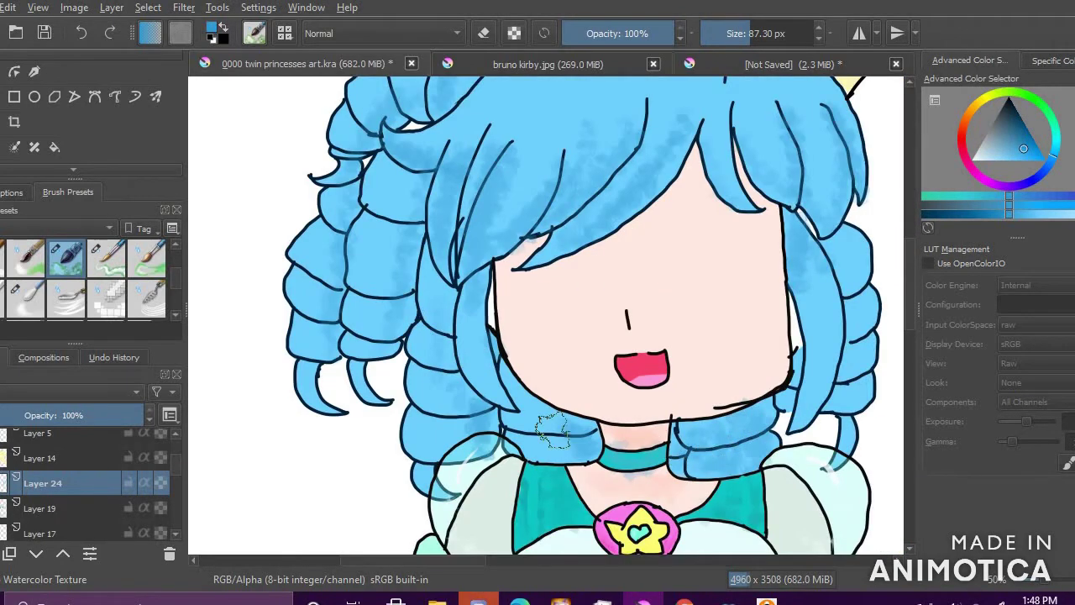
mouse_move(557, 432)
mouse_down()
mouse_move(537, 449)
mouse_move(514, 396)
mouse_up()
Step: Add deeper blue shadows beside the jaw and in the bun and upper left curls
click(1021, 135)
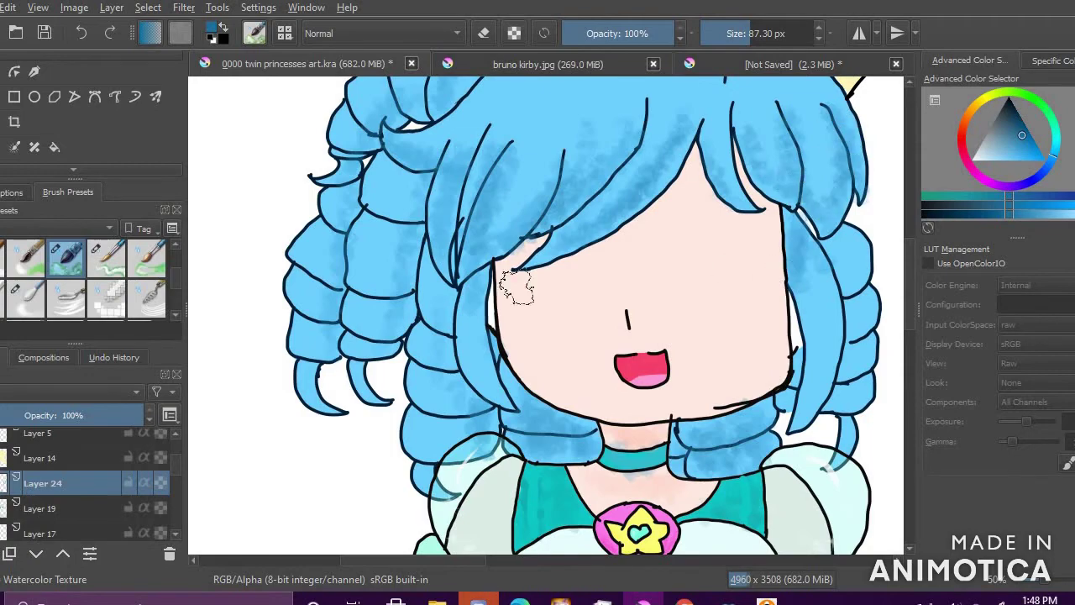
drag(783, 400, 803, 361)
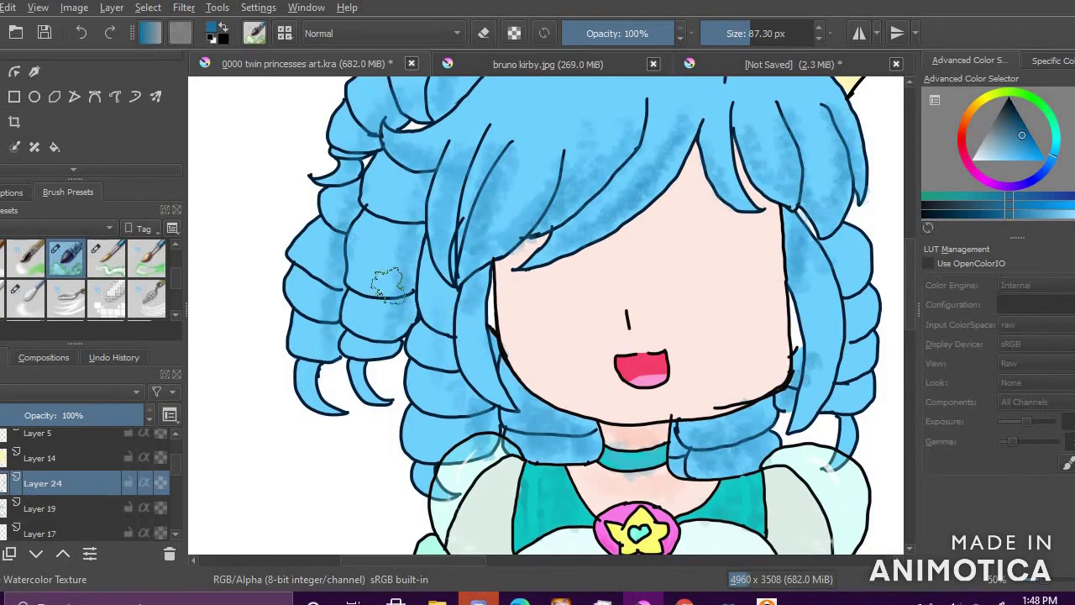
scroll(533, 233, down, 2)
scroll(504, 118, up, 2)
drag(557, 161, 560, 197)
drag(492, 294, 479, 316)
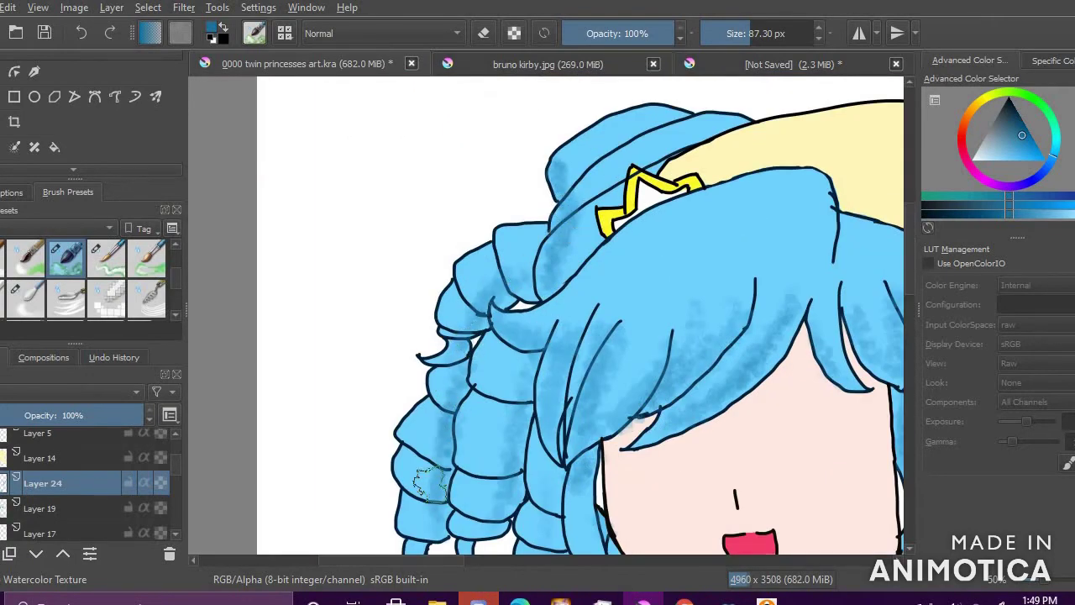
Step: Switch to a teal colour and layer it over the shadows in the bangs
ctrl+click(646, 298)
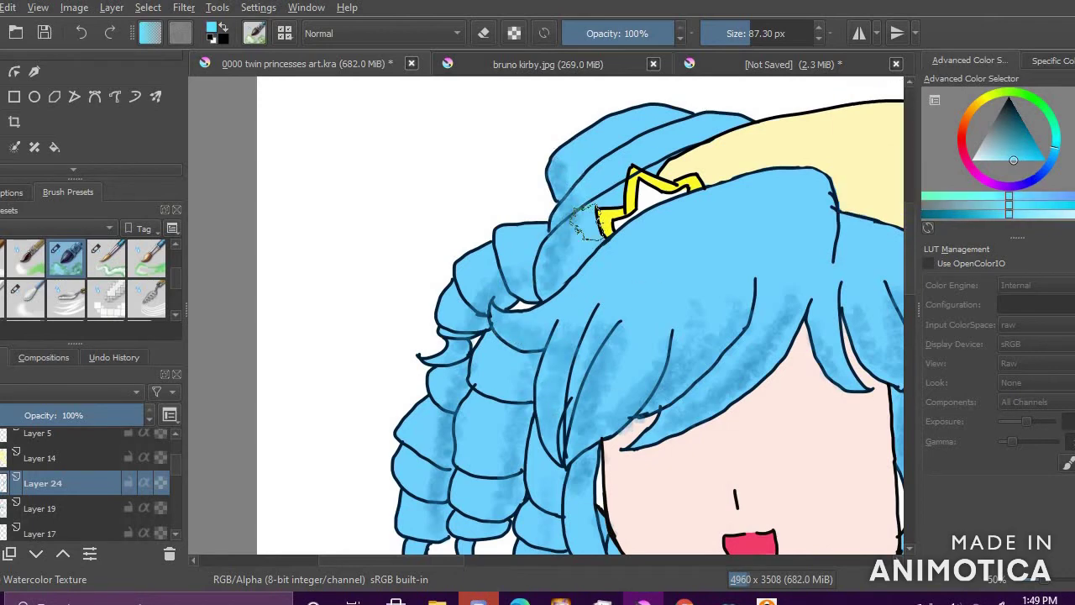
click(1055, 139)
click(1025, 143)
mouse_move(593, 405)
mouse_down()
mouse_move(607, 337)
mouse_move(573, 338)
mouse_up()
drag(731, 349, 691, 387)
Step: Add teal shading along the left curls down to the puffed sleeve
drag(460, 336, 432, 490)
drag(504, 421, 497, 494)
scroll(496, 495, down, 4)
scroll(505, 533, up, 4)
drag(529, 409, 555, 523)
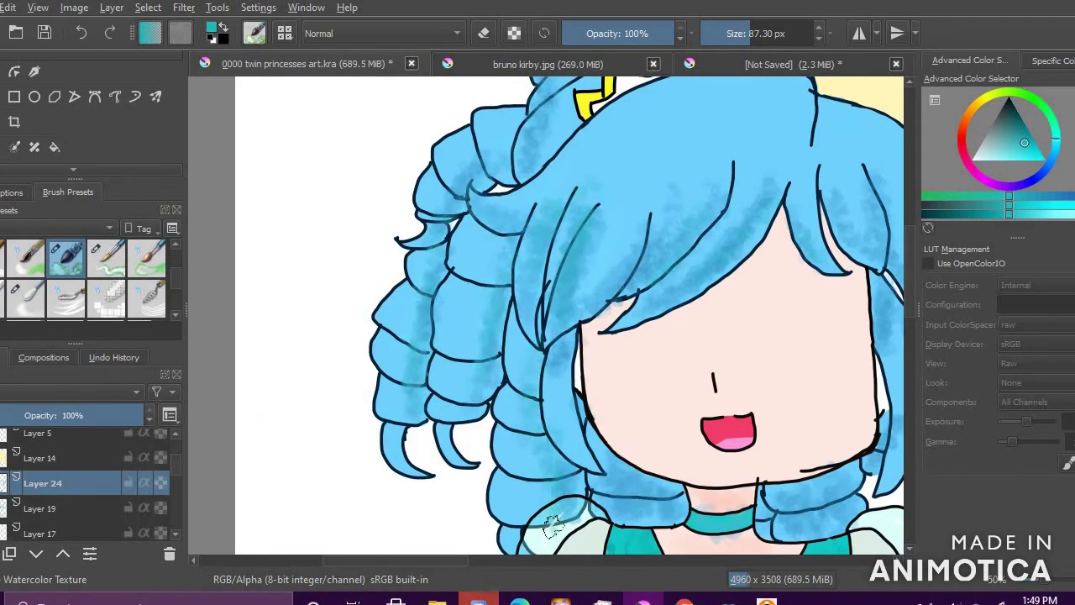
Step: Paint a light cyan highlight band across the blue-haired princess's bangs, finishing it with a paler cyan
click(1008, 160)
scroll(854, 451, down, 2)
scroll(765, 300, up, 2)
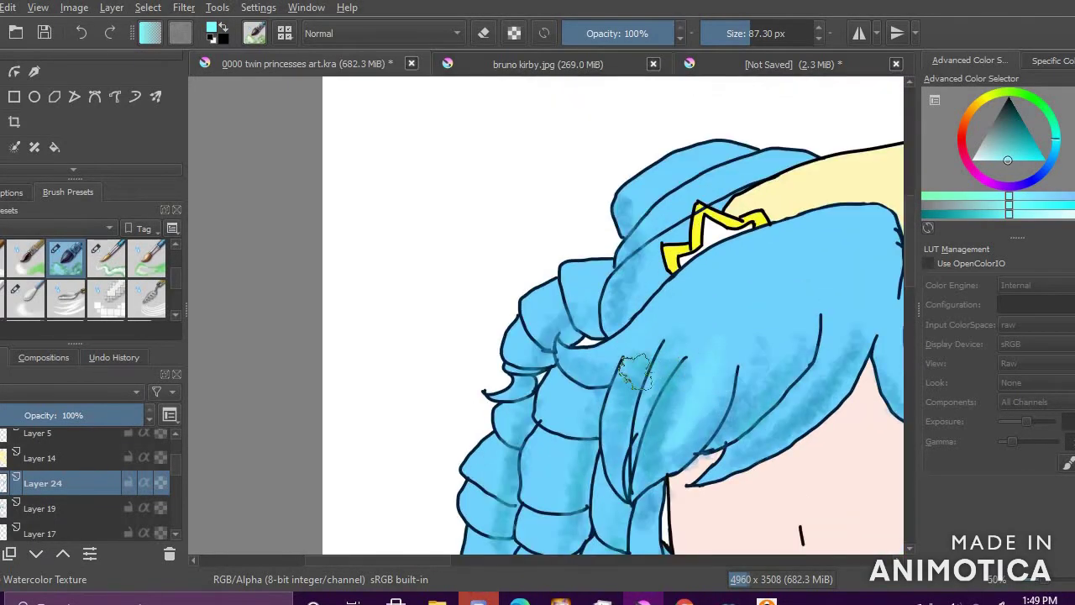
scroll(636, 370, down, 2)
scroll(620, 370, up, 1)
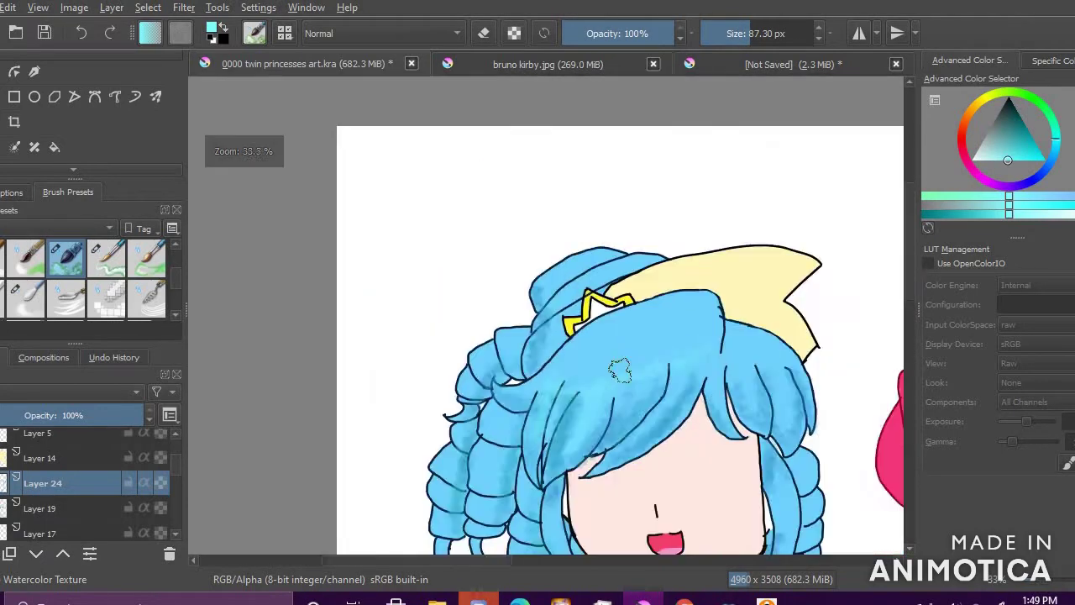
scroll(620, 371, down, 1)
scroll(626, 362, up, 2)
drag(711, 372, 807, 361)
click(991, 159)
drag(502, 395, 687, 344)
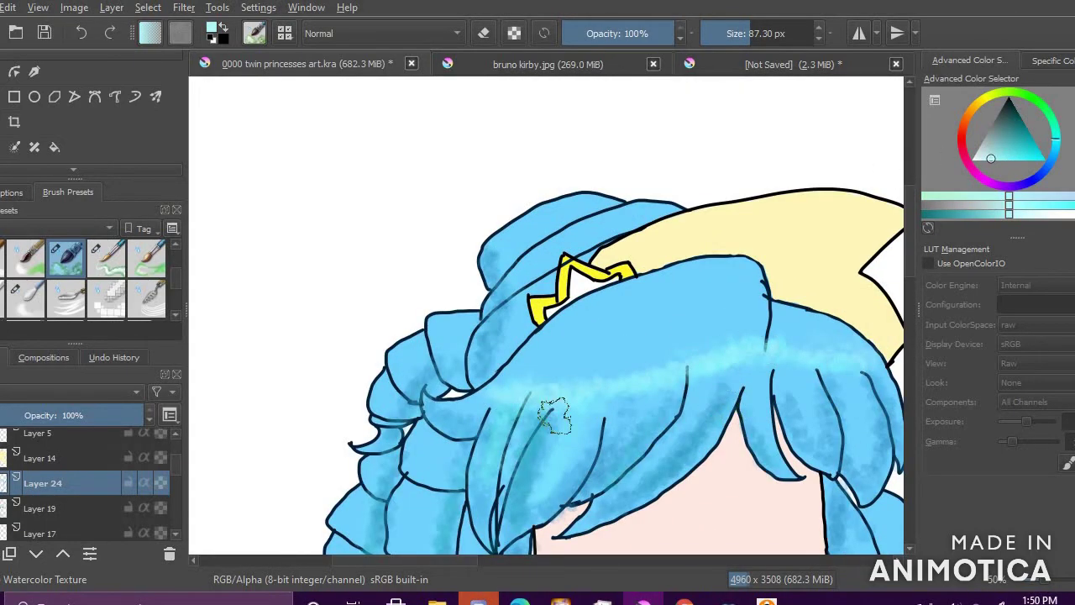
Step: Sample a mid blue from the hair and shade the crown above the highlight band, adding teal near its upper edge
ctrl+click(483, 372)
click(1015, 149)
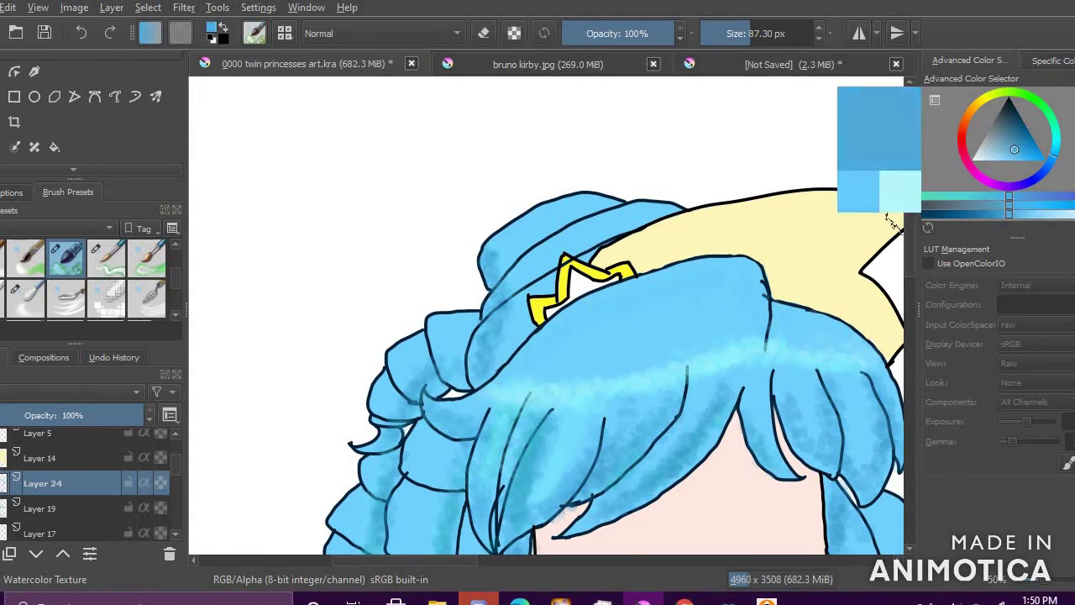
click(1056, 139)
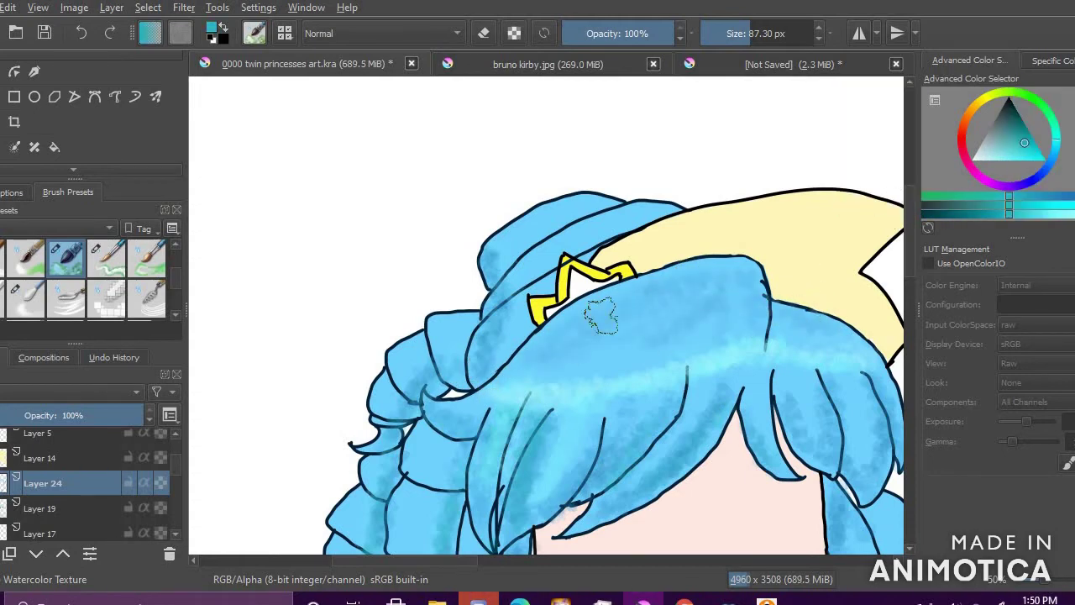
drag(676, 284, 641, 290)
Step: Brush light and pale cyan streaks over the middle of the crown and touch up its edges with blue
click(1008, 160)
drag(619, 328, 702, 319)
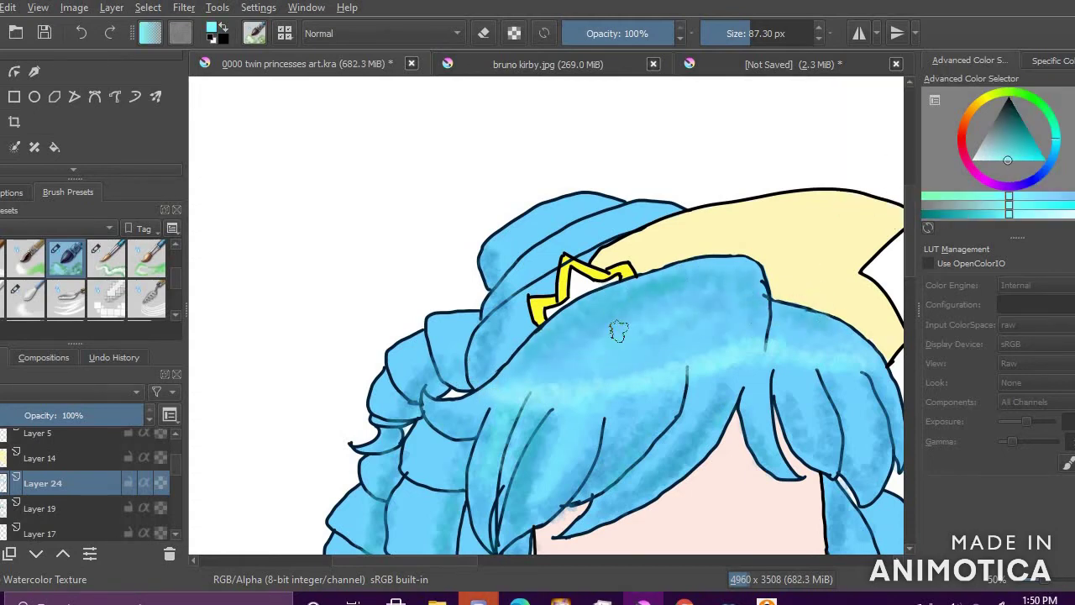
drag(588, 362, 685, 324)
click(992, 159)
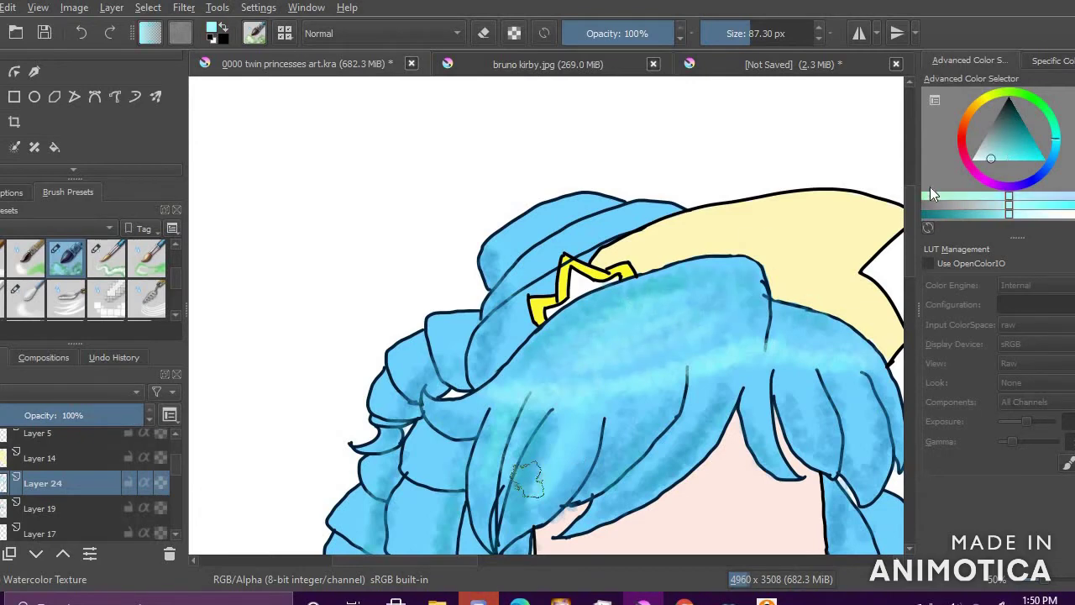
ctrl+click(638, 305)
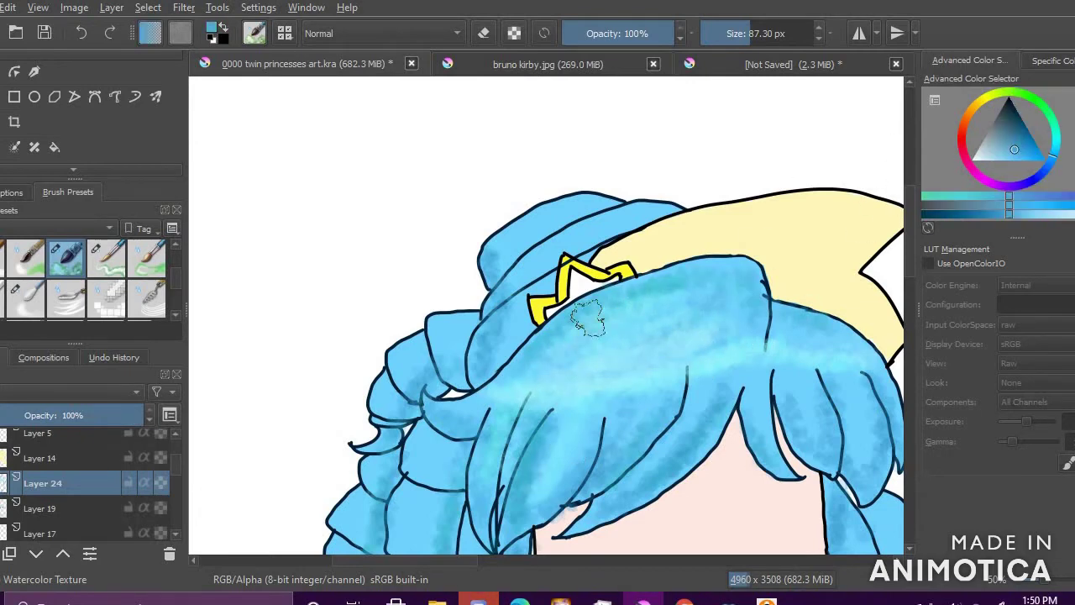
Step: Add pale cyan highlights to the bun and upper left curls, and teal shading at the bun's top edge
click(977, 194)
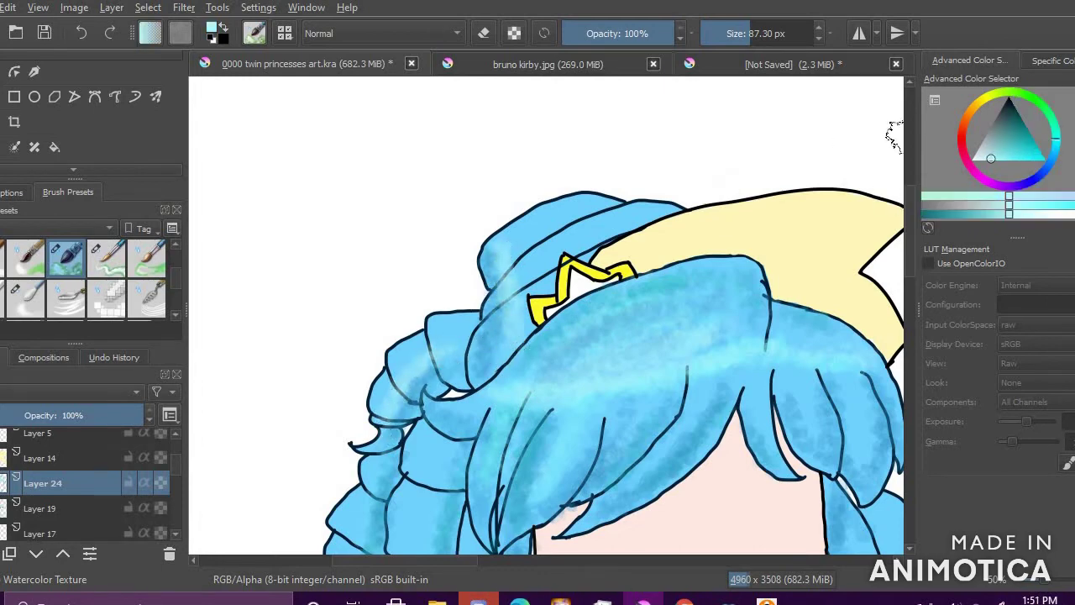
click(1025, 143)
drag(573, 205, 630, 216)
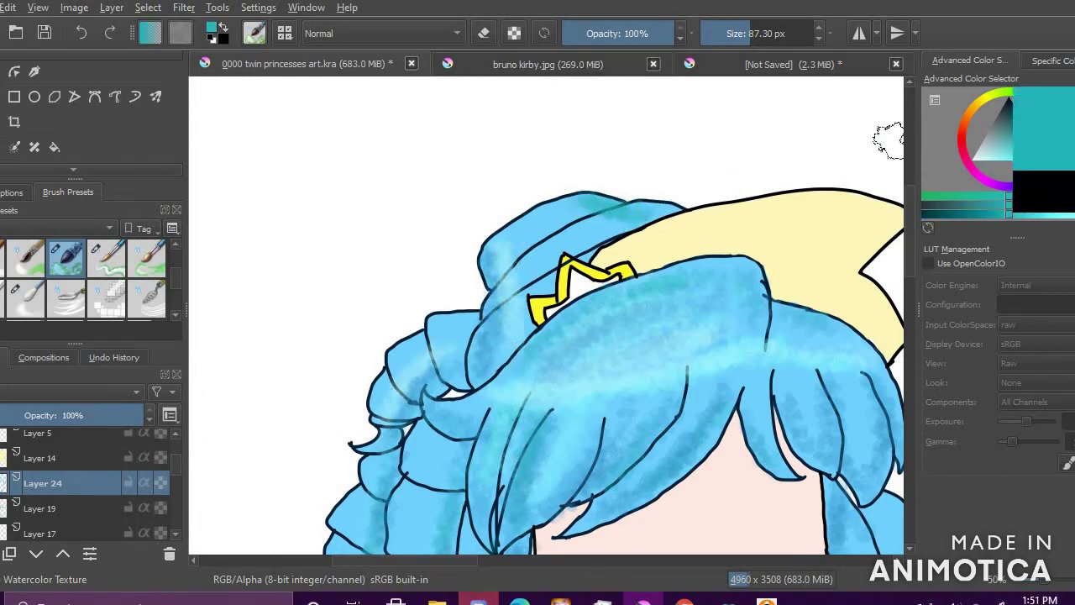
Step: Layer light cyan, teal and pale cyan vertically down the hanging curls left of the face
click(1008, 159)
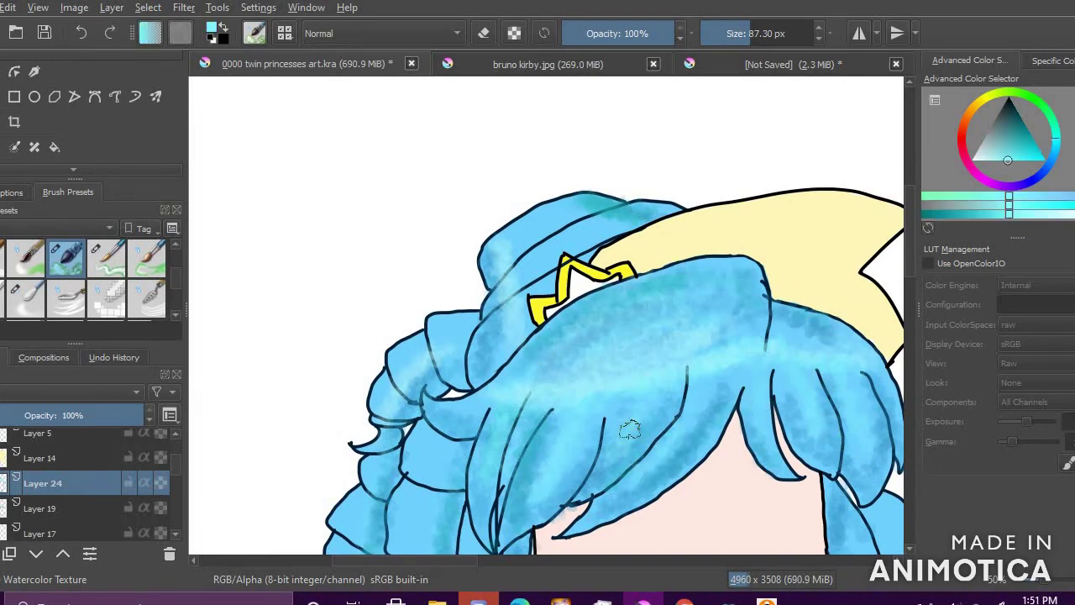
scroll(649, 438, down, 5)
scroll(672, 469, up, 4)
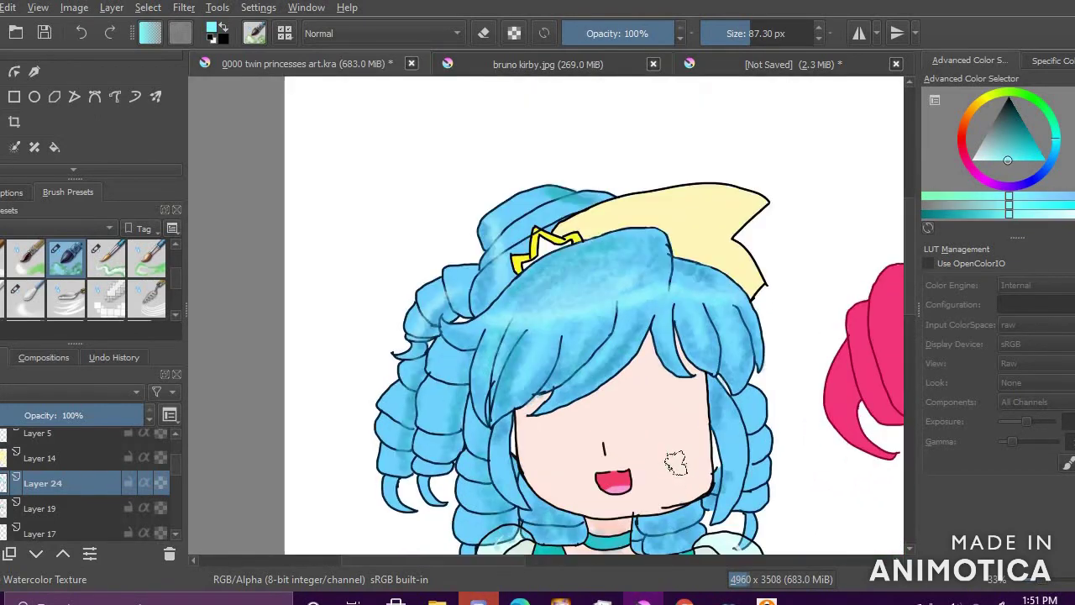
click(1017, 151)
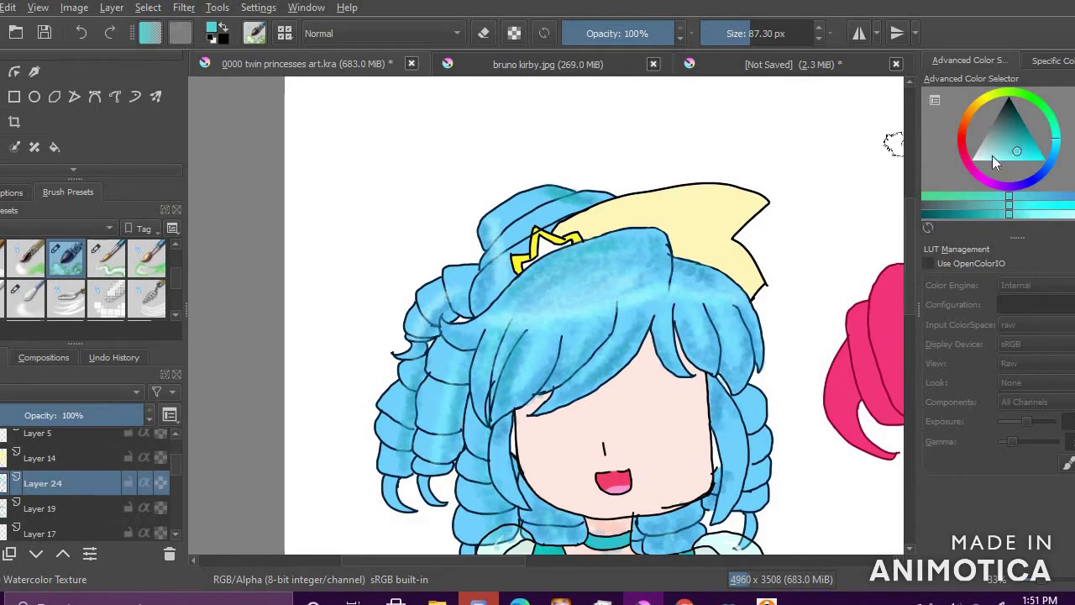
click(1023, 131)
drag(1032, 162, 1008, 159)
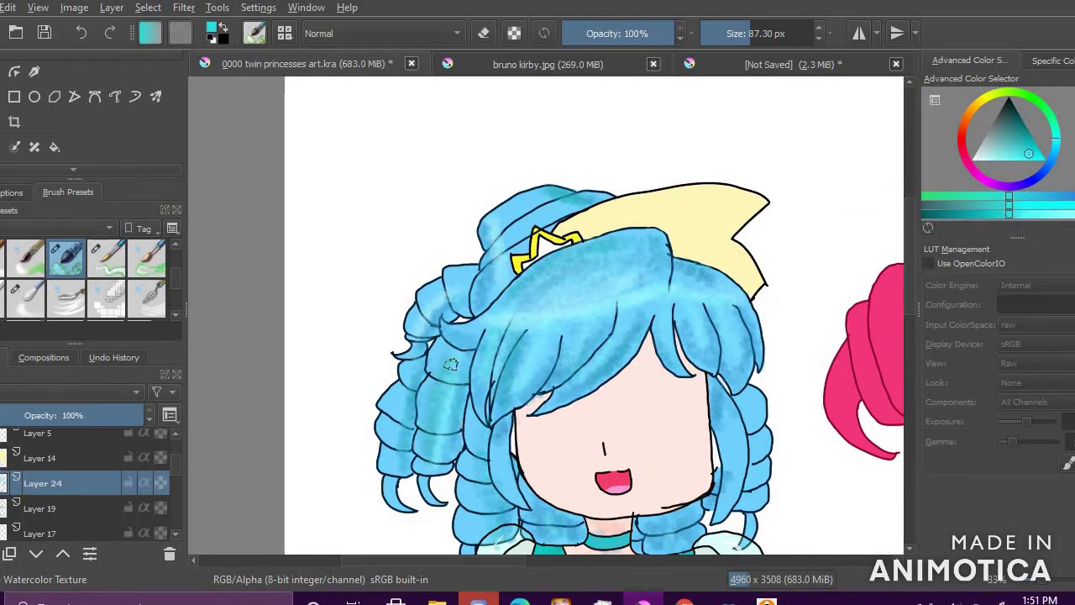
click(990, 158)
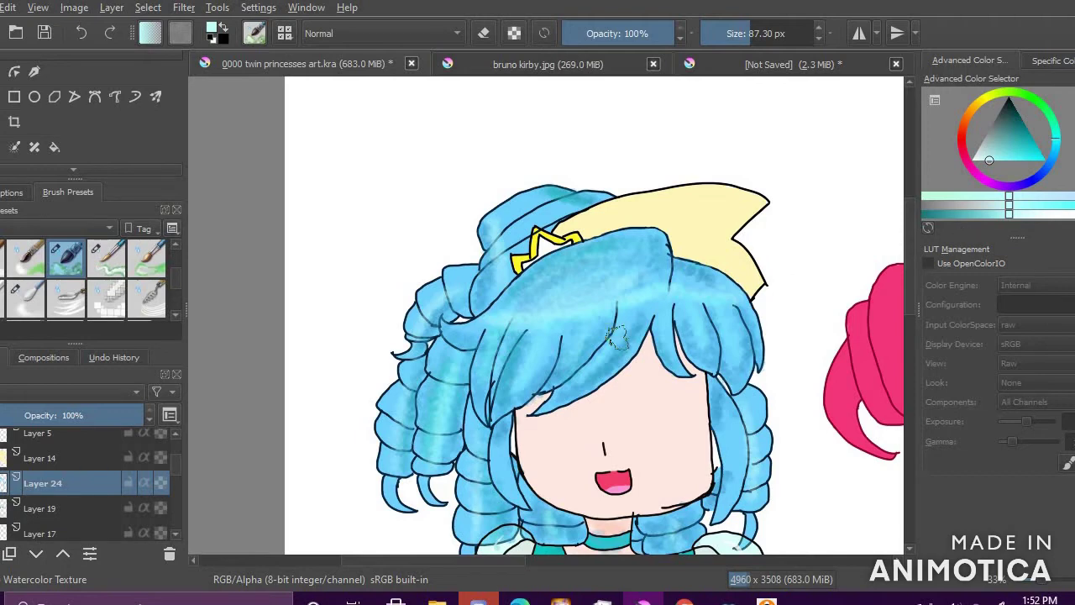
key(Tab)
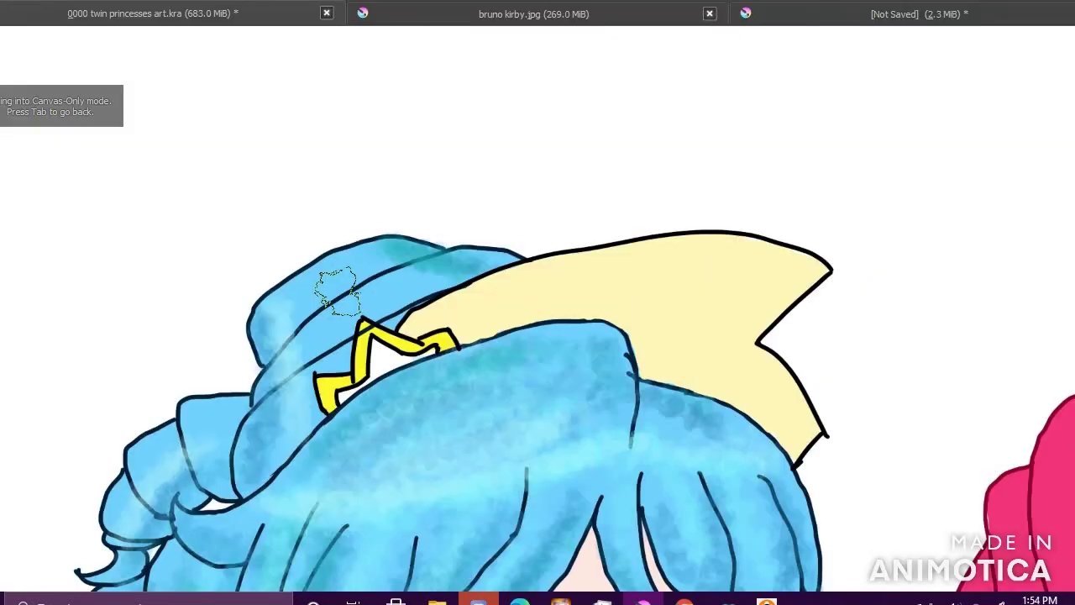
key(Tab)
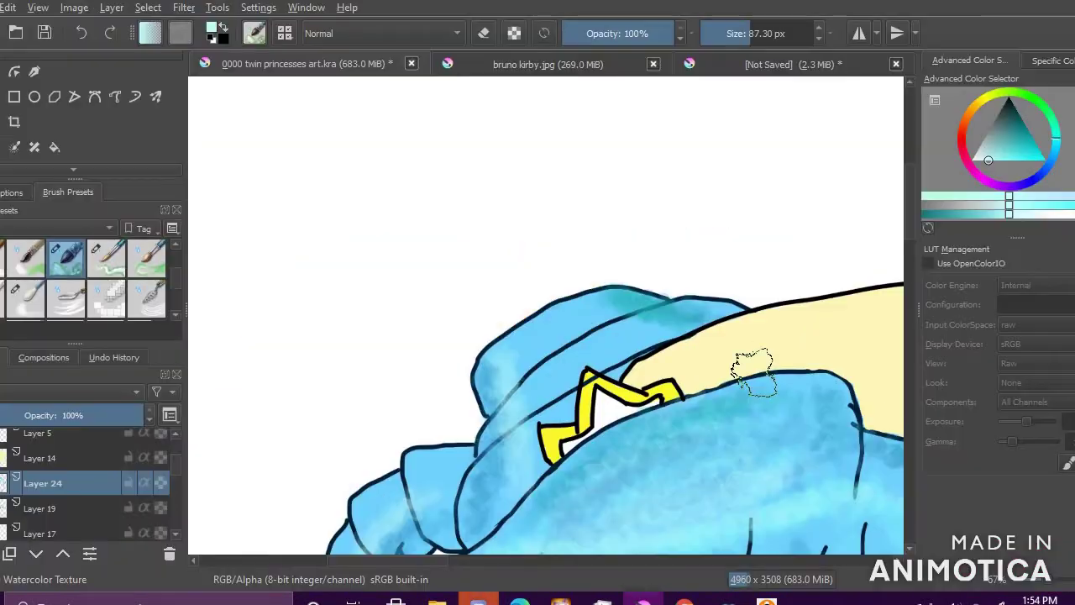
Step: Deepen the teal shadows along the bun's upper strands and outer left edge
click(1006, 129)
drag(583, 327, 613, 316)
click(1031, 134)
mouse_move(679, 314)
mouse_down()
mouse_move(667, 315)
mouse_move(685, 320)
mouse_up()
drag(494, 370, 491, 376)
ctrl+click(720, 300)
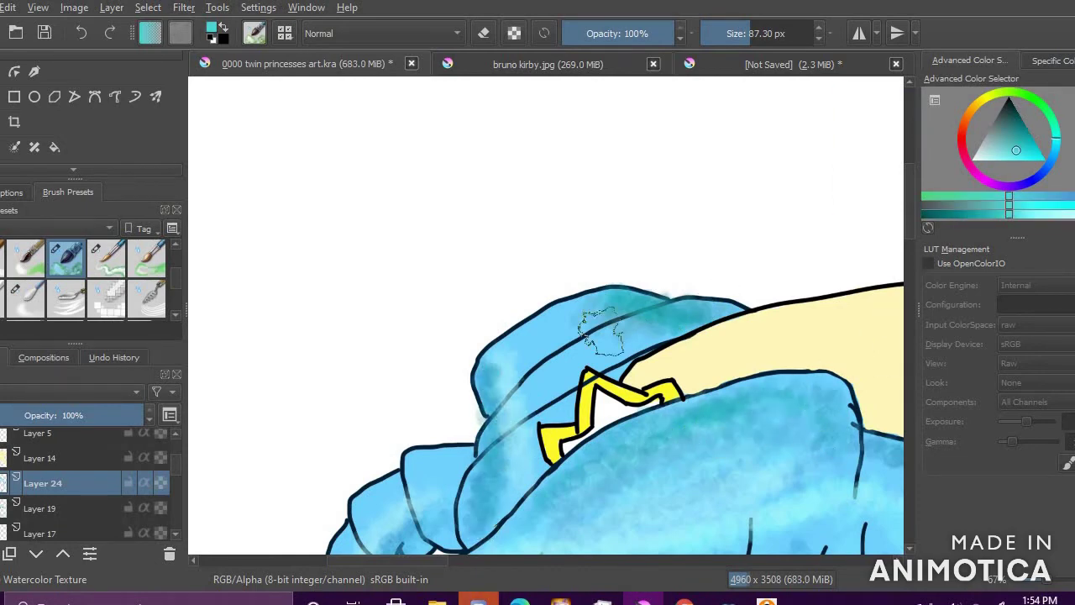
Step: Blend pale cyan highlights and darker teal shading across the bun's strands
click(997, 159)
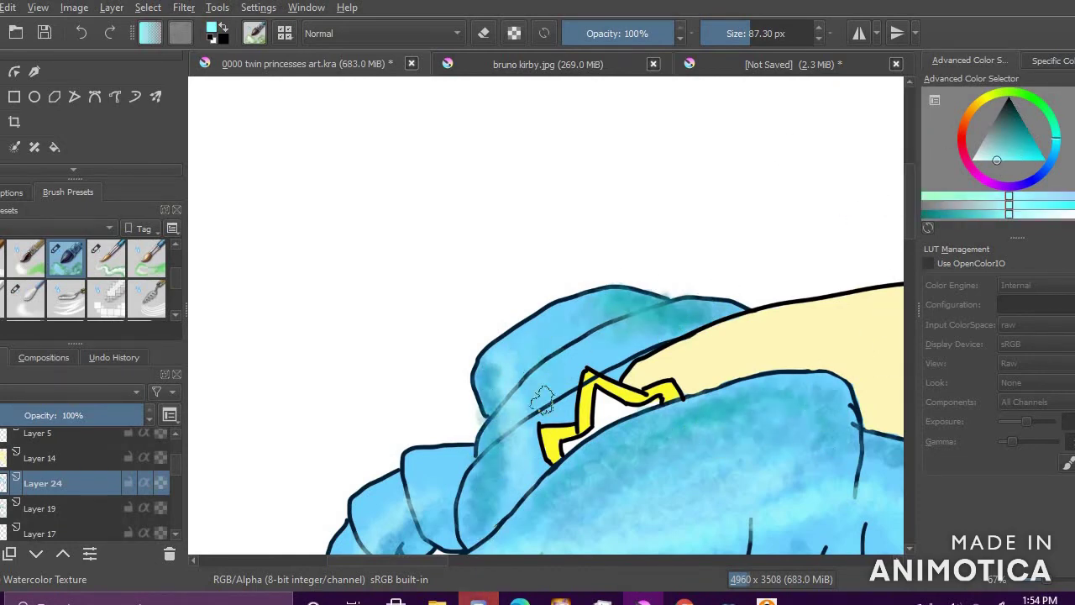
click(1013, 145)
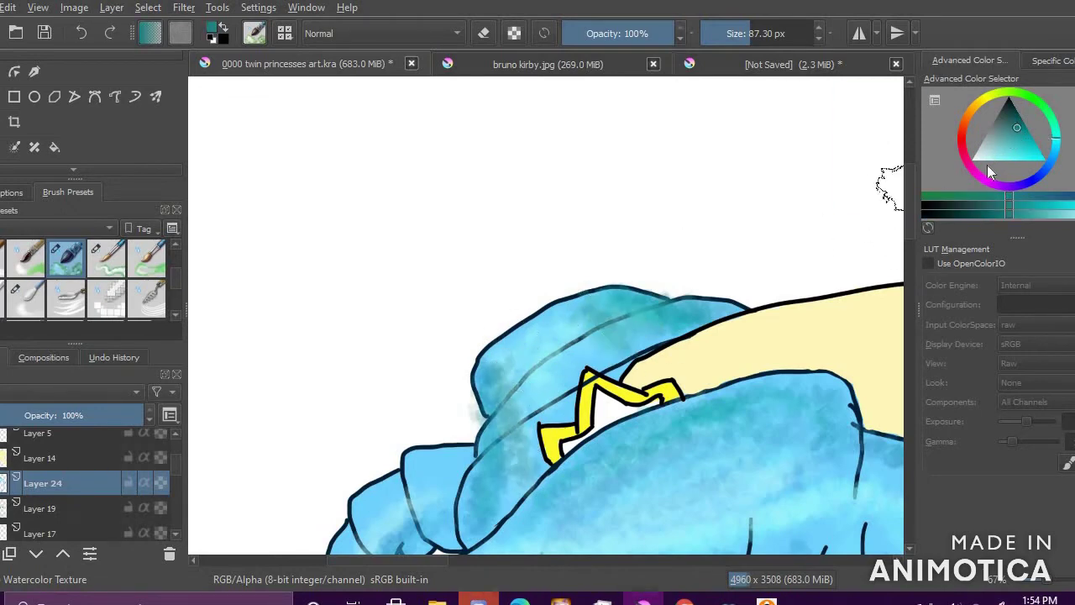
click(987, 160)
drag(527, 386, 529, 361)
click(1012, 137)
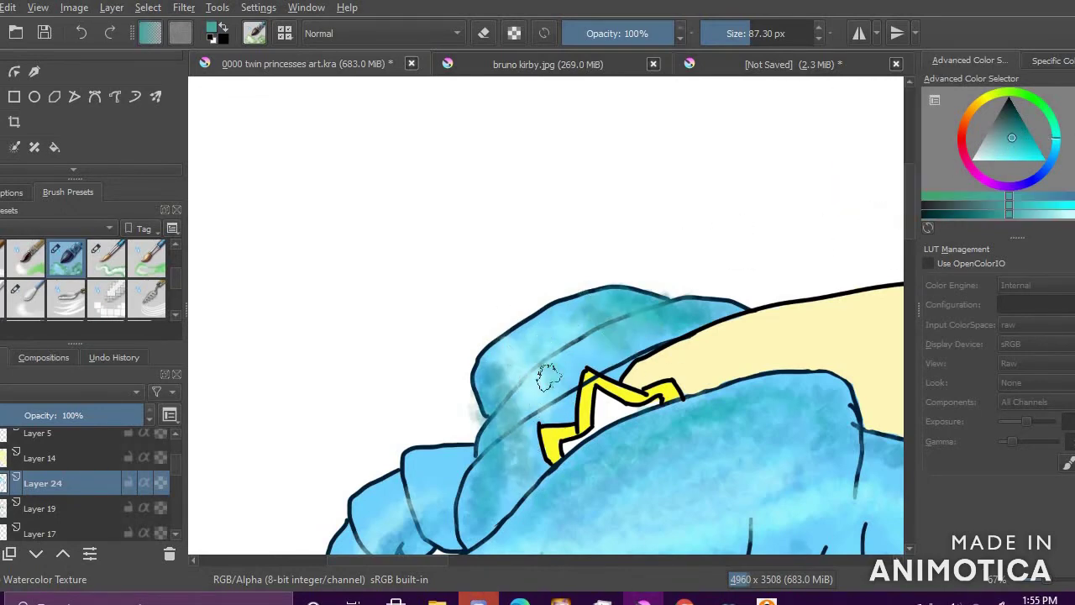
Step: Shift the brush hue slightly towards blue and brush light cyan down the left side of the bun
click(1035, 150)
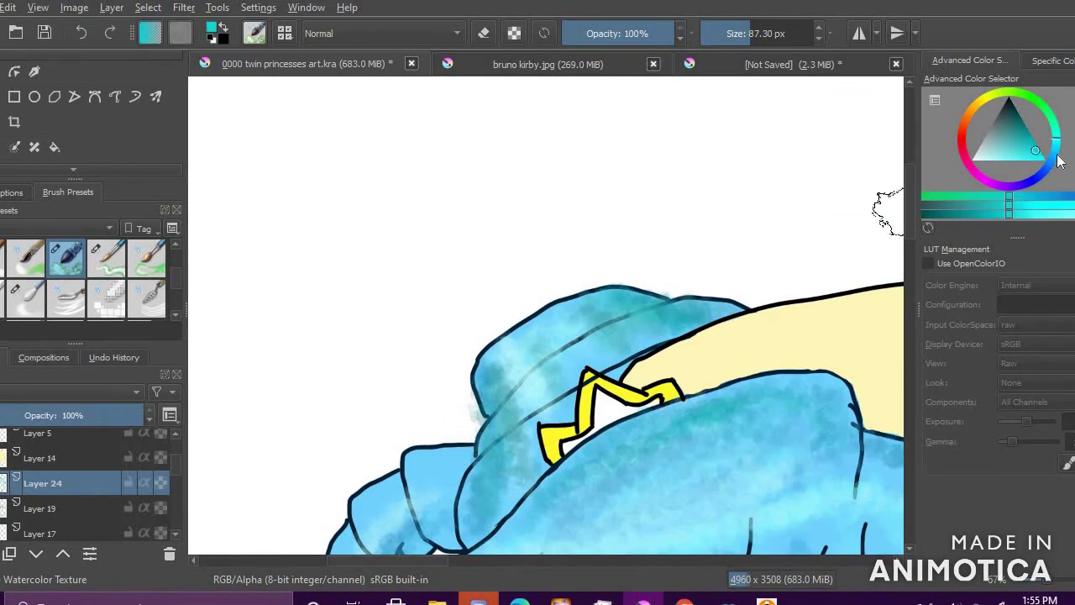
click(1057, 156)
click(1056, 143)
drag(1047, 160, 1010, 159)
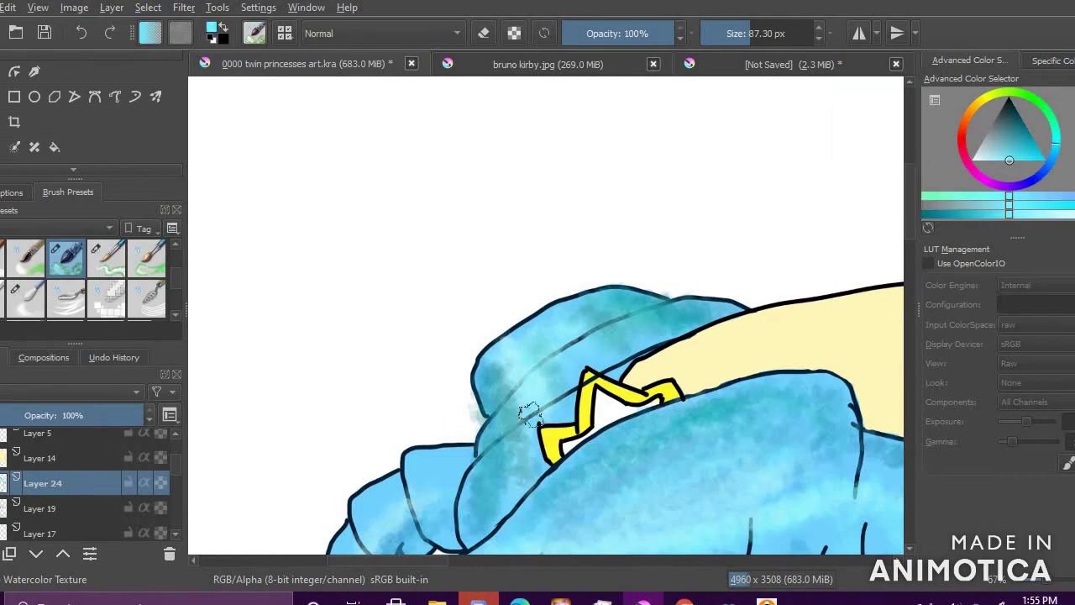
drag(504, 381, 500, 472)
Step: Shade the edges of the lower curls left of the jaw with a deeper teal
scroll(581, 474, down, 4)
scroll(607, 537, up, 2)
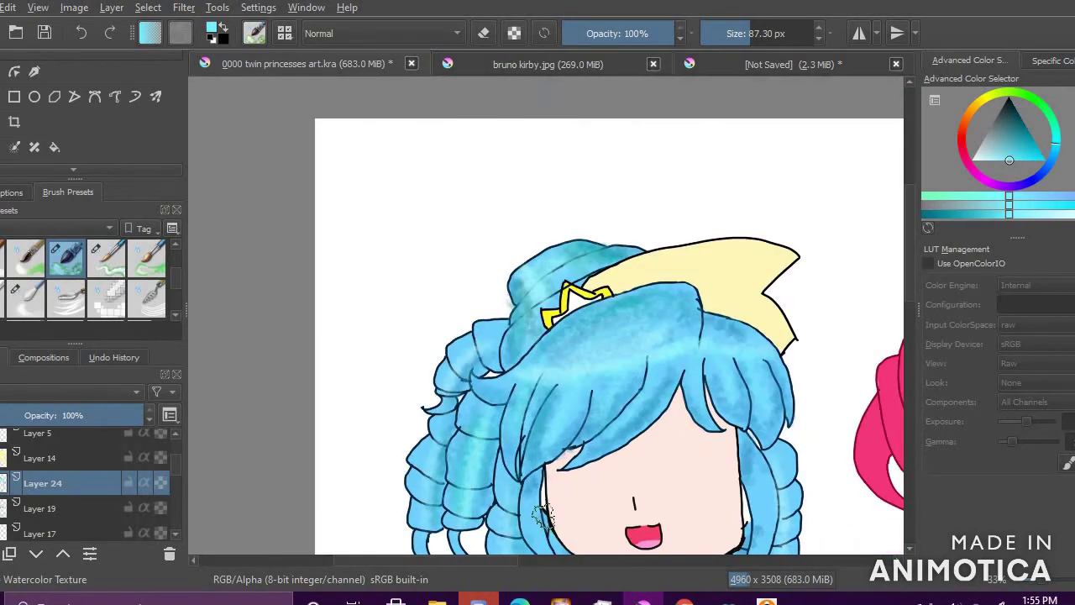
scroll(492, 353, down, 2)
scroll(502, 525, up, 2)
scroll(514, 311, up, 2)
click(1006, 158)
drag(1011, 155, 1030, 143)
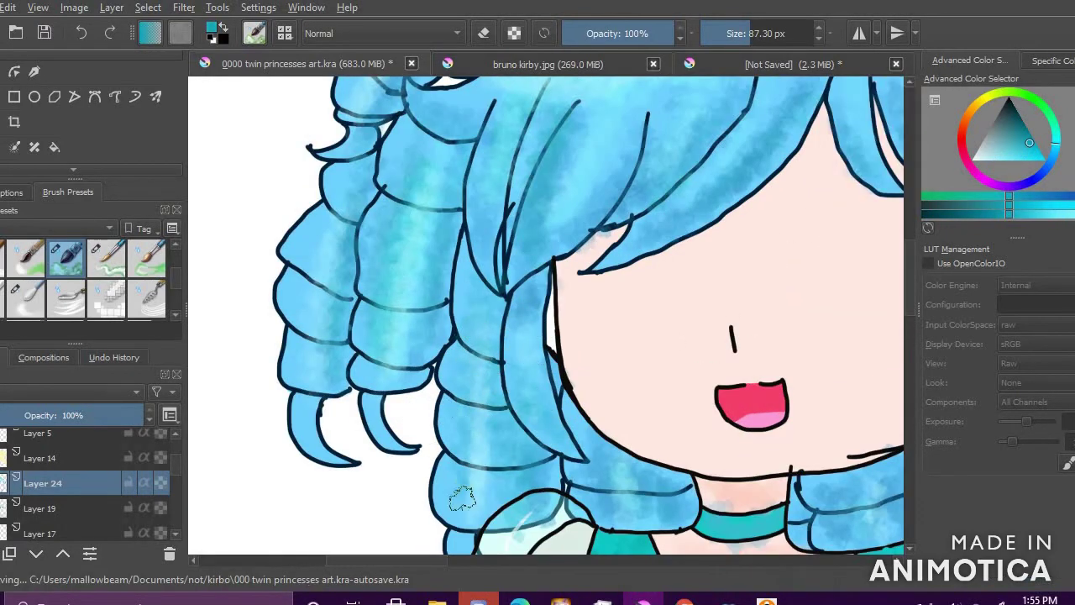
drag(454, 471, 441, 409)
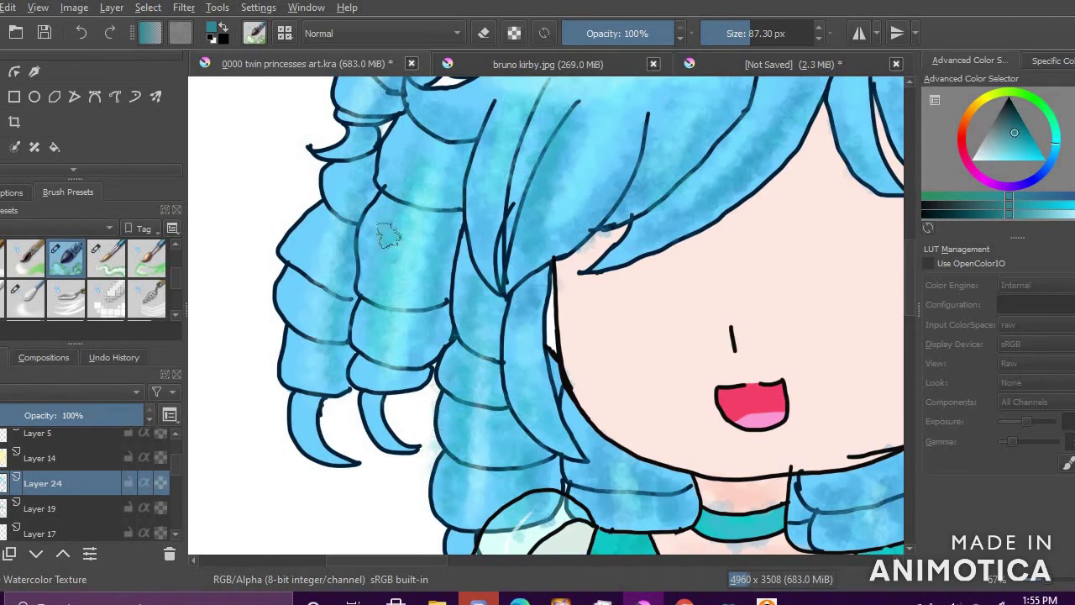
Step: Layer bright and dark teal tones over the outer left curls and the curls beside the neck
click(1028, 142)
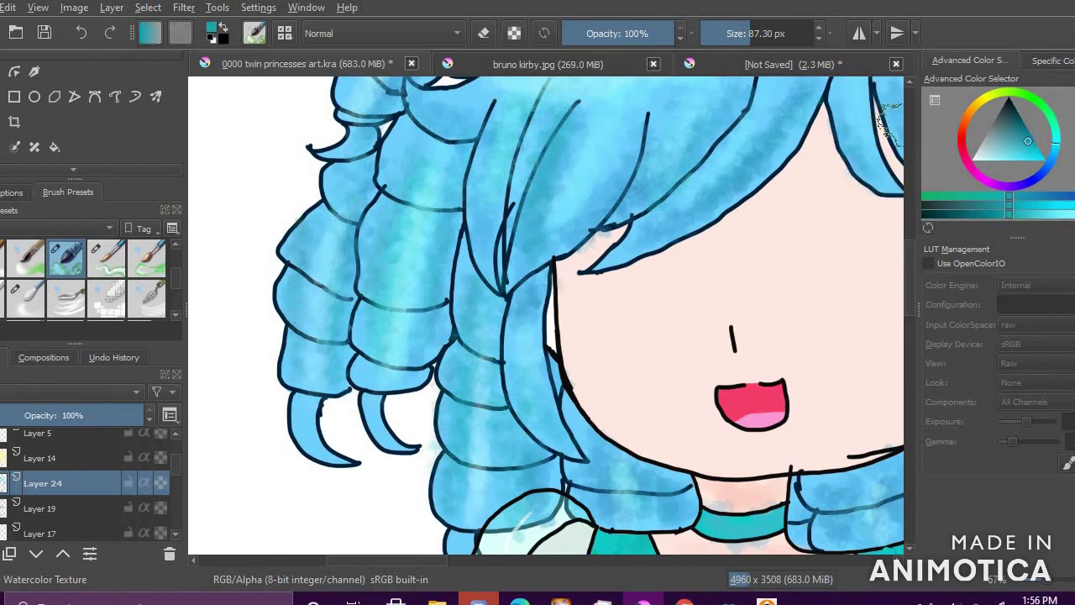
click(1036, 150)
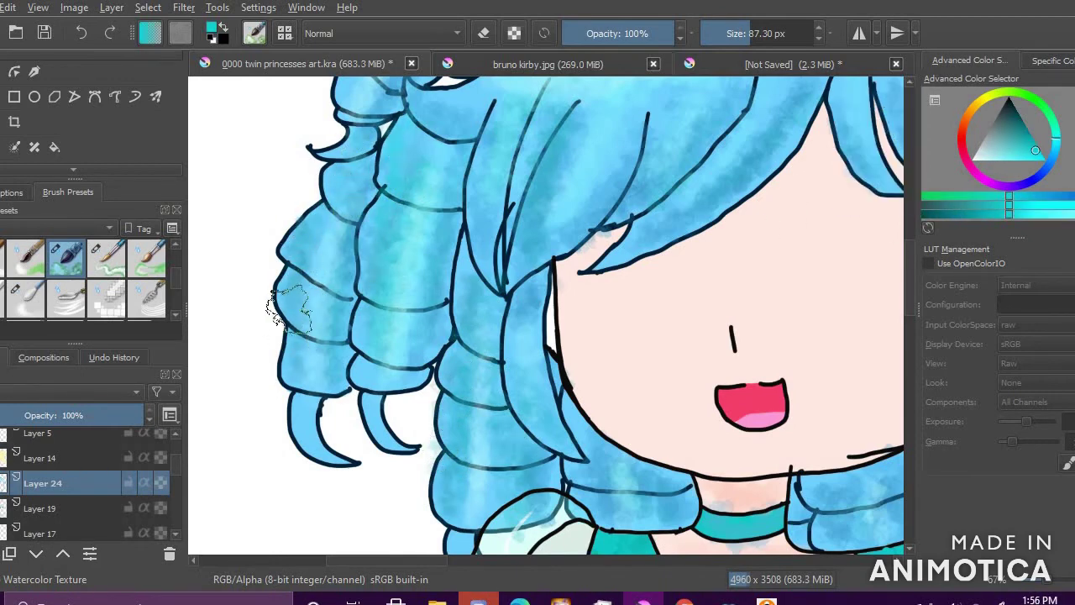
click(1027, 128)
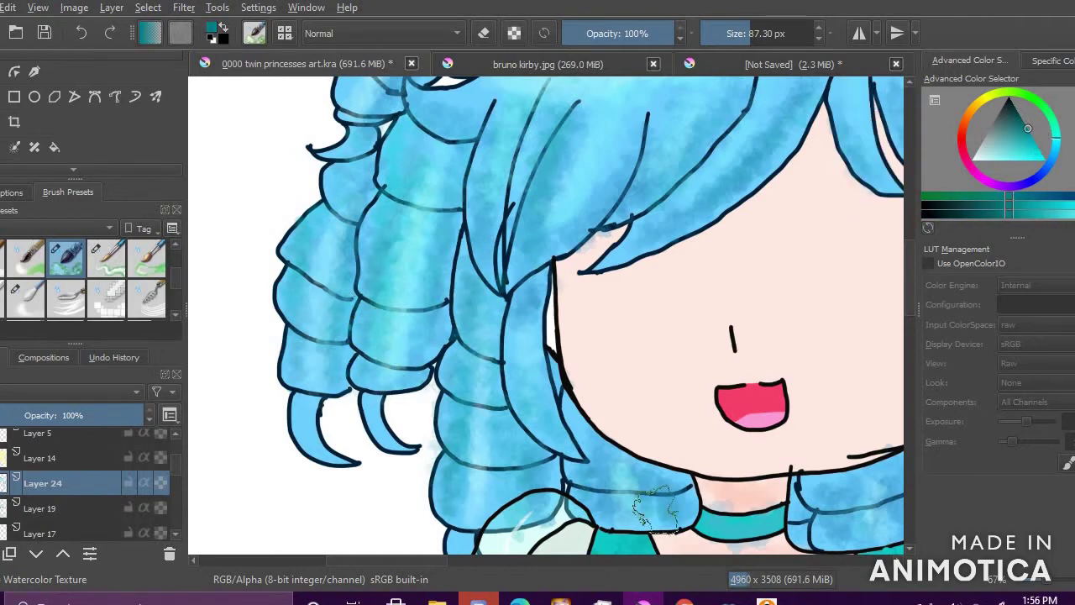
Step: Add teal shading to the outer edges of the upper left curls just below the bun
scroll(606, 495, down, 3)
scroll(547, 348, up, 4)
drag(420, 275, 408, 313)
drag(475, 231, 443, 250)
drag(531, 187, 562, 175)
click(1038, 147)
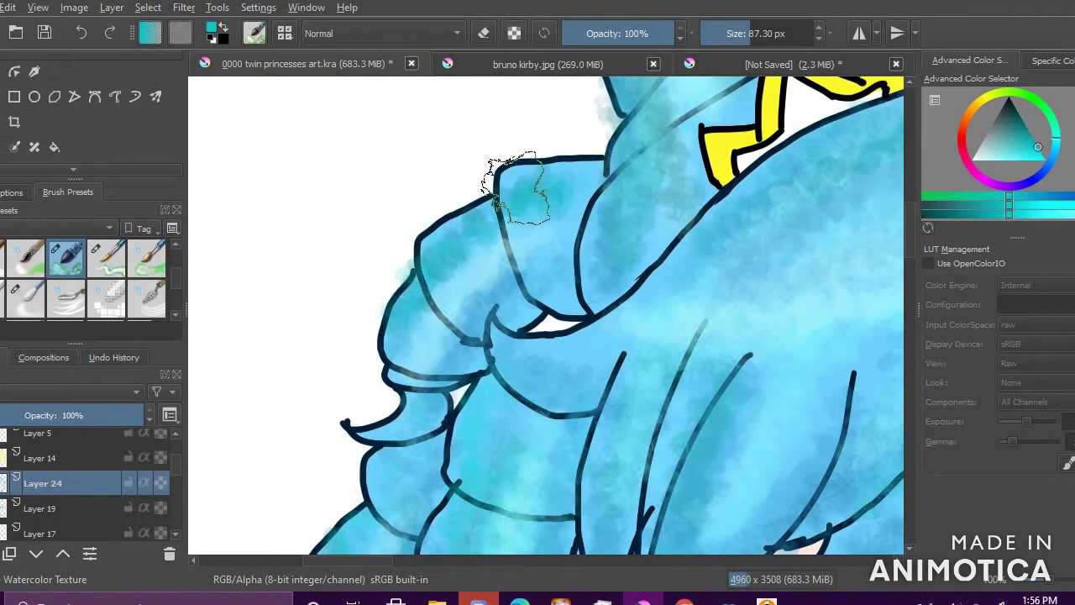
Step: Review both princesses at full view and toggle the visibility of Layer 24 to compare the hair with and without shading
key(minus)
key(minus)
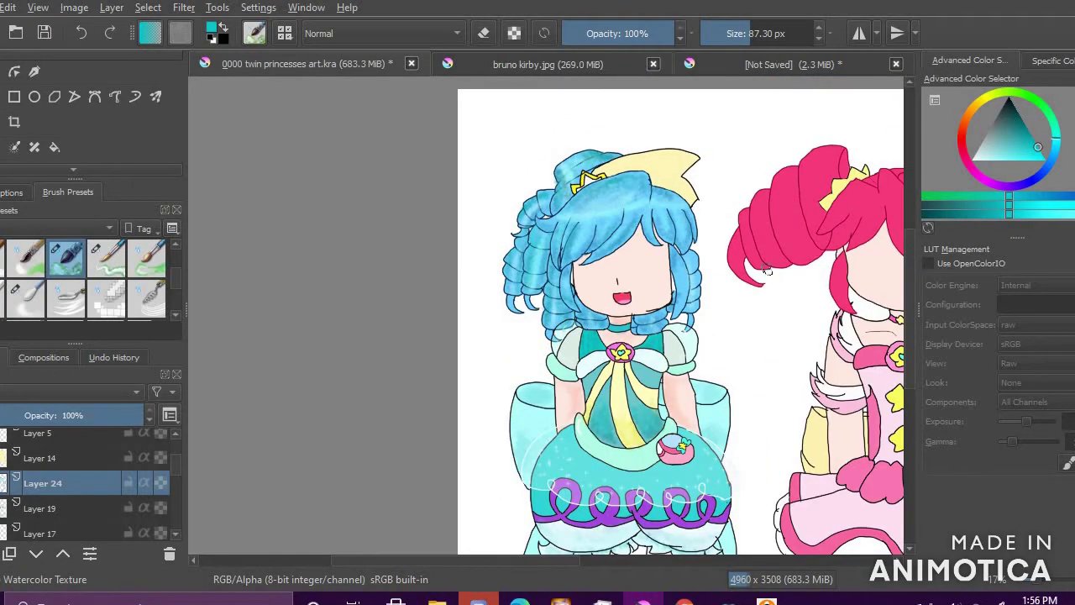
key(plus)
key(plus)
key(minus)
key(minus)
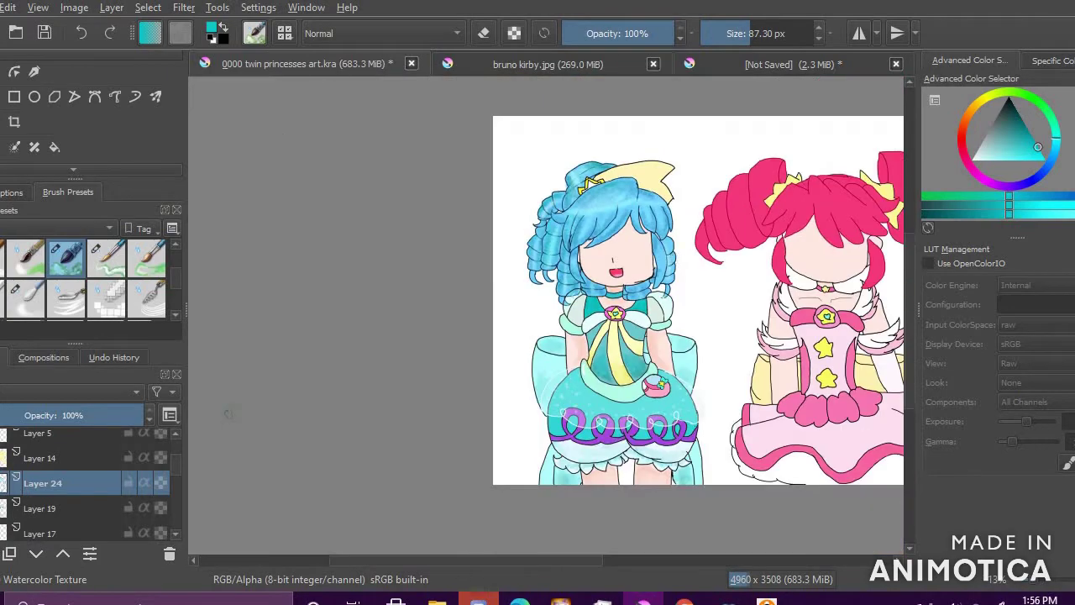
click(1, 483)
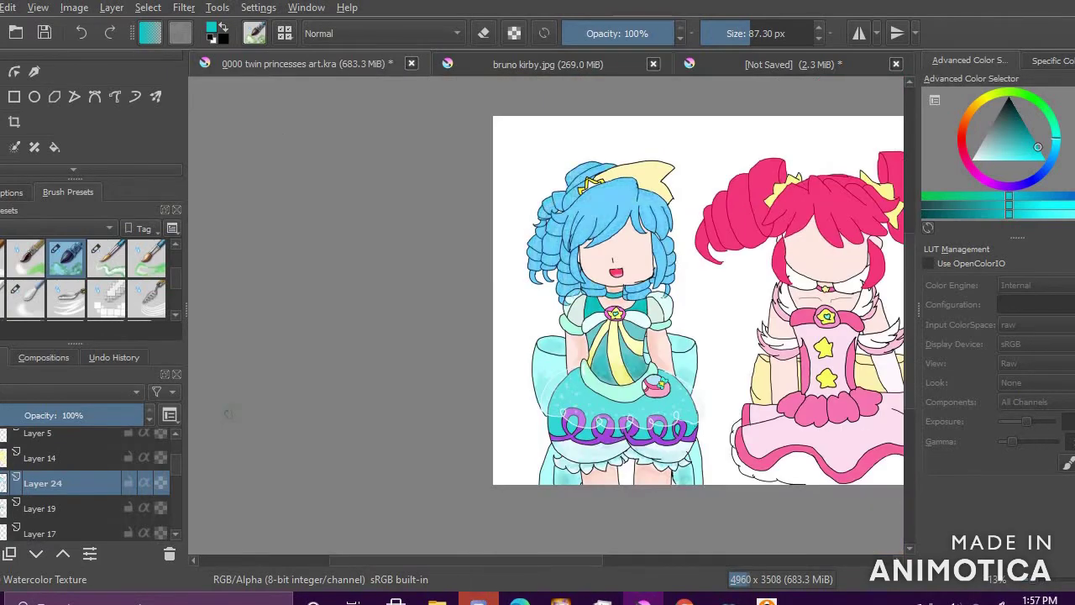
Step: Shade the column of curls right of the face with teal and a darker teal
key(plus)
key(plus)
key(plus)
mouse_move(608, 186)
mouse_down()
mouse_move(630, 446)
mouse_move(617, 464)
mouse_up()
click(1022, 130)
mouse_move(617, 168)
mouse_down()
mouse_move(641, 360)
mouse_move(624, 458)
mouse_up()
mouse_move(588, 150)
mouse_down()
mouse_move(633, 292)
mouse_move(599, 435)
mouse_move(635, 395)
mouse_up()
Step: Highlight the long lock right of the face with pale cyan and layer brighter teal over its tip and the neighbouring curls
click(1018, 155)
drag(531, 267, 546, 370)
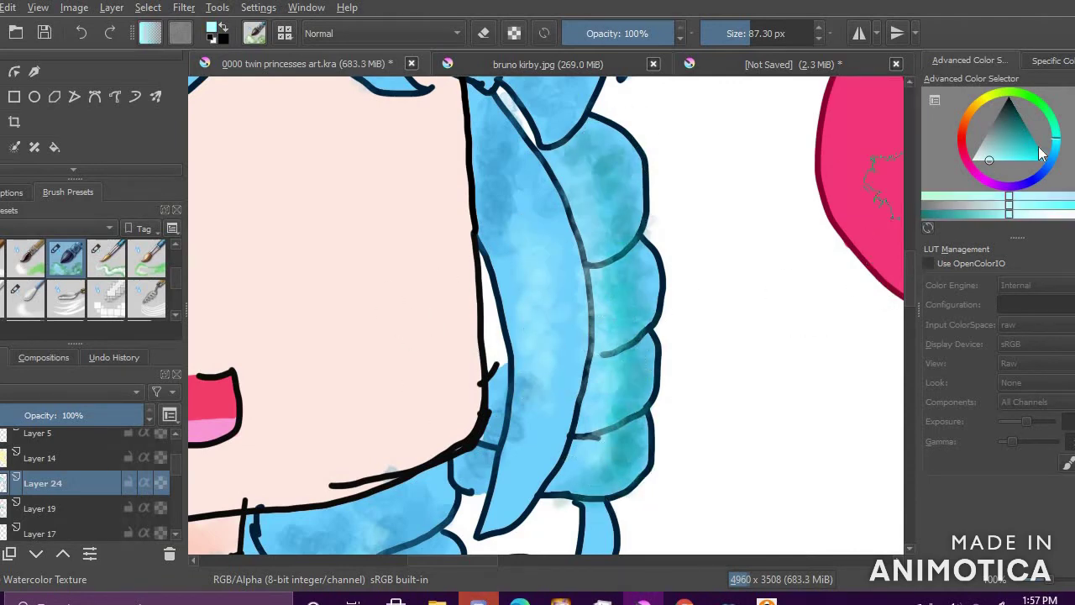
click(1028, 152)
click(1043, 165)
drag(505, 494, 546, 398)
drag(635, 370, 598, 160)
click(1030, 155)
scroll(620, 424, down, 4)
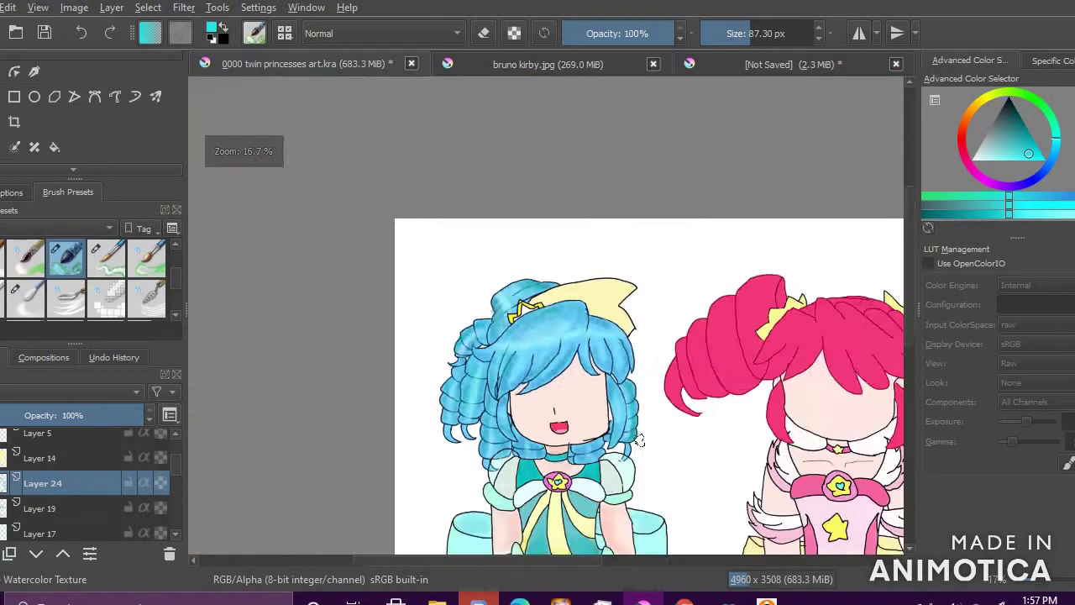
Step: Examine the shaded hair of the blue-haired princess up close and against the whole picture
scroll(630, 428, up, 1)
scroll(646, 435, down, 2)
scroll(646, 434, up, 2)
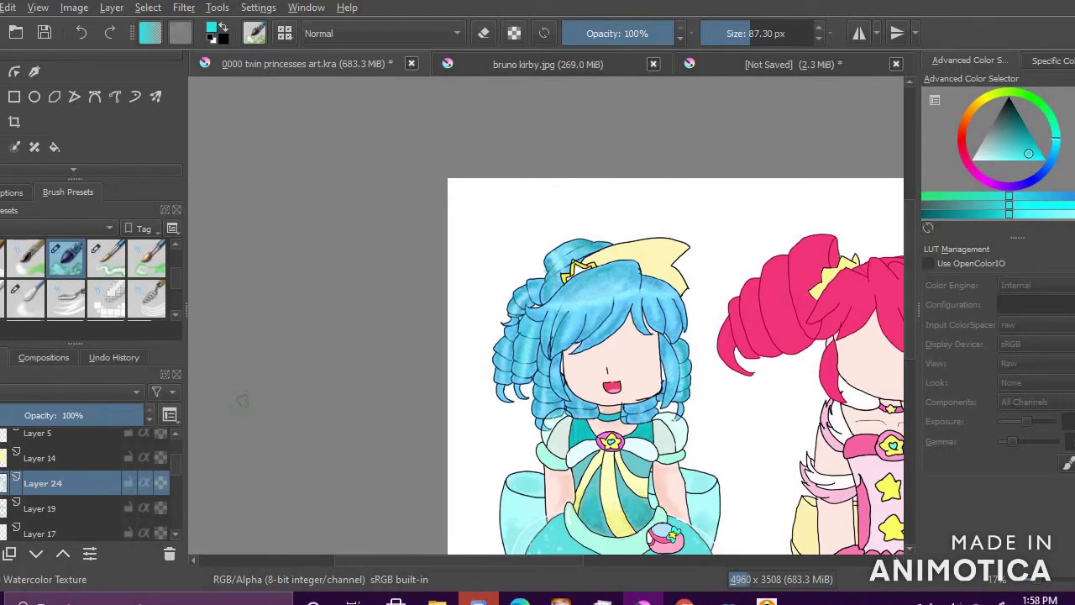
scroll(523, 370, up, 2)
scroll(523, 370, down, 2)
scroll(523, 371, down, 2)
scroll(492, 351, up, 2)
scroll(487, 336, down, 3)
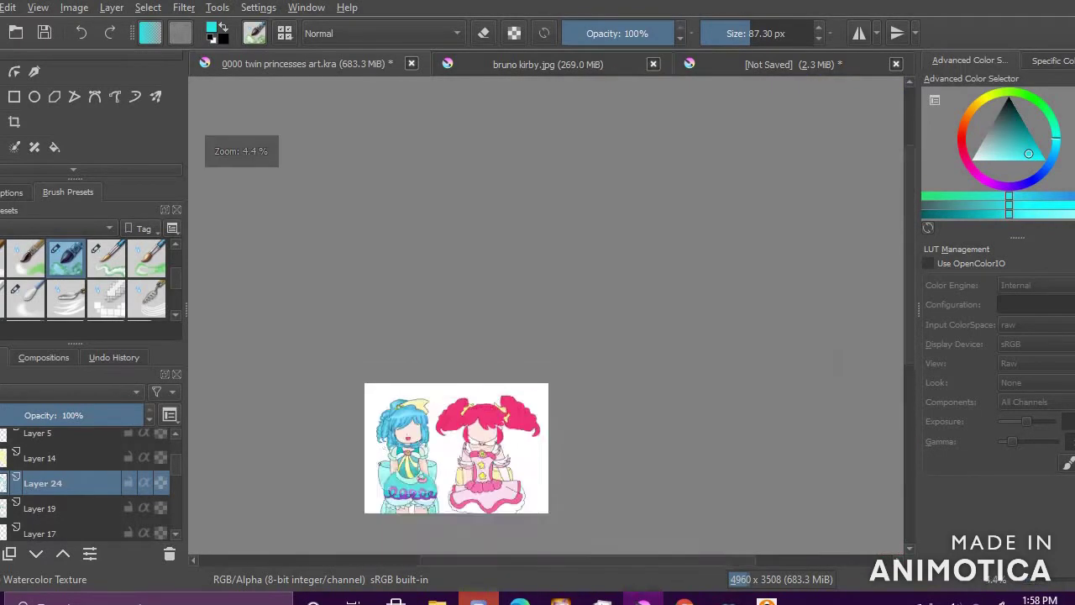
Step: On Layer 19, shade the mint sleeve cuffs of the blue-haired princess with teal and a paler cyan
scroll(477, 299, up, 5)
scroll(479, 302, up, 2)
click(1006, 135)
click(71, 508)
mouse_move(352, 376)
mouse_down()
mouse_move(427, 443)
mouse_move(459, 413)
mouse_move(368, 410)
mouse_move(512, 421)
mouse_move(477, 446)
mouse_move(398, 410)
mouse_up()
click(1034, 157)
click(1005, 149)
scroll(471, 378, down, 4)
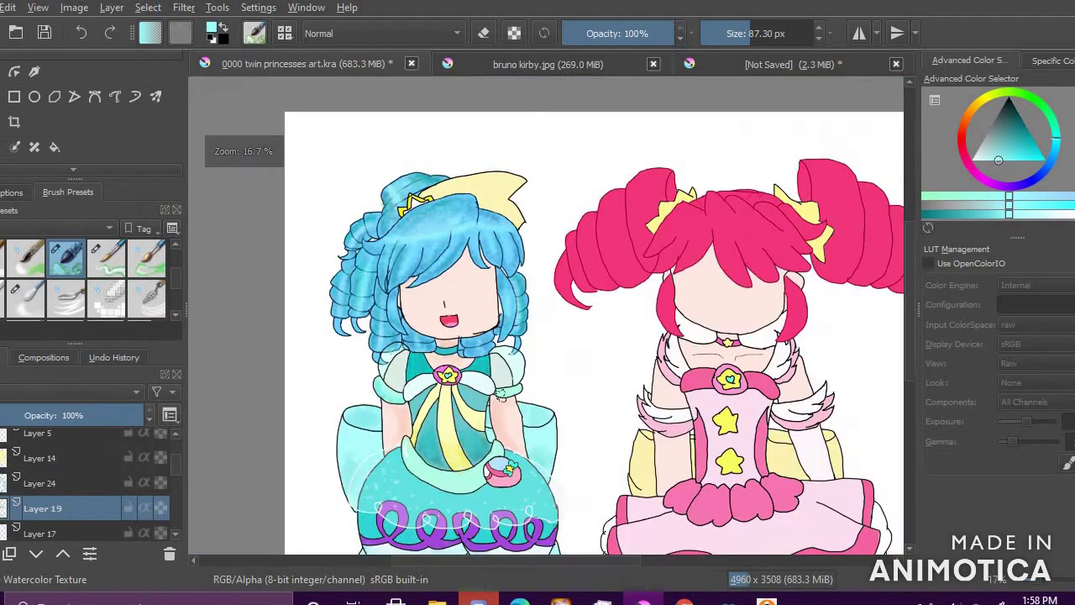
Step: Shade the left half of the white chest bow with soft pale cyan tones
scroll(589, 361, up, 6)
click(1016, 156)
mouse_move(400, 339)
mouse_down()
mouse_move(559, 334)
mouse_move(502, 320)
mouse_move(535, 333)
mouse_up()
click(988, 159)
click(1025, 141)
mouse_move(403, 343)
mouse_down()
mouse_move(630, 321)
mouse_move(471, 334)
mouse_move(483, 356)
mouse_move(599, 310)
mouse_up()
click(1026, 131)
scroll(714, 252, down, 3)
scroll(336, 290, up, 2)
click(997, 159)
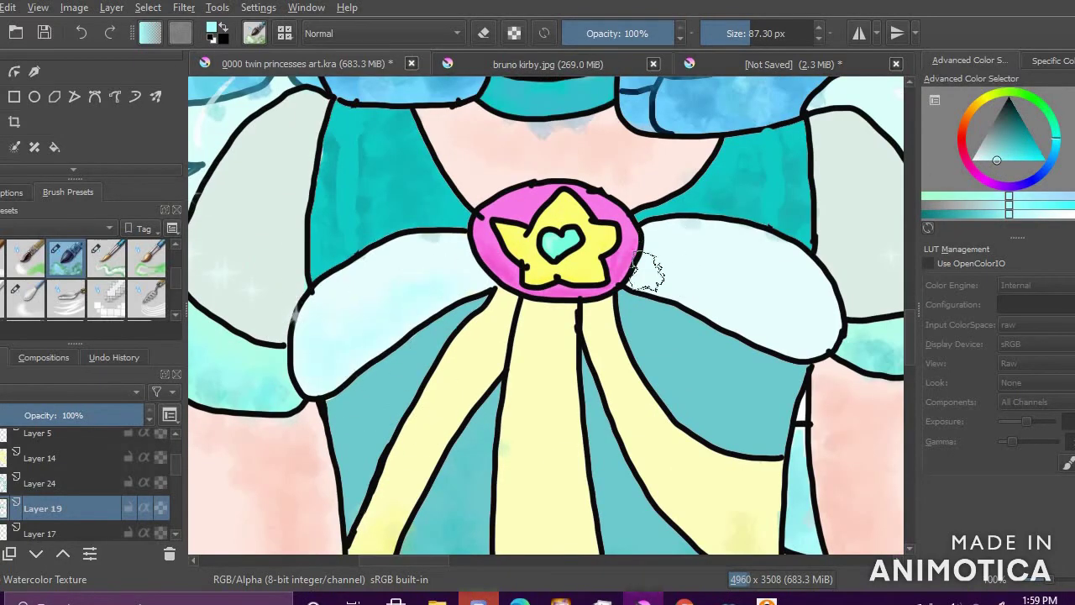
Step: Add muted teal shading along the lower edges of both chest bow halves and blend it with brighter and paler cyan
click(1018, 151)
drag(655, 281, 817, 333)
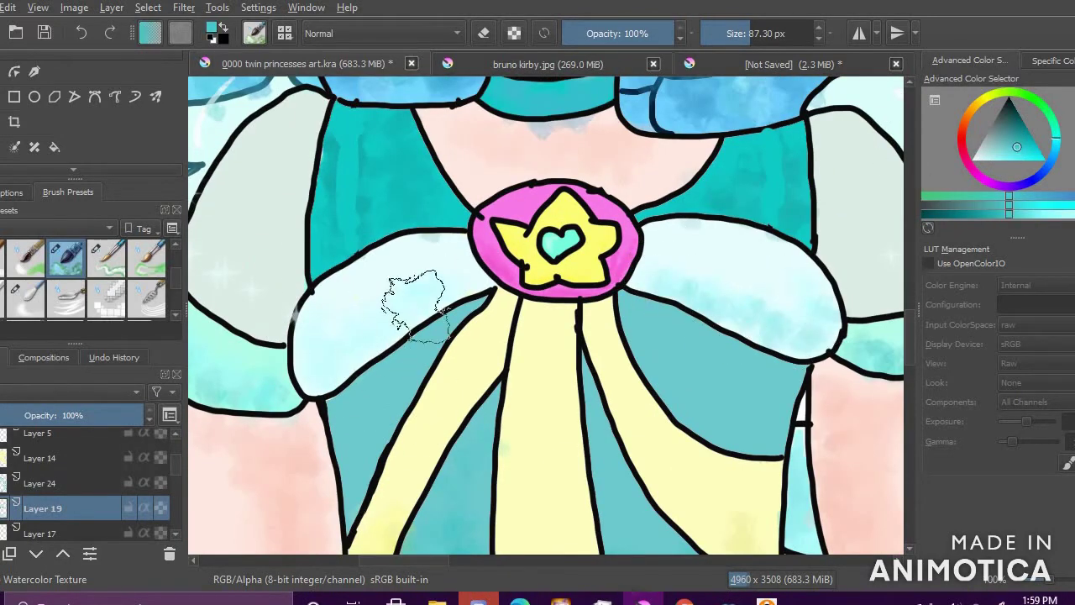
drag(402, 314, 326, 376)
click(1028, 147)
ctrl+click(897, 168)
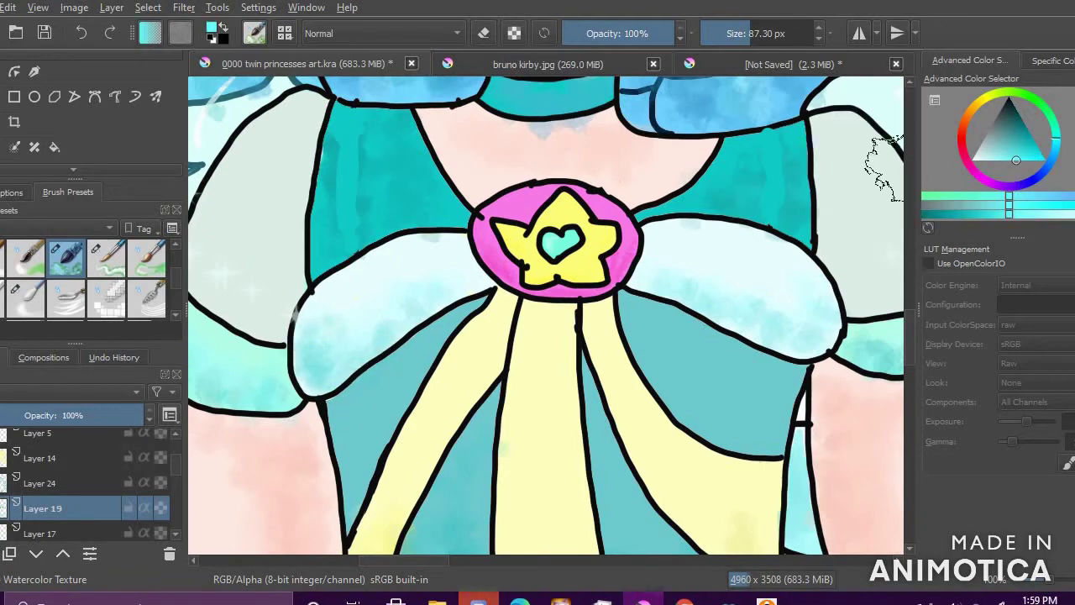
ctrl+click(676, 262)
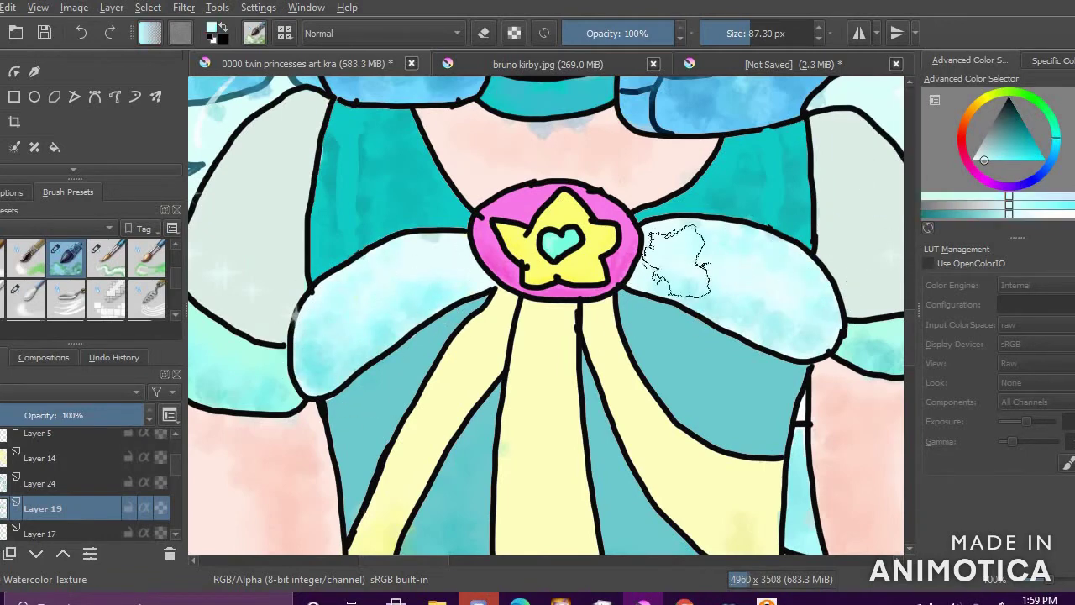
Step: Review the shaded chest bow together with the rest of the dress at several zoom levels
scroll(432, 264, down, 3)
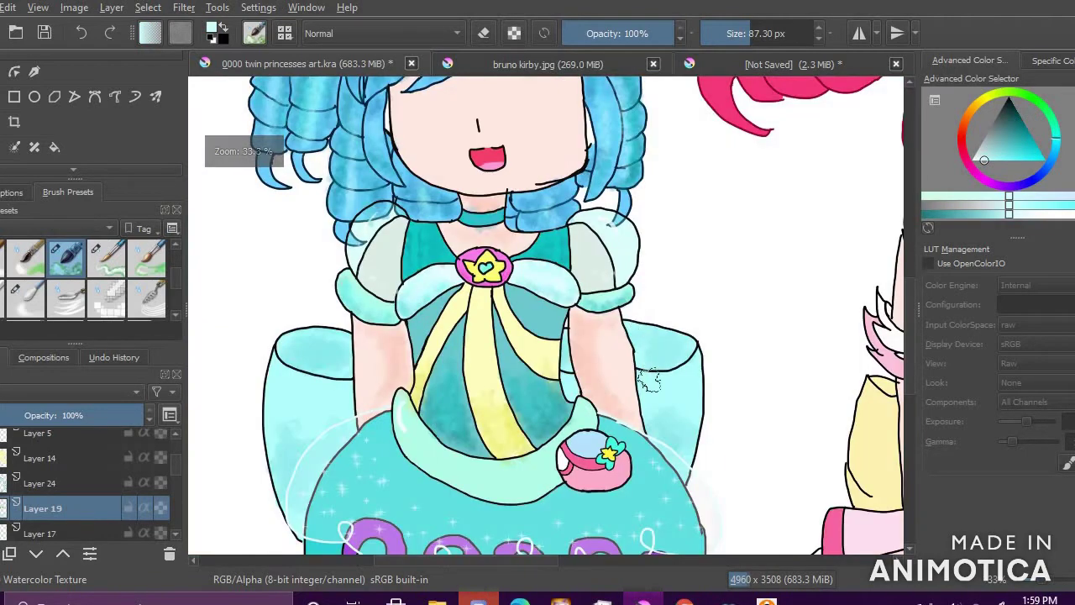
scroll(640, 353, down, 3)
scroll(656, 319, up, 4)
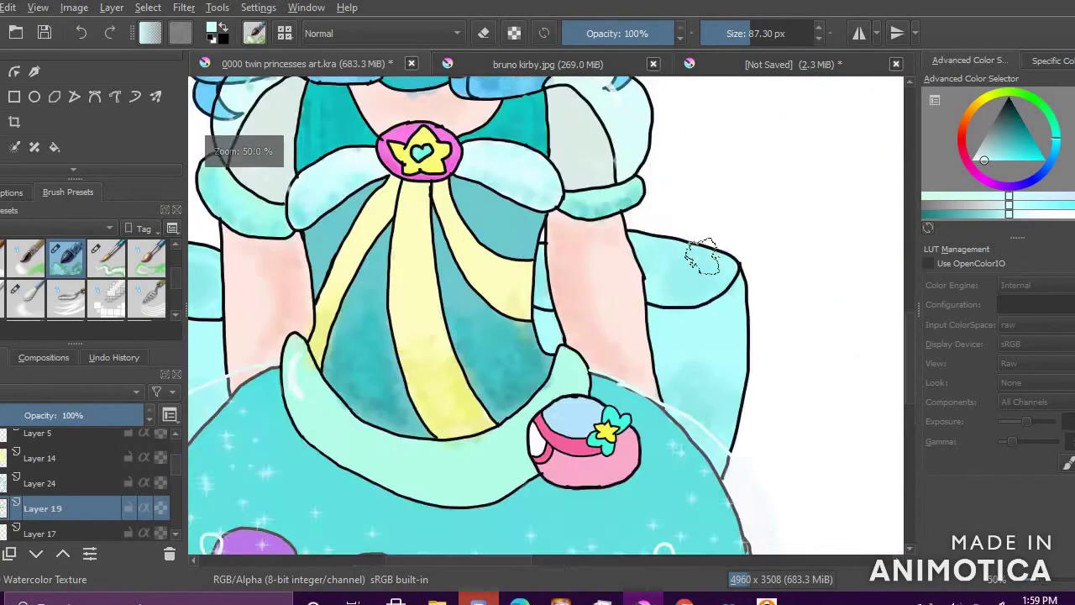
scroll(703, 256, down, 5)
scroll(702, 256, up, 2)
scroll(702, 256, down, 2)
scroll(702, 260, up, 8)
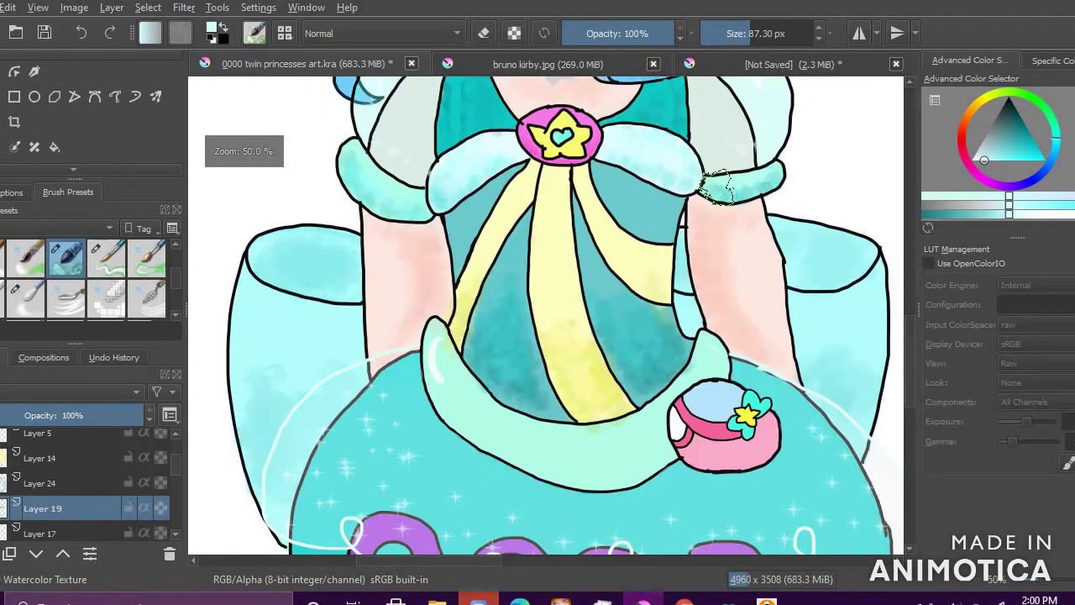
Step: Shade the pink purse body with magenta and lighter pink tones using a 59.77 px brush
scroll(786, 355, down, 1)
click(977, 174)
click(1013, 160)
scroll(571, 377, down, 2)
click(747, 37)
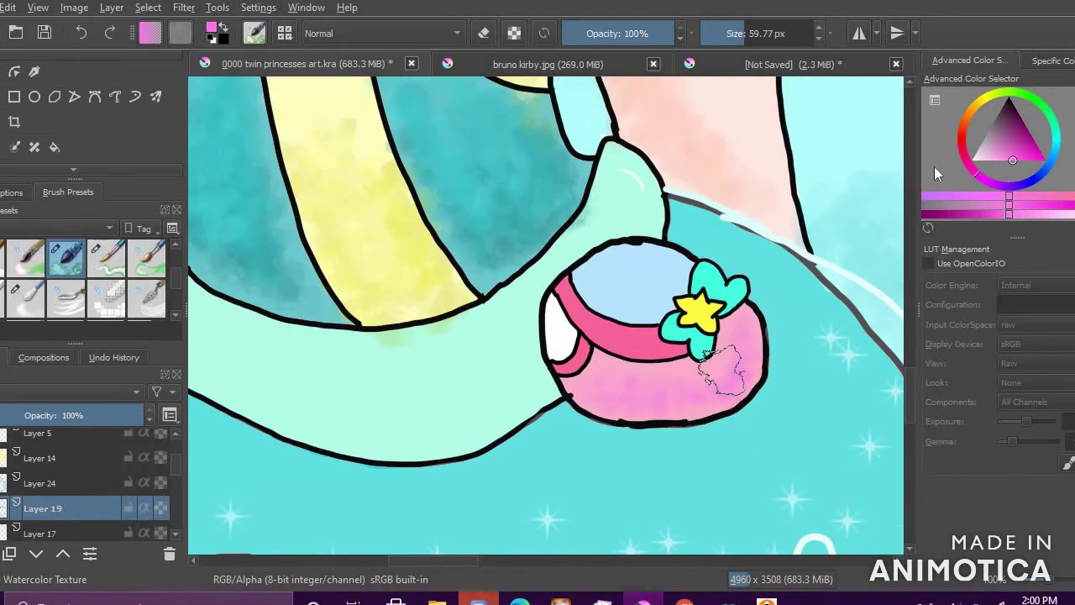
click(996, 160)
drag(998, 144, 1027, 160)
ctrl+click(578, 413)
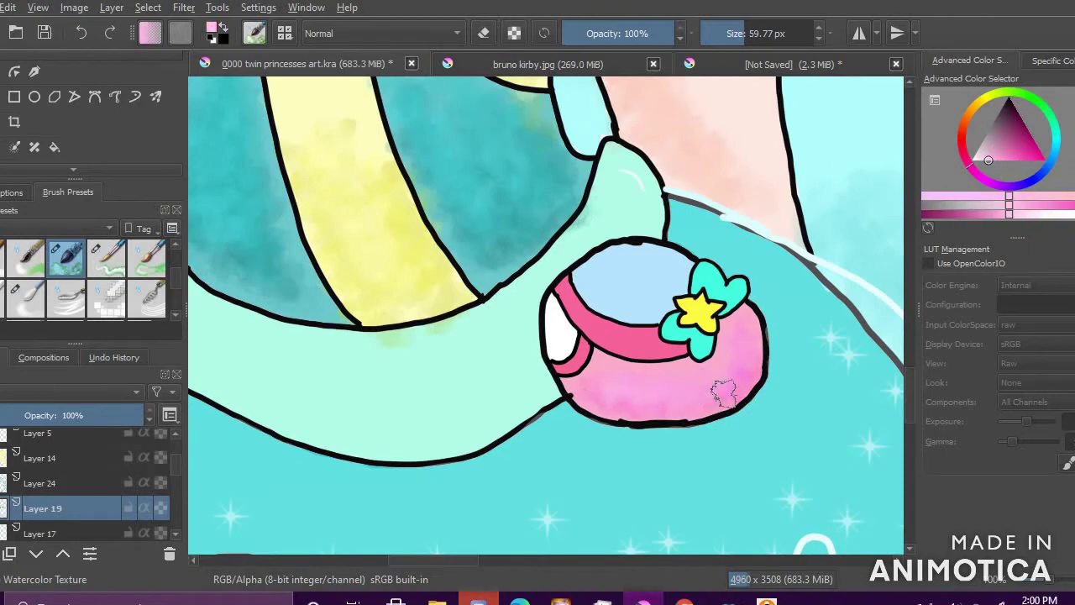
Step: Highlight the purse's light blue top with pale cyan, and shade its band and white side panel with pink tones
click(1061, 135)
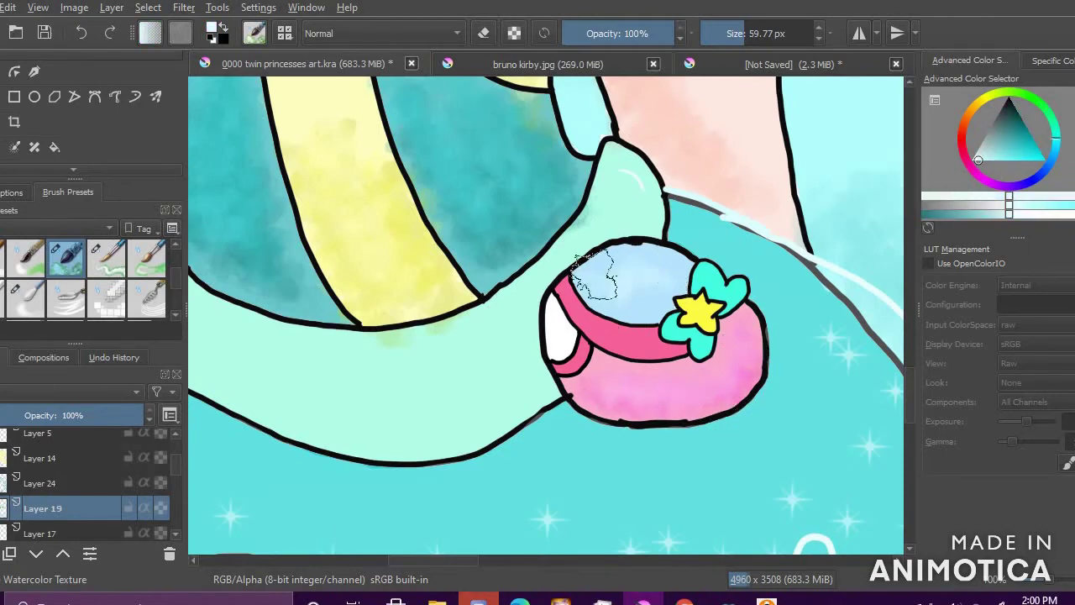
click(1015, 155)
ctrl+click(552, 271)
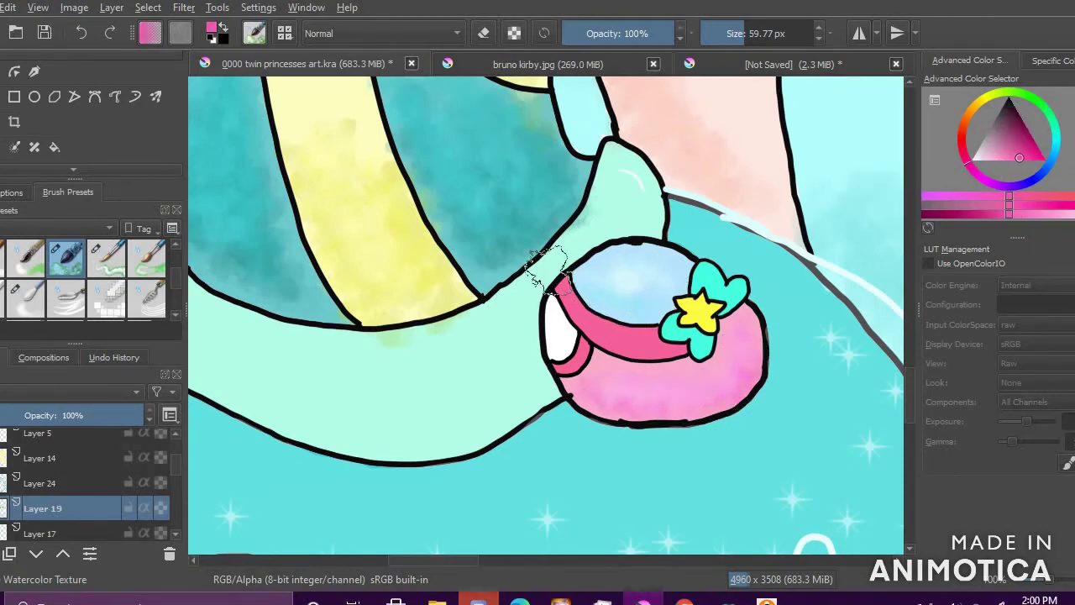
click(1015, 150)
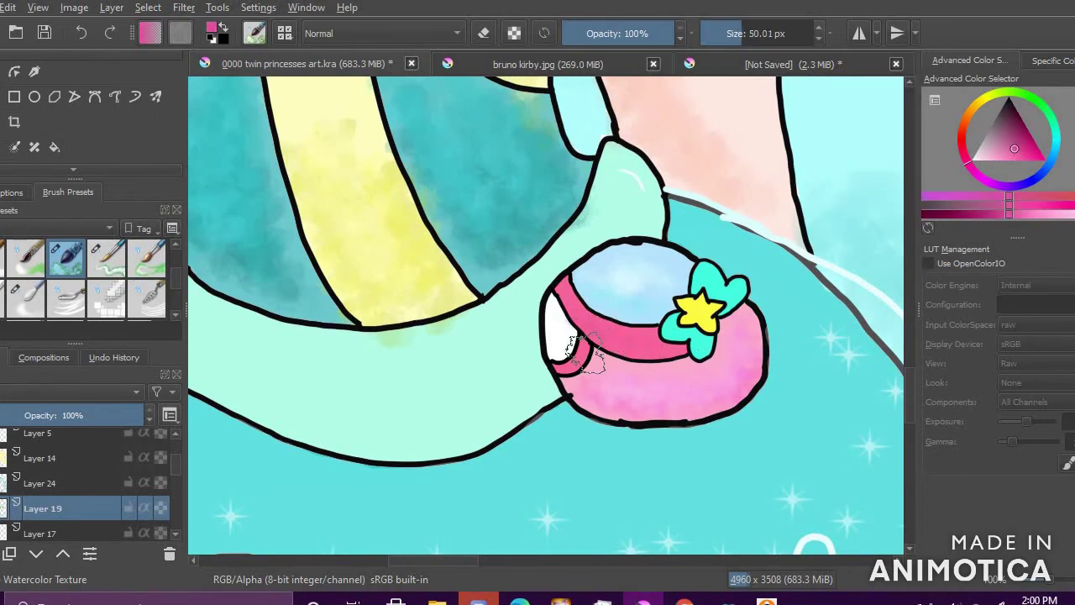
click(984, 160)
Step: Shade the small teal bow around the purse's star with darker teal tones using a 50.01 px brush
ctrl+click(731, 293)
click(1018, 132)
click(704, 339)
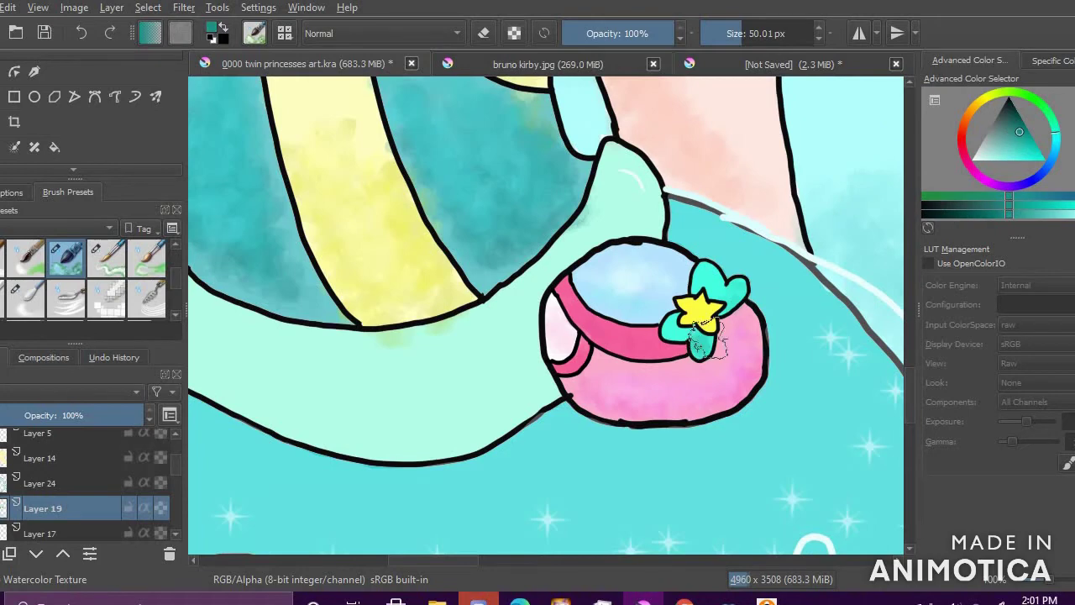
click(1008, 131)
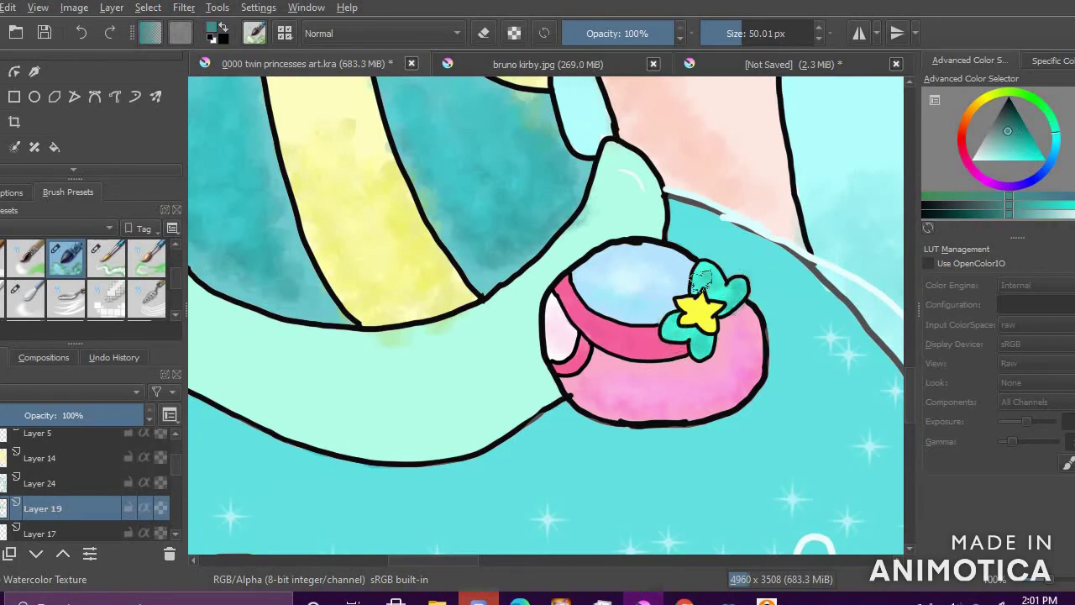
Step: Try to shade the cream hair bow on Layer 19 with progressively darker yellows, using a 78.72 px brush
scroll(729, 304, down, 5)
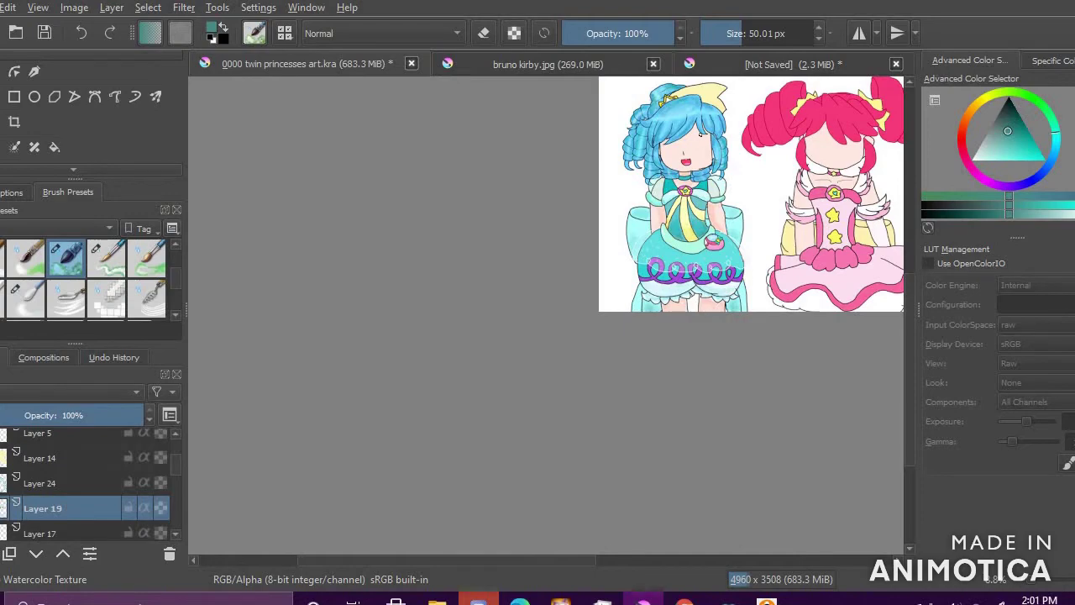
scroll(700, 137, up, 5)
scroll(695, 110, down, 6)
scroll(691, 90, up, 8)
click(978, 104)
drag(1035, 145, 1001, 159)
click(986, 102)
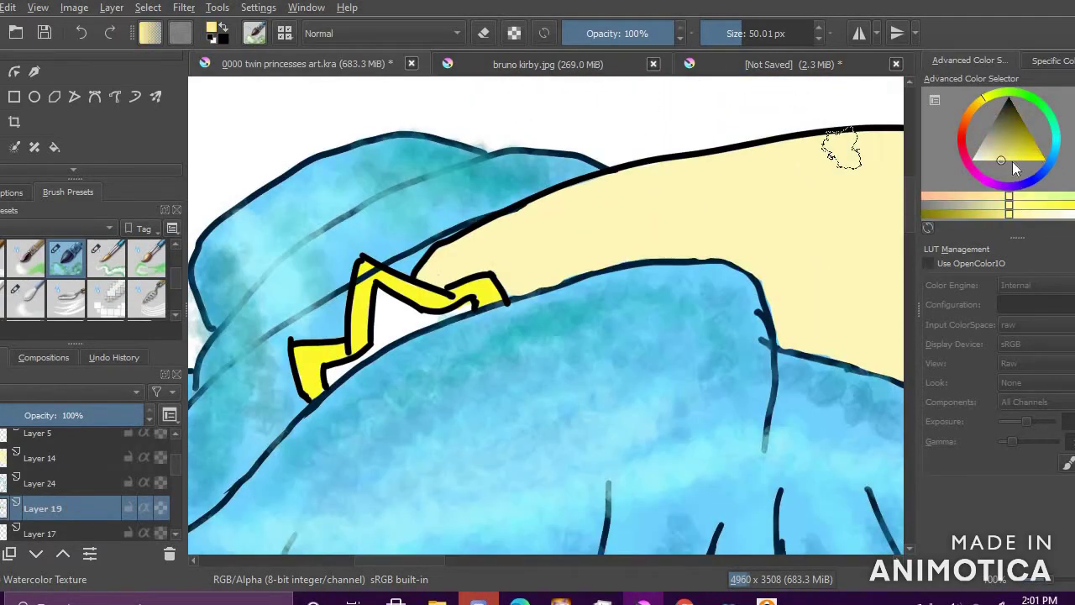
click(1012, 161)
scroll(639, 247, down, 2)
click(749, 36)
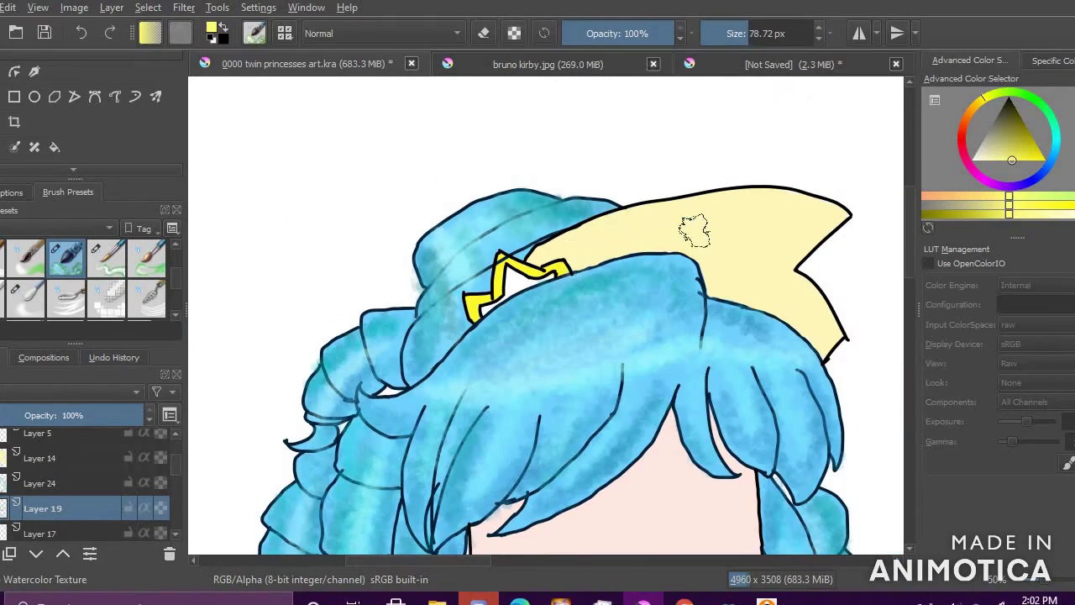
click(1031, 151)
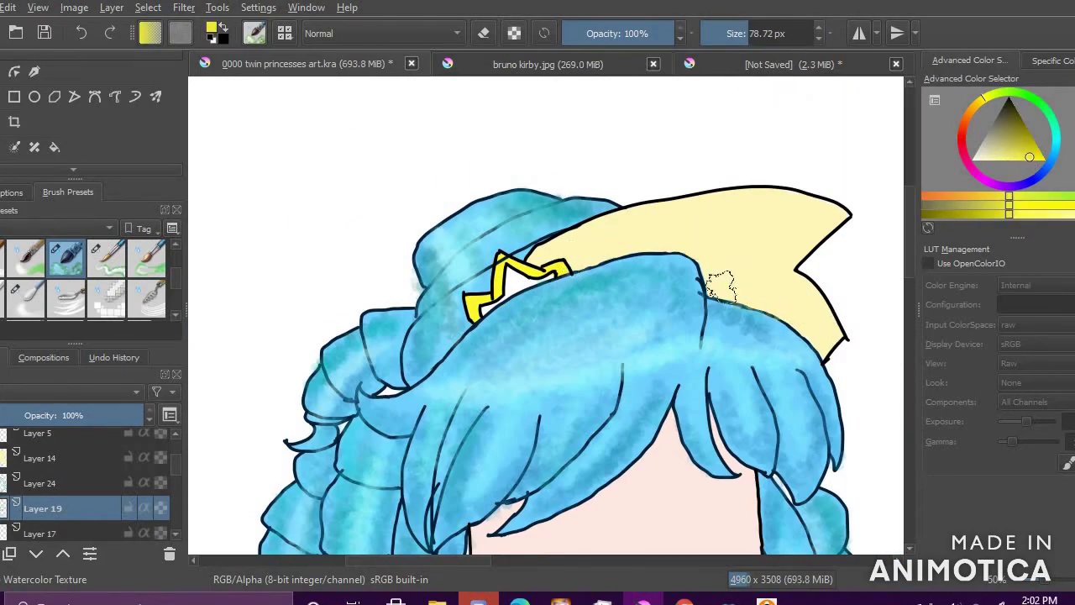
click(1026, 142)
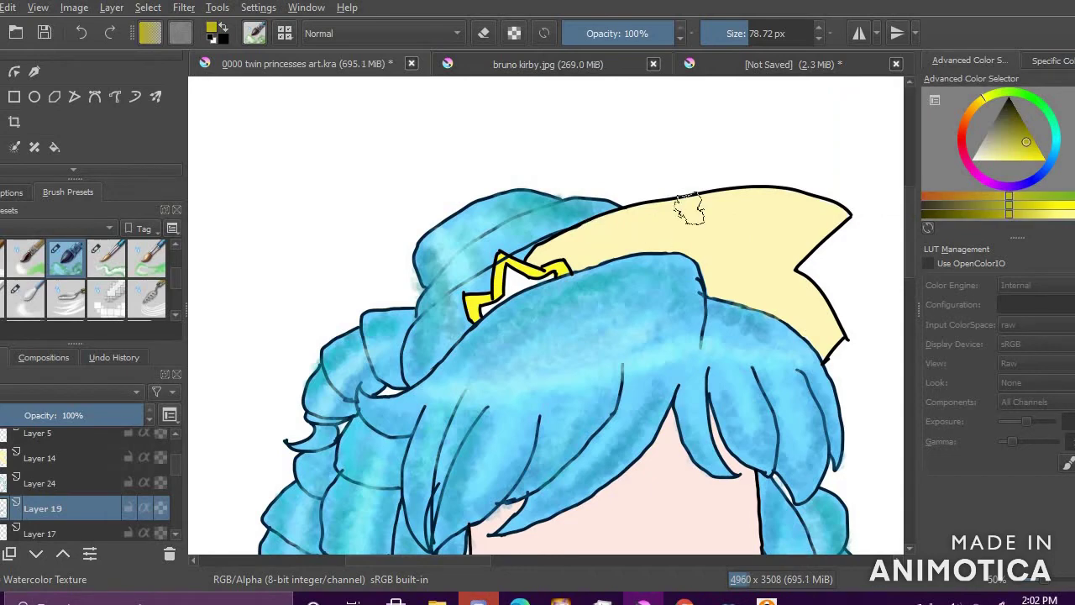
Step: Toggle Layer 14's visibility, add a new layer above it, and shade the edges of the cream hair bow with olive yellow
scroll(130, 500, up, 1)
click(0, 466)
click(0, 465)
click(34, 534)
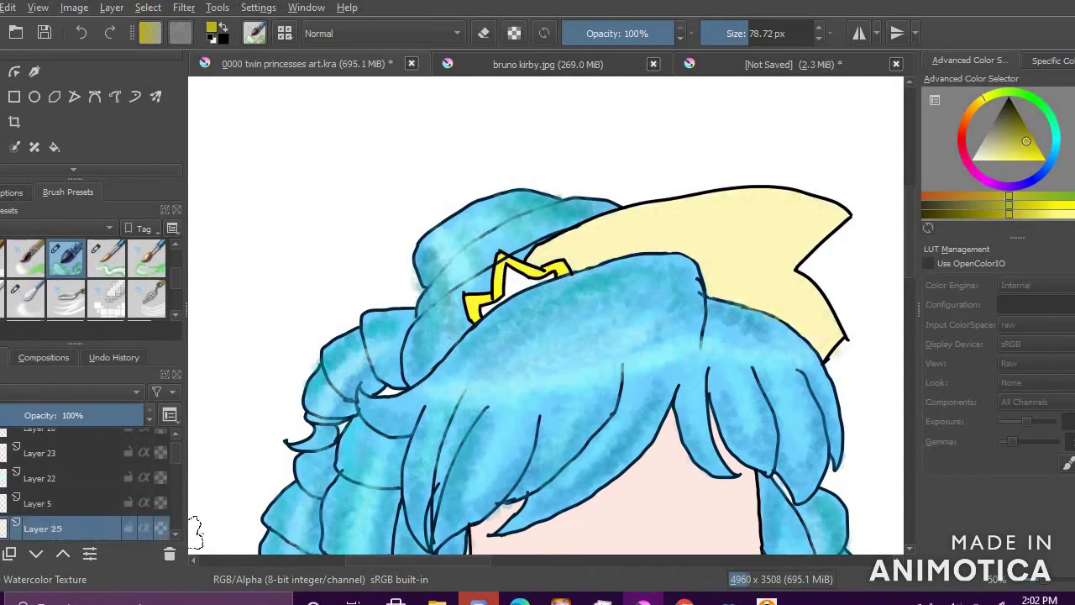
mouse_move(541, 273)
mouse_down()
mouse_move(761, 204)
mouse_move(808, 305)
mouse_up()
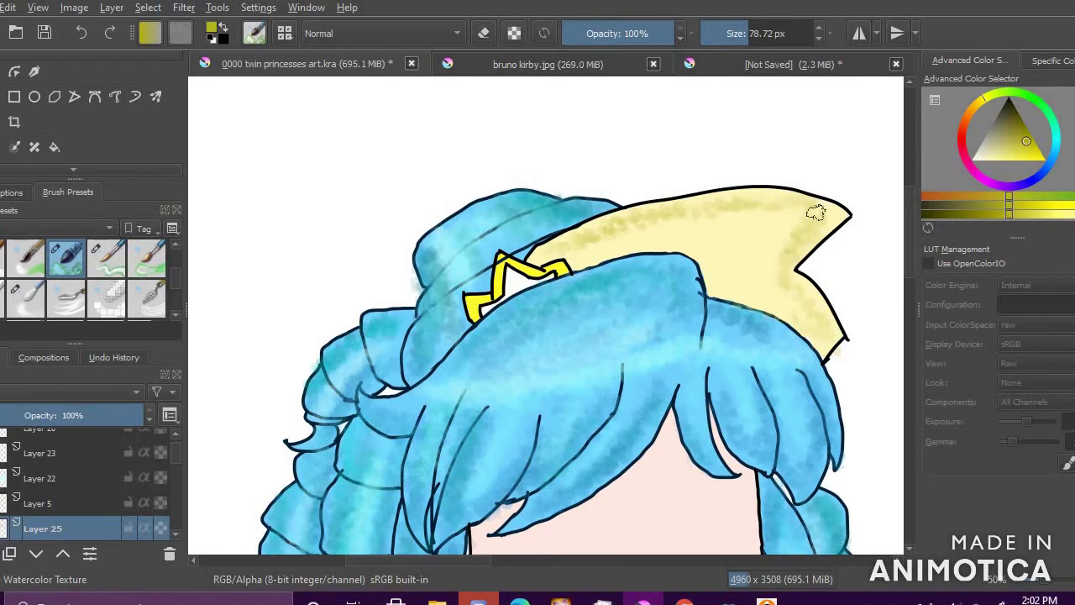
drag(816, 213, 732, 212)
Step: Layer brighter yellow over the hair bow's shading and blend it with pale yellow
click(1025, 154)
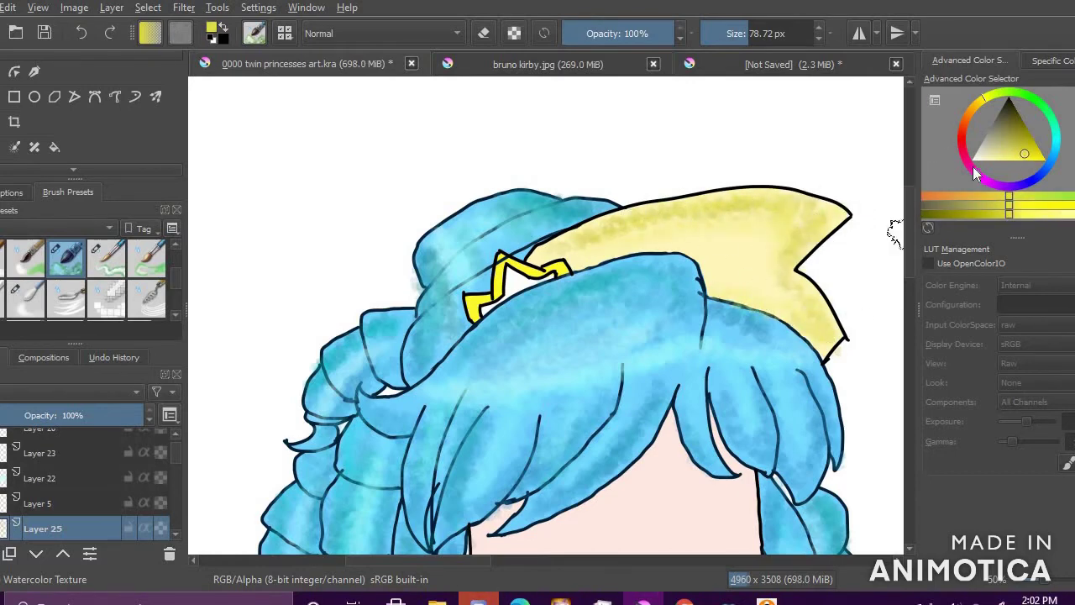
click(992, 152)
ctrl+click(677, 221)
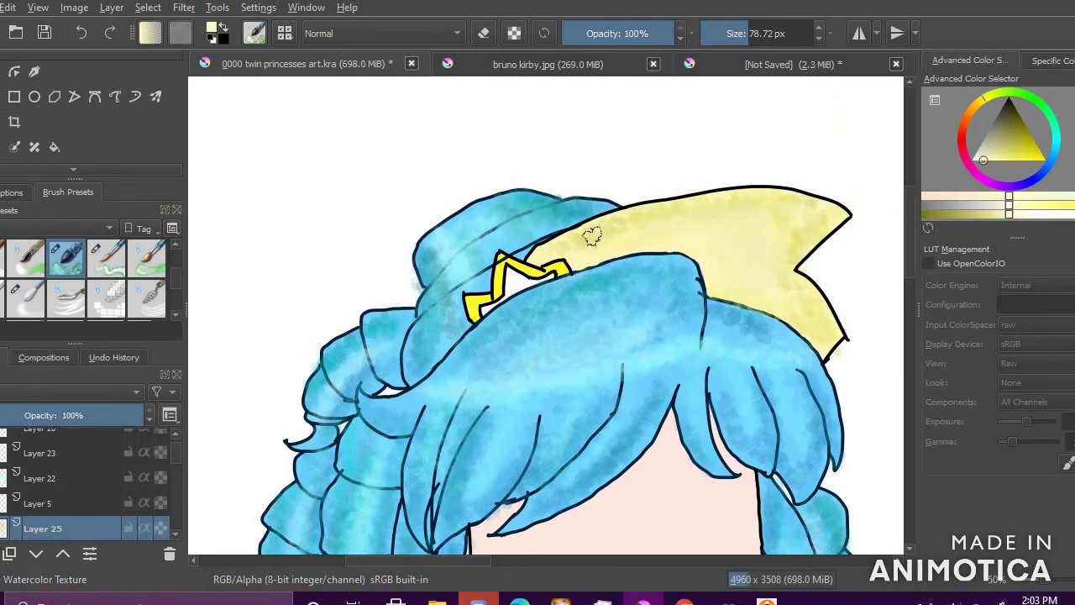
ctrl+click(593, 219)
Step: Smooth the hair bow's shading by alternating stronger and paler yellows across its upper part
scroll(756, 319, down, 4)
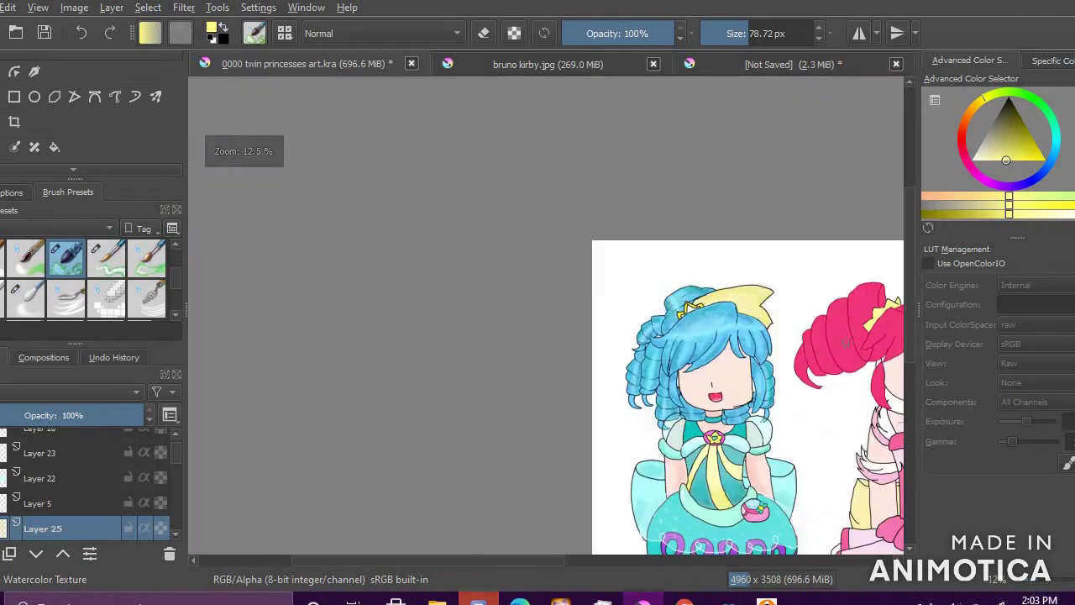
scroll(783, 310, up, 5)
click(1018, 159)
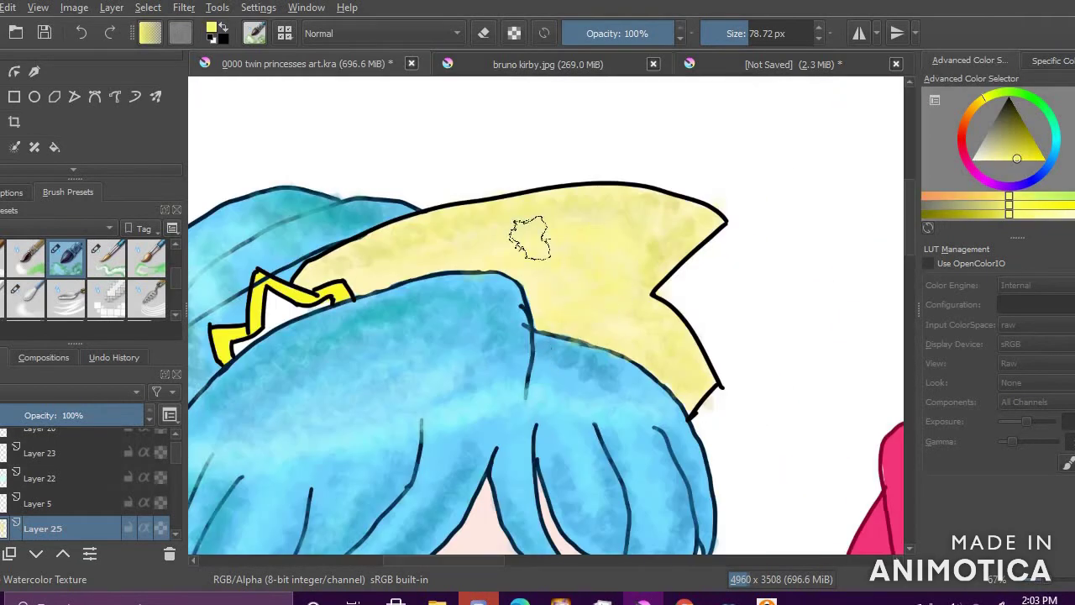
click(1001, 160)
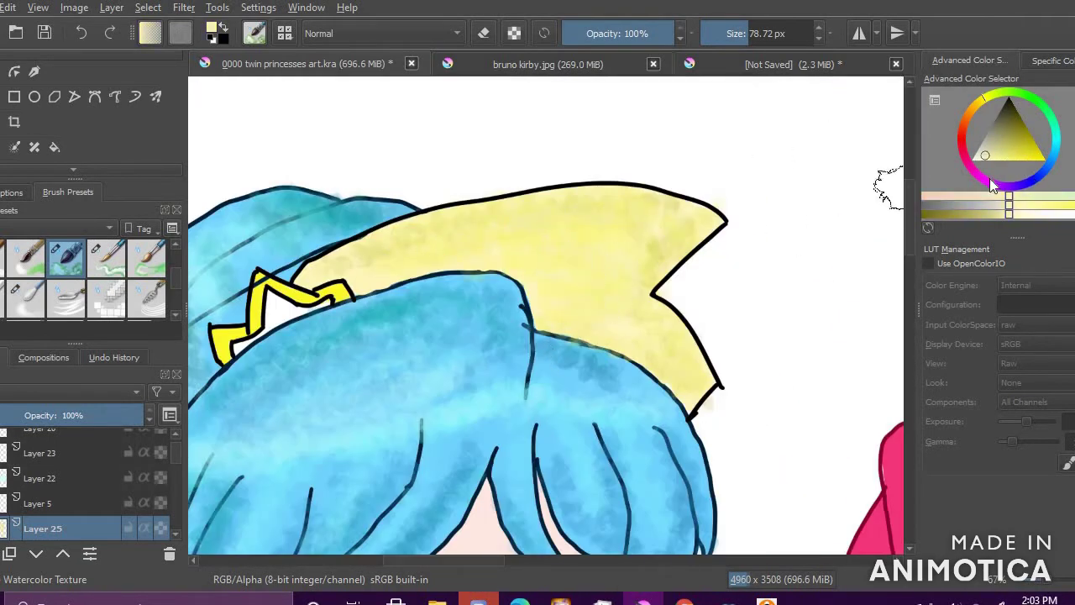
ctrl+click(563, 217)
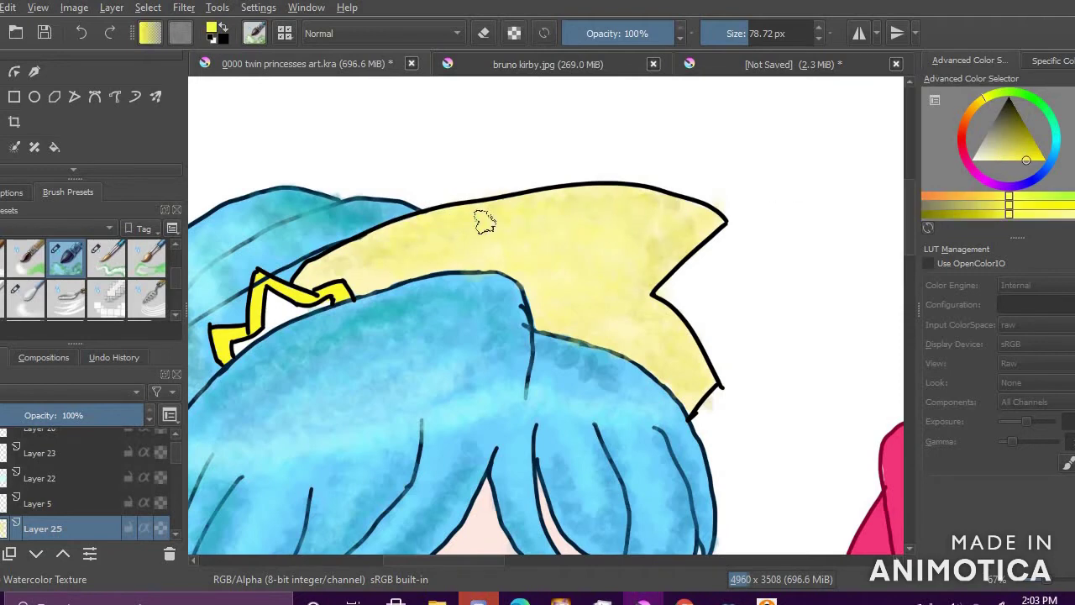
click(999, 160)
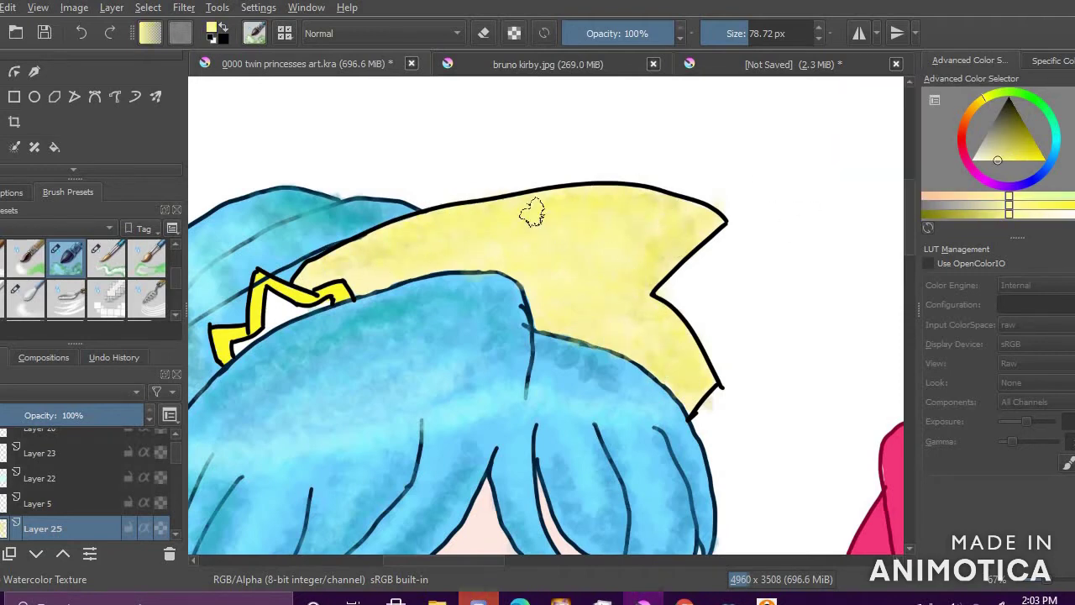
Step: Review the dress and toggle Layer 19's visibility to compare it with and without shading
scroll(680, 391, down, 5)
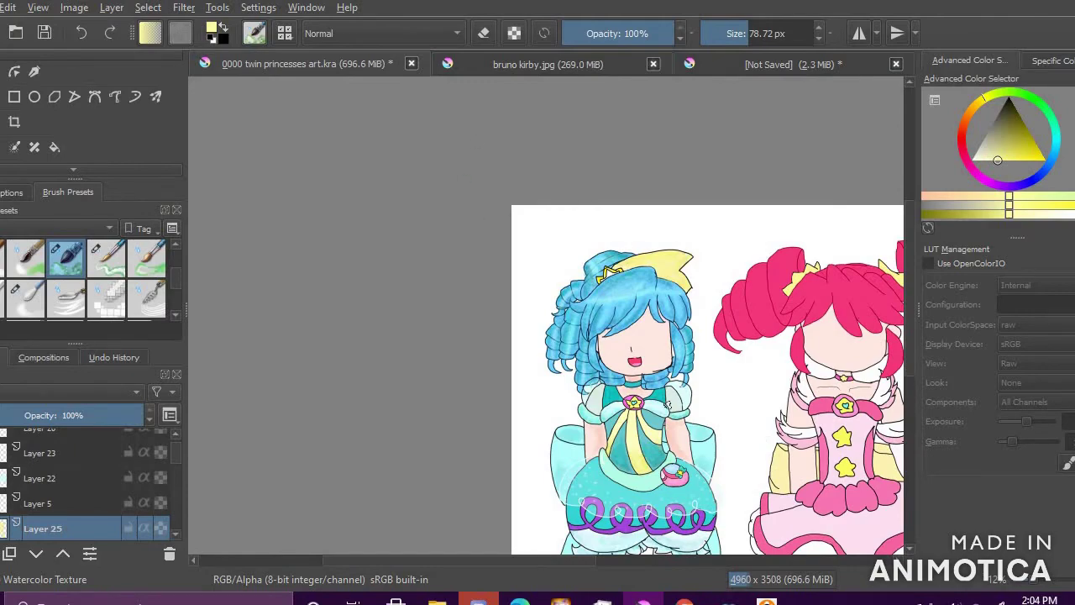
scroll(731, 487, up, 4)
scroll(378, 427, down, 1)
scroll(172, 479, down, 2)
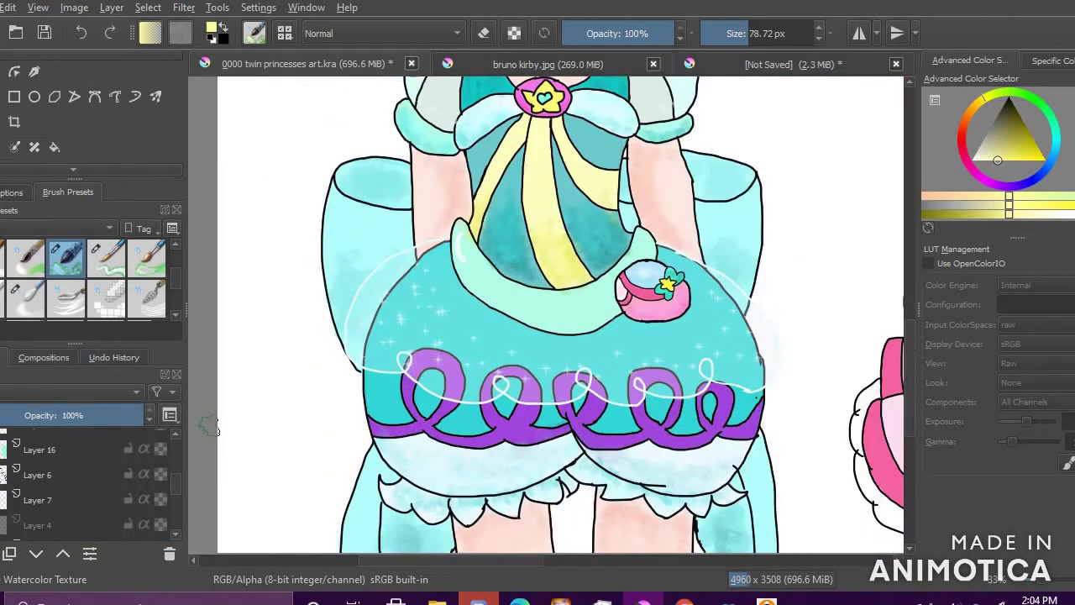
drag(173, 460, 173, 452)
click(1, 443)
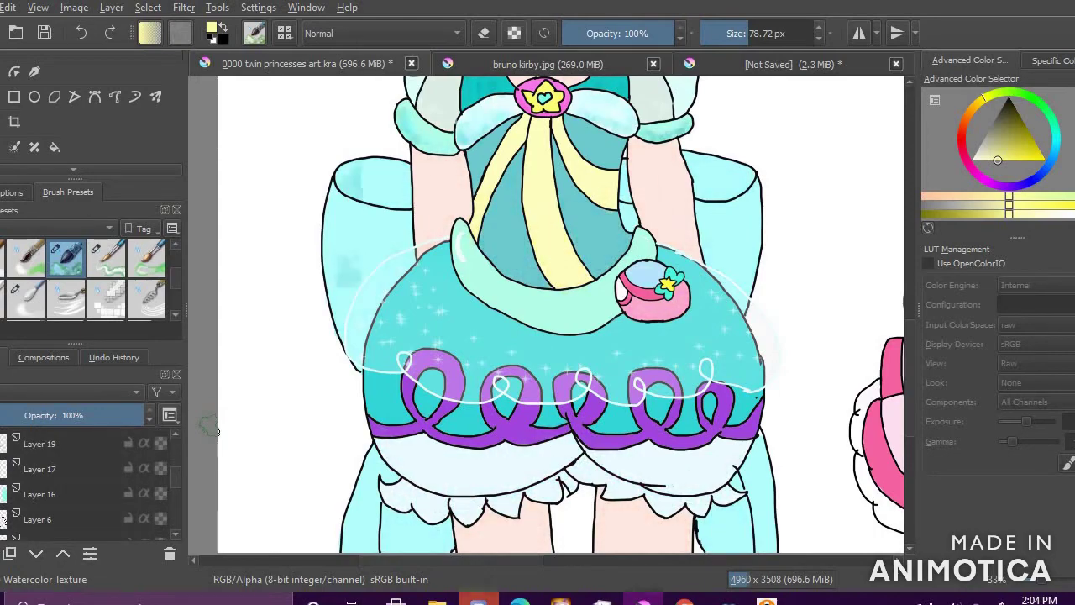
click(2, 443)
Step: On Layer 19, shade the purple looped ribbon along the blue-haired princess's skirt with darker purple
click(44, 444)
scroll(487, 374, up, 2)
click(992, 182)
click(1024, 139)
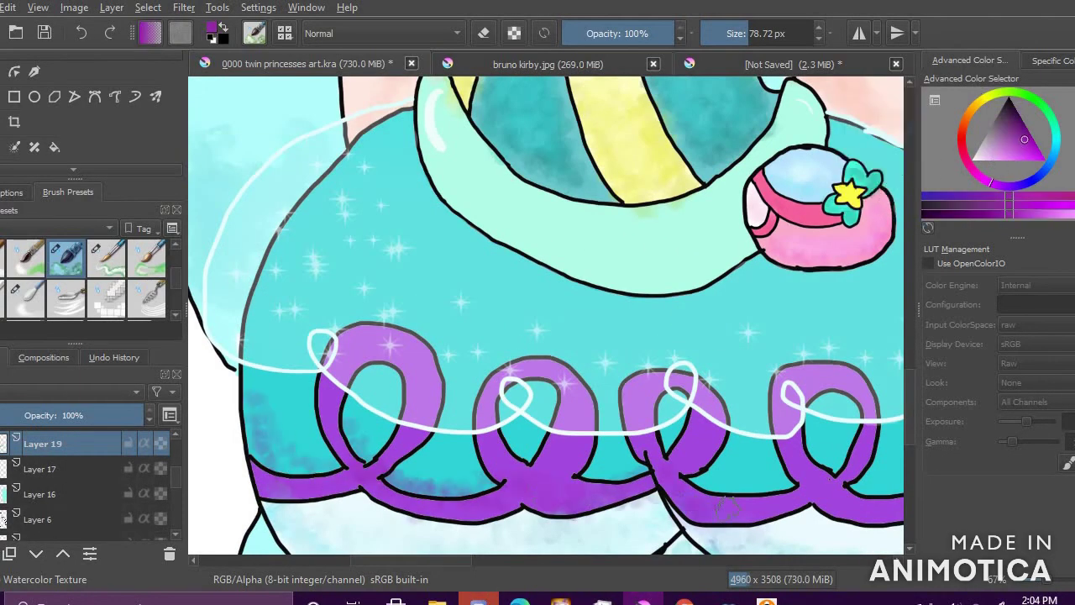
scroll(727, 507, down, 4)
scroll(781, 424, up, 8)
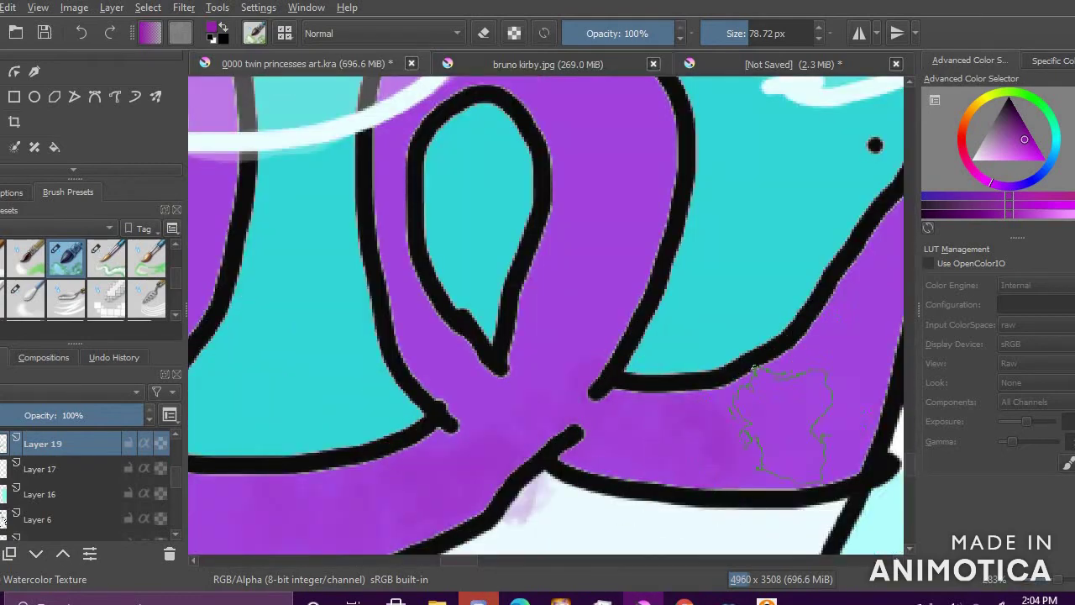
Step: Shade the turquoise skirt sections between and beside the ribbon loops with dark blue
scroll(782, 425, down, 3)
click(1050, 159)
drag(819, 357, 757, 378)
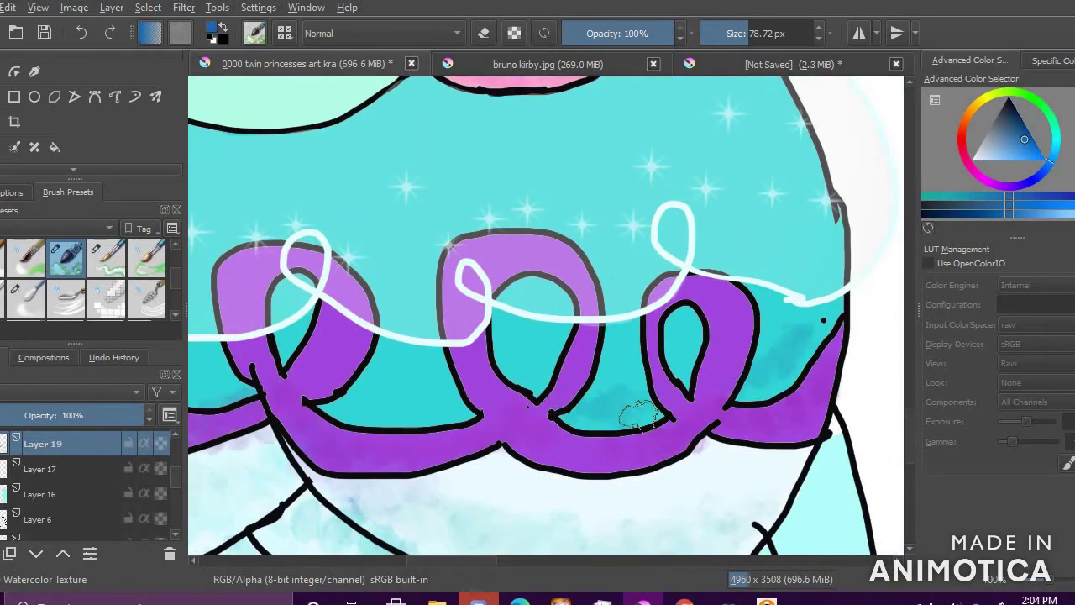
drag(638, 418, 579, 416)
drag(458, 411, 378, 414)
scroll(437, 410, down, 4)
scroll(370, 401, up, 4)
drag(454, 437, 445, 370)
mouse_move(652, 420)
mouse_down()
mouse_move(667, 365)
mouse_move(677, 429)
mouse_up()
Step: Layer a brighter blue over the shading of the turquoise sections between the ribbon loops
click(1025, 159)
click(1054, 154)
drag(682, 387, 621, 442)
scroll(440, 426, down, 3)
scroll(328, 429, up, 4)
Step: Shade the inside of the leftmost ribbon loop and the turquoise area beside it with dark cyan
click(1048, 166)
click(1022, 140)
click(1055, 148)
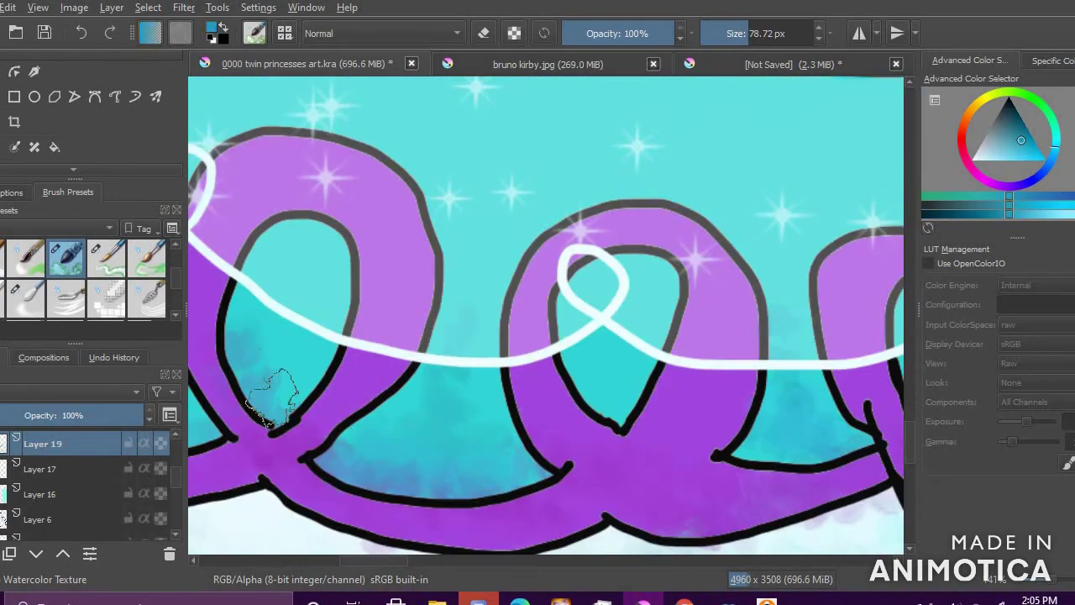
scroll(336, 332, up, 1)
drag(345, 338, 396, 294)
click(1022, 133)
mouse_move(336, 220)
mouse_down()
mouse_move(293, 314)
mouse_move(461, 353)
mouse_move(315, 172)
mouse_move(423, 367)
mouse_up()
Step: Blend the shading in the skirt's left turquoise sections with bright cyan
click(1021, 162)
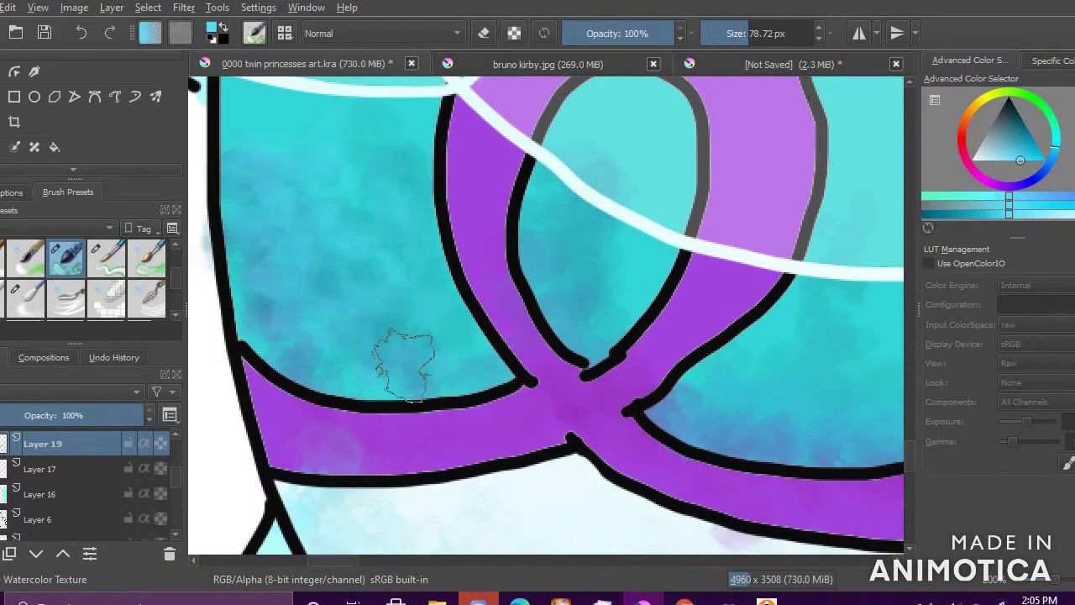
scroll(740, 282, down, 5)
scroll(740, 299, up, 4)
scroll(861, 332, down, 5)
scroll(866, 315, up, 4)
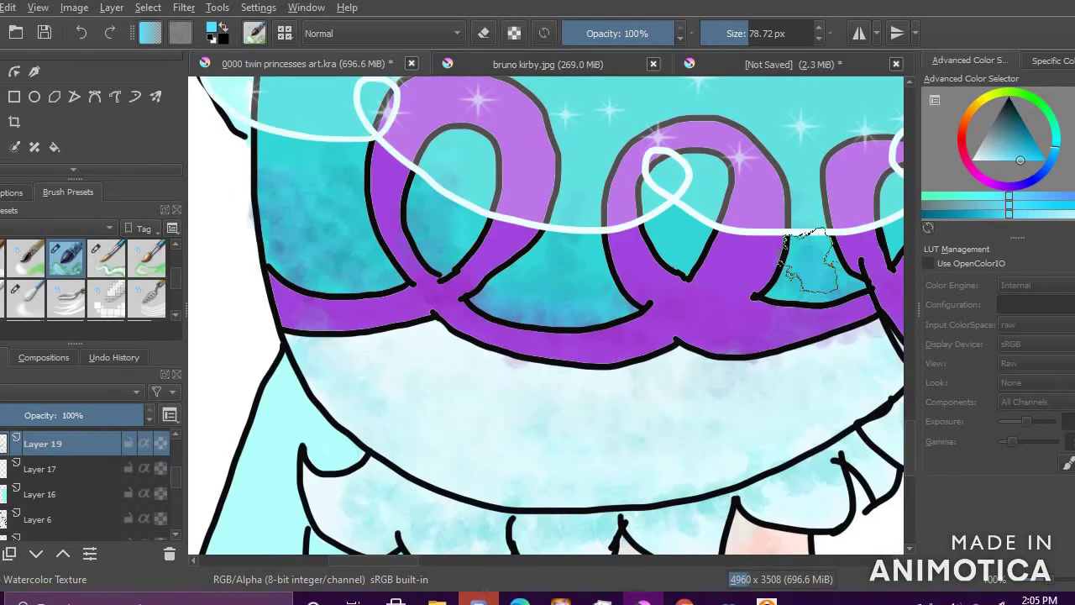
Step: Shade the inside of the second ribbon loop with dark cyan and blend it with lighter cyan
click(1026, 140)
drag(704, 219, 691, 238)
click(1013, 160)
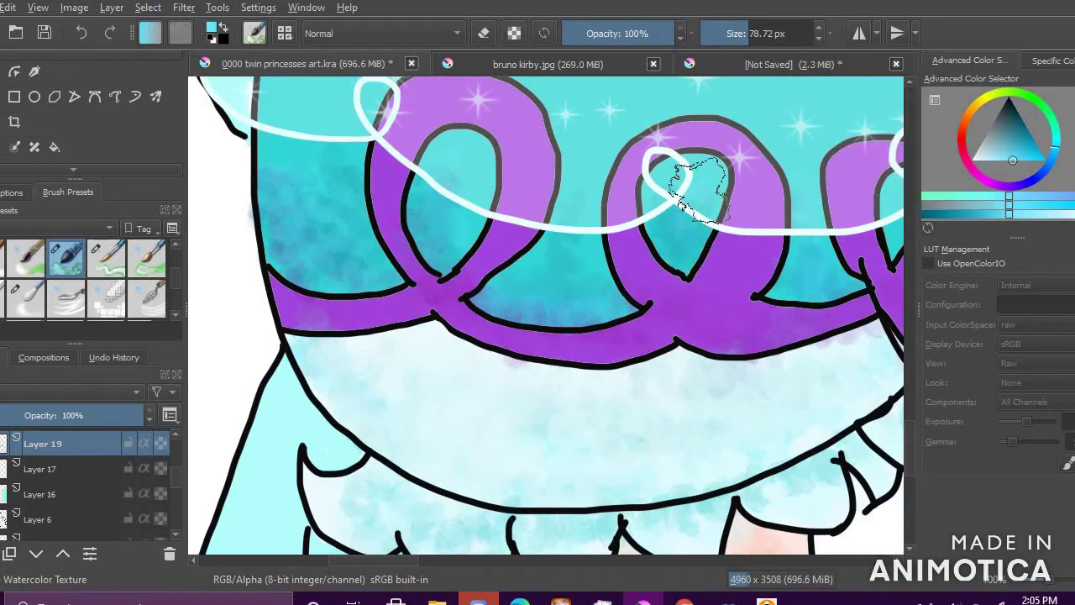
drag(687, 196, 692, 255)
scroll(692, 256, down, 5)
scroll(741, 336, up, 5)
scroll(746, 345, up, 1)
Step: Deepen the turquoise sections around the remaining ribbon loops with dark cyan and soften them with a paler tint
click(1033, 136)
mouse_move(756, 328)
mouse_down()
mouse_move(780, 346)
mouse_move(751, 304)
mouse_up()
click(977, 160)
scroll(819, 252, down, 5)
Step: Blend the turquoise shading around the rightmost ribbon loops with bright cyan
click(1015, 160)
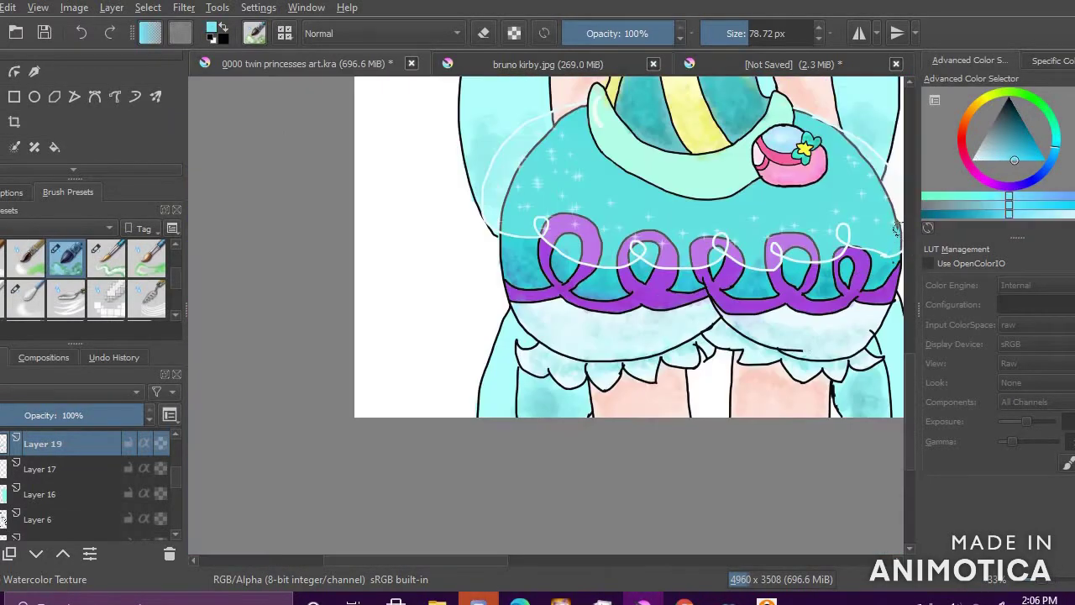
scroll(763, 294, up, 5)
drag(750, 252, 685, 279)
scroll(689, 276, down, 5)
scroll(732, 264, up, 5)
scroll(735, 264, down, 5)
scroll(792, 356, up, 6)
scroll(793, 356, down, 6)
scroll(717, 270, up, 5)
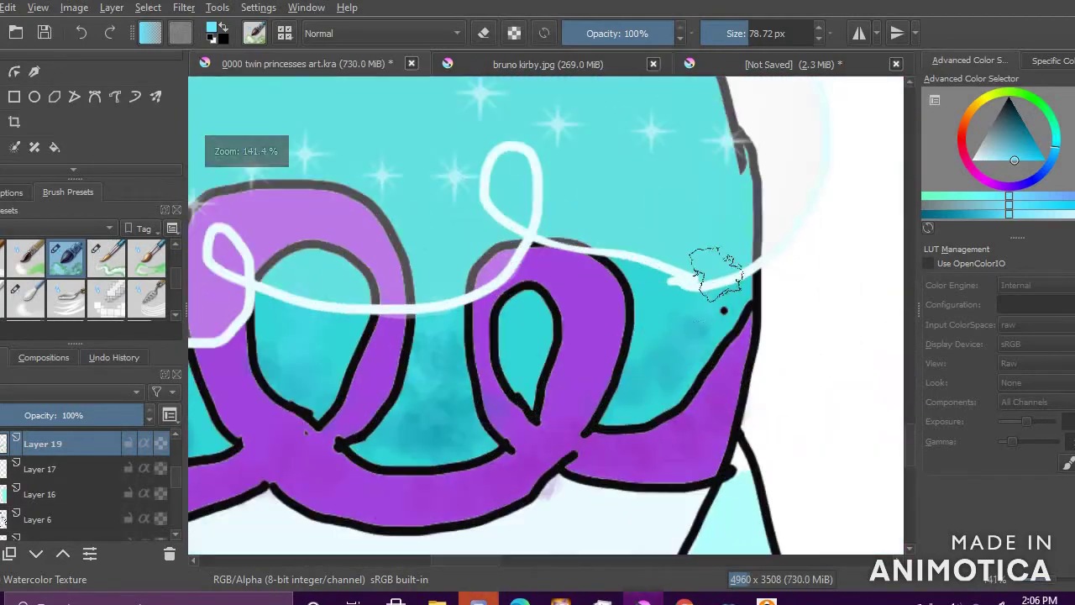
Step: Darken the turquoise section beside the rightmost ribbon loop with deep cyan
click(1023, 135)
drag(677, 353, 668, 401)
scroll(792, 300, down, 3)
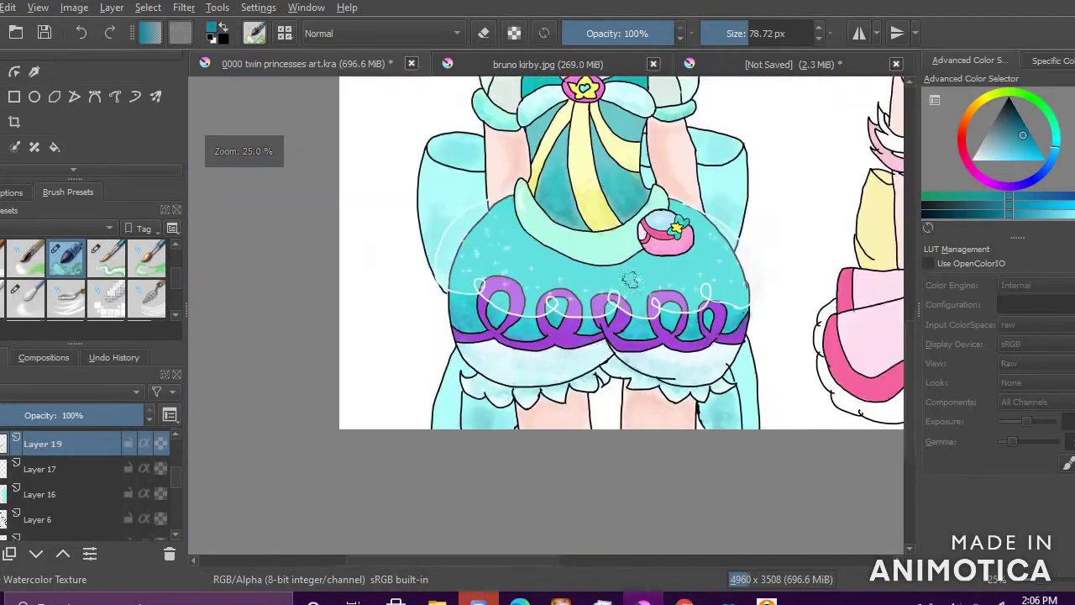
scroll(559, 235, up, 1)
Step: Shade the princess's left-hand arm with peach sampled from the skin, enlarge the brush to 111.43 px, and blend with paler peach
scroll(555, 231, up, 5)
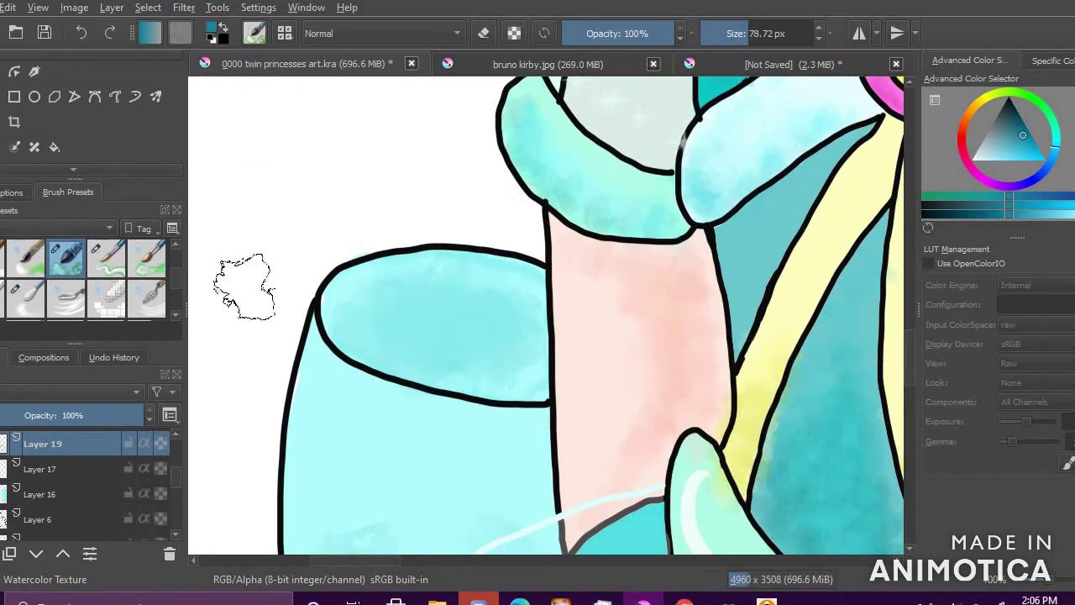
ctrl+click(619, 325)
mouse_move(620, 329)
mouse_down()
mouse_move(624, 441)
mouse_move(595, 453)
mouse_up()
click(754, 33)
click(998, 160)
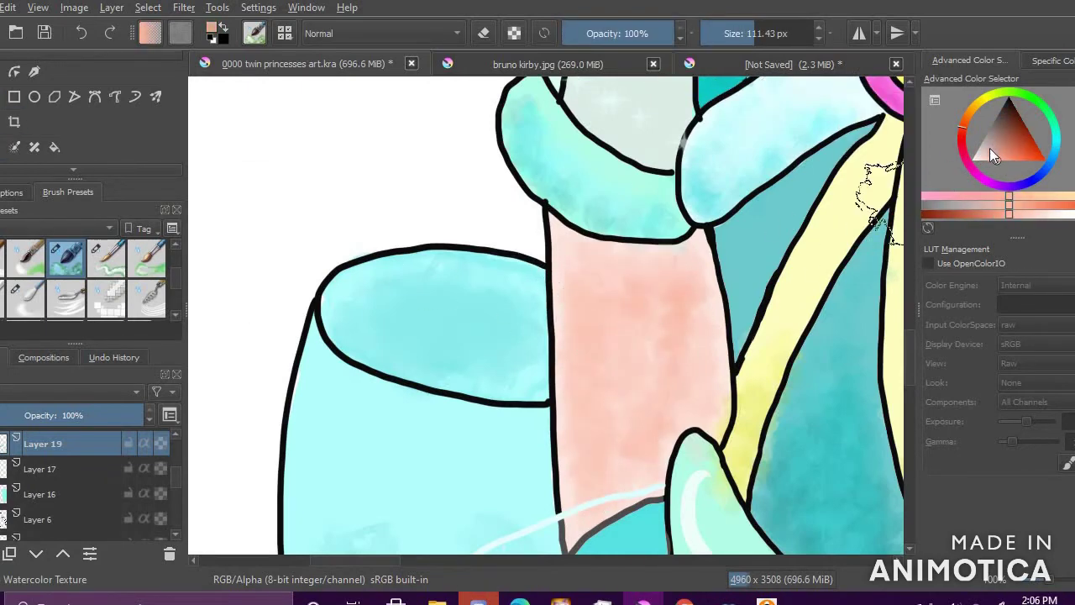
click(981, 160)
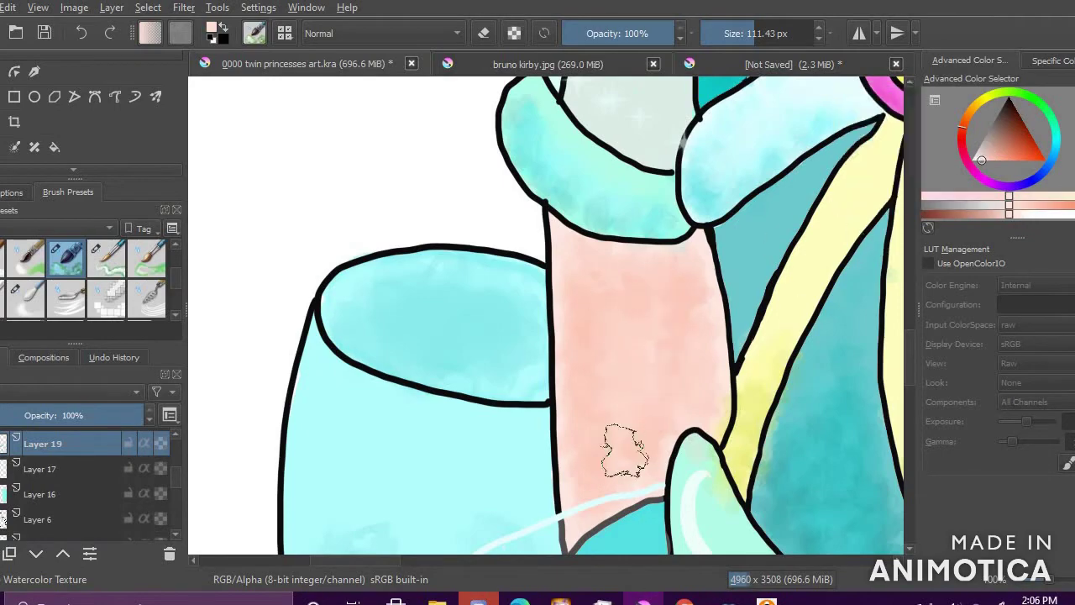
Step: Add stronger peach shading to the skin around the neckline and over the sheer left-hand sleeve
scroll(625, 451, down, 5)
scroll(713, 205, up, 5)
click(1002, 160)
drag(744, 235, 749, 278)
scroll(782, 431, down, 2)
scroll(419, 355, up, 2)
drag(496, 286, 463, 370)
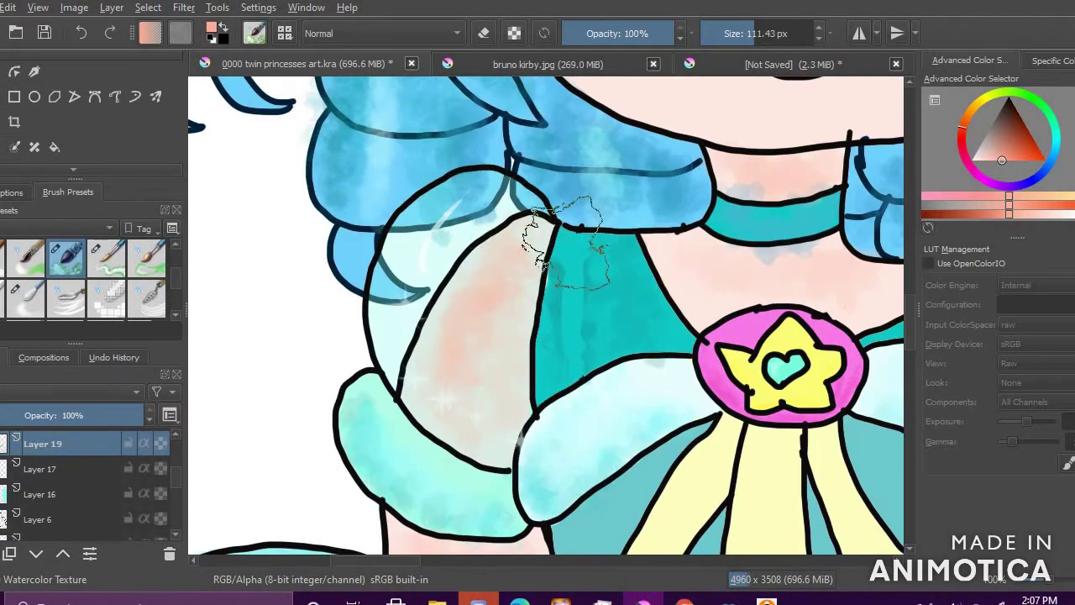
Step: Look through the layer stack and toggle layer visibility to check which layers hold the dress and sleeve colours
scroll(176, 490, down, 2)
scroll(92, 488, down, 3)
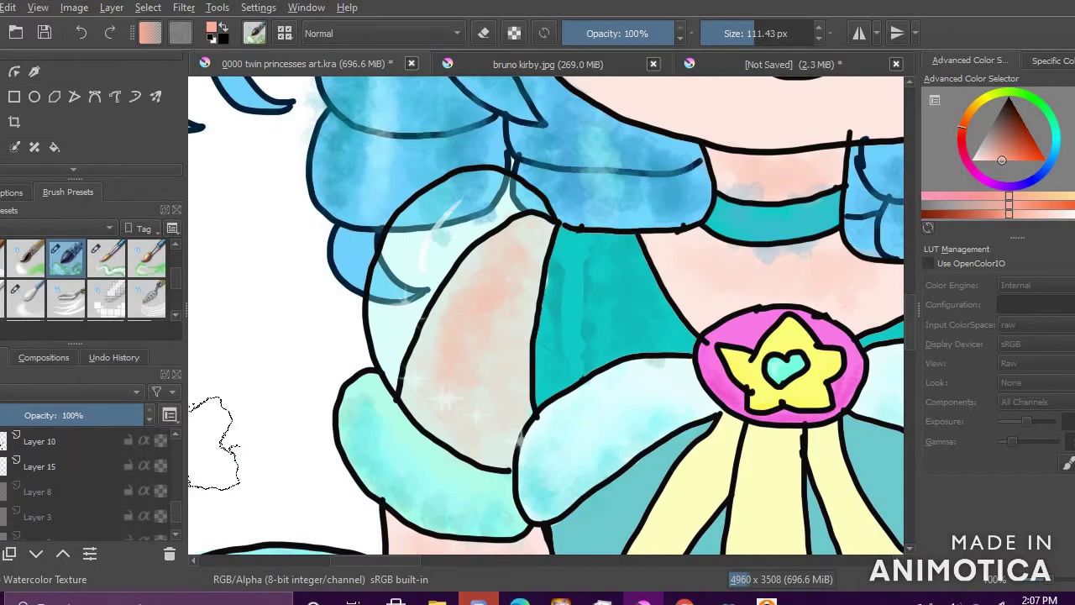
scroll(172, 496, up, 2)
scroll(651, 327, down, 2)
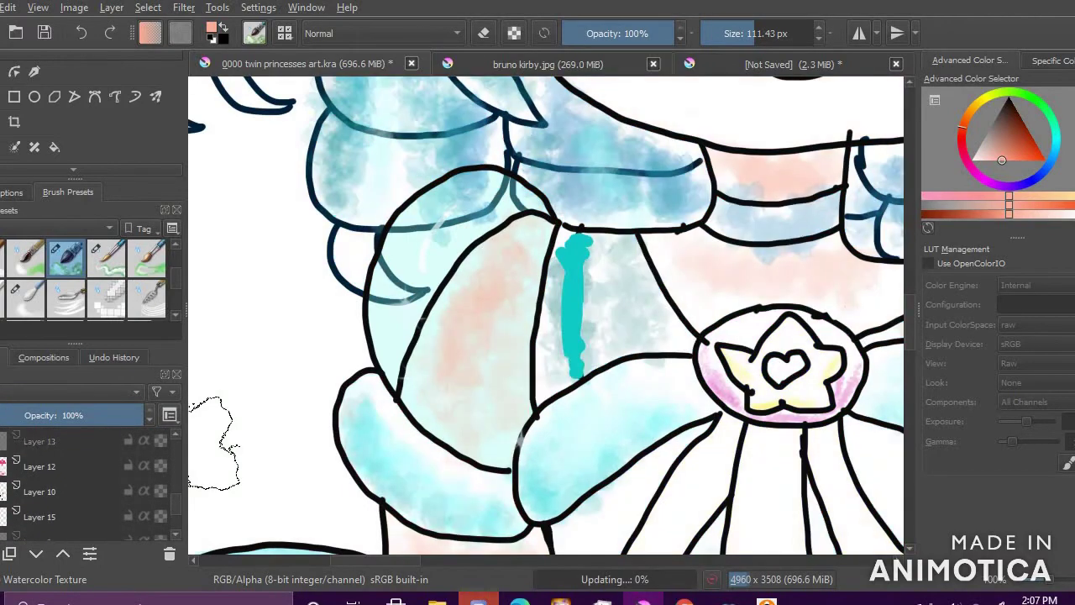
scroll(654, 329, down, 4)
scroll(694, 391, up, 3)
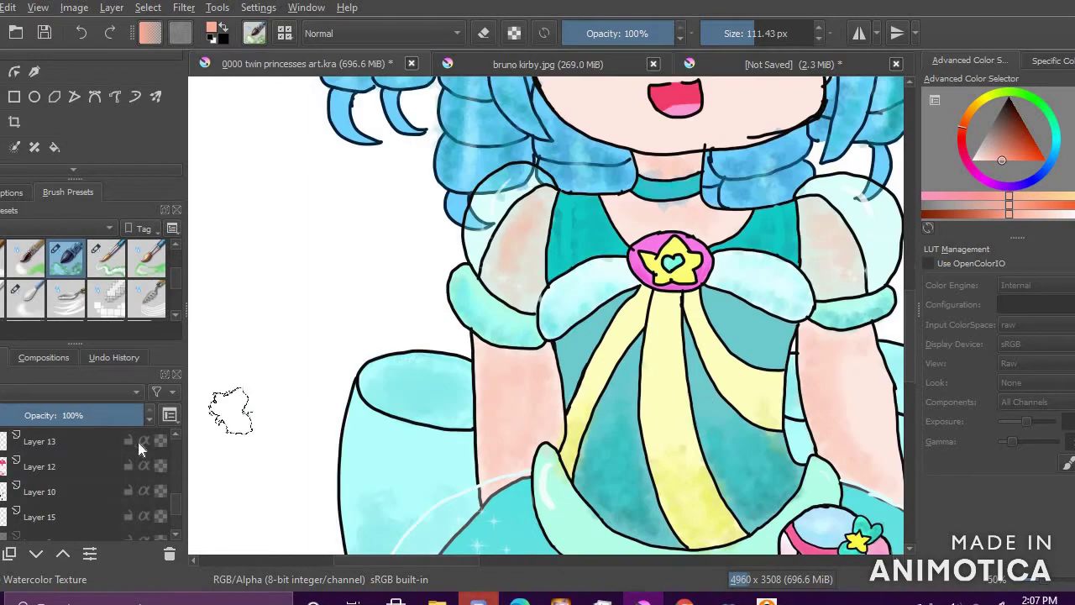
scroll(177, 504, up, 2)
click(0, 477)
click(0, 452)
scroll(423, 374, down, 5)
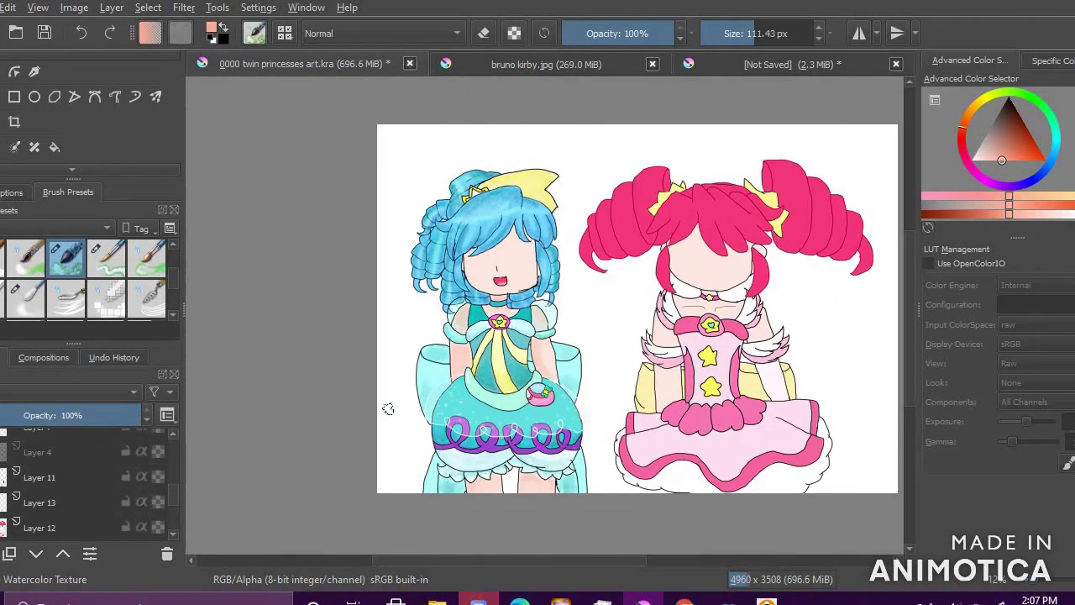
Step: Move Layer 16 above Layer 19 in the layer stack
scroll(159, 529, up, 3)
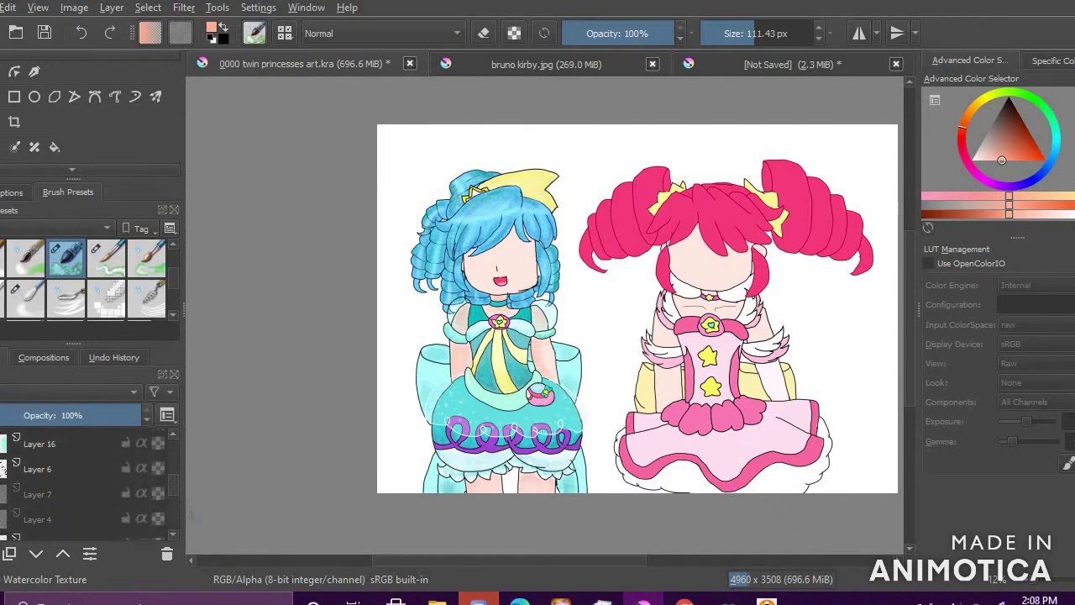
scroll(172, 471, up, 3)
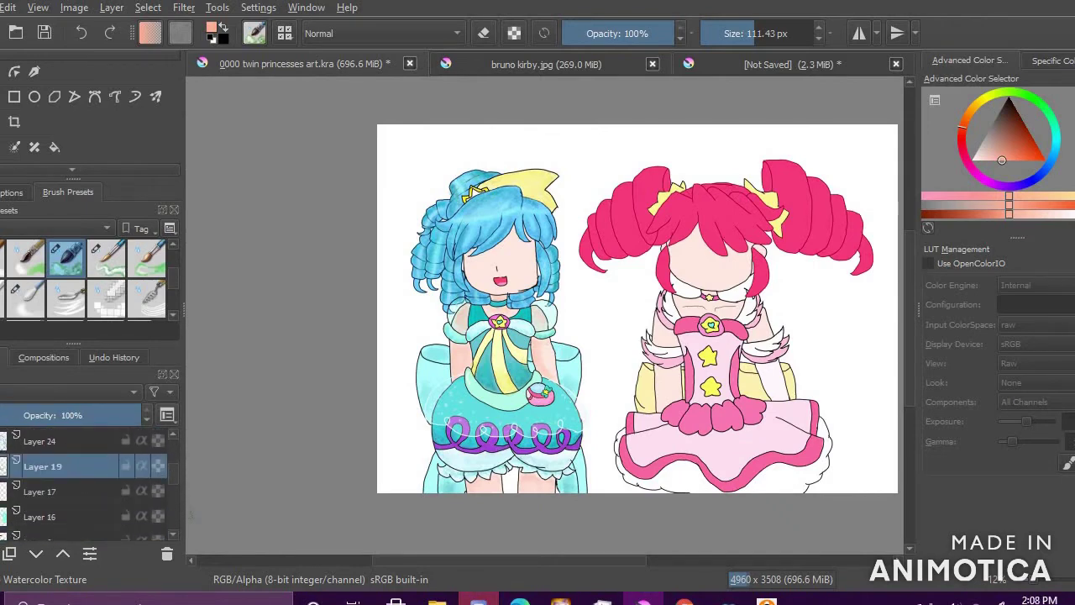
drag(7, 521, 94, 454)
Step: Shade the blue-haired princess's right-hand arm with peach and blend it using skin tones sampled from the arm
scroll(483, 324, up, 4)
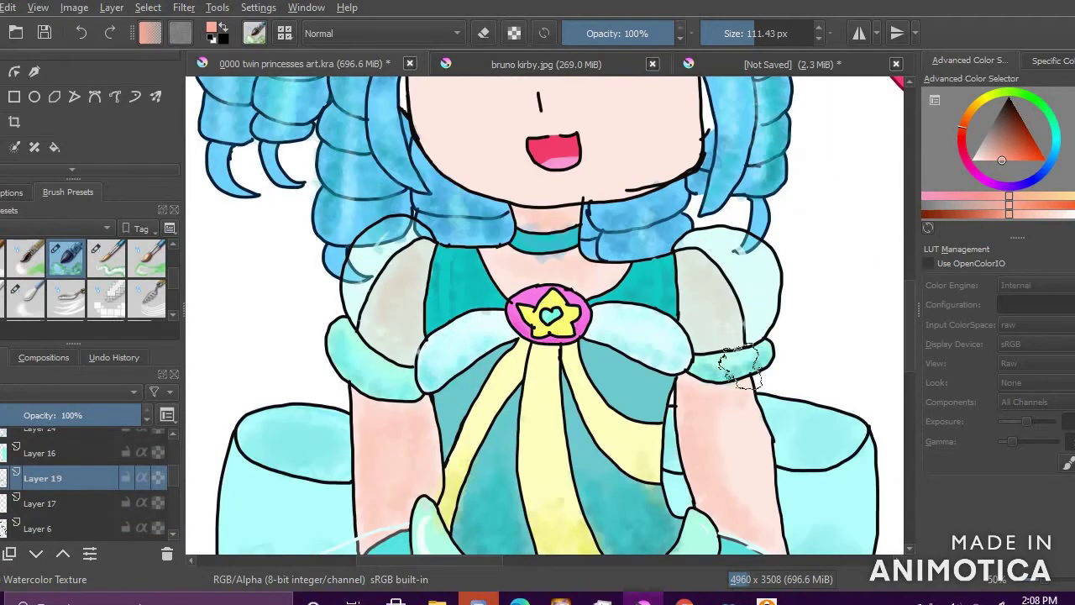
click(991, 161)
mouse_move(734, 412)
mouse_down()
mouse_move(744, 493)
mouse_move(736, 391)
mouse_move(729, 425)
mouse_up()
click(977, 160)
ctrl+click(733, 409)
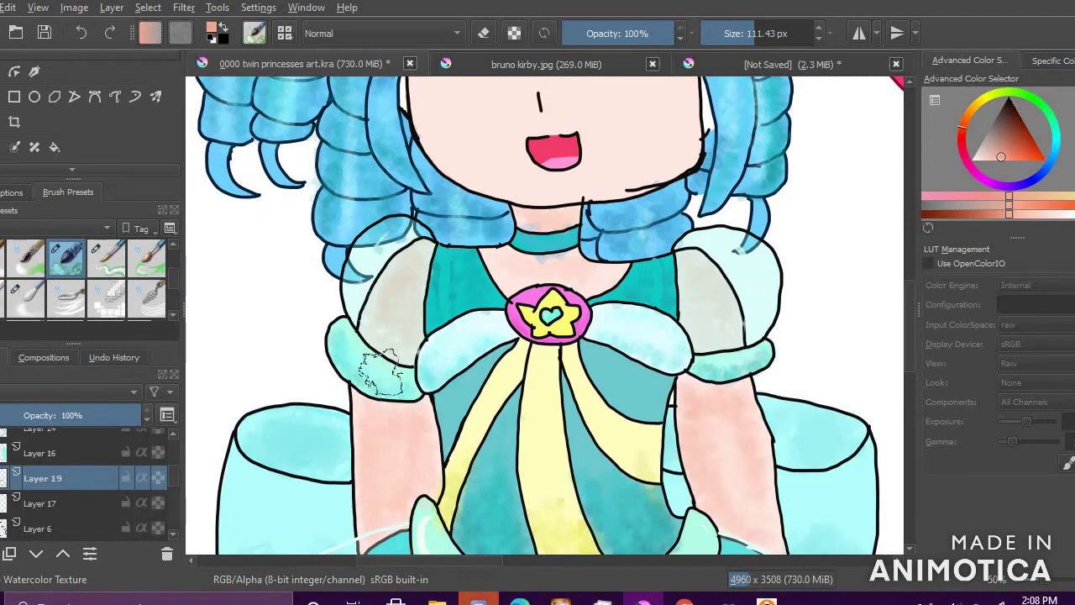
ctrl+click(712, 468)
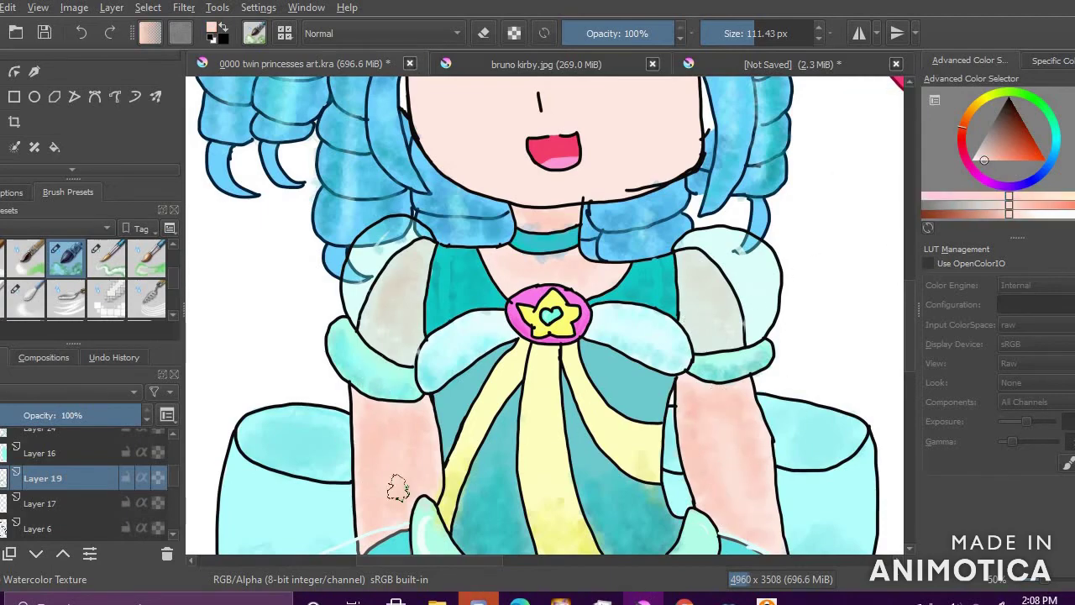
Step: Touch up the neck and chest shading with peach and a paler skin tone sampled from the chest
scroll(395, 462, down, 2)
scroll(389, 453, up, 2)
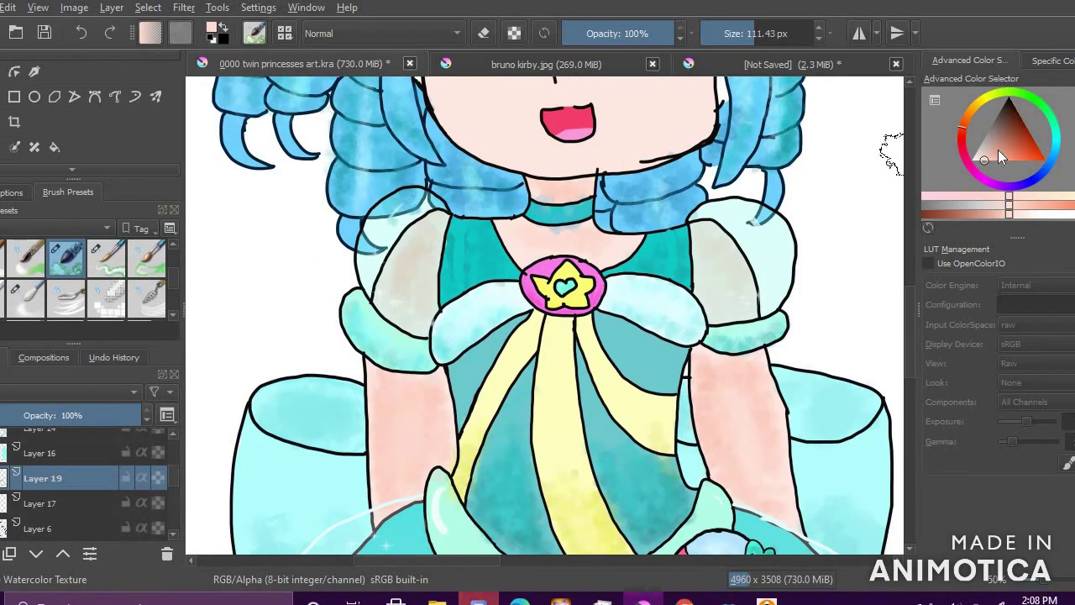
click(995, 160)
ctrl+click(651, 248)
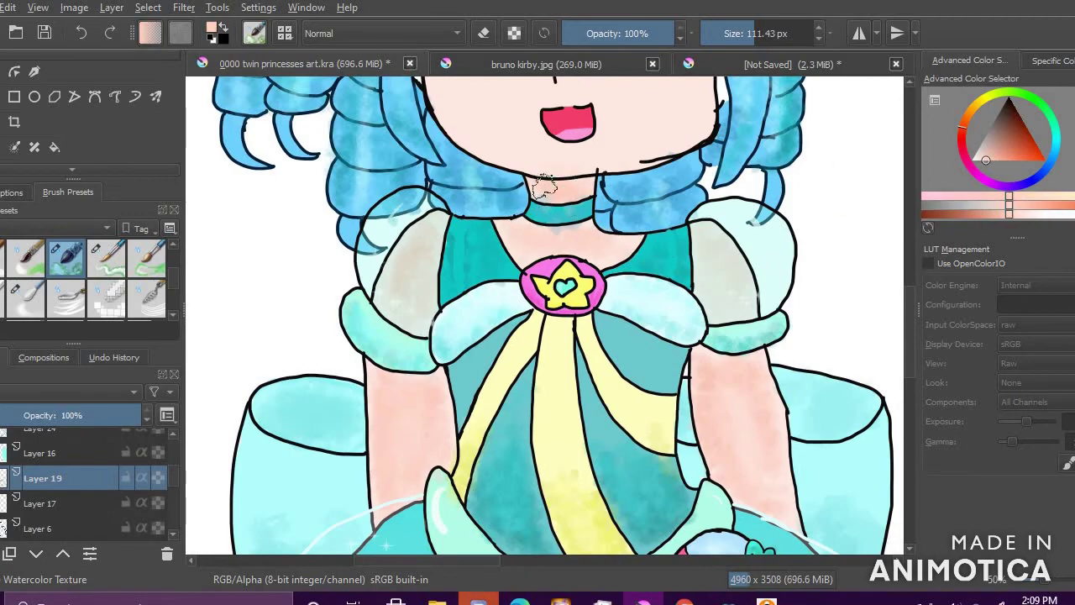
scroll(698, 353, down, 5)
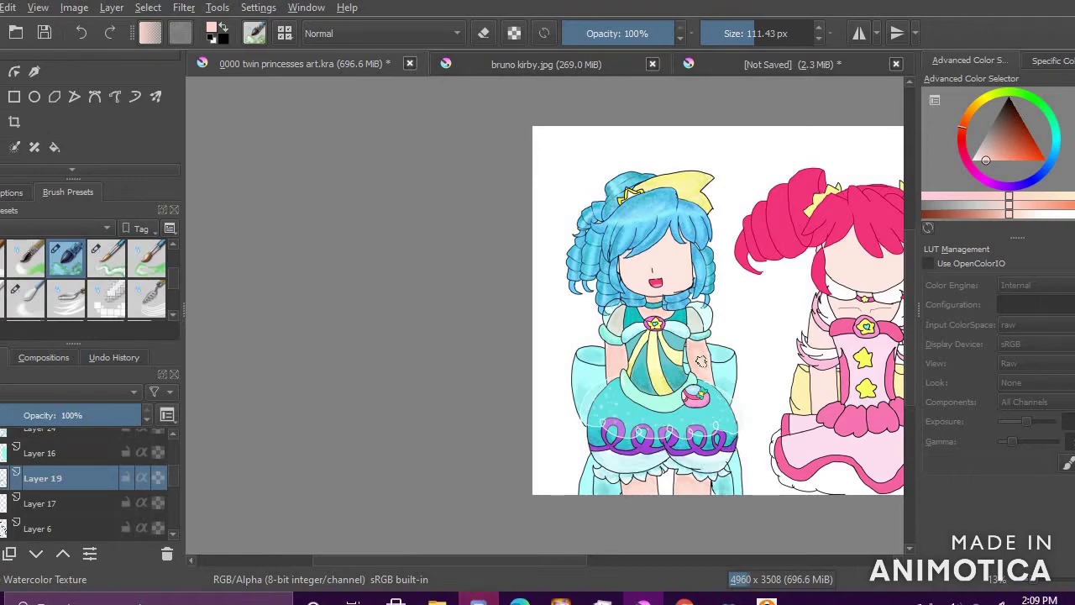
Step: Add a new layer above Layer 19 and shade the pink princess's waist ruffle with darker pink
scroll(873, 343, up, 3)
scroll(714, 390, down, 3)
scroll(687, 391, up, 3)
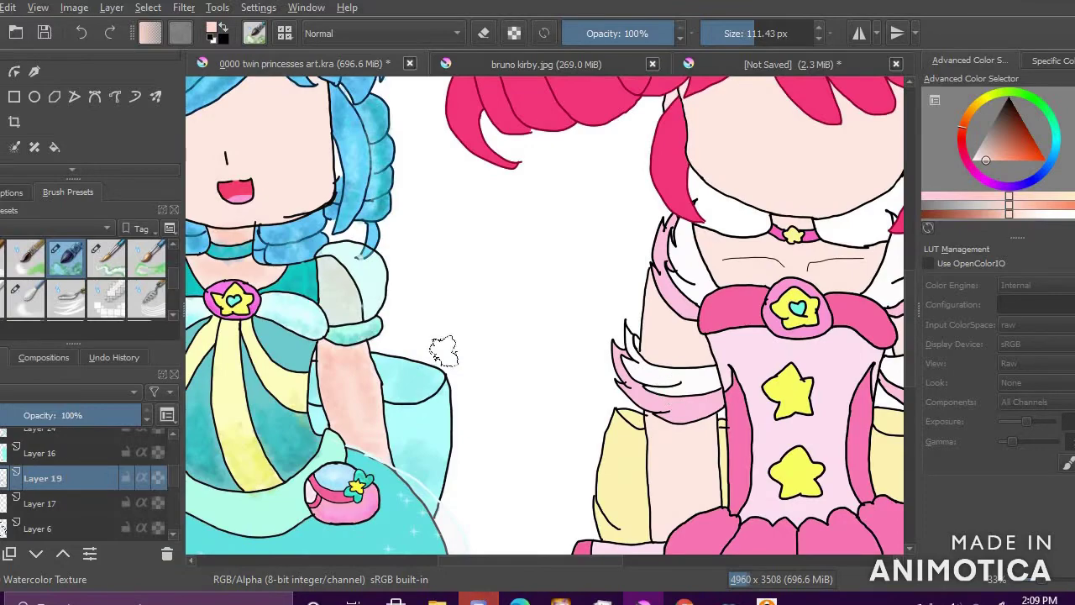
scroll(403, 312, down, 3)
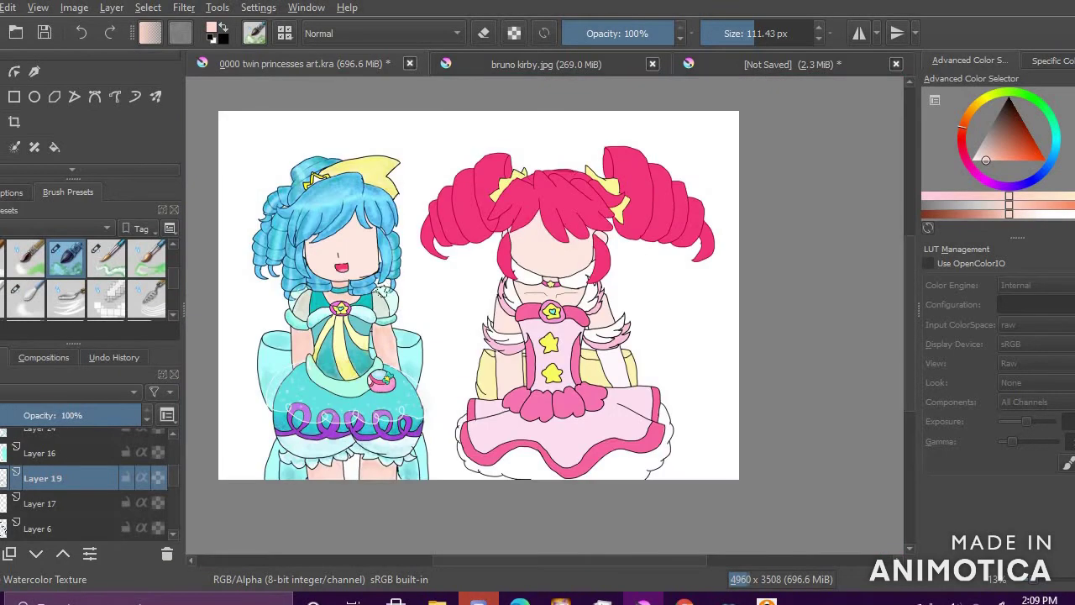
scroll(542, 395, up, 4)
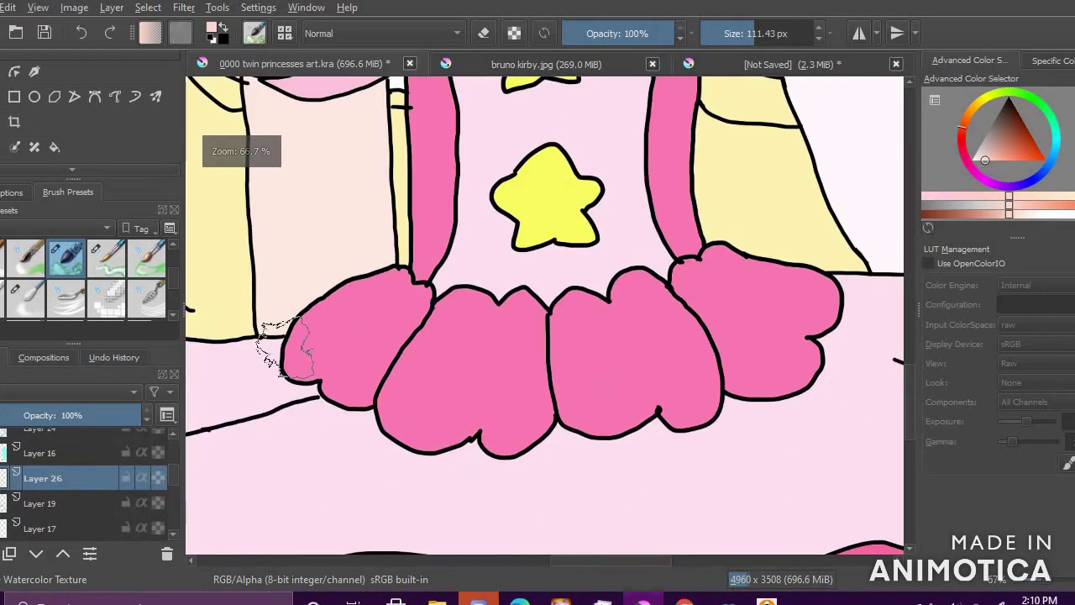
ctrl+click(480, 312)
click(1, 97)
mouse_move(454, 321)
mouse_down()
mouse_move(409, 392)
mouse_move(506, 430)
mouse_move(526, 388)
mouse_move(367, 381)
mouse_move(344, 290)
mouse_move(326, 360)
mouse_move(464, 310)
mouse_move(552, 318)
mouse_move(582, 383)
mouse_move(702, 357)
mouse_move(609, 313)
mouse_move(579, 433)
mouse_move(746, 384)
mouse_up()
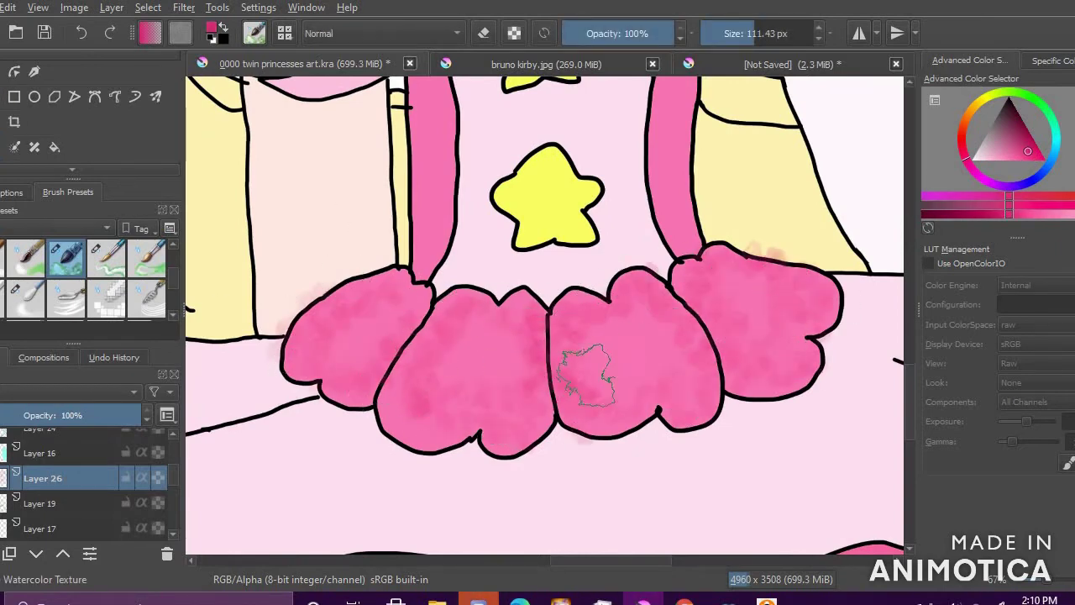
Step: Blend the waist ruffle's shading with medium and lighter pinks sampled from the ruffle
ctrl+click(633, 383)
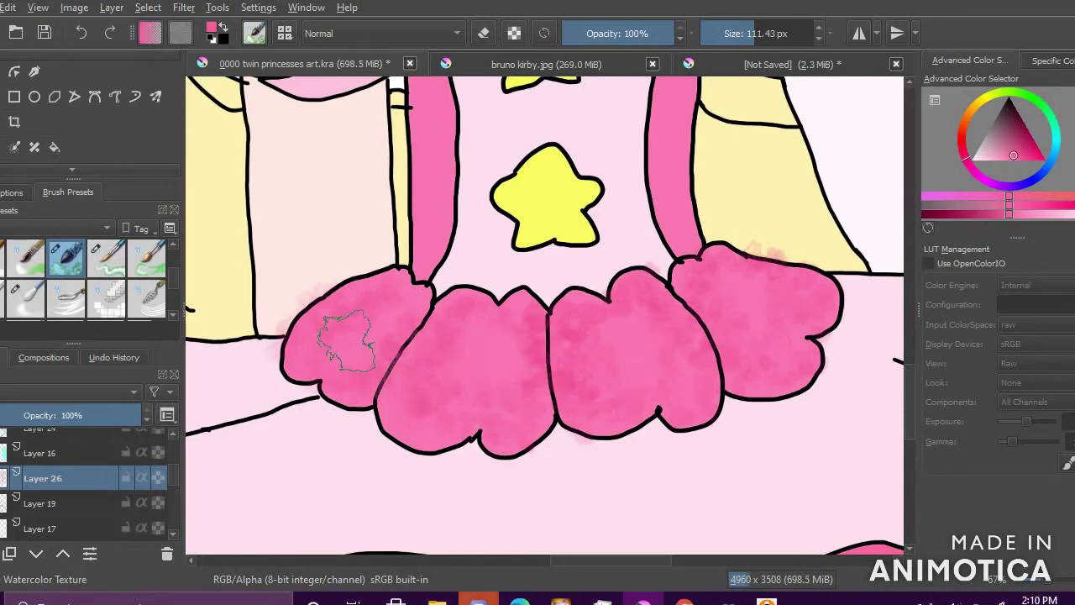
ctrl+click(590, 357)
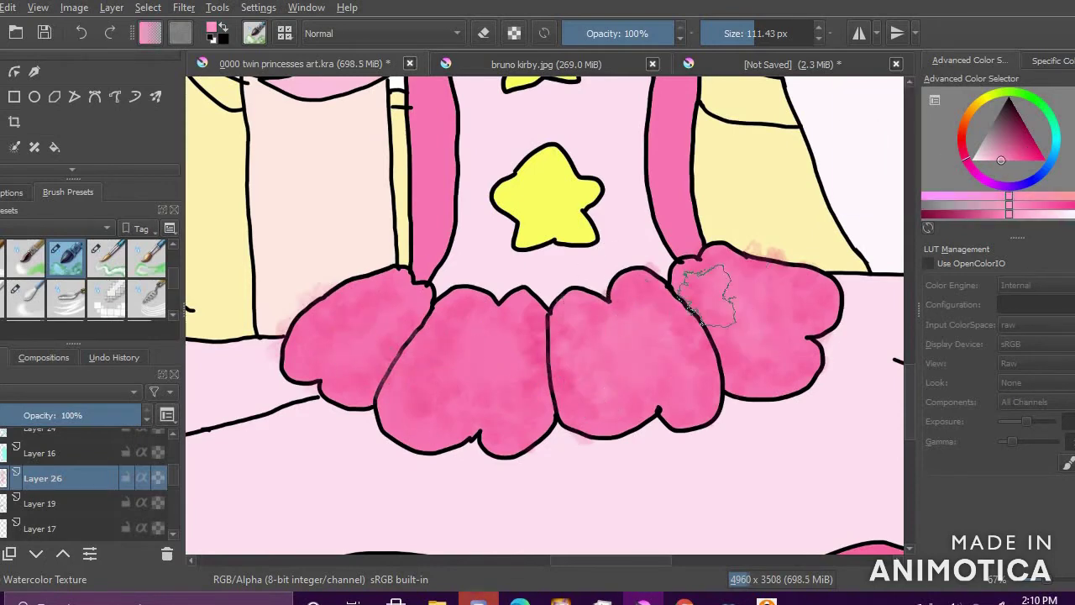
ctrl+click(703, 315)
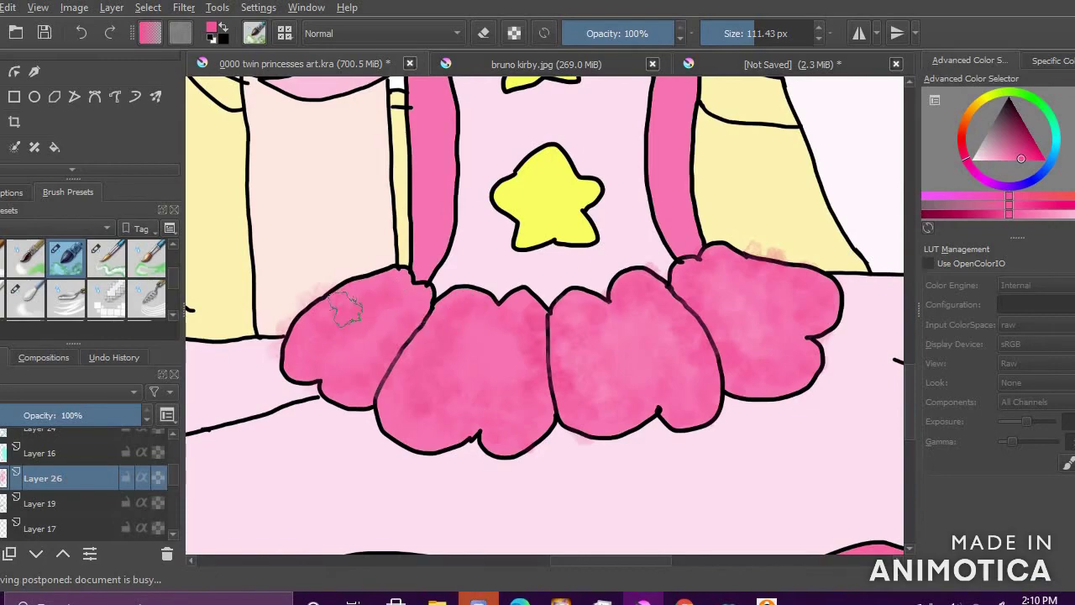
scroll(456, 303, down, 3)
scroll(485, 325, up, 4)
Step: Deepen the shadows around the edges of the pink princess's waist ruffle with darker pink
click(1026, 149)
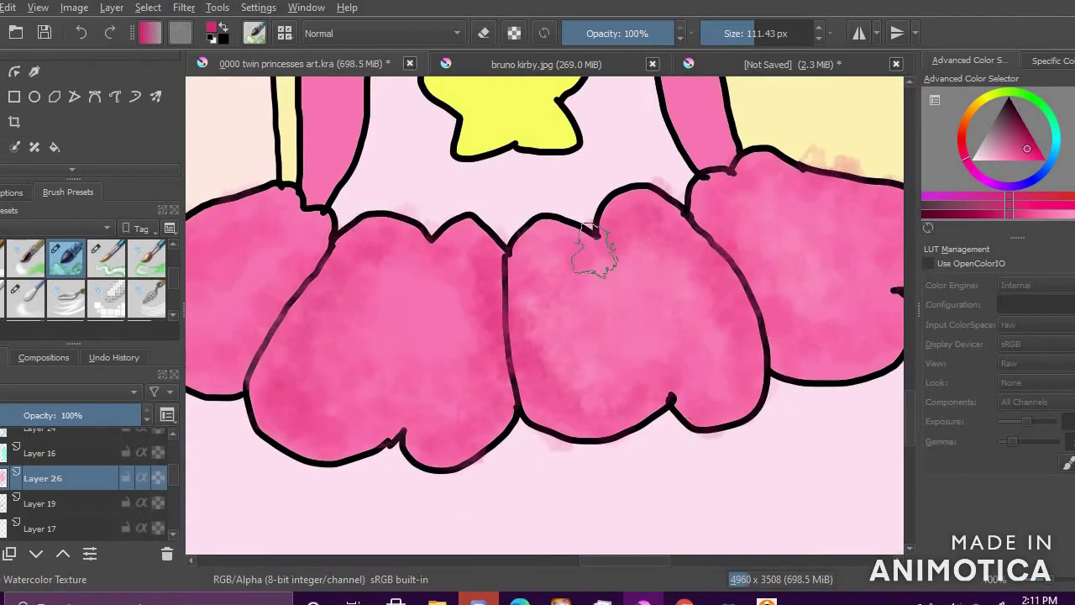
scroll(731, 311, down, 3)
scroll(828, 312, up, 2)
scroll(248, 370, up, 2)
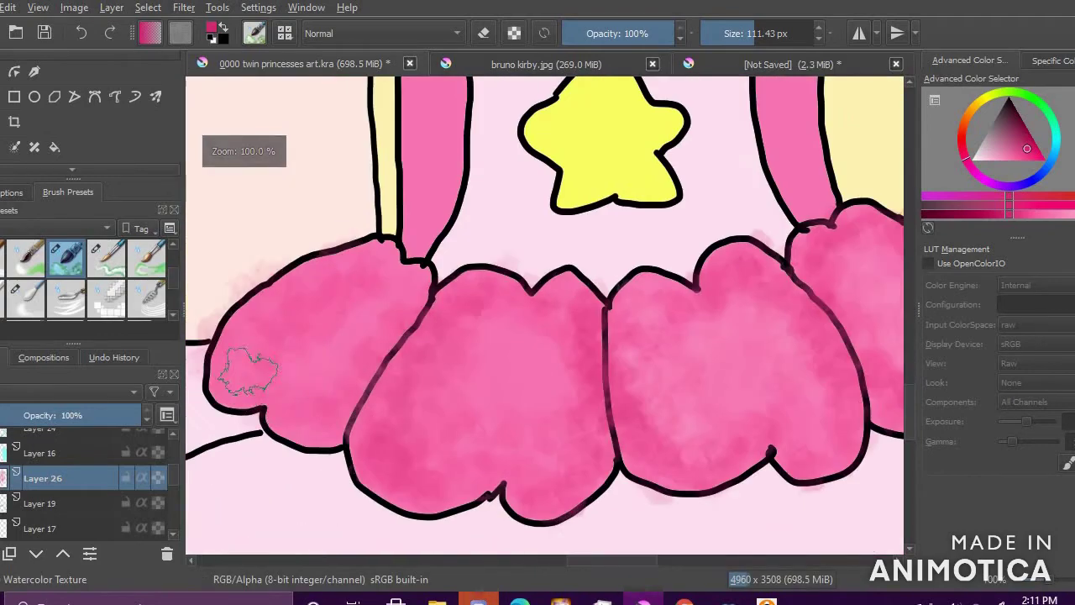
Step: Highlight the centres of the waist ruffle's lobes with pale pink and soften them with medium pink
drag(1024, 156, 982, 160)
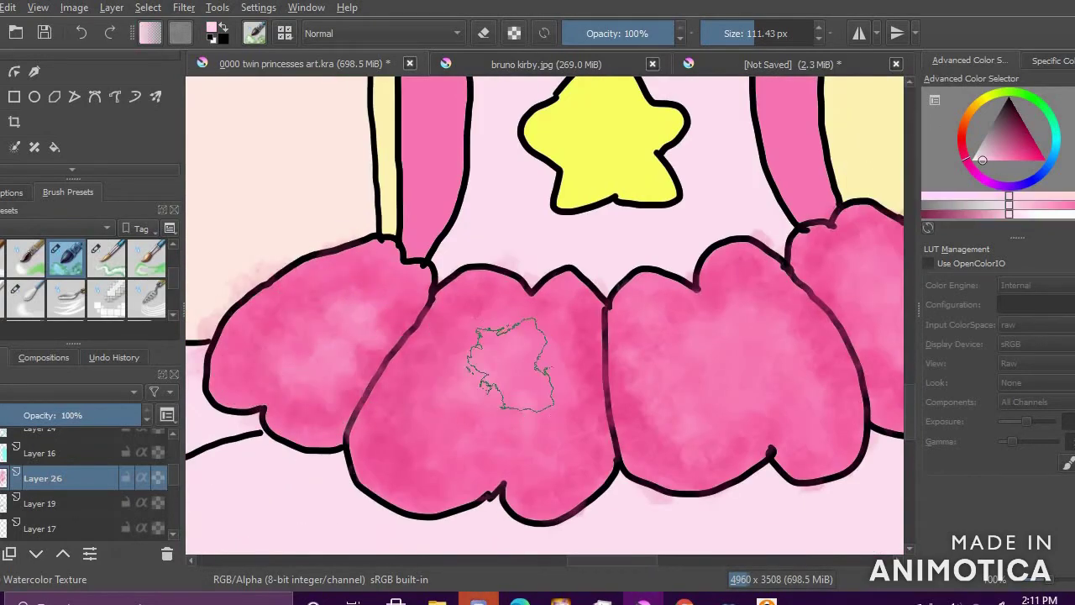
scroll(774, 378, down, 1)
scroll(882, 315, up, 1)
drag(785, 357, 769, 321)
click(1009, 159)
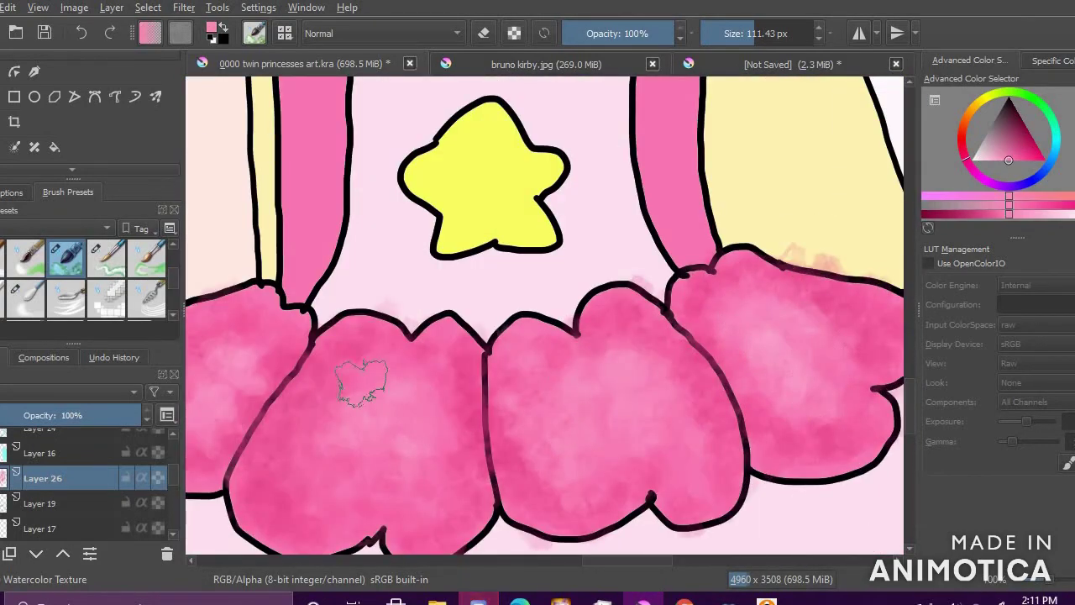
ctrl+click(622, 303)
scroll(630, 300, down, 4)
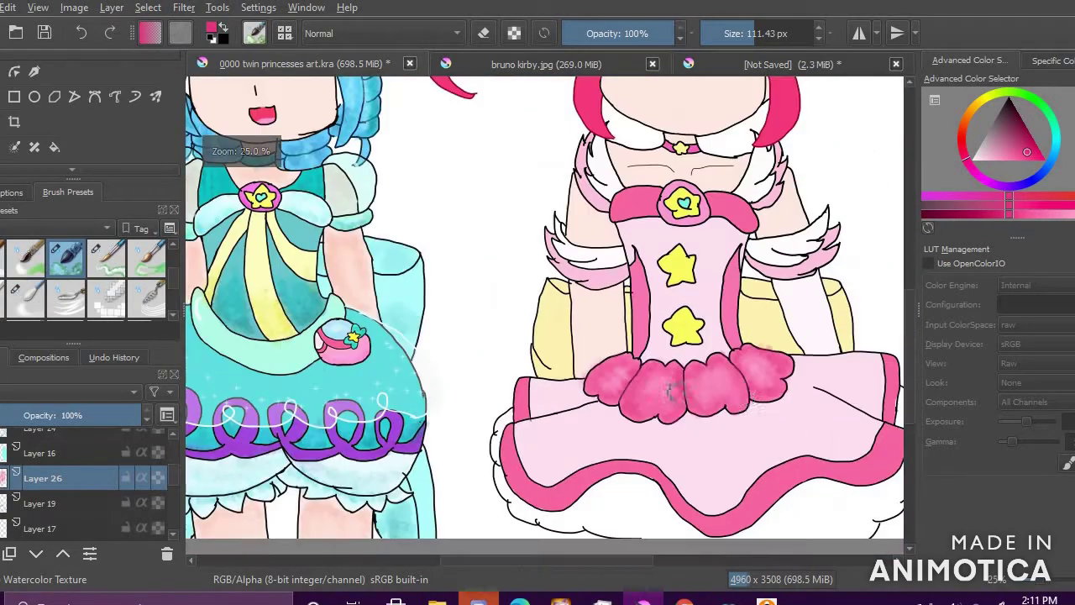
Step: Rework the ruffle's left-hand lobes with medium and deeper pinks to blend the highlights into the shadows
scroll(711, 403, up, 7)
click(1016, 157)
click(1008, 160)
click(1022, 149)
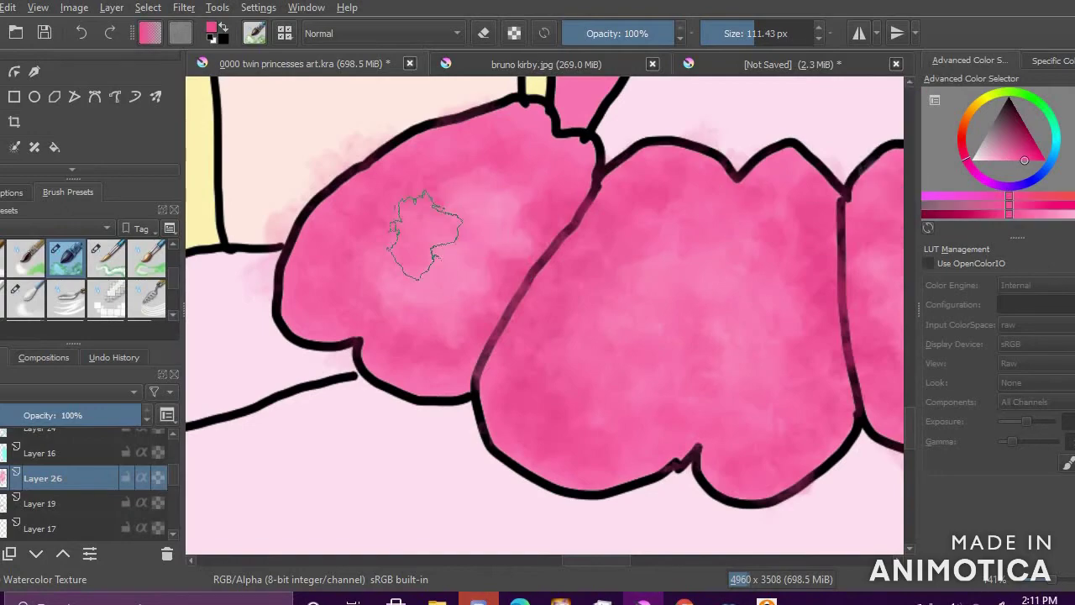
drag(463, 227, 454, 267)
scroll(699, 243, down, 6)
scroll(555, 210, up, 2)
ctrl+click(816, 298)
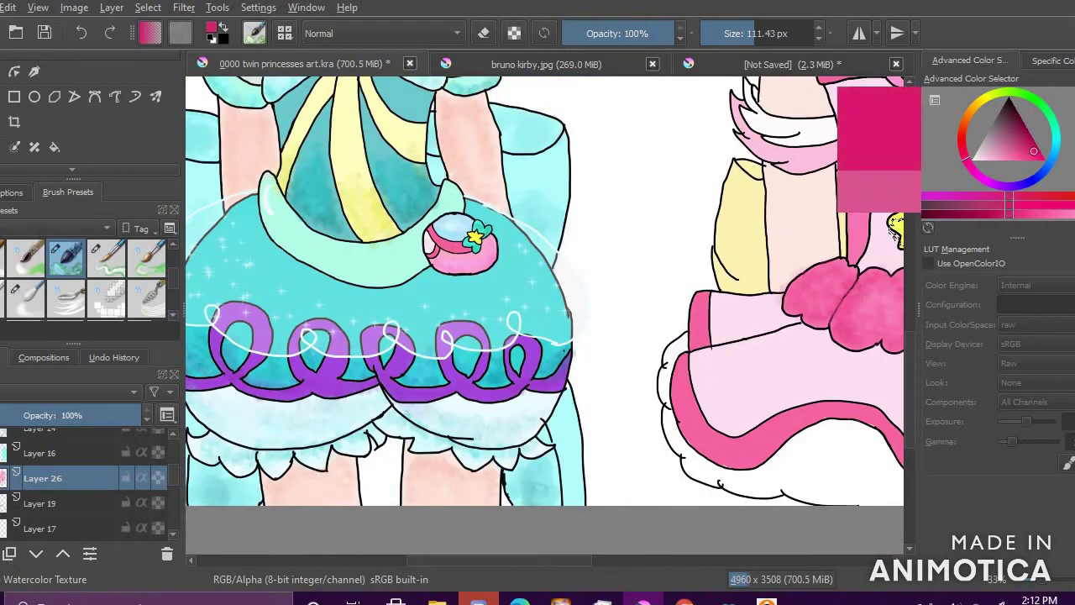
Step: Brighten the middle of the ruffle's leftmost lobe with pale pink
ctrl+click(812, 291)
scroll(811, 291, down, 5)
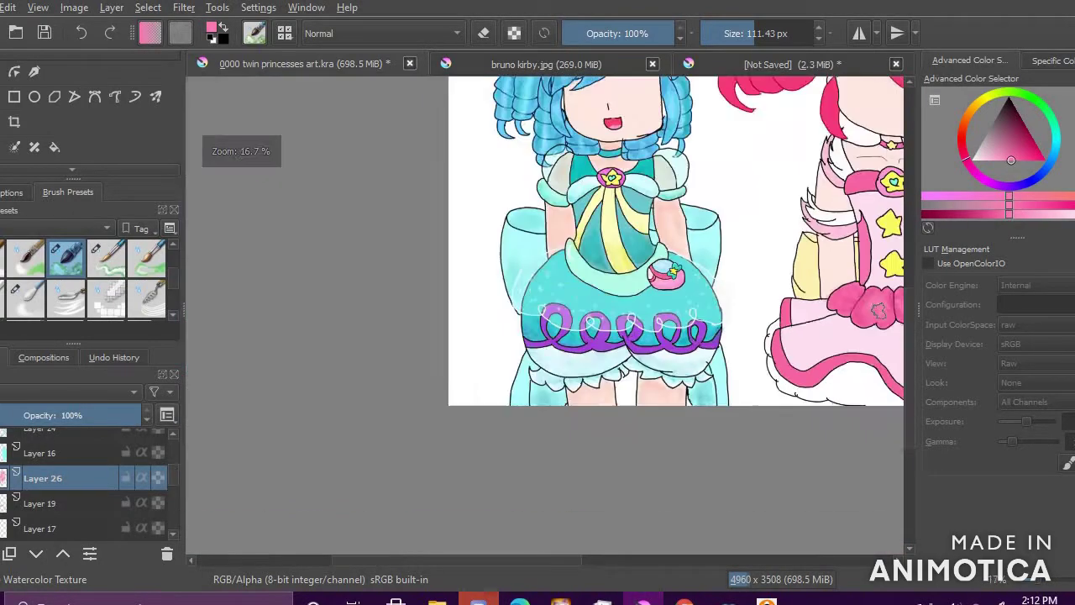
scroll(732, 324, up, 7)
click(983, 160)
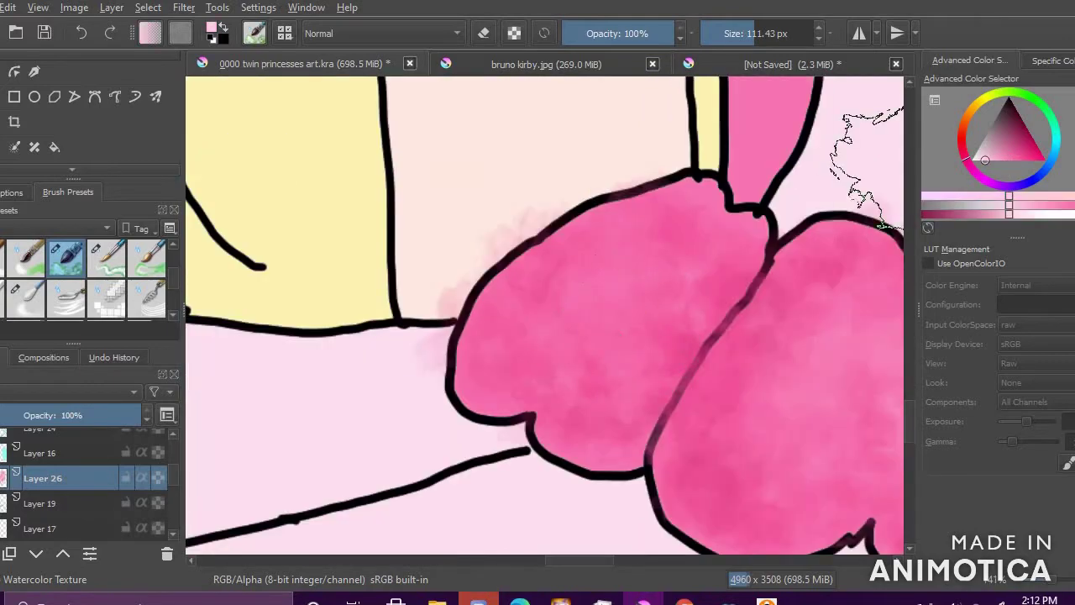
drag(623, 344, 648, 319)
scroll(528, 327, down, 3)
Step: Blend the ruffle's highlights into its shading with light and medium pinks sampled from the lobes
click(993, 159)
ctrl+click(549, 336)
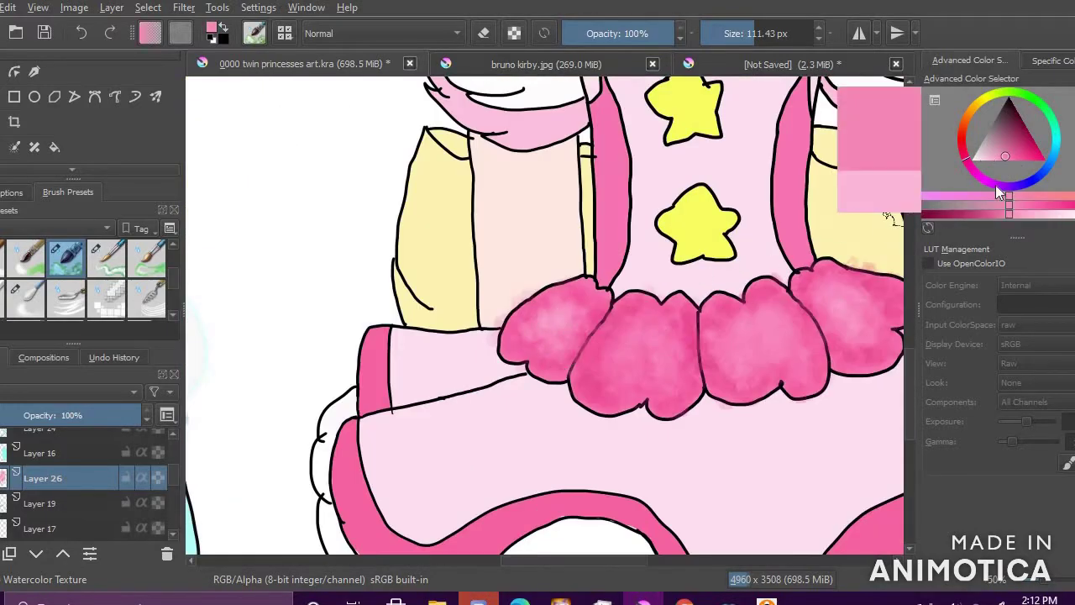
scroll(372, 384, up, 4)
scroll(420, 353, down, 5)
scroll(485, 259, up, 4)
ctrl+click(450, 296)
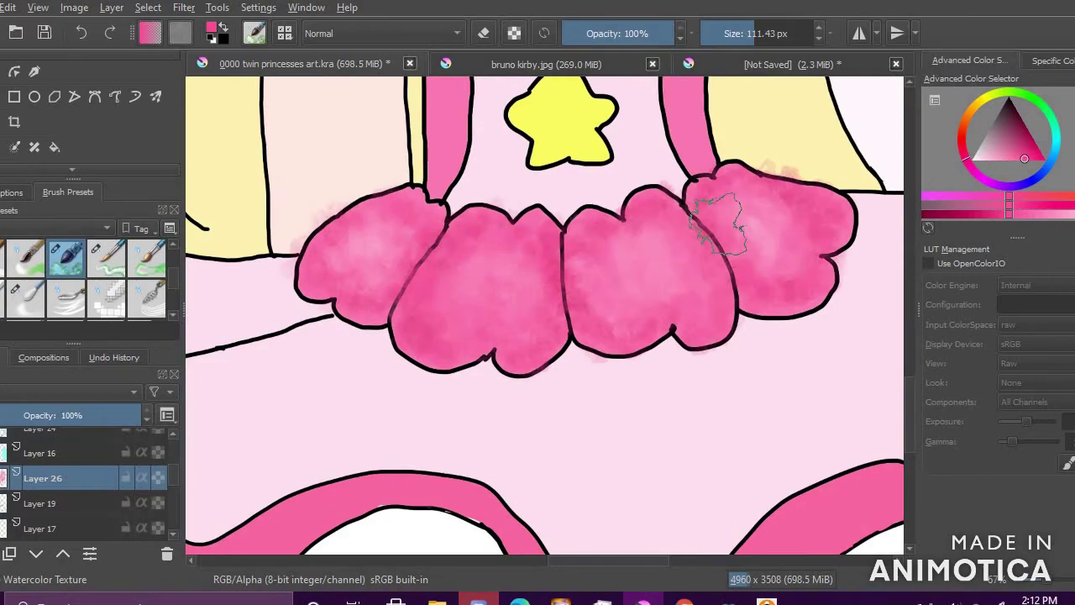
scroll(732, 216, down, 3)
scroll(594, 223, down, 2)
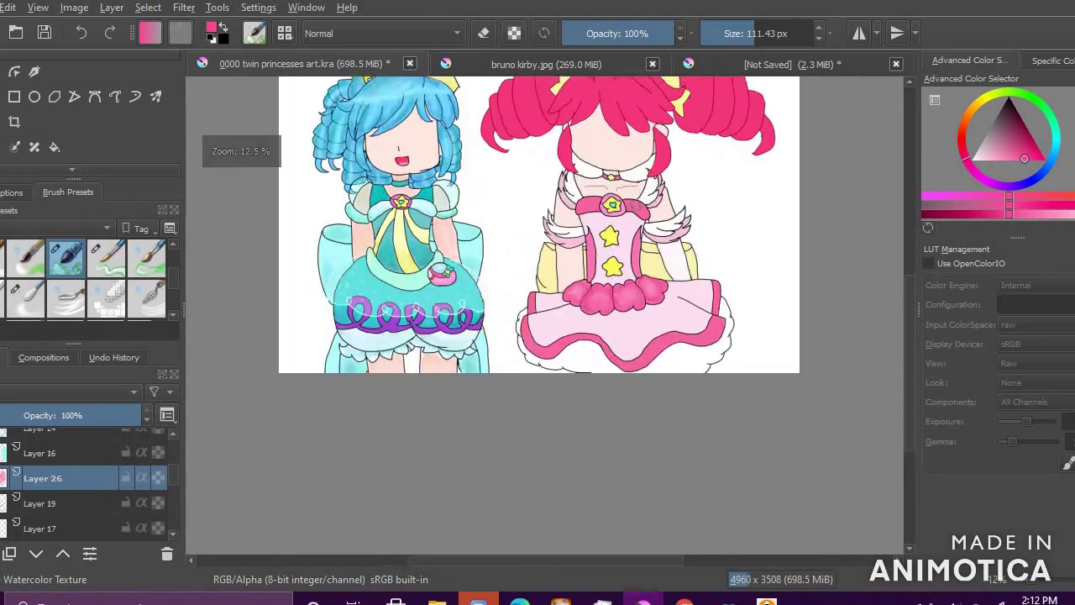
Step: Shade both halves of the neckline band beside the star brooch with darker pink
scroll(576, 177, up, 5)
scroll(575, 177, down, 3)
scroll(552, 294, up, 4)
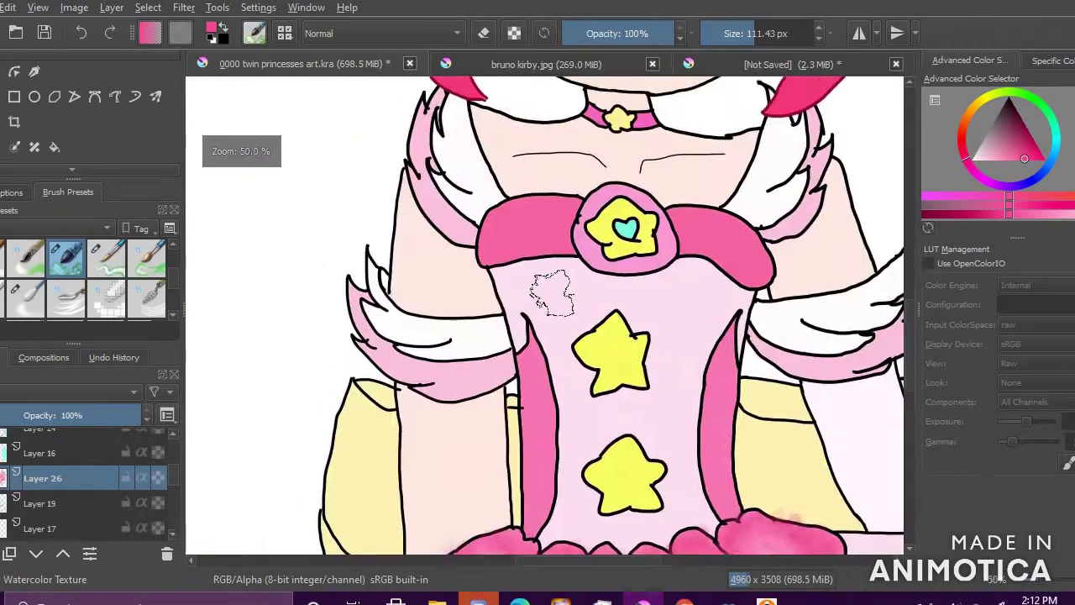
click(510, 216)
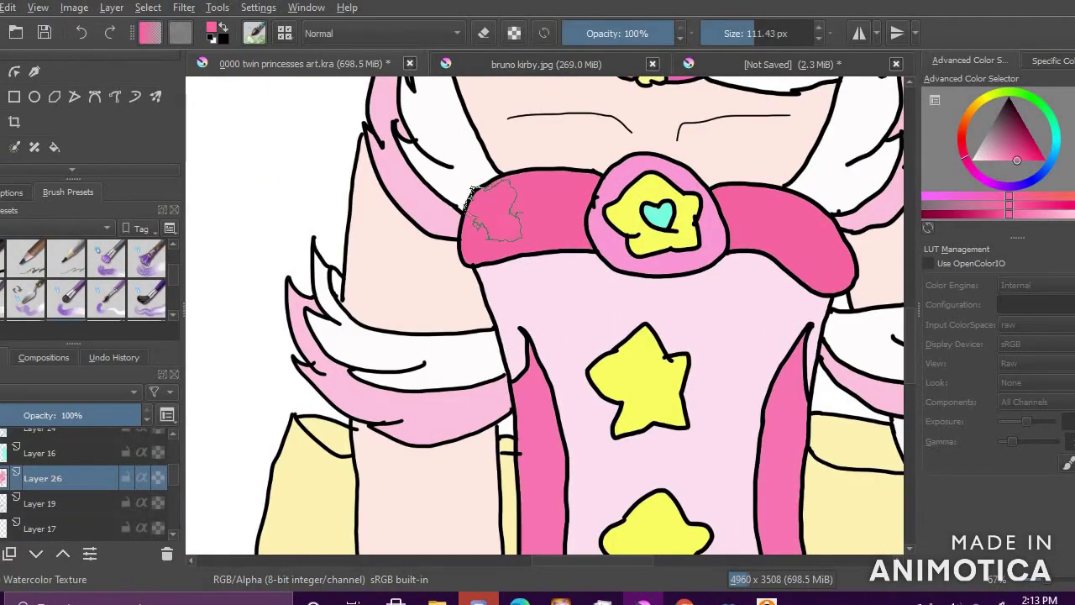
click(1030, 150)
drag(491, 252, 550, 189)
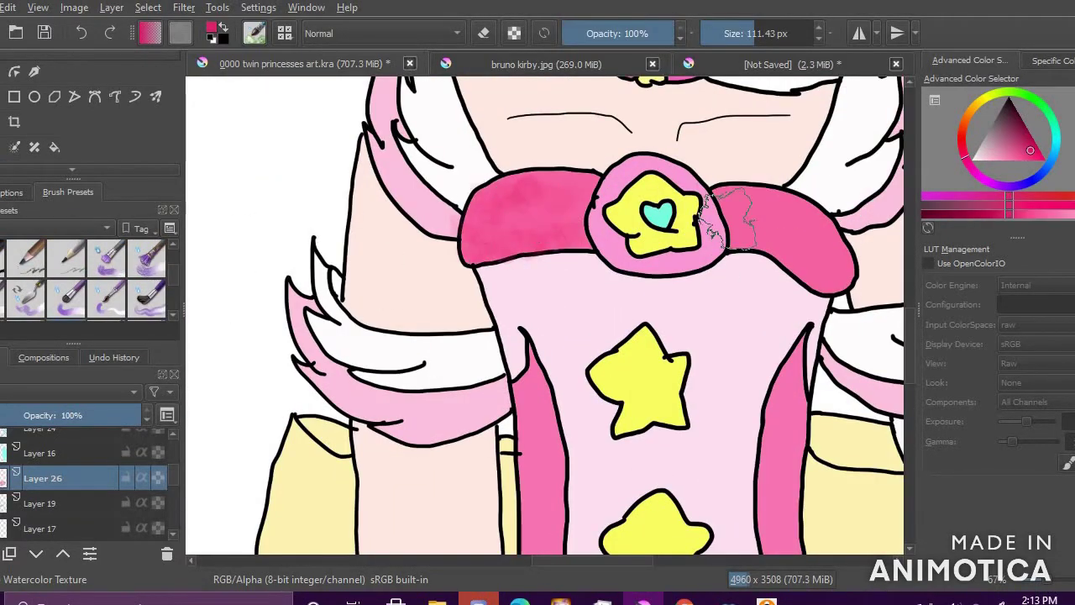
Step: Blend the neckline band with medium and lighter pinks, then deepen its shadows with a saturated pink
click(1021, 154)
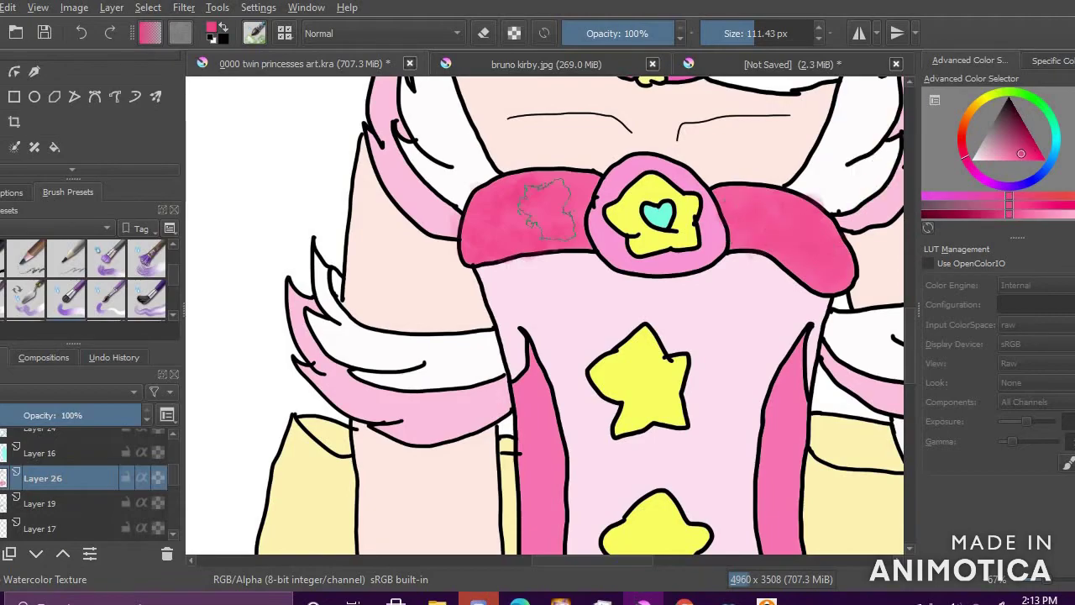
click(1012, 160)
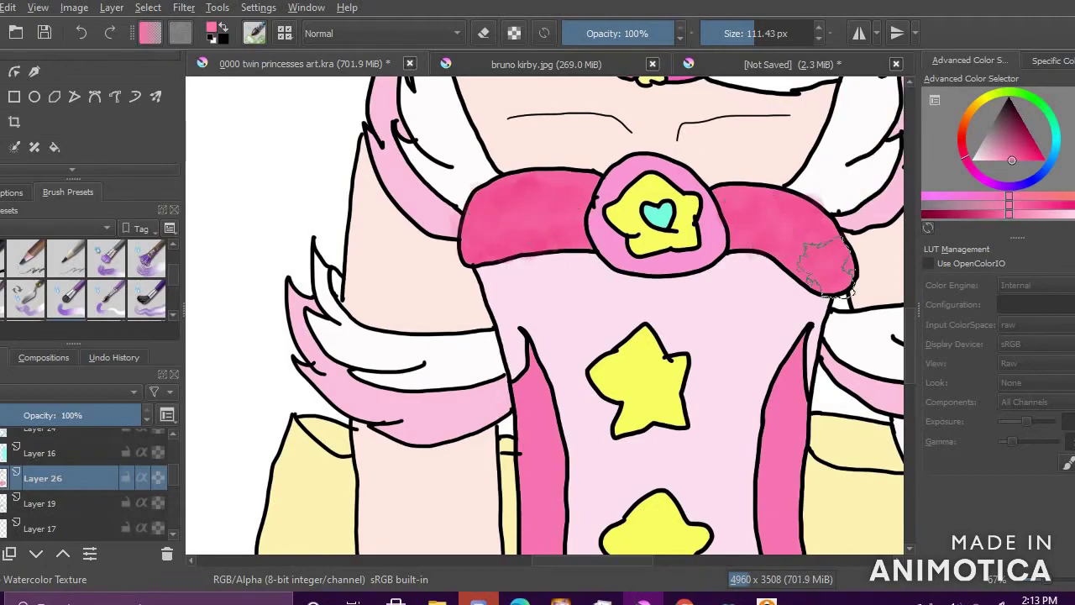
scroll(515, 225, up, 3)
drag(461, 168, 664, 173)
scroll(727, 267, down, 5)
click(1035, 155)
scroll(674, 246, up, 3)
drag(804, 233, 752, 245)
scroll(769, 288, down, 4)
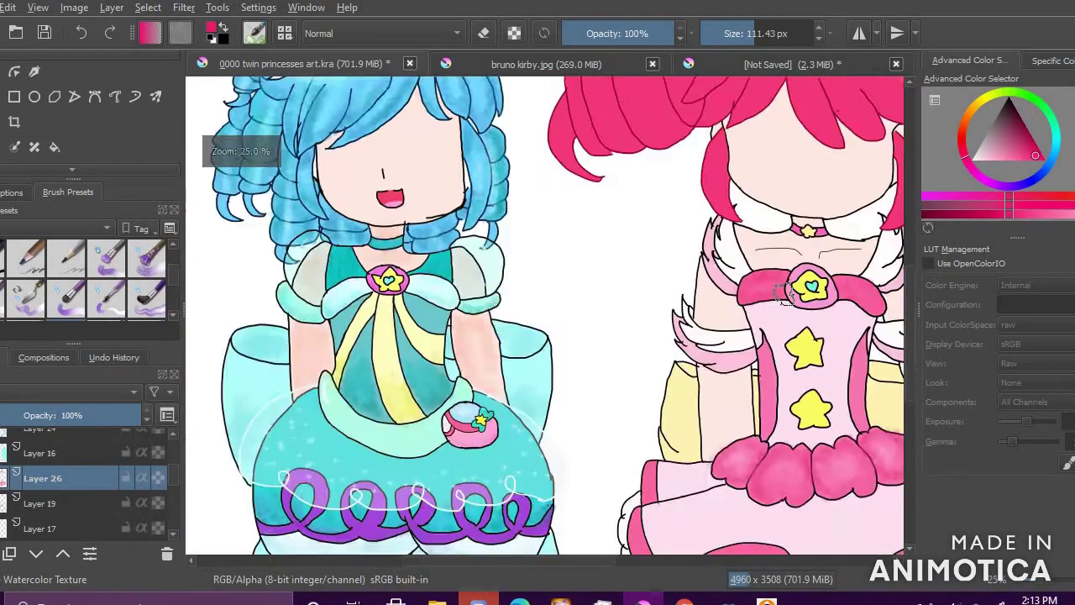
Step: Shade the two curved side panels of the bodice with deep pink
scroll(873, 297, up, 6)
scroll(580, 269, down, 1)
scroll(567, 240, down, 4)
scroll(559, 416, up, 3)
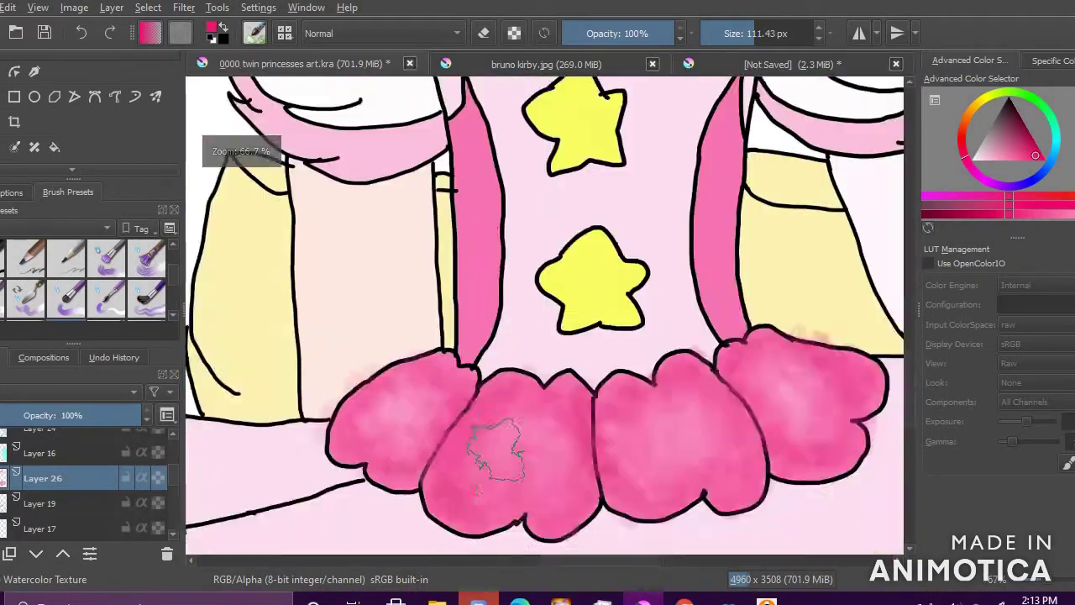
scroll(502, 452, up, 1)
scroll(479, 173, down, 2)
scroll(471, 164, up, 2)
drag(504, 264, 496, 404)
scroll(647, 349, down, 1)
mouse_move(782, 336)
mouse_down()
mouse_move(787, 384)
mouse_move(788, 262)
mouse_up()
Step: Blend the bodice's side panels with lighter pink and with darker pinks sampled from the panels
click(1005, 160)
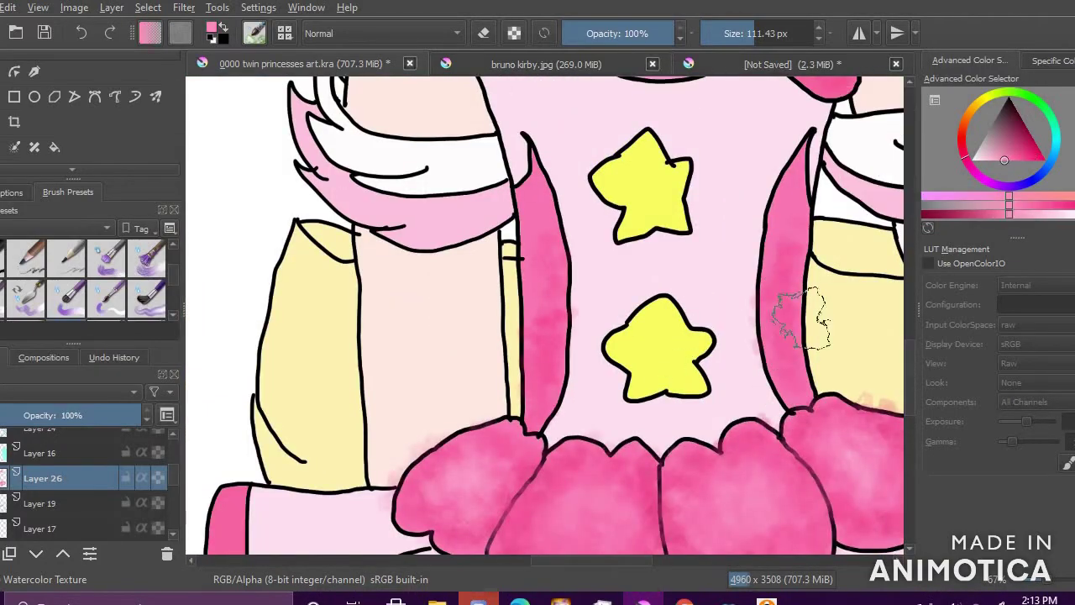
ctrl+click(507, 346)
ctrl+click(798, 369)
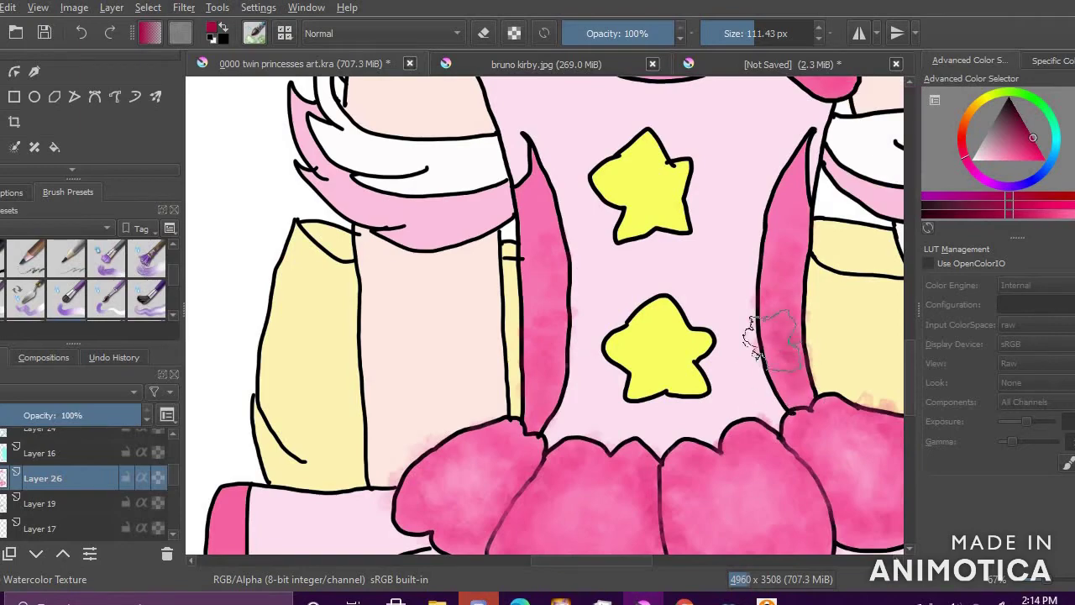
scroll(636, 180, down, 1)
ctrl+click(554, 200)
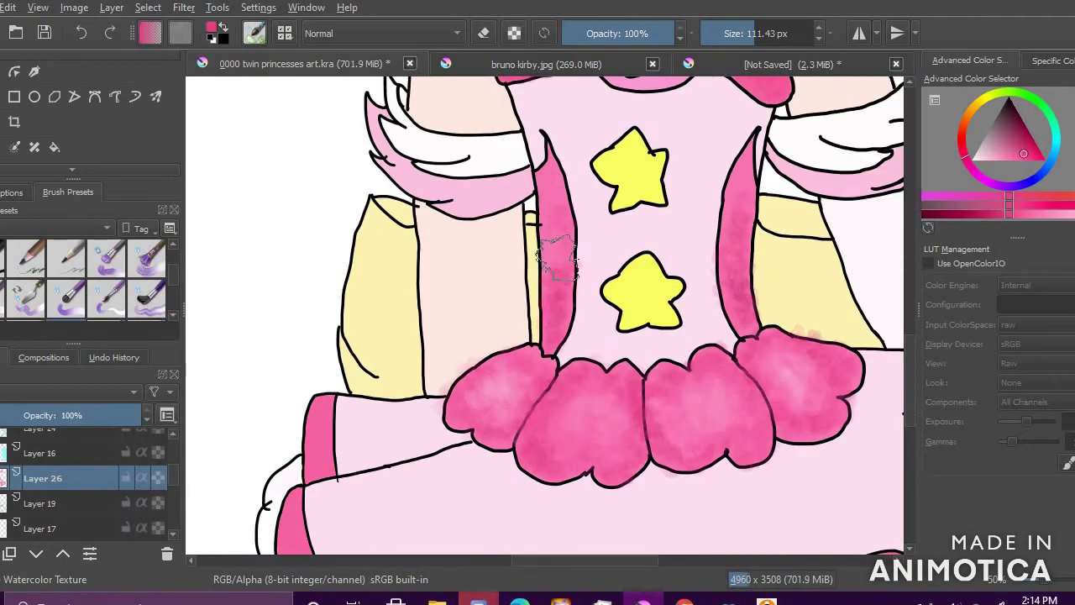
click(1032, 160)
scroll(740, 299, down, 6)
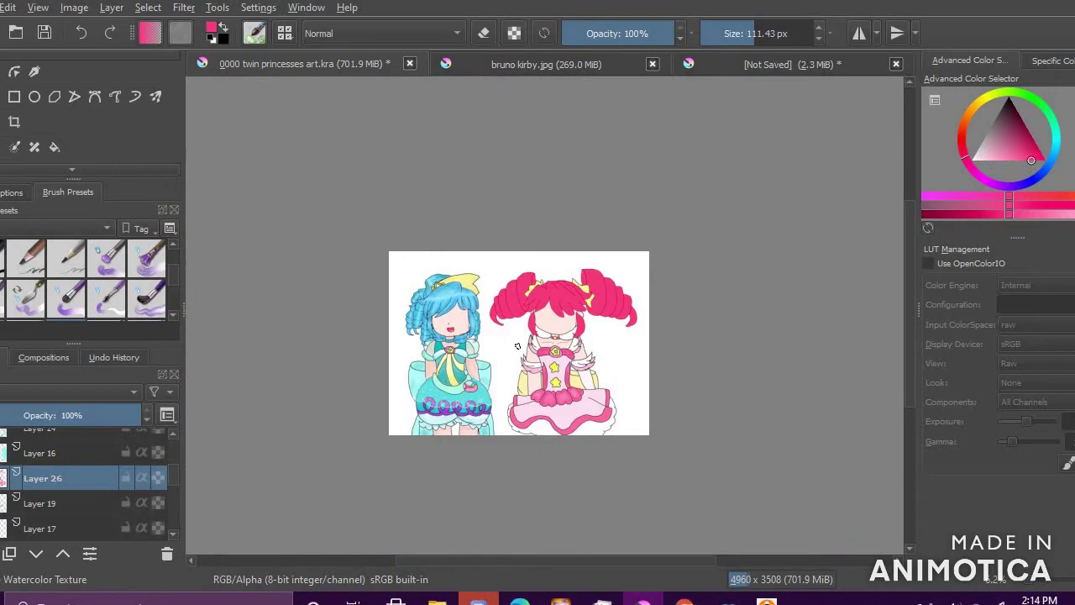
Step: Highlight the neckline band on both sides of the brooch with light pink
scroll(518, 345, up, 7)
ctrl+click(828, 142)
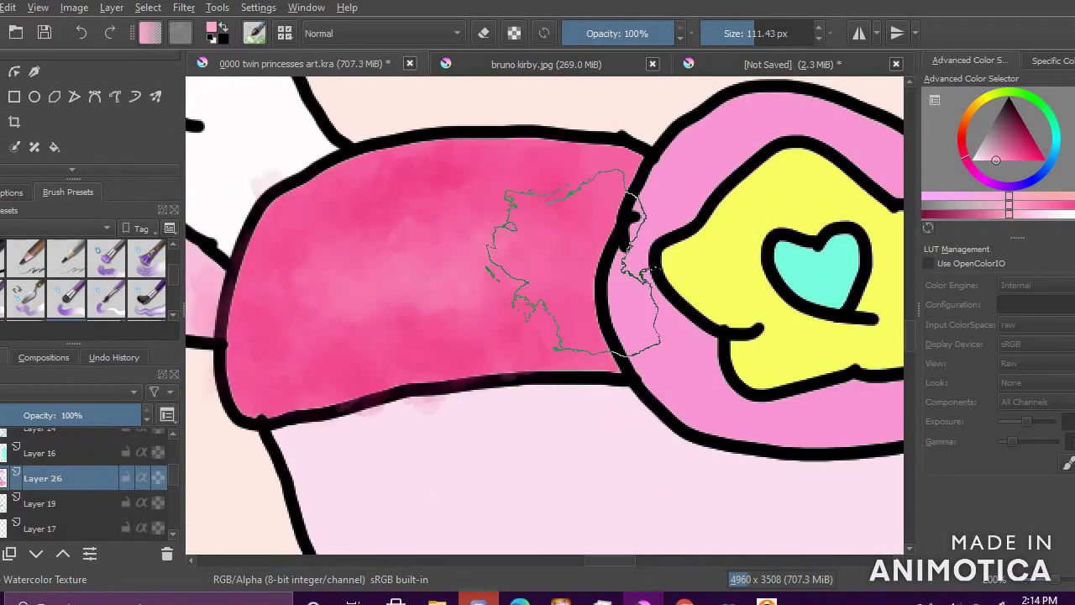
scroll(517, 262, down, 5)
scroll(554, 303, up, 3)
scroll(753, 184, down, 1)
scroll(825, 164, up, 2)
ctrl+click(625, 217)
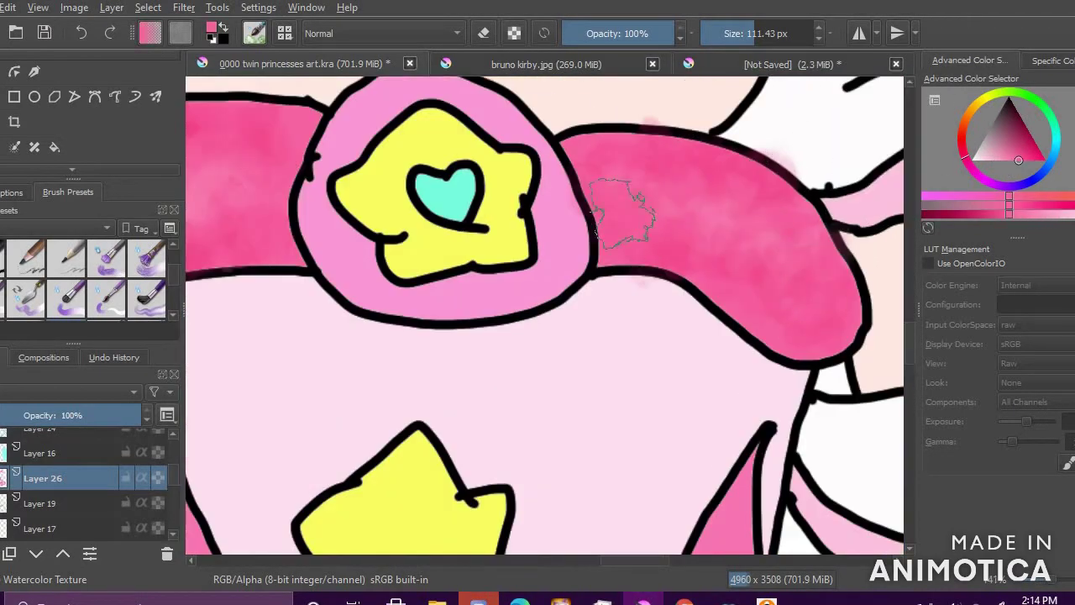
Step: Soften the neckline band's highlights and shadows with medium and dark pinks sampled from the band
scroll(622, 214, down, 3)
scroll(527, 247, up, 1)
ctrl+click(526, 248)
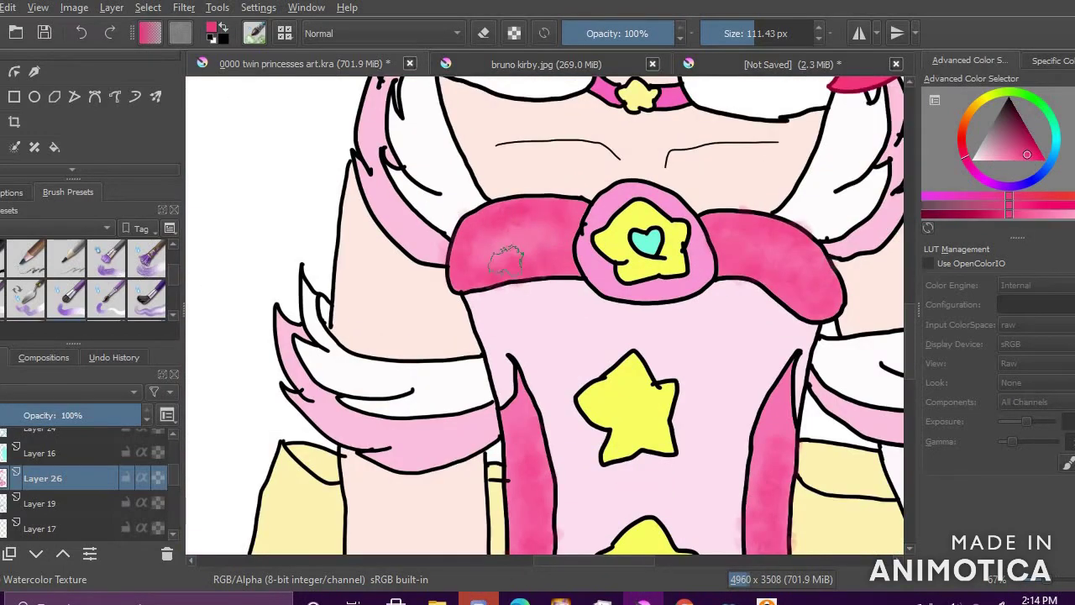
ctrl+click(752, 265)
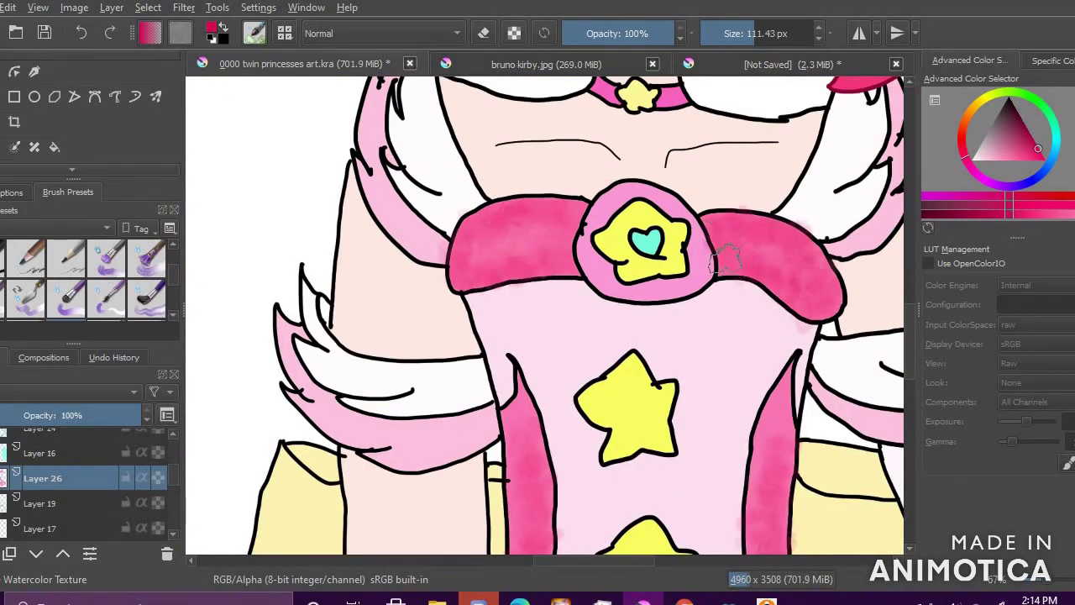
scroll(713, 231, down, 5)
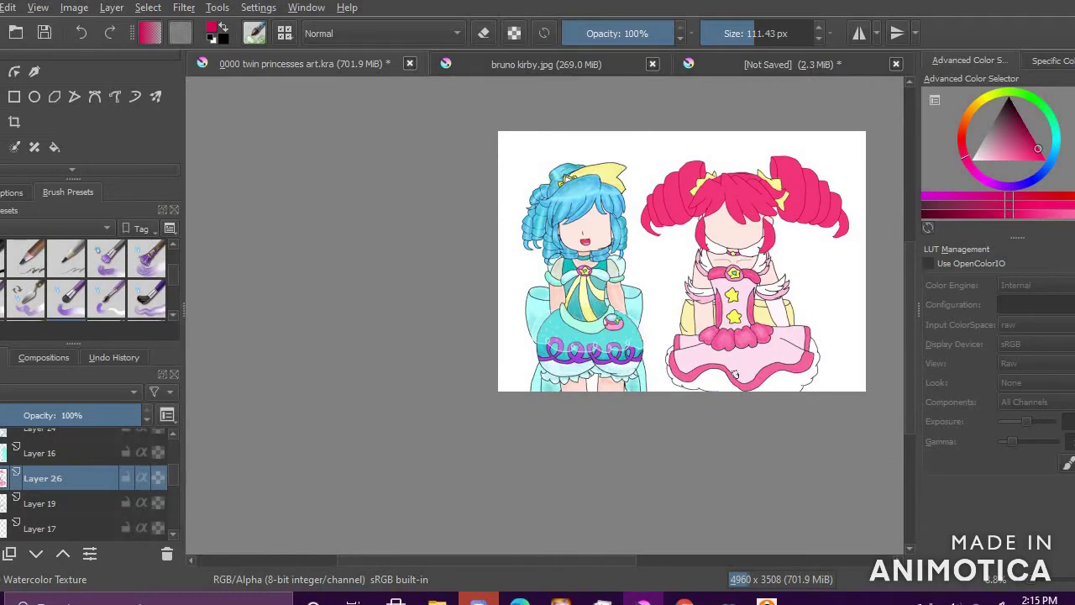
Step: Shade the pale front panel of the bodice around the two stars with medium pink
scroll(735, 375, up, 5)
ctrl+click(506, 476)
mouse_move(502, 497)
mouse_down()
mouse_move(560, 529)
mouse_move(636, 456)
mouse_move(468, 307)
mouse_move(569, 384)
mouse_move(664, 261)
mouse_up()
click(1019, 152)
scroll(648, 443, down, 3)
scroll(542, 464, up, 1)
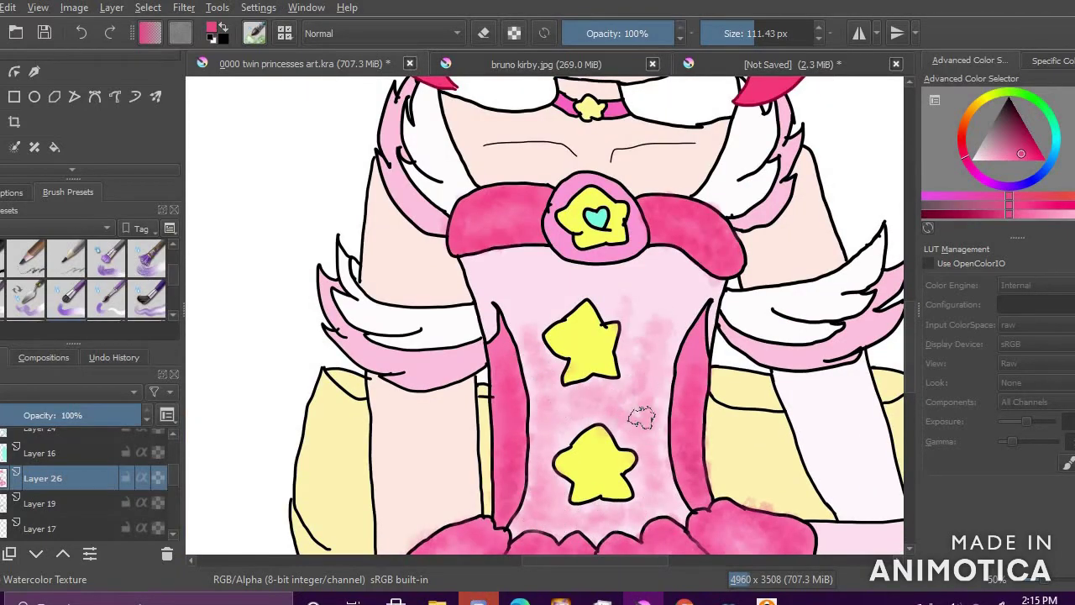
mouse_move(652, 467)
mouse_down()
mouse_move(650, 397)
mouse_move(564, 435)
mouse_up()
scroll(566, 434, down, 2)
scroll(662, 445, up, 2)
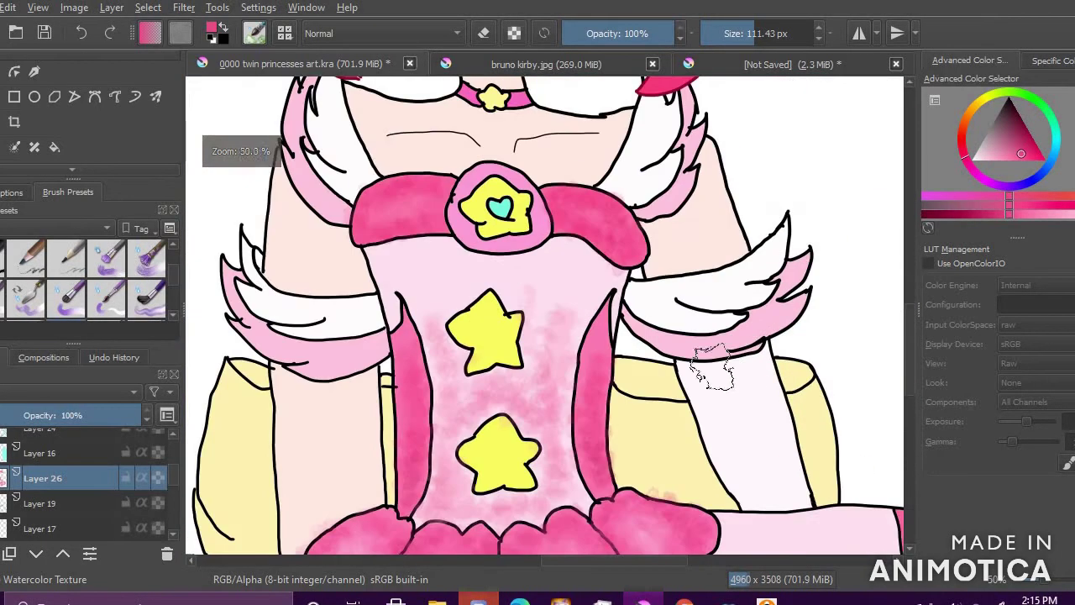
Step: Blend the front panel's shading around the stars with light and medium pinks
click(988, 159)
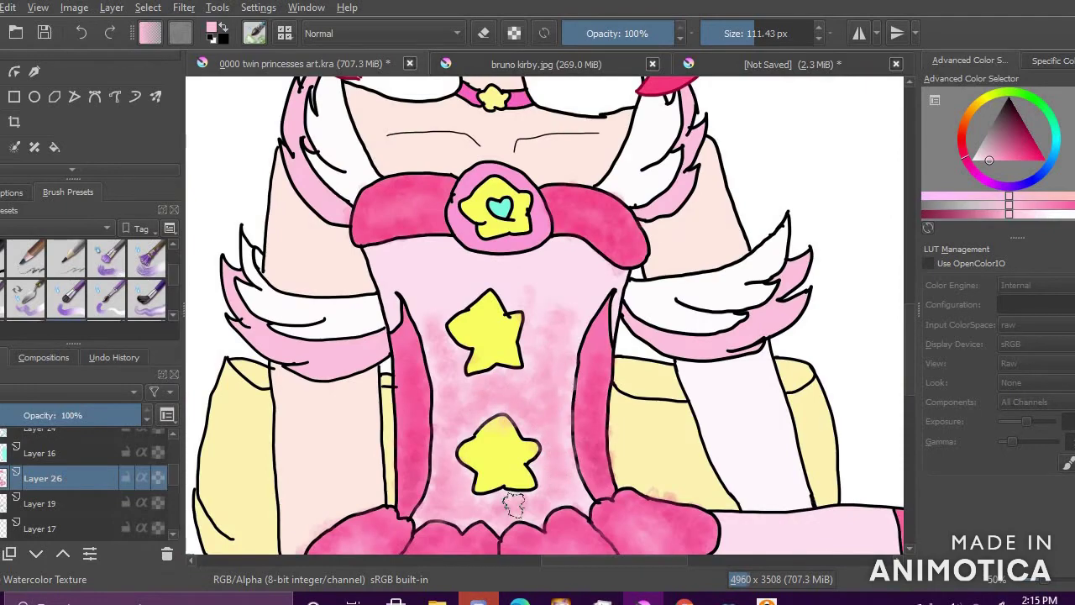
click(1004, 160)
scroll(558, 491, up, 6)
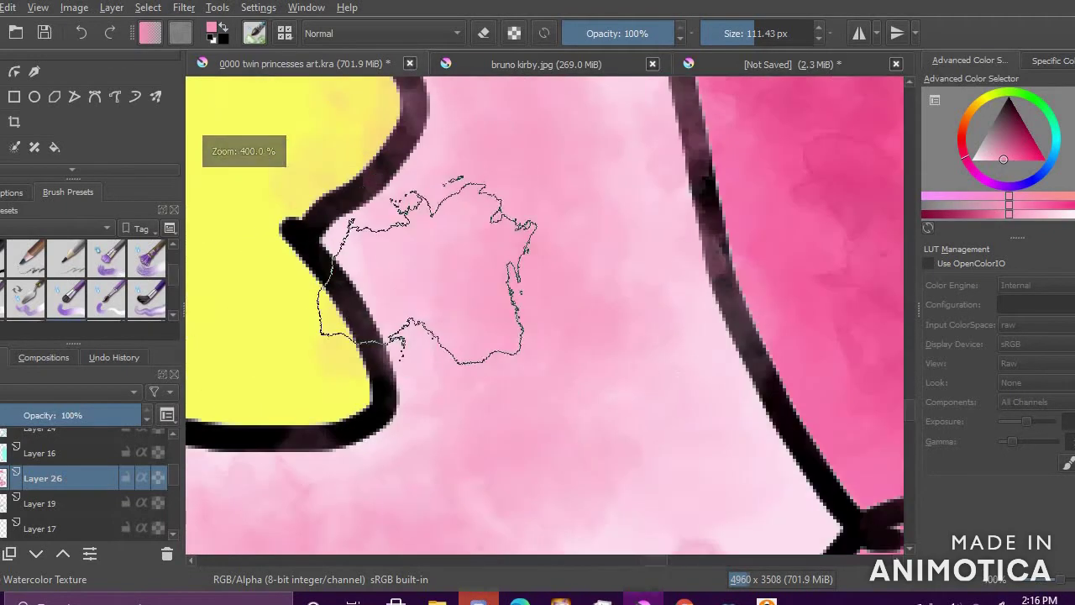
scroll(428, 276, down, 6)
scroll(311, 256, up, 4)
scroll(462, 320, down, 1)
scroll(663, 164, down, 2)
scroll(662, 151, down, 3)
scroll(706, 118, up, 2)
Step: Lighten the front panel between and below the stars with very pale pink and a sampled panel pink
drag(993, 143, 981, 160)
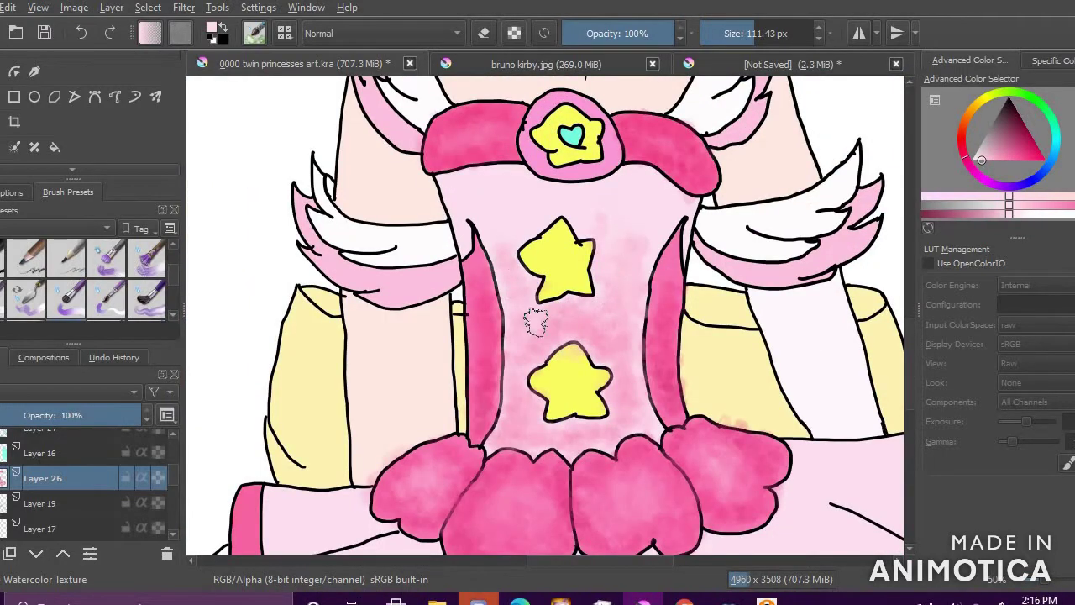
ctrl+click(617, 410)
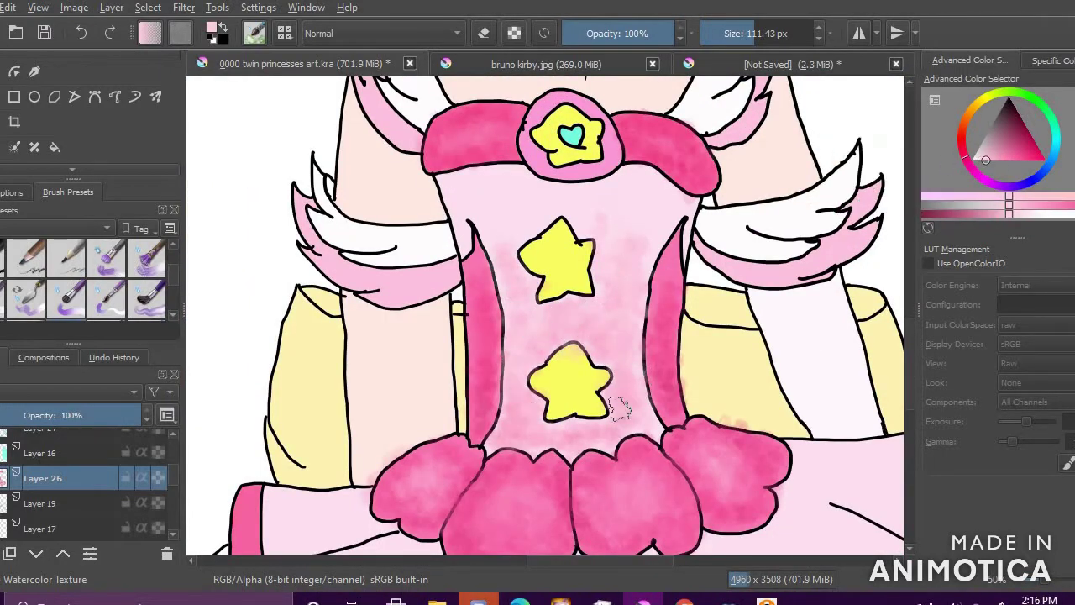
scroll(542, 340, down, 5)
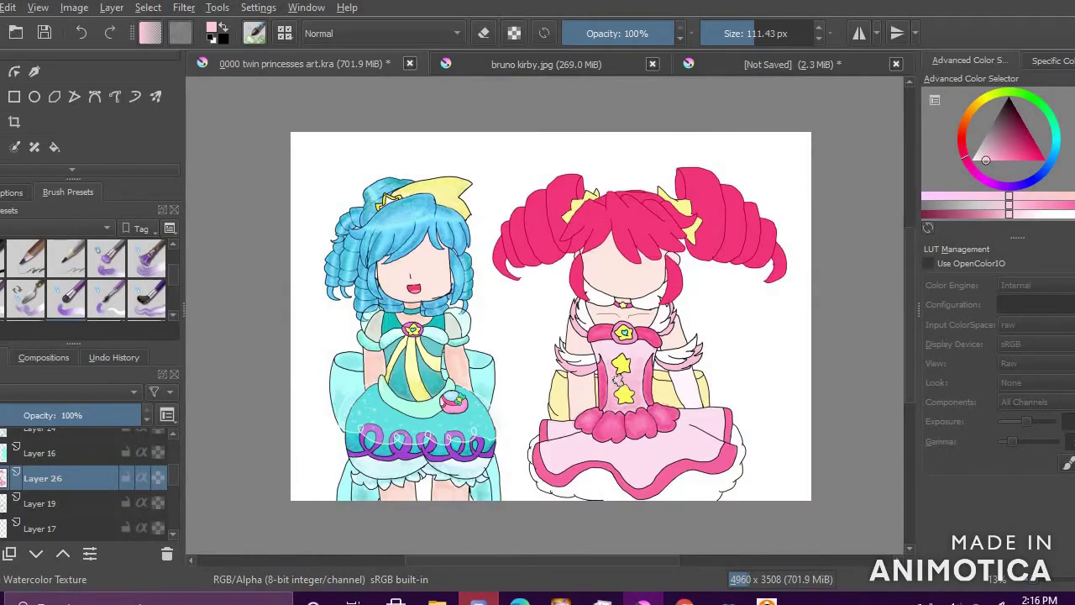
Step: Lay in fold shadows across the pink princess's pale skirt with medium pink
scroll(619, 391, up, 3)
scroll(620, 382, down, 4)
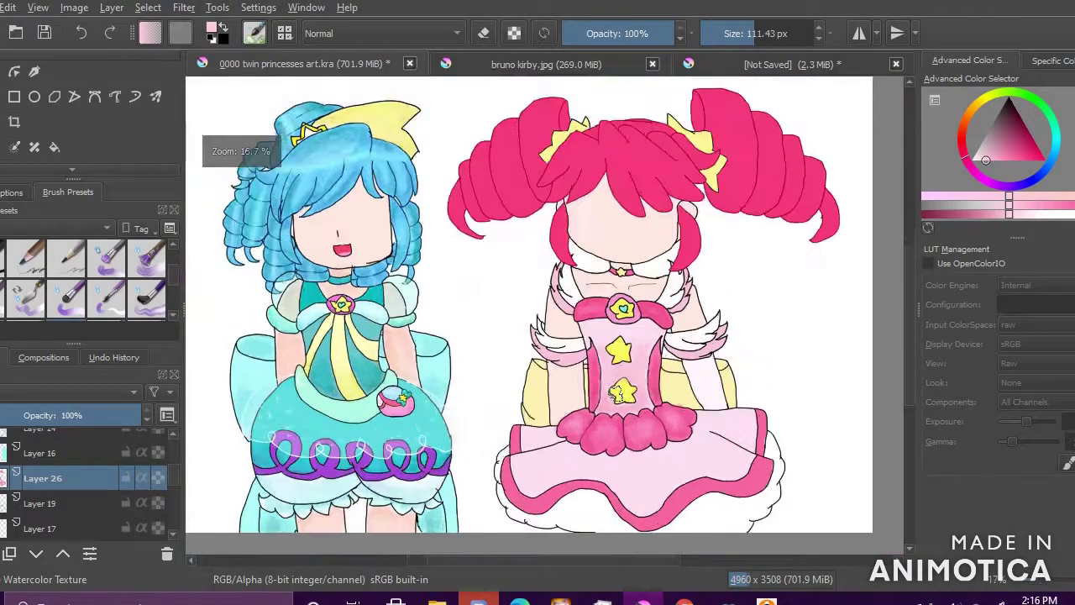
scroll(747, 218, up, 3)
click(1006, 160)
scroll(474, 504, down, 6)
scroll(444, 469, up, 8)
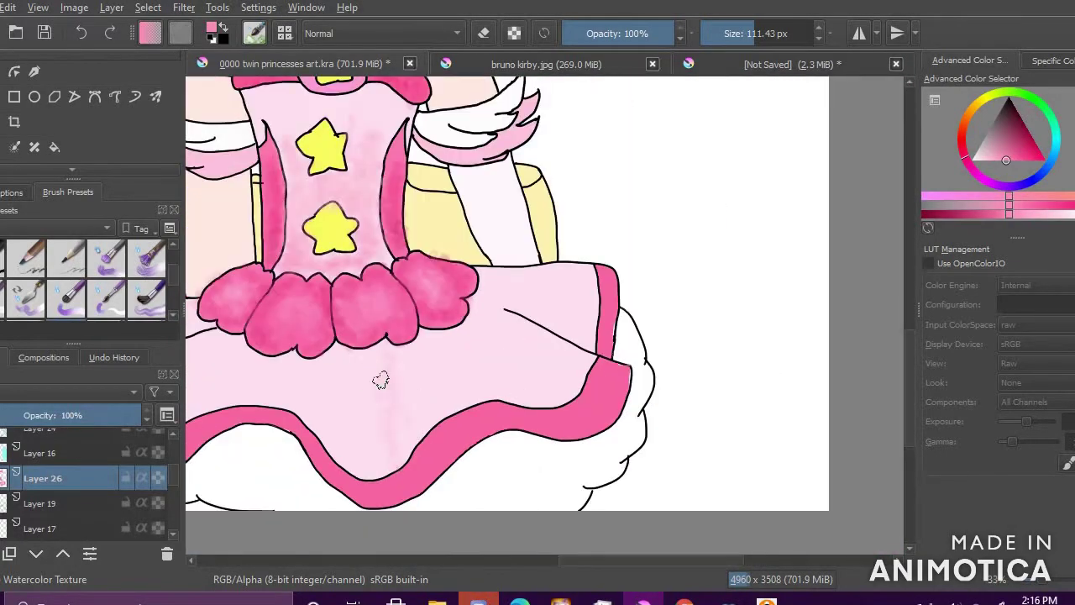
scroll(559, 366, down, 1)
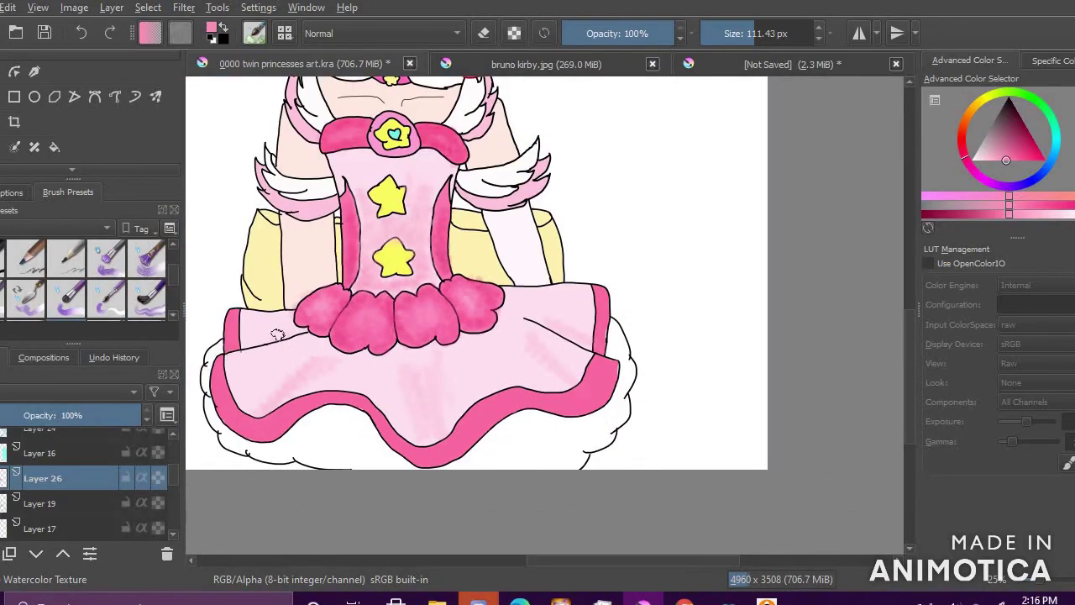
scroll(661, 222, down, 1)
Step: Deepen the skirt's left and centre fold shadows with a darker, muted pink
click(1014, 151)
scroll(384, 328, up, 4)
mouse_move(418, 473)
mouse_down()
mouse_move(461, 351)
mouse_move(597, 239)
mouse_up()
drag(817, 298, 847, 415)
scroll(797, 368, down, 4)
scroll(832, 416, up, 4)
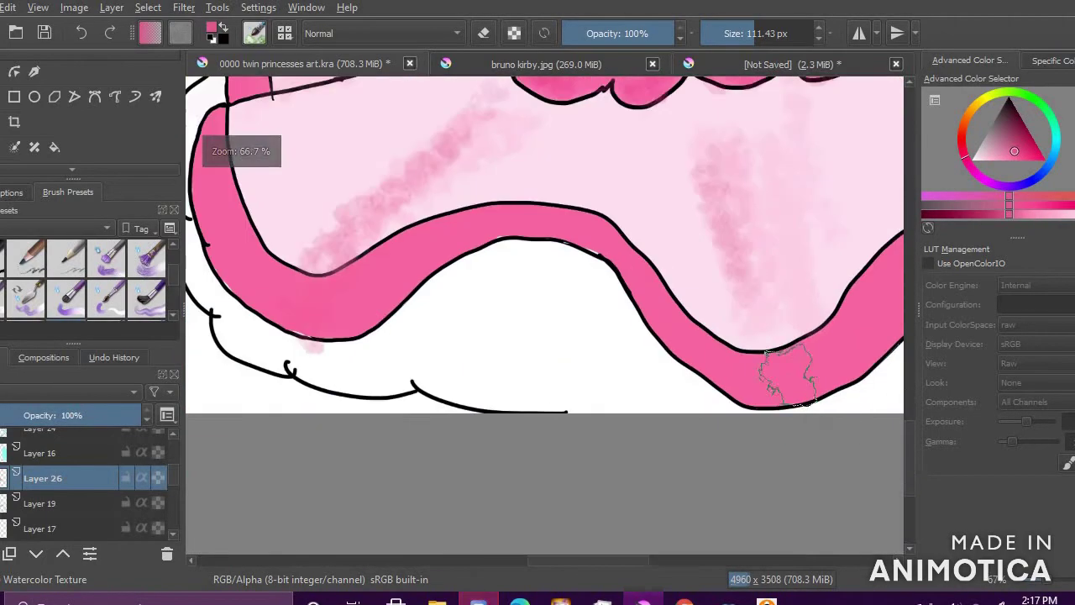
Step: Blend the skirt's left and centre fold shadows with medium and light pinks
click(1010, 160)
mouse_move(698, 142)
mouse_down()
mouse_move(715, 163)
mouse_move(716, 195)
mouse_move(686, 205)
mouse_up()
mouse_move(367, 238)
mouse_down()
mouse_move(297, 227)
mouse_move(361, 136)
mouse_up()
click(990, 159)
scroll(412, 276, down, 2)
scroll(341, 220, up, 2)
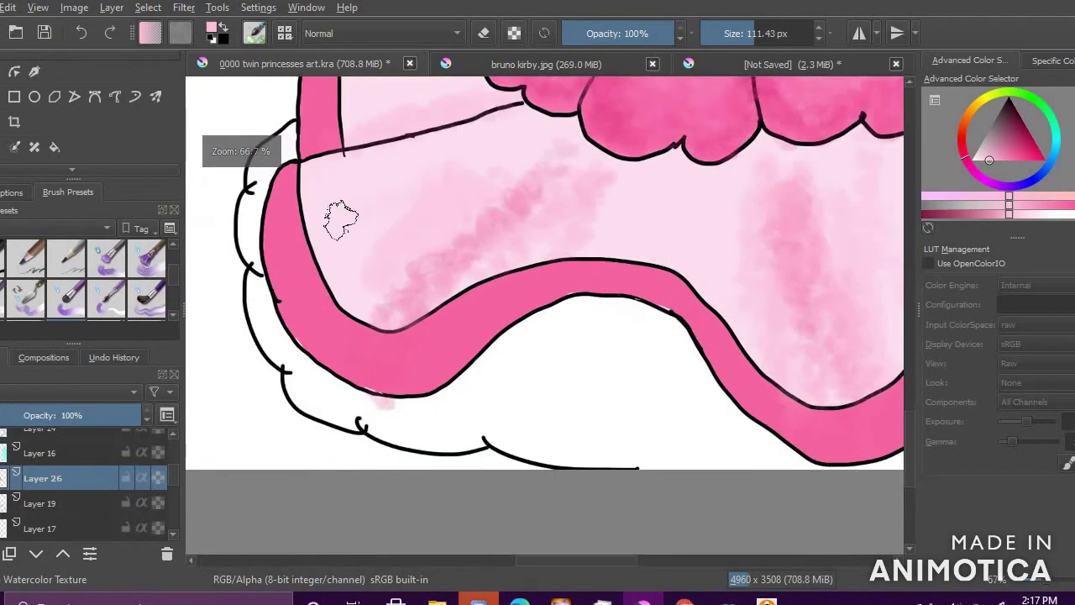
click(1002, 153)
mouse_move(416, 222)
mouse_down()
mouse_move(403, 268)
mouse_move(375, 307)
mouse_up()
Step: Shade the hem band's lower-left curve and the left back flap's edge with dark pinks
click(1012, 137)
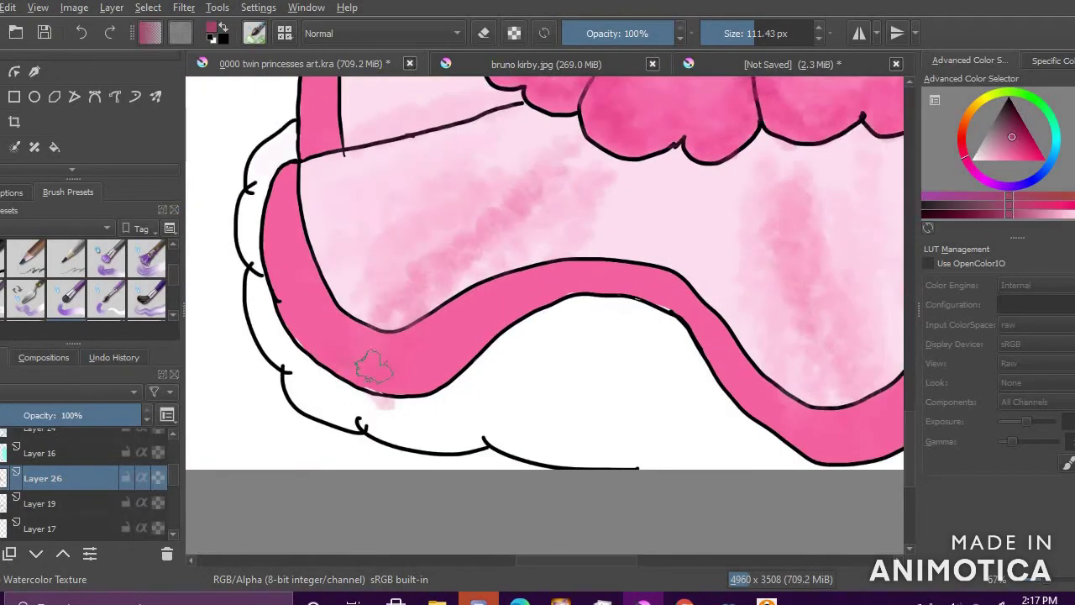
scroll(862, 429, down, 2)
scroll(504, 298, up, 2)
click(1029, 151)
mouse_move(725, 262)
mouse_down()
mouse_move(775, 267)
mouse_move(887, 220)
mouse_move(729, 272)
mouse_up()
drag(750, 492, 793, 503)
scroll(794, 495, down, 1)
scroll(825, 470, up, 1)
mouse_move(739, 437)
mouse_down()
mouse_move(843, 348)
mouse_move(714, 433)
mouse_up()
Step: Shade the skirt's left back flap along the fold line with sampled, light and medium pinks
ctrl+click(821, 283)
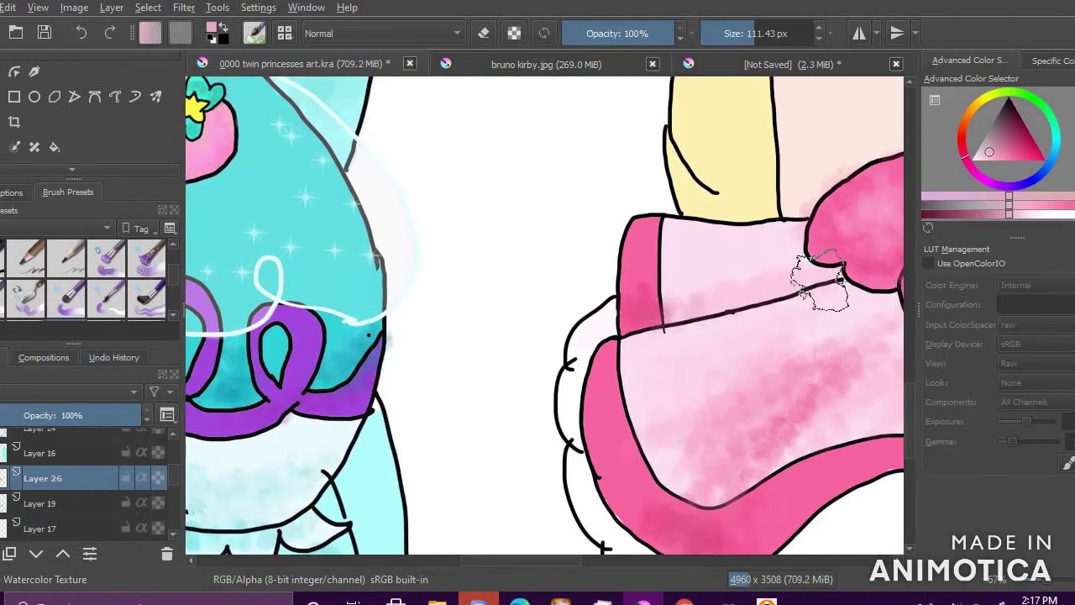
scroll(685, 390, down, 1)
ctrl+click(678, 408)
scroll(740, 334, up, 1)
ctrl+click(676, 340)
click(988, 161)
click(1000, 160)
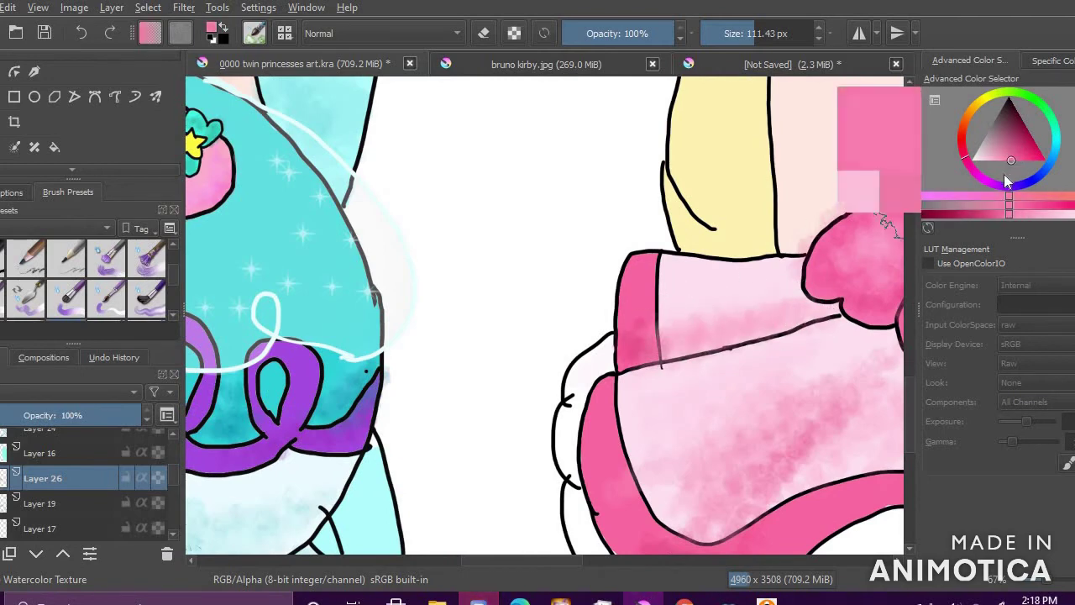
click(987, 160)
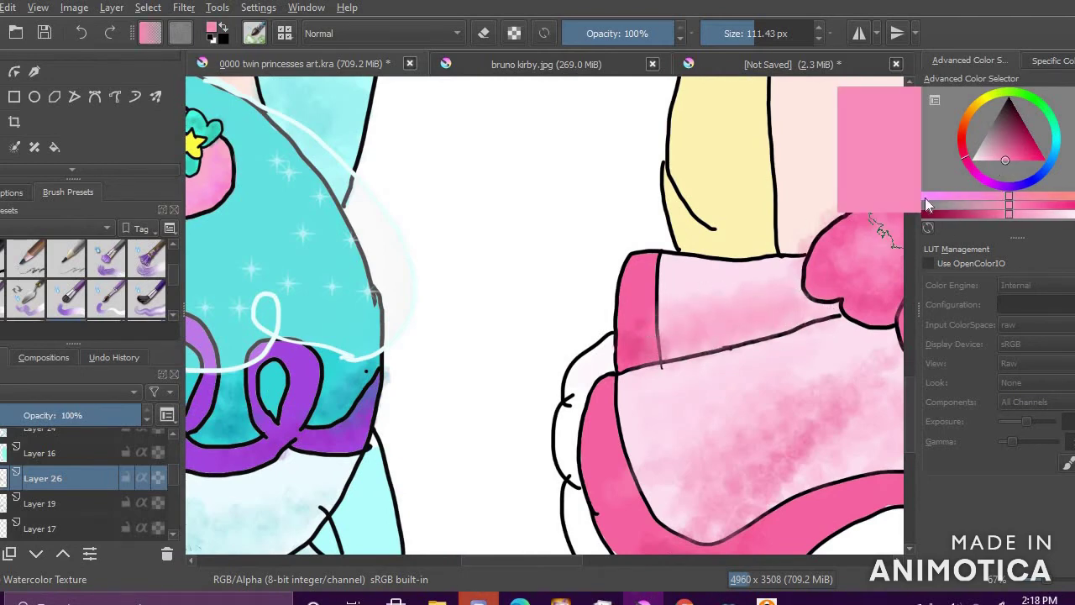
Step: Build up the skirt's left fold shadow near the hem with deep and medium pinks
click(1026, 153)
scroll(648, 316, down, 9)
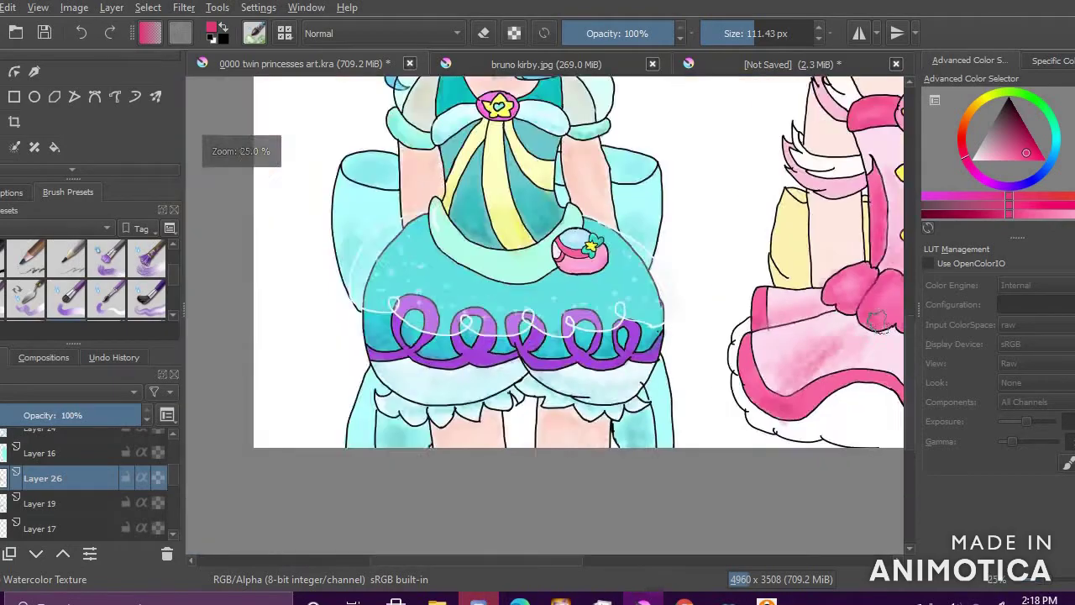
scroll(573, 520, up, 5)
scroll(586, 527, up, 2)
scroll(588, 531, down, 1)
scroll(640, 501, down, 1)
click(1015, 159)
scroll(640, 539, up, 3)
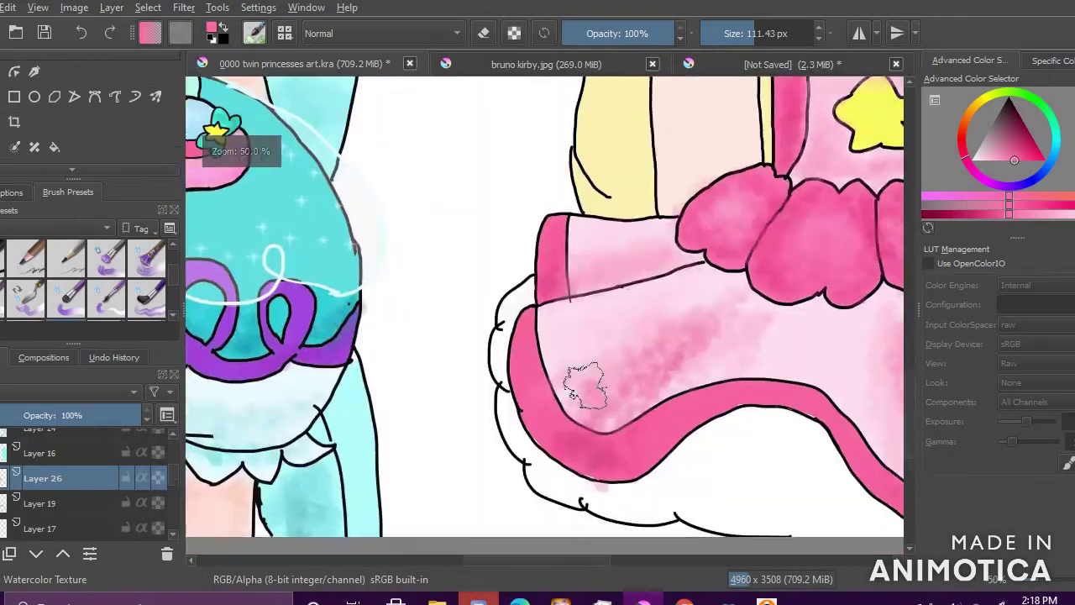
Step: Soften the skirt's left fold into the pale fabric with light pinks and pinks sampled from the skirt
click(996, 160)
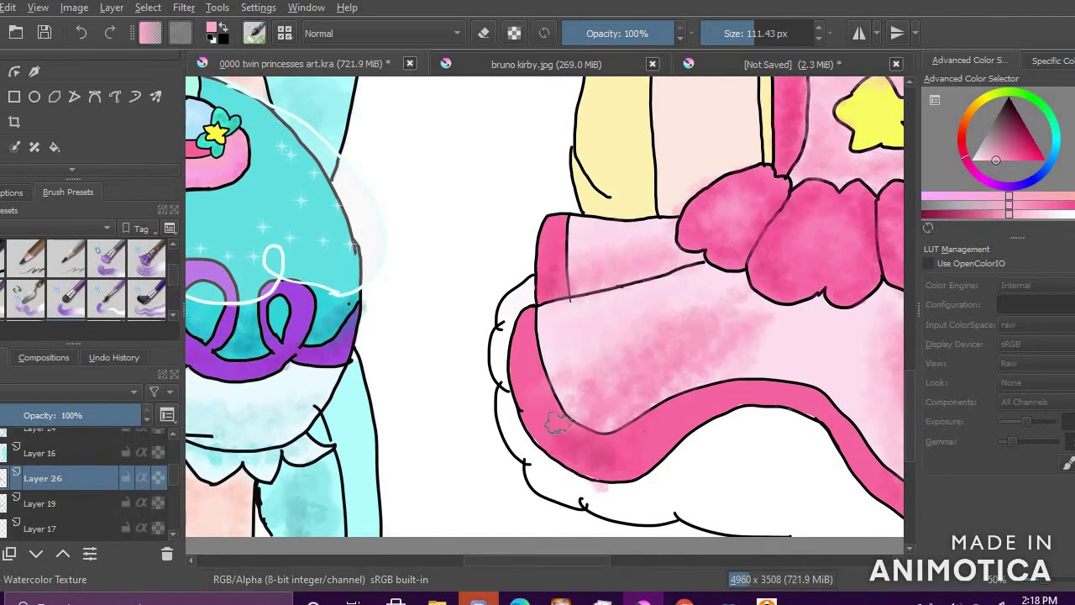
click(1036, 156)
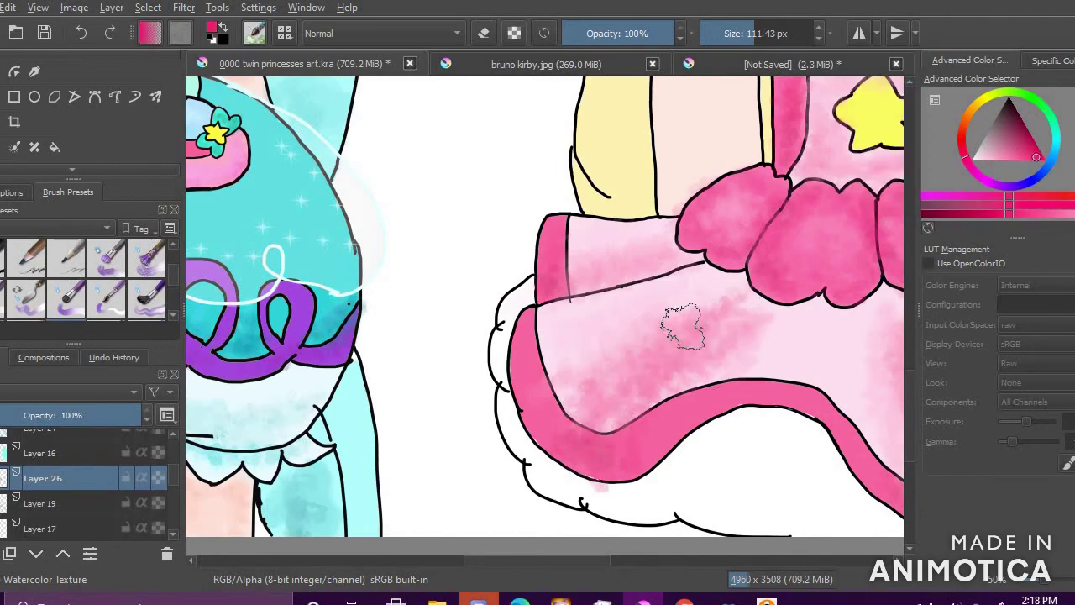
click(974, 160)
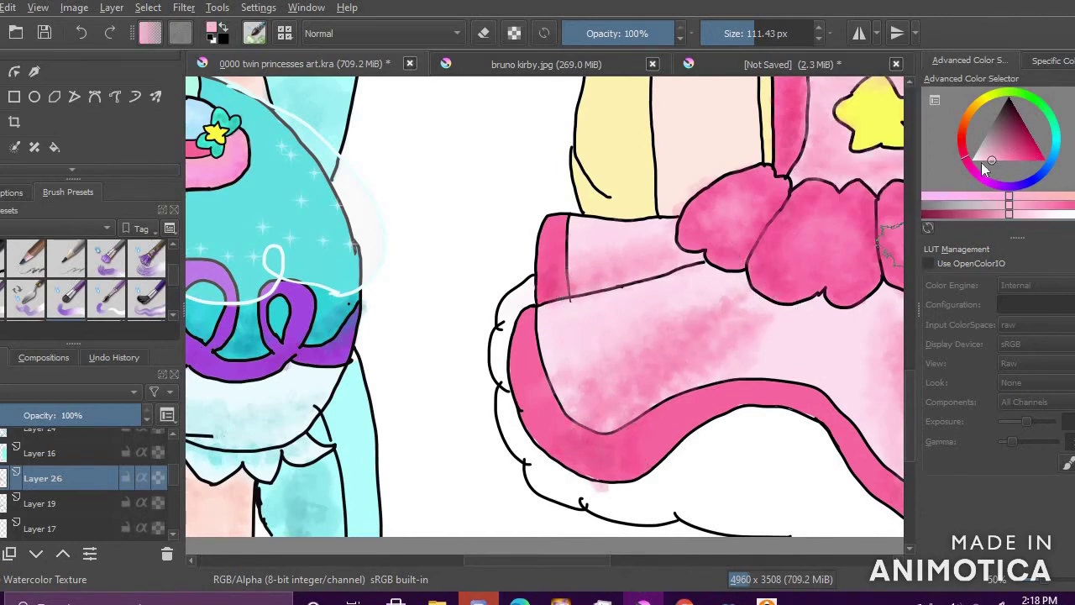
ctrl+click(796, 391)
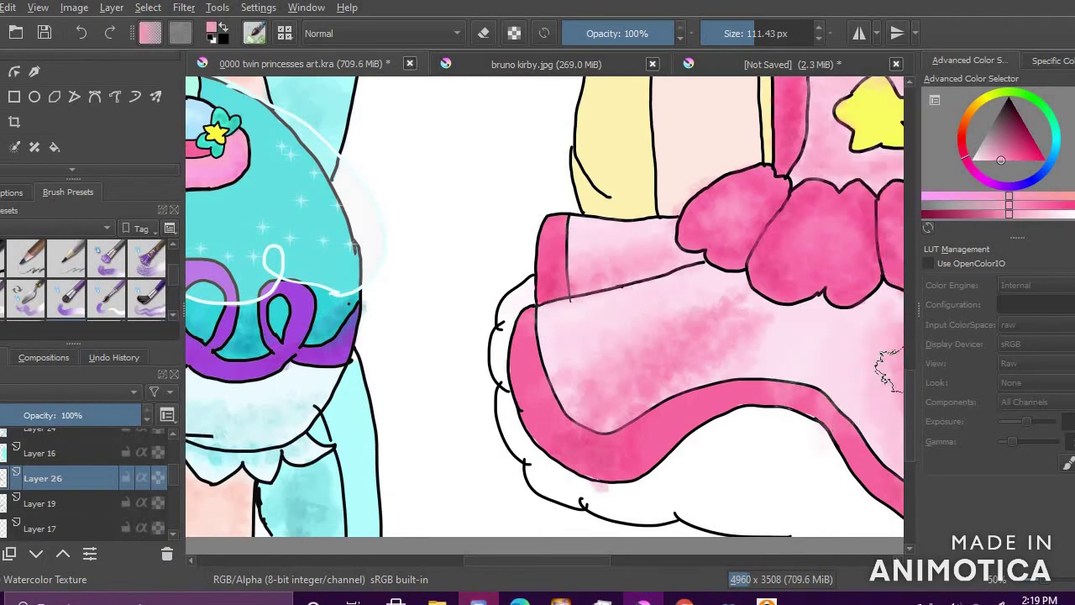
ctrl+click(756, 313)
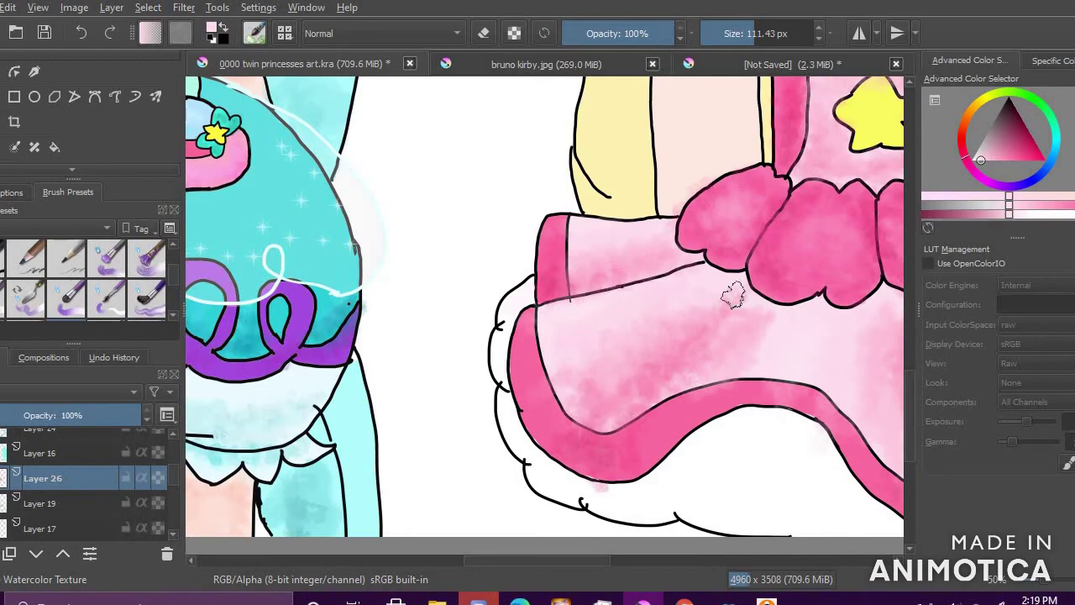
Step: Shade the skirt's centre fold below the ruffle with medium pinks and a pink sampled from the fold
scroll(651, 365, down, 4)
scroll(724, 373, up, 4)
click(1007, 153)
click(1009, 159)
ctrl+click(713, 333)
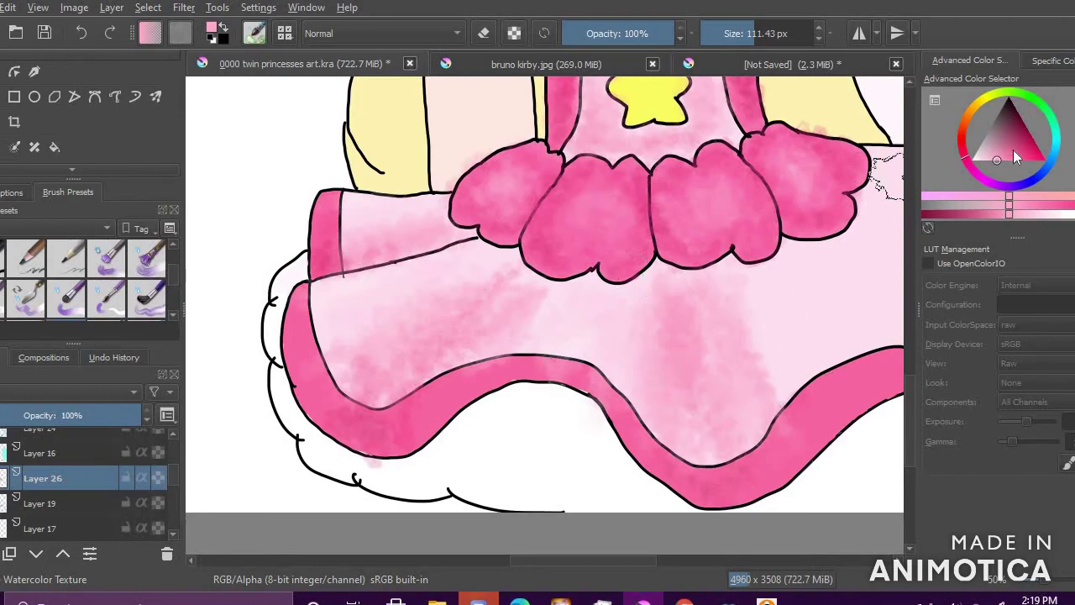
click(1022, 154)
ctrl+click(682, 382)
scroll(710, 403, up, 2)
scroll(712, 370, down, 5)
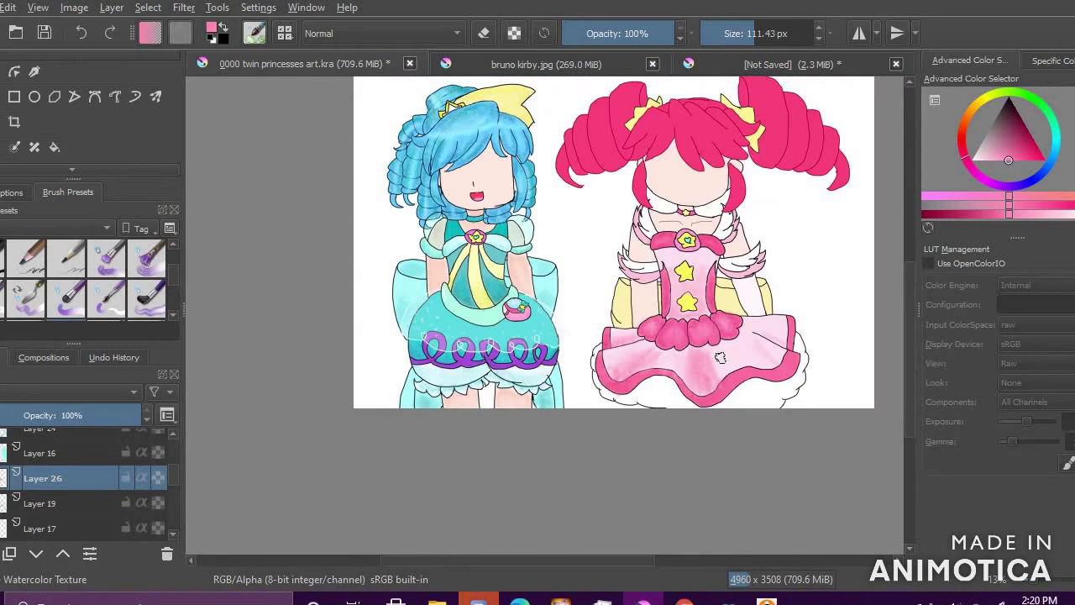
Step: Lighten and smooth the skirt's centre and left folds with very pale pink
scroll(752, 363, up, 4)
click(981, 161)
mouse_move(525, 399)
mouse_down()
mouse_move(546, 468)
mouse_move(471, 492)
mouse_up()
scroll(509, 516, down, 5)
scroll(509, 515, up, 5)
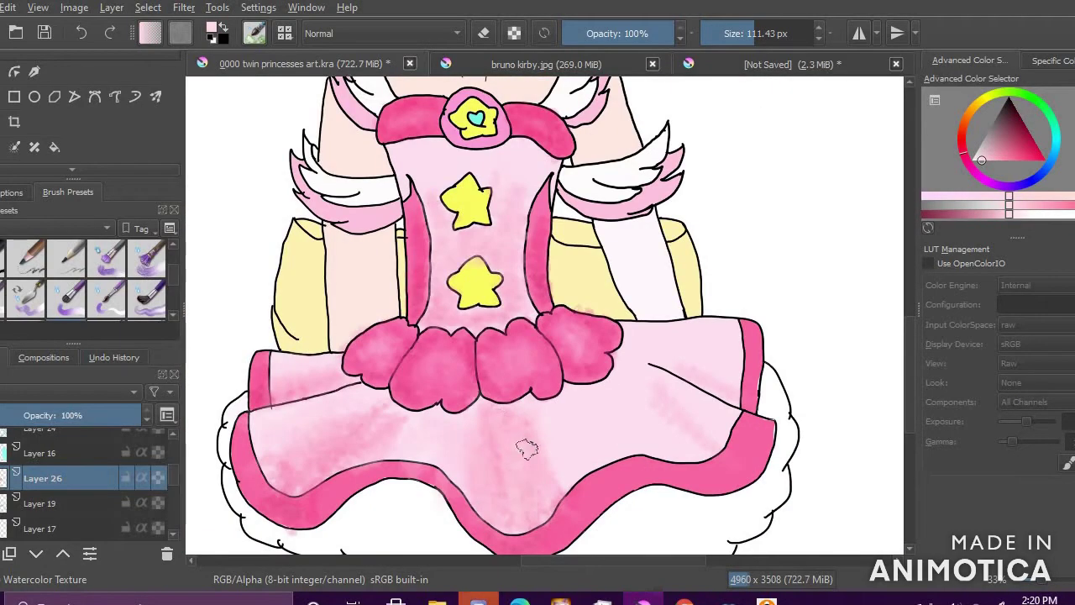
scroll(528, 476, down, 4)
scroll(685, 510, up, 5)
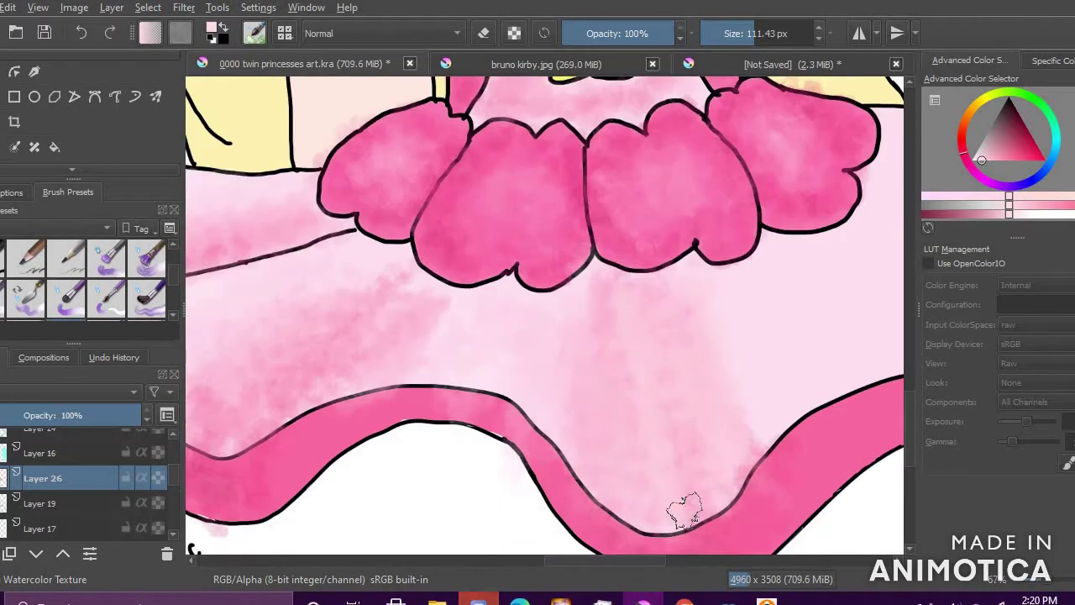
scroll(395, 367, down, 3)
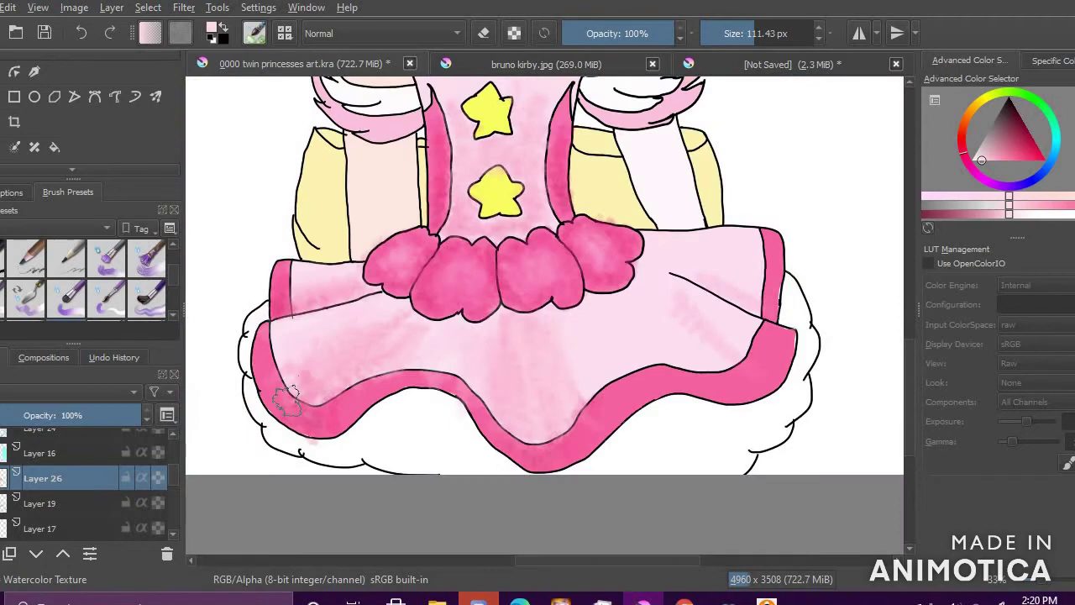
scroll(350, 306, up, 3)
scroll(282, 328, up, 2)
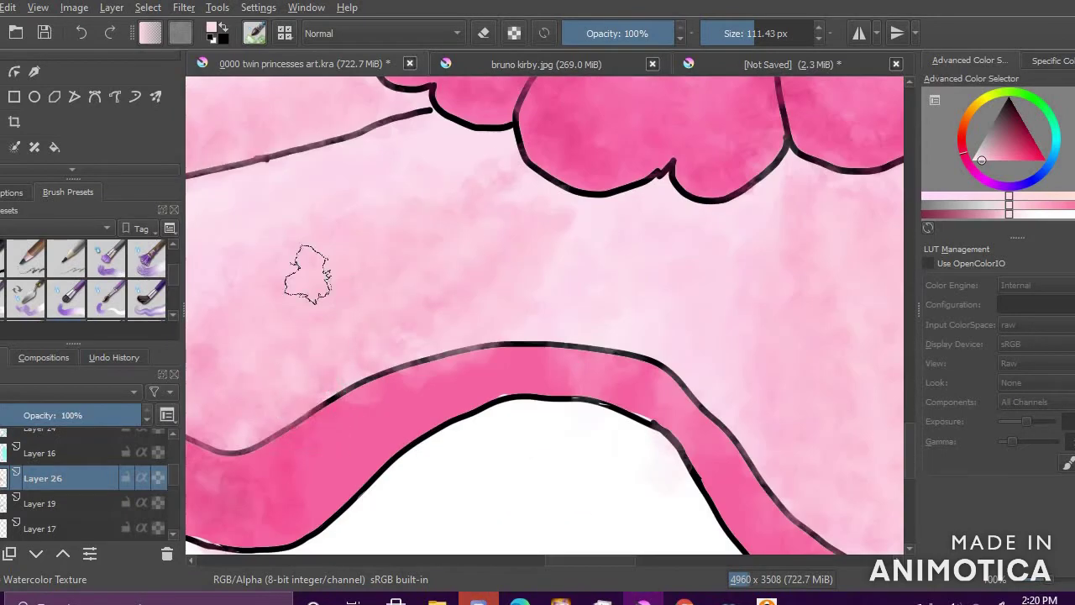
scroll(356, 307, down, 3)
scroll(564, 286, up, 1)
Step: Shade the hem band's left and centre curves and the left back flap's edge with strong pinks
ctrl+click(739, 375)
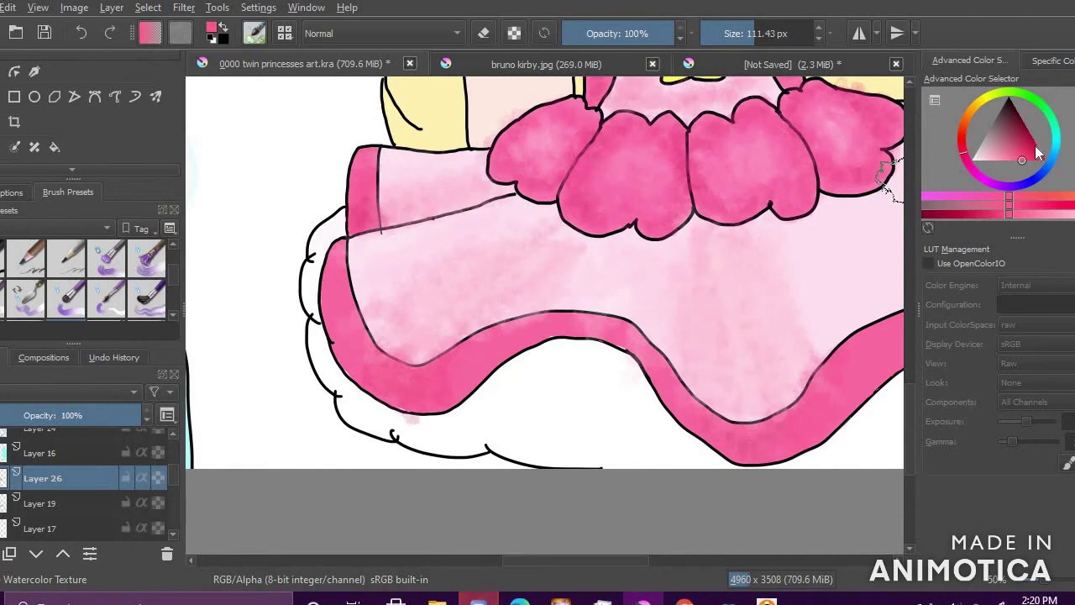
click(3, 148)
click(756, 173)
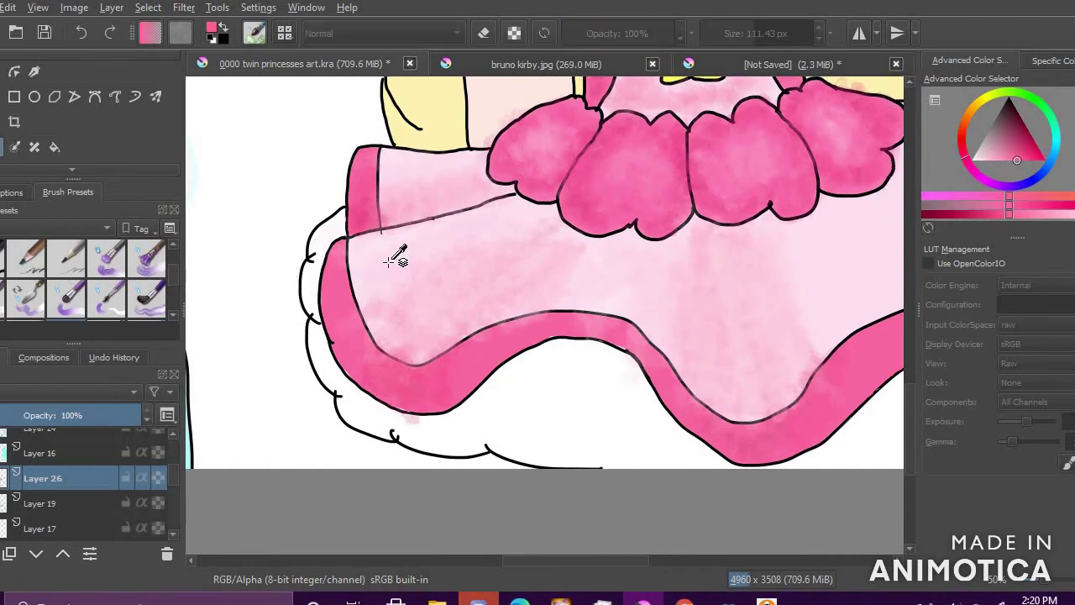
click(1024, 161)
key(b)
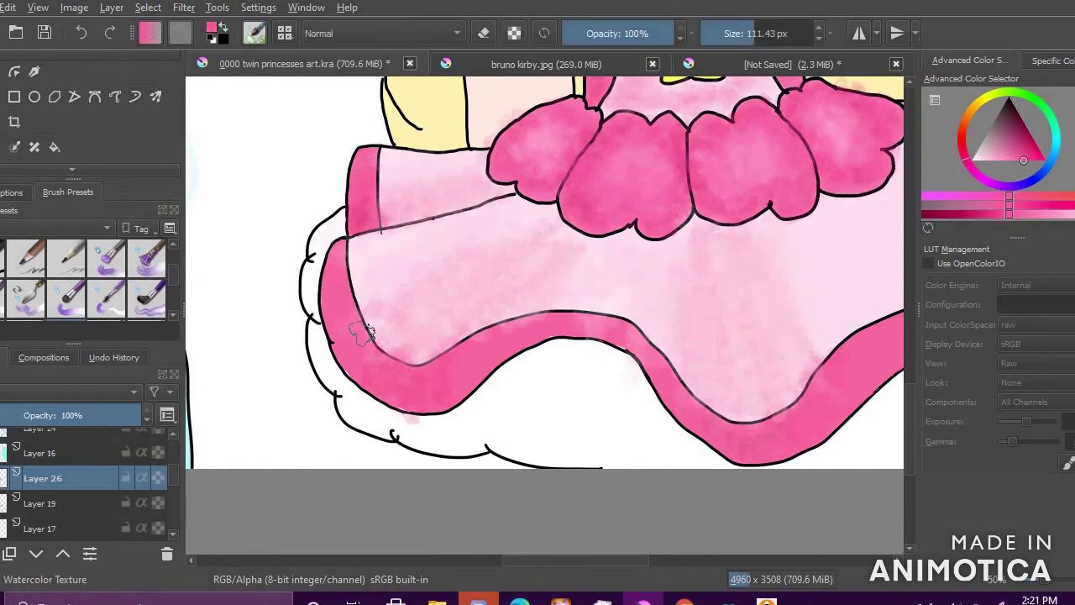
click(1028, 154)
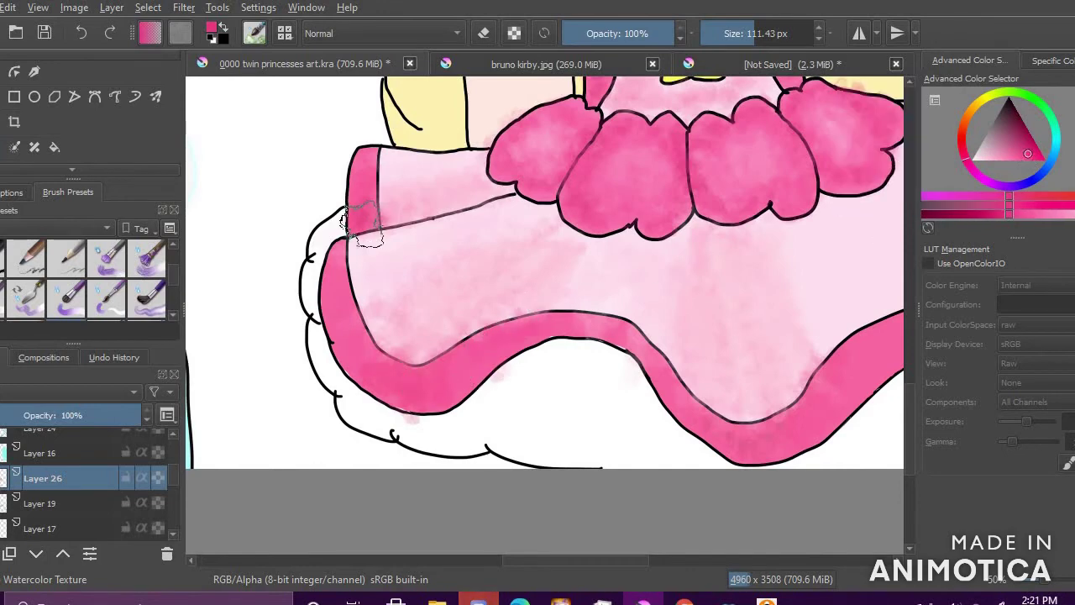
drag(1023, 160, 1010, 160)
click(1025, 154)
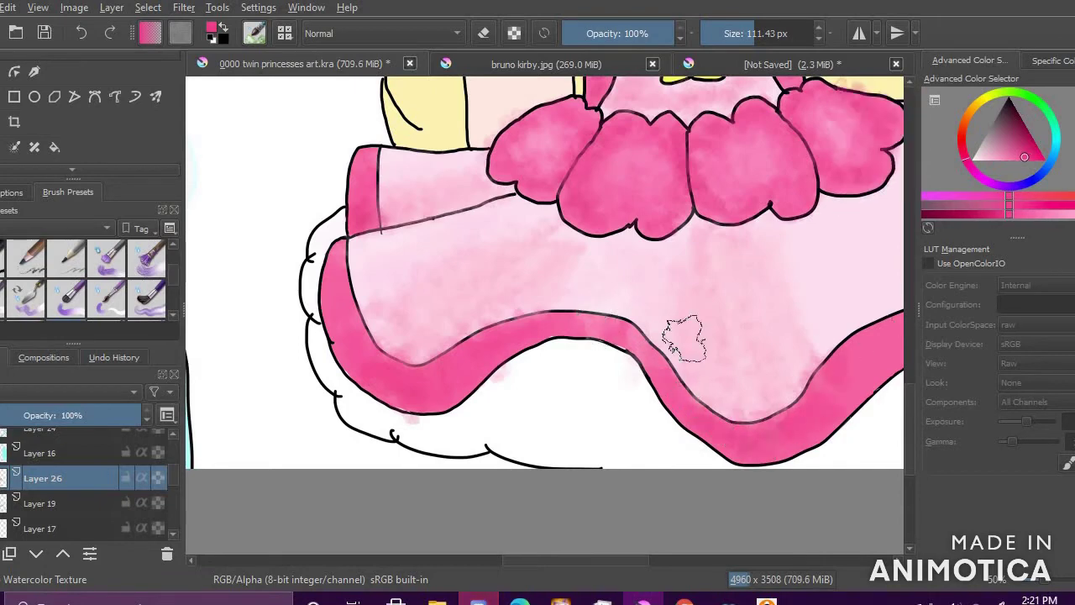
Step: Touch up the pale skirt above the left hem arch with sampled pale pink and the arch's band with medium pinks
ctrl+click(890, 214)
mouse_move(594, 320)
mouse_down()
mouse_move(617, 297)
mouse_move(565, 299)
mouse_up()
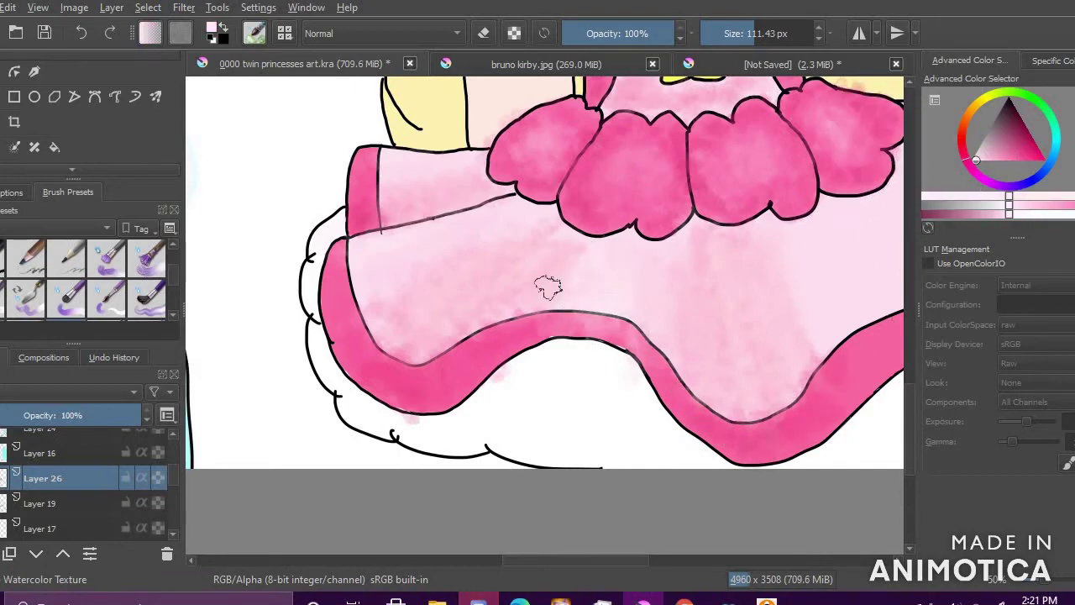
click(1012, 152)
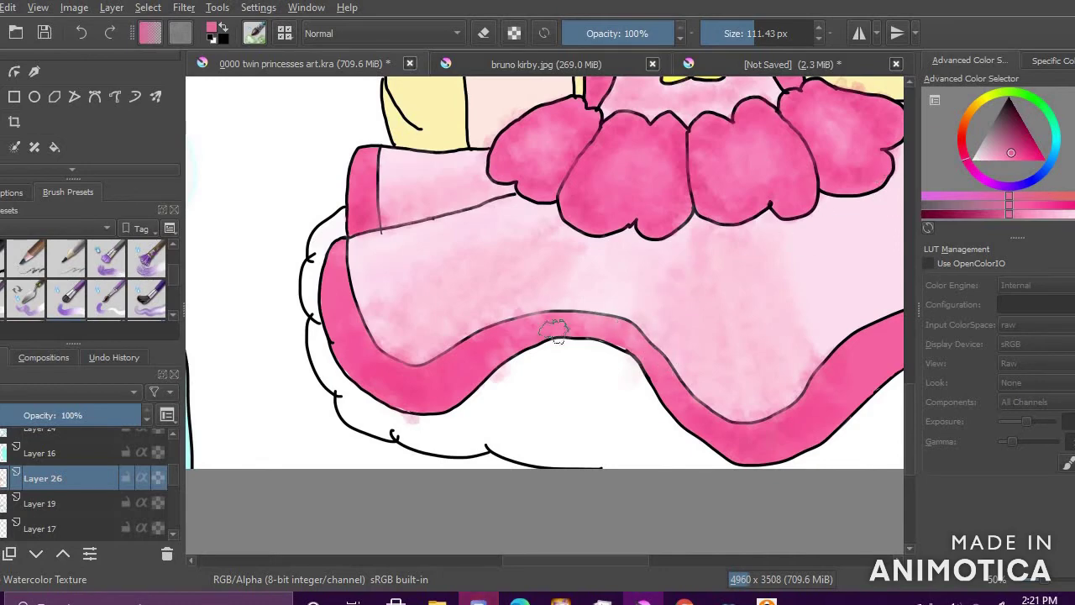
click(1022, 159)
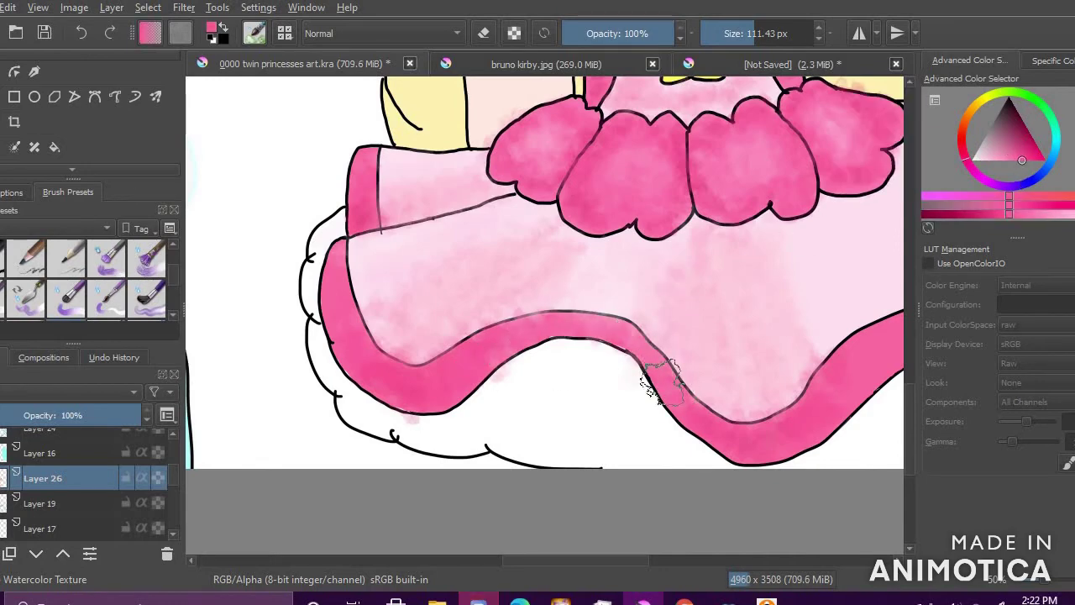
Step: Add light pink highlights to the left hem band and the left back flap's edge
click(990, 160)
drag(339, 256, 352, 353)
drag(363, 164, 368, 195)
Step: Shade the skirt's right folds with medium and pale pinks and its right hem band with deeper pinks
scroll(491, 296, down, 3)
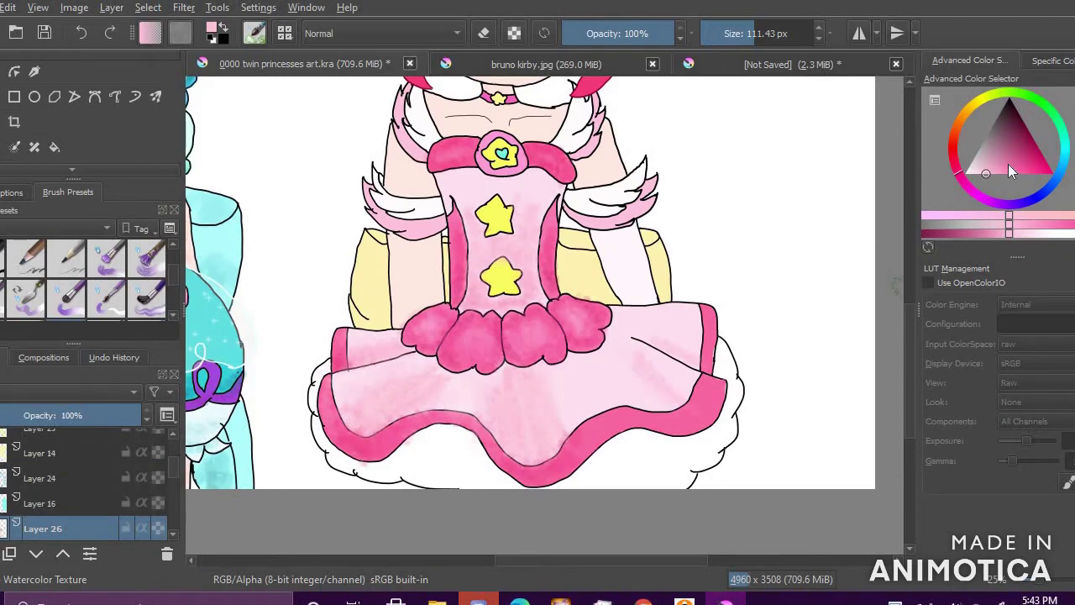
click(1008, 173)
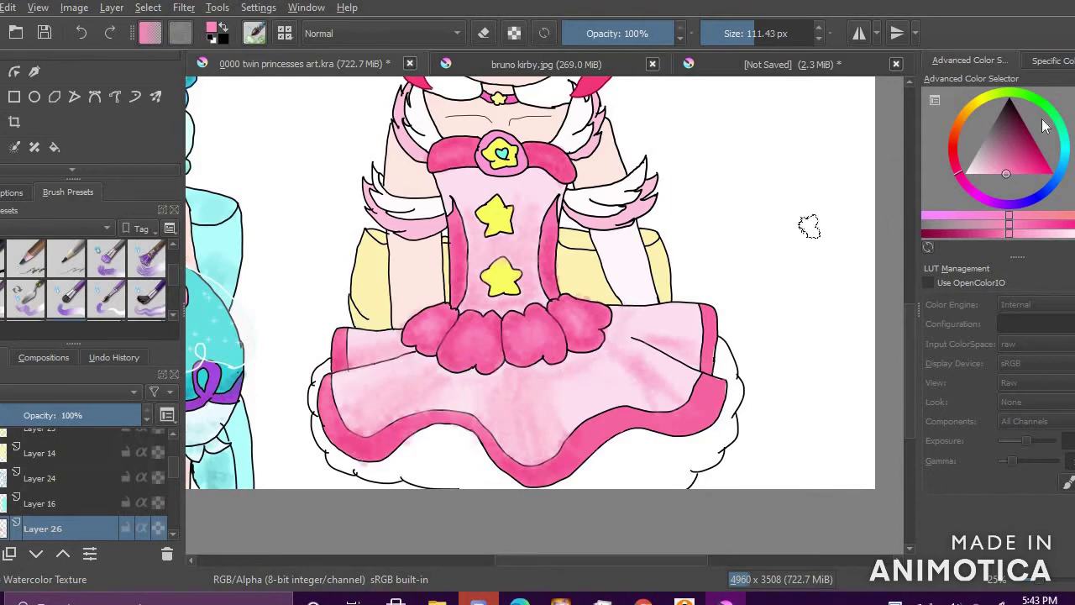
click(973, 173)
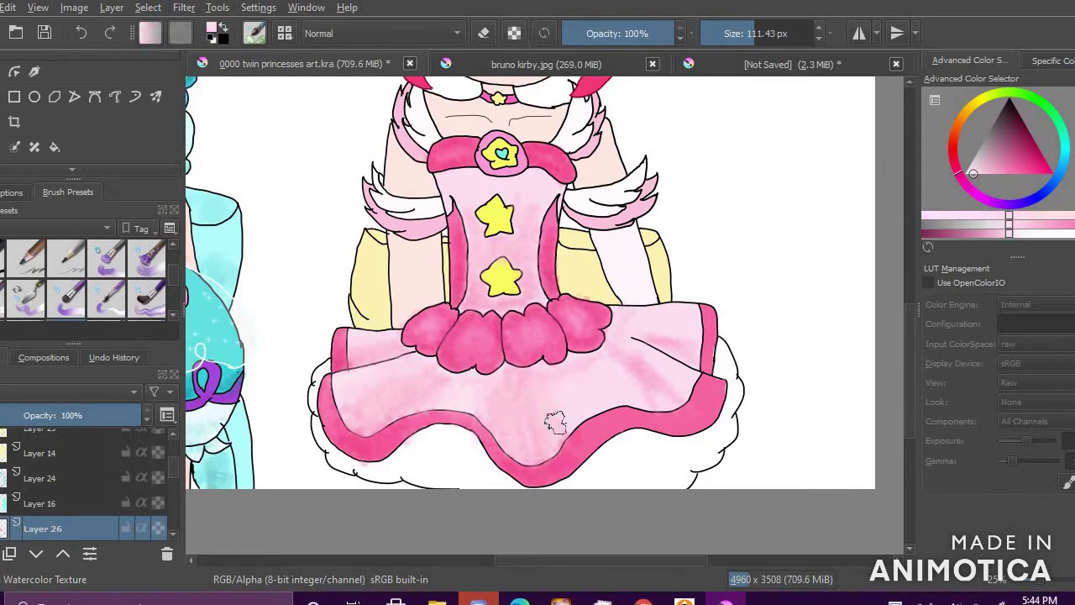
click(1018, 167)
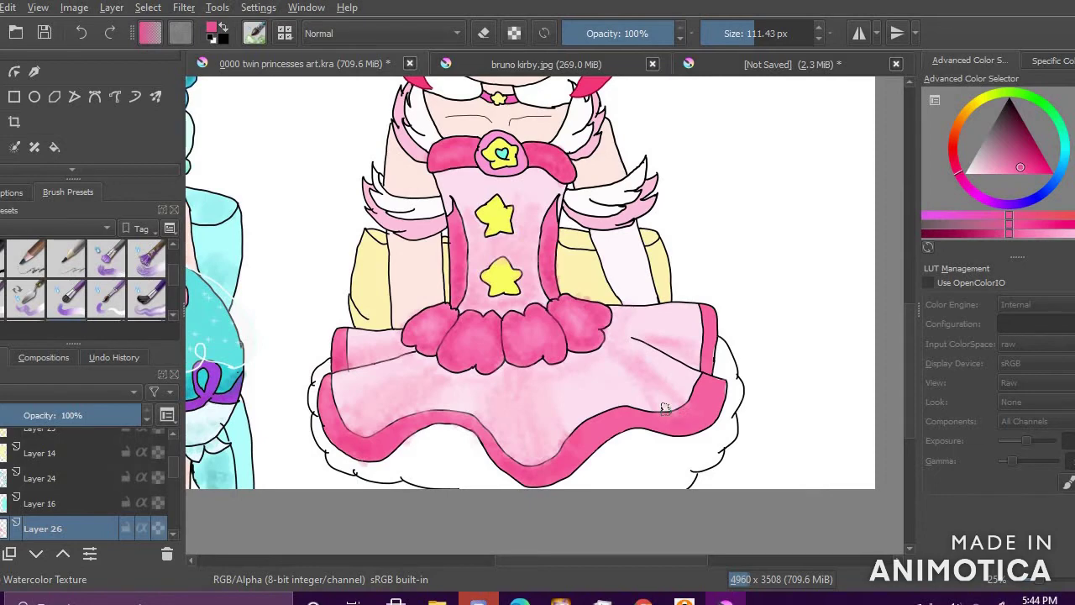
click(1036, 167)
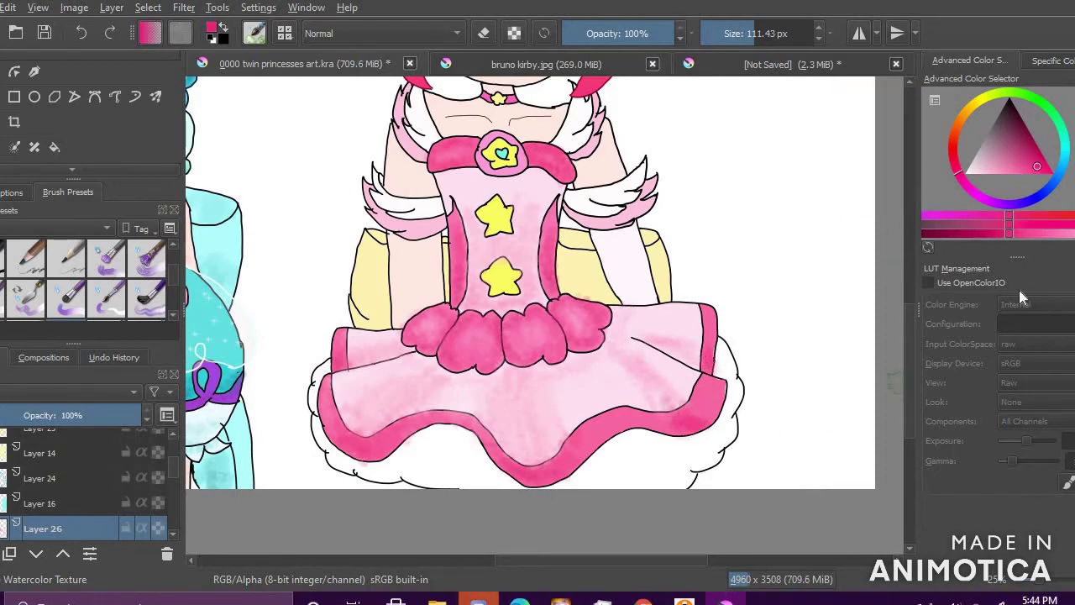
Step: Shade the white petticoat ruffle below the hem with pale and dusty pinks, using a 165.36 px watercolor brush
click(973, 175)
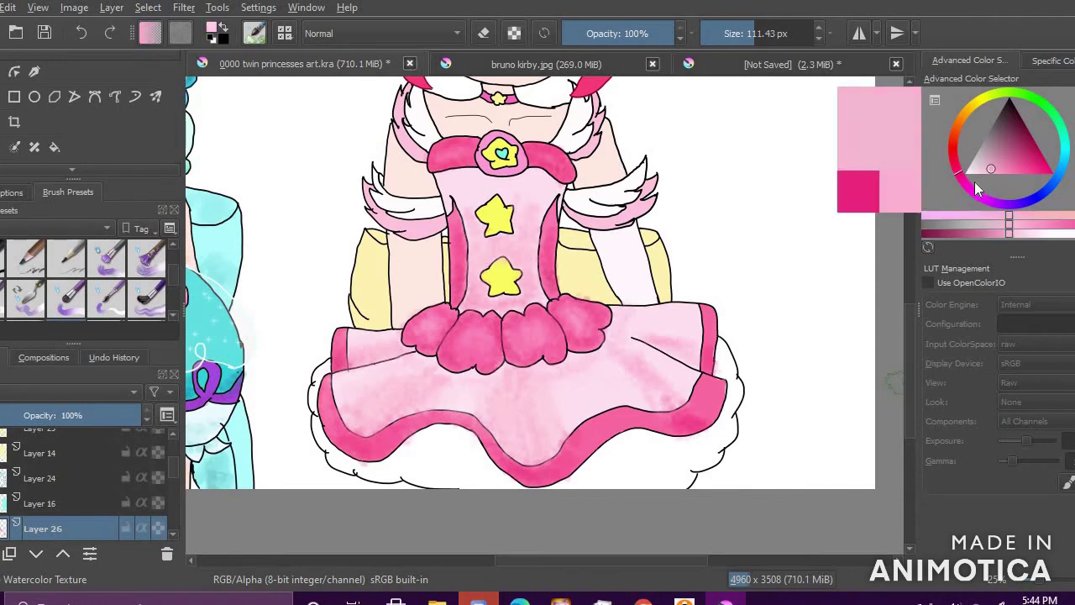
click(999, 173)
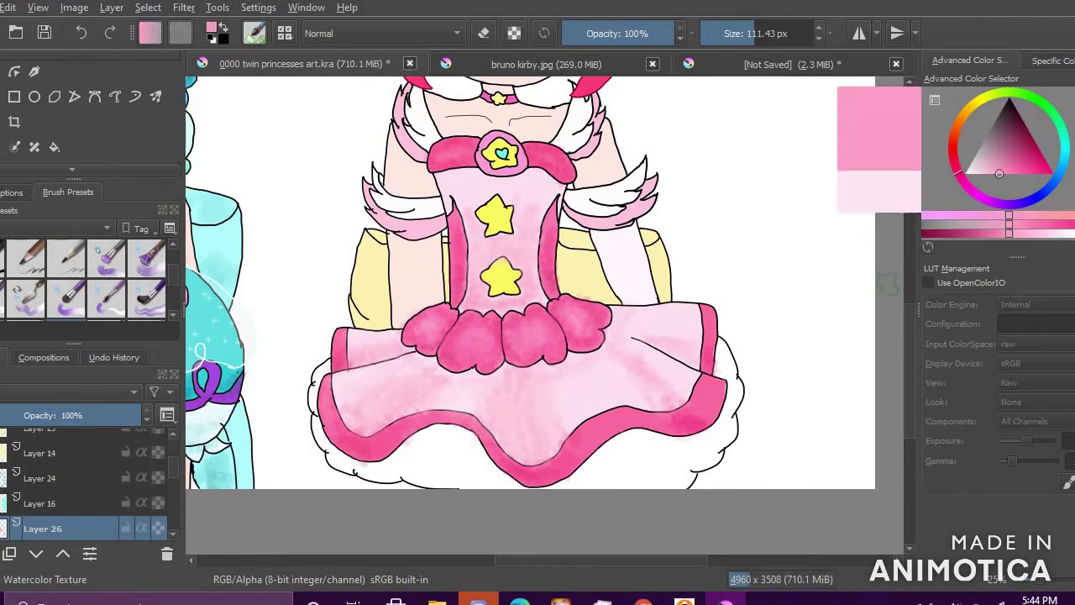
click(970, 174)
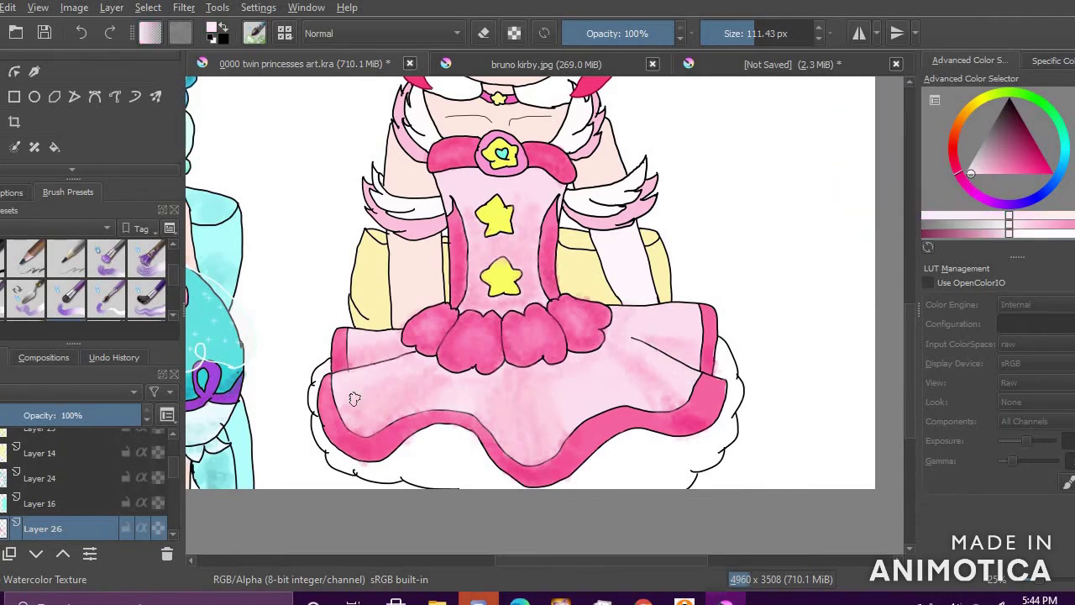
click(979, 173)
key(bracketright)
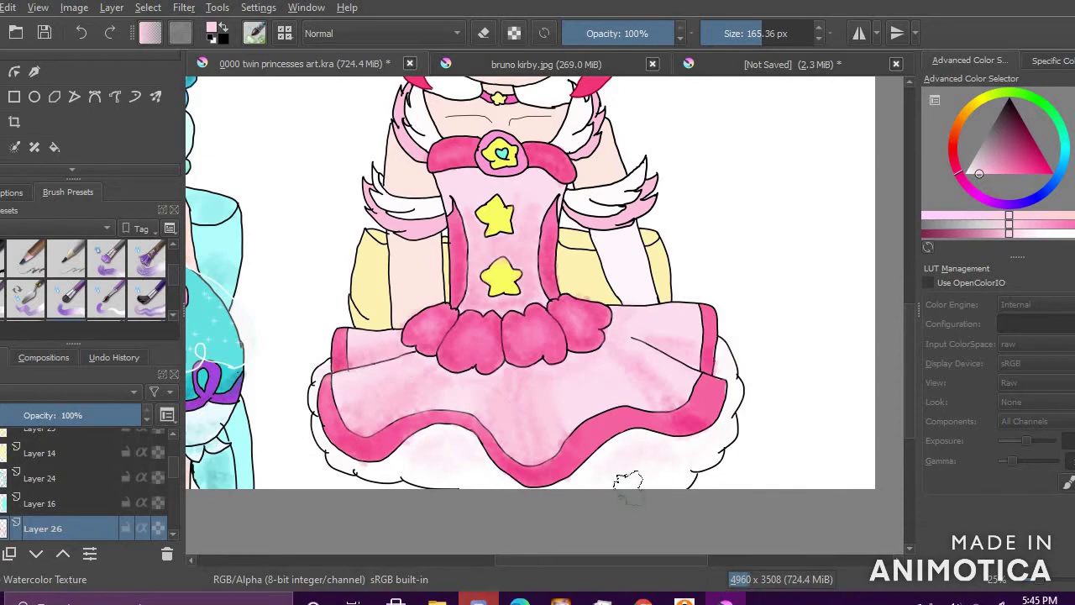
click(988, 163)
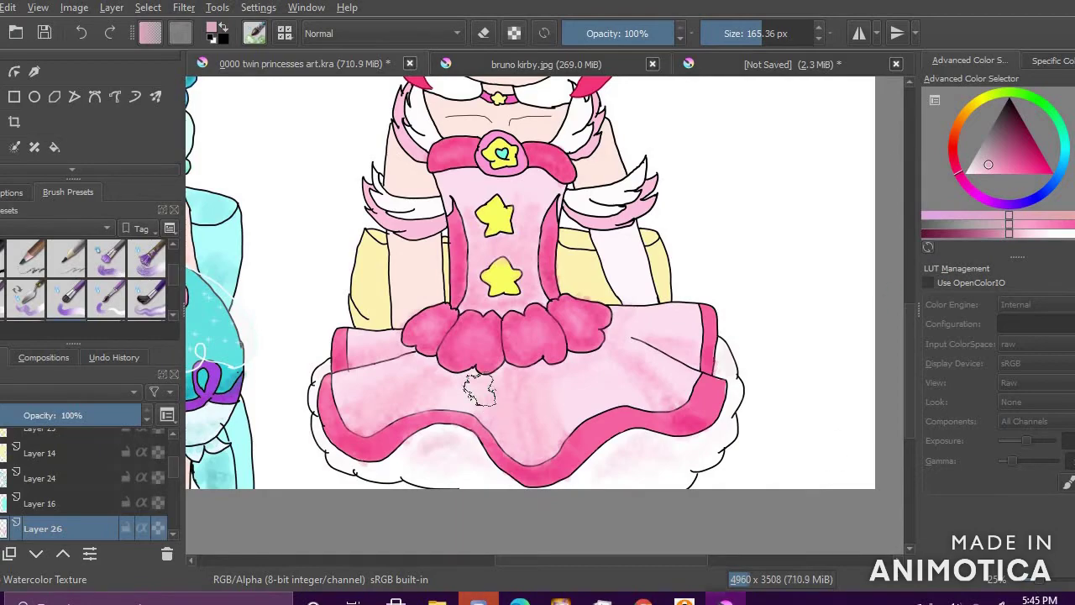
Step: Shade the pink princess's left upper arm with light and medium peach tones, using a 111.43 px brush
scroll(479, 389, down, 3)
scroll(514, 193, up, 5)
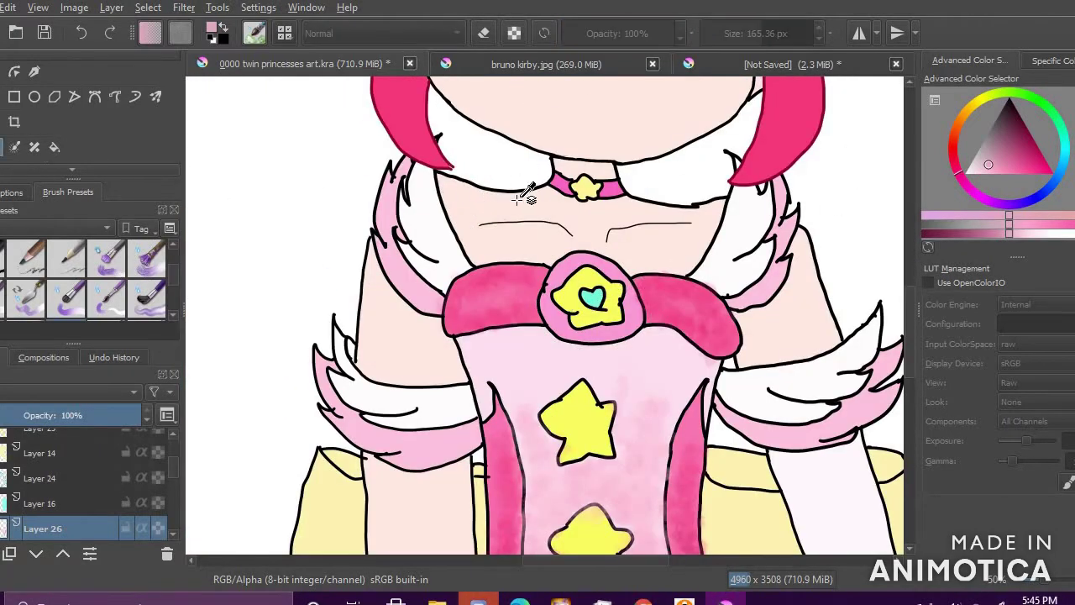
drag(982, 173, 993, 178)
drag(747, 39, 741, 39)
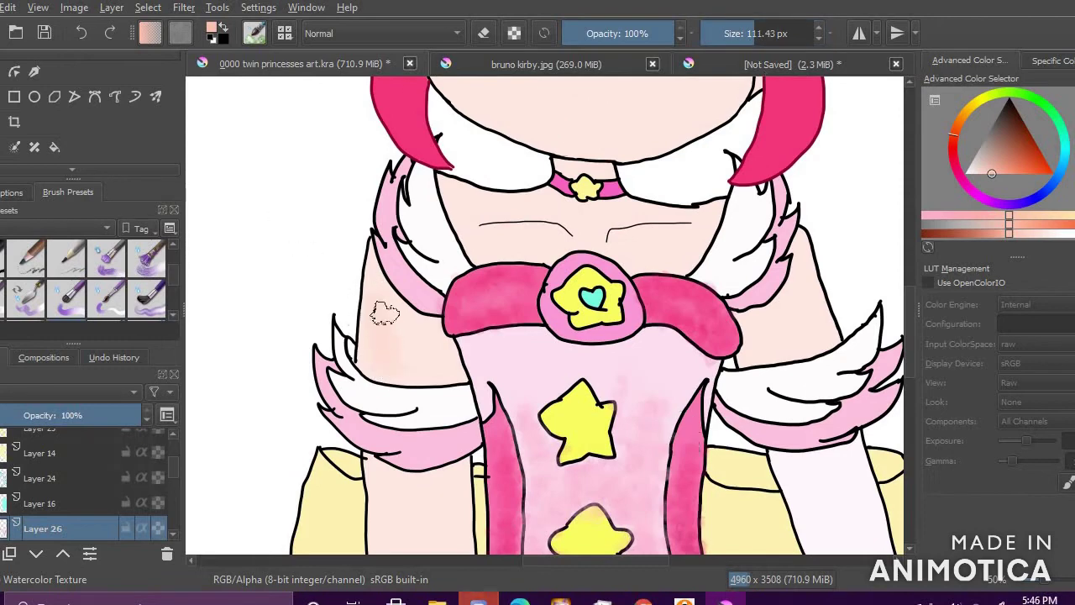
click(1008, 180)
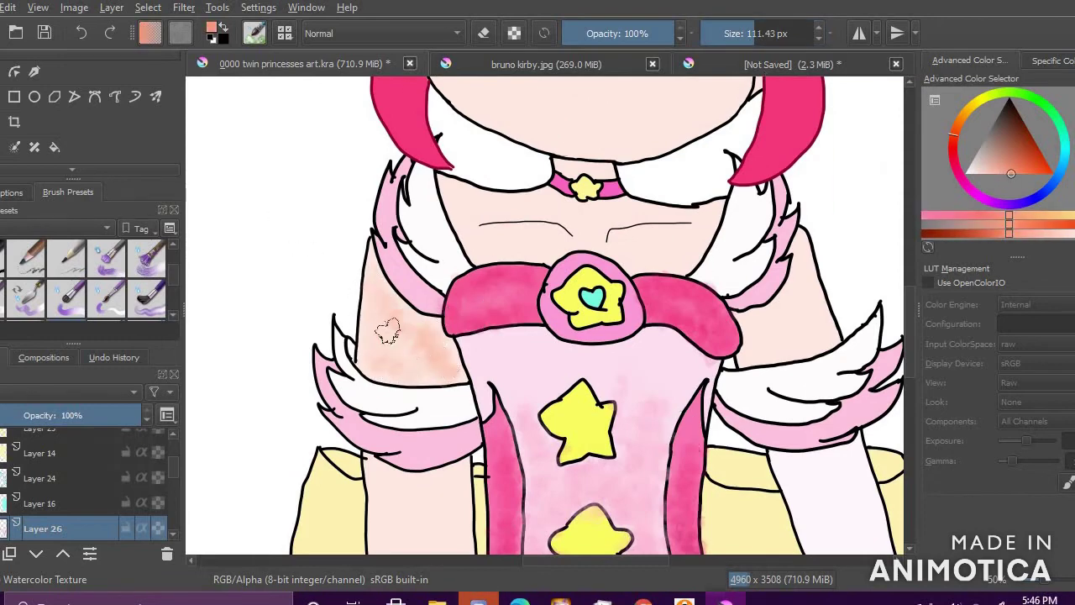
click(979, 175)
click(972, 175)
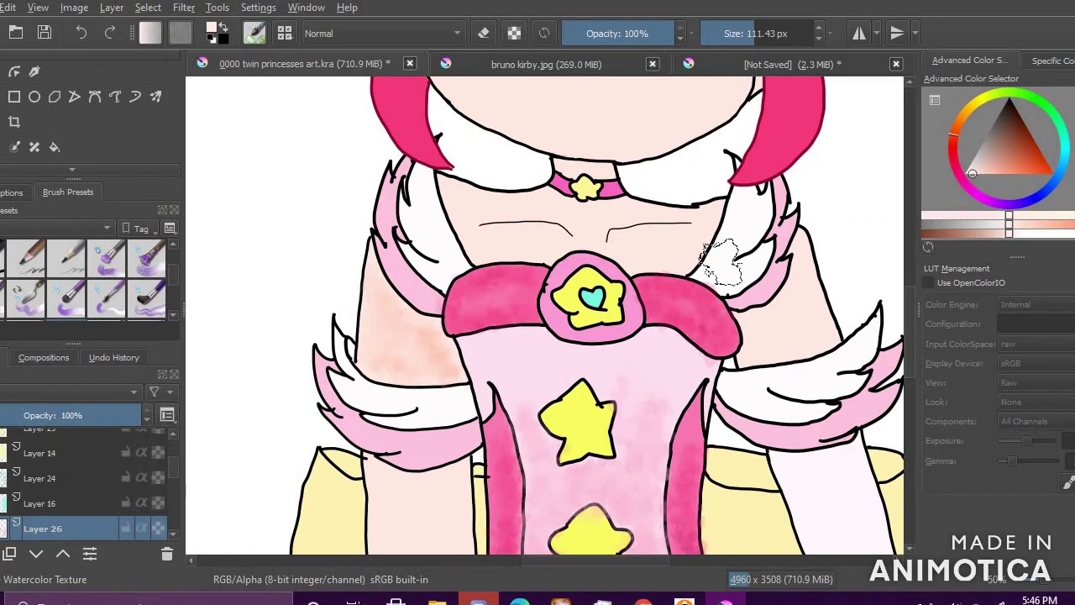
Step: Shade the chest skin above the bodice with medium peach and soften it with paler skin tones
click(1006, 174)
mouse_move(444, 211)
mouse_down()
mouse_move(516, 225)
mouse_move(532, 208)
mouse_move(694, 222)
mouse_move(636, 259)
mouse_move(673, 233)
mouse_move(612, 233)
mouse_up()
click(988, 174)
click(982, 173)
click(976, 171)
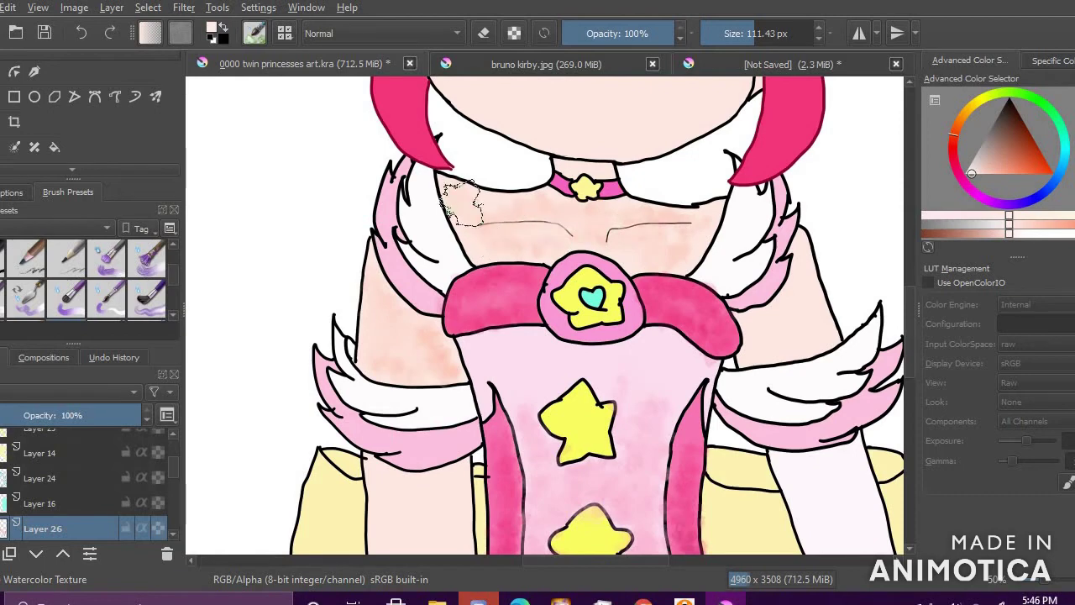
Step: Tint the neck above the choker light peach and deepen and blend the chest's sides with sampled skin tones
click(983, 174)
drag(569, 171, 590, 165)
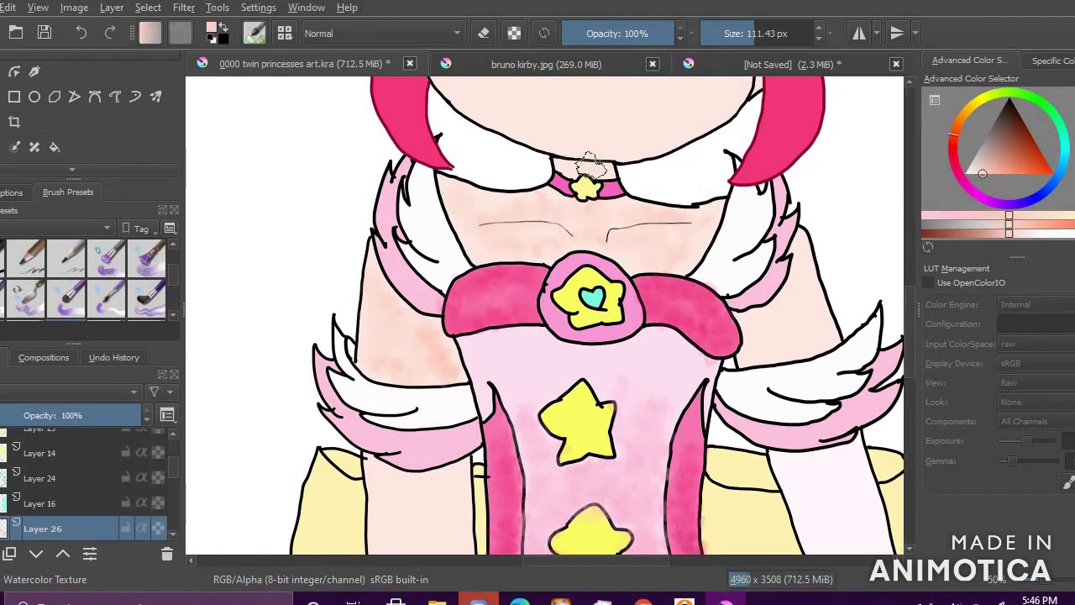
ctrl+click(484, 240)
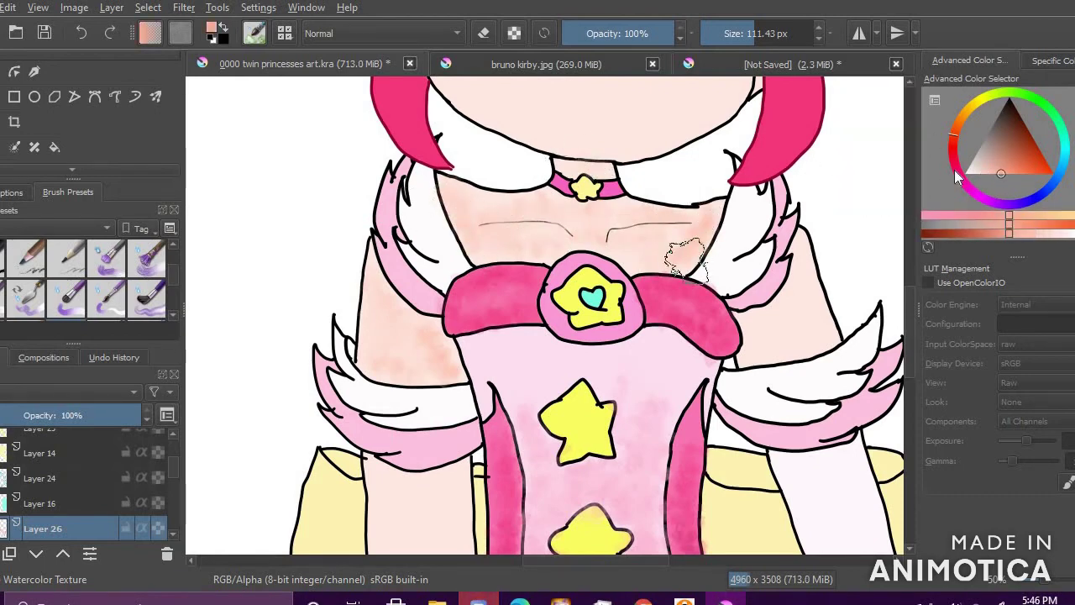
ctrl+click(601, 252)
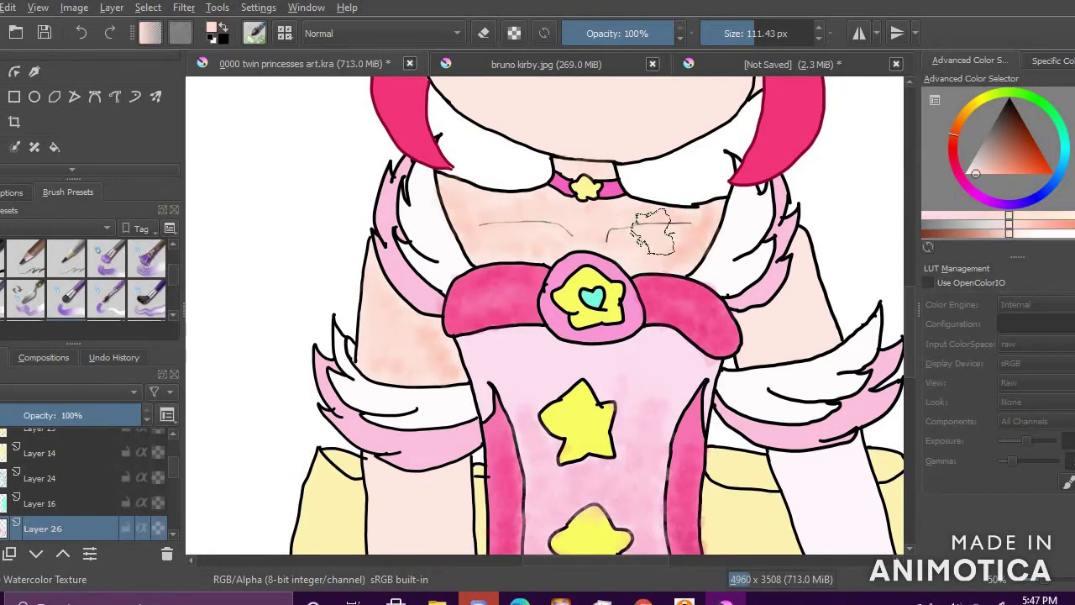
Step: Erase the paint covering both collarbone lines with the Ink-2 Fineliner at 5.37 px in eraser mode
scroll(655, 231, down, 5)
scroll(721, 231, up, 5)
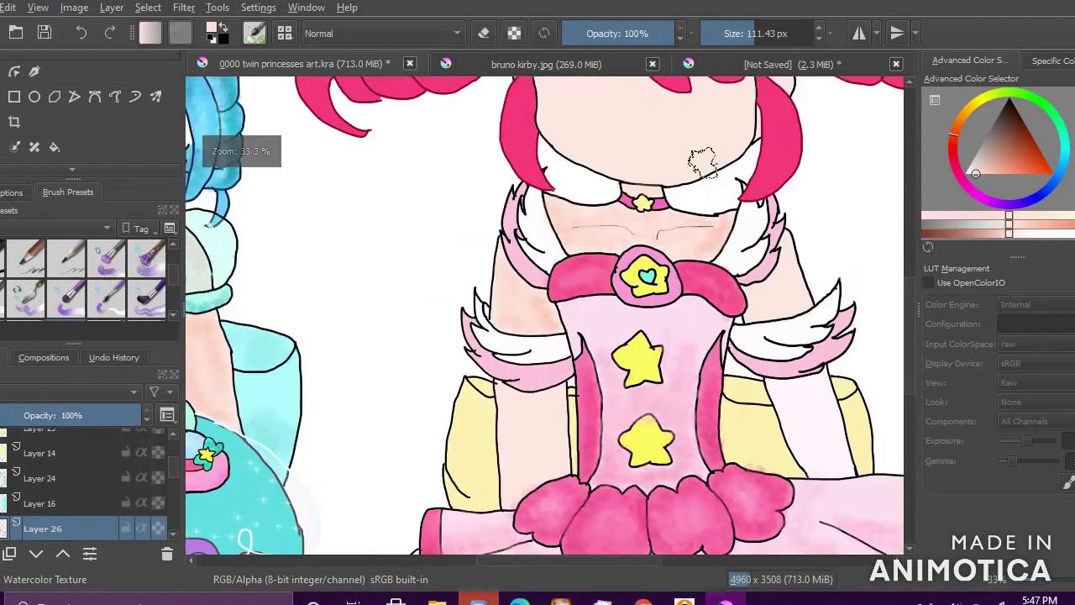
click(106, 299)
scroll(107, 294, down, 2)
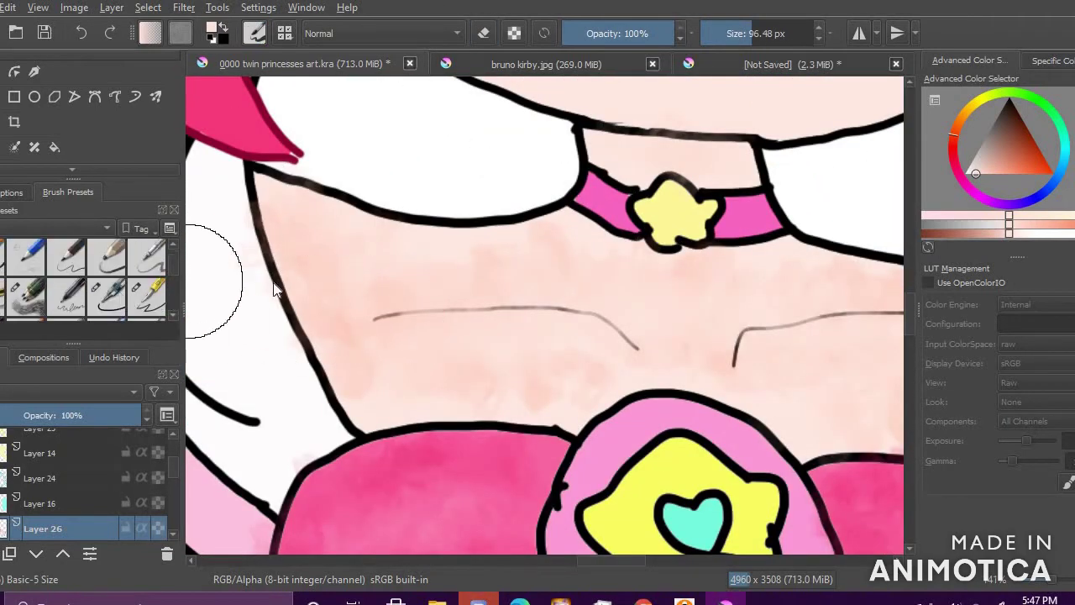
click(107, 297)
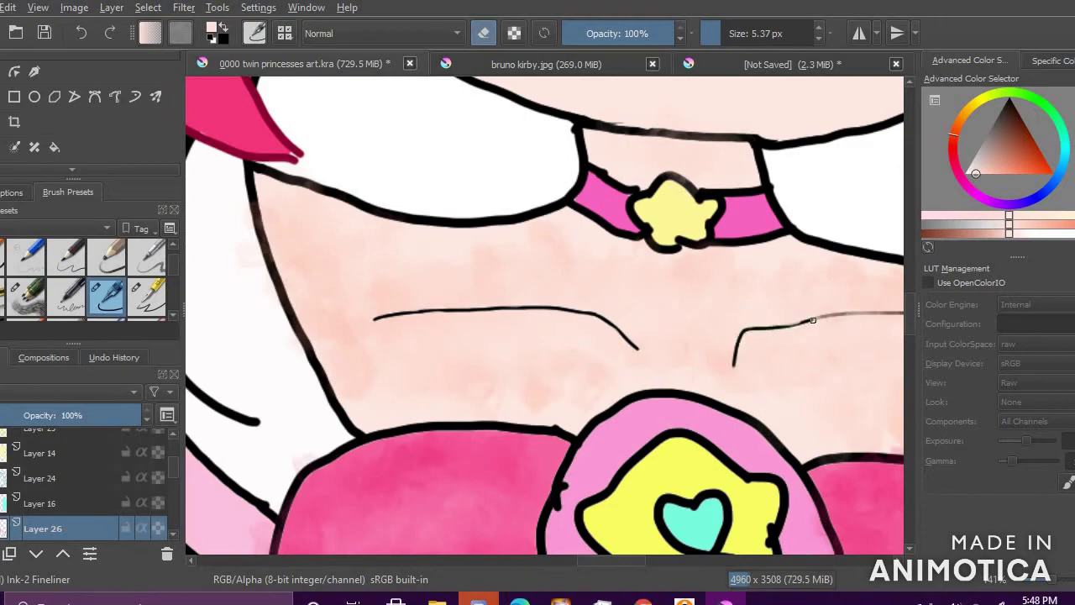
scroll(734, 249, down, 3)
scroll(838, 269, up, 5)
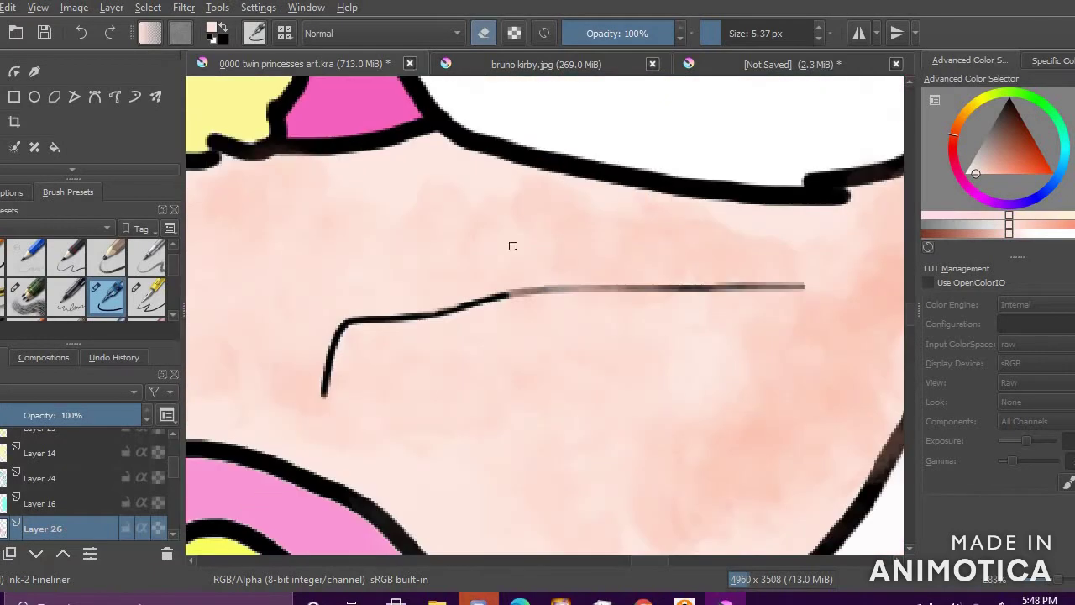
drag(643, 286, 761, 286)
Step: Paint peach along the chest's right side with the Watercolor Texture brush and soften it with near-white highlights
scroll(171, 297, down, 5)
click(66, 259)
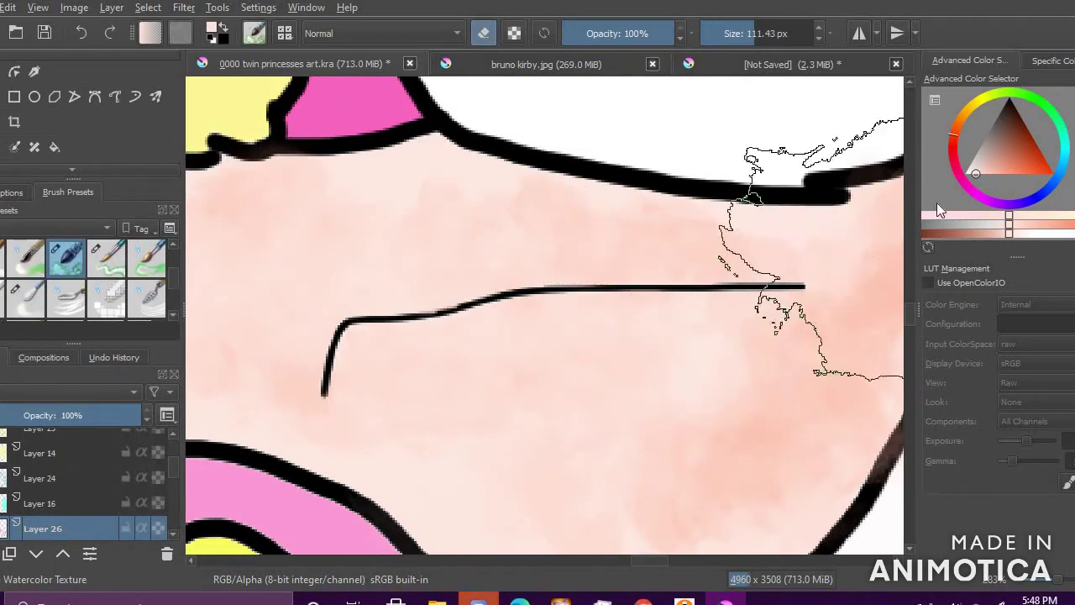
click(998, 174)
drag(751, 216, 358, 159)
click(976, 175)
click(966, 176)
drag(445, 195, 640, 210)
mouse_move(716, 411)
mouse_down()
mouse_move(692, 436)
mouse_move(807, 377)
mouse_move(794, 382)
mouse_up()
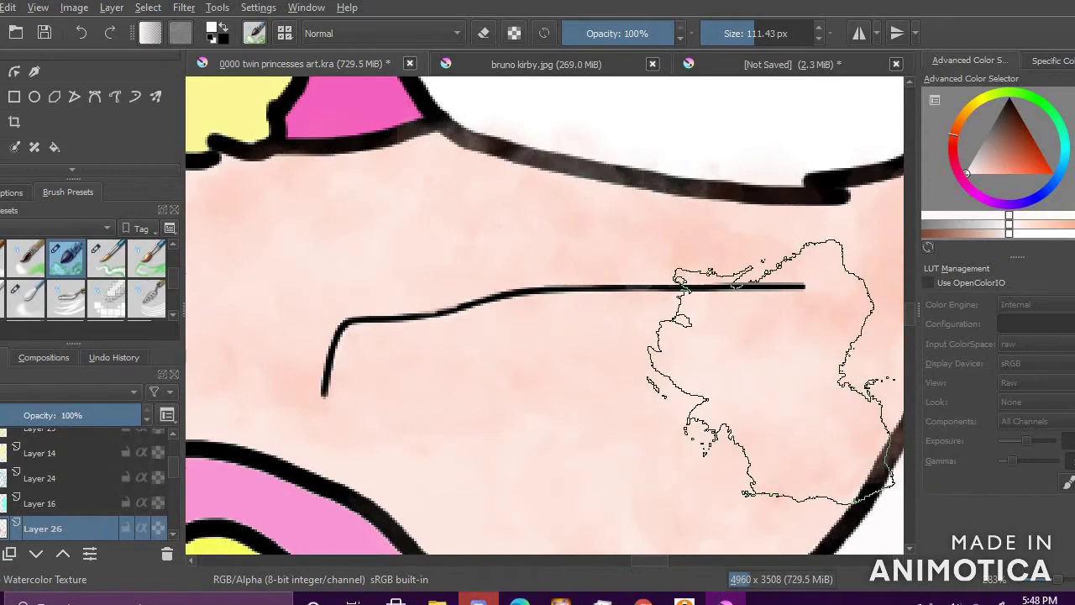
Step: Lighten the chest skin around the left collarbone with the near-white tone
scroll(771, 372, down, 4)
scroll(483, 369, up, 3)
mouse_move(659, 267)
mouse_down()
mouse_move(388, 238)
mouse_move(500, 428)
mouse_up()
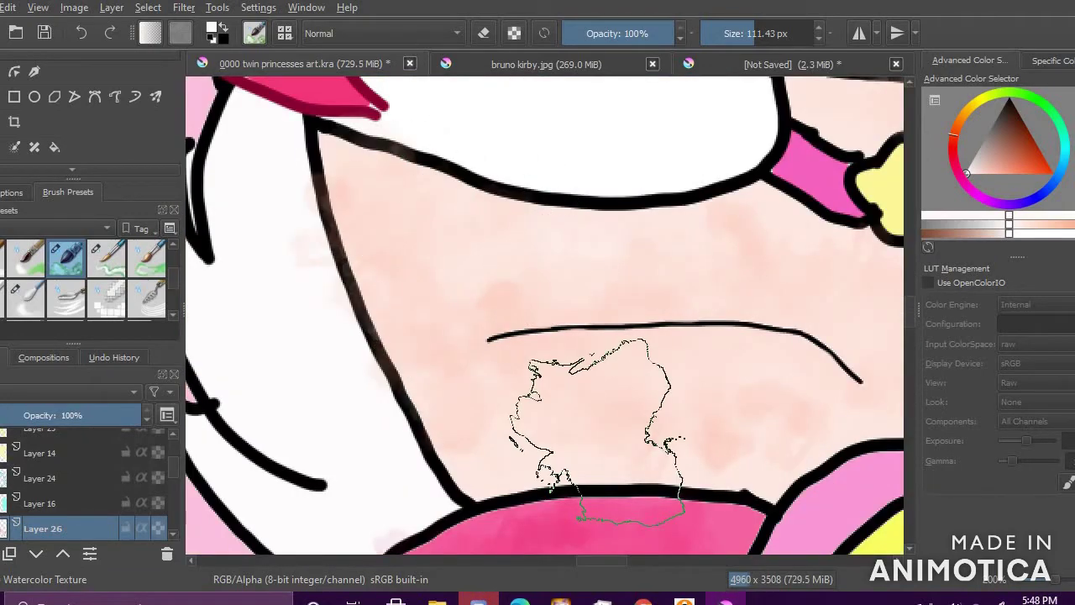
Step: Soften the left upper arm's shading with near-white highlights and light peach tones
scroll(719, 282, down, 8)
scroll(797, 294, up, 1)
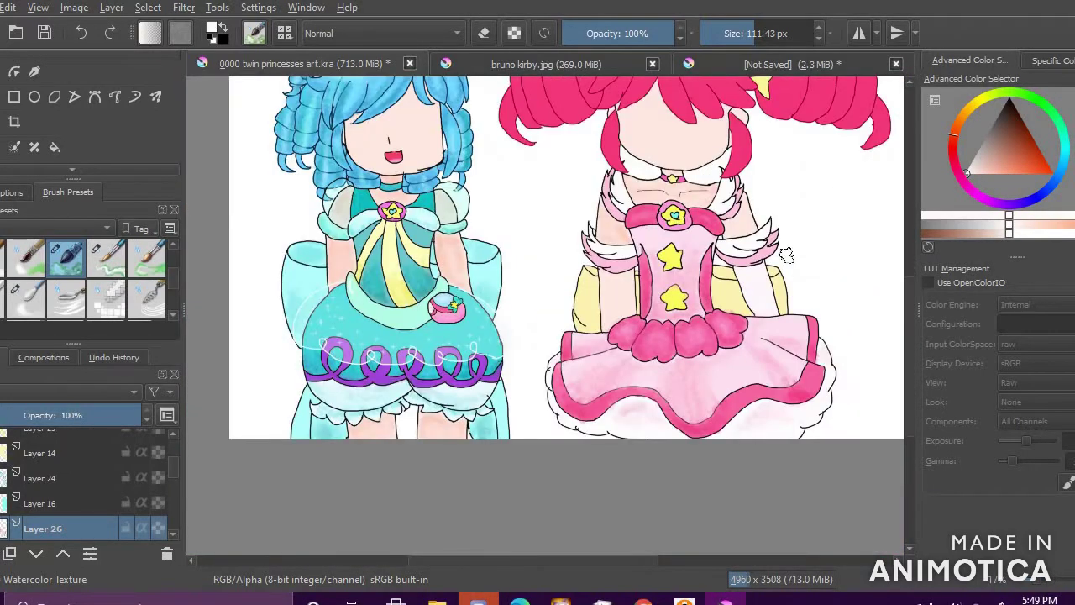
scroll(773, 246, up, 5)
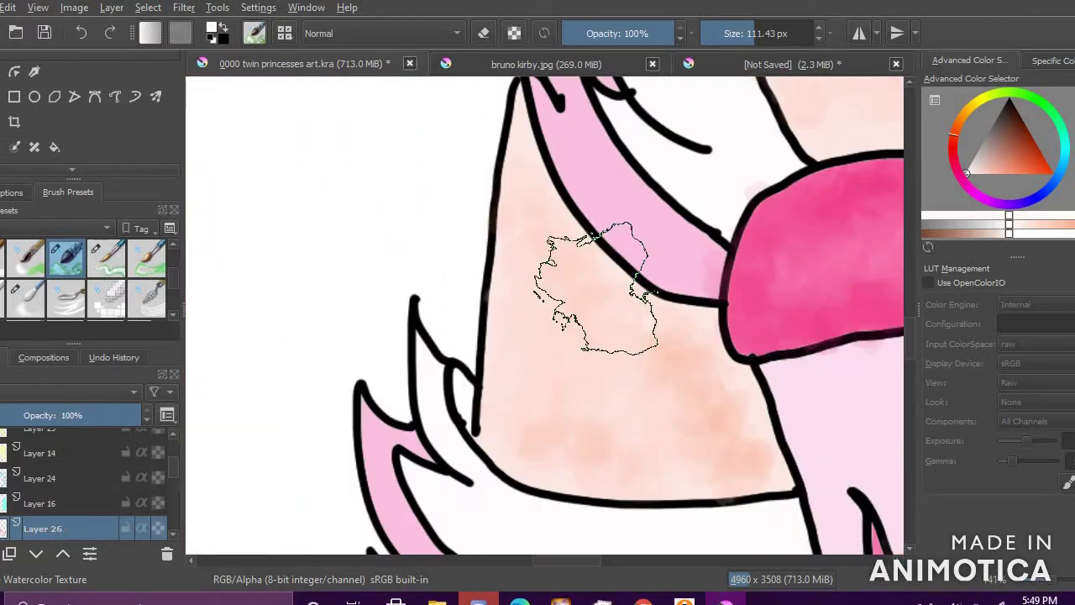
mouse_move(591, 421)
mouse_down()
mouse_move(529, 339)
mouse_move(691, 445)
mouse_move(715, 418)
mouse_move(660, 453)
mouse_up()
drag(541, 347, 568, 321)
click(983, 168)
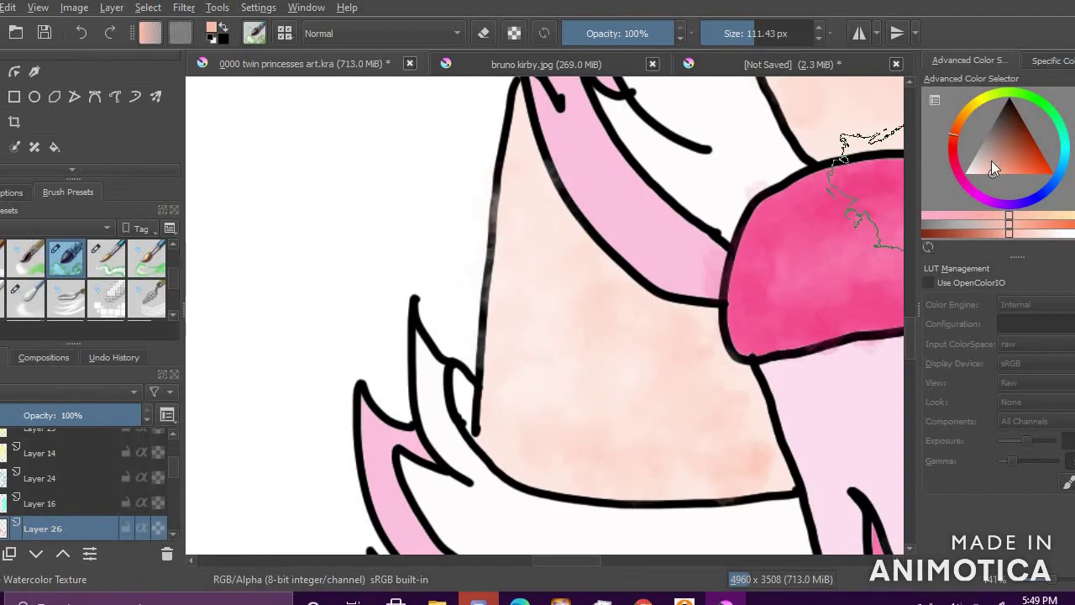
click(977, 174)
Step: Shade the left forearm with medium peach along its top and inner side, and add a pale skin tone
scroll(714, 344, down, 5)
scroll(746, 413, up, 4)
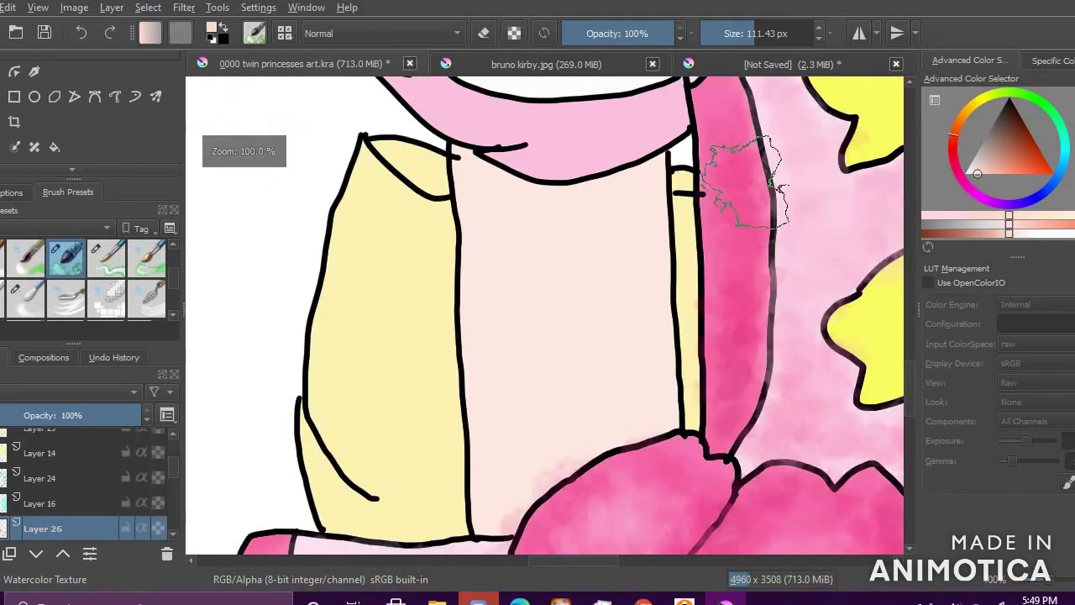
click(997, 174)
mouse_move(456, 204)
mouse_down()
mouse_move(606, 198)
mouse_move(637, 294)
mouse_move(574, 276)
mouse_move(643, 350)
mouse_move(551, 443)
mouse_move(549, 266)
mouse_move(528, 464)
mouse_move(625, 265)
mouse_move(536, 212)
mouse_move(658, 341)
mouse_move(635, 435)
mouse_move(646, 181)
mouse_up()
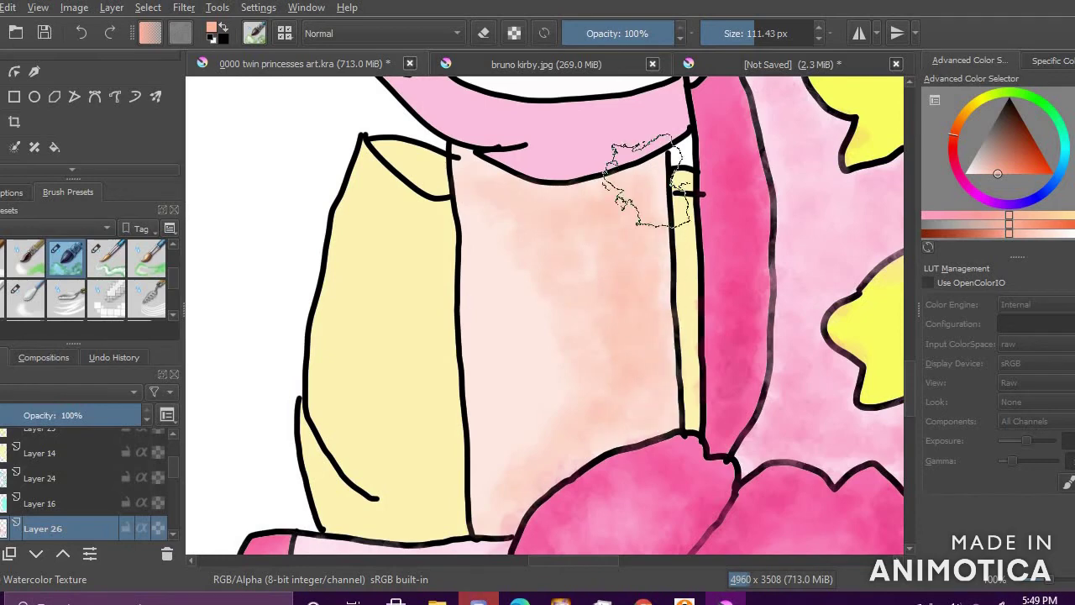
click(975, 174)
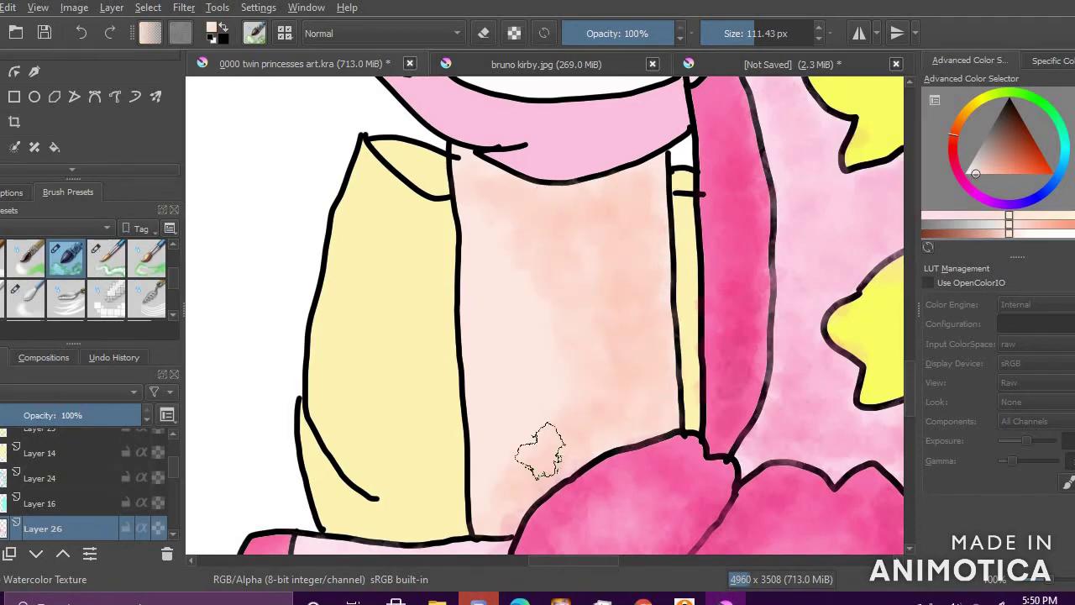
Step: Blend the left forearm with sampled peach tones, keeping its centre lighter than its edges
ctrl+click(643, 357)
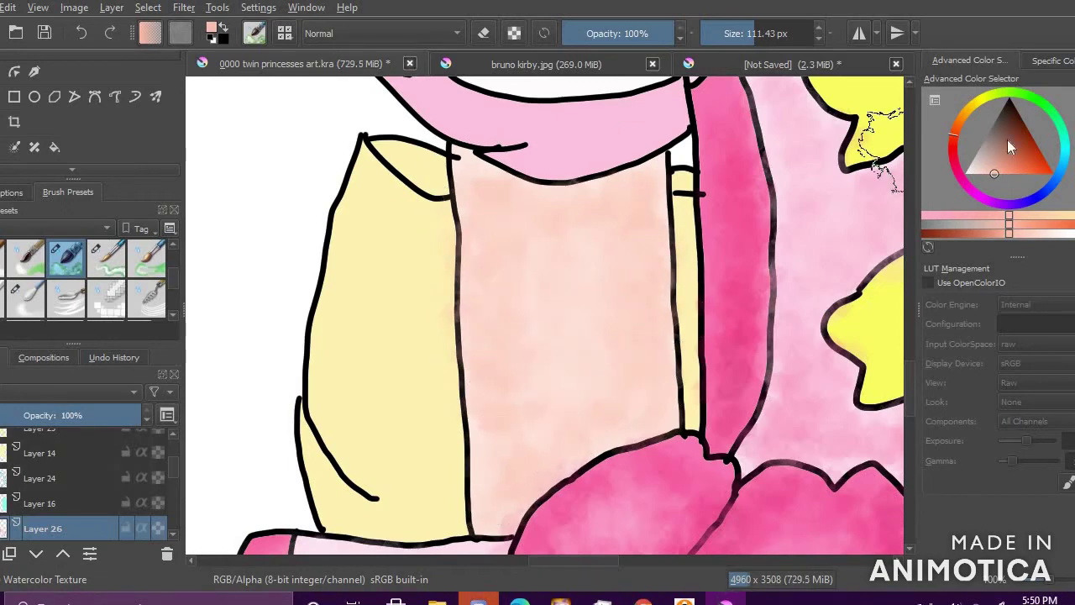
ctrl+click(510, 221)
ctrl+click(869, 191)
mouse_move(594, 255)
mouse_down()
mouse_move(480, 178)
mouse_move(526, 368)
mouse_move(511, 478)
mouse_up()
drag(641, 359, 584, 360)
Step: Refine the left forearm with medium peach at its edges and pale highlights down the middle
scroll(583, 360, down, 6)
scroll(575, 307, up, 7)
click(982, 177)
scroll(858, 234, down, 2)
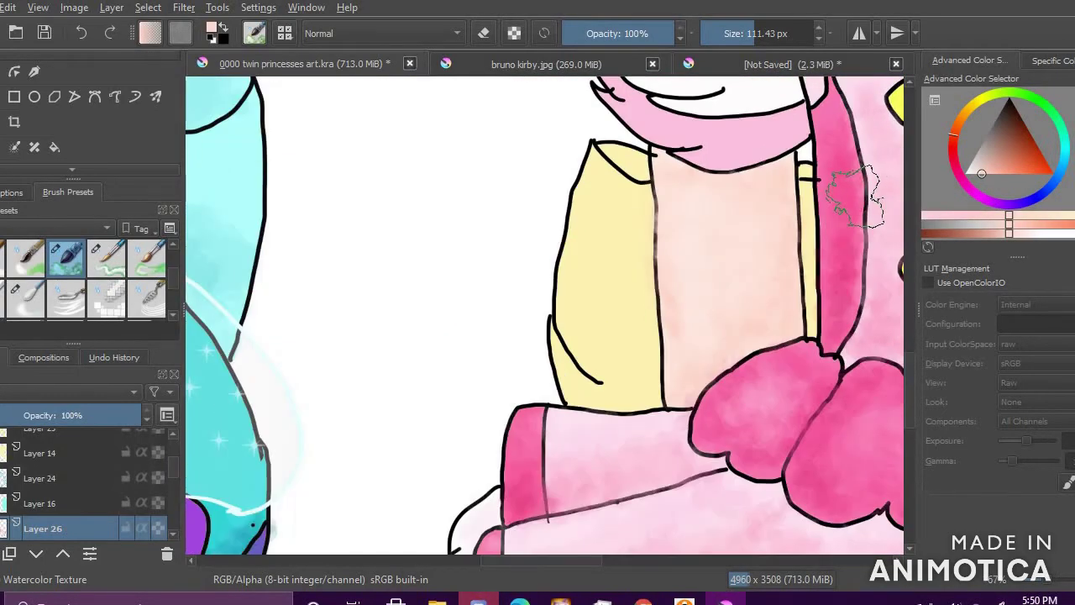
click(993, 172)
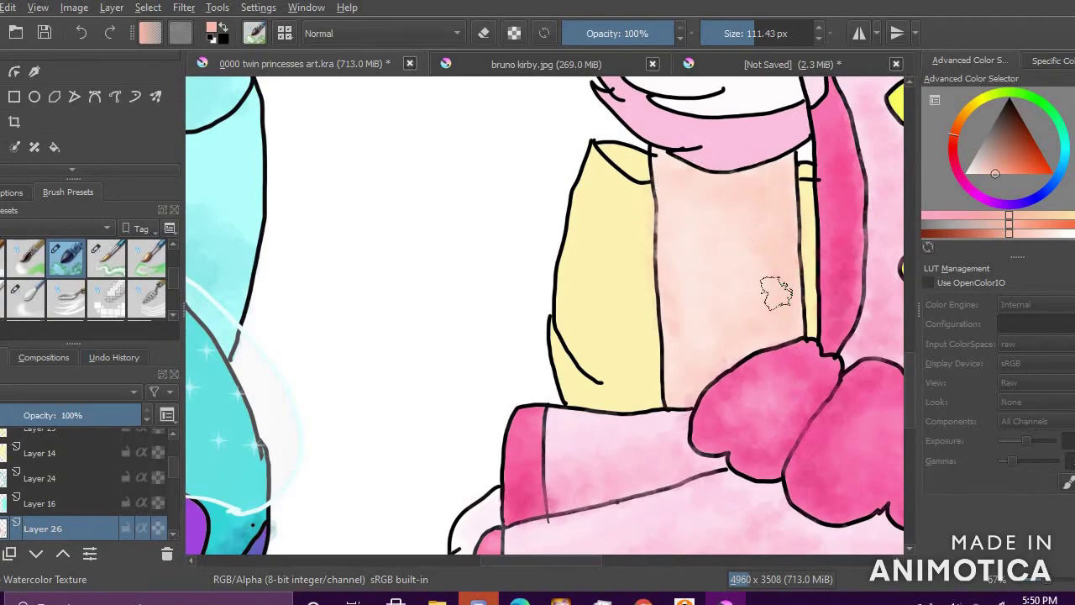
scroll(755, 238, down, 3)
scroll(758, 227, up, 4)
click(971, 174)
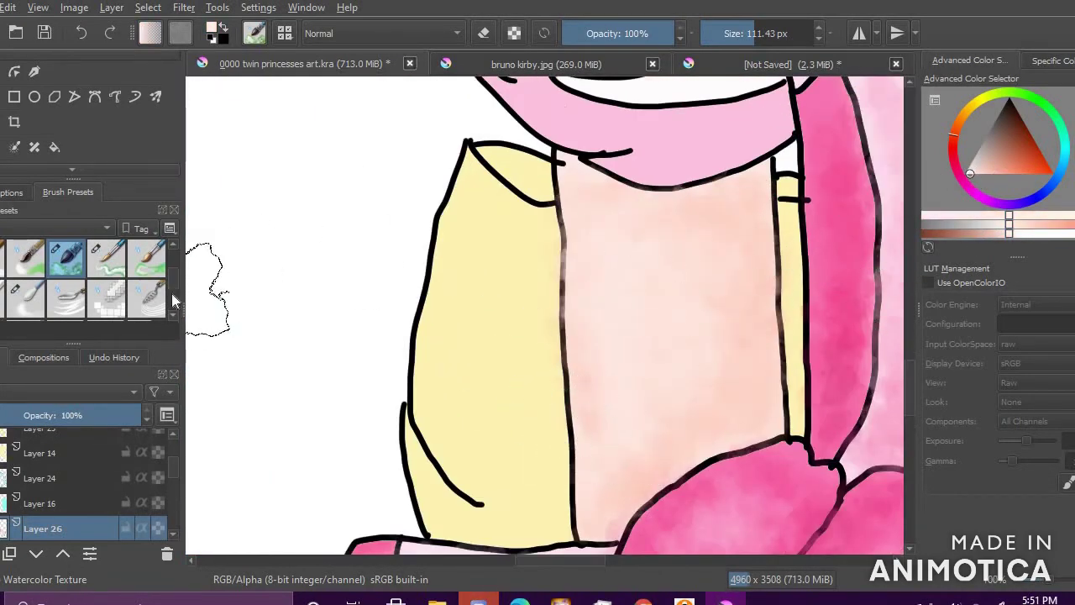
Step: Examine the pink princess's unshaded right arm and preview the layers' contents to find the one holding its base colour
scroll(707, 234, down, 6)
scroll(868, 168, up, 1)
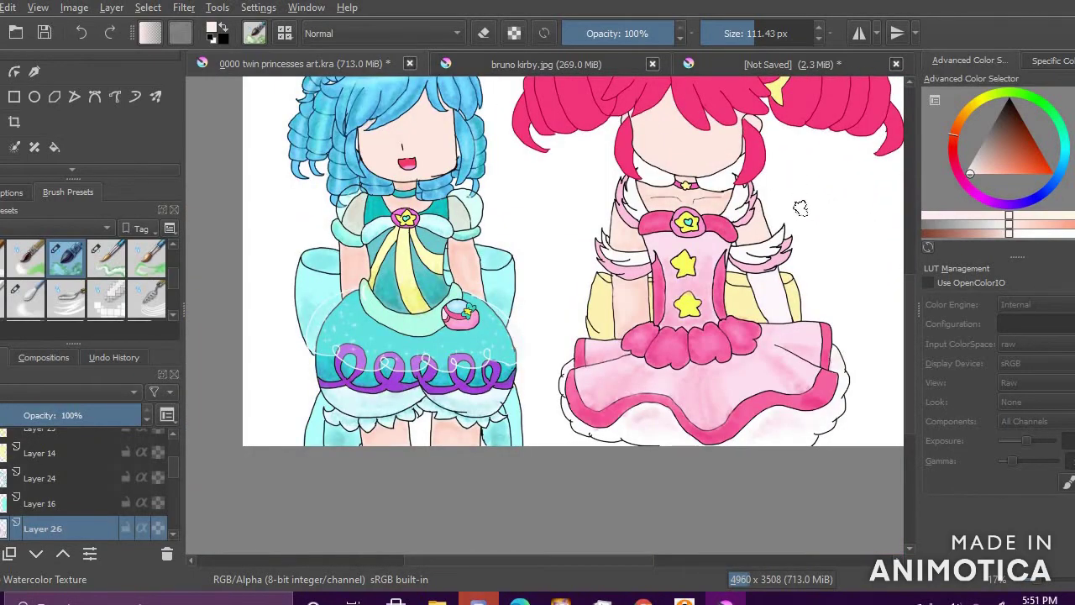
scroll(848, 206, down, 3)
scroll(840, 277, up, 6)
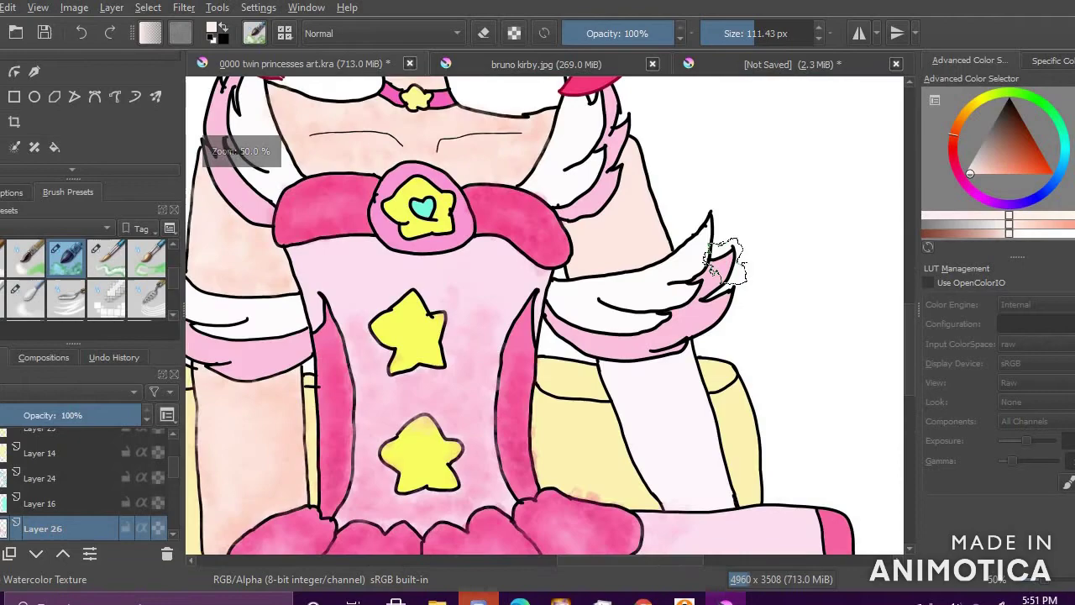
scroll(768, 336, down, 3)
scroll(698, 187, up, 5)
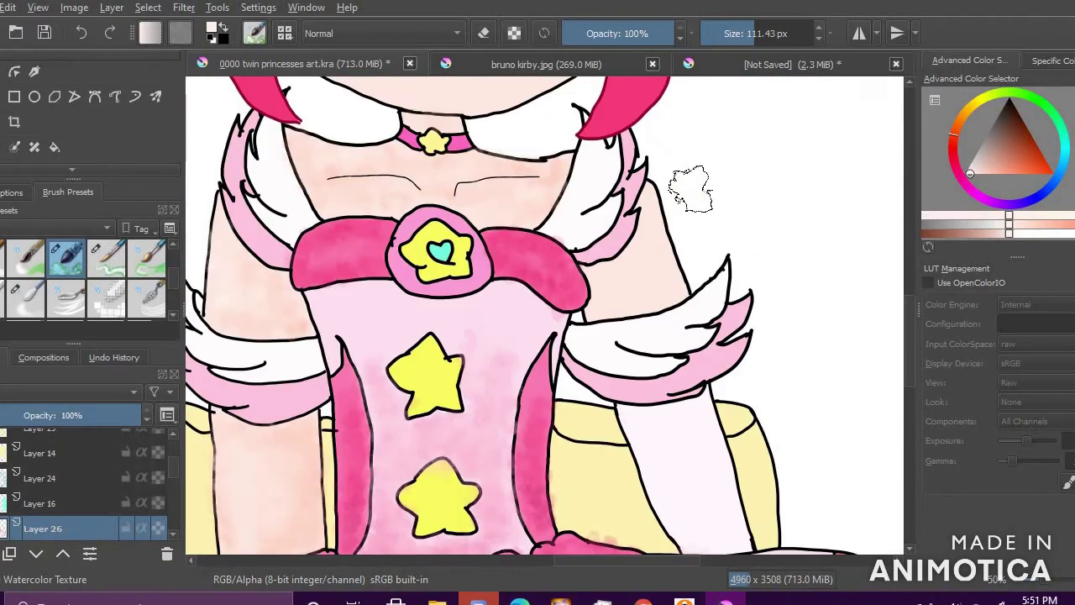
scroll(126, 478, down, 3)
scroll(85, 483, down, 3)
scroll(84, 484, up, 3)
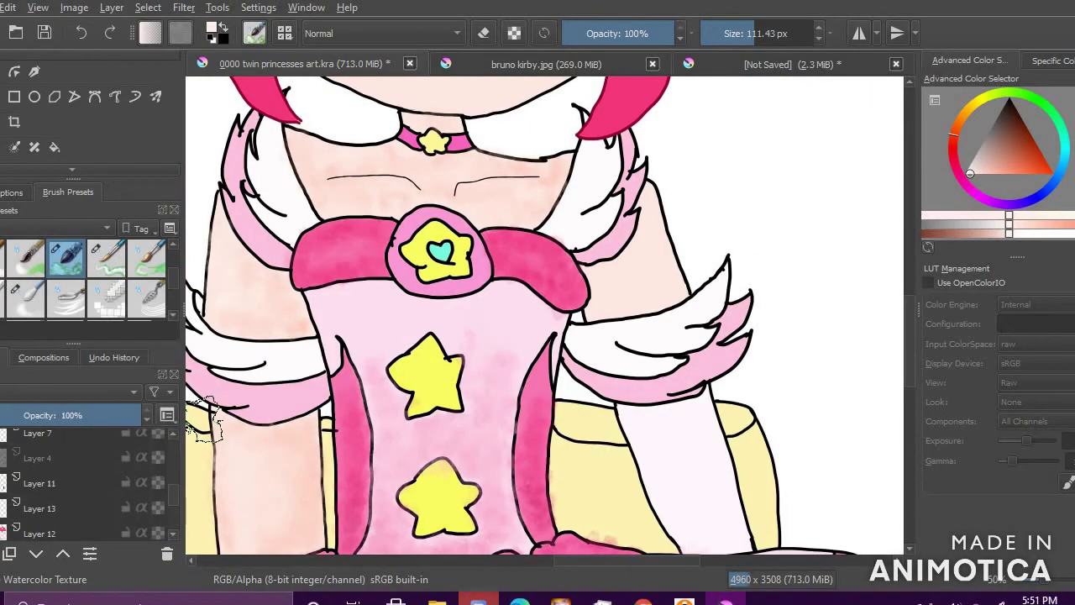
mouse_move(50, 532)
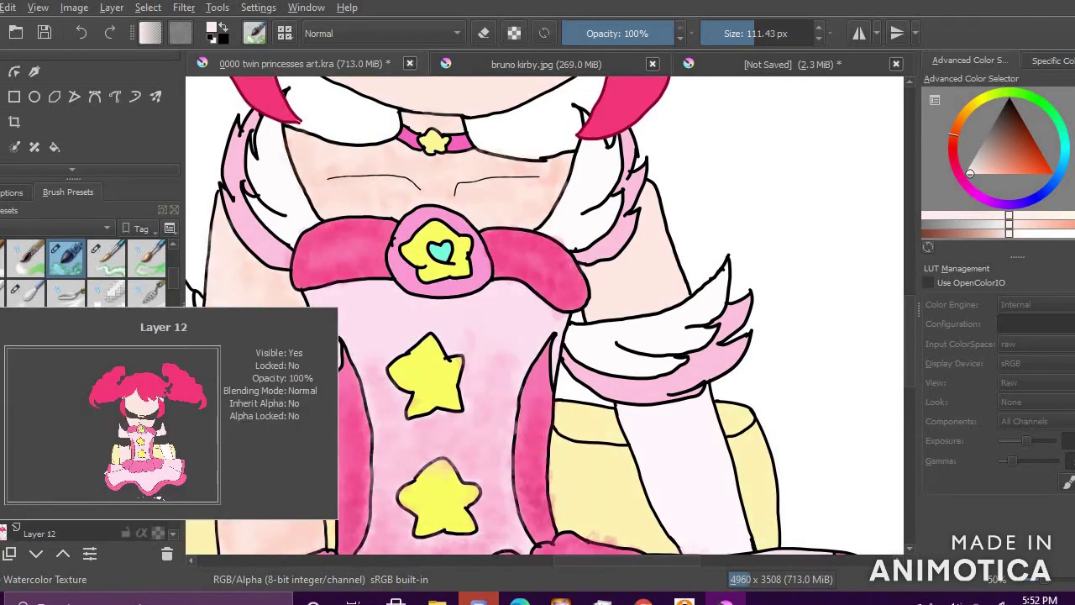
mouse_move(38, 518)
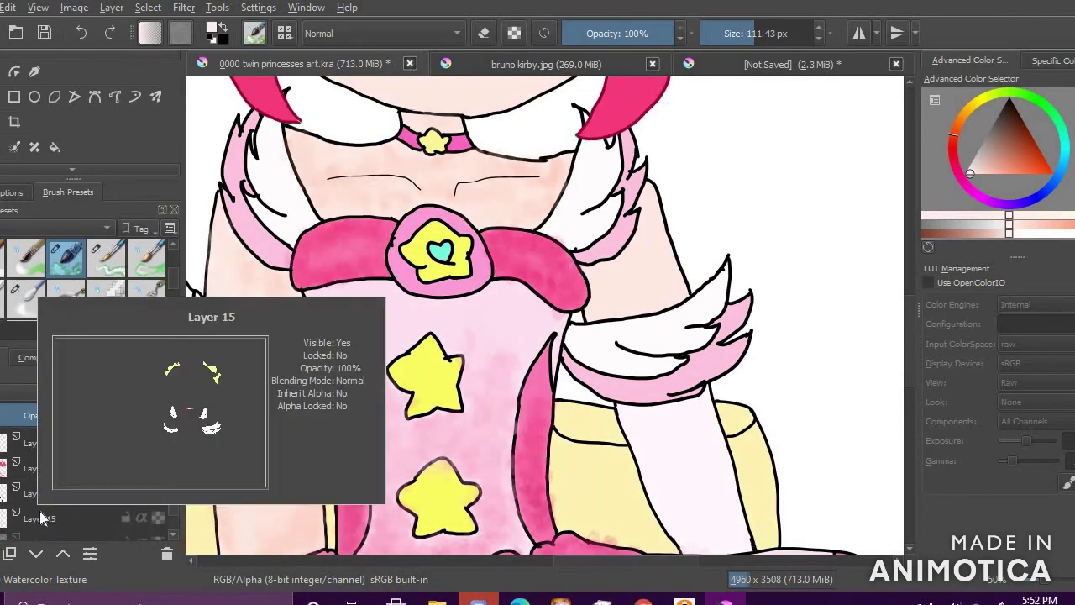
Step: Shade the pink princess's right upper arm with medium and lighter peach, keeping the darker tone along its inner side, and pick a near-white peach
click(1007, 173)
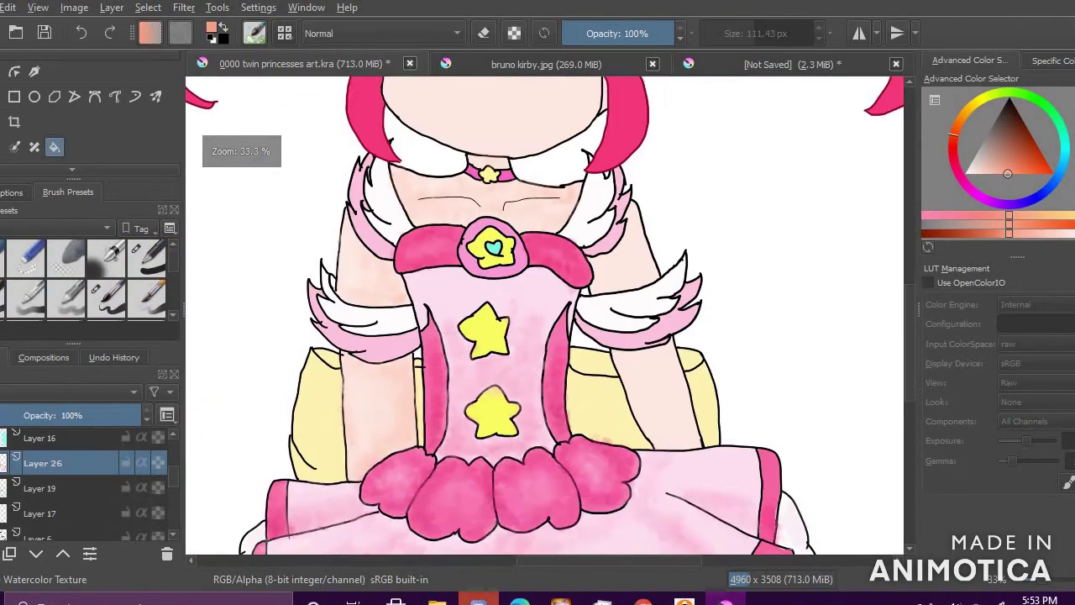
scroll(636, 243, up, 5)
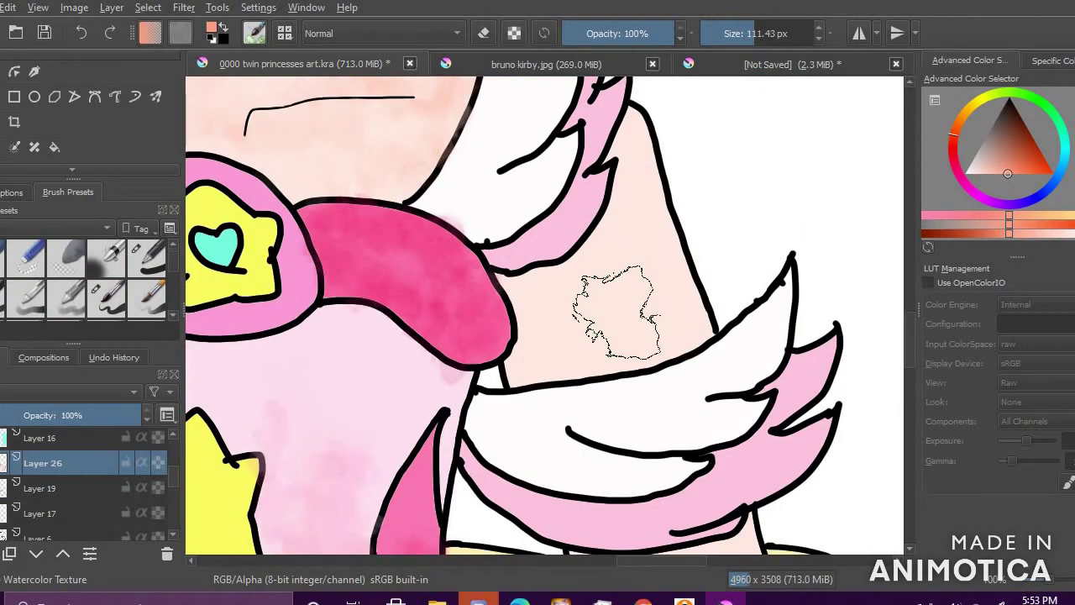
mouse_move(617, 312)
mouse_down()
mouse_move(547, 356)
mouse_move(631, 228)
mouse_move(547, 360)
mouse_move(543, 304)
mouse_move(540, 336)
mouse_up()
mouse_move(639, 217)
mouse_down()
mouse_move(533, 292)
mouse_move(534, 359)
mouse_up()
click(998, 174)
mouse_move(640, 242)
mouse_down()
mouse_move(620, 287)
mouse_move(624, 312)
mouse_move(640, 212)
mouse_move(590, 317)
mouse_move(630, 240)
mouse_move(545, 345)
mouse_up()
click(982, 174)
click(972, 173)
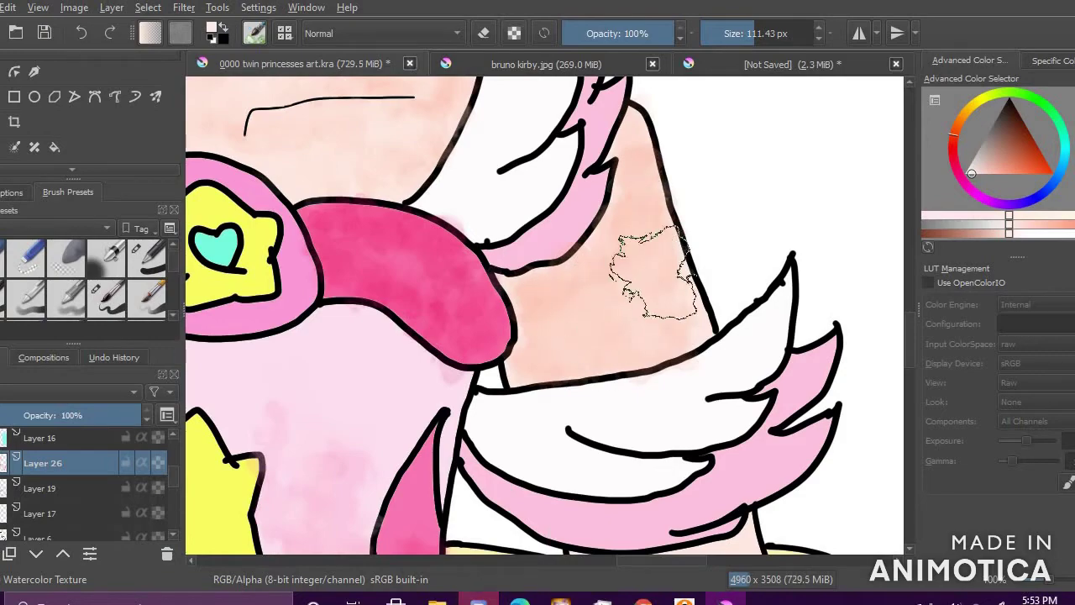
Step: Soften the right upper arm's shading with near-white peach, sample a skin tone from it, and undo the last change
scroll(707, 207, down, 6)
scroll(708, 208, up, 7)
mouse_move(537, 374)
mouse_down()
mouse_move(492, 328)
mouse_move(602, 336)
mouse_move(632, 155)
mouse_move(595, 182)
mouse_move(637, 115)
mouse_up()
scroll(627, 237, down, 5)
scroll(631, 220, up, 4)
ctrl+click(571, 243)
scroll(710, 300, down, 5)
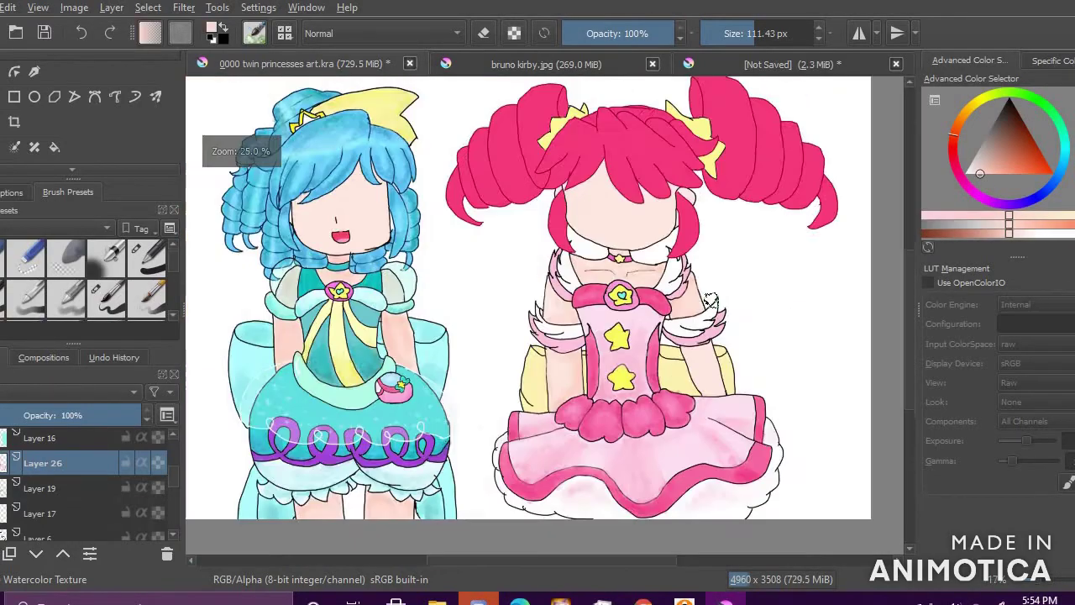
key(ctrl+z)
Step: Shade the right forearm with medium peach along its length and soften the patches with a lighter peach
scroll(710, 300, up, 5)
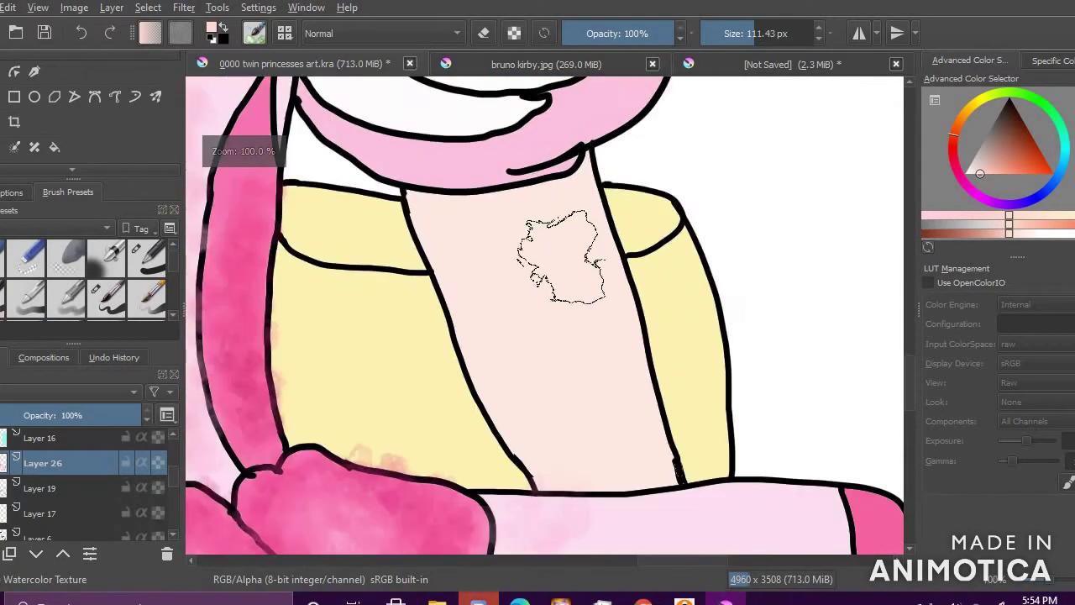
mouse_move(996, 174)
mouse_down()
mouse_move(1011, 210)
mouse_move(999, 219)
mouse_up()
mouse_move(479, 331)
mouse_down()
mouse_move(468, 257)
mouse_move(514, 214)
mouse_move(578, 418)
mouse_move(588, 332)
mouse_move(546, 265)
mouse_move(547, 449)
mouse_move(587, 422)
mouse_up()
key(ctrl+z)
mouse_move(500, 260)
mouse_down()
mouse_move(571, 214)
mouse_move(437, 220)
mouse_up()
drag(576, 372, 625, 350)
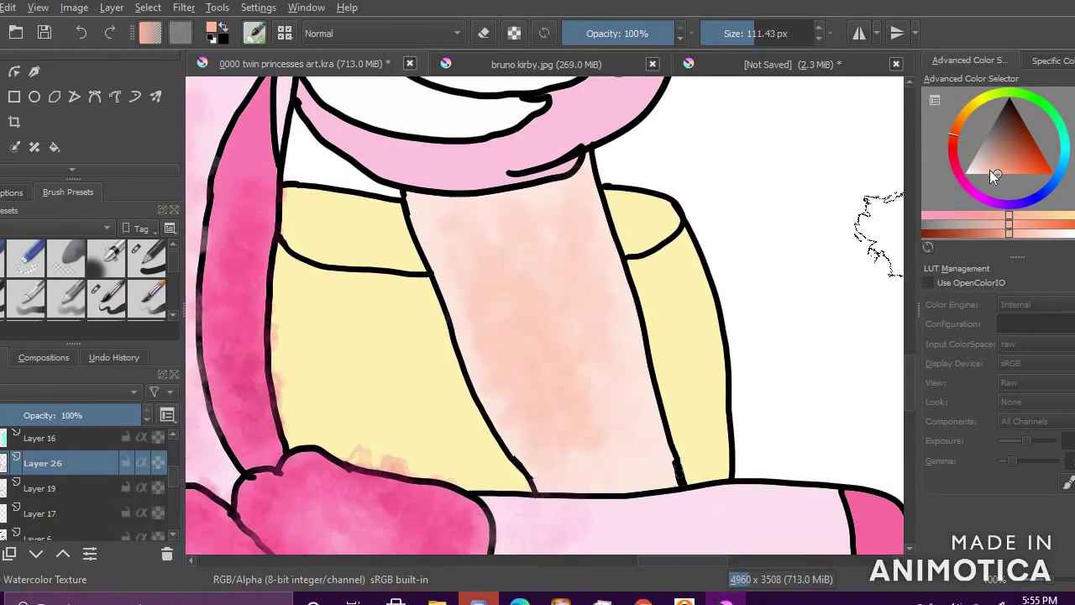
click(986, 174)
mouse_move(587, 437)
mouse_down()
mouse_move(552, 264)
mouse_move(515, 311)
mouse_up()
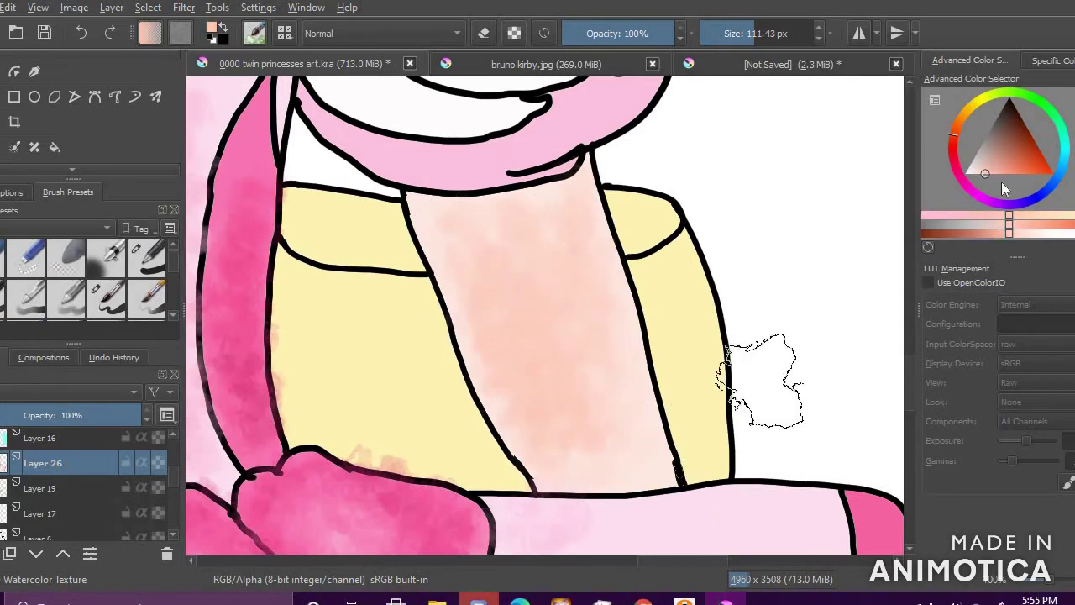
Step: Deepen the right forearm's inner edge with medium peach and blend the rest with sampled pale and light peach tones
key(k)
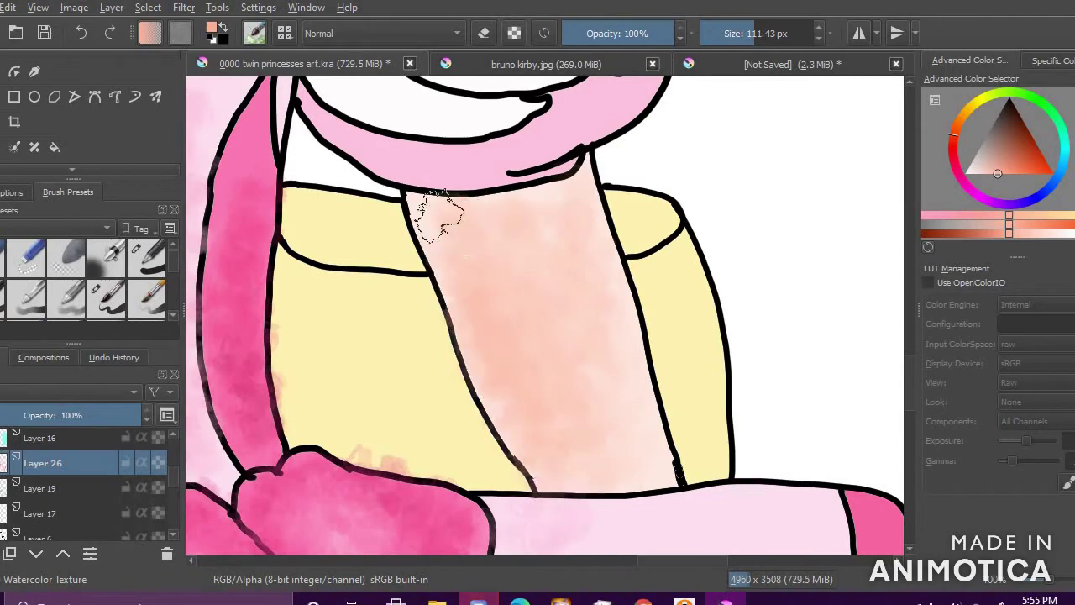
mouse_move(792, 275)
mouse_down()
mouse_move(816, 324)
mouse_move(803, 363)
mouse_up()
key(ctrl+z)
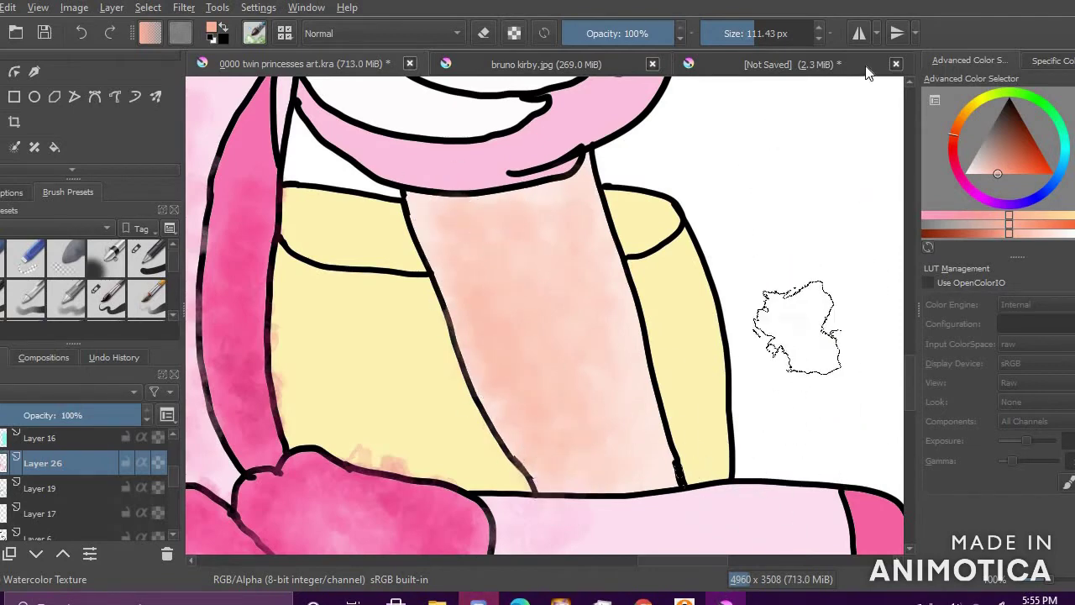
ctrl+click(878, 252)
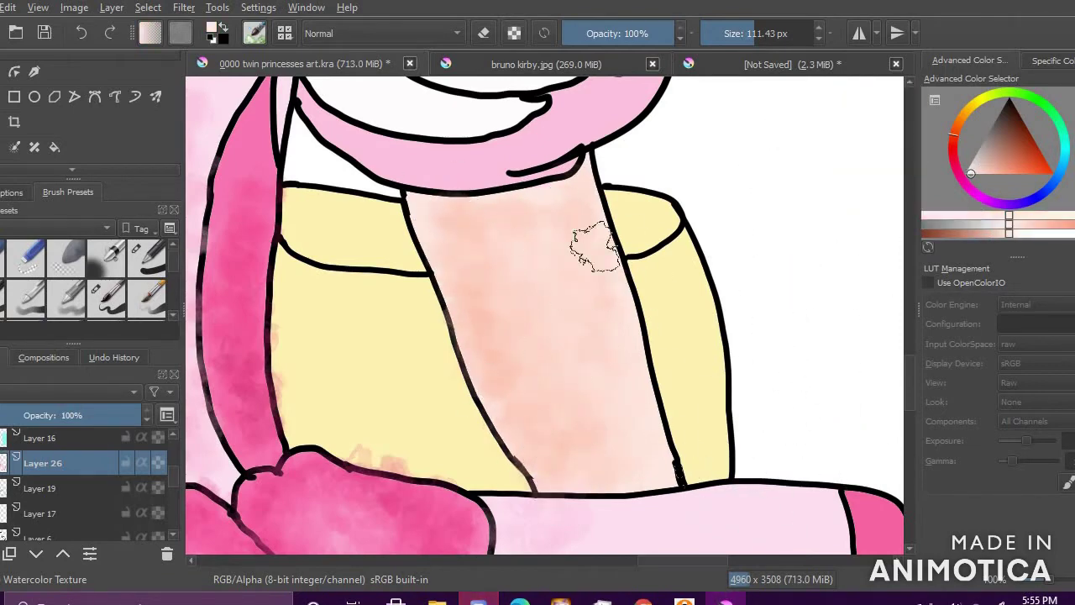
ctrl+click(882, 217)
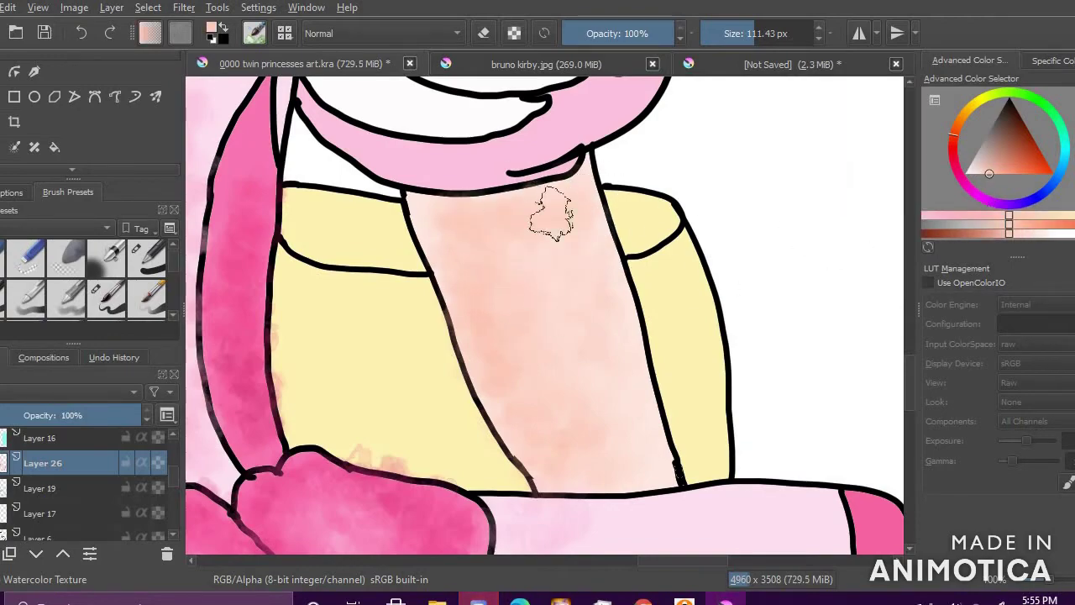
ctrl+click(739, 319)
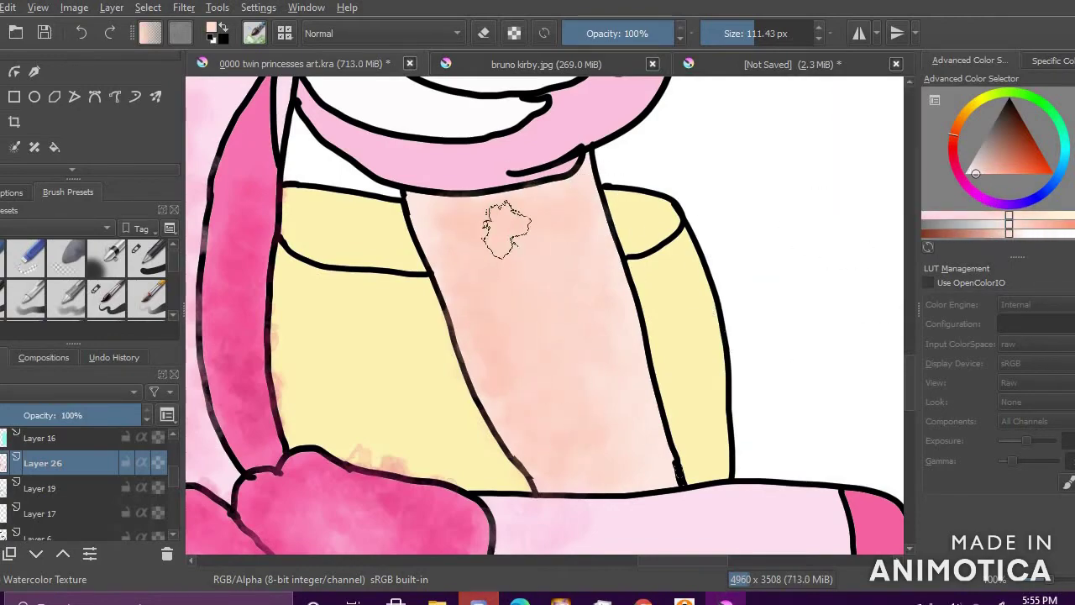
Step: Review the shaded arms up close and against the whole artwork
scroll(559, 393, down, 4)
scroll(560, 378, up, 2)
scroll(556, 391, down, 2)
scroll(565, 457, up, 1)
scroll(563, 458, up, 5)
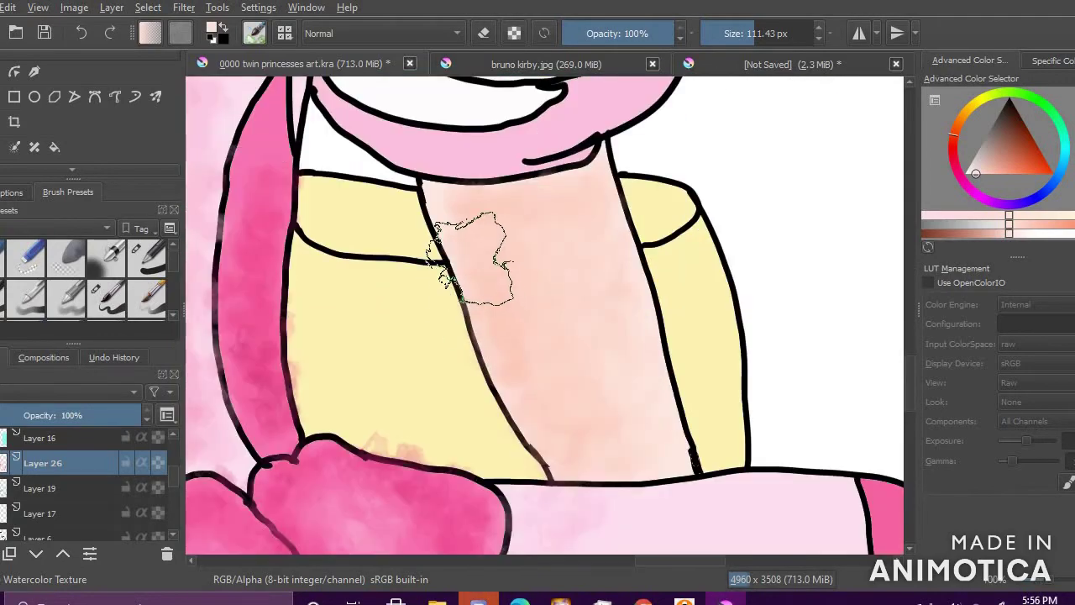
scroll(601, 275, down, 5)
scroll(602, 276, down, 4)
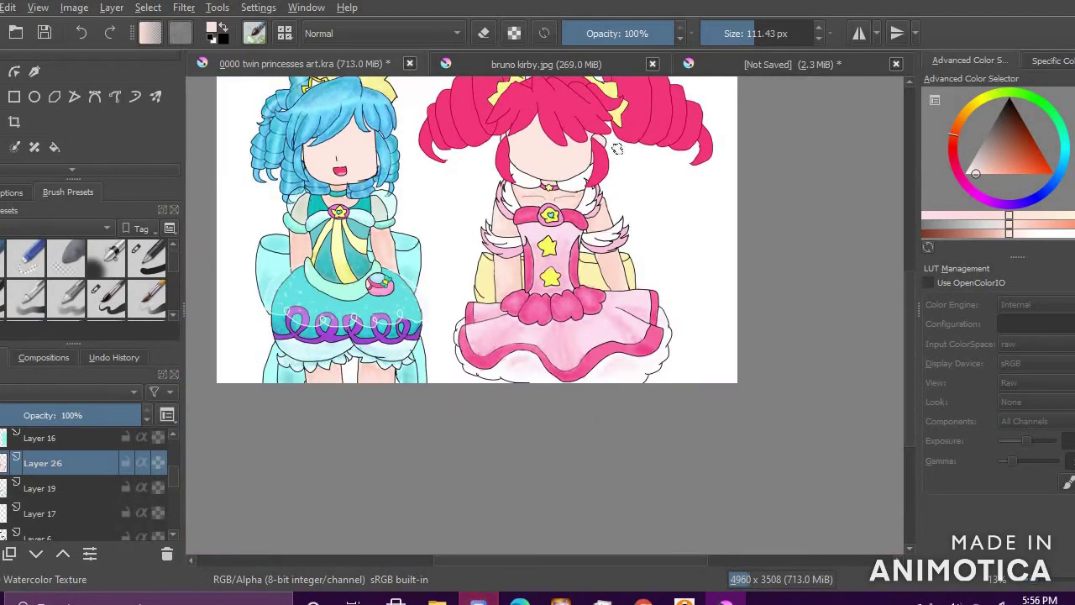
scroll(555, 239, up, 6)
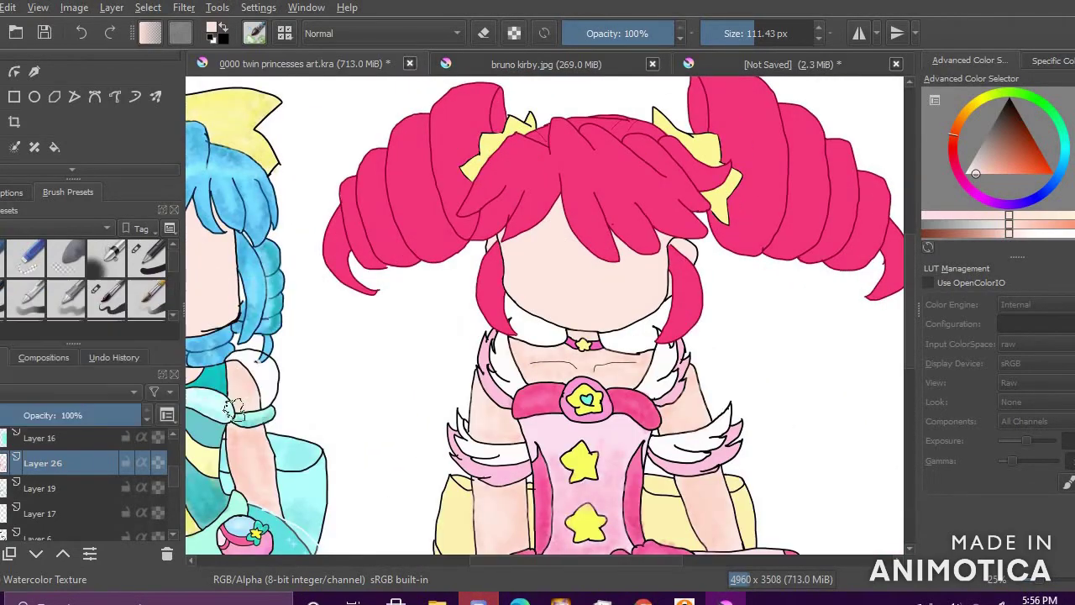
scroll(67, 479, down, 3)
scroll(67, 479, up, 3)
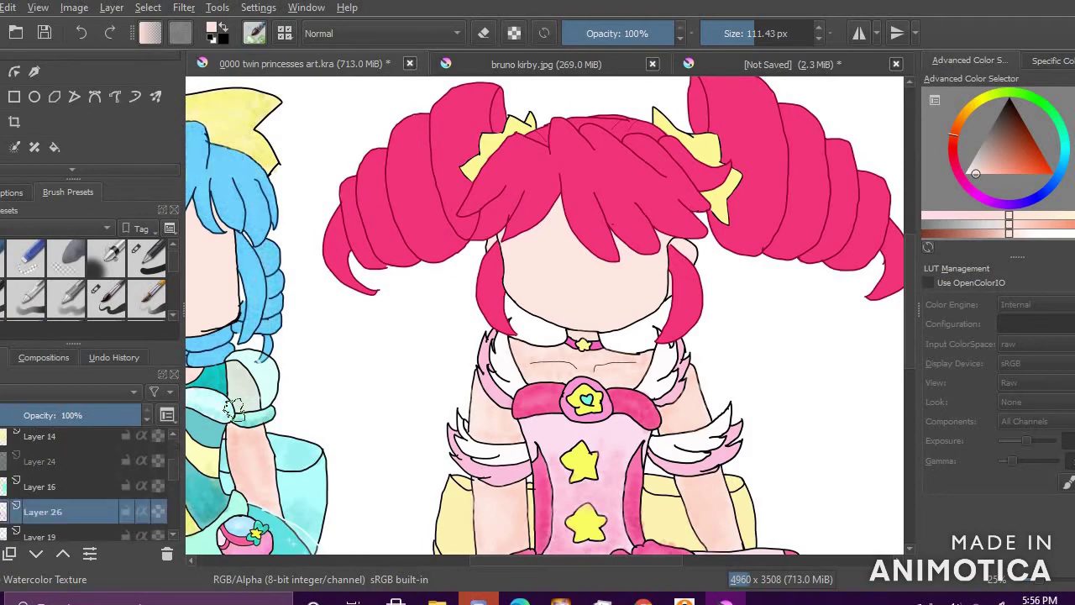
Step: Toggle the visibility of individual layers one after another to check which parts of the drawing each holds
click(1, 486)
click(1, 487)
scroll(8, 495, down, 4)
click(1, 517)
click(1, 516)
click(1, 491)
click(1, 491)
click(1, 467)
click(1, 466)
scroll(8, 495, up, 1)
scroll(9, 495, down, 1)
click(1, 533)
click(1, 533)
click(1, 507)
click(1, 507)
click(1, 507)
click(0, 507)
scroll(8, 495, up, 2)
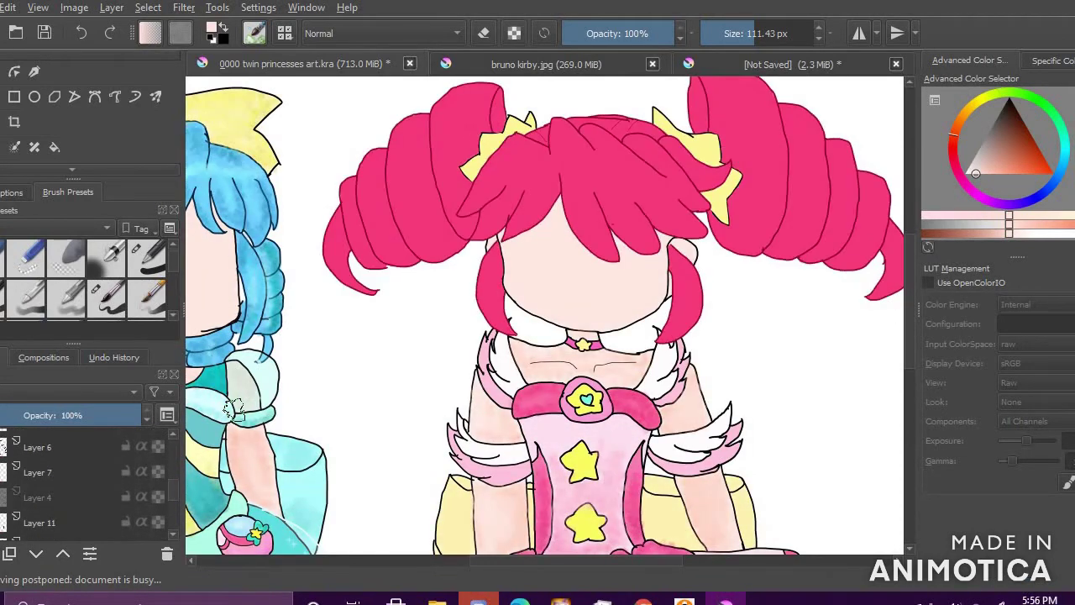
scroll(37, 452, up, 1)
Step: Add a new paint layer above Layer 26, and make Layer 26 active again
click(1, 554)
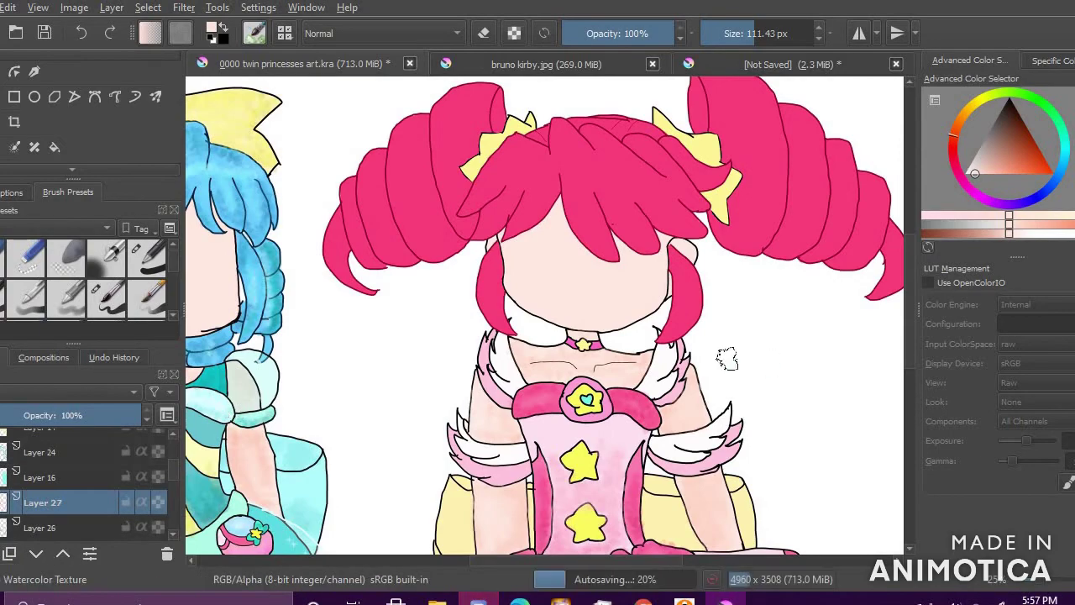
scroll(596, 353, down, 1)
scroll(581, 307, up, 2)
scroll(443, 437, down, 2)
click(43, 528)
Step: Shade the pink feathers of the left arm's cuff with deeper pink at a 59.77 px brush size, blending with sampled and paler pinks
scroll(441, 511, up, 5)
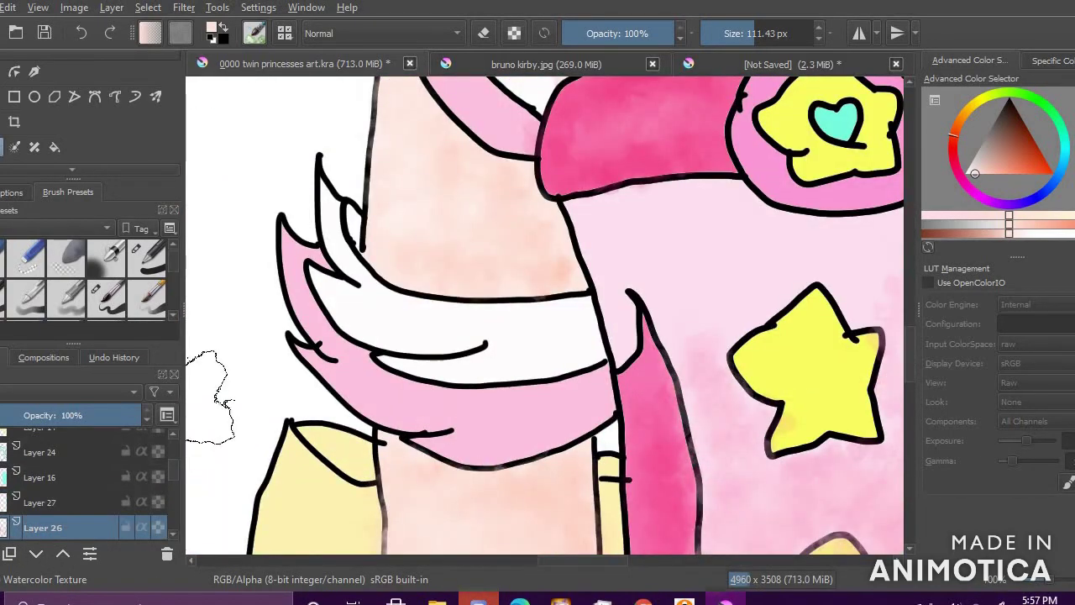
ctrl+click(360, 384)
click(1006, 174)
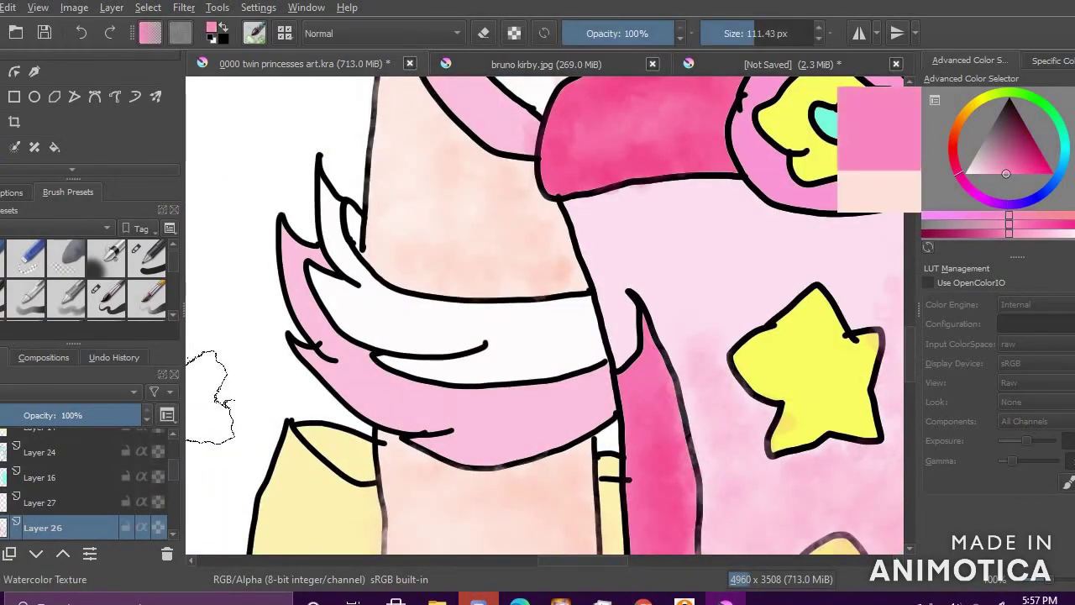
click(744, 34)
drag(420, 420, 573, 396)
key(ctrl+z)
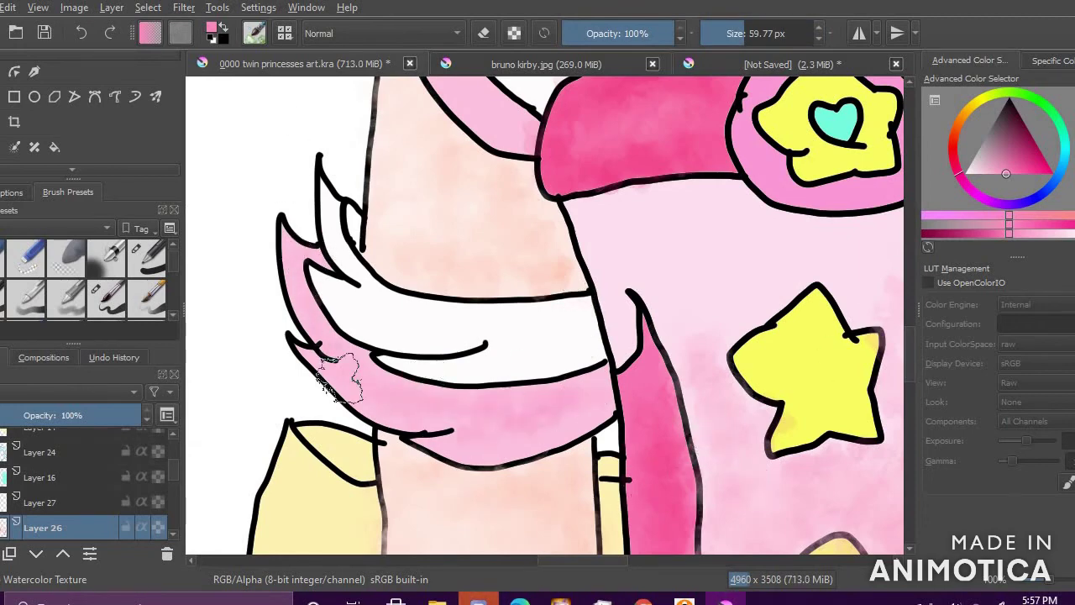
ctrl+click(438, 420)
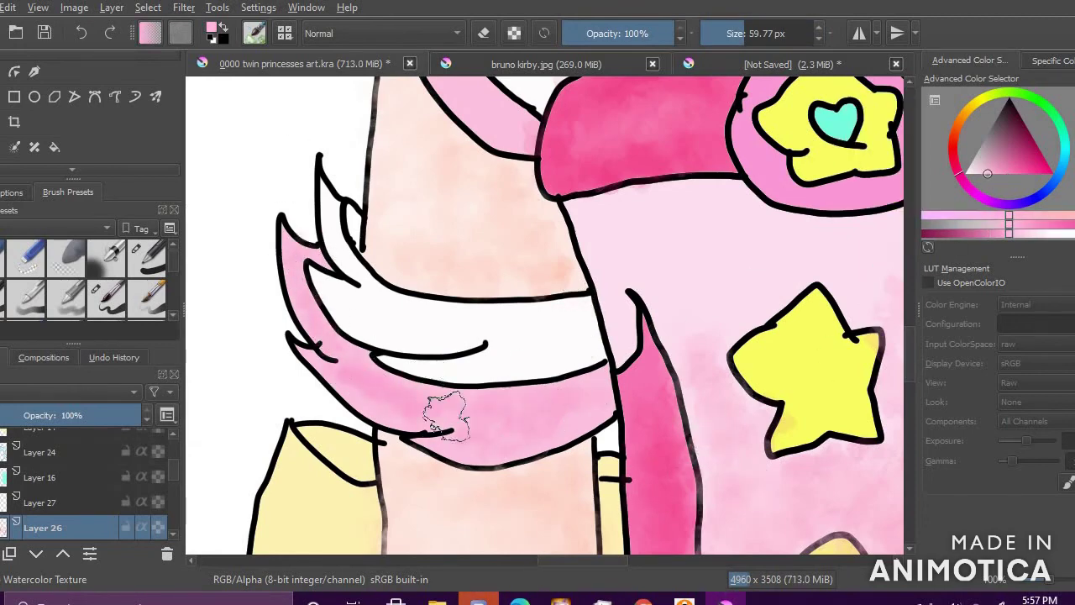
click(984, 172)
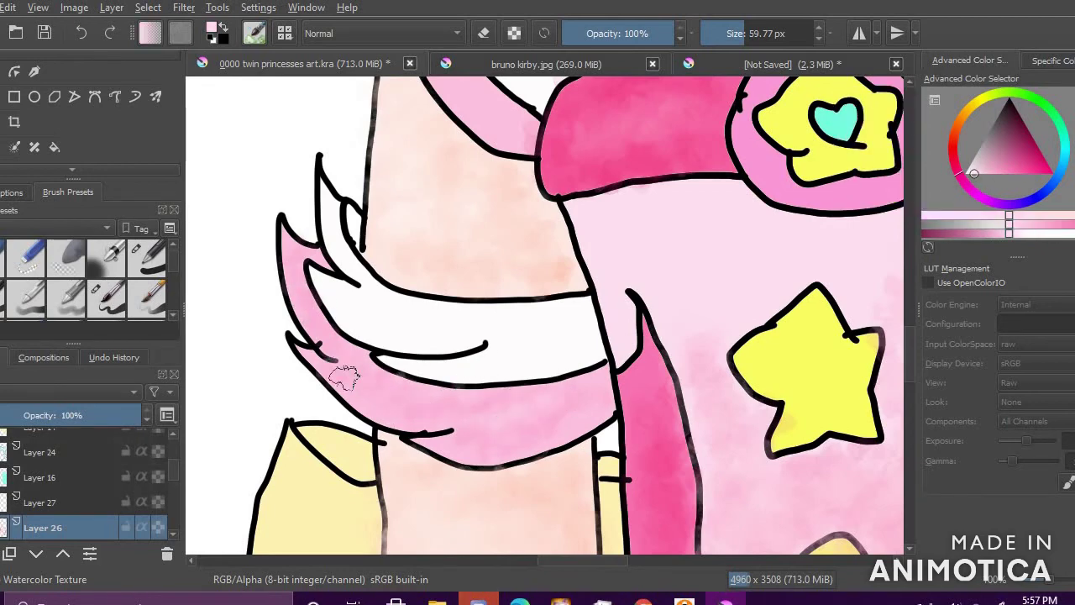
Step: Shade the white feathers of the left arm's cuff with muted greyish pink along their tips and lower edges
click(977, 171)
mouse_move(369, 323)
mouse_down()
mouse_move(457, 338)
mouse_move(512, 372)
mouse_move(559, 369)
mouse_up()
click(978, 168)
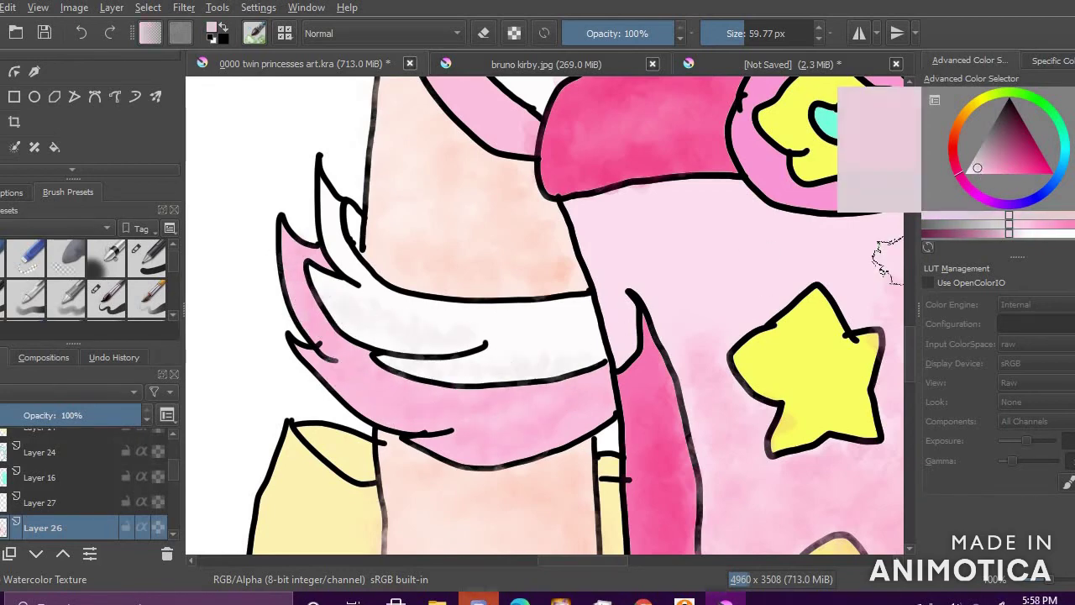
click(987, 155)
key(ctrl+z)
drag(333, 298, 558, 369)
click(997, 162)
key(ctrl+z)
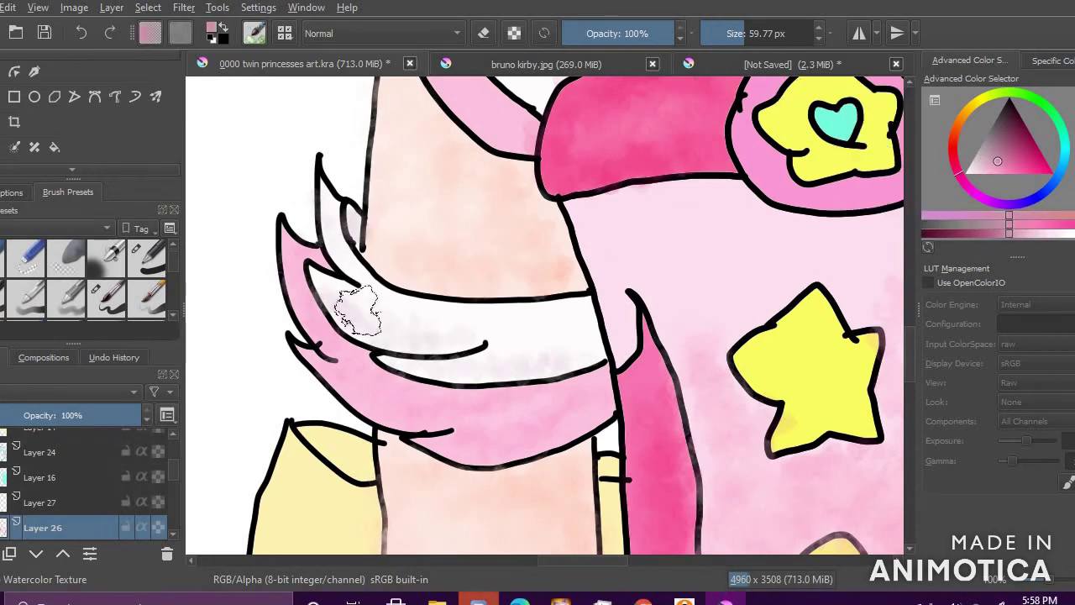
Step: Blend the left cuff's white feathers with white highlights and sampled greyish pink, extending the shading toward the bodice
ctrl+click(881, 222)
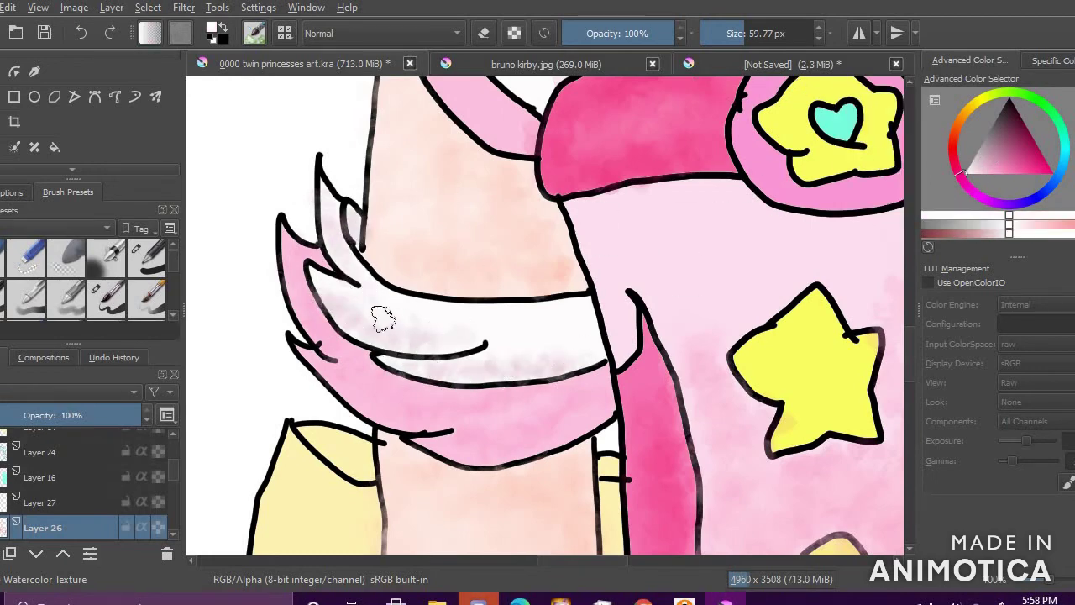
ctrl+click(579, 346)
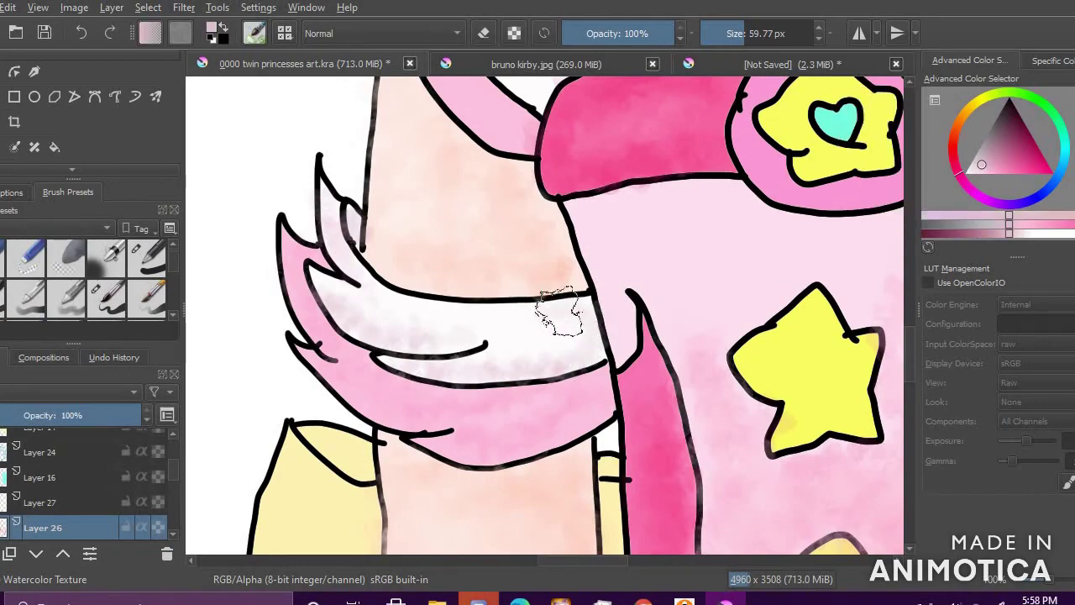
ctrl+click(452, 340)
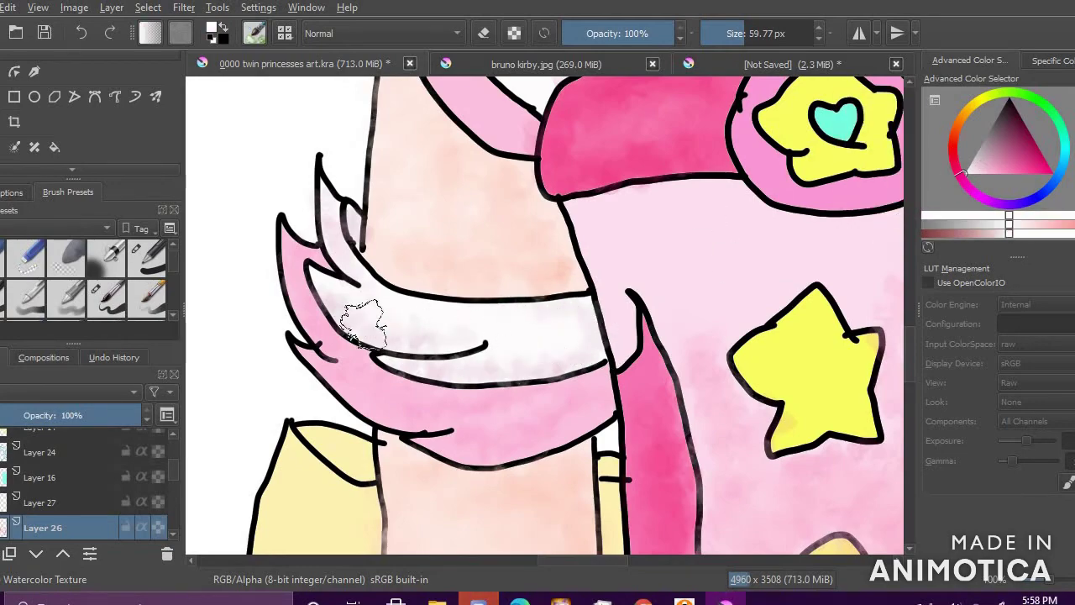
scroll(413, 269, down, 4)
scroll(393, 292, up, 4)
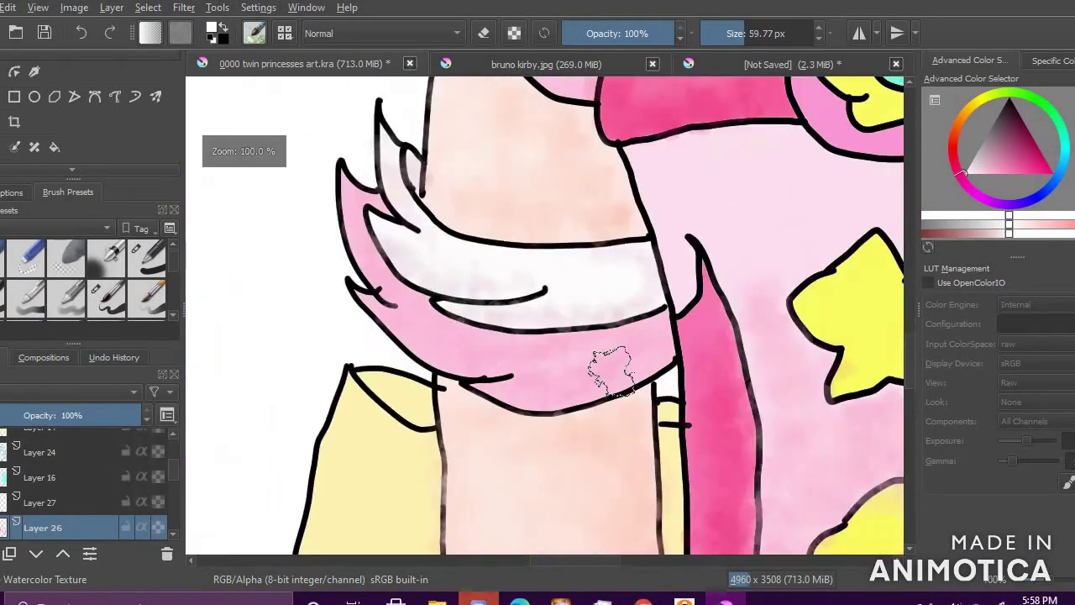
Step: Blend the pink feathers of the left arm's cuff with pale pink highlights and sampled mid pinks
scroll(622, 370, up, 1)
click(975, 175)
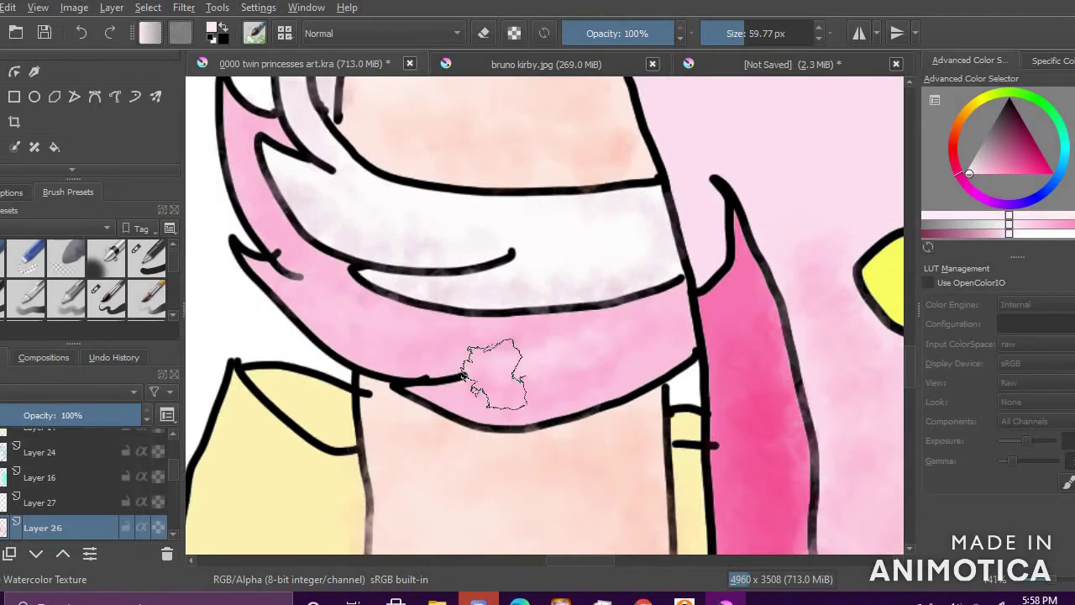
ctrl+click(496, 363)
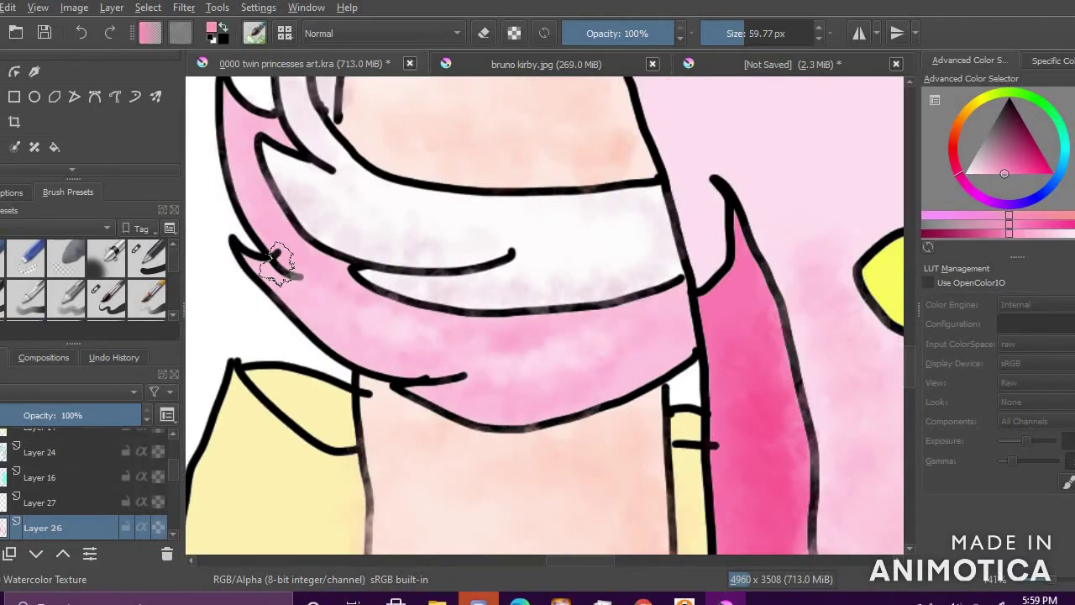
click(976, 174)
scroll(395, 339, down, 5)
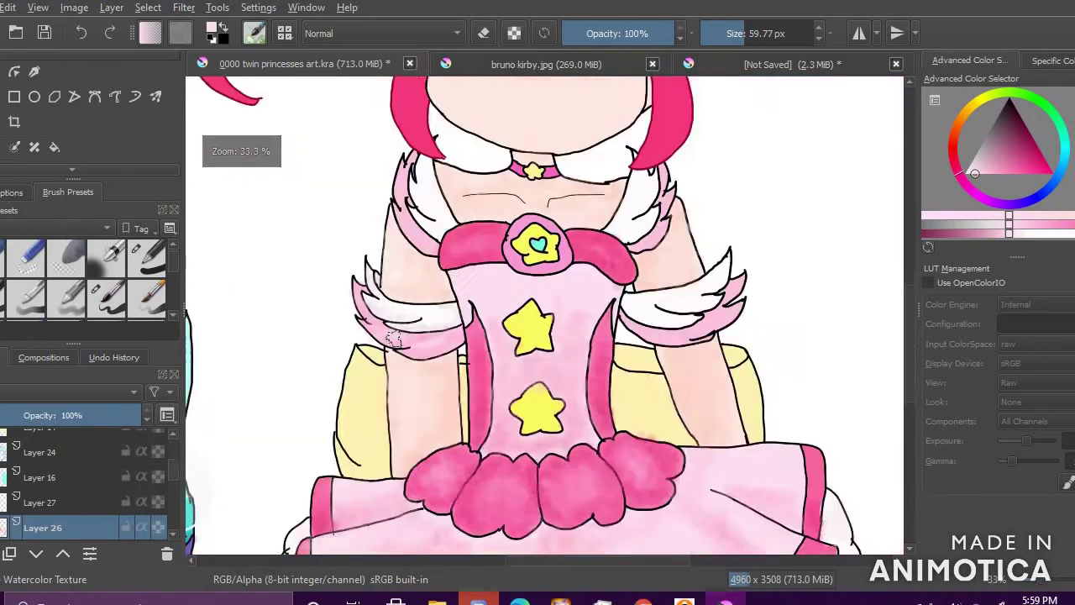
scroll(557, 460, down, 2)
scroll(471, 408, up, 7)
click(984, 174)
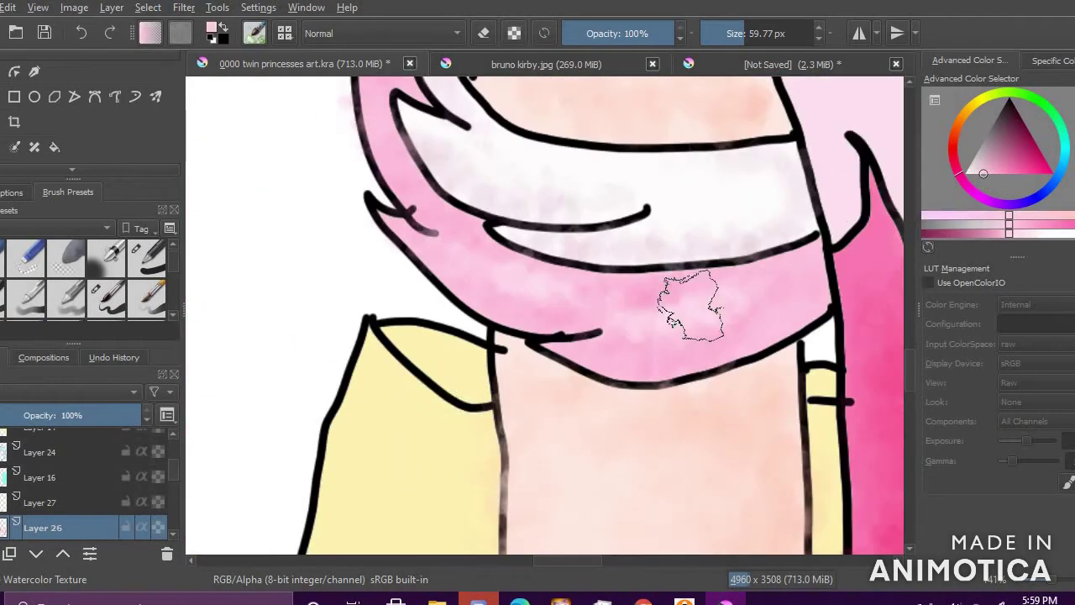
ctrl+click(684, 315)
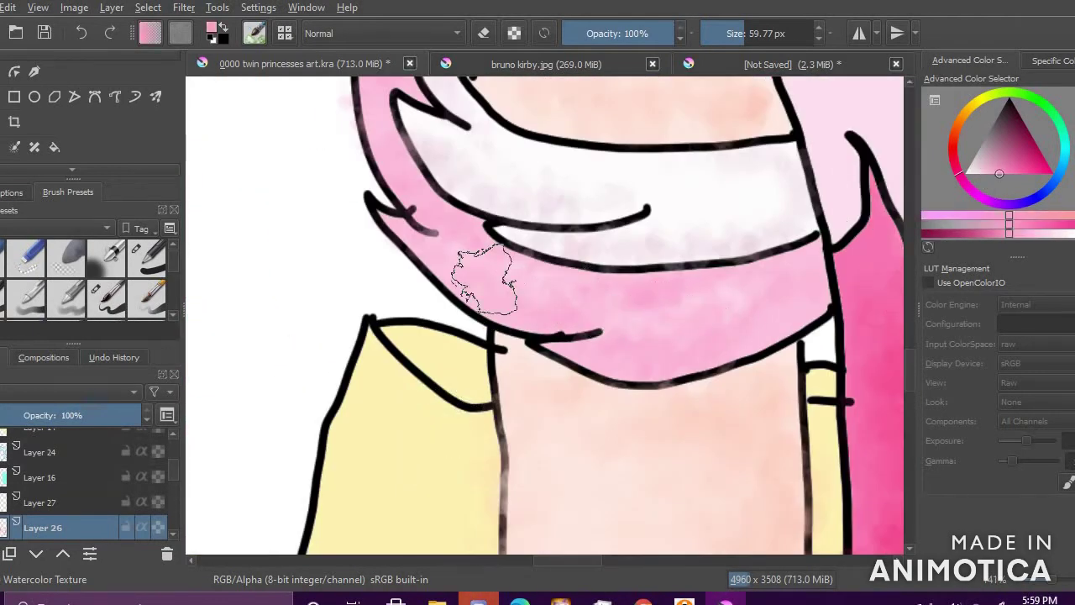
Step: Shade the pink feathers of the left shoulder trim with deeper pink, softening them with paler and sampled pinks
scroll(492, 355, down, 10)
scroll(733, 368, up, 6)
scroll(733, 368, down, 4)
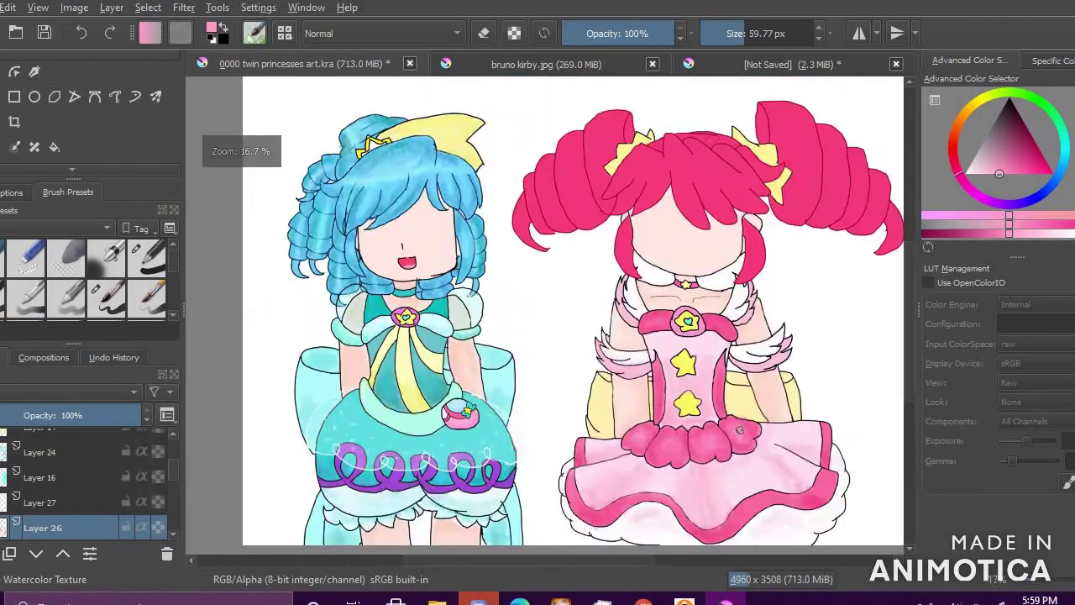
scroll(504, 336, up, 4)
scroll(235, 324, down, 5)
scroll(454, 218, up, 5)
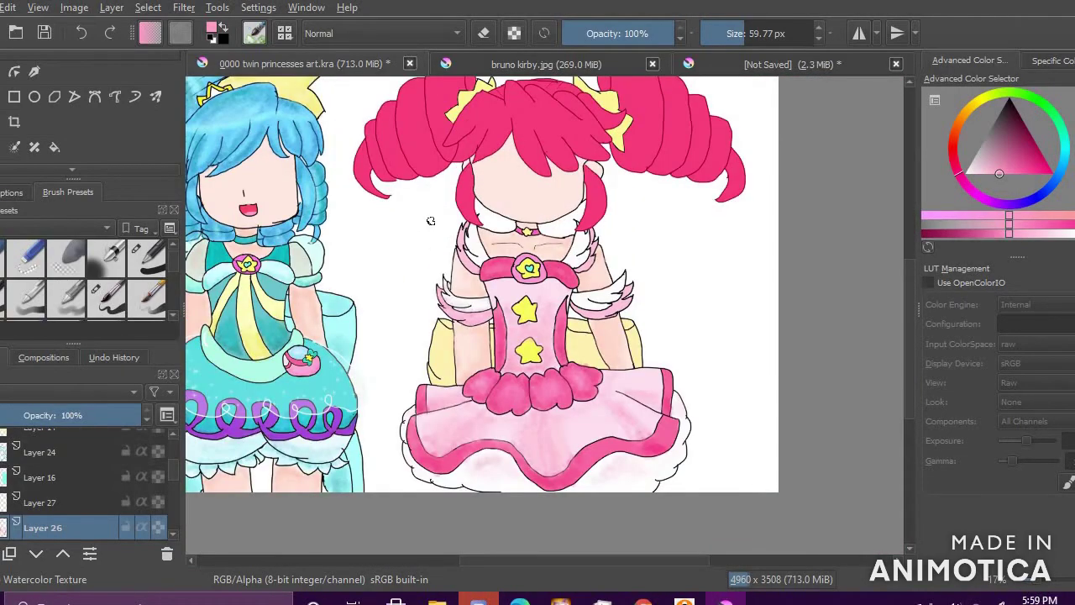
scroll(471, 237, up, 3)
scroll(681, 413, up, 1)
scroll(680, 412, down, 1)
click(1012, 174)
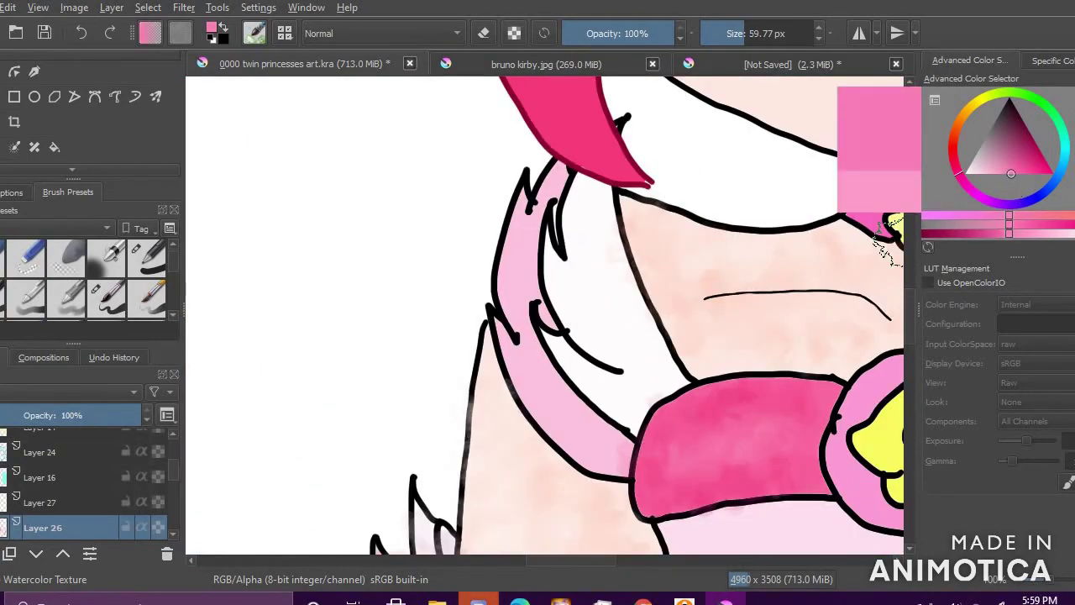
mouse_move(557, 432)
mouse_down()
mouse_move(526, 342)
mouse_move(531, 250)
mouse_up()
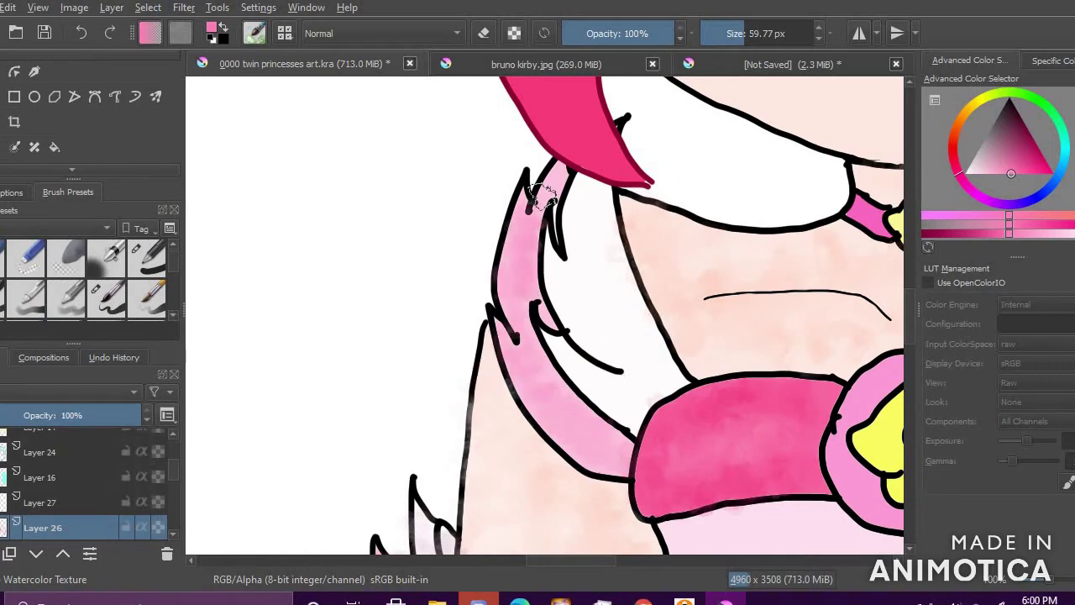
click(994, 174)
ctrl+click(889, 164)
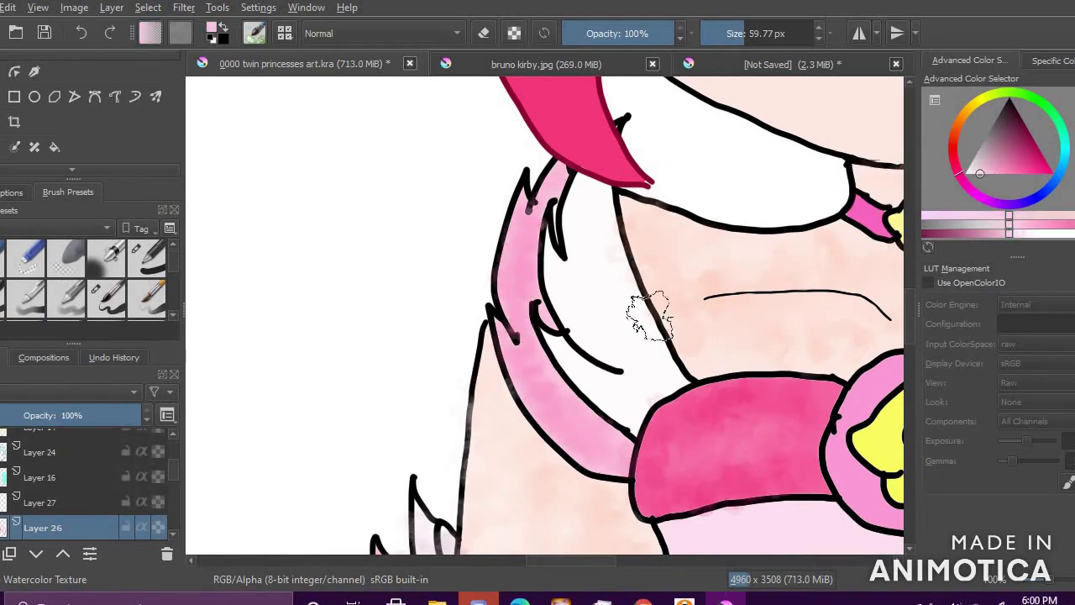
Step: Shade the white feathers of the left shoulder trim with pale greyish pinks, blending with sampled near-white tones
click(970, 174)
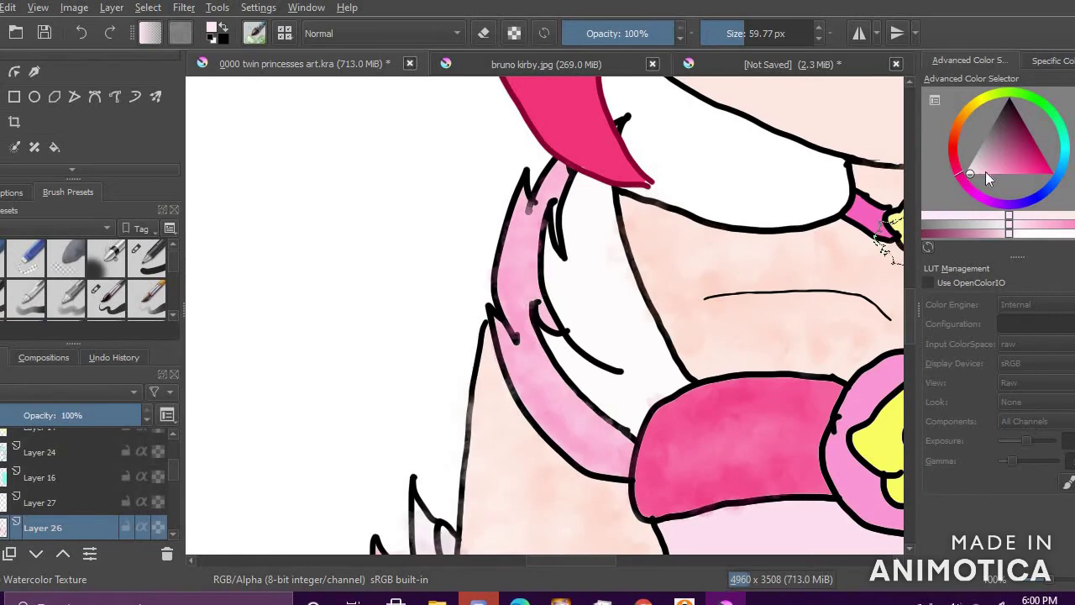
click(988, 174)
ctrl+click(571, 277)
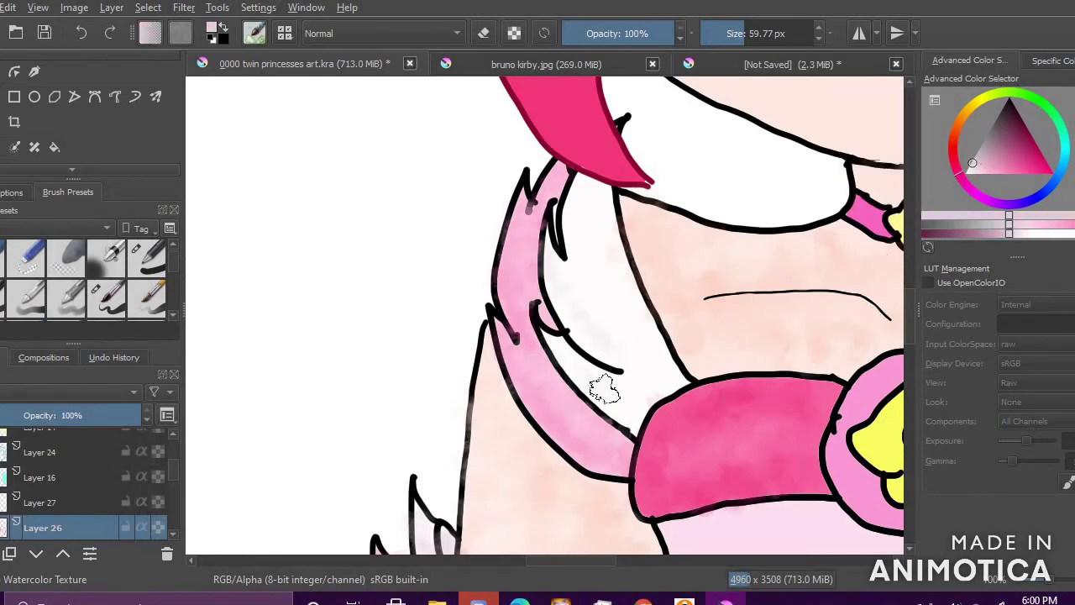
click(980, 154)
ctrl+click(570, 269)
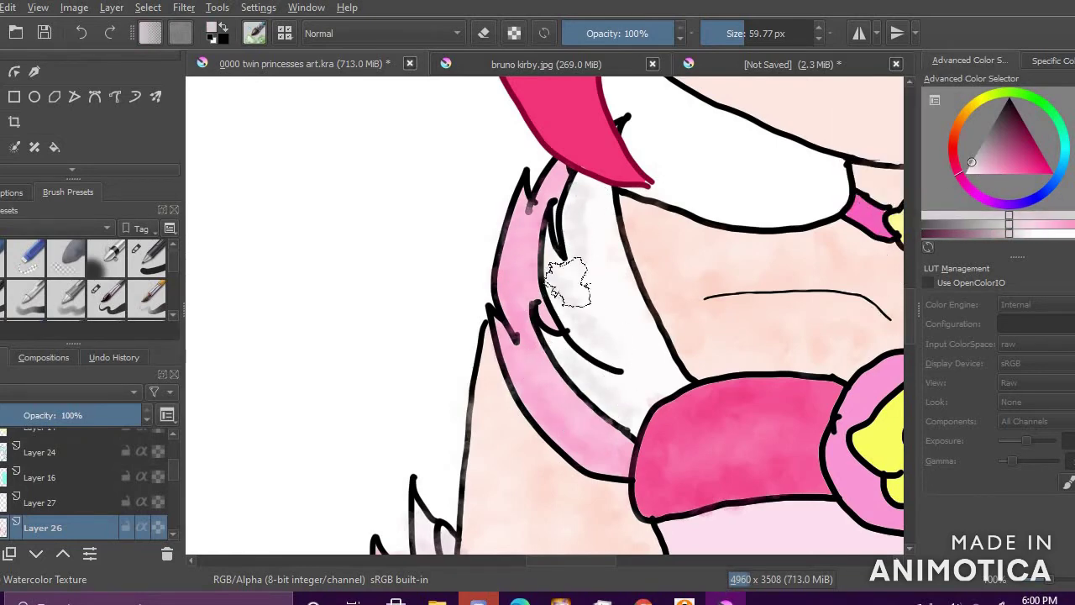
ctrl+click(592, 253)
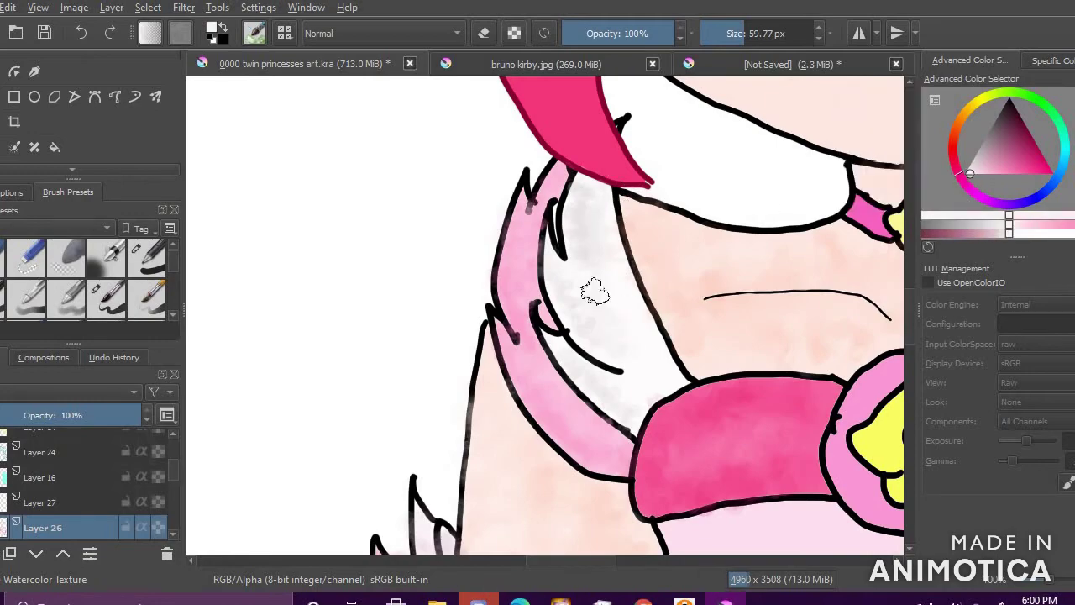
scroll(631, 219, down, 5)
scroll(636, 204, up, 5)
drag(580, 248, 586, 313)
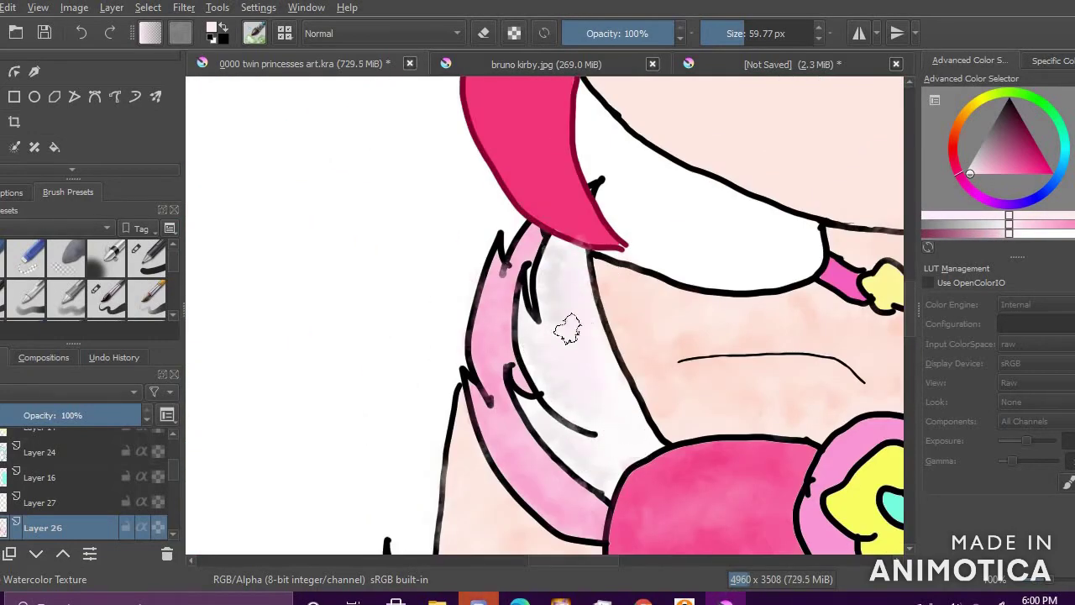
Step: Shade the white feathers of the right shoulder trim with light grey and muted pink, softened with very pale pink
click(978, 159)
scroll(564, 355, down, 5)
scroll(865, 372, up, 5)
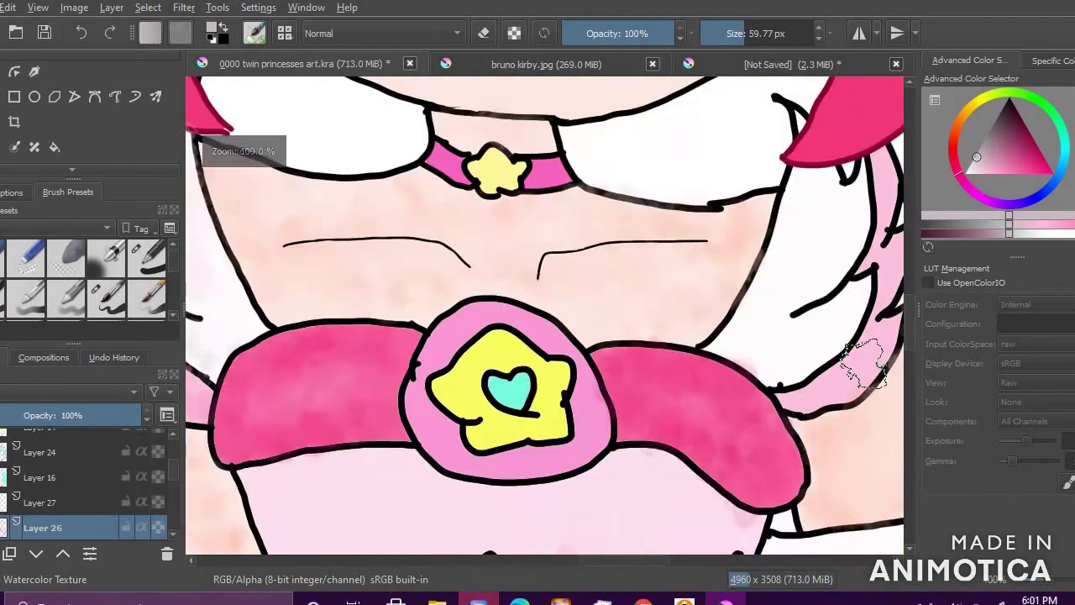
scroll(885, 238, up, 1)
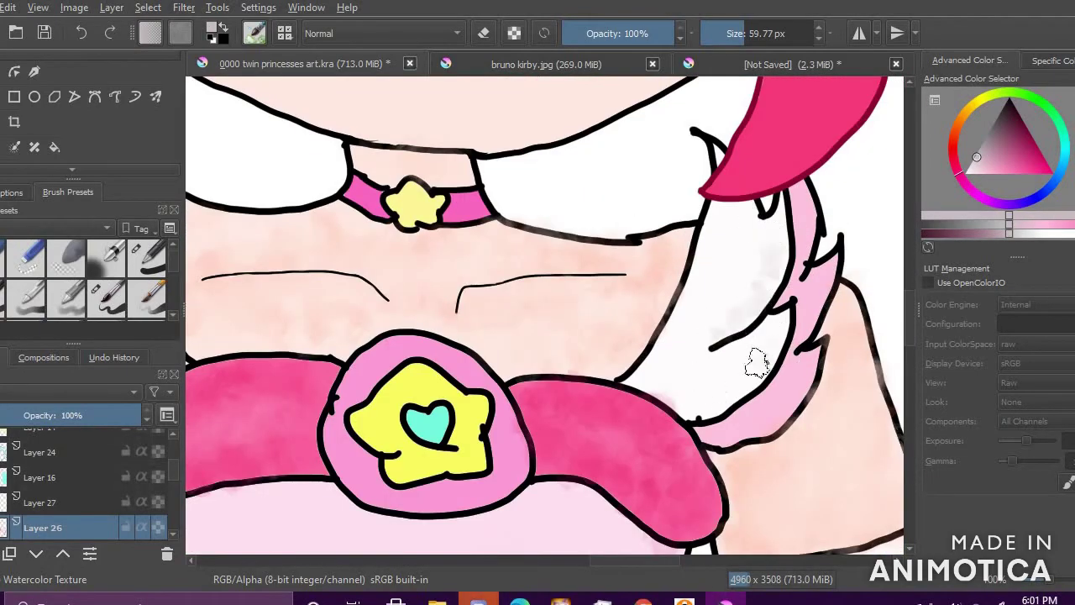
click(975, 164)
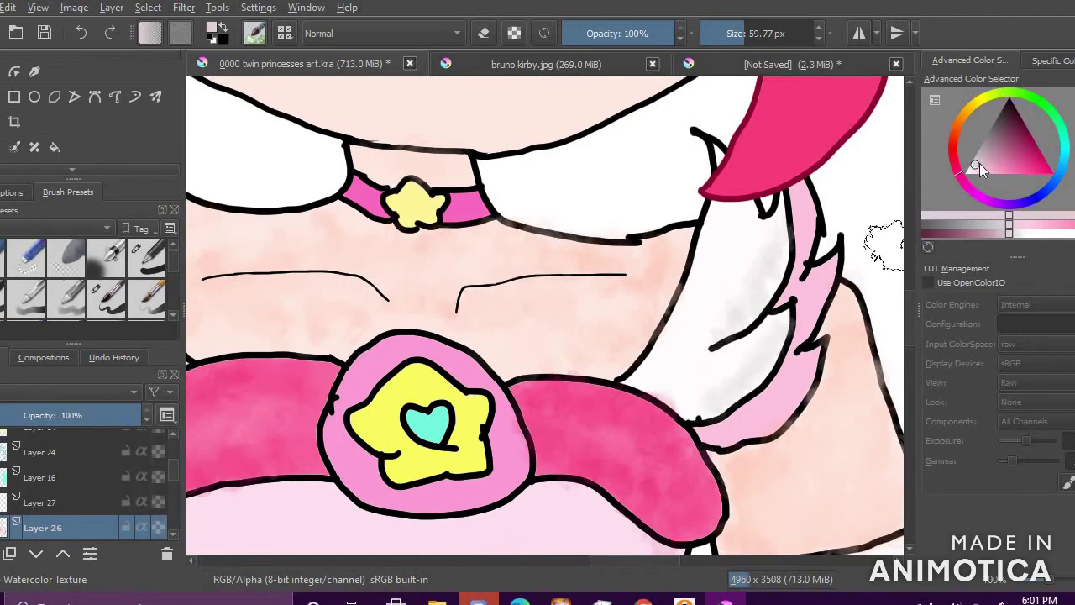
click(986, 163)
drag(766, 225, 717, 398)
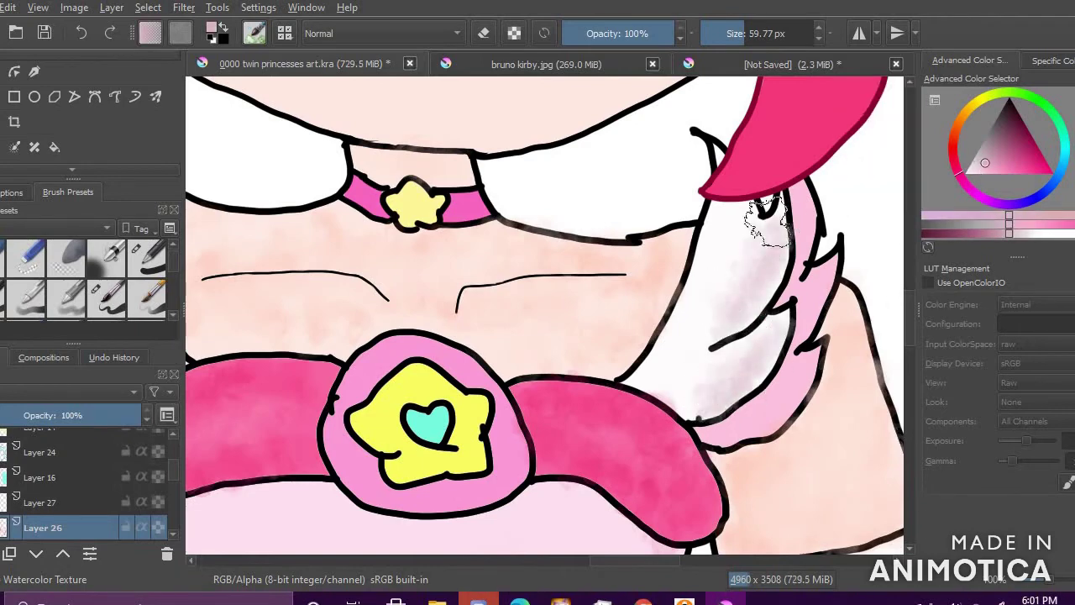
click(973, 172)
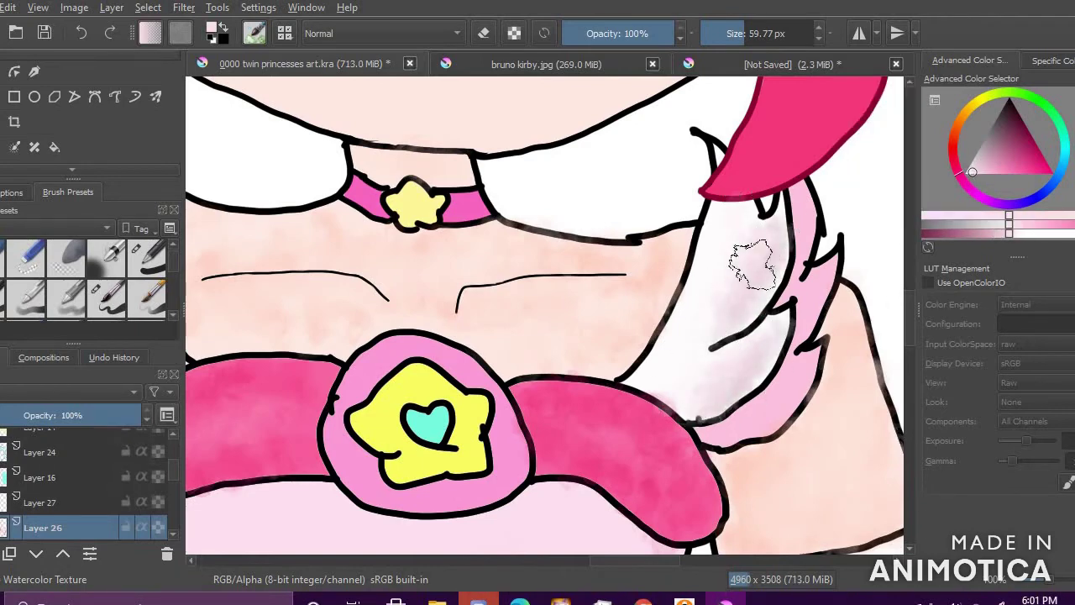
Step: Shade the white feathers of the right arm's cuff with muted greyish pink along their tips and lower edges
scroll(694, 376, down, 4)
scroll(700, 438, up, 4)
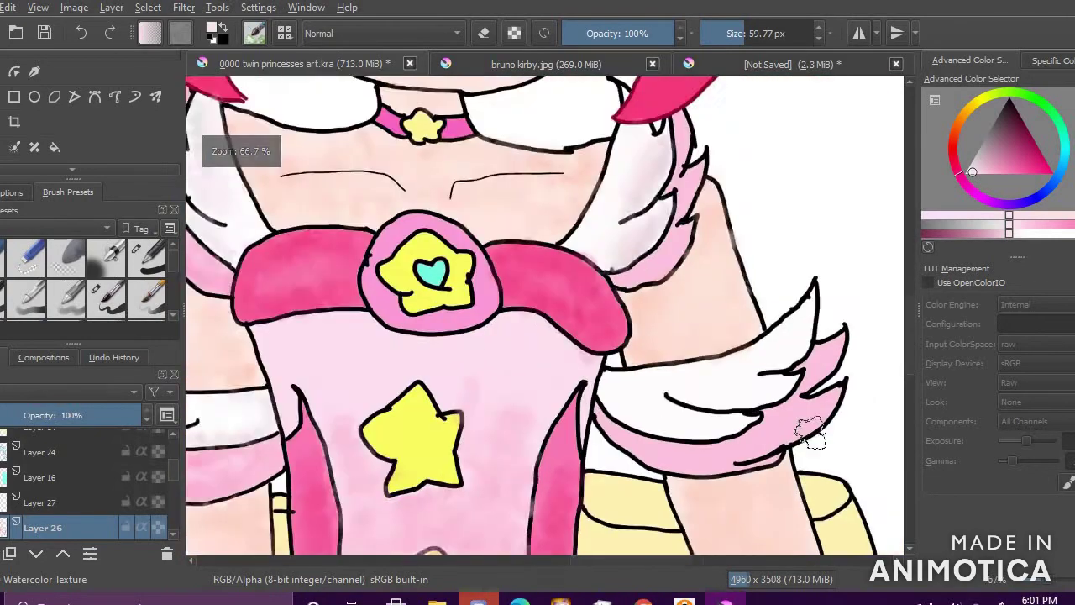
mouse_move(426, 426)
mouse_down()
mouse_move(629, 377)
mouse_move(763, 257)
mouse_move(882, 231)
mouse_move(663, 385)
mouse_up()
drag(391, 411, 548, 454)
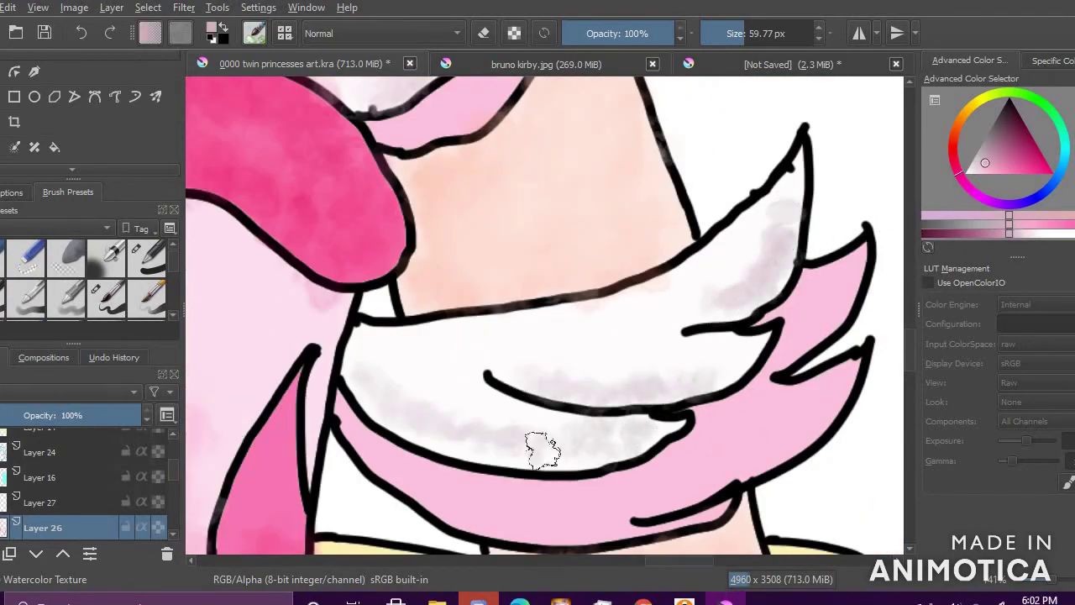
Step: Blend the right cuff's white feather shading with very pale pink, white and muted pink tones
click(972, 172)
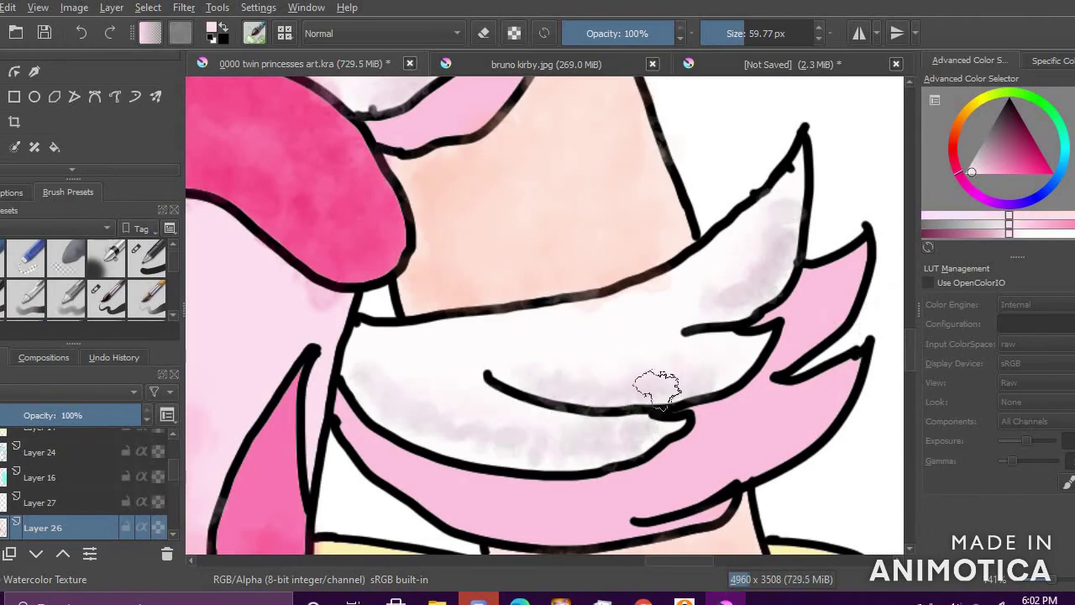
ctrl+click(887, 214)
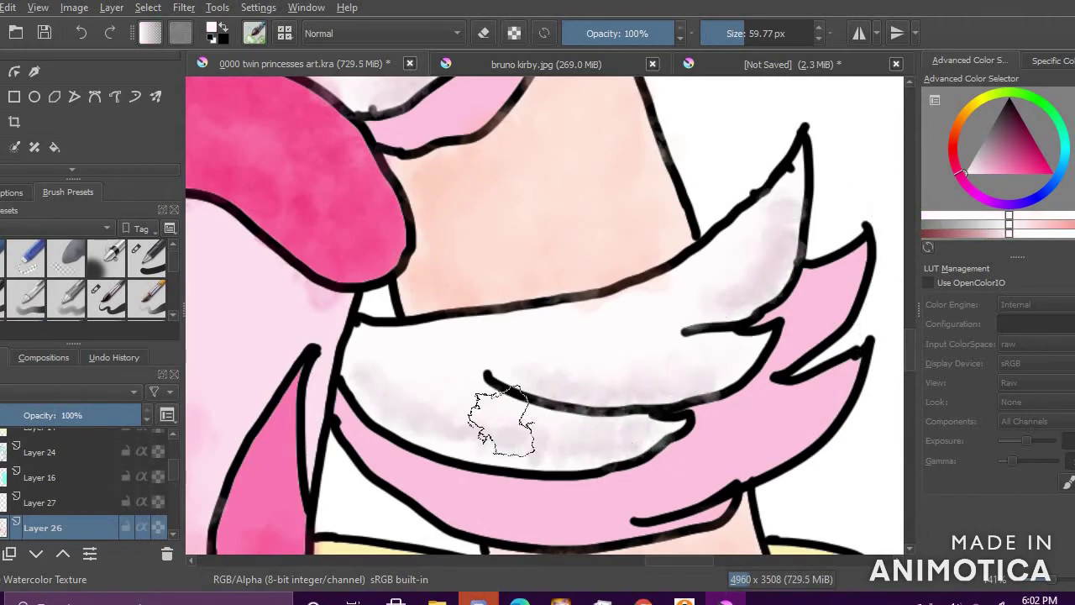
ctrl+click(884, 295)
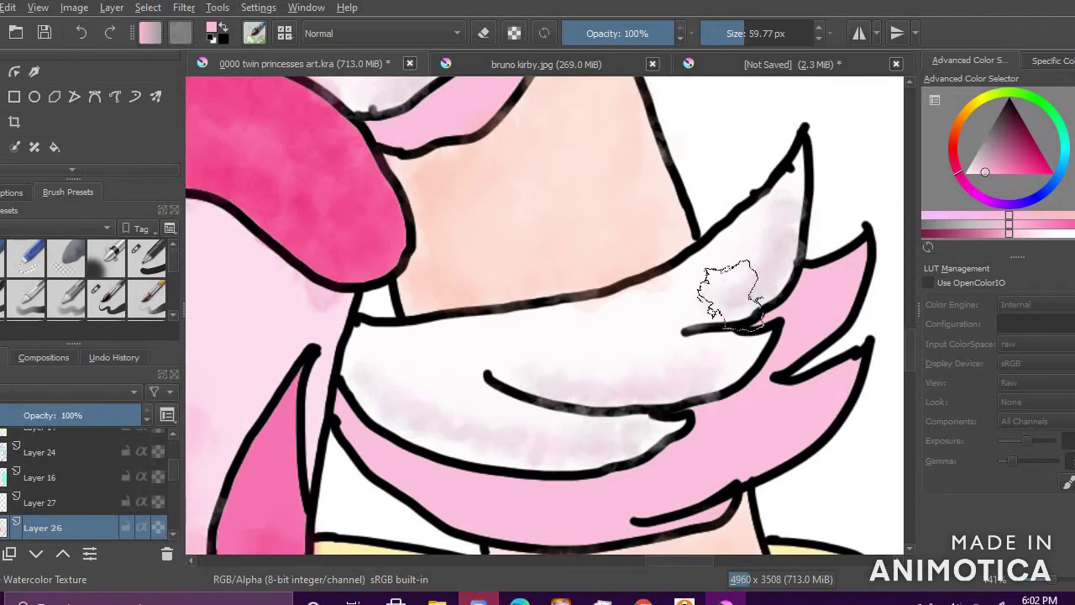
ctrl+click(864, 216)
ctrl+click(878, 233)
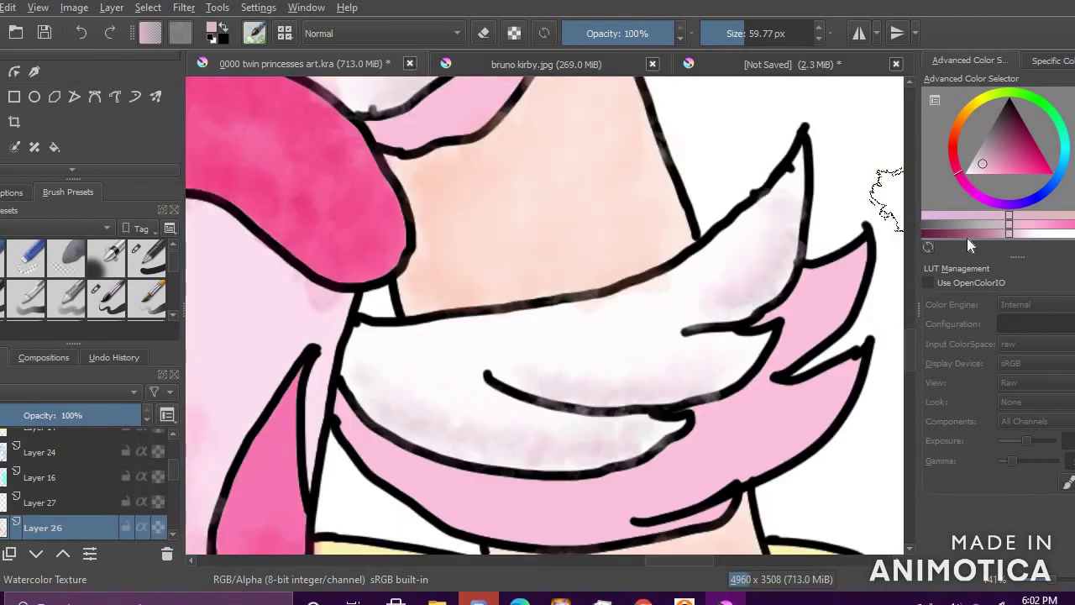
Step: Shade the pink feathers of the right arm's cuff with deeper pink, blending with mid and pale pinks
ctrl+click(874, 235)
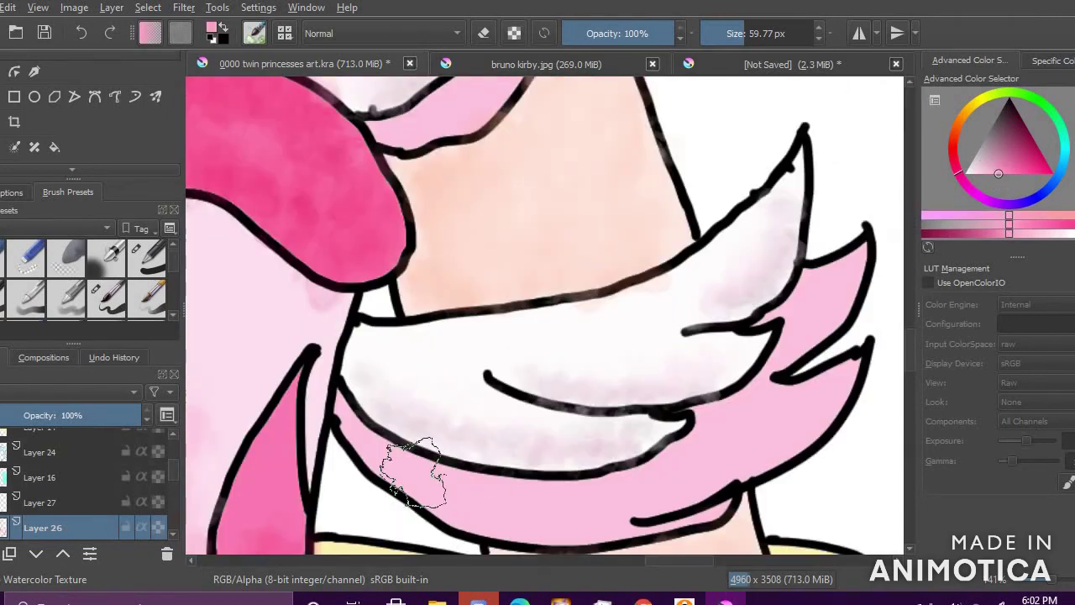
click(1016, 170)
mouse_move(859, 273)
mouse_down()
mouse_move(767, 384)
mouse_move(593, 513)
mouse_move(436, 478)
mouse_move(642, 517)
mouse_up()
ctrl+click(882, 317)
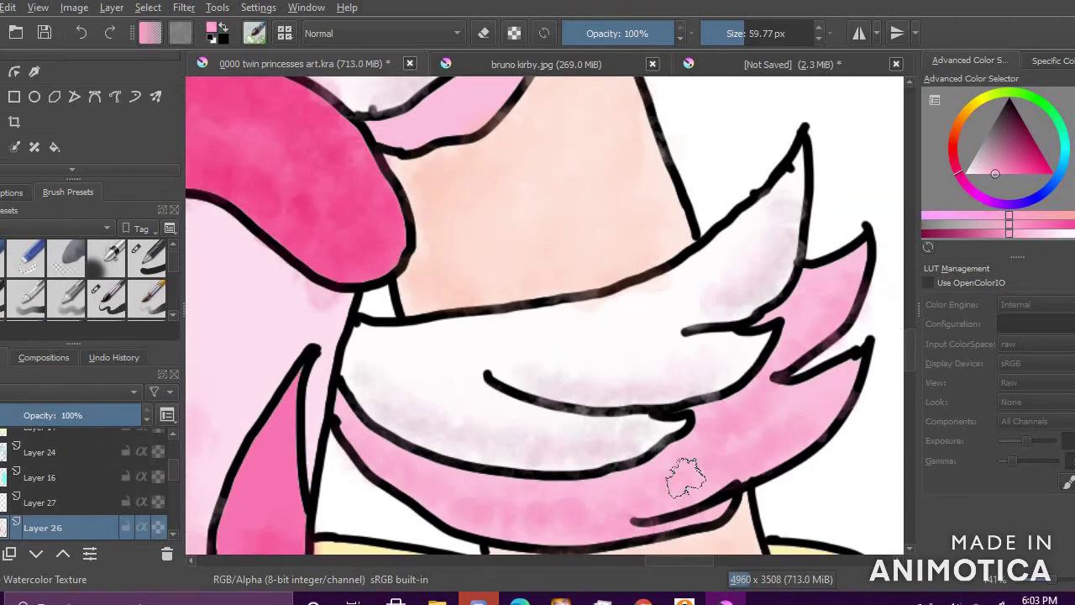
drag(1002, 165, 982, 199)
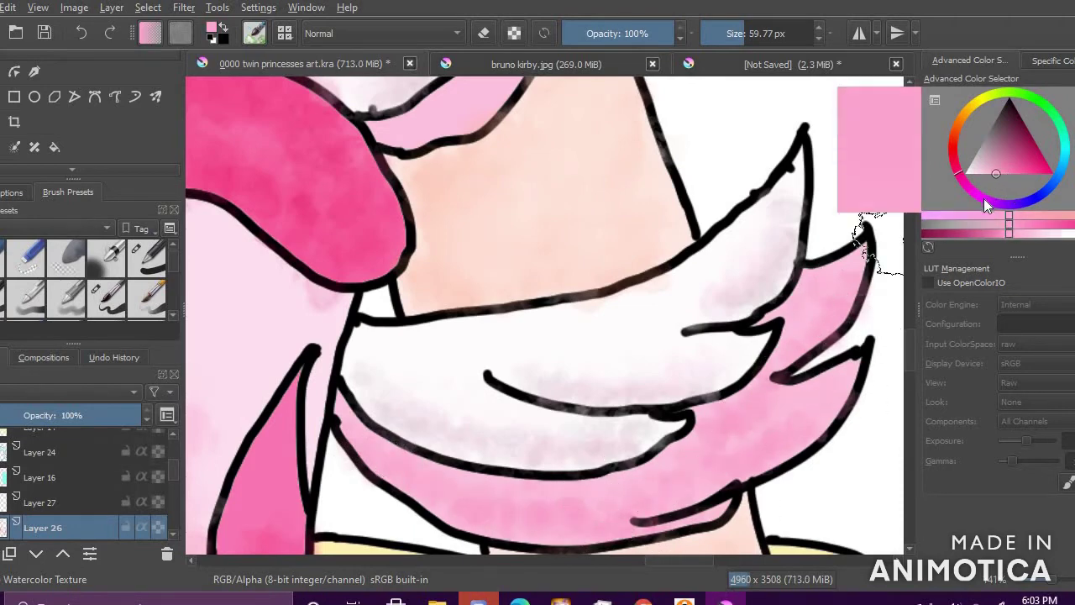
ctrl+click(874, 345)
click(976, 174)
click(979, 175)
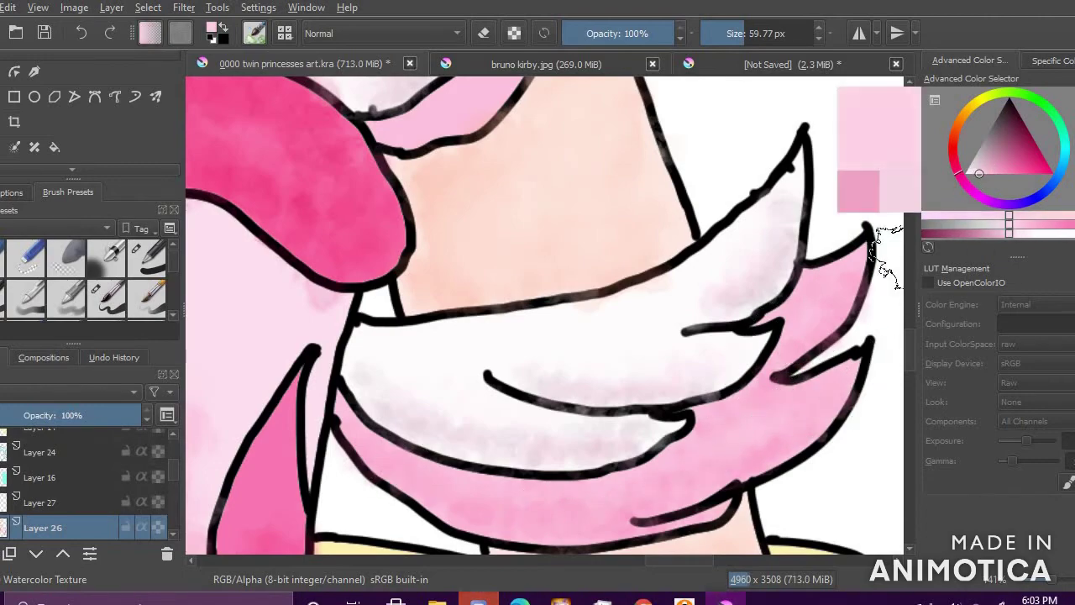
Step: Deepen the lower part of the right cuff's pink feathers with stronger pink and blend it with a lighter pink
scroll(759, 376, down, 7)
scroll(714, 378, up, 6)
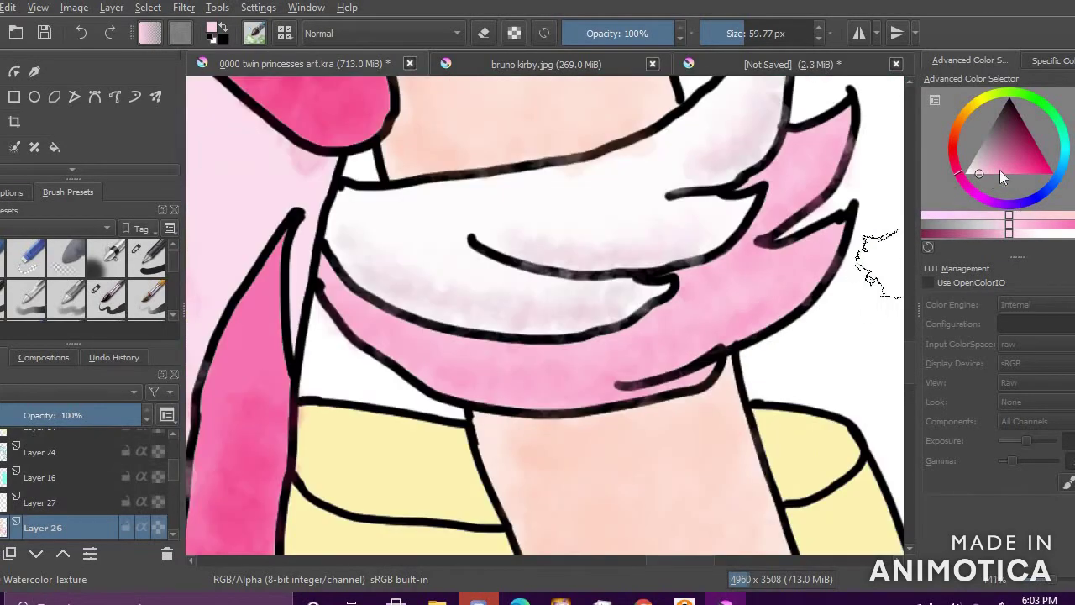
ctrl+click(874, 229)
drag(672, 319, 756, 300)
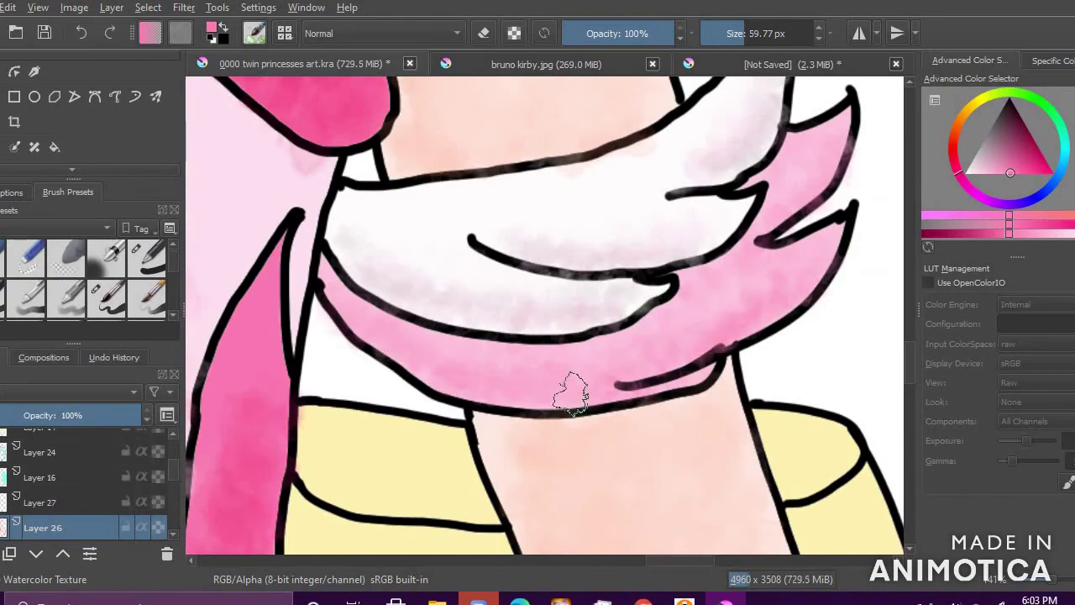
ctrl+click(886, 178)
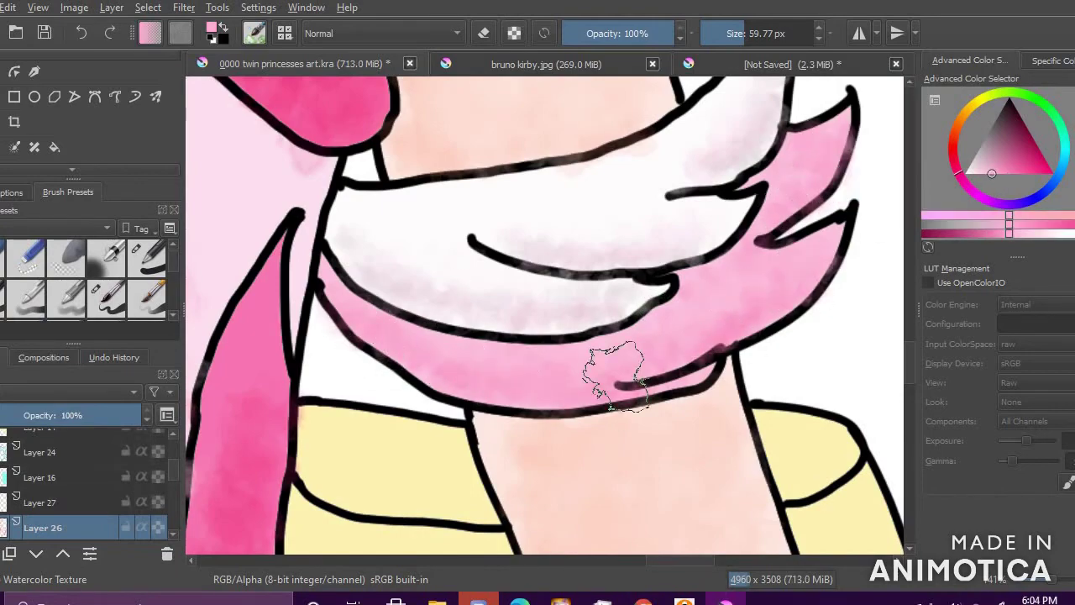
scroll(614, 376, down, 6)
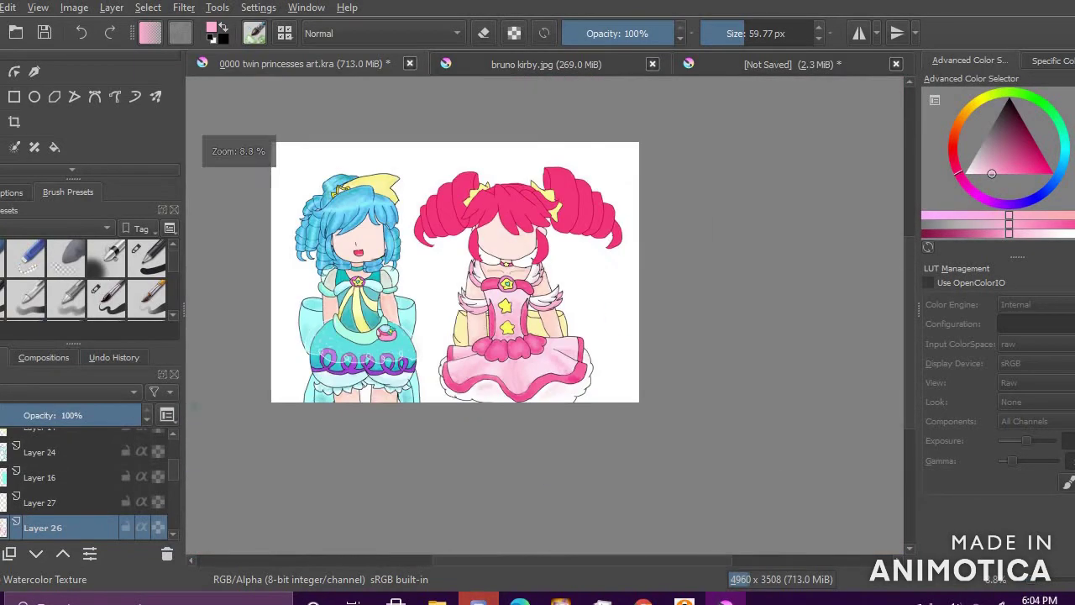
Step: On Layer 27, shade the pink princess's bangs with a saturated deep pink at a 101.31 px brush size
key(Page_Up)
click(3, 147)
click(444, 210)
key(b)
scroll(375, 215, up, 4)
mouse_move(1017, 167)
mouse_down()
mouse_move(1041, 187)
mouse_move(1046, 167)
mouse_up()
scroll(788, 162, up, 3)
click(795, 41)
scroll(710, 248, down, 3)
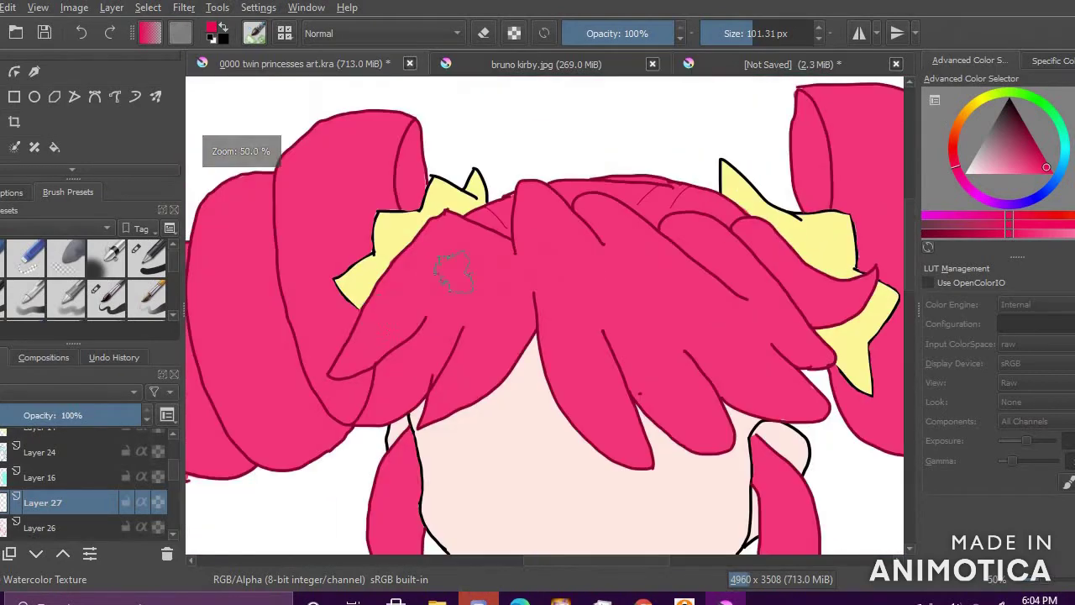
drag(476, 366, 580, 319)
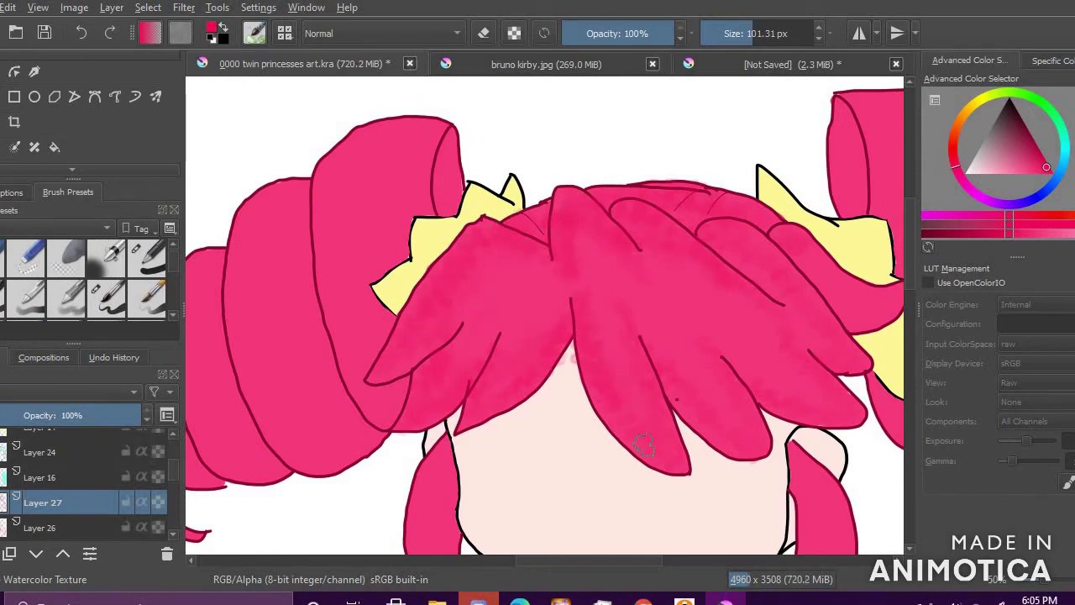
Step: Shade the edges and strand lines of the pink-haired girl's bangs with a deeper pink on Layer 27
scroll(749, 262, down, 2)
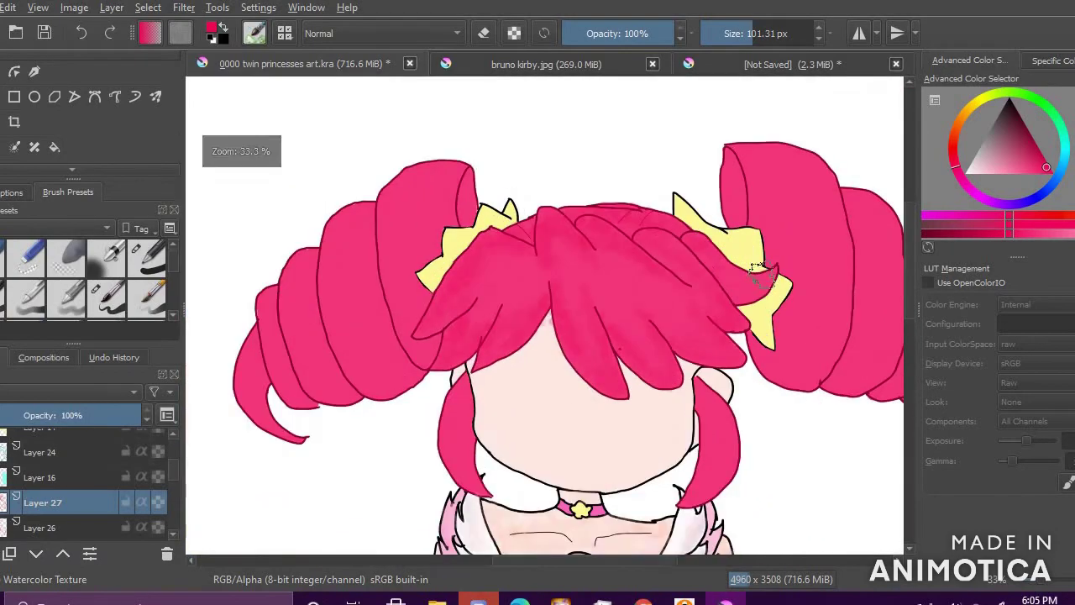
scroll(749, 263, up, 2)
key(k)
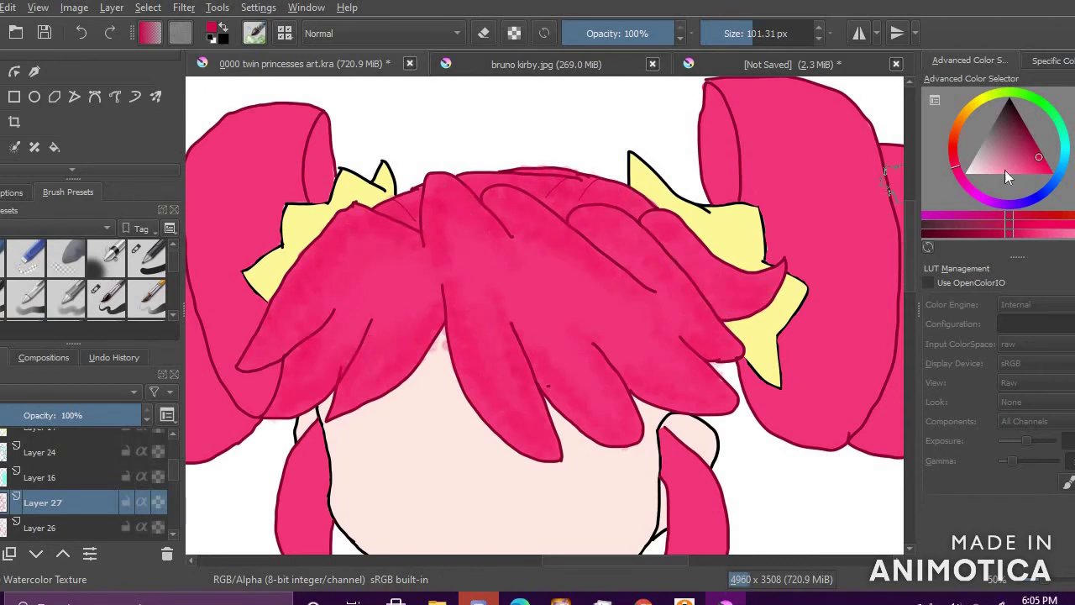
click(1043, 168)
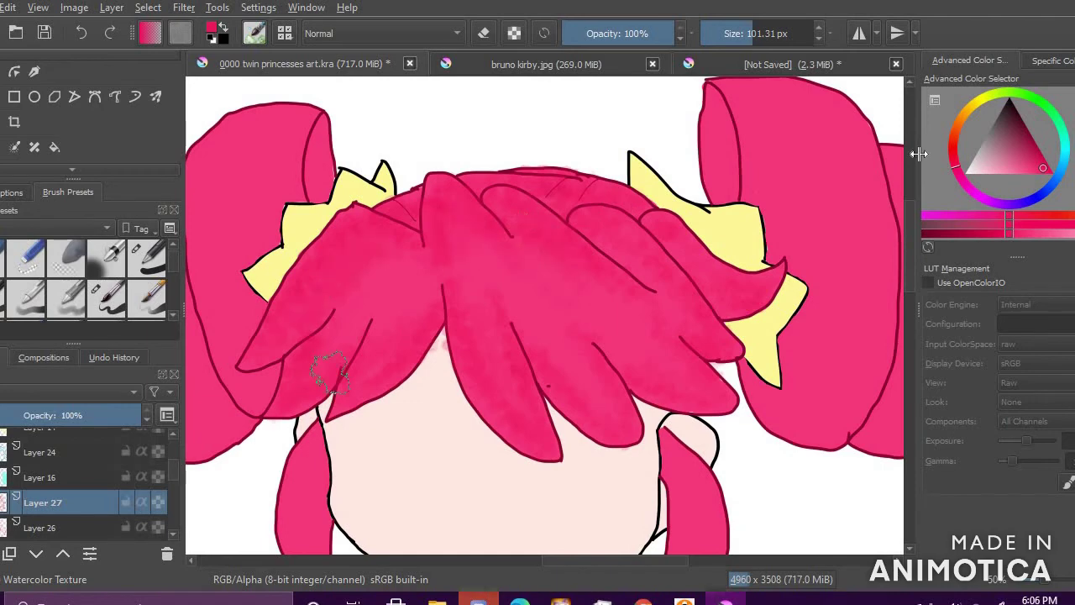
Step: Paint soft light-pink highlights across the middle of the bangs, blending them with medium pink
click(1035, 174)
ctrl+click(508, 332)
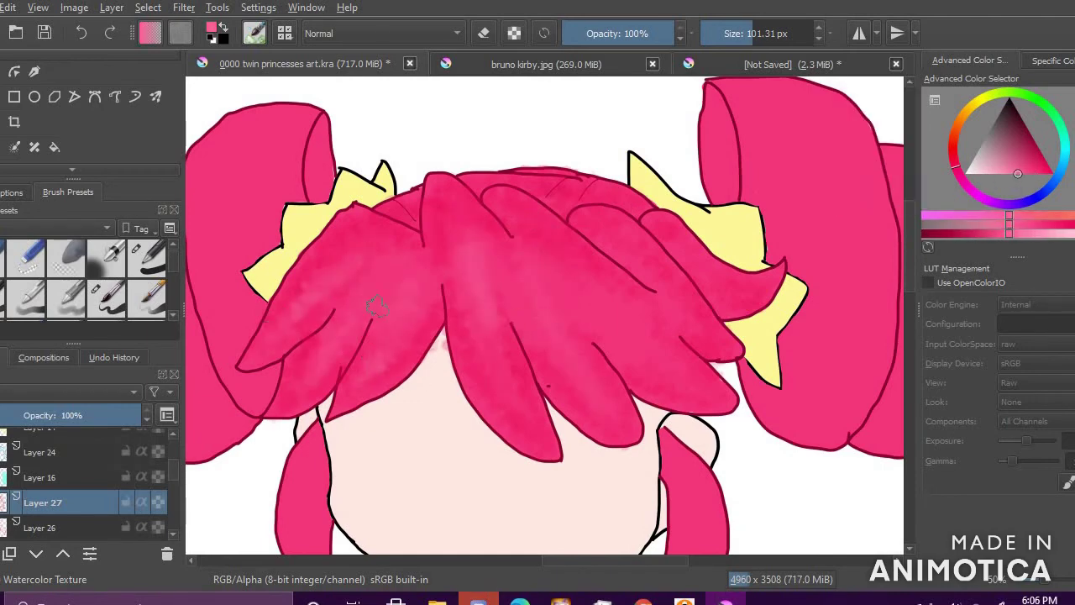
drag(367, 312, 662, 265)
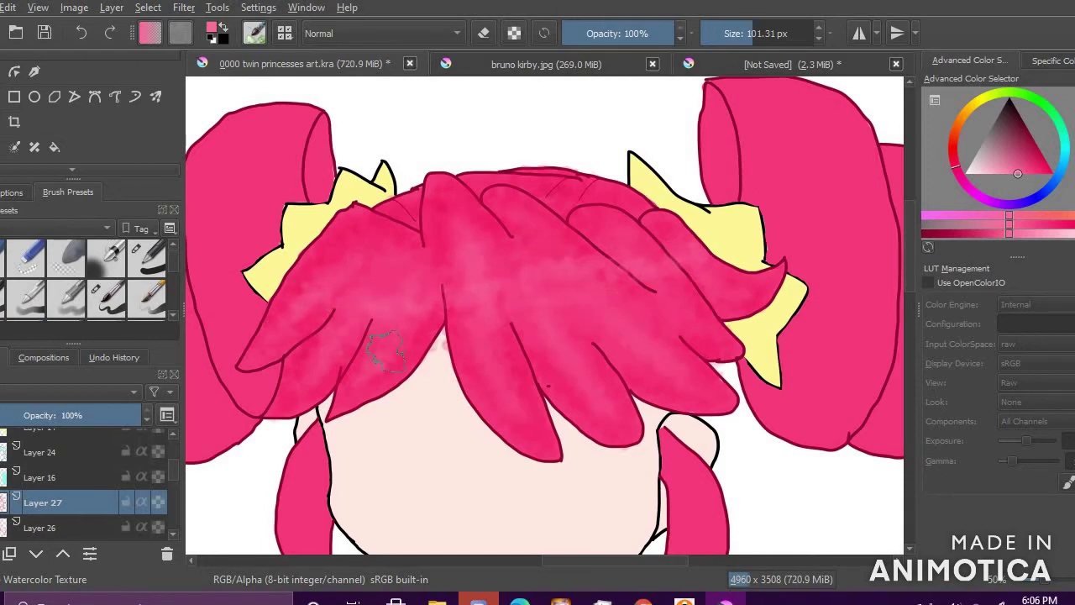
click(1033, 169)
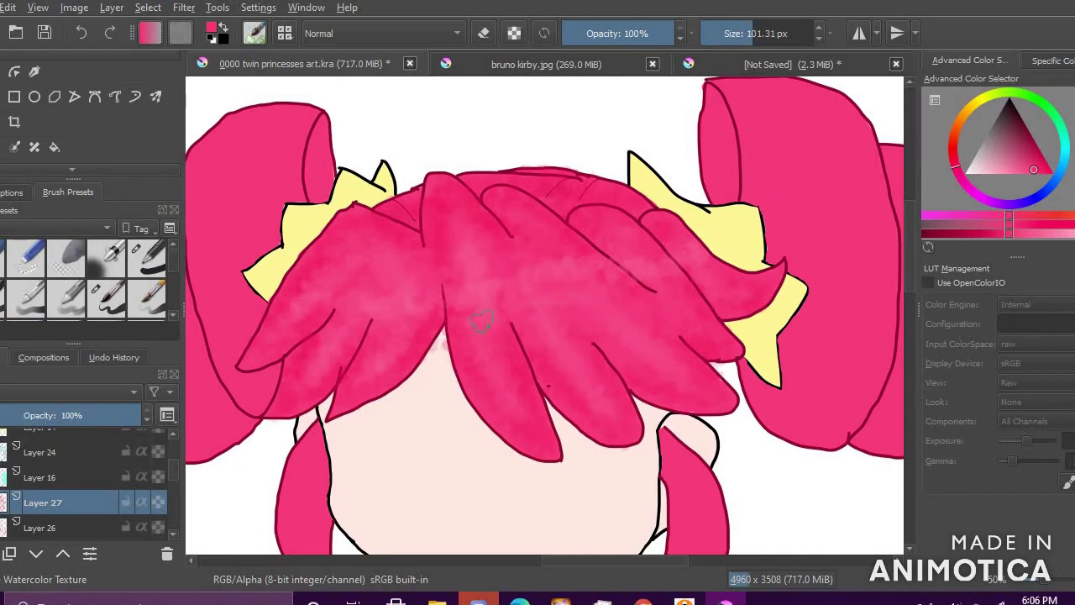
click(1017, 174)
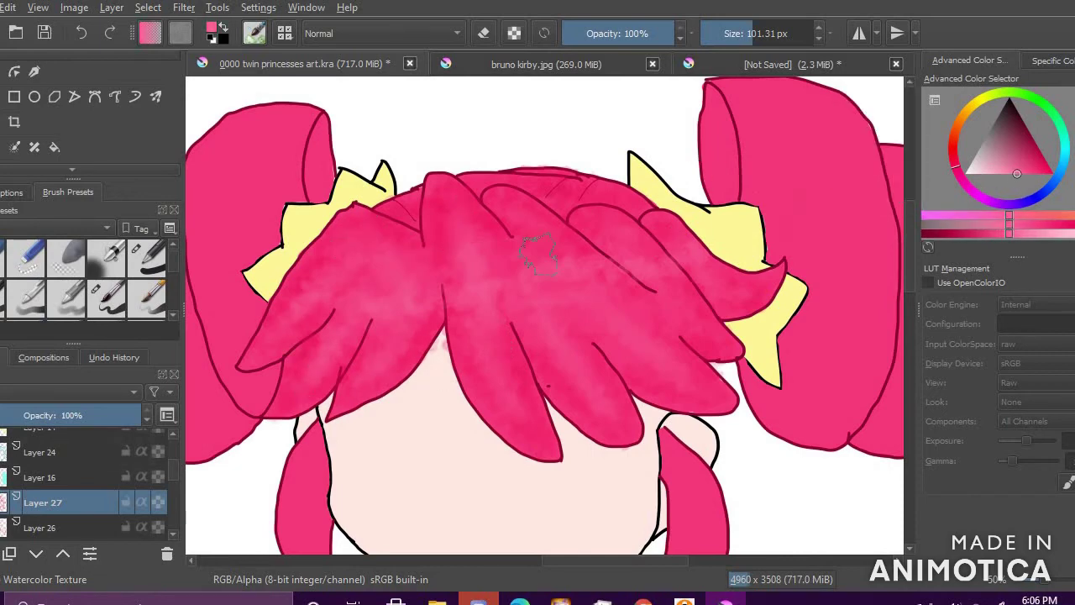
Step: Deepen the roots and tips of the bangs with dark pinks, and brighten the strand centres with light pink
ctrl+click(607, 418)
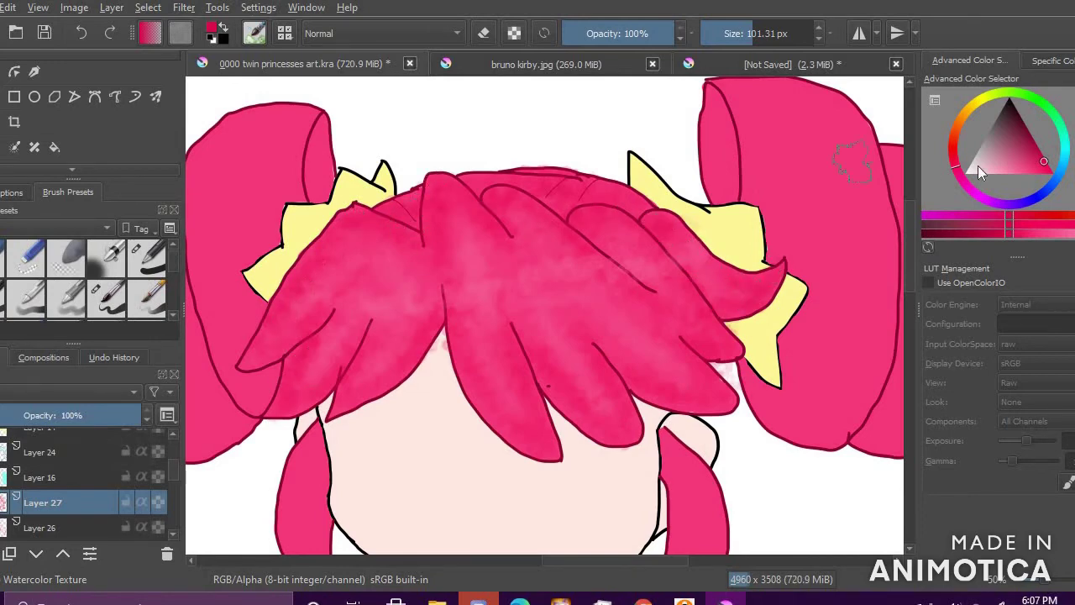
ctrl+click(348, 189)
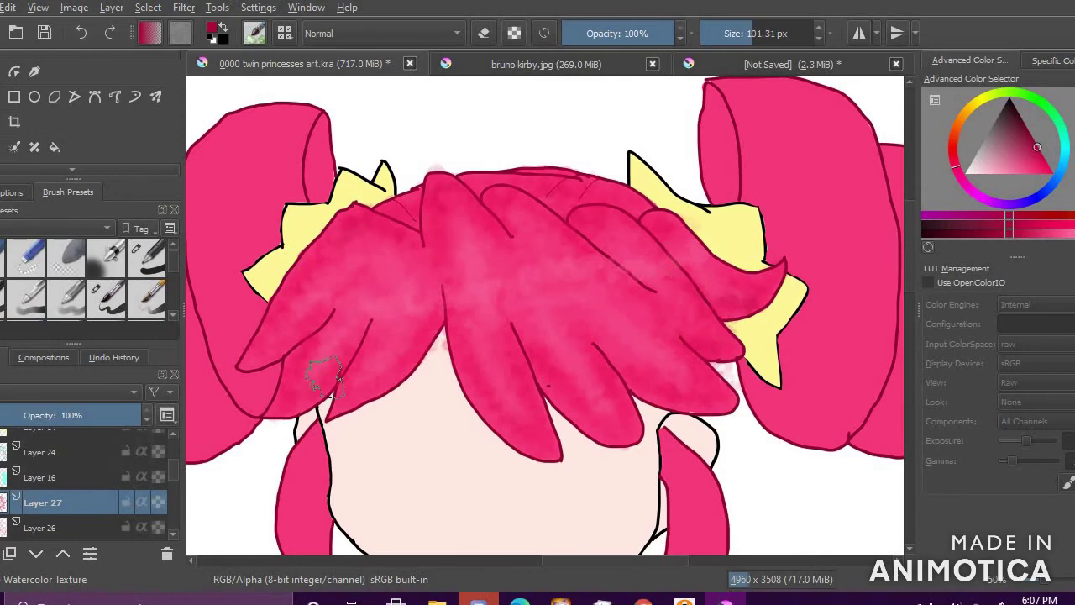
click(1019, 174)
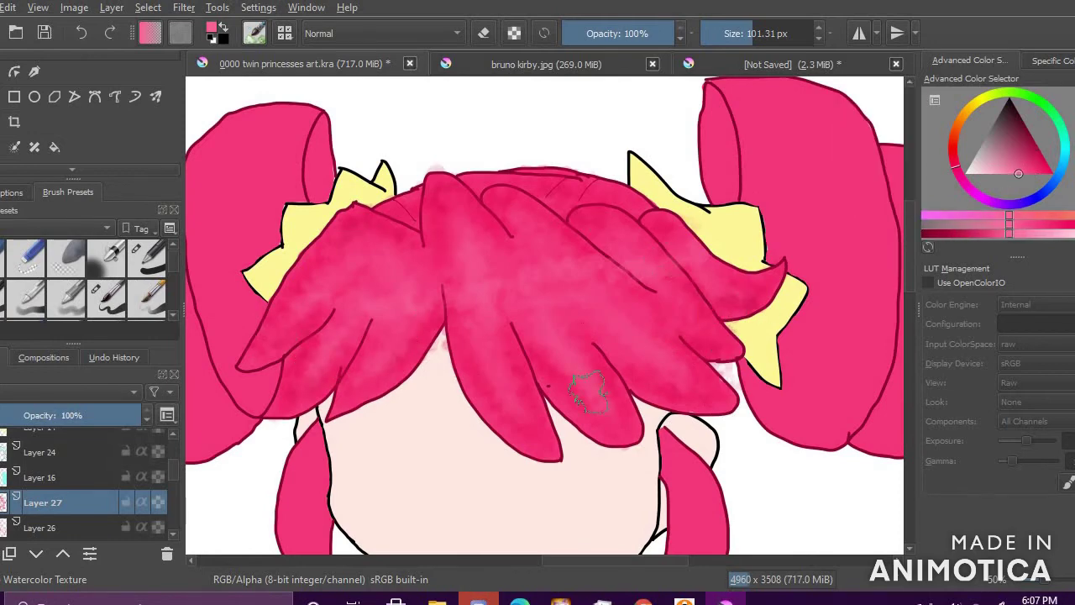
click(985, 174)
mouse_move(313, 289)
mouse_down()
mouse_move(621, 276)
mouse_move(676, 290)
mouse_up()
key(ctrl+z)
Step: Paint a light-pink shine band across the full width of the bangs
click(1010, 174)
drag(332, 298, 684, 264)
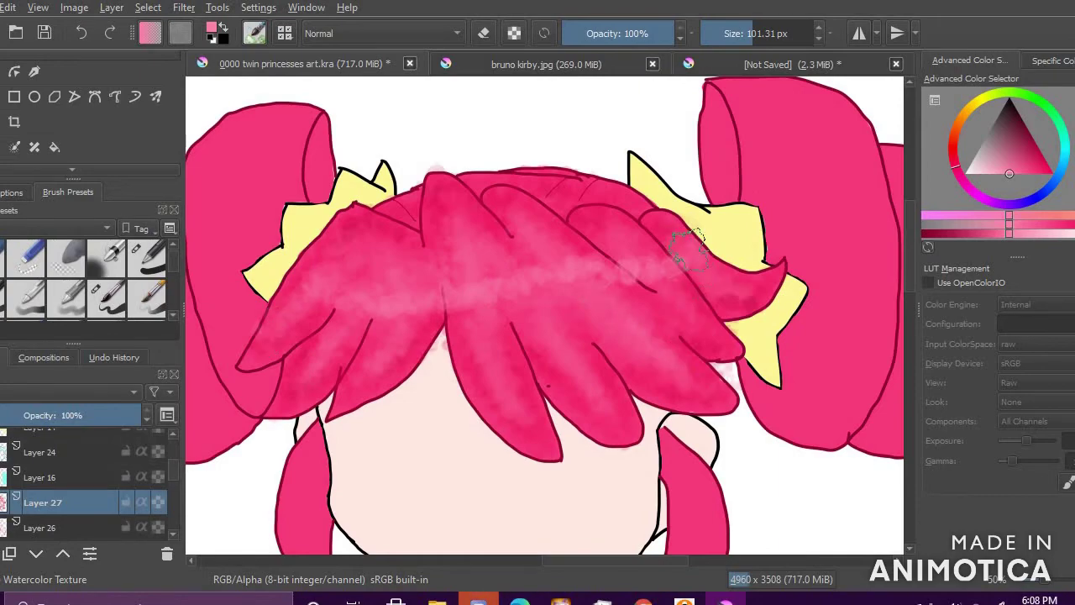
scroll(616, 144, down, 5)
scroll(439, 228, up, 6)
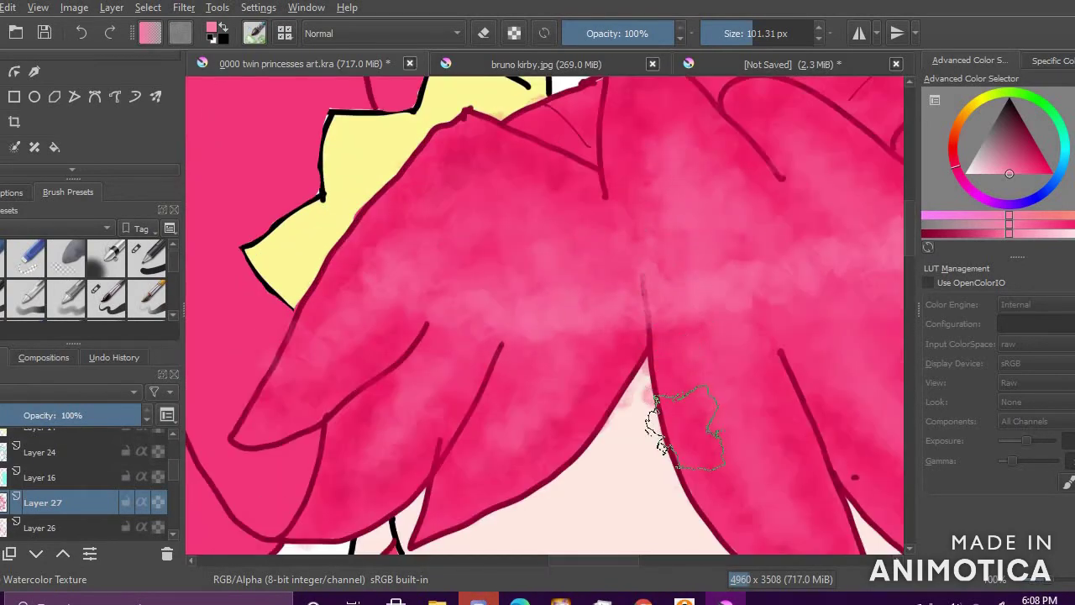
scroll(583, 447, down, 6)
scroll(605, 547, up, 6)
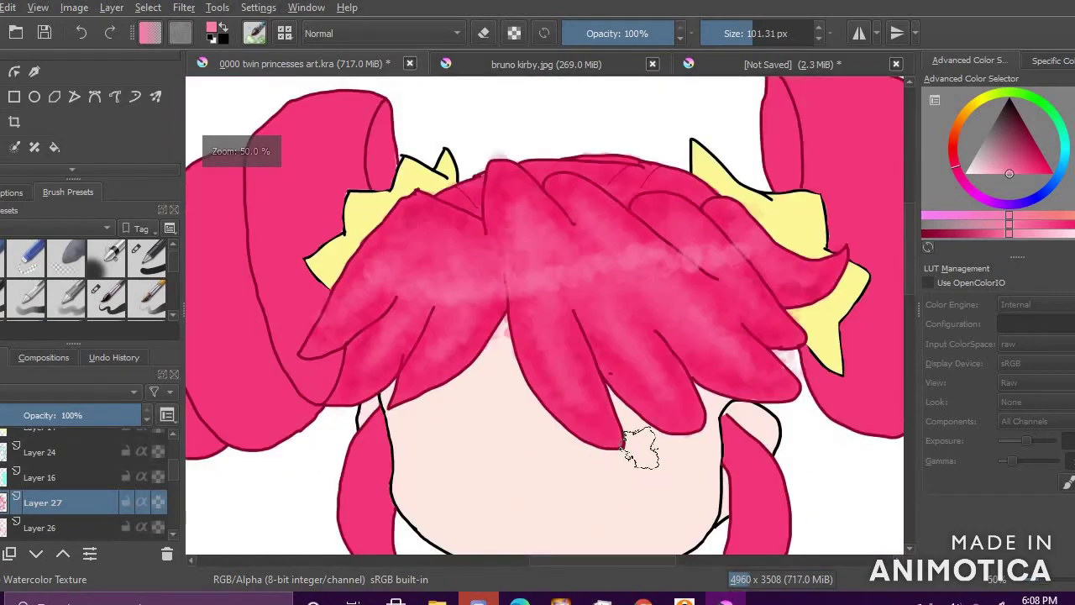
Step: Undo the most recent brush strokes on the bangs
key(ctrl+z)
key(ctrl+z)
key(ctrl+z)
key(ctrl+z)
key(ctrl+z)
key(ctrl+z)
key(ctrl+z)
key(ctrl+z)
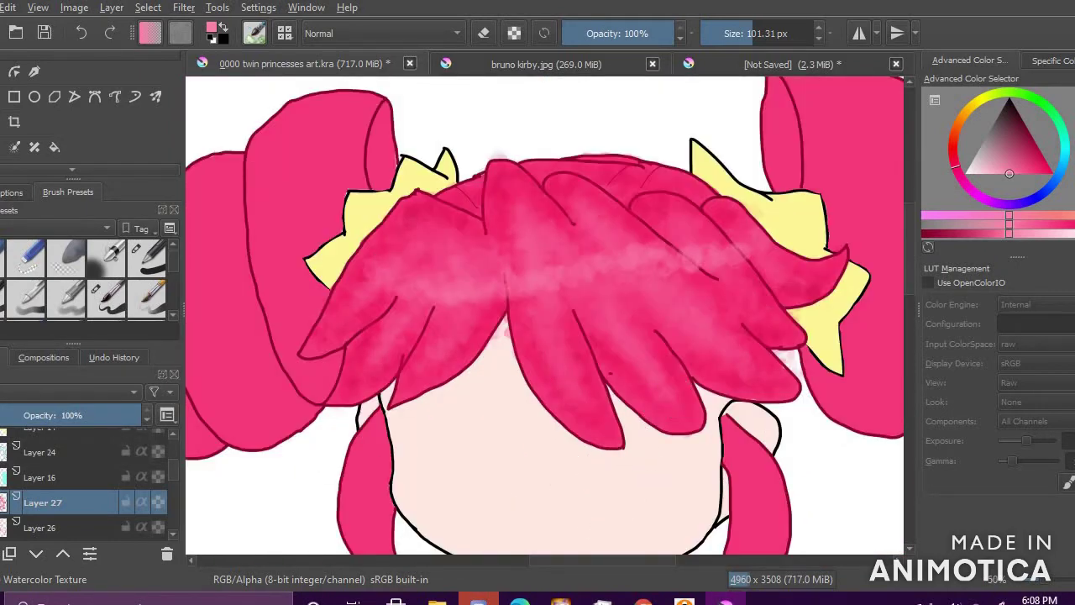
Step: Widen the light-pink shine band across the bangs and extend highlights down the individual strands
mouse_move(377, 273)
mouse_down()
mouse_move(591, 251)
mouse_move(781, 269)
mouse_up()
drag(521, 271, 754, 257)
mouse_move(411, 272)
mouse_down()
mouse_move(416, 294)
mouse_move(365, 376)
mouse_up()
drag(382, 286, 326, 333)
drag(408, 260, 491, 262)
drag(517, 195, 568, 353)
drag(609, 282, 641, 357)
drag(577, 247, 702, 346)
mouse_move(647, 267)
mouse_down()
mouse_move(600, 216)
mouse_move(739, 247)
mouse_move(629, 169)
mouse_move(504, 185)
mouse_up()
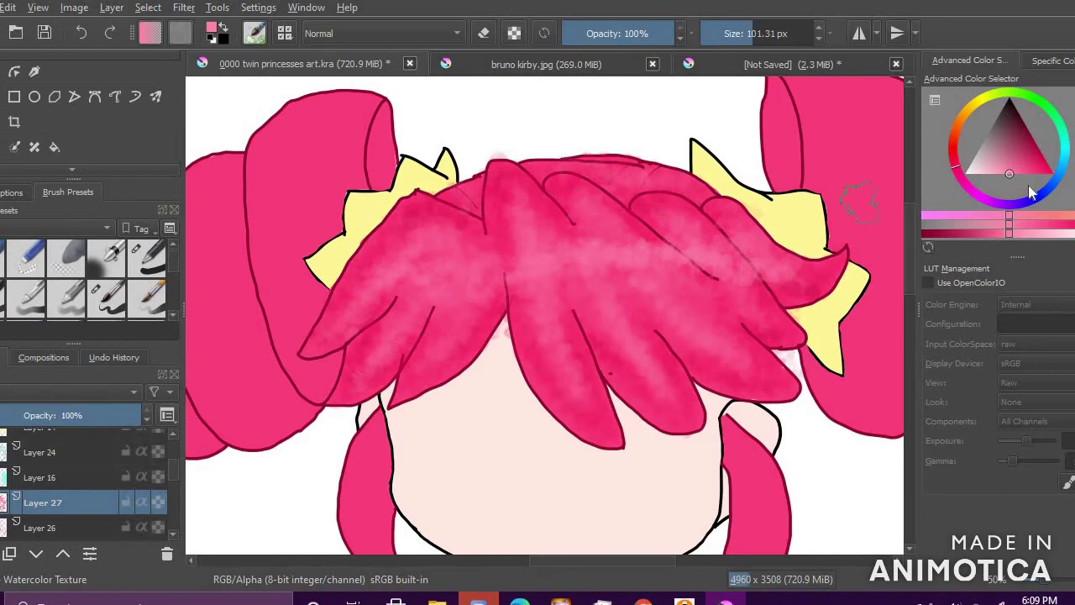
Step: Blend the bangs and crown around the shine band with medium and deeper saturated pinks
click(1034, 174)
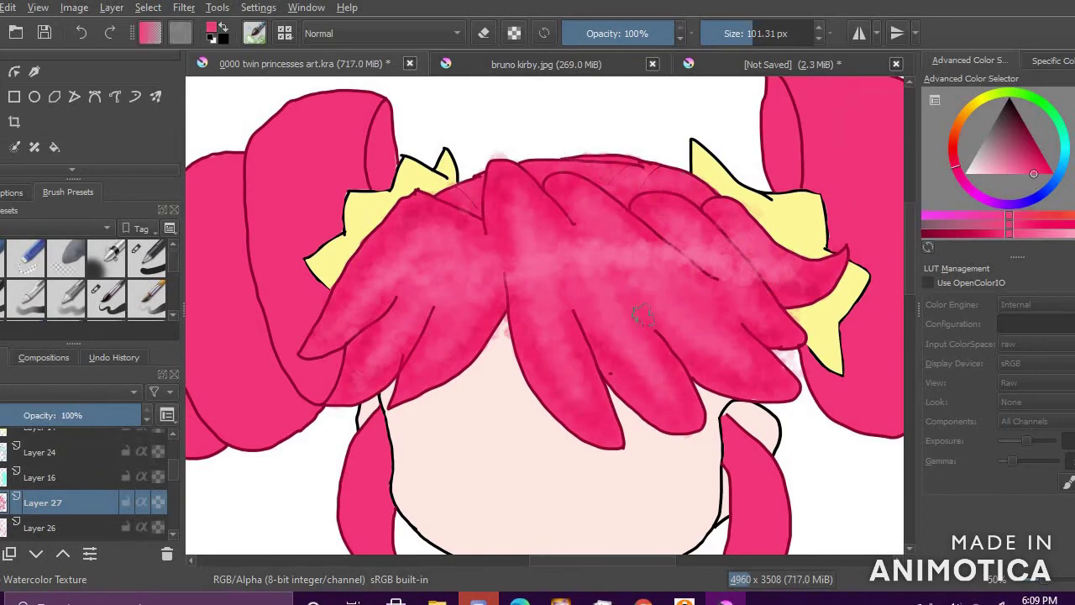
click(1044, 166)
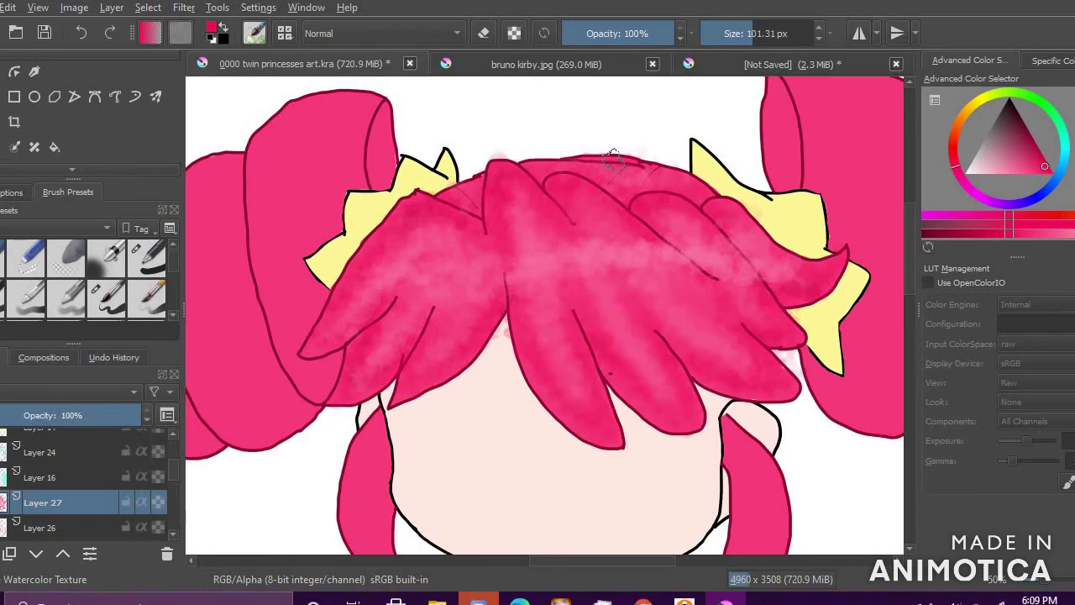
drag(1047, 171, 1049, 169)
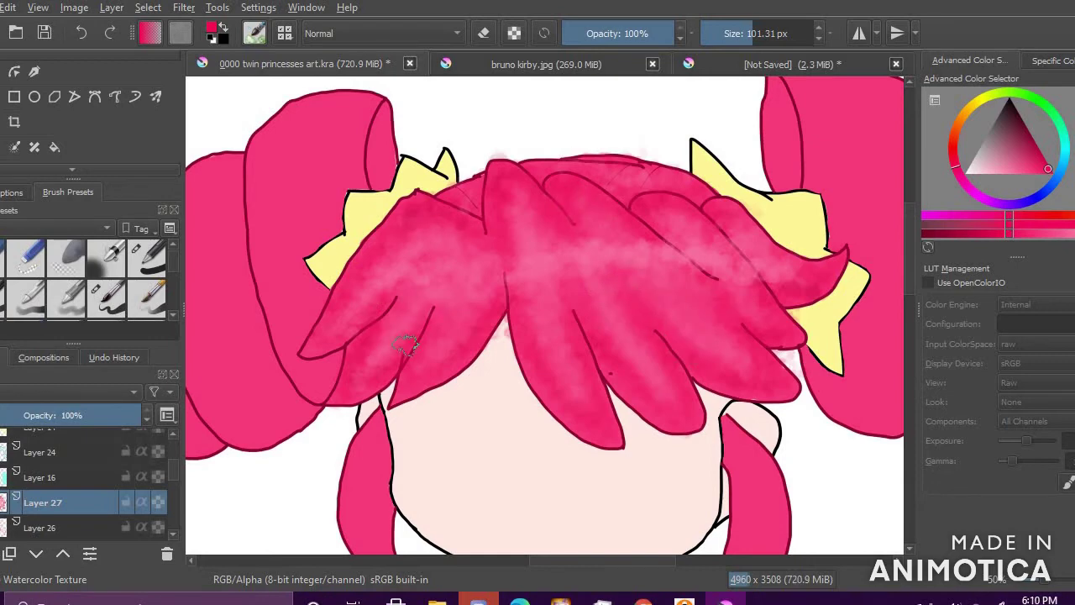
Step: Soften the shine band's edges on the bangs with a slightly deeper light pink
drag(1001, 160, 1030, 188)
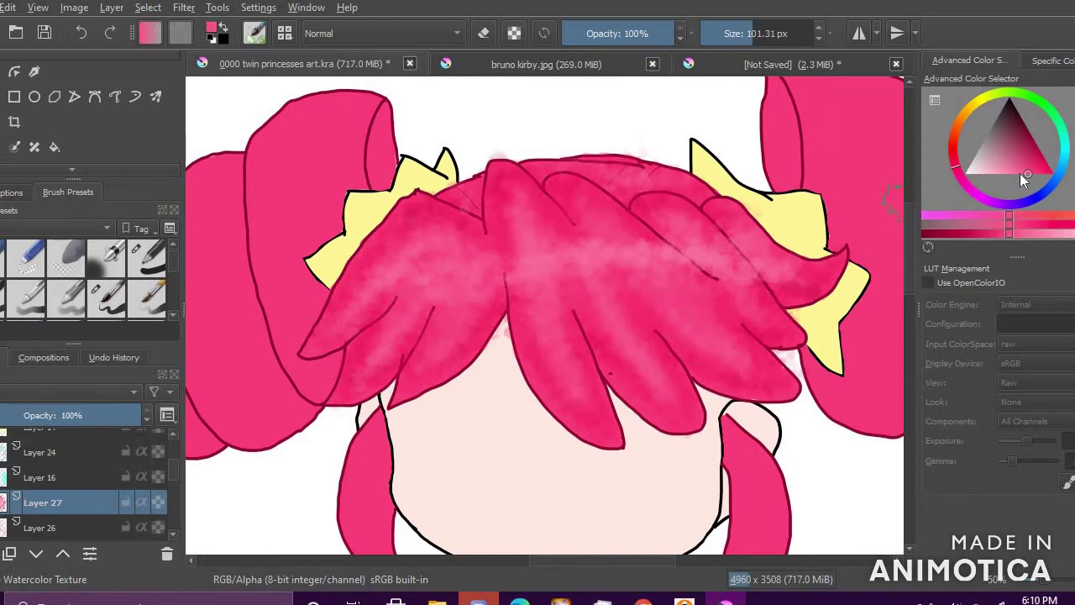
click(1020, 173)
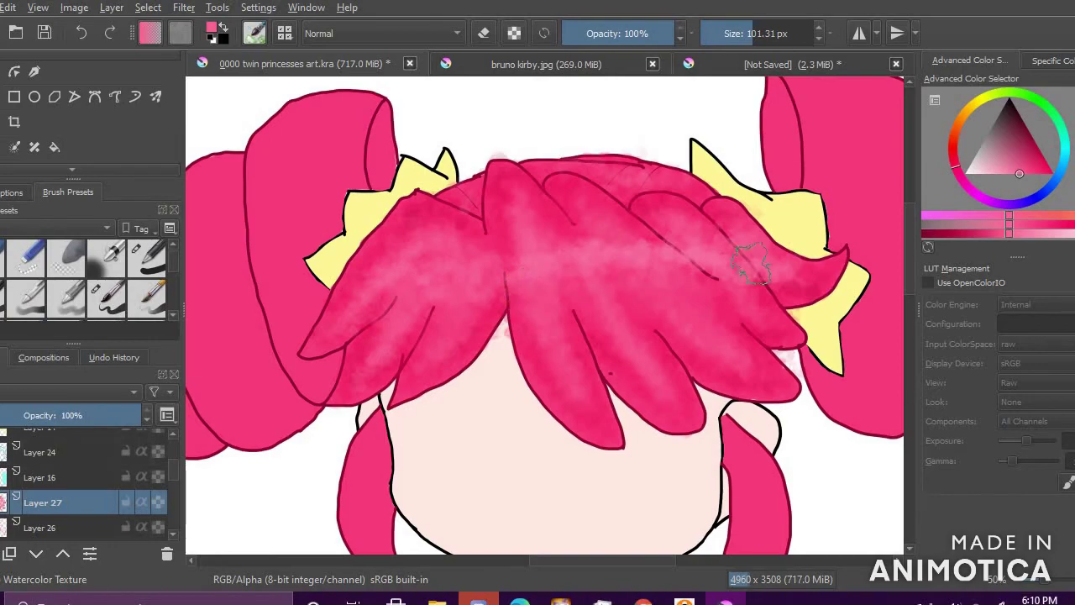
scroll(663, 219, down, 3)
scroll(653, 236, up, 4)
Step: Blend the lower bang strands with medium pink and a deeper pink sampled from the hair
click(1037, 173)
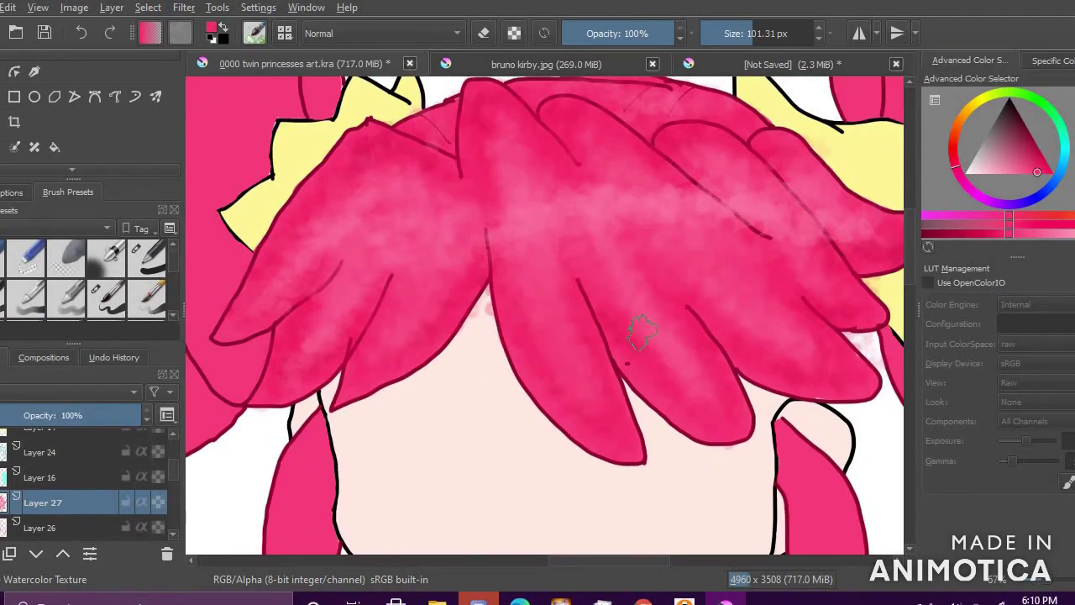
ctrl+click(521, 349)
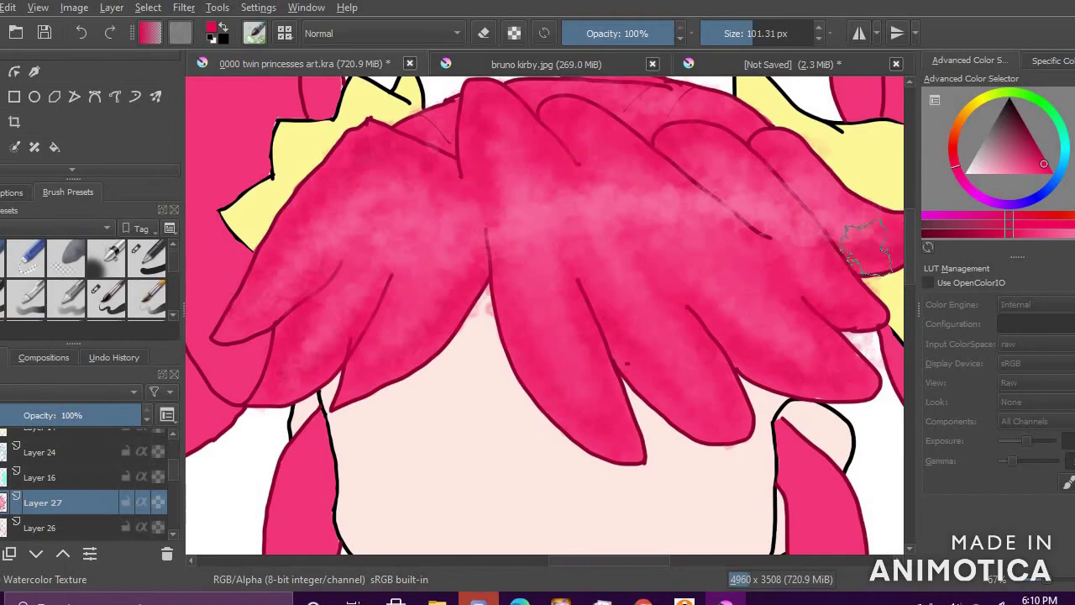
scroll(781, 210, down, 7)
scroll(840, 235, up, 2)
scroll(701, 239, down, 1)
scroll(660, 207, up, 4)
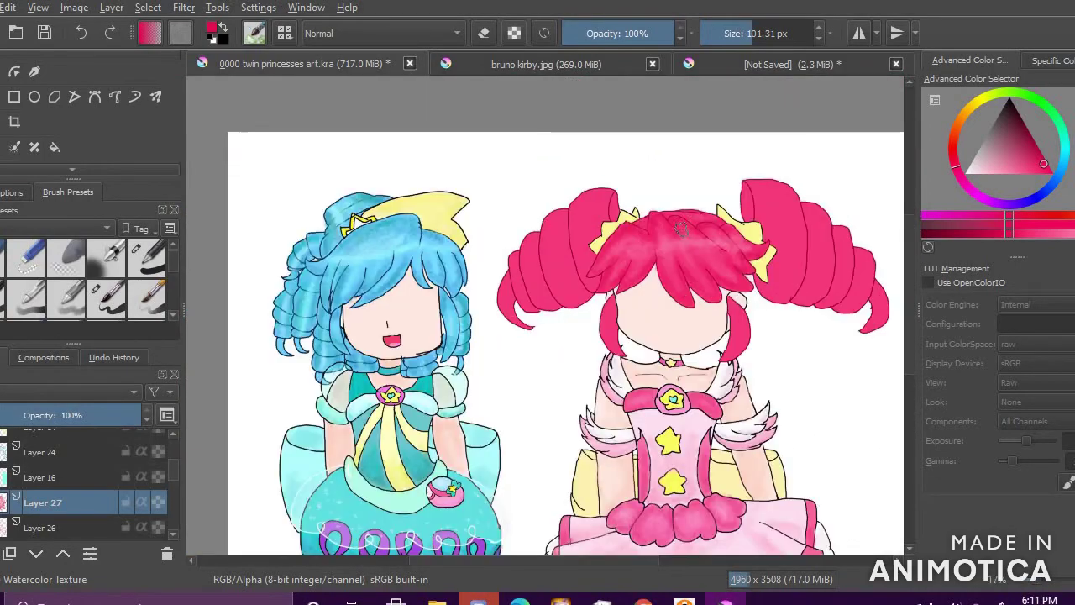
Step: Blend the left-hand strands of the bangs with a medium-light pink
scroll(556, 304, up, 5)
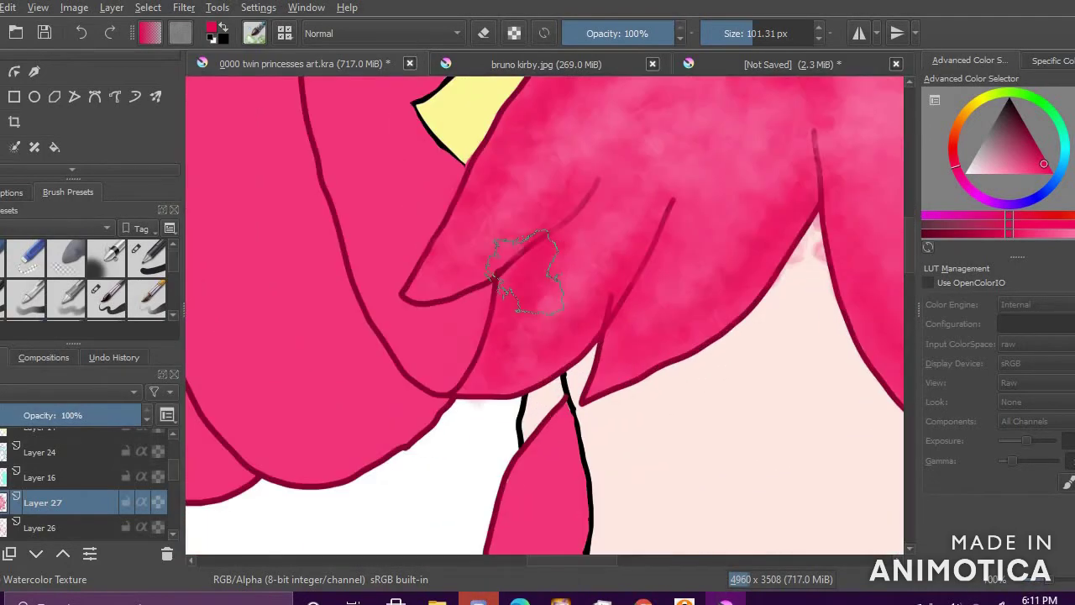
scroll(665, 202, down, 3)
scroll(678, 212, up, 1)
click(1032, 150)
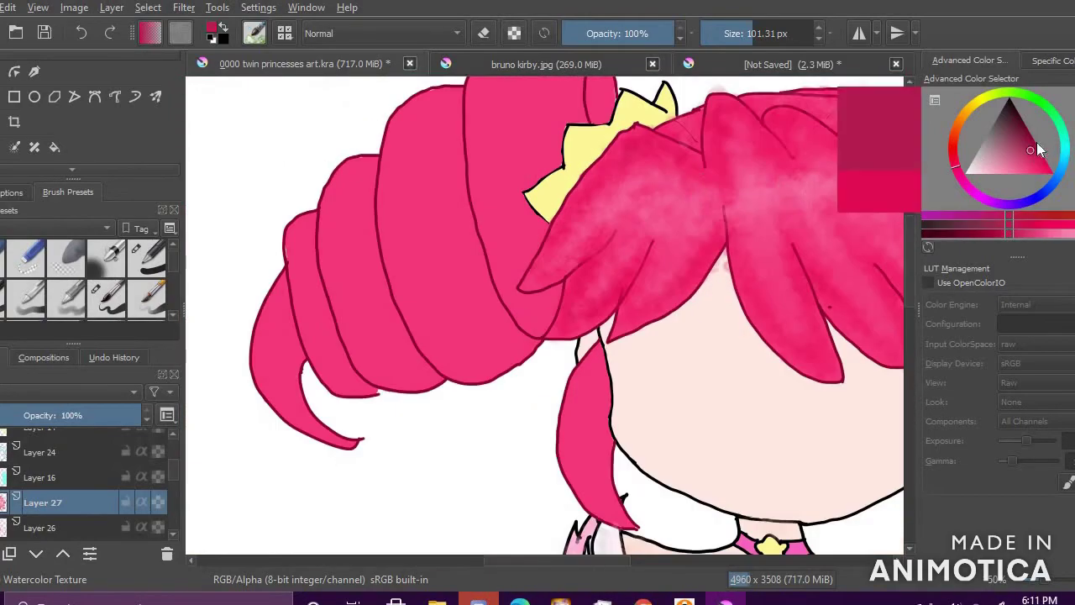
scroll(594, 281, up, 1)
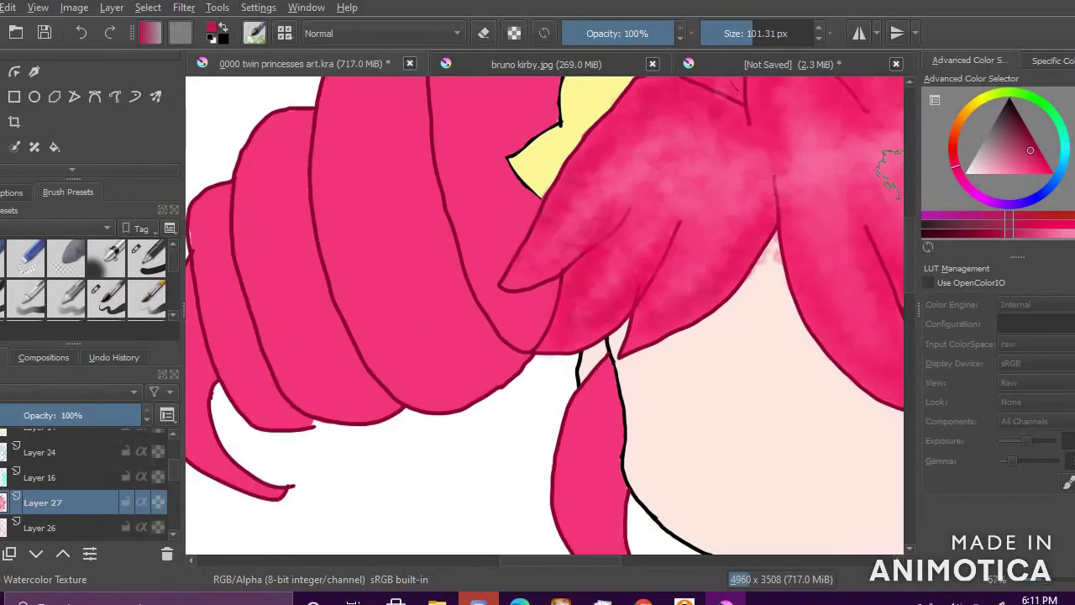
click(1015, 178)
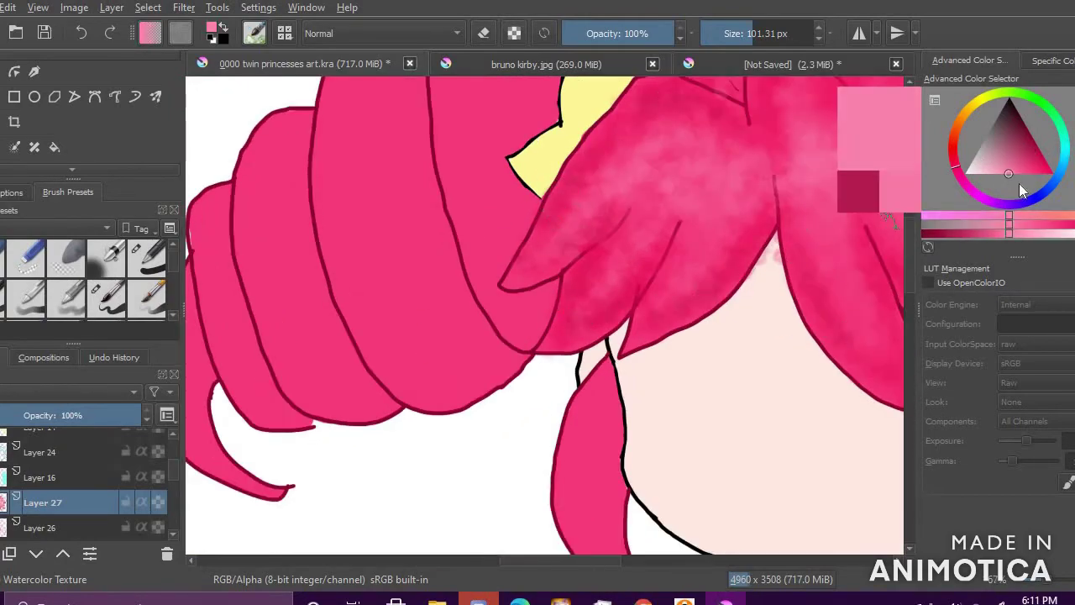
click(1028, 175)
drag(736, 255, 627, 290)
scroll(637, 128, down, 3)
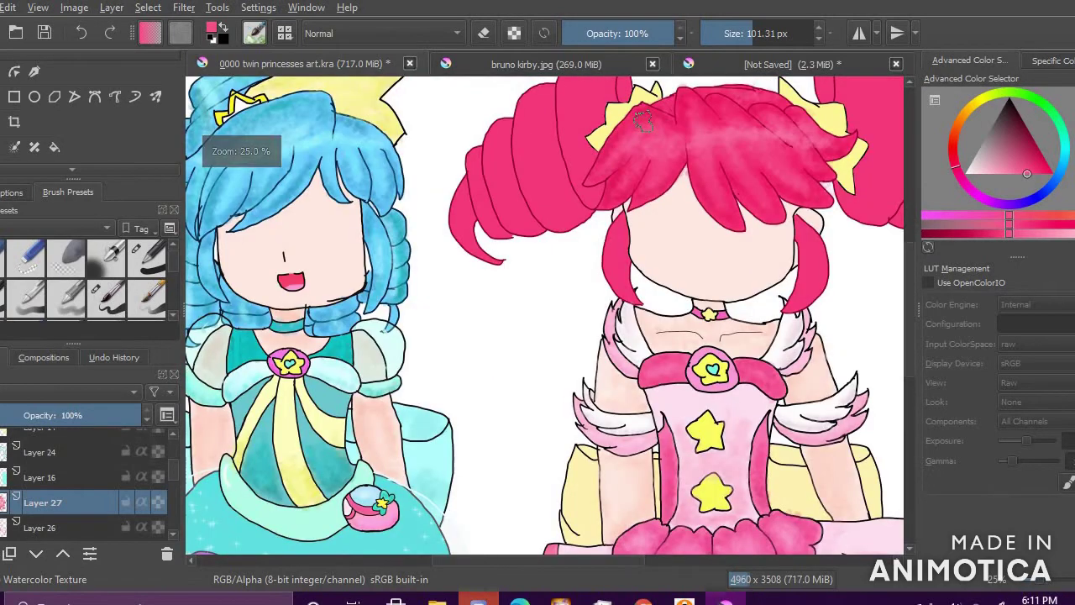
Step: Shade the left-hand strands of the bangs with saturated and deeper pinks along their outlines
scroll(645, 119, up, 4)
click(1046, 173)
mouse_move(574, 132)
mouse_down()
mouse_move(533, 245)
mouse_move(497, 301)
mouse_up()
click(1048, 166)
drag(652, 184, 623, 164)
mouse_move(640, 290)
mouse_down()
mouse_move(628, 332)
mouse_move(575, 385)
mouse_up()
Step: Add light-pink highlights to the bangs and blend the lower strands with medium pink
click(1008, 174)
drag(635, 160, 602, 220)
scroll(551, 227, down, 6)
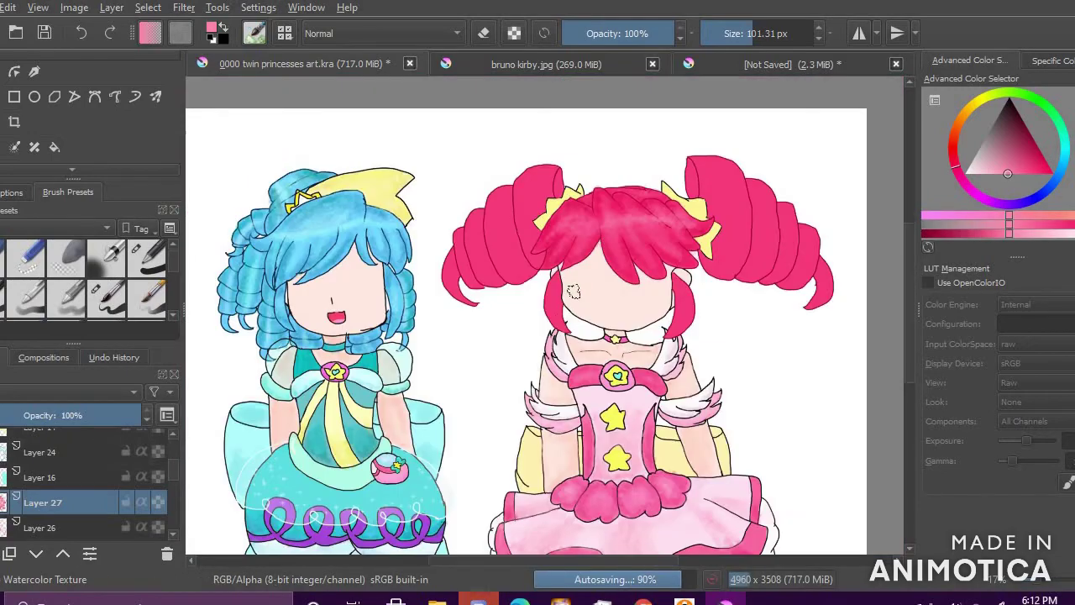
scroll(550, 227, up, 8)
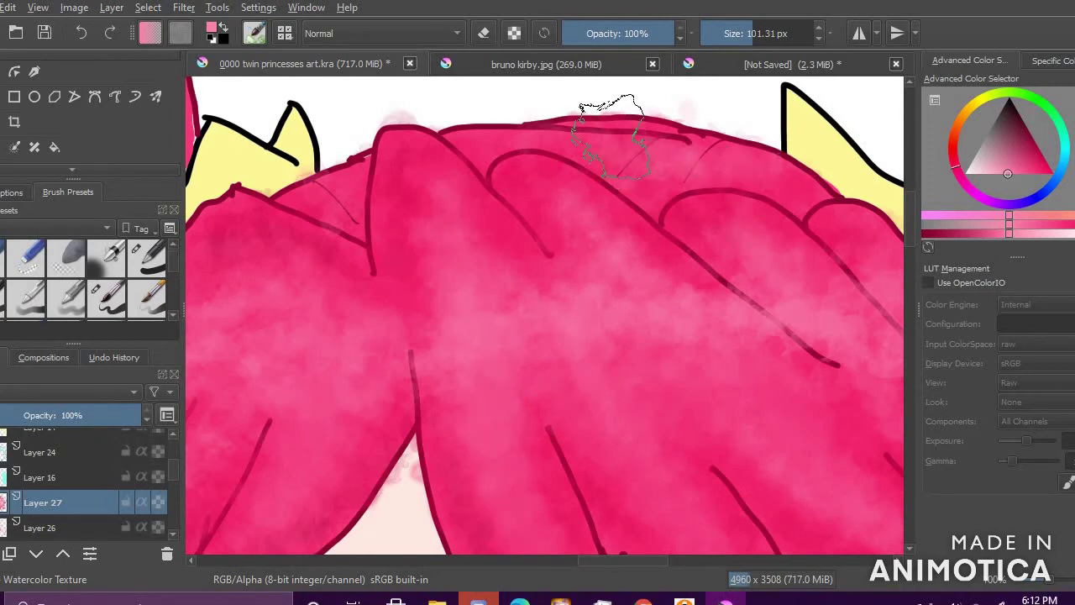
scroll(336, 168, down, 6)
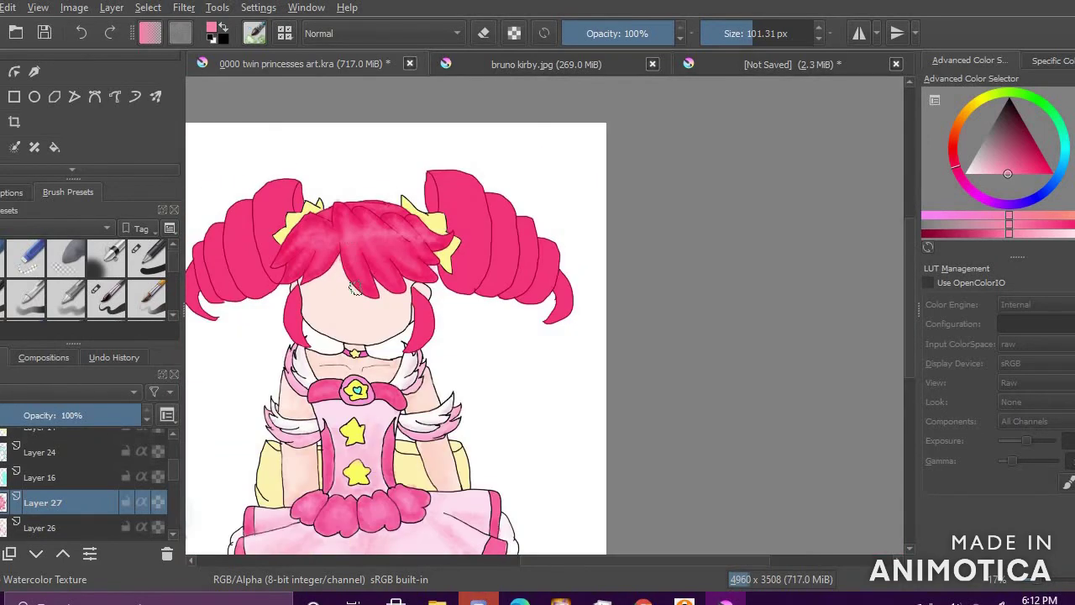
scroll(355, 288, up, 5)
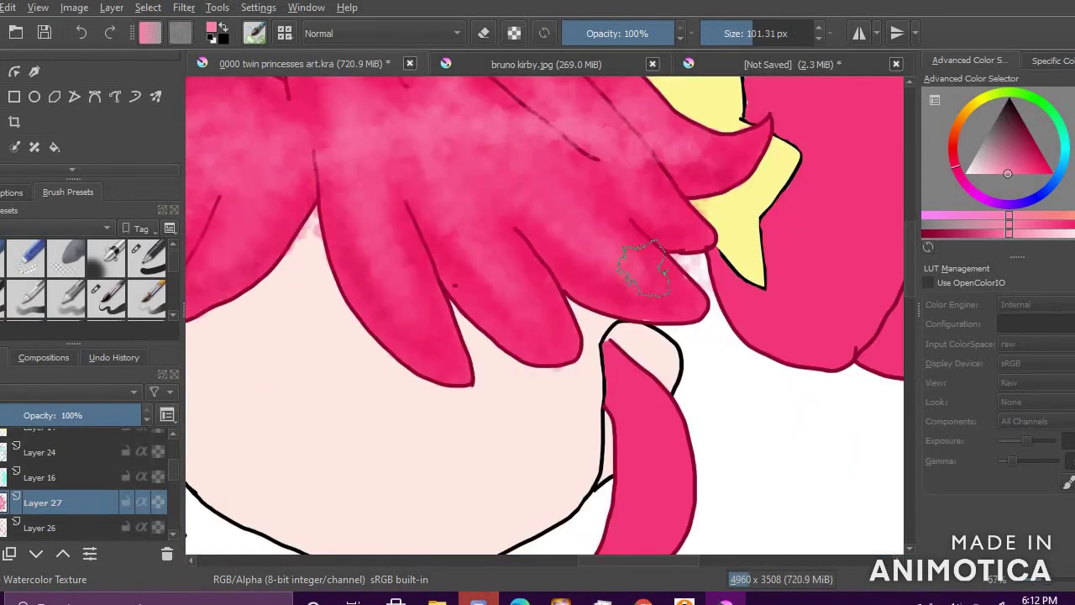
click(1042, 174)
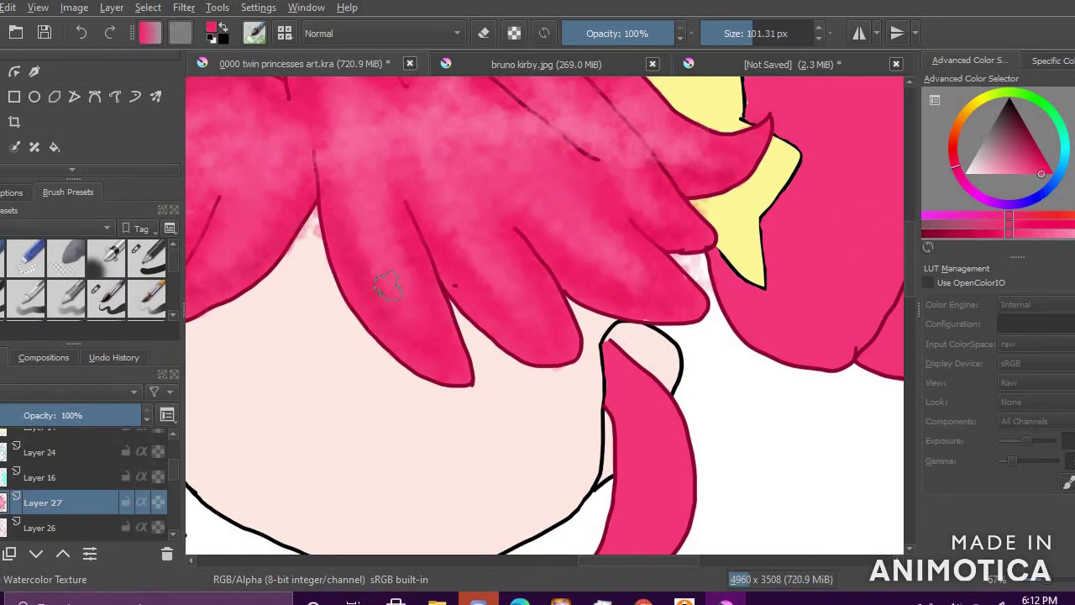
scroll(724, 172, down, 4)
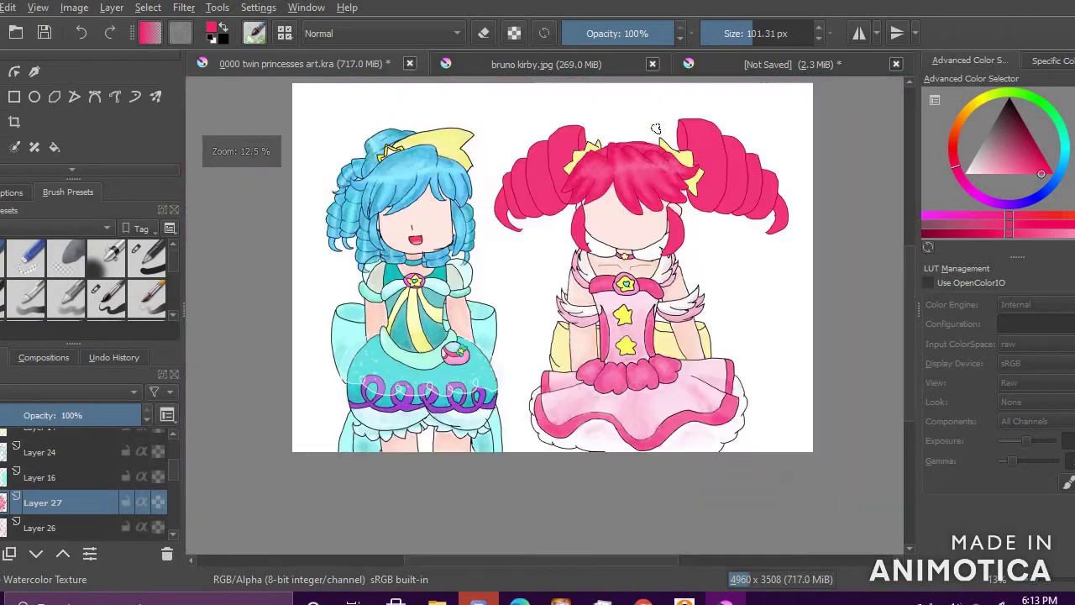
Step: Shade the pink-haired princess's left-hand side lock with saturated pinks, using the Watercolor Texture brush at 66.94 px
scroll(704, 152, up, 6)
click(746, 34)
click(1052, 172)
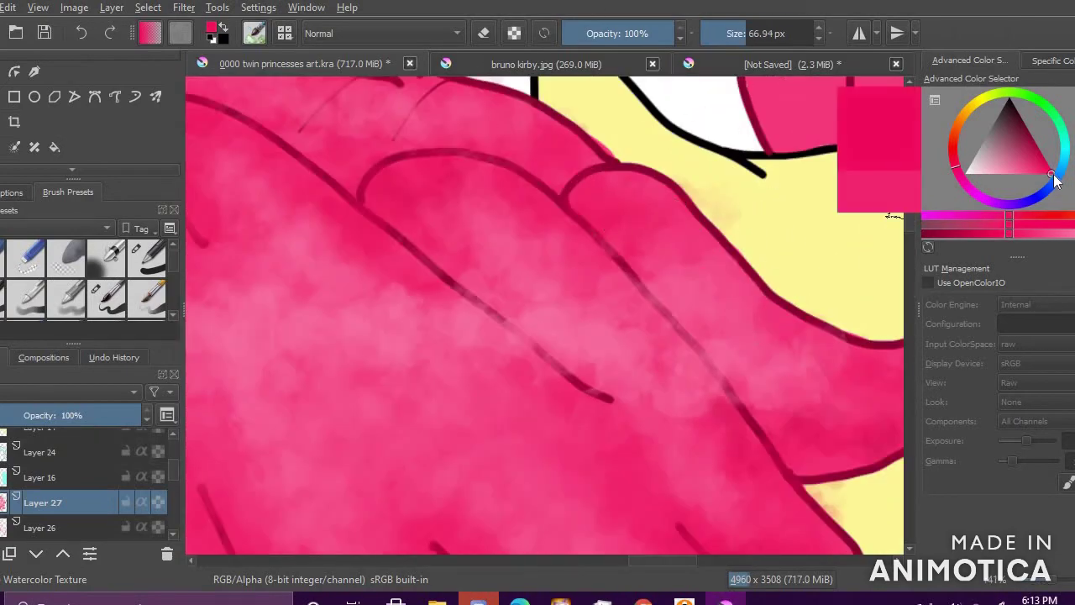
click(1046, 169)
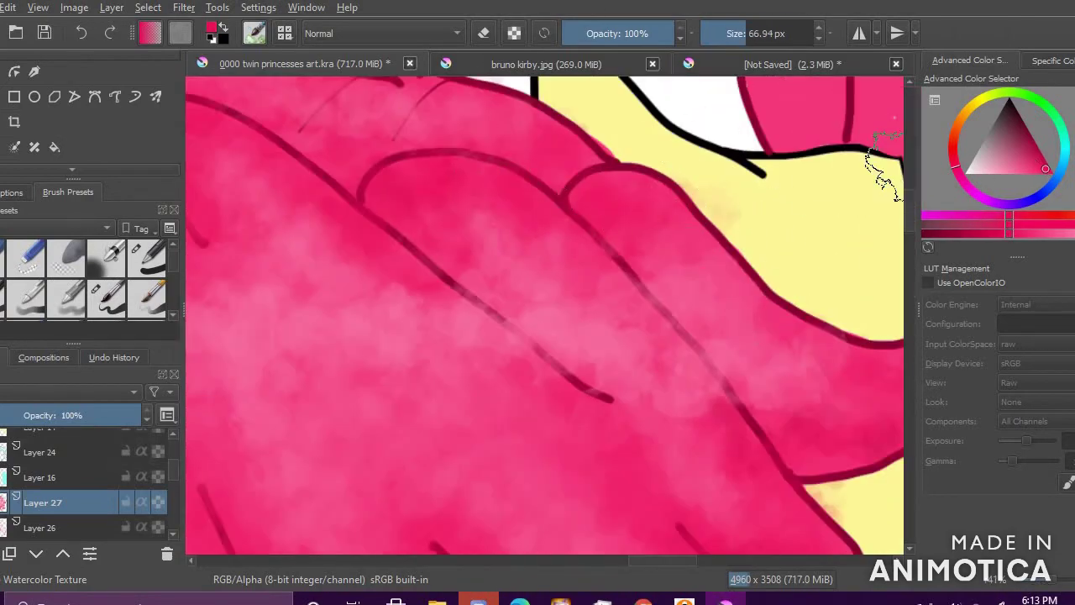
scroll(505, 252, down, 6)
scroll(328, 336, up, 2)
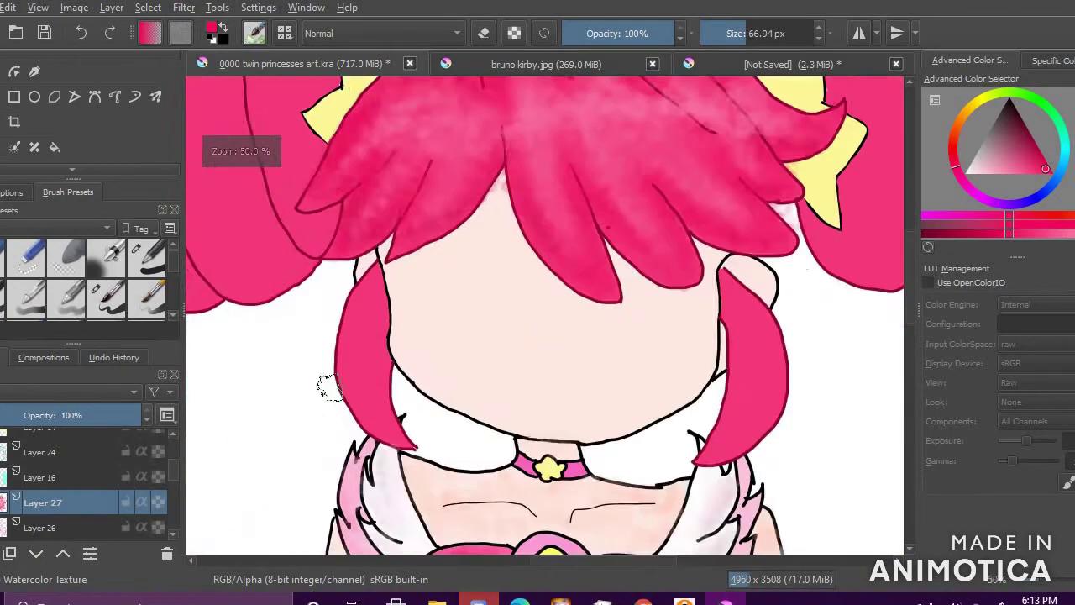
scroll(319, 378, down, 4)
scroll(303, 428, up, 2)
scroll(303, 428, up, 5)
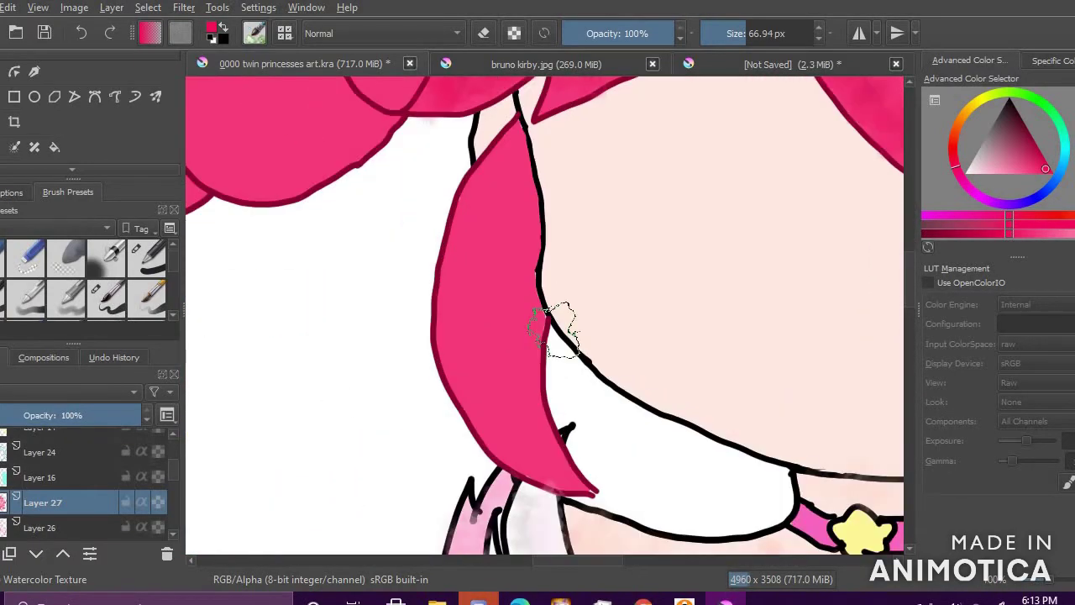
mouse_move(506, 170)
mouse_down()
mouse_move(537, 452)
mouse_move(523, 383)
mouse_up()
click(1048, 174)
mouse_move(501, 202)
mouse_down()
mouse_move(502, 389)
mouse_move(529, 445)
mouse_up()
Step: Deepen the left-hand side lock along its outer edge with darker pink of a slightly redder hue
click(1042, 159)
drag(491, 174, 454, 305)
click(954, 161)
drag(514, 198, 463, 365)
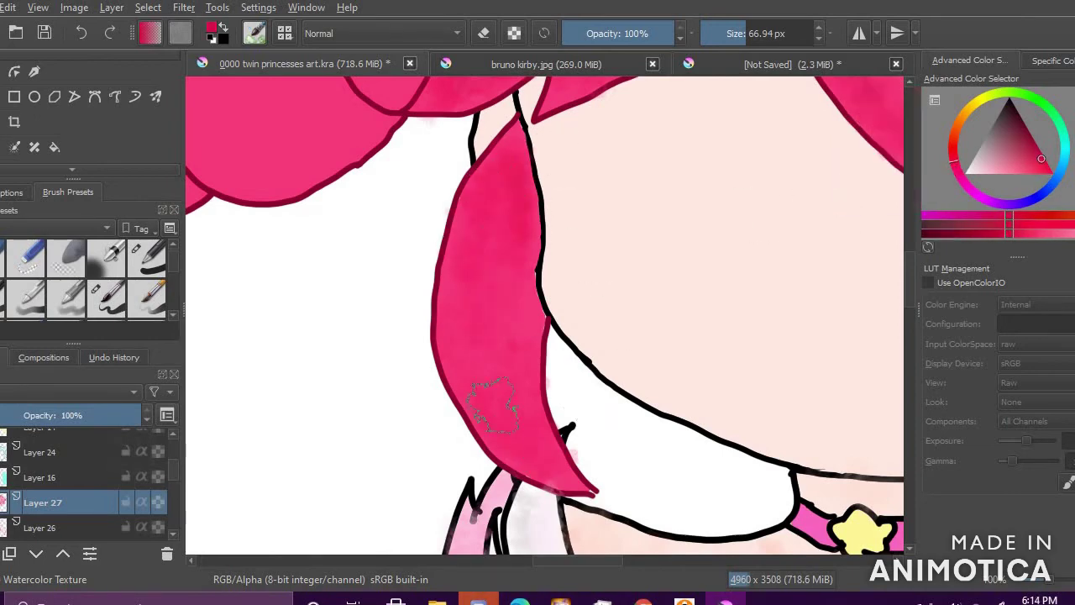
Step: Highlight the middle of the left-hand side lock with light pink and blend it with medium pink
ctrl+click(884, 180)
click(1005, 173)
mouse_move(492, 304)
mouse_down()
mouse_move(493, 254)
mouse_move(509, 413)
mouse_up()
click(1036, 162)
click(1011, 174)
mouse_move(475, 257)
mouse_down()
mouse_move(490, 360)
mouse_move(511, 215)
mouse_up()
click(1036, 170)
drag(479, 290, 496, 391)
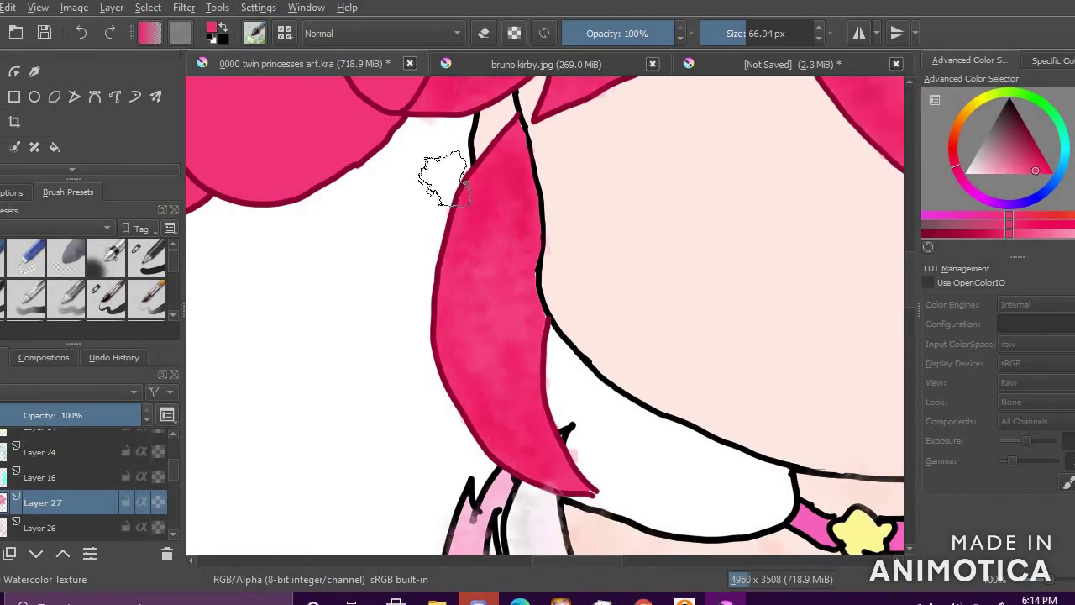
Step: Touch up the left-hand side lock with a small light-pink highlight and soften it with medium pink
scroll(429, 202, down, 4)
scroll(395, 182, up, 4)
click(1008, 174)
scroll(824, 252, down, 4)
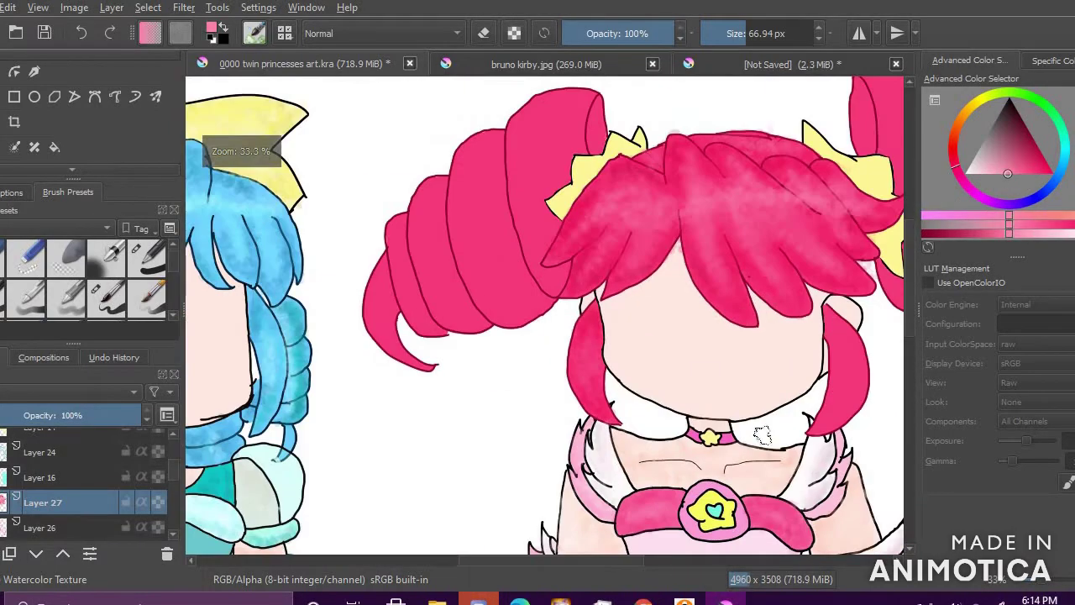
scroll(519, 407, up, 2)
drag(556, 315, 570, 314)
click(1039, 170)
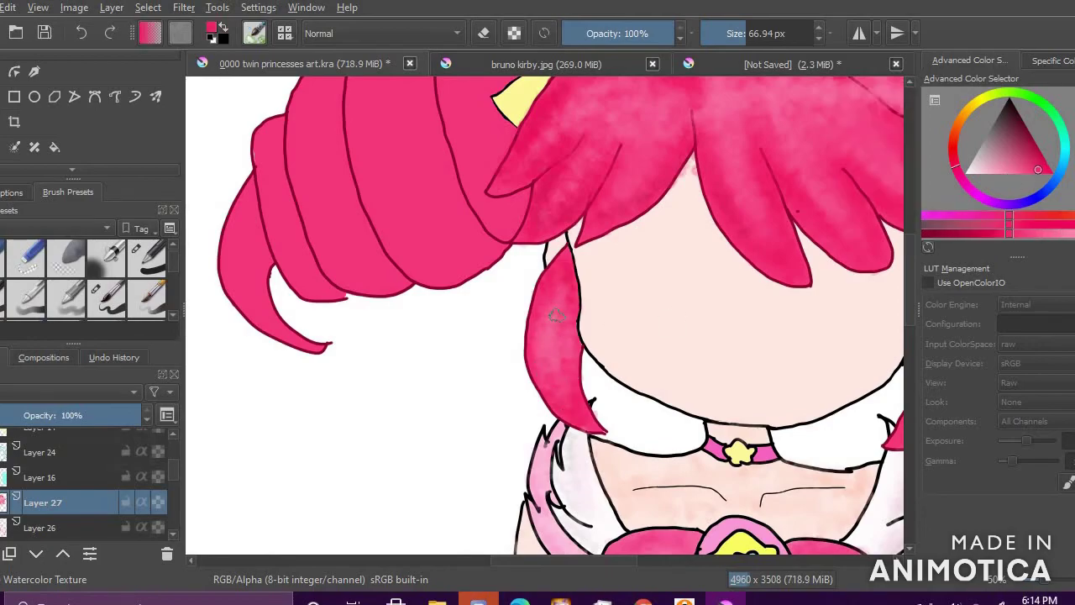
Step: Shade the right-hand side lock from its root to its tip with deep and saturated pinks
scroll(540, 360, down, 5)
scroll(588, 336, up, 2)
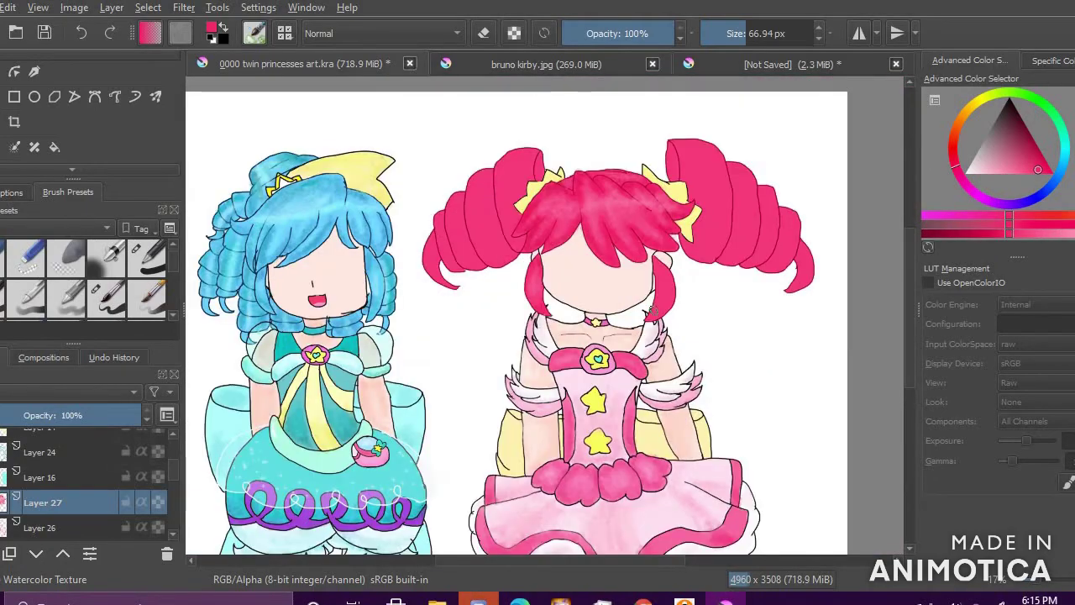
scroll(652, 313, down, 2)
scroll(363, 250, up, 5)
scroll(404, 254, down, 5)
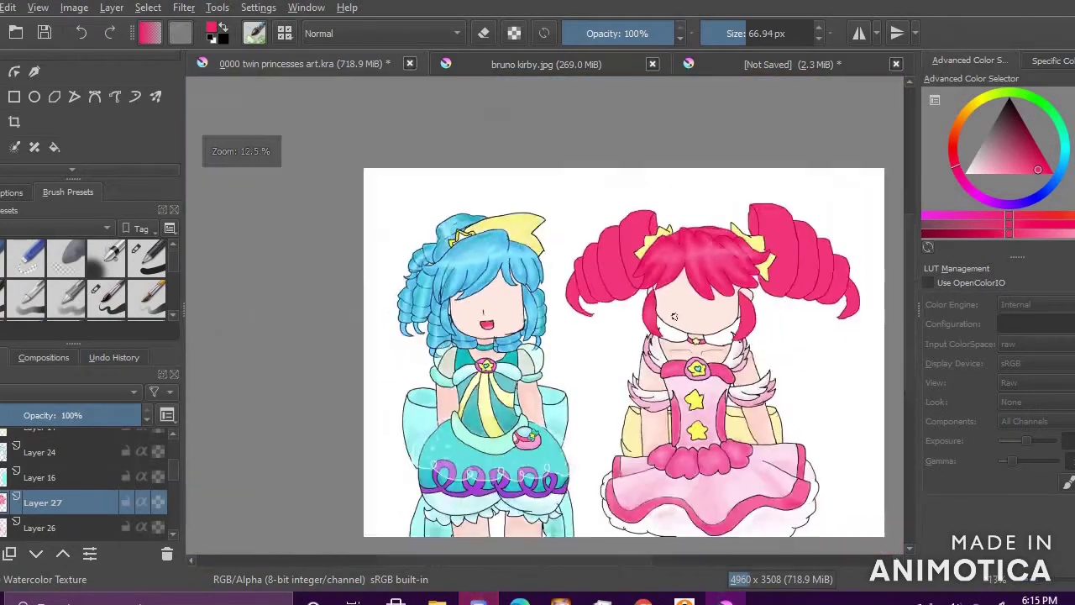
scroll(731, 311, up, 5)
scroll(563, 313, up, 1)
click(1039, 153)
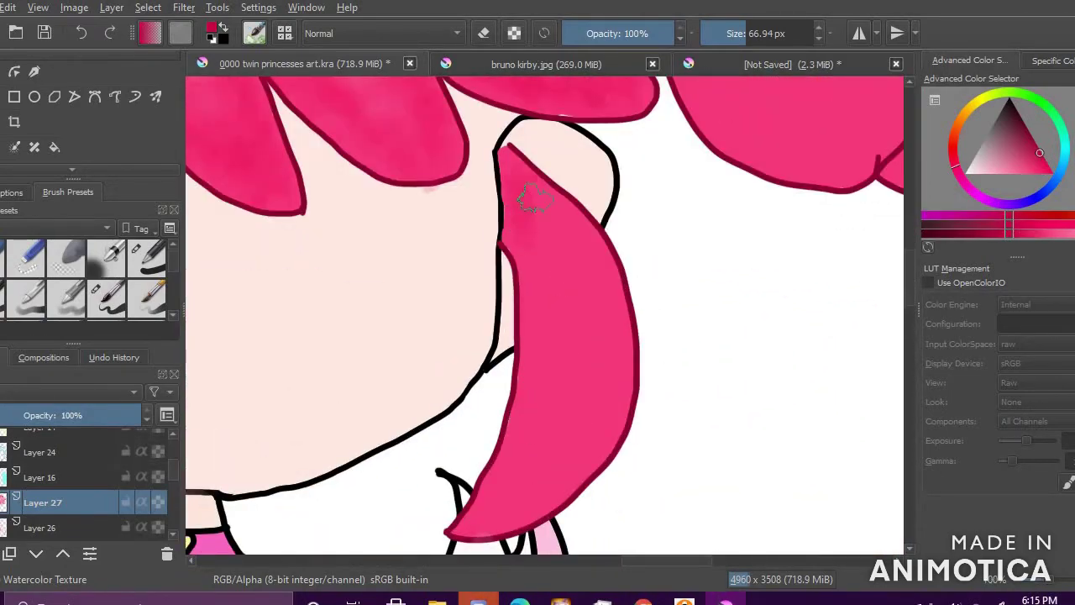
drag(596, 299, 500, 498)
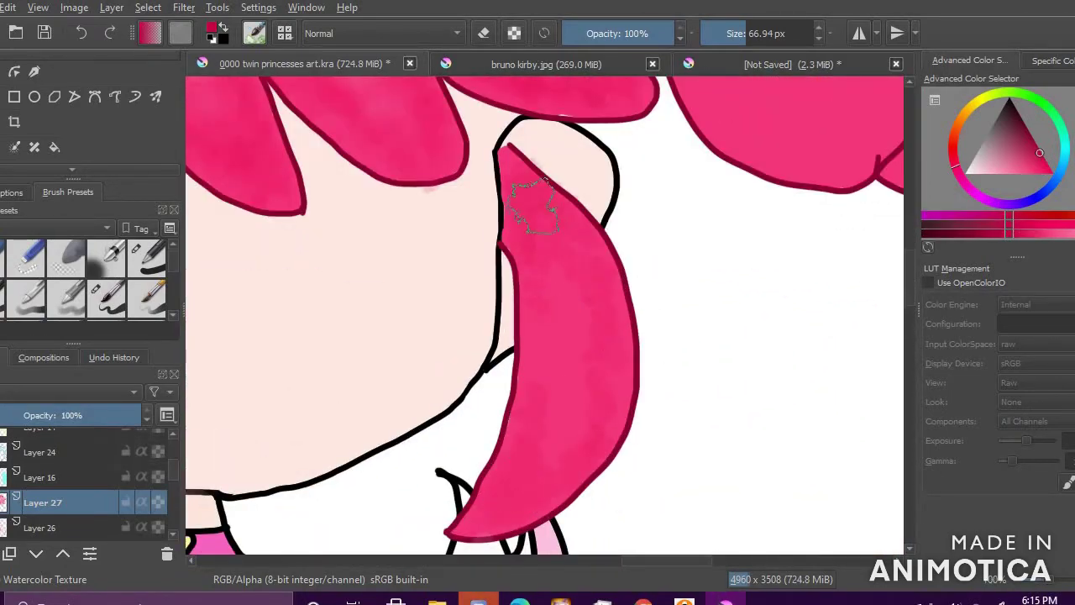
click(1046, 167)
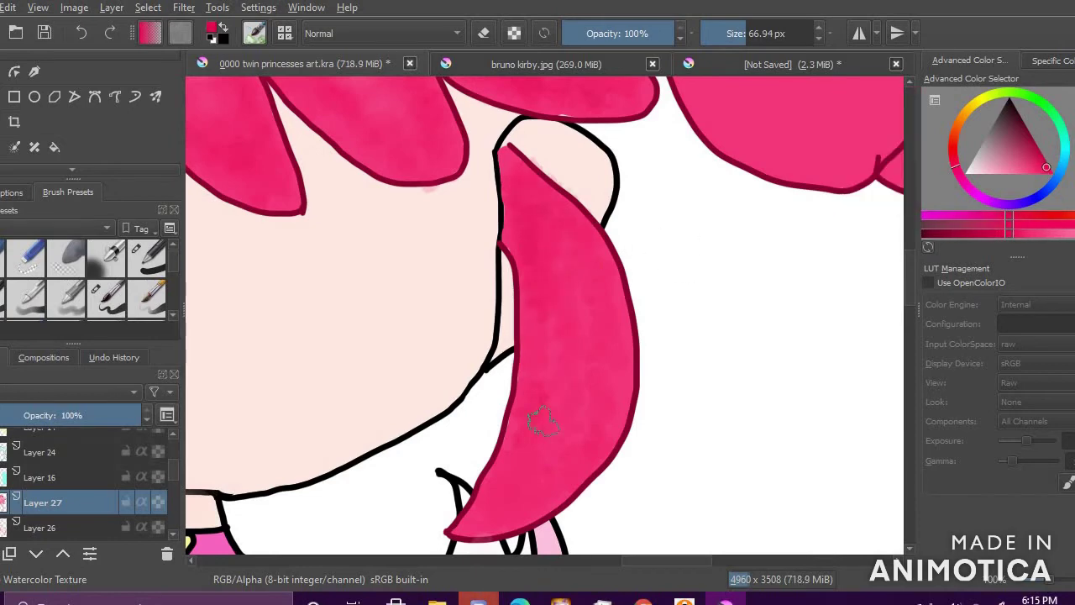
Step: Add light-pink highlights down the middle of the right-hand side lock and blend its shading with deeper pink
click(1025, 174)
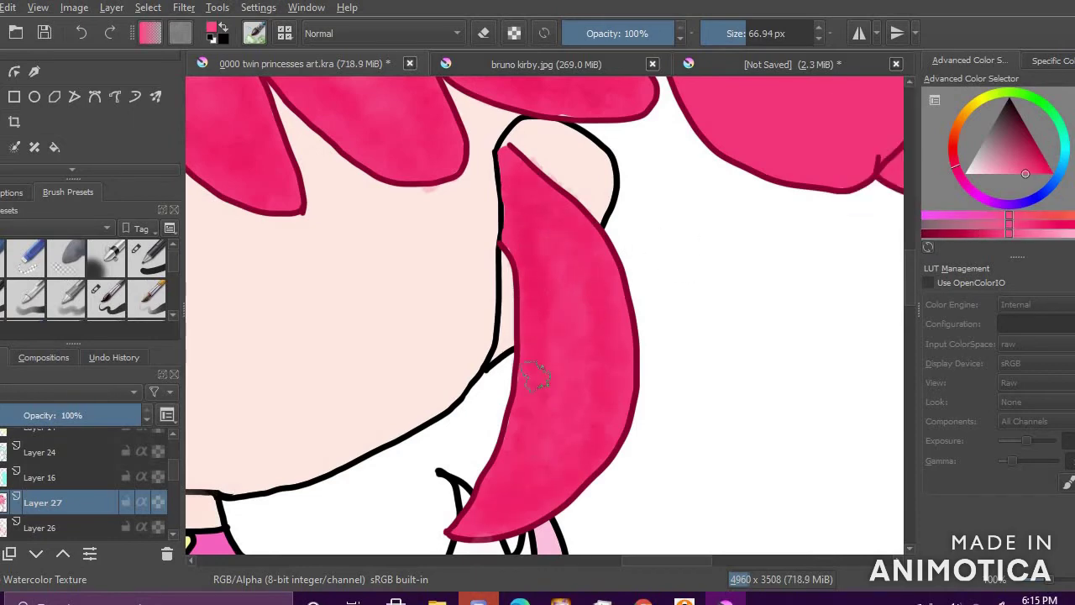
click(994, 174)
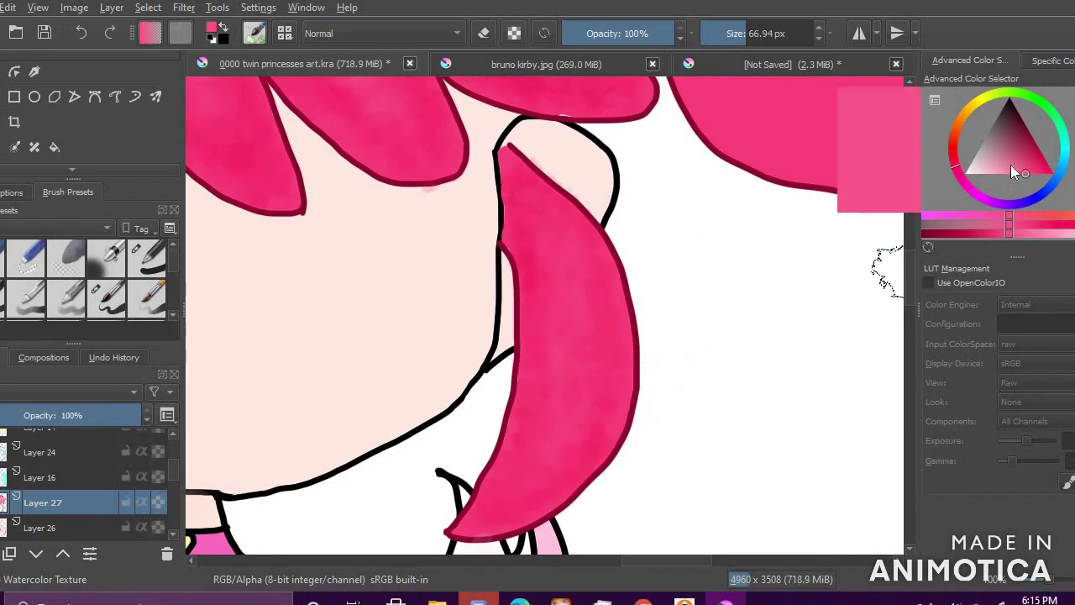
drag(545, 341, 533, 353)
click(1038, 161)
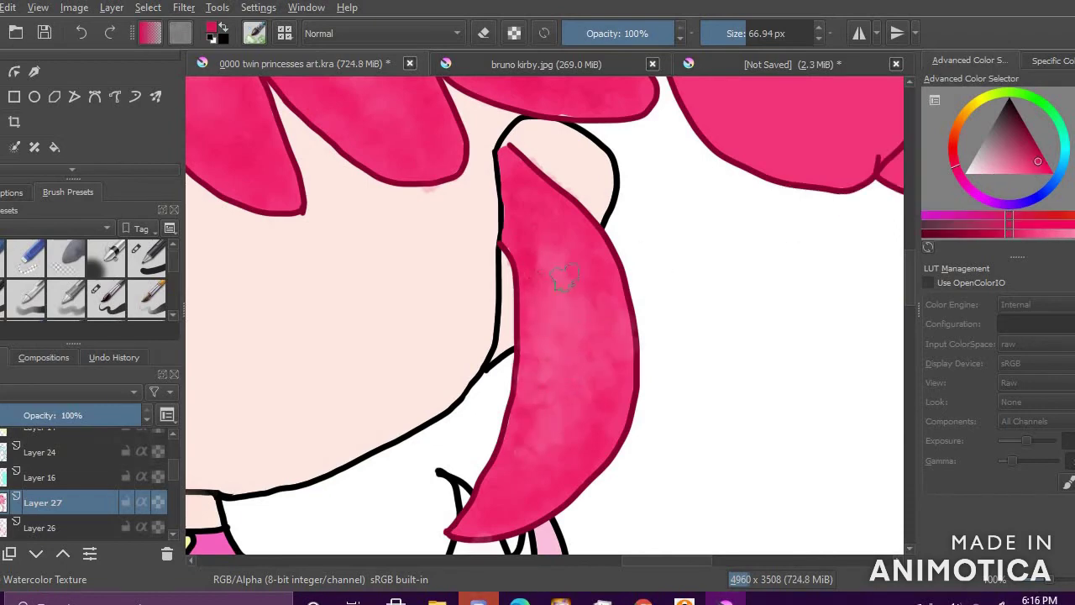
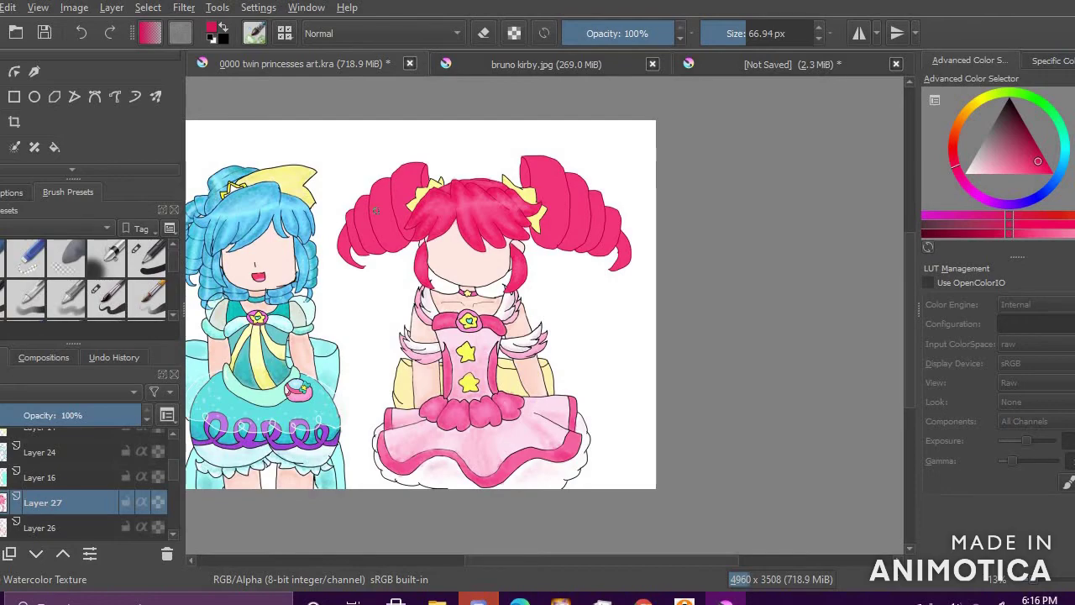
scroll(444, 267, up, 5)
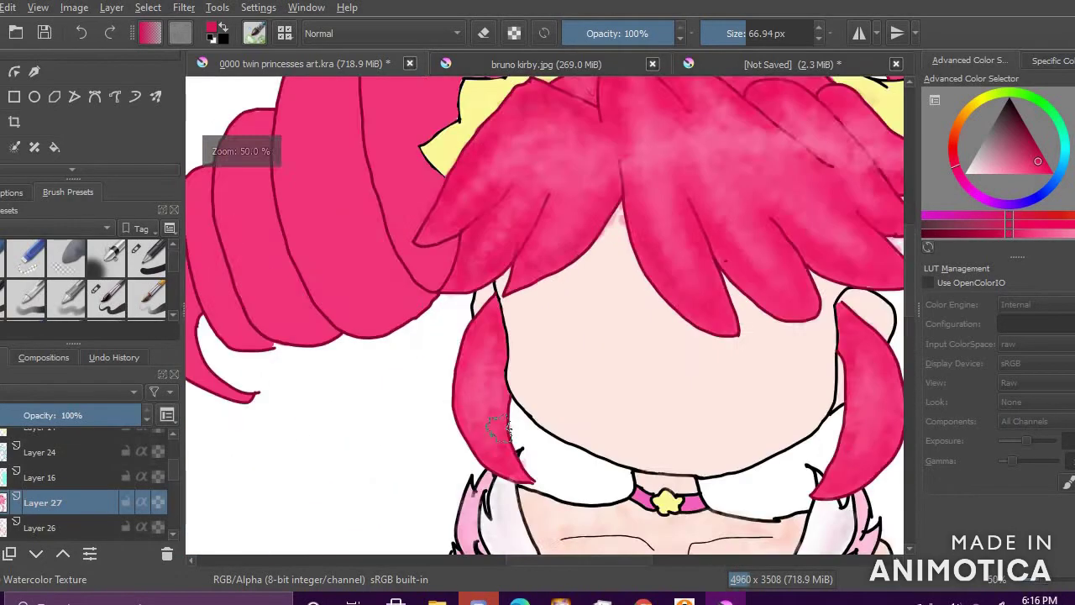
click(1012, 175)
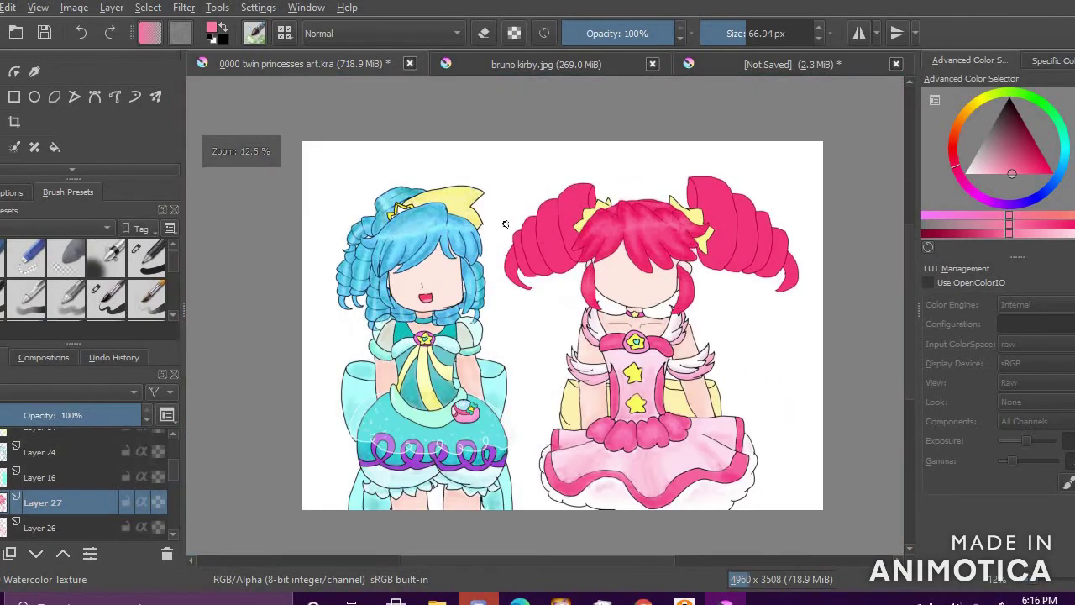
click(994, 173)
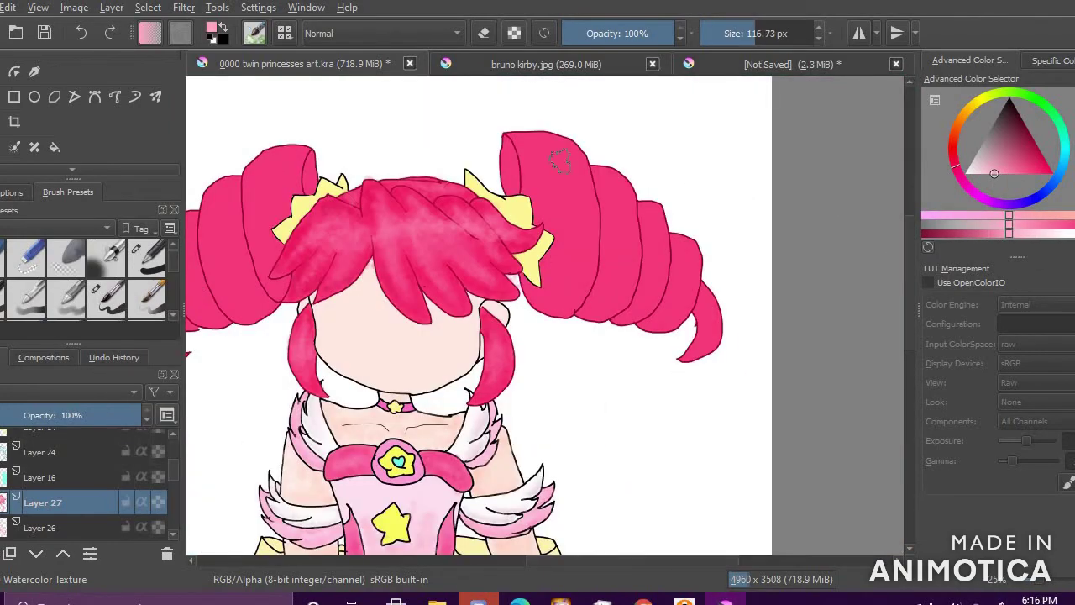
drag(749, 38, 762, 36)
drag(446, 244, 492, 239)
key(ctrl+z)
key(ctrl+z)
drag(322, 245, 509, 244)
key(ctrl+z)
click(969, 174)
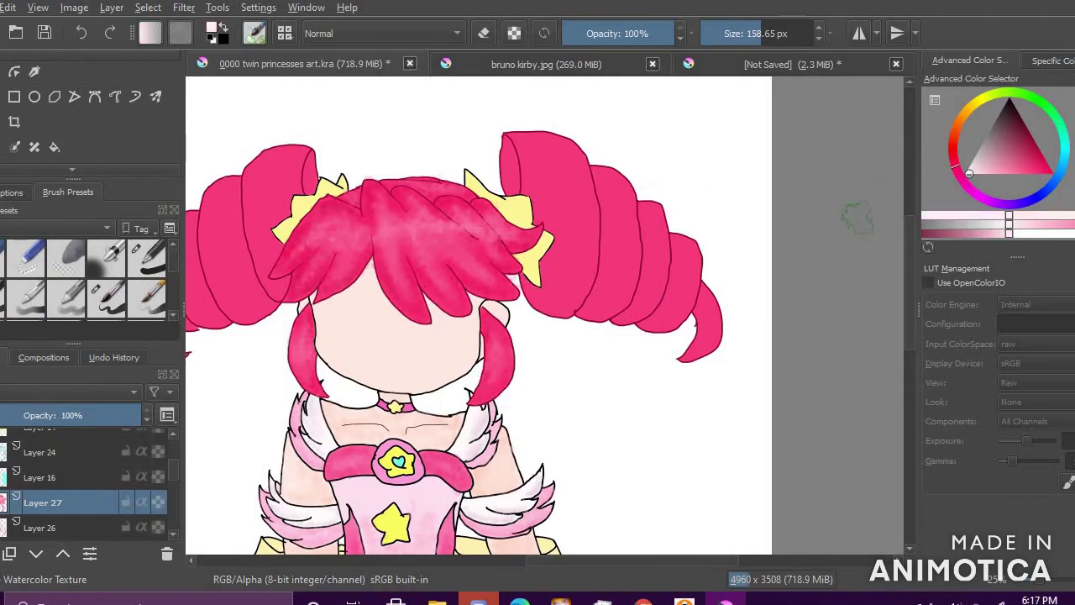
Step: Shade the inner opening of the left-hand pigtail's top curl with deep and dark pinks, reducing the brush to 70.72 px
scroll(511, 243, down, 3)
scroll(621, 211, up, 2)
scroll(696, 147, up, 4)
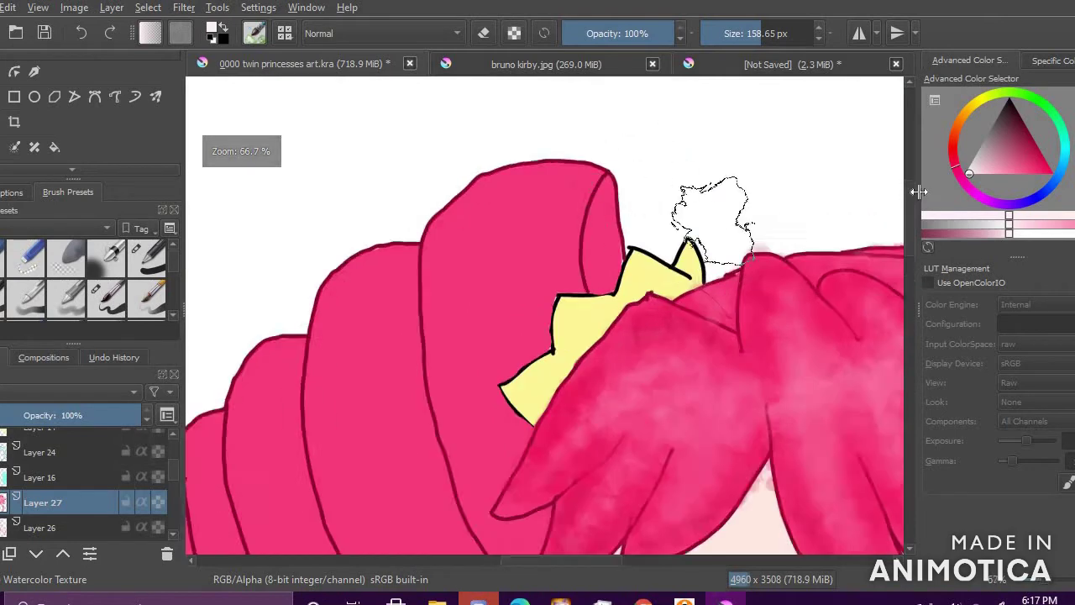
scroll(713, 215, down, 1)
click(1044, 160)
click(748, 41)
drag(748, 42, 755, 40)
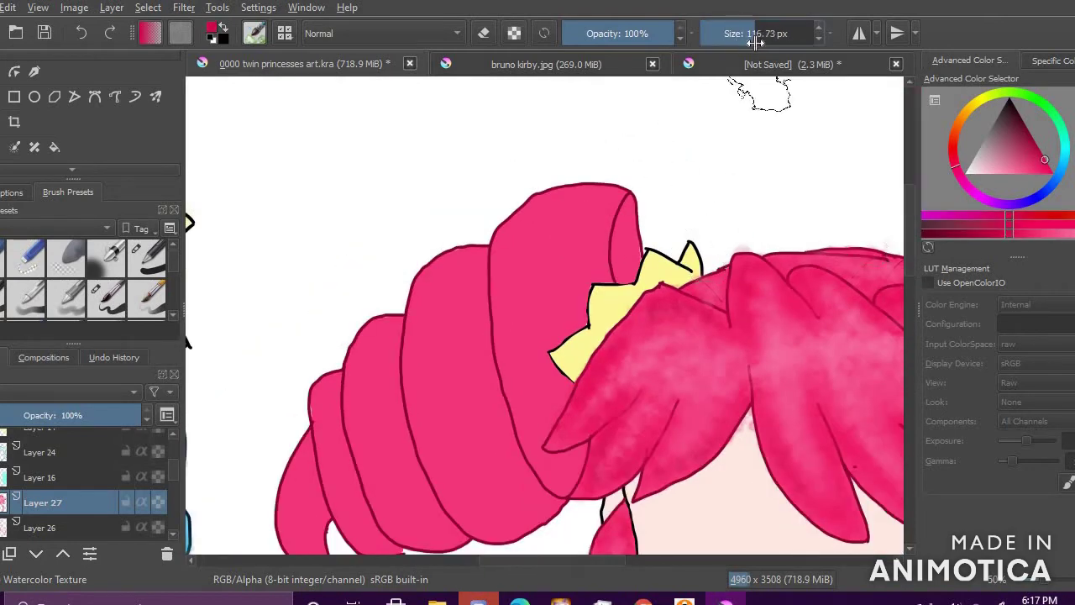
mouse_move(624, 234)
mouse_down()
mouse_move(628, 196)
mouse_move(626, 252)
mouse_move(635, 221)
mouse_up()
click(1023, 157)
click(747, 35)
click(1026, 145)
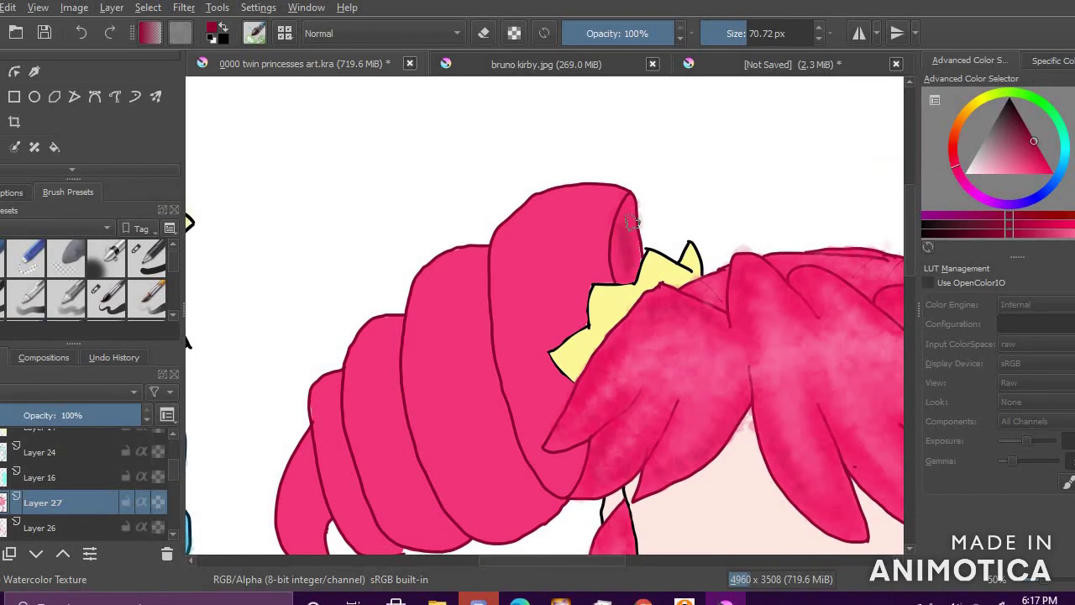
Step: Blend the inner opening of the left-hand pigtail with brighter, more saturated pinks
click(1047, 165)
click(1047, 174)
click(1035, 173)
click(1042, 168)
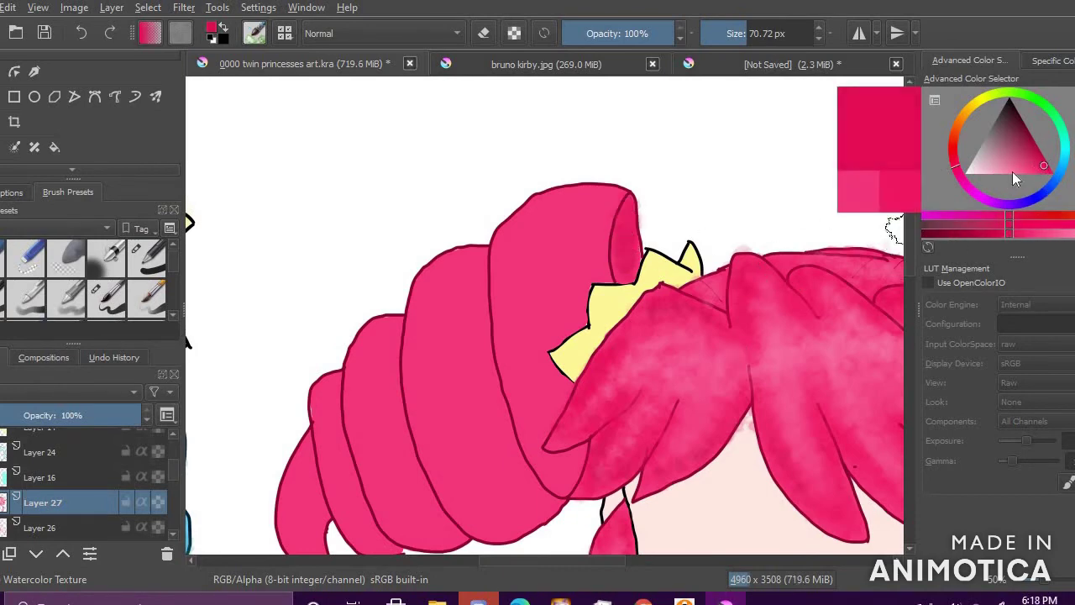
Step: Shade the left-hand pigtail's top curl with saturated and deeper pinks along its edges, using a 101.31 px brush
click(752, 34)
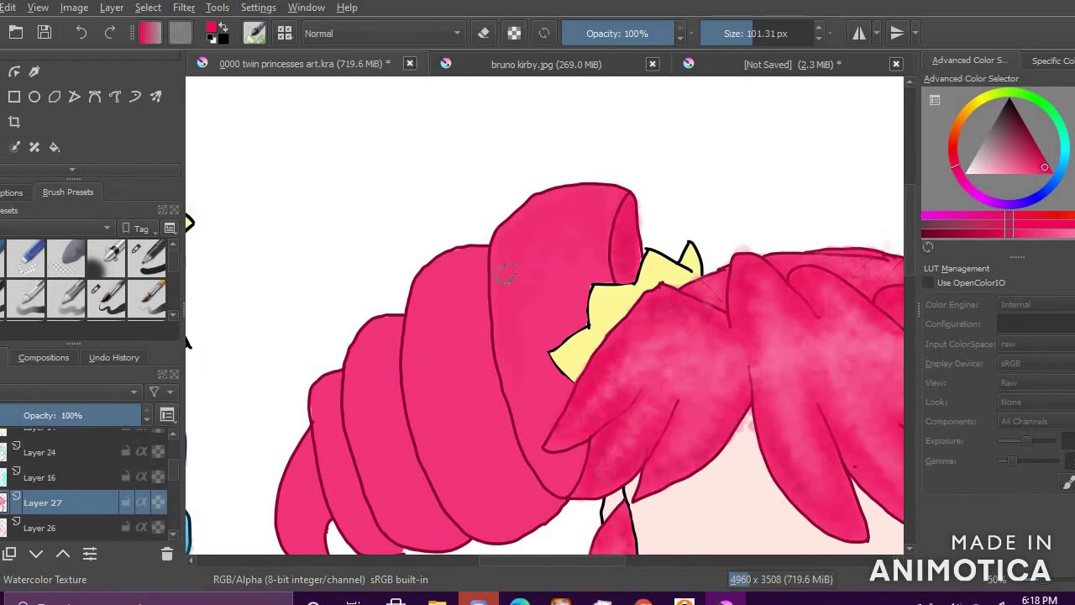
click(1037, 152)
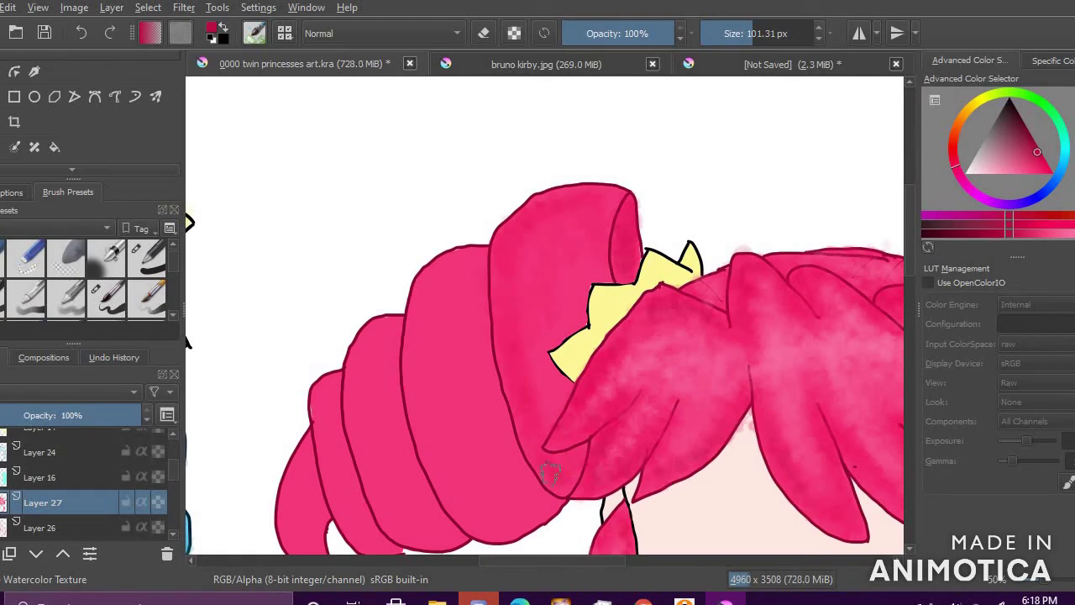
click(1046, 161)
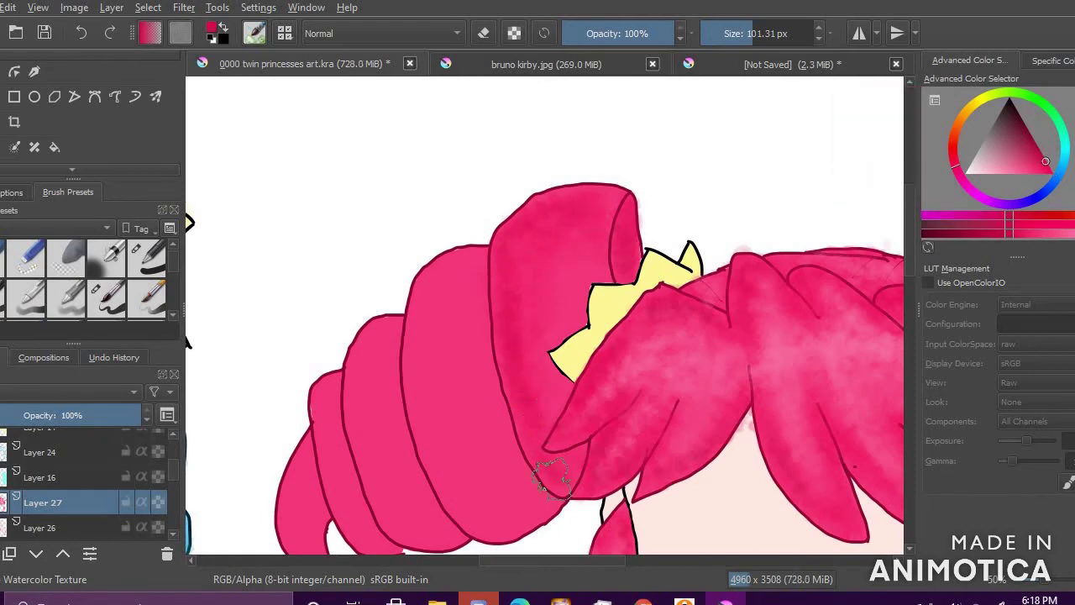
Step: Try to shade the left-hand pigtail's remaining curls with saturated pink
click(1048, 170)
click(1046, 169)
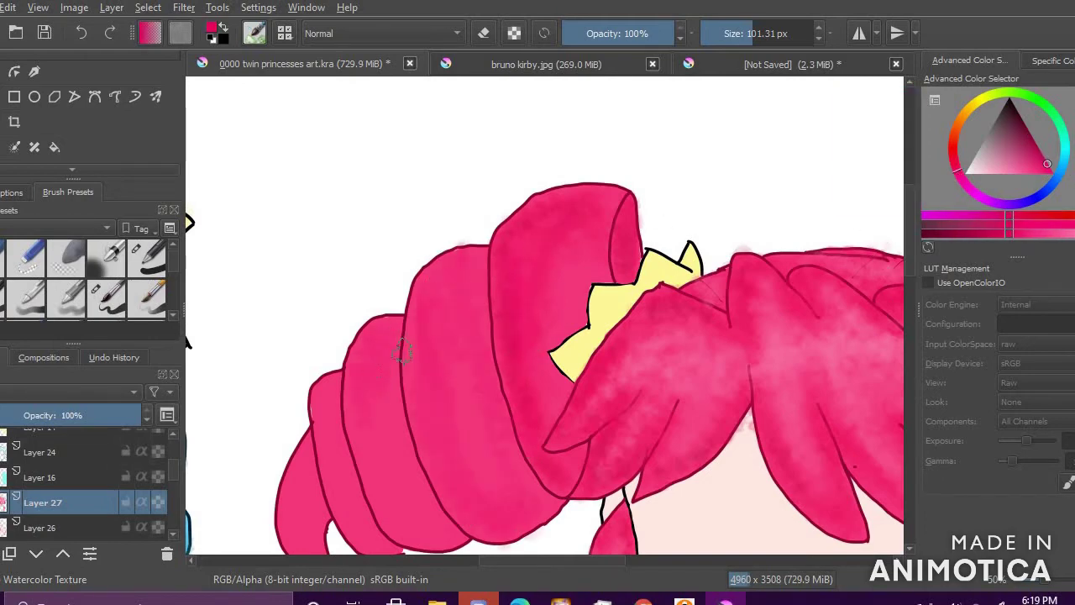
drag(338, 394, 329, 411)
click(1040, 154)
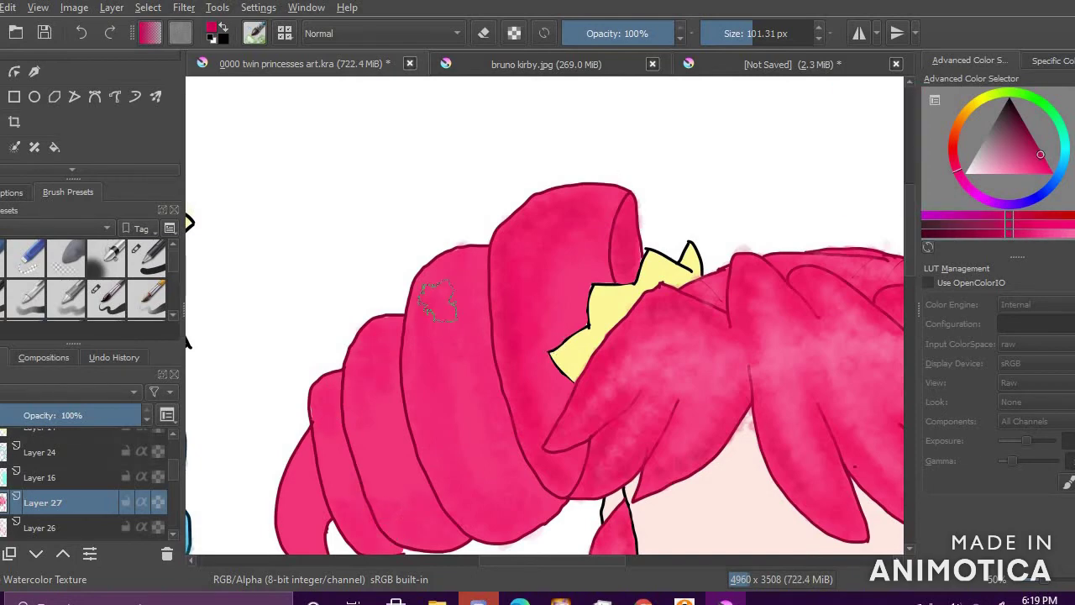
Step: Undo the latest shading strokes on the left-hand pigtail, back to flat pink on the outer curls
key(ctrl+z)
key(ctrl+z)
key(ctrl+z)
key(ctrl+z)
key(ctrl+z)
key(ctrl+z)
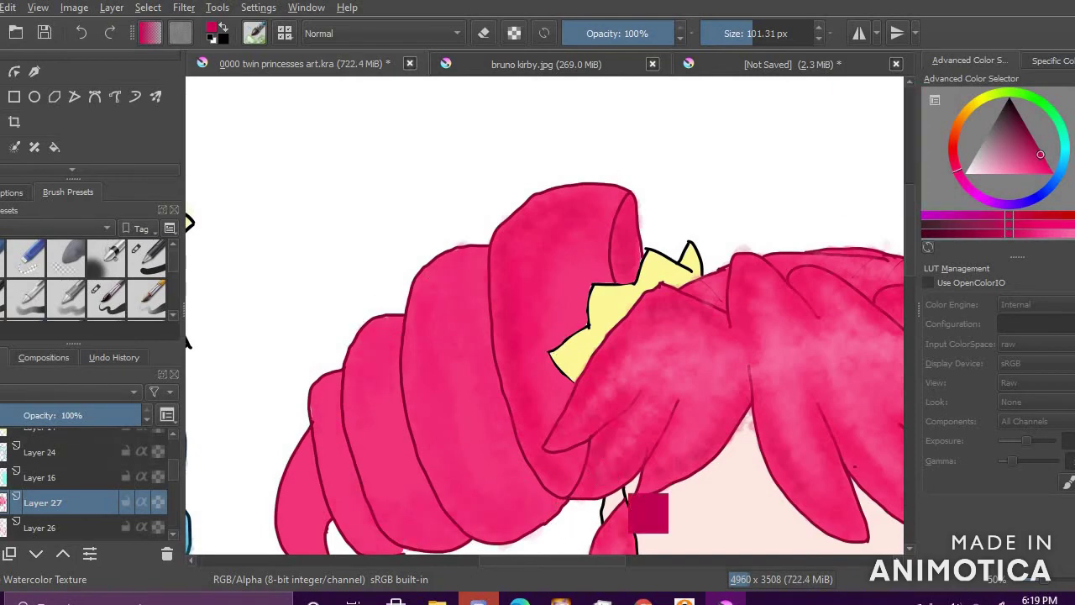
key(ctrl+z)
key(ctrl+z)
key(ctrl+z)
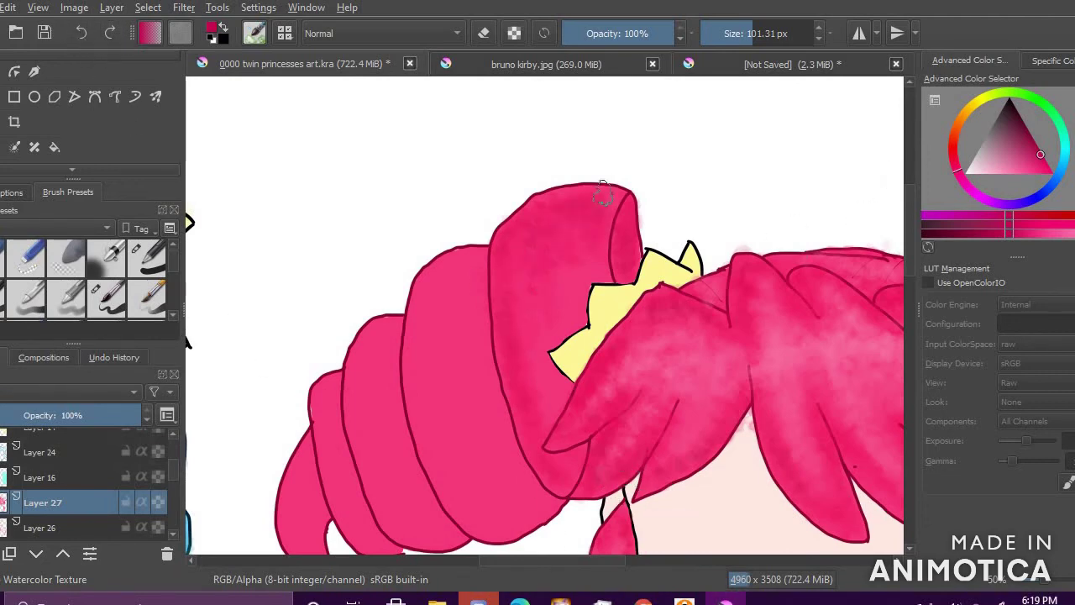
Step: Rework the top curl of the left-hand pigtail with saturated pink and blend it with a brighter pink
click(1044, 164)
drag(577, 206, 521, 442)
click(1042, 174)
drag(608, 248, 507, 316)
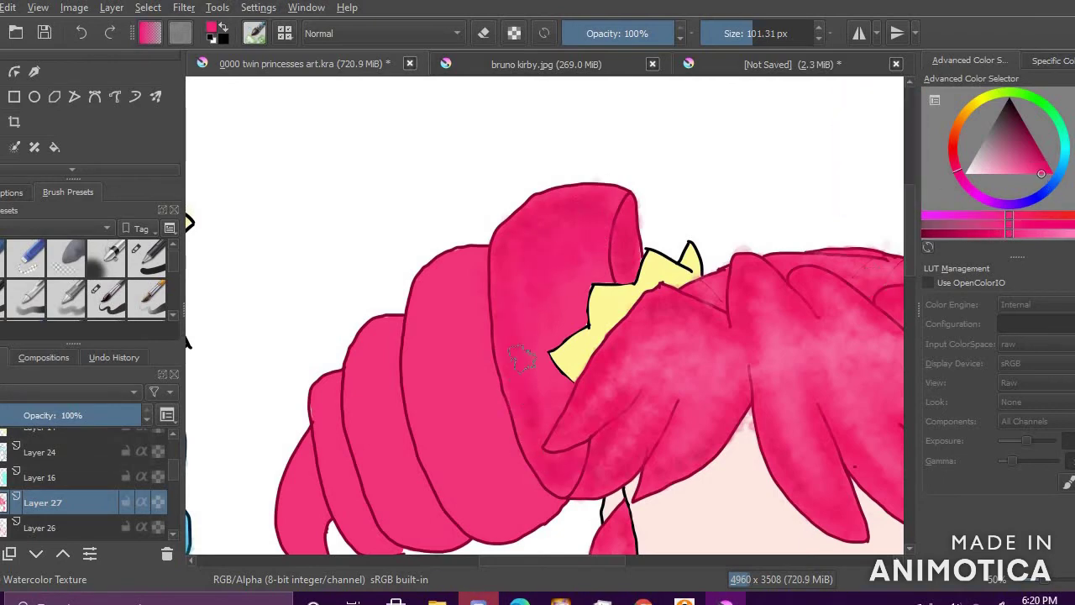
Step: Shade the left-hand pigtail's outer curls with saturated pink, deepening their upper and lower edges with darker pinks
ctrl+click(495, 312)
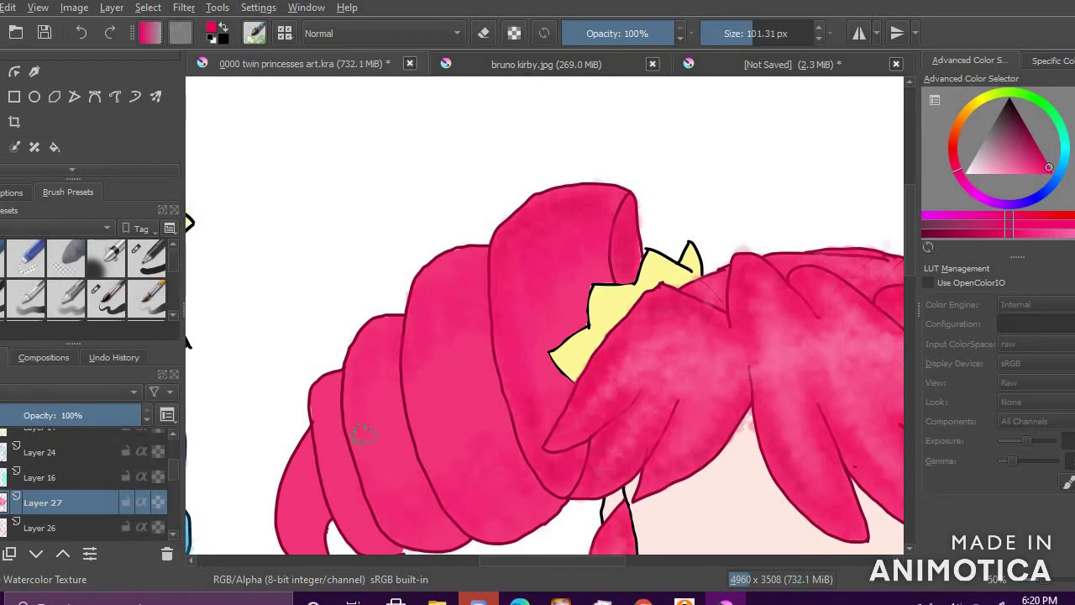
drag(1030, 173, 1045, 159)
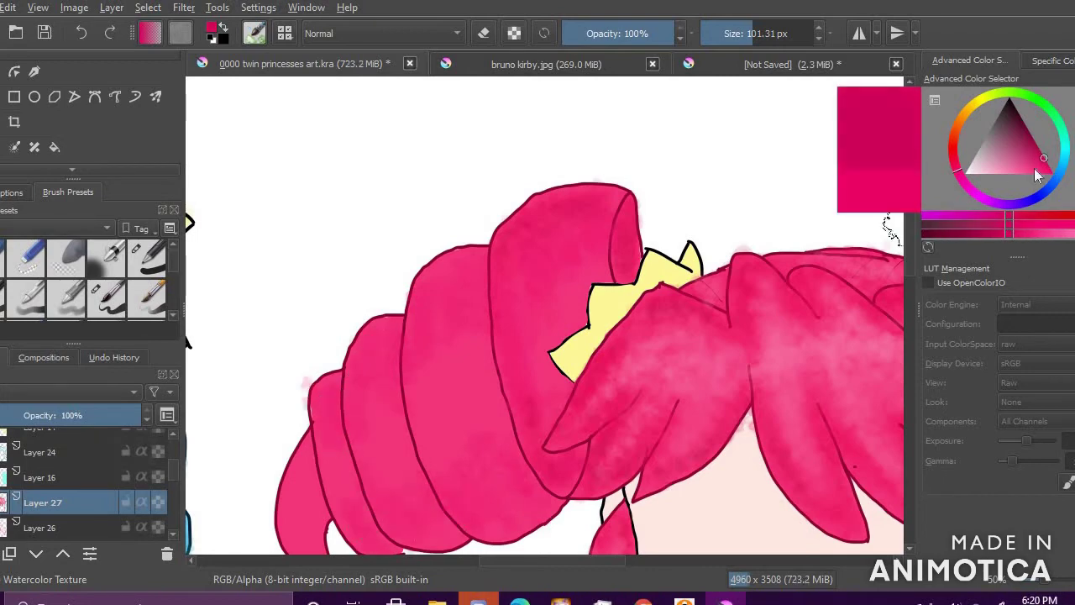
drag(506, 512, 399, 500)
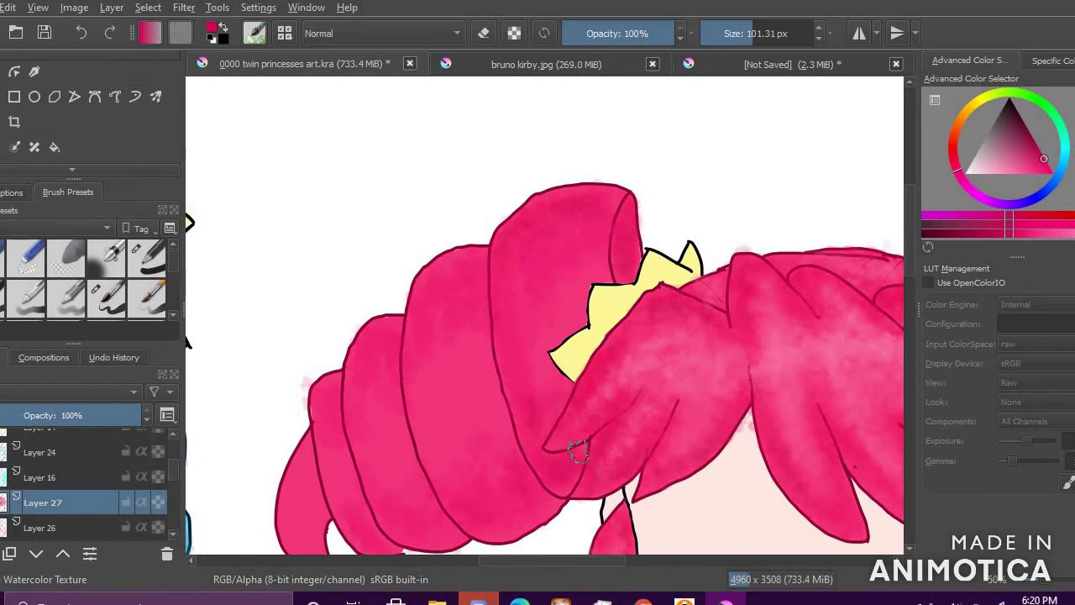
ctrl+click(471, 248)
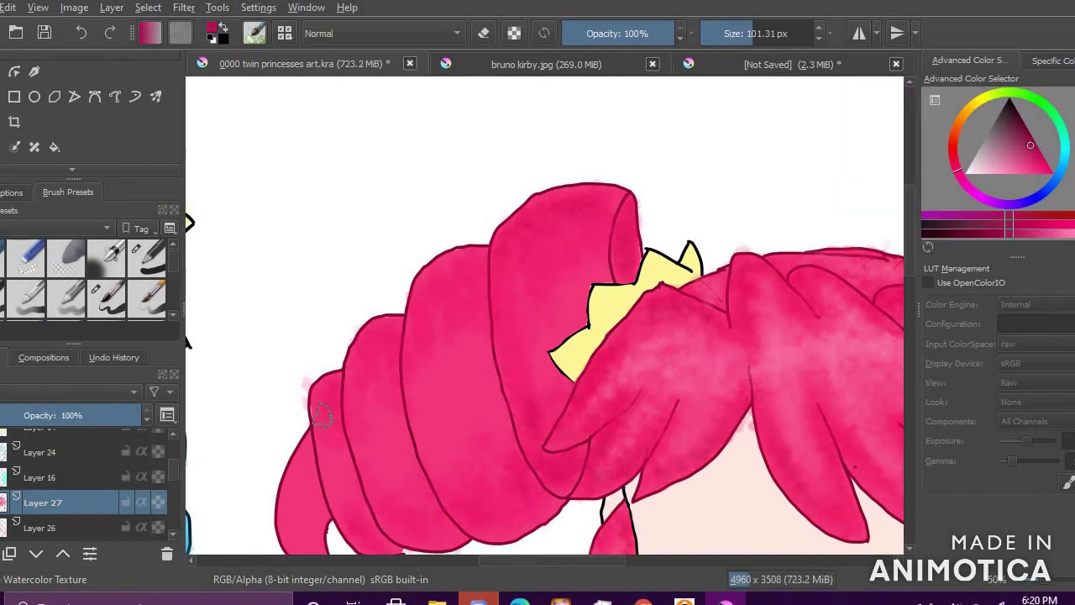
ctrl+click(498, 333)
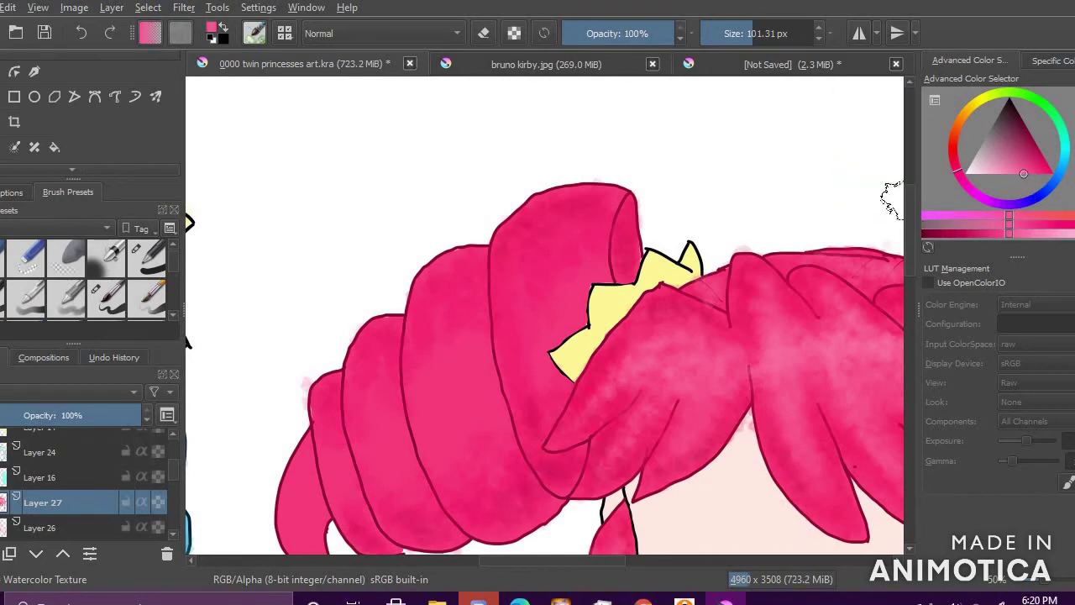
Step: Paint a light pink highlight band across the left-hand pigtail's curls and soften it with a medium pink
ctrl+click(356, 469)
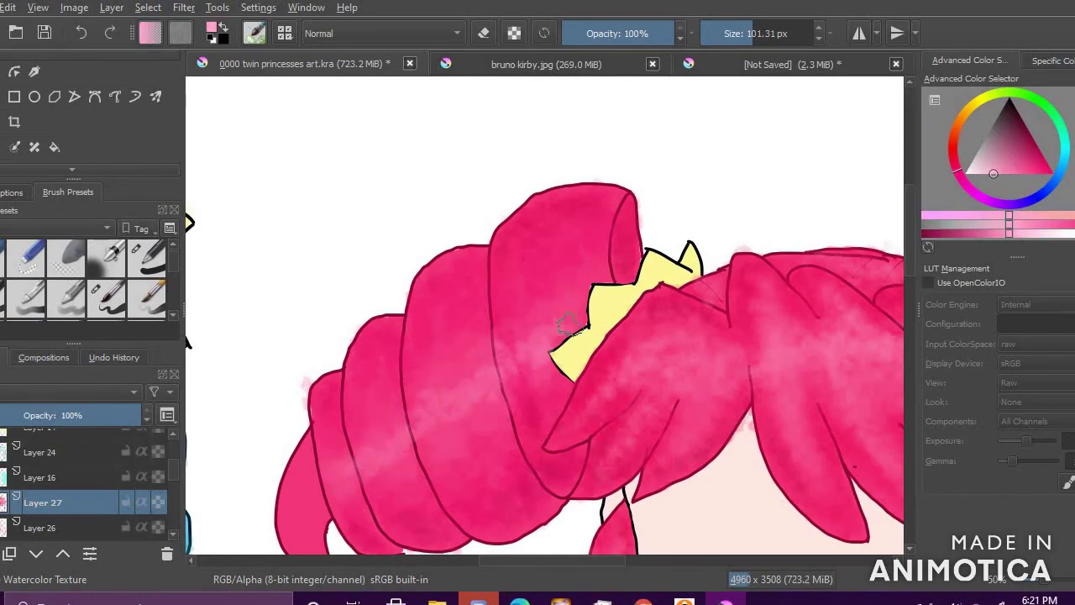
ctrl+click(470, 370)
mouse_move(412, 373)
mouse_down()
mouse_move(583, 249)
mouse_move(603, 257)
mouse_up()
mouse_move(360, 515)
mouse_down()
mouse_move(454, 487)
mouse_move(509, 410)
mouse_up()
mouse_move(399, 461)
mouse_down()
mouse_move(522, 382)
mouse_move(545, 385)
mouse_up()
scroll(497, 314, down, 4)
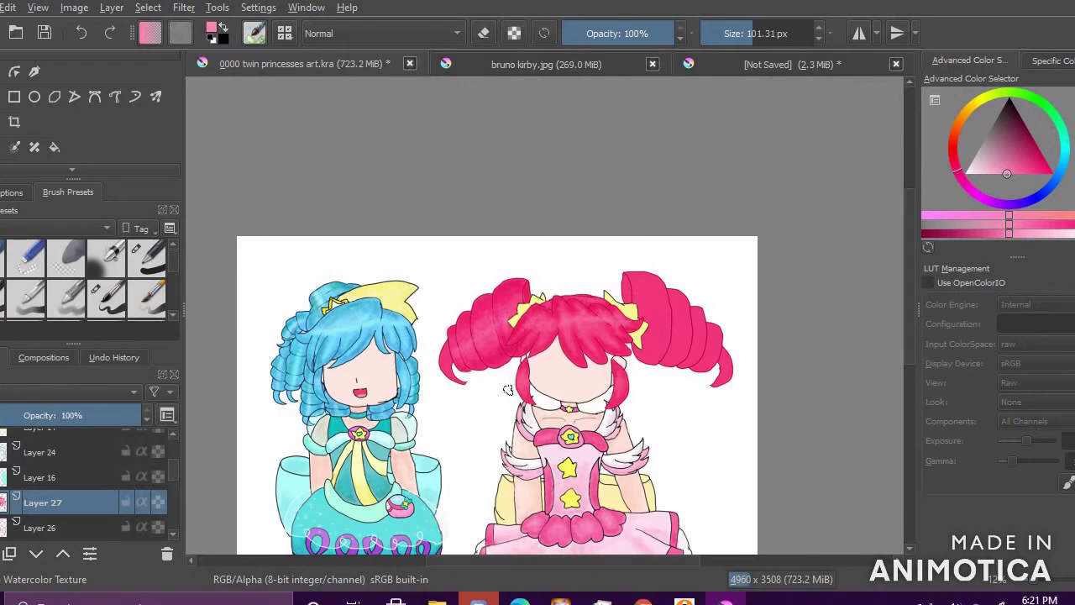
Step: Handwrite "get" in light pink above the hair with the Basic-5 Size brush, and undo the lettering
click(106, 305)
scroll(440, 252, up, 3)
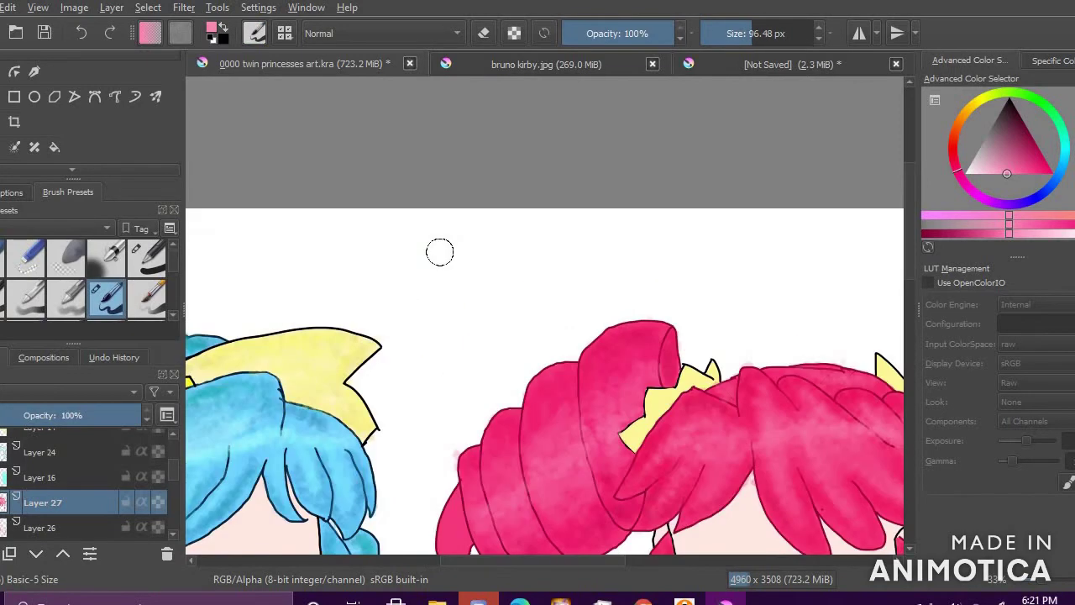
drag(466, 245, 471, 306)
drag(475, 273, 514, 290)
drag(497, 252, 559, 239)
drag(603, 289, 613, 242)
key(ctrl+z)
key(ctrl+z)
key(ctrl+z)
key(ctrl+z)
key(ctrl+z)
key(ctrl+z)
key(ctrl+z)
key(ctrl+z)
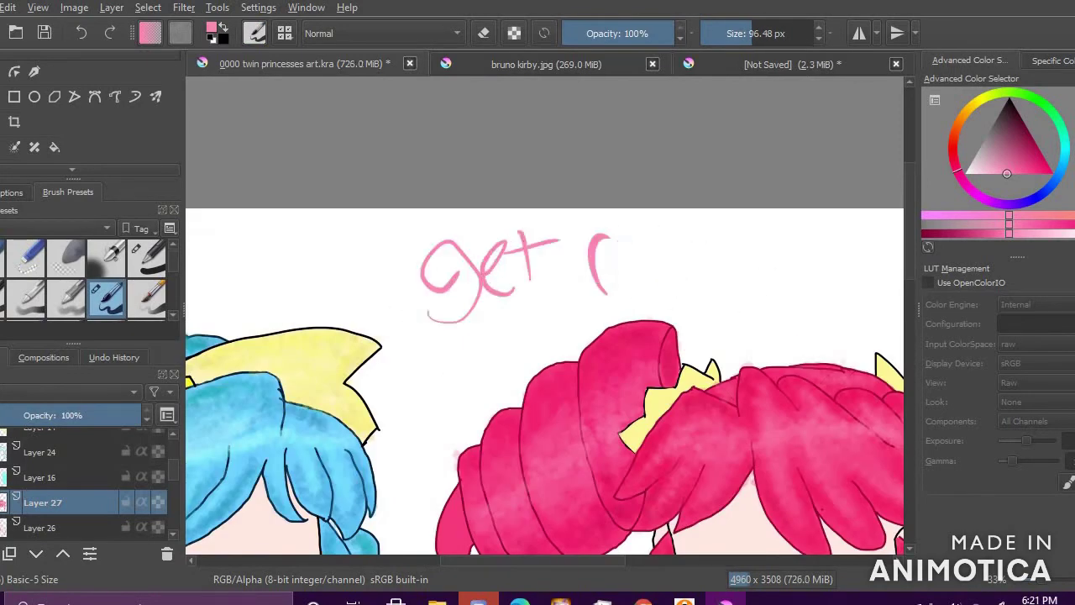
Step: Handwrite "Toy cat" and "yes" in light pink on the blank area above the hair, and undo all strokes
drag(392, 256, 418, 316)
mouse_move(365, 294)
mouse_down()
mouse_move(430, 244)
mouse_move(470, 277)
mouse_up()
drag(482, 247, 450, 334)
drag(587, 239, 590, 282)
drag(632, 250, 695, 239)
drag(755, 248, 739, 234)
drag(775, 298, 789, 318)
drag(809, 289, 767, 345)
drag(813, 313, 840, 323)
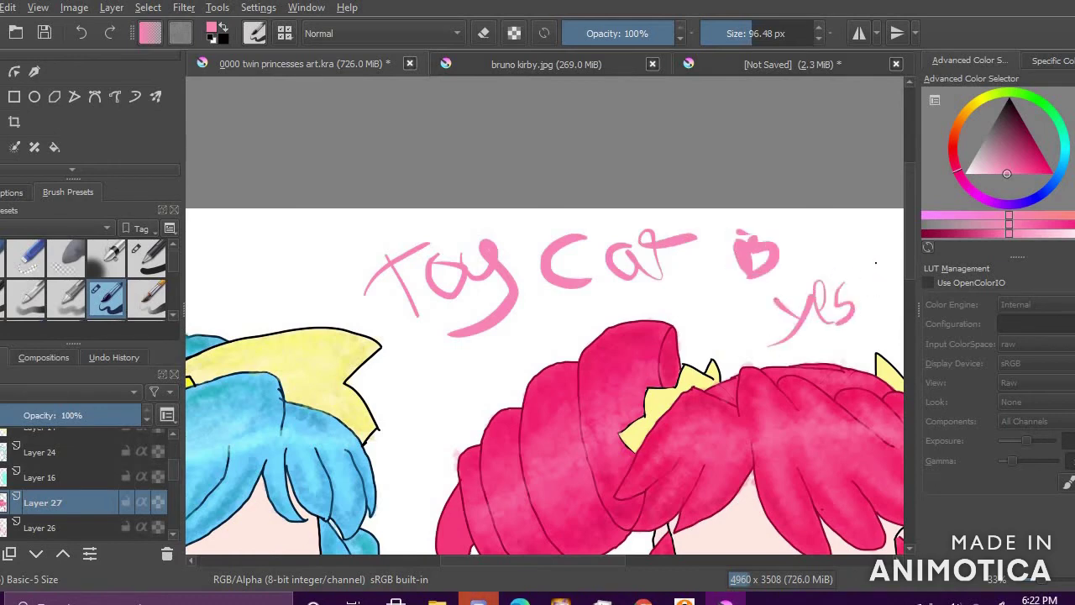
key(ctrl+z)
key(ctrl+z)
key(ctrl+z)
key(ctrl+z)
key(ctrl+z)
key(ctrl+z)
key(ctrl+z)
key(ctrl+z)
key(ctrl+z)
key(ctrl+z)
key(ctrl+z)
key(ctrl+z)
key(ctrl+z)
key(ctrl+z)
Step: Try further freehand lettering in light pink above the princesses, undoing every stroke
drag(384, 260, 449, 379)
key(ctrl+z)
mouse_move(486, 254)
mouse_down()
mouse_move(403, 422)
mouse_move(504, 323)
mouse_up()
key(ctrl+z)
mouse_move(600, 257)
mouse_down()
mouse_move(629, 298)
mouse_move(646, 290)
mouse_up()
key(ctrl+z)
key(ctrl+z)
key(ctrl+z)
key(ctrl+z)
mouse_move(449, 274)
mouse_down()
mouse_move(499, 339)
mouse_move(482, 294)
mouse_up()
drag(546, 298, 623, 243)
mouse_move(650, 235)
mouse_down()
mouse_move(685, 250)
mouse_move(654, 239)
mouse_up()
drag(727, 253, 739, 301)
drag(781, 257, 804, 313)
key(ctrl+z)
key(ctrl+z)
key(ctrl+z)
key(ctrl+z)
key(ctrl+z)
key(ctrl+z)
key(ctrl+z)
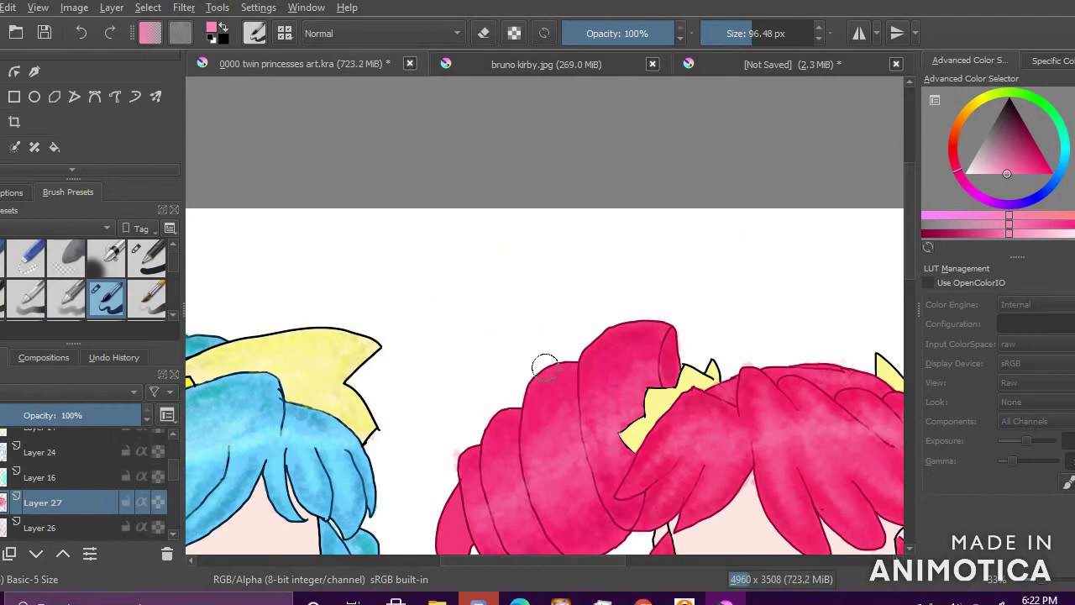
Step: Shade the left-hand pigtail's curled end with saturated and deeper pinks, using the 101.31 px Watercolor Texture brush
scroll(531, 311, down, 3)
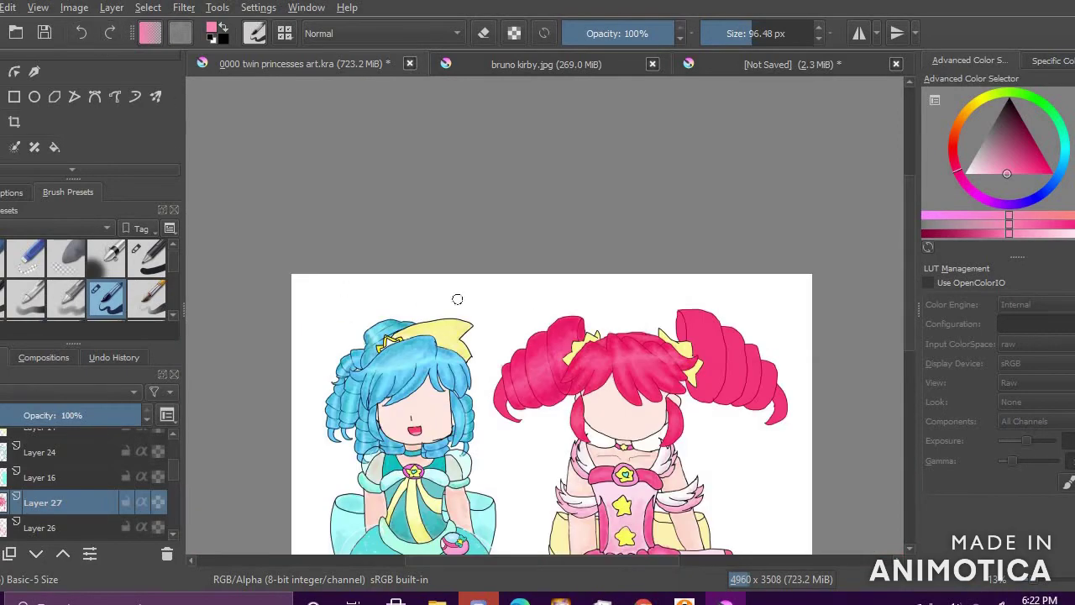
scroll(527, 387, up, 4)
scroll(175, 289, down, 4)
click(67, 259)
scroll(369, 332, down, 2)
scroll(378, 388, up, 3)
drag(1005, 179, 1048, 166)
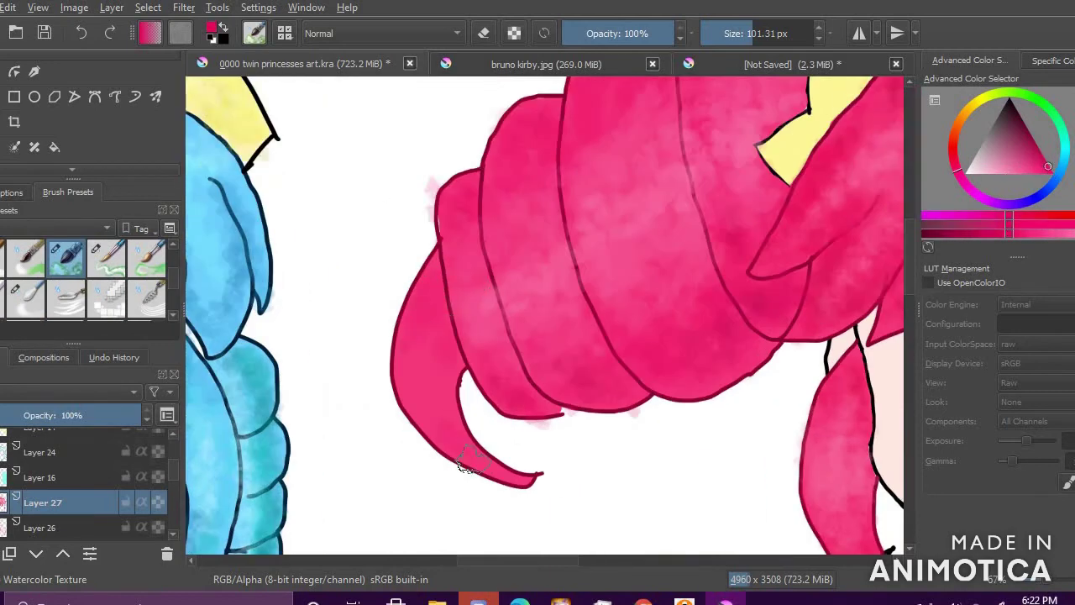
drag(1038, 158, 1036, 147)
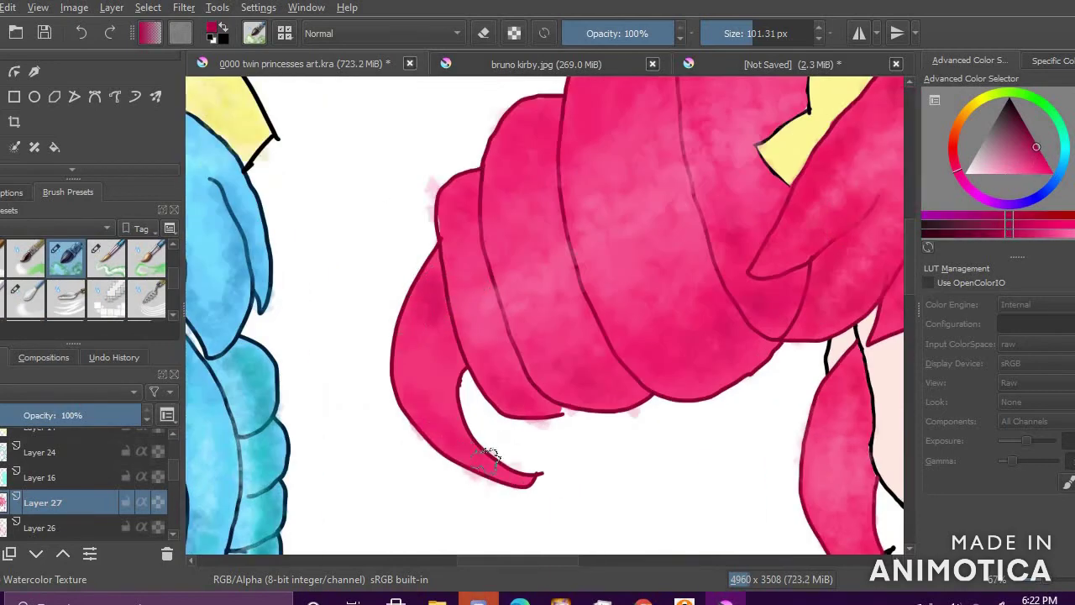
Step: Highlight the middle of the left-hand pigtail's curled end with light pink and blend it with a brighter pink
click(1003, 174)
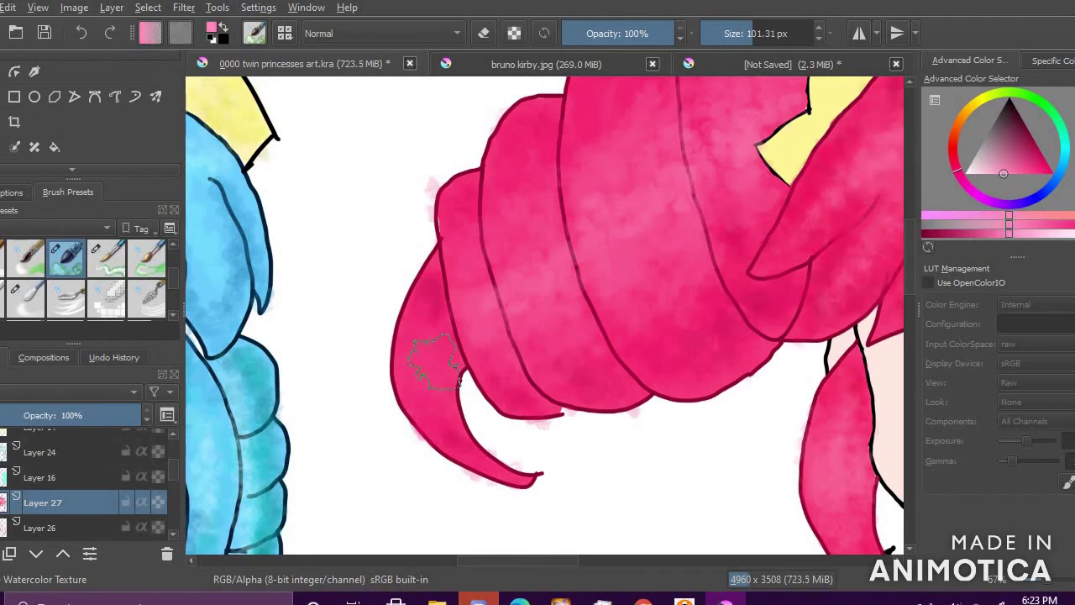
click(1019, 173)
drag(422, 395, 439, 437)
scroll(485, 361, down, 5)
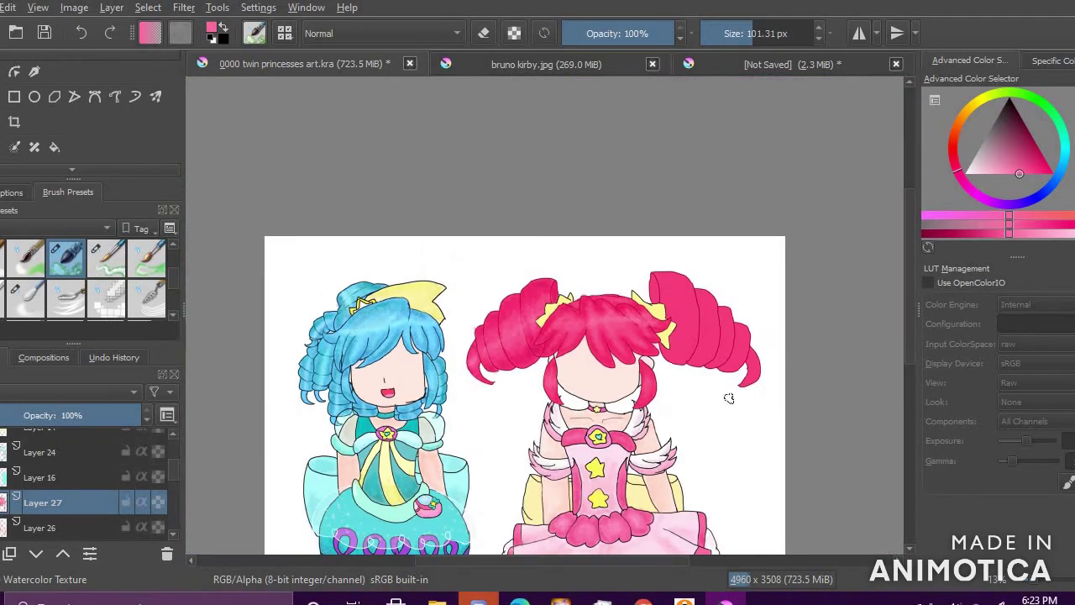
Step: Shade the right-hand pigtail's inner fold with deep pink and its large curls with saturated pink
scroll(734, 377, up, 5)
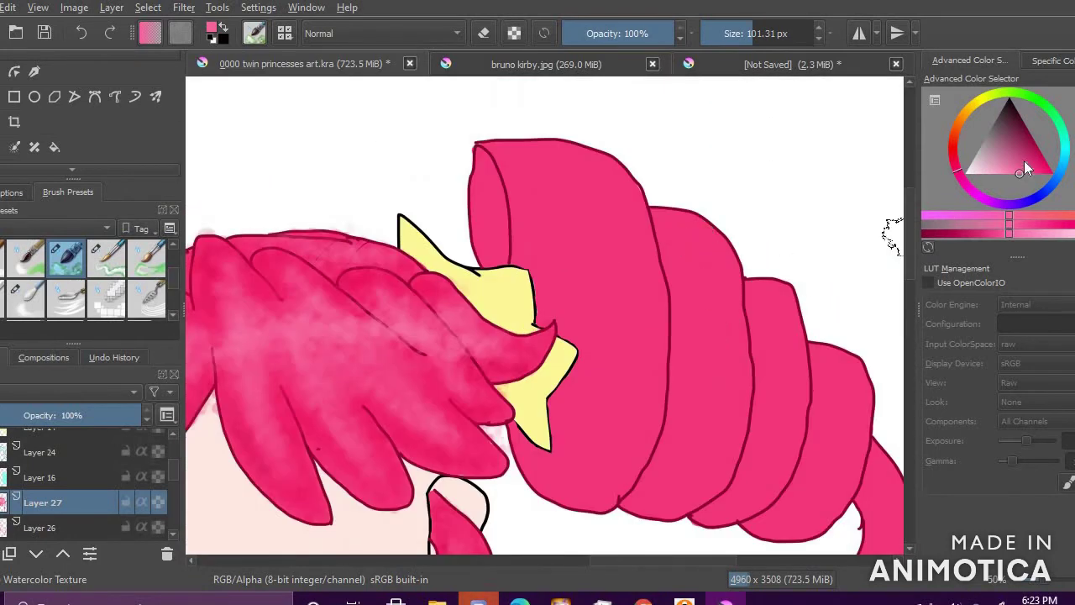
click(1039, 148)
drag(1042, 150, 1044, 156)
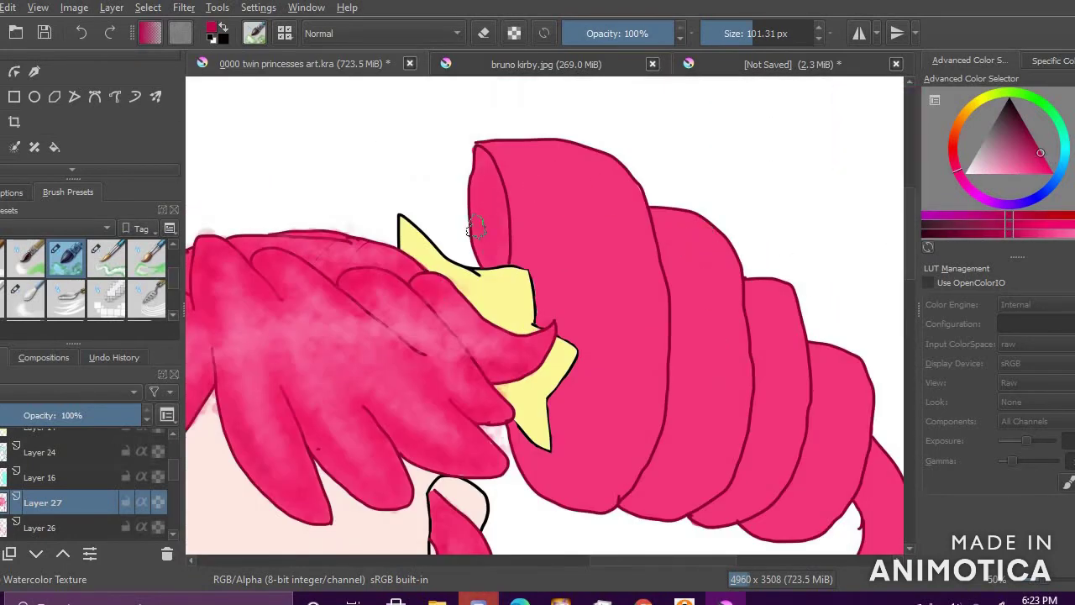
key(l)
click(1040, 165)
click(1033, 151)
click(1041, 150)
click(1048, 165)
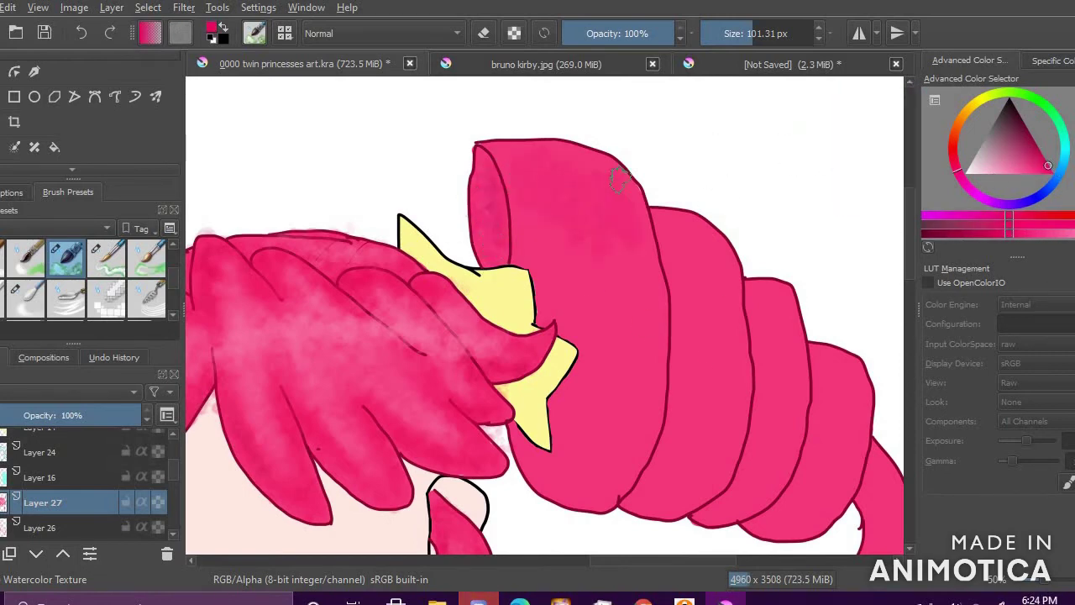
drag(732, 307, 779, 320)
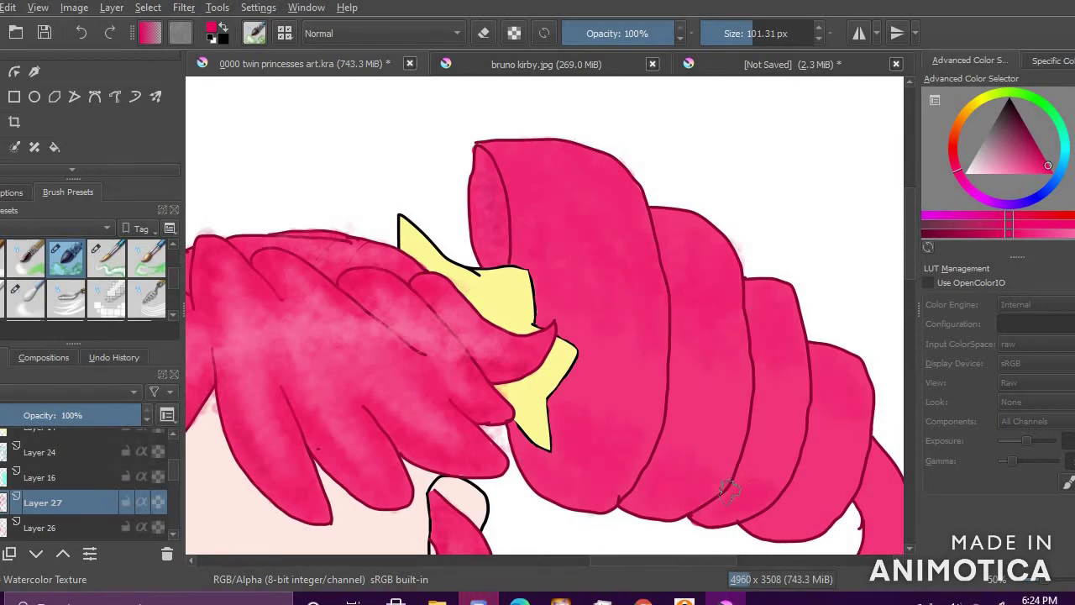
Step: Deepen the upper and lower edges of the right-hand pigtail's curls with darker pinks and blend with saturated pink
click(1040, 150)
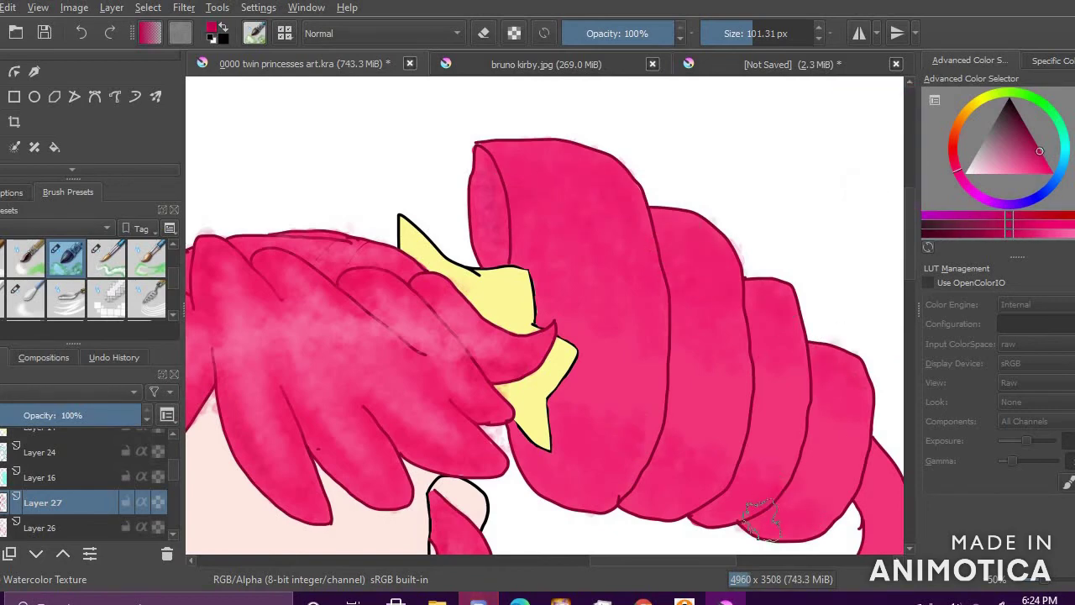
click(1032, 139)
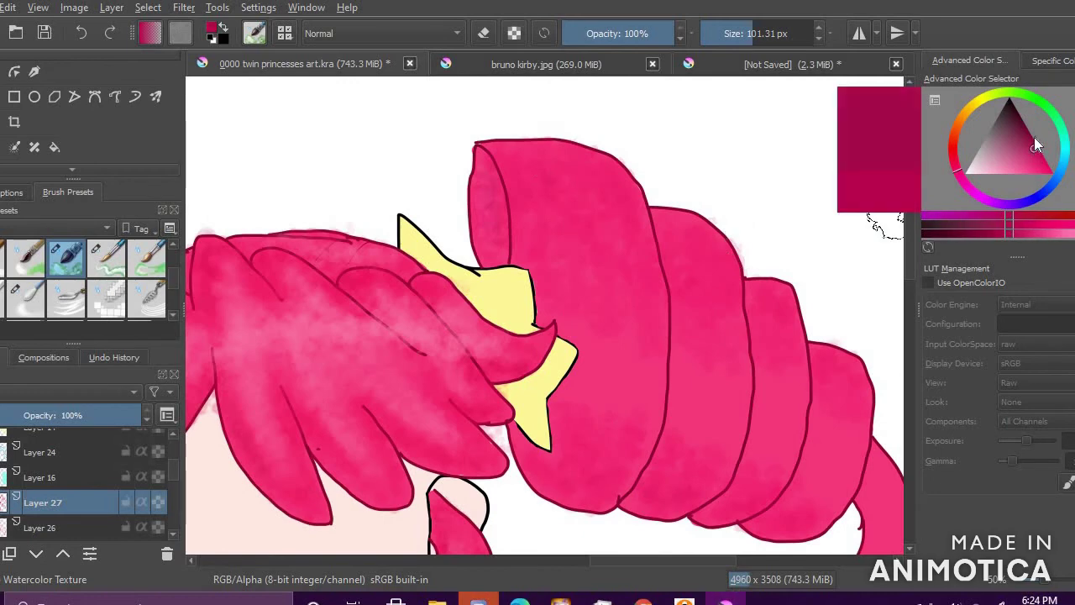
click(1047, 168)
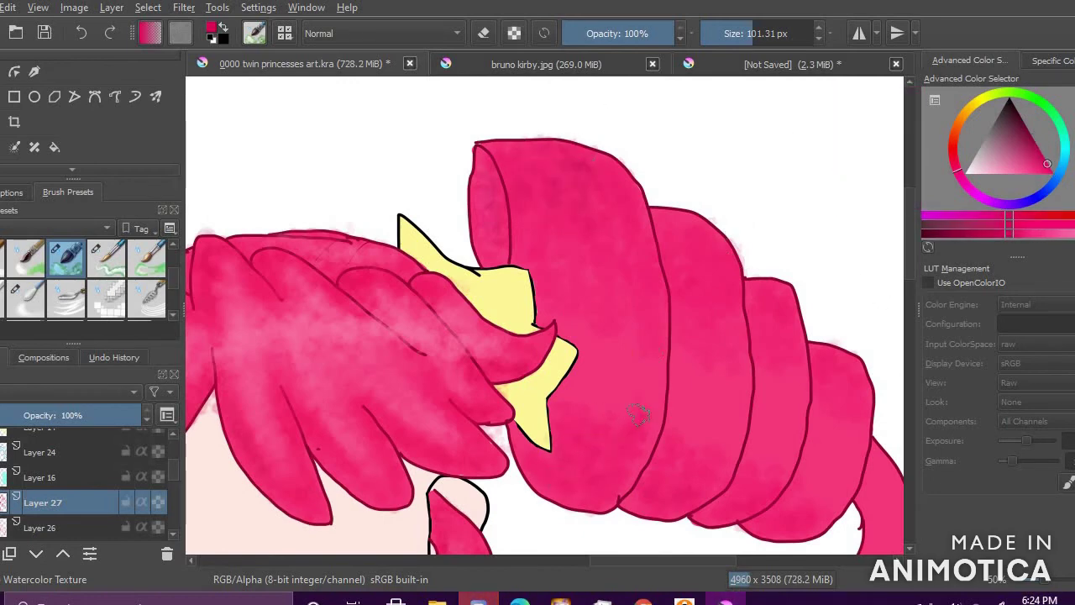
click(1035, 173)
mouse_move(1037, 171)
mouse_down()
mouse_move(1063, 173)
mouse_move(1049, 169)
mouse_up()
Step: Paint a light pink highlight band across the right-hand pigtail's curls and blend it with medium and saturated pinks
click(996, 171)
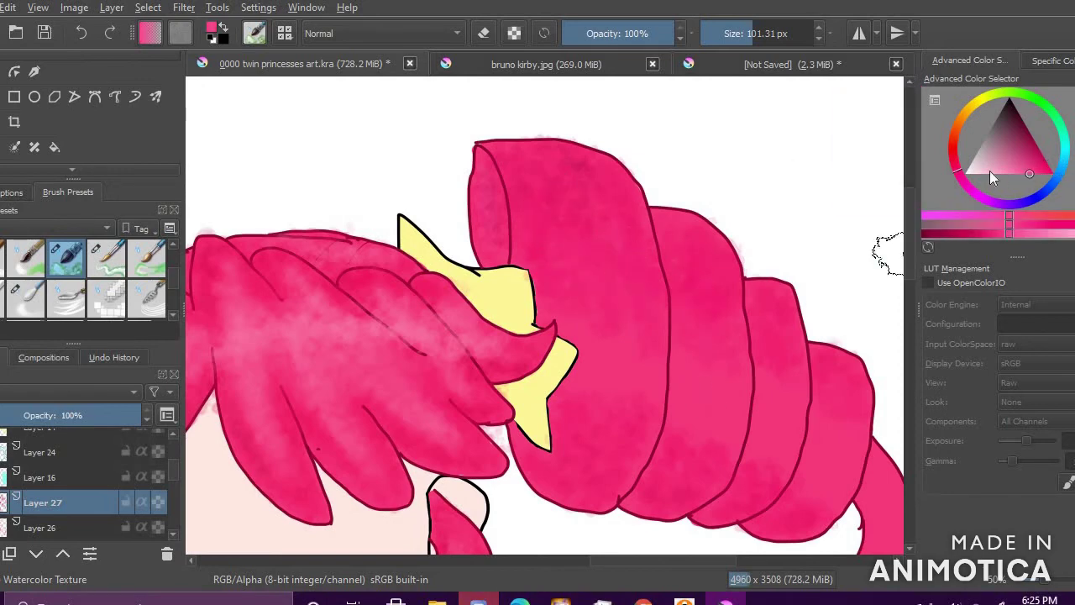
click(993, 173)
mouse_move(659, 380)
mouse_down()
mouse_move(711, 409)
mouse_move(762, 412)
mouse_move(813, 453)
mouse_move(854, 451)
mouse_up()
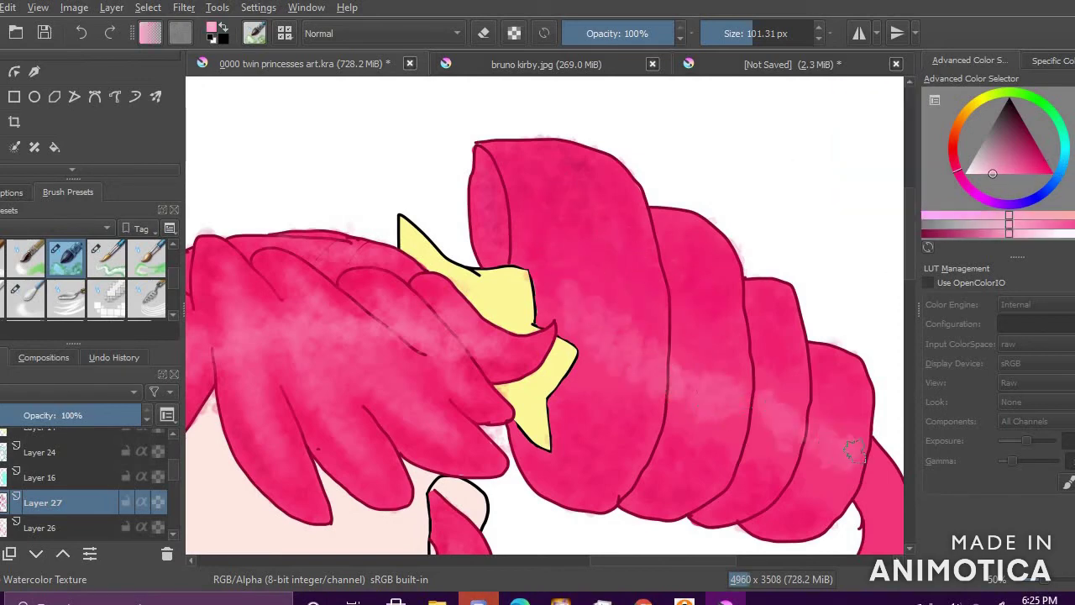
click(1015, 173)
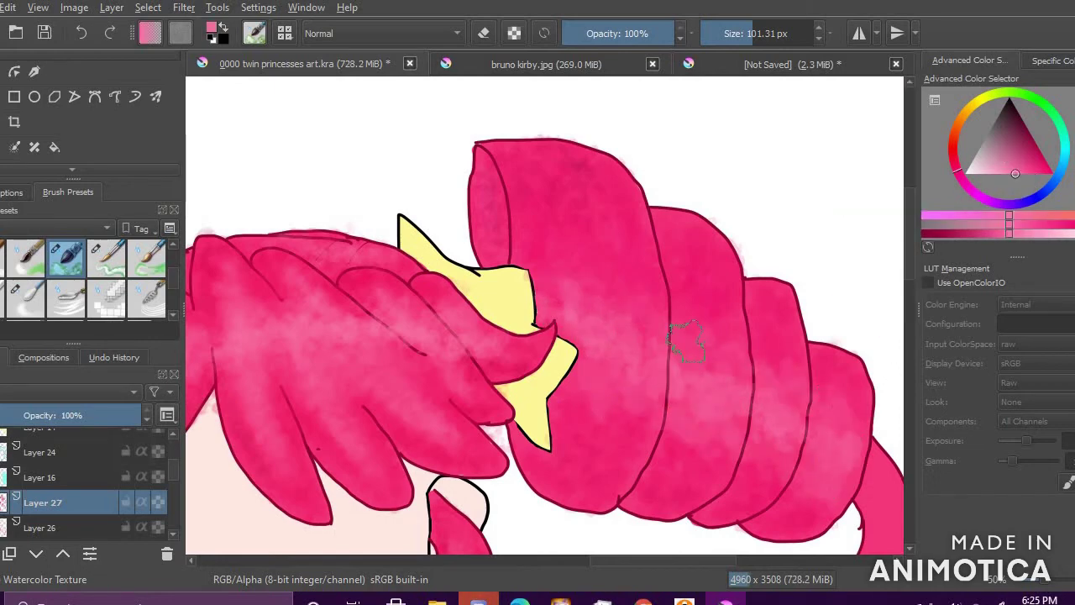
click(1041, 164)
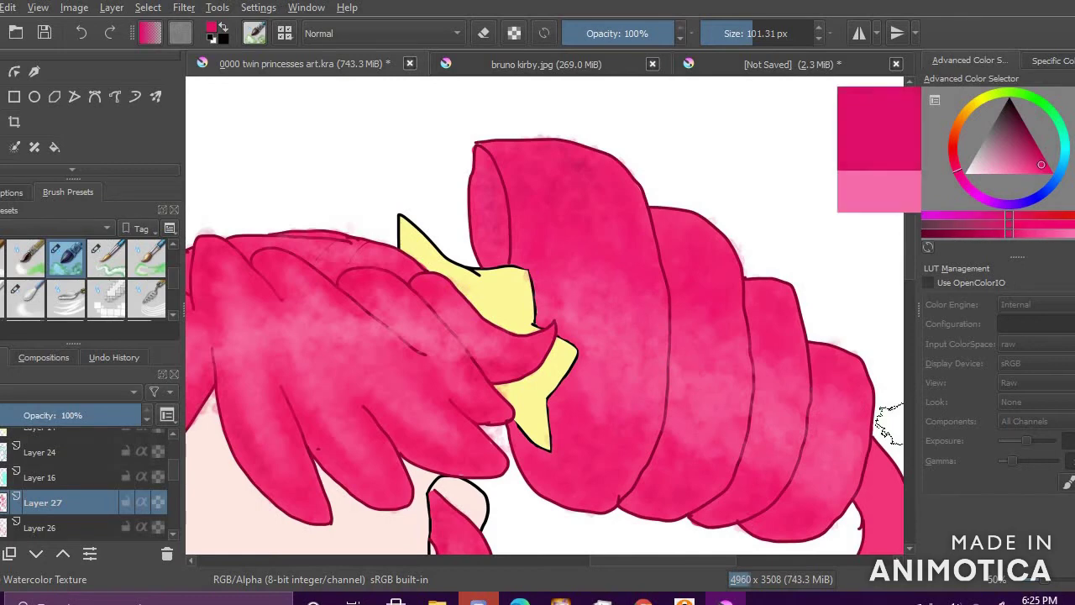
click(1038, 174)
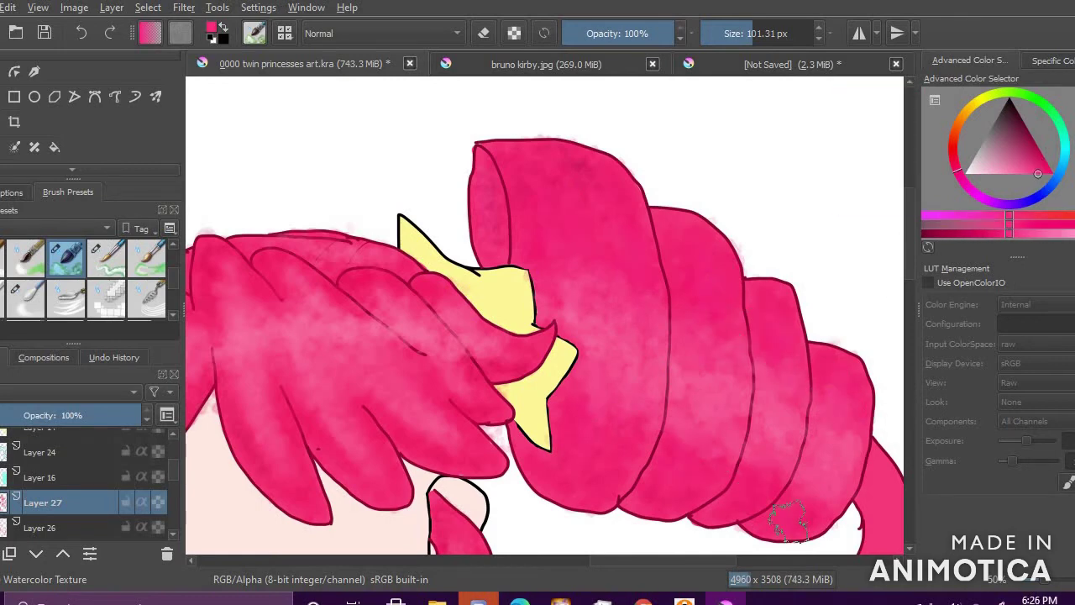
Step: Darken the lower edges of the right-hand pigtail's curls with a deep pink
scroll(782, 484, down, 4)
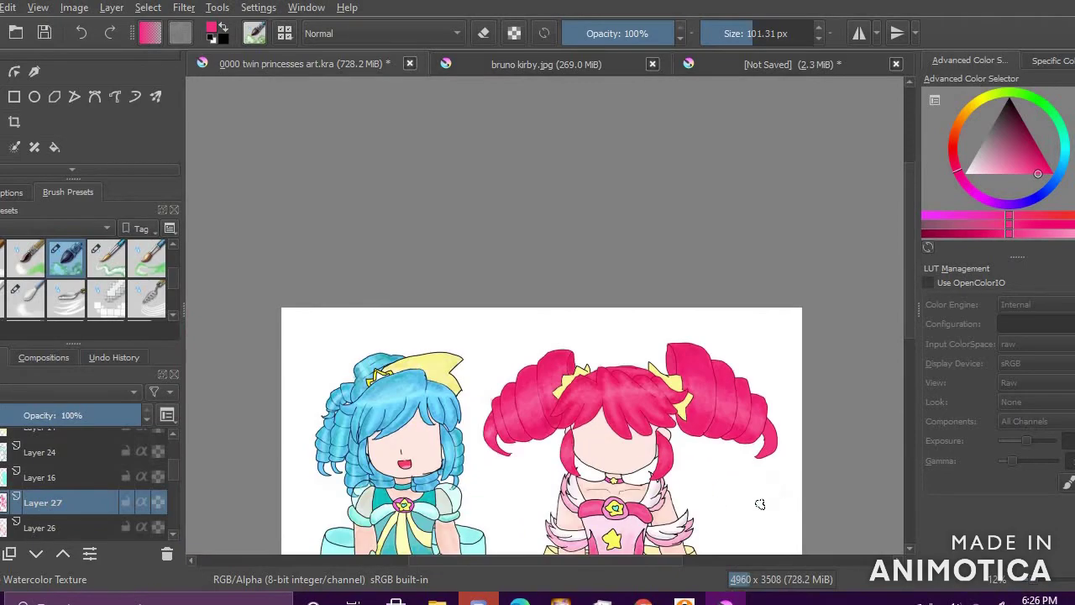
scroll(760, 506, down, 1)
scroll(761, 535, up, 3)
scroll(751, 437, down, 3)
scroll(739, 432, up, 3)
scroll(652, 418, down, 1)
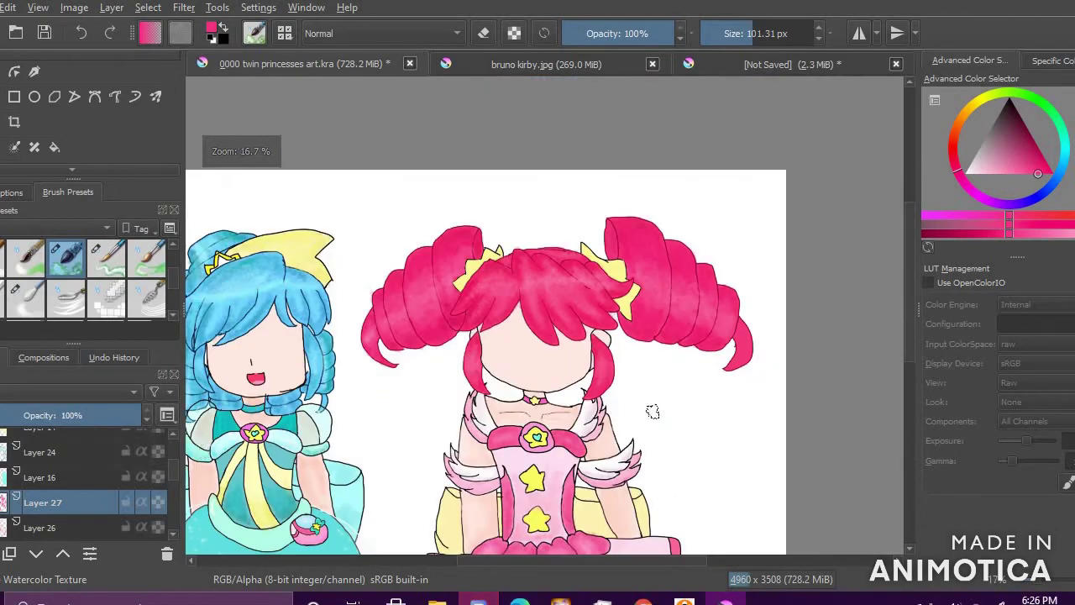
scroll(676, 310, up, 3)
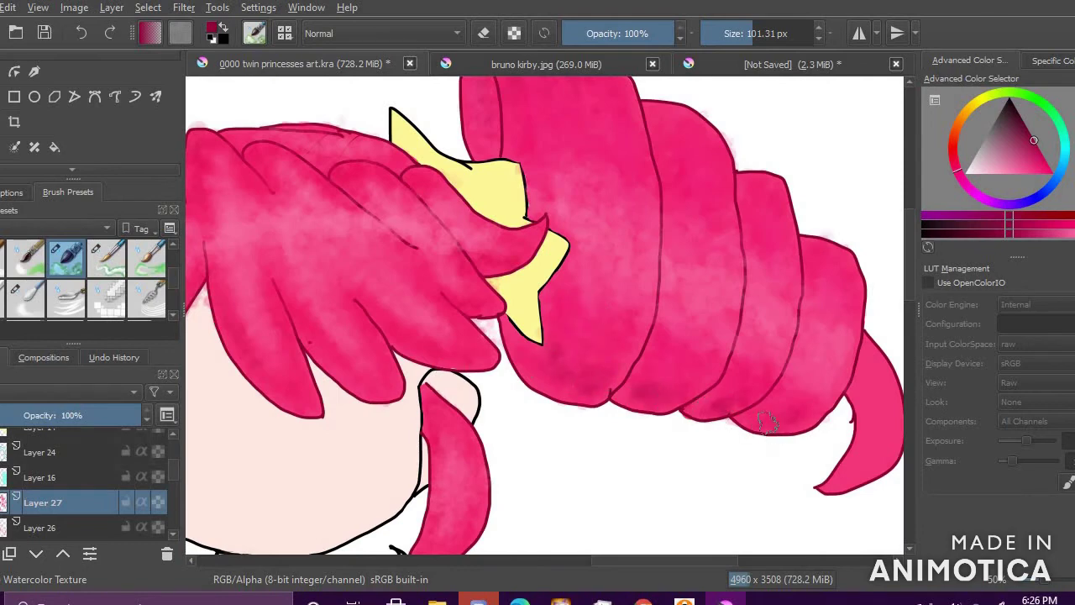
scroll(538, 114, down, 5)
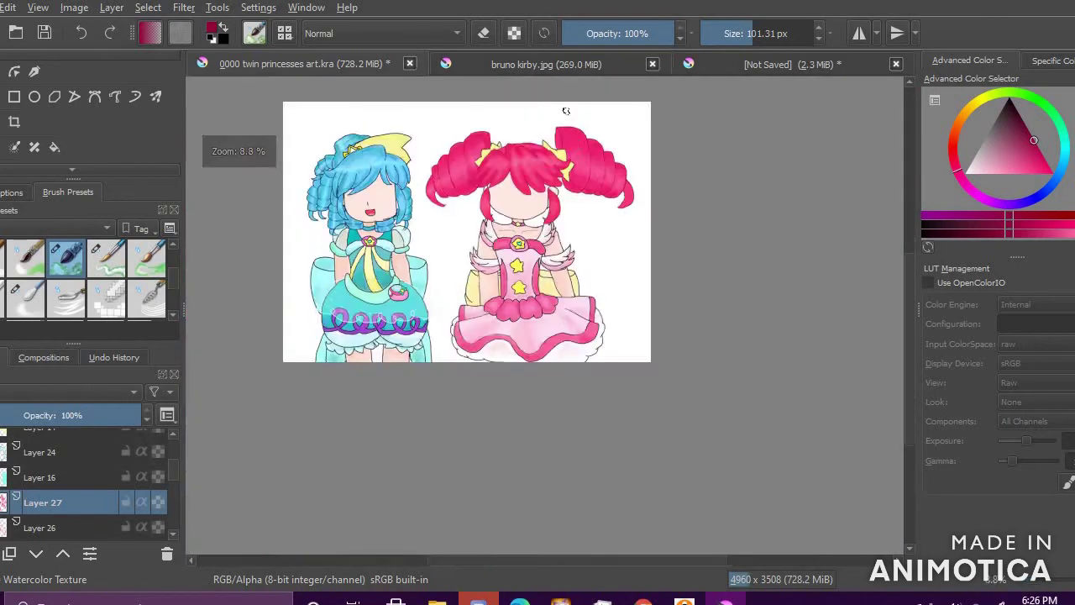
Step: Enlarge the brush to 122.21 px and strengthen the right-hand pigtail's shadows with deep pink, blending them with a more saturated pink
scroll(562, 119, up, 4)
click(757, 34)
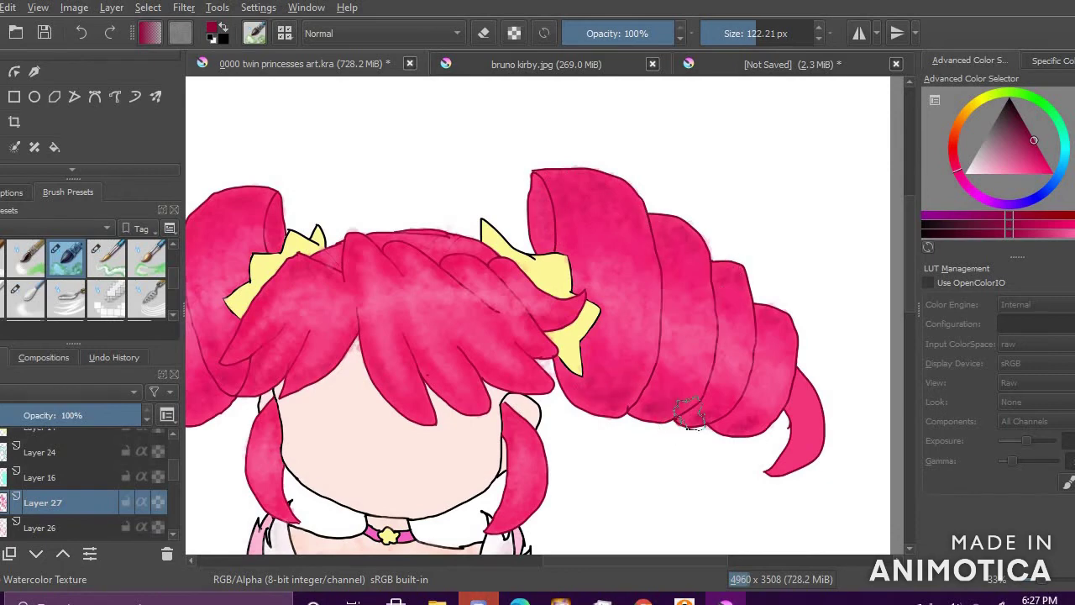
drag(1009, 164, 1042, 156)
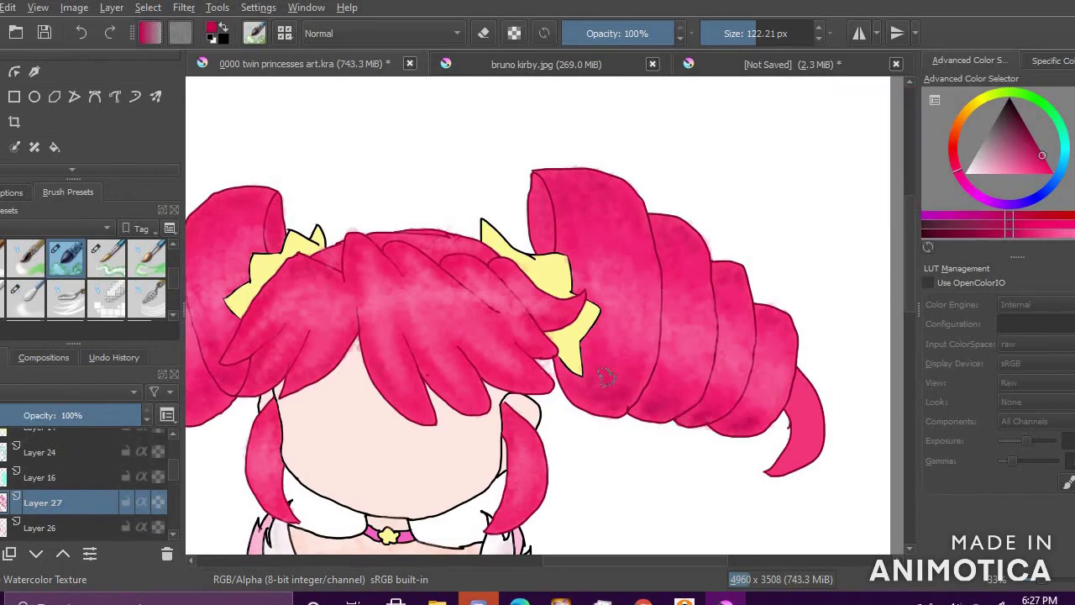
scroll(646, 347, down, 5)
scroll(655, 376, up, 4)
scroll(638, 378, down, 3)
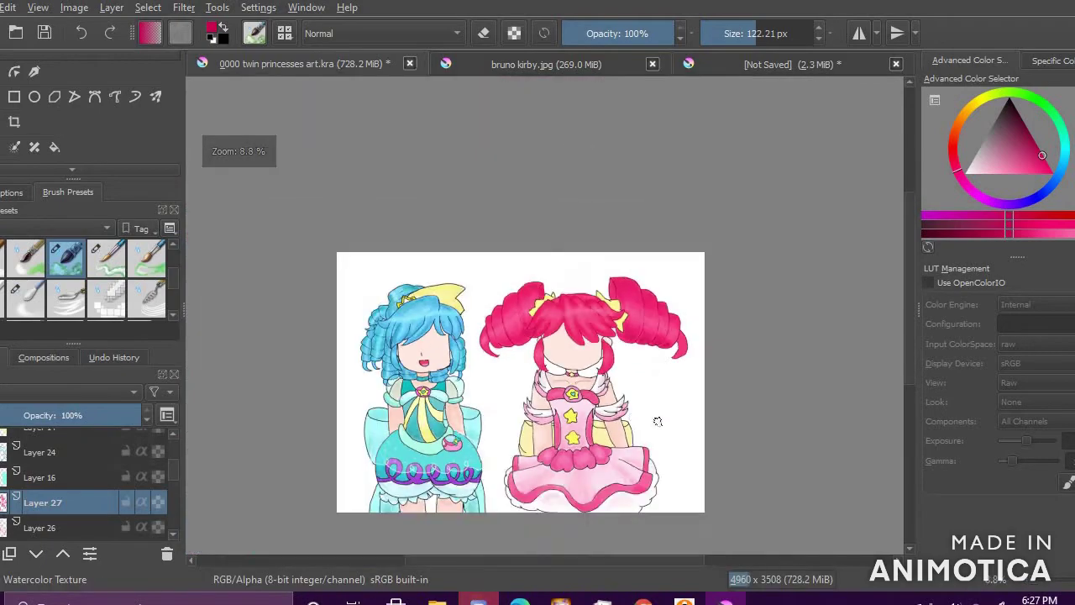
Step: Paint light pink highlights down the curled tip of the right-hand pigtail and blend them with a more saturated pink
scroll(676, 417, up, 1)
scroll(670, 420, up, 2)
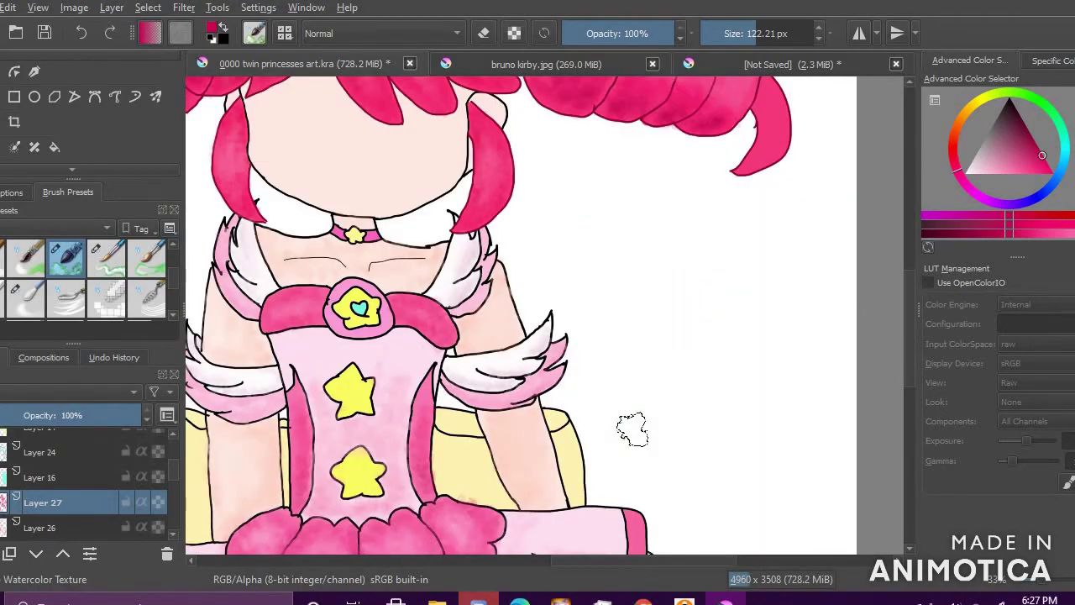
scroll(631, 430, down, 3)
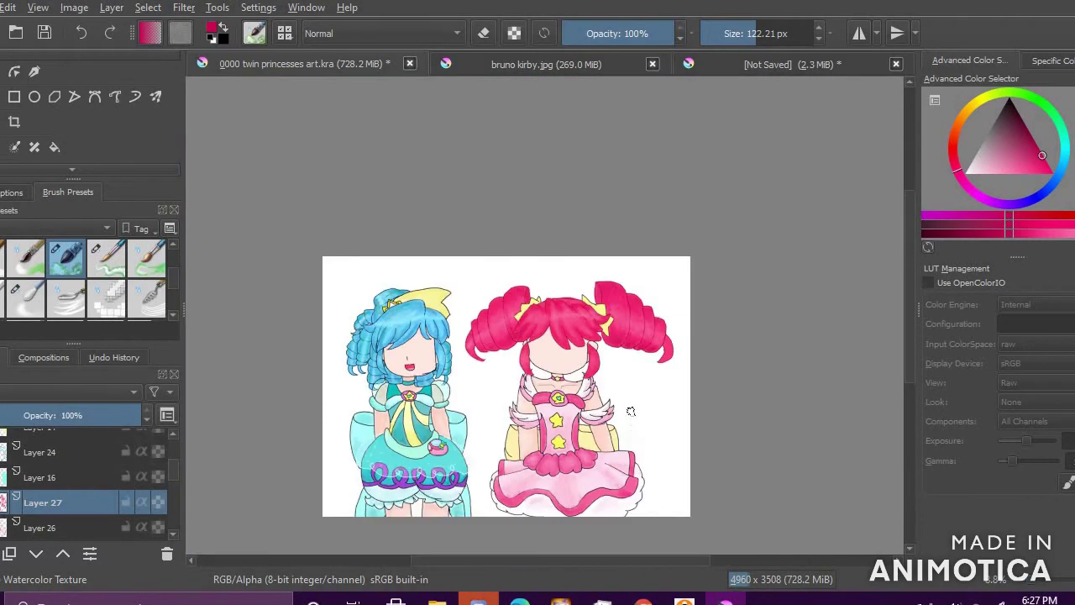
scroll(793, 324, up, 4)
click(1014, 169)
drag(625, 281, 604, 407)
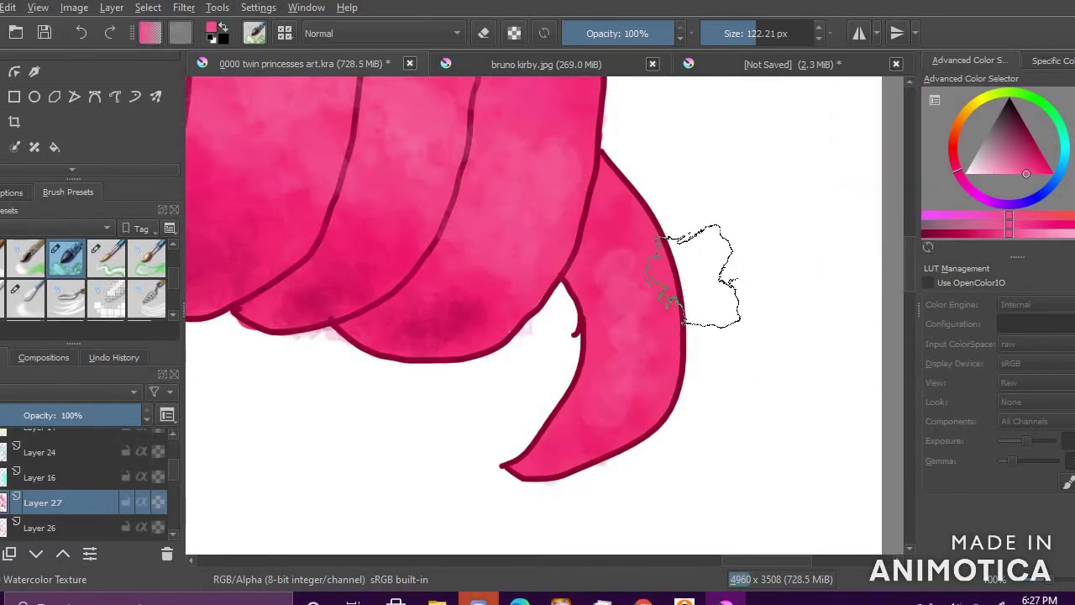
click(1044, 158)
click(1042, 172)
drag(632, 301, 609, 395)
click(1044, 159)
click(1004, 174)
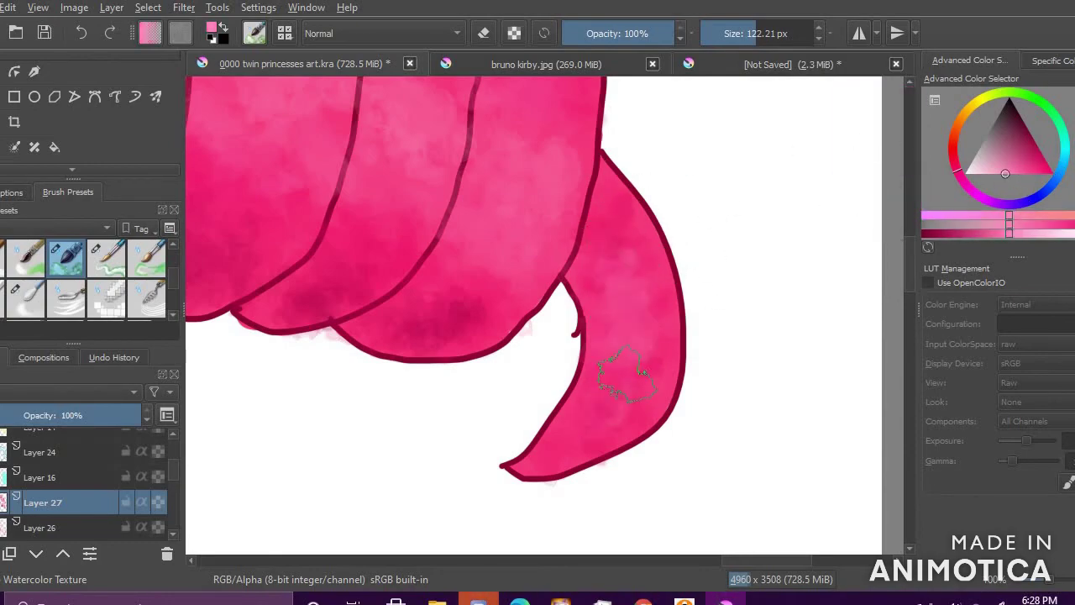
Step: Add a new layer just above Layer 26 and ready the Basic-5 Size brush with a dark maroon color
scroll(460, 318, down, 5)
scroll(412, 278, up, 2)
scroll(471, 321, down, 2)
scroll(438, 330, up, 6)
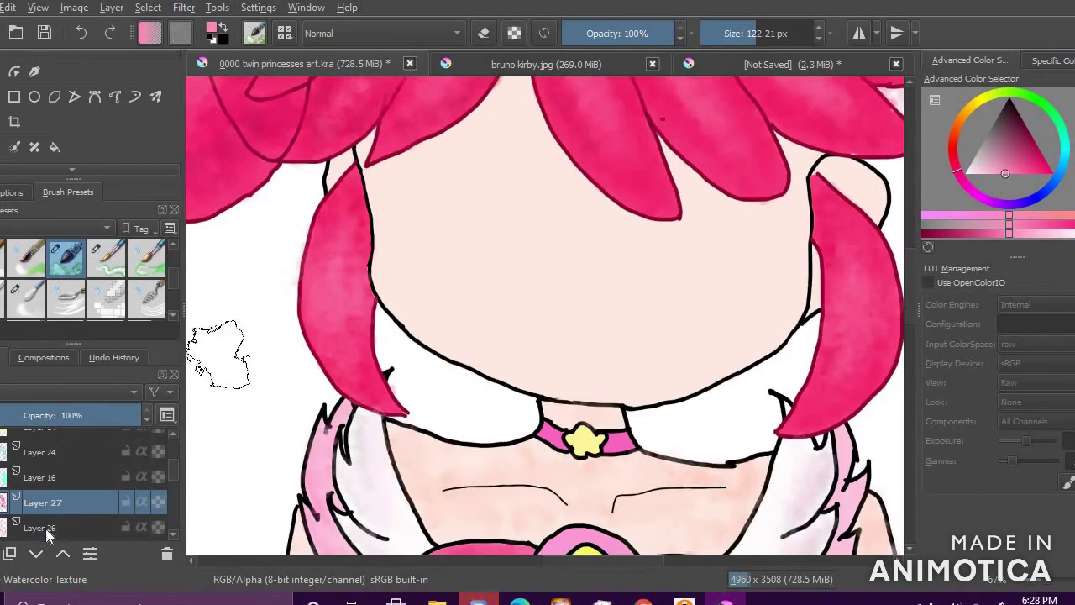
click(48, 530)
scroll(383, 392, down, 4)
scroll(225, 412, up, 3)
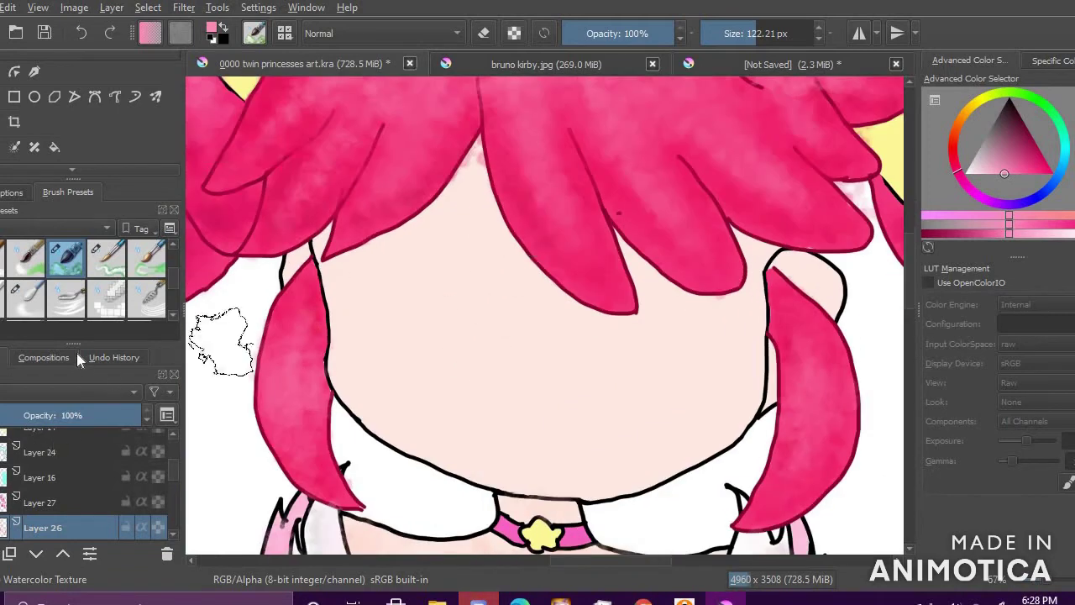
scroll(148, 254, up, 3)
click(107, 298)
click(1023, 122)
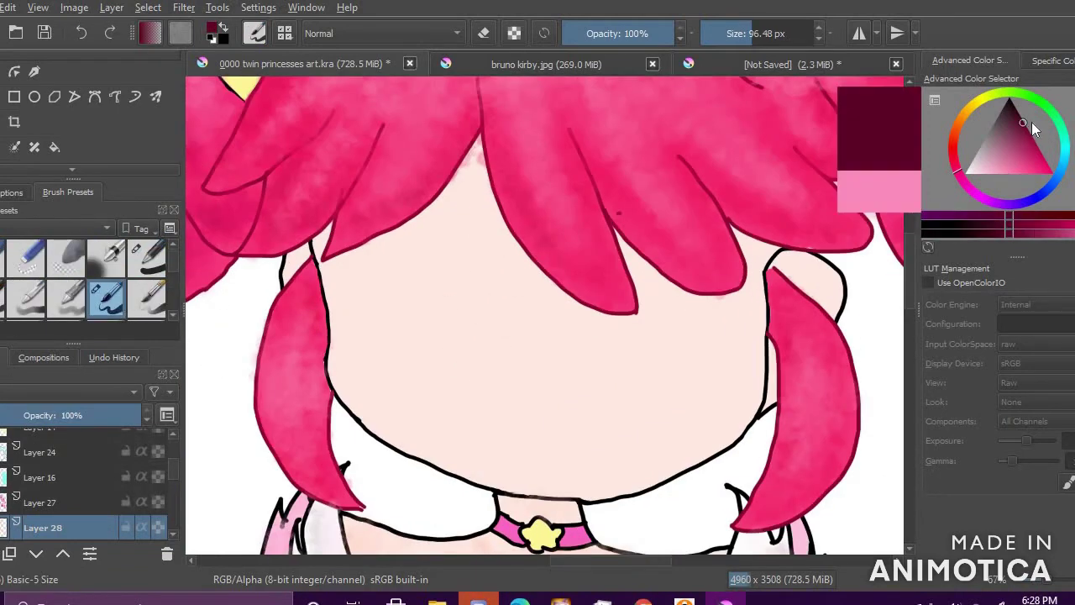
Step: Draw the pink-haired princess's left-hand eye with a thick upper lash, rounded outline and iris curve, plus a short nose and mouth
mouse_move(344, 254)
mouse_down()
mouse_move(488, 234)
mouse_move(427, 208)
mouse_move(347, 253)
mouse_move(401, 219)
mouse_move(467, 224)
mouse_move(367, 265)
mouse_move(463, 342)
mouse_move(414, 377)
mouse_move(475, 237)
mouse_up()
key(ctrl+z)
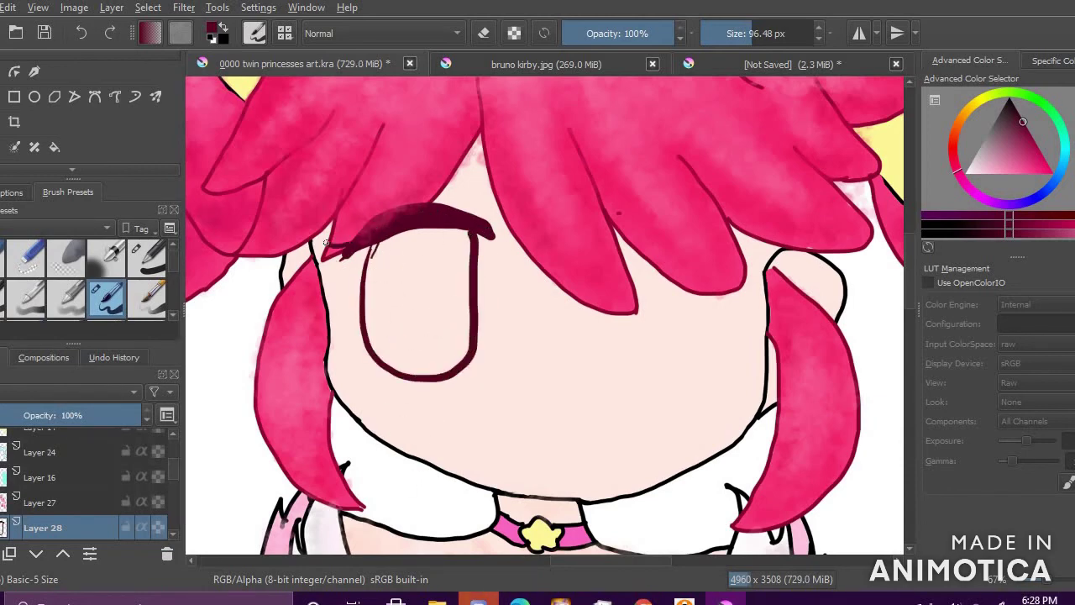
drag(364, 290, 441, 277)
drag(487, 408, 592, 409)
drag(532, 343, 532, 367)
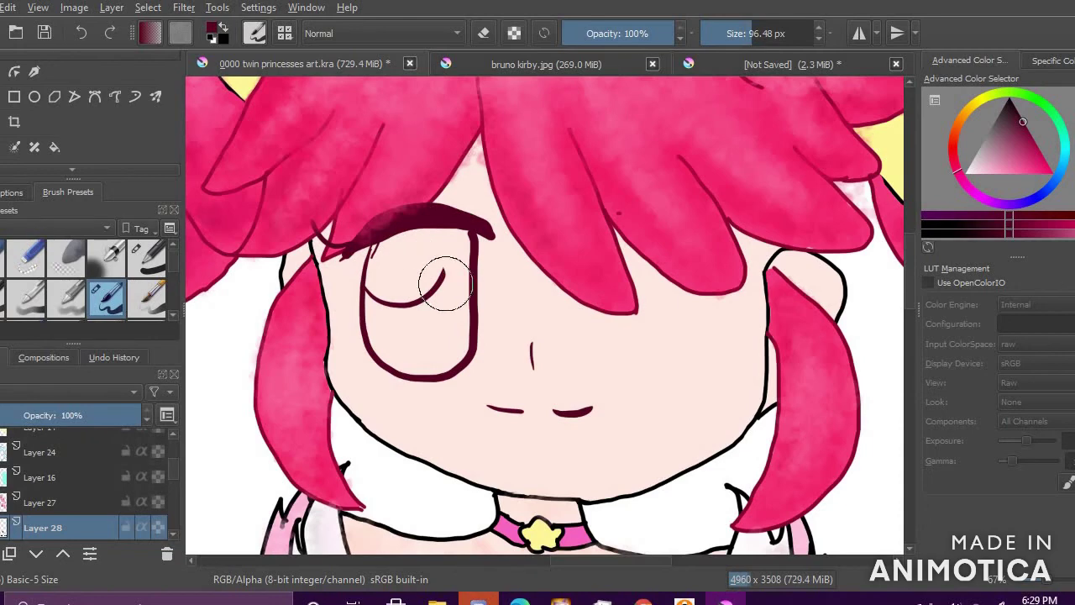
Step: Undo the rounded eye outline, iris curve, nose and mouth strokes, keeping the thick upper lash, and try a new freehand outline
key(ctrl+z)
key(ctrl+z)
key(ctrl+z)
key(ctrl+z)
key(ctrl+z)
mouse_move(396, 250)
mouse_down()
mouse_move(389, 243)
mouse_move(493, 357)
mouse_up()
key(ctrl+z)
Step: Draw an elliptical outline for the left-hand eye under the thick lash with the Ellipse tool at 8.53 px brush size
click(34, 97)
key(ctrl+z)
click(719, 33)
drag(377, 236, 506, 354)
key(ctrl+z)
key(ctrl+z)
click(819, 27)
click(819, 27)
click(819, 28)
click(819, 28)
drag(369, 228, 497, 367)
Step: Set the brush to 44.14 px, then draw a small smile and a thick curved lash for the winking right-hand eye
scroll(518, 380, down, 3)
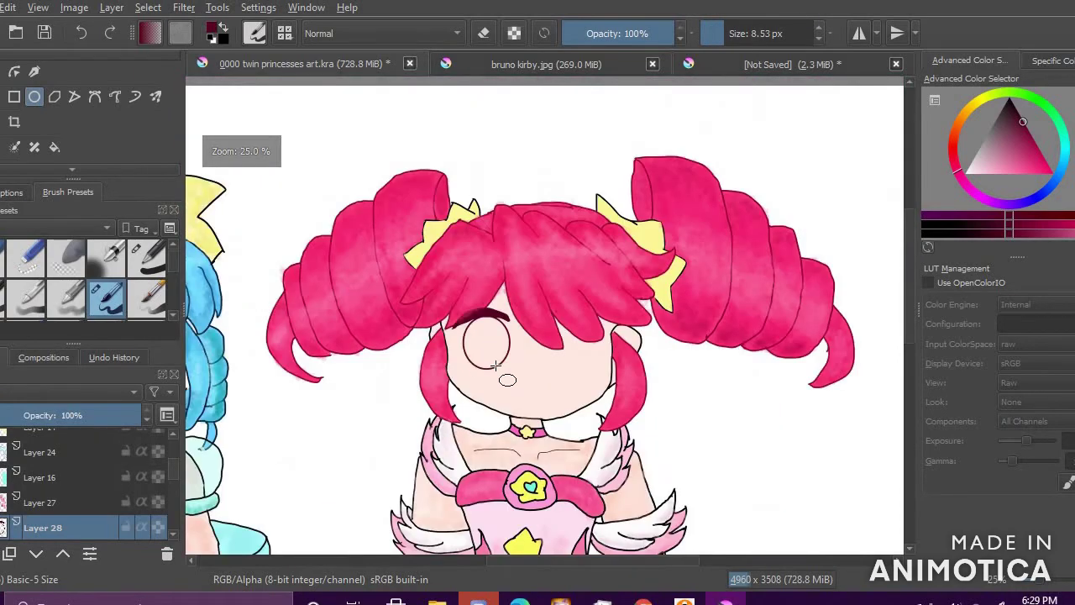
scroll(495, 351, up, 4)
scroll(682, 268, down, 1)
scroll(672, 202, up, 1)
scroll(589, 353, down, 4)
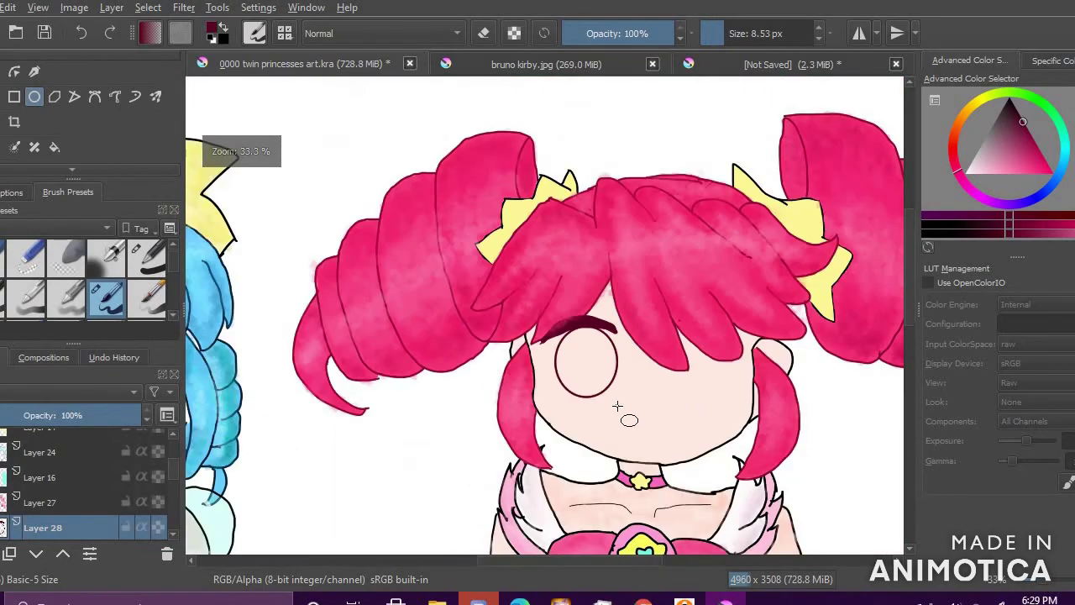
scroll(554, 336, up, 4)
drag(723, 31, 739, 32)
drag(631, 267, 749, 288)
key(ctrl+z)
drag(646, 348, 750, 340)
drag(647, 347, 667, 334)
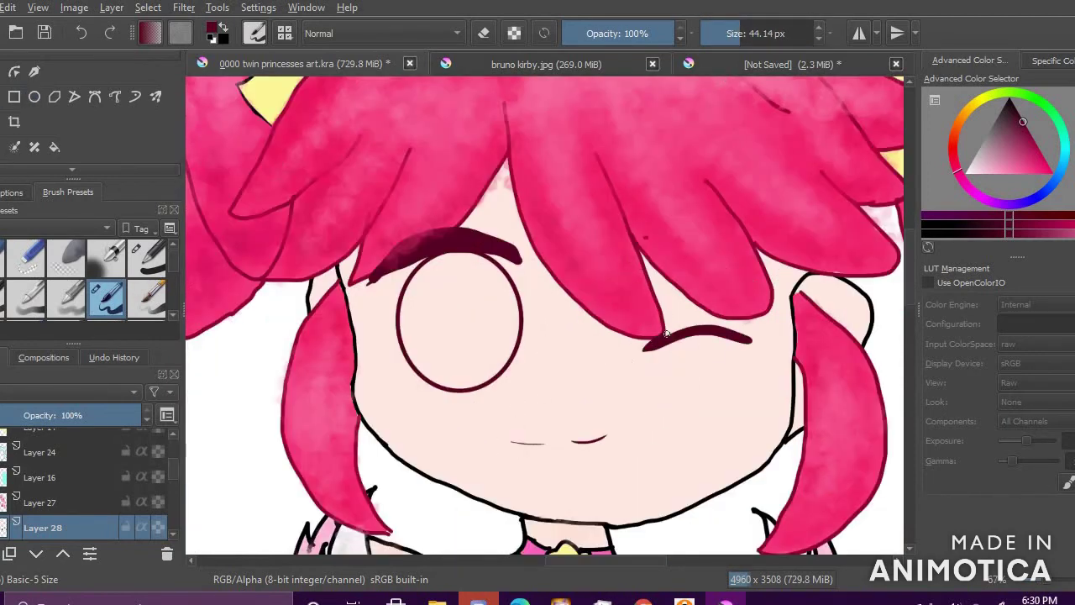
Step: Draw a curve across the open eye's upper part, pupil sides, a lower curve, a nose line and the winking lash's outer loop
mouse_move(336, 251)
mouse_down()
mouse_move(347, 278)
mouse_move(506, 296)
mouse_up()
key(ctrl+z)
key(ctrl+z)
key(ctrl+z)
drag(403, 309, 508, 289)
key(ctrl+z)
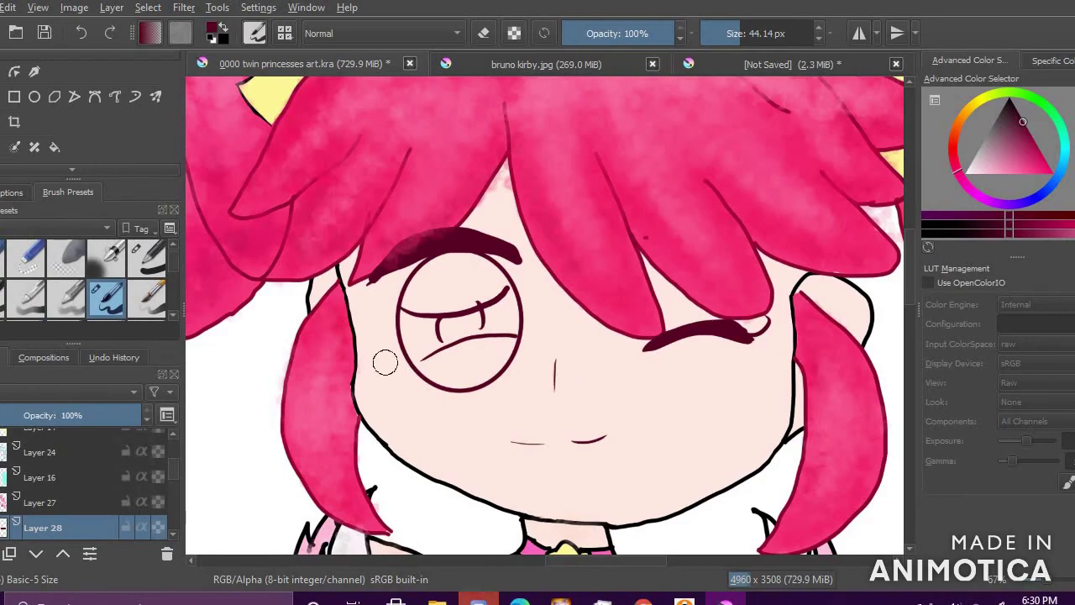
Step: Undo the pupil, lower eye curve and nose strokes, keeping the open eye's upper curve
key(ctrl+z)
key(ctrl+z)
key(ctrl+z)
key(ctrl+z)
drag(547, 371, 545, 409)
key(ctrl+z)
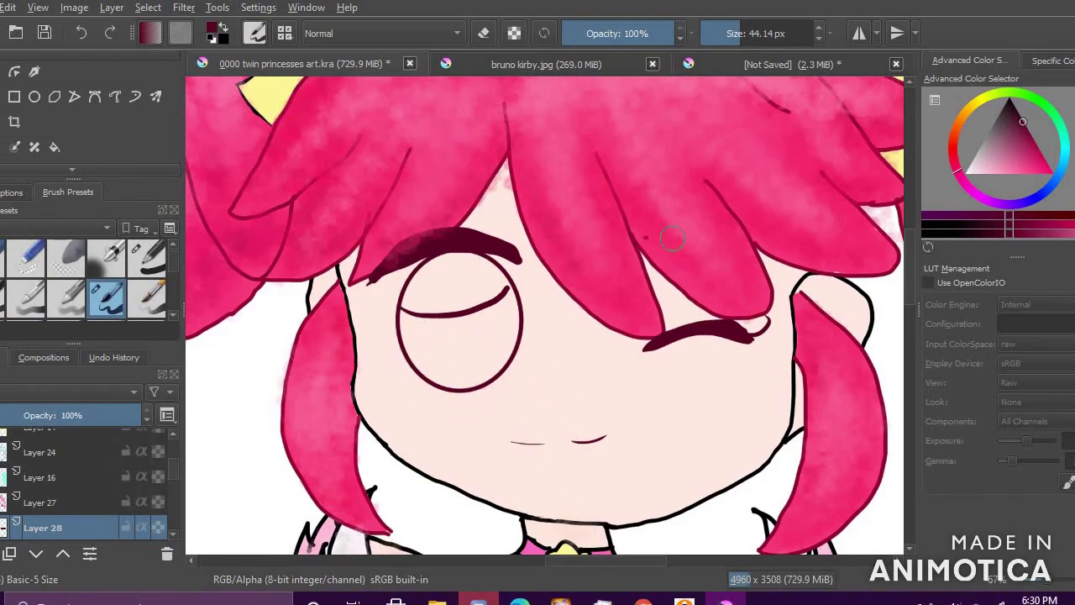
Step: Try drawing a short vertical nose with the brush enlarged to 87.30 px
click(750, 34)
drag(558, 367, 559, 393)
scroll(632, 287, down, 4)
scroll(619, 283, up, 5)
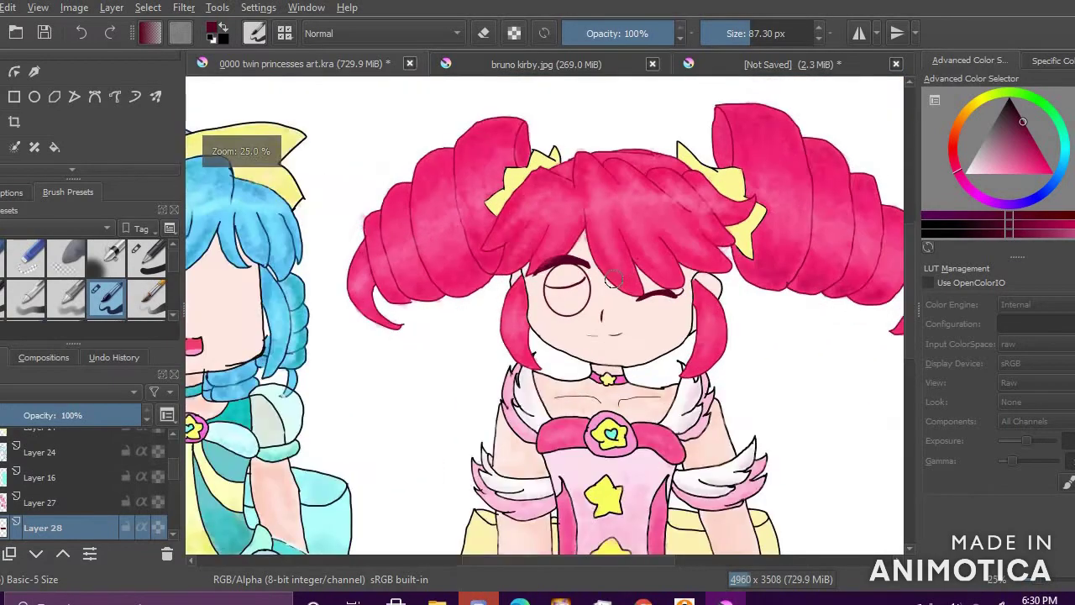
key(ctrl+z)
drag(542, 375, 540, 395)
drag(340, 326, 445, 309)
key(ctrl+z)
Step: Set the brush size to 47.01 px and draw a small vertical nose mark above the mouth
click(741, 34)
mouse_move(336, 345)
mouse_down()
mouse_move(468, 332)
mouse_move(431, 365)
mouse_up()
click(81, 33)
click(81, 34)
click(82, 33)
drag(533, 372, 534, 408)
double_click(84, 36)
click(110, 36)
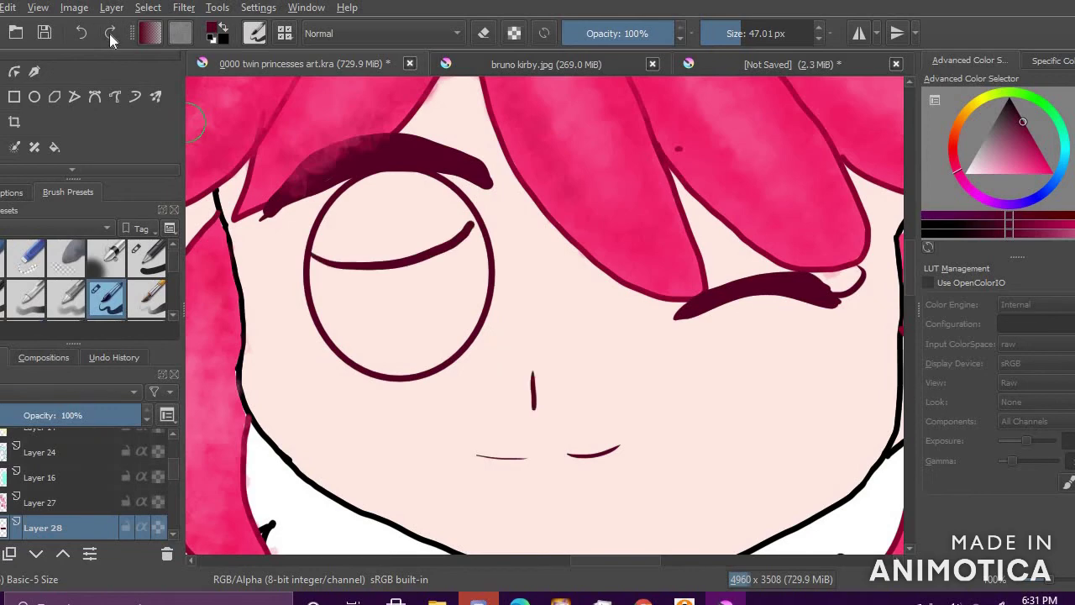
key(ctrl+z)
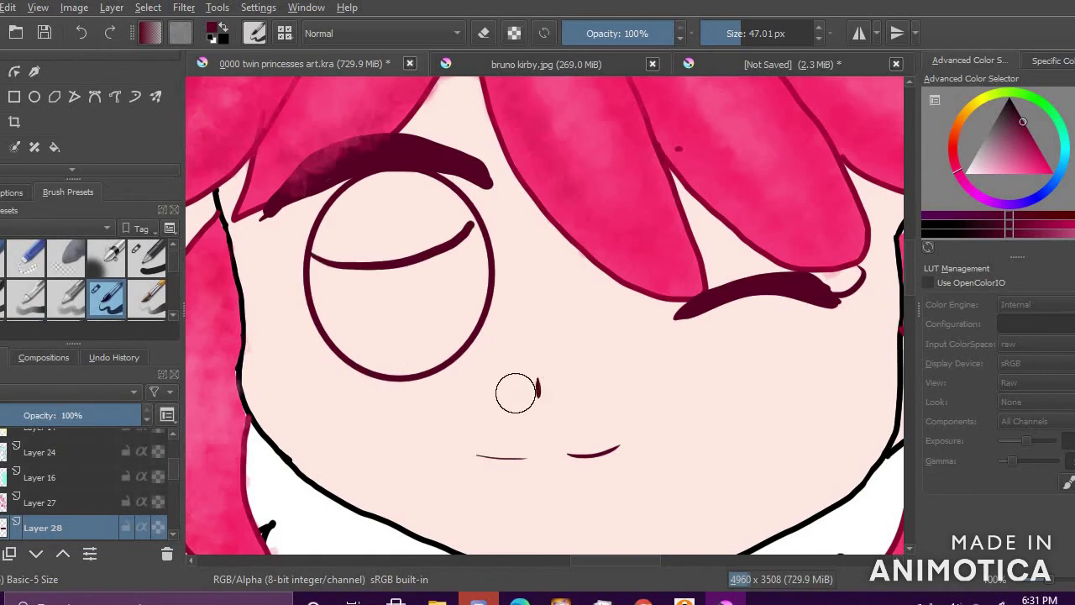
Step: Draw the pupil and a lower curve inside the open eye, and extend its upper lash outward with an upturned flick
mouse_move(462, 320)
mouse_down()
mouse_move(408, 364)
mouse_move(454, 335)
mouse_move(422, 263)
mouse_up()
key(ctrl+z)
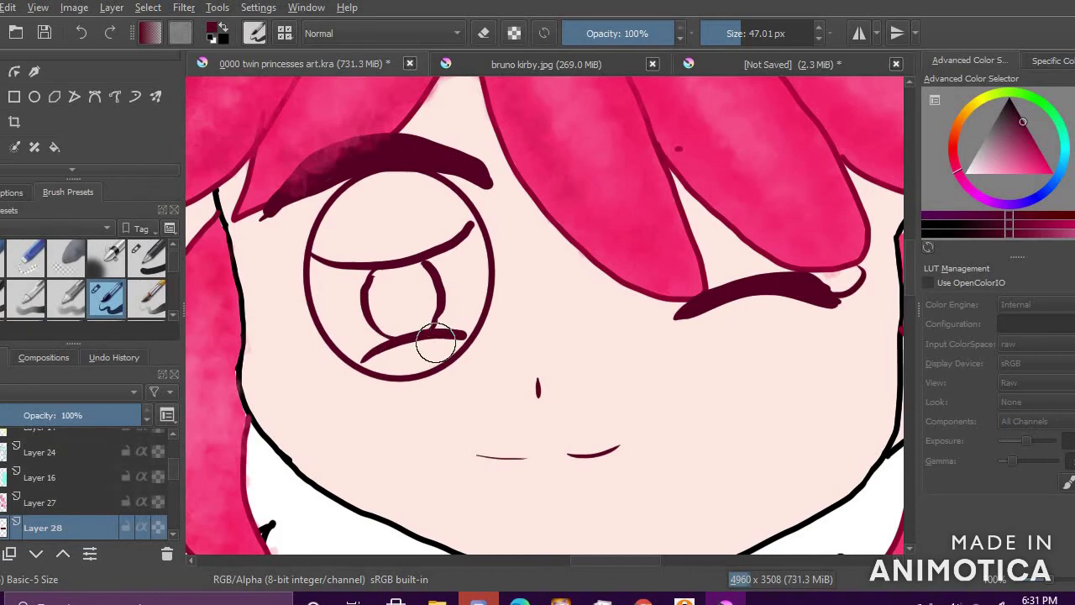
drag(271, 206, 208, 174)
scroll(351, 311, down, 5)
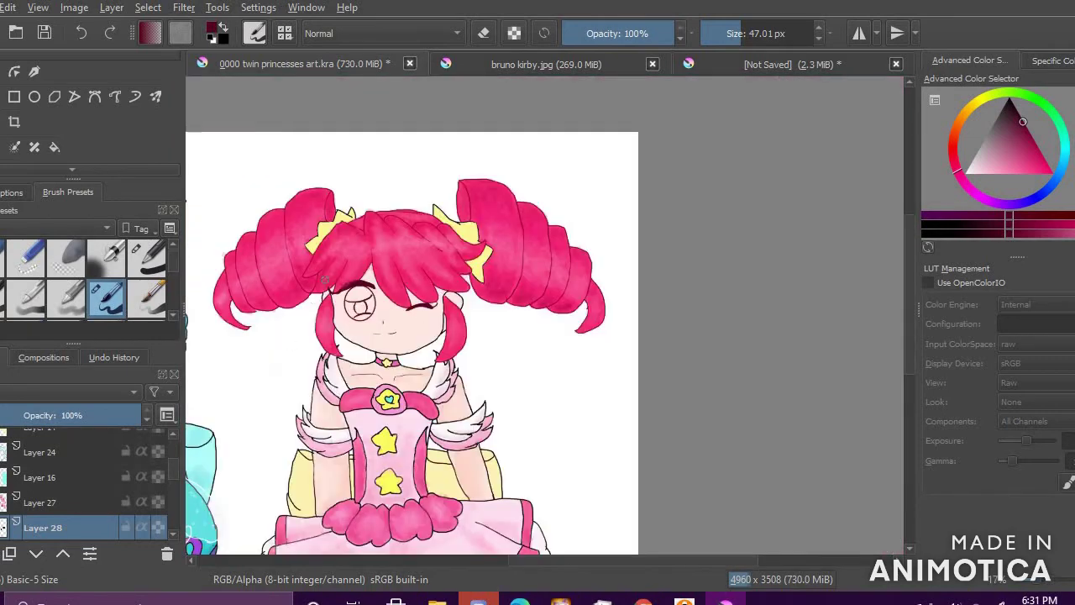
Step: Try painting the white areas of the open eye on both sides of the iris with a white brush
scroll(338, 294, up, 6)
click(968, 173)
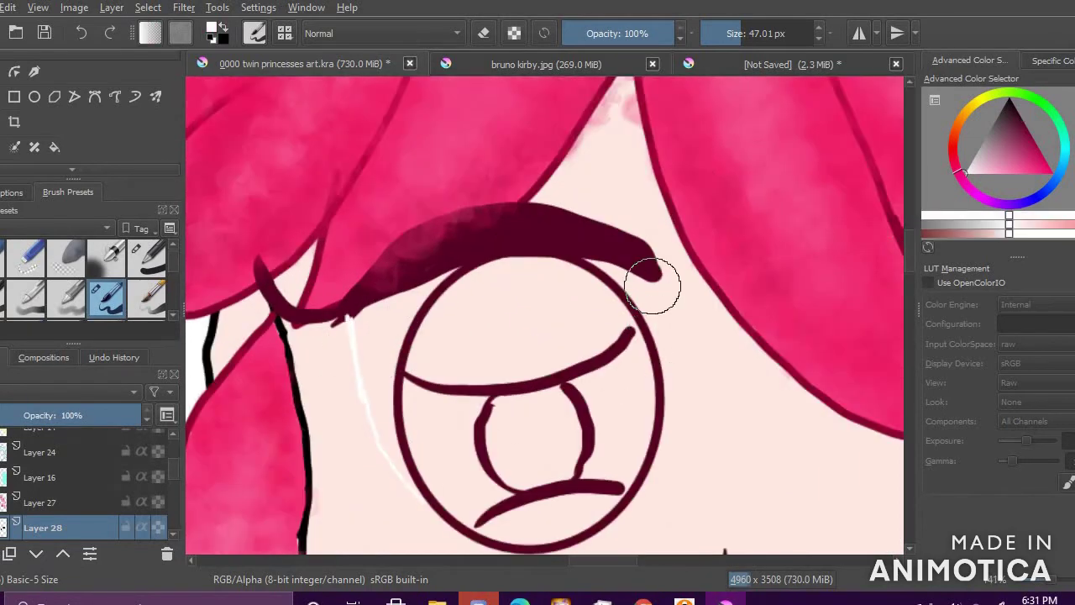
drag(368, 328, 374, 345)
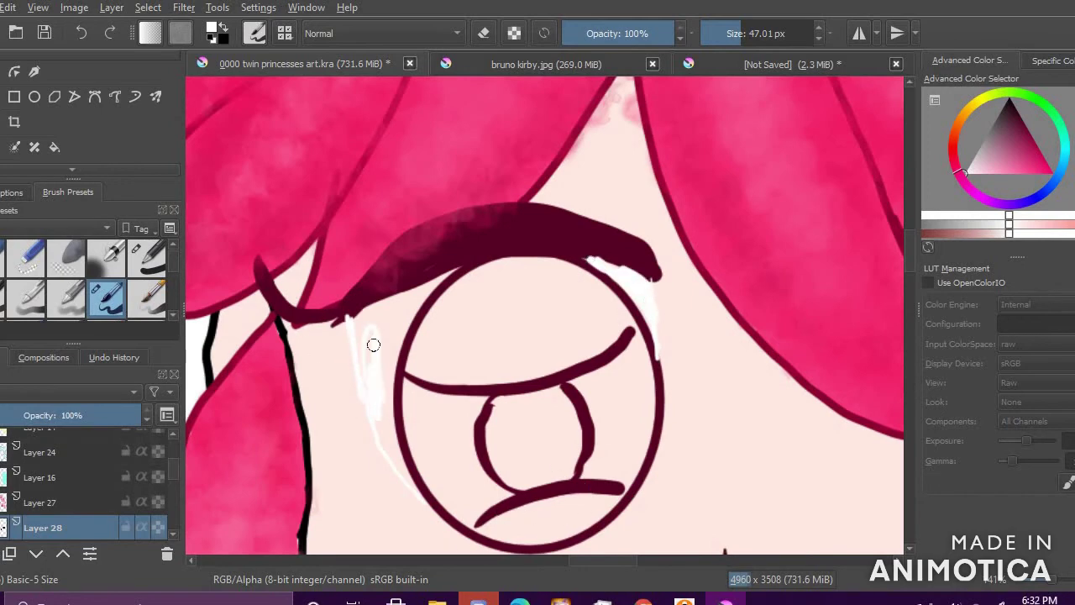
drag(398, 304, 454, 272)
key(ctrl+z)
key(ctrl+z)
key(ctrl+z)
key(ctrl+z)
Step: Select the area around the open eye with a rectangular selection and show the selection tool's options
click(1, 527)
click(1, 528)
scroll(400, 378, down, 5)
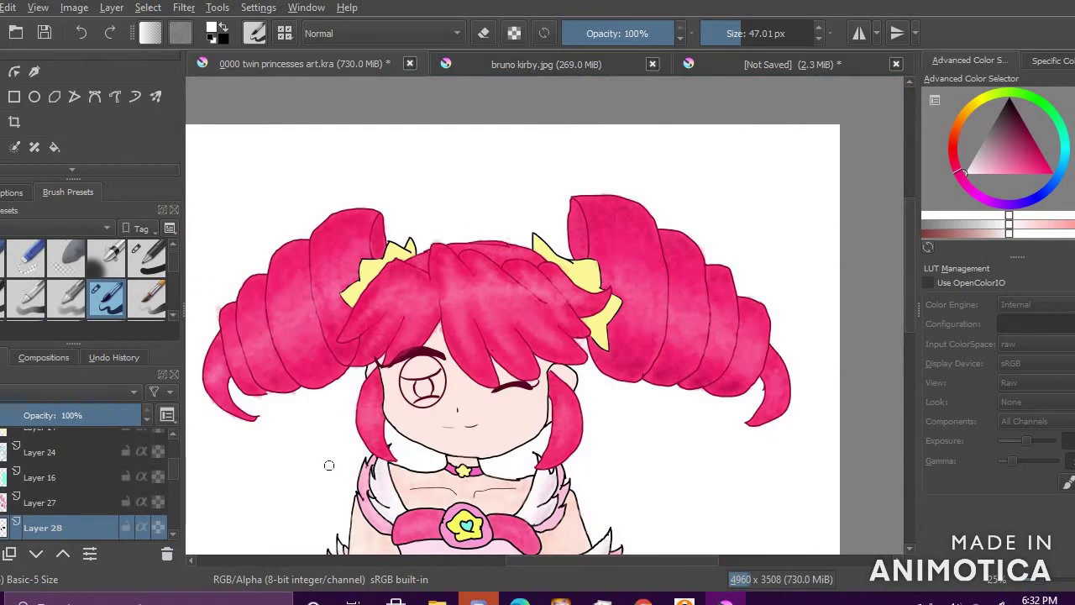
scroll(46, 148, down, 2)
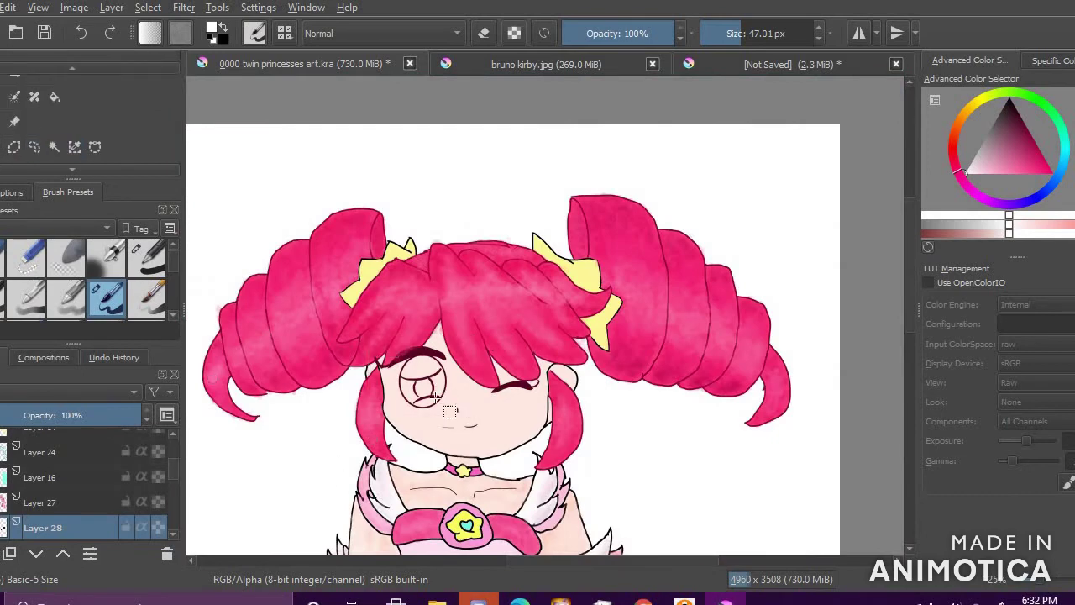
drag(368, 341, 478, 415)
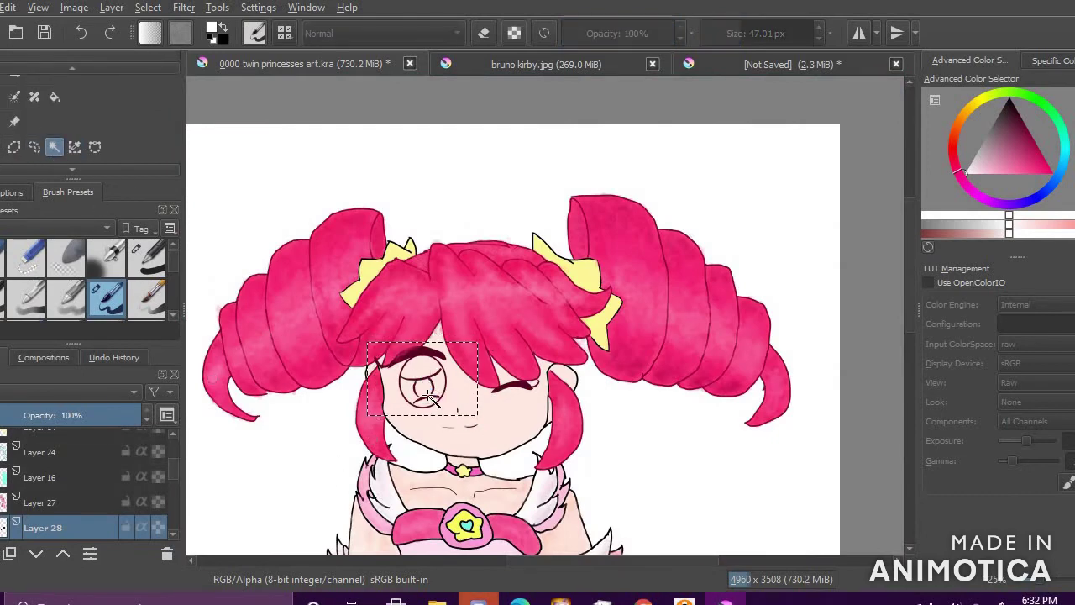
click(99, 357)
click(5, 357)
click(26, 193)
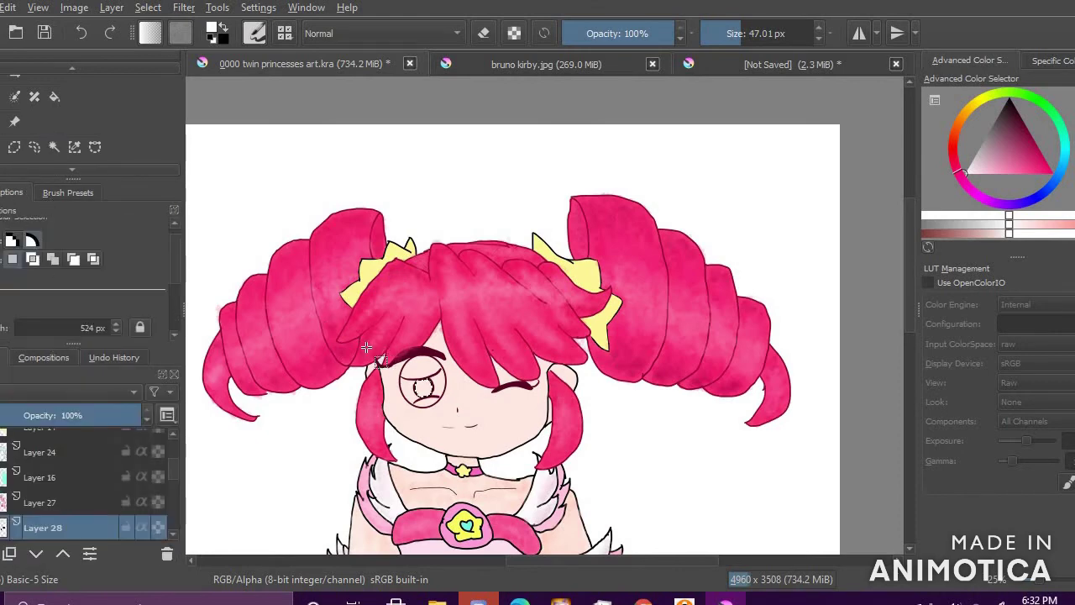
Step: Select the open eye's line art and try moving it slightly
click(52, 148)
scroll(46, 143, up, 2)
click(0, 123)
mouse_move(412, 380)
mouse_down()
mouse_move(427, 396)
mouse_move(415, 385)
mouse_up()
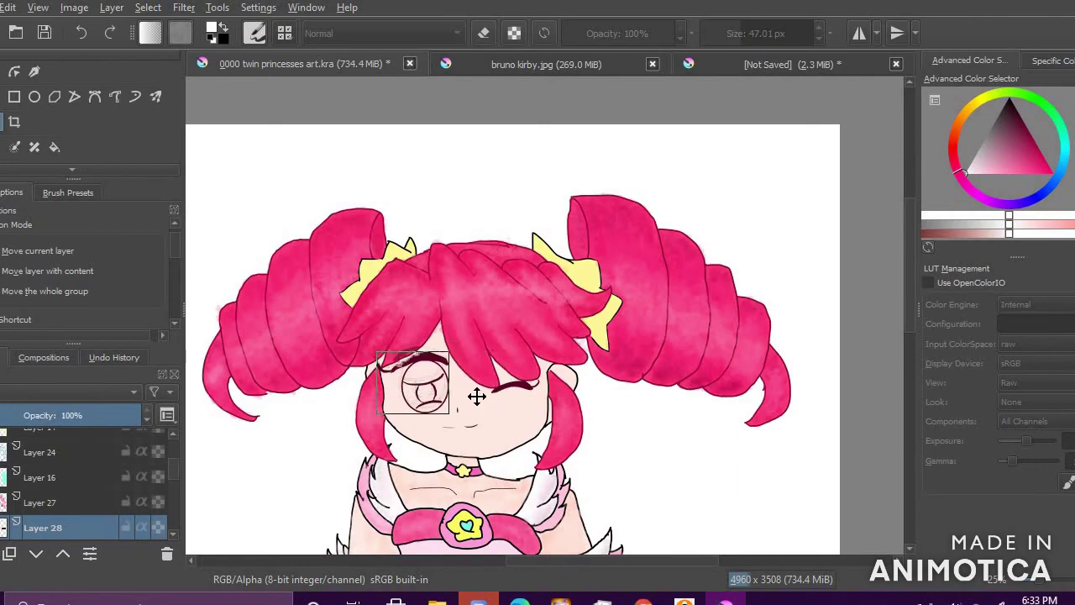
right_click(479, 396)
scroll(42, 141, down, 2)
click(53, 147)
right_click(454, 344)
click(499, 370)
scroll(454, 392, up, 5)
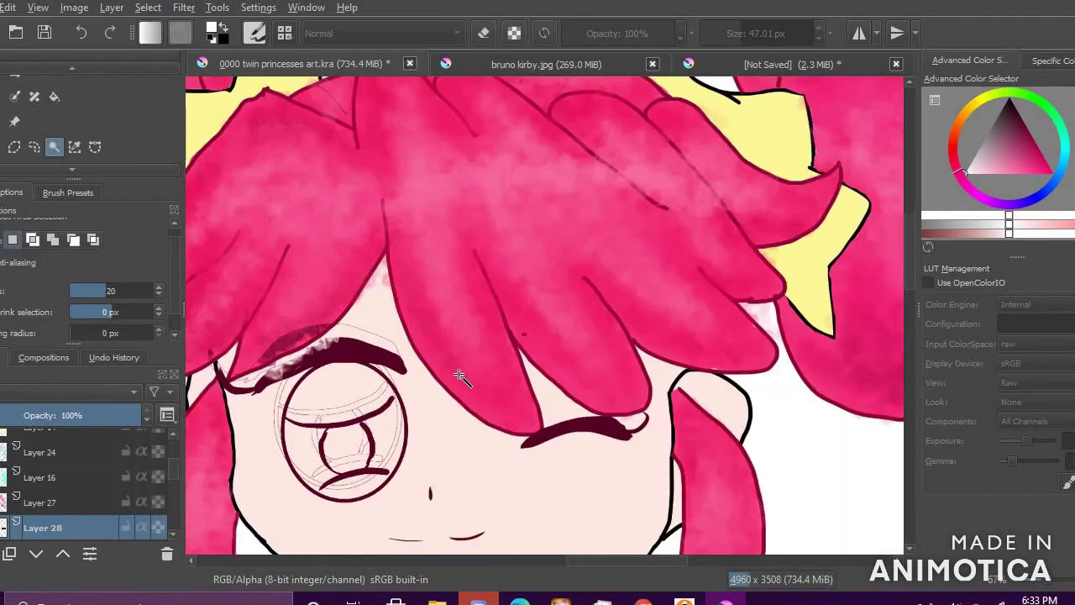
key(ctrl+z)
key(ctrl+z)
Step: Erase the part of the open eye's upper lash that overlaps the bangs, within the selected line art
scroll(415, 387, down, 2)
scroll(388, 401, up, 3)
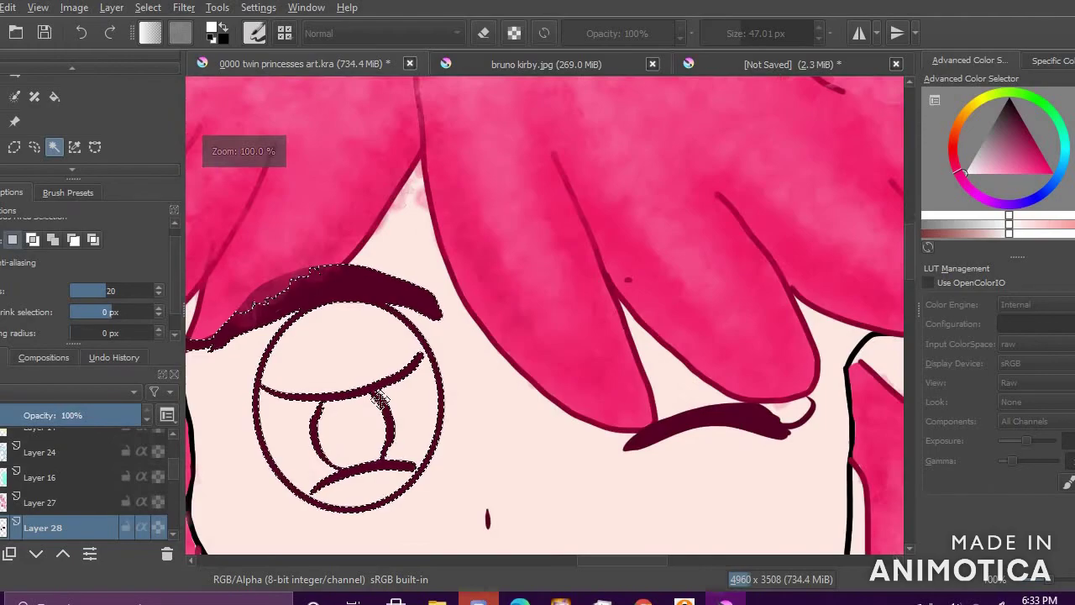
scroll(386, 401, down, 3)
scroll(323, 368, up, 5)
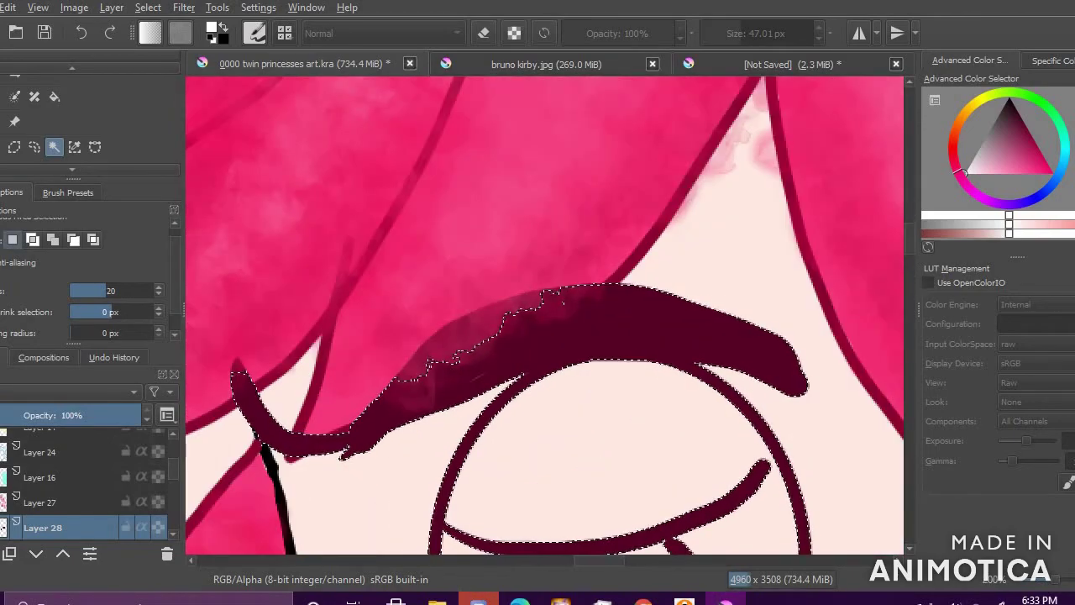
key(b)
click(484, 33)
mouse_move(600, 287)
mouse_down()
mouse_move(424, 391)
mouse_move(301, 445)
mouse_up()
mouse_move(537, 317)
mouse_down()
mouse_move(406, 375)
mouse_move(565, 291)
mouse_up()
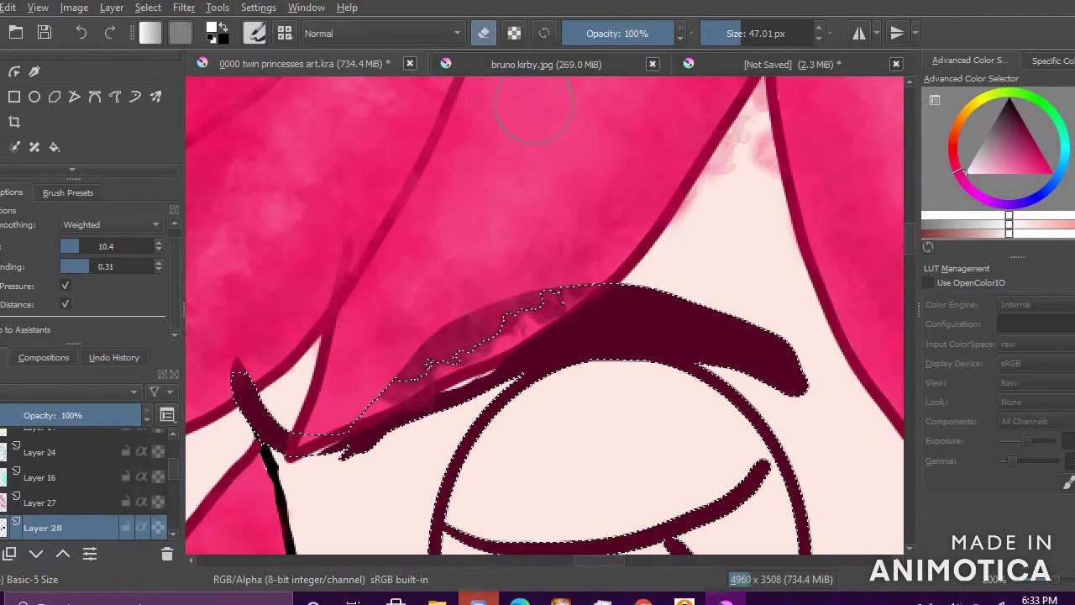
Step: Clear the selection and erase the remaining lash shading that covers the bangs
scroll(20, 147, down, 2)
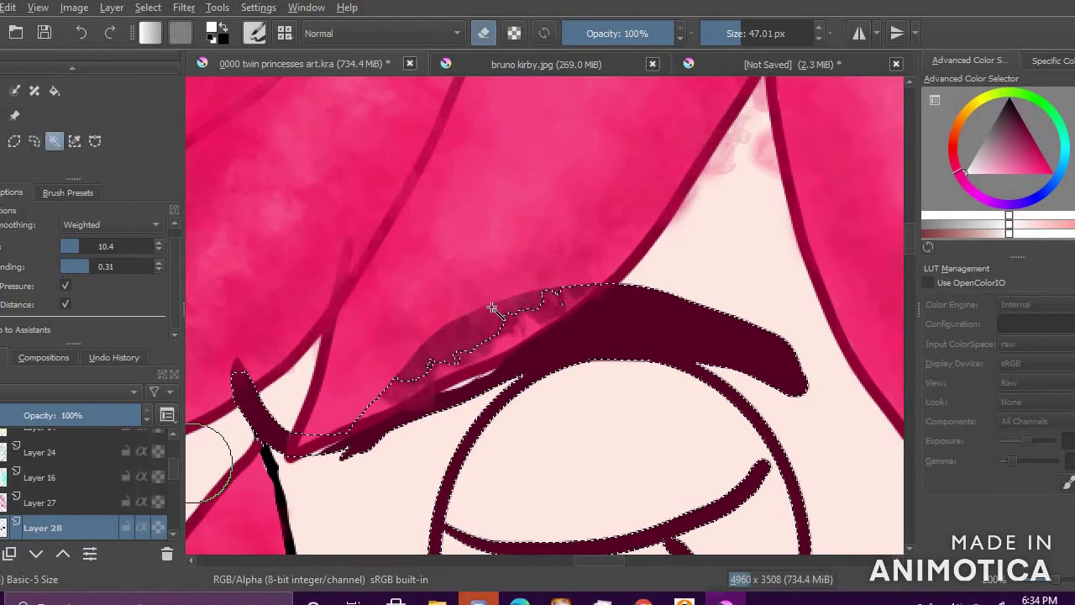
click(53, 143)
key(ctrl+shift+a)
key(b)
mouse_move(432, 342)
mouse_down()
mouse_move(504, 352)
mouse_move(539, 283)
mouse_up()
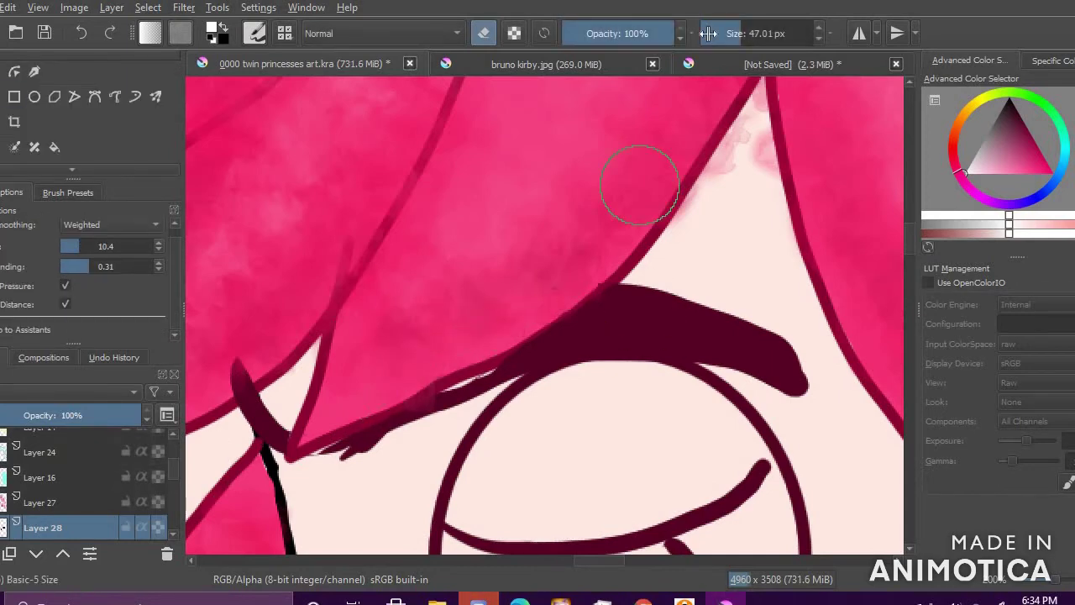
Step: Switch the brush back from erasing to painting and sample the upper lash's dark maroon as the brush color
key(e)
key(ctrl+z)
click(1, 527)
click(1, 528)
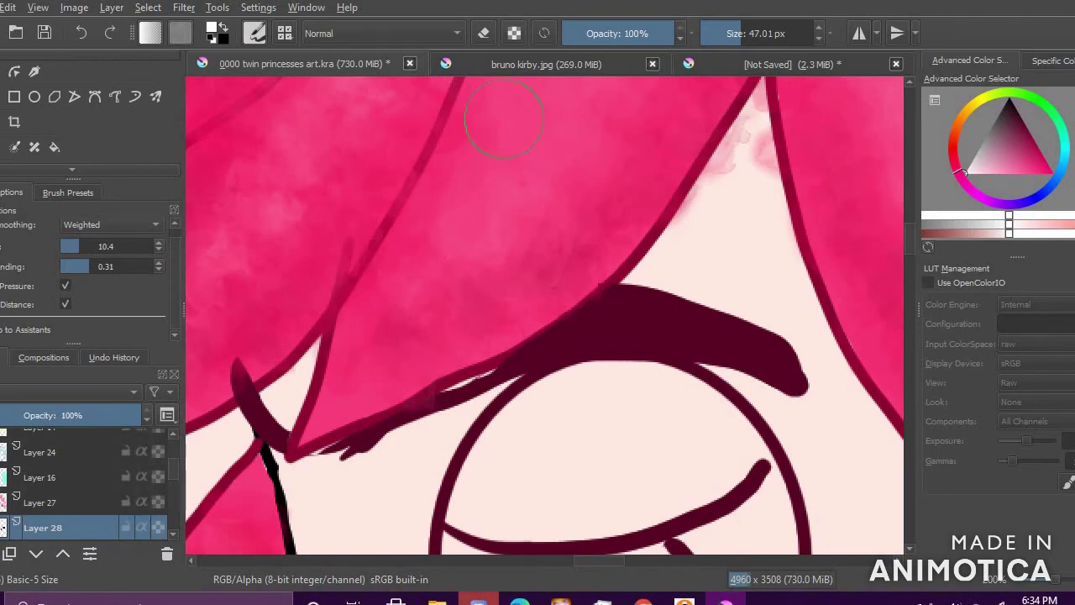
ctrl+click(460, 384)
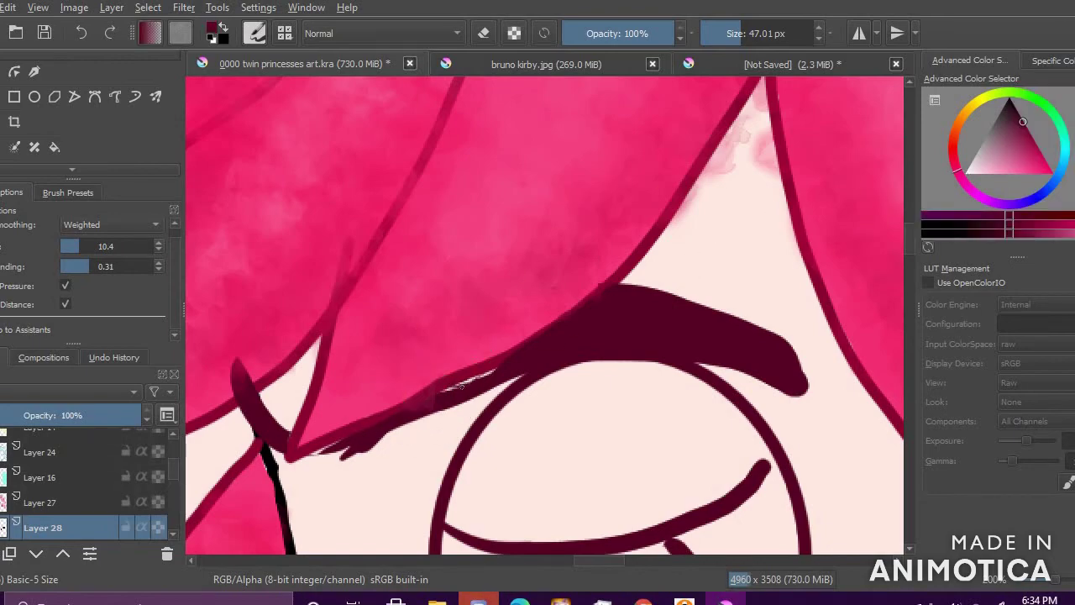
scroll(543, 254, down, 8)
scroll(626, 382, up, 7)
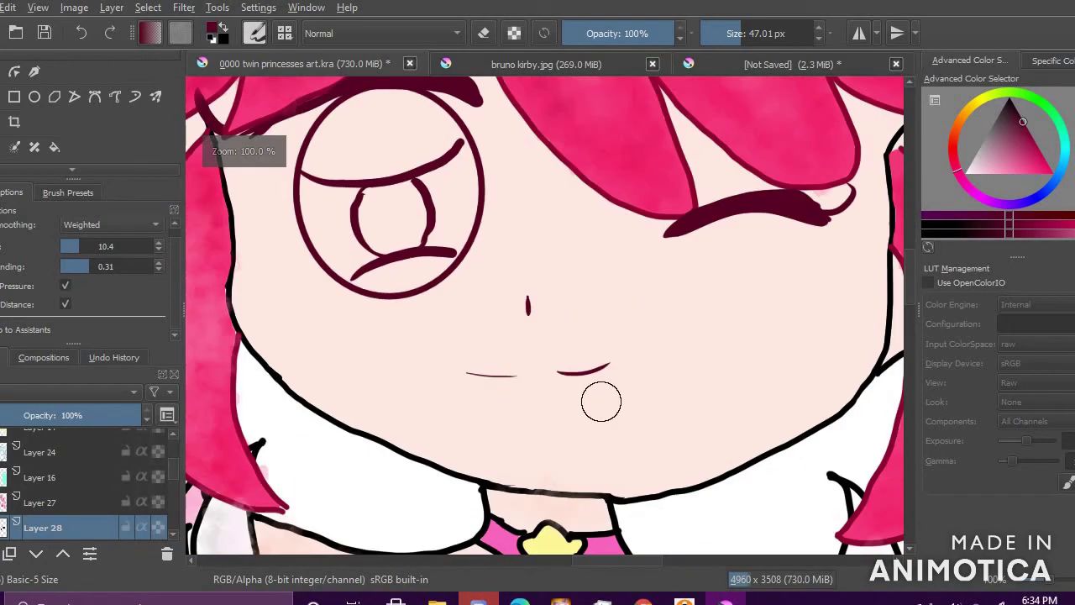
Step: Erase the pink-haired princess's mouth strokes and redraw the smile as two short, thin curves in dark maroon with a gap between them
key(e)
drag(431, 377, 614, 378)
click(485, 36)
mouse_move(377, 390)
mouse_down()
mouse_move(566, 409)
mouse_move(625, 391)
mouse_up()
key(ctrl+z)
drag(394, 408, 658, 376)
scroll(646, 373, down, 3)
key(ctrl+z)
drag(552, 374, 589, 374)
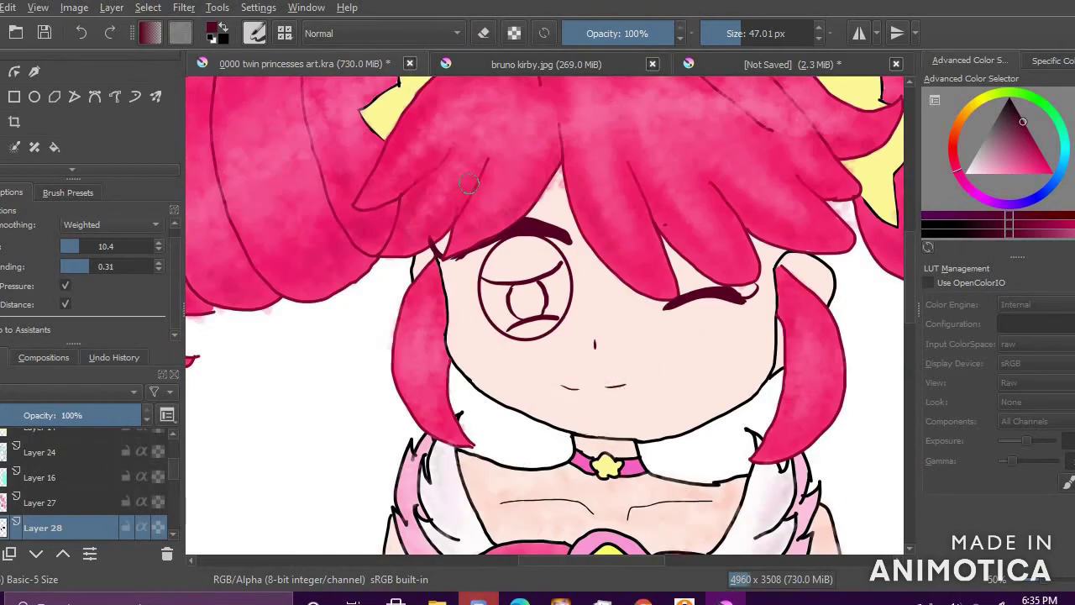
Step: On a new layer placed beneath the face line art, paint white into the open eye's areas on both sides of the iris
scroll(618, 309, up, 4)
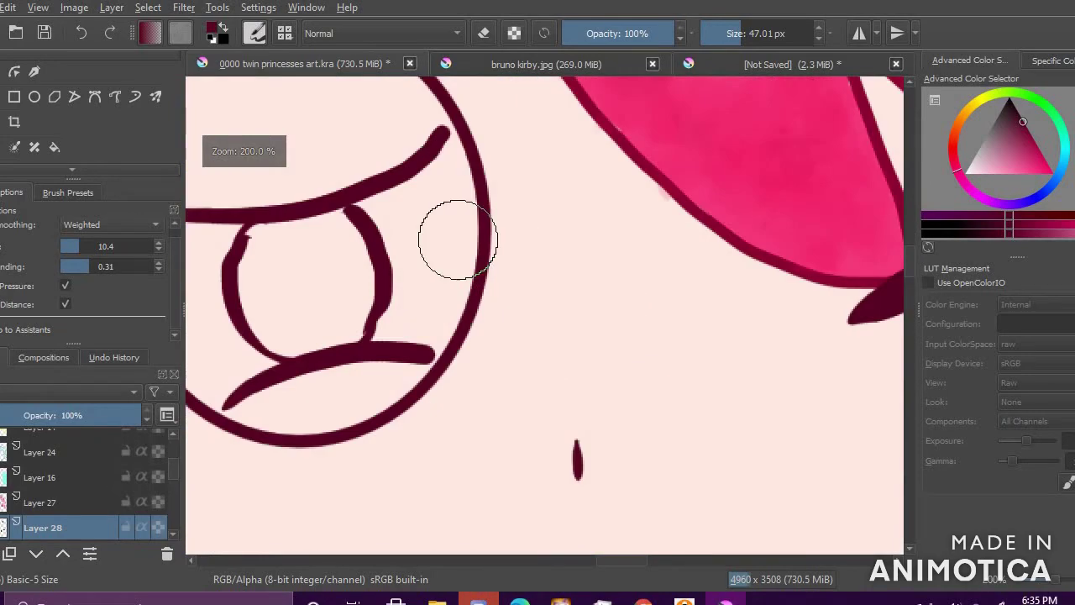
scroll(459, 238, down, 1)
scroll(84, 492, down, 1)
click(36, 553)
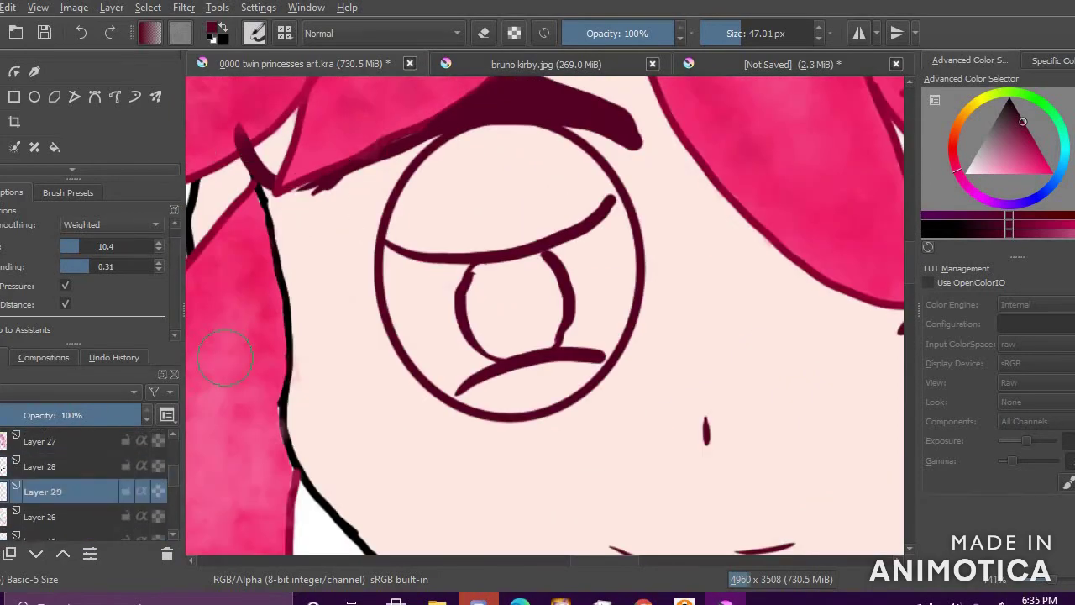
click(967, 173)
drag(348, 216, 362, 258)
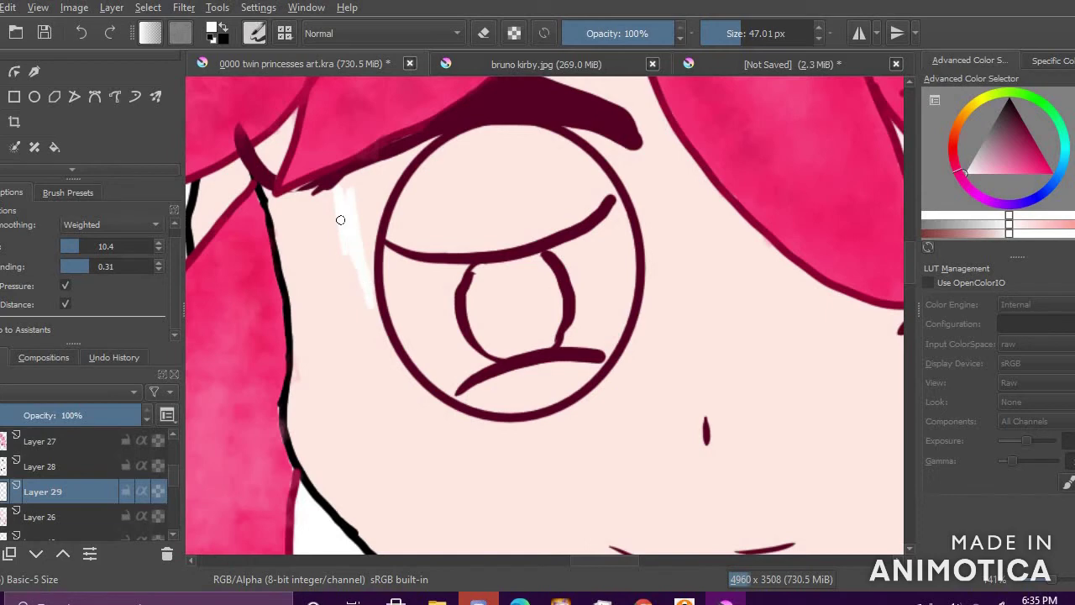
drag(349, 192, 411, 157)
drag(624, 153, 629, 165)
Step: On Layer 28, draw the open eye's lower lid line beneath the iris in dark maroon with the Ink-2 Fineliner brush
click(69, 467)
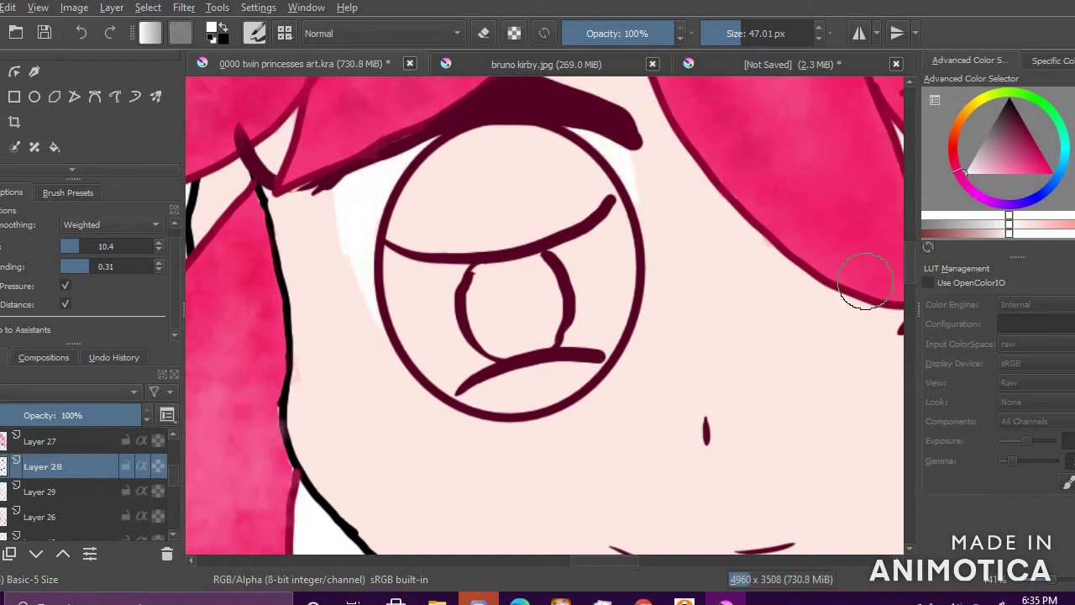
click(1023, 122)
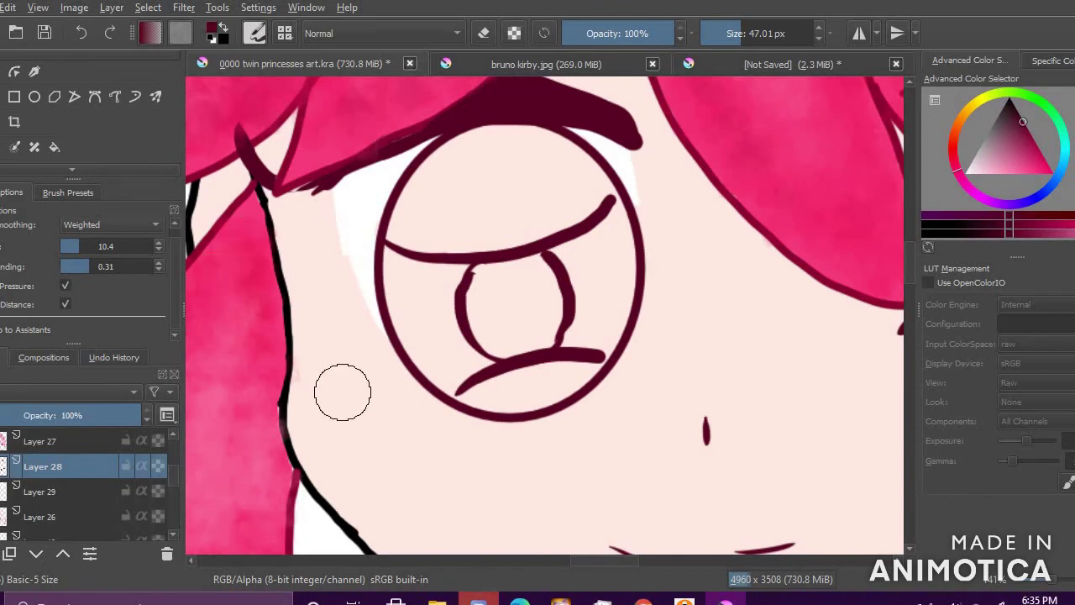
drag(459, 410, 502, 431)
key(ctrl+z)
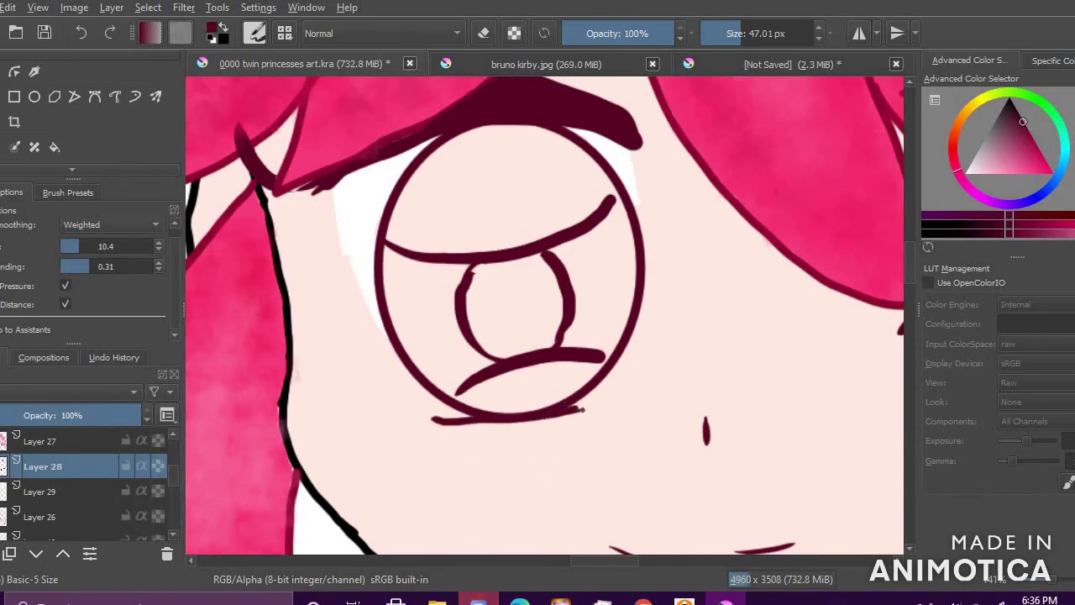
drag(588, 403, 570, 415)
key(ctrl+z)
click(68, 193)
click(174, 313)
click(107, 298)
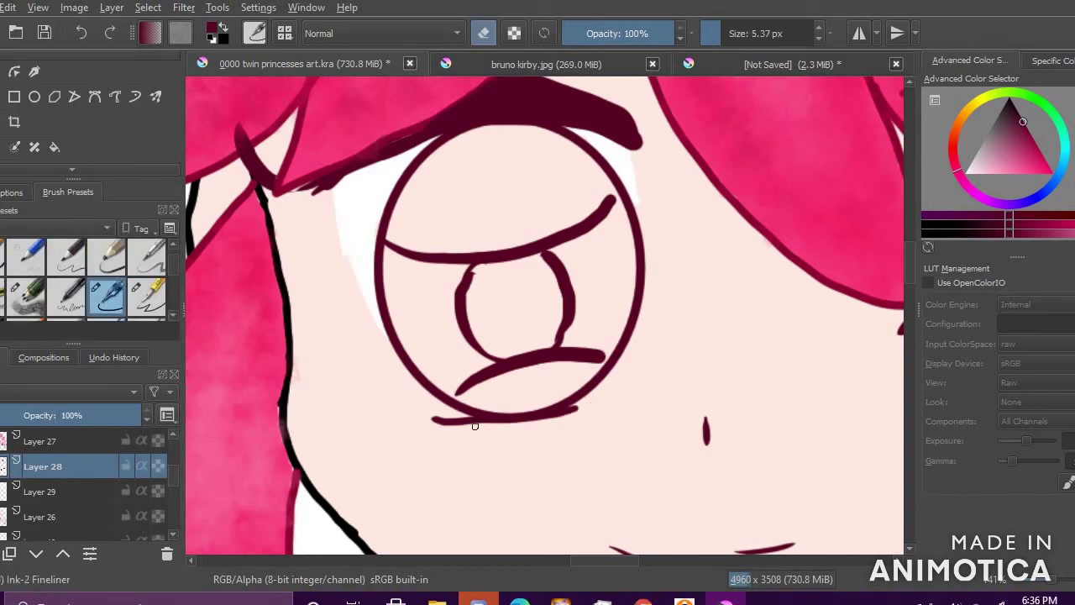
key(ctrl+z)
drag(442, 418, 528, 419)
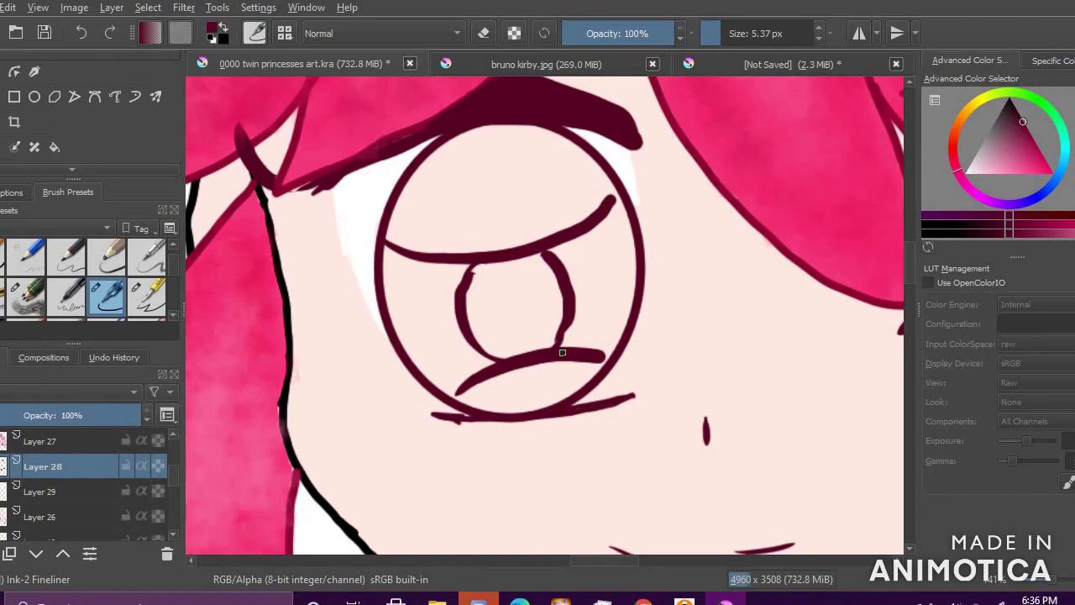
Step: Extend both sides of the iris outline down to the ends of the lower lid line
scroll(563, 353, down, 7)
scroll(566, 353, up, 5)
scroll(494, 446, down, 3)
scroll(492, 447, up, 2)
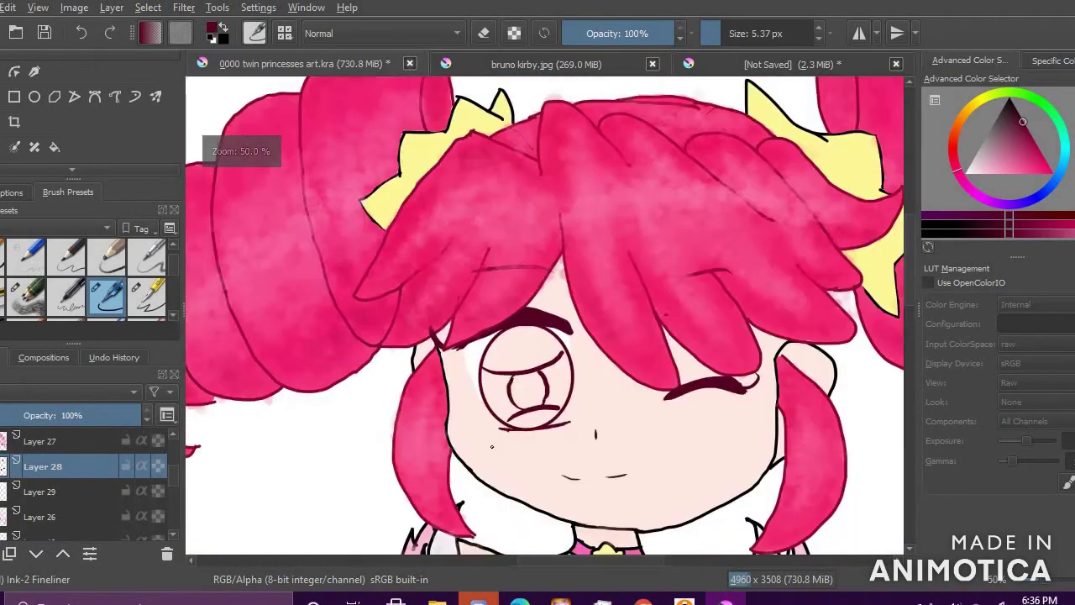
scroll(515, 414, up, 4)
drag(398, 365, 460, 476)
drag(737, 449, 734, 364)
key(ctrl+z)
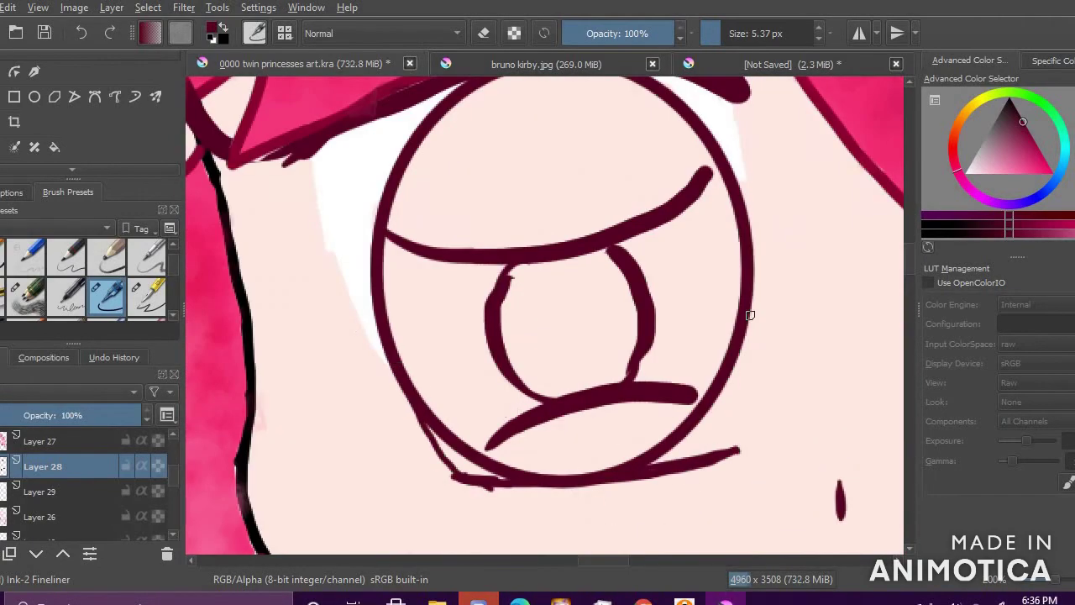
drag(750, 315, 733, 458)
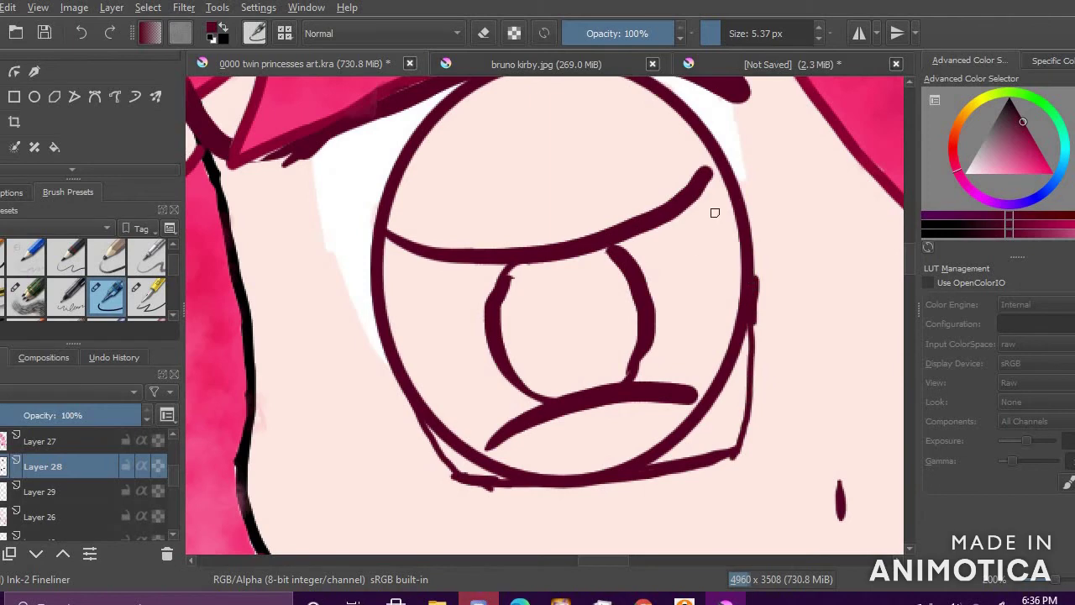
Step: Erase the old rounded bottom of the iris circle inside the new outline
key(e)
mouse_move(434, 414)
mouse_down()
mouse_move(474, 459)
mouse_move(540, 472)
mouse_up()
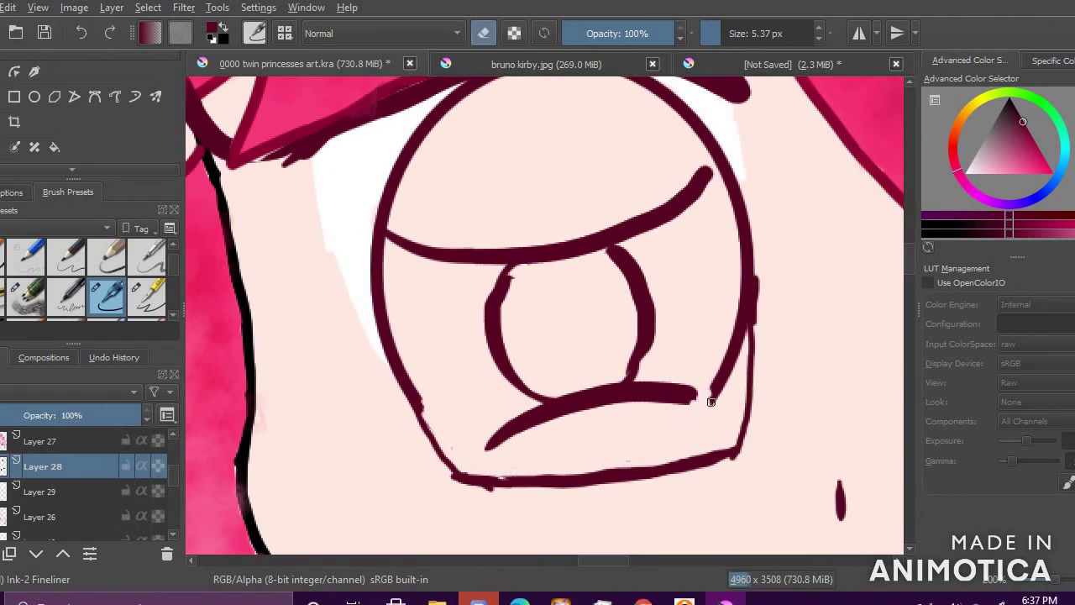
mouse_move(726, 379)
mouse_down()
mouse_move(741, 334)
mouse_move(737, 296)
mouse_up()
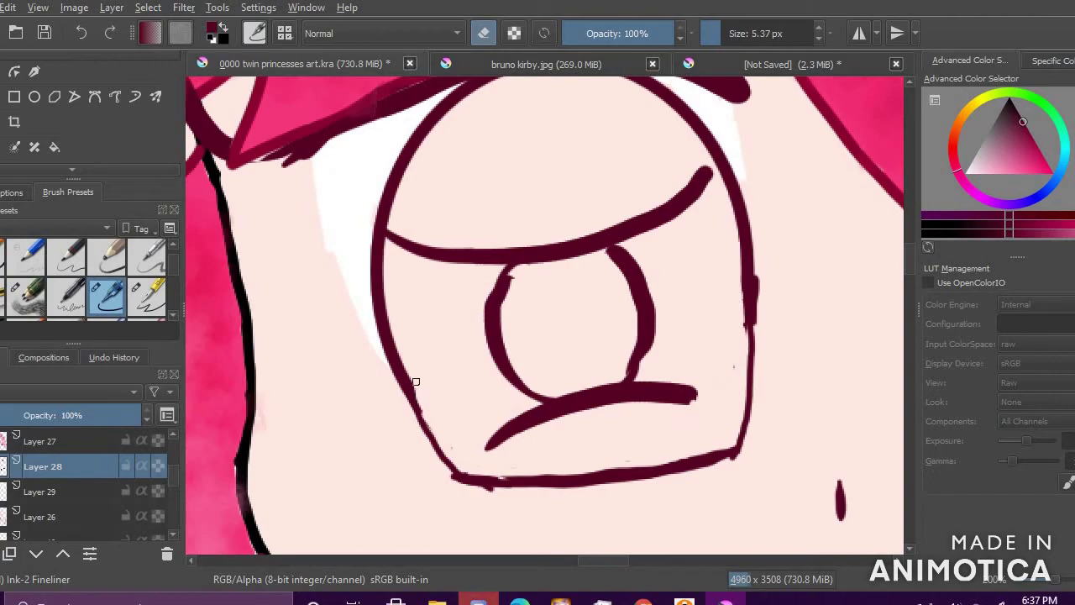
scroll(420, 366, down, 7)
scroll(454, 361, up, 7)
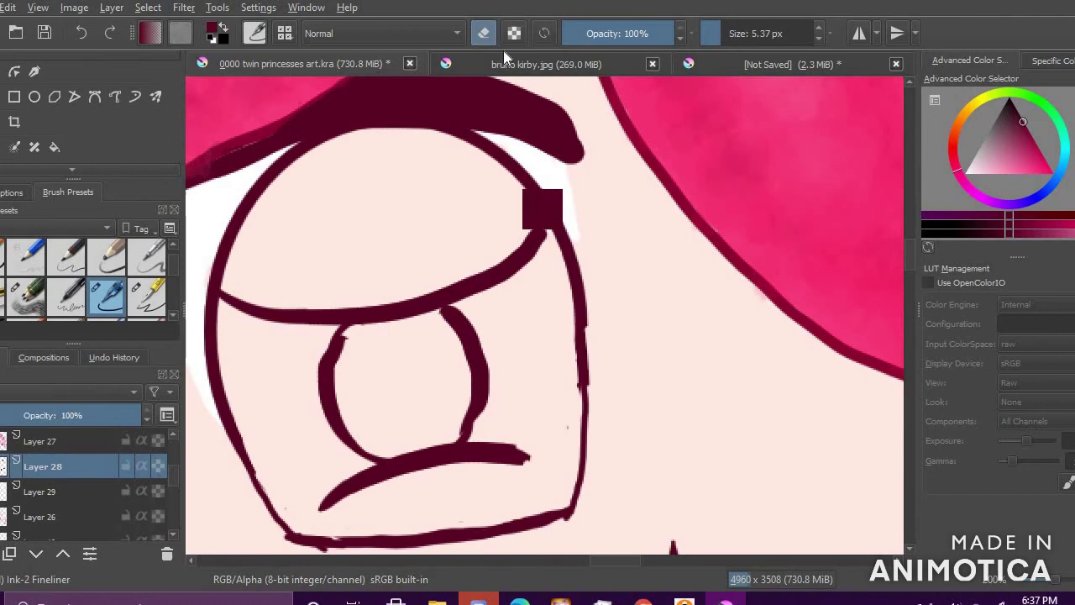
Step: Join the iris's inner curves to its outline and extend the lower lid slightly past the outer corner in dark maroon
key(e)
drag(516, 455, 542, 458)
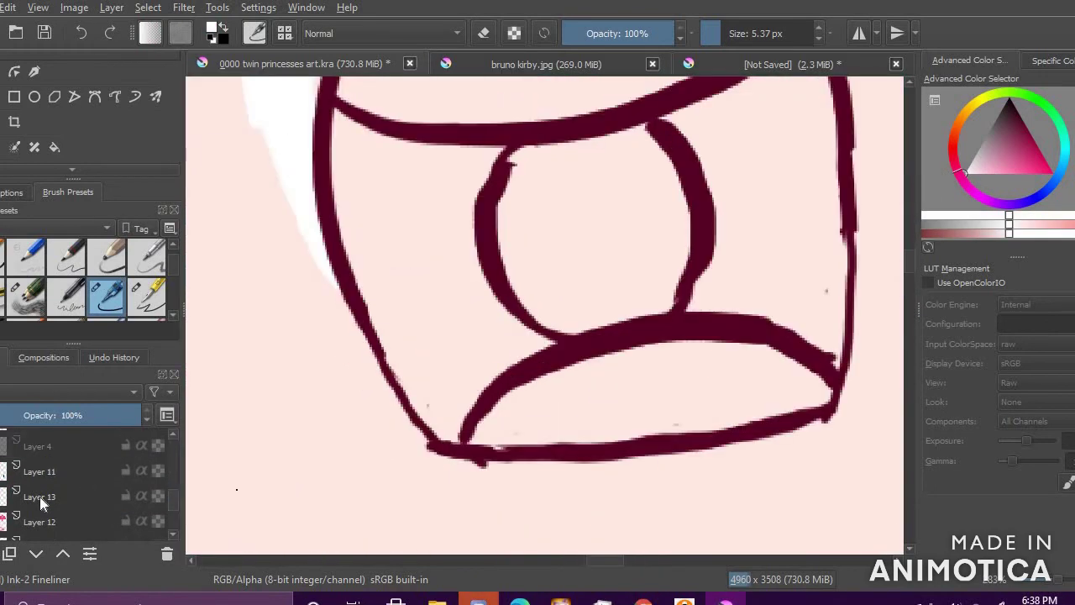
scroll(40, 496, up, 3)
click(7, 471)
mouse_move(1011, 126)
mouse_down()
mouse_move(1013, 111)
mouse_move(1022, 122)
mouse_up()
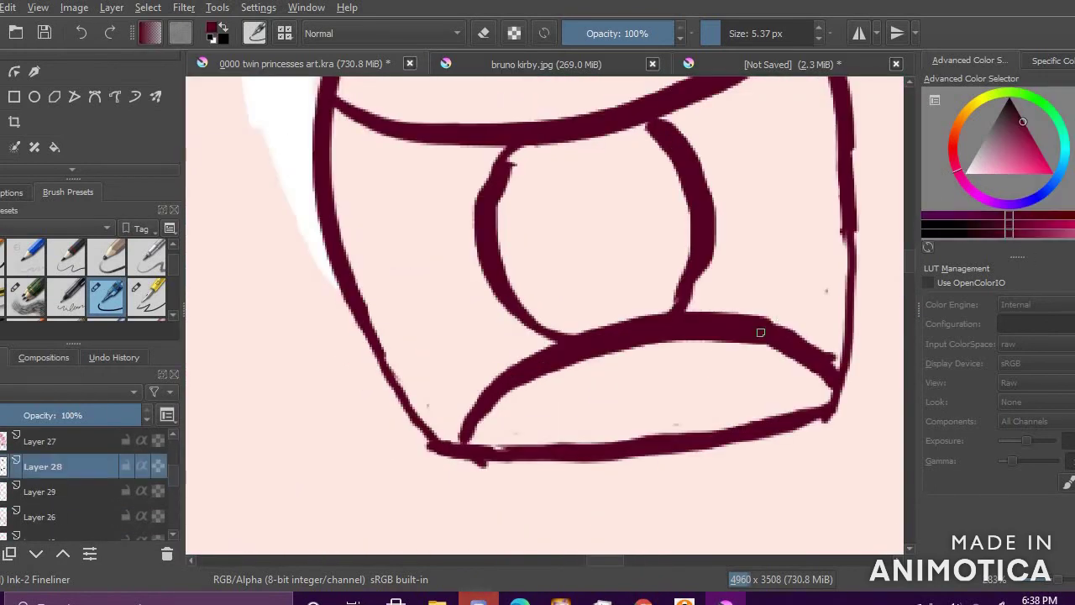
Step: On Layer 29, extend the white of the eye down along the iris to the lower lid's outer corner
click(89, 491)
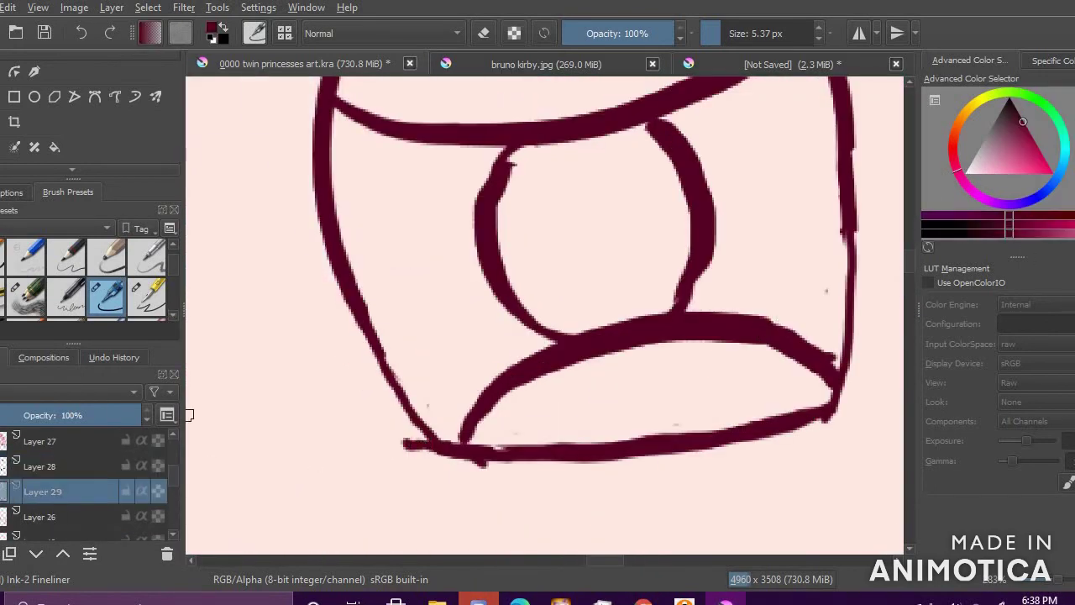
ctrl+click(878, 233)
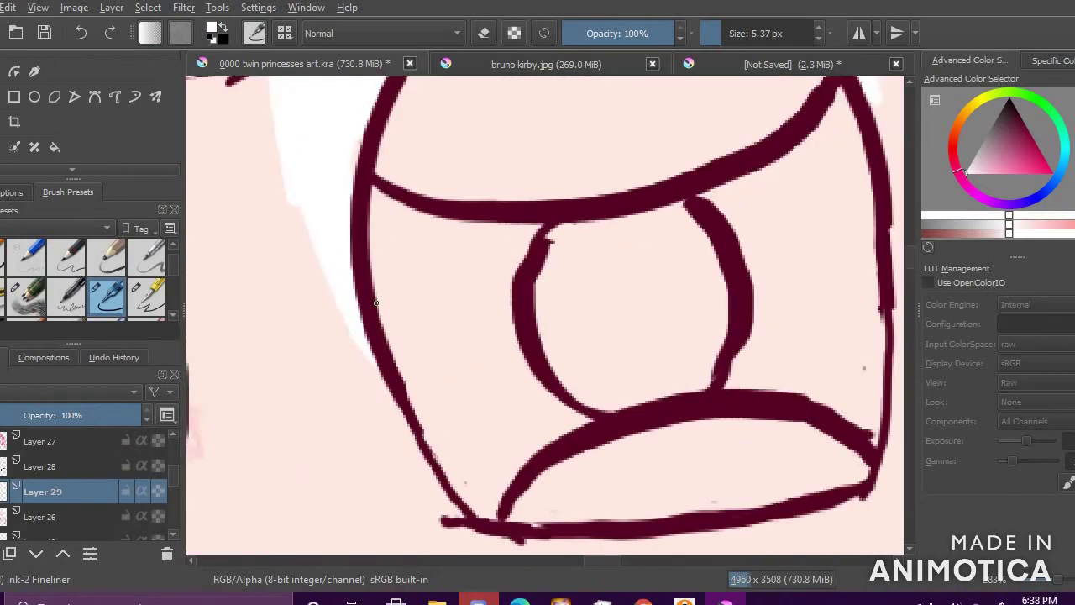
mouse_move(298, 210)
mouse_down()
mouse_move(336, 339)
mouse_move(425, 476)
mouse_move(318, 245)
mouse_up()
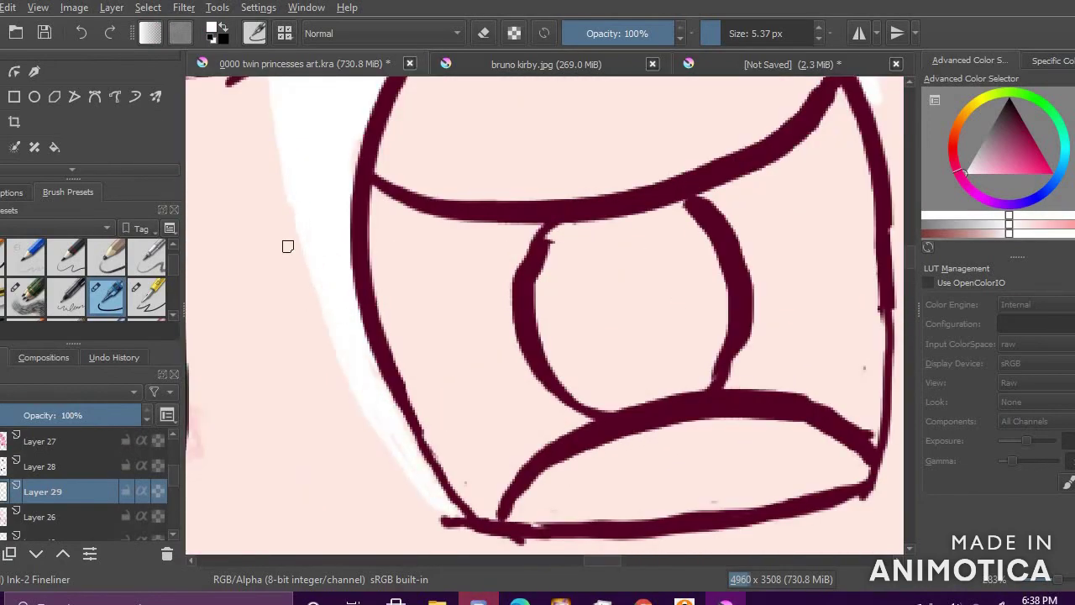
Step: Switch back to the larger 47.01 px brush and fill the upper section of the iris with white
scroll(302, 254, down, 6)
scroll(307, 236, up, 6)
scroll(543, 226, down, 3)
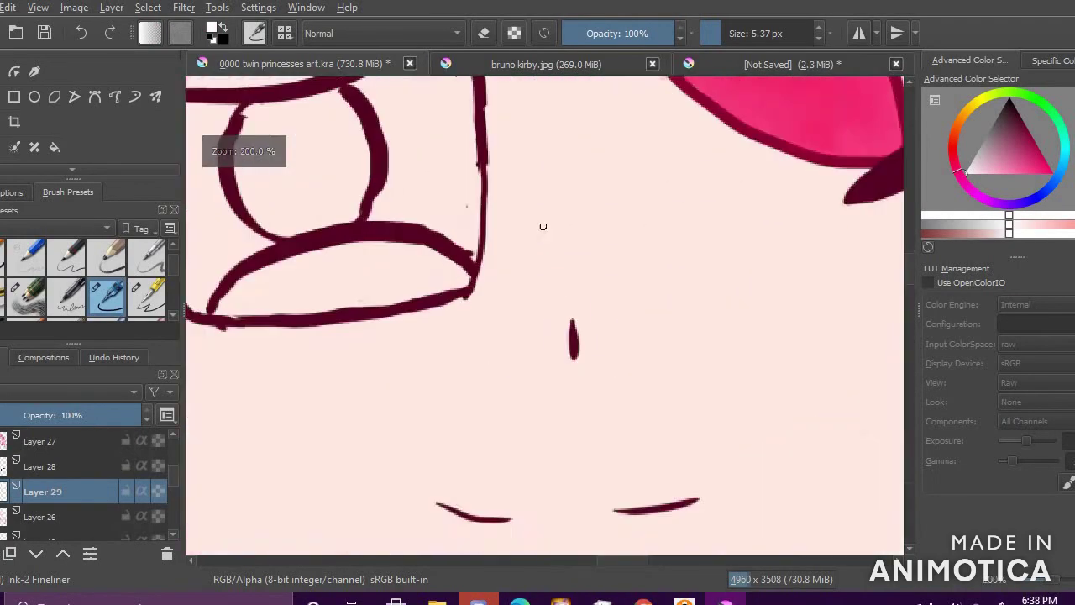
scroll(428, 204, up, 2)
scroll(416, 253, down, 3)
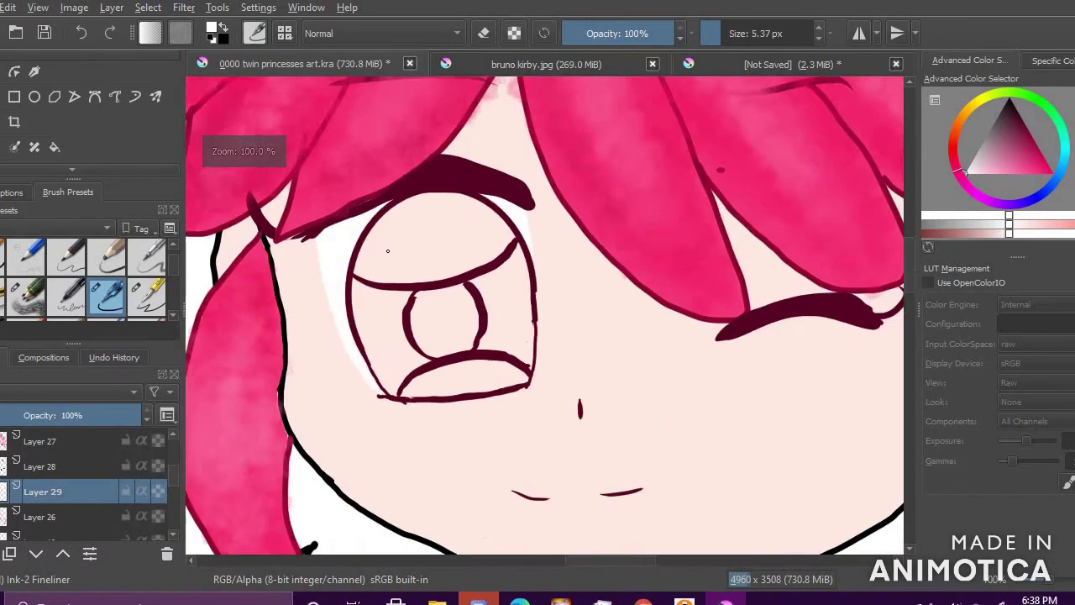
scroll(440, 335, up, 3)
key(/)
mouse_move(408, 256)
mouse_down()
mouse_move(451, 211)
mouse_move(619, 211)
mouse_move(572, 154)
mouse_move(458, 146)
mouse_move(401, 247)
mouse_move(526, 280)
mouse_up()
Step: Shade the top of the eye whites in pale blue with the Watercolor Texture brush at 38.74 px, then reselect white
drag(1052, 184, 981, 170)
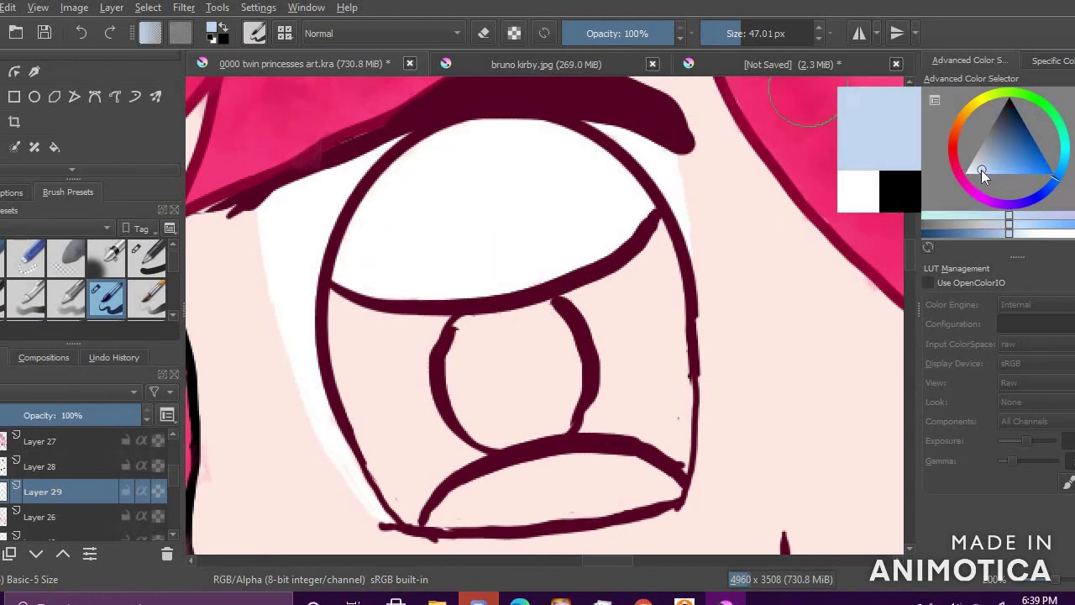
drag(278, 264, 444, 225)
key(ctrl+z)
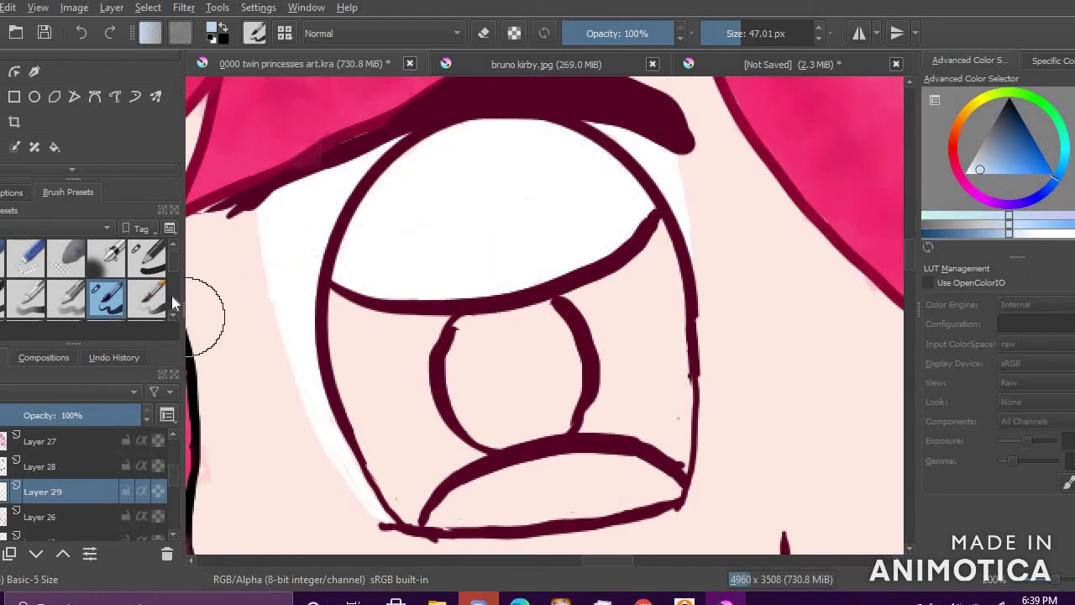
scroll(84, 277, down, 3)
click(149, 259)
click(67, 257)
click(738, 34)
mouse_move(361, 192)
mouse_down()
mouse_move(495, 134)
mouse_move(328, 234)
mouse_move(624, 149)
mouse_move(563, 149)
mouse_move(288, 211)
mouse_move(632, 214)
mouse_up()
click(966, 173)
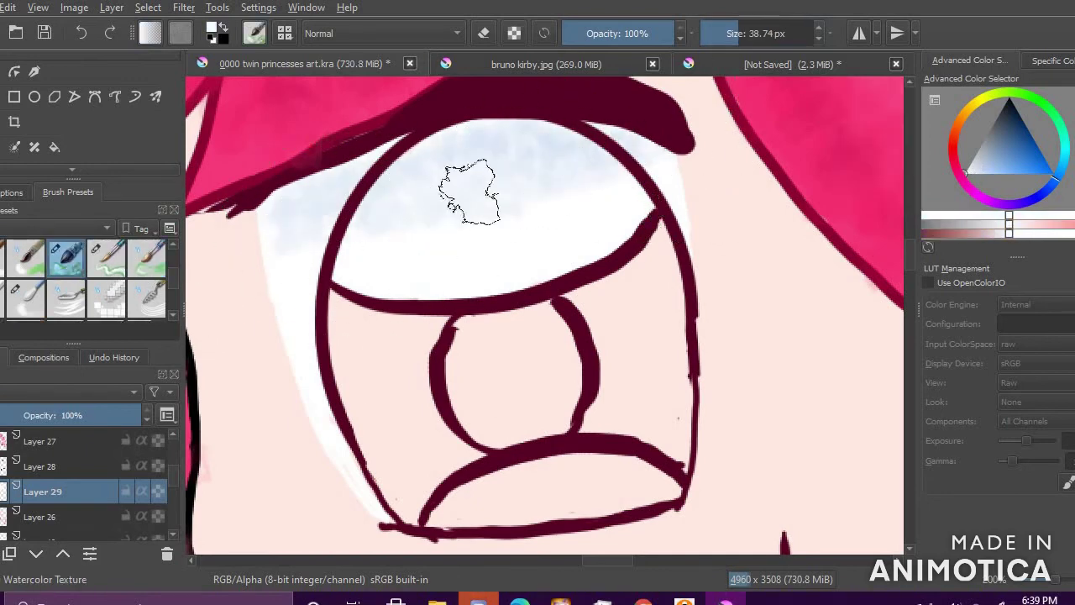
key(2)
scroll(648, 204, up, 2)
scroll(567, 229, down, 1)
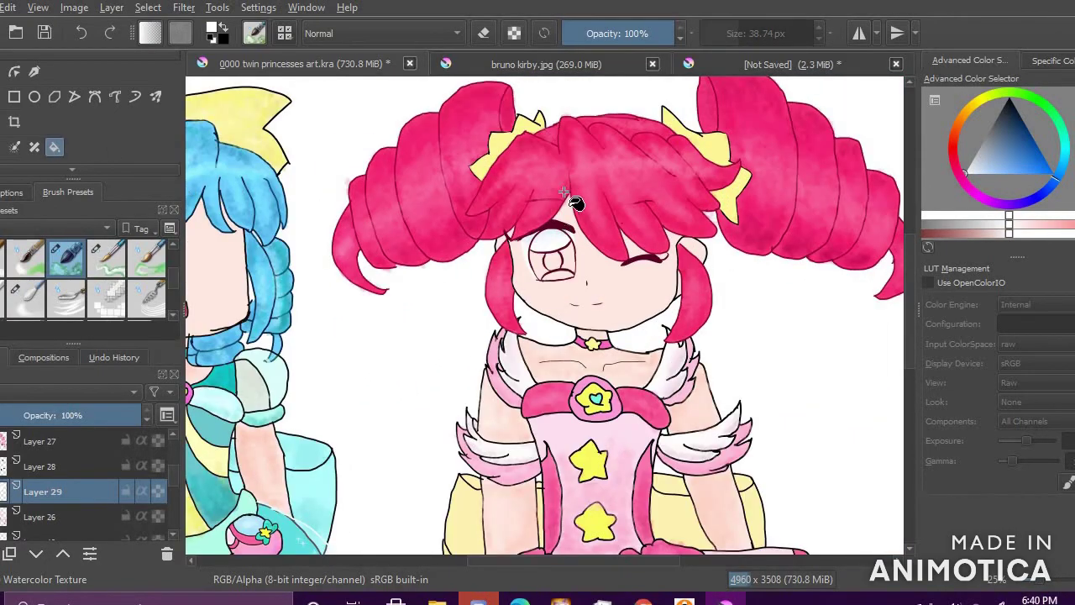
scroll(569, 180, up, 5)
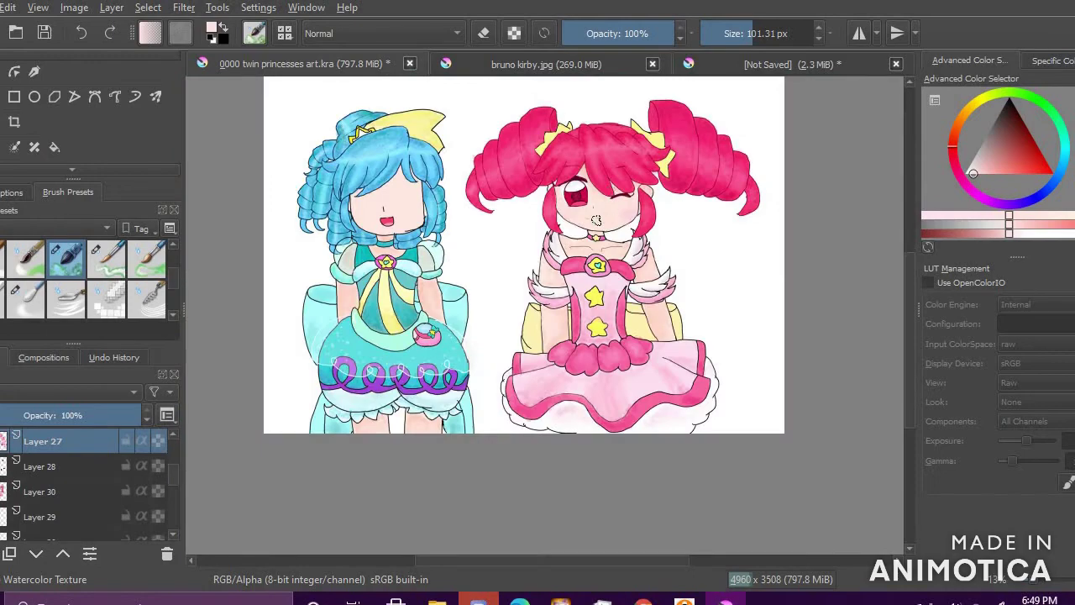
Step: Select Layer 13 for the blue-haired princess's face and add a new layer directly above it
scroll(377, 209, up, 6)
scroll(8, 474, down, 3)
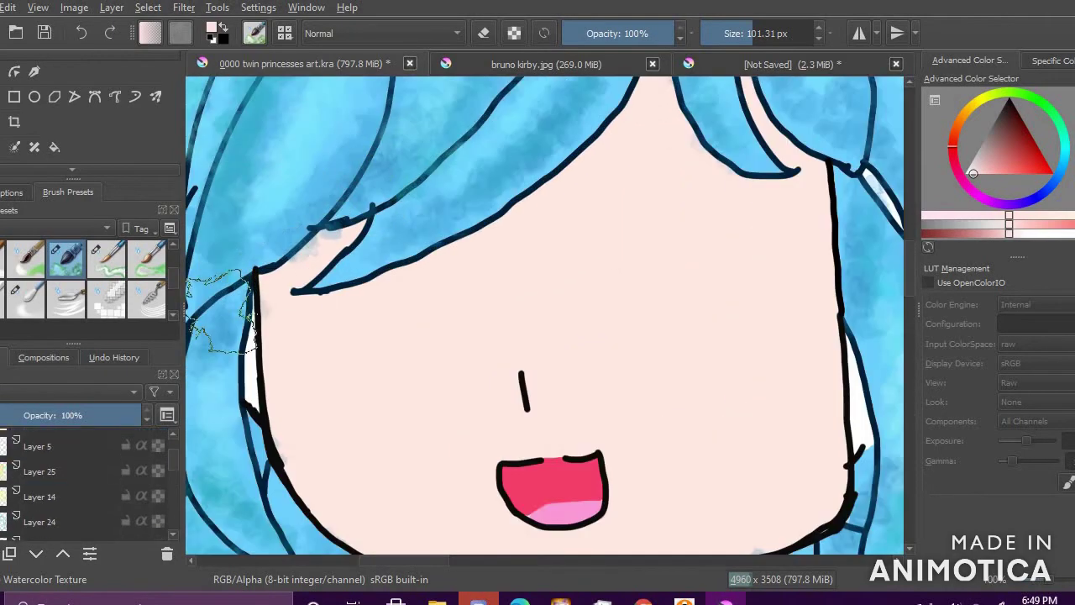
scroll(9, 483, down, 3)
scroll(3, 482, up, 1)
click(0, 483)
click(0, 482)
click(0, 482)
click(0, 482)
click(26, 479)
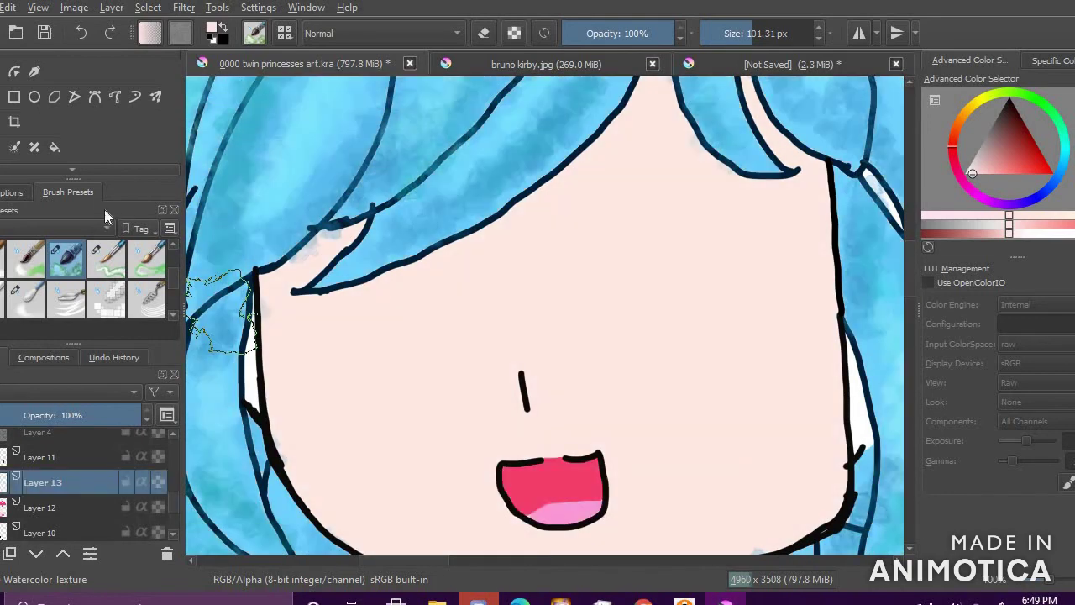
click(0, 554)
Step: Choose dark navy blue and draw the blue-haired princess's two closed eyes as upward-curving arcs with the 47.01 px brush
click(1051, 183)
drag(1005, 154, 1020, 127)
scroll(130, 300, up, 3)
click(114, 300)
mouse_move(306, 334)
mouse_down()
mouse_move(449, 286)
mouse_move(494, 301)
mouse_up()
key(ctrl+z)
drag(637, 299, 784, 304)
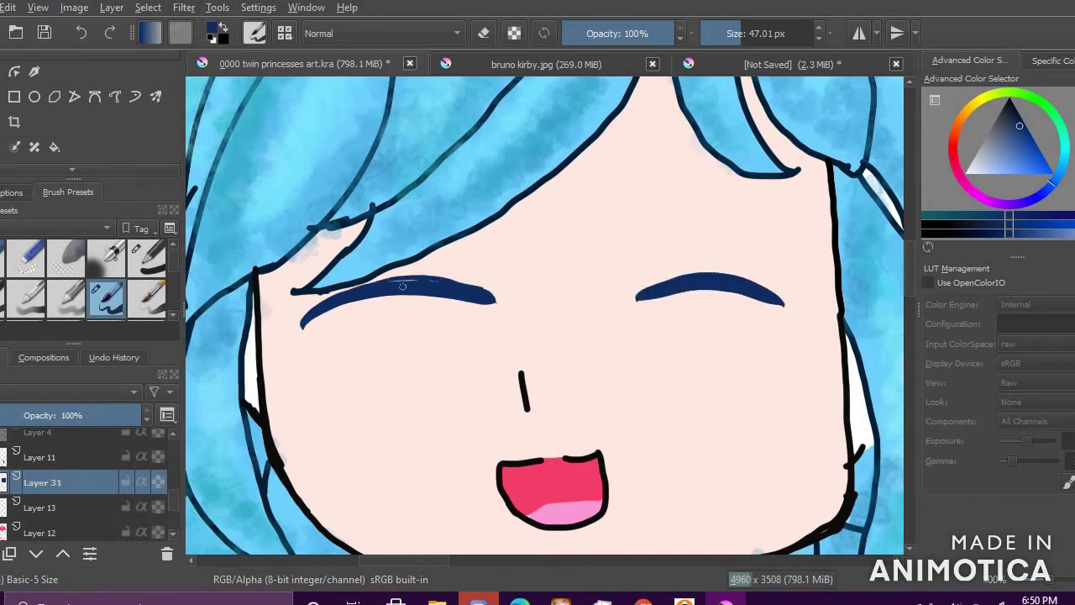
Step: Thicken the closed-eye arcs and draw a thin curved lash at each eye's outer corner
drag(387, 276, 415, 264)
key(ctrl+z)
key(ctrl+z)
mouse_move(326, 285)
mouse_down()
mouse_move(489, 258)
mouse_move(489, 300)
mouse_up()
key(ctrl+z)
drag(303, 319, 263, 296)
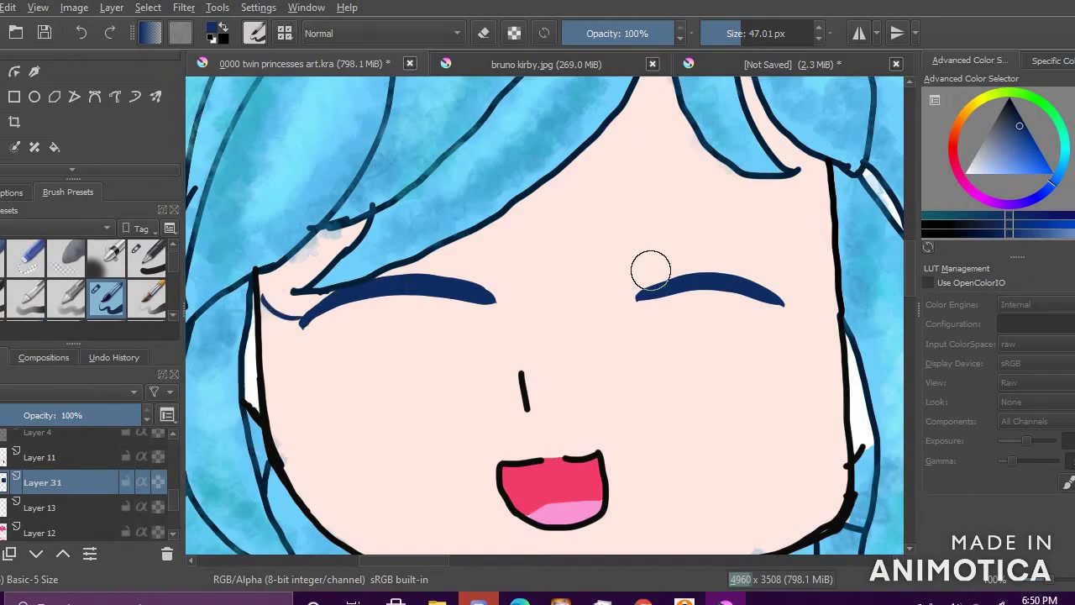
drag(651, 270, 802, 309)
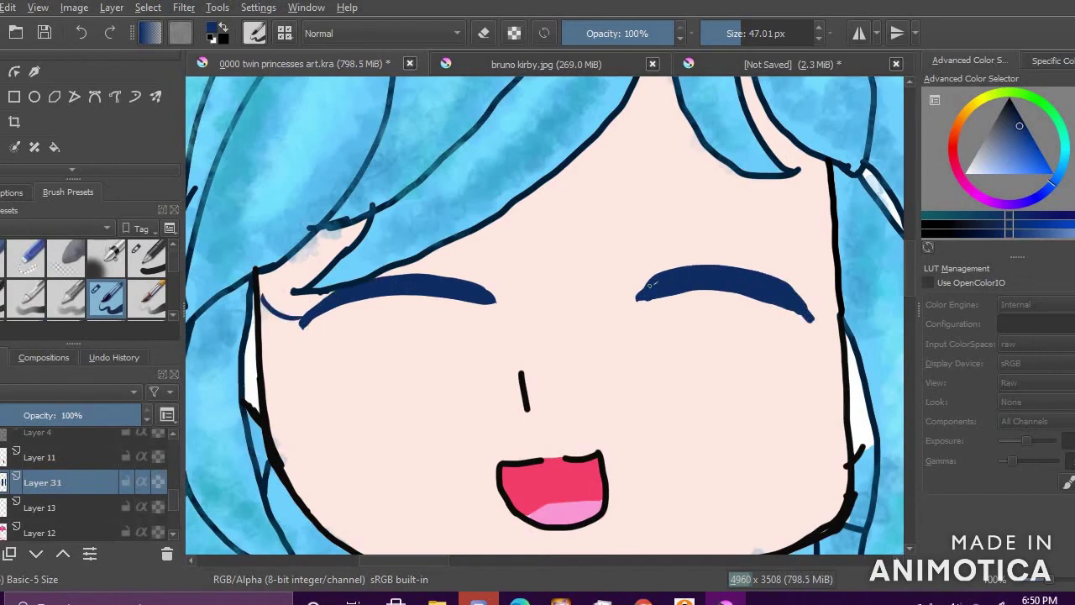
drag(800, 303, 824, 210)
Step: Pick a medium blue and draw a thin arched eyebrow above each of the blue-haired princess's closed eyes
scroll(714, 304, down, 4)
scroll(713, 302, up, 3)
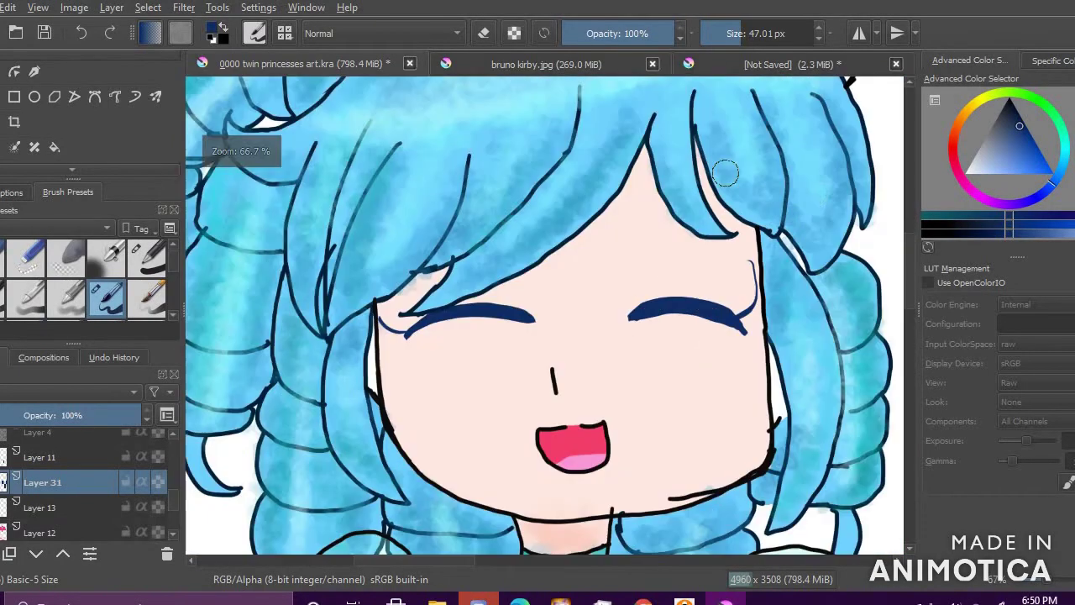
click(1015, 158)
drag(640, 221, 736, 209)
key(ctrl+z)
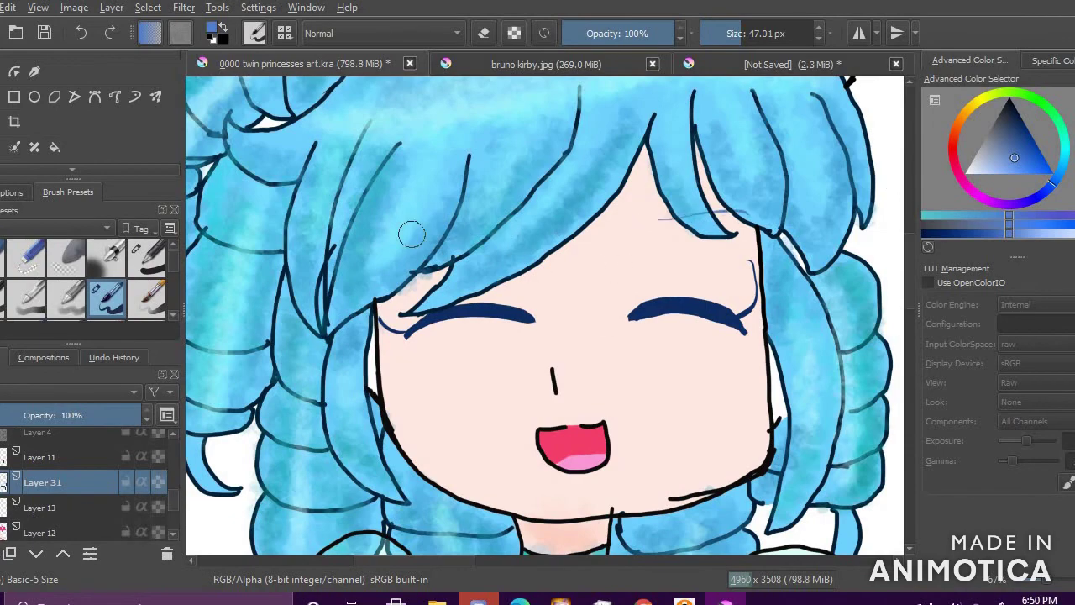
key(minus)
key(plus)
key(plus)
key(plus)
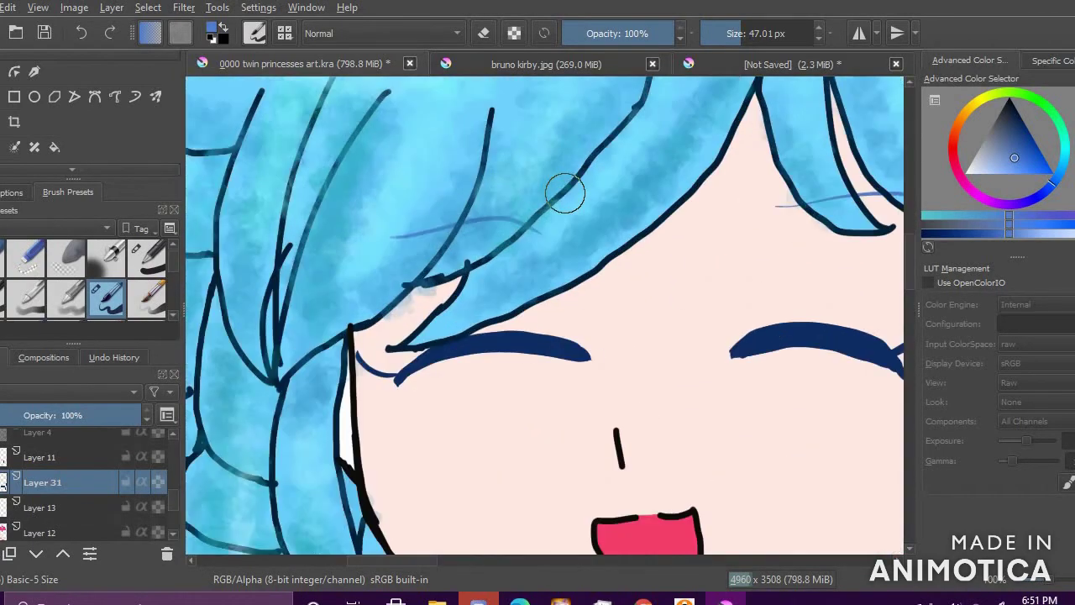
Step: Undo the blue-haired princess's closed eyes, lashes and eyebrows
key(ctrl+z)
key(ctrl+z)
key(ctrl+z)
key(ctrl+z)
key(ctrl+z)
key(ctrl+z)
drag(388, 390, 496, 280)
key(ctrl+z)
click(1016, 124)
mouse_move(399, 389)
mouse_down()
mouse_move(441, 246)
mouse_move(636, 294)
mouse_up()
mouse_move(398, 393)
mouse_down()
mouse_move(402, 250)
mouse_move(627, 243)
mouse_move(504, 271)
mouse_move(636, 294)
mouse_up()
key(ctrl+z)
drag(426, 307, 469, 469)
key(ctrl+z)
key(ctrl+z)
key(ctrl+z)
mouse_move(395, 384)
mouse_down()
mouse_move(380, 256)
mouse_move(572, 193)
mouse_move(635, 273)
mouse_up()
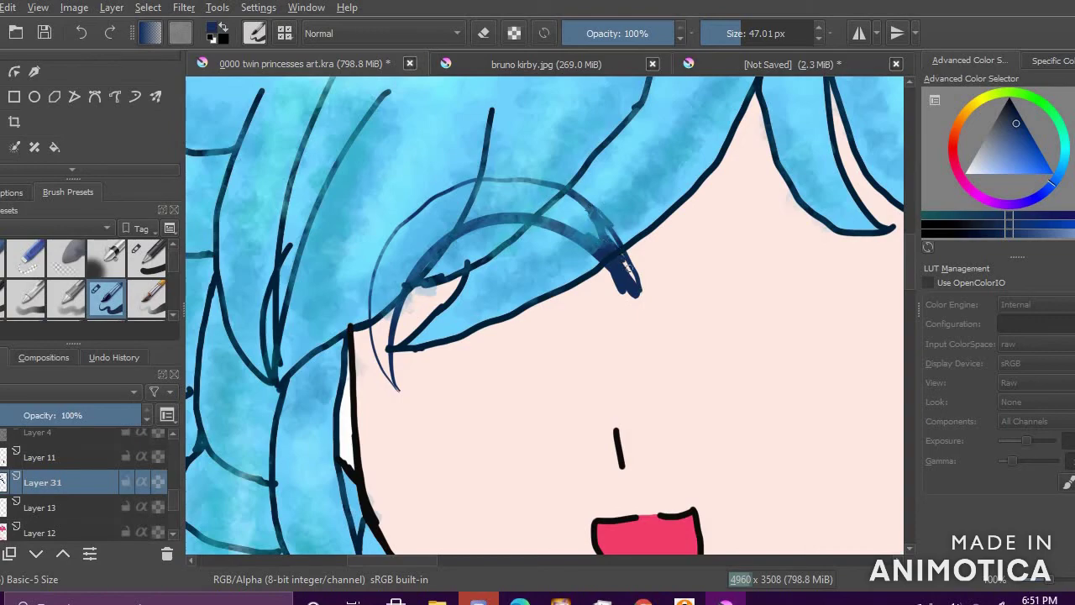
key(ctrl+z)
key(ctrl+z)
drag(634, 316, 391, 382)
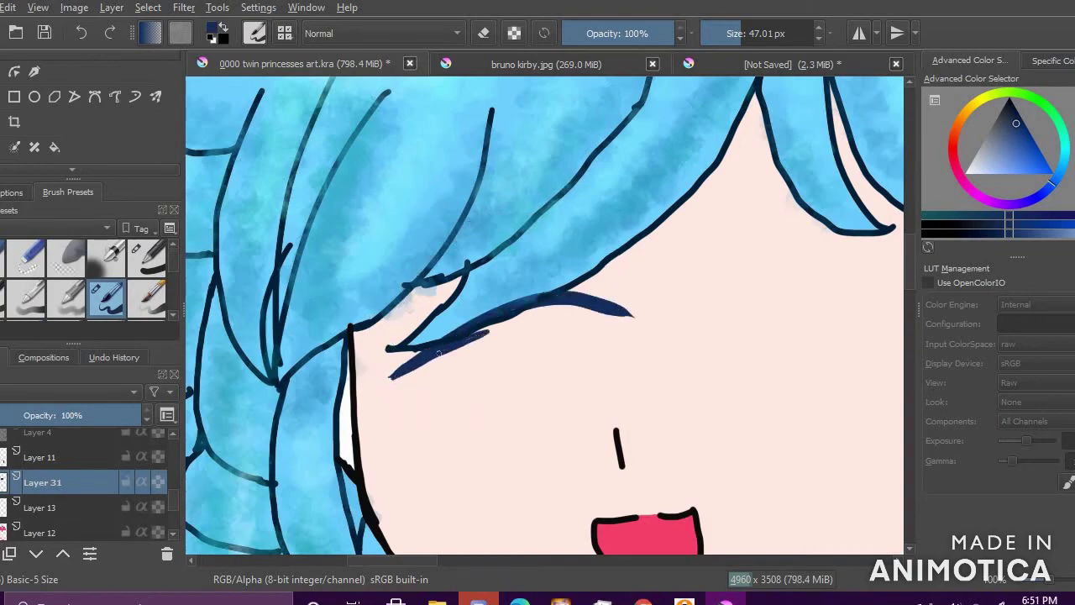
drag(478, 336, 515, 319)
key(ctrl+z)
key(ctrl+z)
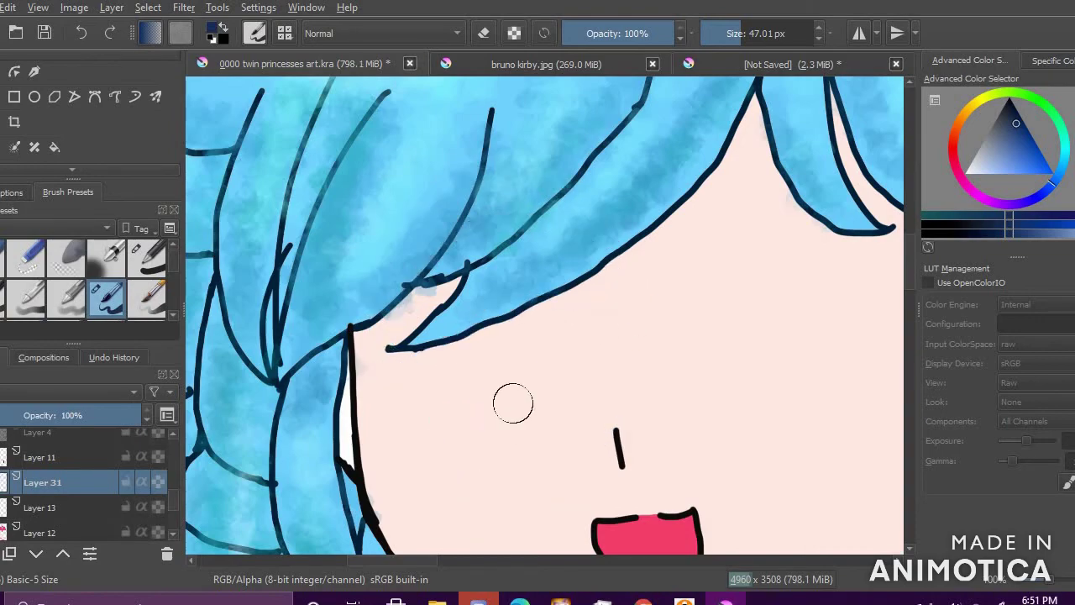
Step: Find and hide the watercolour shading layer that covers the blue-haired princess's hair
scroll(530, 403, down, 4)
click(1, 483)
click(1, 483)
click(0, 483)
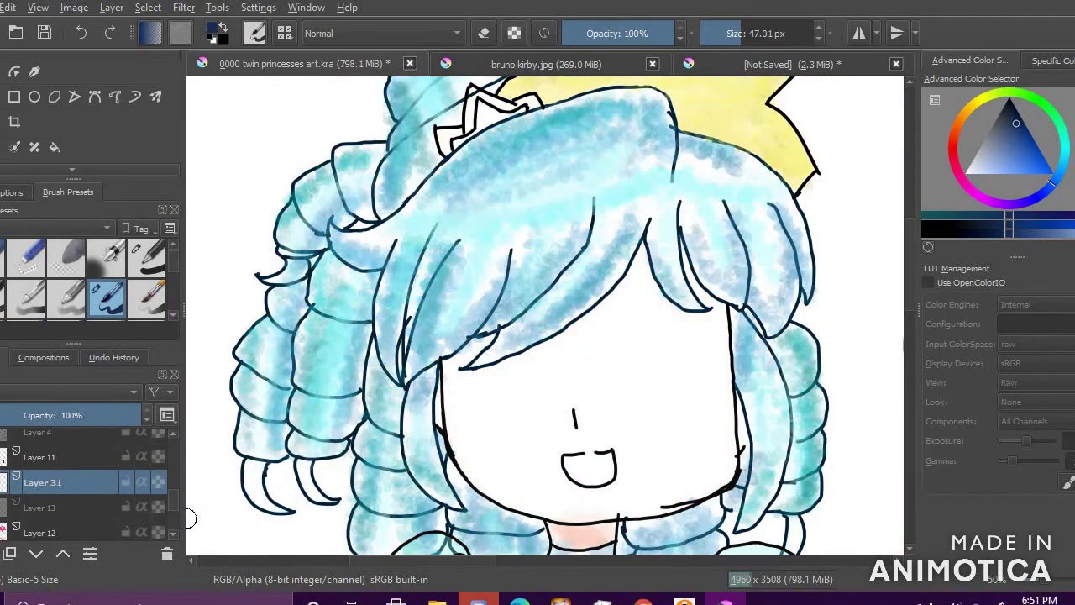
click(1, 483)
click(1, 483)
scroll(96, 504, up, 5)
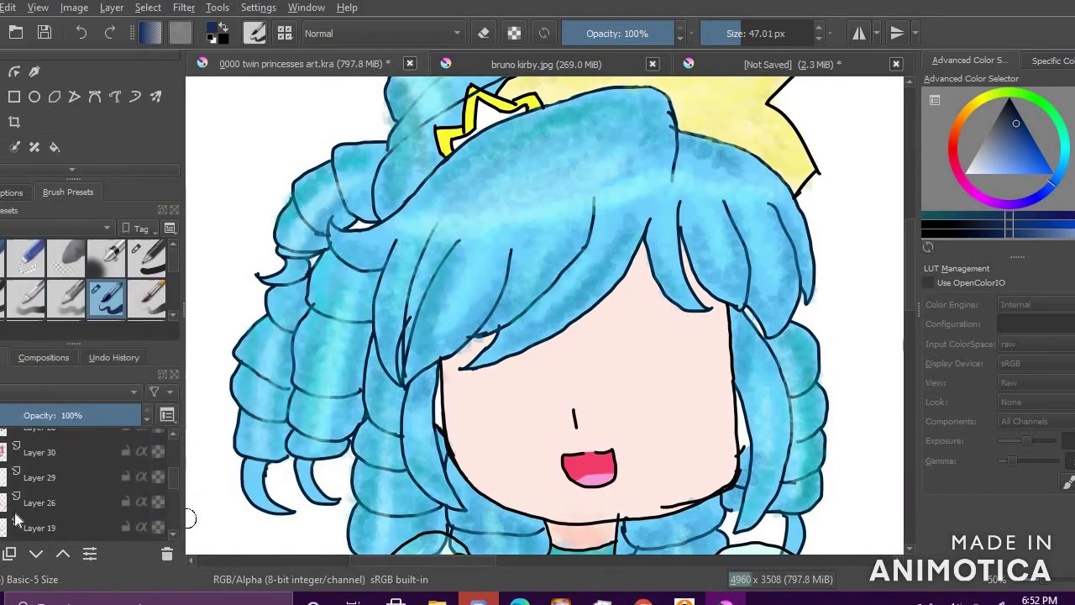
click(1, 483)
scroll(2, 487, down, 2)
scroll(41, 517, down, 4)
click(1, 487)
click(1, 487)
Step: With Layer 13 hidden, fill the blue-haired princess's bangs with her sampled light blue hair colour on a new layer above Layer 31
click(1, 147)
click(261, 370)
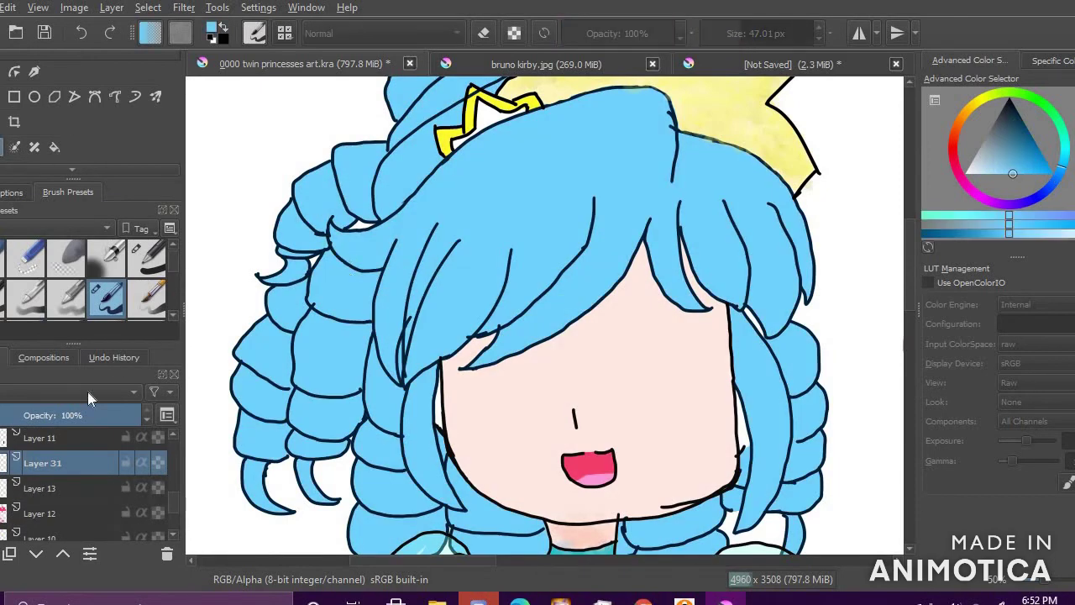
click(1, 488)
click(19, 194)
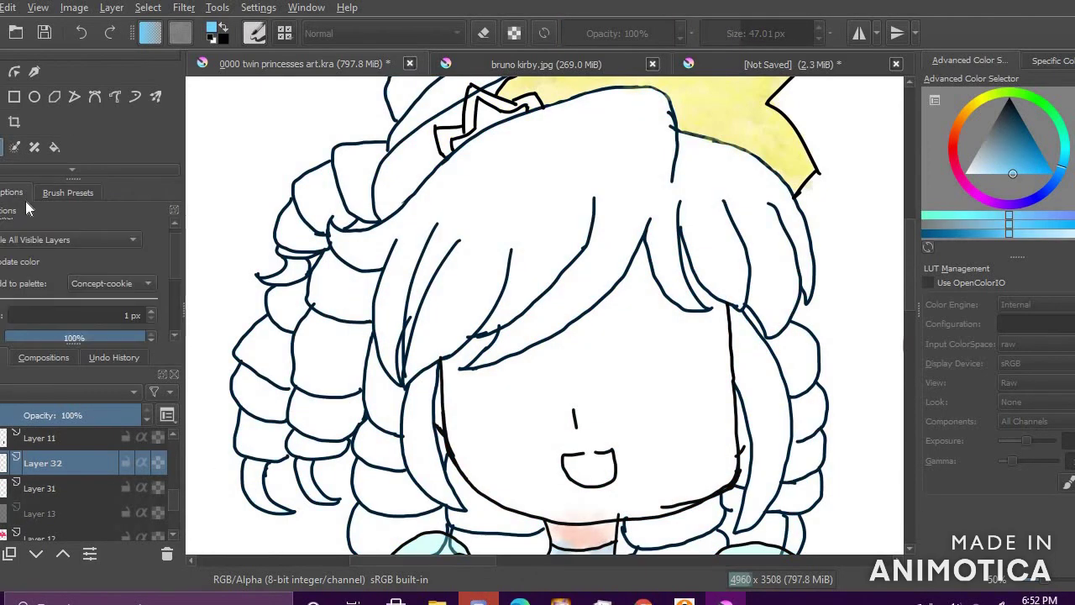
click(54, 147)
click(501, 227)
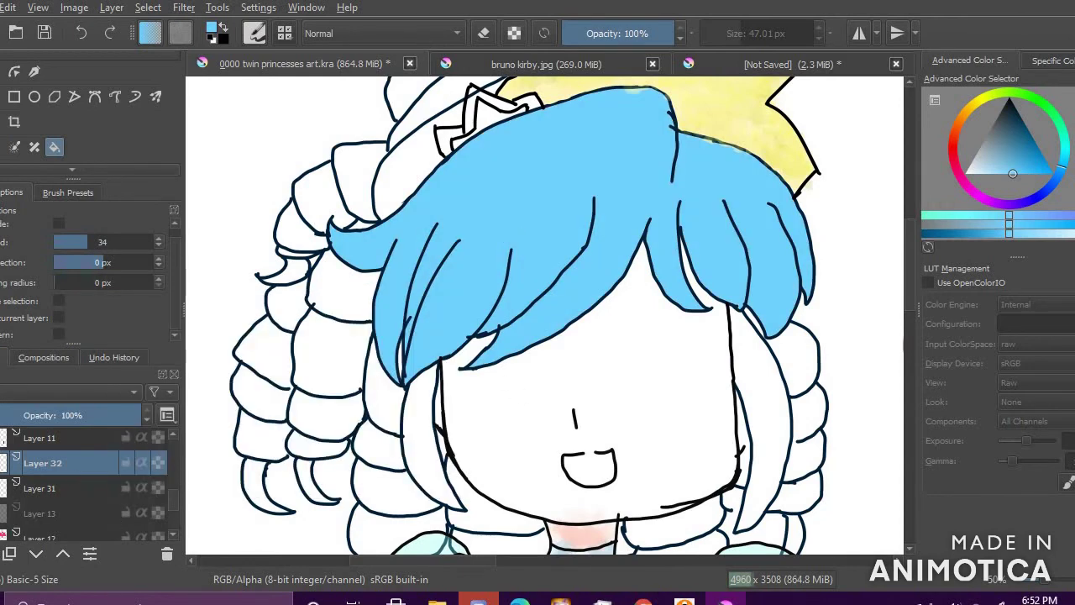
Step: Show Layer 13 again, hide Layer 32 with the bangs fill, and select Layer 31
click(1, 514)
scroll(3, 504, up, 3)
click(1, 502)
click(1, 503)
scroll(68, 507, down, 3)
click(1, 463)
click(1, 463)
click(1, 514)
click(1, 513)
click(1, 488)
click(4, 463)
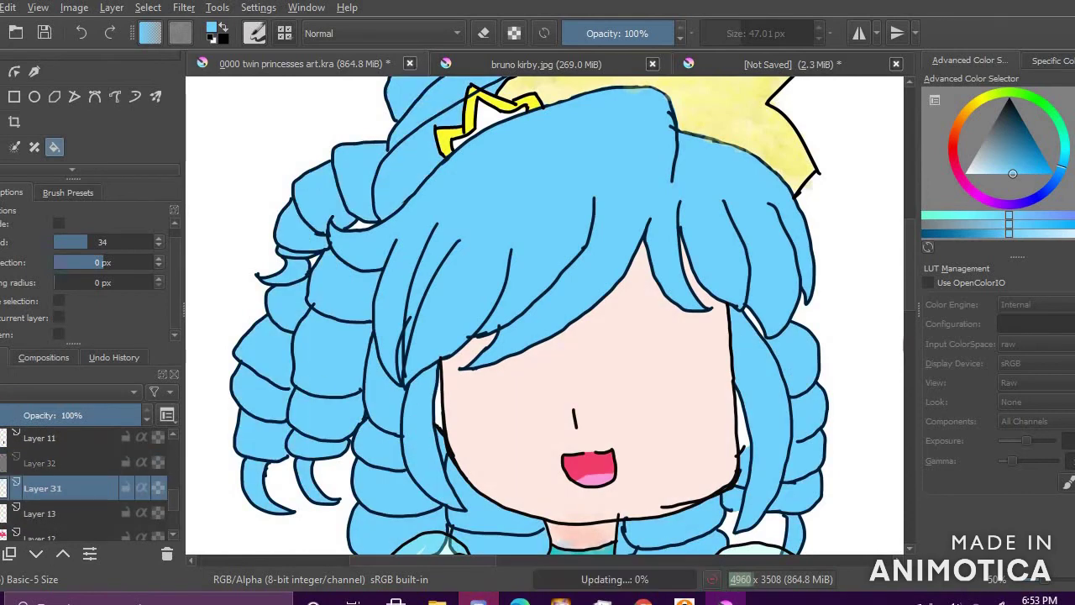
Step: Switch back to the 47.01 px ink brush and choose a dark teal blue for the eye lines
key(b)
click(87, 196)
click(1023, 123)
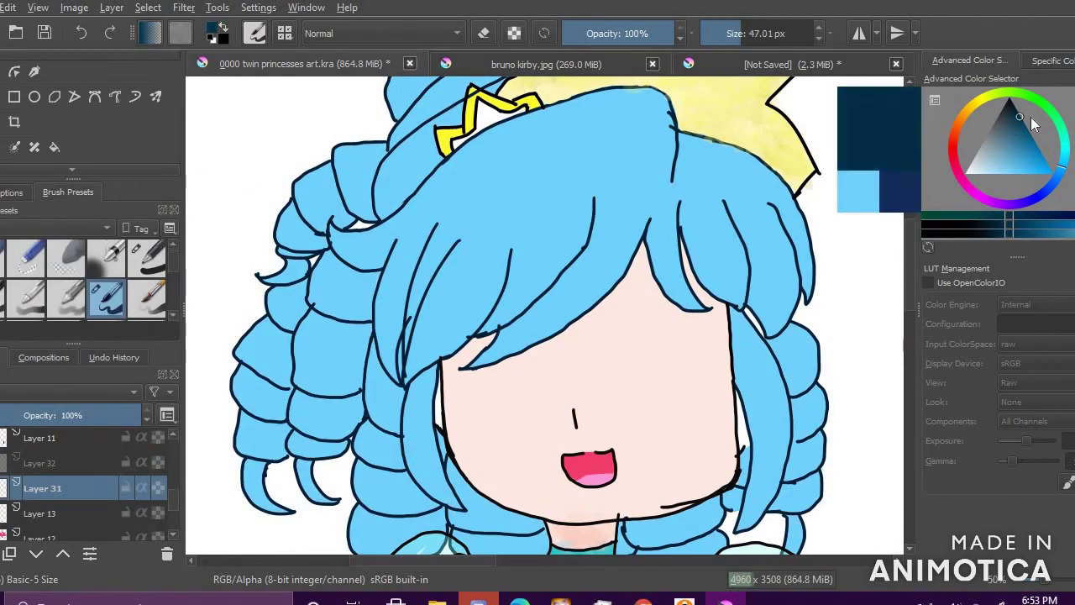
scroll(463, 419, down, 2)
scroll(459, 409, up, 4)
scroll(456, 406, down, 3)
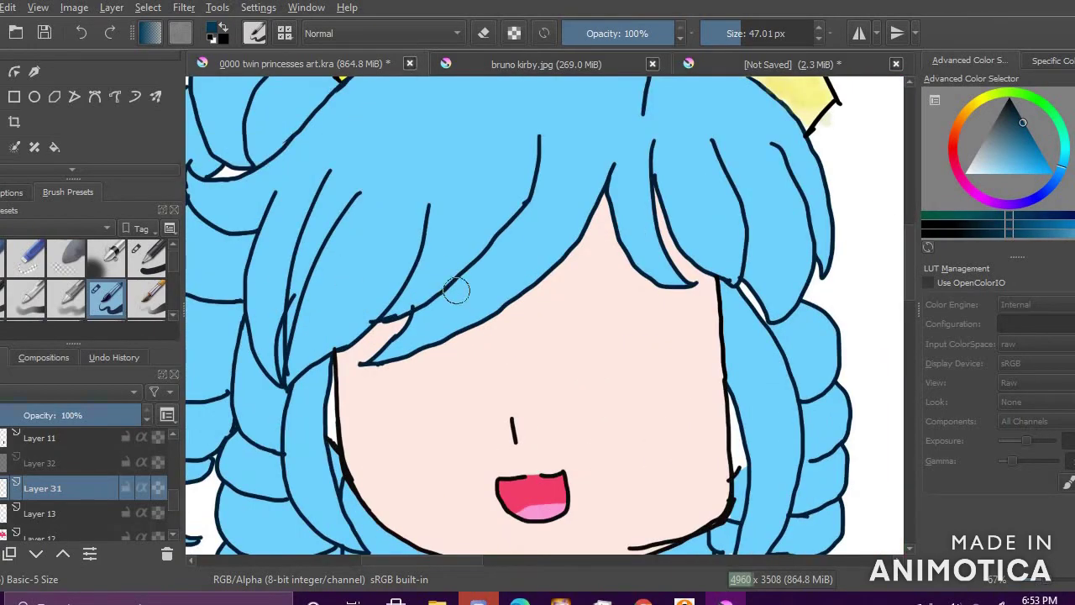
drag(357, 361, 504, 341)
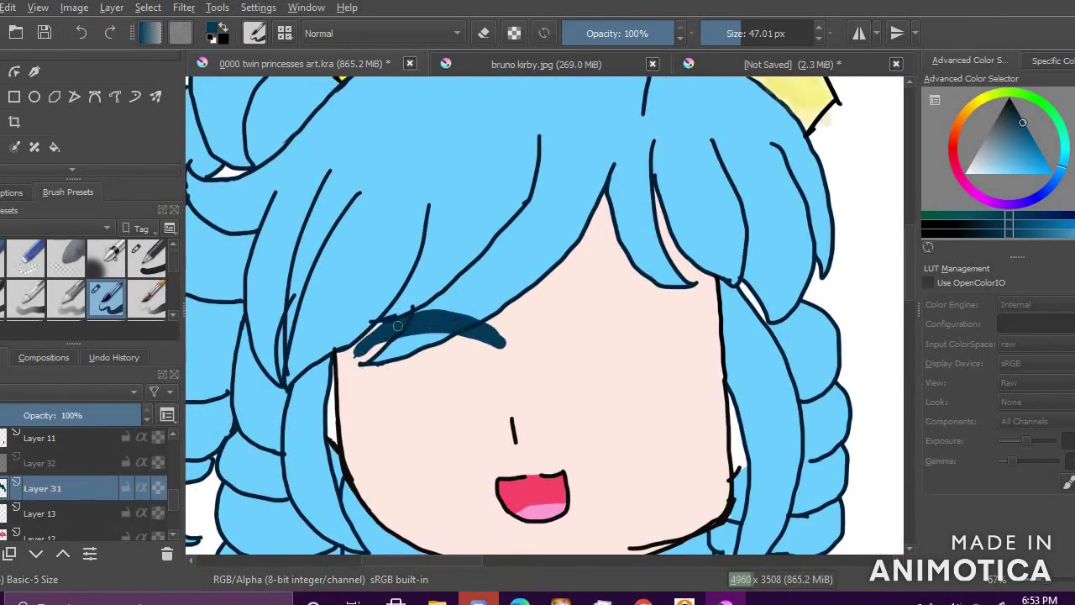
mouse_move(379, 341)
mouse_down()
mouse_move(442, 461)
mouse_move(489, 442)
mouse_move(480, 445)
mouse_up()
key(ctrl+z)
key(ctrl+z)
key(ctrl+z)
key(ctrl+z)
drag(359, 327, 531, 302)
mouse_move(530, 302)
mouse_down()
mouse_move(410, 275)
mouse_move(360, 325)
mouse_up()
drag(381, 326, 440, 434)
key(ctrl+z)
drag(505, 304, 450, 415)
key(ctrl+z)
mouse_move(408, 300)
mouse_down()
mouse_move(456, 436)
mouse_move(508, 304)
mouse_up()
drag(353, 303, 324, 262)
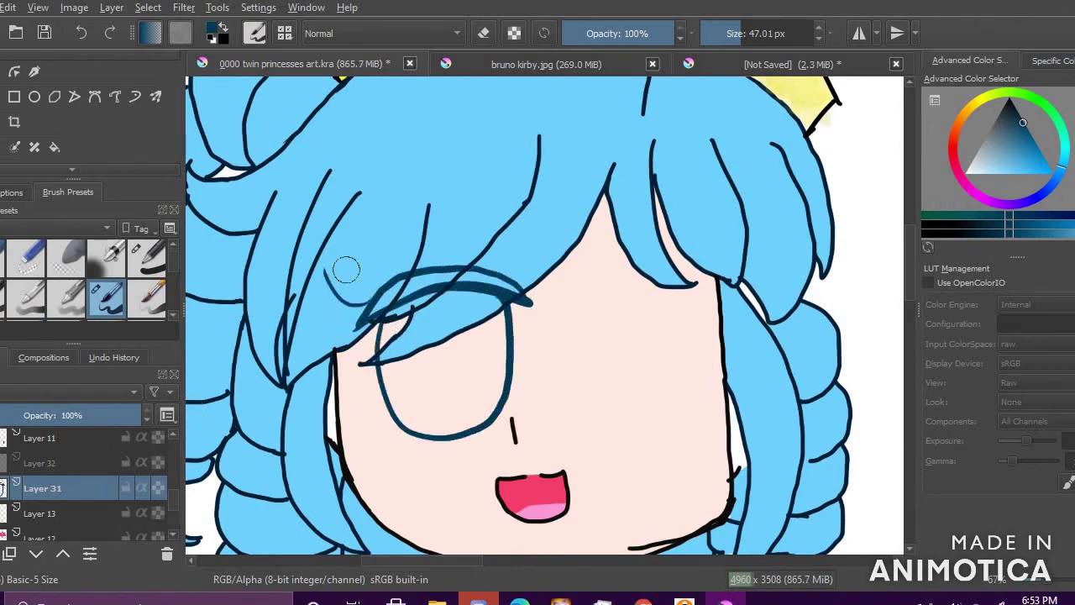
drag(386, 299, 412, 290)
key(ctrl+z)
key(ctrl+z)
key(ctrl+z)
key(ctrl+z)
mouse_move(360, 374)
mouse_down()
mouse_move(484, 337)
mouse_move(357, 374)
mouse_up()
key(ctrl+z)
mouse_move(375, 362)
mouse_down()
mouse_move(407, 344)
mouse_move(468, 336)
mouse_move(377, 360)
mouse_move(474, 438)
mouse_move(471, 384)
mouse_move(460, 434)
mouse_up()
key(ctrl+z)
key(ctrl+z)
key(ctrl+z)
key(ctrl+z)
key(ctrl+z)
key(ctrl+z)
Step: Draw the blue-haired princess's first open eye below the long bangs: a thick arched upper lash line, an outer lash and a rounded outline
mouse_move(525, 298)
mouse_down()
mouse_move(363, 319)
mouse_move(505, 344)
mouse_up()
key(ctrl+z)
key(ctrl+z)
mouse_move(373, 325)
mouse_down()
mouse_move(492, 300)
mouse_move(499, 404)
mouse_move(503, 356)
mouse_move(483, 291)
mouse_up()
key(ctrl+z)
key(ctrl+z)
Step: Draw the first eye's inner details: a curved line under the lash, a lower iris curve and both sides of the pupil
drag(378, 365, 493, 333)
drag(396, 445, 487, 413)
drag(409, 378, 414, 417)
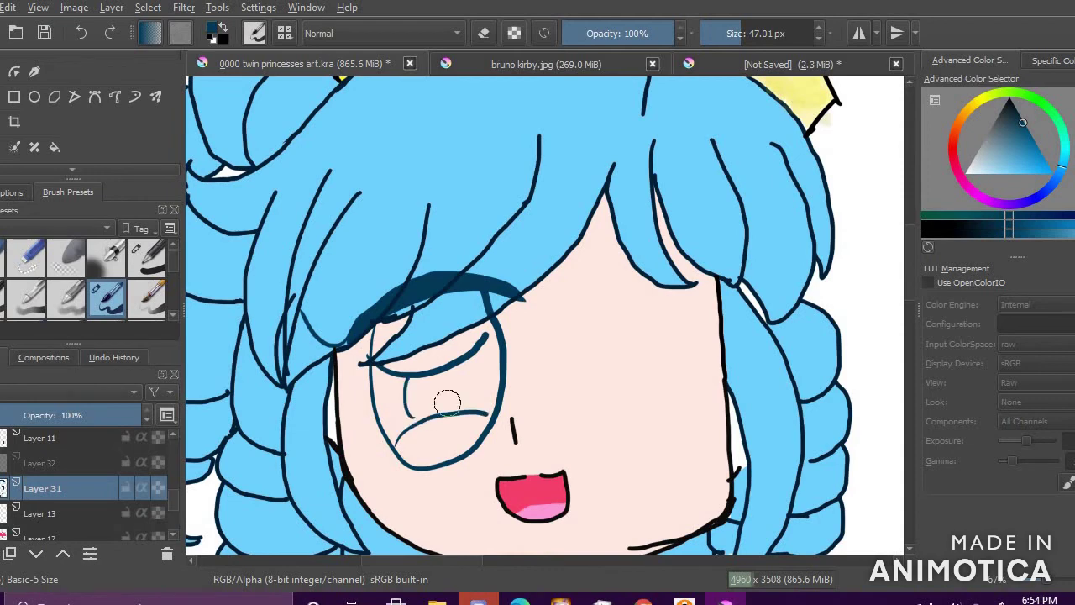
drag(462, 364, 460, 405)
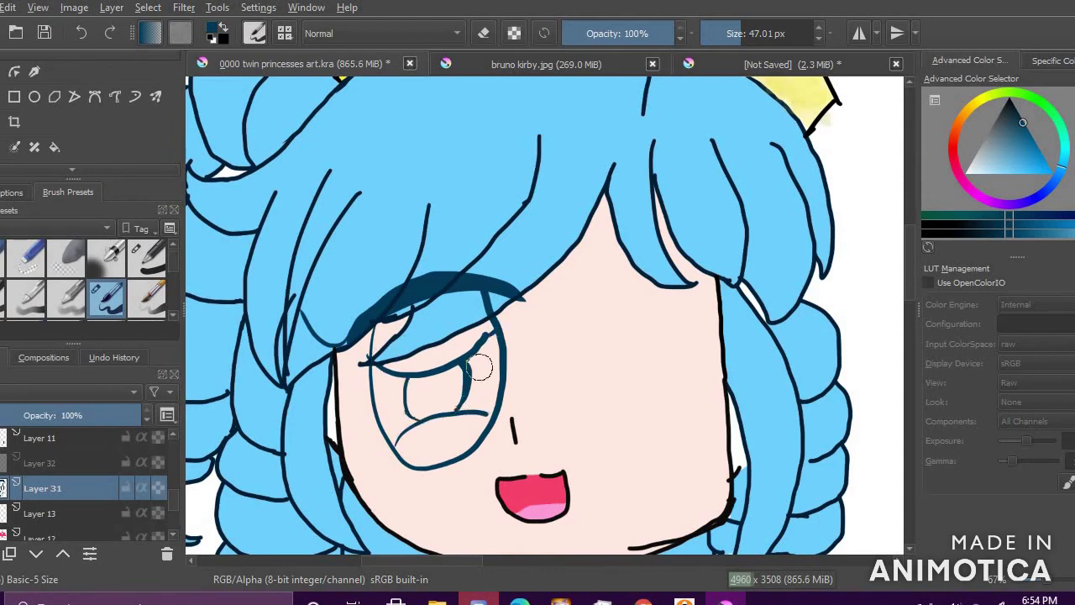
drag(485, 413, 489, 415)
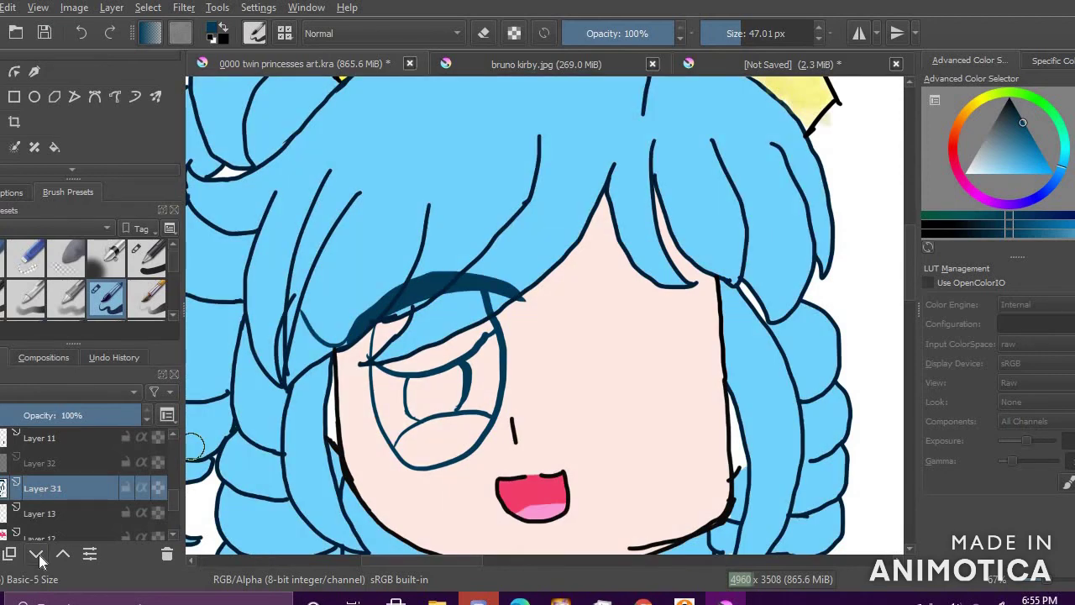
Step: Hide the flat colour Layer 13 and Layer 11 while keeping Layer 31 visible
click(0, 488)
click(0, 488)
click(0, 437)
click(0, 438)
click(0, 513)
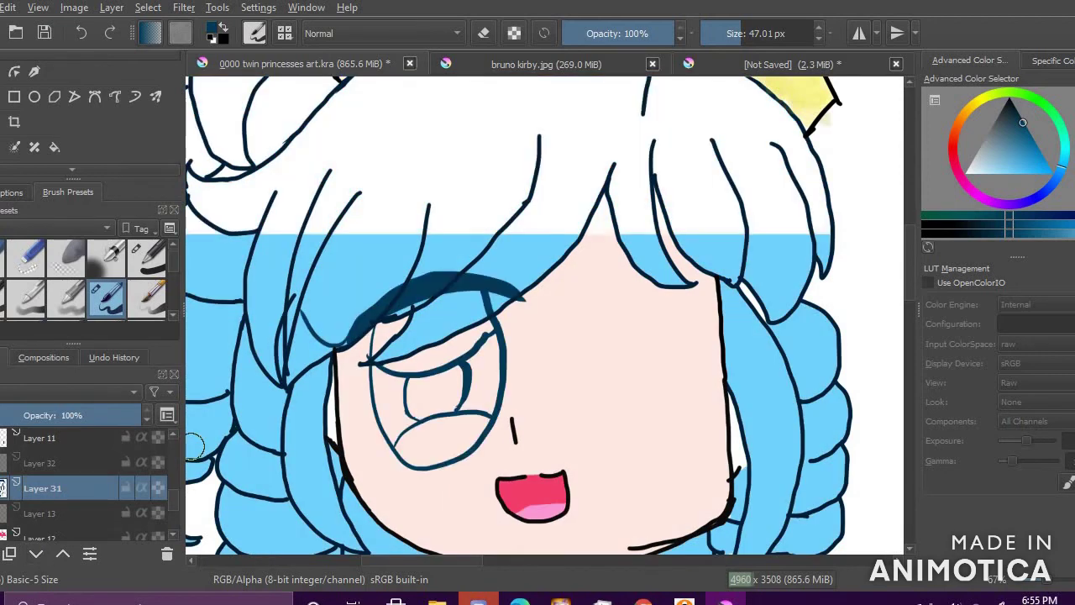
click(0, 438)
click(3, 462)
click(3, 462)
click(3, 462)
click(4, 462)
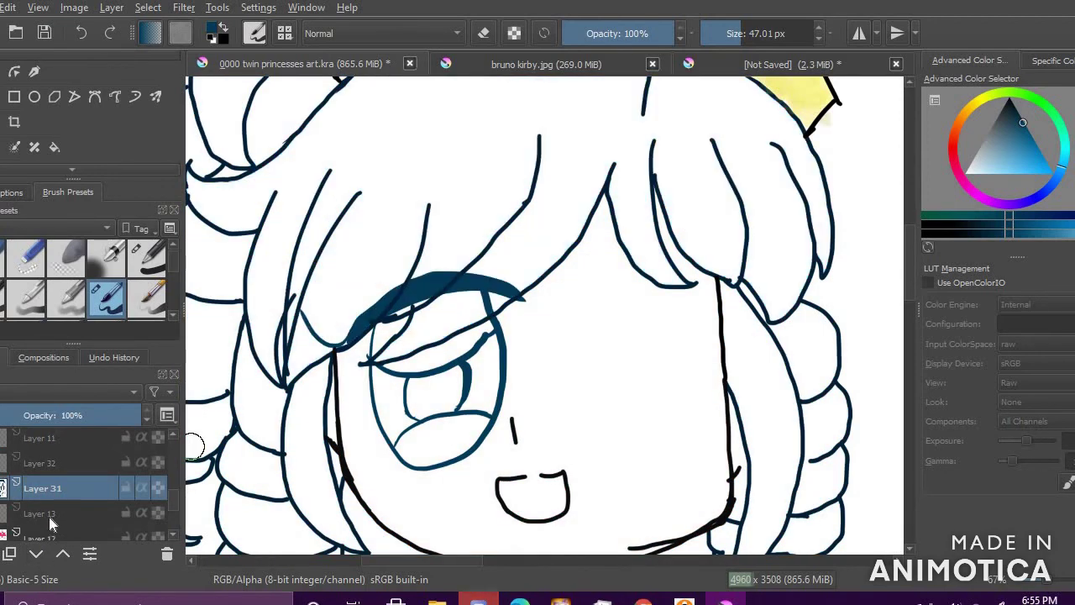
key(ctrl+z)
mouse_move(580, 300)
mouse_down()
mouse_move(701, 315)
mouse_move(640, 284)
mouse_up()
drag(703, 314, 689, 279)
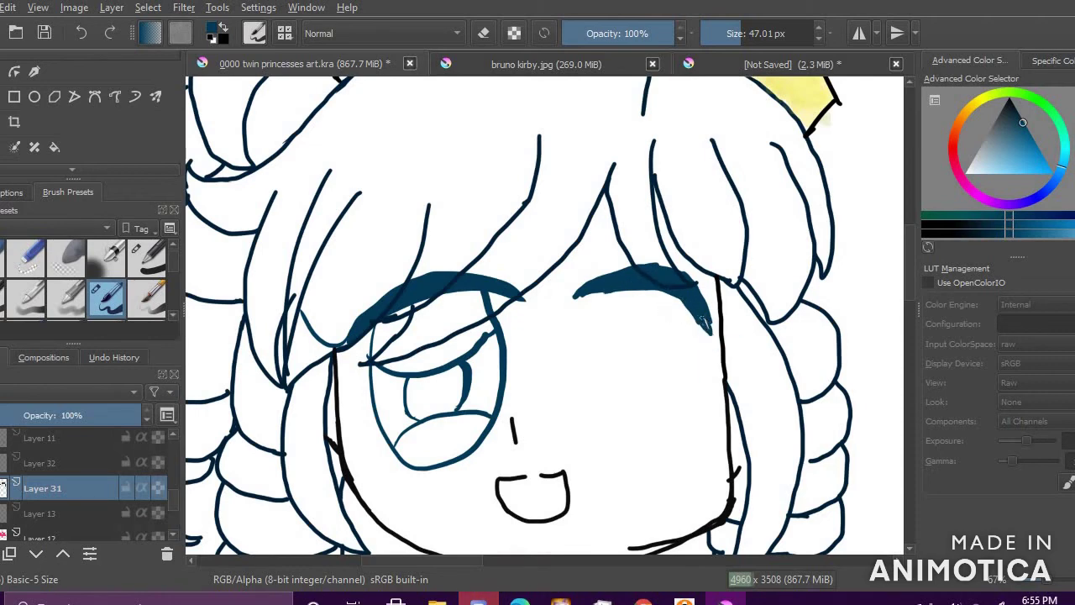
drag(693, 296, 715, 290)
drag(587, 313, 636, 439)
key(ctrl+z)
mouse_move(593, 295)
mouse_down()
mouse_move(722, 338)
mouse_move(658, 439)
mouse_move(710, 342)
mouse_up()
key(ctrl+z)
key(ctrl+z)
drag(589, 319, 704, 329)
key(ctrl+z)
mouse_move(590, 294)
mouse_down()
mouse_move(593, 378)
mouse_move(705, 310)
mouse_up()
scroll(663, 323, down, 4)
scroll(637, 330, up, 2)
scroll(637, 330, up, 5)
key(ctrl+z)
mouse_move(378, 151)
mouse_down()
mouse_move(600, 403)
mouse_move(603, 234)
mouse_up()
mouse_move(365, 257)
mouse_down()
mouse_move(458, 281)
mouse_move(588, 231)
mouse_up()
mouse_move(427, 416)
mouse_down()
mouse_move(480, 401)
mouse_move(598, 408)
mouse_up()
drag(450, 405, 448, 287)
mouse_move(552, 393)
mouse_down()
mouse_move(555, 278)
mouse_move(569, 372)
mouse_up()
key(ctrl+z)
key(ctrl+z)
drag(554, 275, 576, 399)
scroll(488, 175, down, 5)
scroll(487, 198, down, 3)
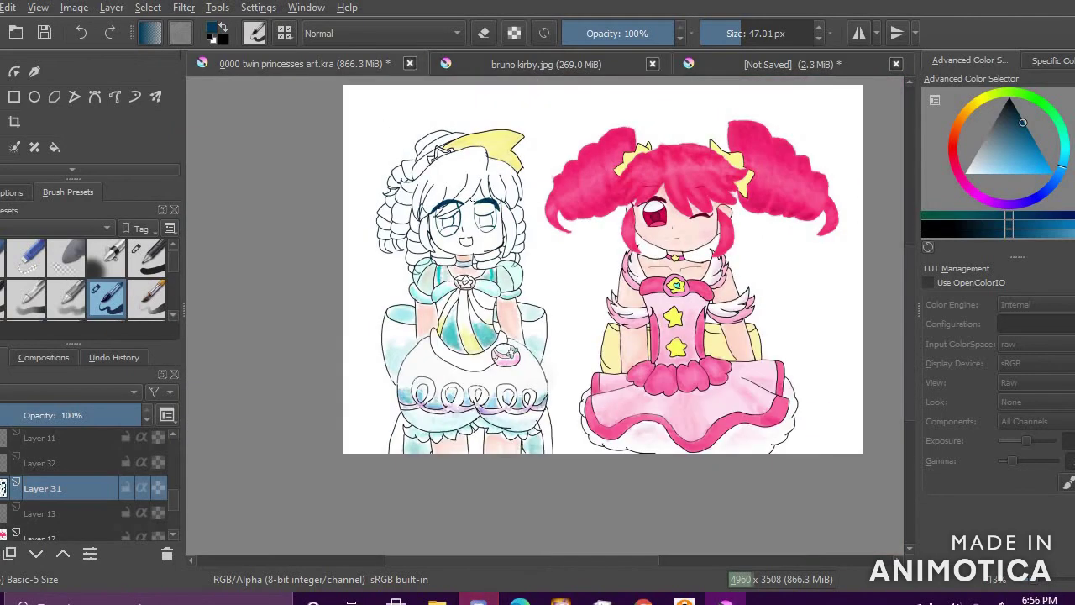
scroll(470, 195, up, 3)
key(ctrl+z)
key(ctrl+z)
key(ctrl+z)
key(ctrl+z)
key(ctrl+z)
key(ctrl+z)
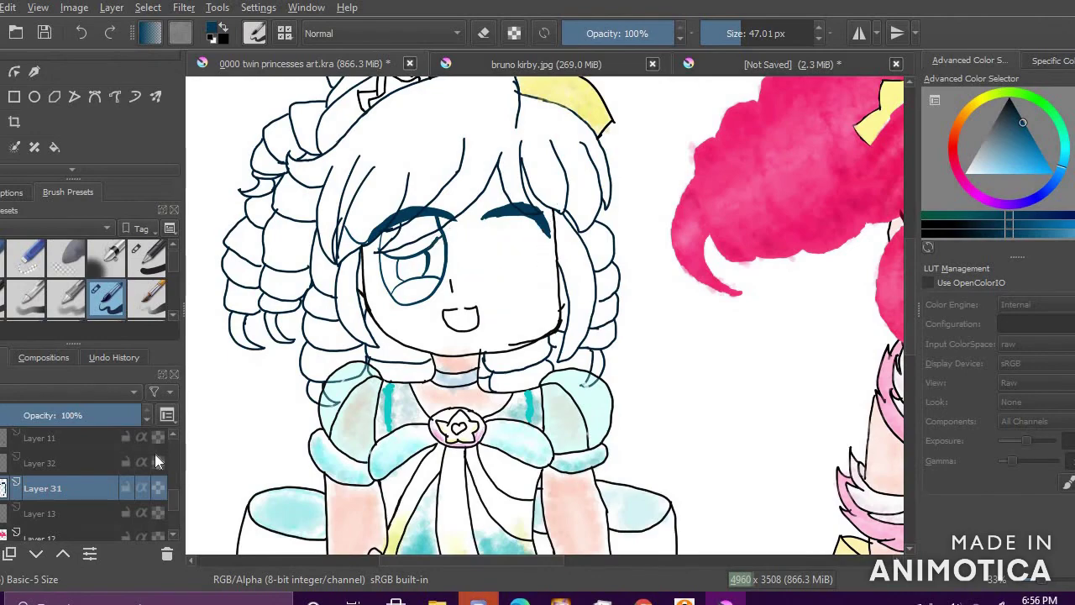
key(ctrl+z)
key(ctrl+z)
click(0, 489)
click(0, 489)
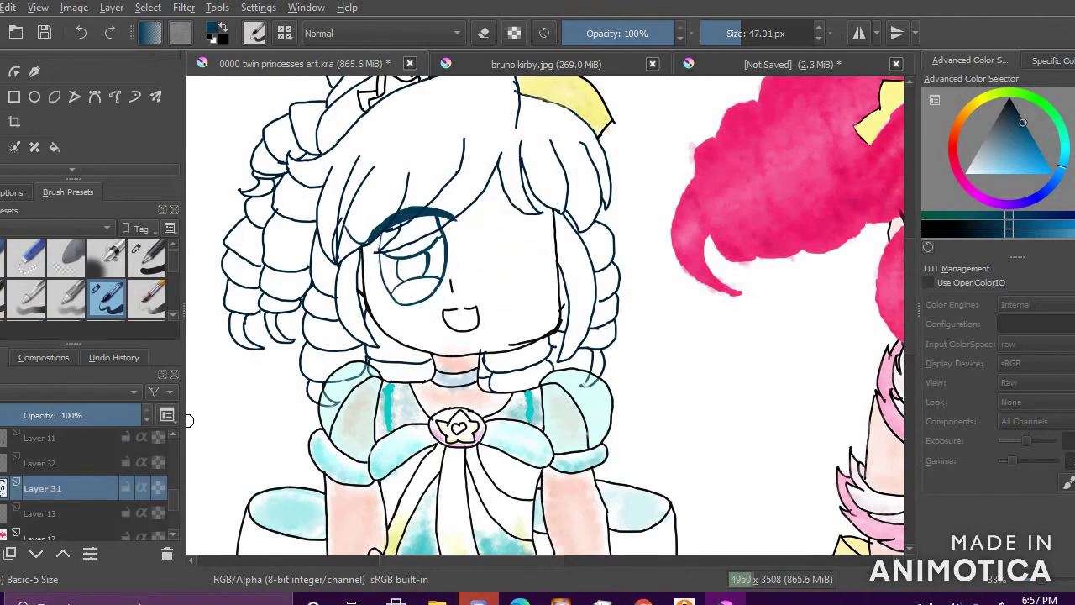
Step: Draw the second open eye with a thick arched lash line, a rounded outline and inner iris and pupil lines
scroll(497, 256, down, 1)
scroll(497, 256, up, 3)
mouse_move(455, 252)
mouse_down()
mouse_move(538, 225)
mouse_move(529, 395)
mouse_move(584, 248)
mouse_up()
mouse_move(485, 289)
mouse_down()
mouse_move(582, 257)
mouse_move(557, 254)
mouse_up()
key(ctrl+z)
key(ctrl+z)
drag(484, 313, 554, 300)
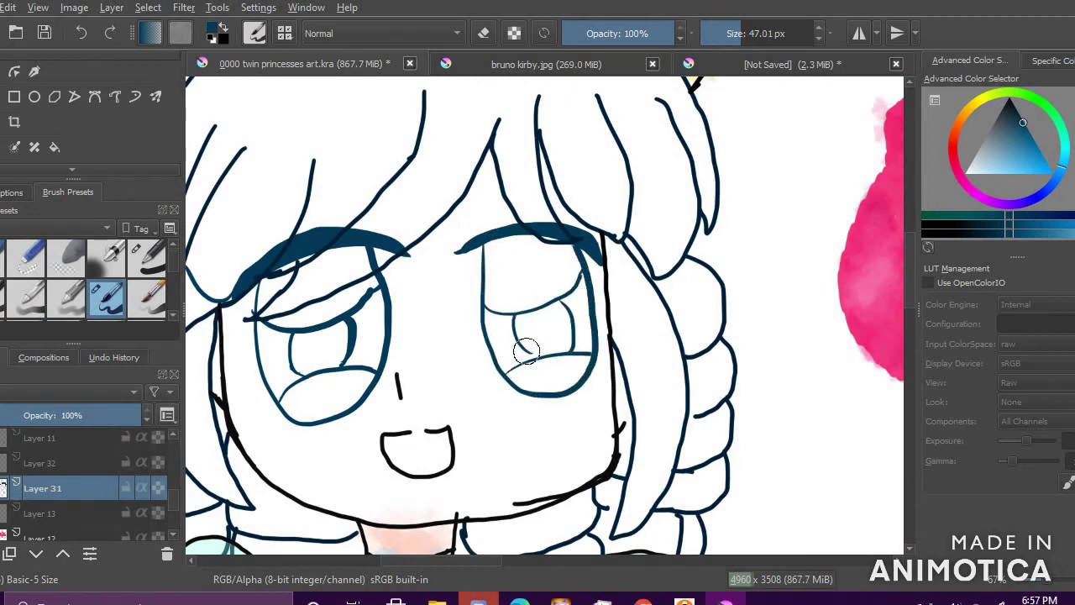
Step: Undo the second eye's inner lines and redraw its upper curve, pupil sides and lower iris curve
key(ctrl+z)
key(ctrl+z)
key(ctrl+z)
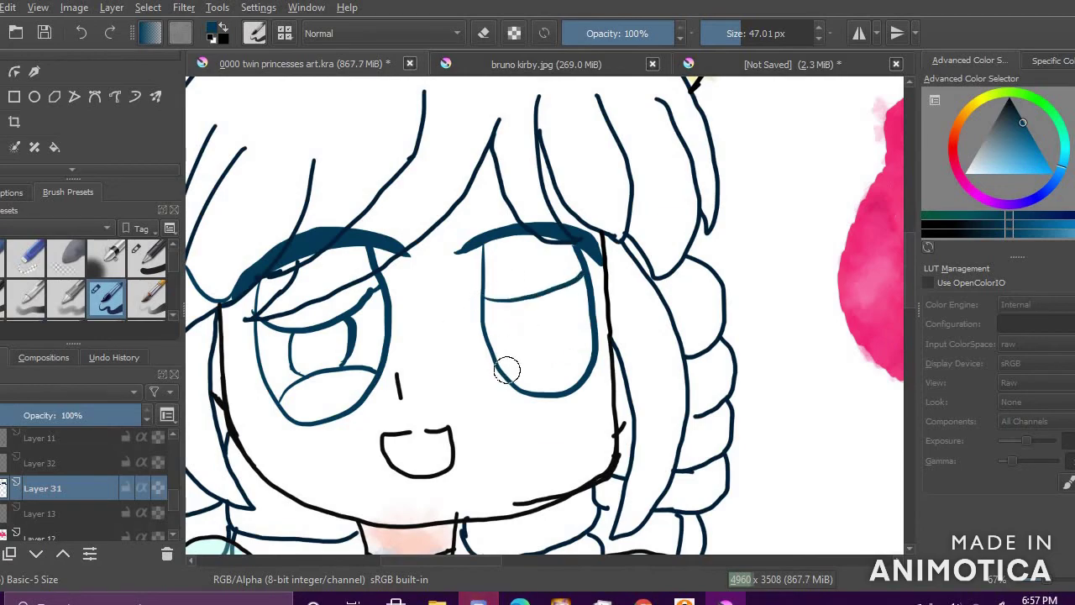
scroll(426, 115, down, 3)
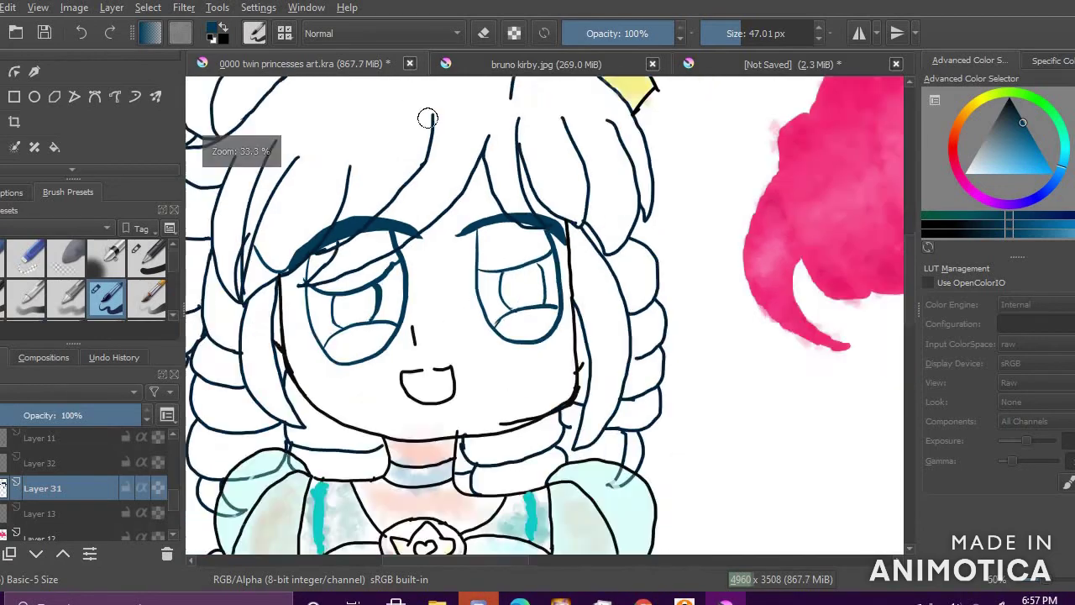
scroll(365, 147, up, 2)
scroll(365, 147, up, 3)
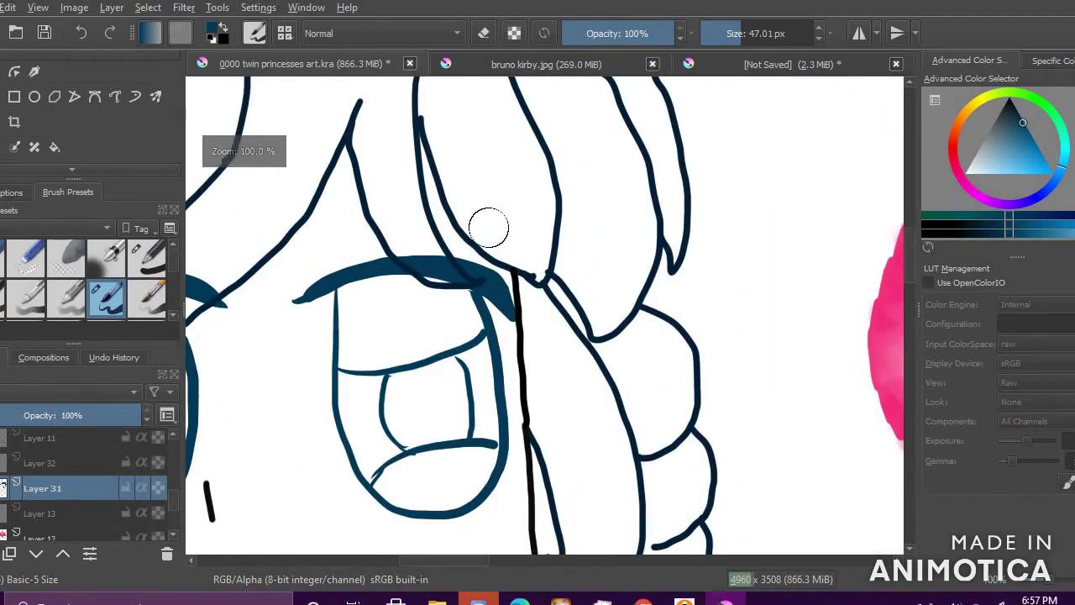
scroll(423, 148, down, 4)
scroll(366, 113, up, 3)
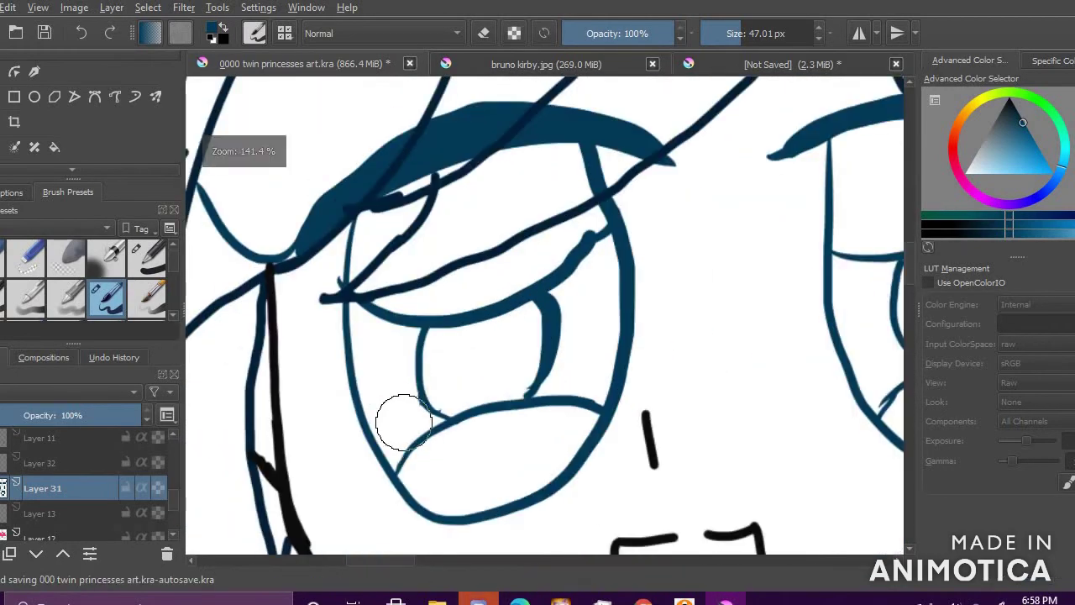
Step: Fill the irises and pupils of both of the blue-haired princess's eyes with bright turquoise
scroll(254, 225, down, 3)
scroll(235, 259, up, 2)
click(1065, 144)
mouse_move(1044, 157)
mouse_down()
mouse_move(1054, 174)
mouse_move(1006, 198)
mouse_up()
click(382, 261)
click(523, 235)
click(723, 233)
click(845, 198)
Step: Touch up the joints and edges of the second eye's pupil and lower iris lines in dark blue
ctrl+click(870, 235)
scroll(903, 225, up, 2)
key(b)
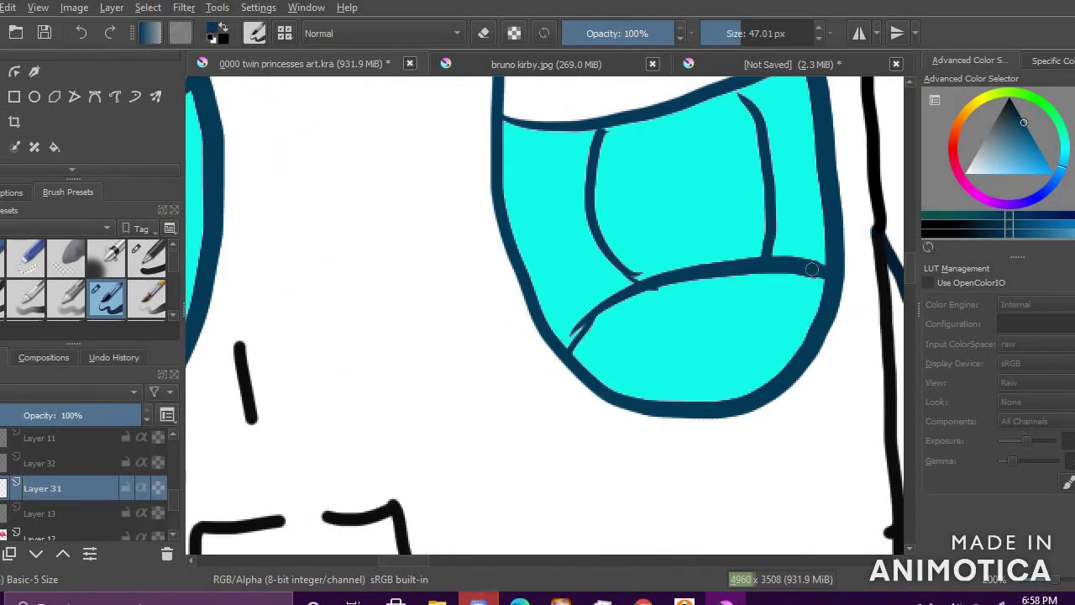
ctrl+click(814, 225)
key(x)
ctrl+click(630, 272)
drag(630, 273, 642, 280)
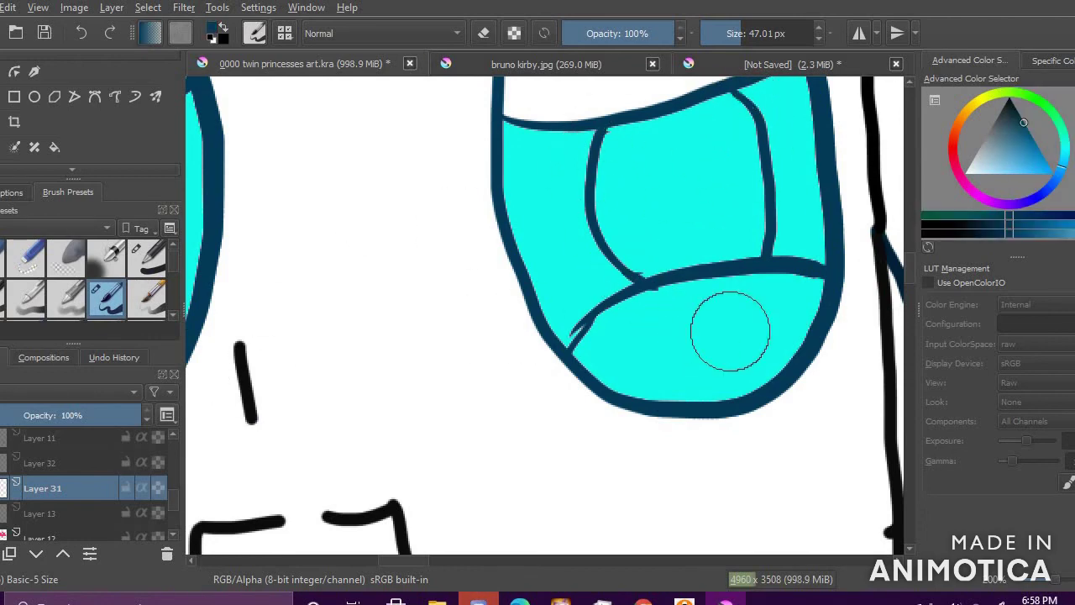
Step: Fill the lower iris section of both eyes with a pale turquoise
click(1024, 190)
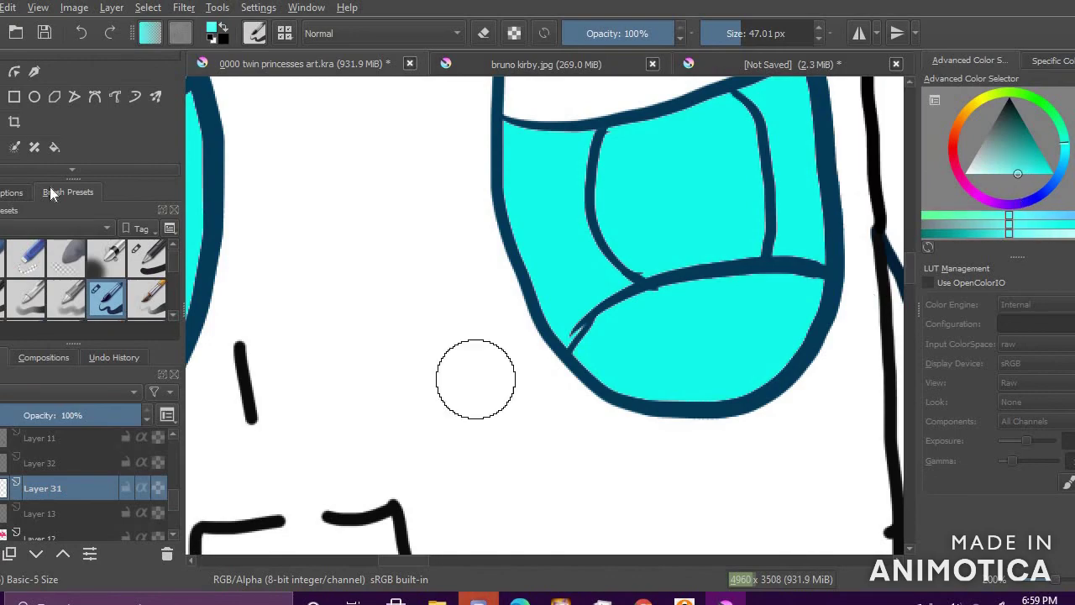
key(f)
click(670, 331)
click(997, 179)
click(703, 315)
scroll(705, 316, down, 6)
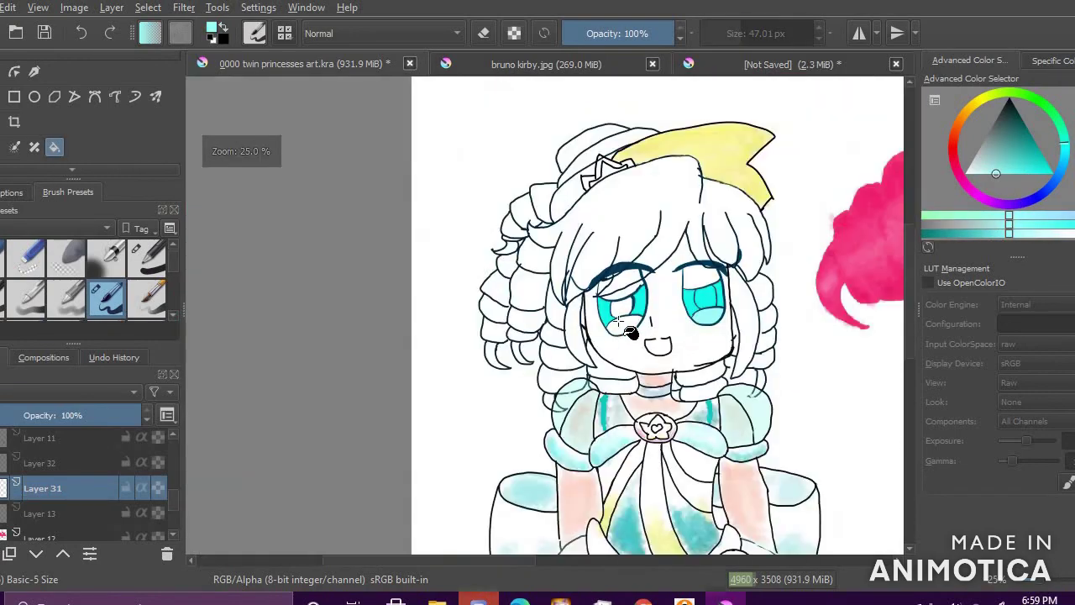
scroll(626, 321, up, 4)
click(627, 349)
Step: Fill the pupils of both eyes with a darker teal
click(1031, 152)
click(620, 284)
scroll(741, 337, down, 2)
click(837, 294)
Step: Bring back the flat colours and paint the area above the first eye's iris white on a new Layer 33
scroll(710, 250, down, 4)
scroll(718, 238, up, 4)
scroll(723, 252, up, 5)
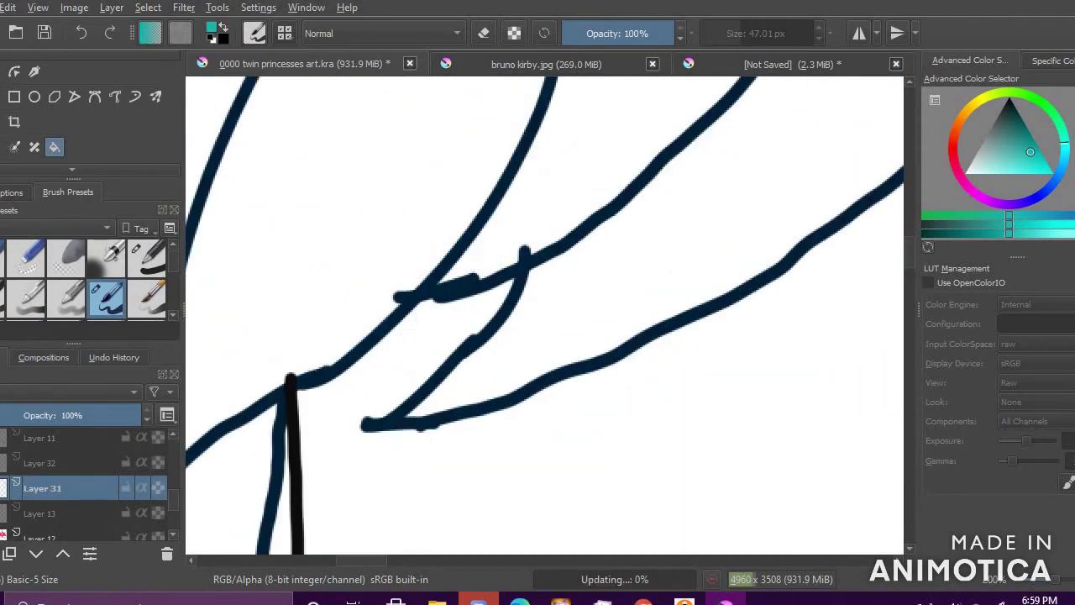
drag(36, 524, 36, 526)
scroll(36, 512, down, 2)
scroll(36, 495, up, 1)
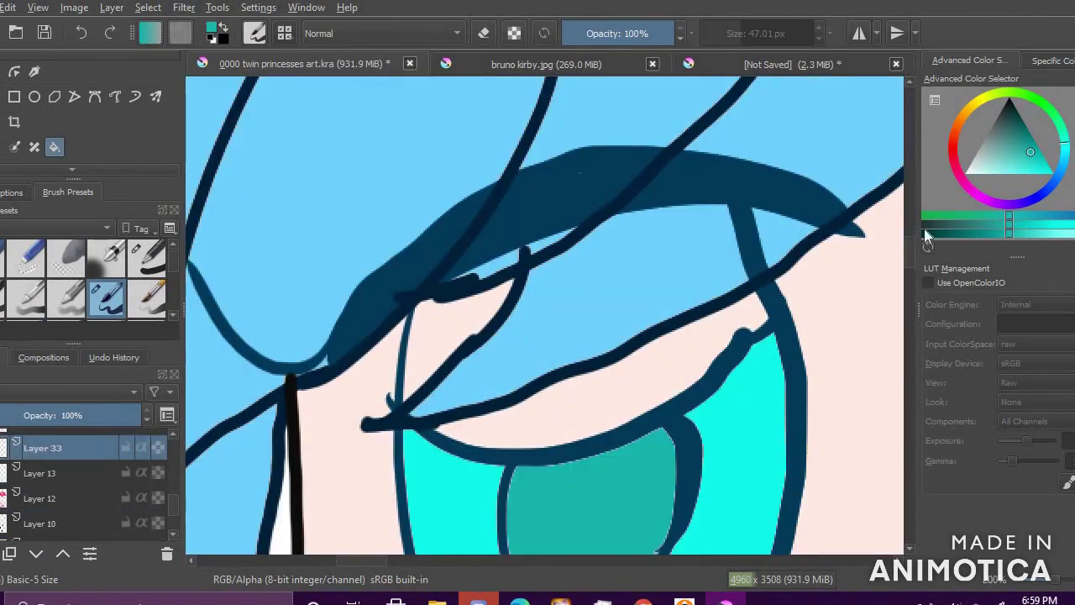
click(965, 174)
key(b)
mouse_move(490, 351)
mouse_down()
mouse_move(461, 324)
mouse_move(610, 386)
mouse_move(697, 312)
mouse_move(501, 263)
mouse_move(439, 409)
mouse_move(492, 434)
mouse_up()
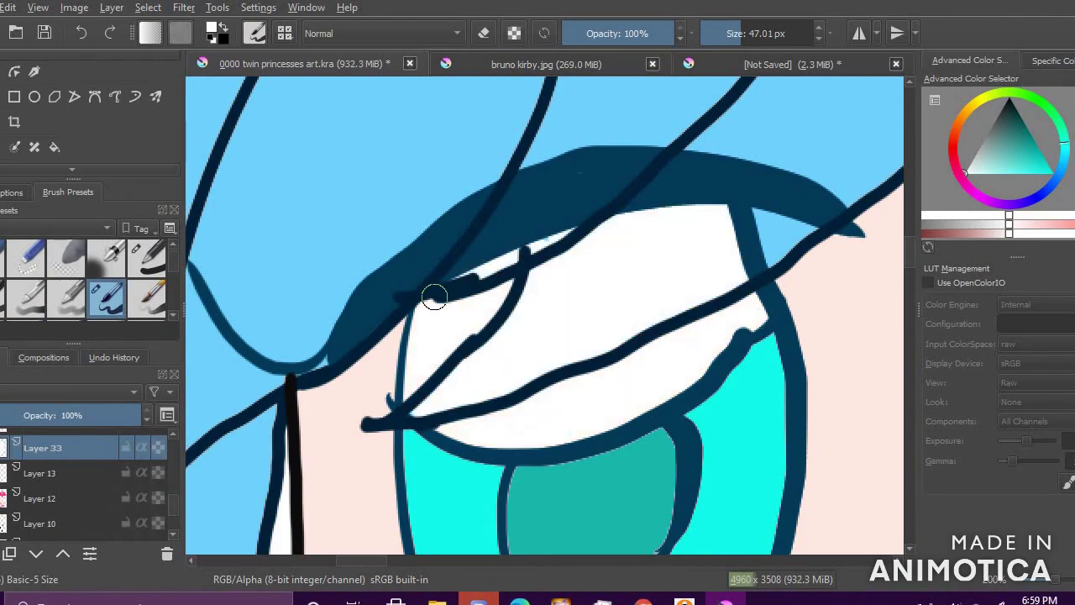
Step: Paint the area between the second eye's upper lash and iris white on Layer 33
scroll(519, 237, down, 5)
scroll(652, 286, up, 5)
mouse_move(410, 208)
mouse_down()
mouse_move(455, 272)
mouse_move(638, 245)
mouse_move(499, 336)
mouse_move(387, 328)
mouse_move(459, 283)
mouse_up()
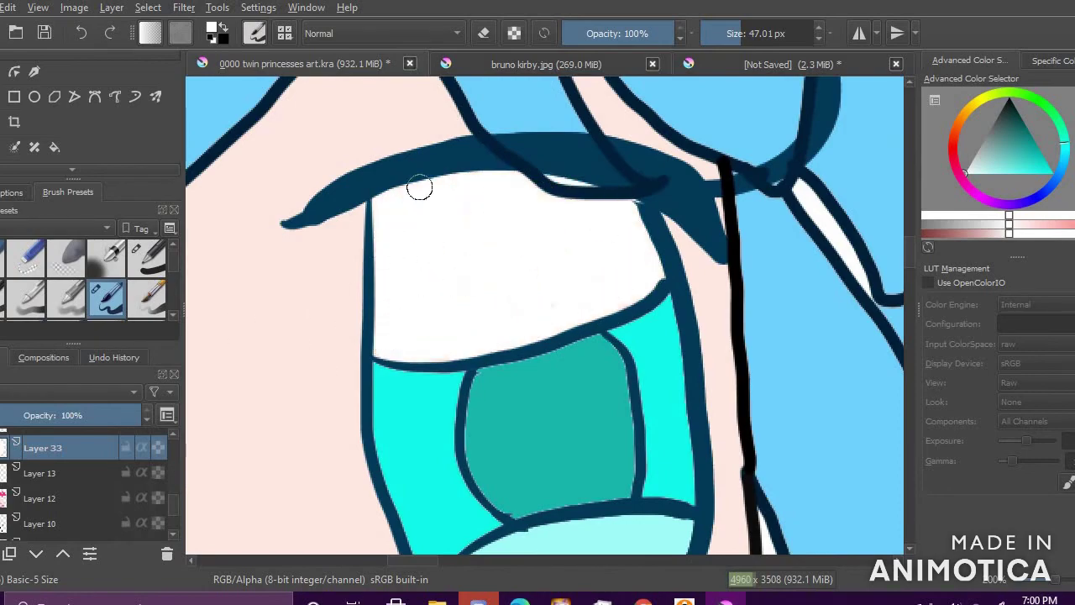
scroll(448, 156, down, 4)
scroll(378, 187, up, 1)
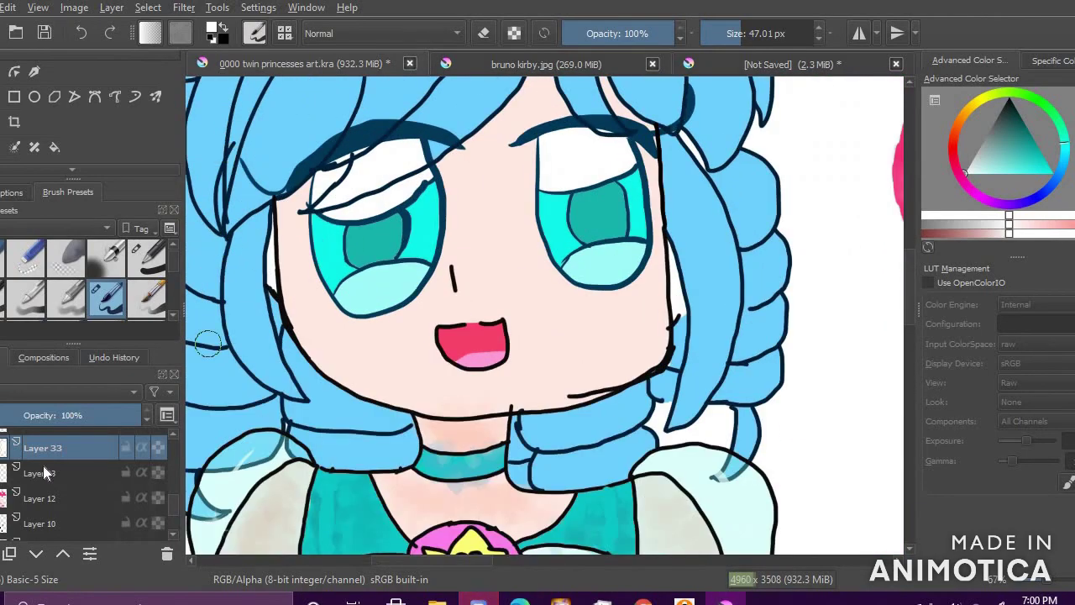
Step: Make Layer 31 active and choose dark blue for the lower lash lines
scroll(43, 471, up, 1)
click(43, 487)
click(1023, 123)
click(1054, 182)
drag(325, 336, 351, 340)
key(ctrl+z)
click(1062, 166)
drag(528, 254, 524, 288)
key(ctrl+z)
scroll(336, 307, up, 3)
drag(353, 346, 506, 323)
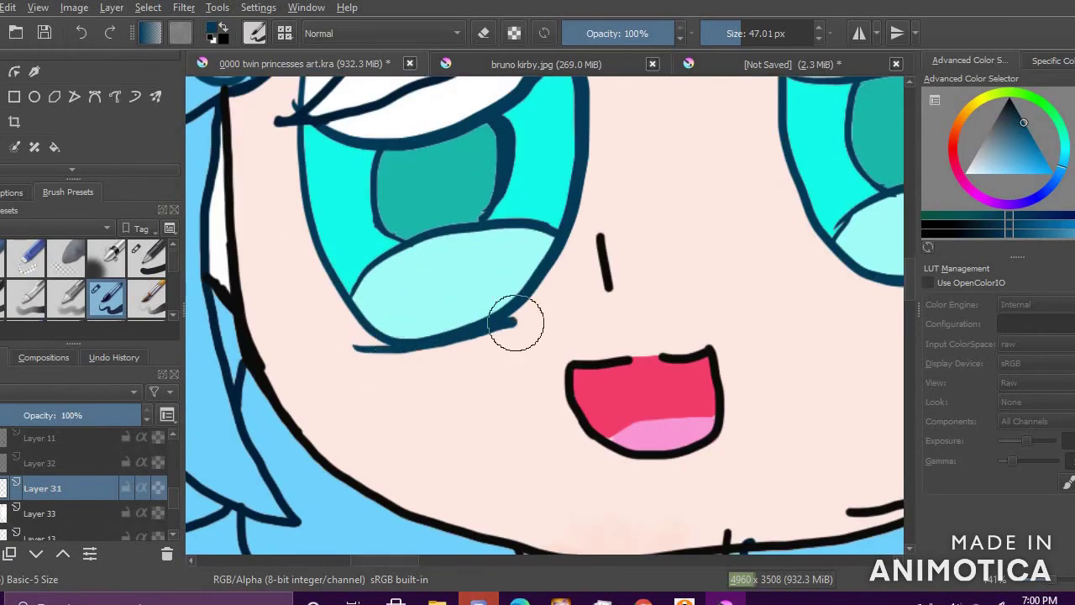
key(ctrl+z)
Step: Try dark blue lower lash lines beneath the first eye and across the second eye's lower iris, and undo both
drag(351, 352, 537, 328)
scroll(466, 324, down, 5)
scroll(541, 318, up, 5)
mouse_move(460, 282)
mouse_down()
mouse_move(498, 287)
mouse_move(684, 255)
mouse_up()
scroll(509, 181, down, 5)
scroll(471, 211, up, 5)
scroll(392, 395, down, 1)
ctrl+click(428, 399)
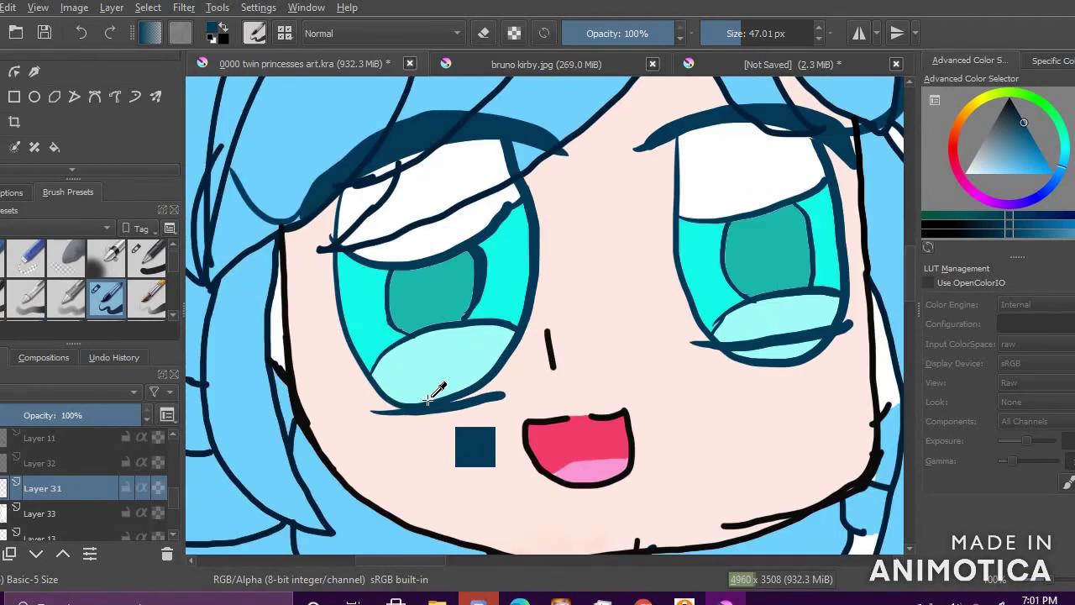
key(ctrl+z)
key(ctrl+z)
Step: Redraw the dark blue lower lash lines across the lower irises of both eyes, with small flicks at the corners
drag(399, 388, 525, 346)
mouse_move(693, 343)
mouse_down()
mouse_move(818, 342)
mouse_move(844, 328)
mouse_up()
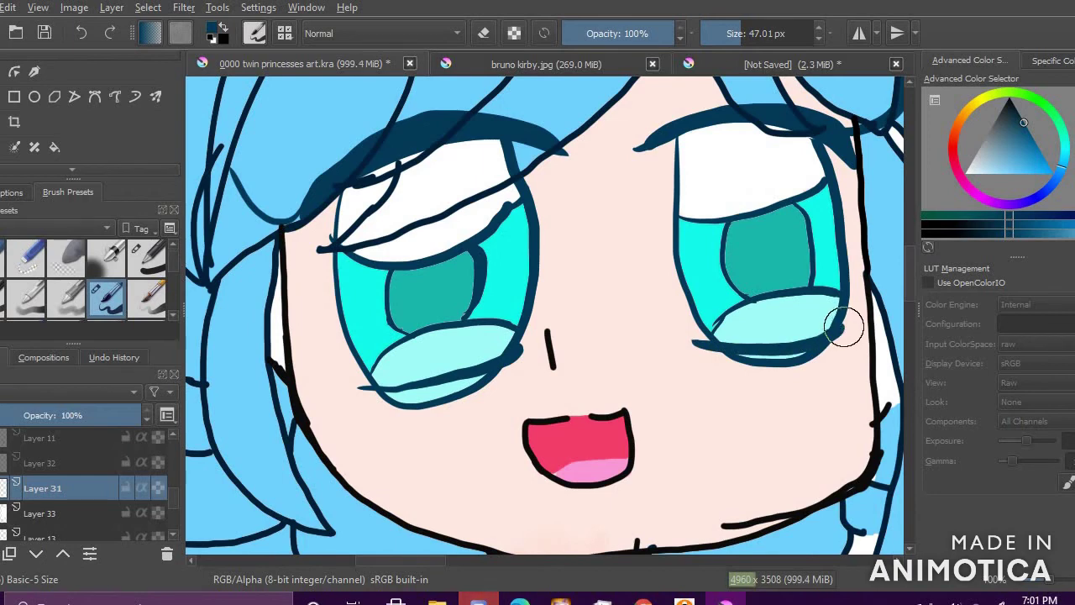
key(ctrl+z)
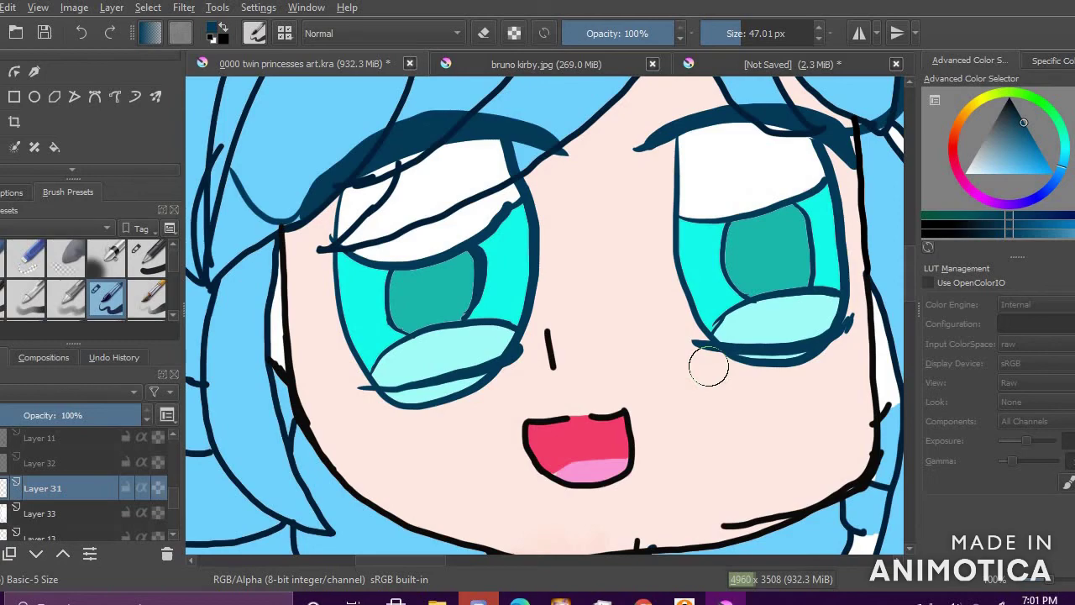
scroll(709, 367, down, 10)
scroll(689, 353, up, 10)
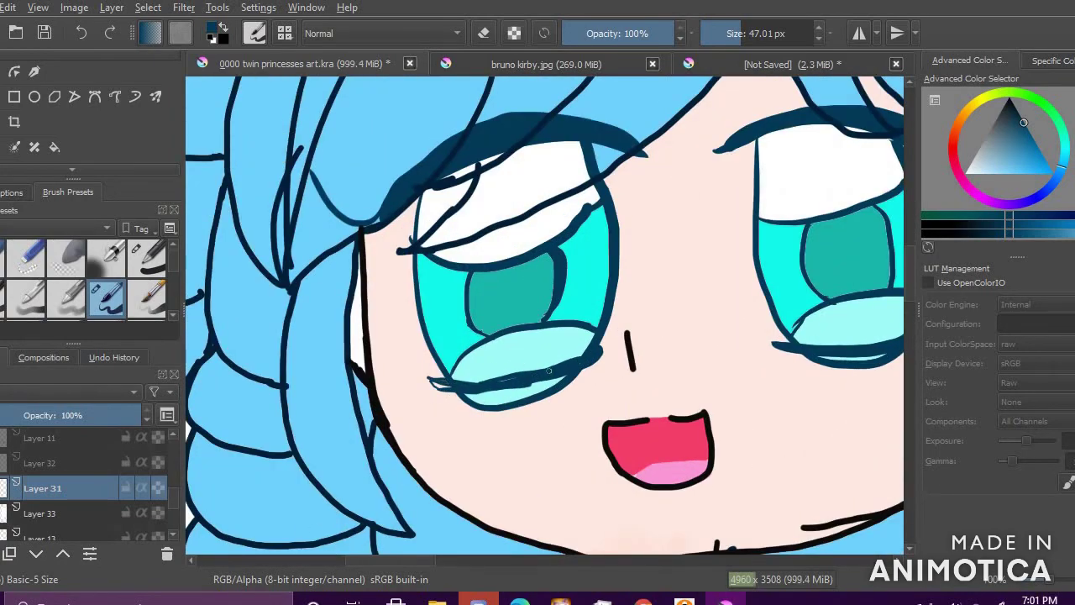
scroll(609, 244, down, 5)
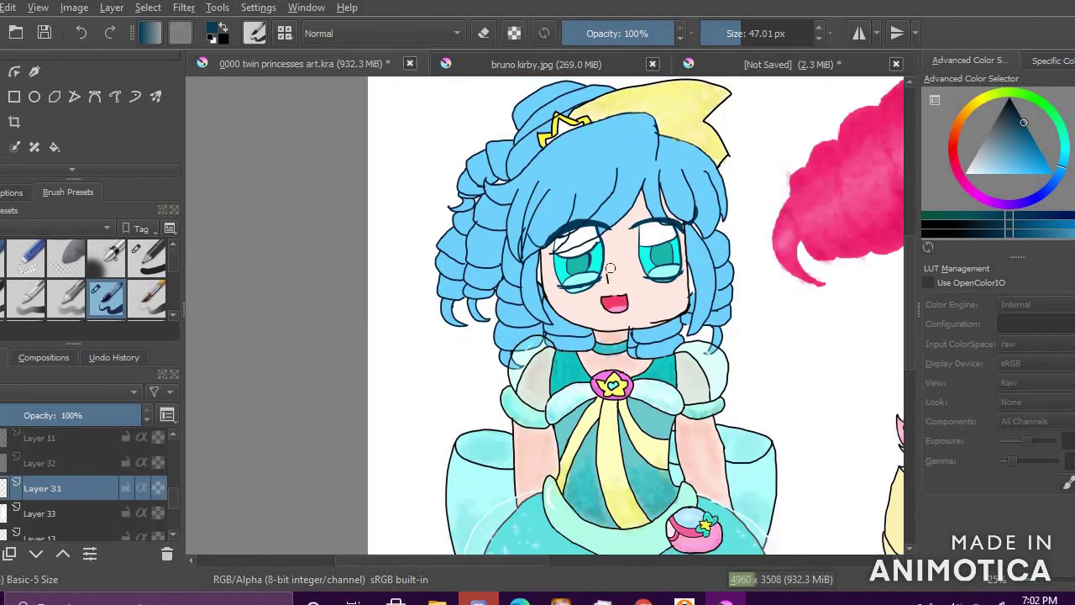
Step: Show the Layer 11 line art again and hide the blue hair texture on Layer 24
scroll(84, 487, up, 6)
click(1, 487)
scroll(84, 487, down, 3)
scroll(2, 487, down, 2)
click(2, 477)
click(1, 476)
click(2, 501)
click(2, 502)
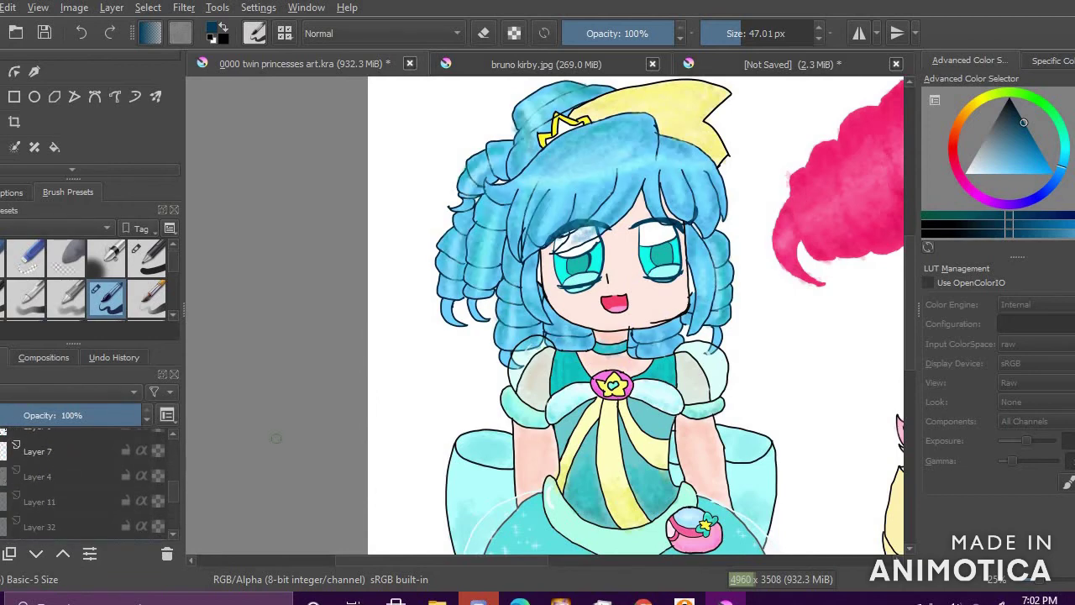
click(2, 502)
click(1, 527)
click(2, 527)
scroll(2, 504, up, 5)
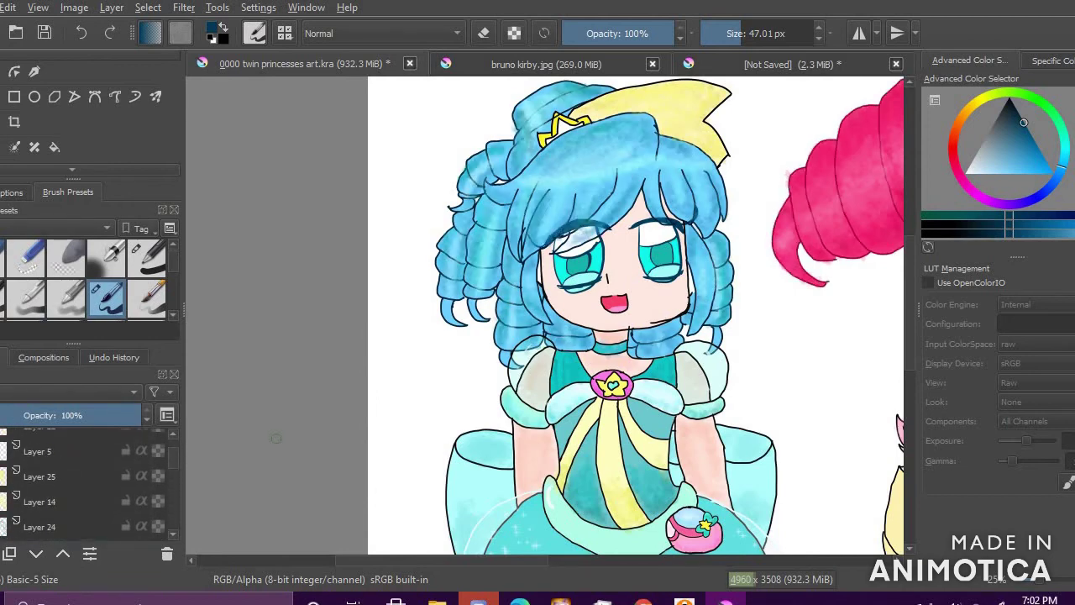
click(1, 527)
Step: Examine the blue-haired princess's redrawn eyes up close and beside the pink-haired princess
scroll(594, 207, up, 2)
scroll(633, 373, down, 3)
scroll(757, 361, up, 5)
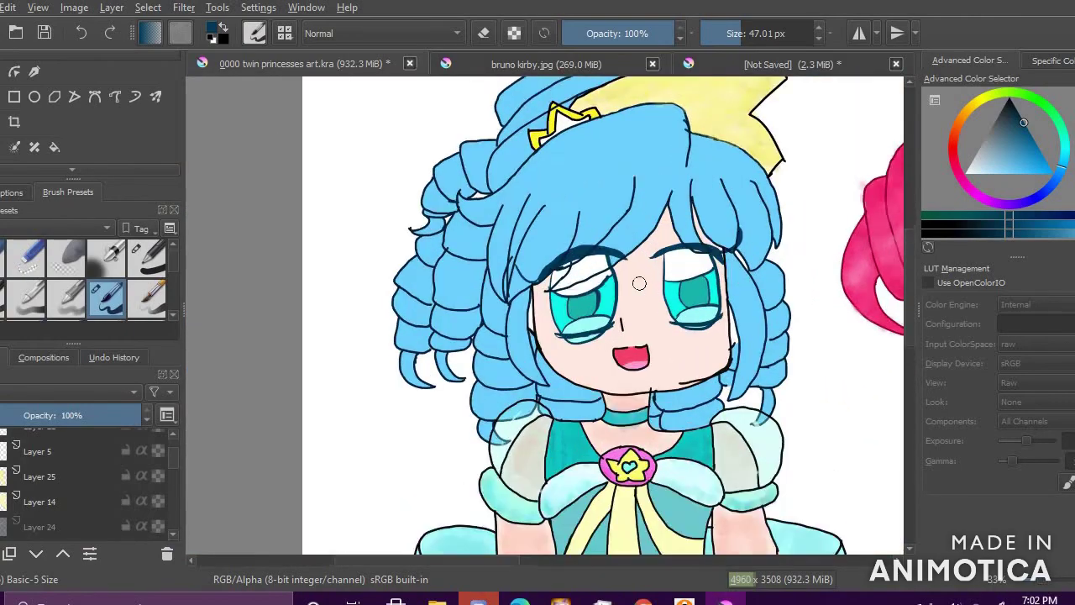
scroll(621, 332, down, 5)
scroll(616, 305, up, 5)
scroll(603, 329, down, 9)
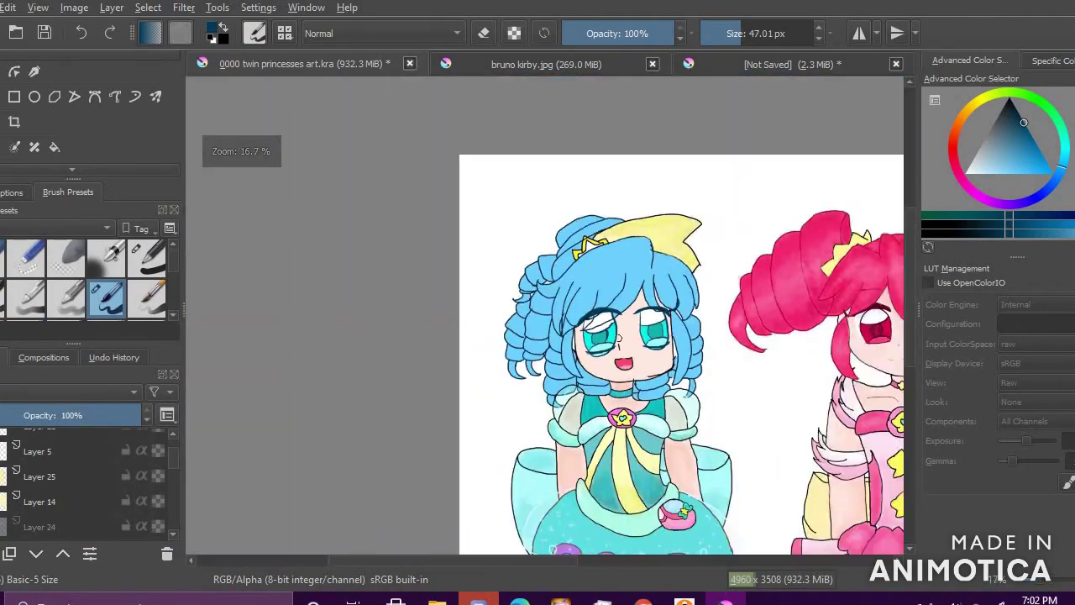
scroll(748, 311, up, 6)
scroll(292, 522, down, 3)
scroll(291, 522, down, 2)
scroll(278, 505, up, 4)
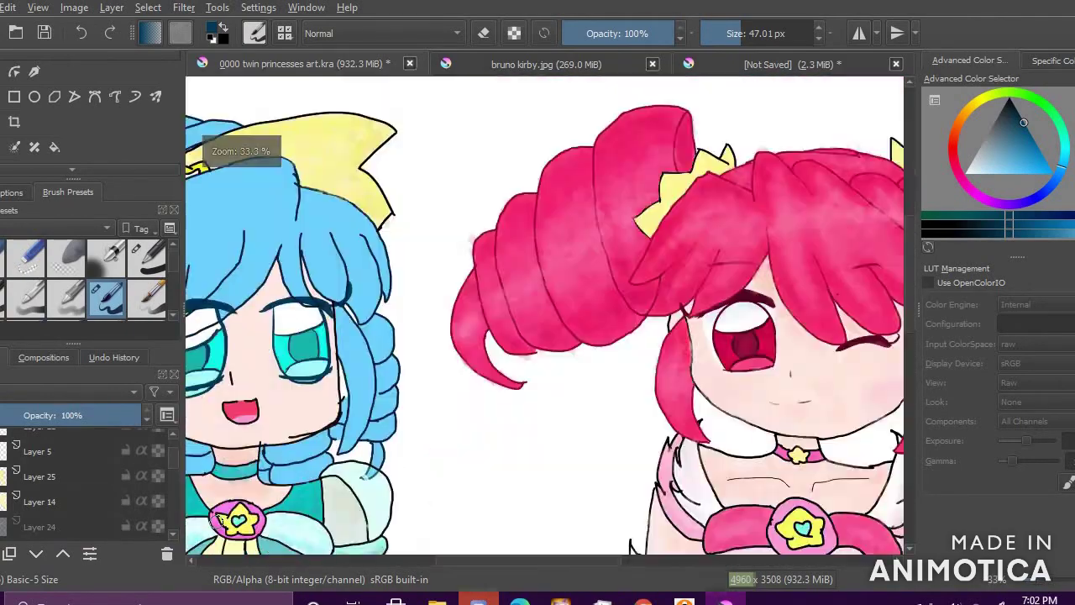
scroll(336, 420, down, 2)
scroll(392, 353, up, 4)
Step: Erase the parts of both eyes that extend below the lower lash lines, working on Layer 31
drag(174, 459, 176, 502)
click(2, 496)
click(2, 496)
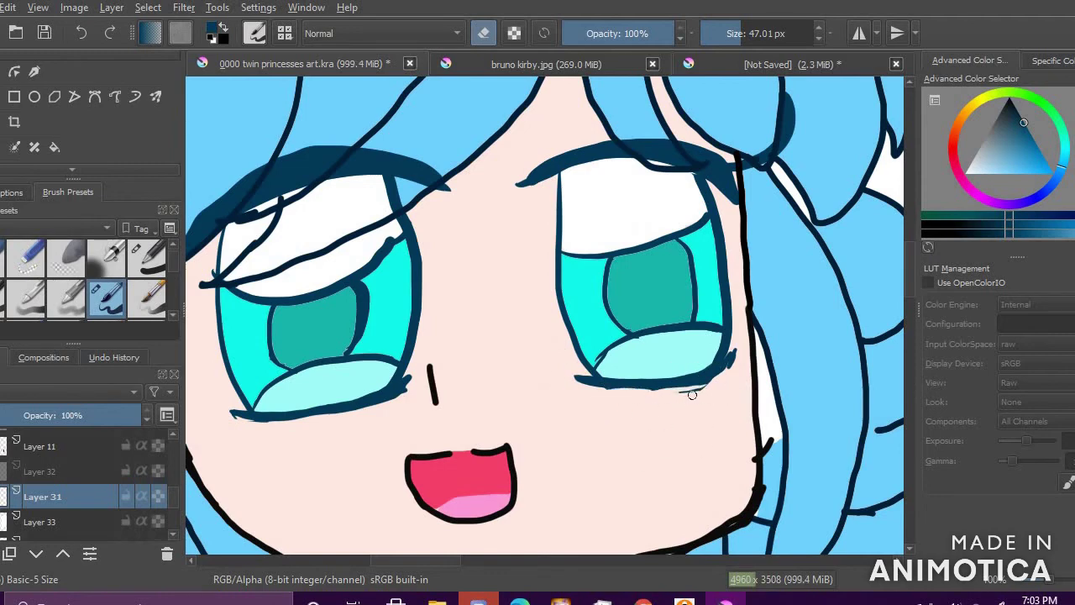
scroll(644, 414, down, 5)
scroll(658, 425, up, 5)
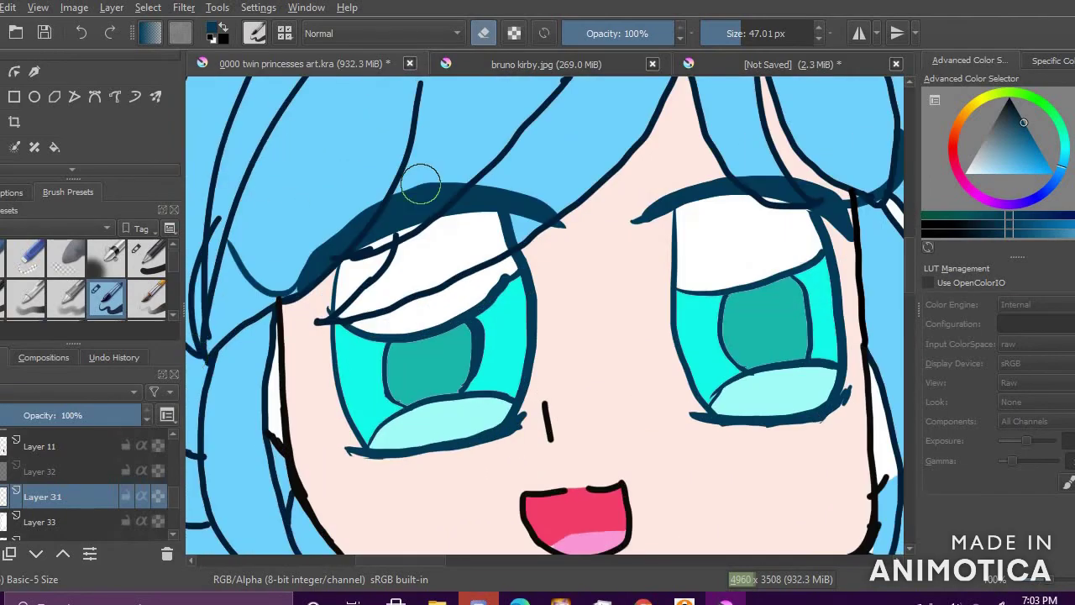
scroll(473, 386, up, 1)
scroll(479, 391, down, 2)
scroll(658, 439, up, 1)
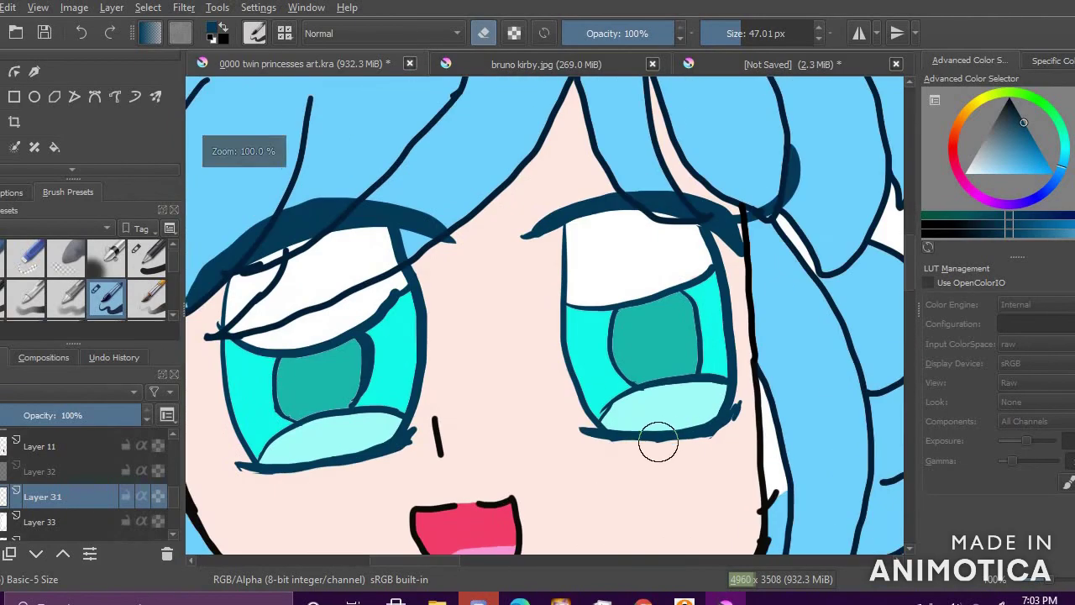
Step: Paint white sclera along both sides of each eye on Layer 33
click(37, 524)
ctrl+click(865, 241)
scroll(264, 263, up, 1)
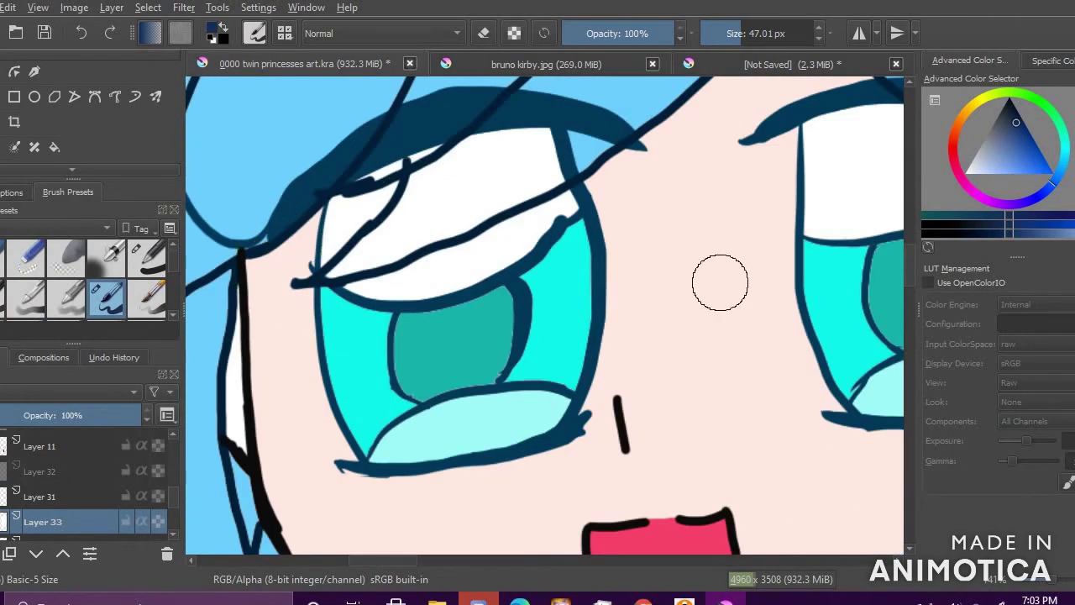
click(965, 174)
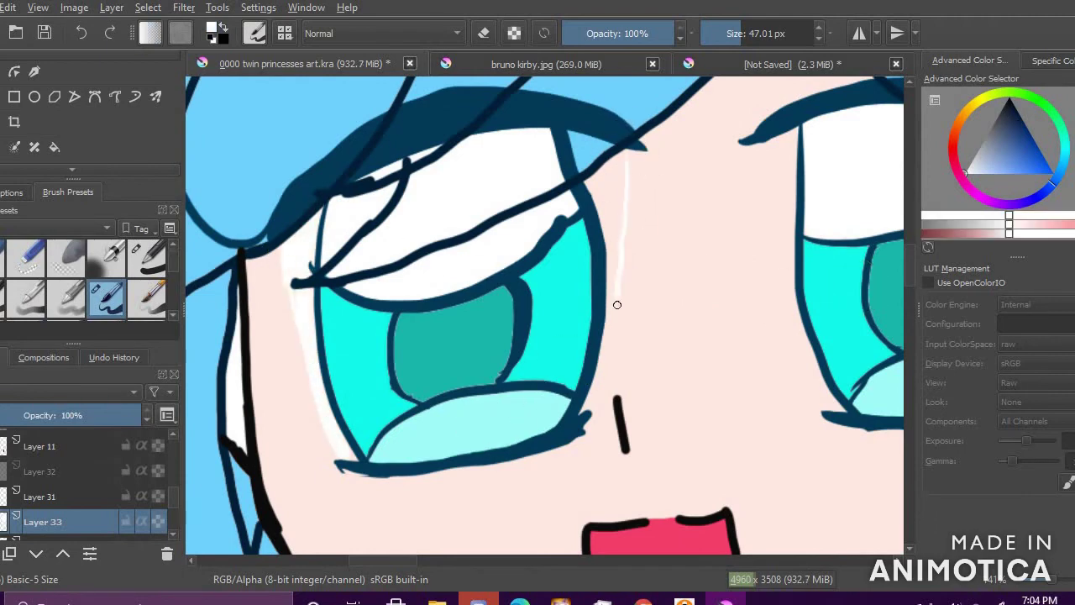
drag(616, 198, 592, 184)
drag(759, 150, 758, 185)
mouse_move(830, 400)
mouse_down()
mouse_move(797, 361)
mouse_move(764, 146)
mouse_up()
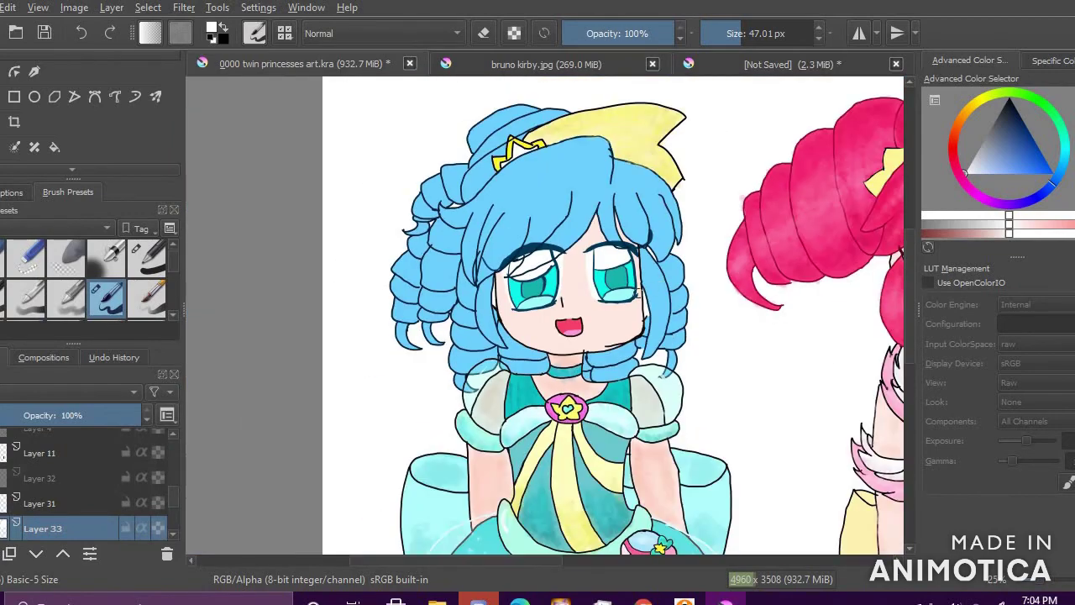
scroll(648, 283, up, 4)
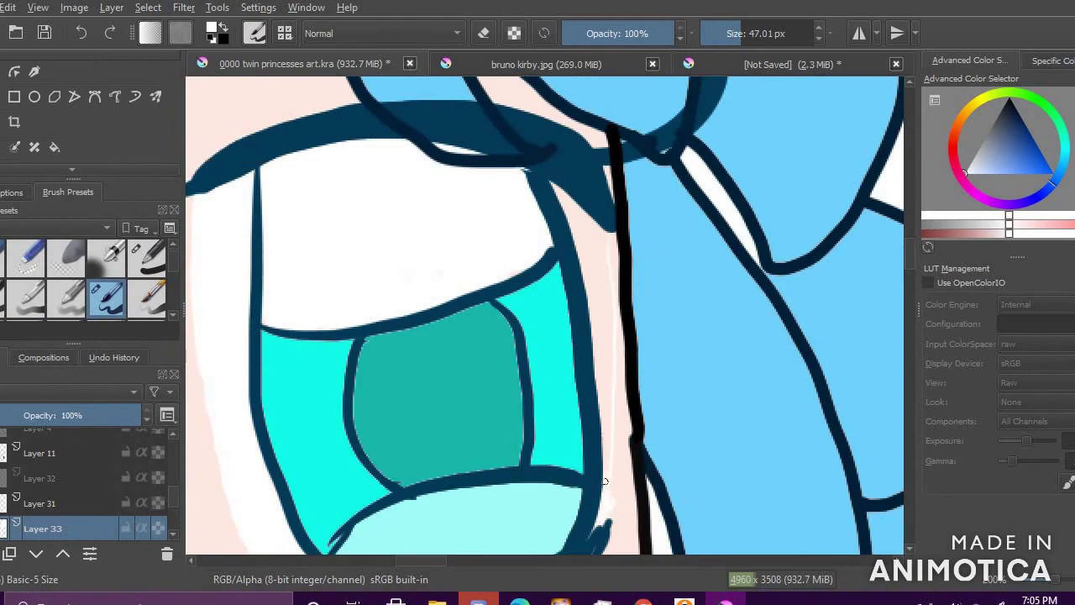
mouse_move(604, 481)
mouse_down()
mouse_move(611, 276)
mouse_move(575, 252)
mouse_up()
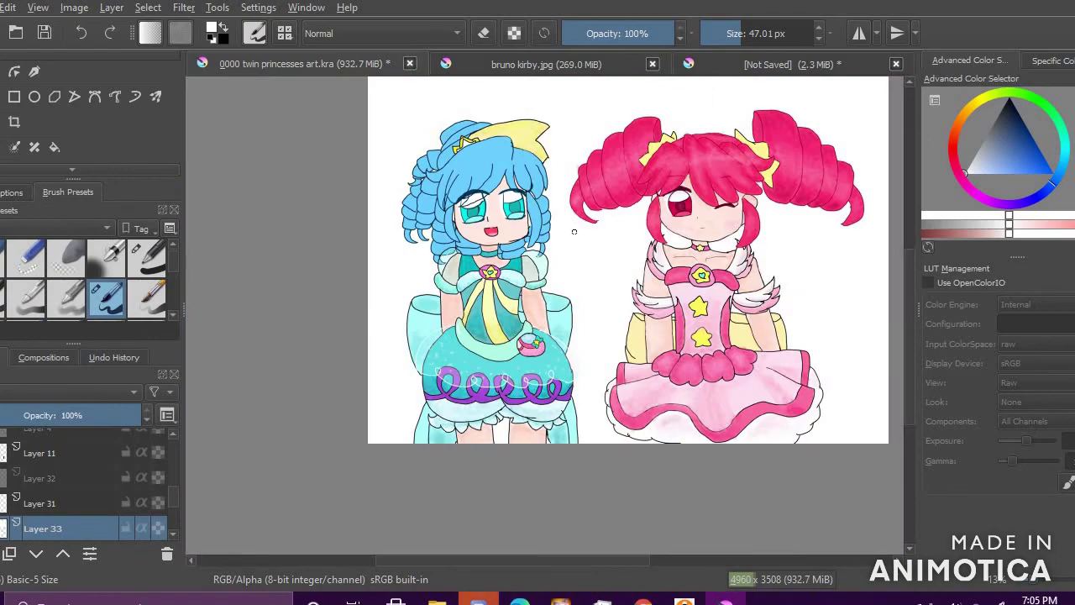
Step: Add Layer 34 and shade the first eye's upper white in pale grey-blue with the Watercolor Texture brush
scroll(548, 214, up, 4)
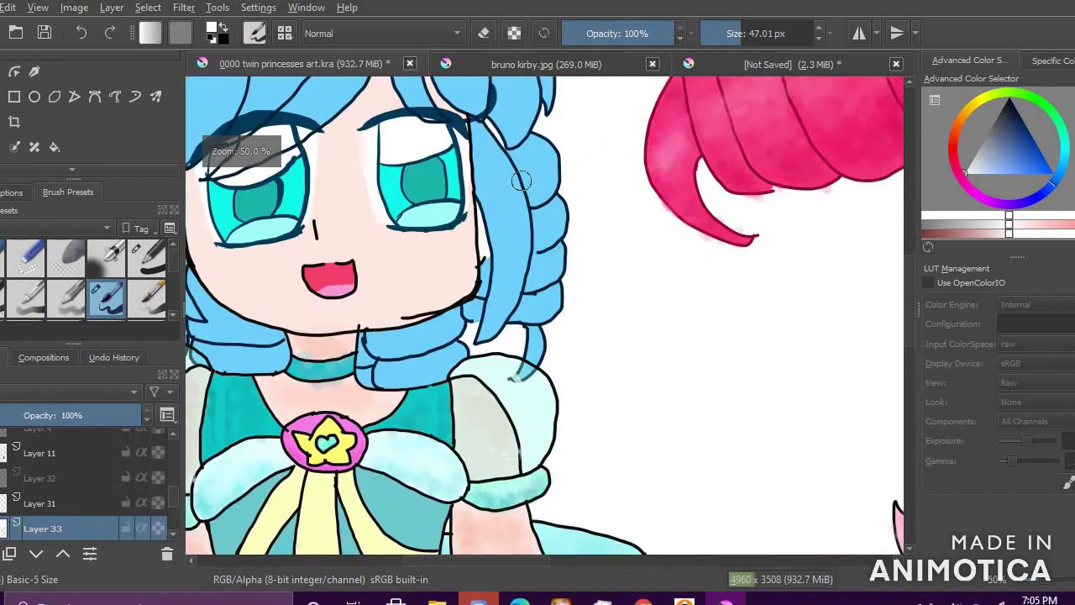
scroll(506, 173, down, 2)
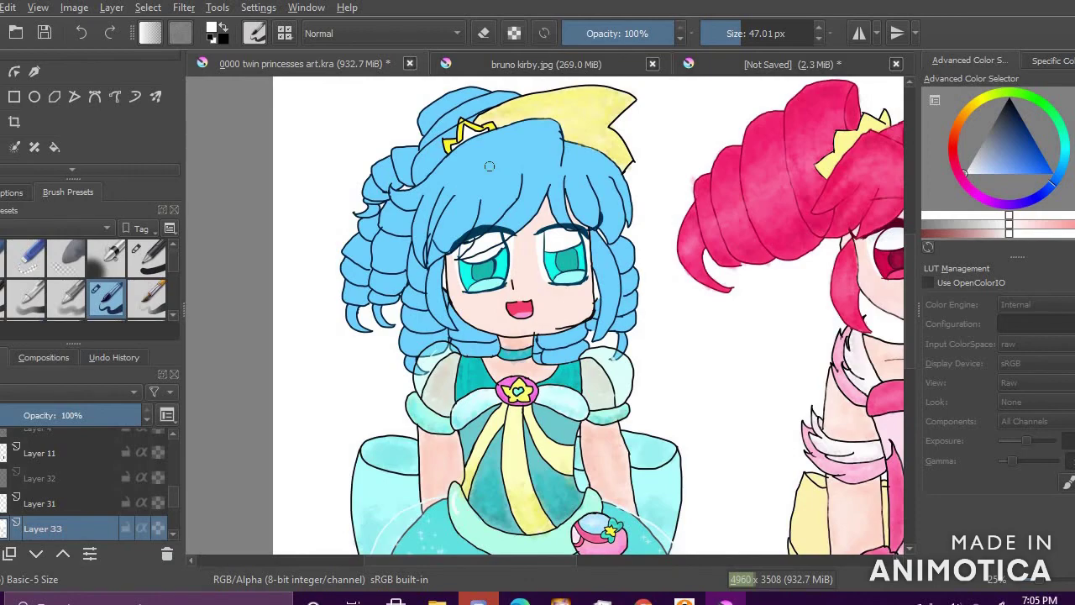
scroll(490, 166, down, 3)
scroll(501, 172, up, 6)
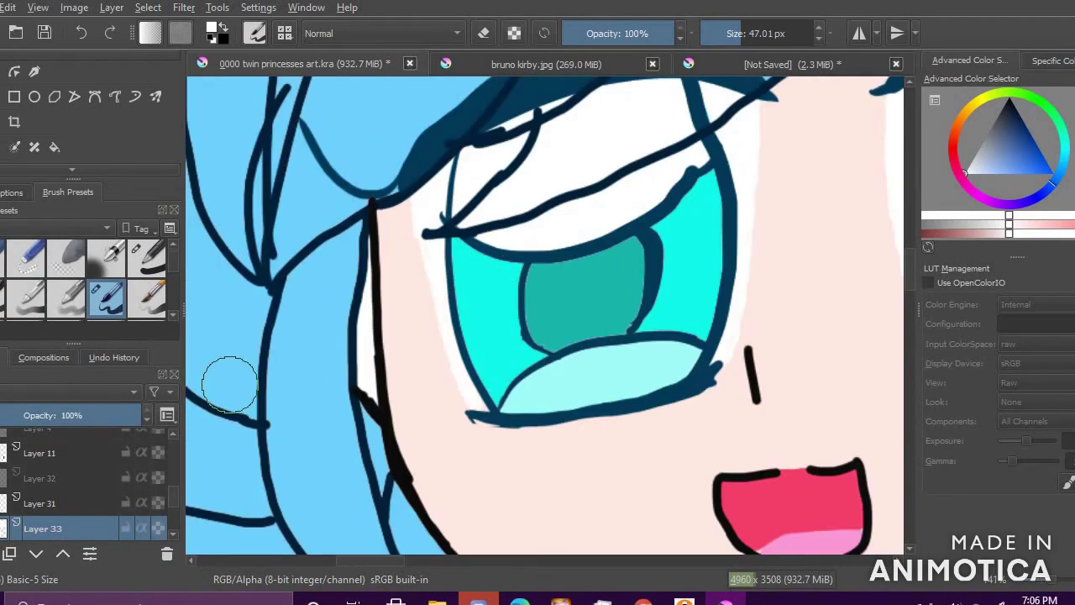
click(1068, 169)
drag(1013, 167, 989, 161)
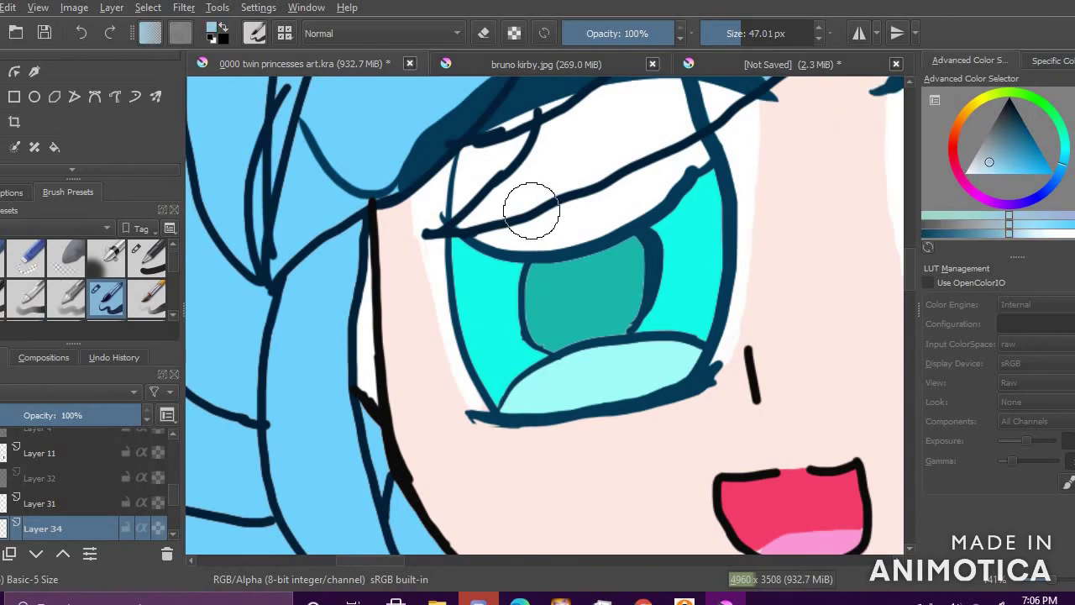
scroll(171, 298, down, 5)
click(66, 259)
mouse_move(433, 214)
mouse_down()
mouse_move(588, 122)
mouse_move(729, 99)
mouse_up()
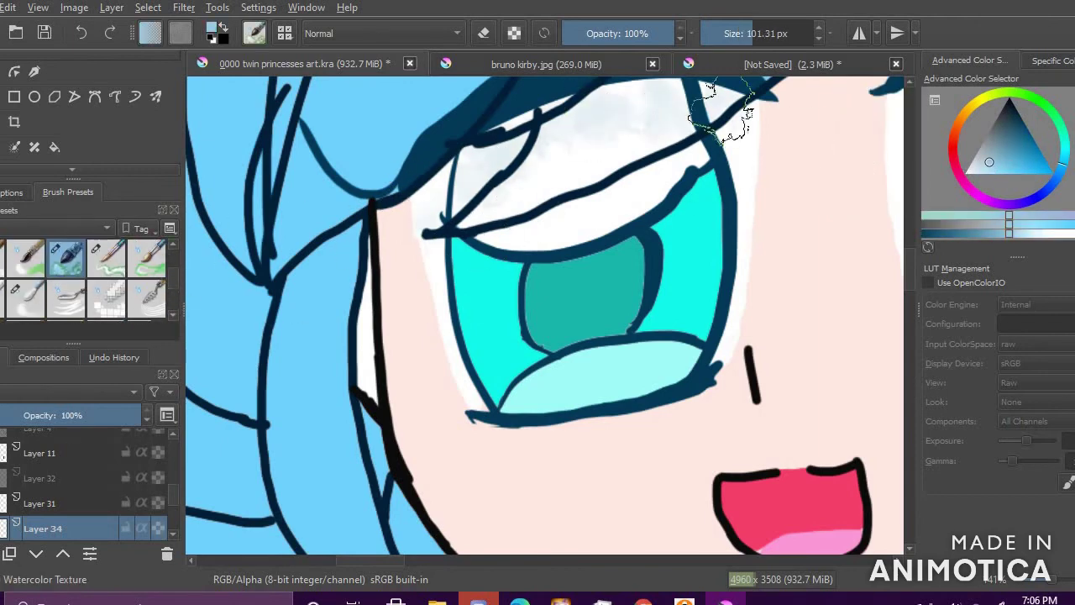
Step: Add Layer 35 above Layer 31 and shade the first eye's cyan iris in dark teal with the brush at about 50 px
click(1024, 174)
click(1064, 152)
click(1046, 172)
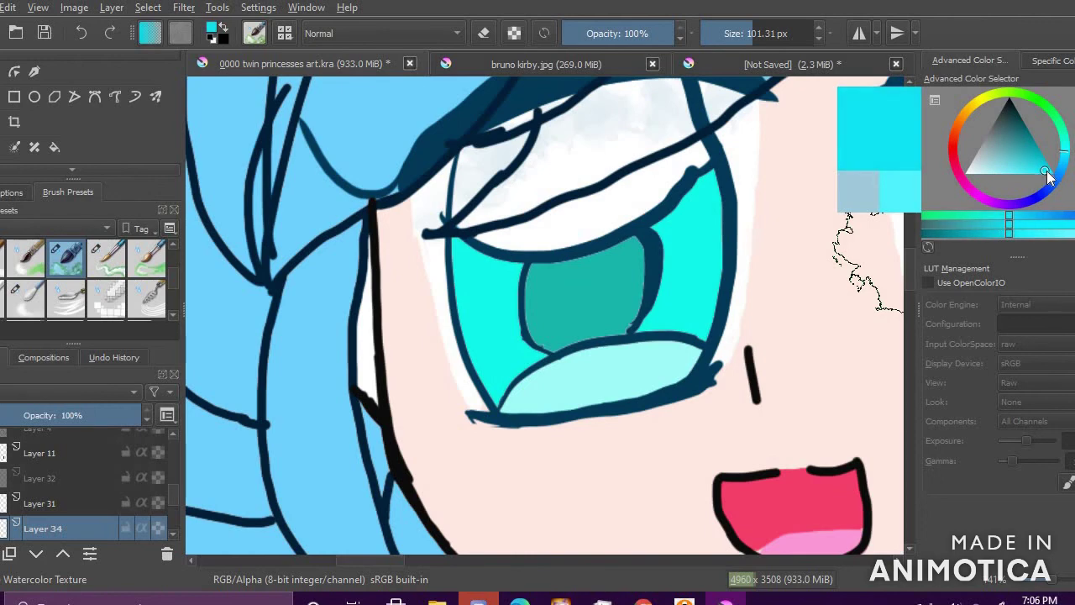
click(742, 33)
click(1038, 158)
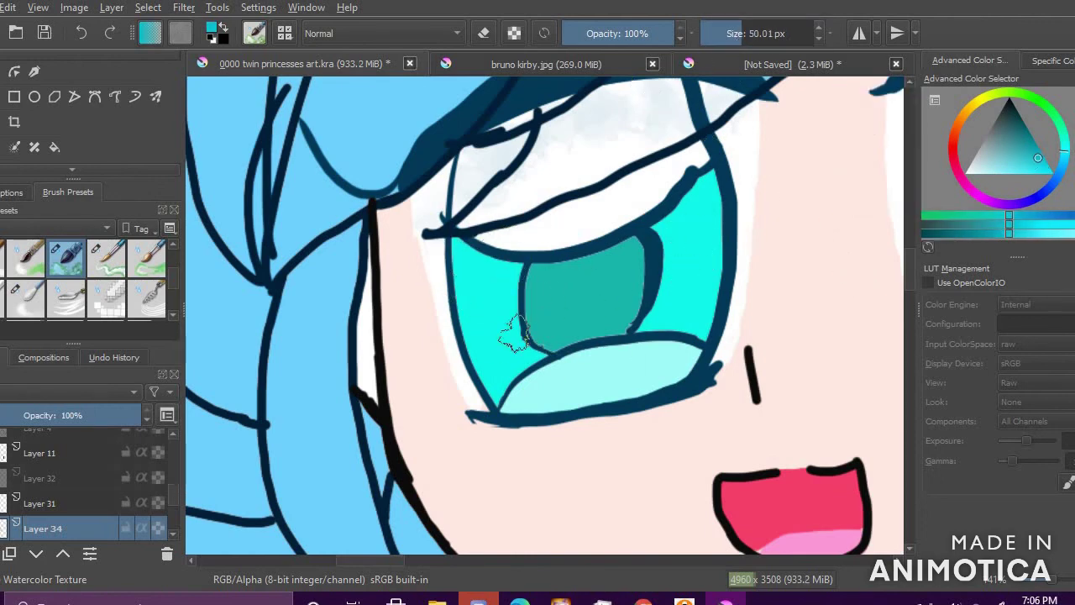
ctrl+click(666, 263)
click(23, 503)
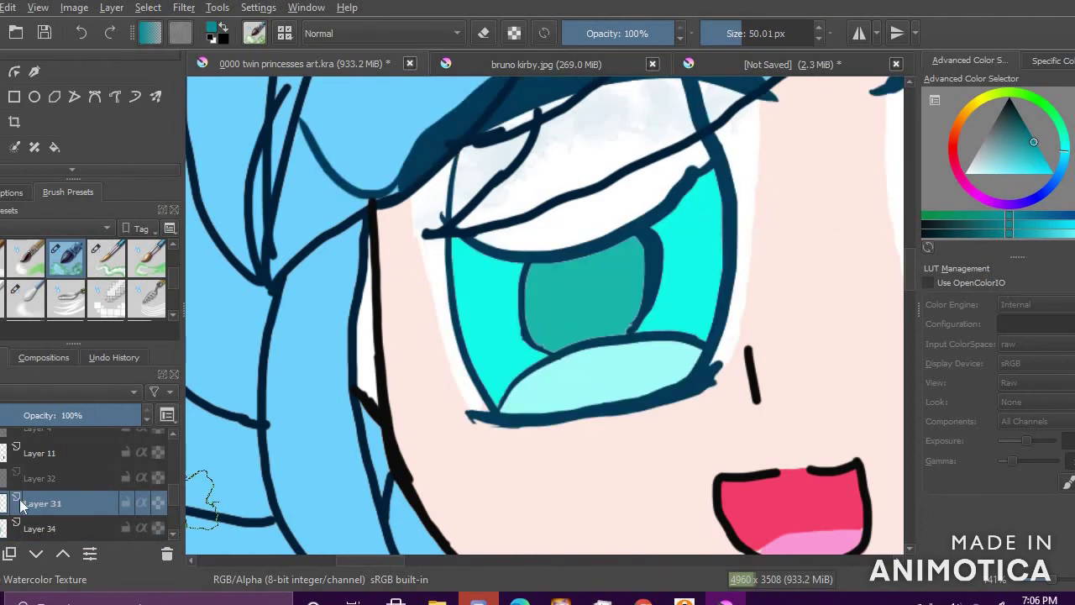
drag(454, 304, 502, 281)
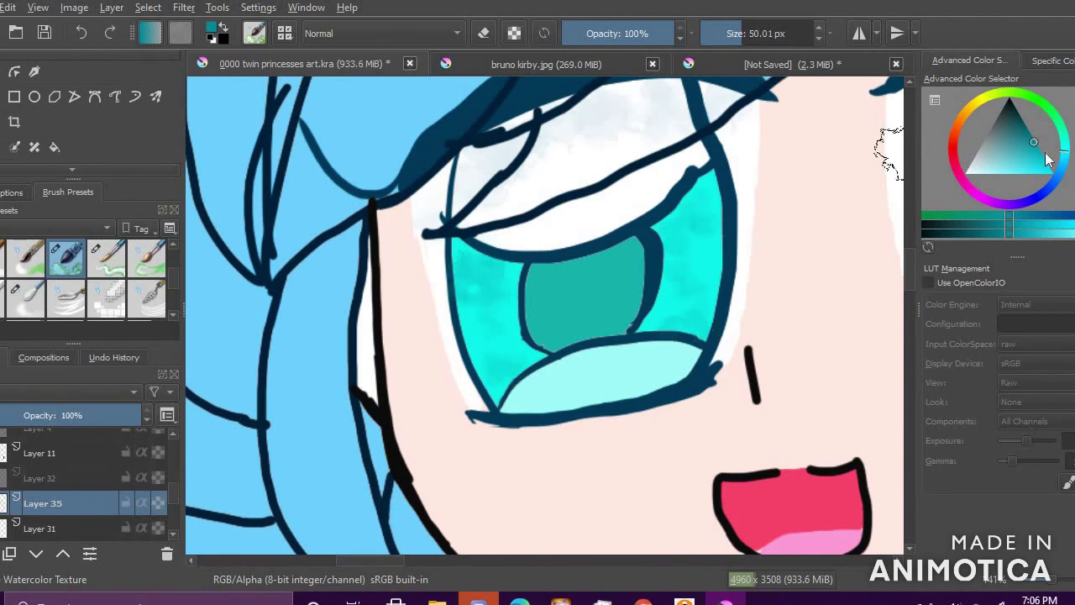
Step: Blend lighter cyan patches into both sides of the first eye's iris
ctrl+click(686, 224)
click(1033, 174)
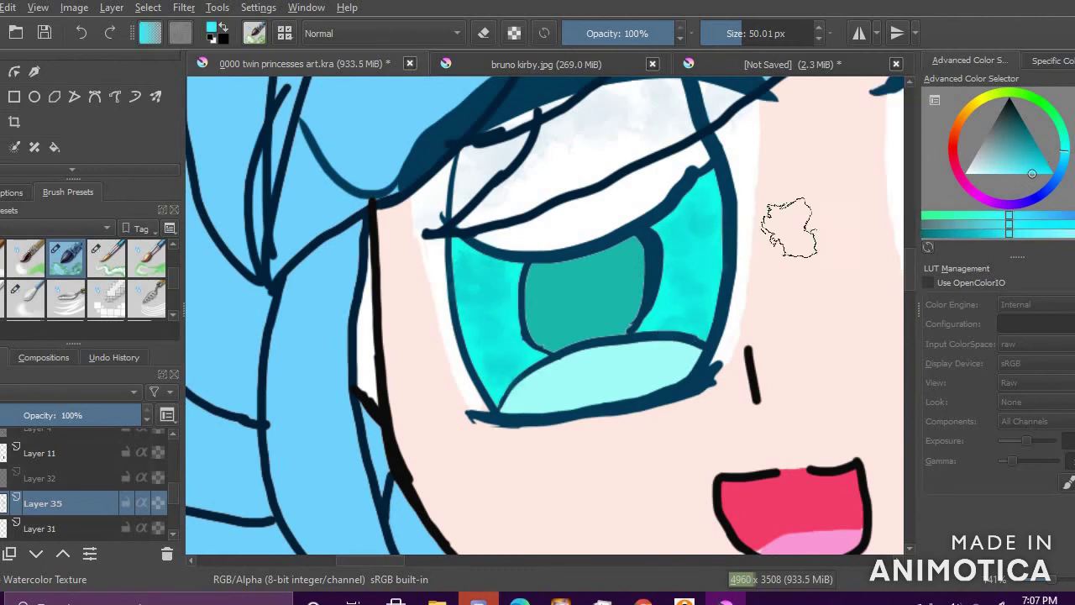
ctrl+click(667, 277)
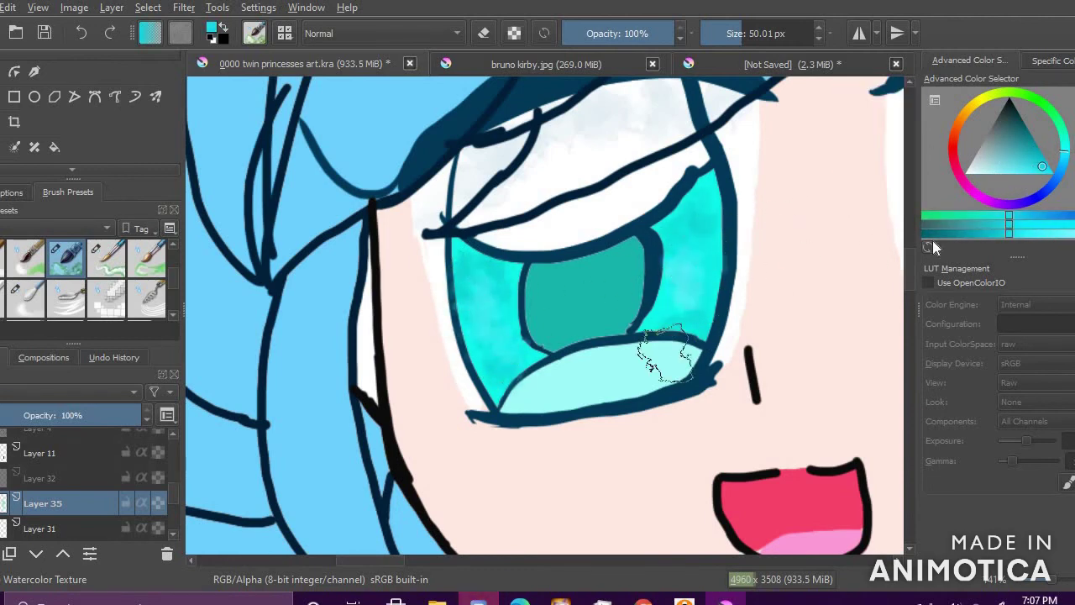
Step: Shade the first eye's pupil with dark and medium teal watercolour texture on Layer 35
ctrl+click(622, 274)
ctrl+click(581, 304)
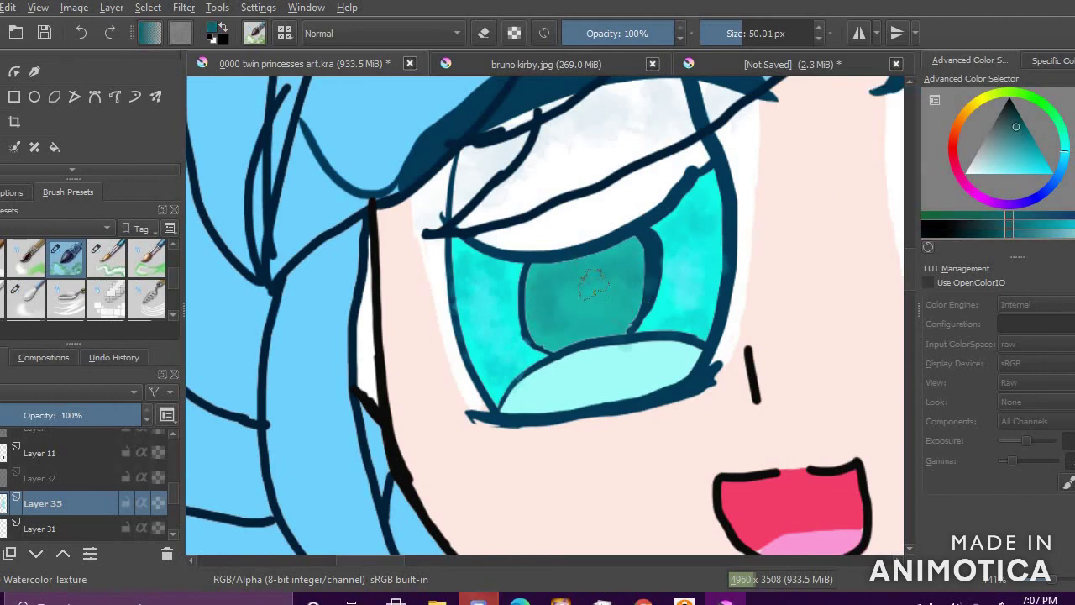
drag(616, 313, 531, 317)
click(1033, 153)
click(1045, 152)
click(1029, 131)
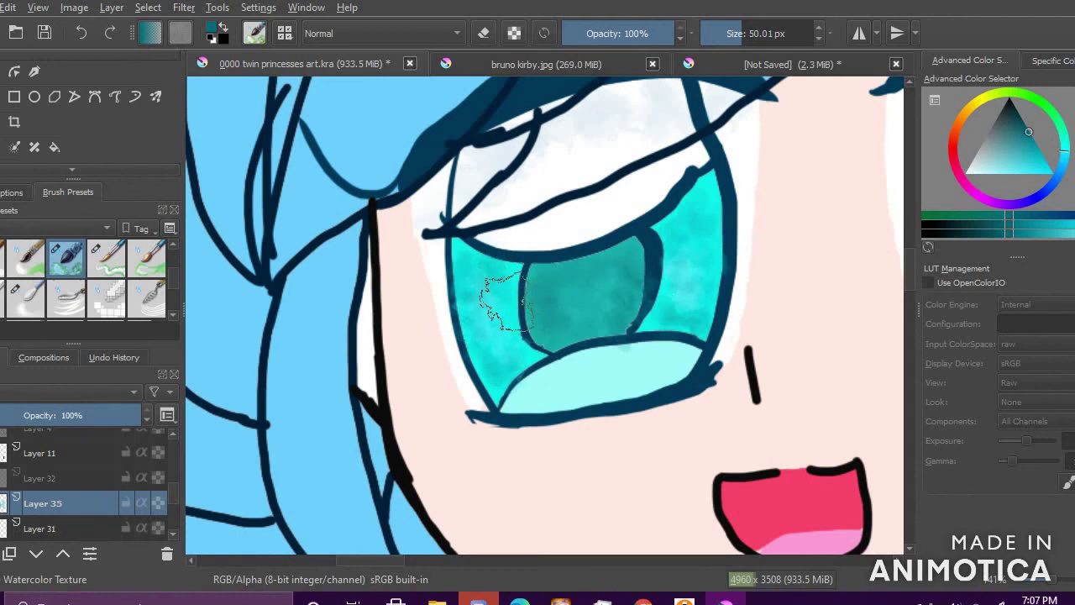
Step: Texture the pale lower section of the first eye with near-white cyan
ctrl+click(497, 315)
ctrl+click(487, 293)
click(979, 173)
drag(571, 396, 690, 376)
click(969, 174)
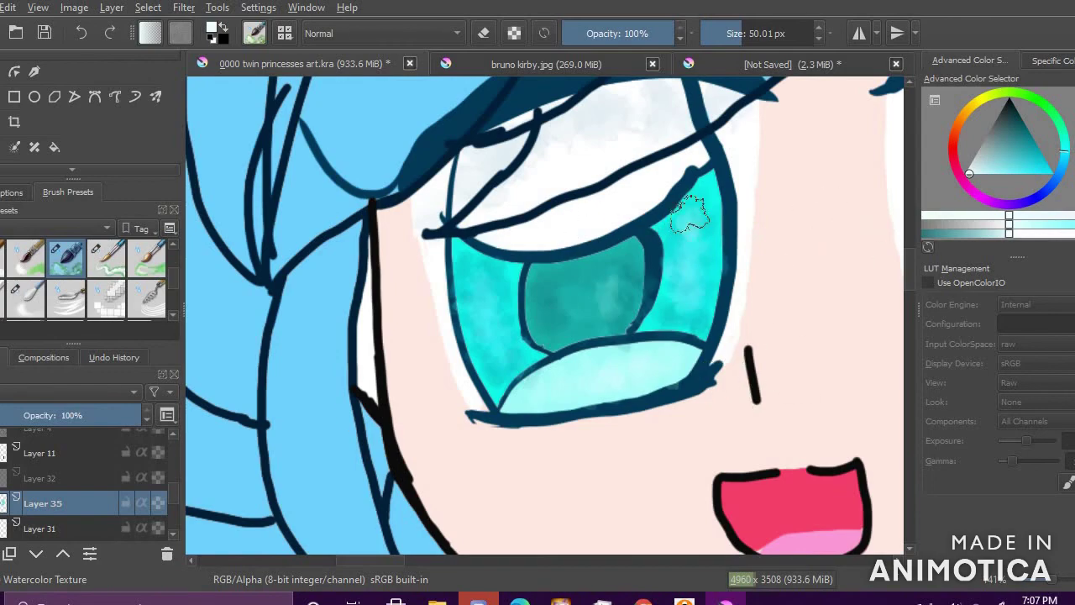
Step: Undo the textured highlight attempt and paint a pale streak across the first eye's iris and pupil with the Waterpaint Hard Edges brush
drag(480, 295, 550, 292)
key(ctrl+z)
click(27, 259)
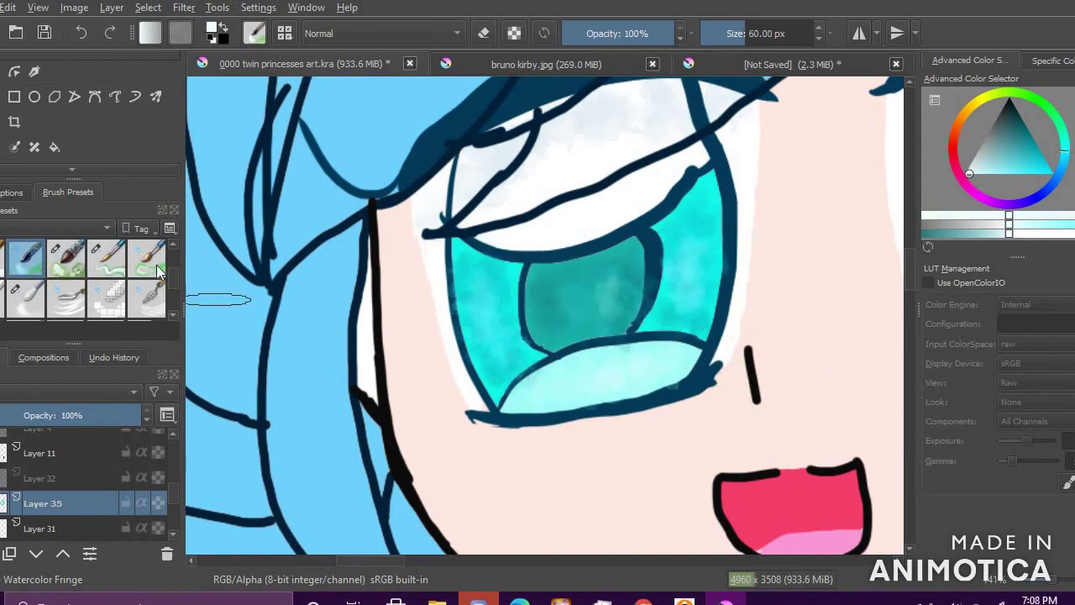
click(107, 259)
drag(456, 286, 578, 291)
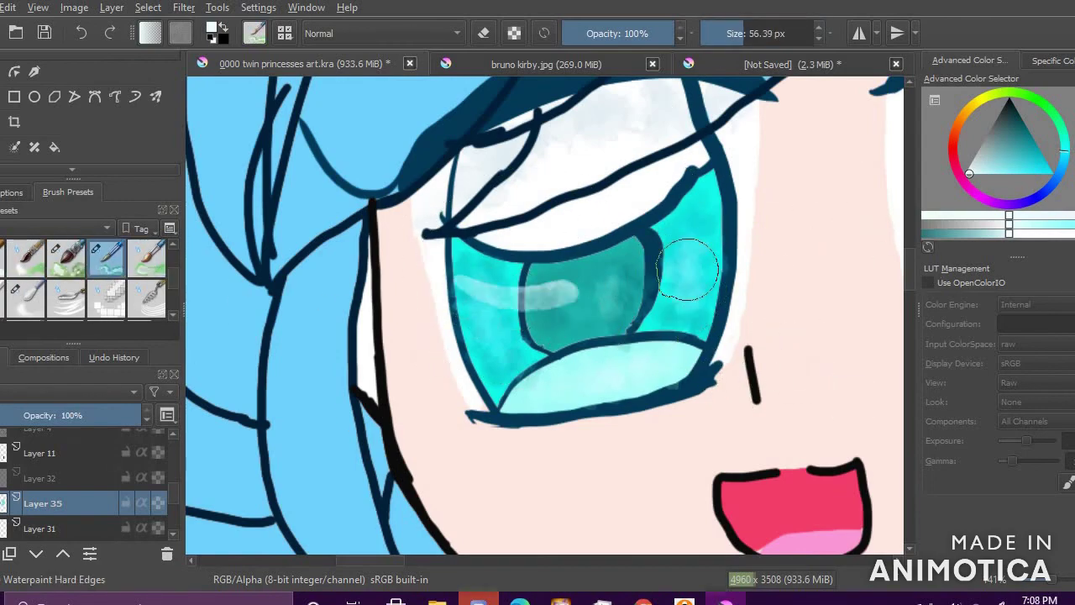
scroll(687, 269, down, 5)
scroll(648, 252, up, 6)
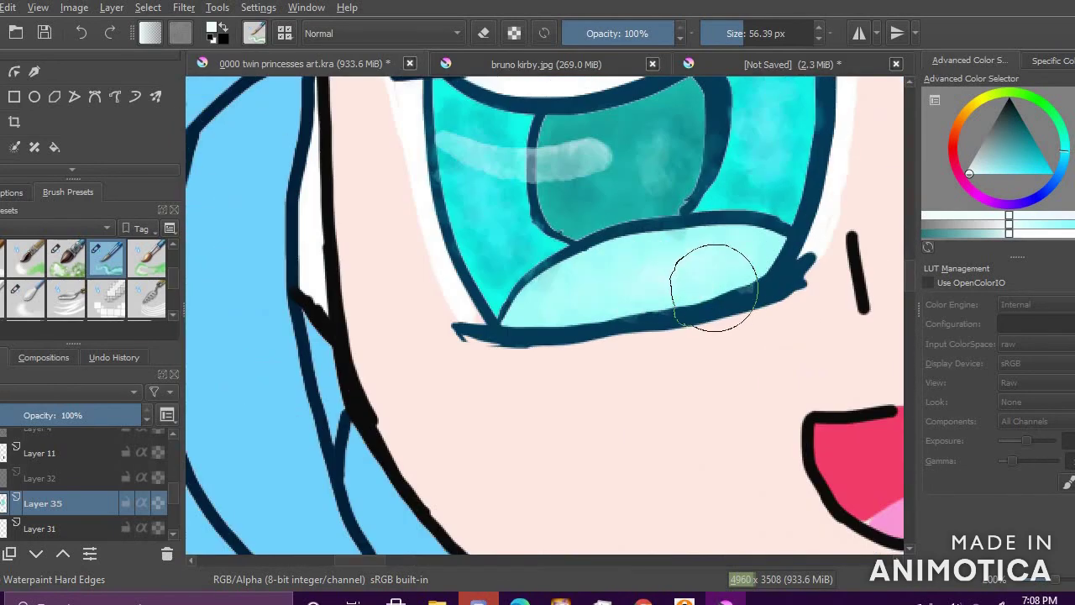
scroll(697, 252, down, 5)
scroll(624, 396, up, 4)
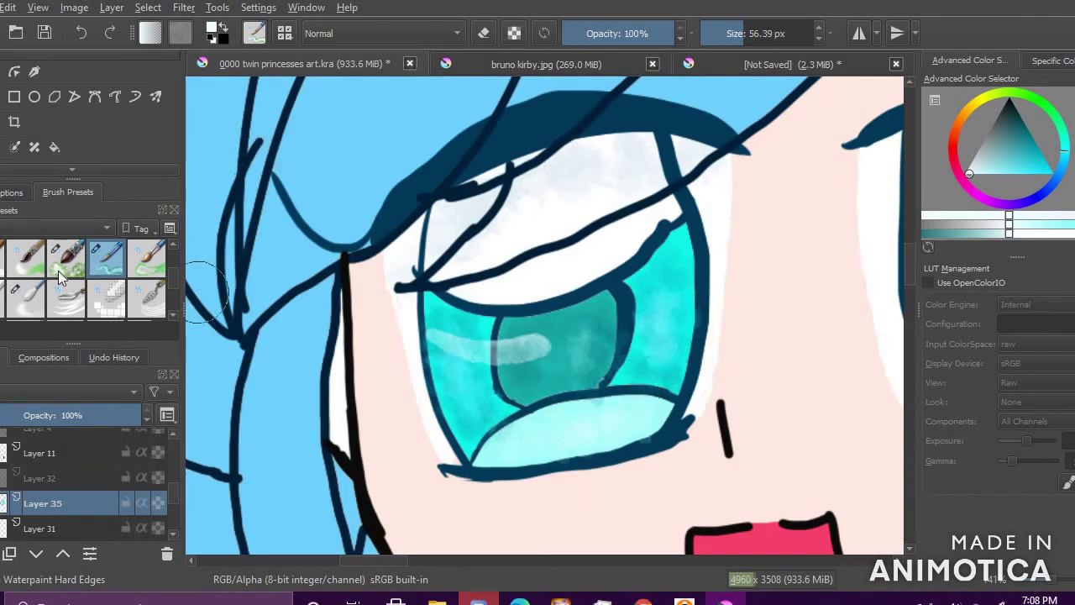
Step: Return to the Watercolor Texture brush and add light cyan patches to the first eye's iris
click(58, 271)
scroll(546, 320, down, 5)
scroll(547, 319, up, 5)
click(994, 174)
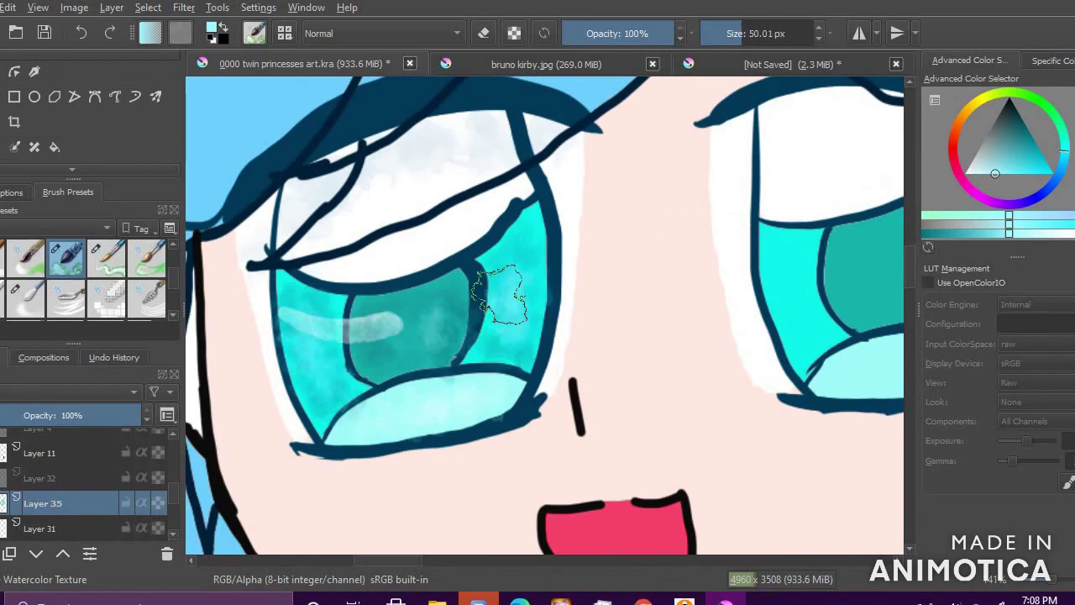
click(1023, 169)
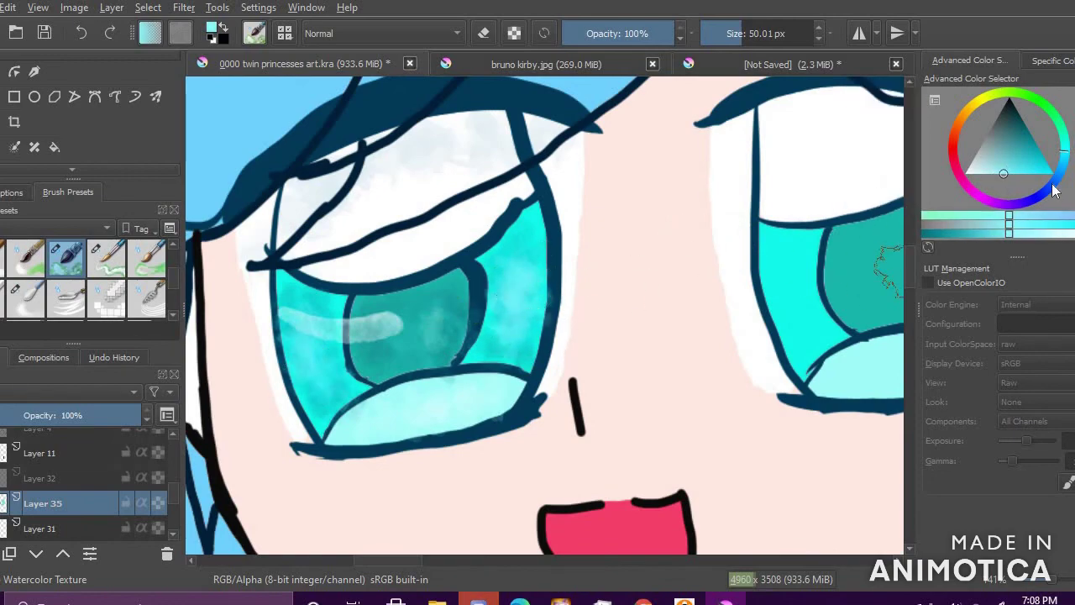
Step: Shade both sides of the second eye's iris with teal and darker teal watercolour texture on Layer 35
scroll(578, 319, down, 5)
scroll(600, 344, up, 6)
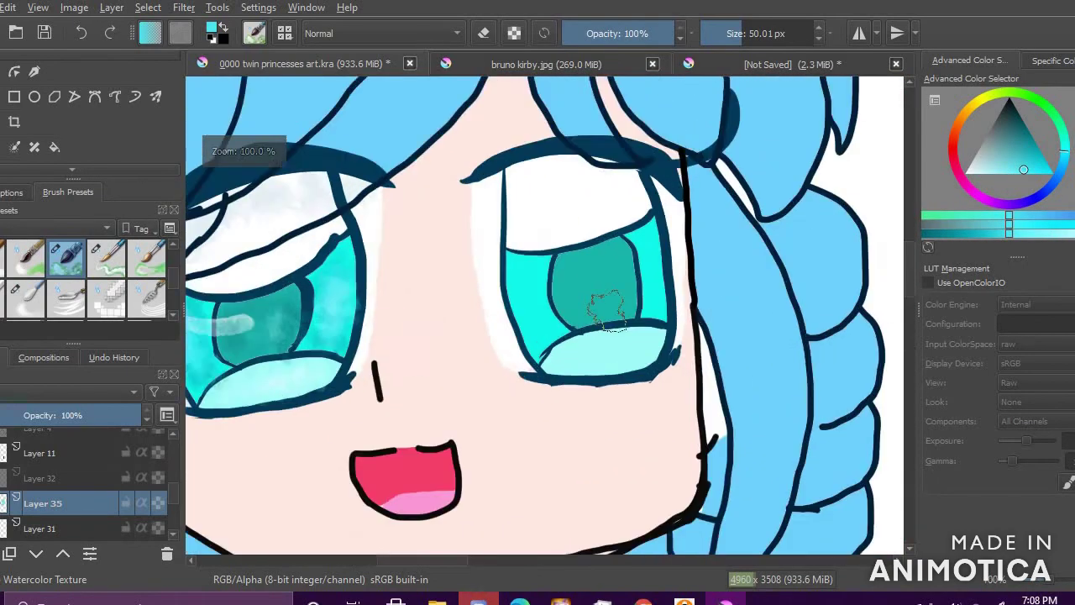
click(1034, 156)
scroll(413, 236, up, 2)
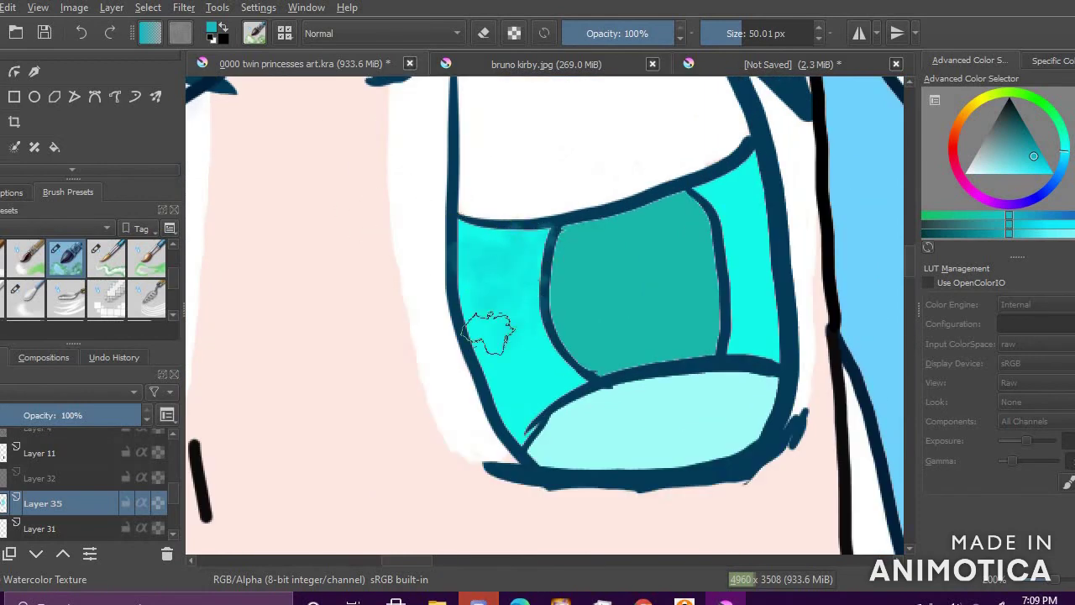
click(1027, 147)
drag(730, 190, 753, 200)
drag(486, 244, 523, 249)
click(546, 386)
click(760, 334)
click(1030, 136)
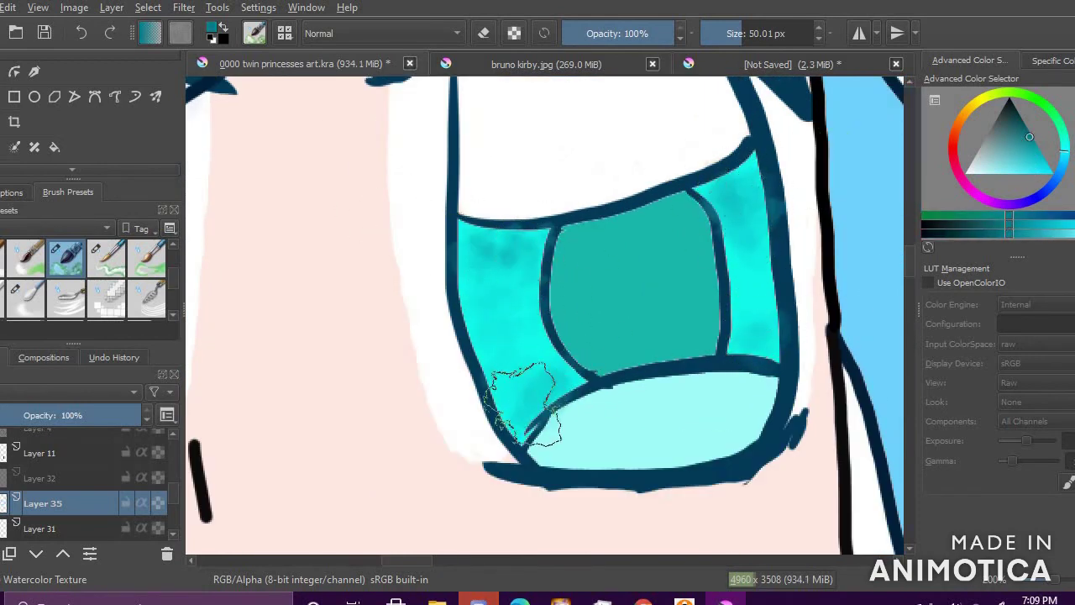
click(1032, 159)
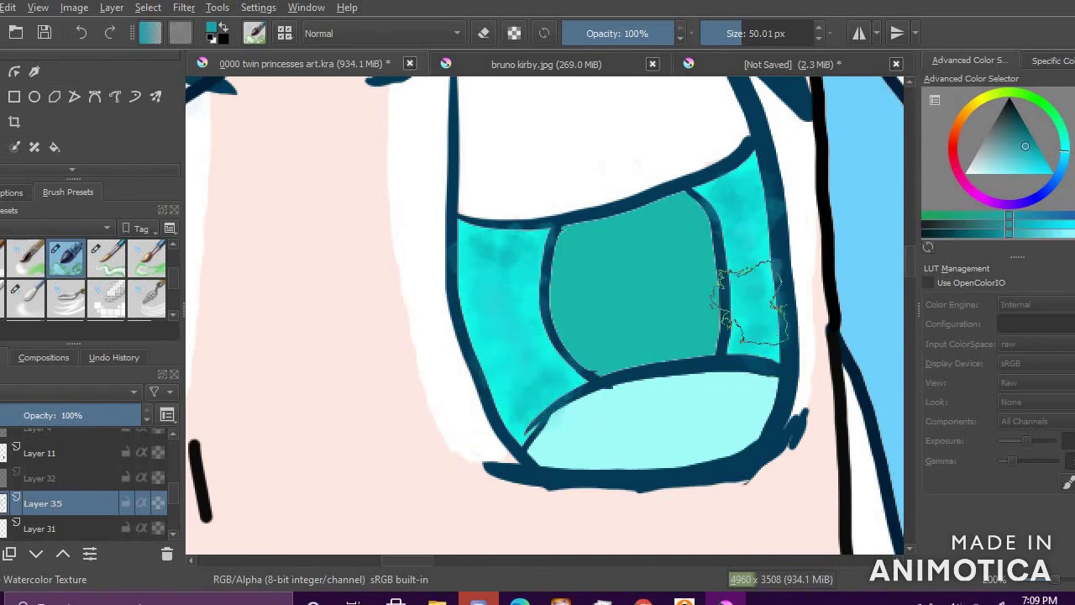
Step: Add bright and light cyan patches to both sides of the second eye's iris
click(1048, 174)
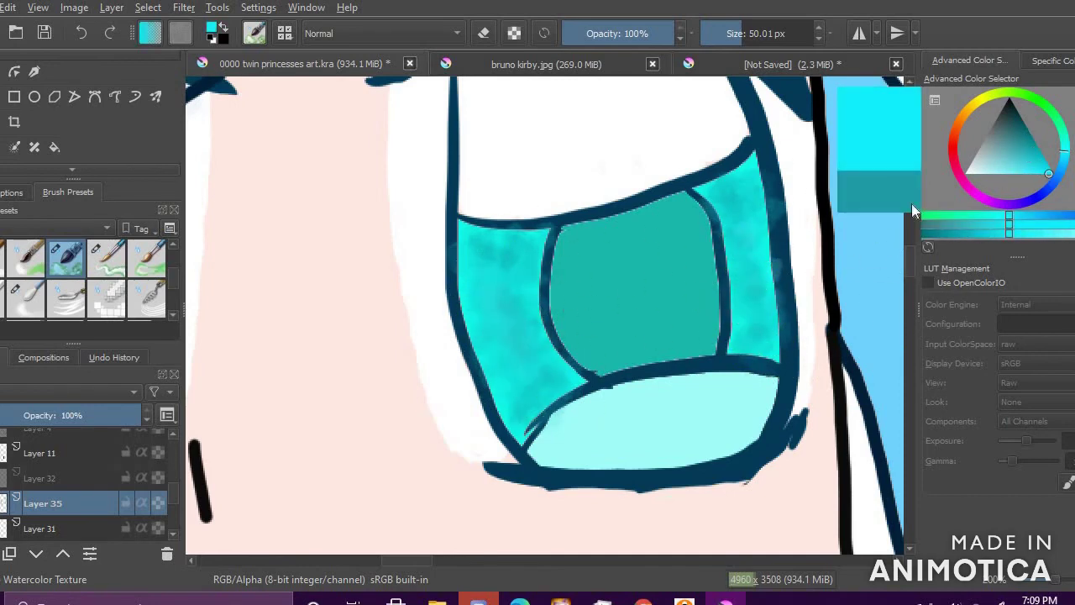
click(1014, 174)
click(750, 209)
click(513, 321)
Step: Set the brush to about 60 px and texture the second eye's pale lower section with very light cyan
click(729, 34)
click(744, 35)
click(1047, 164)
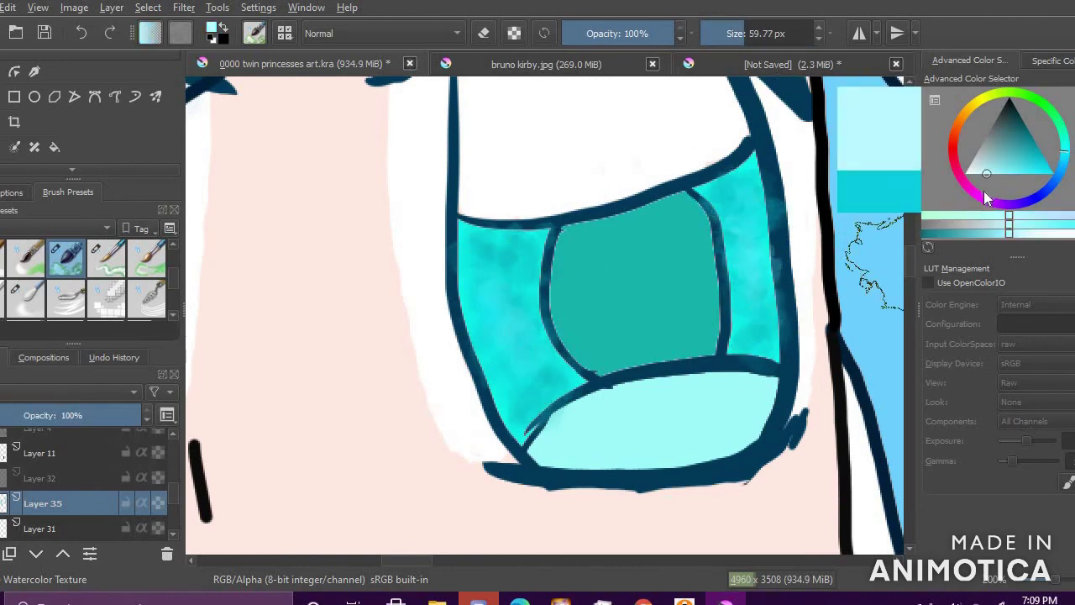
click(1012, 164)
click(975, 173)
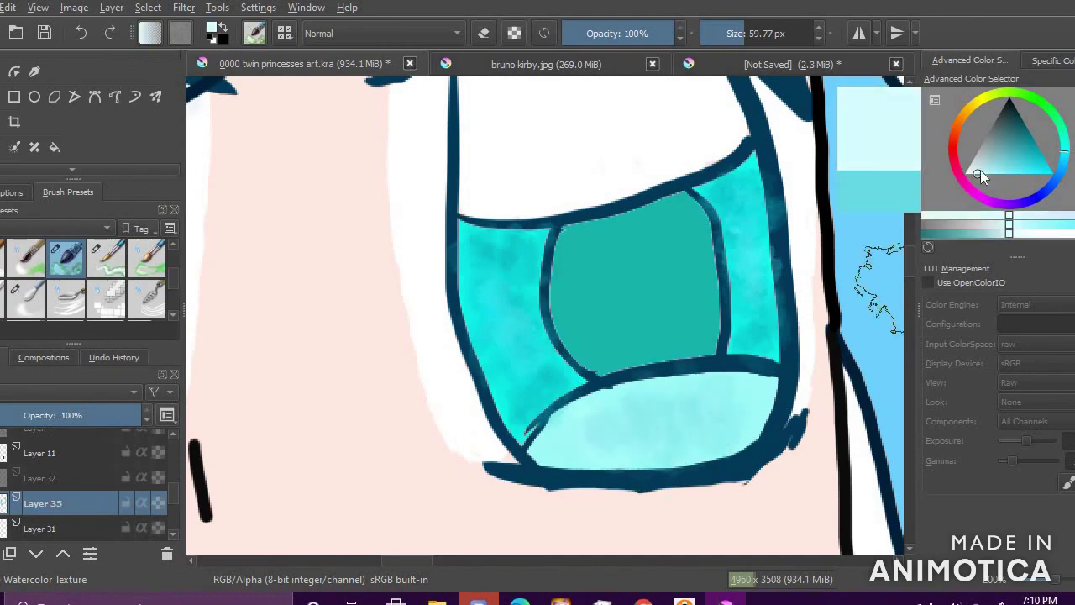
Step: Shade the second eye's pupil with dark teal and blend in lighter teal patches
scroll(768, 377, down, 5)
scroll(824, 458, up, 6)
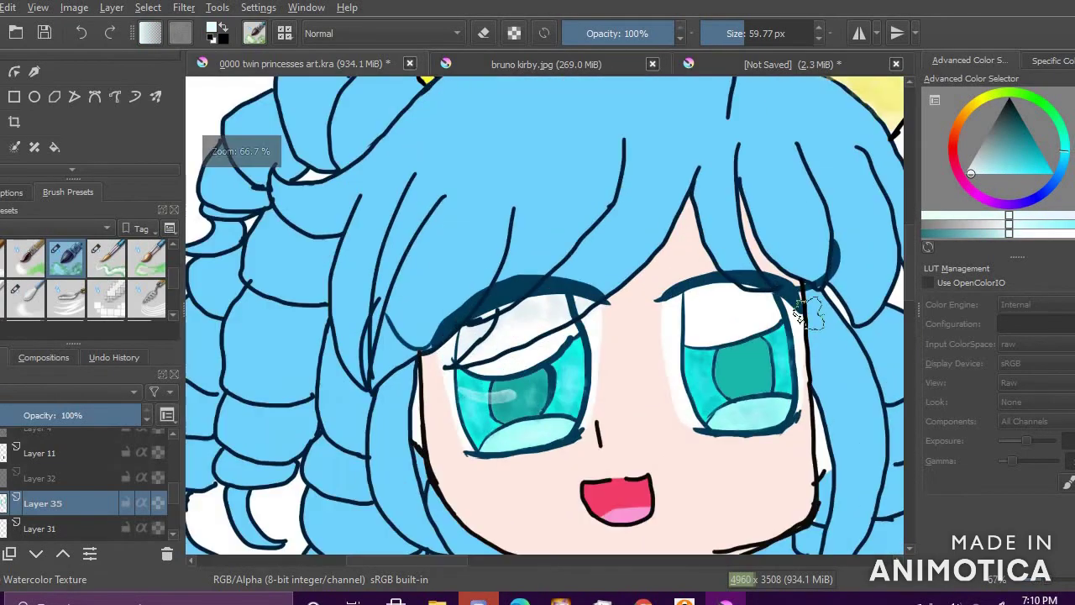
click(1020, 133)
scroll(628, 395, up, 1)
mouse_move(640, 378)
mouse_down()
mouse_move(748, 303)
mouse_move(744, 391)
mouse_up()
click(1020, 125)
mouse_move(651, 332)
mouse_down()
mouse_move(734, 291)
mouse_move(739, 382)
mouse_up()
click(1030, 151)
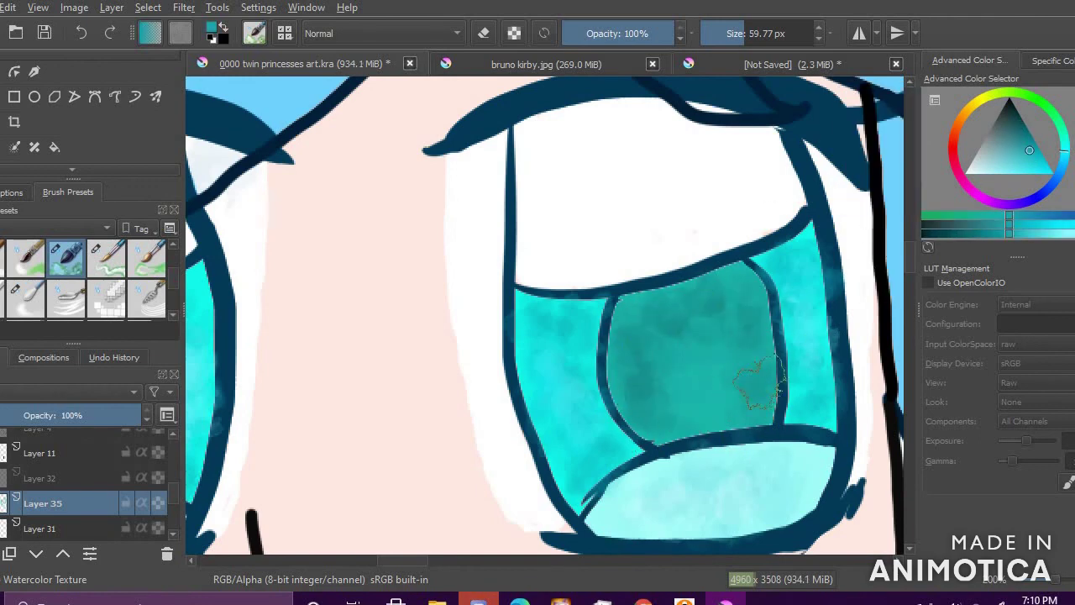
click(1040, 152)
mouse_move(698, 322)
mouse_down()
mouse_move(722, 353)
mouse_move(701, 387)
mouse_move(731, 395)
mouse_up()
click(1043, 157)
click(1030, 143)
Step: Paint a pale cyan highlight streak across the second eye's iris and pupil with the Waterpaint Hard Edges brush
click(142, 262)
click(113, 267)
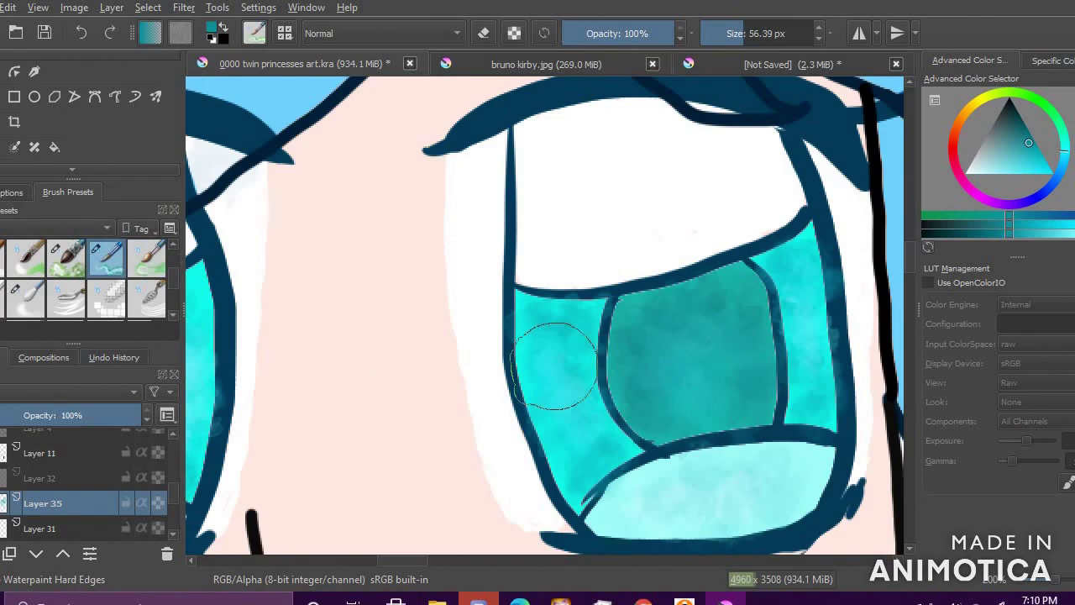
click(978, 174)
drag(494, 353, 811, 326)
scroll(809, 324, down, 6)
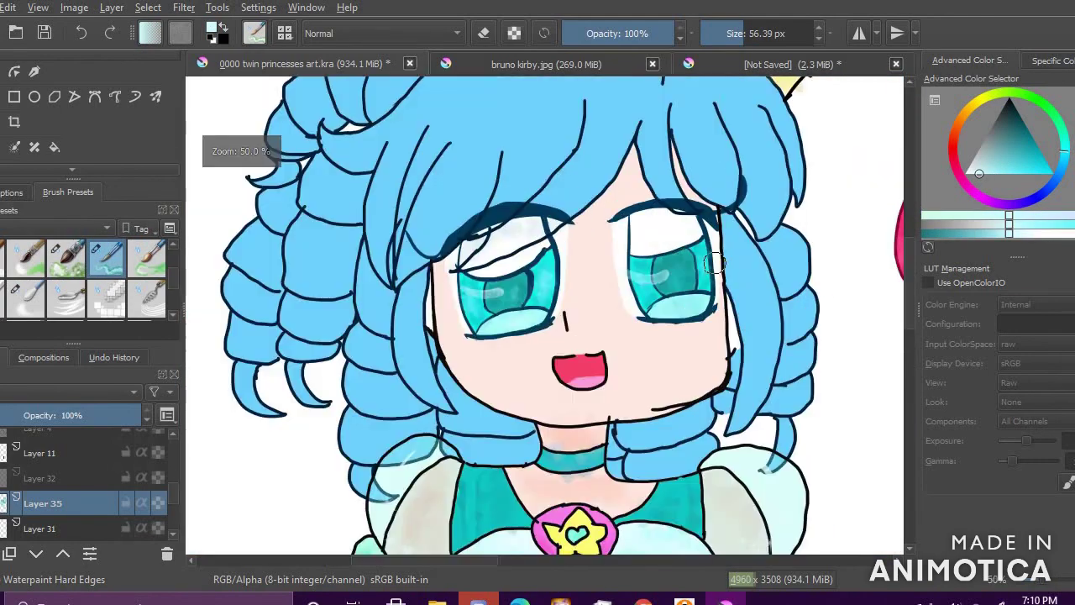
Step: Show the blue-haired princess's hidden hair shading and Layer 32 again, and keep Layer 35 as the working layer
scroll(84, 484, down, 2)
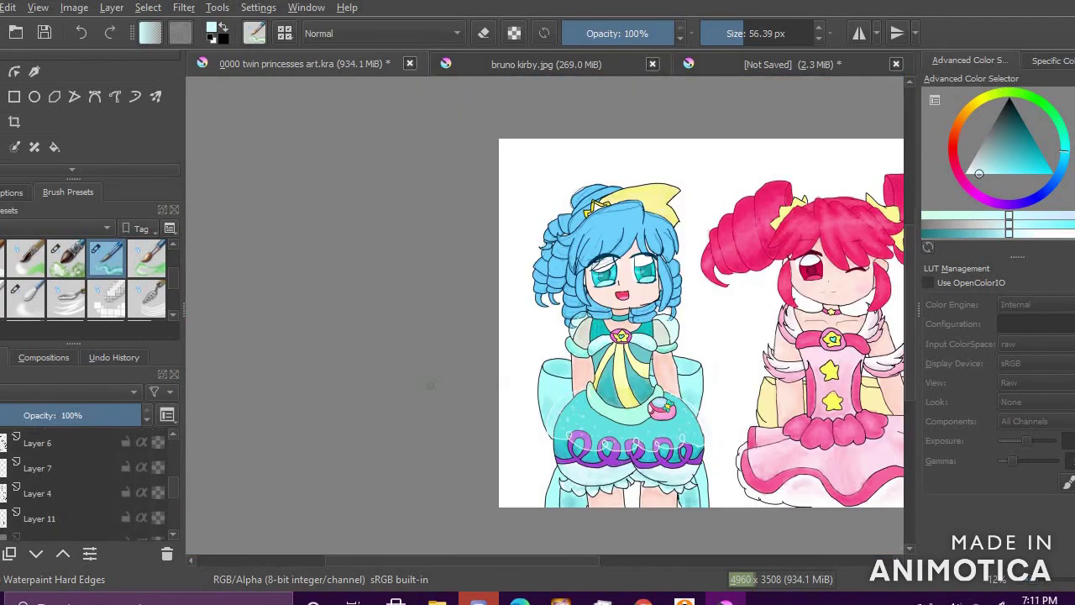
scroll(84, 484, up, 4)
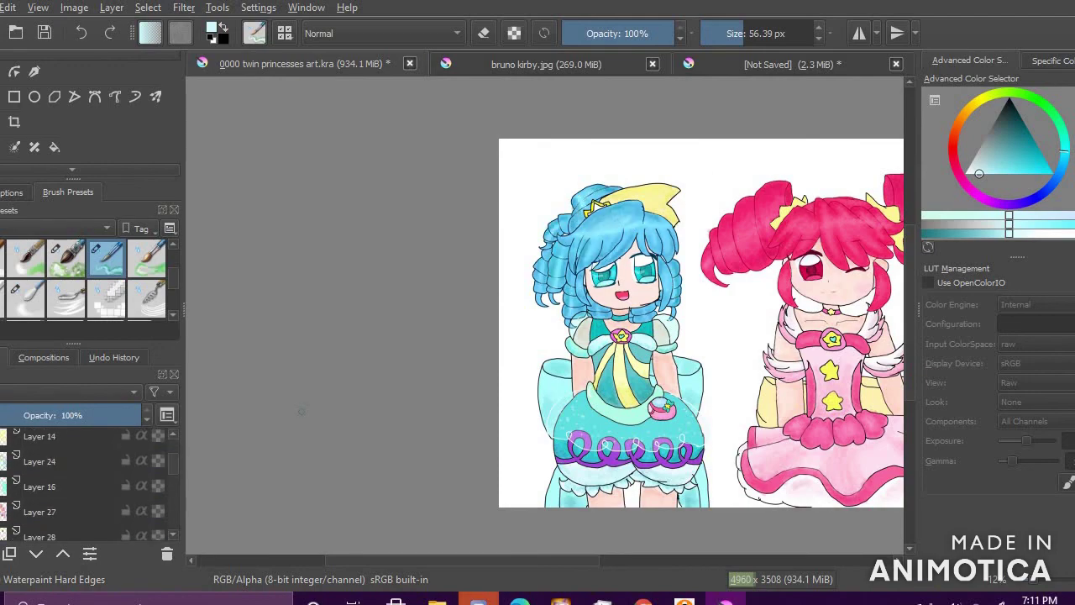
scroll(677, 258, up, 2)
scroll(46, 495, down, 4)
click(2, 486)
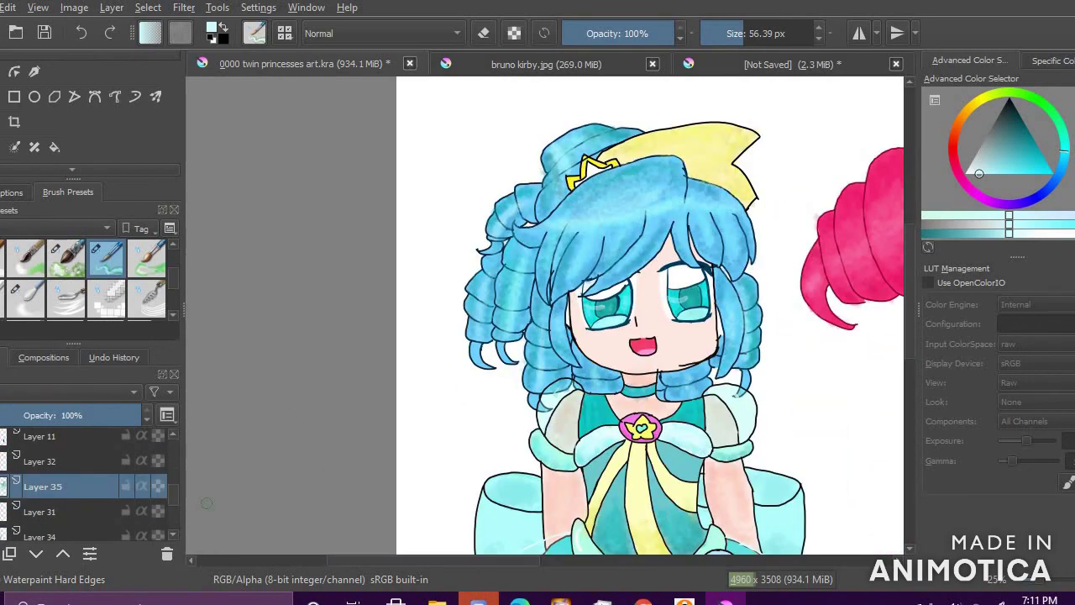
Step: Add Layer 36, sample the face's skin tone, and set the Watercolor Texture brush to light peach at about 111 px
key(p)
scroll(676, 337, up, 2)
click(676, 337)
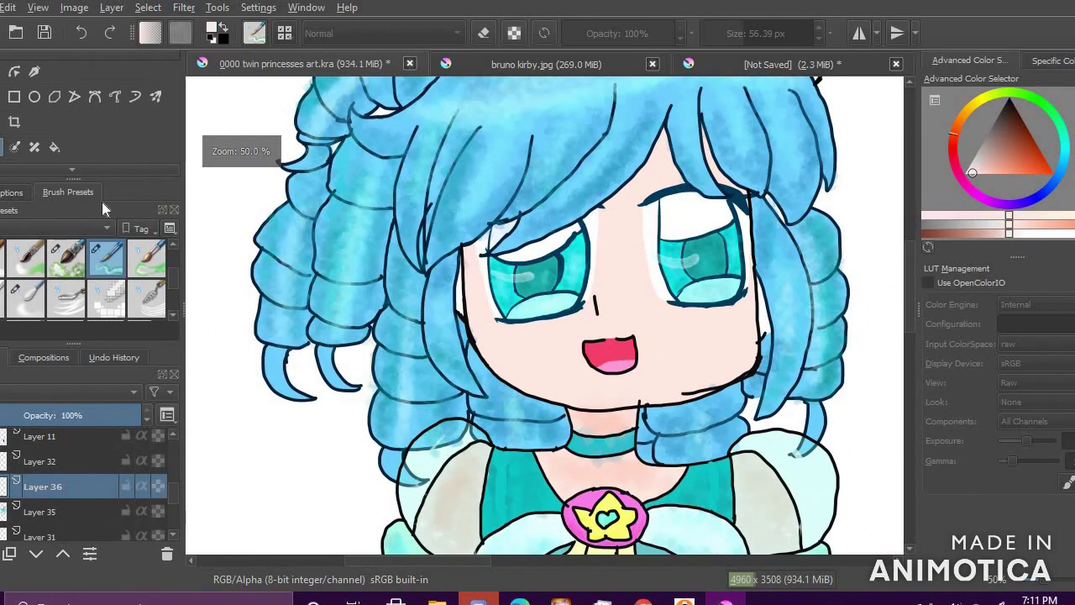
click(64, 257)
key(b)
drag(1041, 169, 994, 174)
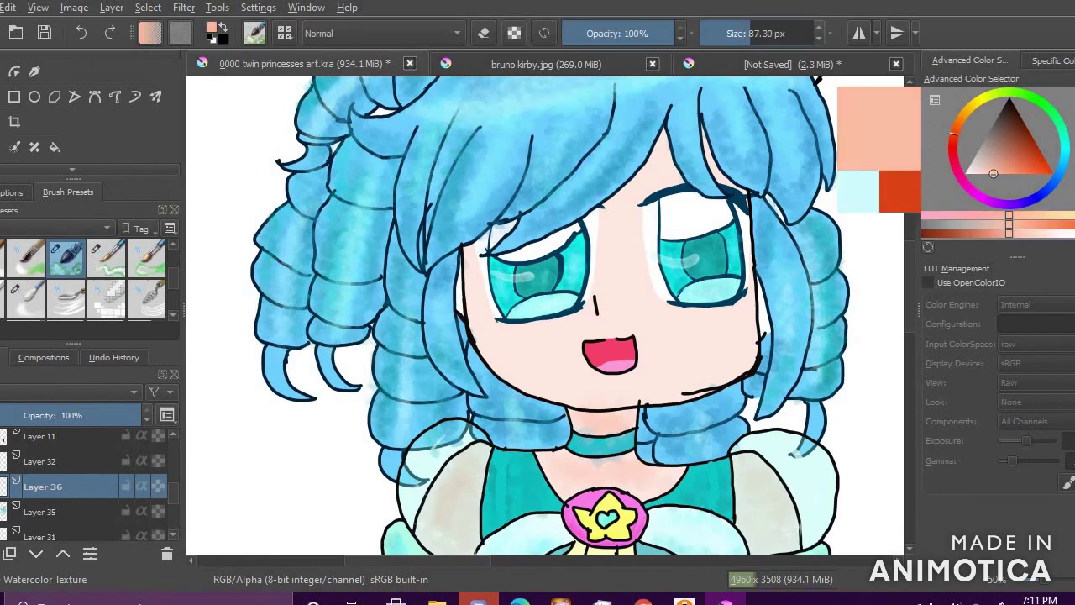
click(754, 36)
Step: Move down the layer stack and add Layer 37 between Layer 33 and Layer 13 for the face shading
scroll(513, 353, up, 1)
scroll(73, 525, down, 1)
click(2, 471)
key(Page_Down)
key(Page_Down)
key(Page_Down)
key(Page_Down)
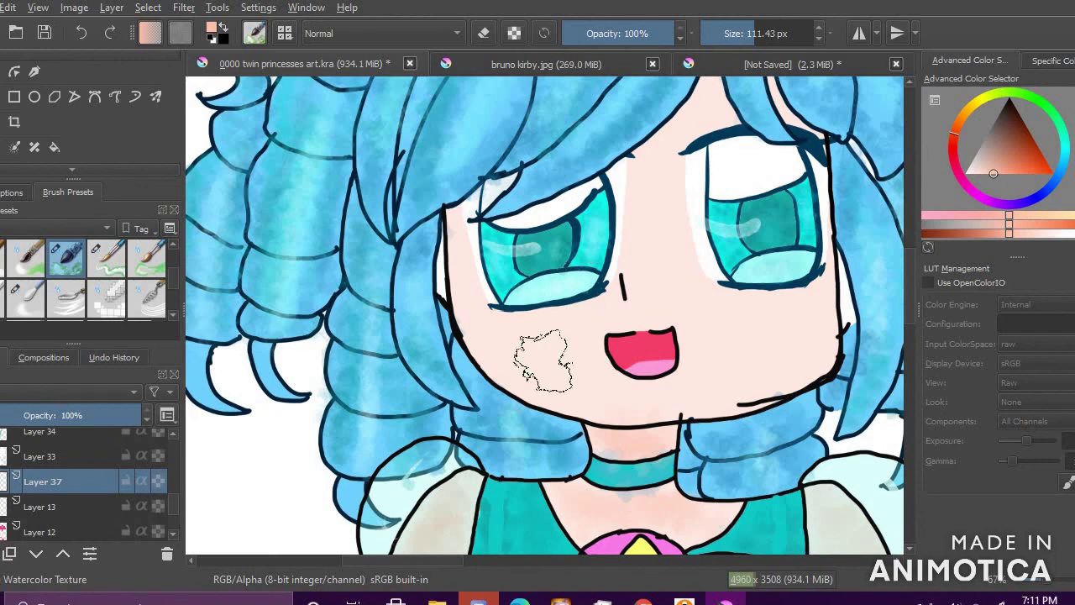
Step: Paint soft pink blush on both of the blue-haired princess's cheeks on Layer 37
click(966, 184)
click(980, 174)
drag(807, 318, 790, 321)
ctrl+click(750, 324)
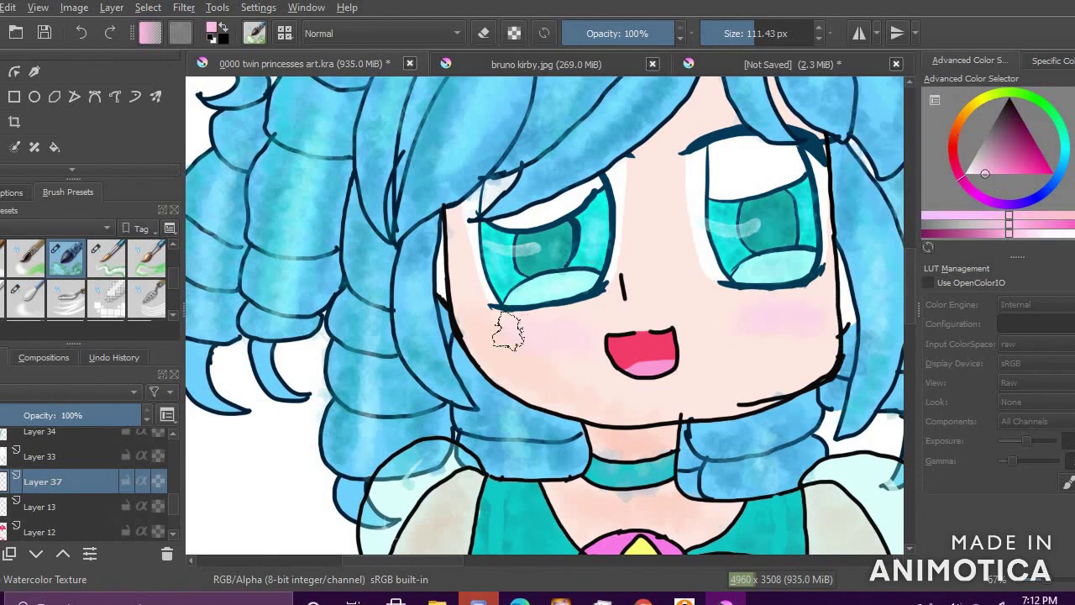
Step: Shade the face around the blush with light peach and soften it with a near-white skin tone
ctrl+click(783, 359)
click(994, 174)
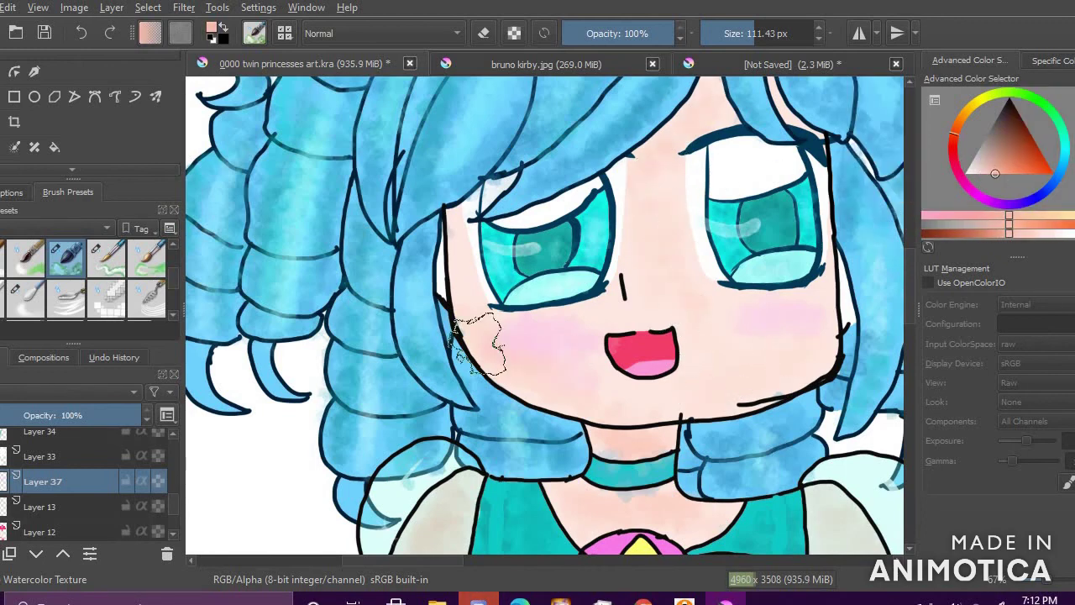
click(969, 174)
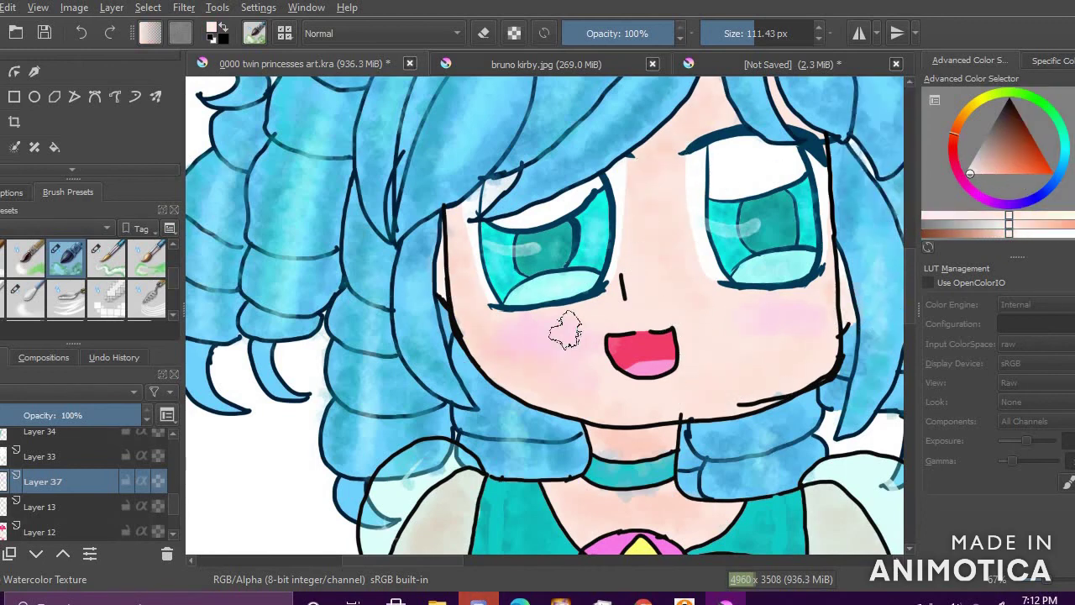
Step: Deepen the blue-haired princess's facial skin on Layer 37 with a darker peach, and blend in near-white highlights
ctrl+click(628, 433)
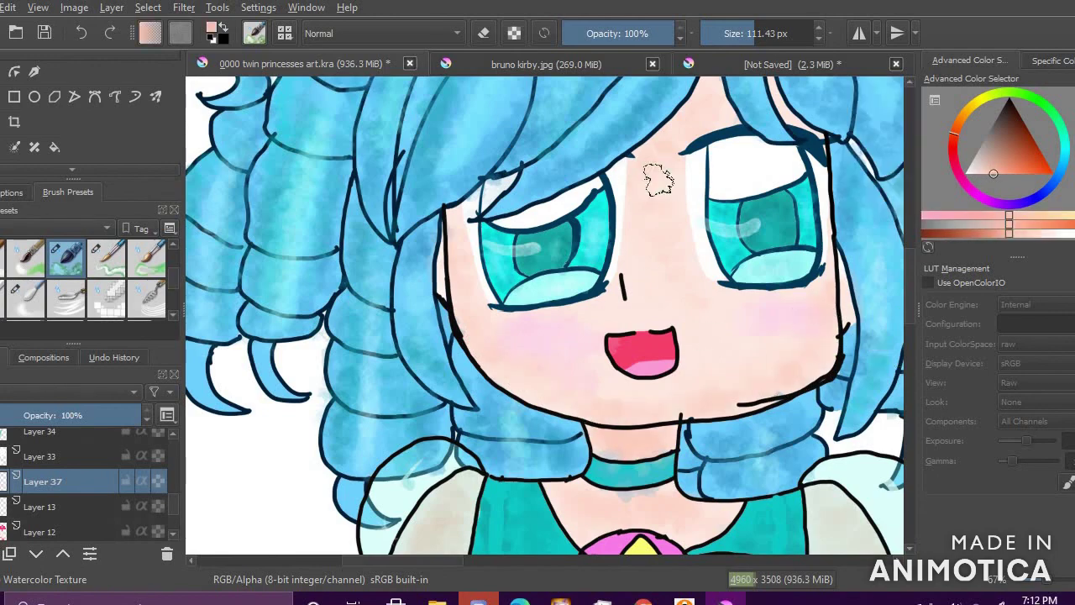
scroll(776, 341, down, 2)
scroll(830, 385, down, 4)
scroll(829, 385, up, 3)
scroll(714, 143, down, 5)
scroll(835, 148, up, 3)
scroll(508, 141, up, 5)
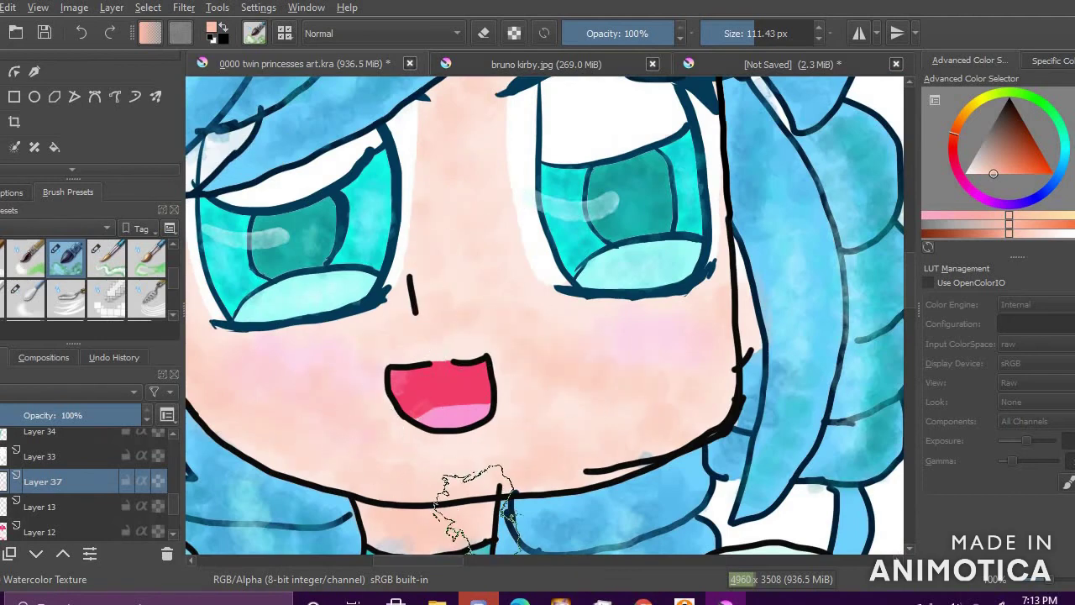
click(967, 174)
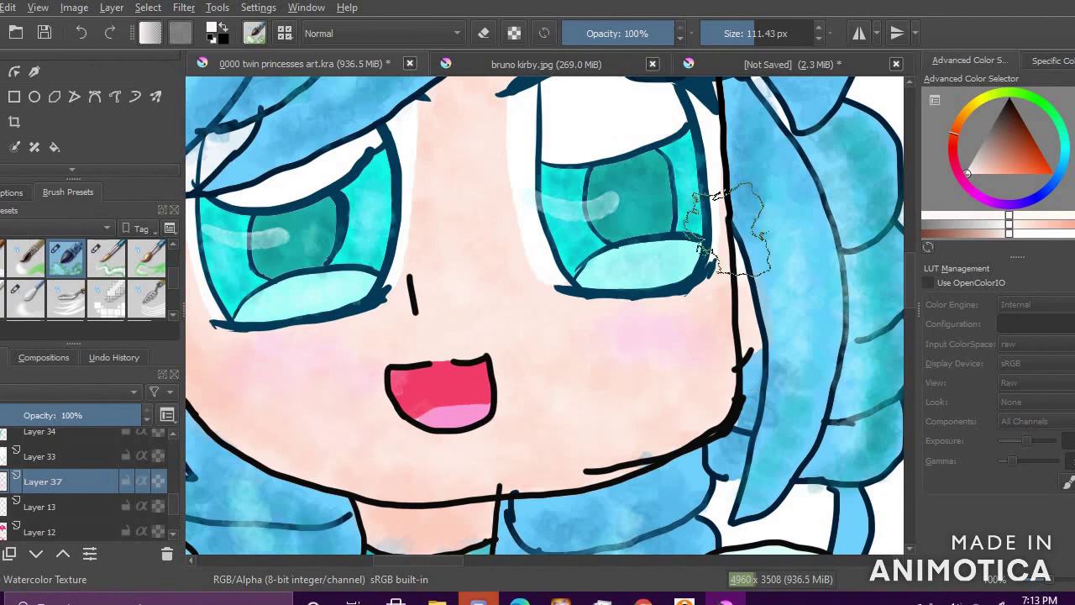
Step: Add Layer 38 directly above Layer 10 and set the watercolour brush to golden yellow at 70.72 px
scroll(728, 229, down, 10)
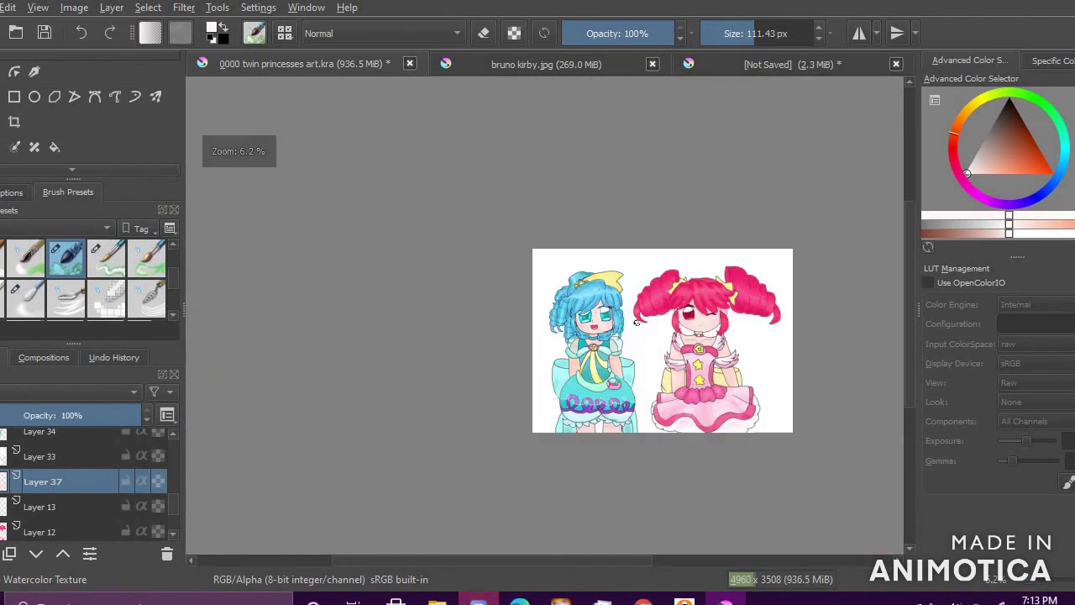
scroll(636, 322, up, 5)
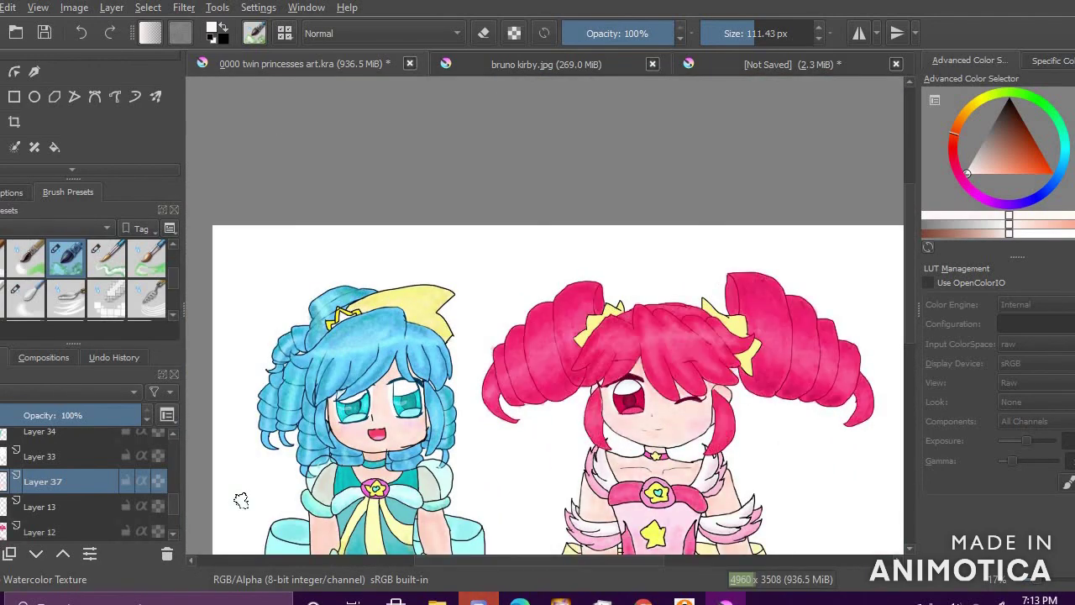
scroll(84, 487, up, 5)
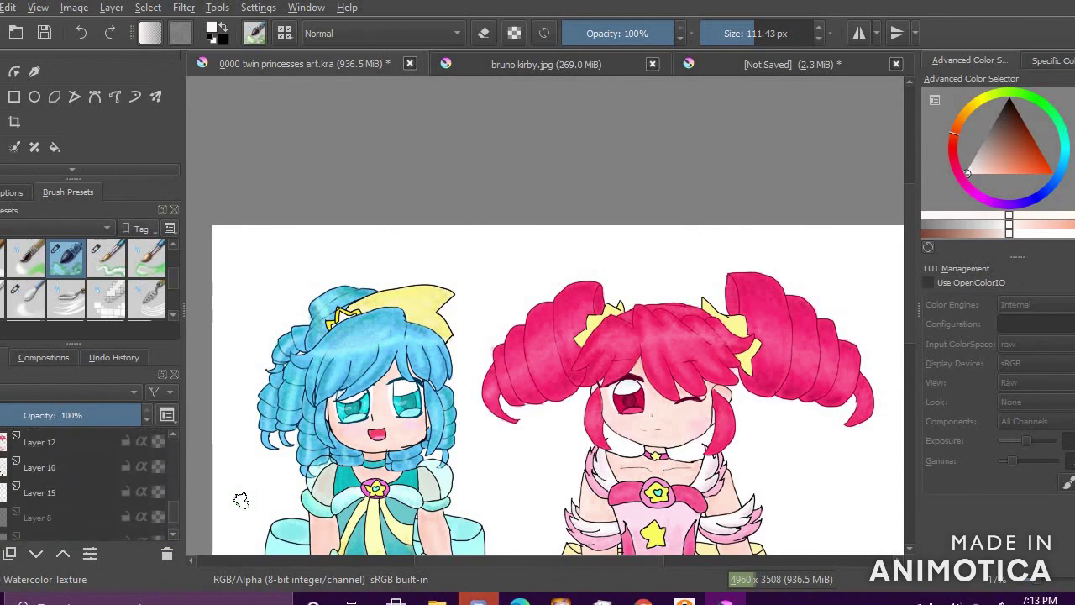
click(53, 470)
scroll(631, 336, up, 5)
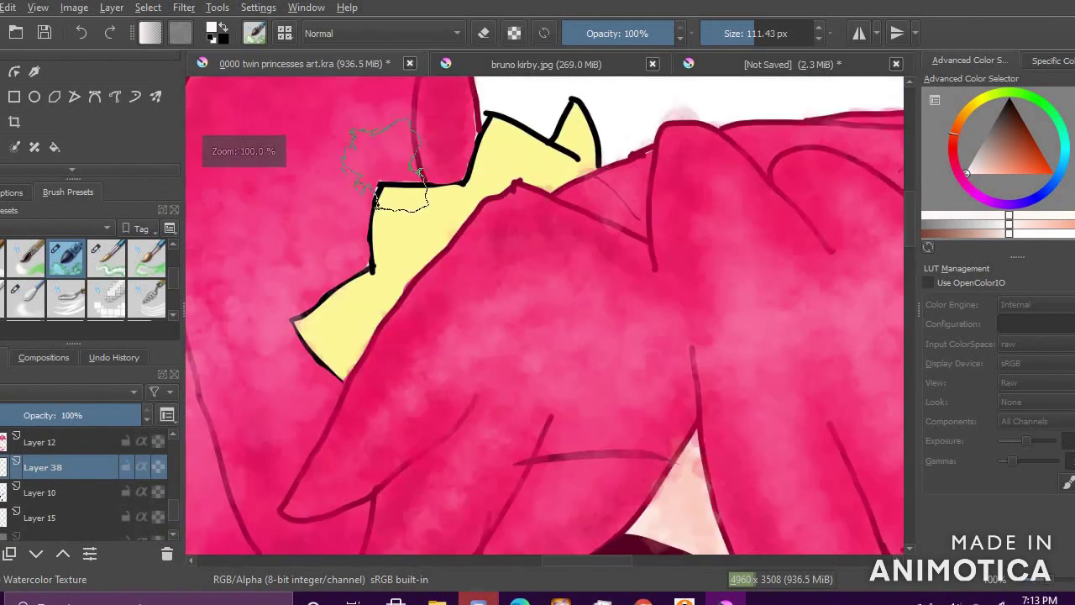
click(969, 107)
click(1029, 174)
click(747, 35)
Step: Shade the red-haired princess's left hair ribbon with golden yellow, and lighten it with pale yellow
scroll(407, 264, down, 1)
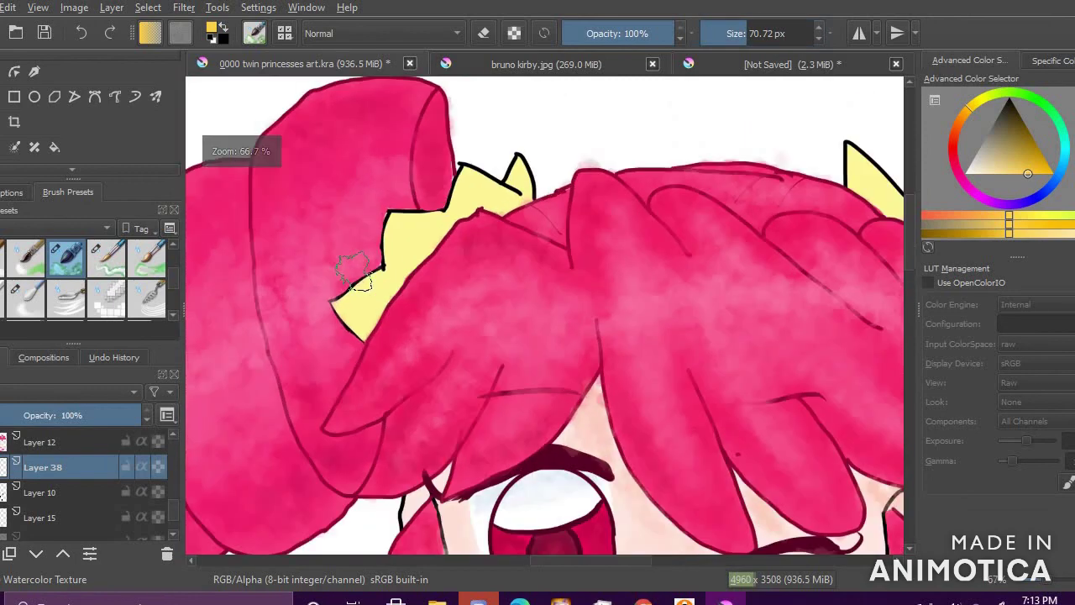
click(983, 173)
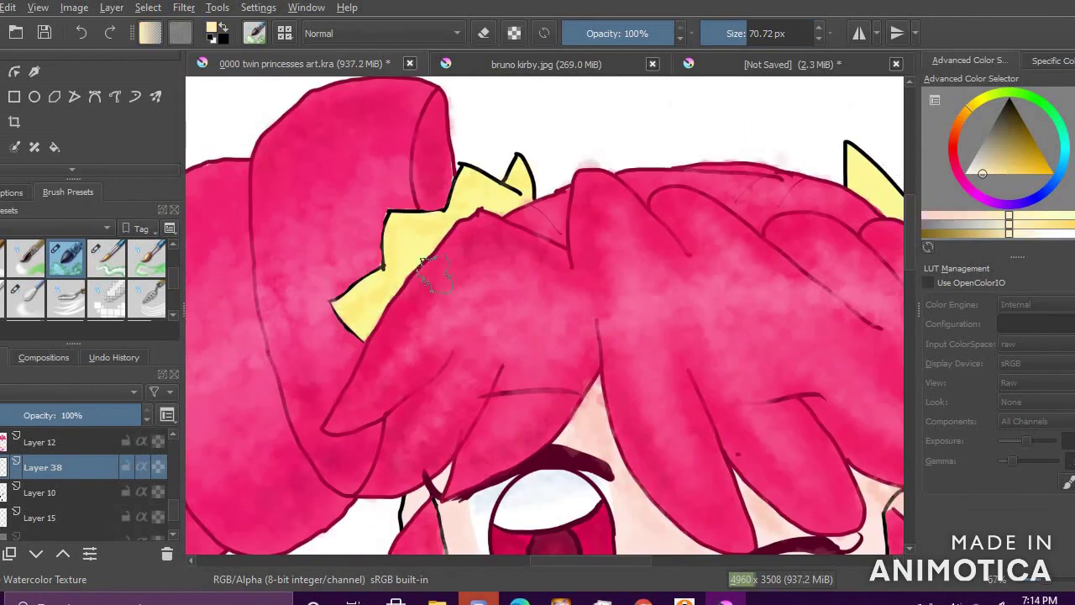
ctrl+click(835, 171)
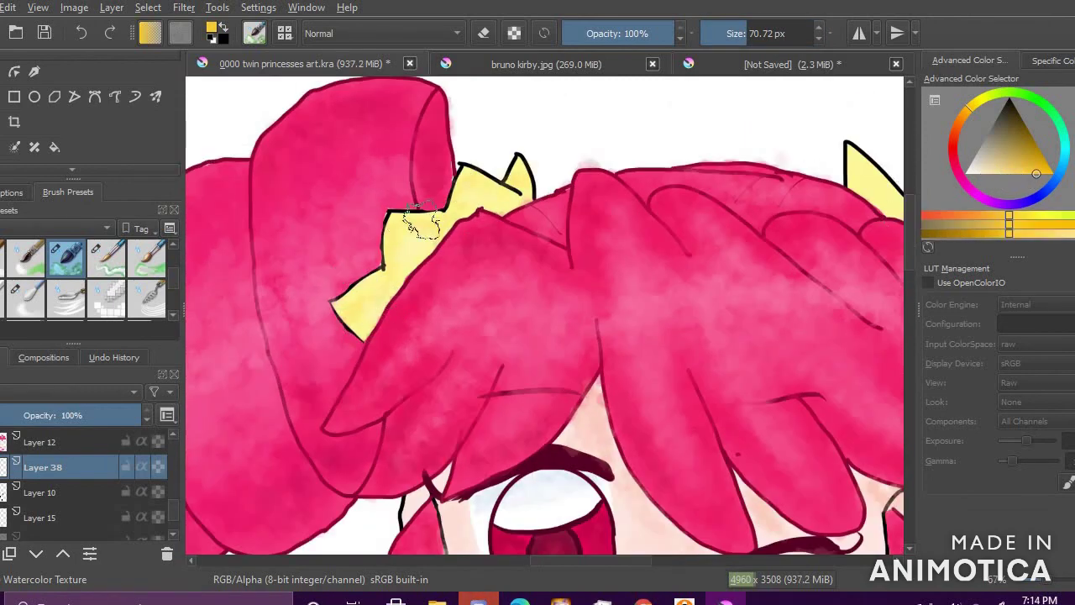
click(987, 174)
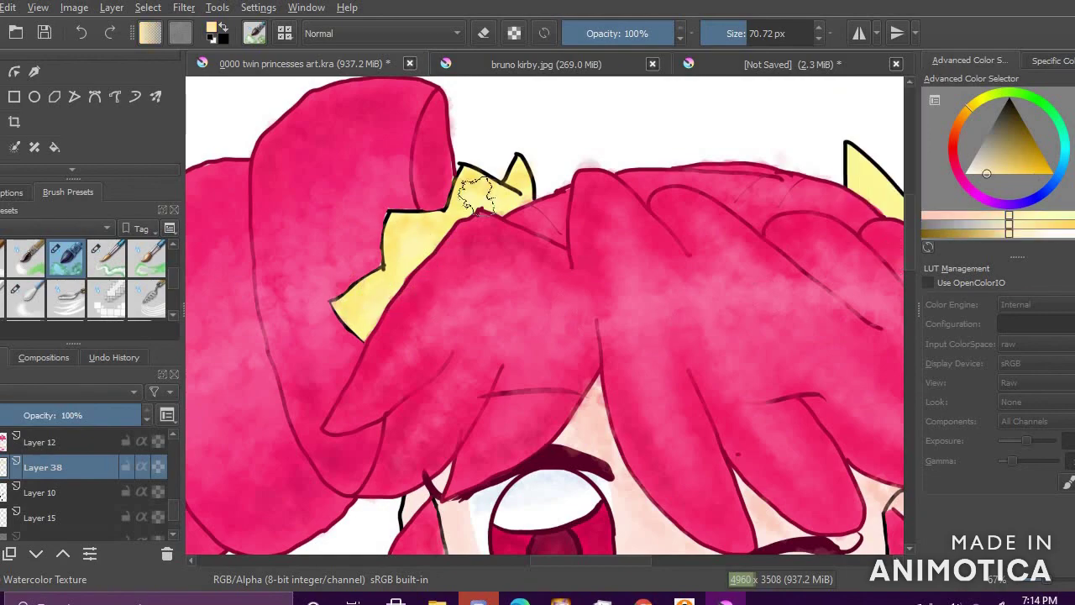
Step: Shade the upper and lower parts of the red-haired princess's right hair ribbon with medium and golden yellow
click(1014, 174)
scroll(648, 84, down, 6)
scroll(636, 186, up, 7)
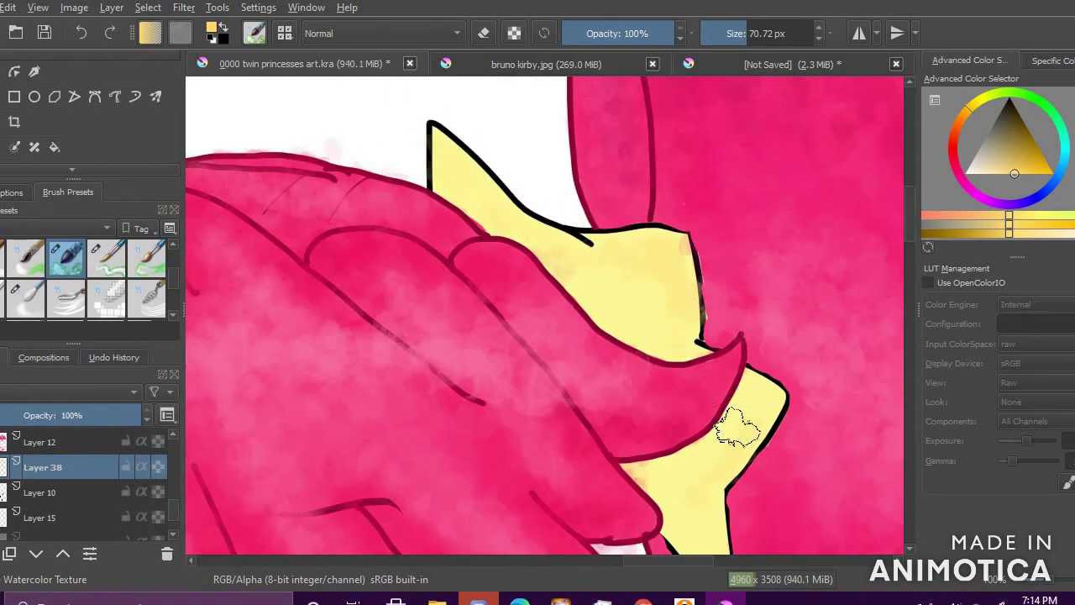
scroll(738, 428, down, 5)
scroll(661, 252, up, 5)
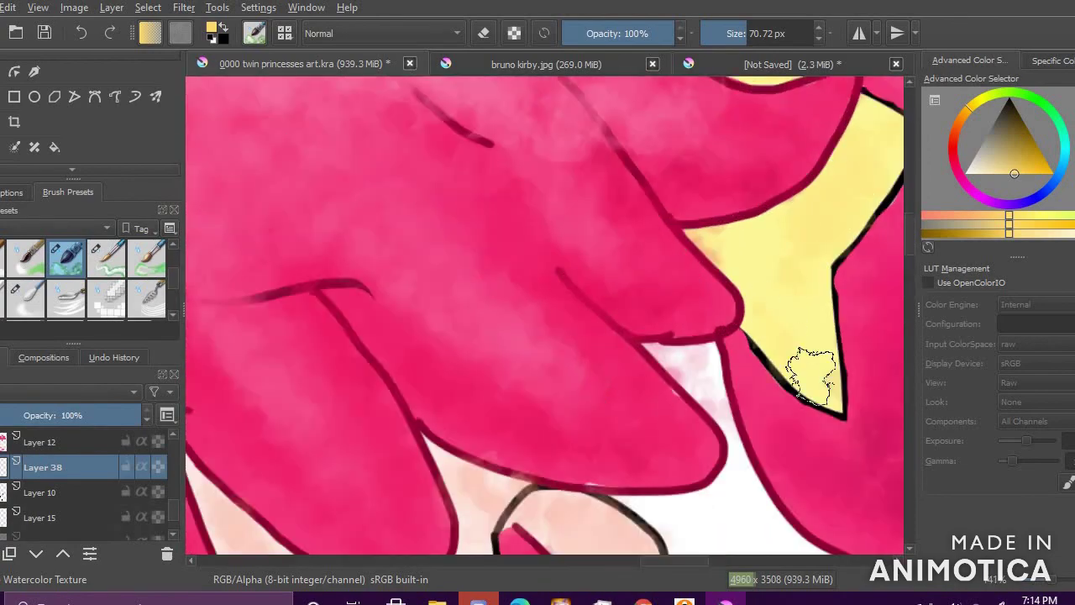
scroll(720, 288, down, 3)
scroll(580, 311, up, 3)
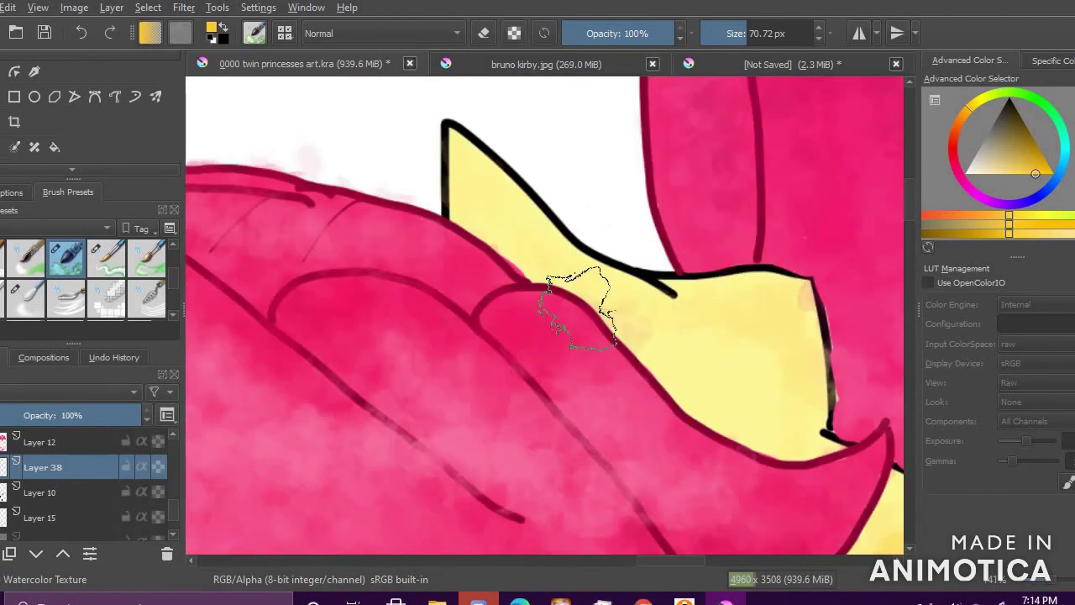
ctrl+click(682, 351)
Step: Blend pale cream-yellow highlights into both parts of the right hair ribbon
scroll(500, 227, down, 3)
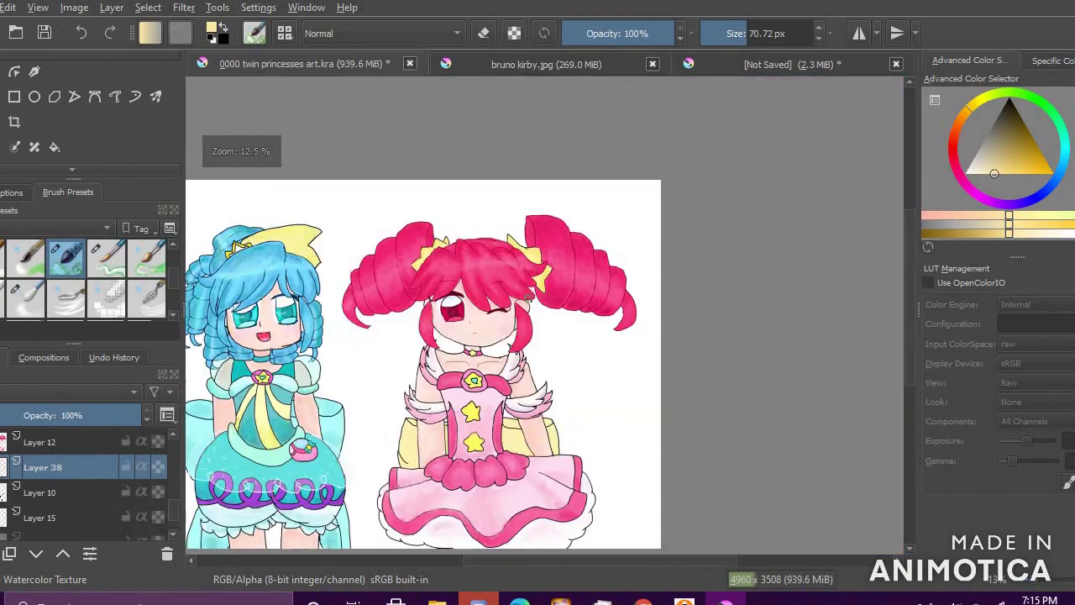
scroll(420, 377, up, 3)
drag(999, 169, 975, 174)
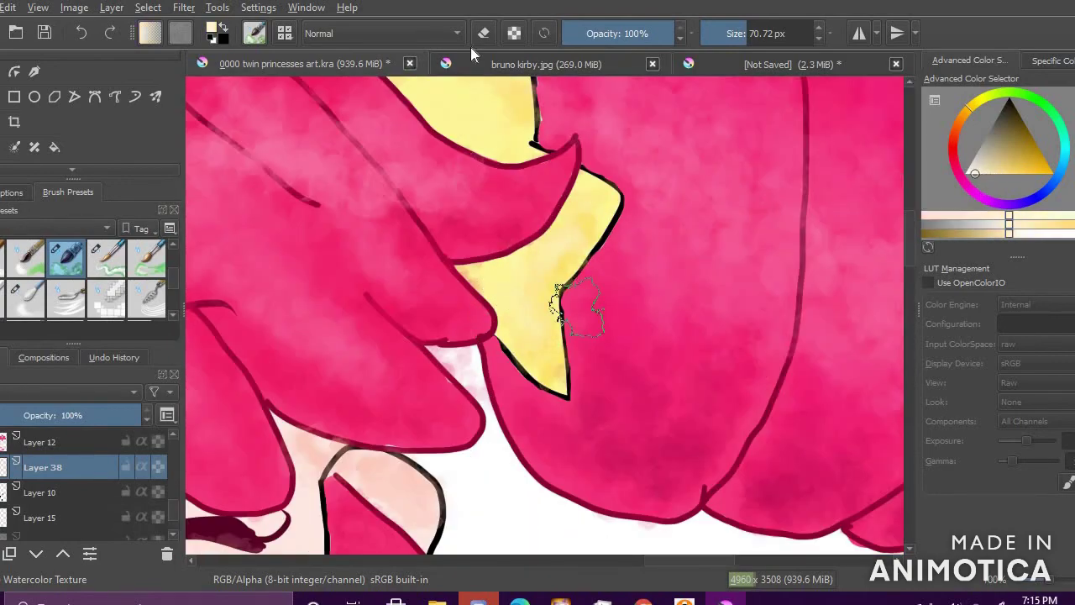
scroll(336, 395, down, 3)
scroll(322, 333, up, 5)
scroll(622, 323, down, 4)
scroll(585, 250, up, 3)
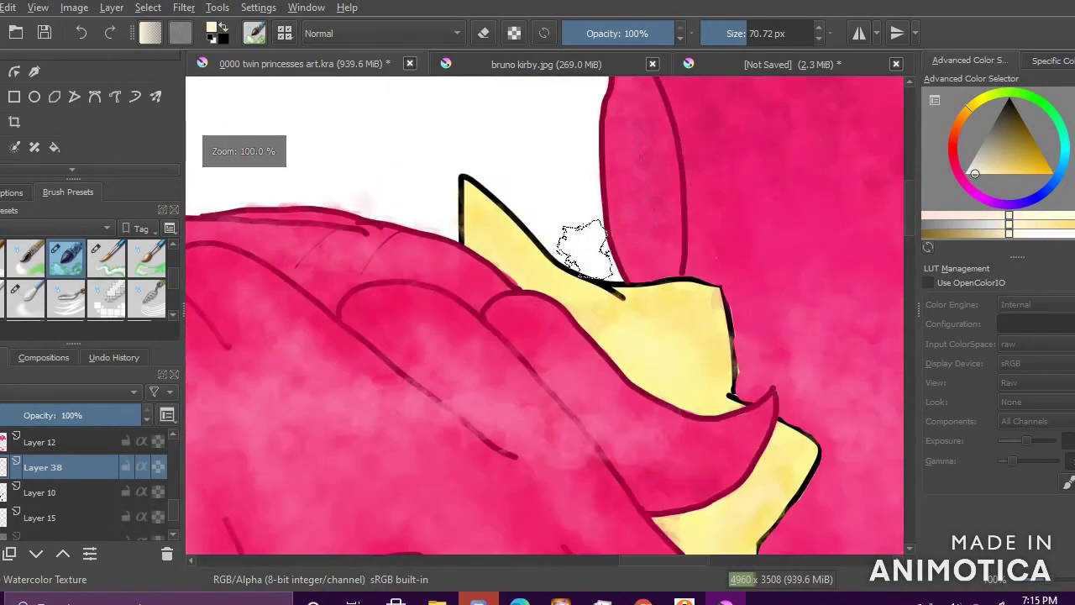
scroll(586, 250, up, 2)
scroll(500, 368, down, 3)
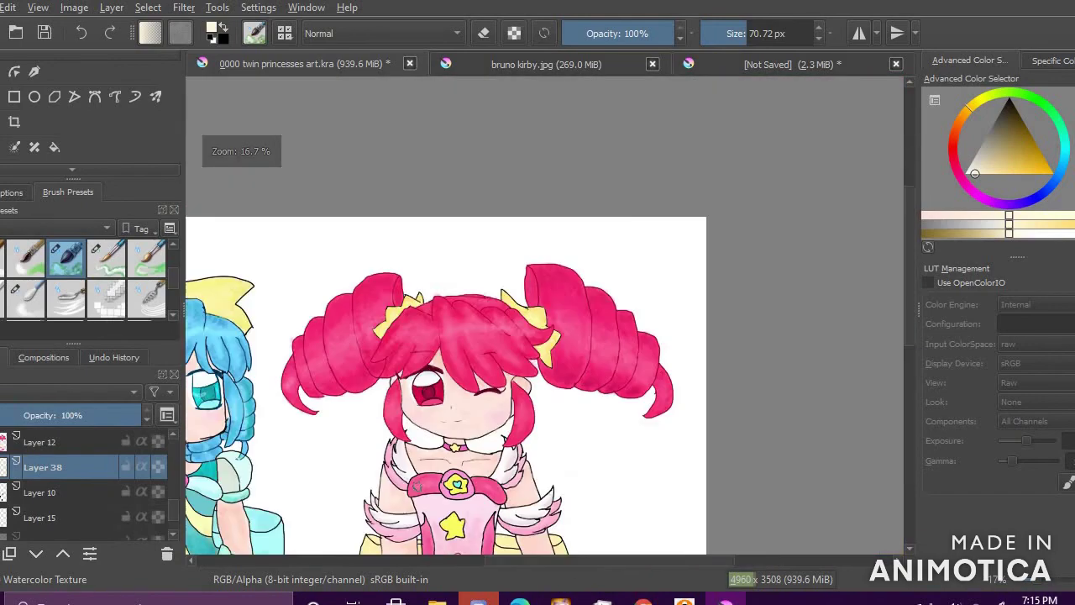
Step: Set the brush to bright yellow at 133.65 px and add Layer 39 directly below Layer 13 for the back bow
scroll(513, 362, up, 3)
click(1000, 173)
click(974, 101)
click(1018, 174)
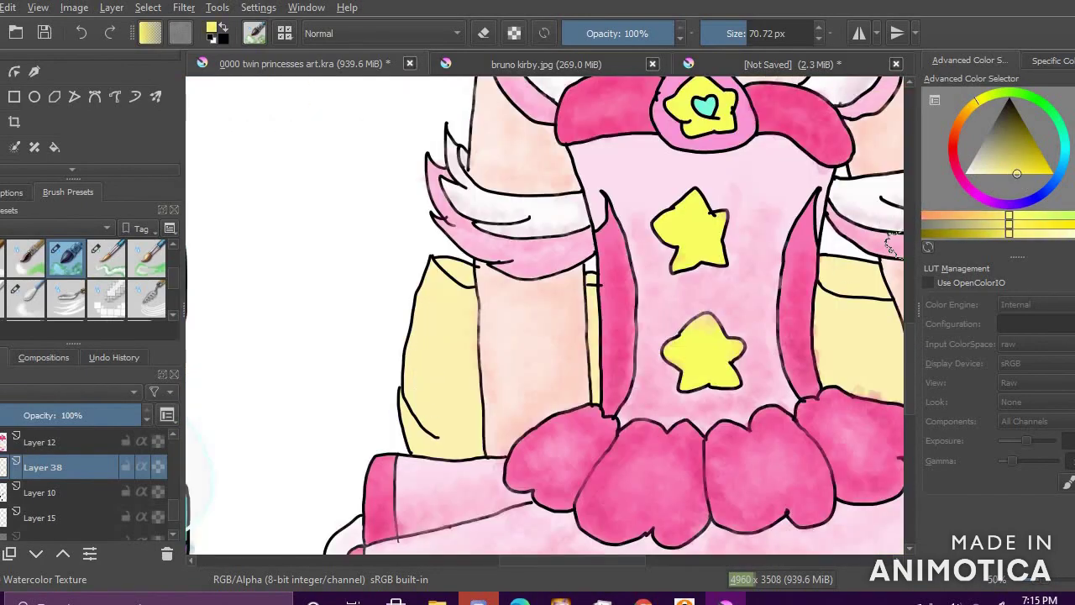
click(758, 34)
scroll(543, 290, down, 1)
scroll(544, 290, up, 1)
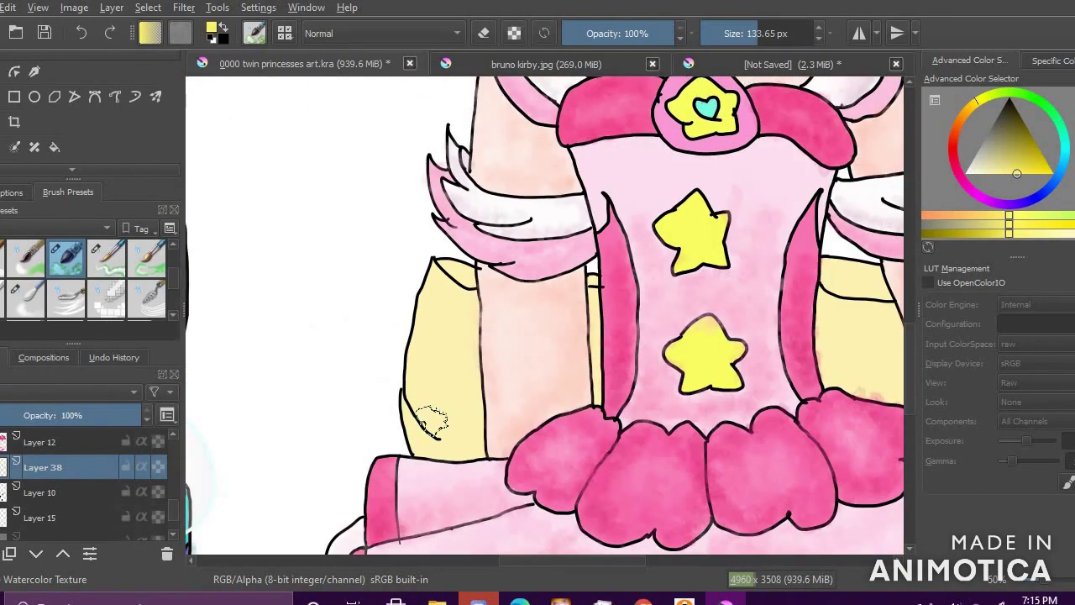
drag(174, 508, 179, 504)
click(1, 518)
click(0, 517)
click(63, 554)
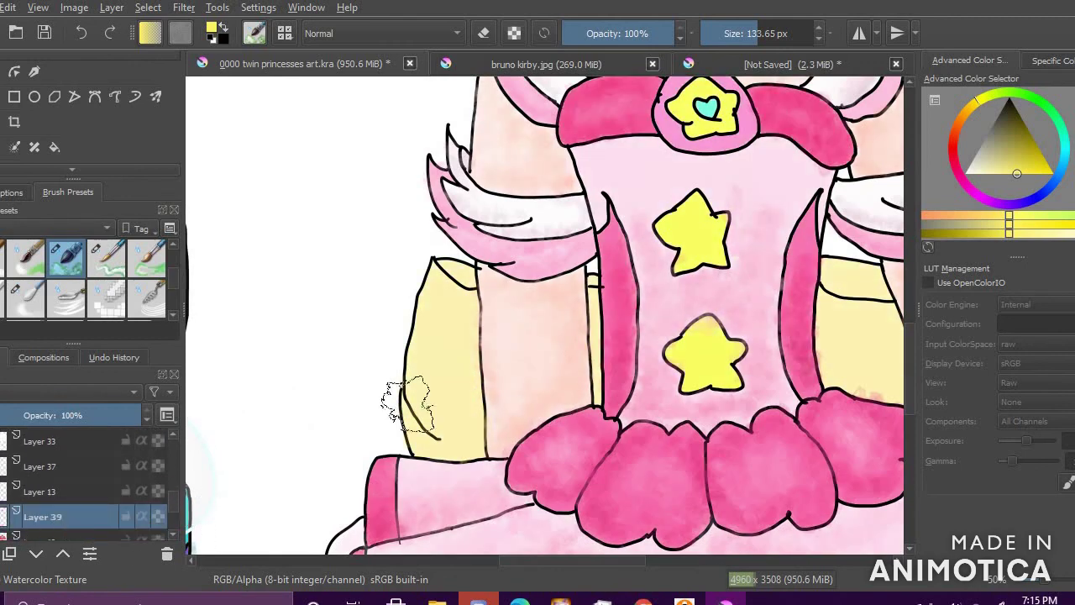
Step: Shade the left loop of the red-haired princess's back bow with yellow, darkest toward its lower part
click(1027, 166)
click(973, 174)
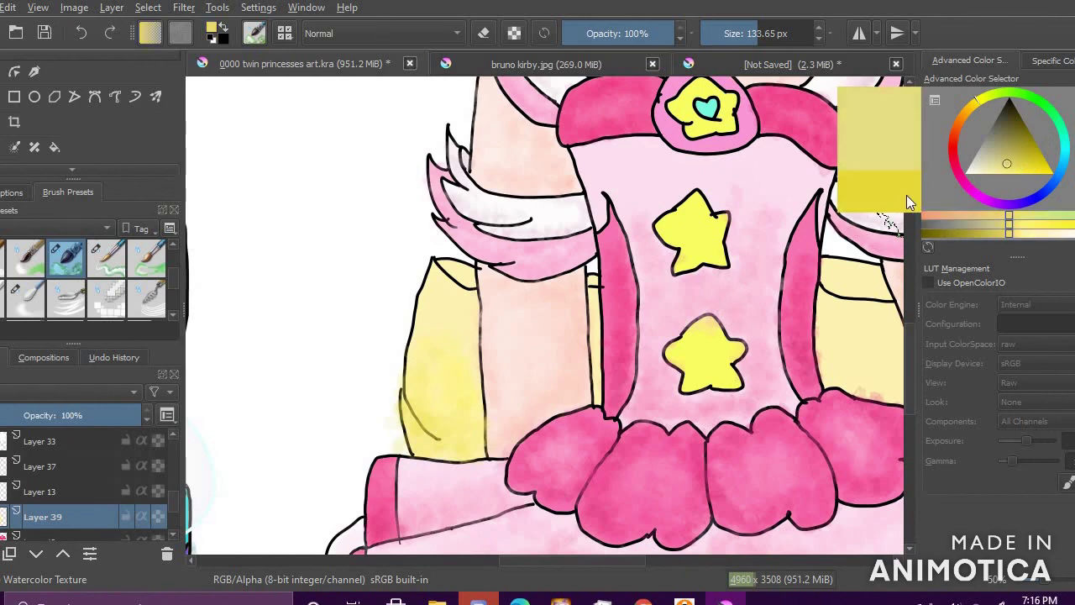
click(1036, 174)
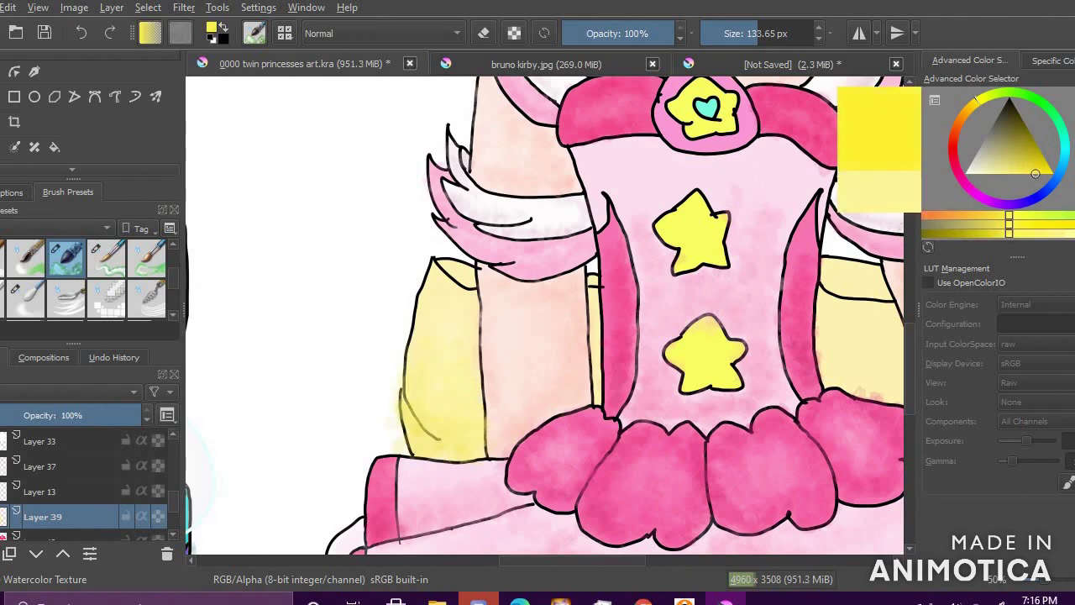
Step: Reduce the brush to 38.74 px and shade the narrow bow strip beside the bodice and the left loop's inner fold in yellow
click(739, 33)
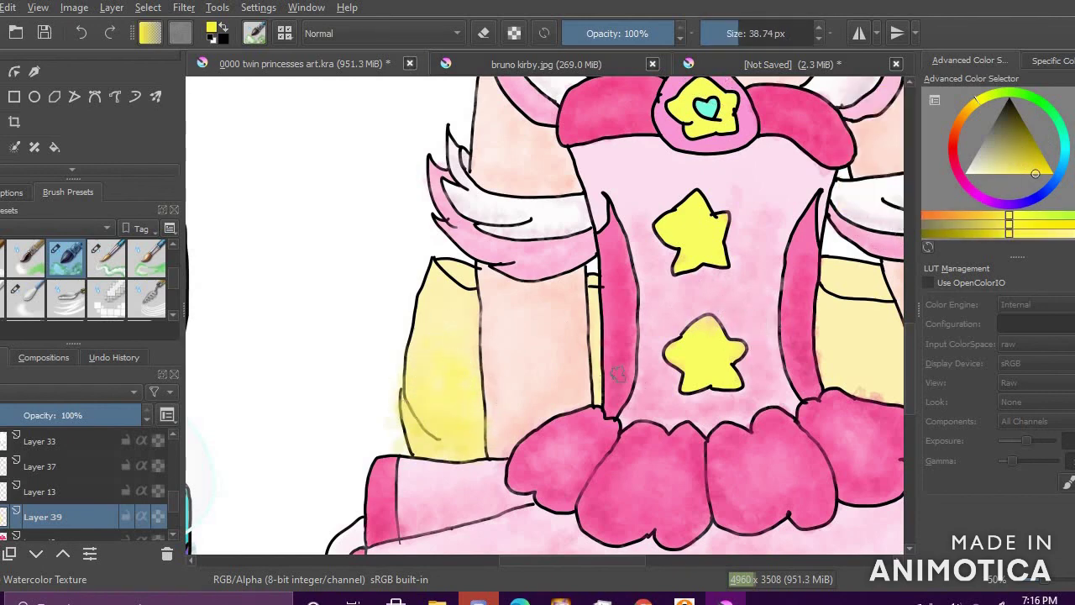
ctrl+click(599, 343)
click(1036, 174)
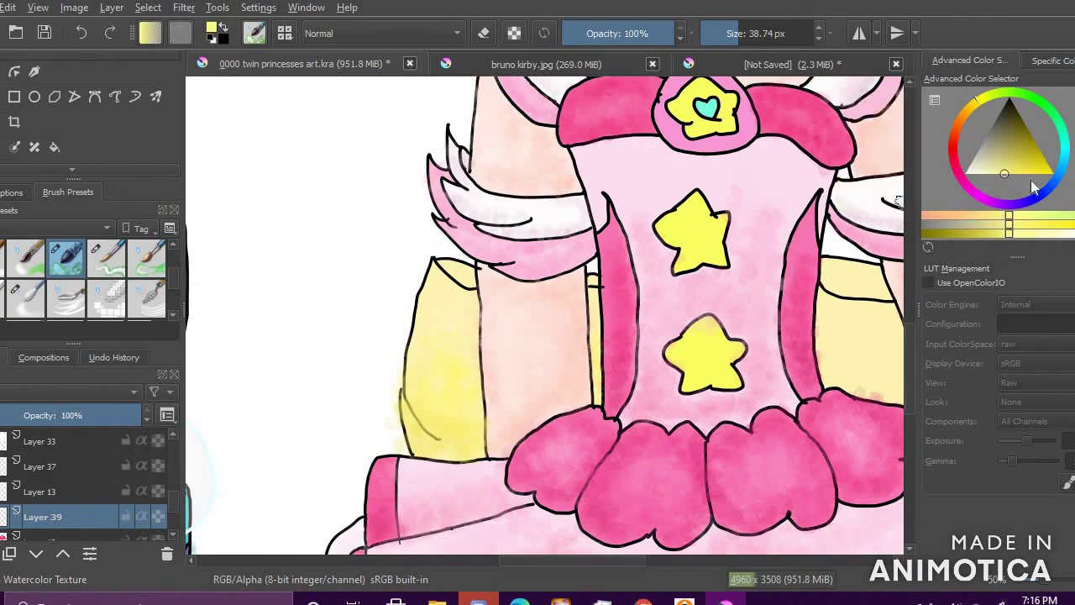
scroll(542, 214, down, 4)
scroll(533, 221, up, 6)
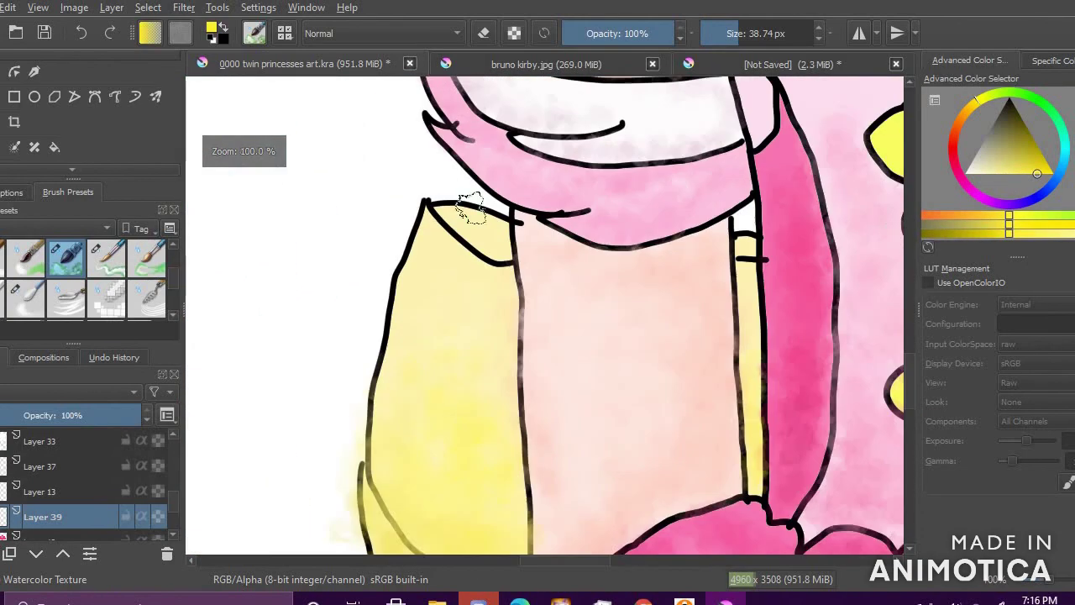
click(1041, 166)
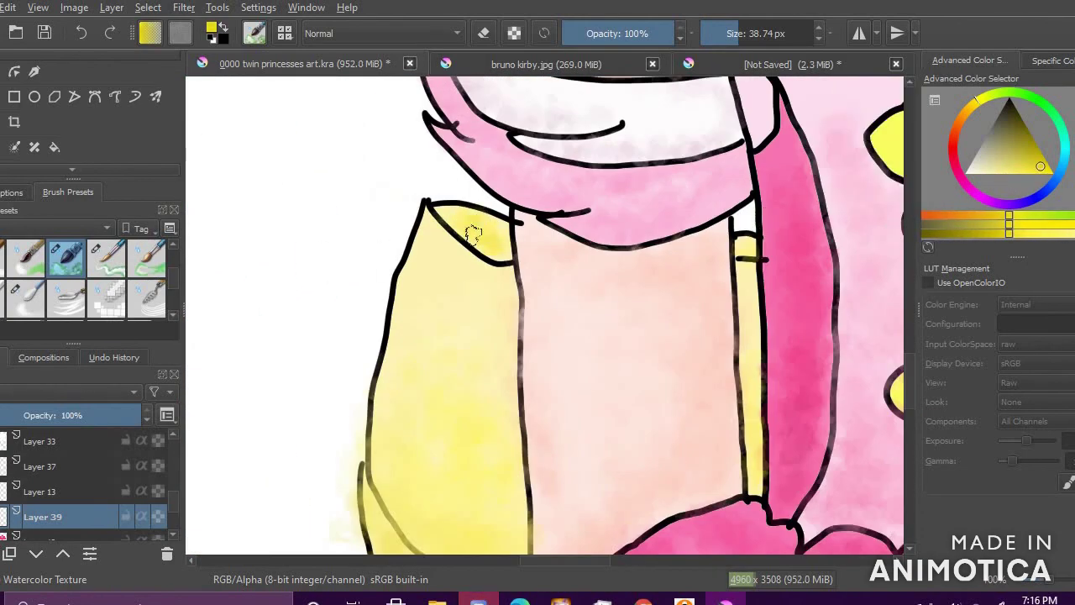
Step: Shade the inner fold on the right side of the back bow, on both sides of the arm, with strong and light yellow
scroll(688, 267, down, 5)
scroll(838, 225, down, 2)
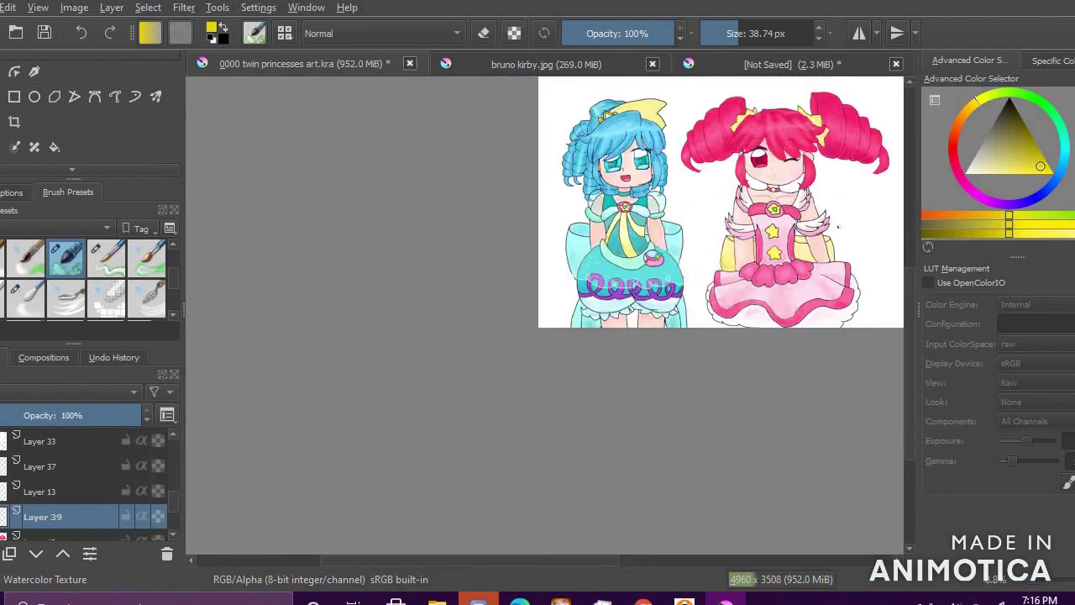
scroll(843, 183, up, 6)
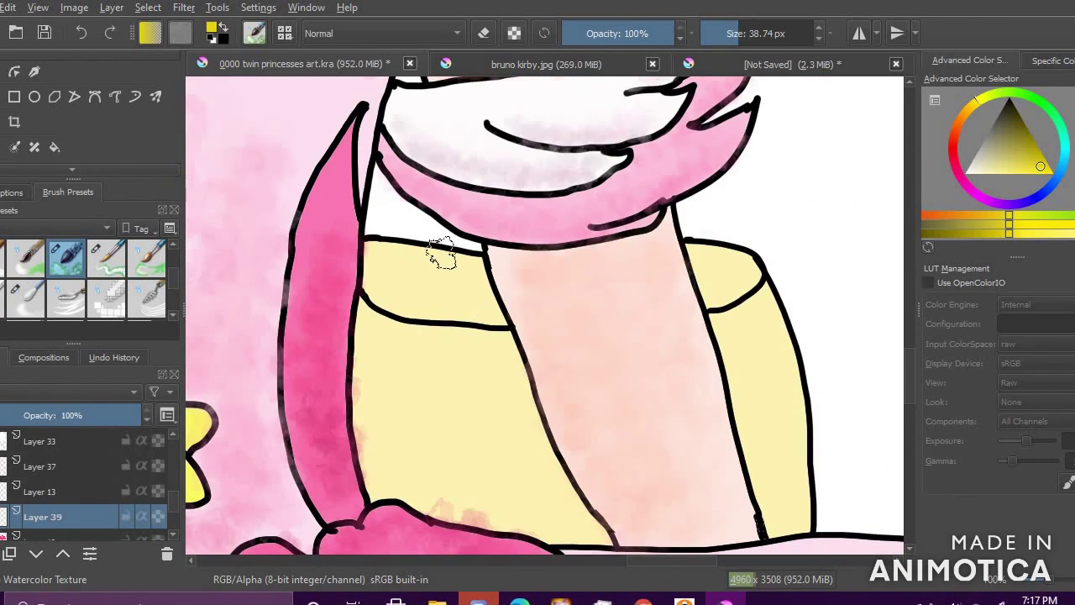
click(1039, 171)
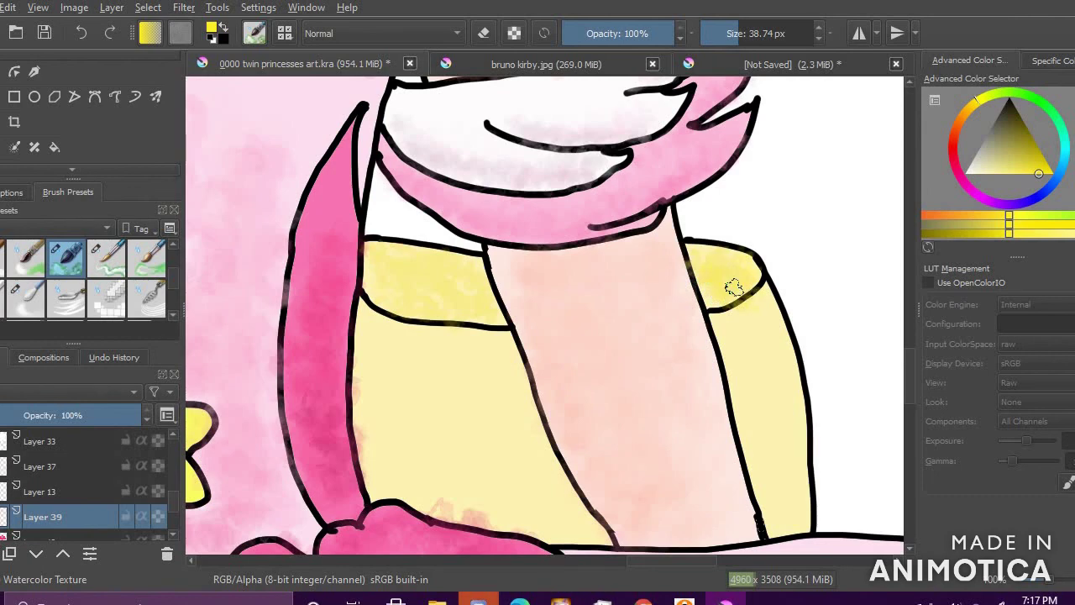
click(1004, 173)
click(1039, 172)
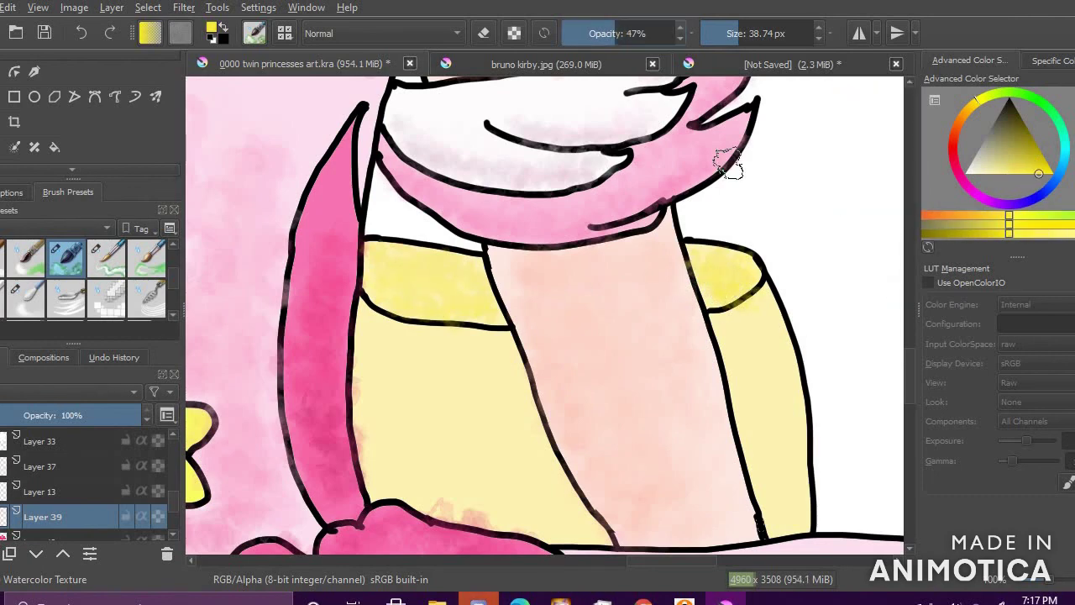
Step: Shade the lower right side of the back bow with yellow at 116.73 px and 100% opacity, blending upward with paler yellow
click(674, 33)
click(762, 34)
drag(467, 420, 427, 483)
drag(753, 468, 770, 462)
click(756, 34)
key(k)
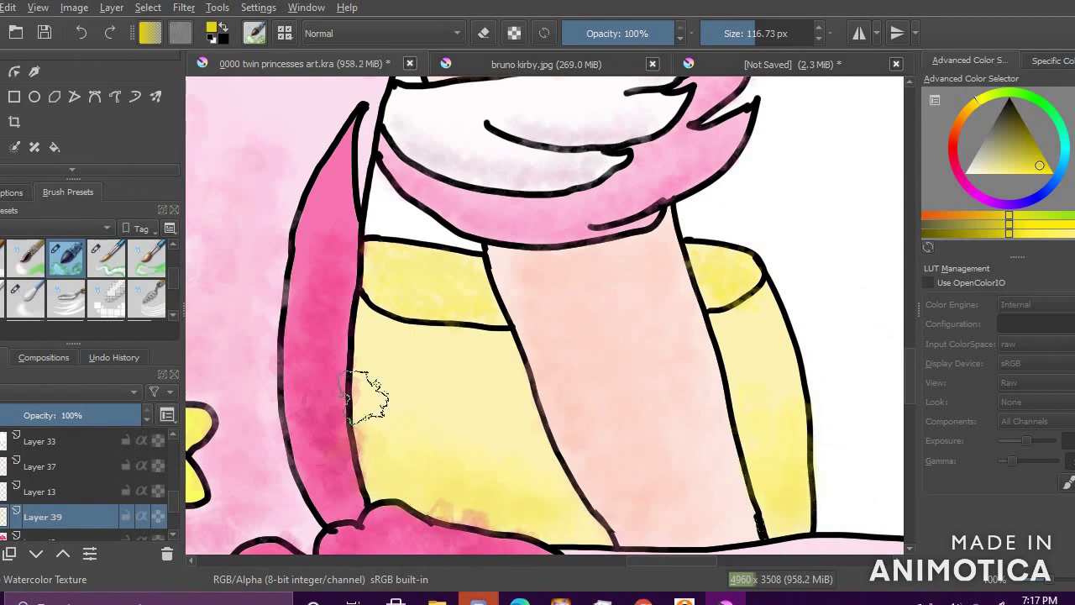
key(l)
key(l)
drag(454, 427, 493, 452)
Step: Add a new layer beneath all the artwork layers for the background and activate the Gradient tool
scroll(411, 339, down, 6)
scroll(477, 396, down, 2)
scroll(418, 375, up, 2)
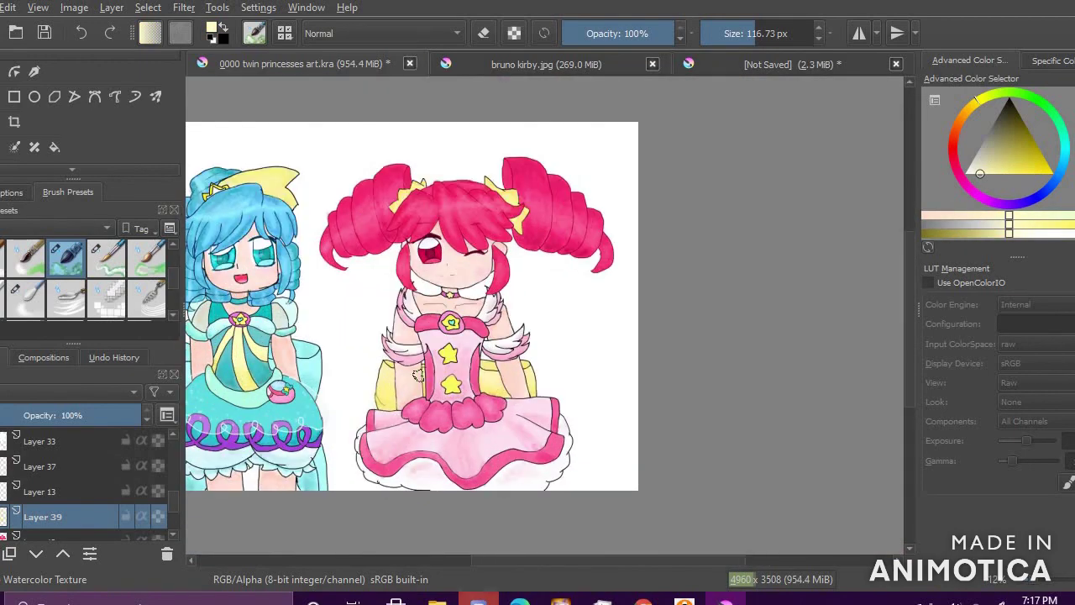
scroll(411, 306, down, 2)
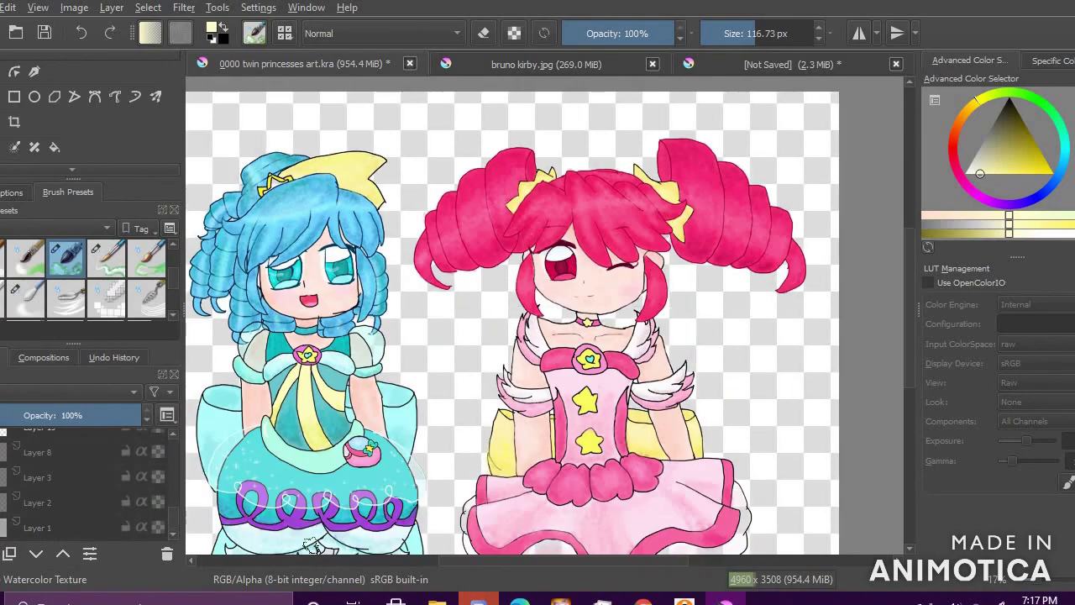
key(g)
Step: Try a pale yellow gradient across the upper part of the background, and undo it
drag(224, 105, 732, 87)
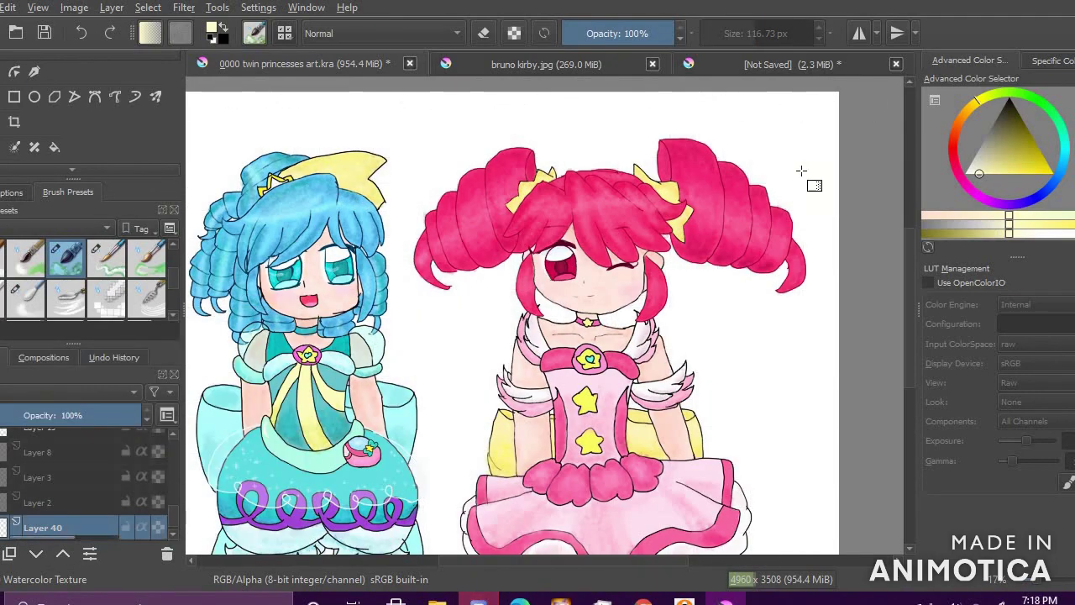
scroll(801, 169, down, 2)
key(ctrl+z)
Step: Pick a pale blue and apply it as a gradient fading from the background's right side toward the left
click(966, 187)
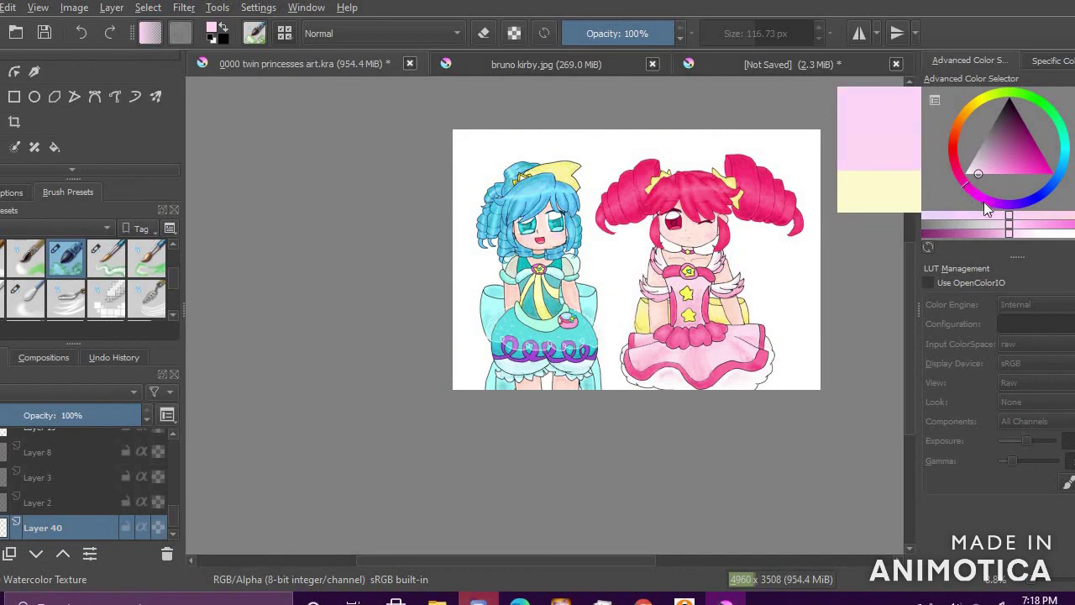
drag(966, 194, 996, 202)
click(1061, 168)
drag(865, 137, 447, 162)
scroll(742, 329, down, 1)
scroll(742, 329, down, 3)
scroll(786, 268, up, 3)
Step: Pick a pale pink and apply a horizontal gradient from the background's left edge to its right edge
click(969, 188)
drag(390, 250, 741, 247)
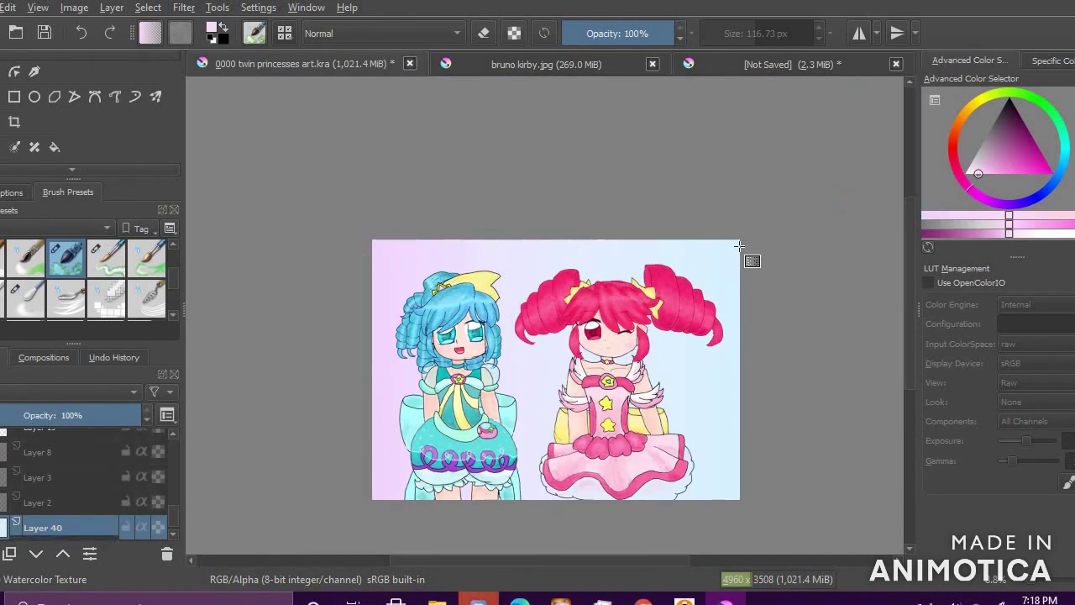
scroll(723, 353, down, 3)
scroll(720, 358, up, 4)
Step: Switch to pale blue and add soft gradients at the left corners of the background
click(1062, 168)
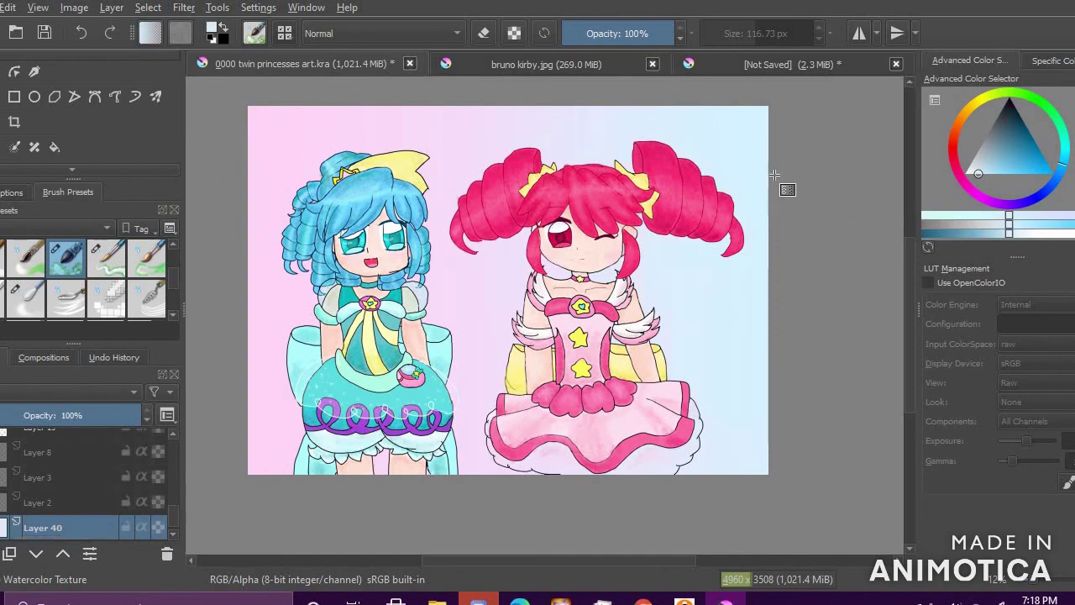
scroll(767, 172, down, 3)
scroll(409, 132, up, 2)
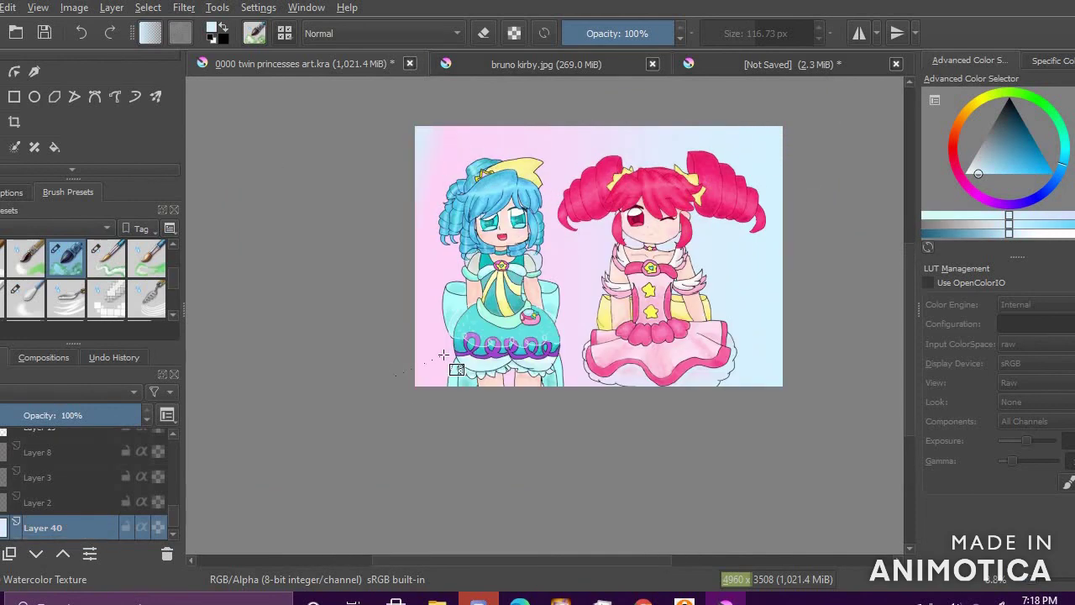
Step: Switch to pale pink and add soft gradients at the right corners of the background
click(973, 191)
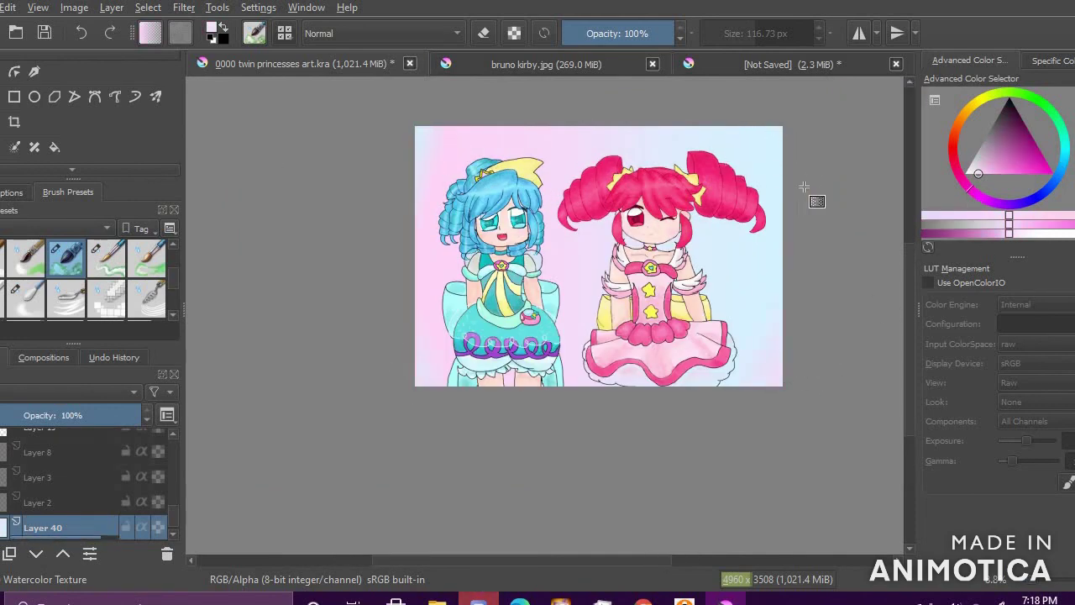
scroll(826, 194, up, 2)
scroll(795, 263, down, 4)
scroll(765, 194, up, 3)
scroll(800, 177, down, 1)
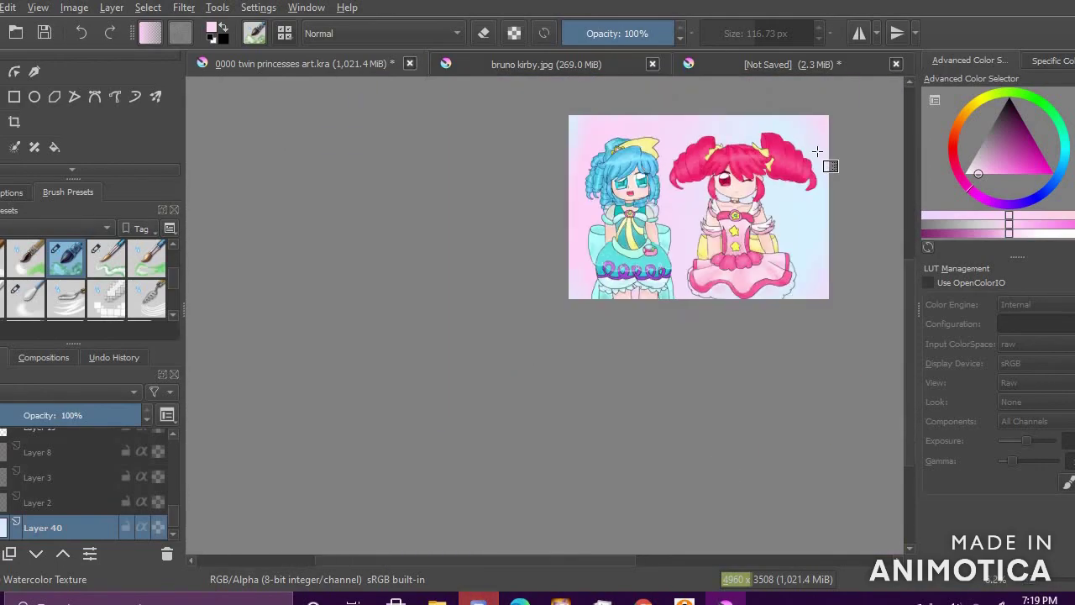